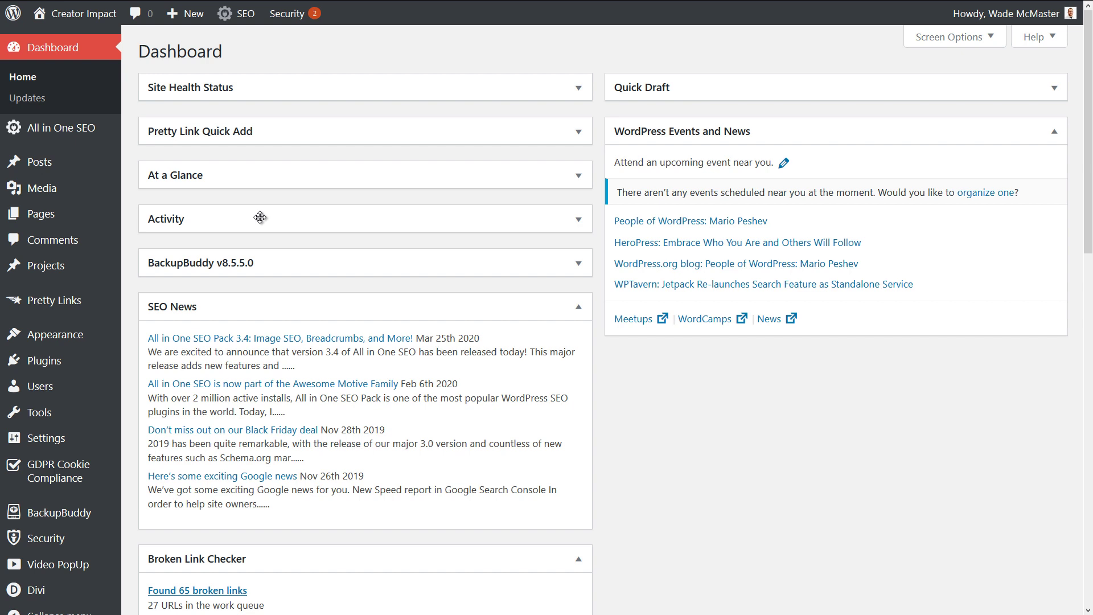
Add a new page titled 'Test Page' from the admin bar and build it with Divi
{"action": "scroll", "coordinate": [202, 304], "scroll_direction": "down", "scroll_amount": 5}
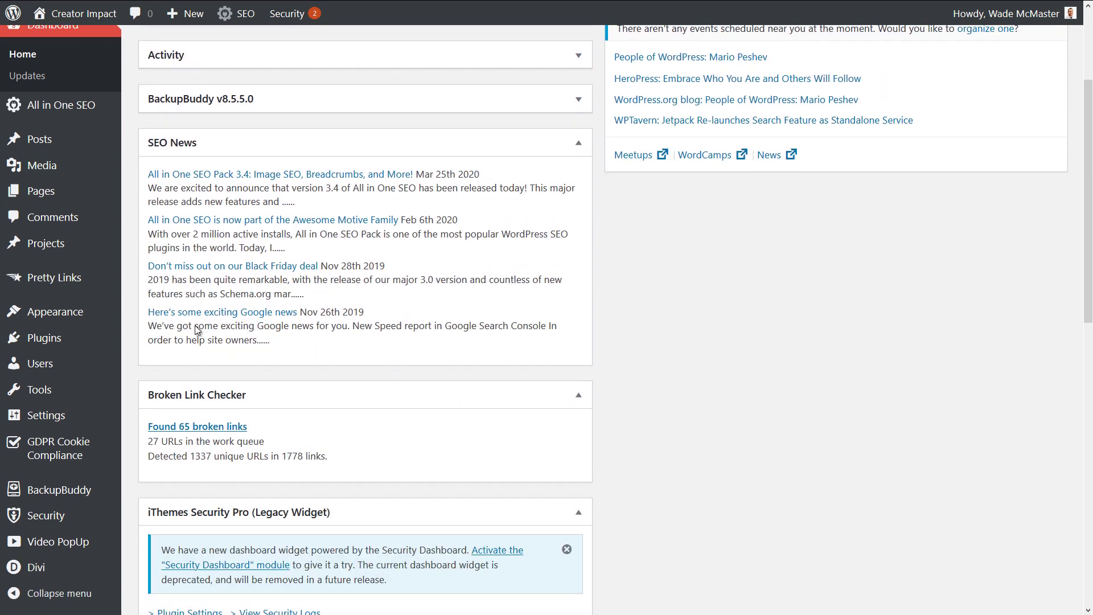
{"action": "scroll", "coordinate": [78, 308], "scroll_direction": "down", "scroll_amount": 4}
{"action": "mouse_move", "coordinate": [63, 567]}
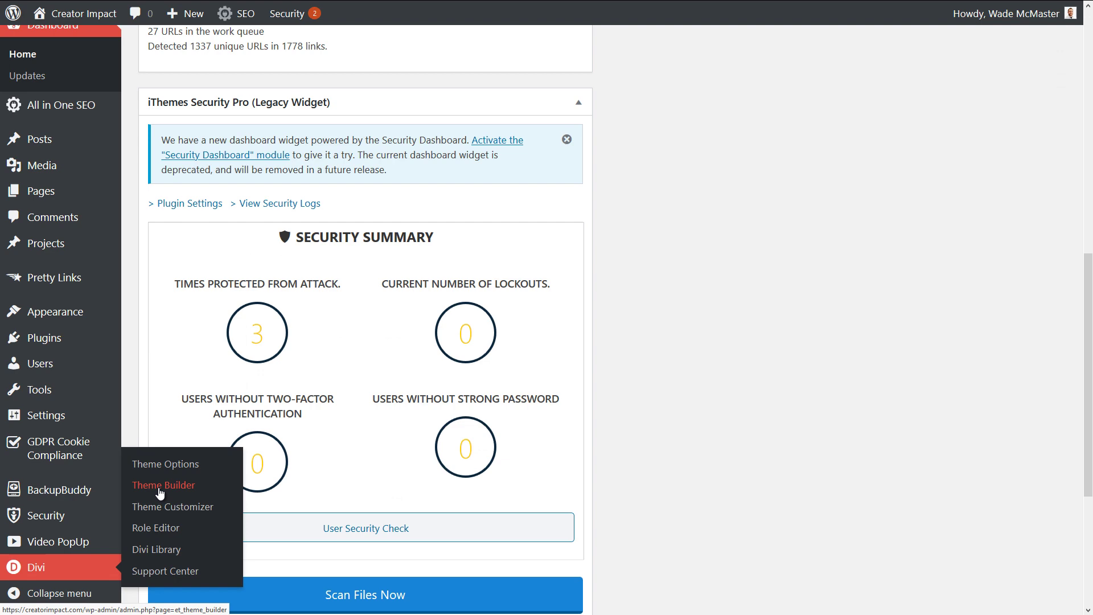
{"action": "scroll", "coordinate": [565, 432], "scroll_direction": "up", "scroll_amount": 10}
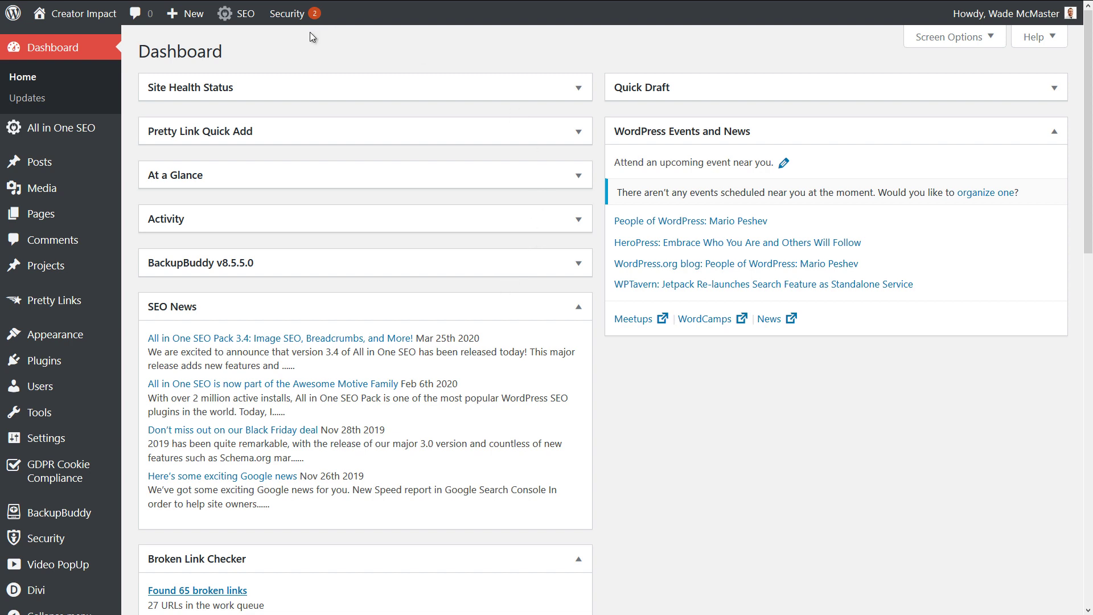
{"action": "mouse_move", "coordinate": [192, 16]}
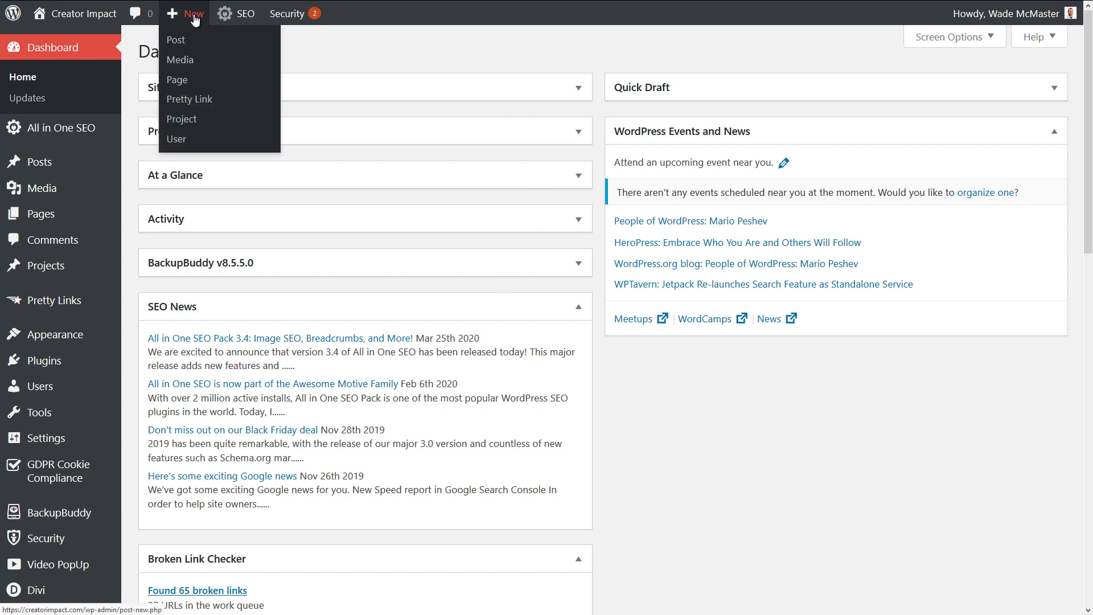
{"action": "left_click", "coordinate": [178, 79]}
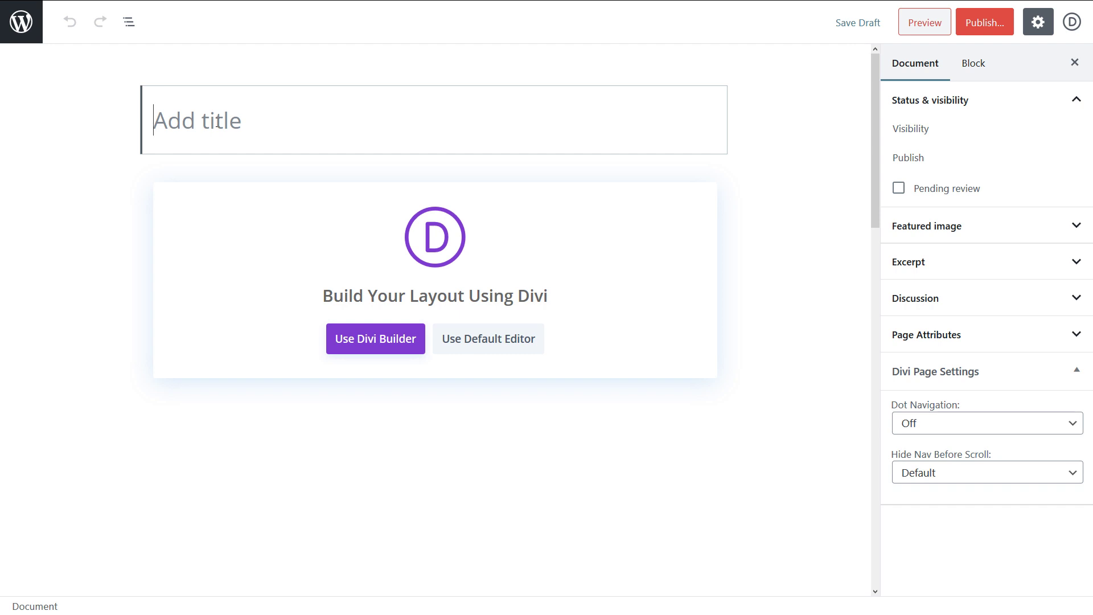
{"action": "type", "text": "Test Page"}
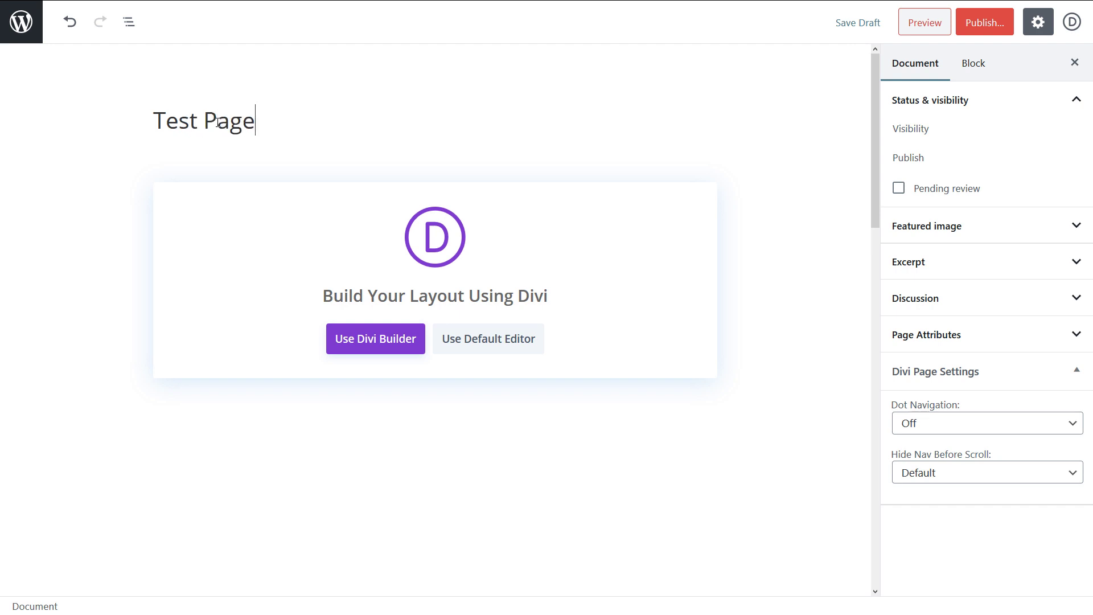
{"action": "left_click", "coordinate": [386, 337]}
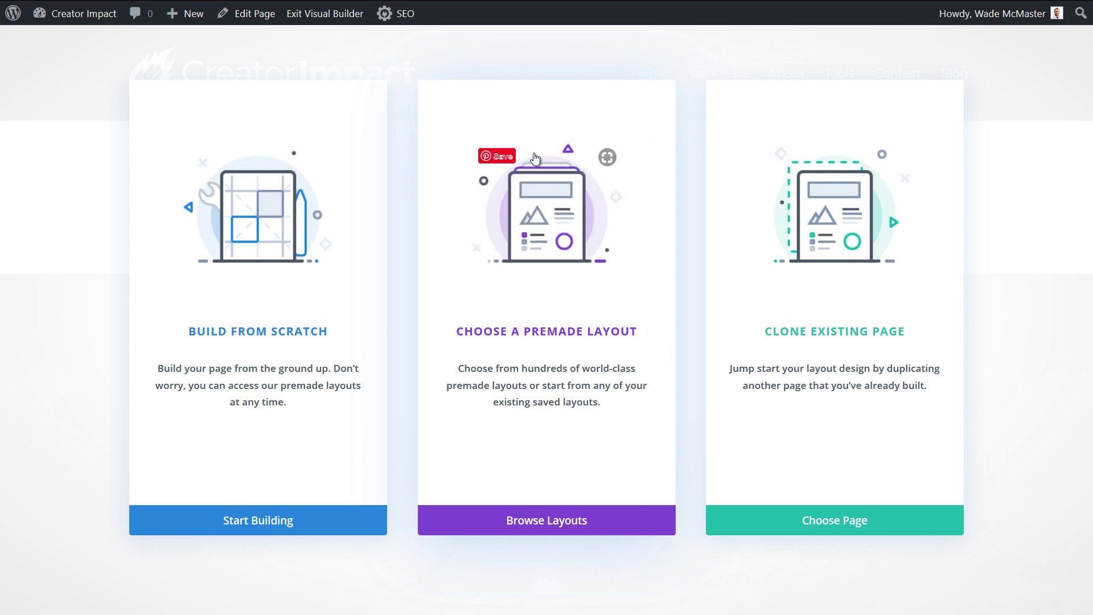
Open the premade layout library and scroll through the available layout packs
{"action": "left_click", "coordinate": [555, 215]}
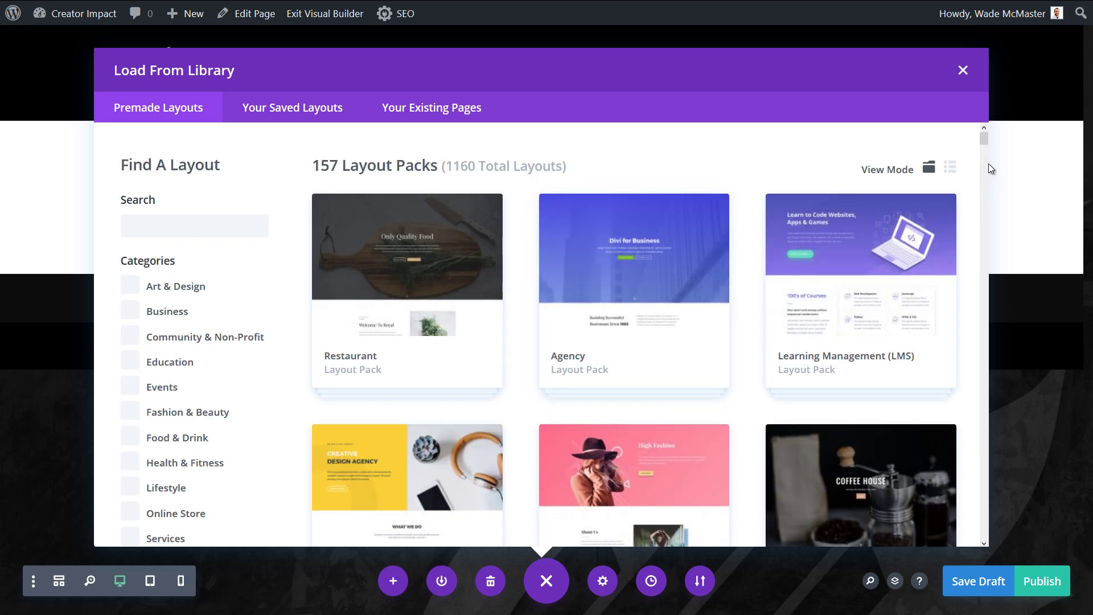
{"action": "scroll", "coordinate": [986, 140], "scroll_direction": "down", "scroll_amount": 15}
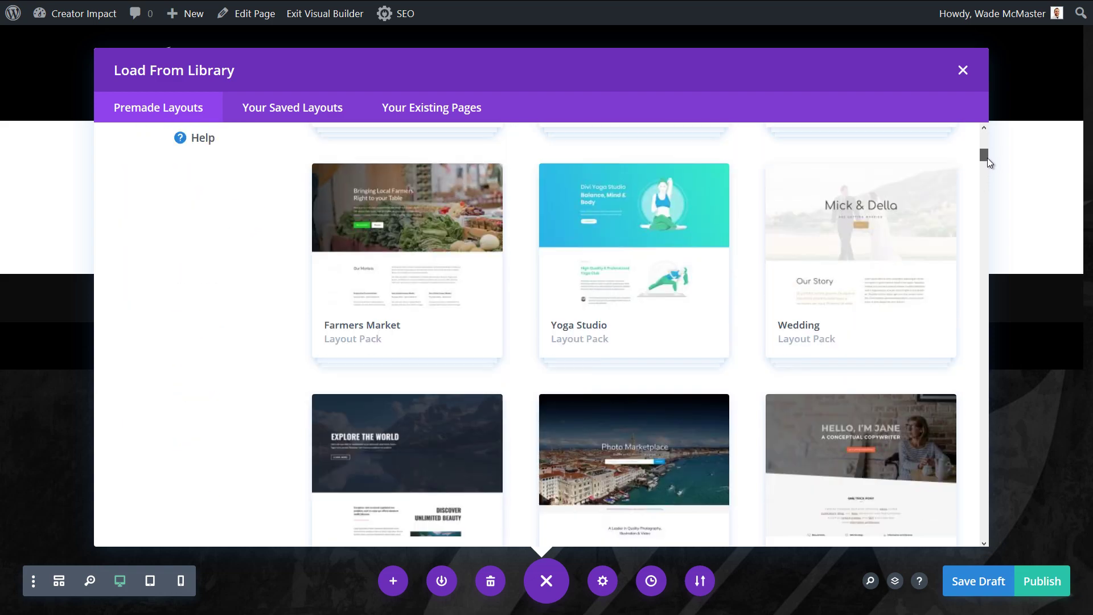
{"action": "scroll", "coordinate": [991, 193], "scroll_direction": "down", "scroll_amount": 20}
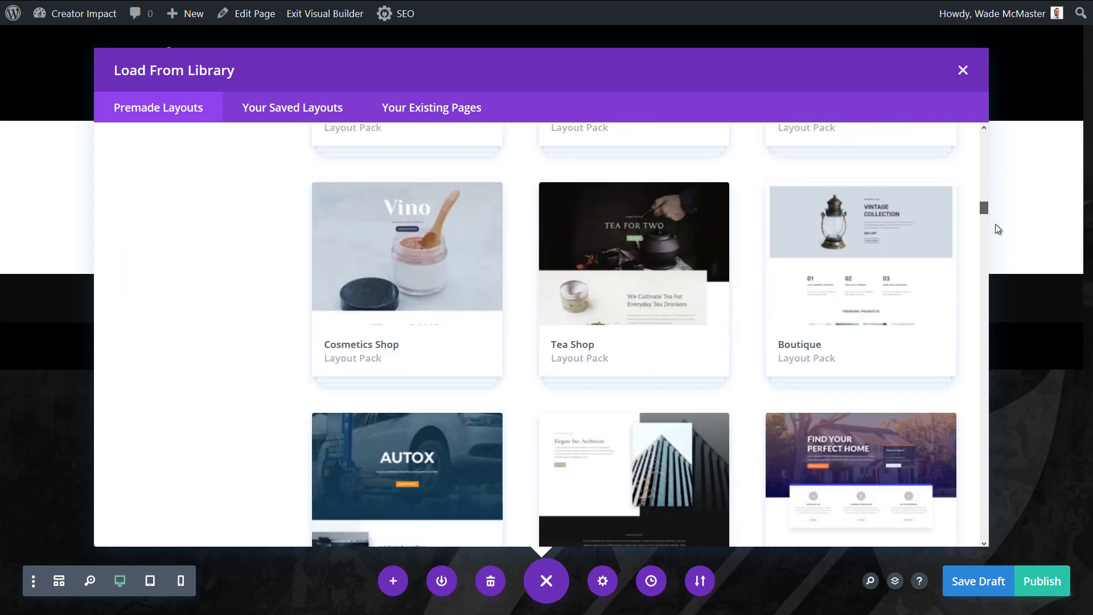
{"action": "scroll", "coordinate": [1000, 265], "scroll_direction": "down", "scroll_amount": 6}
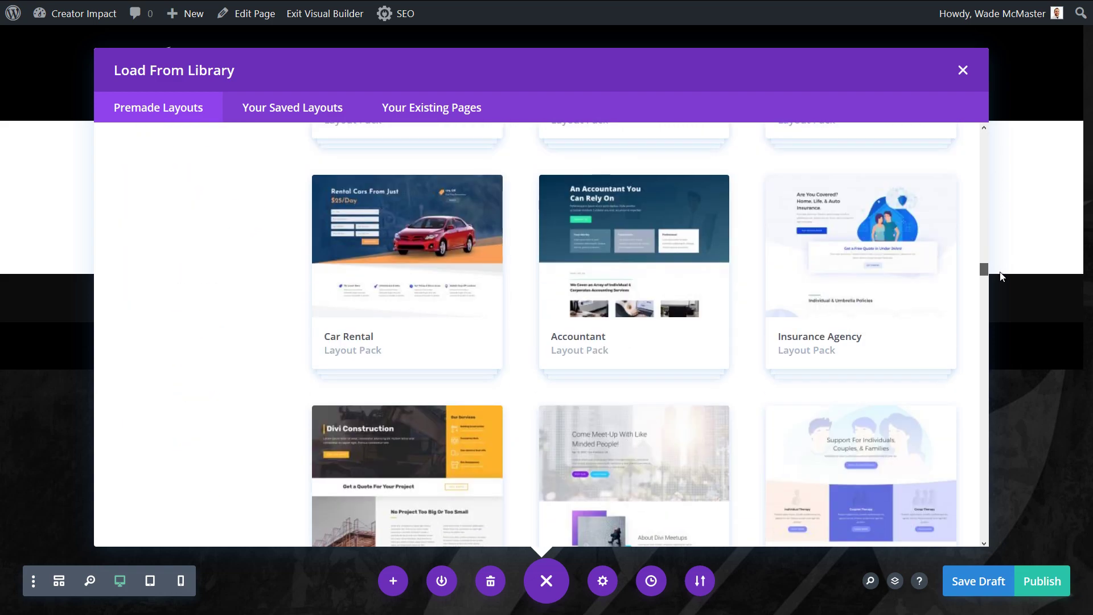
{"action": "scroll", "coordinate": [1000, 280], "scroll_direction": "down", "scroll_amount": 5}
{"action": "scroll", "coordinate": [1002, 279], "scroll_direction": "up", "scroll_amount": 6}
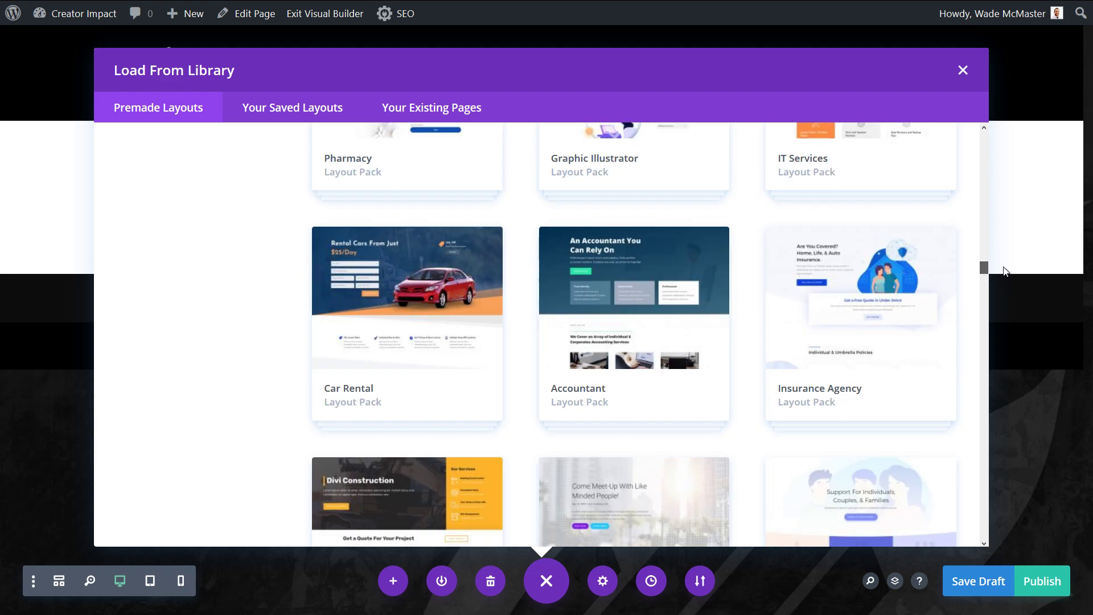
{"action": "scroll", "coordinate": [1005, 270], "scroll_direction": "up", "scroll_amount": 7}
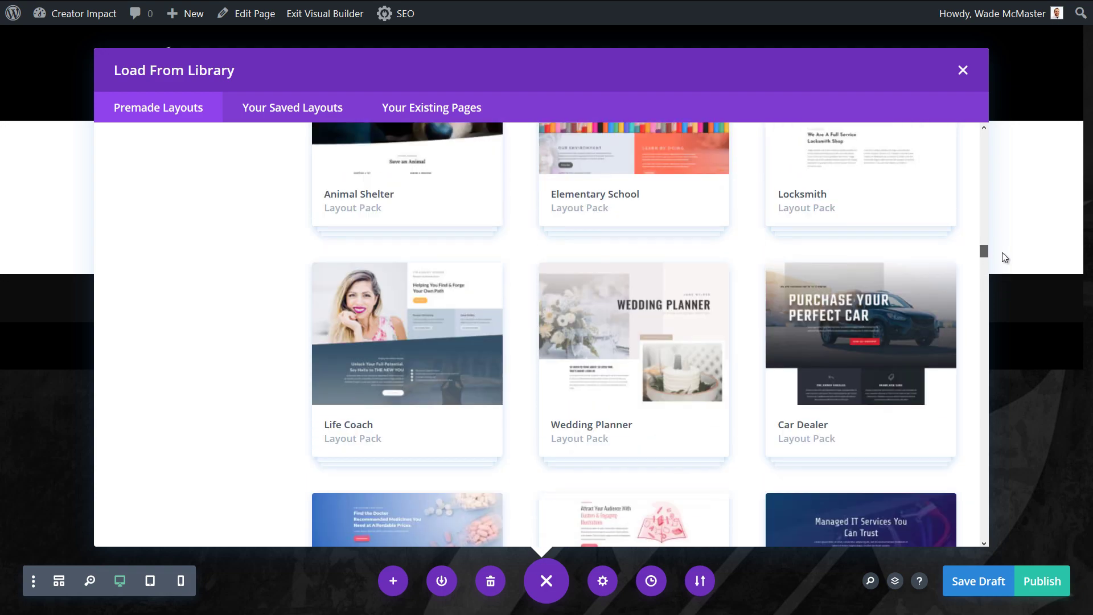
{"action": "scroll", "coordinate": [1003, 246], "scroll_direction": "up", "scroll_amount": 5}
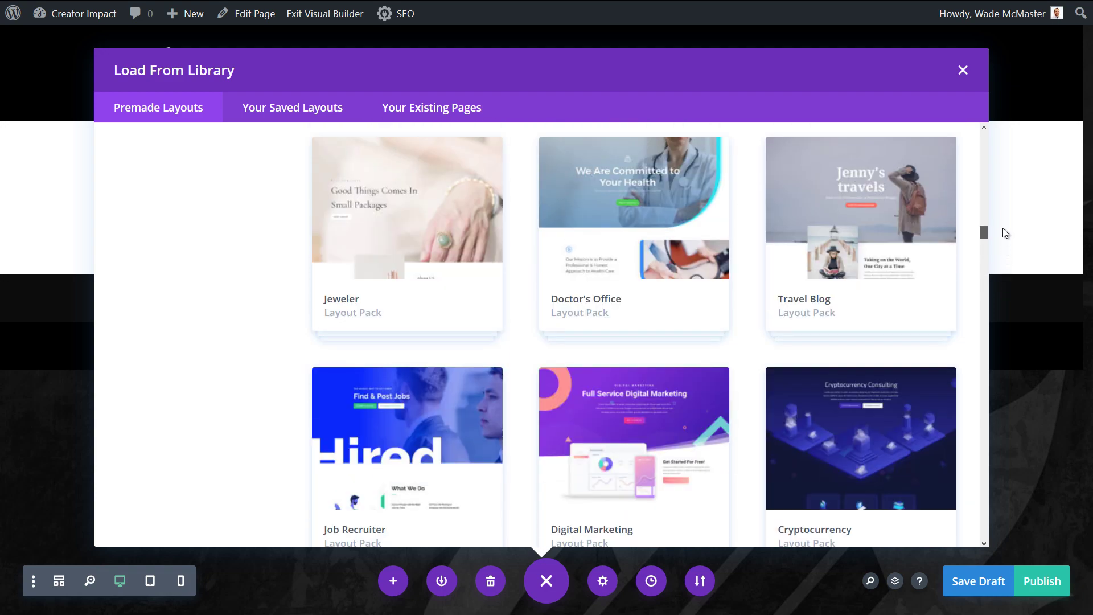
{"action": "scroll", "coordinate": [1001, 230], "scroll_direction": "up", "scroll_amount": 4}
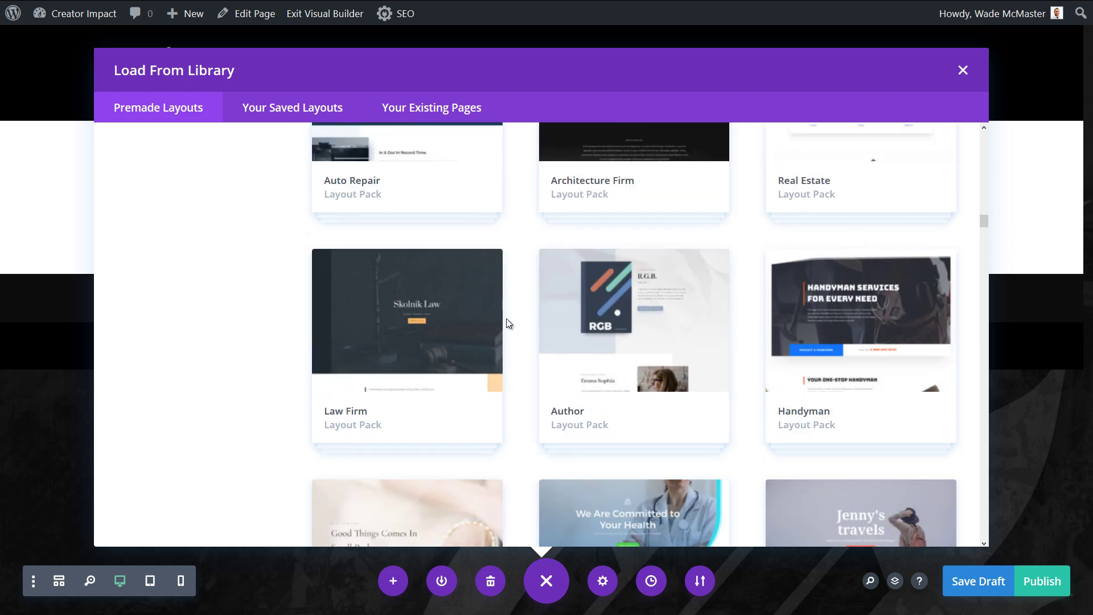
Preview the Law Firm pack's Services page layout, then close the library without loading it
{"action": "left_click", "coordinate": [454, 317]}
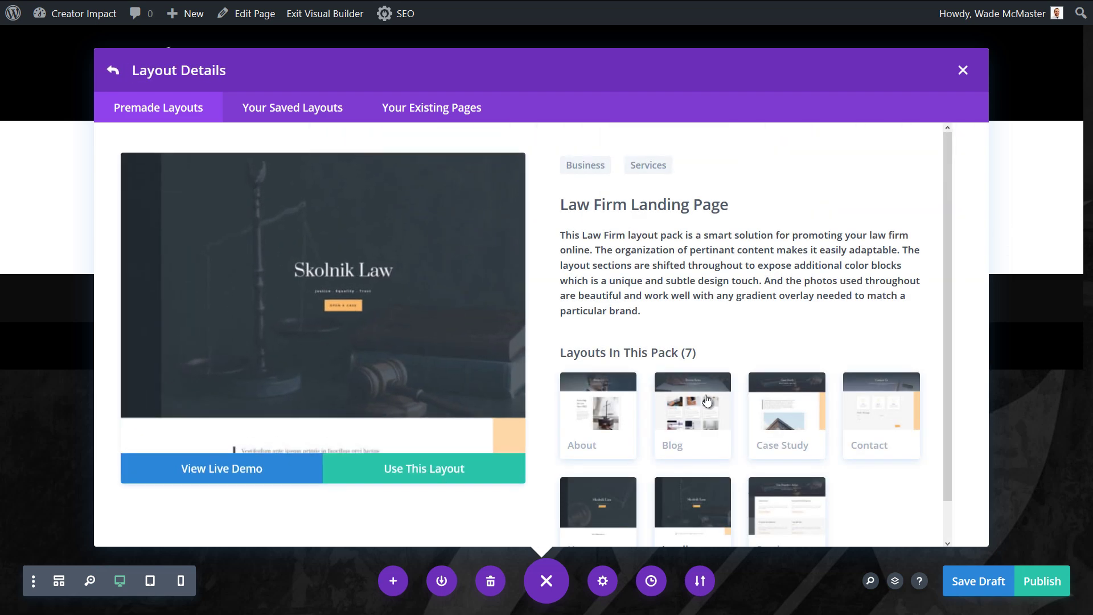
{"action": "scroll", "coordinate": [805, 421], "scroll_direction": "down", "scroll_amount": 1}
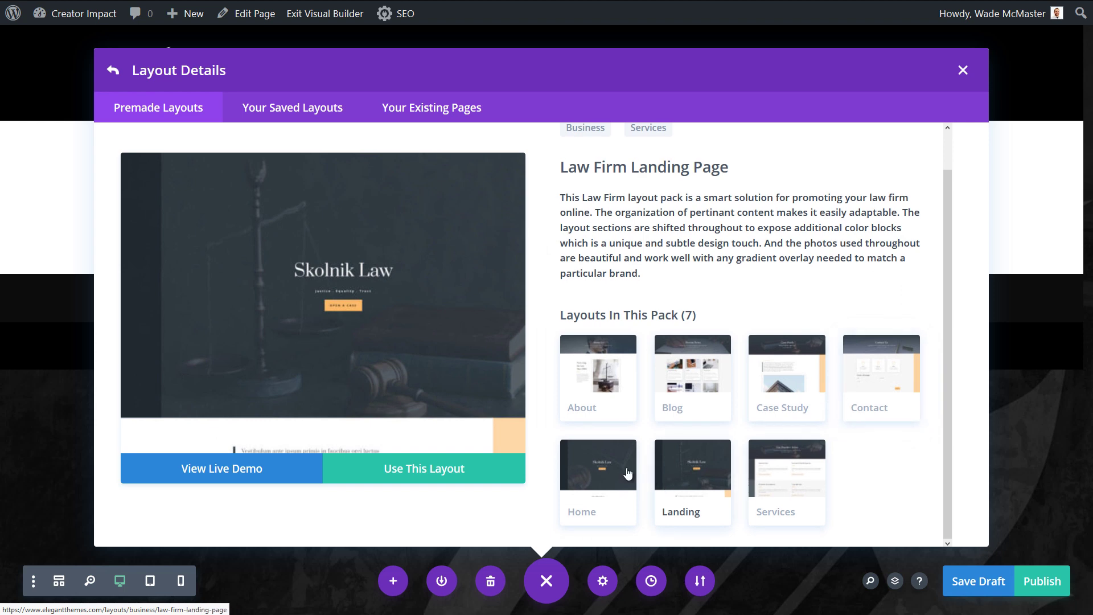
{"action": "left_click", "coordinate": [778, 462]}
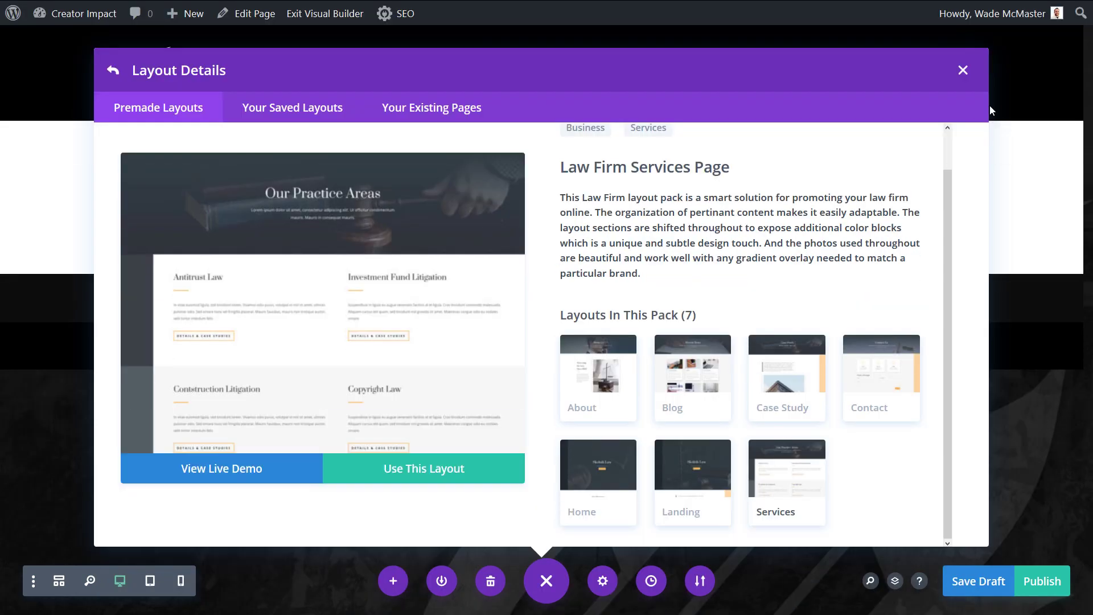
{"action": "left_click", "coordinate": [962, 74]}
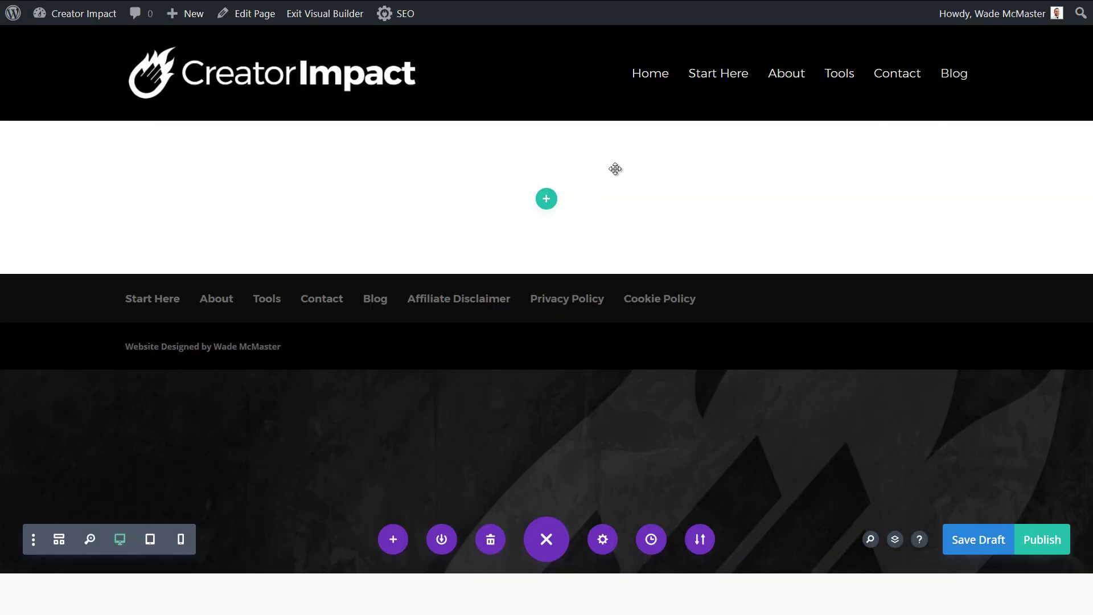
Add a two-column row to the empty section, leaving its columns empty
{"action": "mouse_move", "coordinate": [585, 144]}
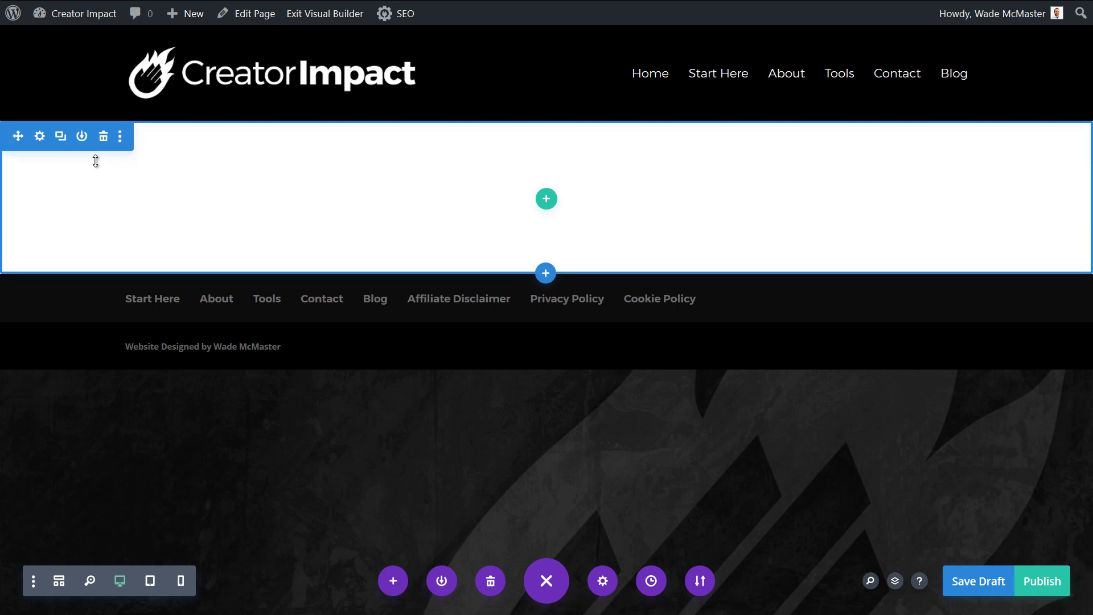
{"action": "left_click", "coordinate": [545, 274]}
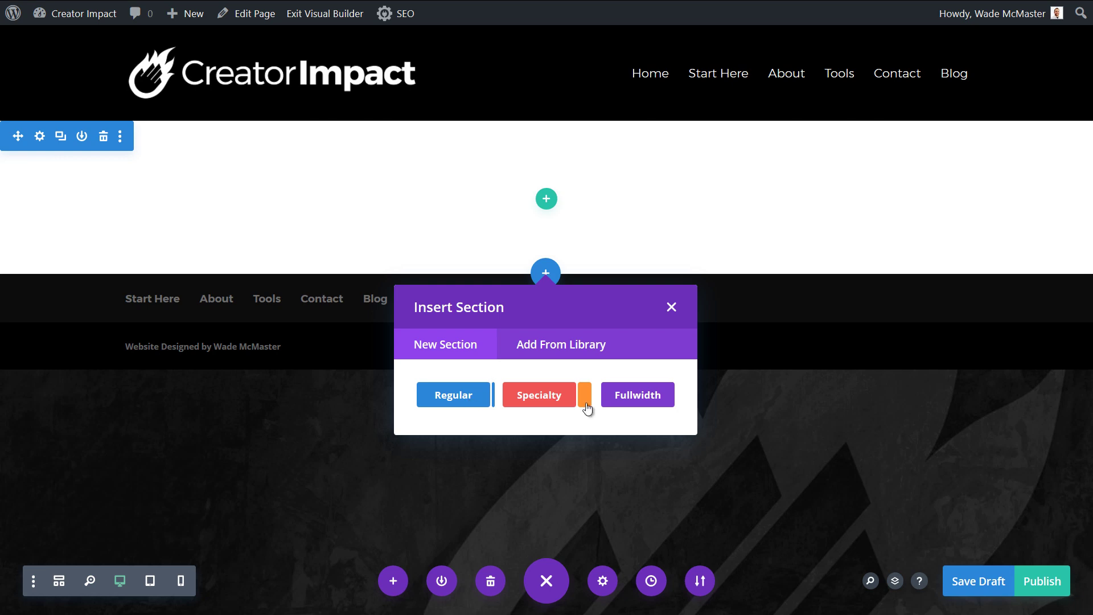
{"action": "left_click", "coordinate": [263, 214]}
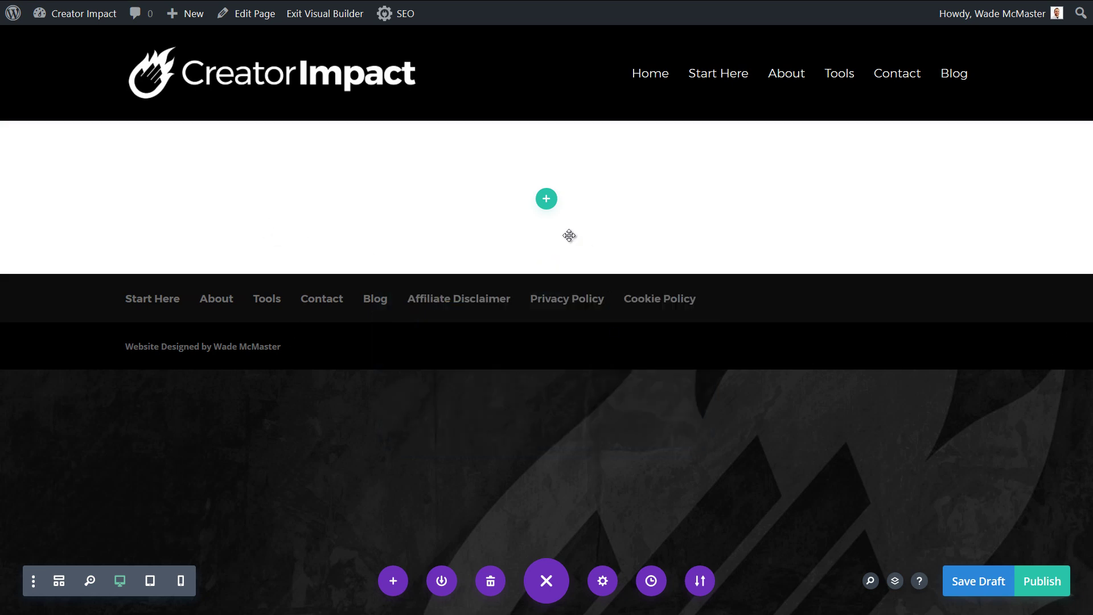
{"action": "left_click", "coordinate": [541, 204]}
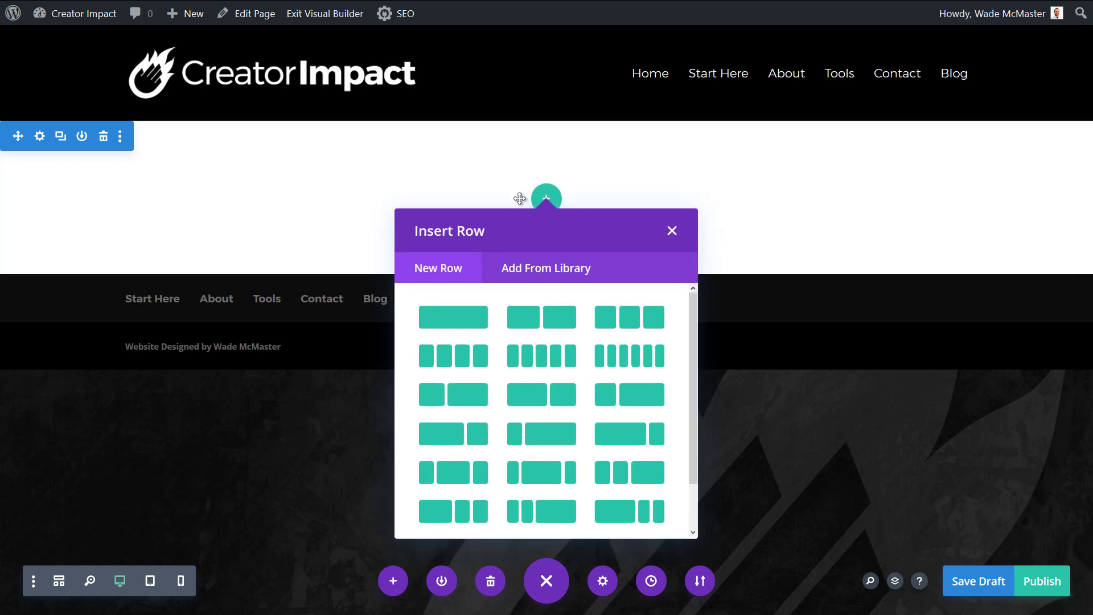
{"action": "left_click", "coordinate": [539, 320]}
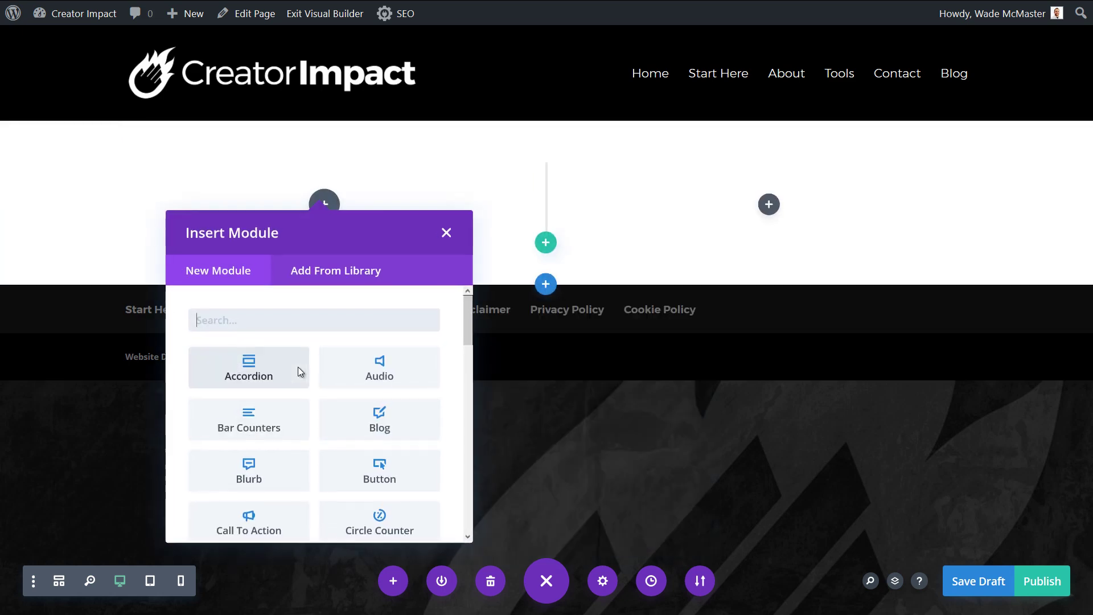
{"action": "left_click", "coordinate": [844, 261]}
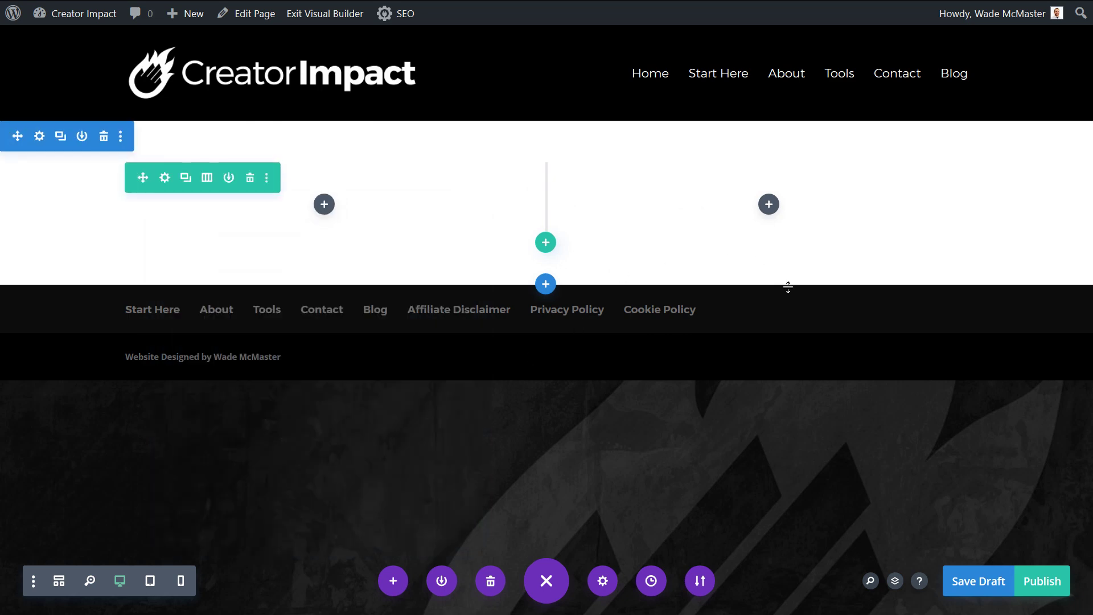
Add a three-column row below the first and open the section's settings
{"action": "left_click", "coordinate": [546, 242]}
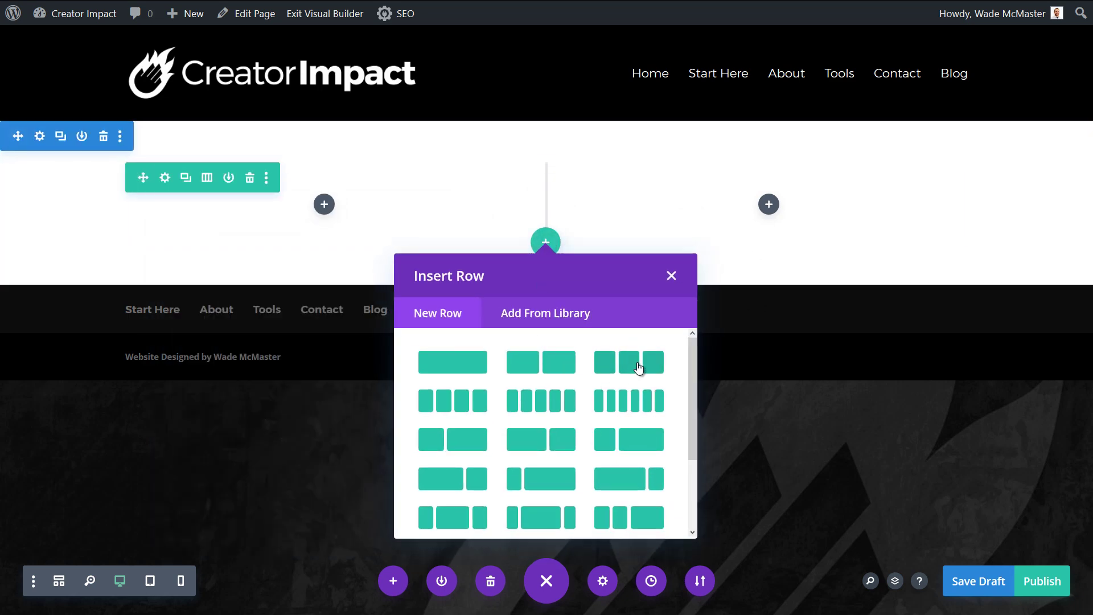
{"action": "left_click", "coordinate": [607, 369]}
{"action": "left_click", "coordinate": [956, 341]}
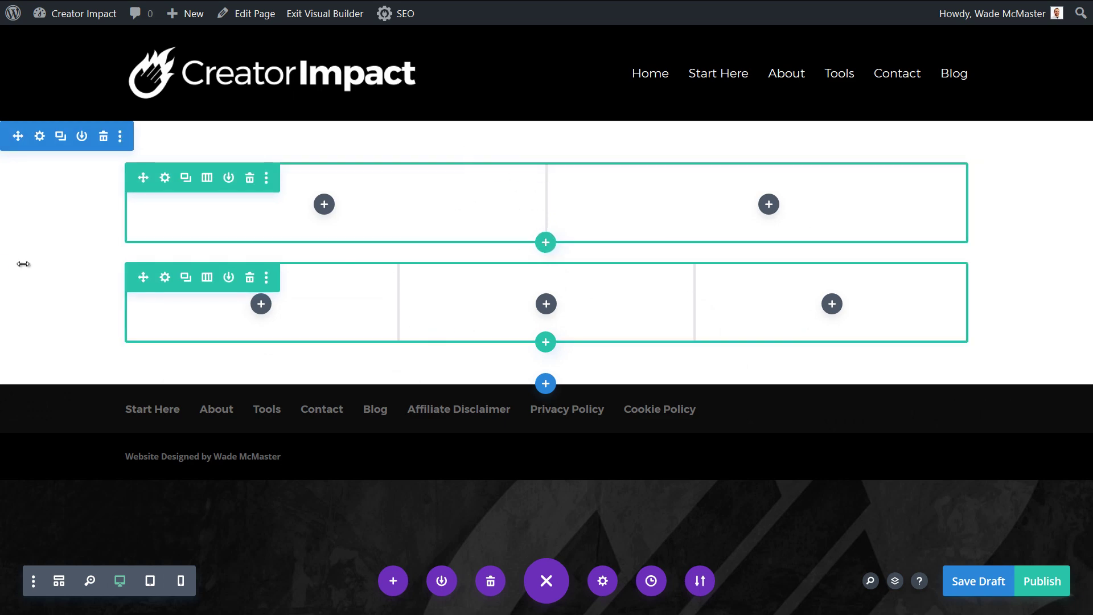
{"action": "left_click", "coordinate": [38, 136]}
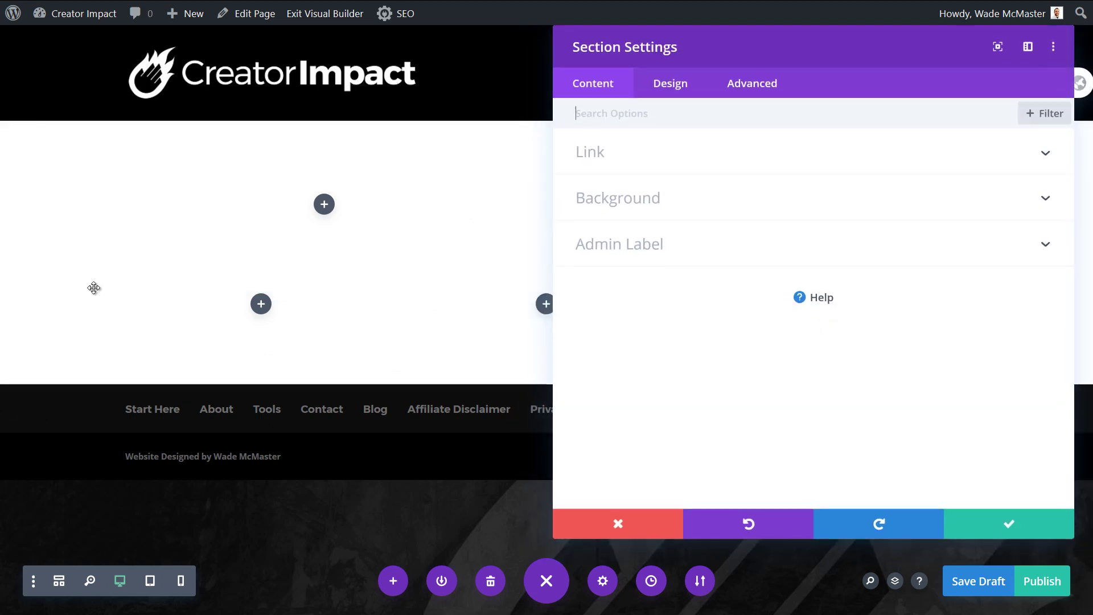
Set the comments.jpg photo as the section's background image
{"action": "left_click", "coordinate": [680, 197]}
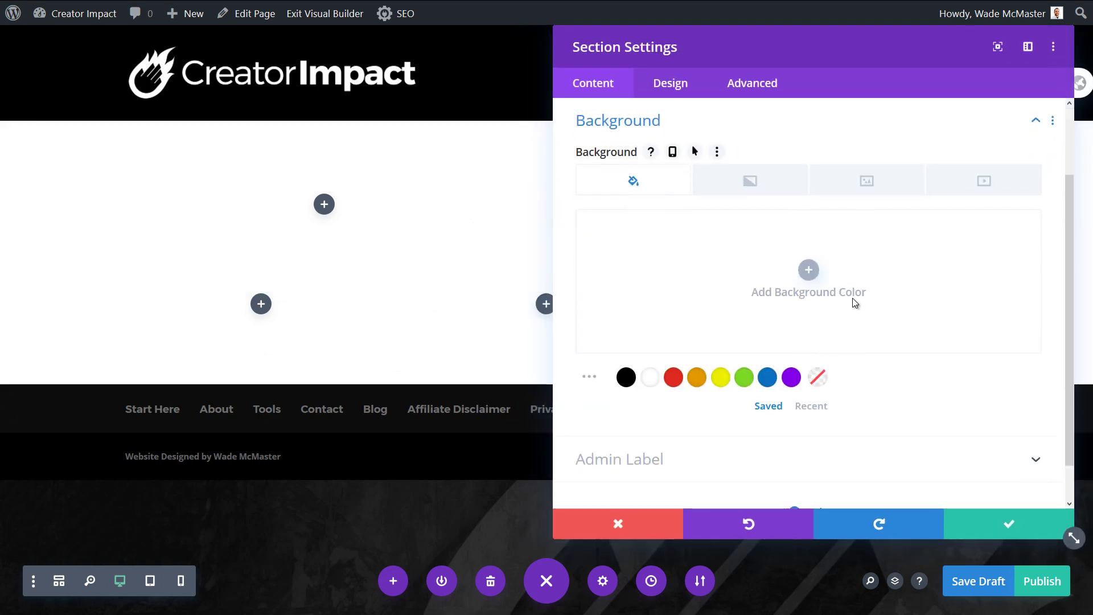
{"action": "left_click", "coordinate": [876, 194]}
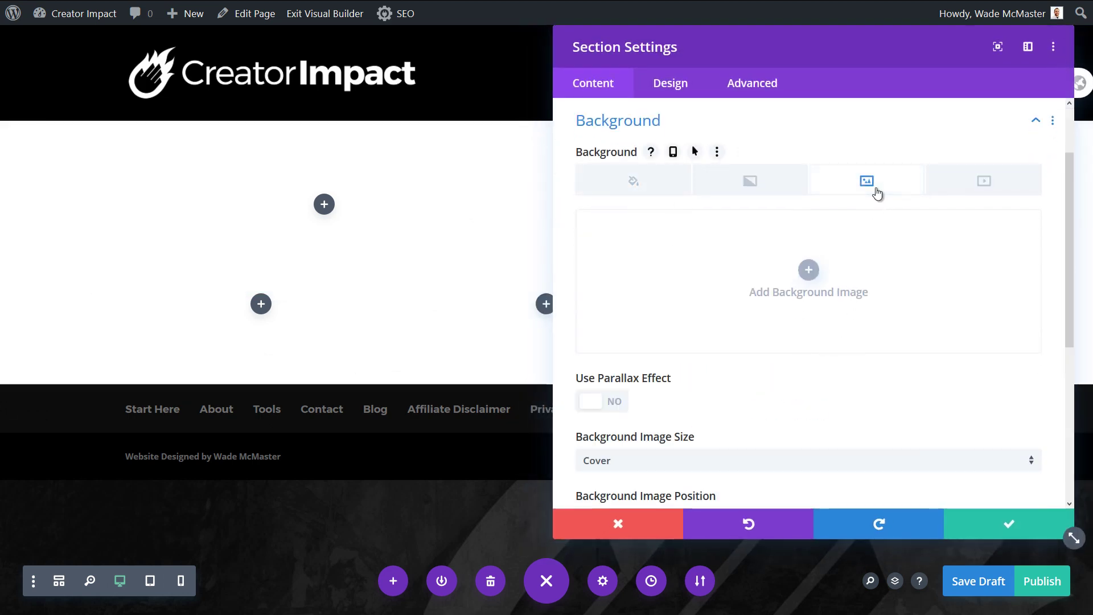
{"action": "left_click", "coordinate": [808, 270]}
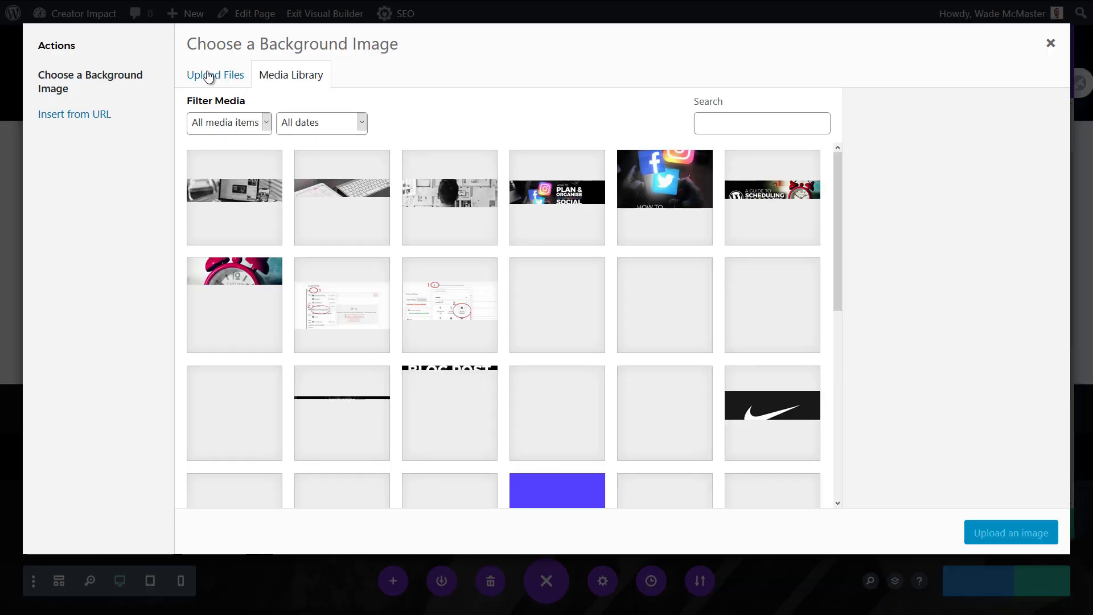
{"action": "scroll", "coordinate": [319, 231], "scroll_direction": "down", "scroll_amount": 7}
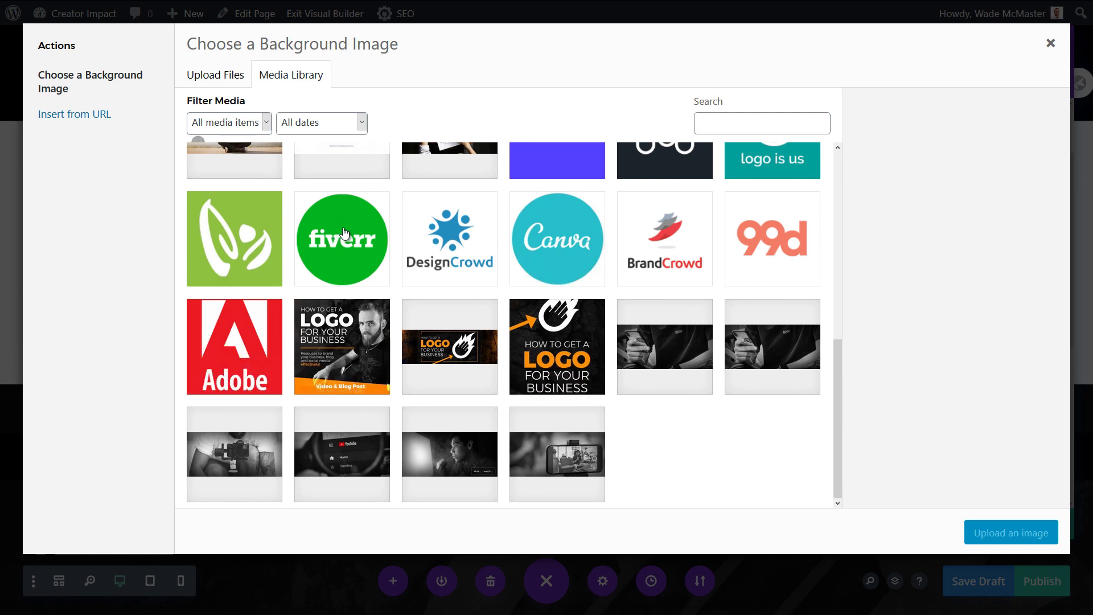
{"action": "scroll", "coordinate": [768, 398], "scroll_direction": "down", "scroll_amount": 5}
{"action": "scroll", "coordinate": [769, 398], "scroll_direction": "up", "scroll_amount": 3}
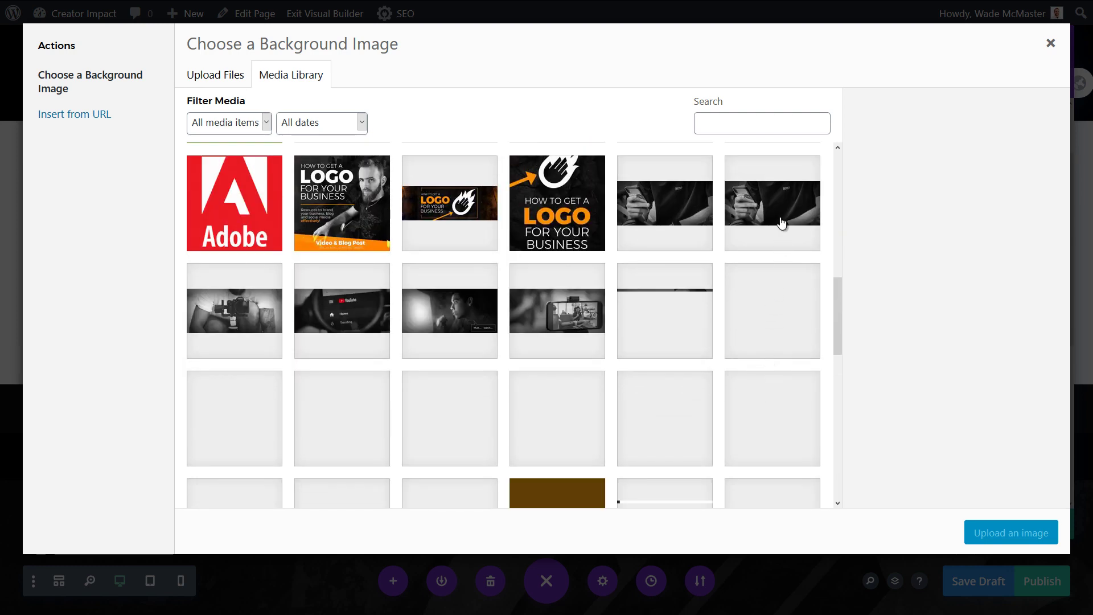
{"action": "left_click", "coordinate": [771, 218]}
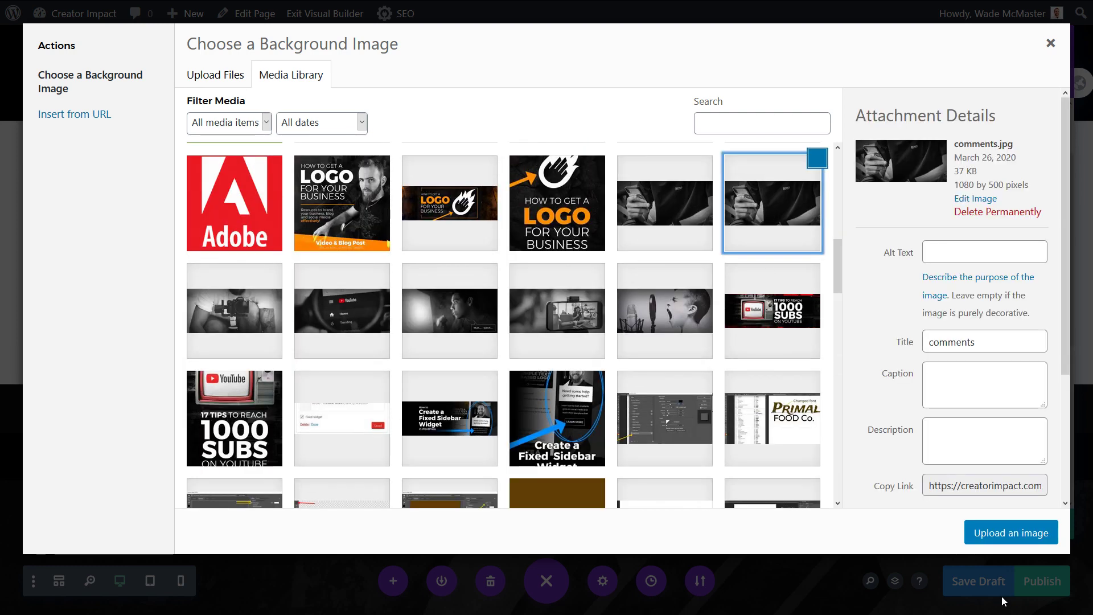
{"action": "left_click", "coordinate": [999, 530]}
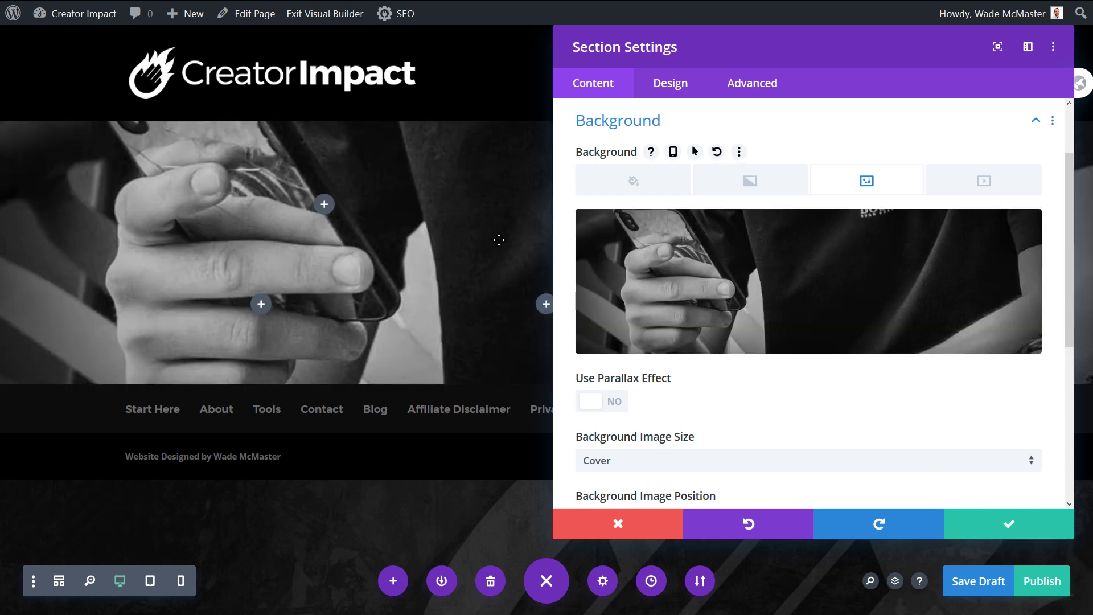
Try the parallax effect on the background, then turn it back off
{"action": "scroll", "coordinate": [771, 453], "scroll_direction": "down", "scroll_amount": 3}
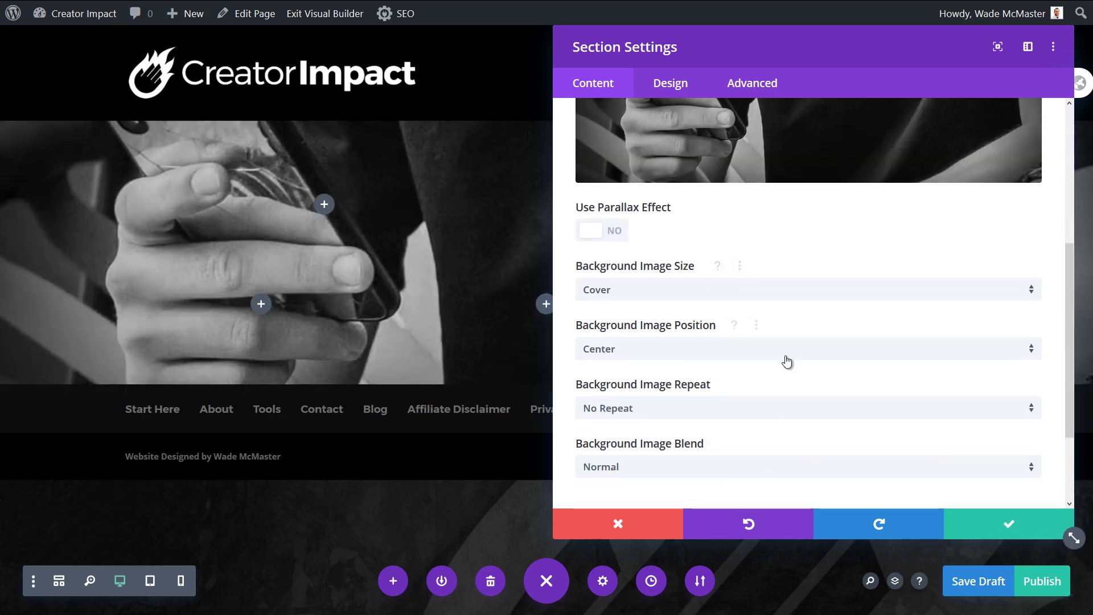
{"action": "left_click", "coordinate": [611, 231]}
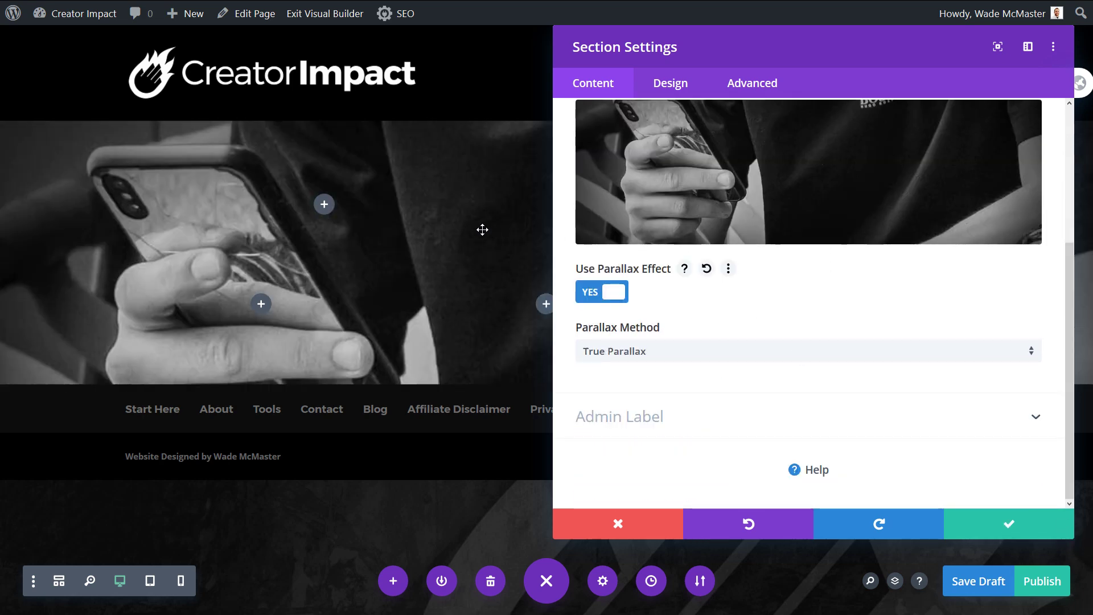
{"action": "left_click_drag", "start_coordinate": [765, 51], "coordinate": [704, 61]}
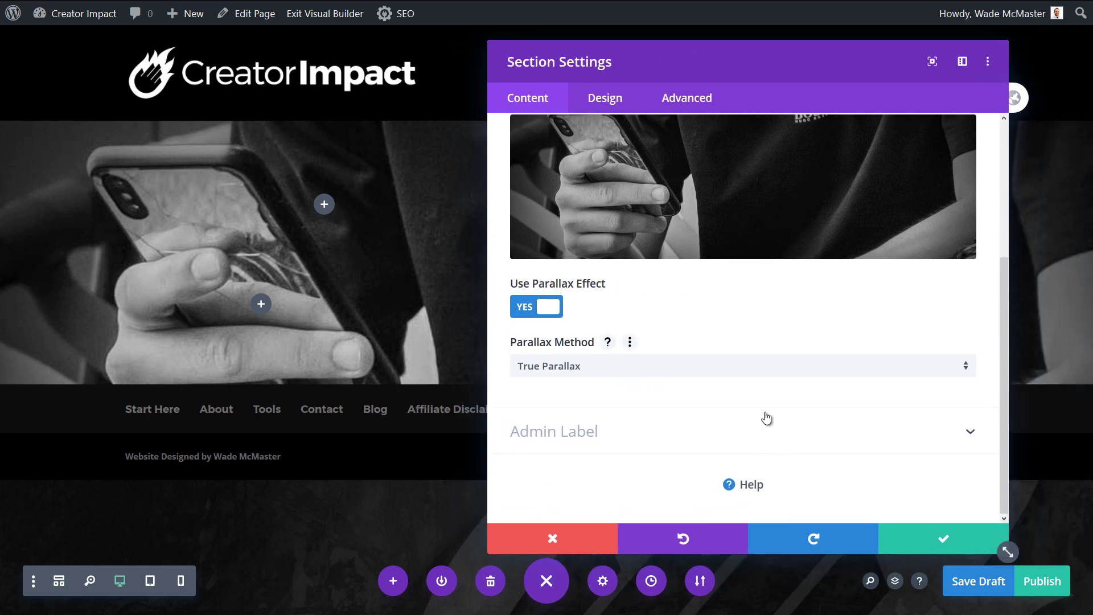
{"action": "left_click", "coordinate": [537, 307]}
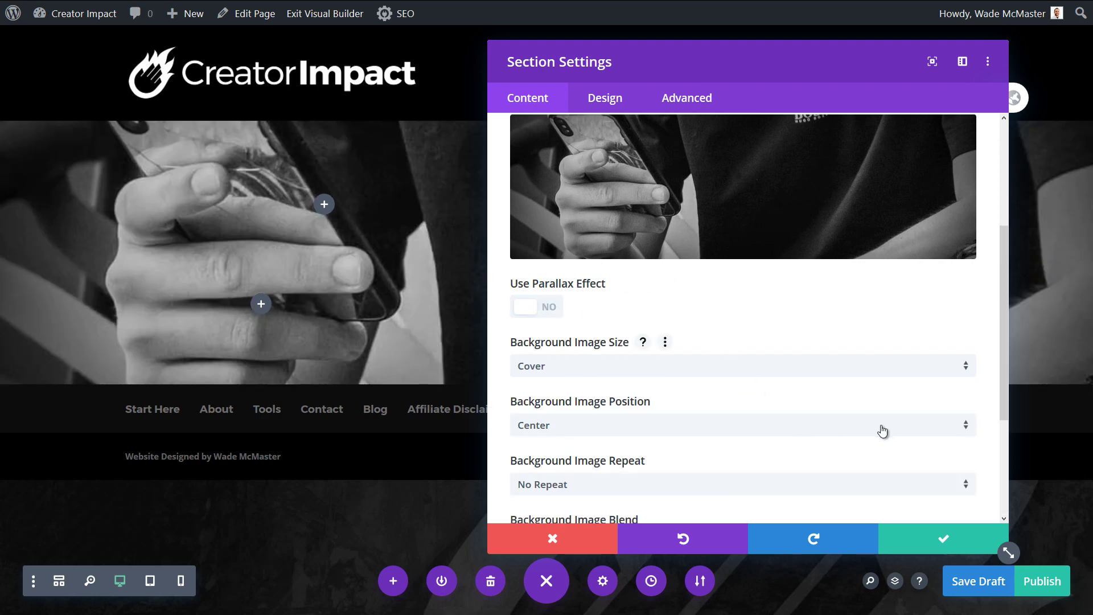
{"action": "scroll", "coordinate": [882, 431], "scroll_direction": "down", "scroll_amount": 3}
Preview the Color Dodge, Overlay, Multiply and Exclusion background blend modes
{"action": "left_click", "coordinate": [665, 373]}
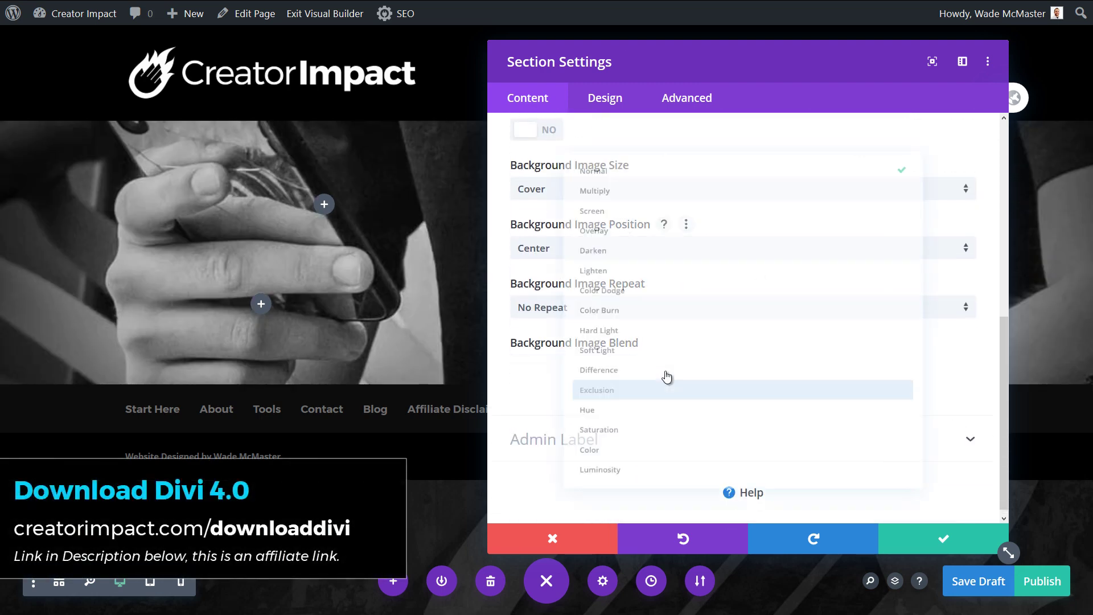
{"action": "left_click", "coordinate": [660, 282]}
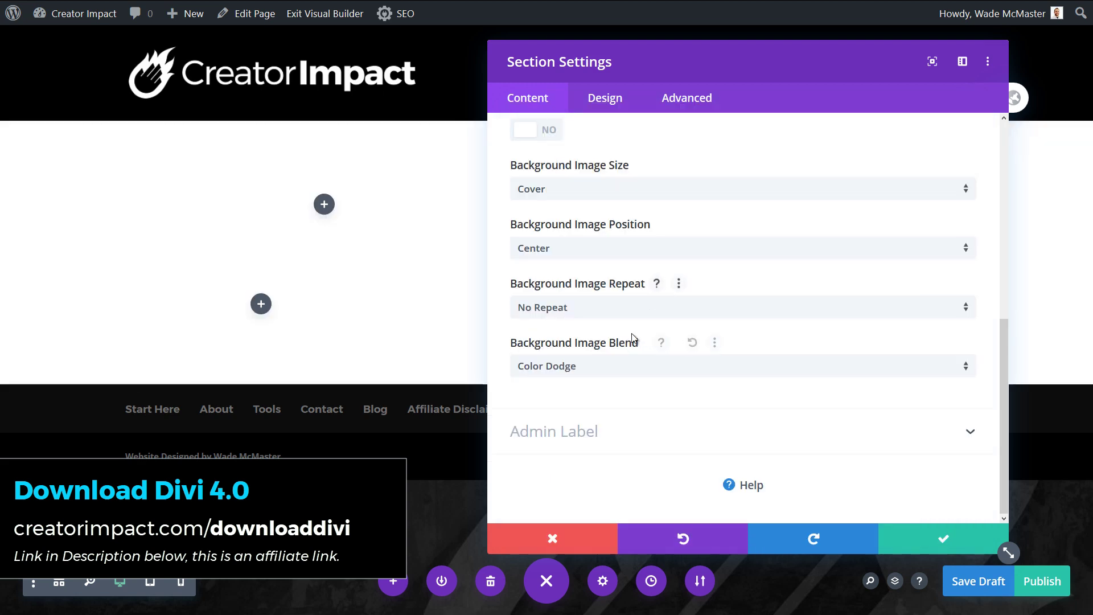
{"action": "left_click", "coordinate": [630, 373]}
{"action": "left_click", "coordinate": [594, 204]}
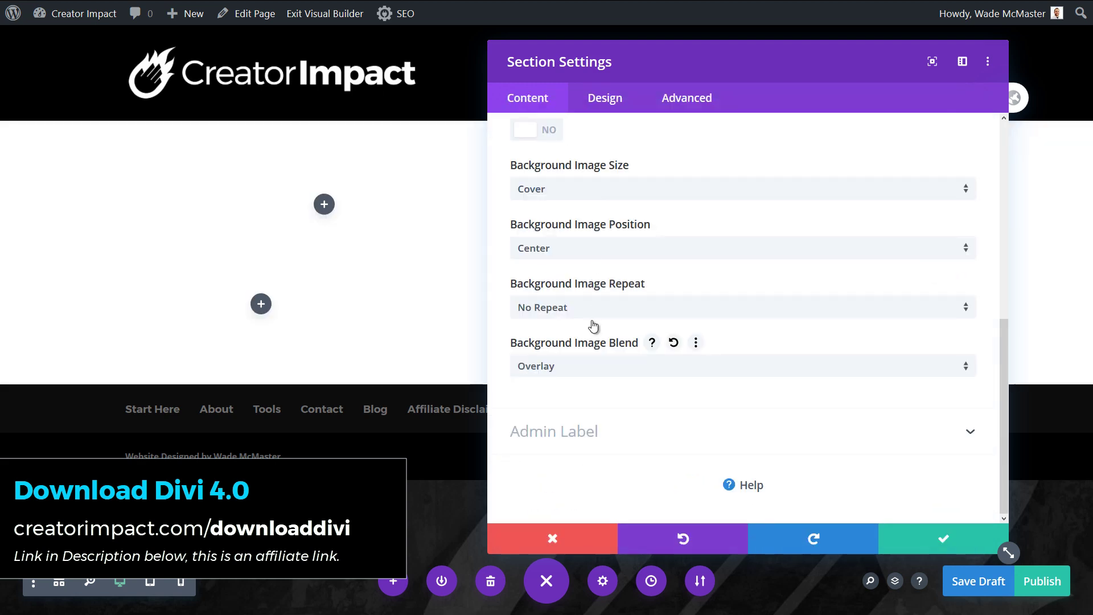
{"action": "left_click", "coordinate": [589, 355]}
{"action": "left_click", "coordinate": [577, 154]}
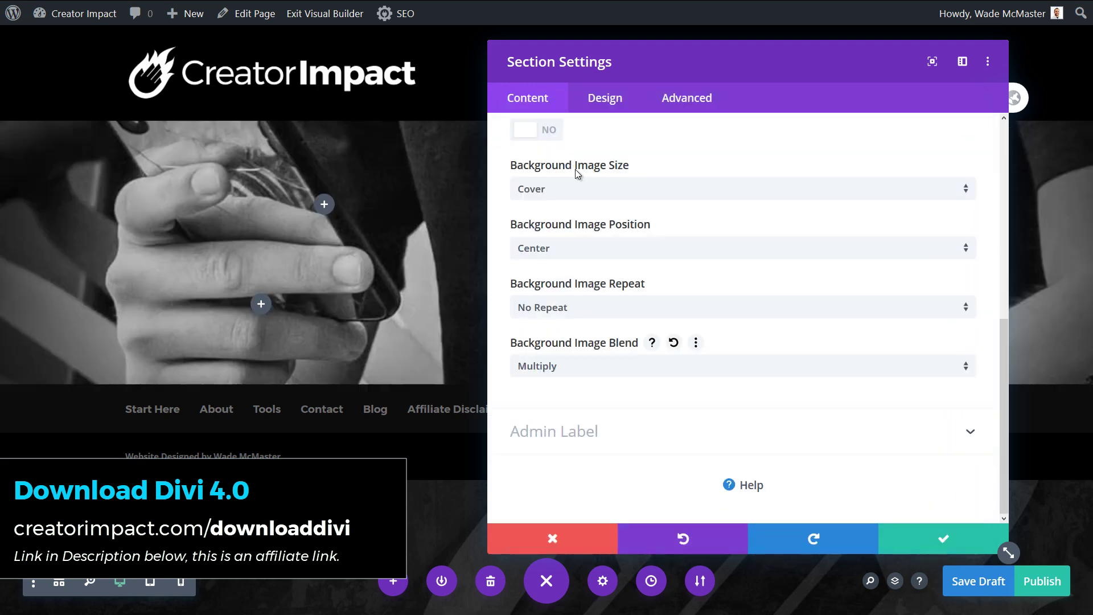
{"action": "left_click", "coordinate": [585, 376]}
{"action": "left_click", "coordinate": [592, 409]}
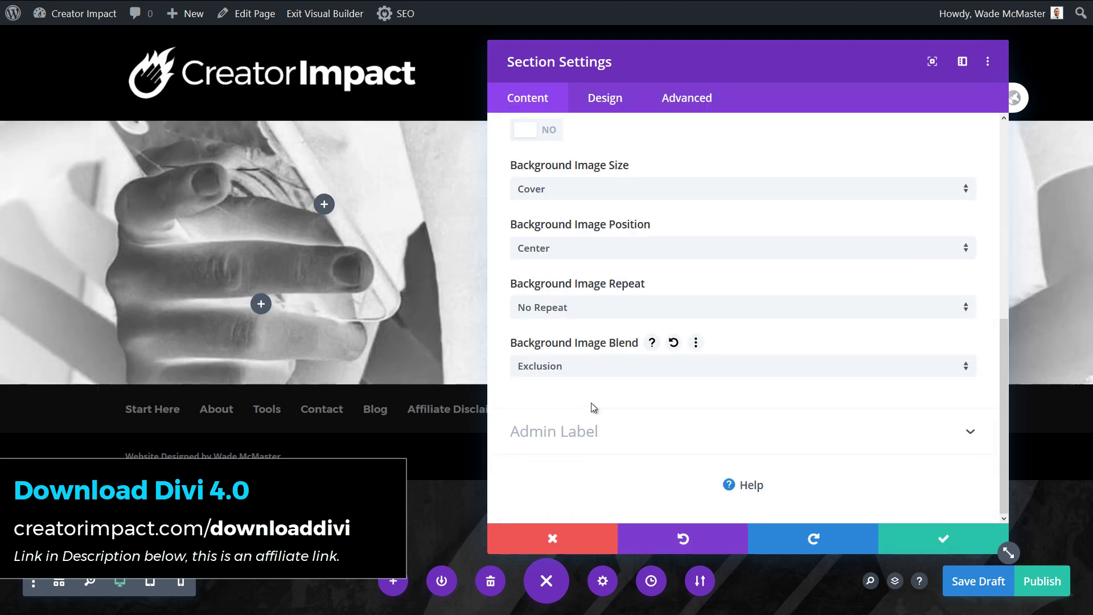
{"action": "left_click", "coordinate": [592, 372]}
Reset the blend to Normal and add a background gradient placed above the image
{"action": "left_click", "coordinate": [602, 135]}
{"action": "scroll", "coordinate": [660, 345], "scroll_direction": "up", "scroll_amount": 3}
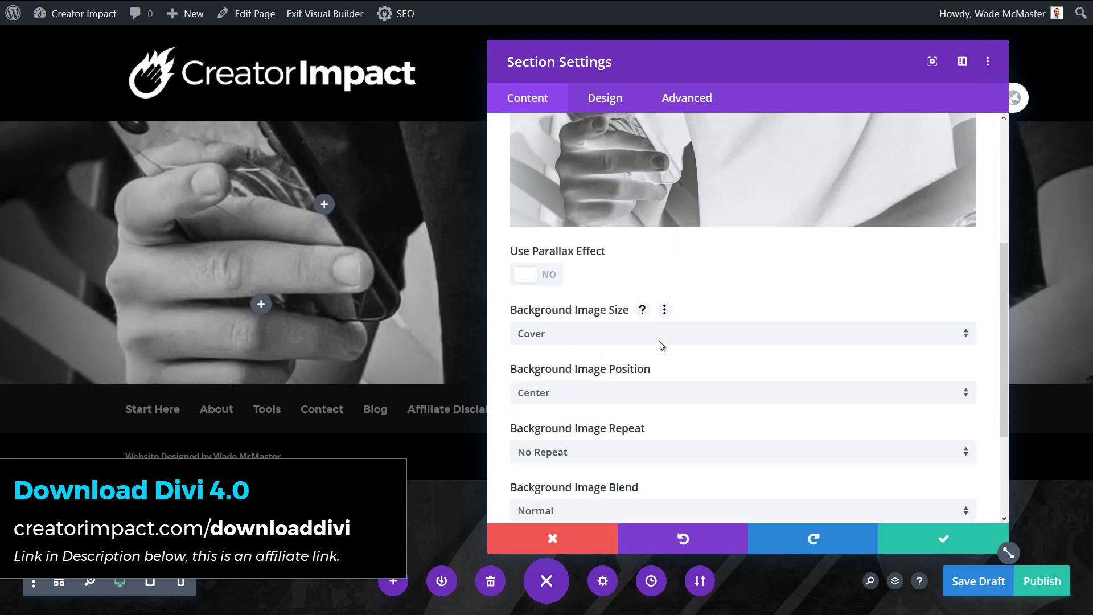
{"action": "scroll", "coordinate": [661, 346], "scroll_direction": "up", "scroll_amount": 3}
{"action": "left_click", "coordinate": [708, 251]}
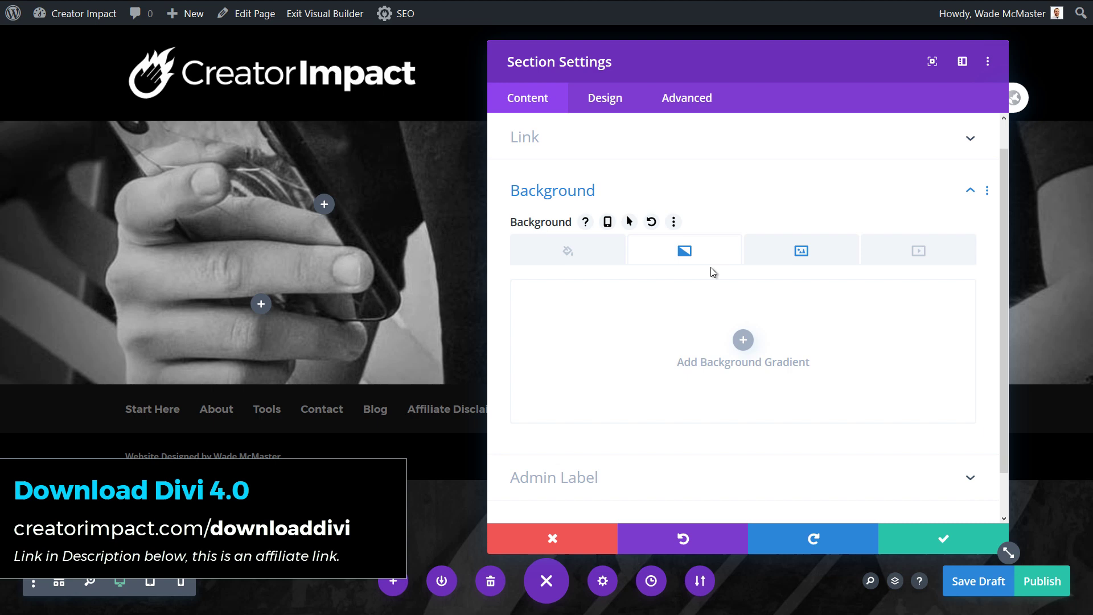
{"action": "left_click", "coordinate": [749, 346]}
{"action": "scroll", "coordinate": [743, 341], "scroll_direction": "down", "scroll_amount": 5}
{"action": "left_click", "coordinate": [549, 411]}
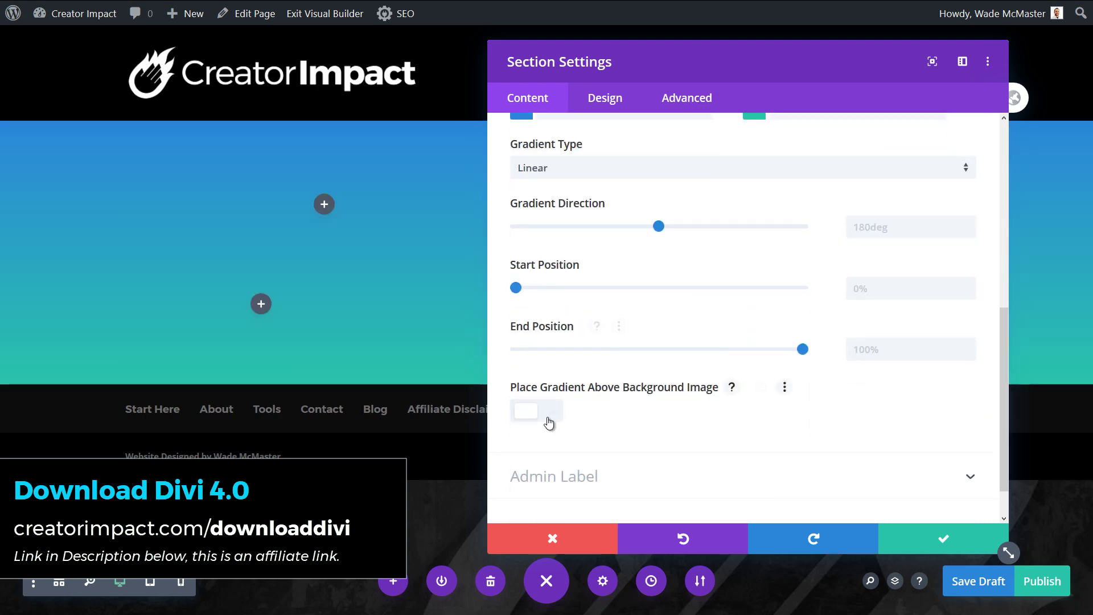
Make the gradient fade from fully transparent to teal #29c4a9 and apply the settings
{"action": "scroll", "coordinate": [683, 373], "scroll_direction": "up", "scroll_amount": 5}
{"action": "left_click", "coordinate": [521, 415]}
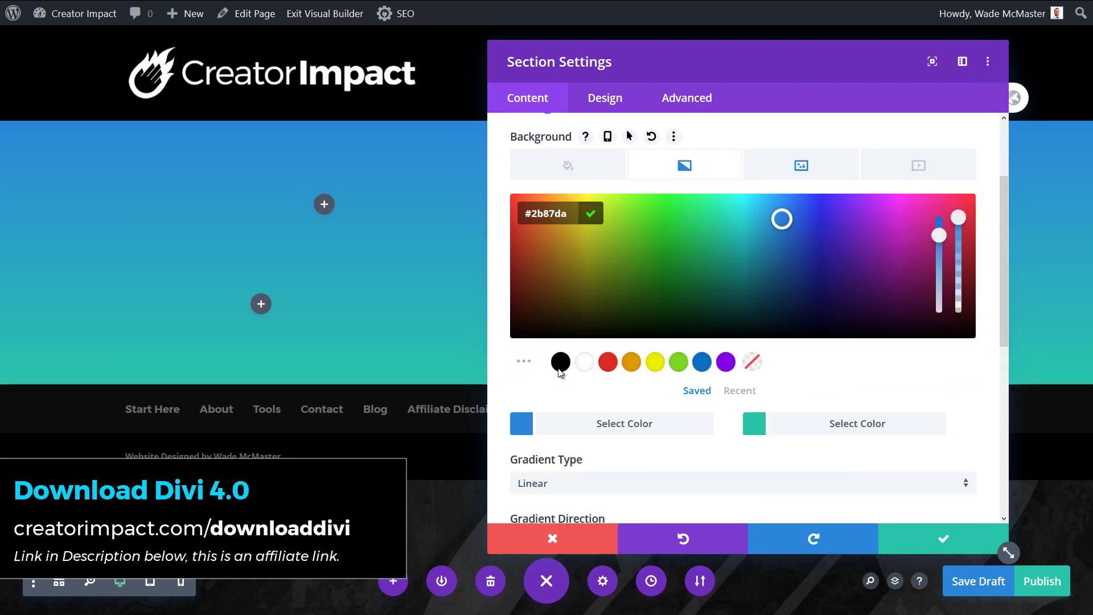
{"action": "left_click", "coordinate": [560, 362]}
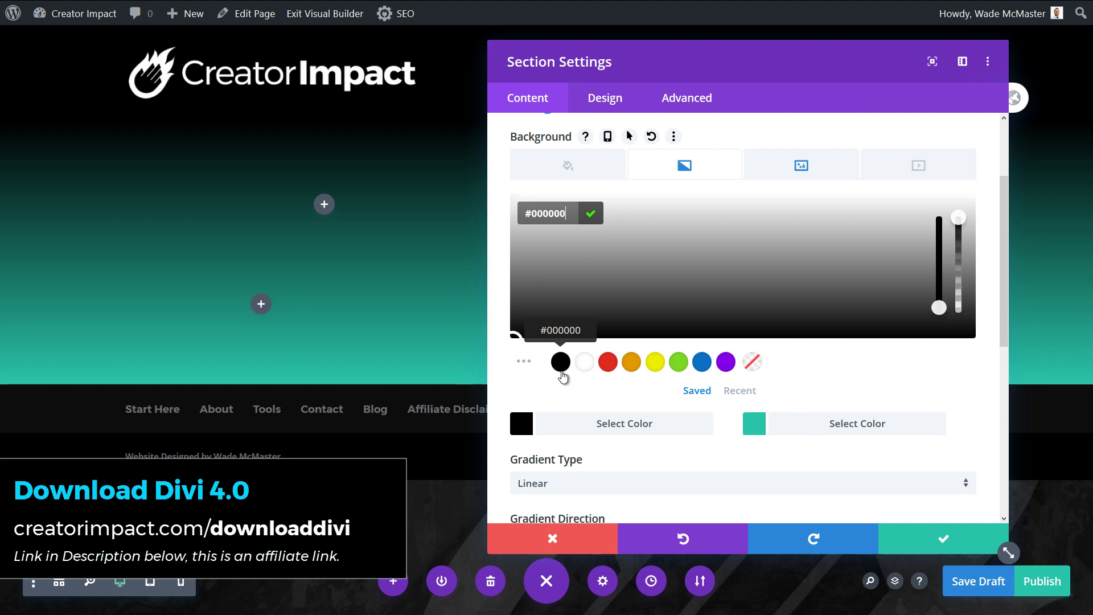
{"action": "left_click", "coordinate": [761, 428]}
{"action": "left_click", "coordinate": [521, 425]}
{"action": "left_click_drag", "start_coordinate": [961, 221], "coordinate": [961, 349]}
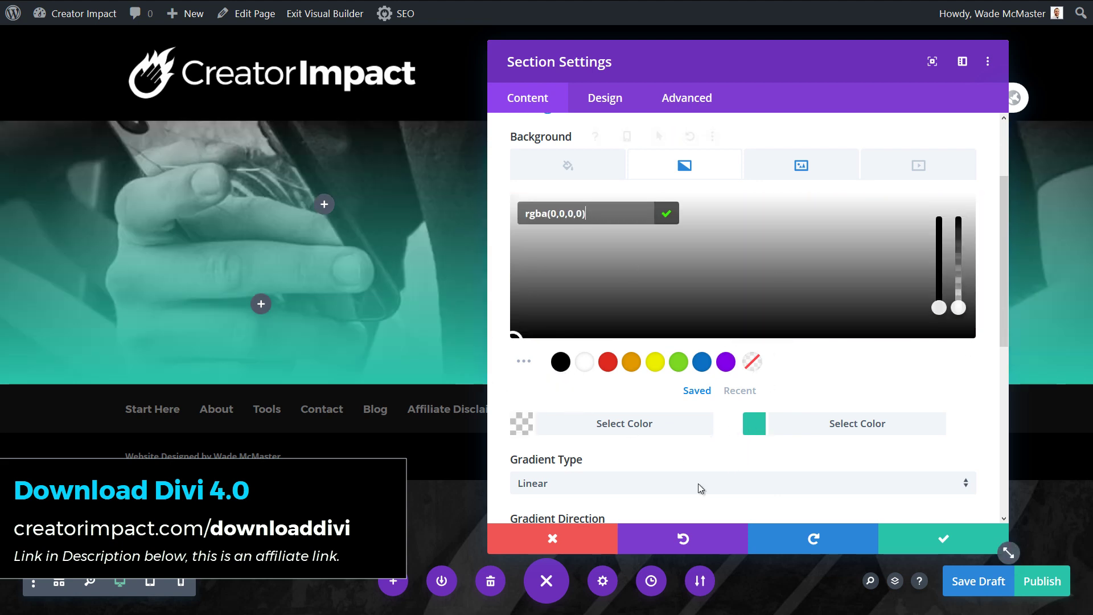
{"action": "left_click", "coordinate": [752, 428]}
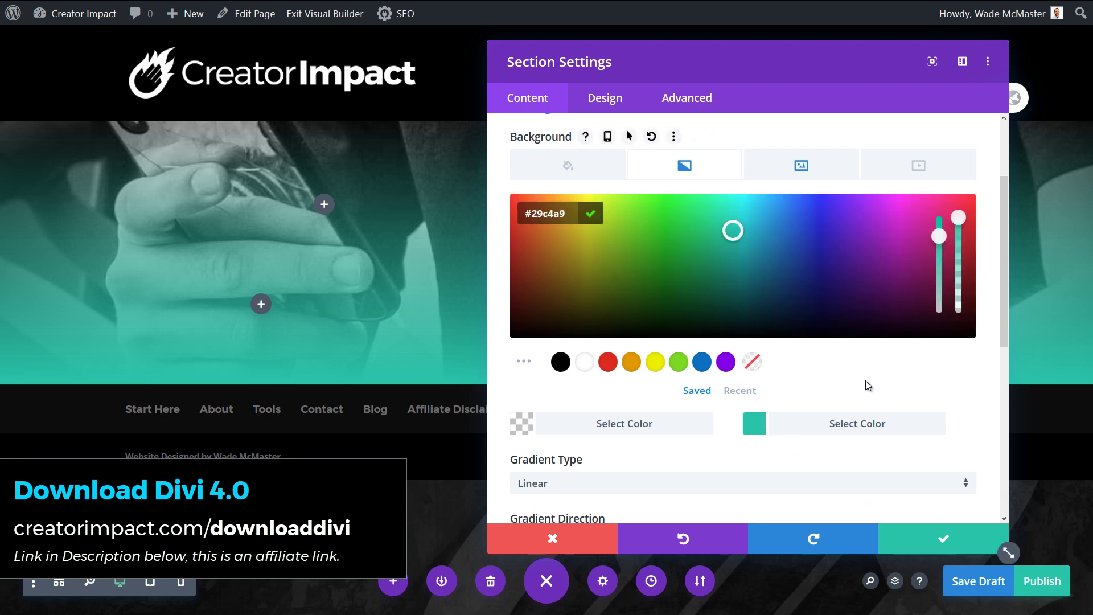
{"action": "left_click", "coordinate": [975, 541]}
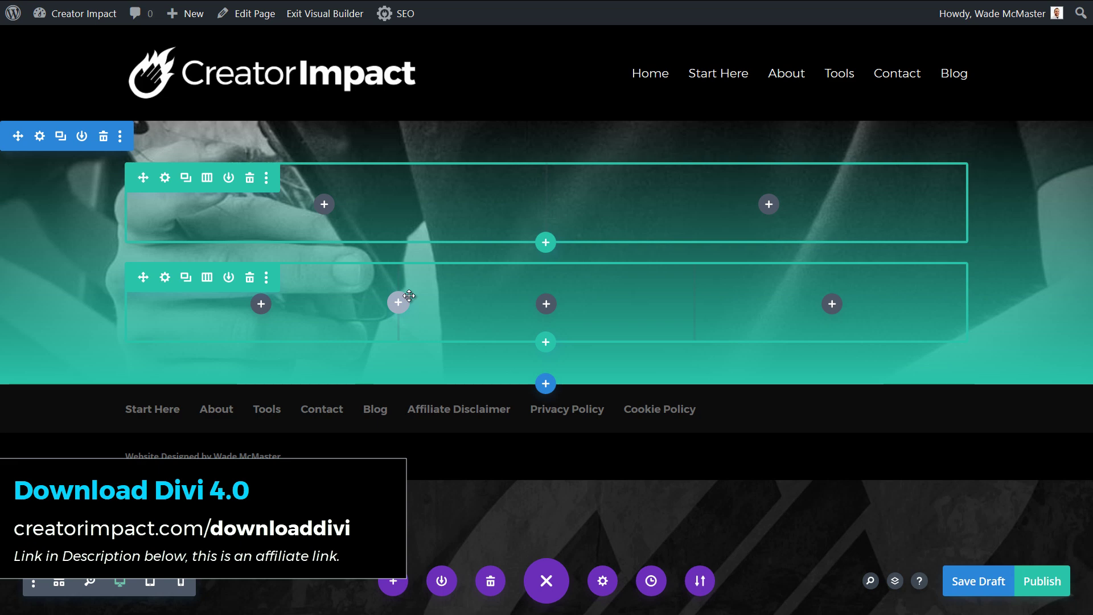
Save the draft and insert an Accordion module into the first row's left column
{"action": "key", "text": "ctrl+s"}
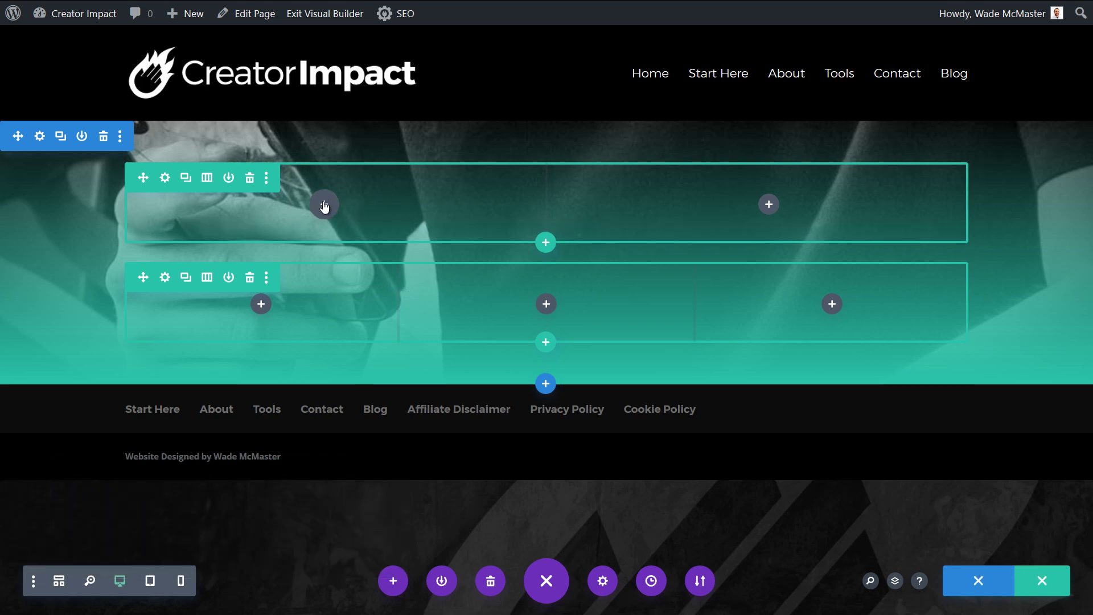
{"action": "left_click", "coordinate": [324, 205]}
{"action": "left_click_drag", "start_coordinate": [470, 313], "coordinate": [462, 508]}
{"action": "left_click_drag", "start_coordinate": [461, 462], "coordinate": [455, 299]}
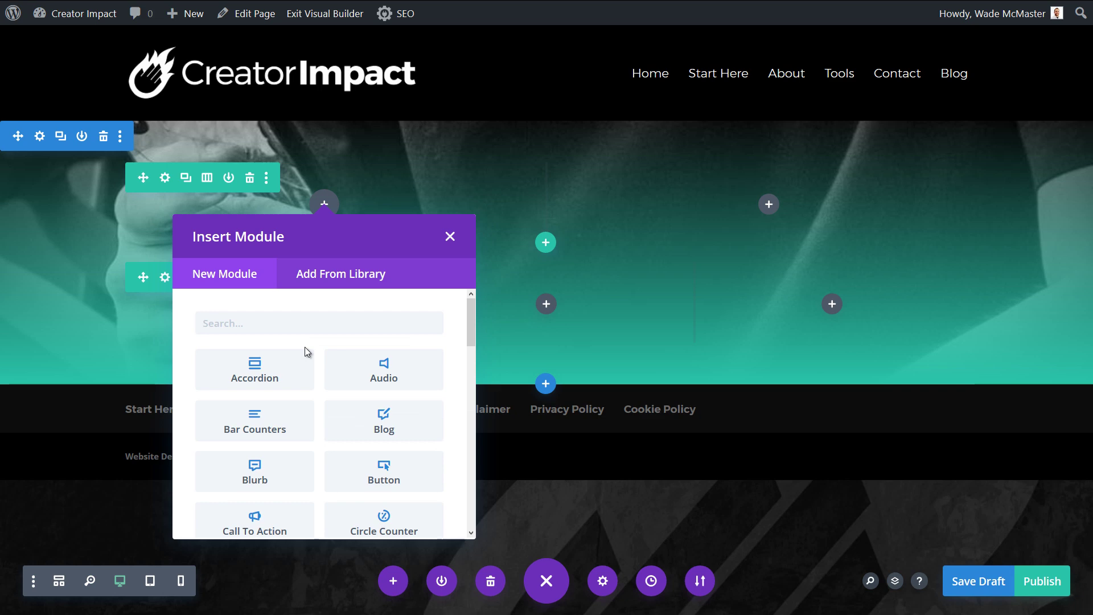
{"action": "left_click", "coordinate": [274, 373]}
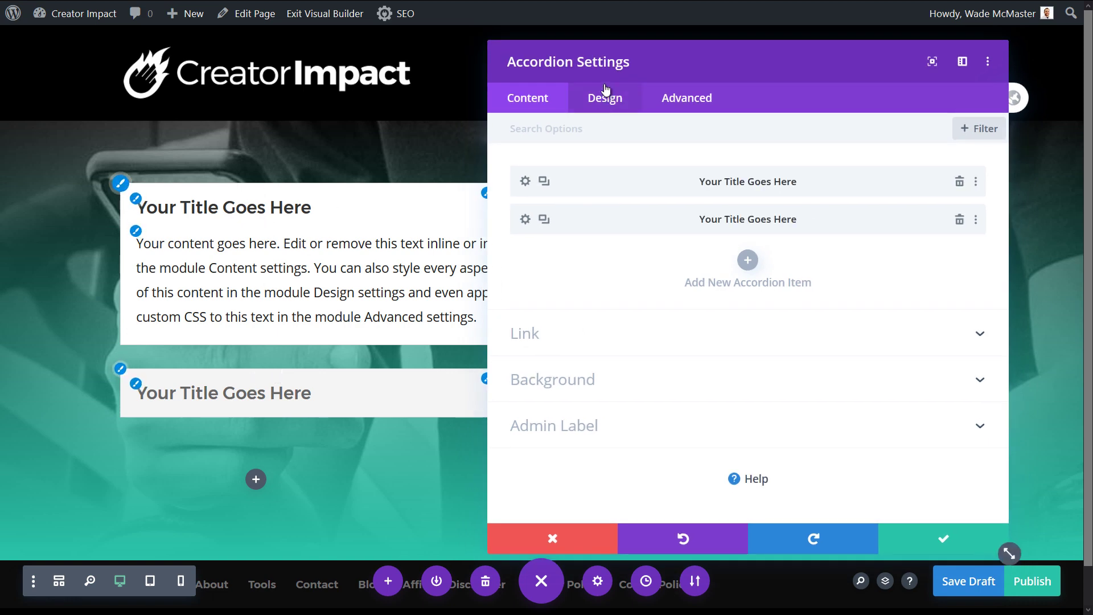
Narrow the accordion settings panel, move it right, save again, and open the first item
{"action": "left_click_drag", "start_coordinate": [1005, 549], "coordinate": [841, 553]}
{"action": "left_click_drag", "start_coordinate": [656, 61], "coordinate": [885, 69]}
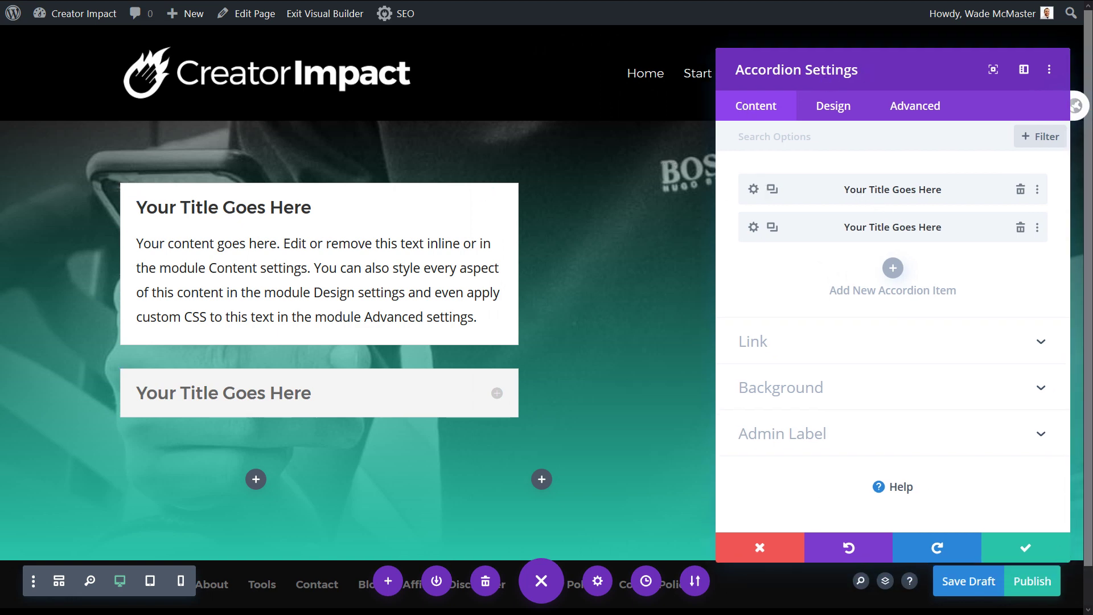
{"action": "key", "text": "ctrl+s"}
{"action": "left_click", "coordinate": [753, 190]}
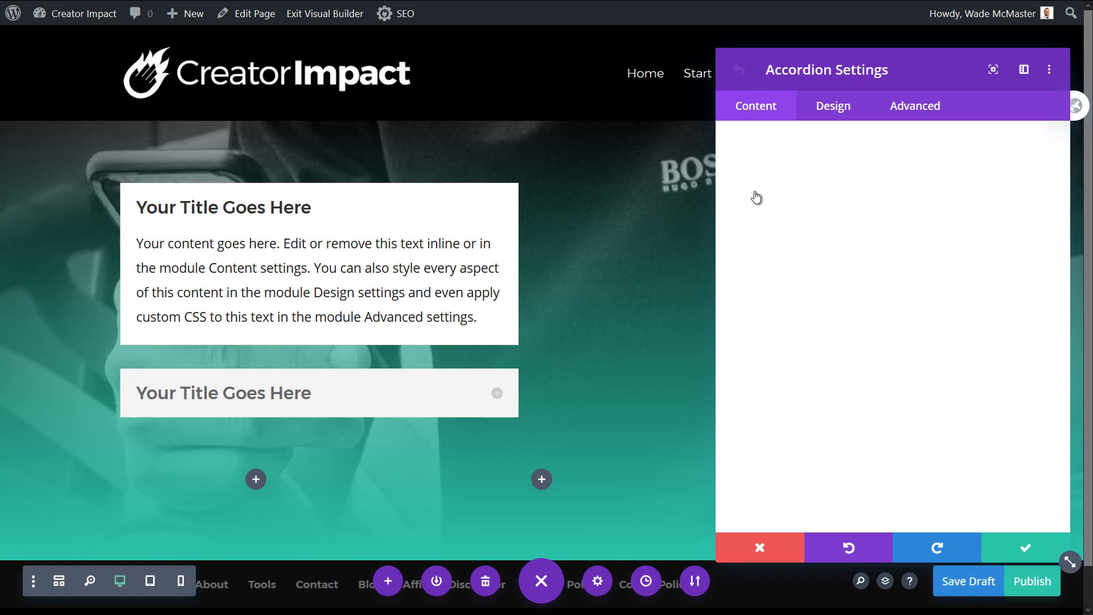
Replace the first item's body with pasted lorem ipsum, making its opening phrase a Heading 2
{"action": "triple_click", "coordinate": [843, 374]}
{"action": "key", "text": "BackSpace"}
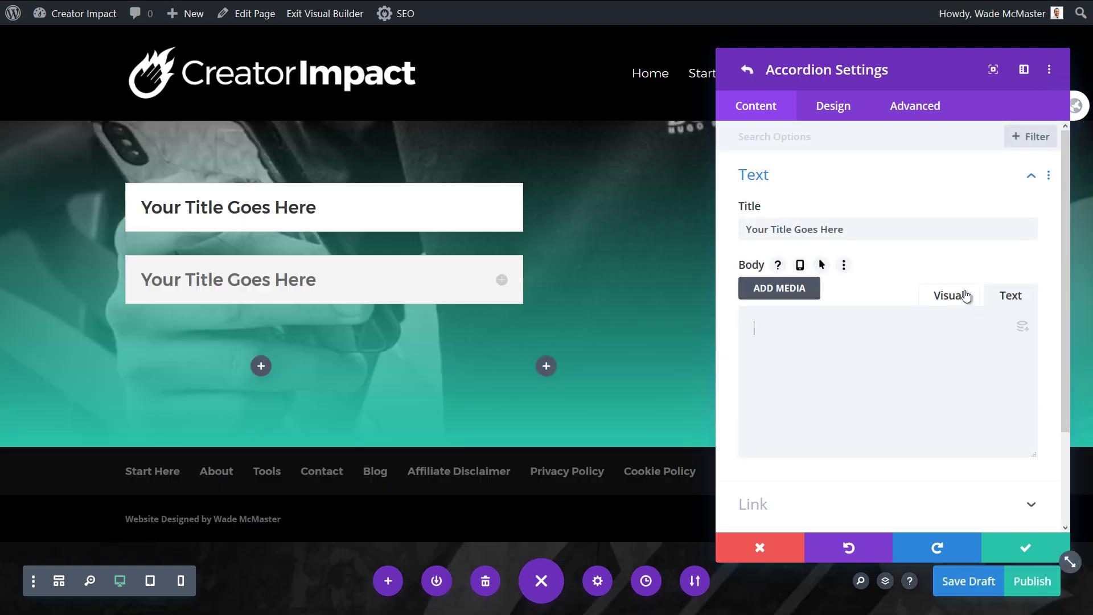
{"action": "left_click", "coordinate": [962, 295]}
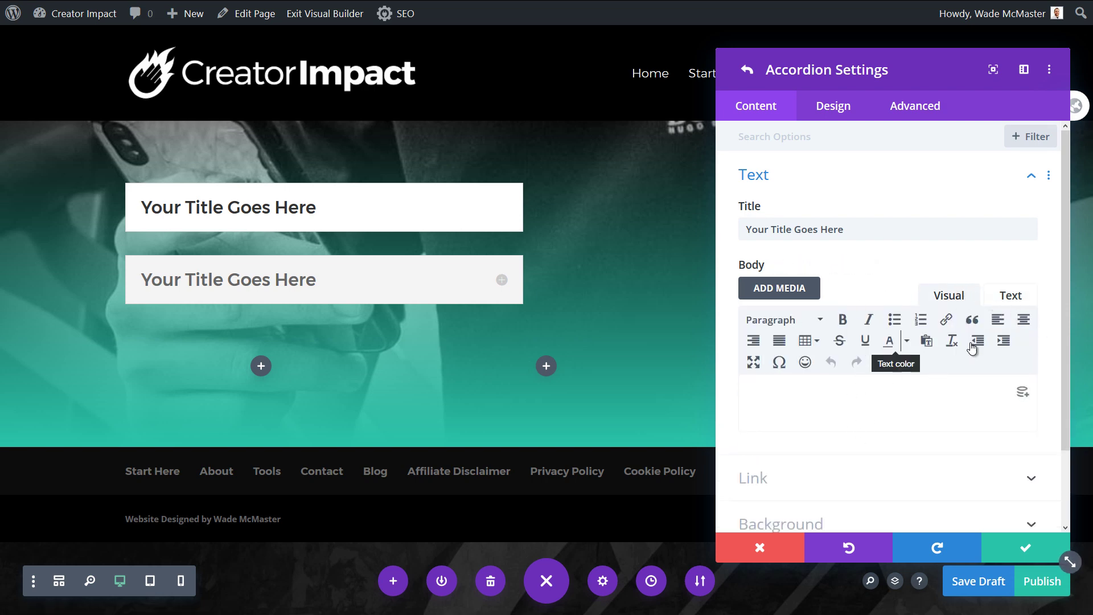
{"action": "left_click", "coordinate": [813, 403]}
{"action": "key", "text": "ctrl+v"}
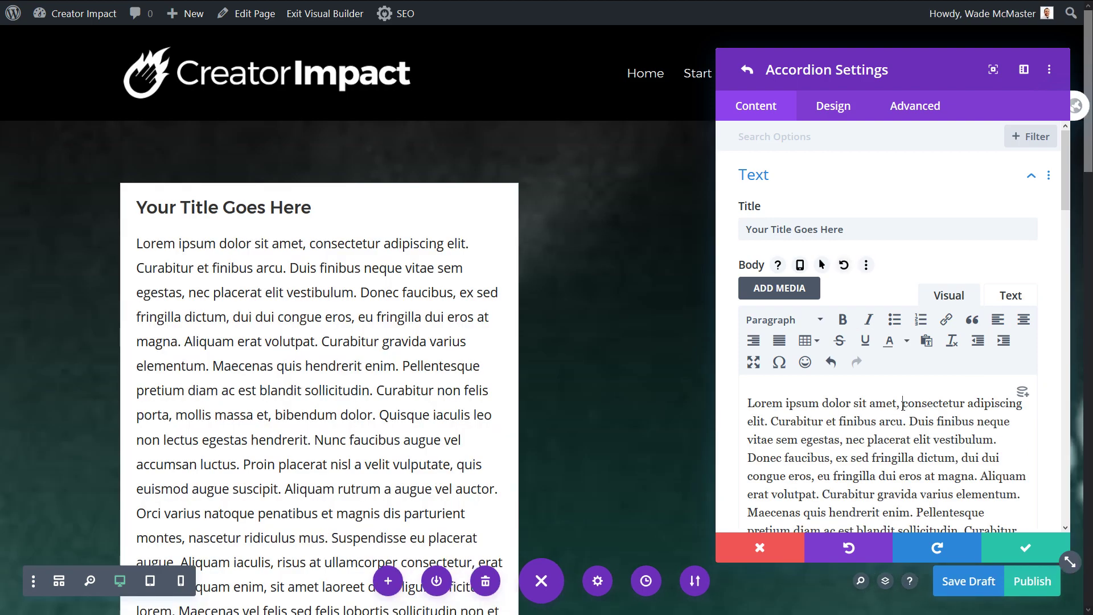
{"action": "key", "text": "BackSpace"}
{"action": "key", "text": "Return"}
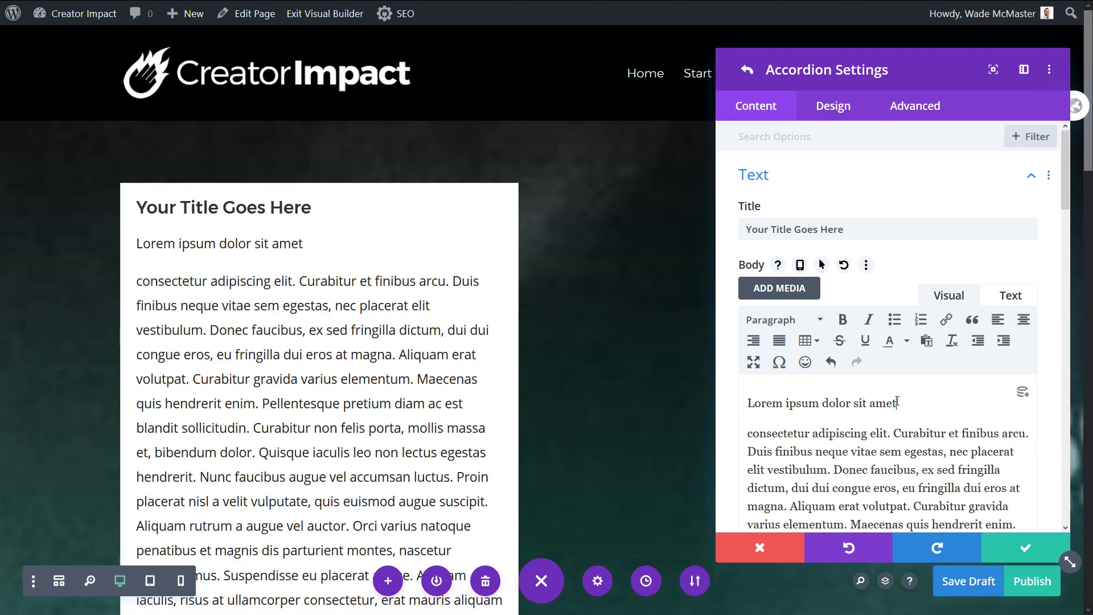
{"action": "left_click", "coordinate": [782, 320]}
{"action": "left_click", "coordinate": [812, 412]}
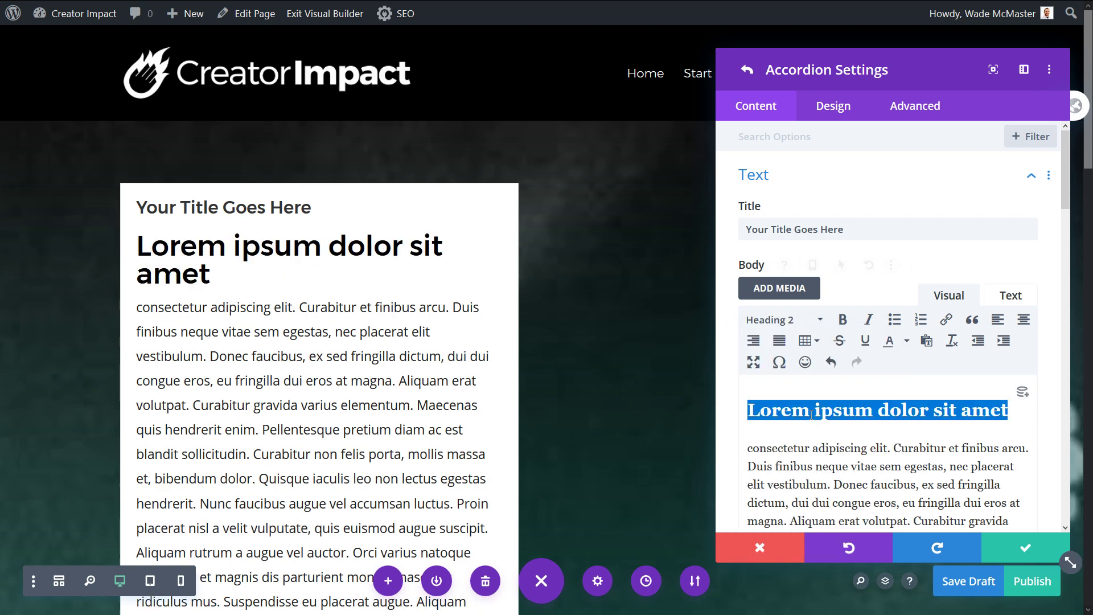
Retitle the first accordion item to 'Here's your first option!'
{"action": "left_click_drag", "start_coordinate": [921, 230], "coordinate": [656, 223]}
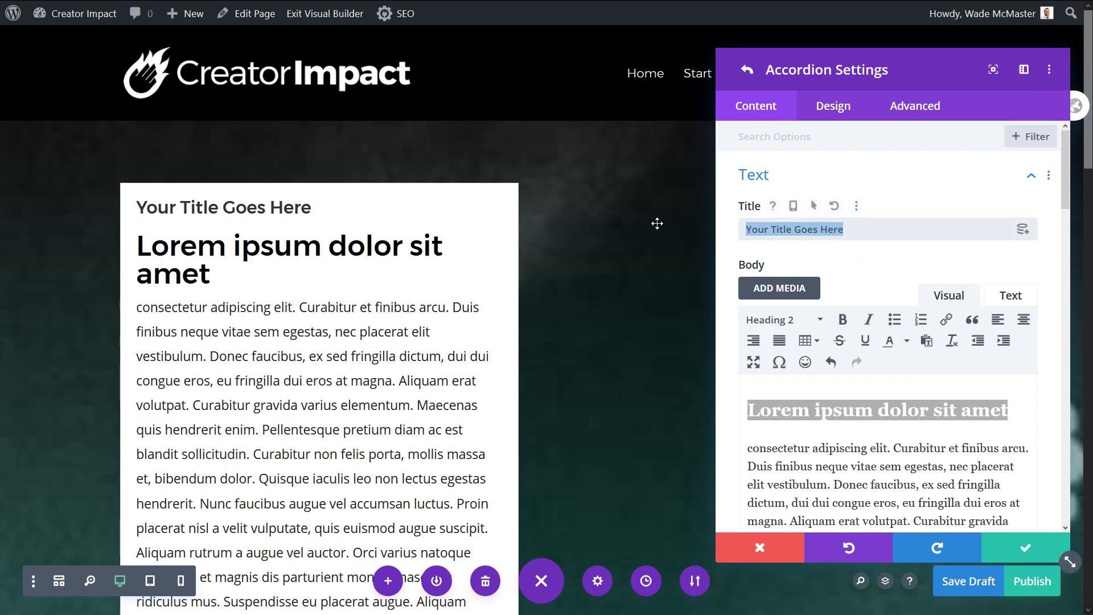
{"action": "type", "text": "Here's your first opn!"}
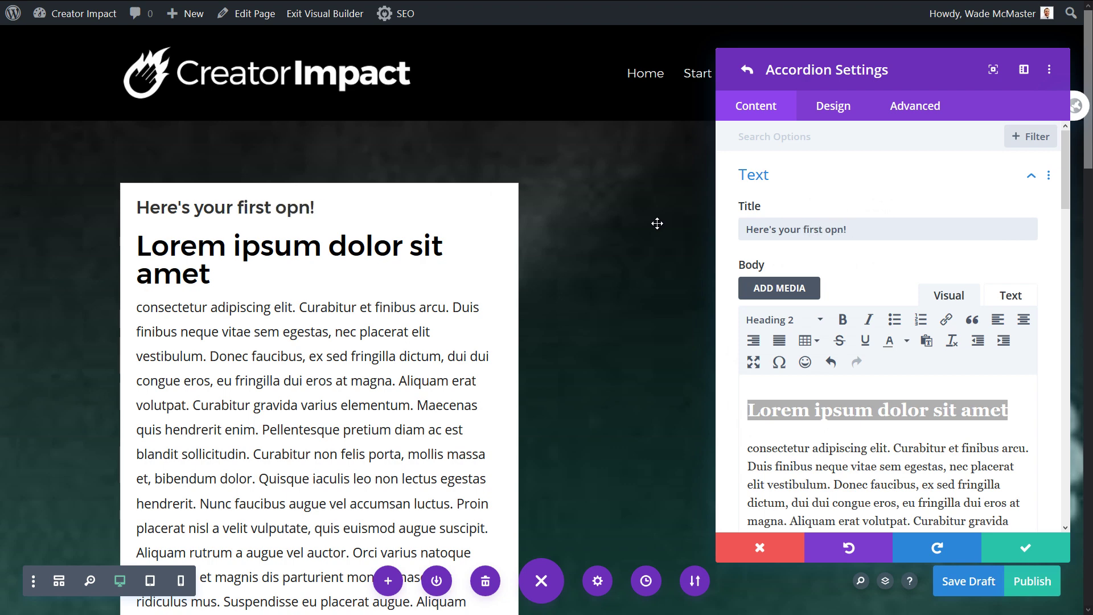
{"action": "key", "text": "BackSpace"}
{"action": "key", "text": "BackSpace"}
{"action": "key", "text": "BackSpace"}
{"action": "left_click", "coordinate": [776, 454]}
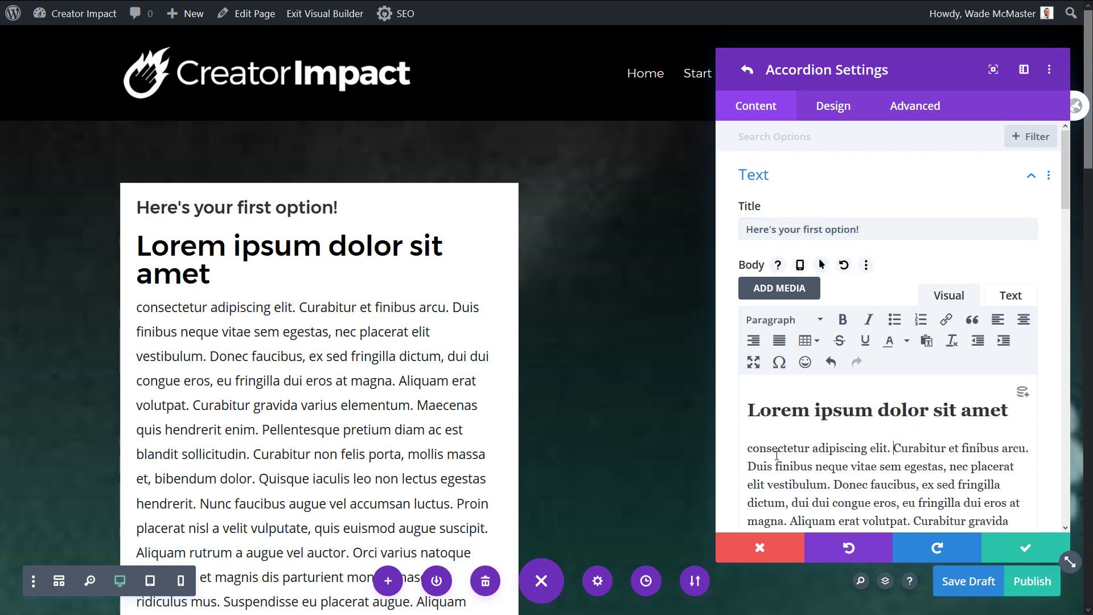
Insert the brown Primal logo image into the body and save the item
{"action": "left_click", "coordinate": [774, 289]}
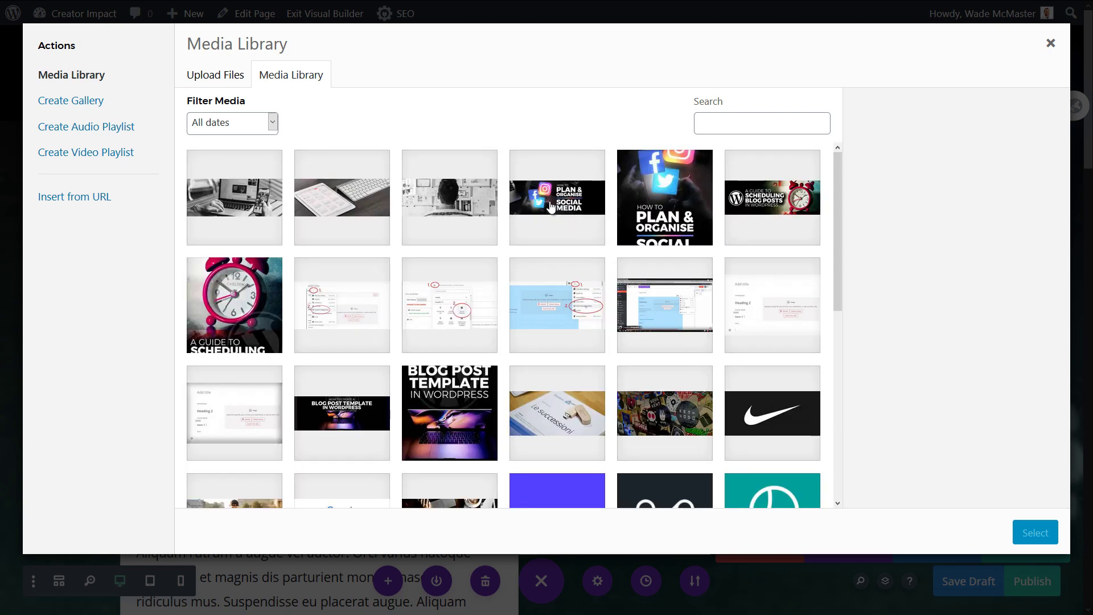
{"action": "scroll", "coordinate": [370, 378], "scroll_direction": "down", "scroll_amount": 10}
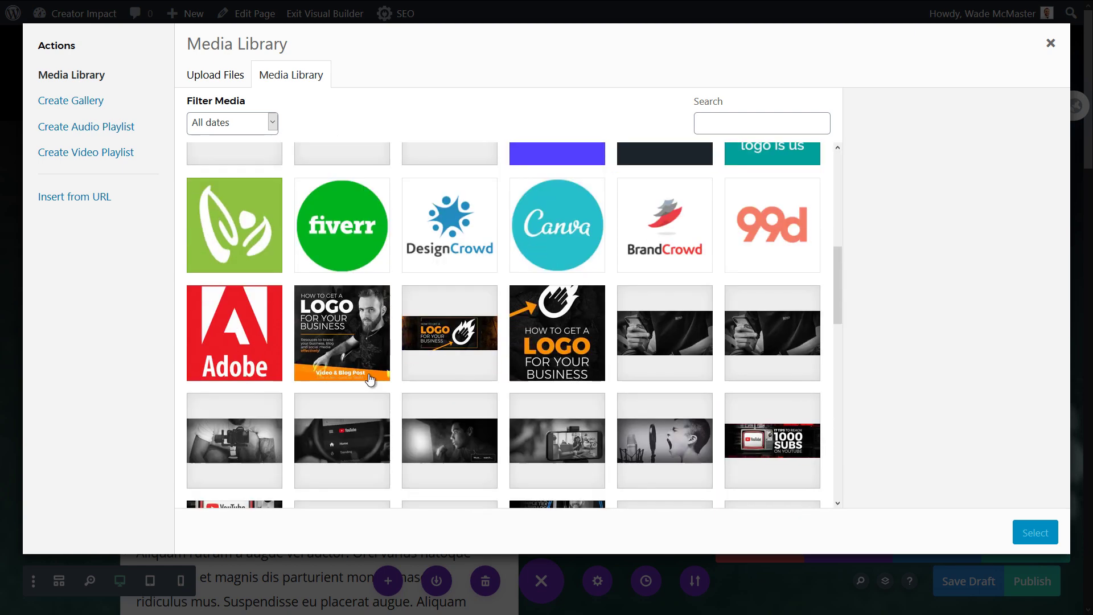
{"action": "scroll", "coordinate": [470, 293], "scroll_direction": "down", "scroll_amount": 4}
{"action": "left_click", "coordinate": [564, 307]}
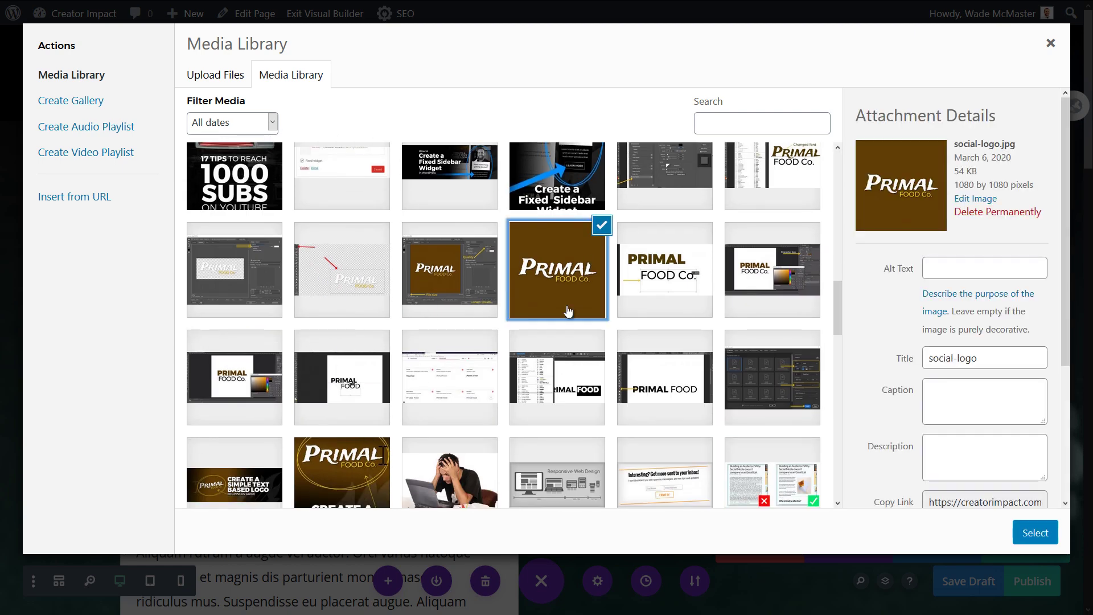
{"action": "left_click", "coordinate": [1035, 532]}
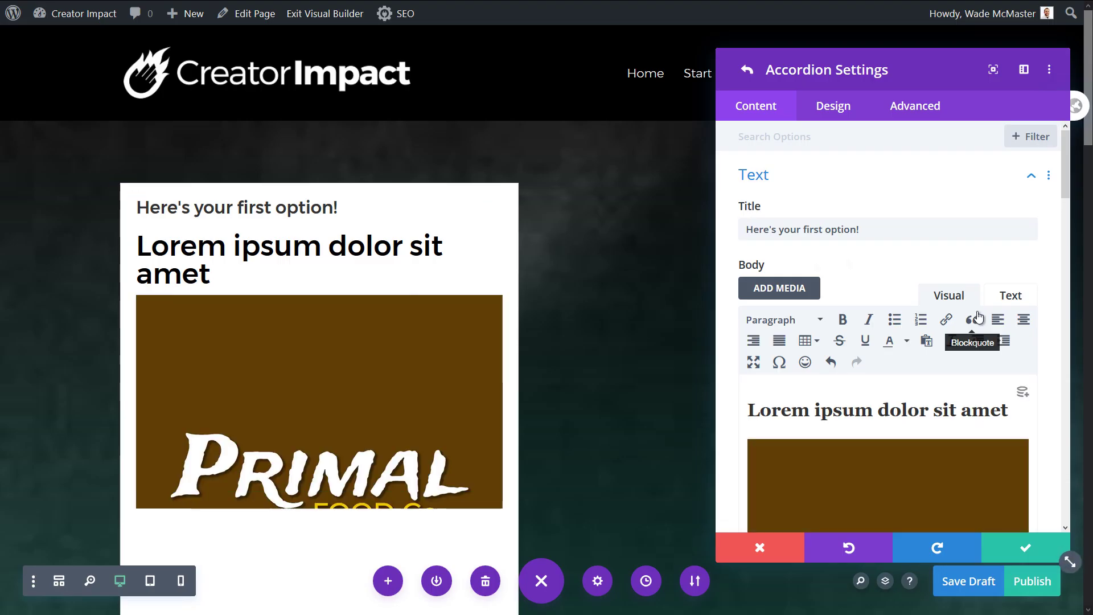
{"action": "scroll", "coordinate": [929, 343], "scroll_direction": "down", "scroll_amount": 5}
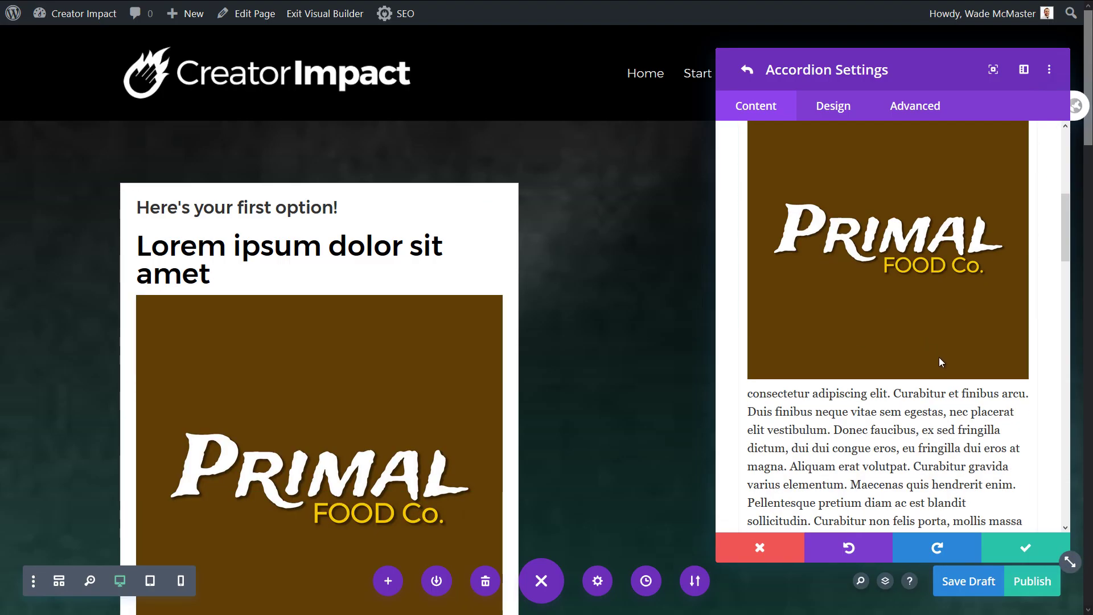
{"action": "left_click", "coordinate": [1035, 557]}
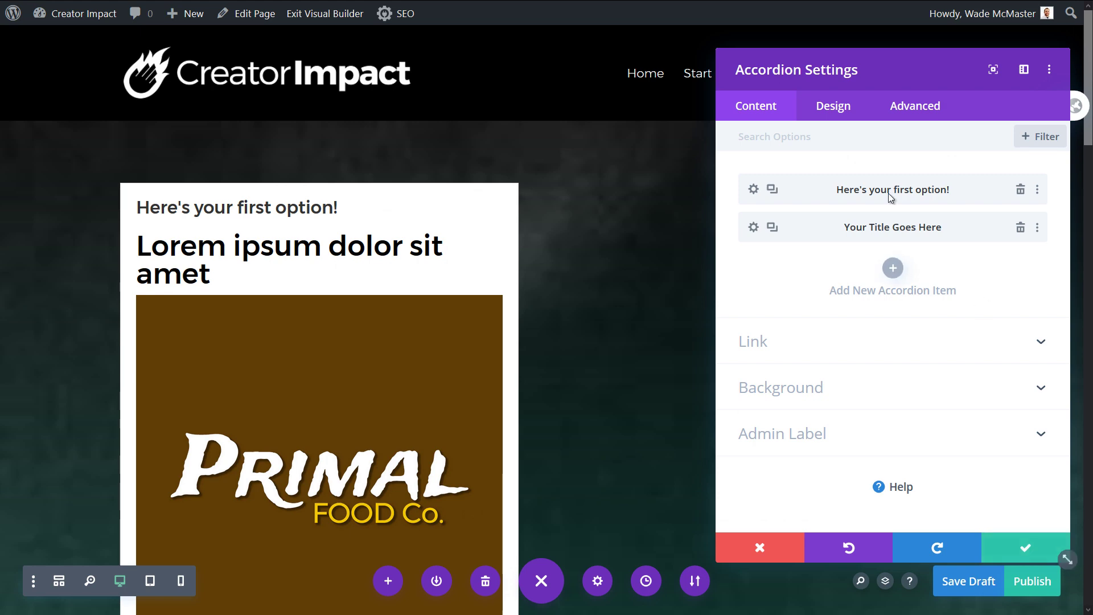
Rename the second item to 'Option 2' and paste a long lorem ipsum body over the placeholder
{"action": "left_click", "coordinate": [784, 227]}
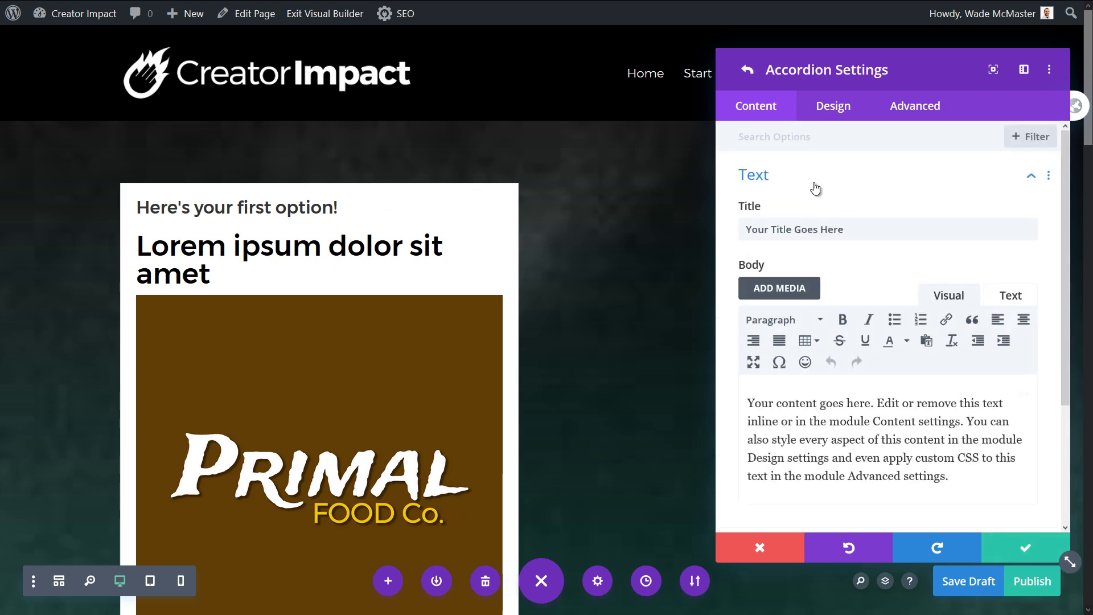
{"action": "left_click_drag", "start_coordinate": [1013, 229], "coordinate": [654, 229]}
{"action": "type", "text": "Option 2"}
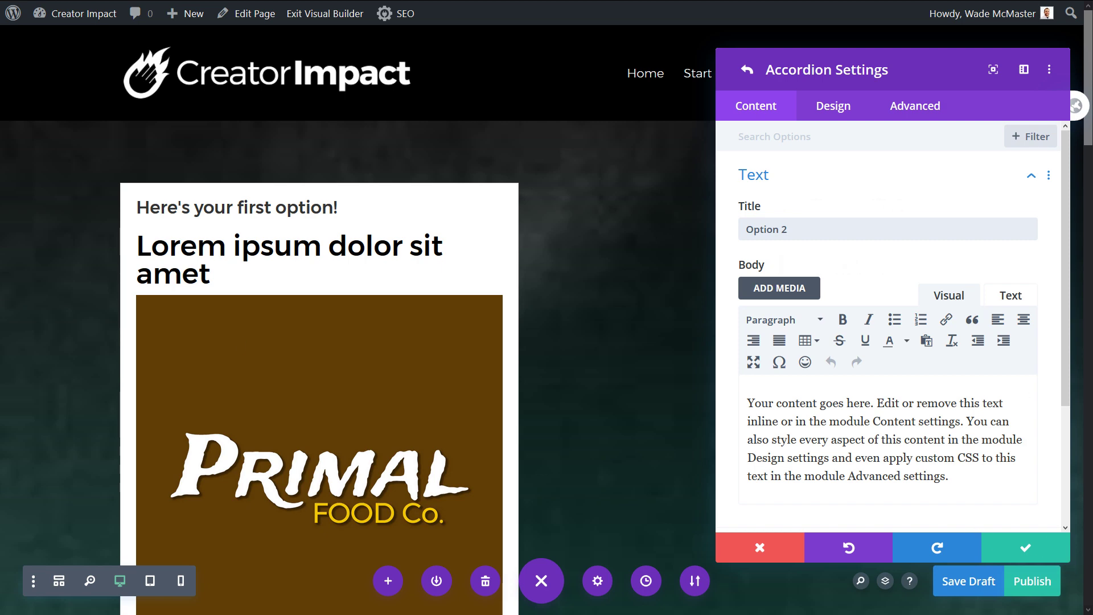
{"action": "left_click_drag", "start_coordinate": [945, 476], "coordinate": [700, 373]}
{"action": "key", "text": "ctrl+v"}
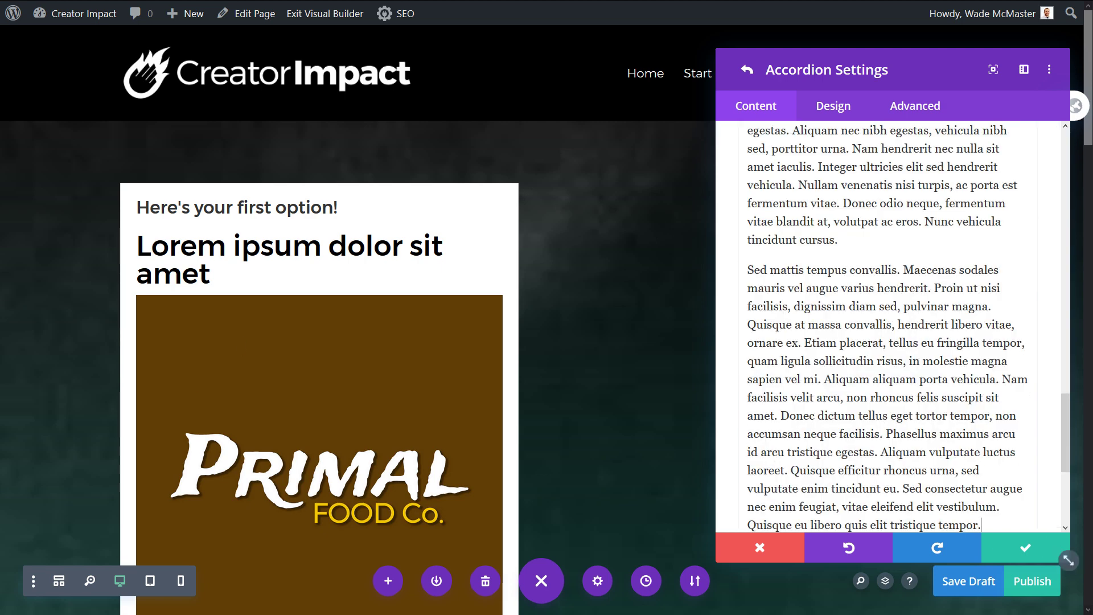
{"action": "left_click", "coordinate": [1026, 548]}
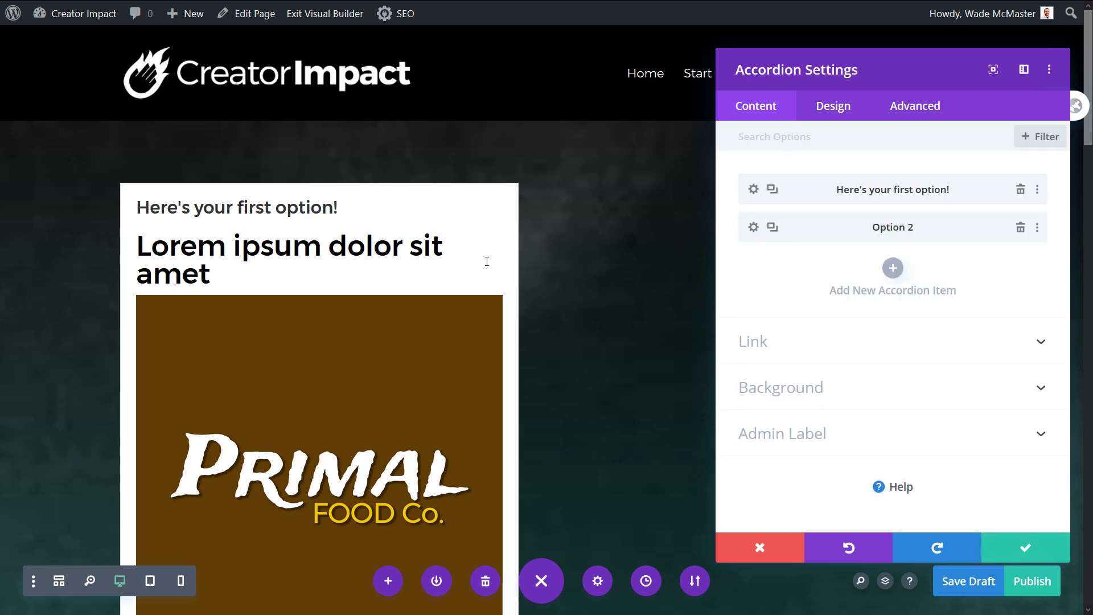
Expand Option 2 in the page preview and look over its text
{"action": "scroll", "coordinate": [507, 324], "scroll_direction": "down", "scroll_amount": 10}
{"action": "scroll", "coordinate": [507, 324], "scroll_direction": "down", "scroll_amount": 10}
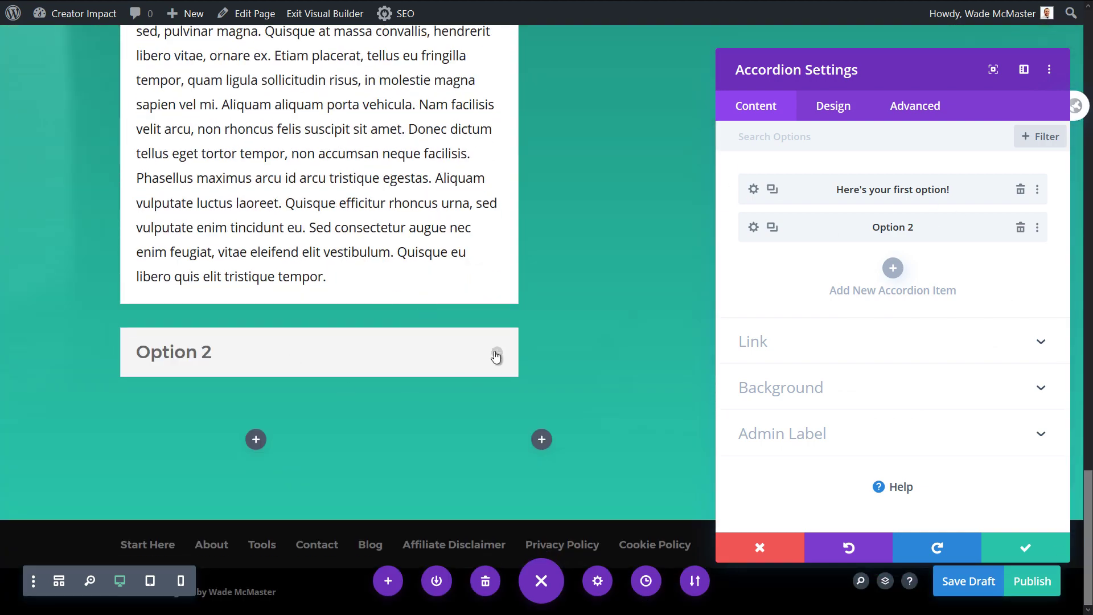
{"action": "left_click", "coordinate": [489, 353]}
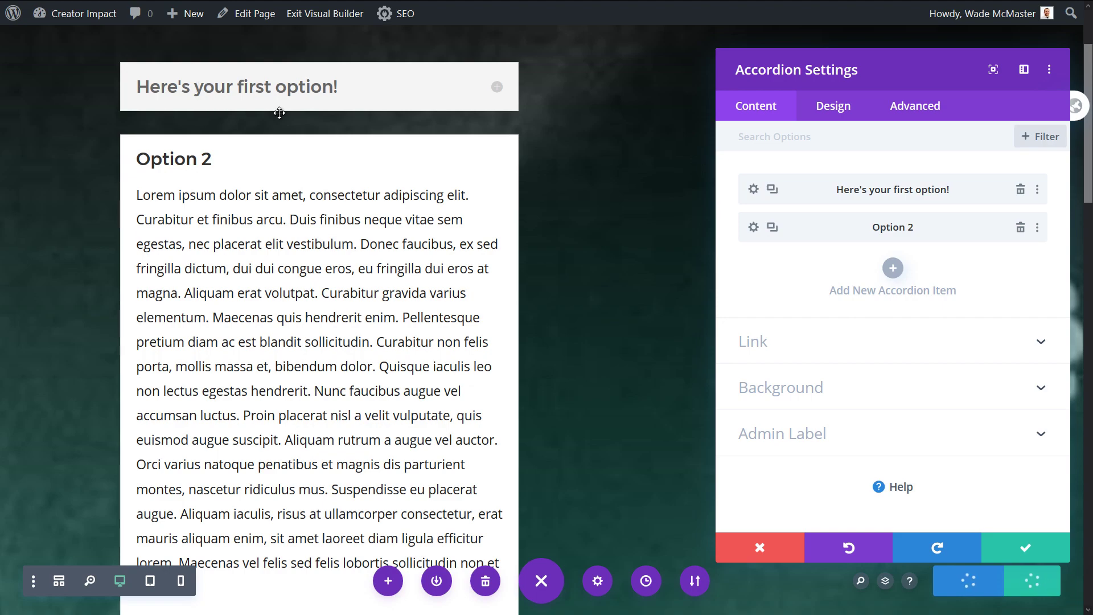
{"action": "left_click", "coordinate": [243, 158]}
{"action": "scroll", "coordinate": [482, 389], "scroll_direction": "down", "scroll_amount": 10}
{"action": "scroll", "coordinate": [482, 389], "scroll_direction": "down", "scroll_amount": 5}
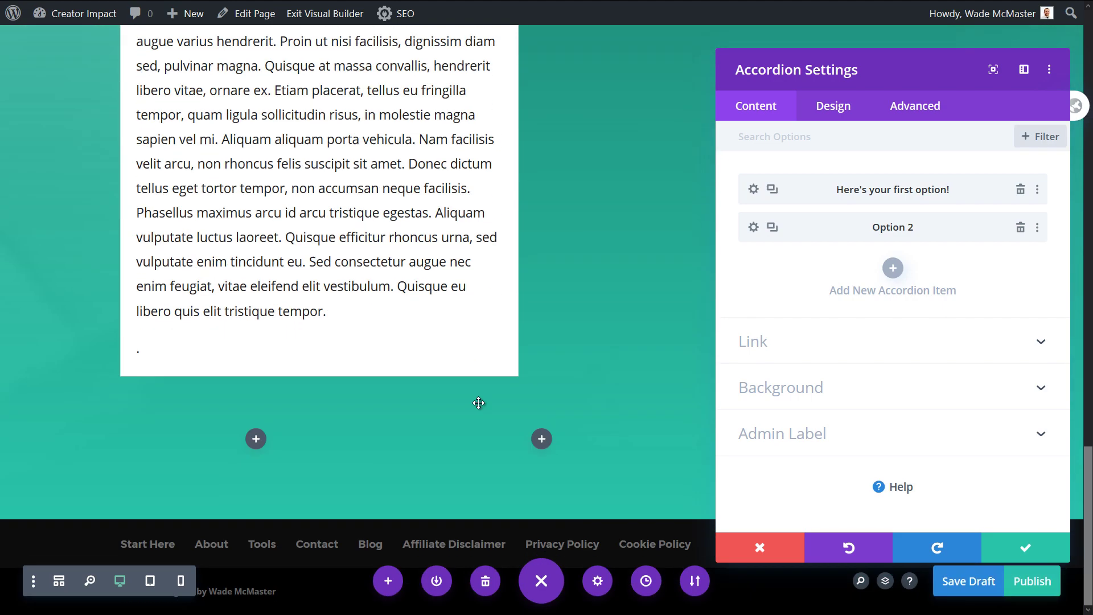
{"action": "scroll", "coordinate": [478, 399], "scroll_direction": "up", "scroll_amount": 20}
{"action": "scroll", "coordinate": [399, 256], "scroll_direction": "up", "scroll_amount": 1}
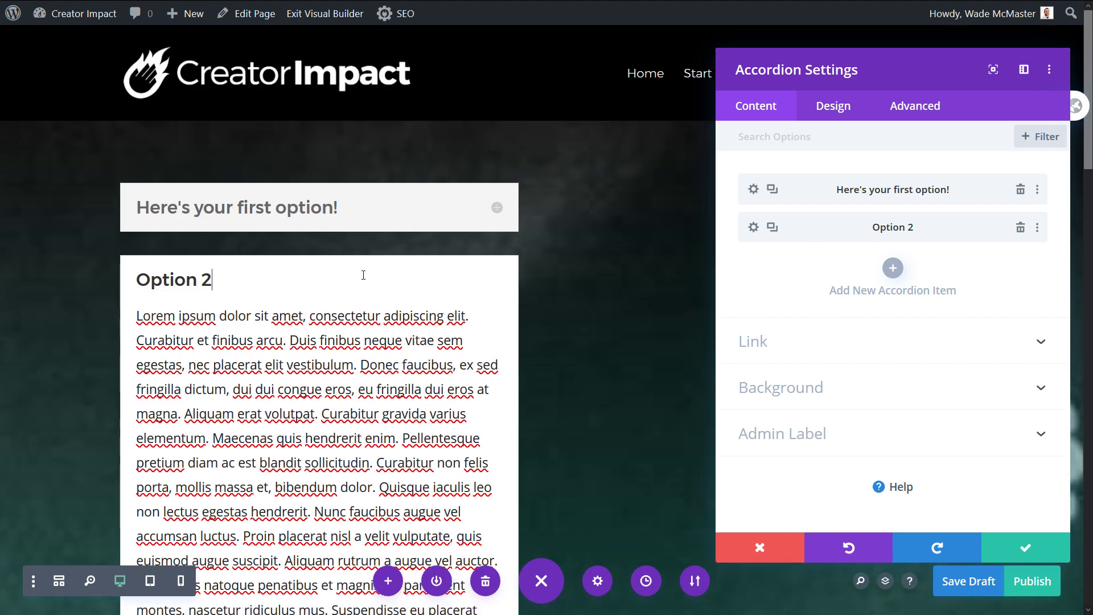
Duplicate Option 2 as a third item titled 'Option 3 - FREE!' and expand it in the preview
{"action": "left_click", "coordinate": [773, 229]}
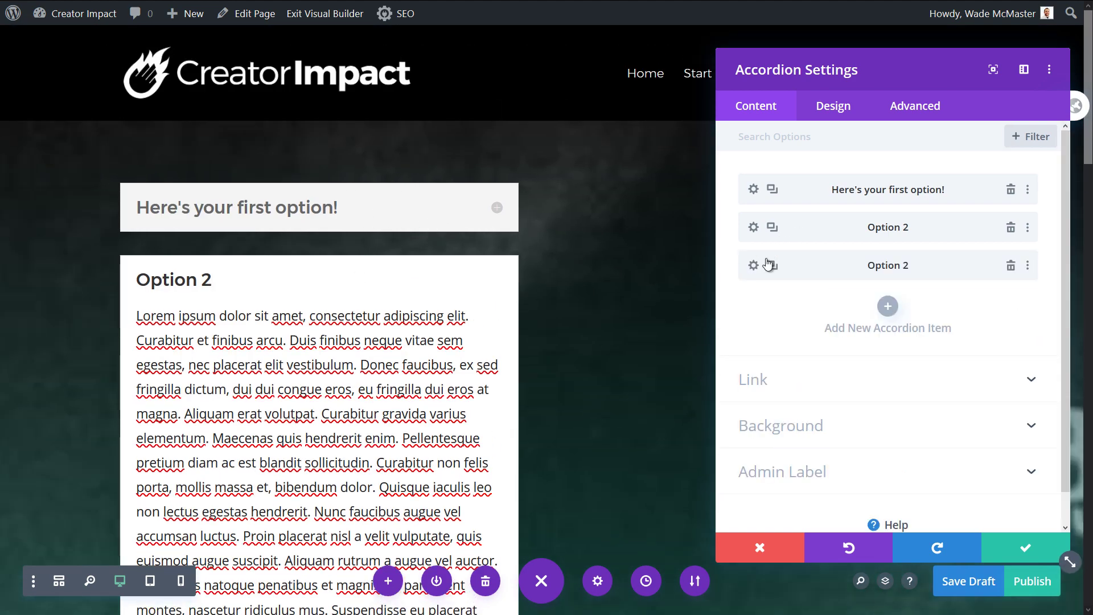
{"action": "left_click", "coordinate": [753, 265]}
{"action": "double_click", "coordinate": [785, 229]}
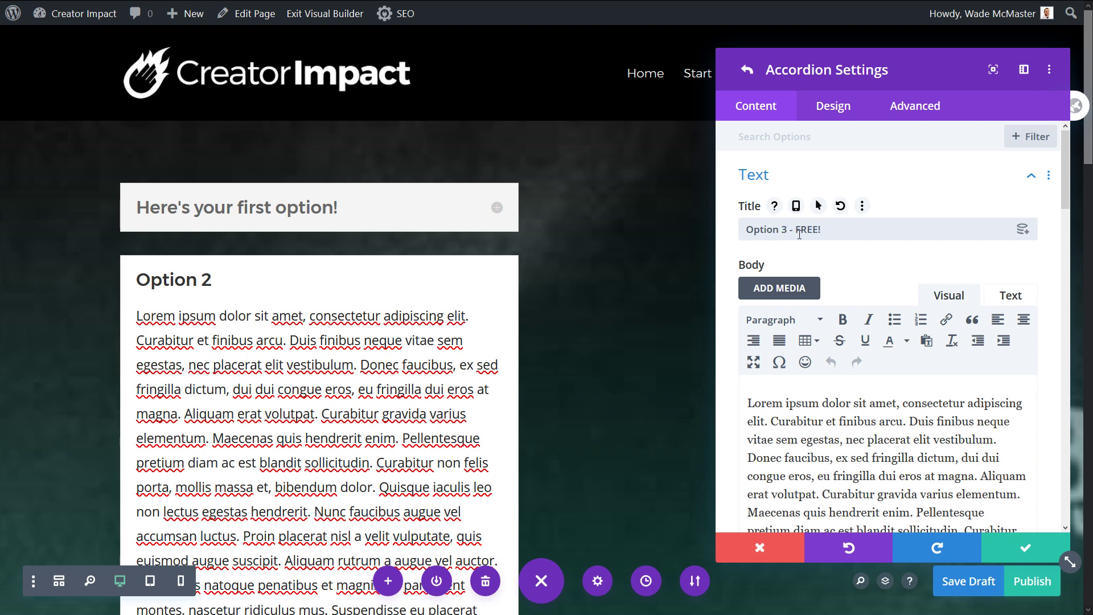
{"action": "type", "text": "3 - FREE!"}
{"action": "left_click", "coordinate": [1025, 547]}
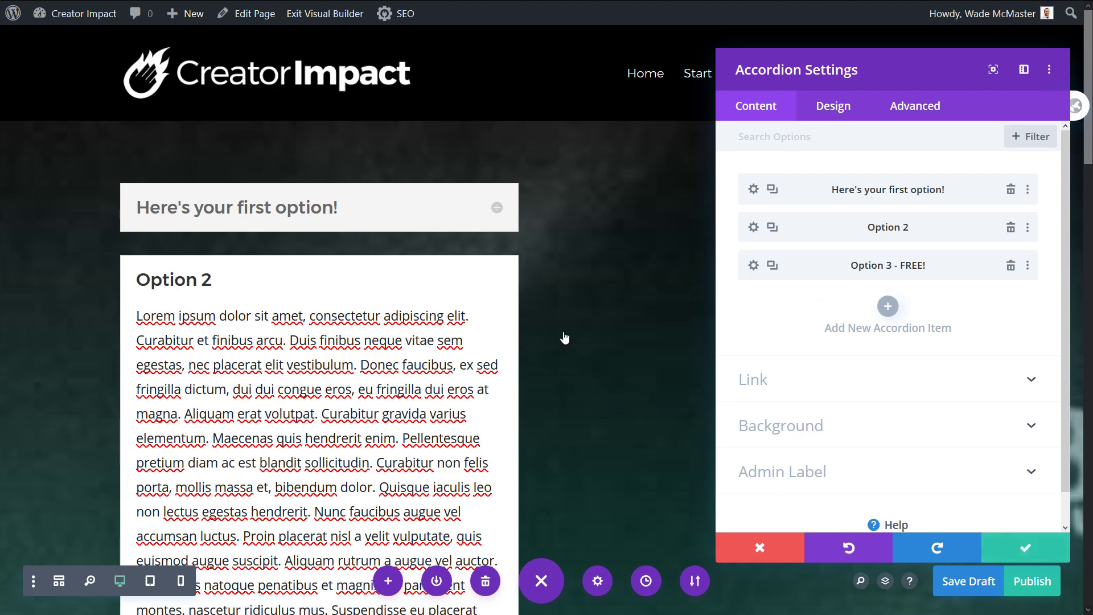
{"action": "scroll", "coordinate": [586, 439], "scroll_direction": "down", "scroll_amount": 20}
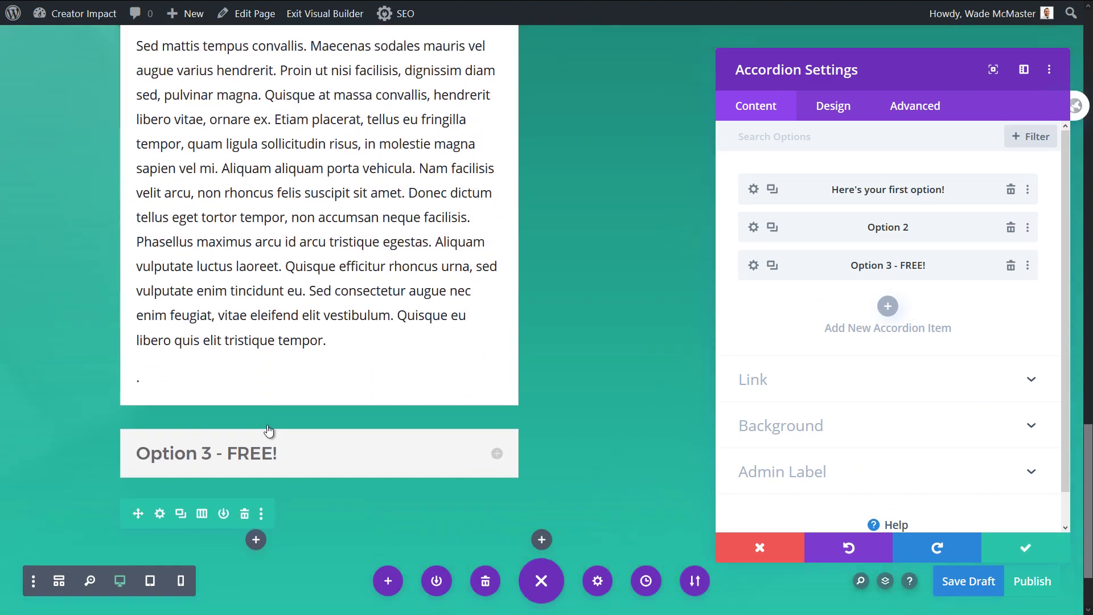
{"action": "left_click", "coordinate": [510, 434]}
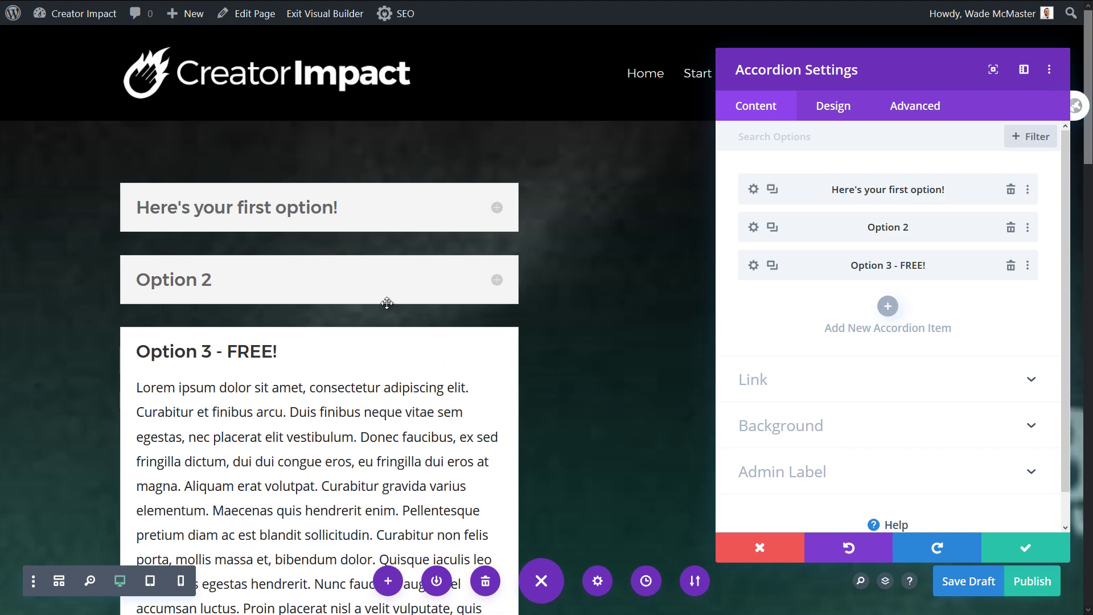
Cut Option 3's body down to a short lorem ipsum passage and save it
{"action": "left_click", "coordinate": [889, 310]}
{"action": "scroll", "coordinate": [887, 341], "scroll_direction": "down", "scroll_amount": 5}
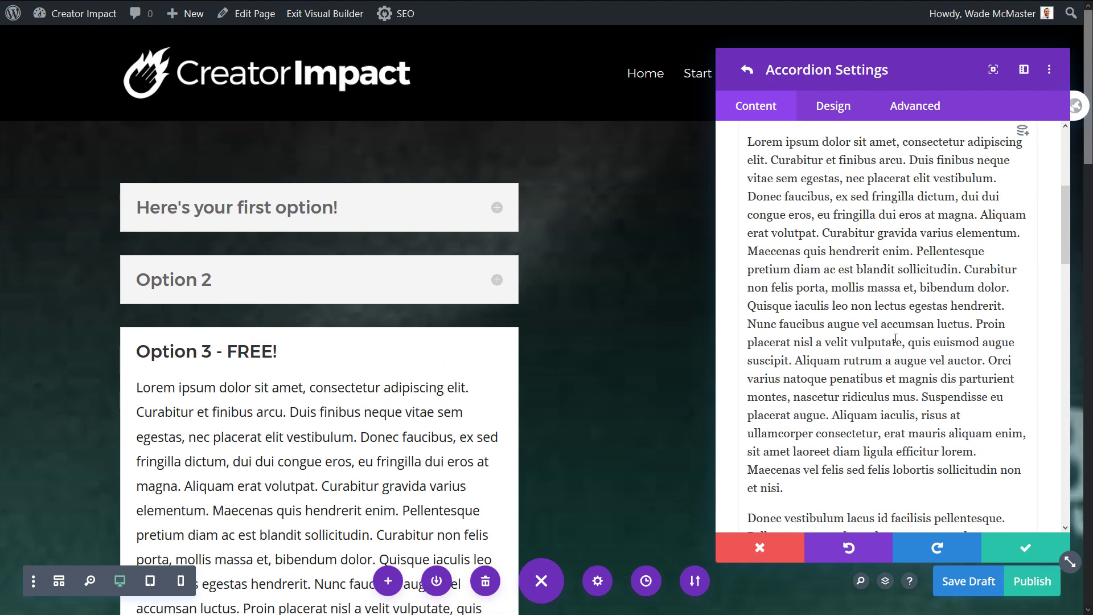
{"action": "left_click_drag", "start_coordinate": [756, 226], "coordinate": [1023, 554]}
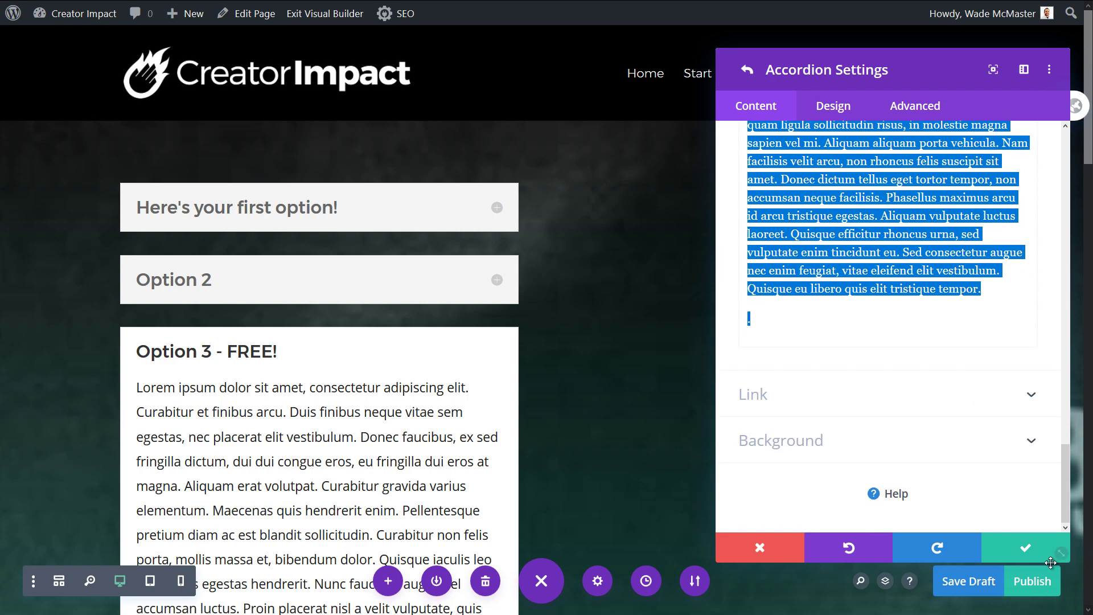
{"action": "key", "text": "BackSpace"}
{"action": "scroll", "coordinate": [943, 363], "scroll_direction": "down", "scroll_amount": 5}
{"action": "scroll", "coordinate": [927, 292], "scroll_direction": "up", "scroll_amount": 8}
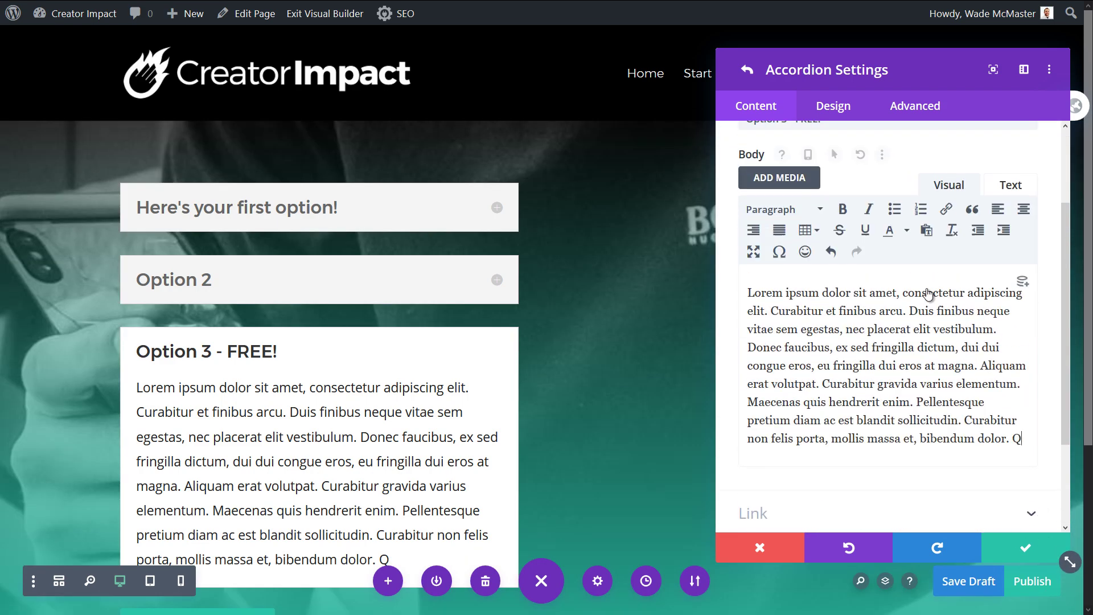
{"action": "left_click", "coordinate": [747, 70]}
Review the body text of Option 2 and the first item, closing each
{"action": "left_click", "coordinate": [753, 228]}
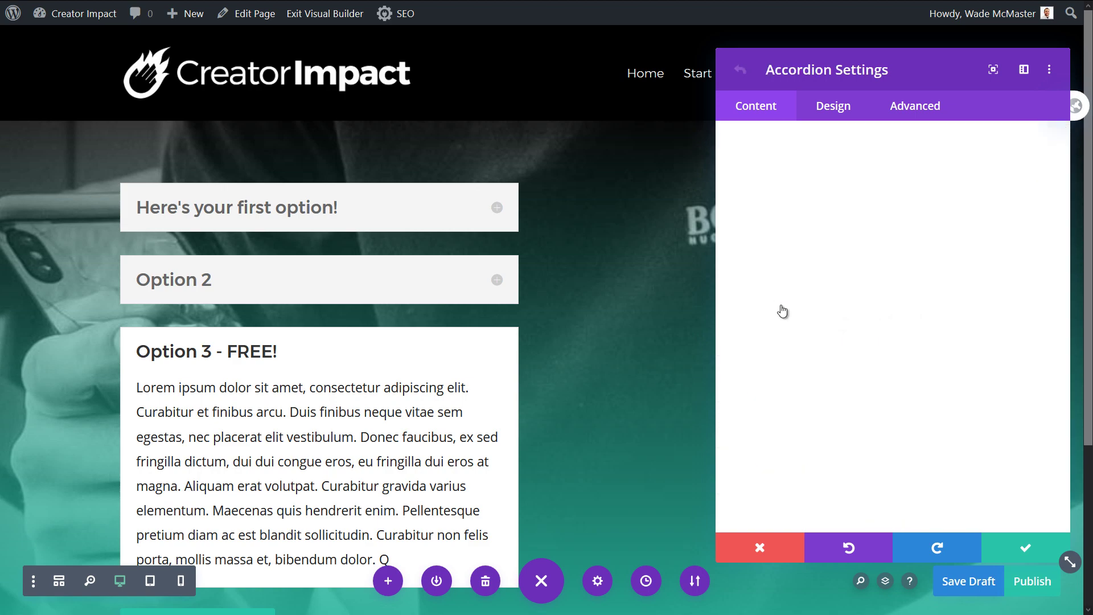
{"action": "left_click_drag", "start_coordinate": [749, 403], "coordinate": [1034, 543]}
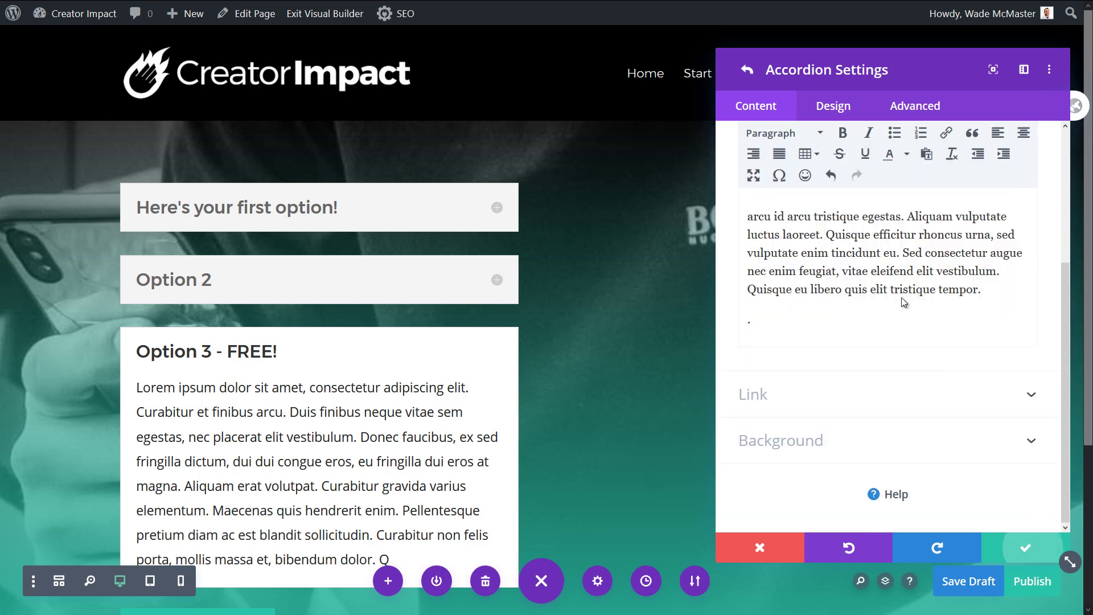
{"action": "left_click", "coordinate": [1034, 543]}
{"action": "left_click", "coordinate": [753, 189]}
{"action": "scroll", "coordinate": [794, 344], "scroll_direction": "down", "scroll_amount": 3}
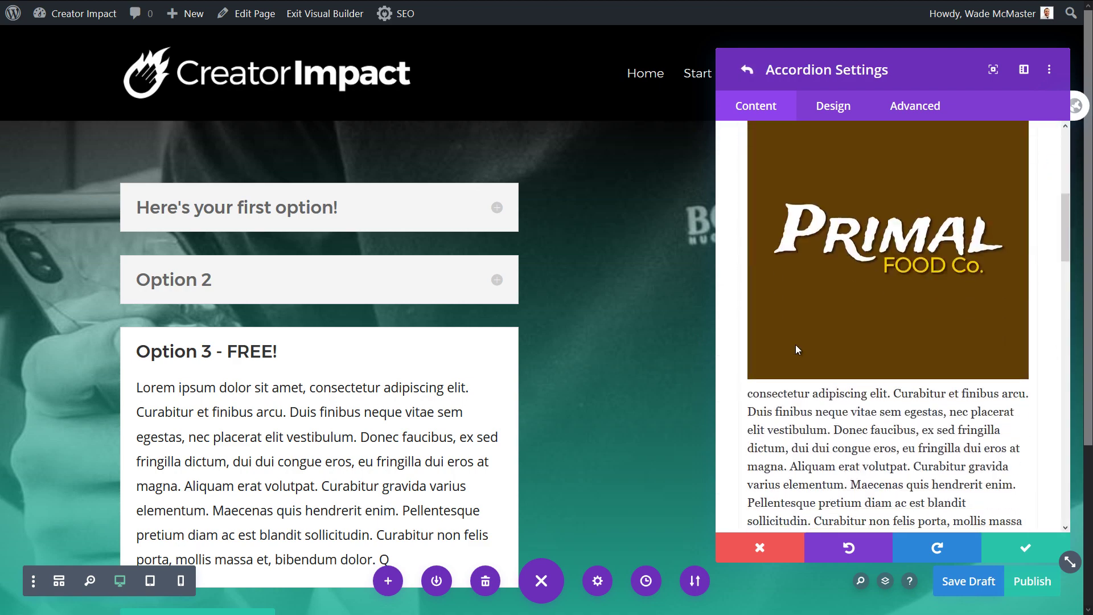
{"action": "left_click_drag", "start_coordinate": [814, 350], "coordinate": [1053, 592]}
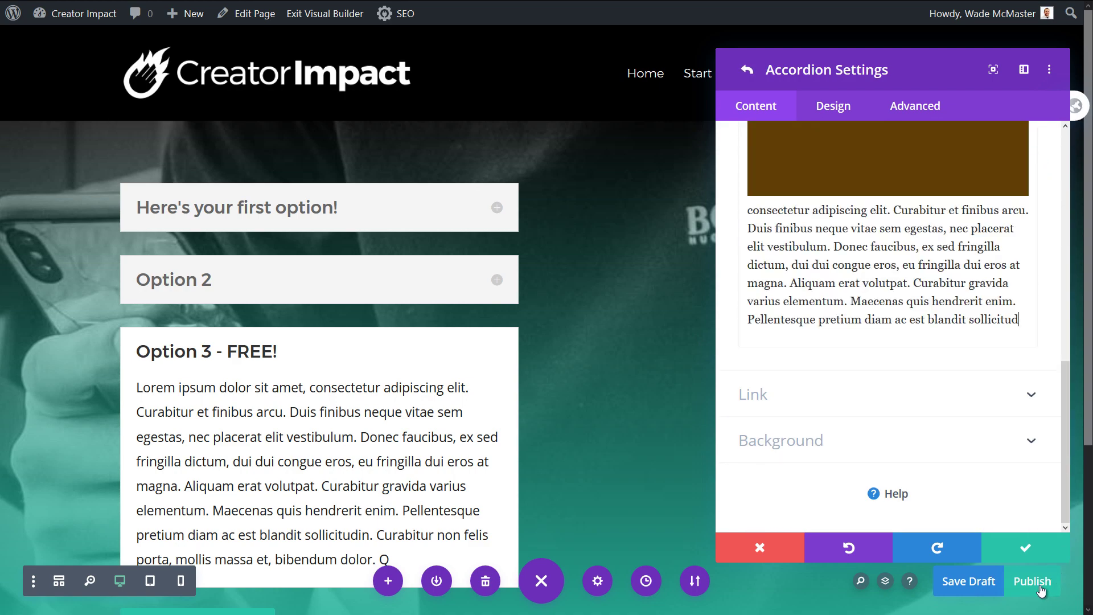
{"action": "left_click", "coordinate": [1019, 547]}
Toggle the first item, Option 2 and Option 3 - FREE! in turn, finishing with Option 2 expanded
{"action": "left_click", "coordinate": [495, 279]}
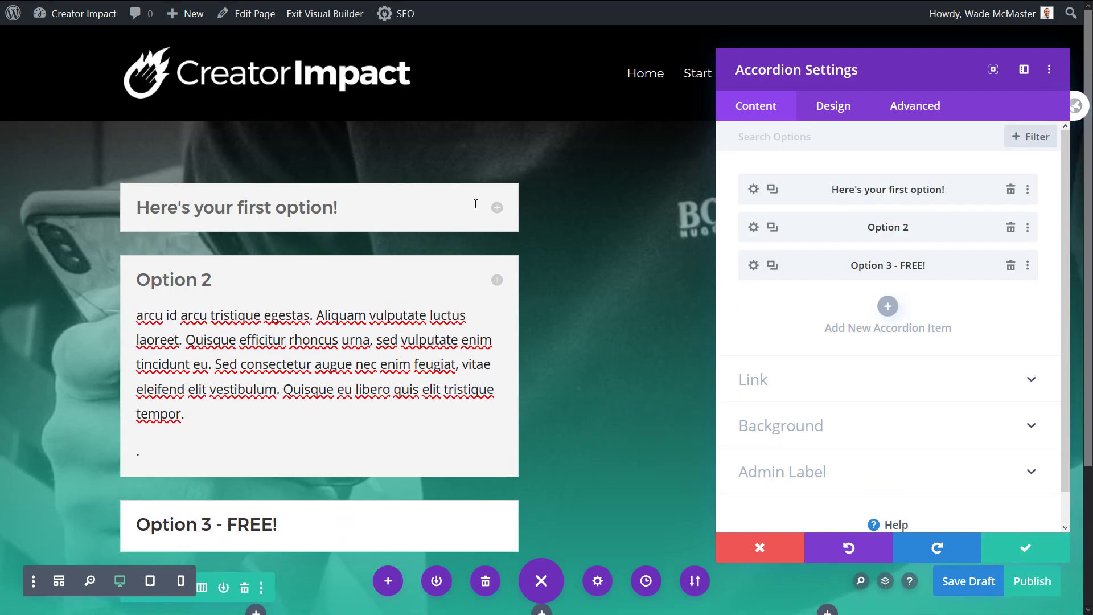
{"action": "left_click", "coordinate": [496, 207]}
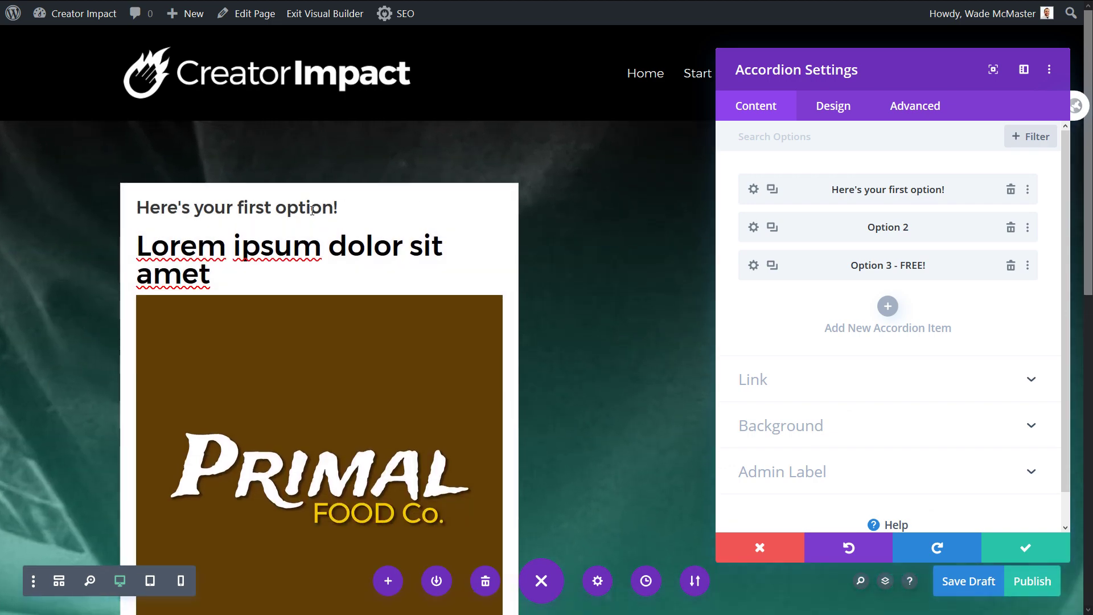
{"action": "scroll", "coordinate": [312, 211], "scroll_direction": "down", "scroll_amount": 7}
{"action": "left_click", "coordinate": [497, 495]}
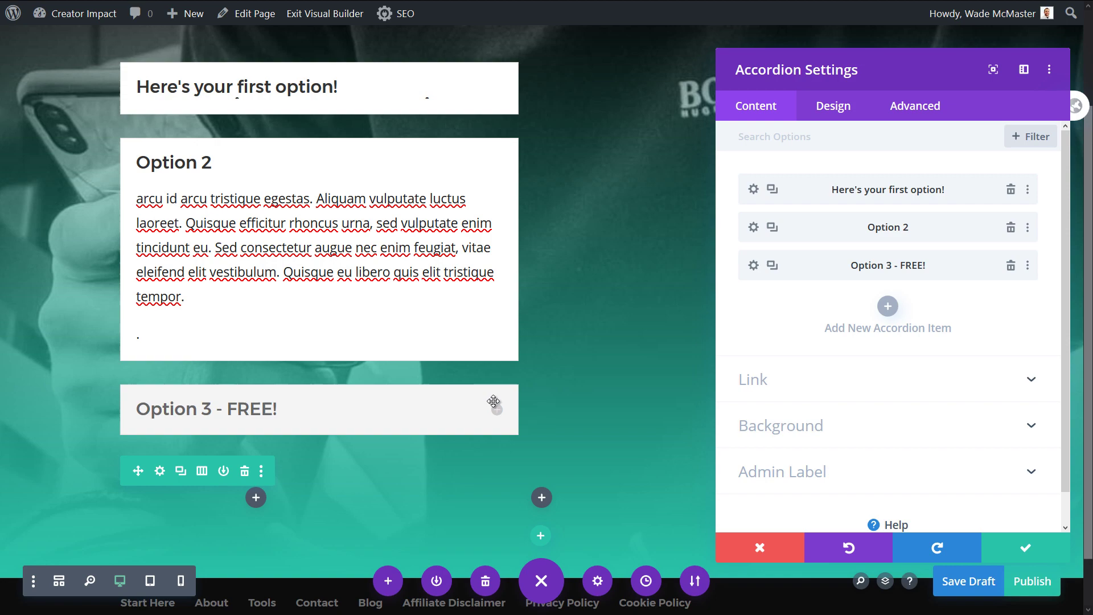
{"action": "left_click", "coordinate": [493, 402]}
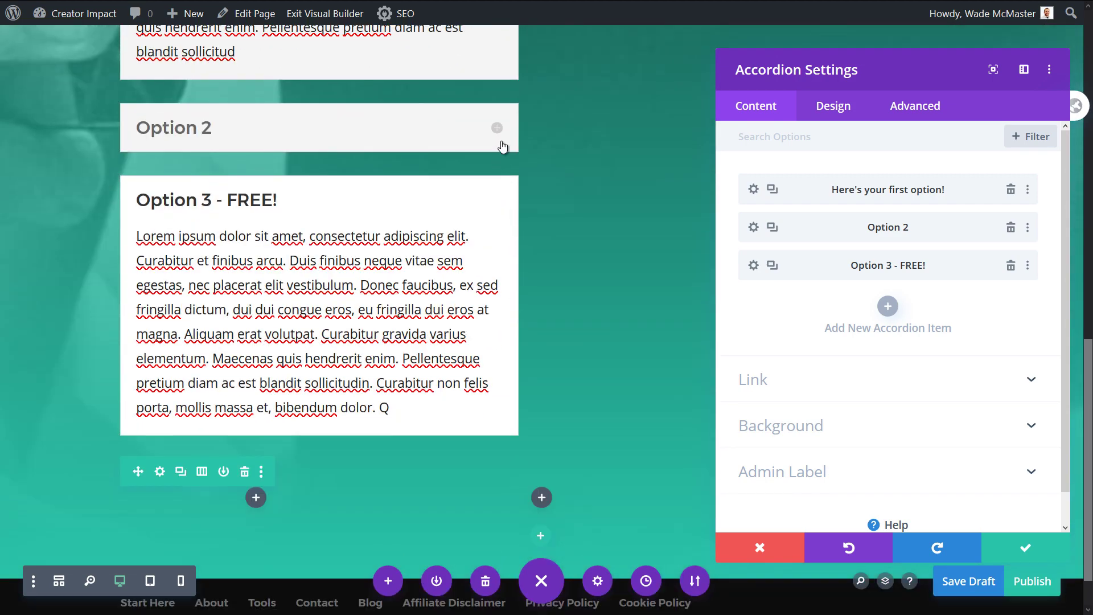
{"action": "left_click", "coordinate": [499, 135]}
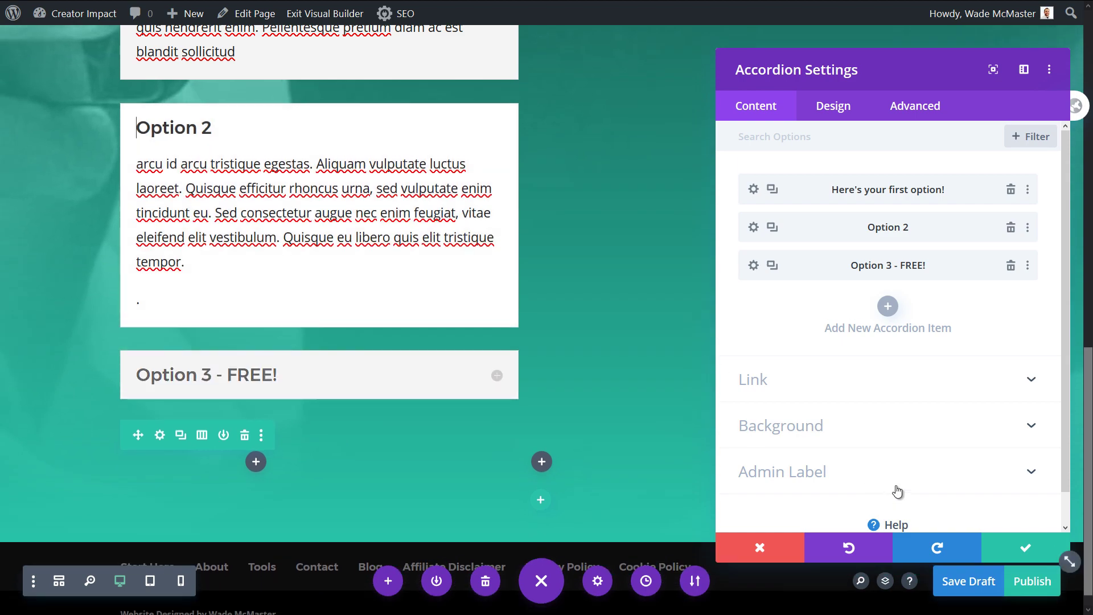
{"action": "scroll", "coordinate": [489, 199], "scroll_direction": "up", "scroll_amount": 10}
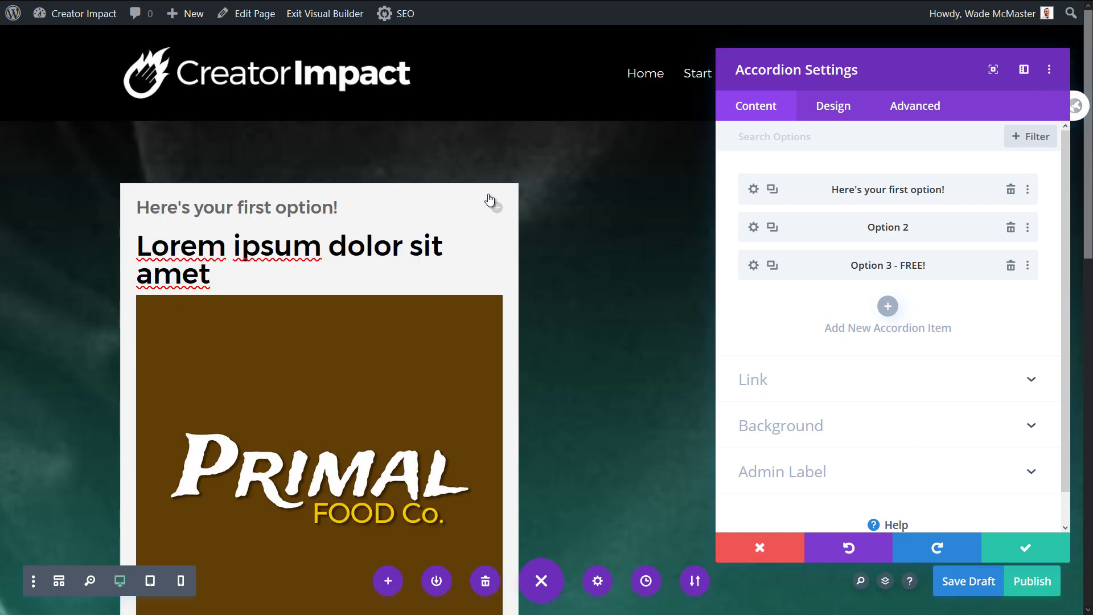
{"action": "left_click", "coordinate": [495, 207]}
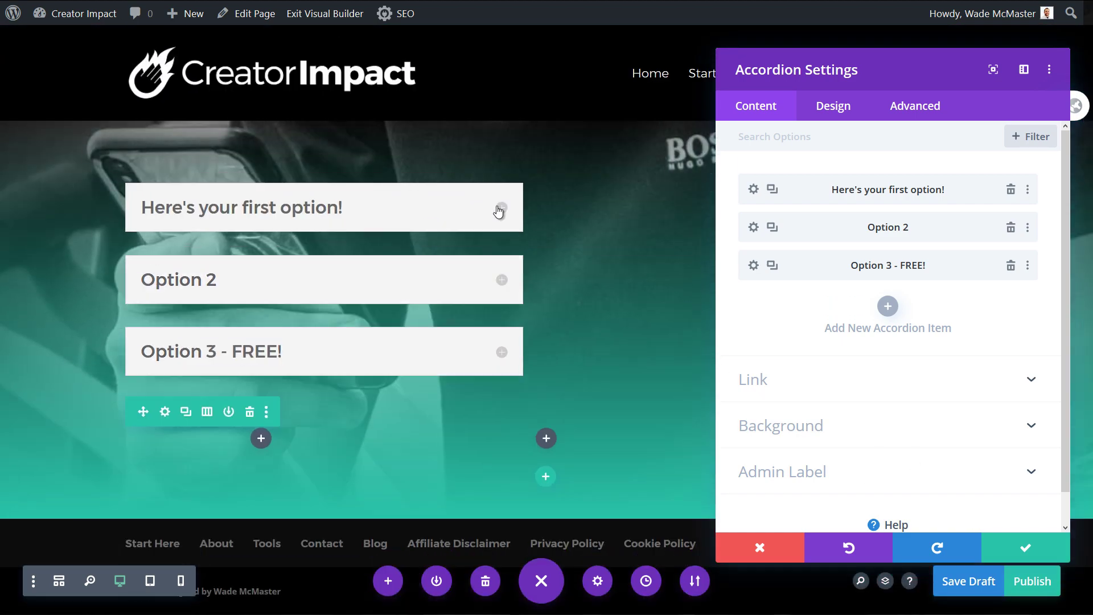
{"action": "left_click", "coordinate": [499, 207]}
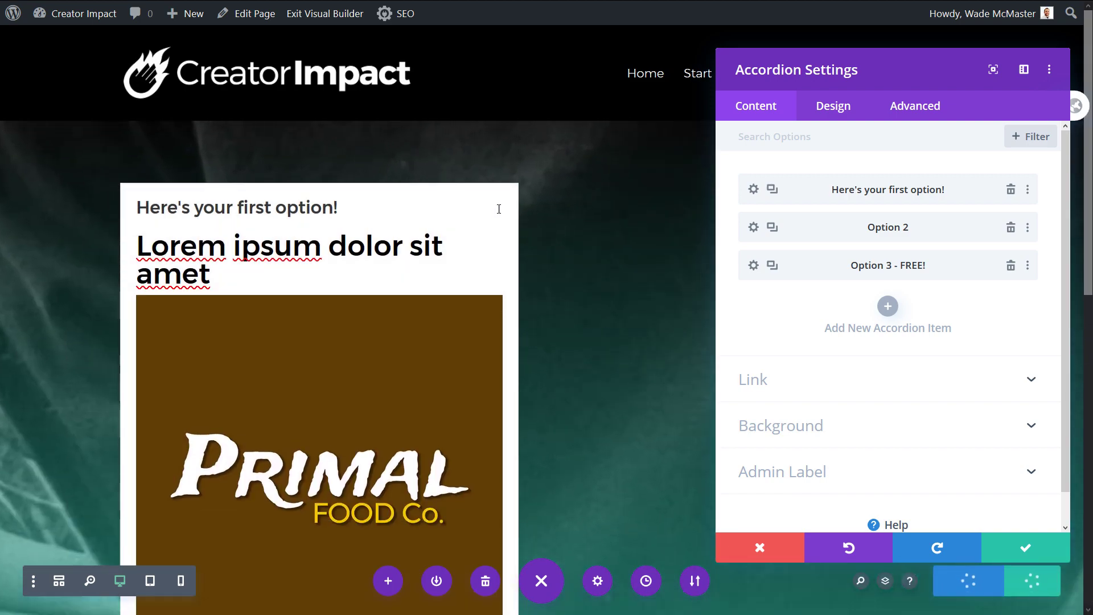
{"action": "scroll", "coordinate": [643, 381], "scroll_direction": "down", "scroll_amount": 7}
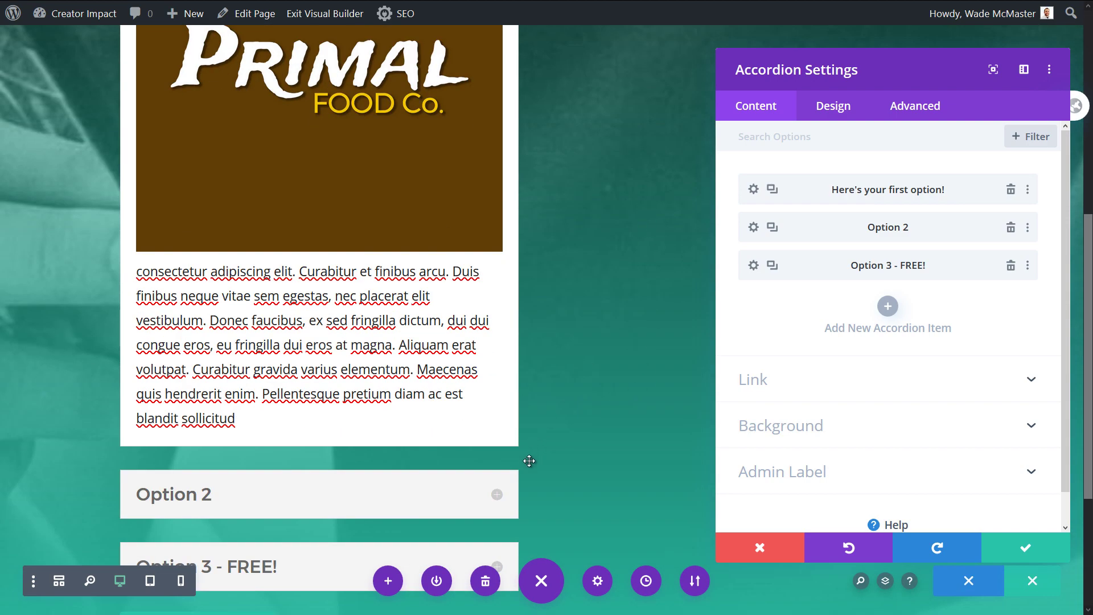
{"action": "left_click", "coordinate": [498, 491]}
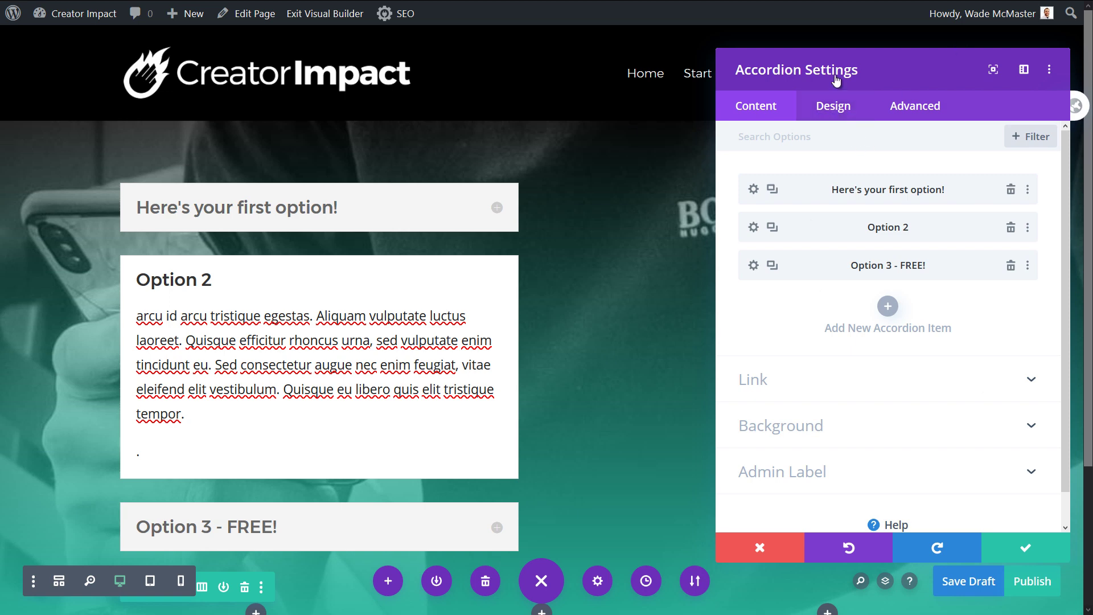
Glance through the accordion's Design settings, then go back to its Content settings
{"action": "left_click", "coordinate": [845, 108]}
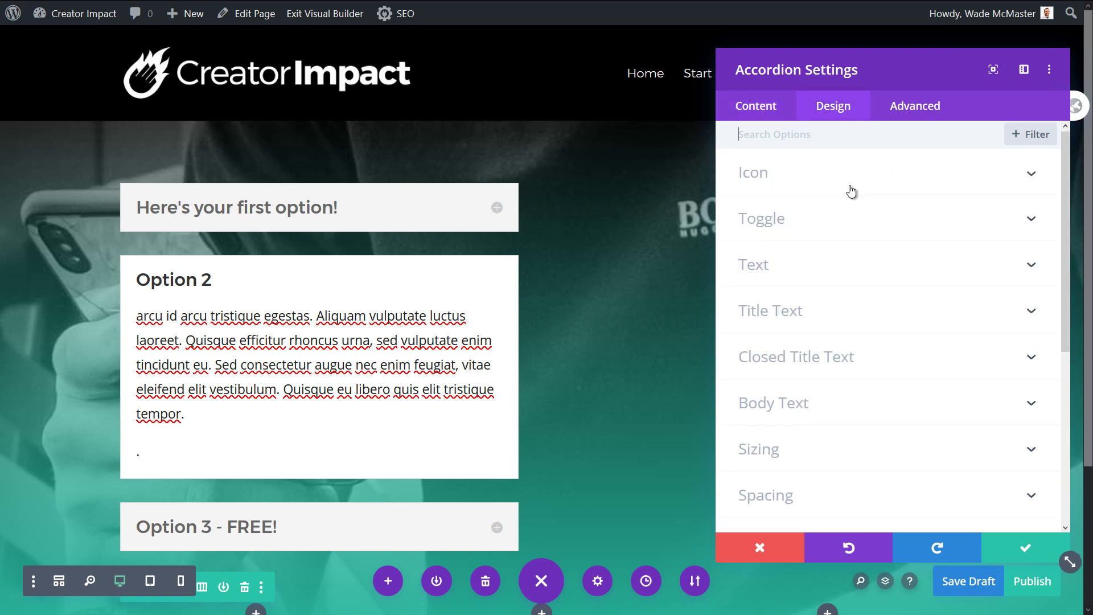
{"action": "scroll", "coordinate": [849, 191], "scroll_direction": "down", "scroll_amount": 5}
{"action": "scroll", "coordinate": [850, 191], "scroll_direction": "up", "scroll_amount": 3}
{"action": "scroll", "coordinate": [848, 182], "scroll_direction": "up", "scroll_amount": 4}
{"action": "scroll", "coordinate": [851, 166], "scroll_direction": "down", "scroll_amount": 6}
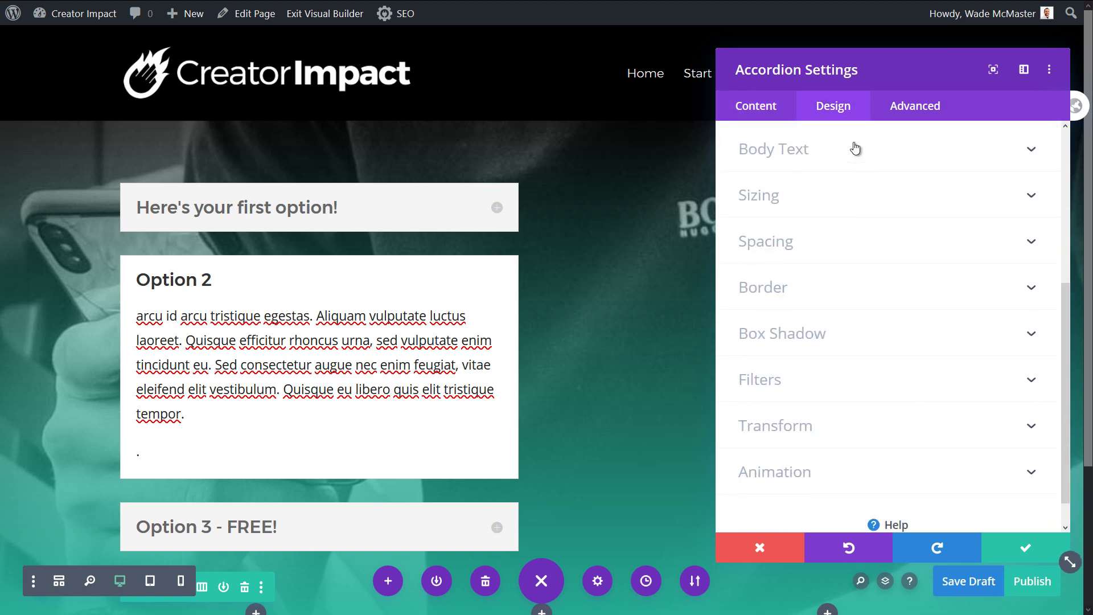
{"action": "left_click", "coordinate": [768, 108]}
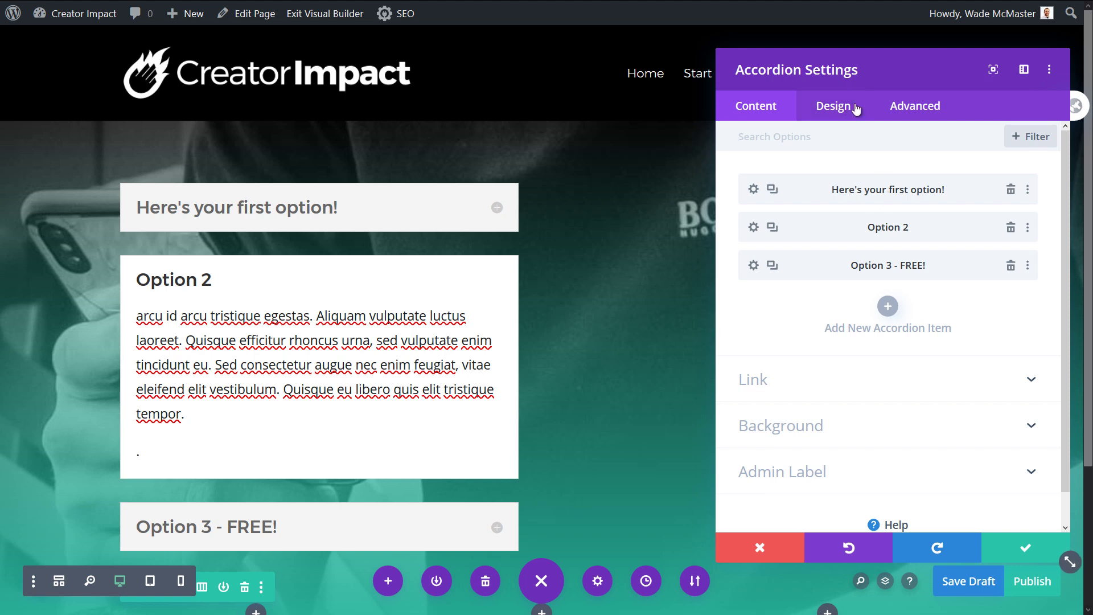
{"action": "left_click", "coordinate": [915, 113]}
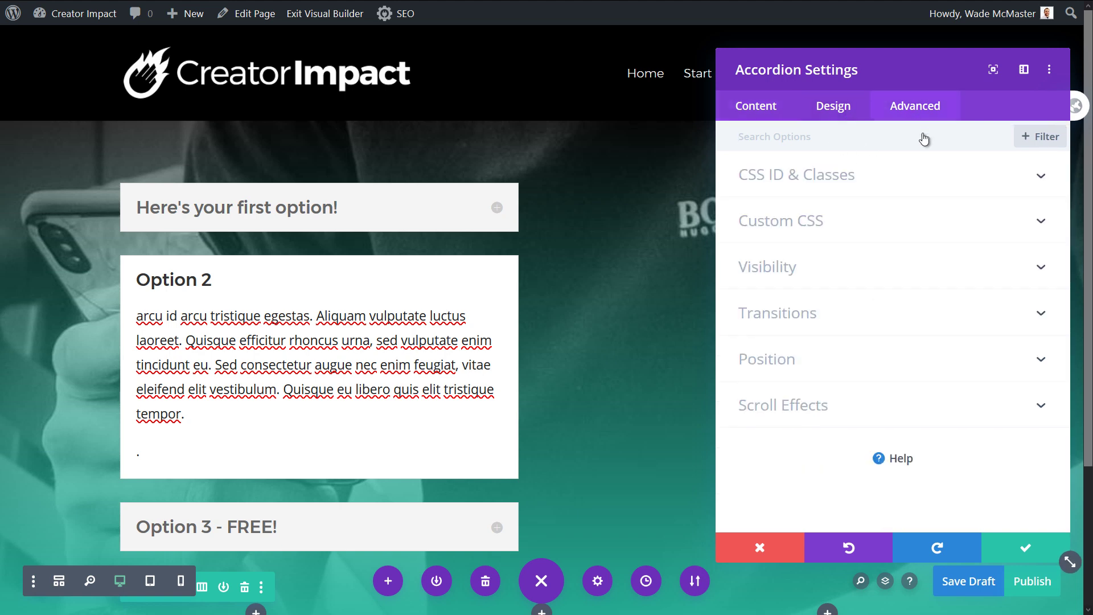
{"action": "left_click", "coordinate": [843, 186]}
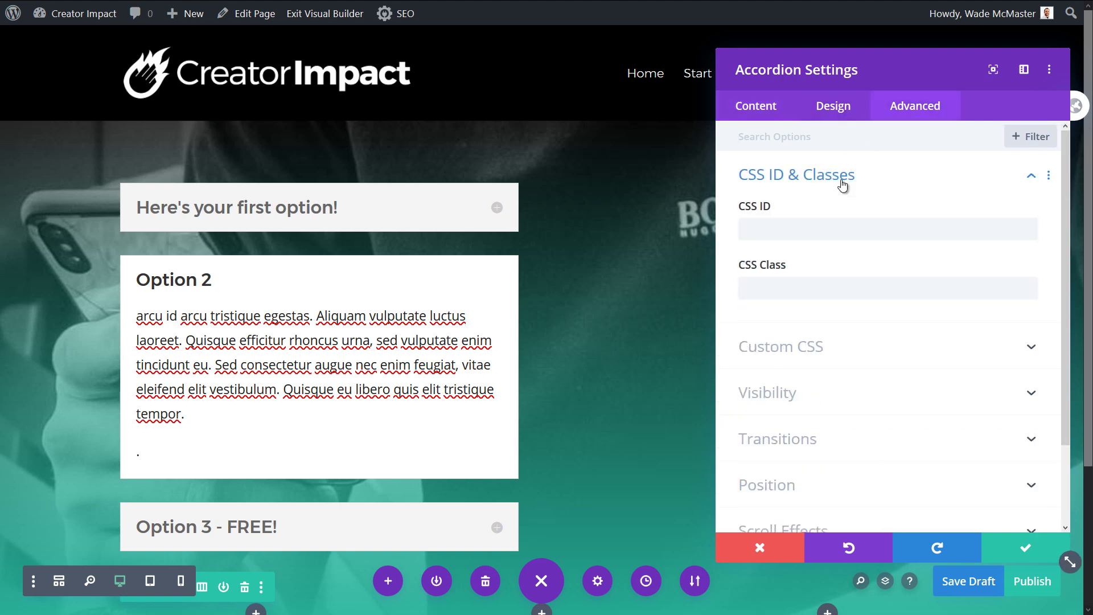
{"action": "left_click", "coordinate": [797, 229]}
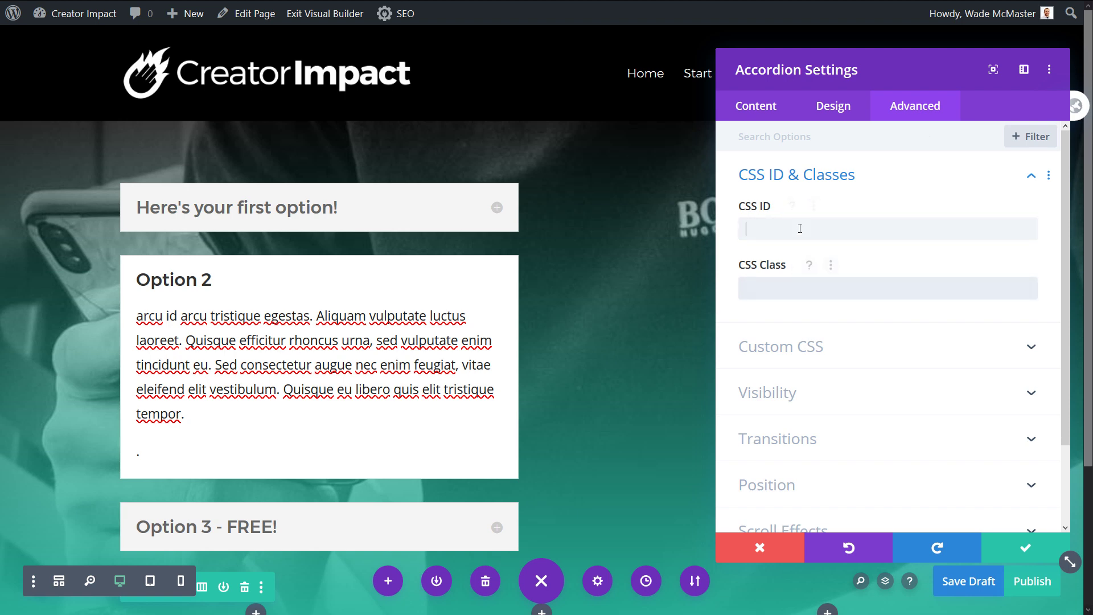
{"action": "left_click", "coordinate": [797, 228]}
{"action": "left_click", "coordinate": [790, 286]}
{"action": "left_click", "coordinate": [826, 344]}
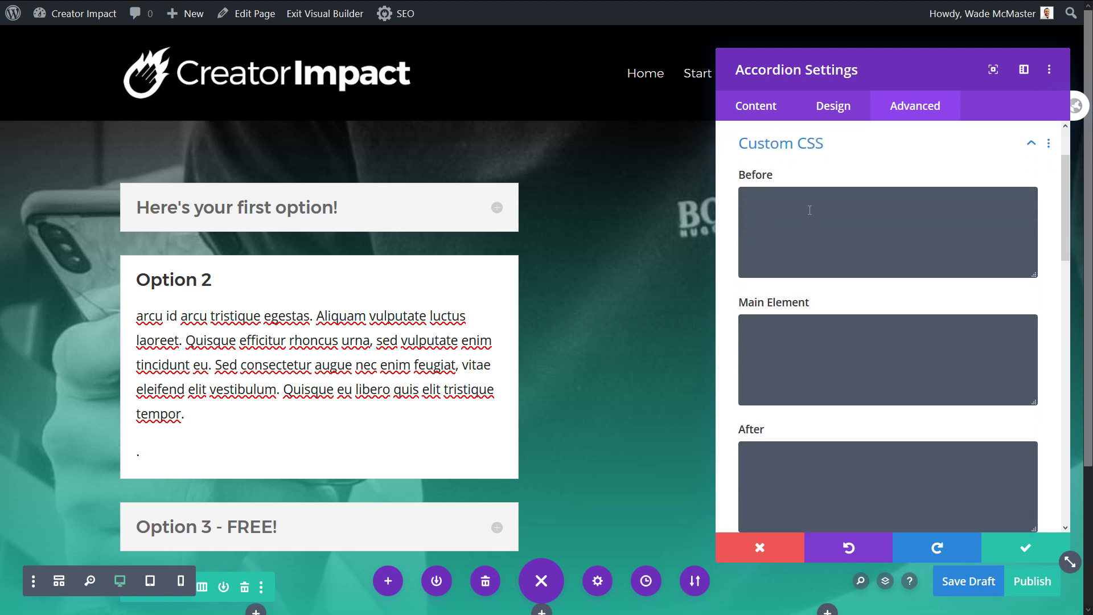
{"action": "left_click", "coordinate": [822, 329]}
{"action": "scroll", "coordinate": [825, 328], "scroll_direction": "down", "scroll_amount": 10}
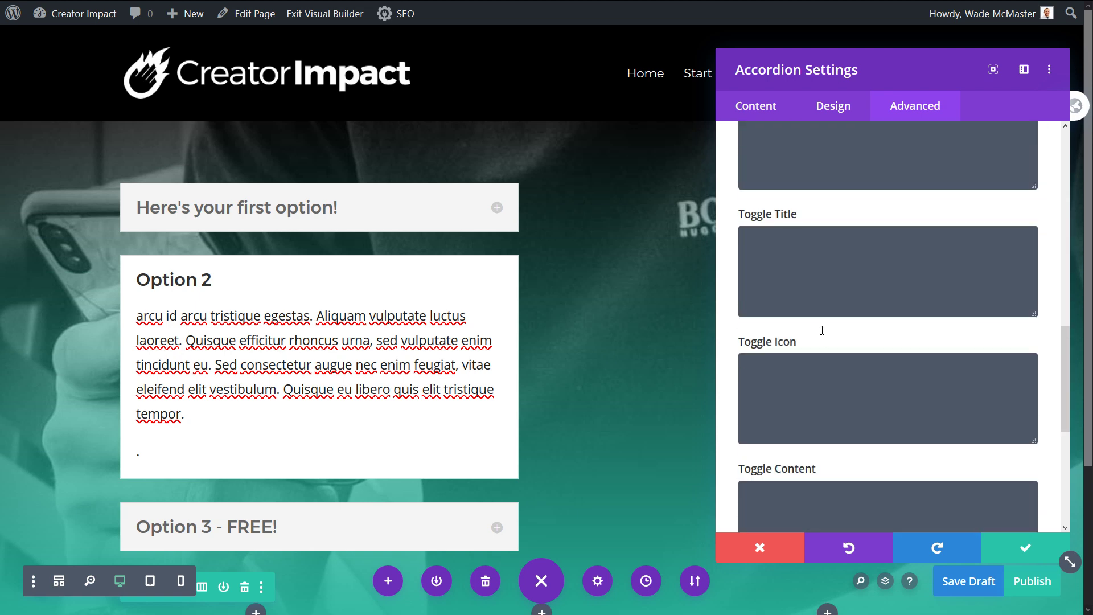
{"action": "left_click", "coordinate": [841, 302]}
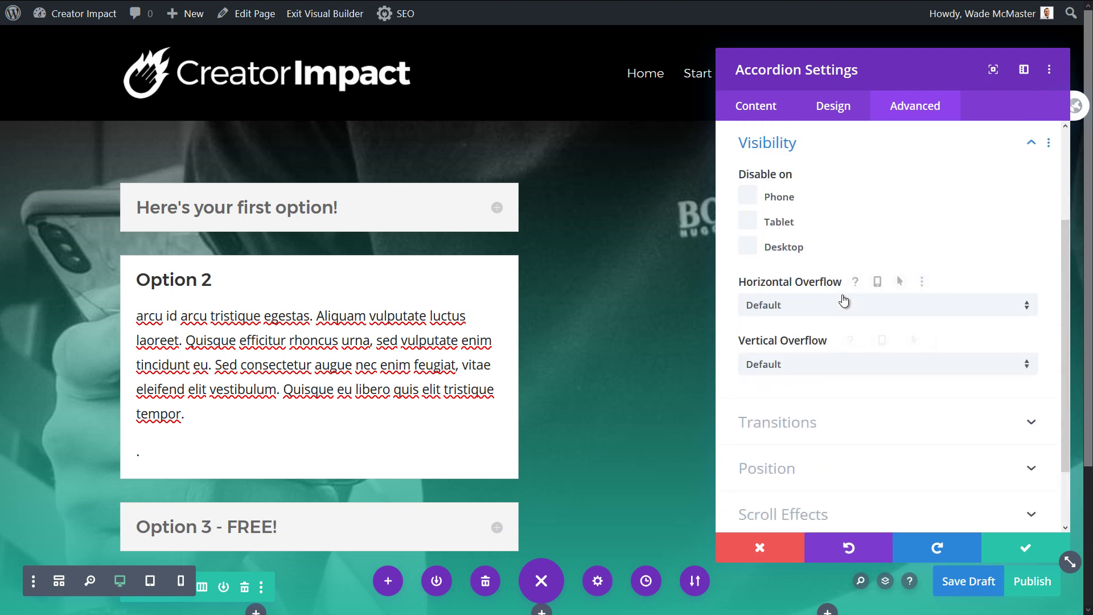
{"action": "left_click", "coordinate": [754, 199]}
{"action": "left_click", "coordinate": [749, 222]}
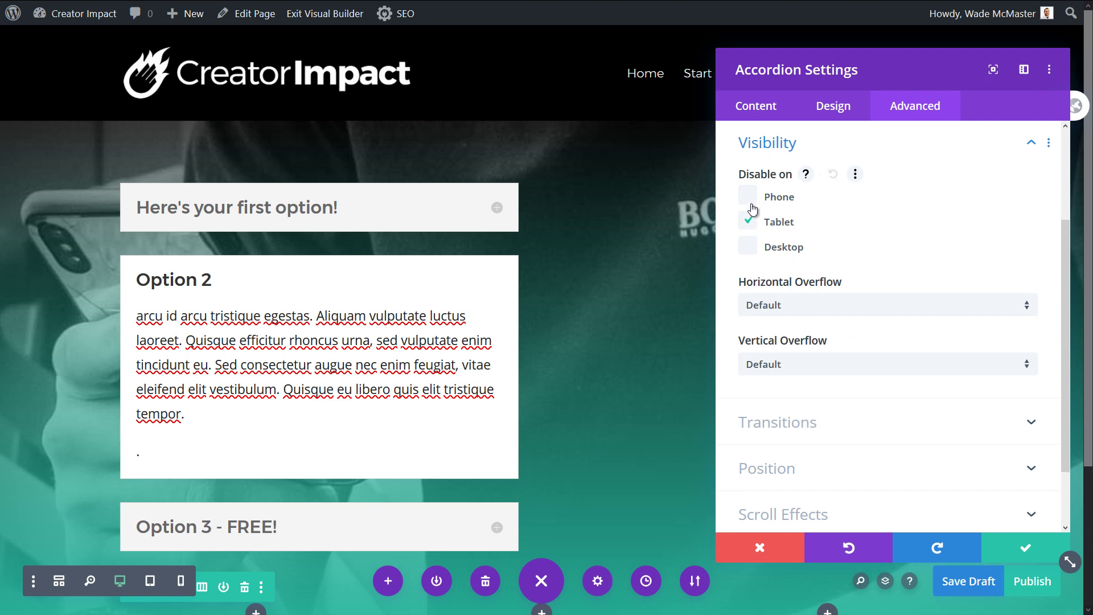
{"action": "left_click", "coordinate": [750, 248]}
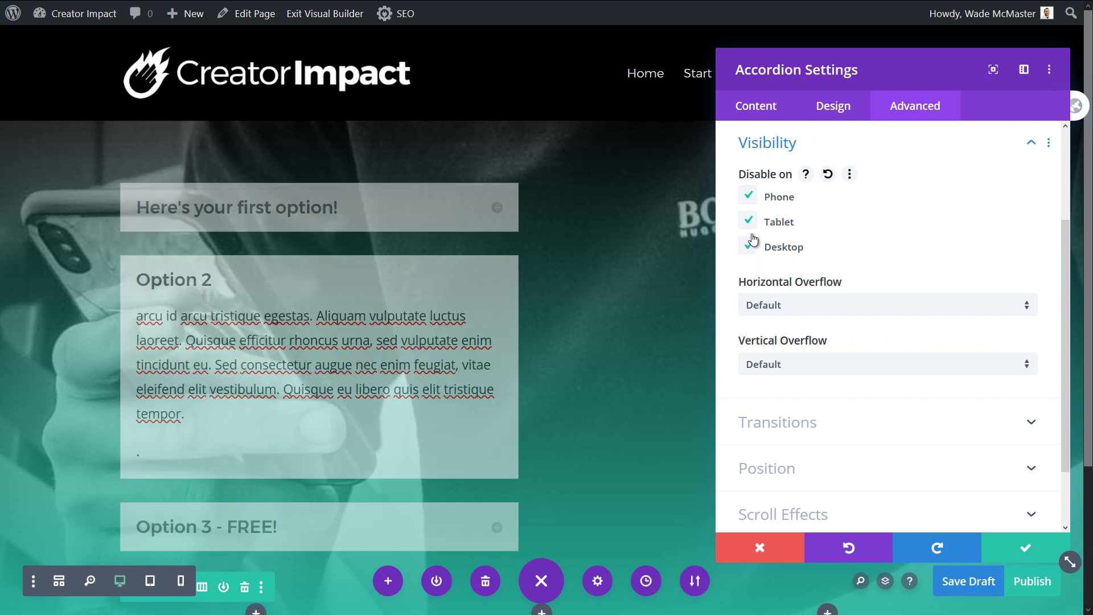
{"action": "left_click", "coordinate": [750, 245]}
{"action": "left_click", "coordinate": [749, 221]}
{"action": "left_click", "coordinate": [749, 197]}
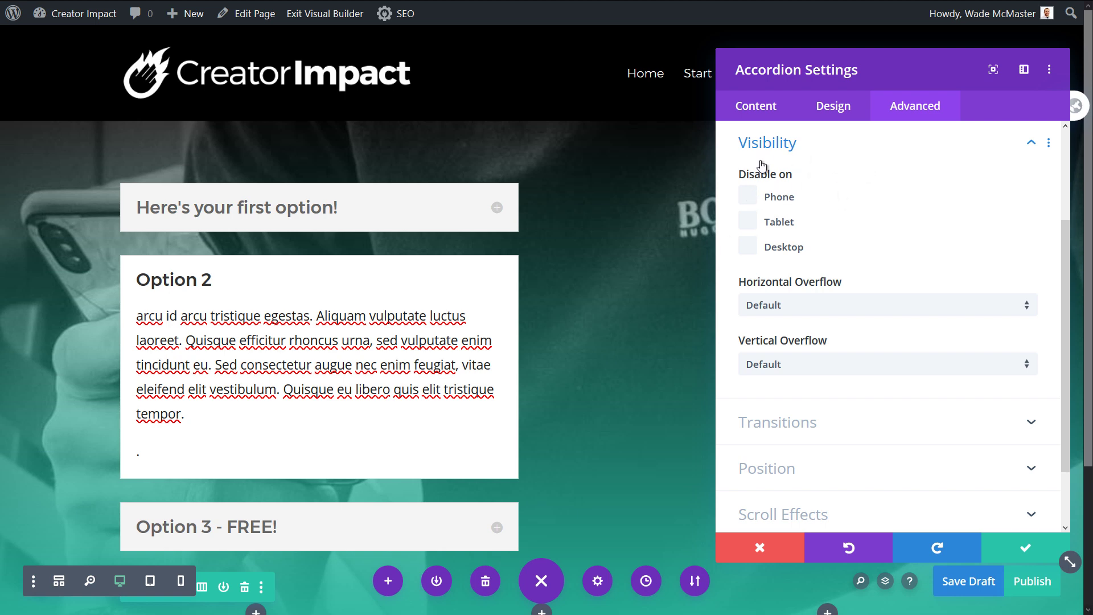
{"action": "scroll", "coordinate": [859, 245], "scroll_direction": "down", "scroll_amount": 2}
{"action": "scroll", "coordinate": [855, 278], "scroll_direction": "up", "scroll_amount": 4}
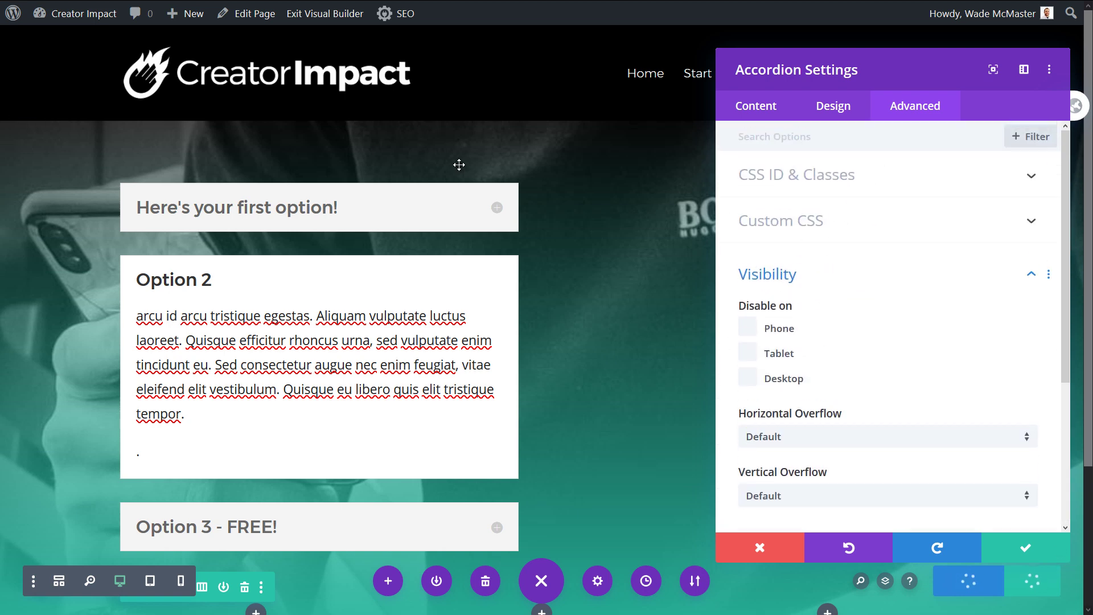
{"action": "scroll", "coordinate": [783, 451], "scroll_direction": "down", "scroll_amount": 4}
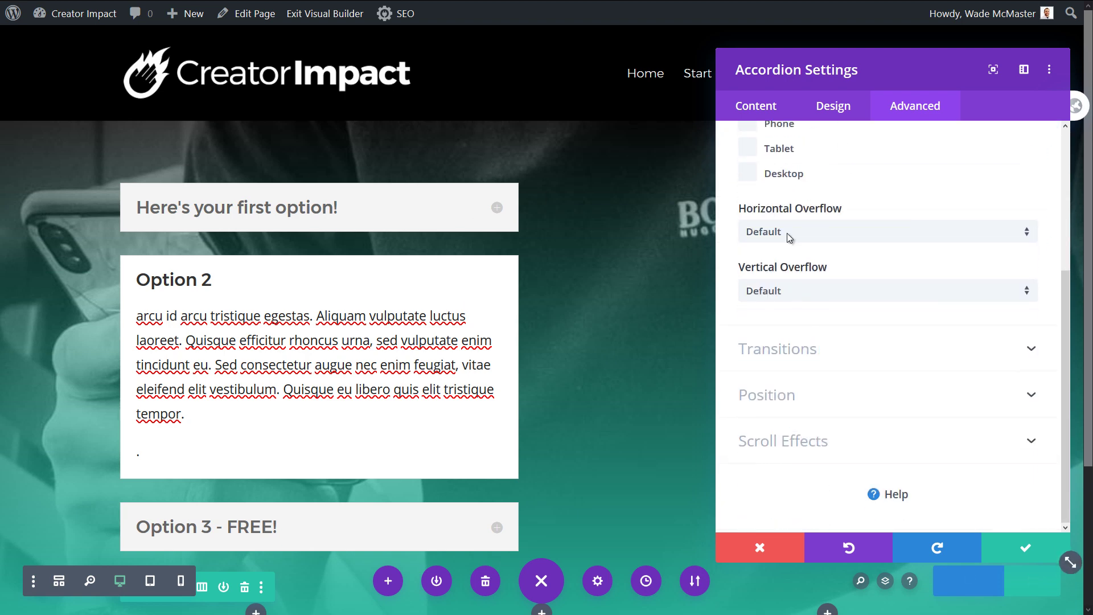
{"action": "left_click", "coordinate": [853, 350]}
{"action": "left_click", "coordinate": [851, 394]}
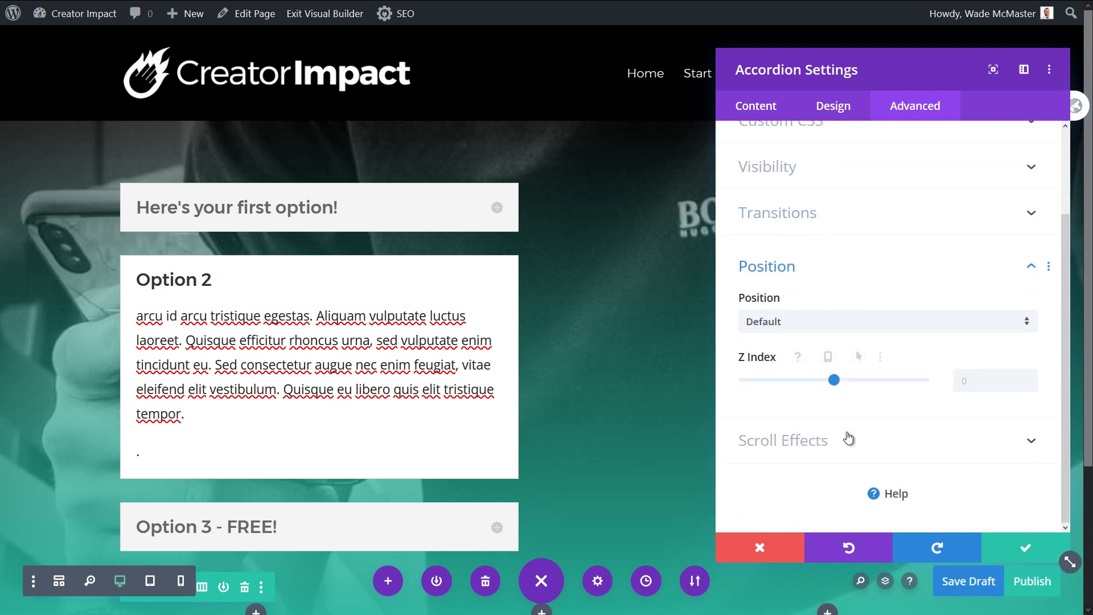
{"action": "left_click", "coordinate": [848, 438]}
{"action": "scroll", "coordinate": [837, 399], "scroll_direction": "down", "scroll_amount": 3}
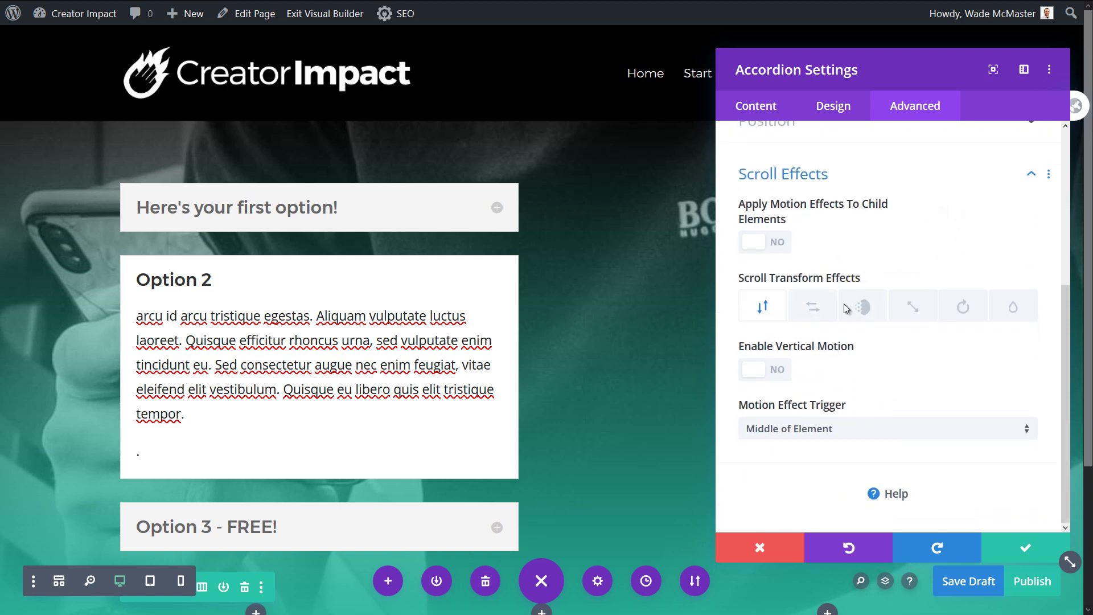
{"action": "scroll", "coordinate": [888, 419], "scroll_direction": "up", "scroll_amount": 5}
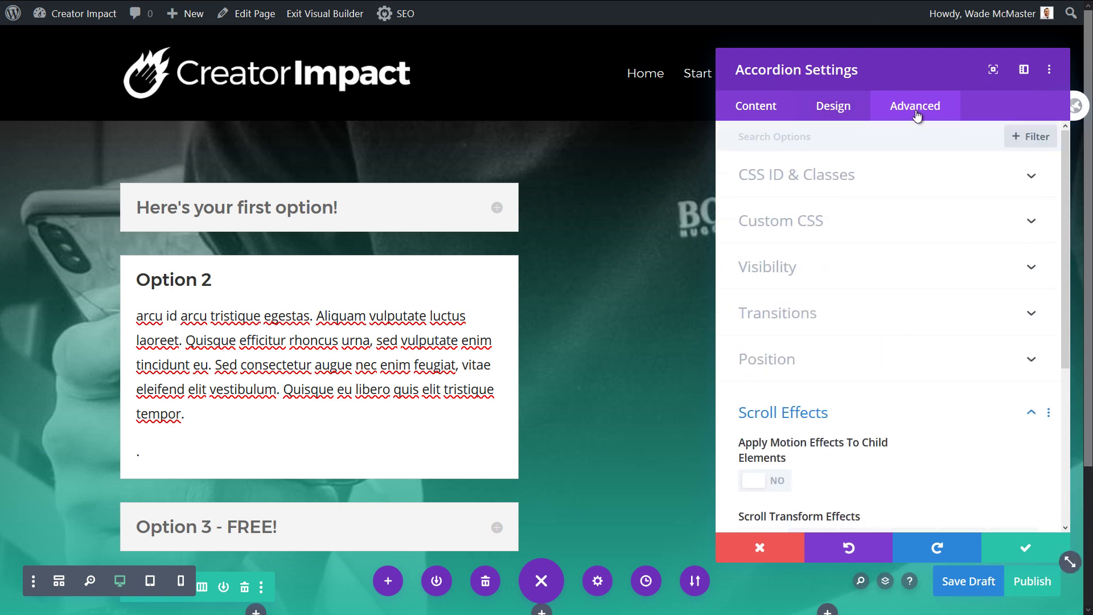
{"action": "left_click", "coordinate": [770, 109]}
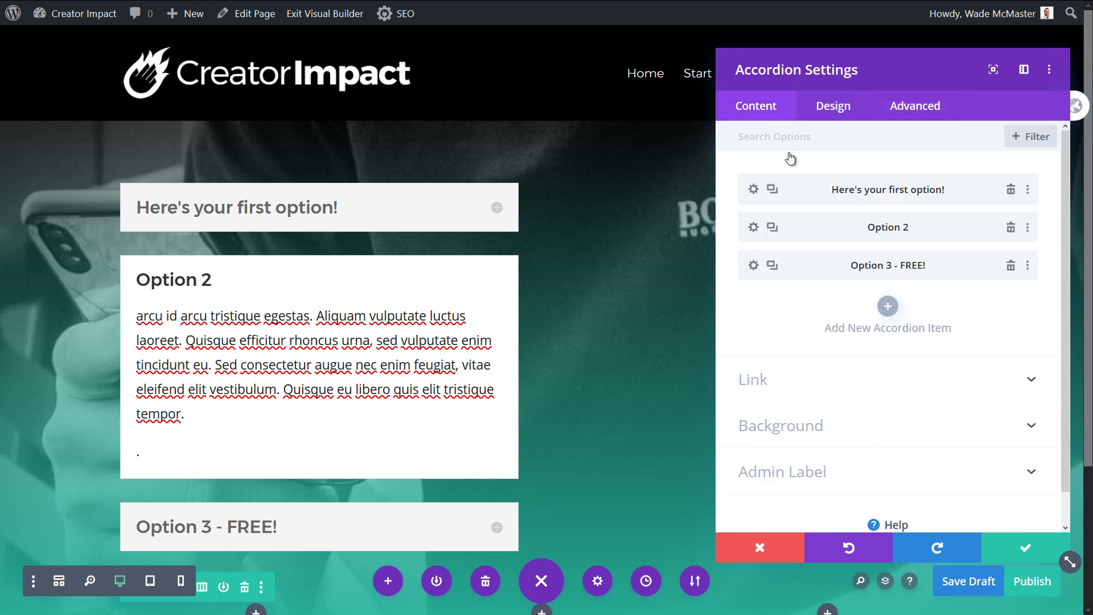
{"action": "scroll", "coordinate": [822, 278], "scroll_direction": "down", "scroll_amount": 1}
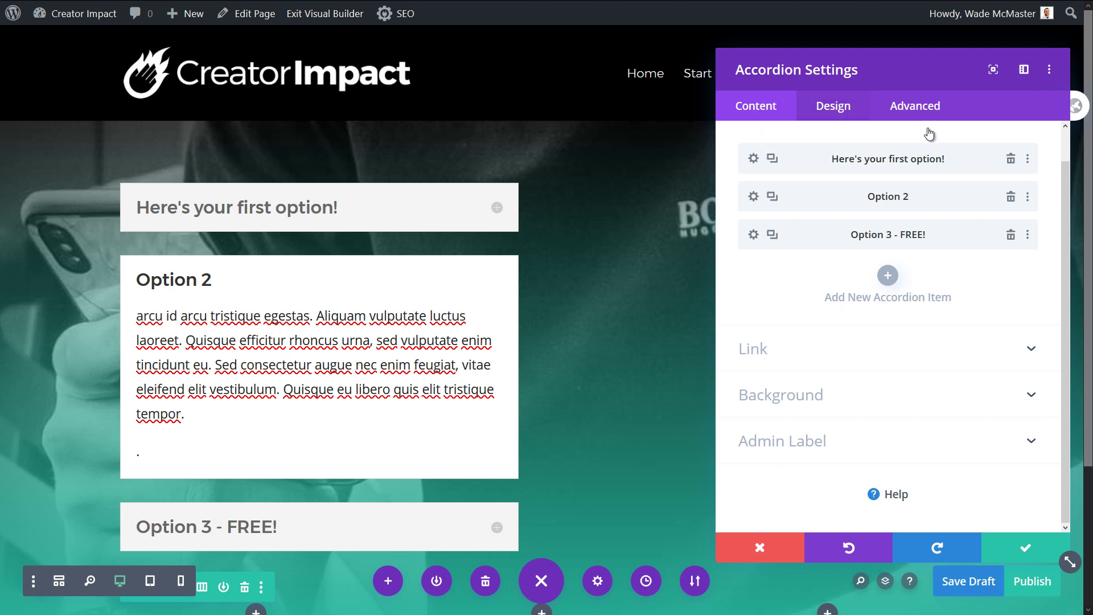
{"action": "left_click", "coordinate": [824, 107]}
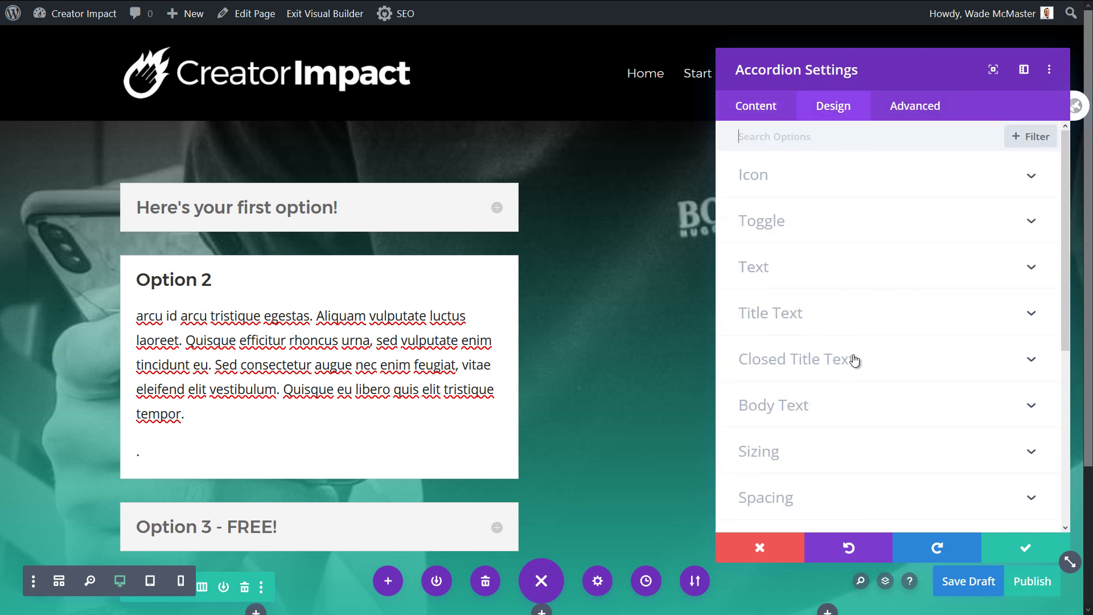
{"action": "left_click", "coordinate": [916, 108]}
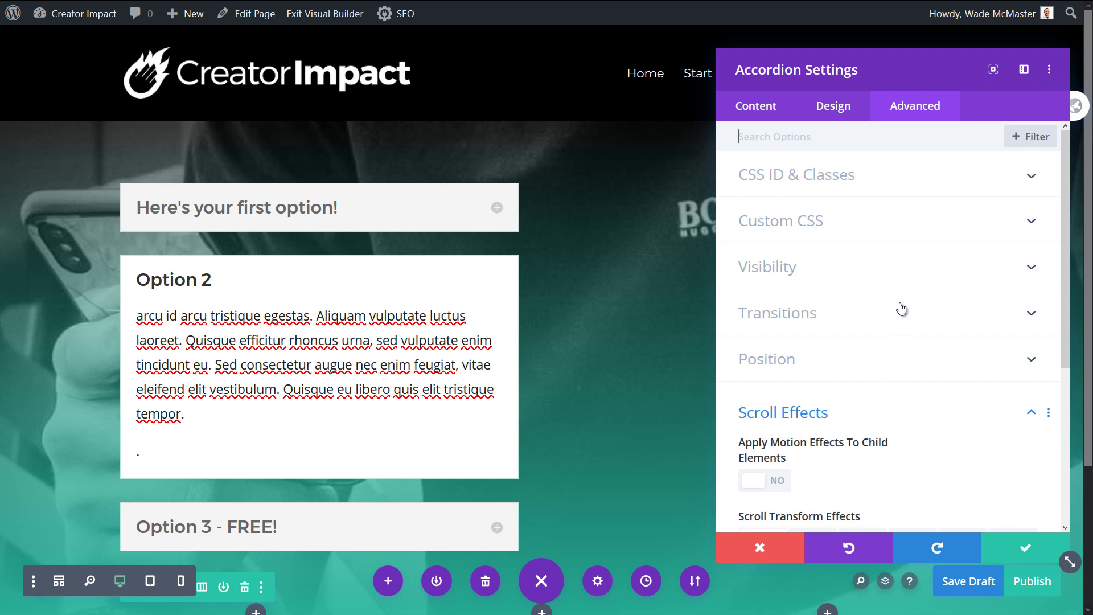
{"action": "scroll", "coordinate": [822, 257], "scroll_direction": "down", "scroll_amount": 4}
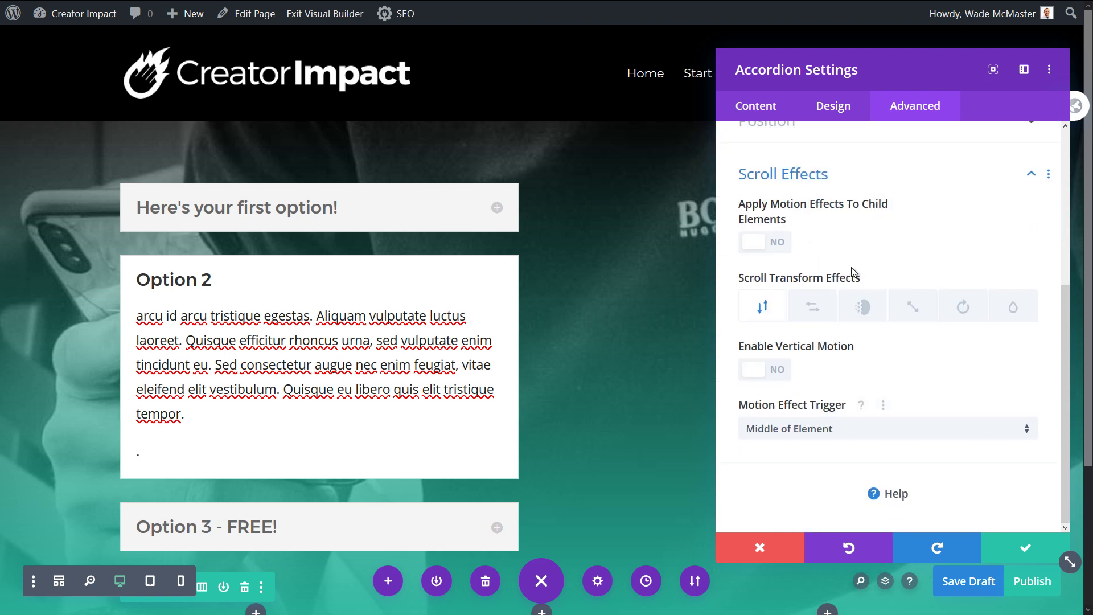
{"action": "left_click", "coordinate": [819, 307]}
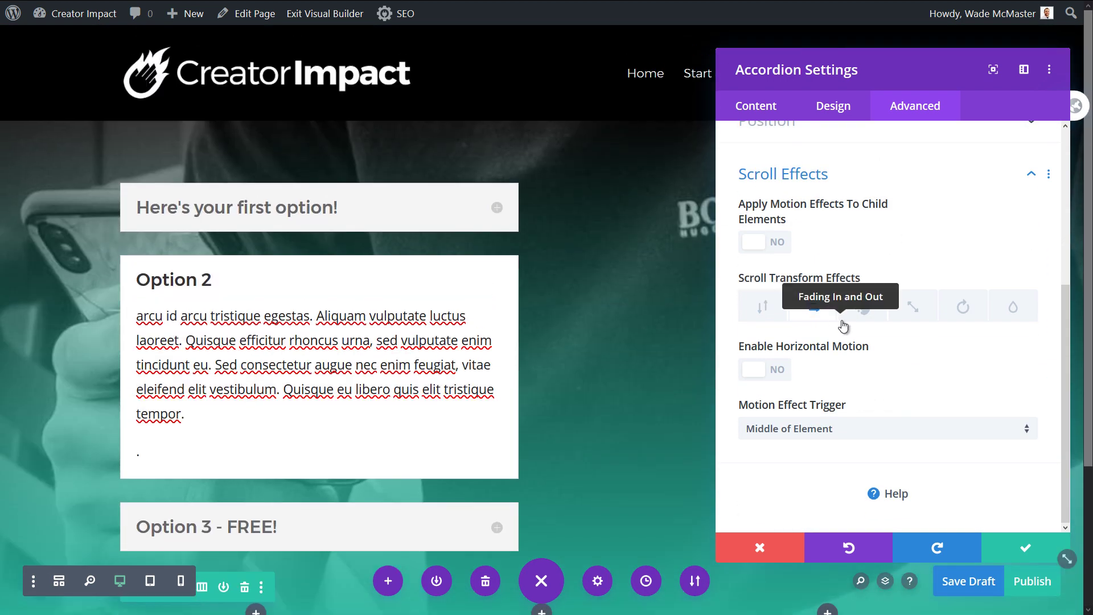
{"action": "left_click", "coordinate": [846, 315]}
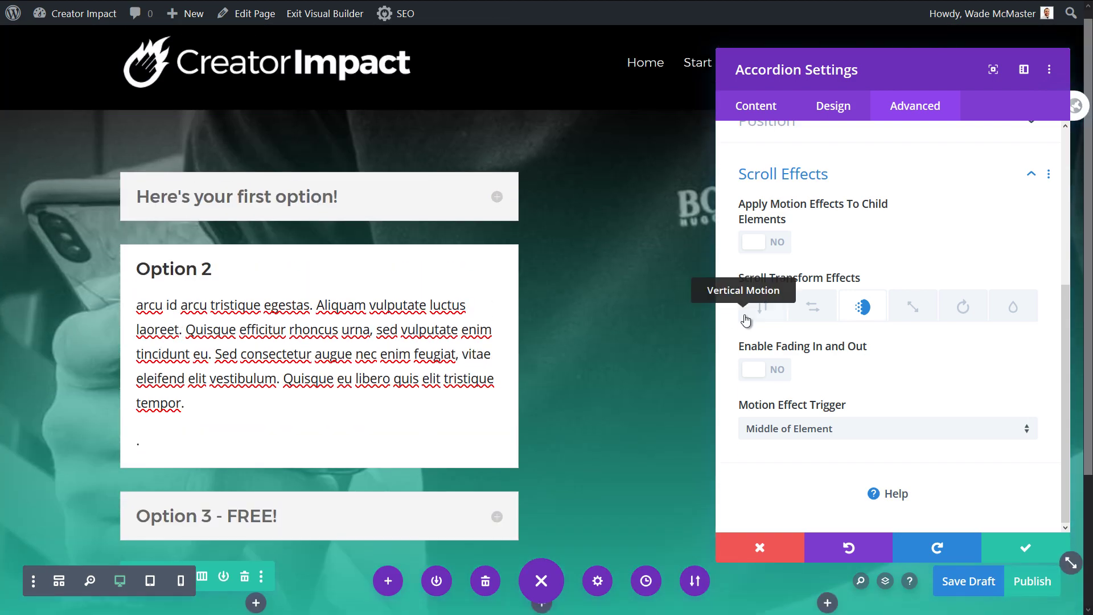
{"action": "left_click", "coordinate": [747, 316]}
{"action": "left_click", "coordinate": [763, 242]}
{"action": "left_click", "coordinate": [861, 306]}
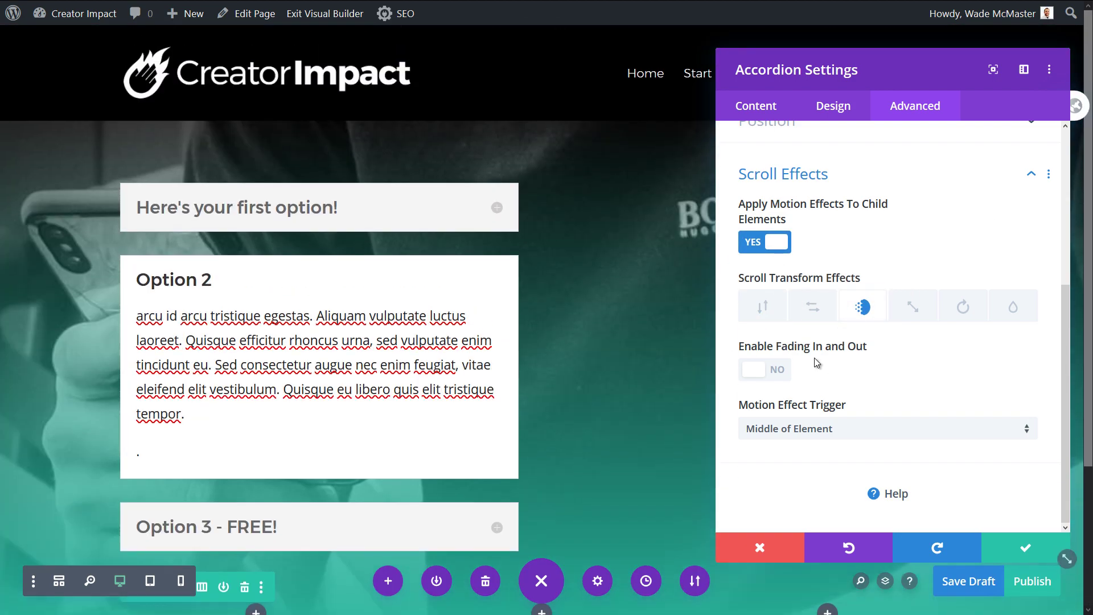
{"action": "left_click", "coordinate": [763, 307]}
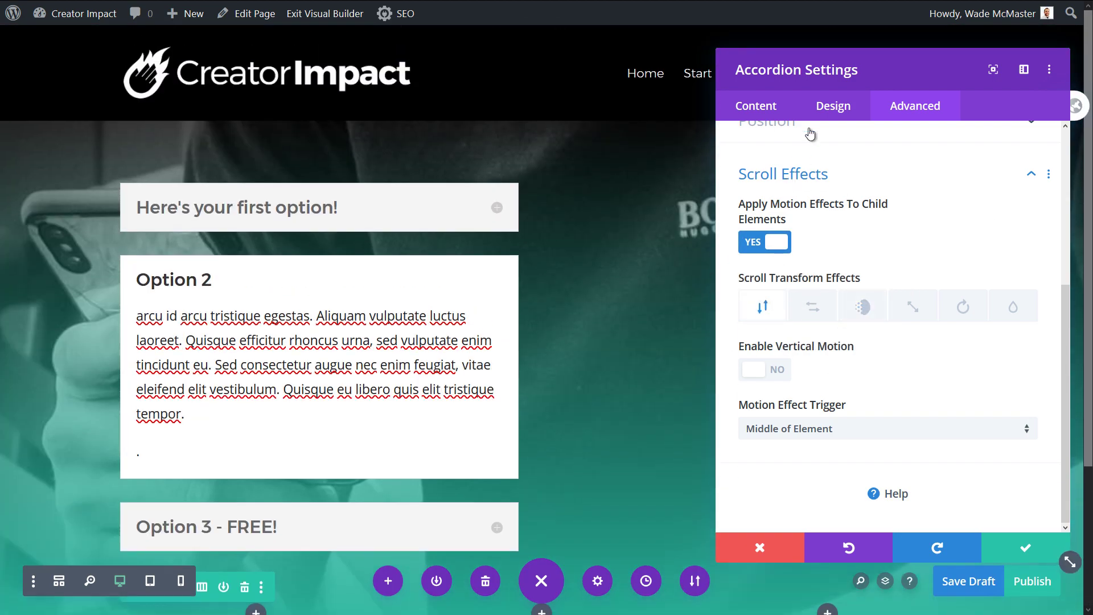
{"action": "left_click", "coordinate": [763, 369]}
{"action": "scroll", "coordinate": [402, 373], "scroll_direction": "down", "scroll_amount": 5}
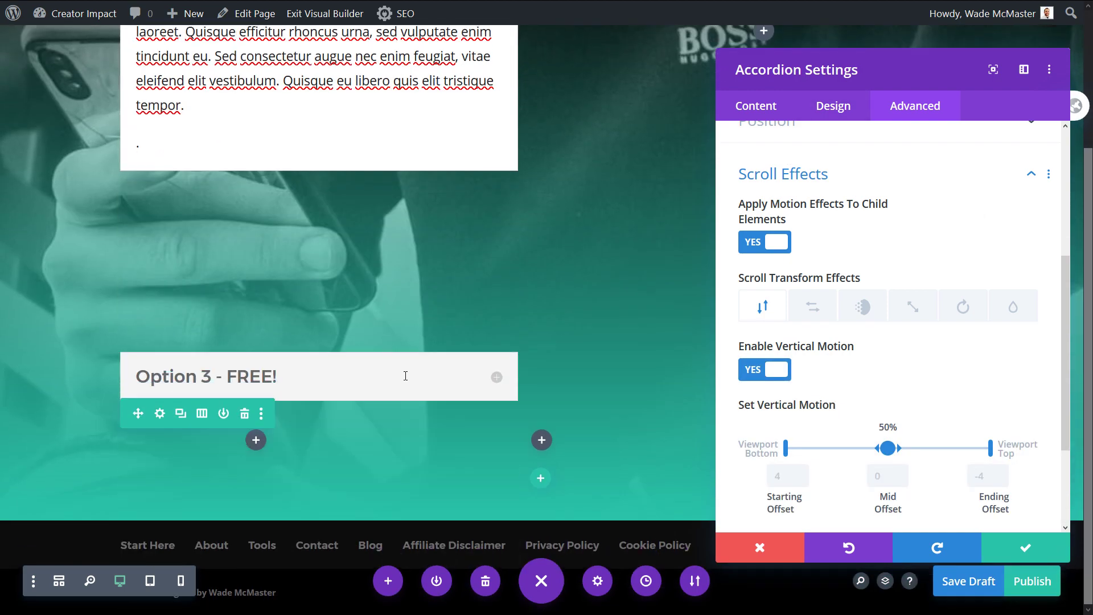
{"action": "scroll", "coordinate": [402, 373], "scroll_direction": "up", "scroll_amount": 5}
{"action": "scroll", "coordinate": [406, 375], "scroll_direction": "down", "scroll_amount": 3}
{"action": "scroll", "coordinate": [406, 376], "scroll_direction": "up", "scroll_amount": 3}
{"action": "scroll", "coordinate": [405, 376], "scroll_direction": "down", "scroll_amount": 4}
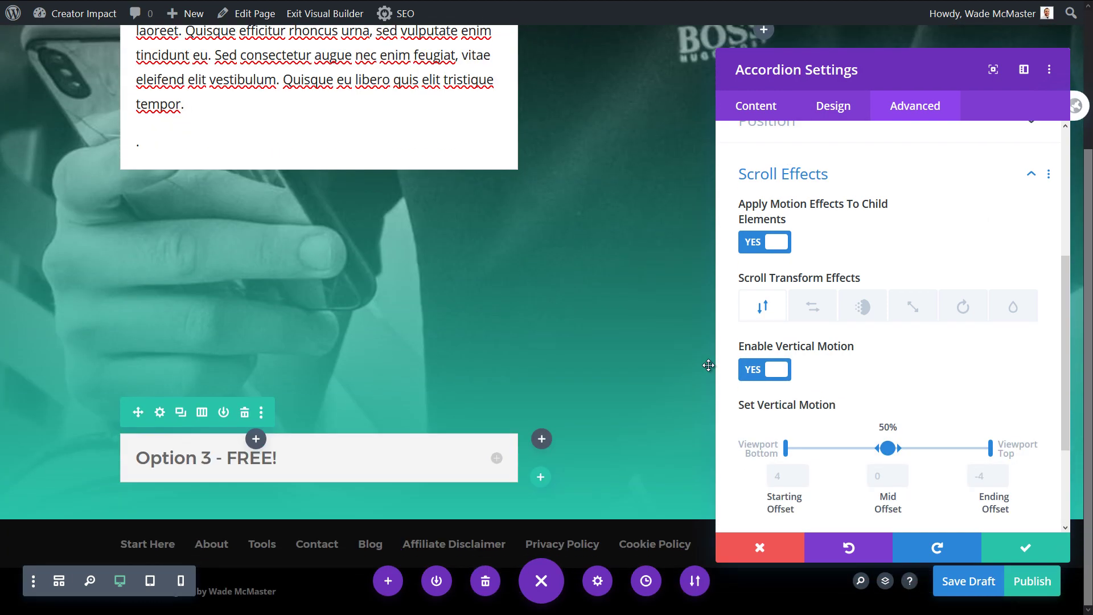
{"action": "left_click", "coordinate": [753, 370]}
{"action": "left_click", "coordinate": [771, 255]}
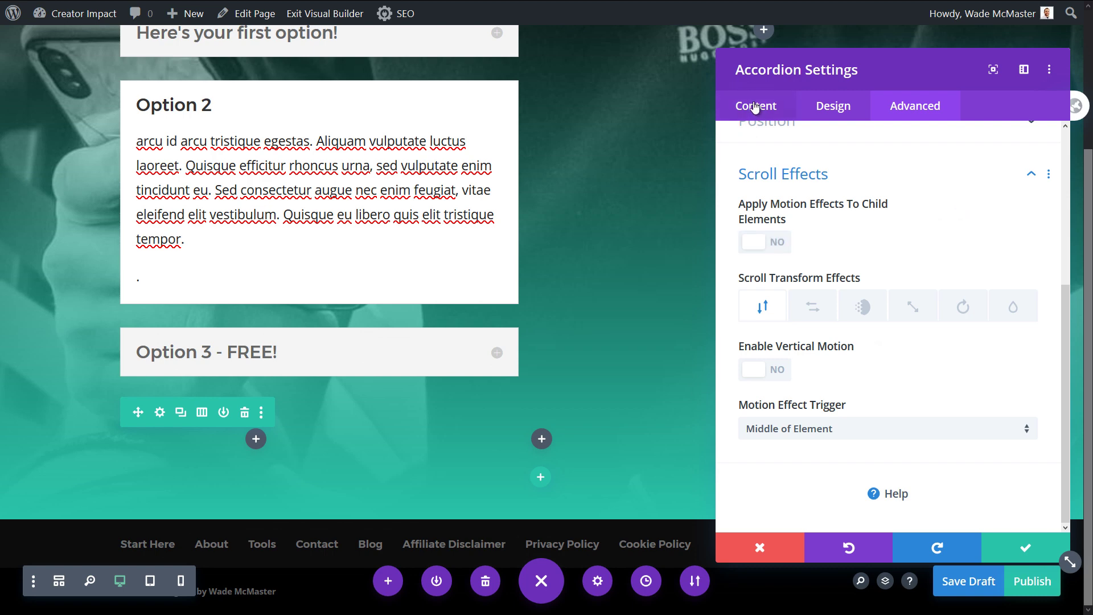
{"action": "left_click", "coordinate": [756, 107]}
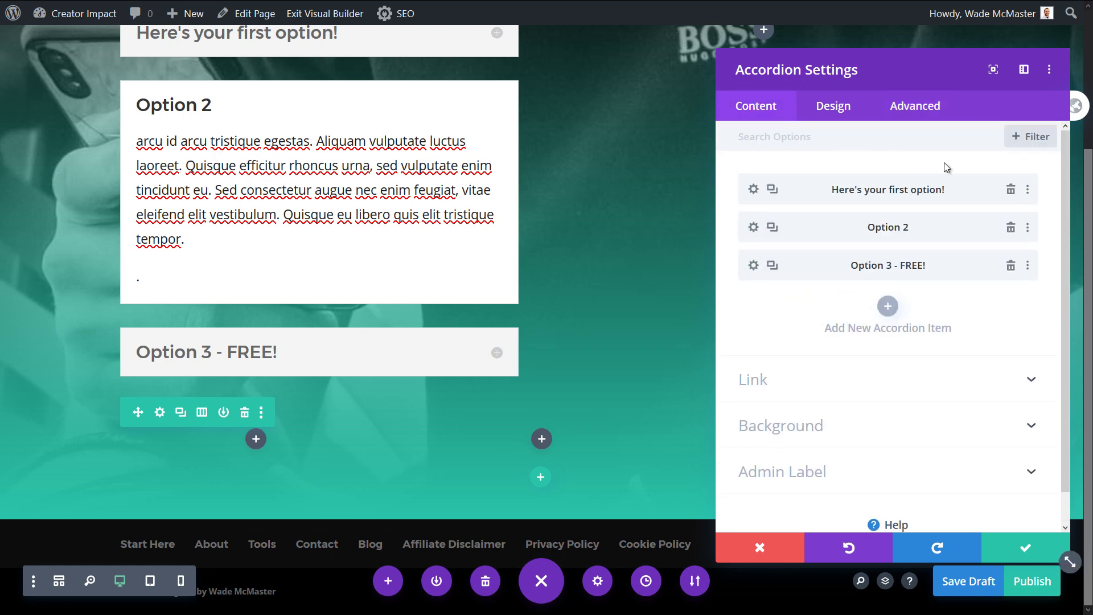
Check the accordion's Link options, leaving the module link URL empty
{"action": "left_click", "coordinate": [1031, 380]}
{"action": "scroll", "coordinate": [592, 347], "scroll_direction": "up", "scroll_amount": 3}
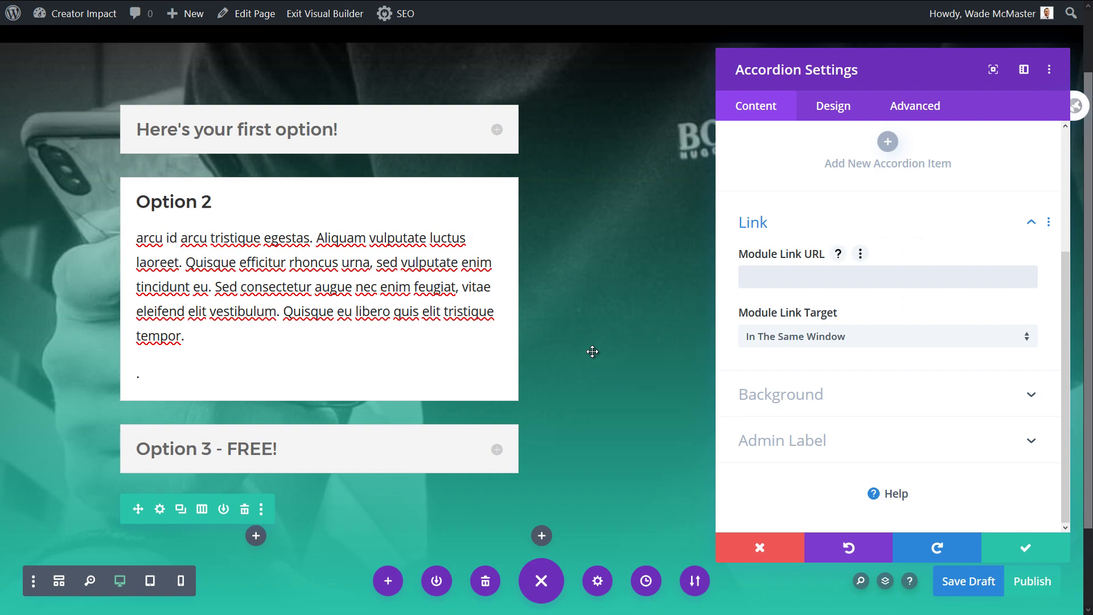
{"action": "left_click", "coordinate": [810, 277]}
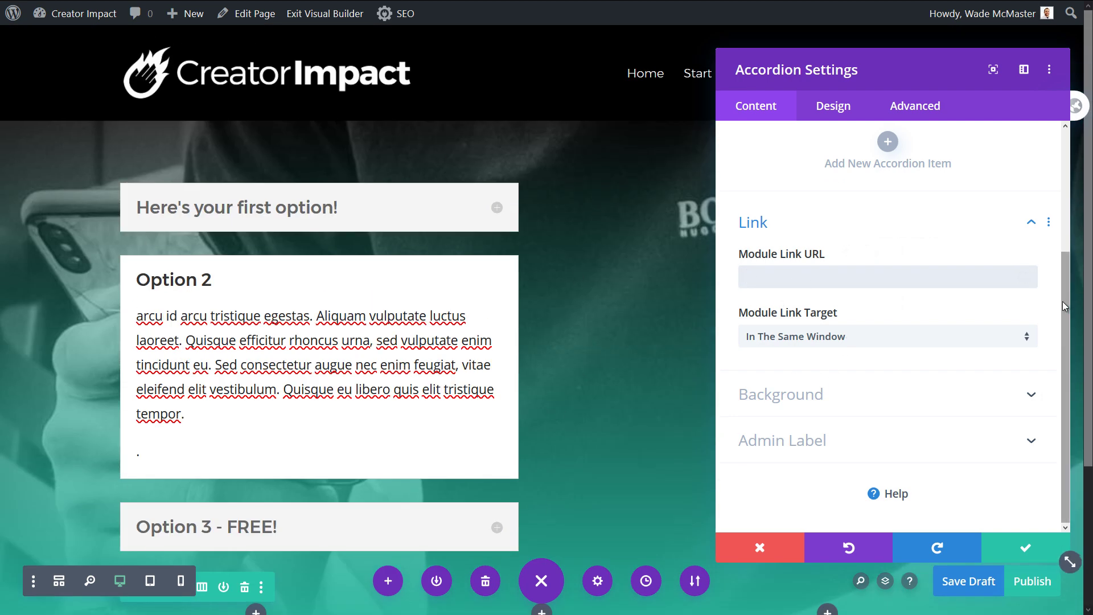
Try yellow and orange accordion backgrounds, then set the background to Transparent
{"action": "left_click", "coordinate": [1032, 399]}
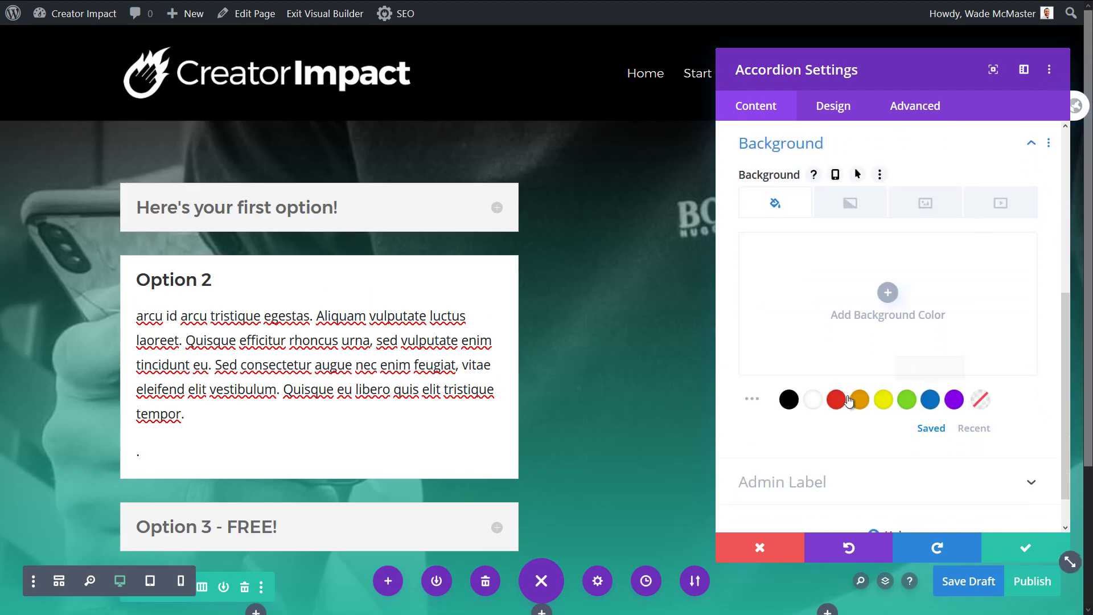
{"action": "left_click", "coordinate": [887, 400]}
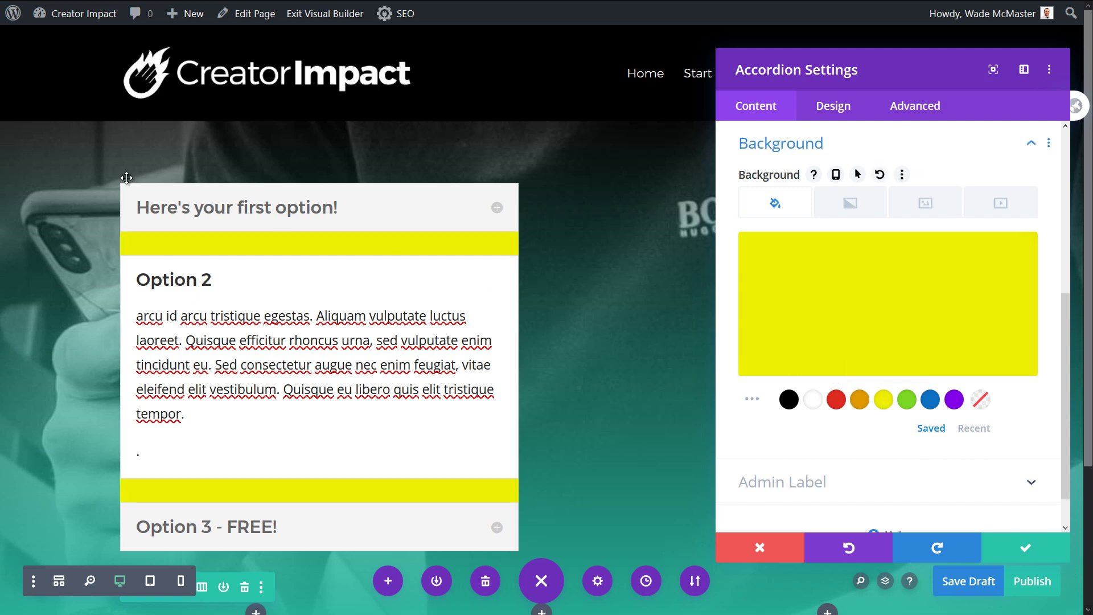
{"action": "left_click", "coordinate": [860, 401]}
{"action": "left_click", "coordinate": [981, 402]}
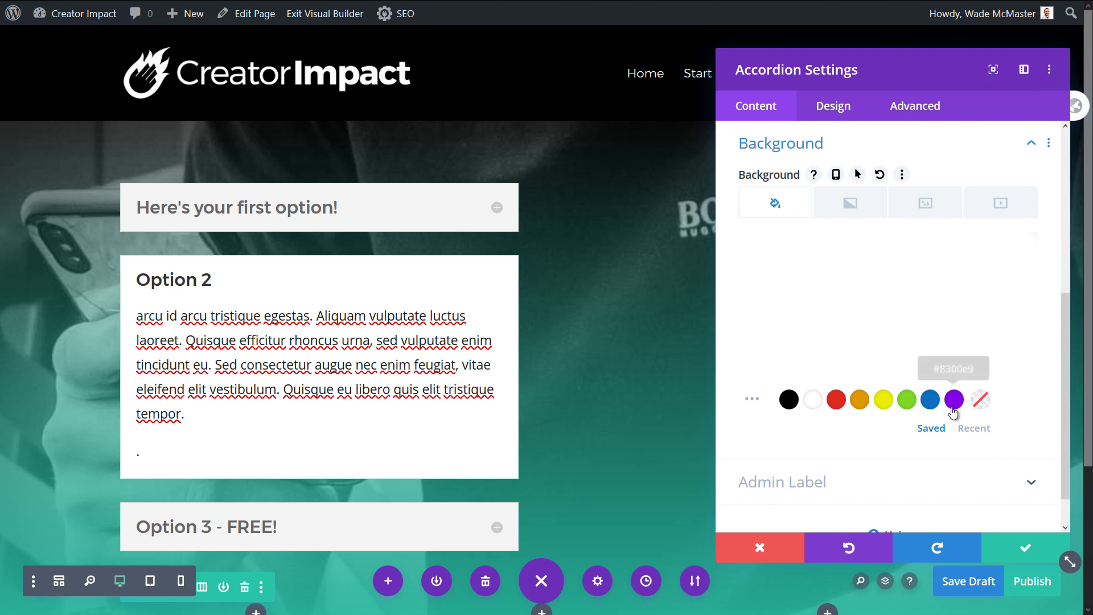
{"action": "scroll", "coordinate": [885, 186], "scroll_direction": "up", "scroll_amount": 5}
{"action": "left_click", "coordinate": [835, 106]}
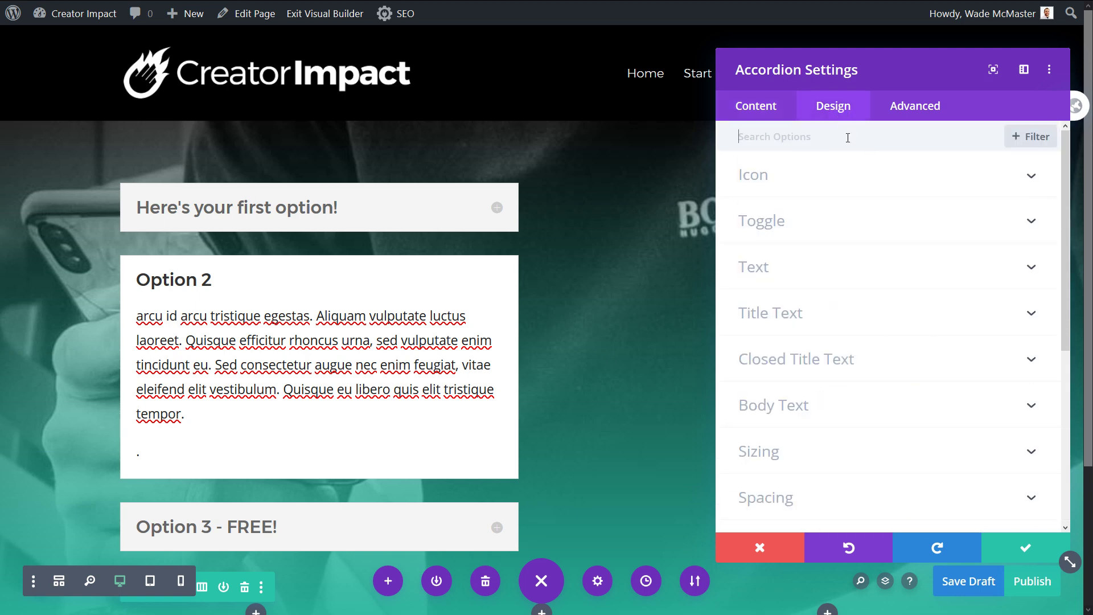
Set Closed Toggle Background to red and Open Toggle Background to white, after trying yellow
{"action": "left_click", "coordinate": [905, 222]}
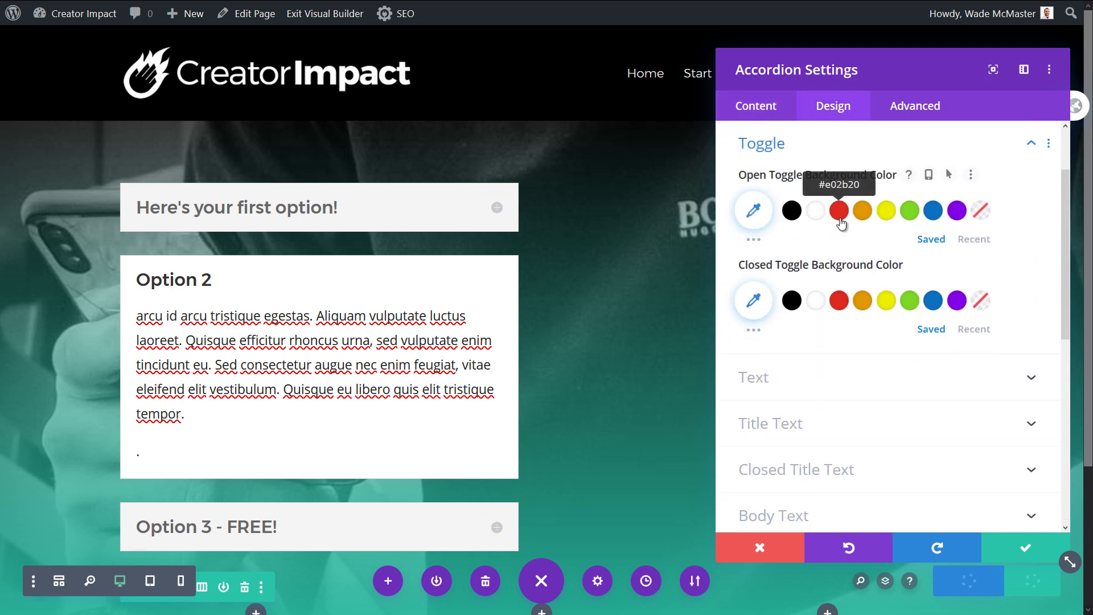
{"action": "left_click", "coordinate": [886, 210]}
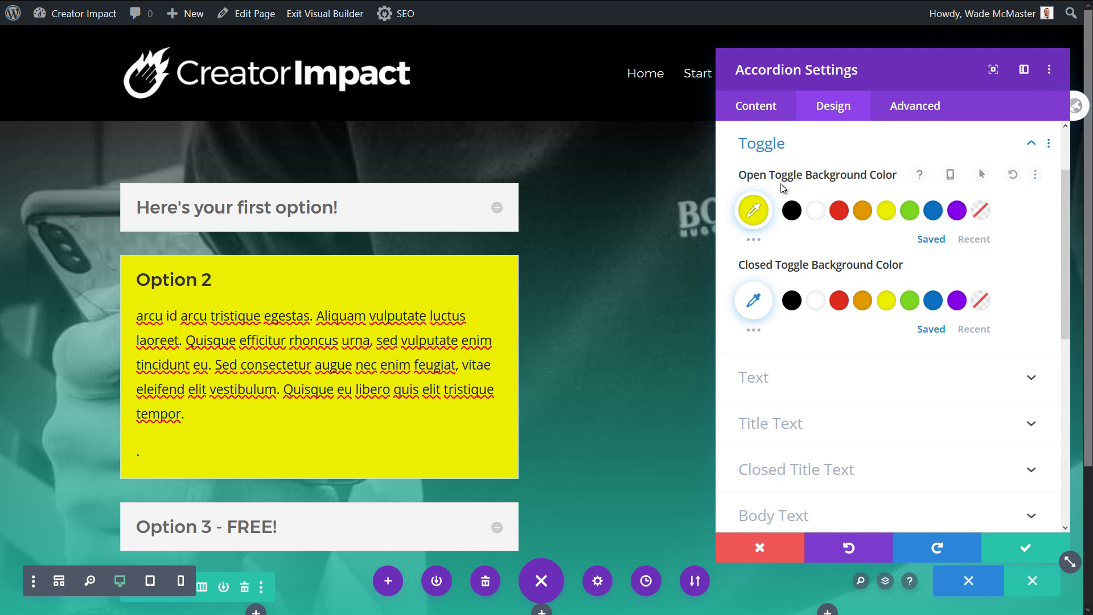
{"action": "left_click", "coordinate": [839, 300]}
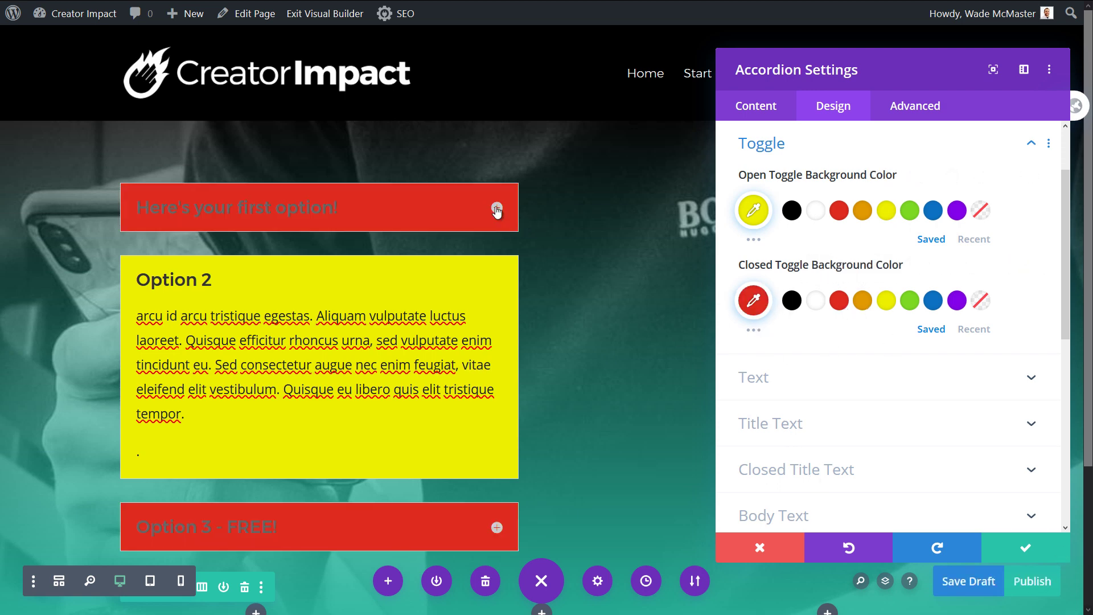
{"action": "left_click", "coordinate": [497, 208]}
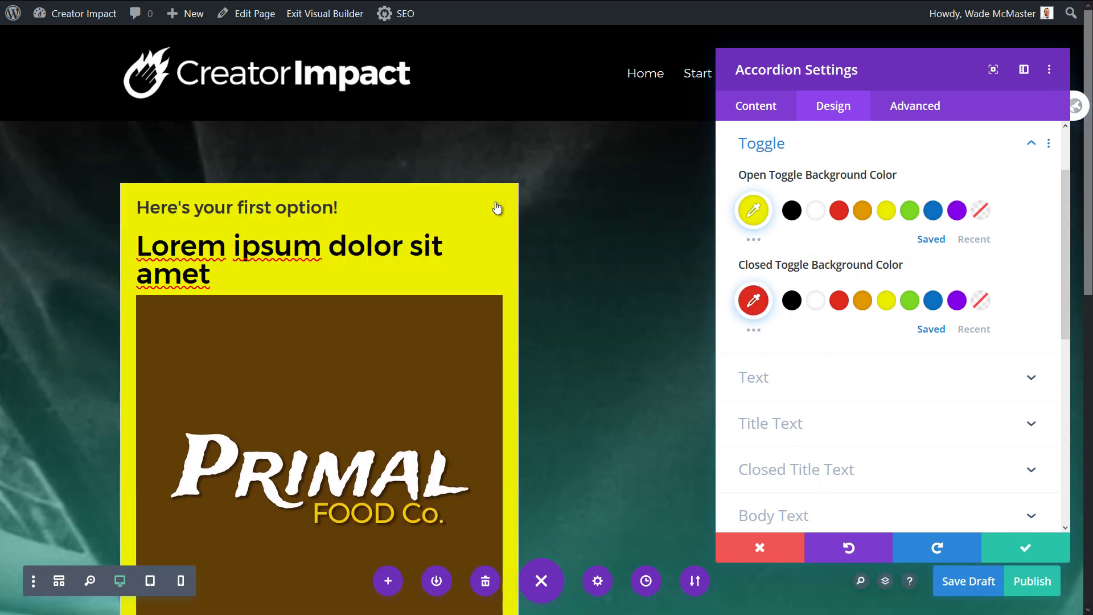
{"action": "left_click", "coordinate": [815, 210]}
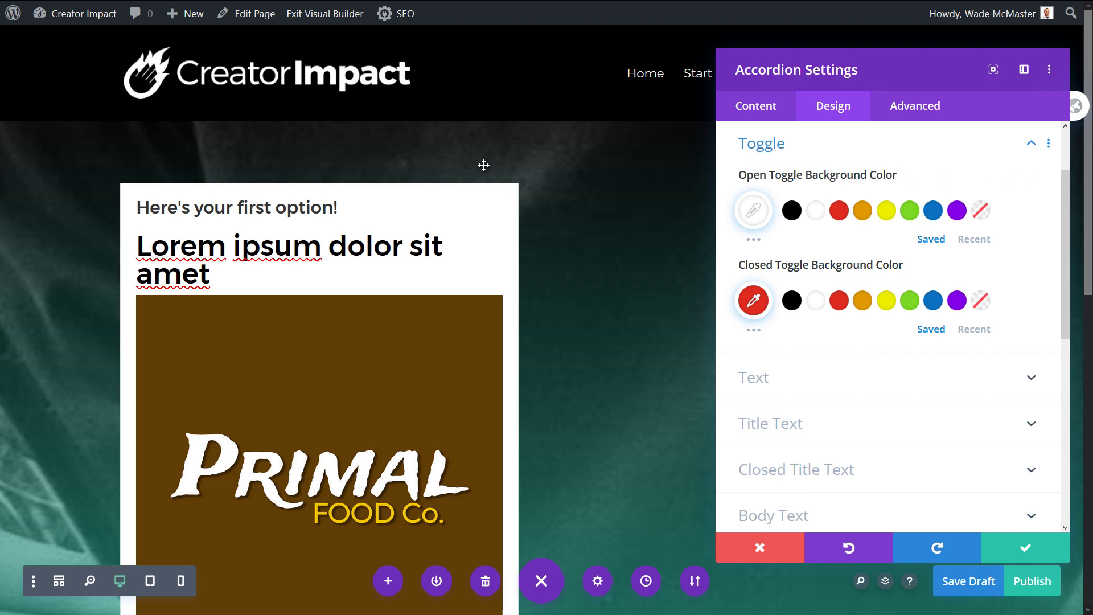
{"action": "scroll", "coordinate": [483, 165], "scroll_direction": "down", "scroll_amount": 6}
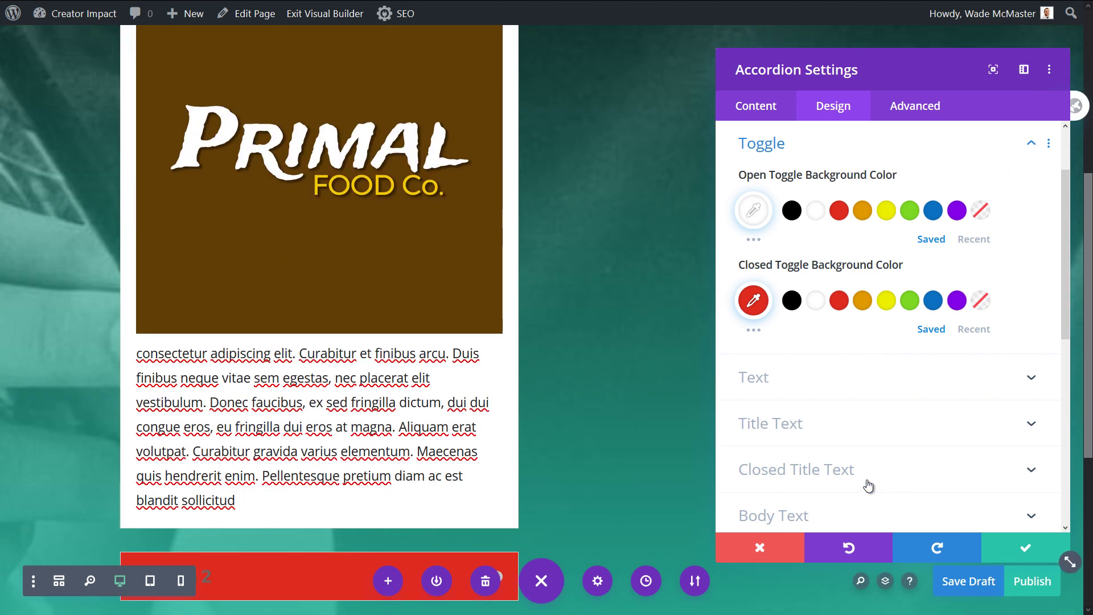
{"action": "scroll", "coordinate": [916, 452], "scroll_direction": "up", "scroll_amount": 3}
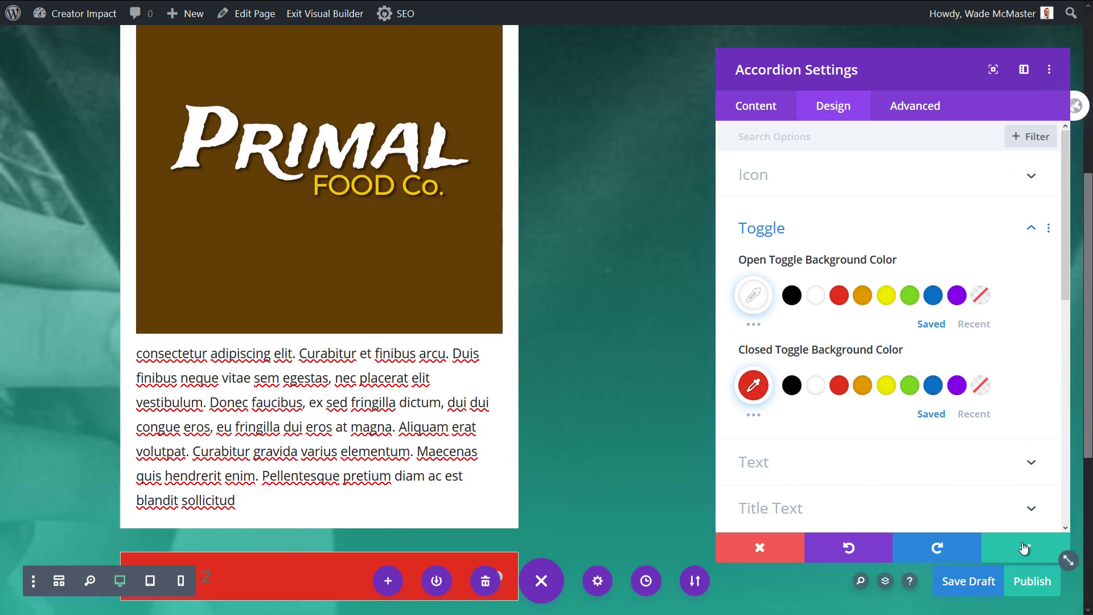
Save the accordion settings and expand Option 3 - FREE! to view the white open toggle
{"action": "left_click", "coordinate": [1024, 547]}
{"action": "scroll", "coordinate": [494, 373], "scroll_direction": "up", "scroll_amount": 5}
{"action": "scroll", "coordinate": [490, 381], "scroll_direction": "down", "scroll_amount": 6}
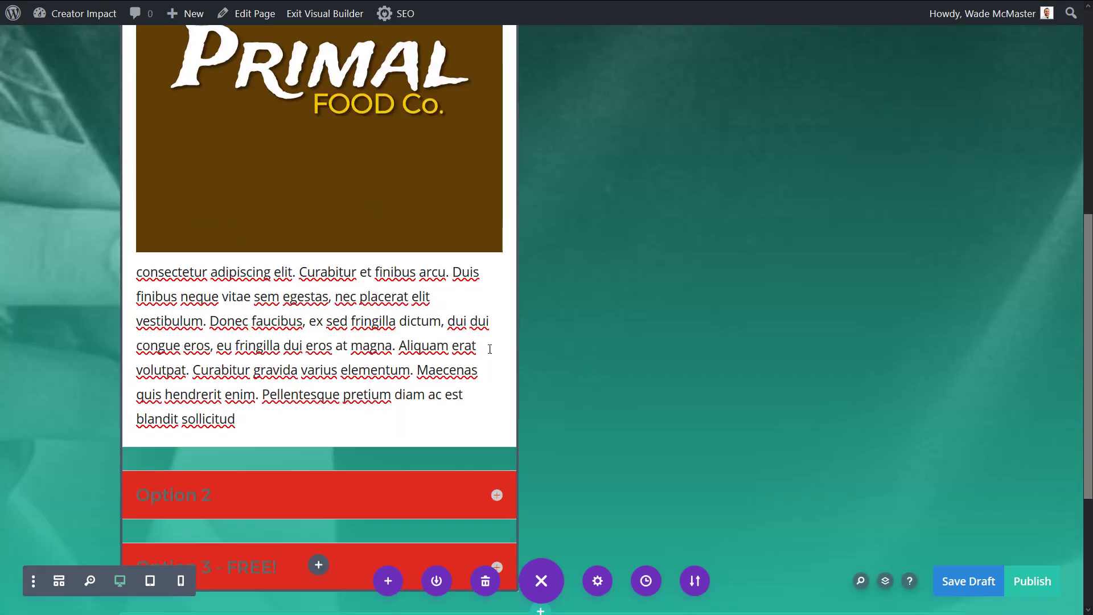
{"action": "scroll", "coordinate": [489, 368], "scroll_direction": "up", "scroll_amount": 3}
{"action": "scroll", "coordinate": [489, 373], "scroll_direction": "down", "scroll_amount": 8}
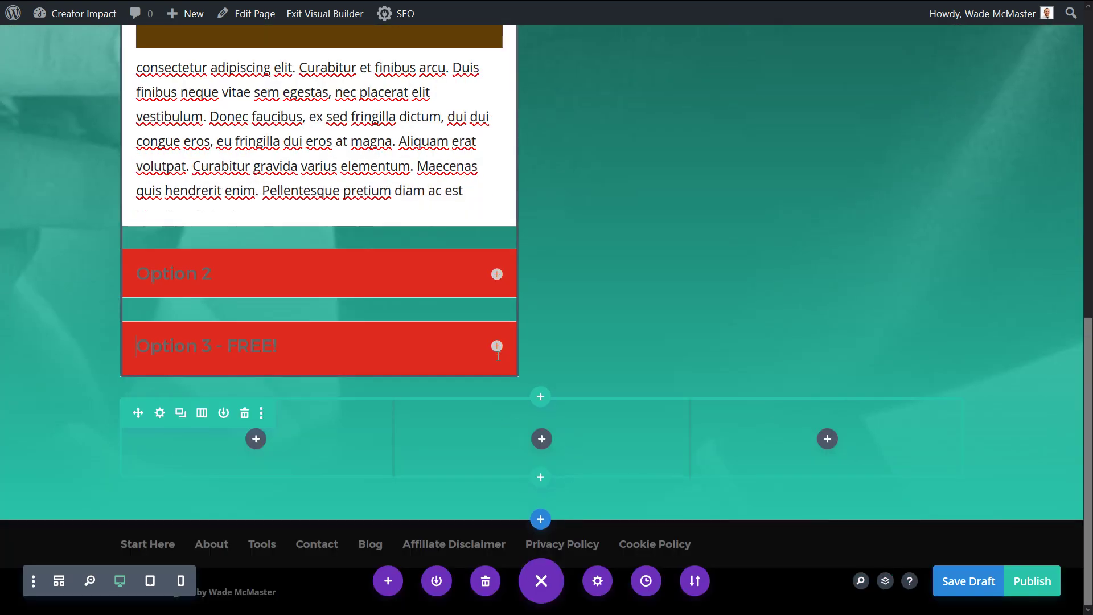
{"action": "left_click", "coordinate": [500, 371]}
{"action": "scroll", "coordinate": [627, 326], "scroll_direction": "up", "scroll_amount": 3}
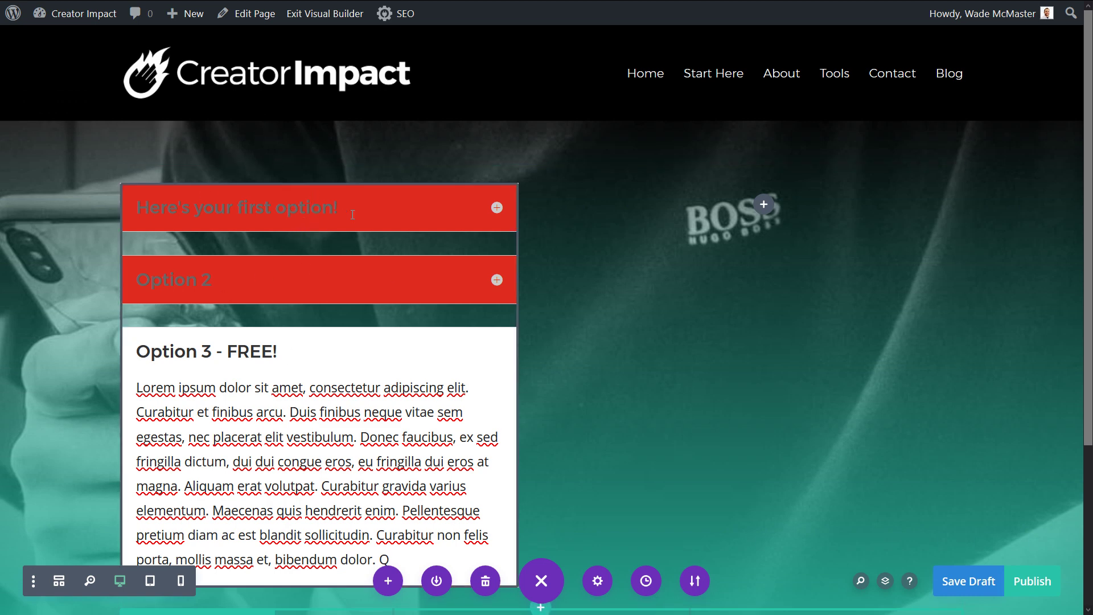
{"action": "mouse_move", "coordinate": [451, 201]}
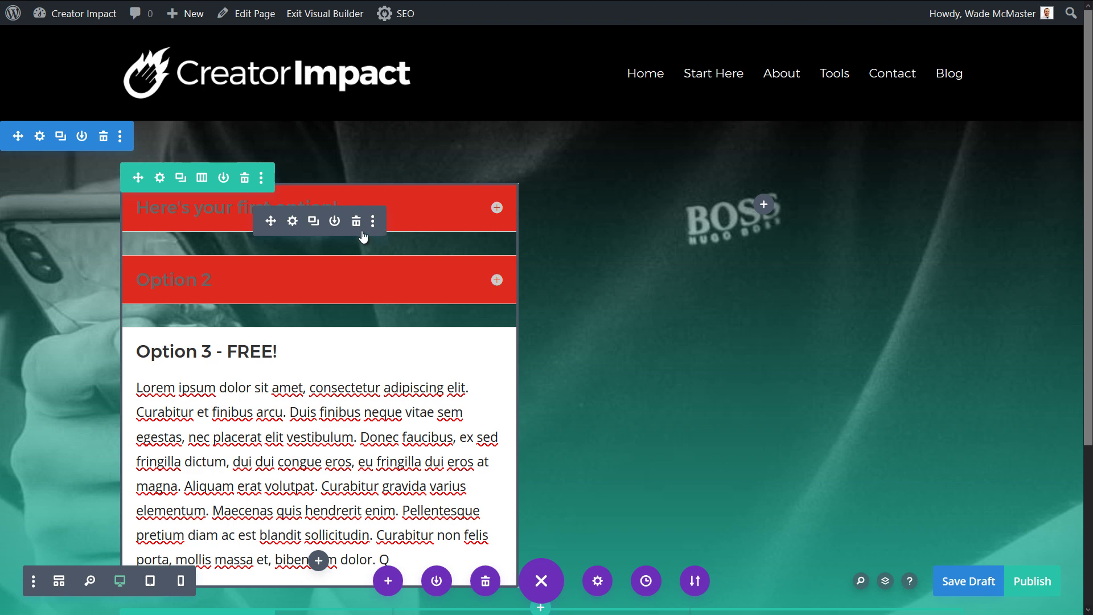
Duplicate the Primal Food accordion, then delete the module through its more-options trash icon
{"action": "left_click", "coordinate": [353, 222]}
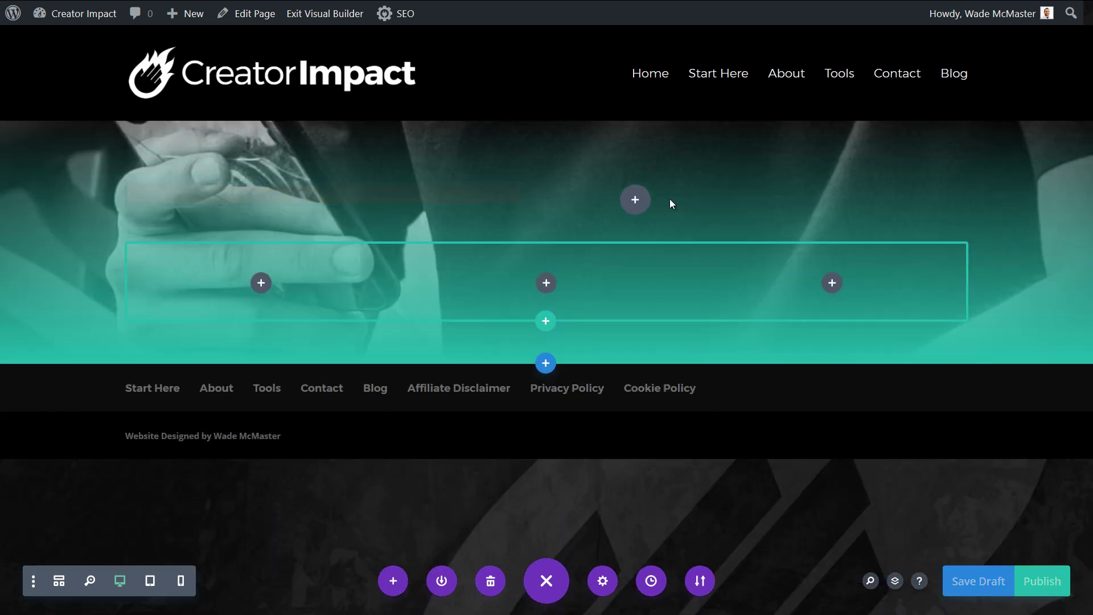
{"action": "left_click_drag", "start_coordinate": [196, 268], "coordinate": [250, 296]}
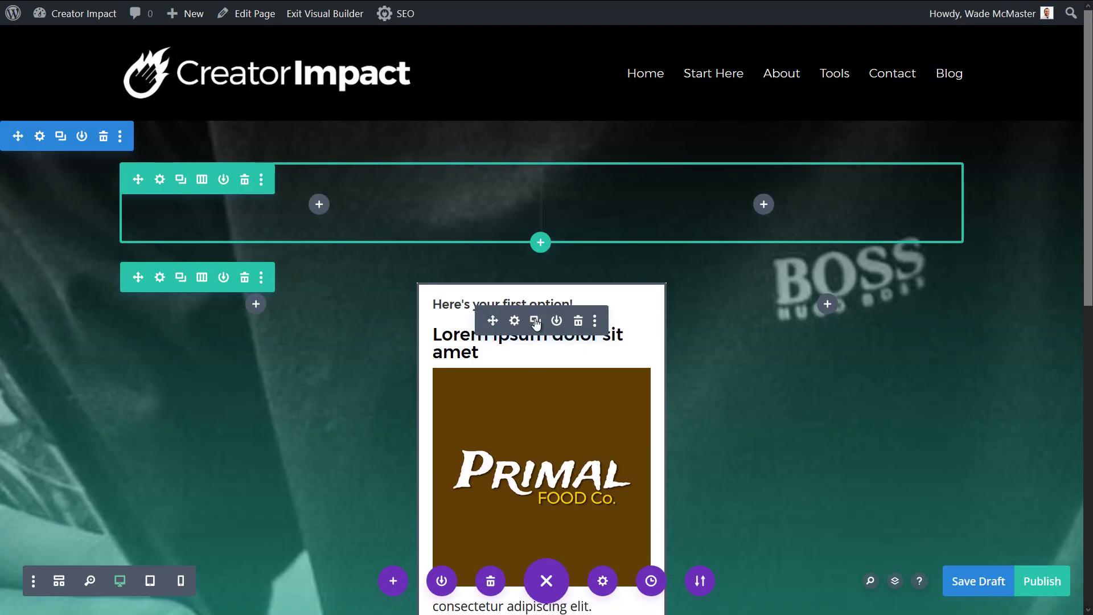
{"action": "left_click", "coordinate": [535, 322]}
{"action": "scroll", "coordinate": [538, 318], "scroll_direction": "down", "scroll_amount": 10}
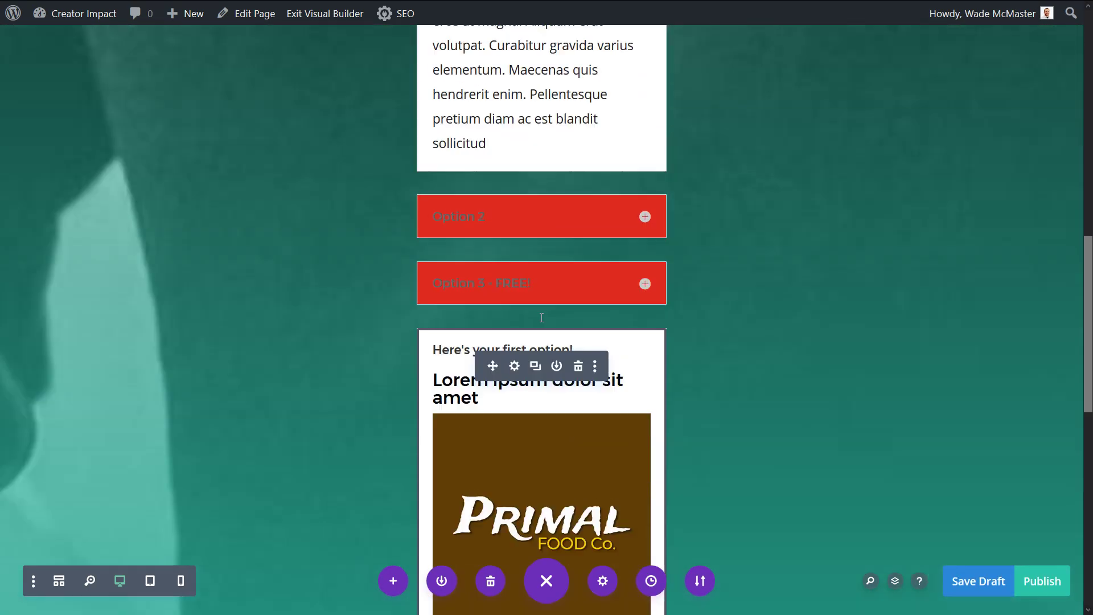
{"action": "scroll", "coordinate": [541, 317], "scroll_direction": "up", "scroll_amount": 10}
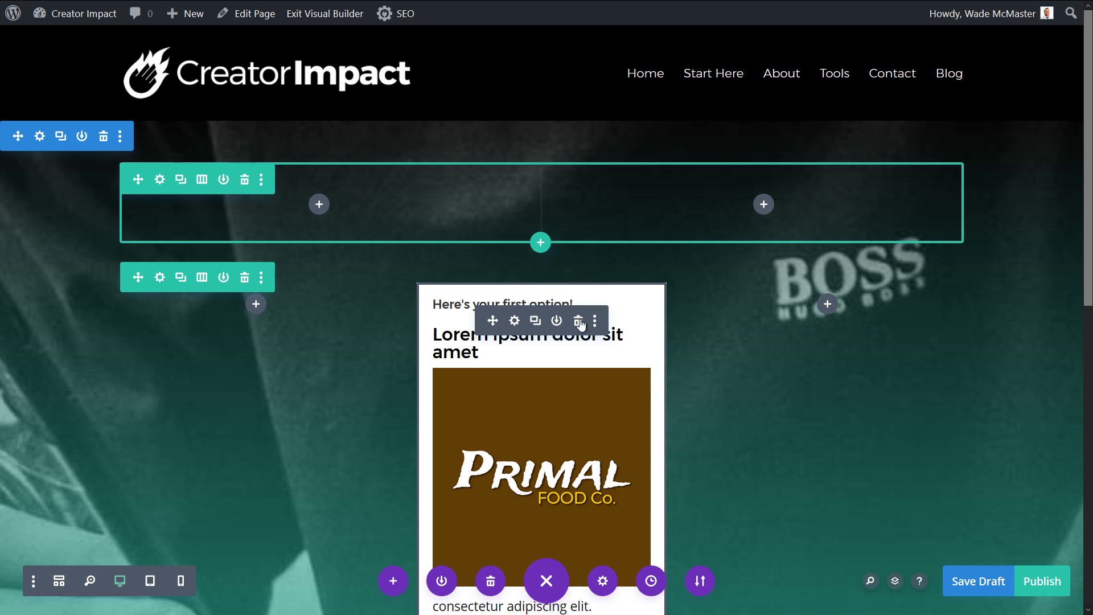
{"action": "left_click", "coordinate": [595, 322]}
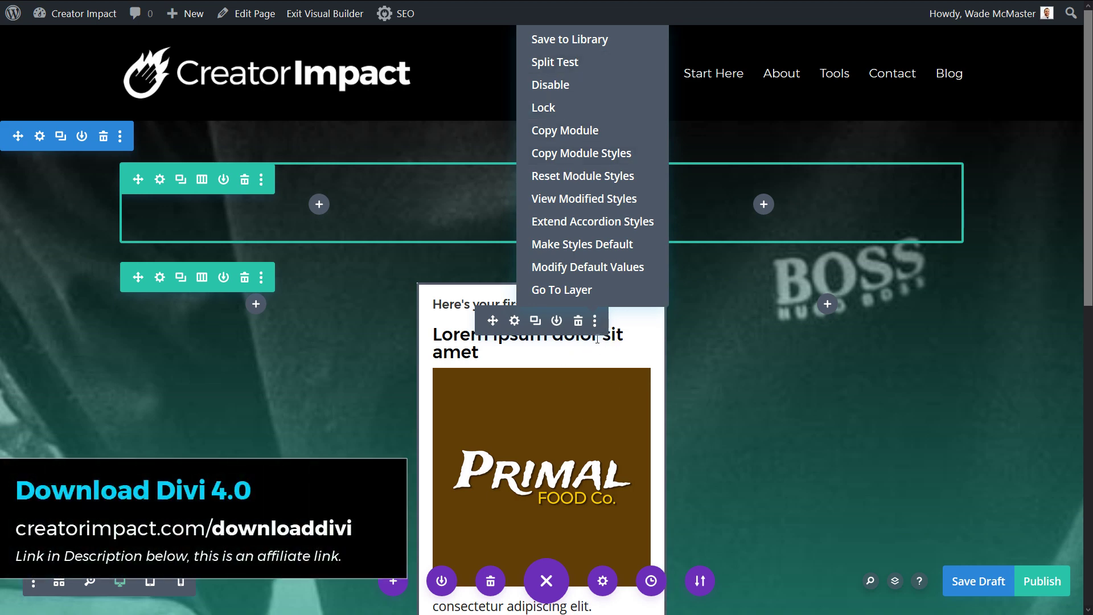
{"action": "left_click", "coordinate": [579, 324]}
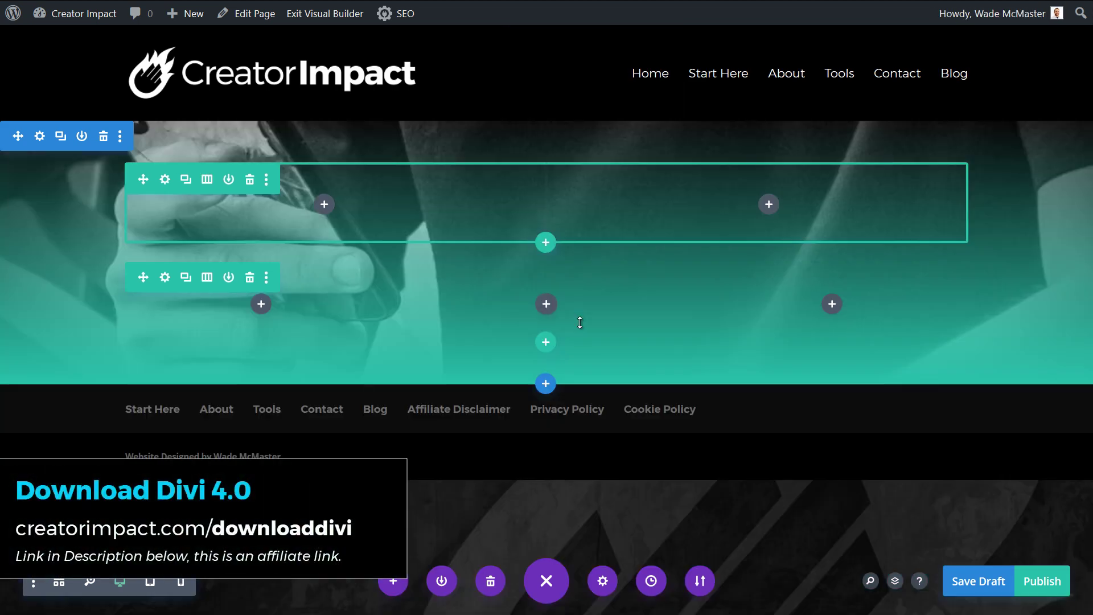
Insert an Audio module titled 'Test Audio Track' and enter the artist and album names
{"action": "left_click", "coordinate": [325, 207]}
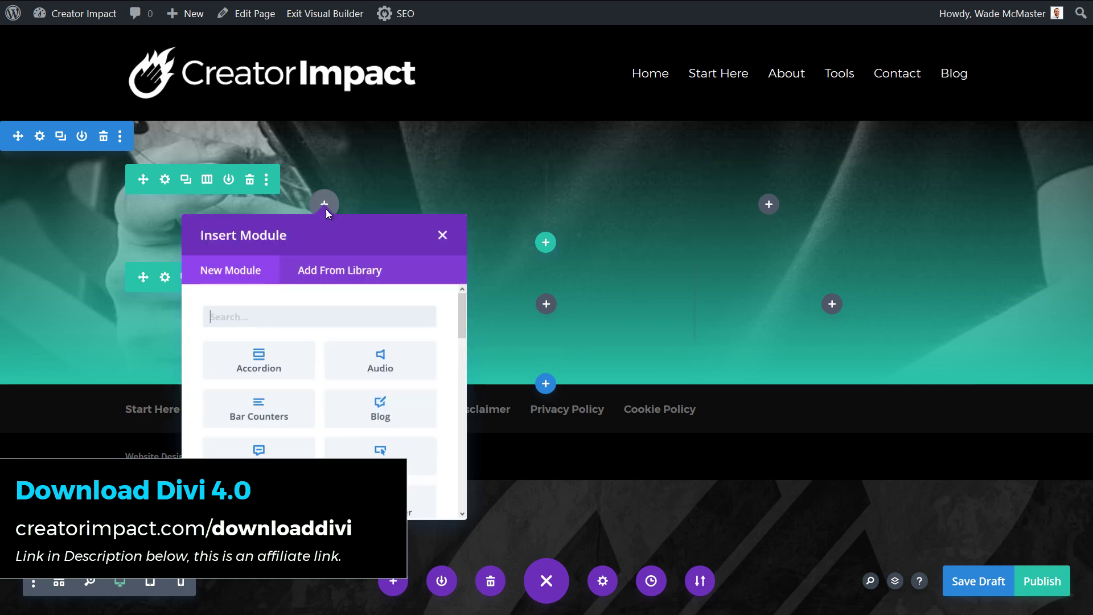
{"action": "left_click", "coordinate": [413, 384]}
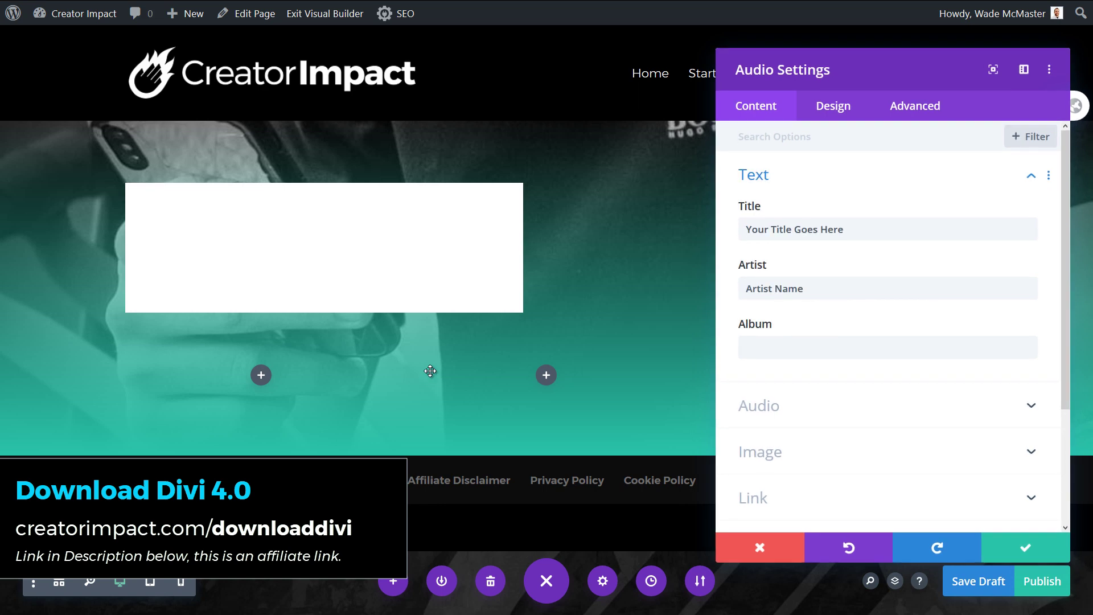
{"action": "left_click_drag", "start_coordinate": [882, 228], "coordinate": [561, 187]}
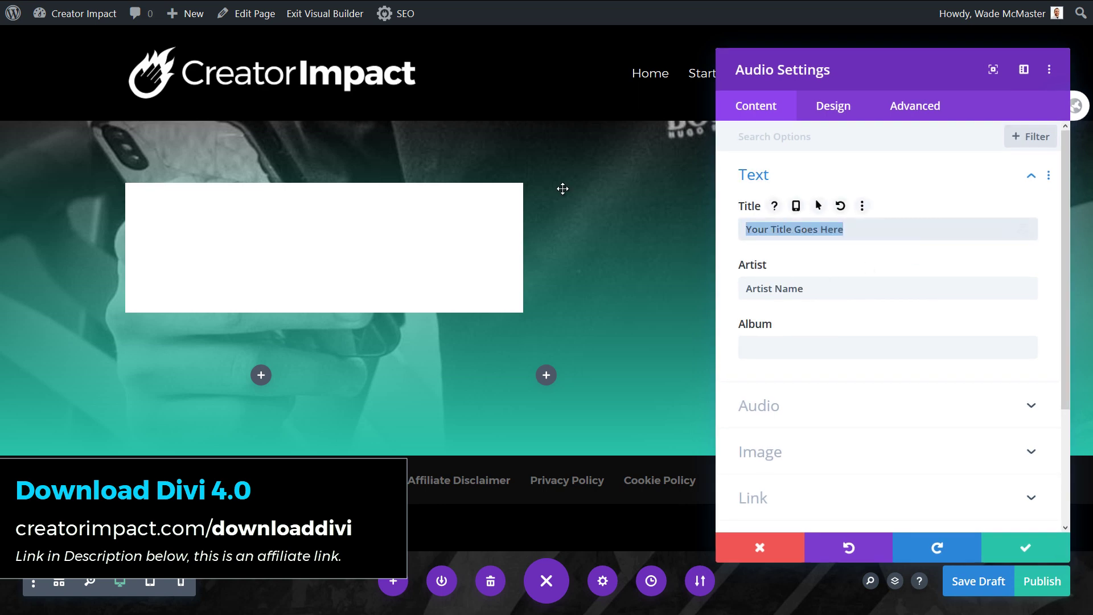
{"action": "type", "text": "Test Audio Track"}
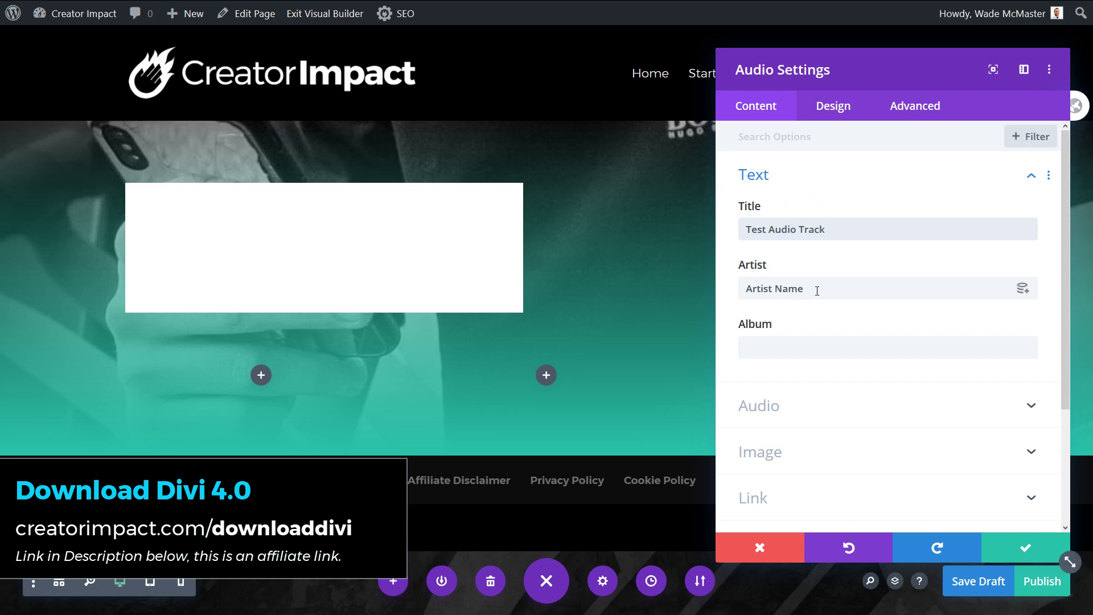
{"action": "left_click_drag", "start_coordinate": [817, 288], "coordinate": [637, 264]}
{"action": "type", "text": "John"}
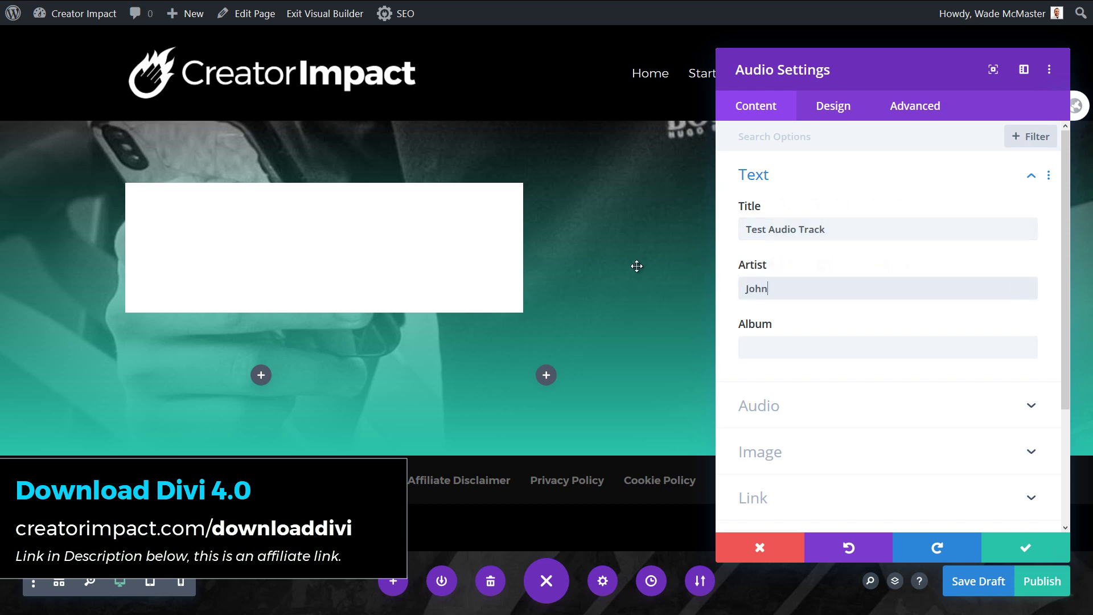
{"action": "left_click", "coordinate": [637, 266]}
{"action": "left_click", "coordinate": [744, 345]}
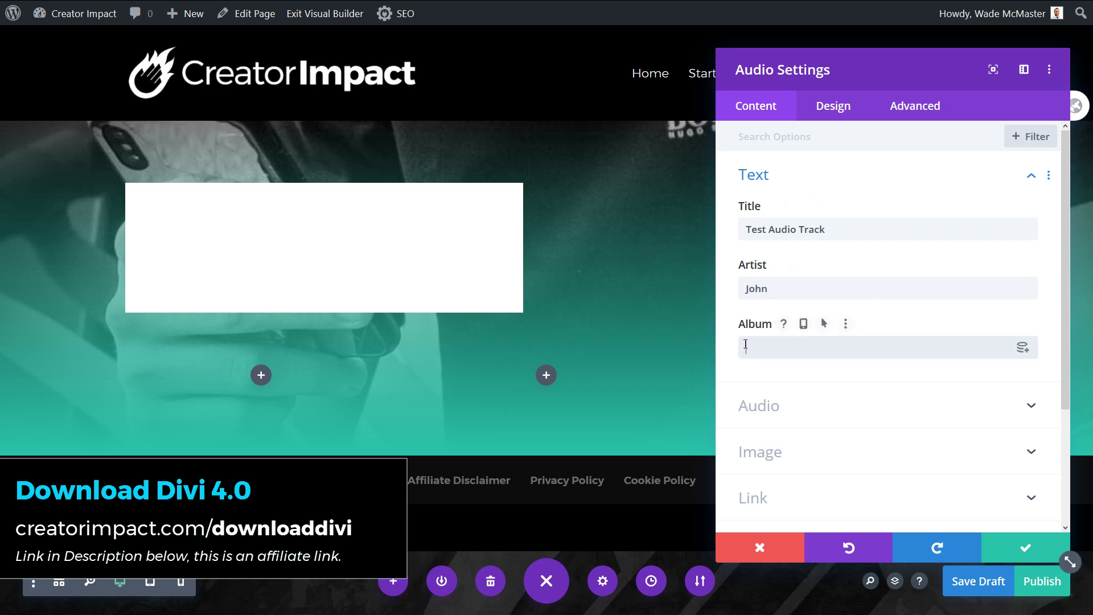
{"action": "type", "text": "Big John's Album"}
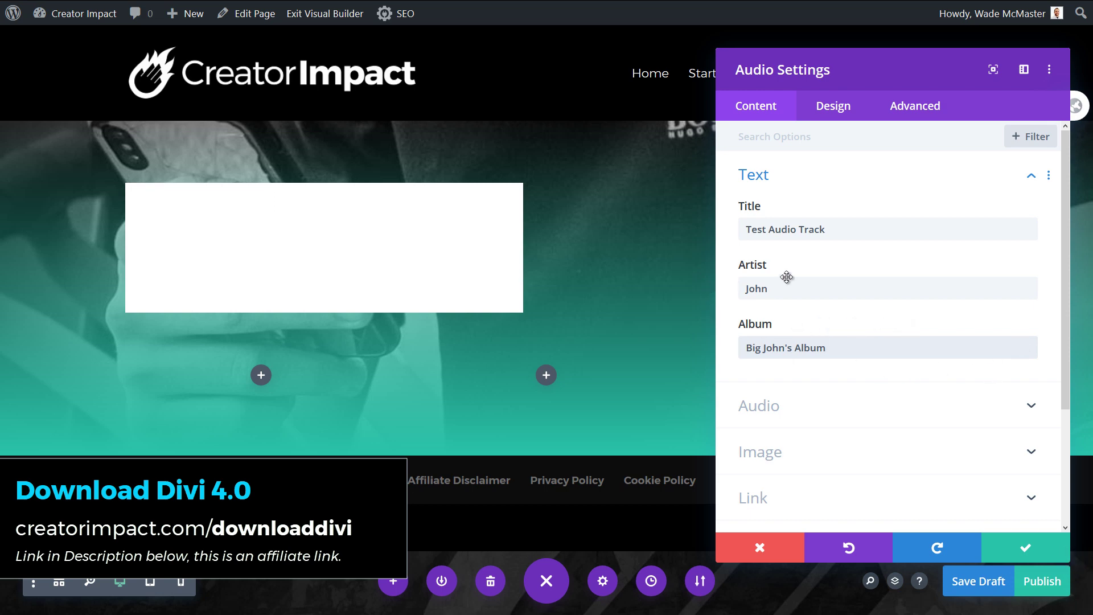
{"action": "left_click", "coordinate": [850, 406]}
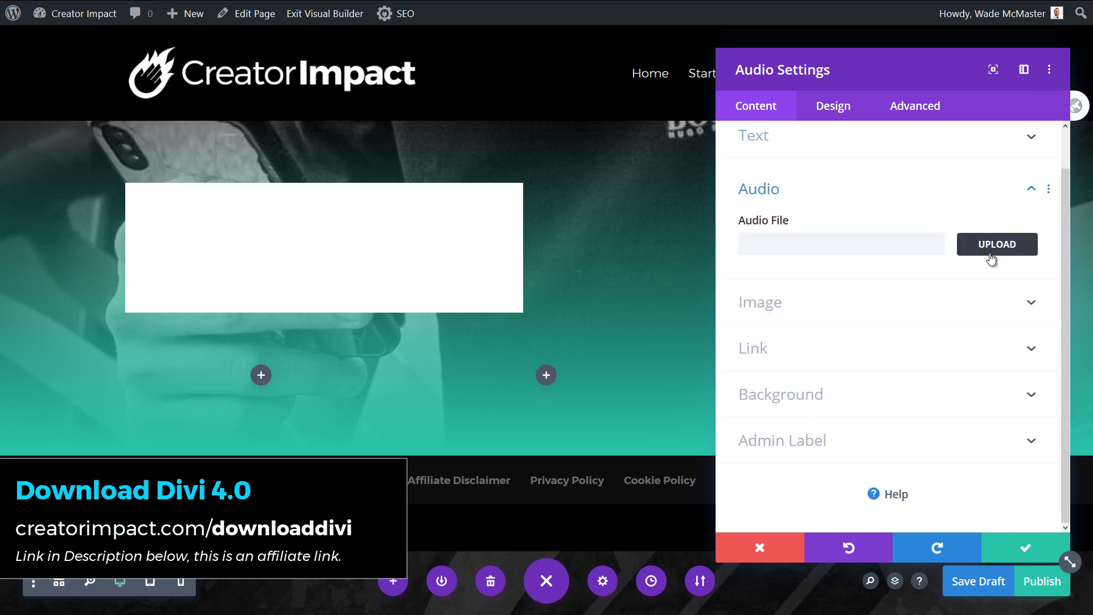
Save the page as a draft with Ctrl+S
{"action": "left_click", "coordinate": [805, 245]}
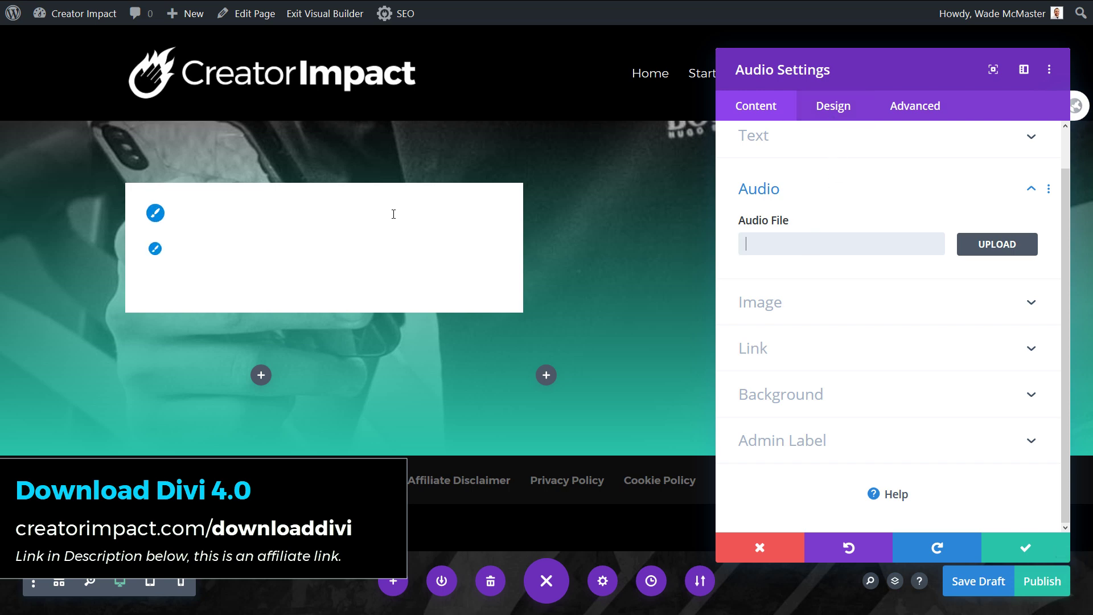
{"action": "left_click_drag", "start_coordinate": [393, 214], "coordinate": [324, 225]}
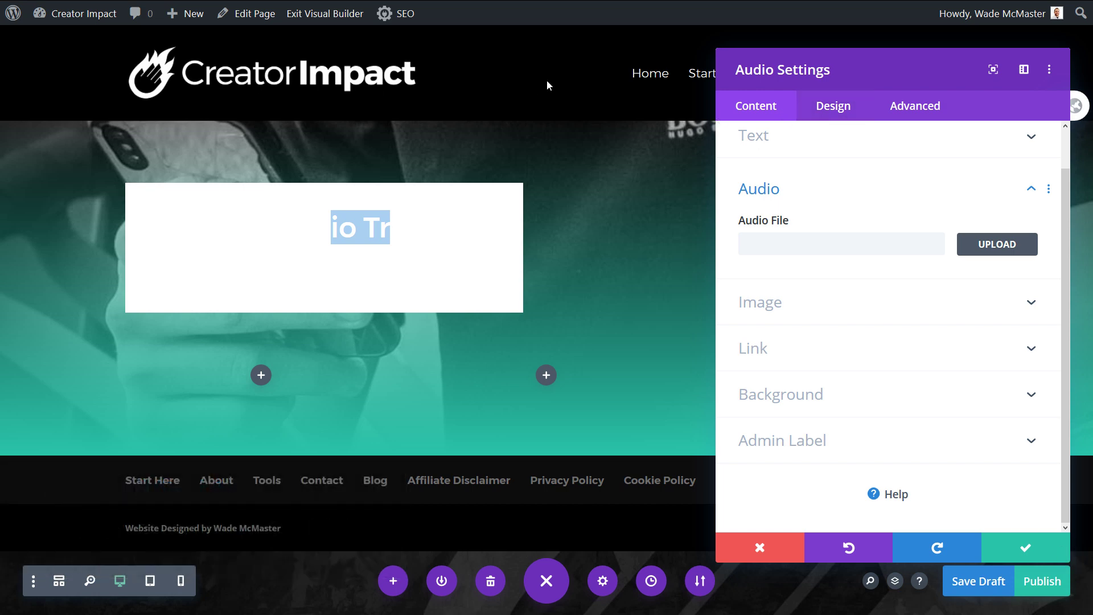
{"action": "key", "text": "ctrl+s"}
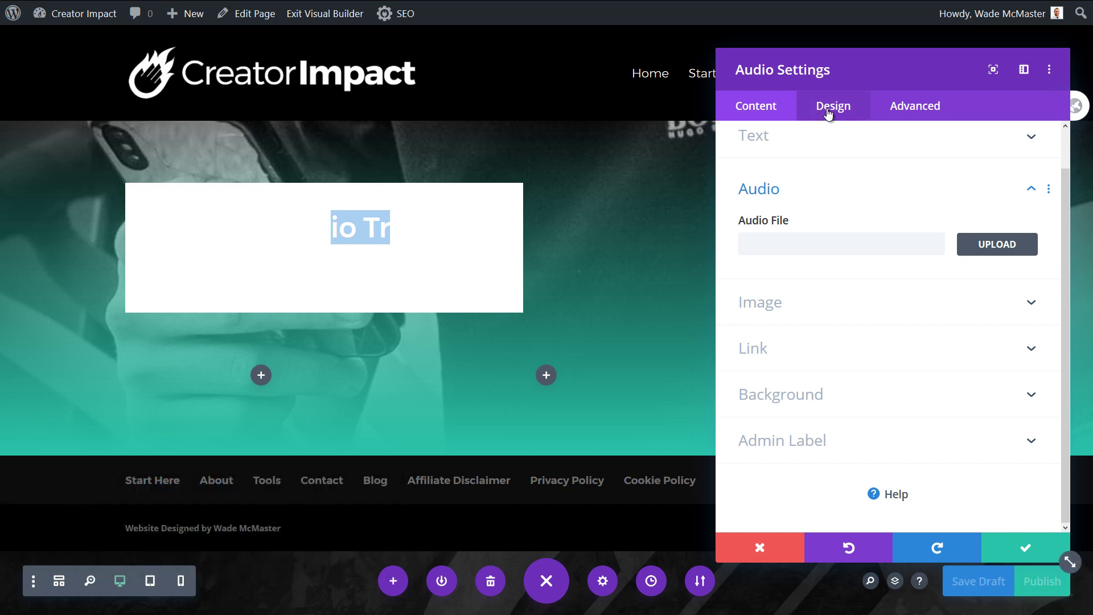
Set the audio module background to black, reverting after briefly trying blue
{"action": "left_click", "coordinate": [777, 396]}
{"action": "left_click", "coordinate": [787, 399]}
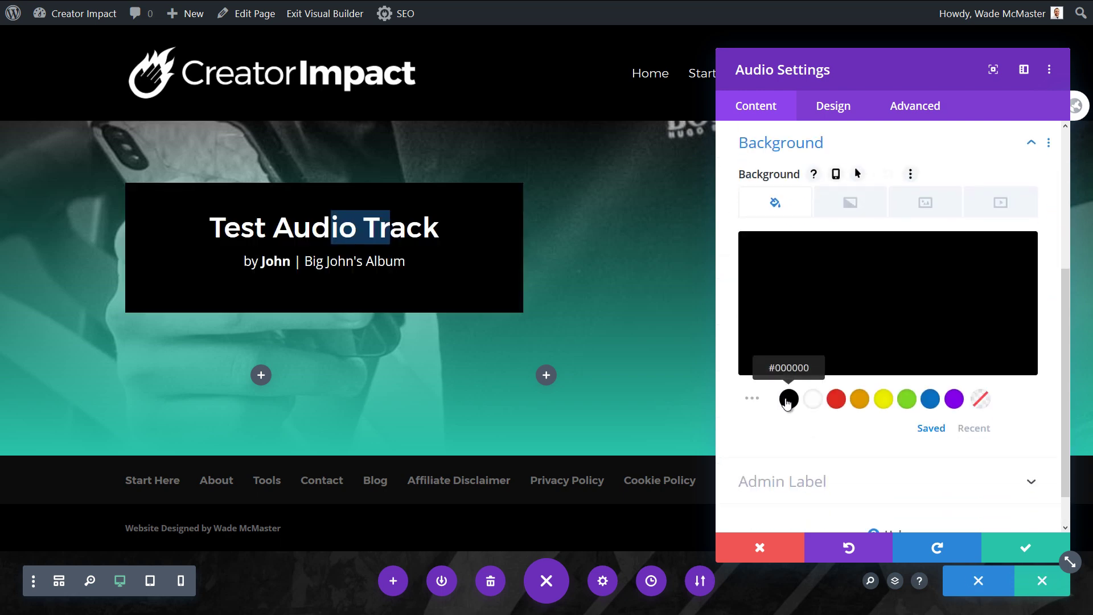
{"action": "left_click", "coordinate": [929, 398]}
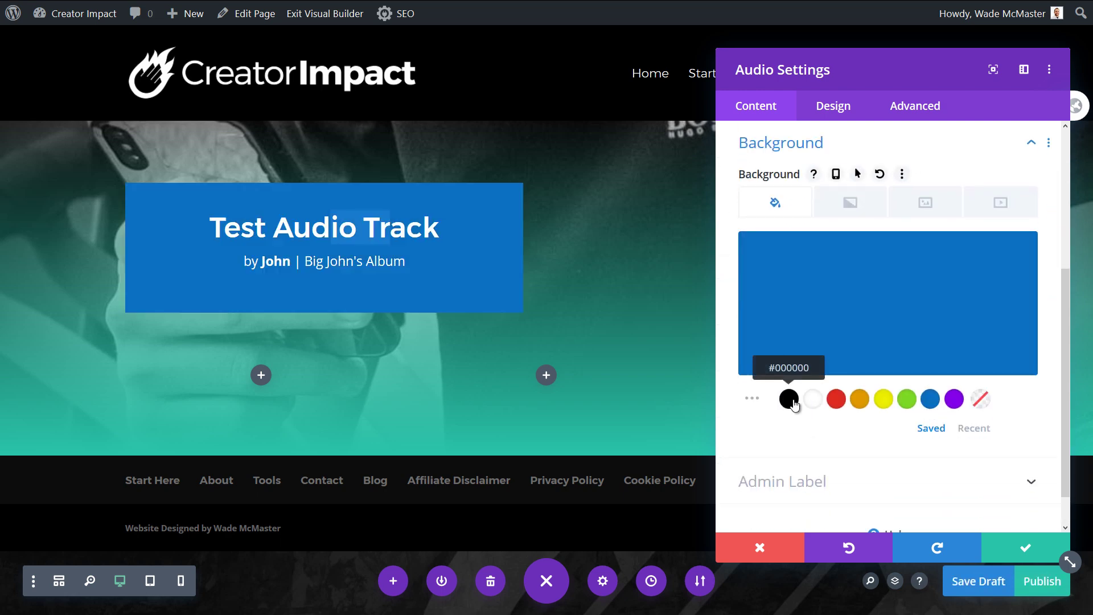
{"action": "left_click", "coordinate": [788, 398]}
{"action": "scroll", "coordinate": [803, 300], "scroll_direction": "up", "scroll_amount": 4}
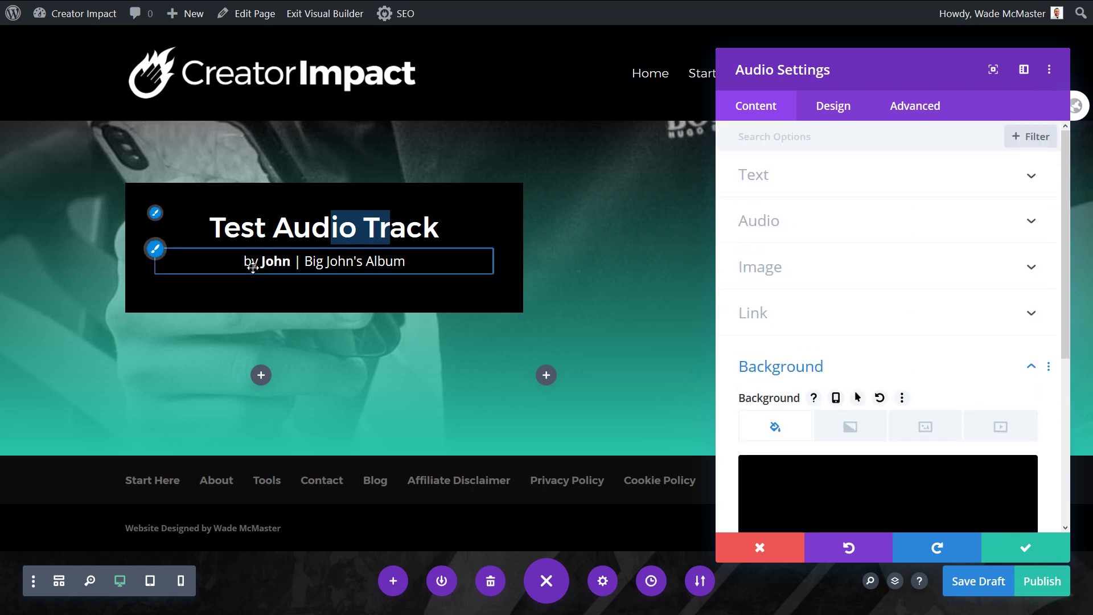
{"action": "left_click", "coordinate": [793, 279]}
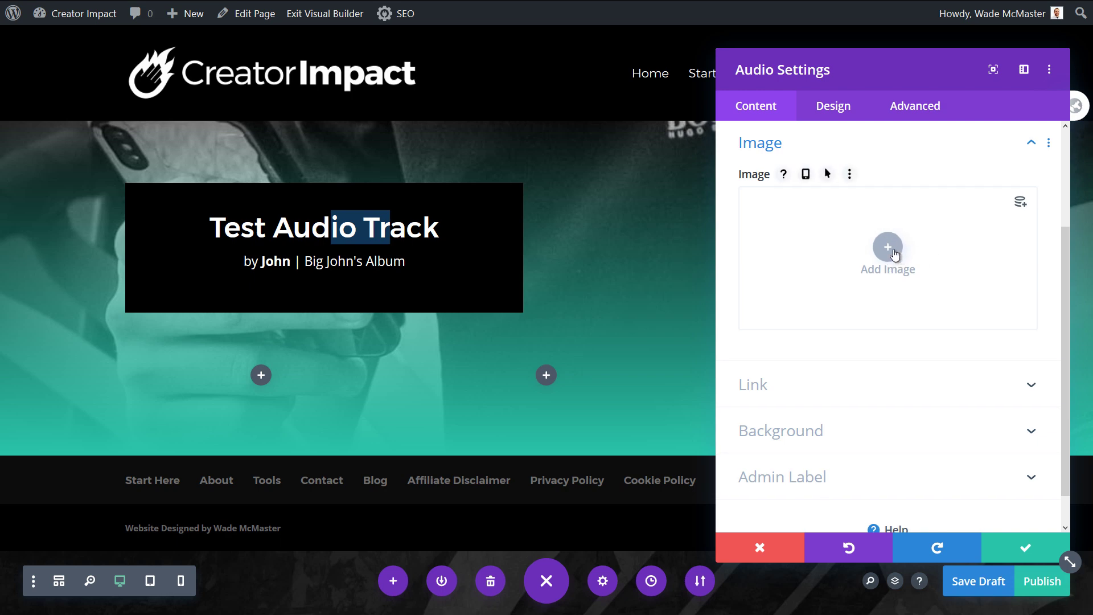
Choose timing.jpg, the stopwatch photo, from the Media Library as the cover image
{"action": "left_click", "coordinate": [888, 249]}
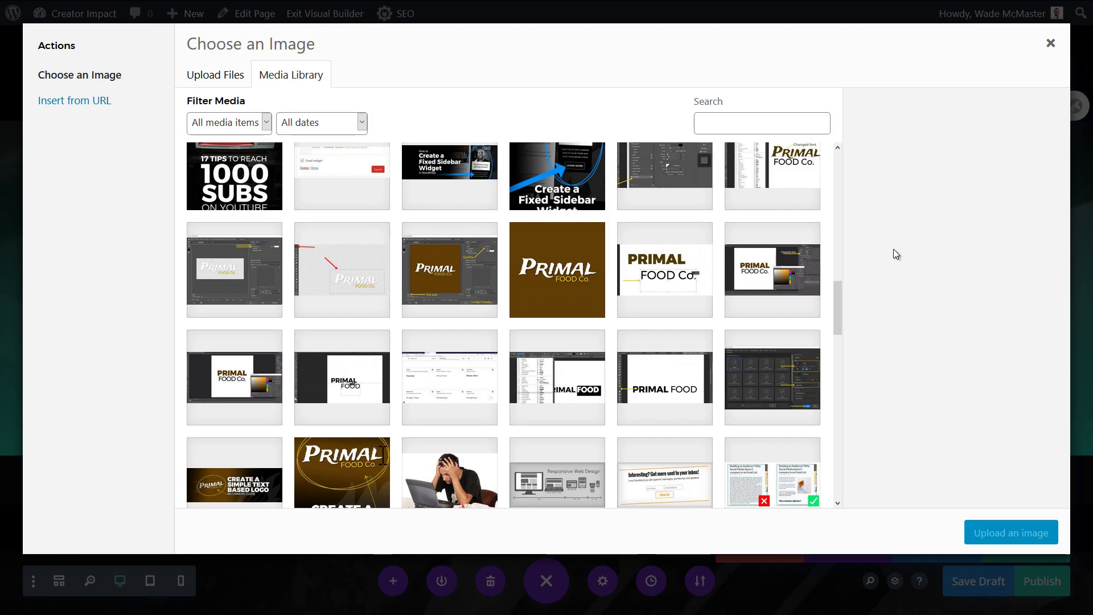
{"action": "scroll", "coordinate": [661, 360], "scroll_direction": "down", "scroll_amount": 5}
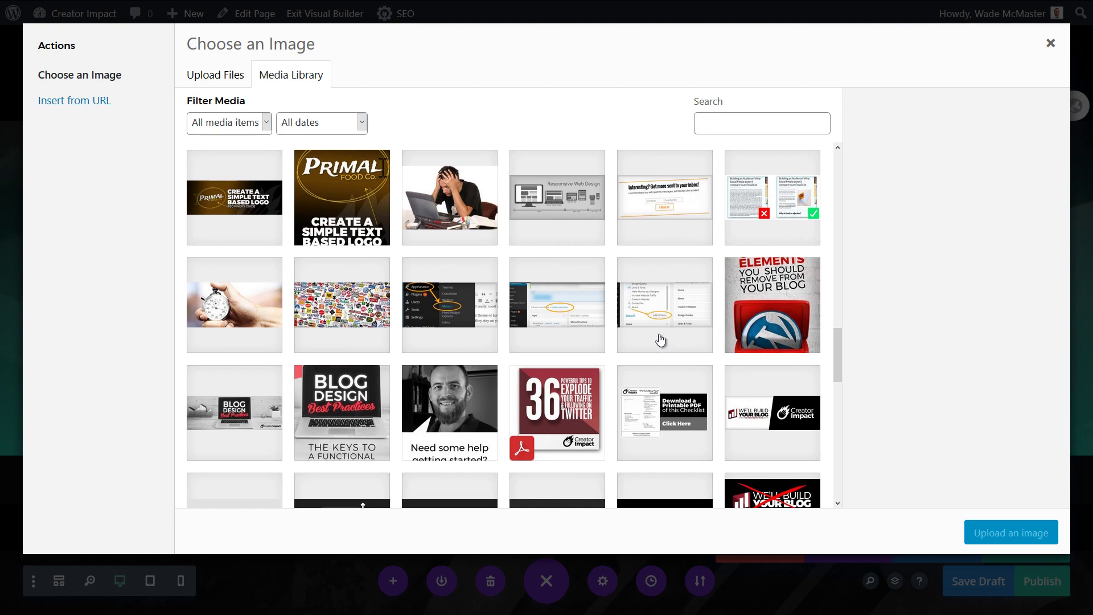
{"action": "scroll", "coordinate": [657, 339], "scroll_direction": "down", "scroll_amount": 5}
{"action": "scroll", "coordinate": [656, 339], "scroll_direction": "up", "scroll_amount": 3}
{"action": "left_click", "coordinate": [230, 163]}
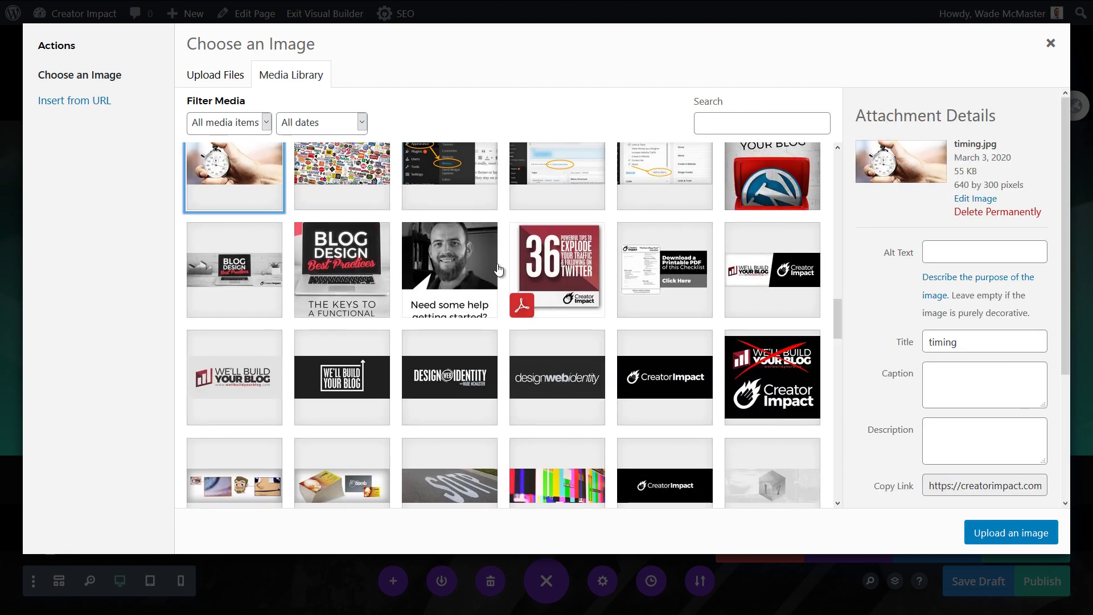
{"action": "left_click", "coordinate": [1057, 530]}
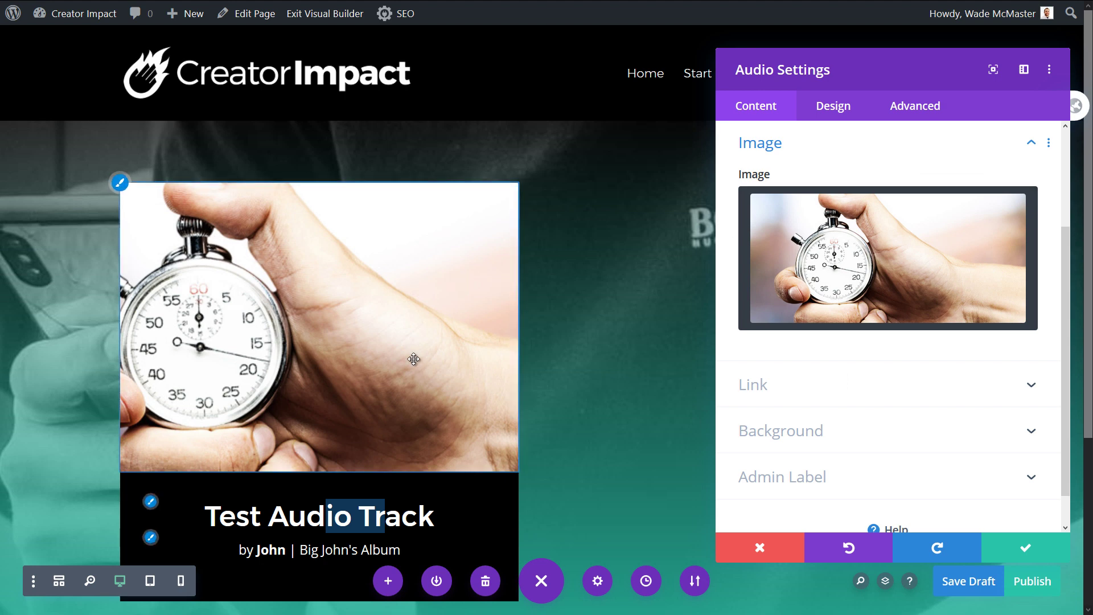
{"action": "scroll", "coordinate": [646, 349], "scroll_direction": "down", "scroll_amount": 2}
{"action": "scroll", "coordinate": [939, 344], "scroll_direction": "down", "scroll_amount": 1}
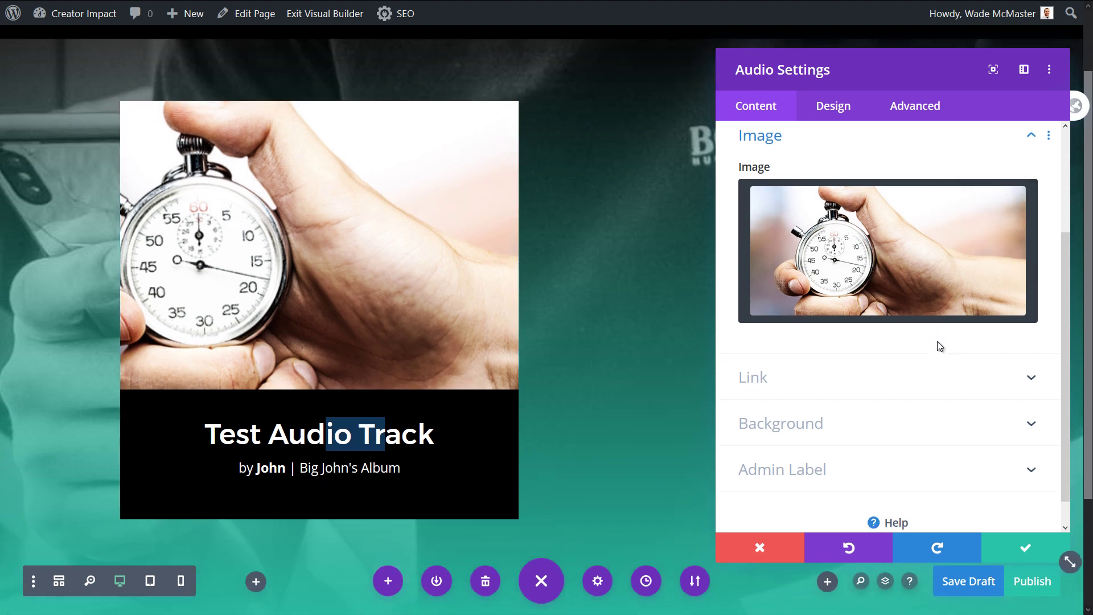
Try the Nike image as the module's background image, then remove it
{"action": "left_click", "coordinate": [878, 393]}
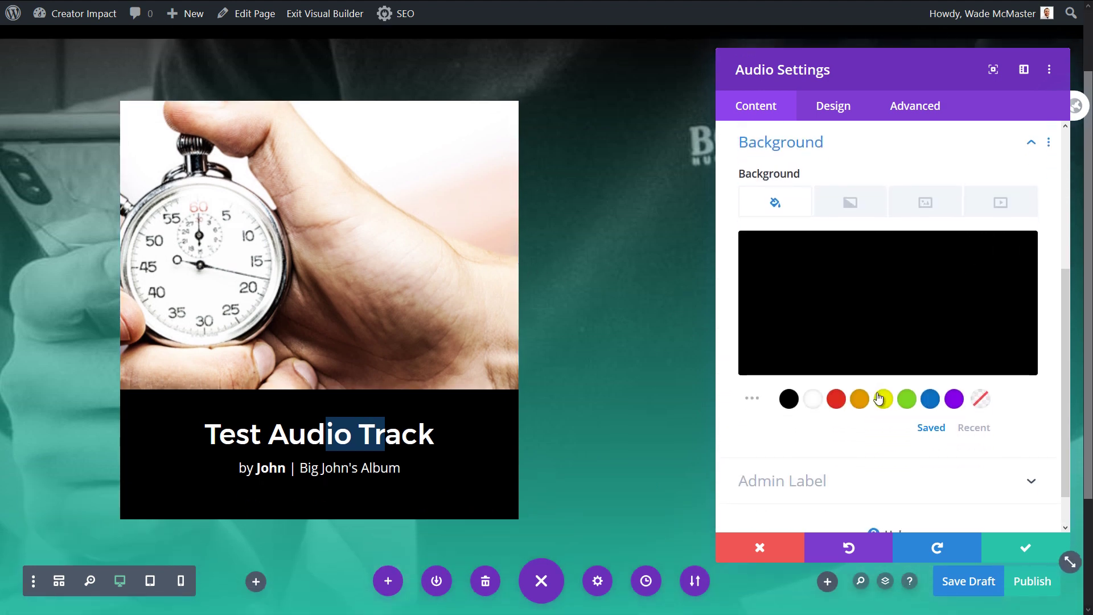
{"action": "left_click", "coordinate": [938, 206]}
{"action": "left_click", "coordinate": [892, 300]}
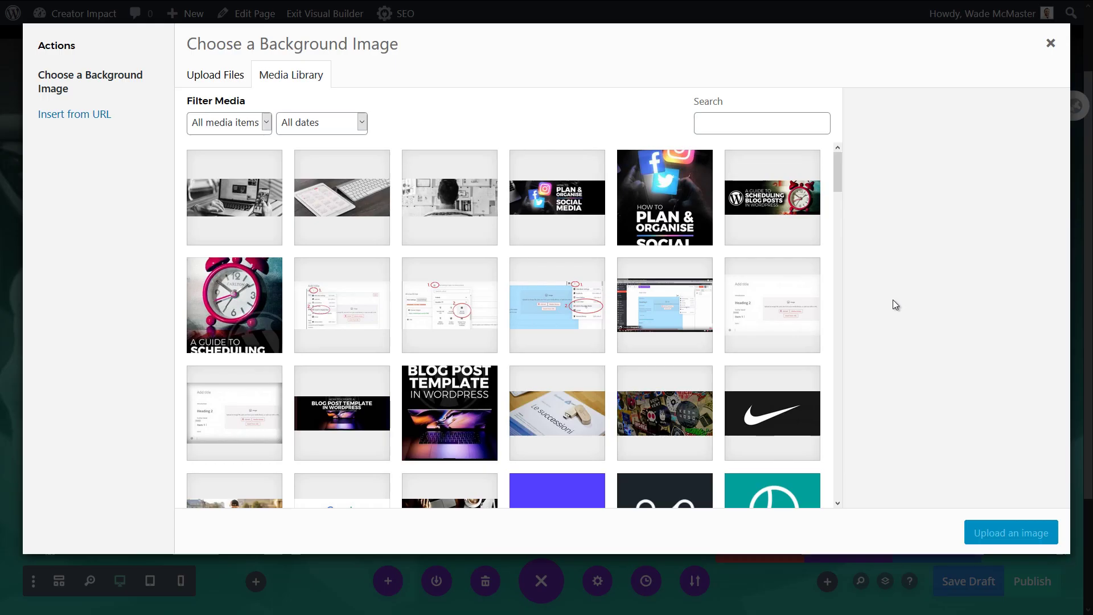
{"action": "left_click", "coordinate": [795, 424]}
{"action": "left_click", "coordinate": [1011, 531]}
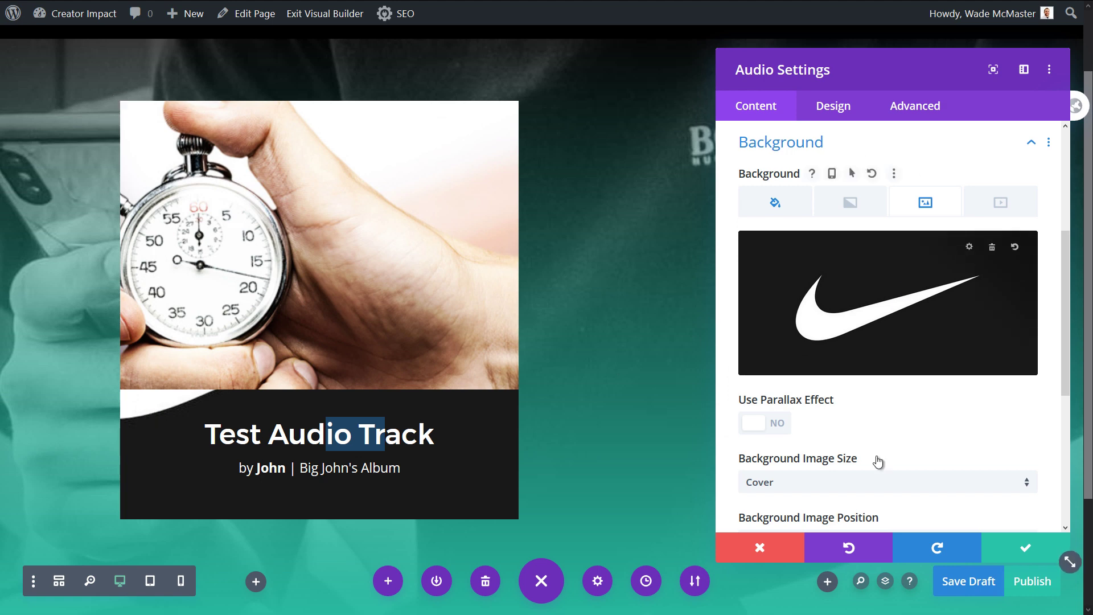
{"action": "scroll", "coordinate": [794, 427], "scroll_direction": "down", "scroll_amount": 2}
{"action": "scroll", "coordinate": [794, 429], "scroll_direction": "up", "scroll_amount": 2}
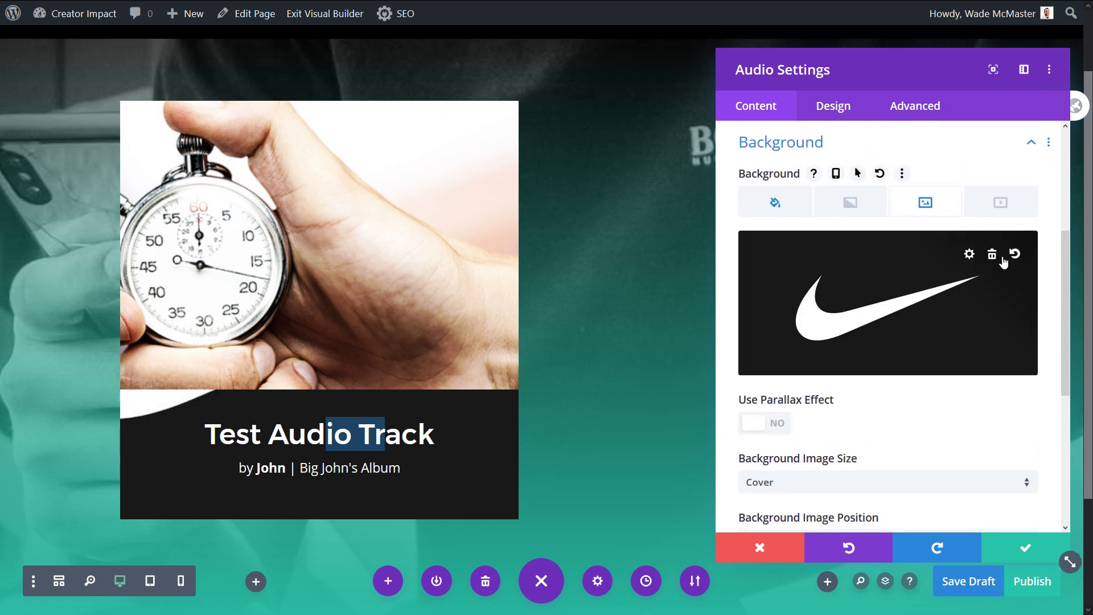
{"action": "left_click", "coordinate": [991, 251]}
Collapse the Background options and expand Audio to show the empty Audio File field
{"action": "scroll", "coordinate": [837, 319], "scroll_direction": "down", "scroll_amount": 5}
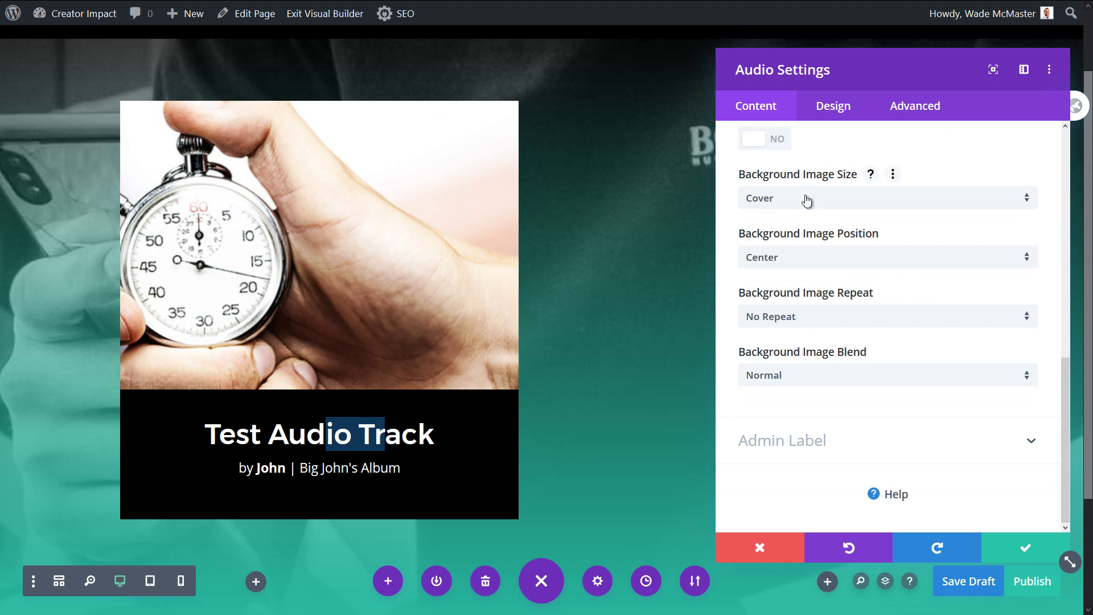
{"action": "scroll", "coordinate": [815, 273], "scroll_direction": "up", "scroll_amount": 2}
{"action": "scroll", "coordinate": [814, 287], "scroll_direction": "down", "scroll_amount": 2}
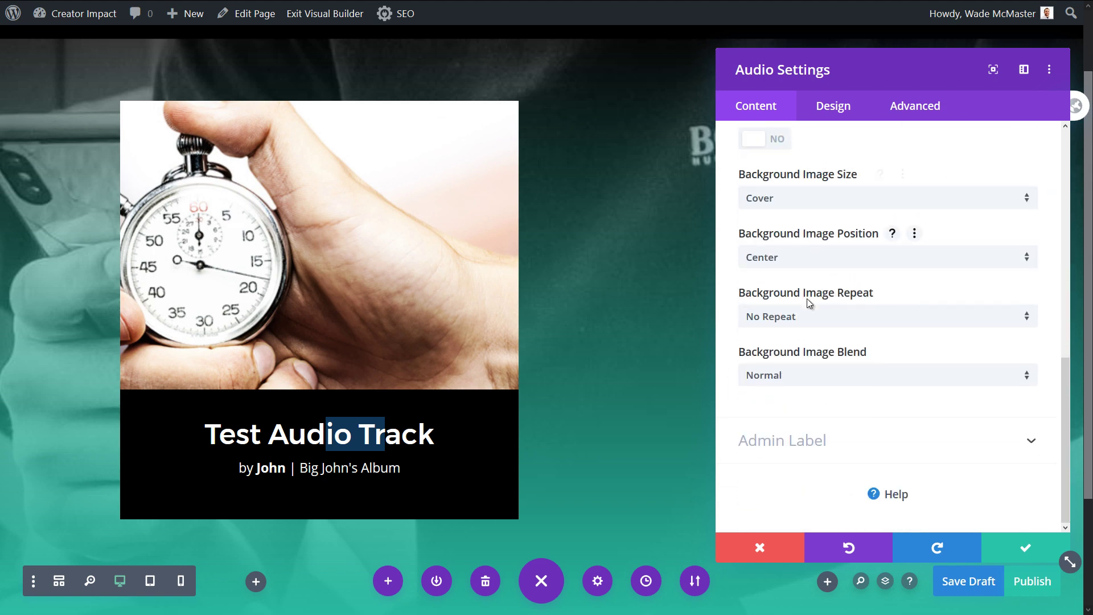
{"action": "left_click", "coordinate": [829, 449]}
{"action": "left_click", "coordinate": [818, 181]}
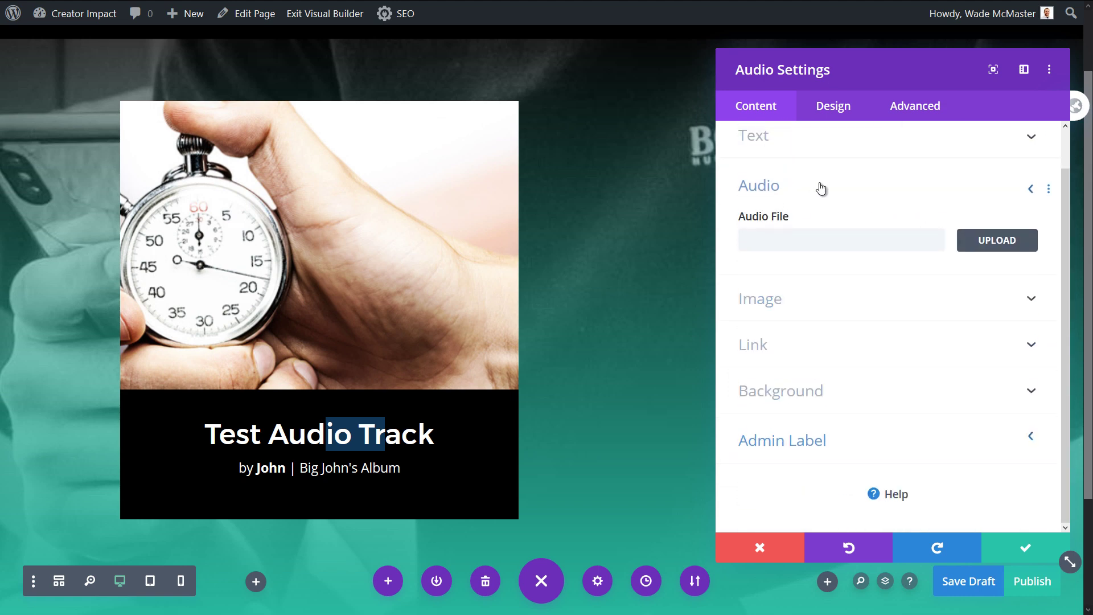
Upload In_The_Void.mp3 into the Media Library and insert it as the module's audio file
{"action": "left_click", "coordinate": [982, 250]}
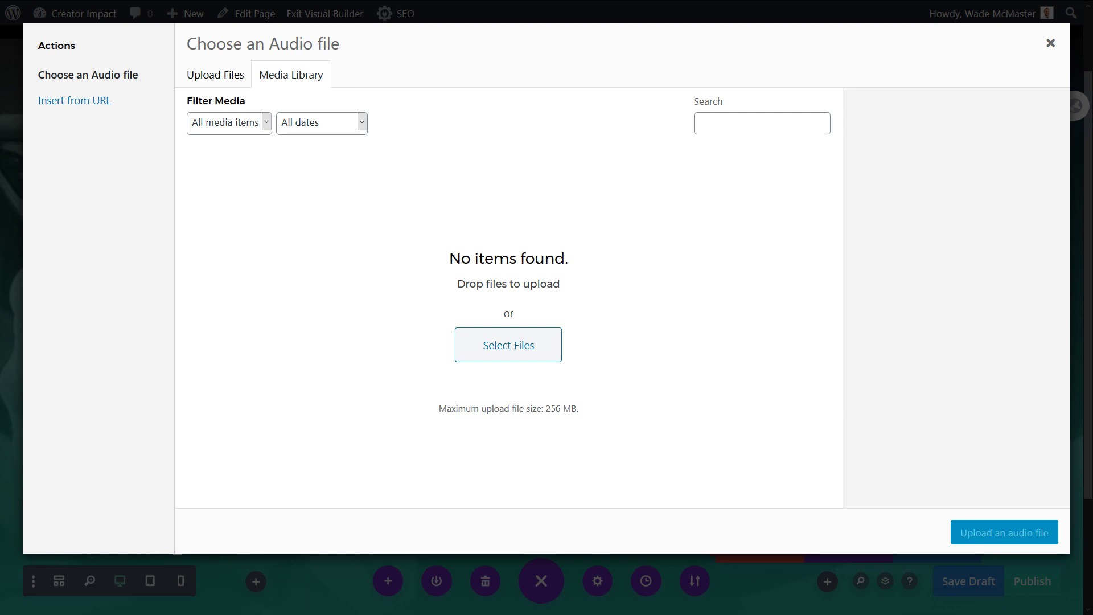
{"action": "left_click_drag", "start_coordinate": [13, 270], "coordinate": [499, 337]}
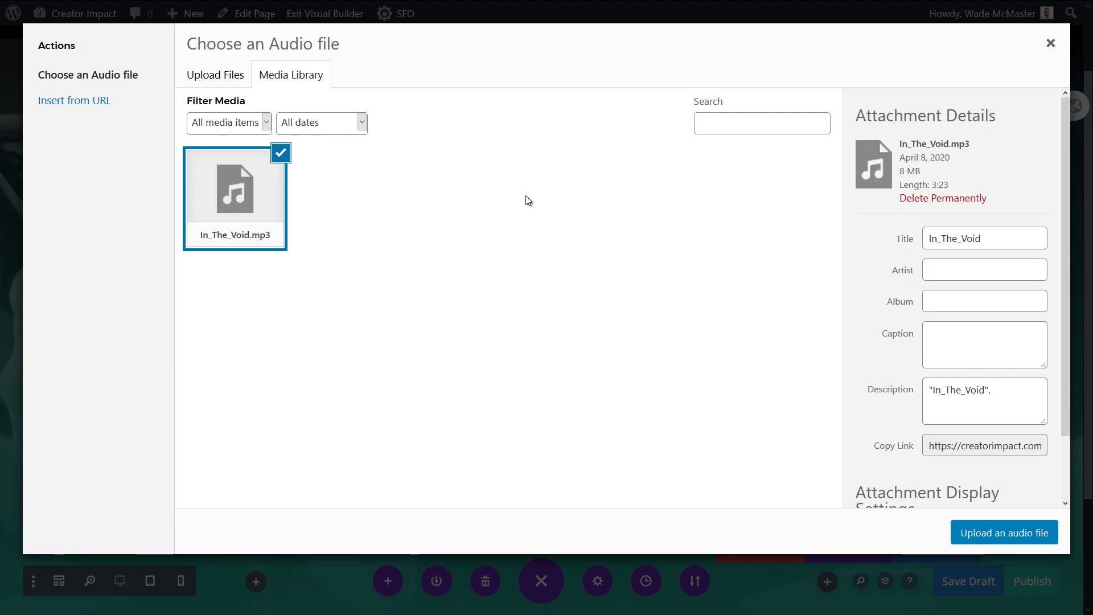
{"action": "left_click", "coordinate": [1024, 535]}
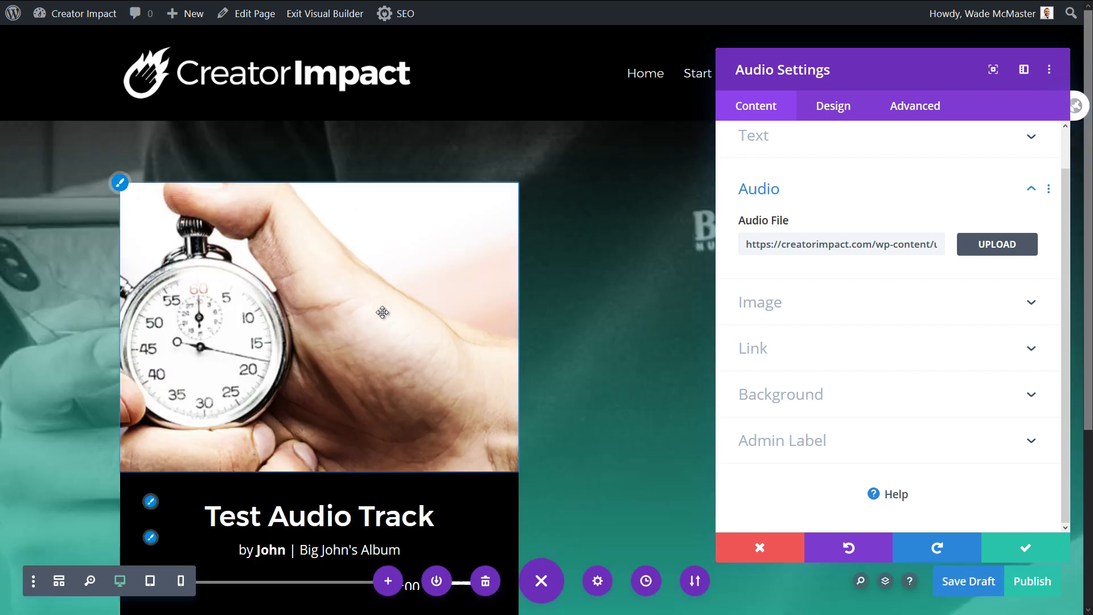
Play the 03:23 'Test Audio Track' in the page's player and seek ahead on its progress bar
{"action": "scroll", "coordinate": [380, 312], "scroll_direction": "down", "scroll_amount": 4}
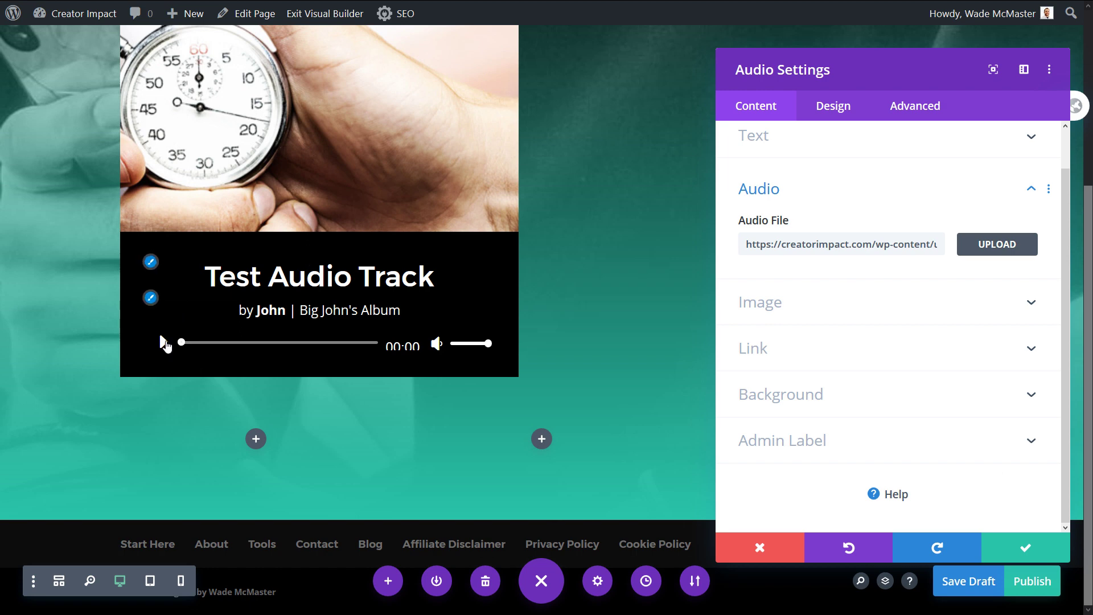
{"action": "left_click", "coordinate": [164, 341]}
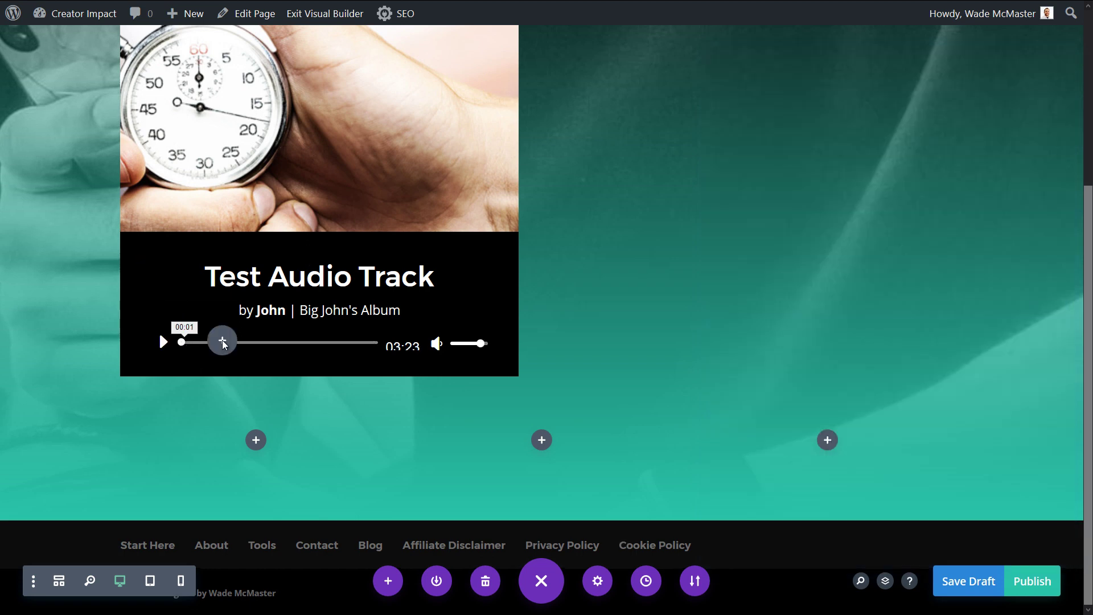
{"action": "scroll", "coordinate": [289, 435], "scroll_direction": "down", "scroll_amount": 3}
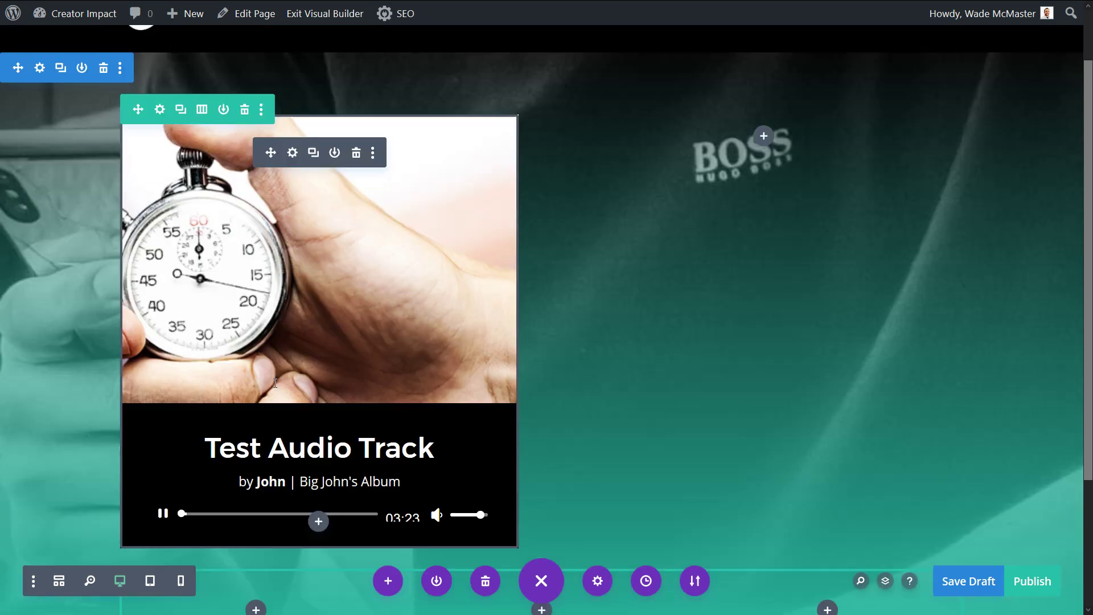
{"action": "scroll", "coordinate": [179, 335], "scroll_direction": "down", "scroll_amount": 3}
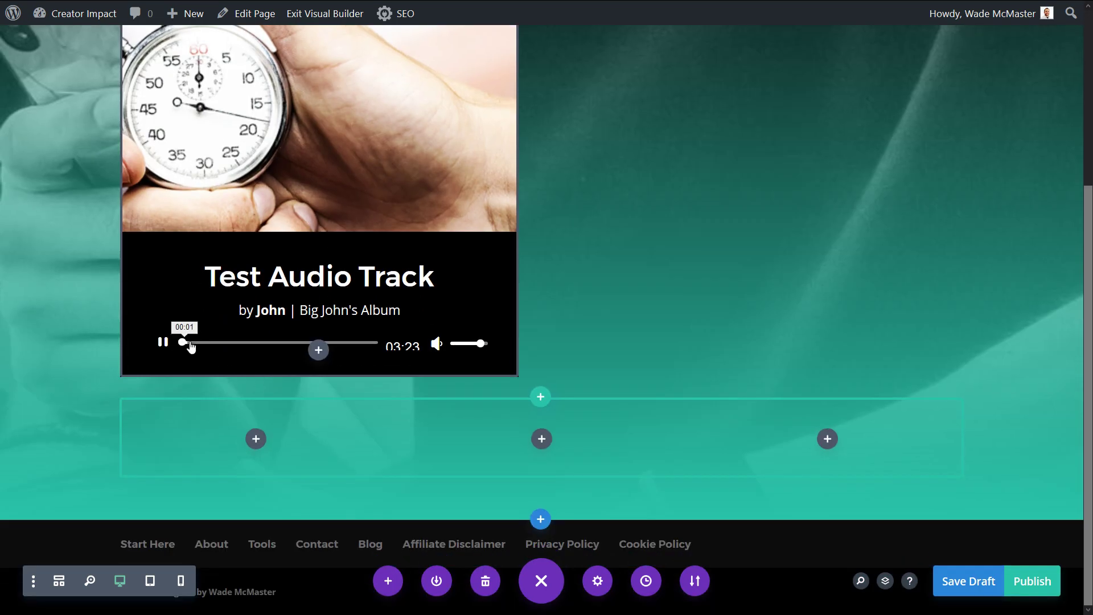
{"action": "left_click", "coordinate": [204, 343]}
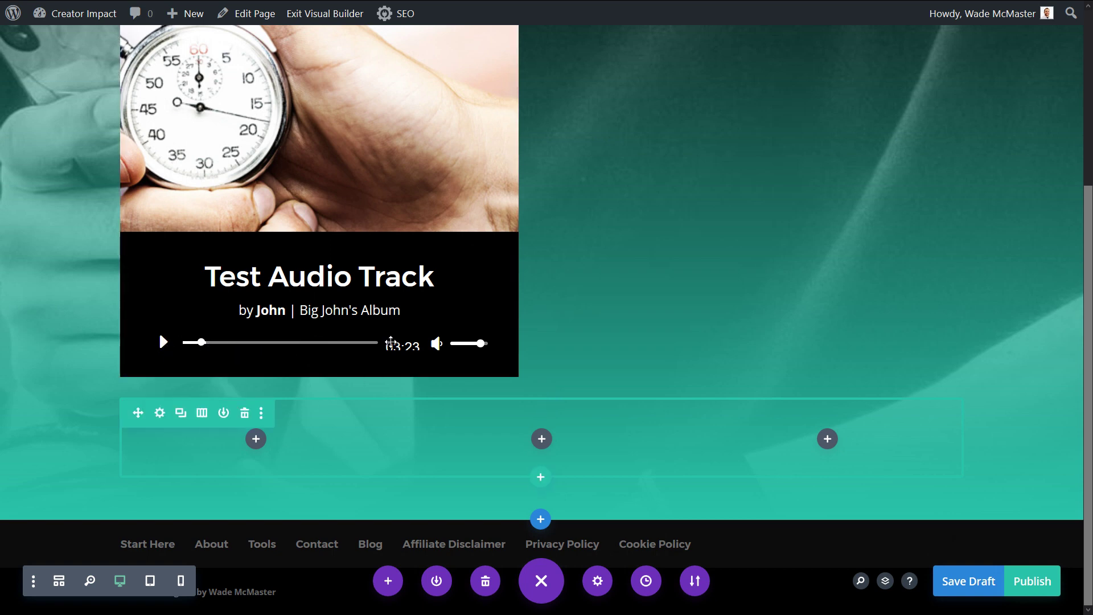
{"action": "scroll", "coordinate": [386, 353], "scroll_direction": "up", "scroll_amount": 3}
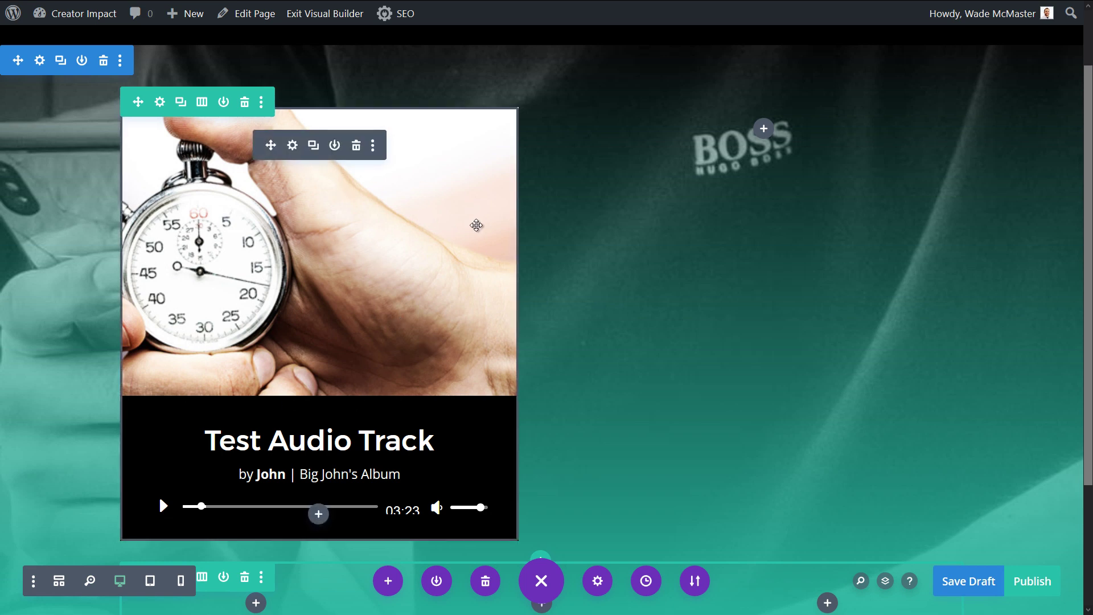
{"action": "scroll", "coordinate": [476, 225], "scroll_direction": "up", "scroll_amount": 1}
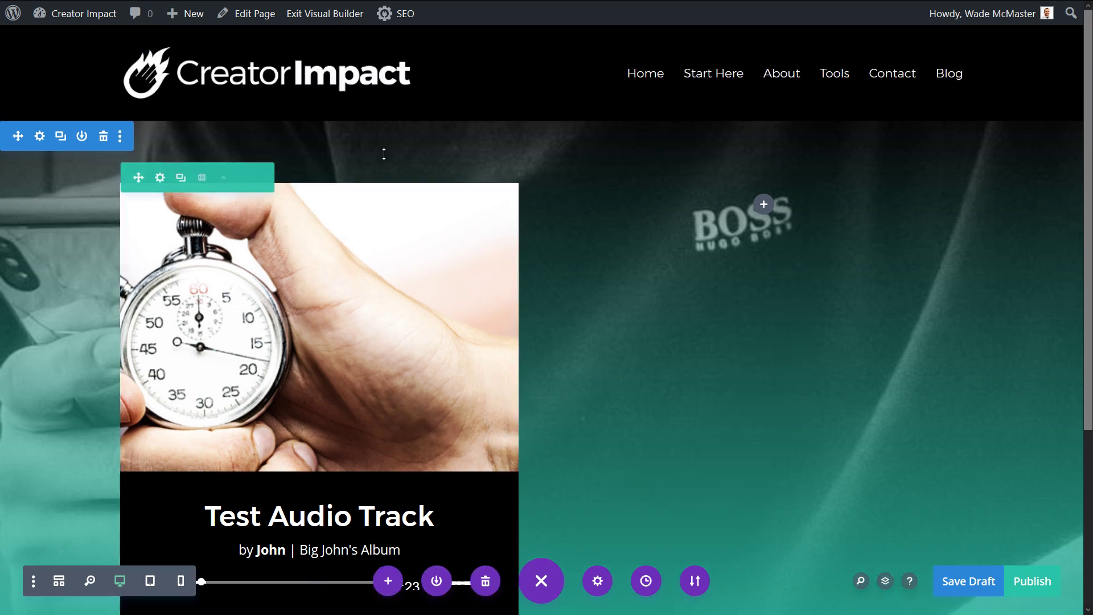
{"action": "scroll", "coordinate": [399, 228], "scroll_direction": "down", "scroll_amount": 2}
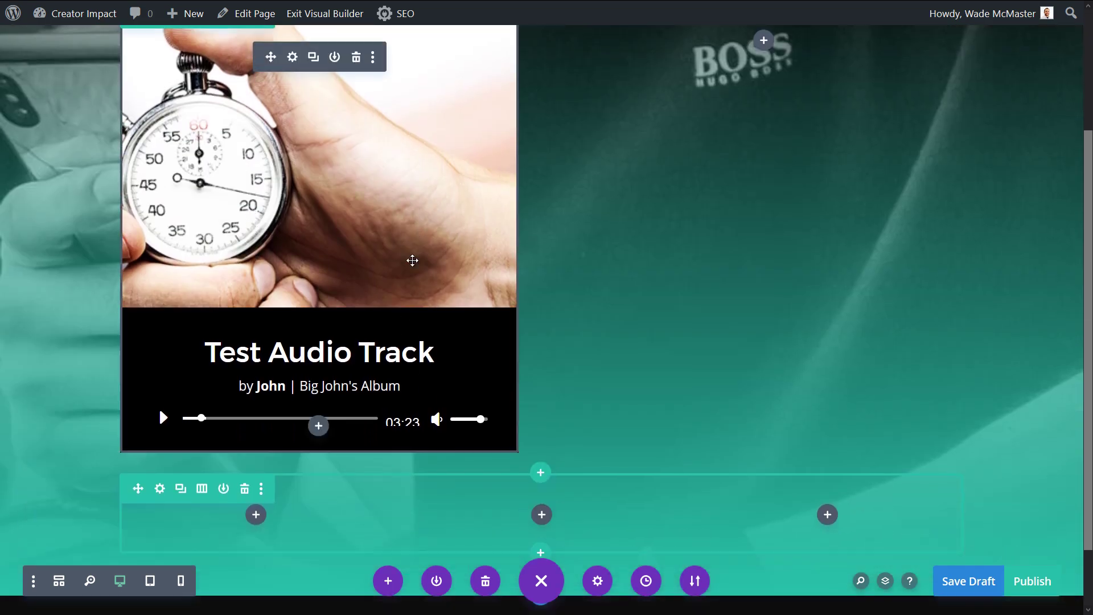
{"action": "scroll", "coordinate": [412, 260], "scroll_direction": "up", "scroll_amount": 1}
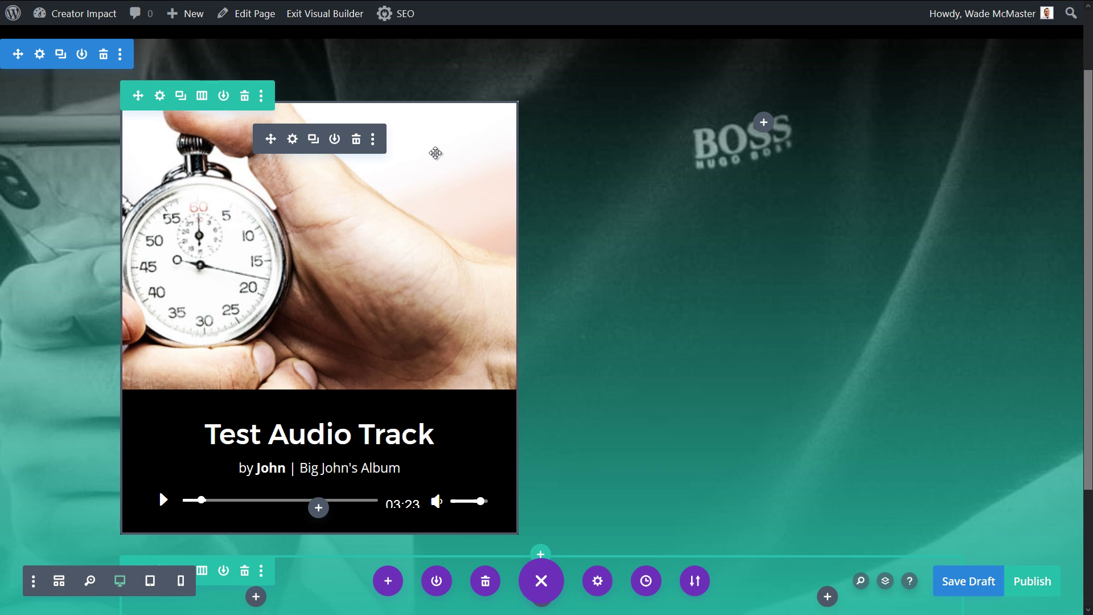
{"action": "scroll", "coordinate": [383, 298], "scroll_direction": "up", "scroll_amount": 1}
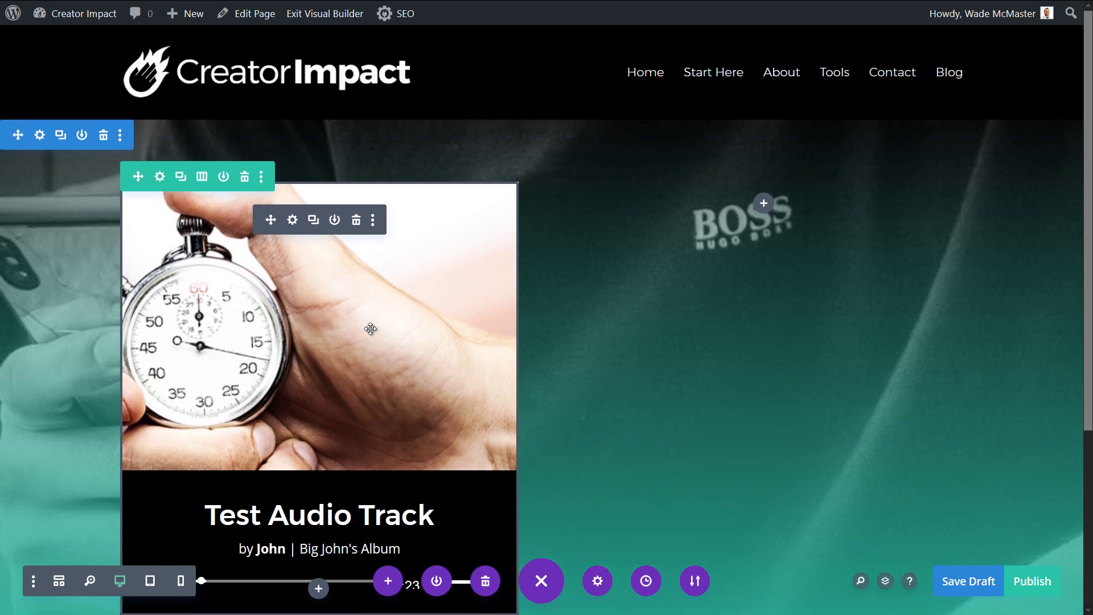
Insert a Bar Counters module into the empty right column beside the audio player
{"action": "left_click", "coordinate": [764, 205]}
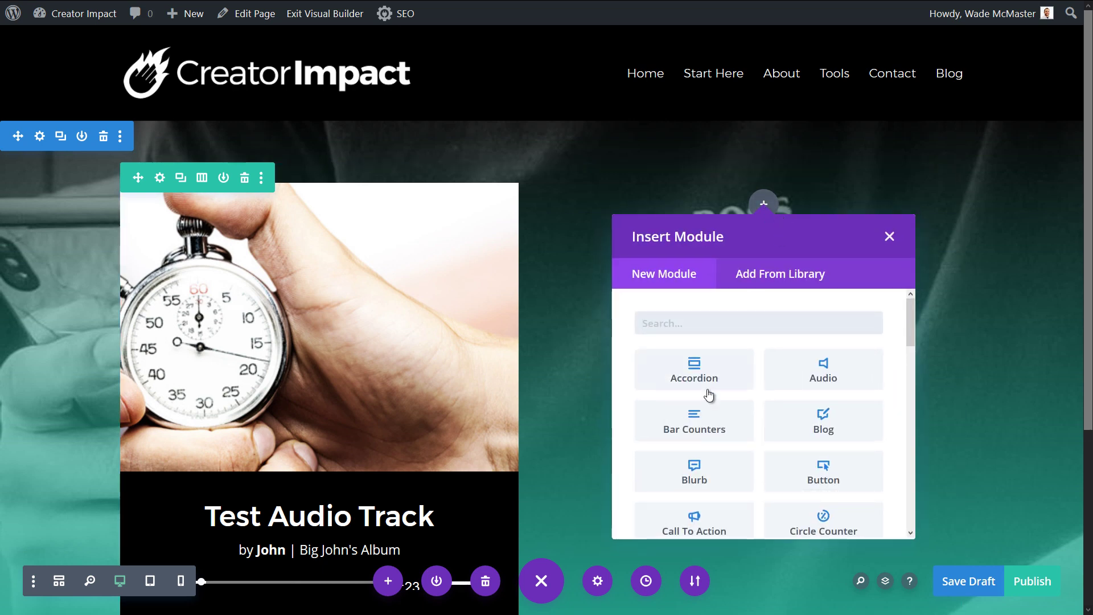
{"action": "left_click", "coordinate": [694, 421]}
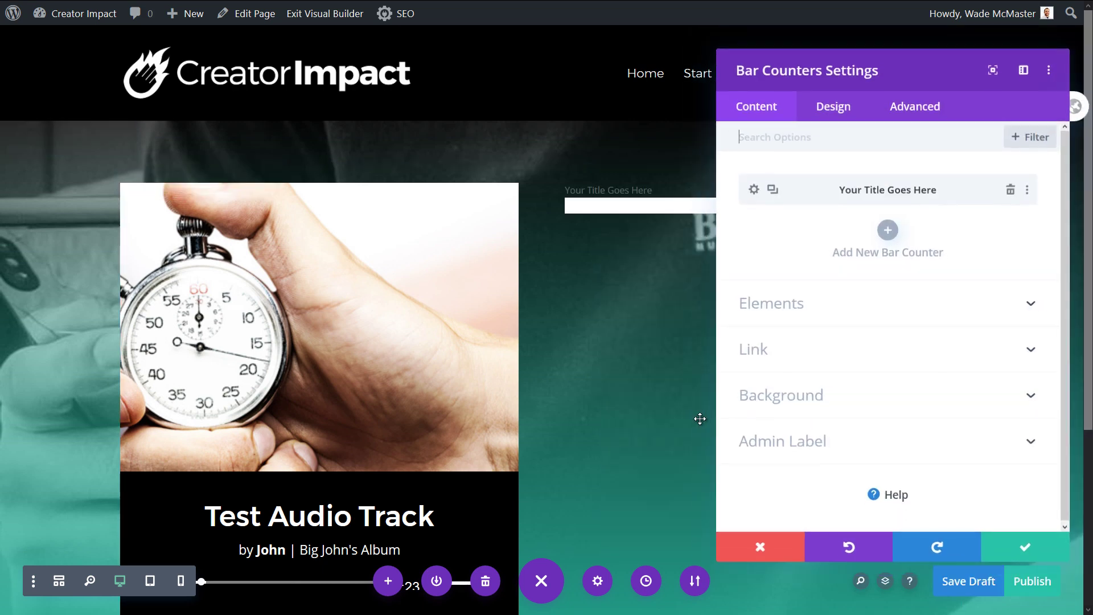
{"action": "left_click_drag", "start_coordinate": [678, 103], "coordinate": [309, 106]}
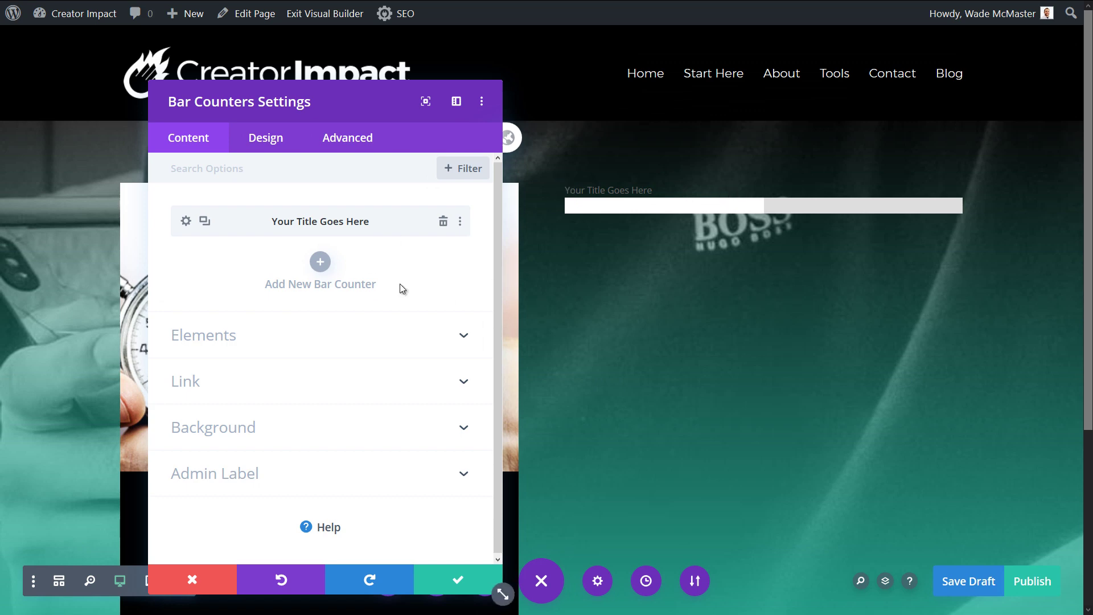
Set the first bar's title to Facebook and its percent to 77
{"action": "left_click", "coordinate": [186, 222]}
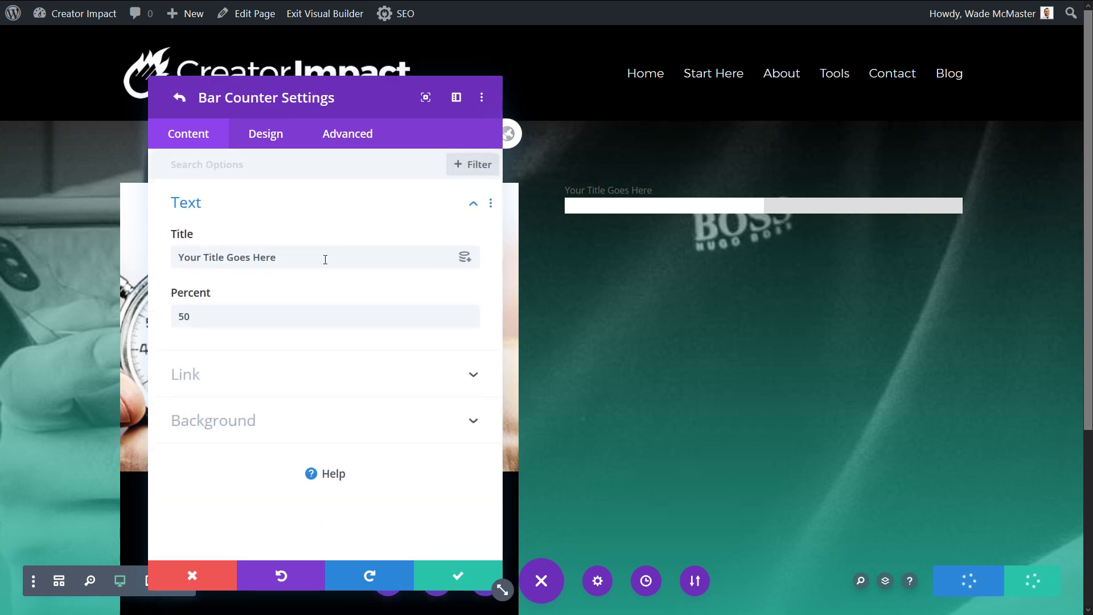
{"action": "left_click_drag", "start_coordinate": [324, 257], "coordinate": [157, 261]}
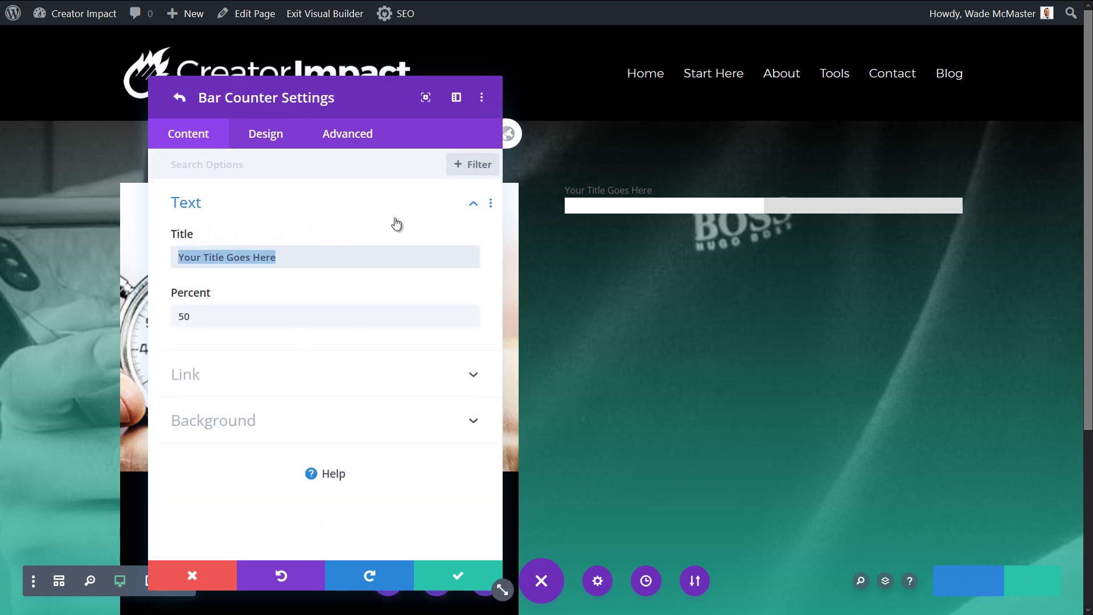
{"action": "type", "text": "Facebook"}
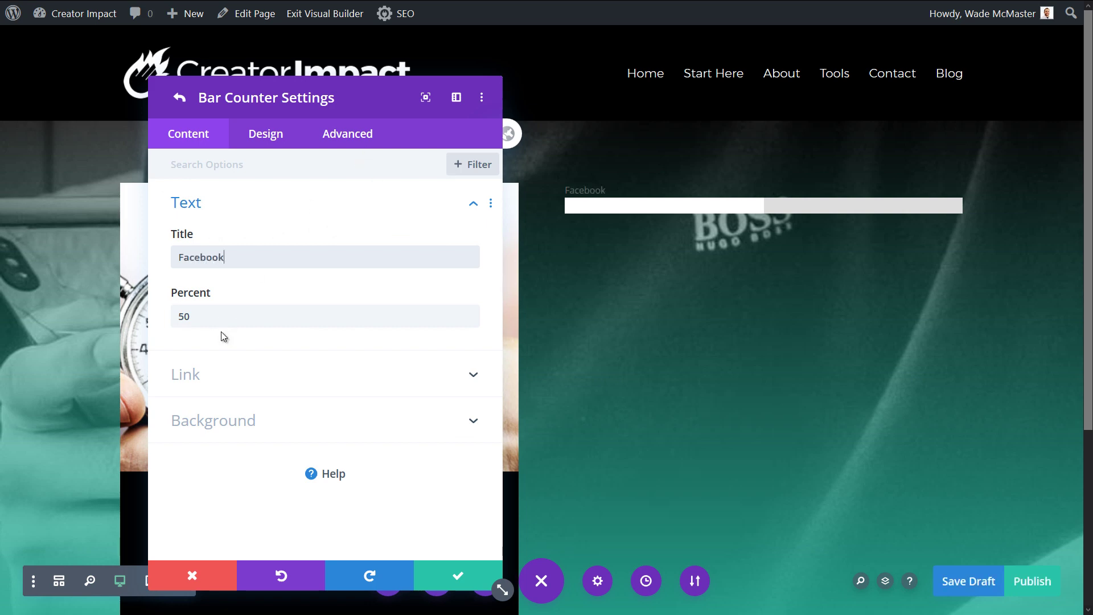
{"action": "key", "text": "Tab"}
{"action": "type", "text": "77"}
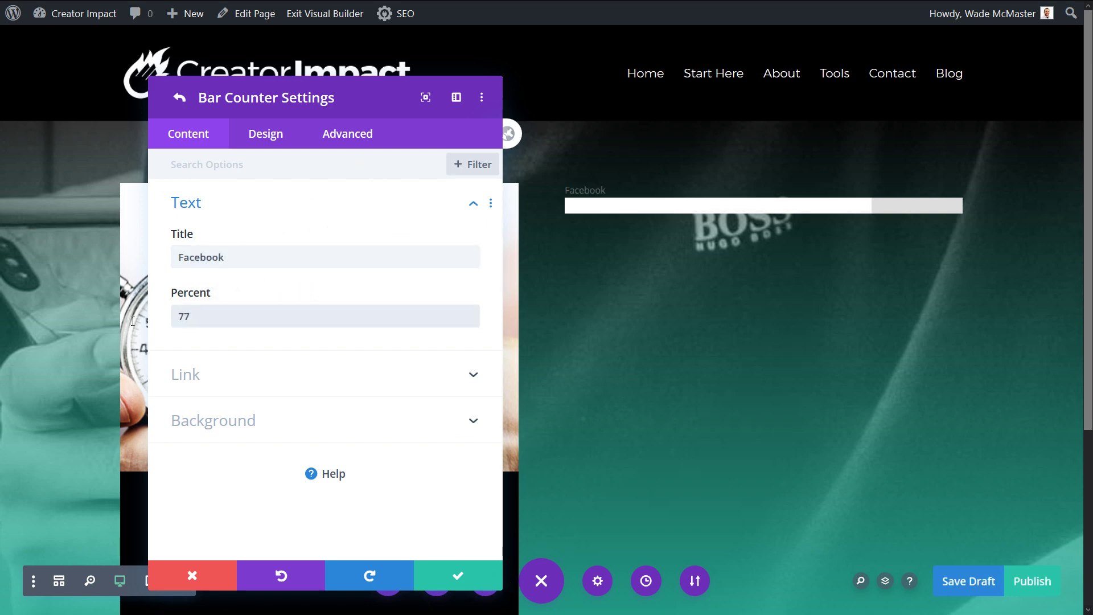
{"action": "left_click", "coordinate": [457, 575]}
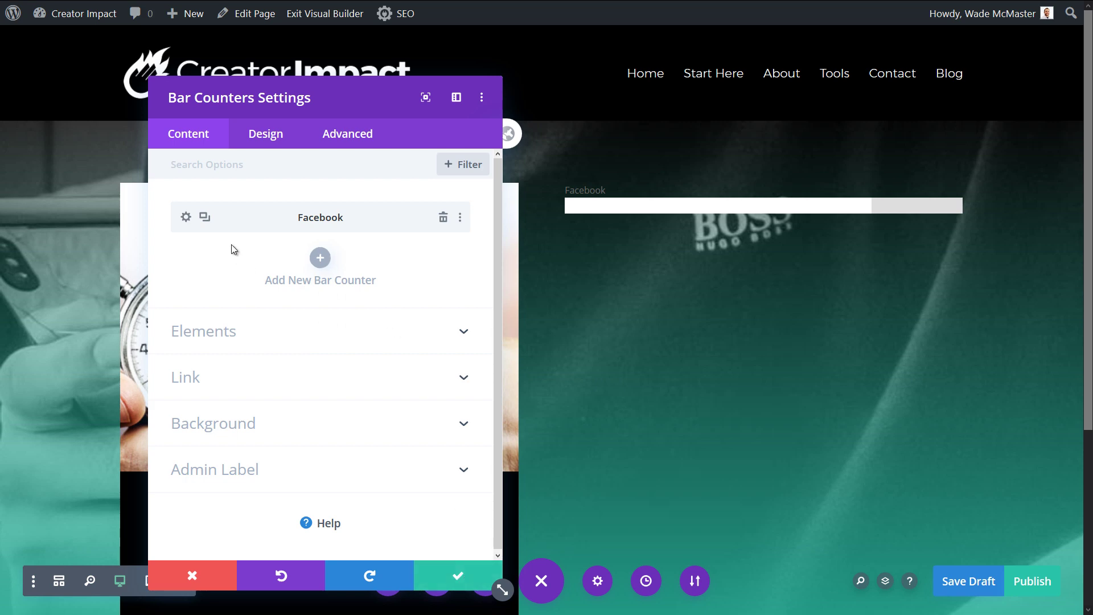
Duplicate the Facebook bar and make the copy Instagram at 90 percent
{"action": "left_click", "coordinate": [204, 217]}
{"action": "left_click", "coordinate": [187, 255]}
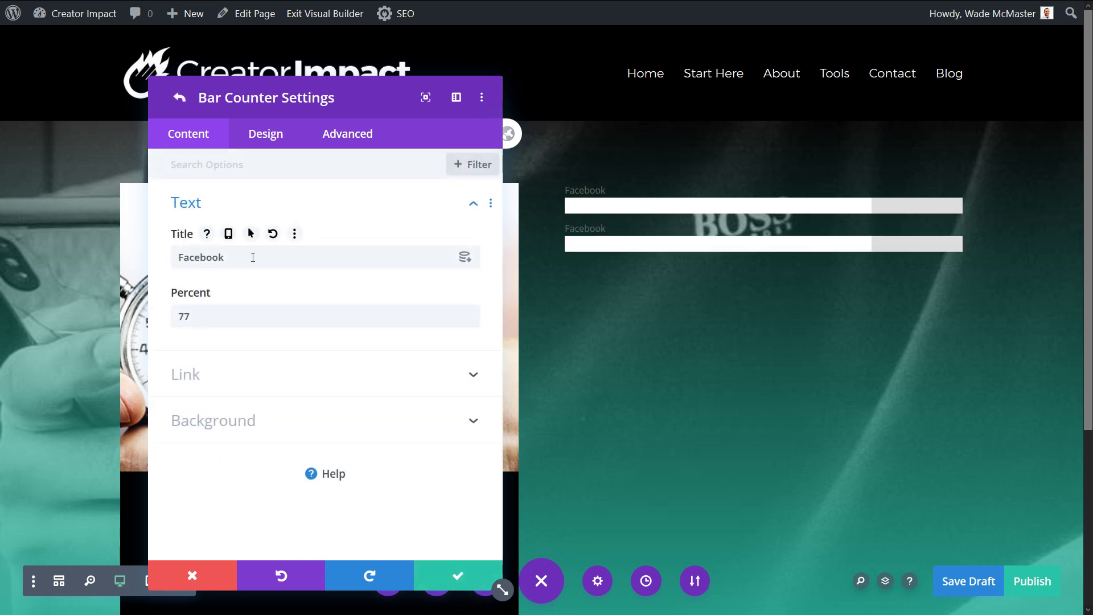
{"action": "left_click", "coordinate": [344, 374]}
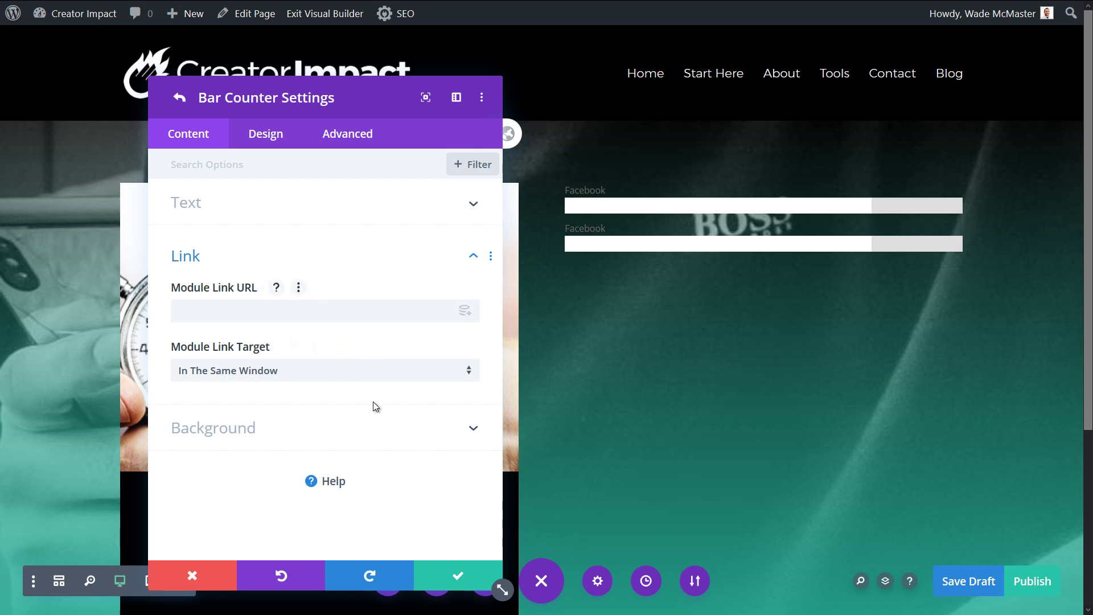
{"action": "left_click", "coordinate": [268, 309]}
{"action": "left_click", "coordinate": [221, 234]}
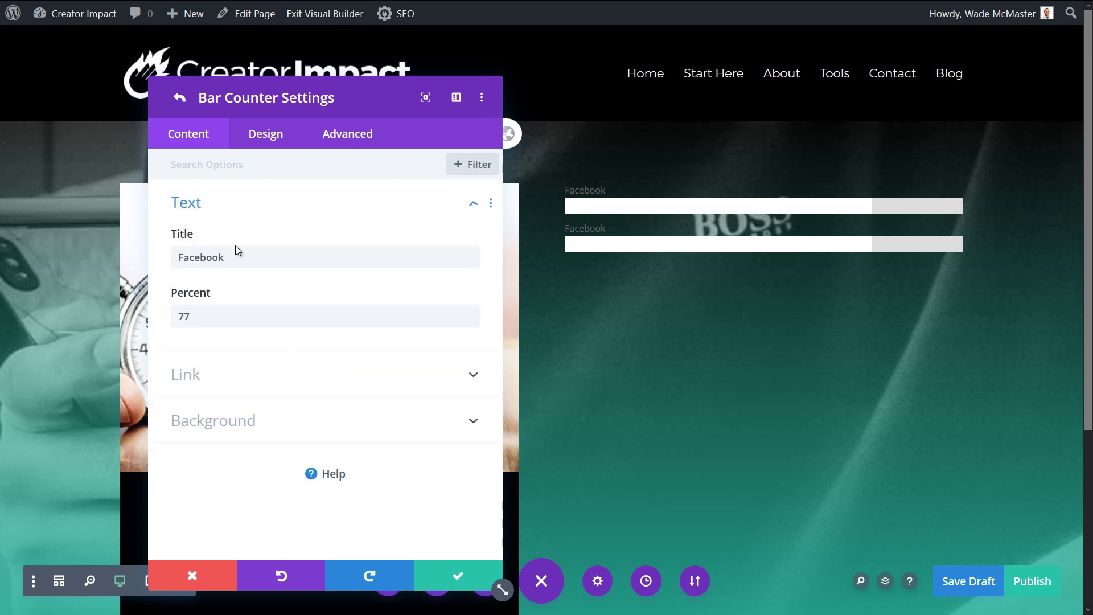
{"action": "double_click", "coordinate": [228, 261]}
{"action": "type", "text": "Instagram"}
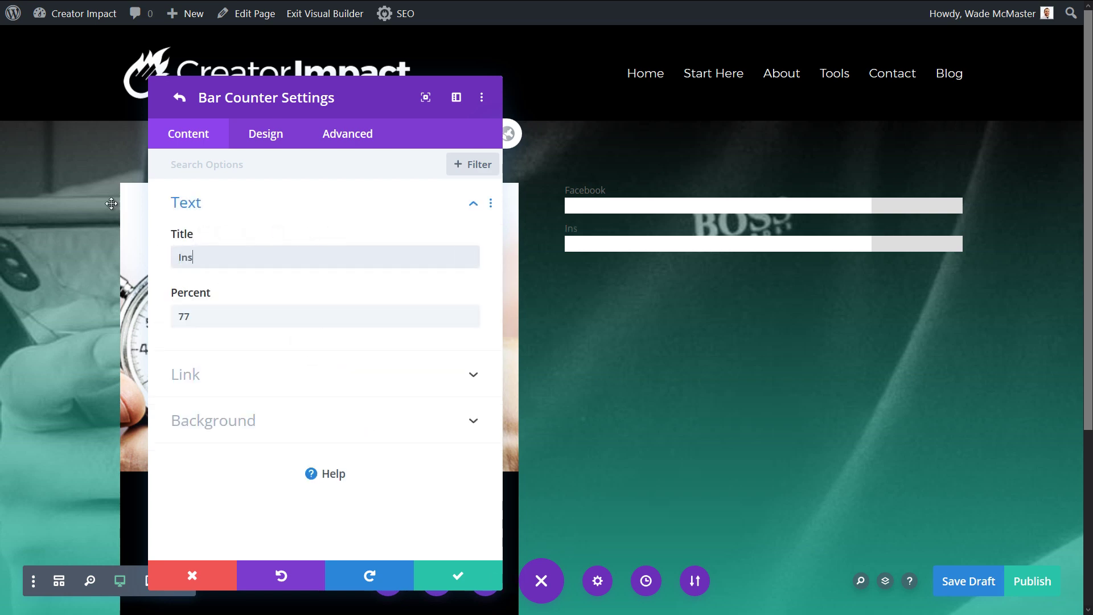
{"action": "double_click", "coordinate": [181, 316]}
{"action": "type", "text": "90"}
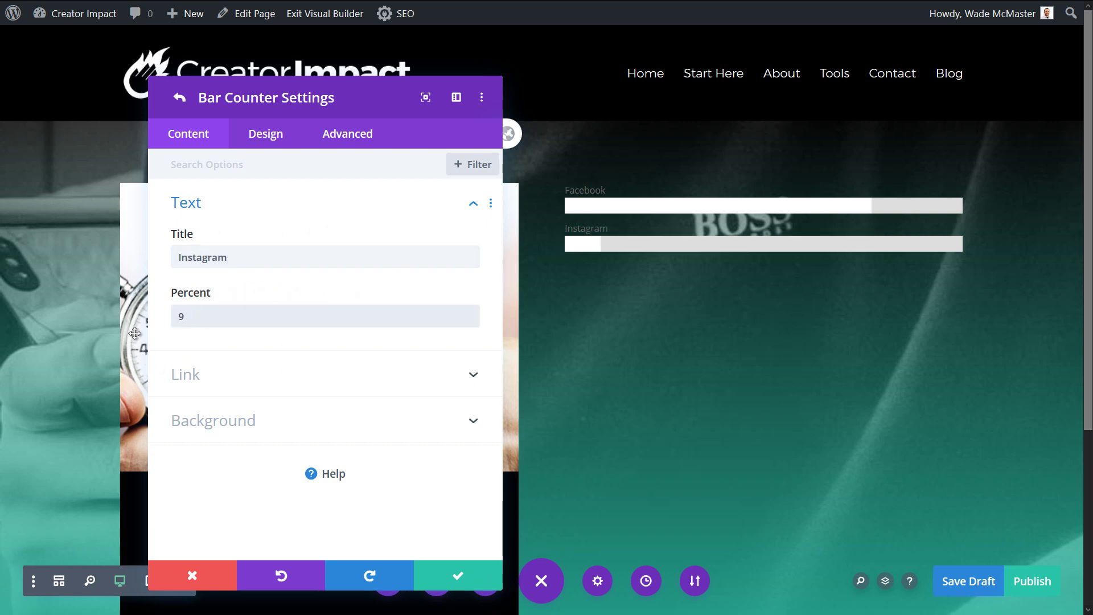
{"action": "left_click", "coordinate": [462, 580]}
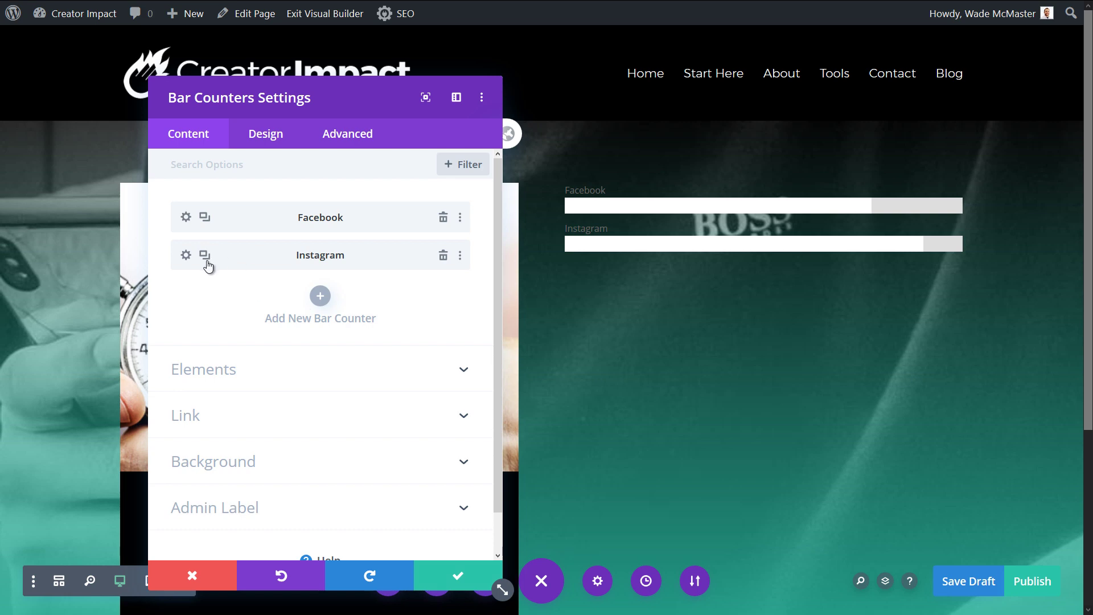
Duplicate the Instagram bar and make the third bar Twitter at 40 percent
{"action": "left_click", "coordinate": [205, 255]}
{"action": "left_click", "coordinate": [185, 293]}
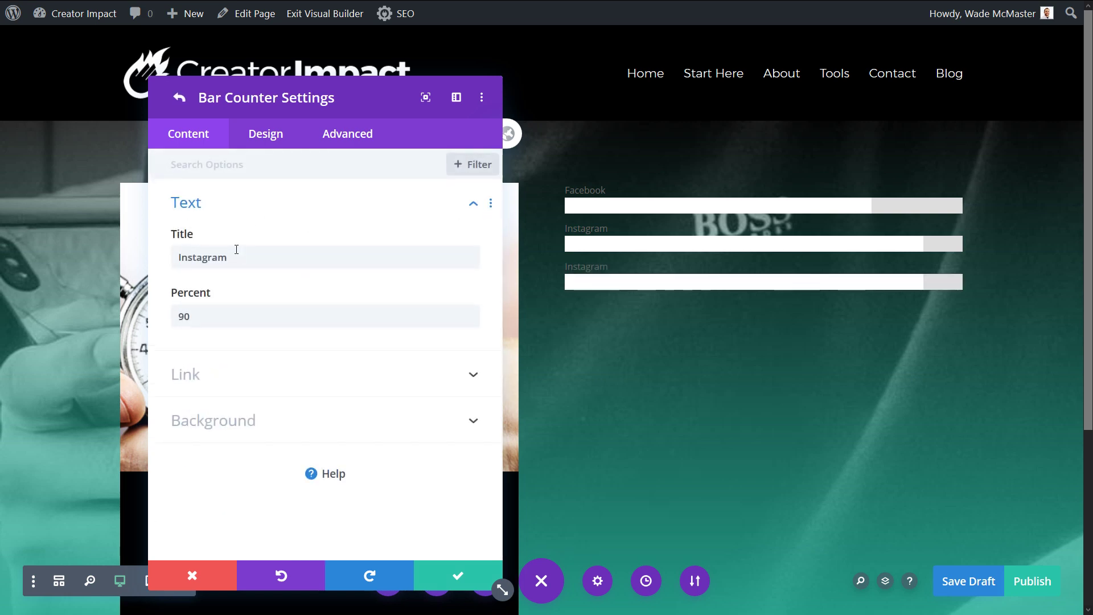
{"action": "left_click_drag", "start_coordinate": [236, 256], "coordinate": [81, 245]}
{"action": "type", "text": "Twitter"}
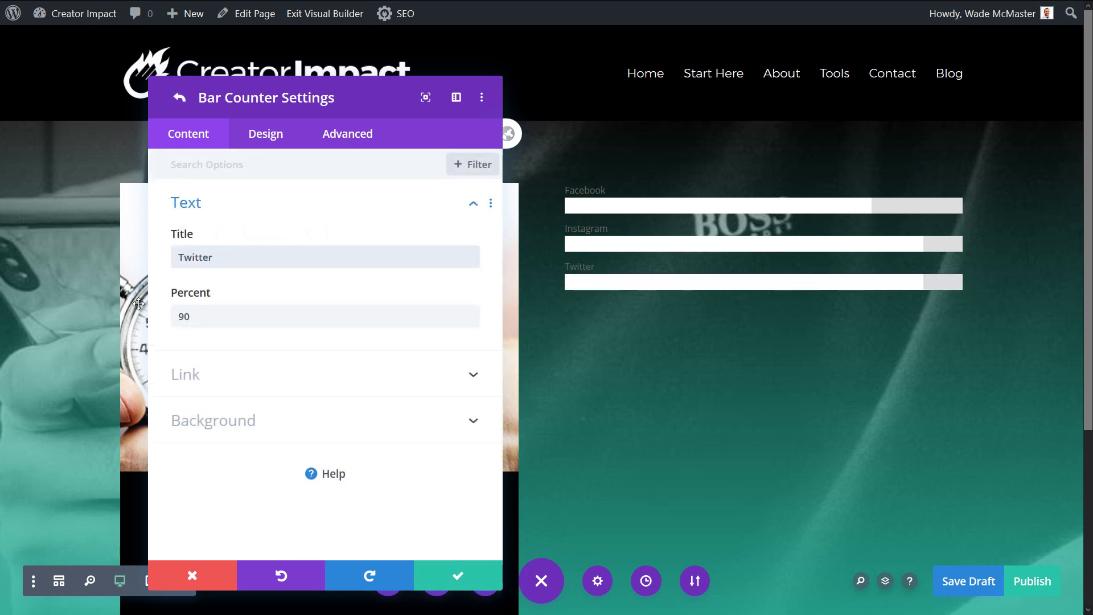
{"action": "key", "text": "Tab"}
{"action": "type", "text": "40"}
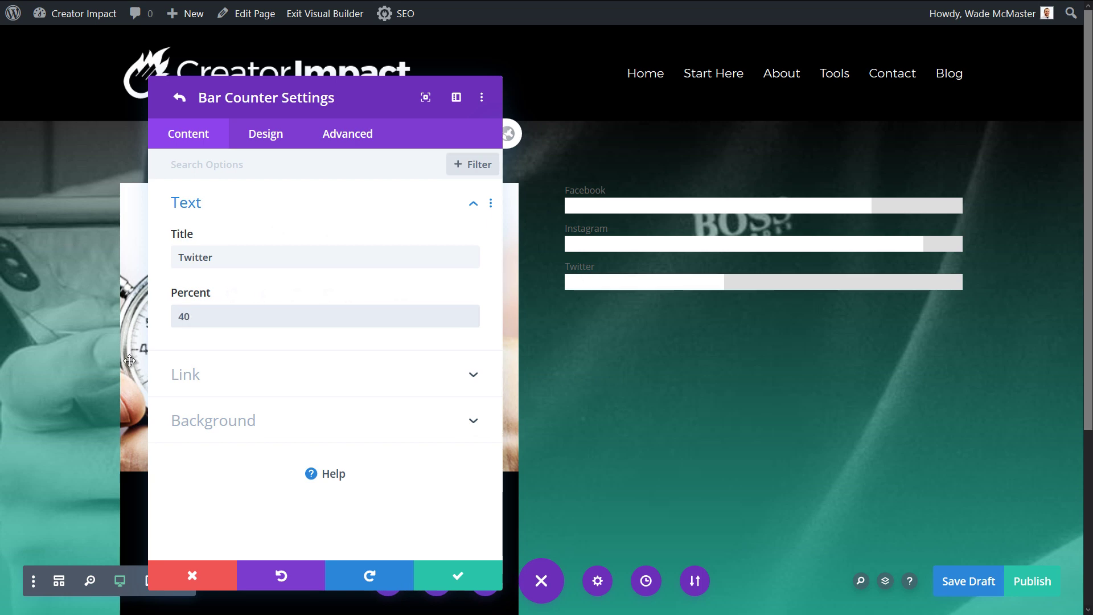
{"action": "left_click", "coordinate": [457, 575]}
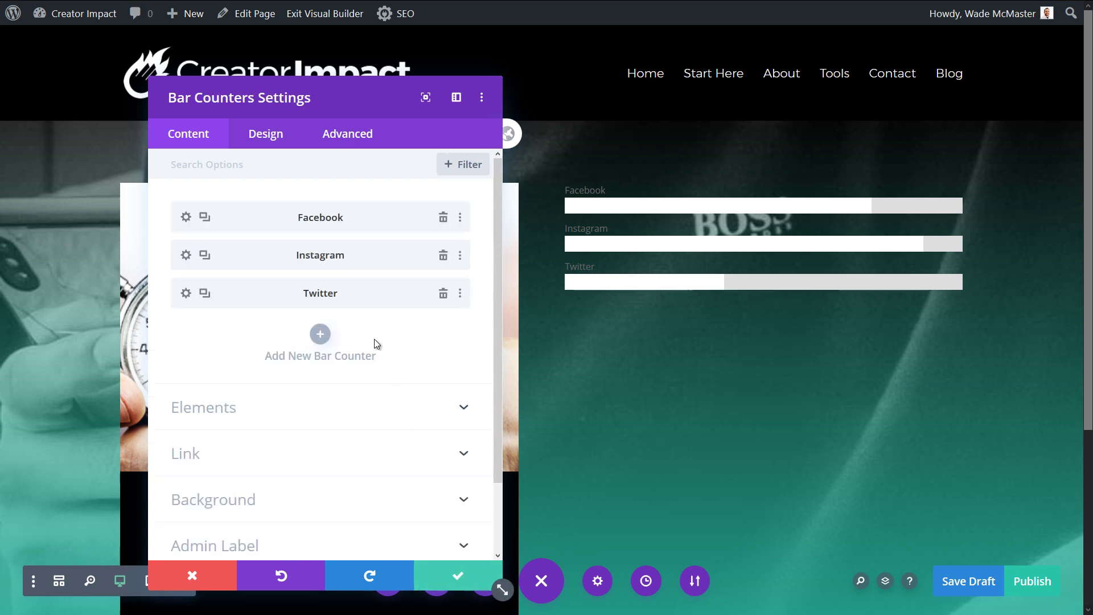
Add a fourth bar titled TikTok at 20 percent
{"action": "left_click", "coordinate": [320, 333]}
{"action": "left_click_drag", "start_coordinate": [288, 257], "coordinate": [114, 250]}
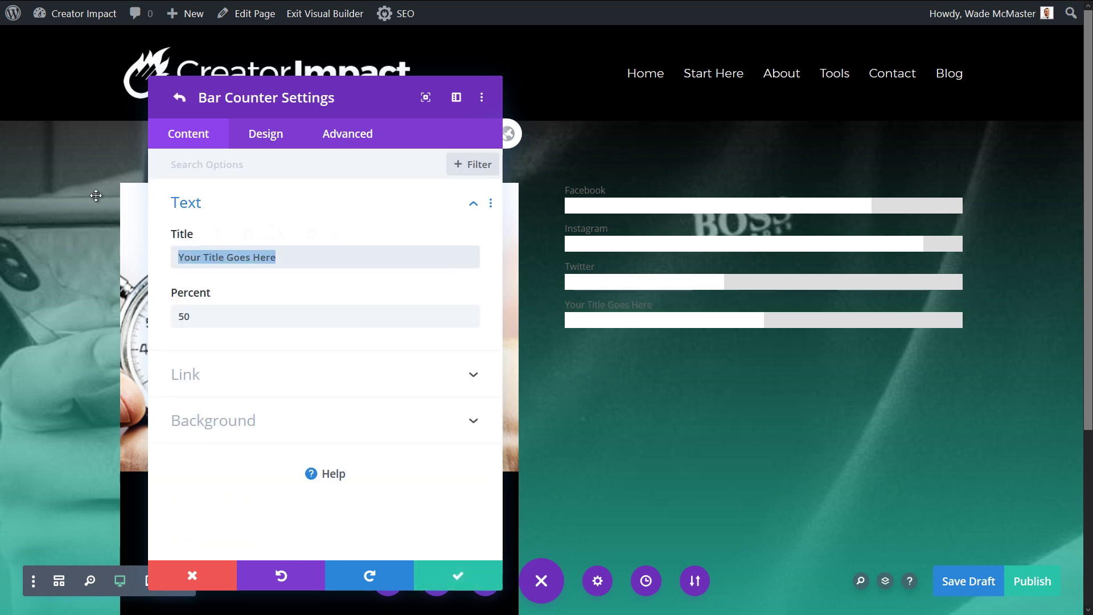
{"action": "type", "text": "TikTok"}
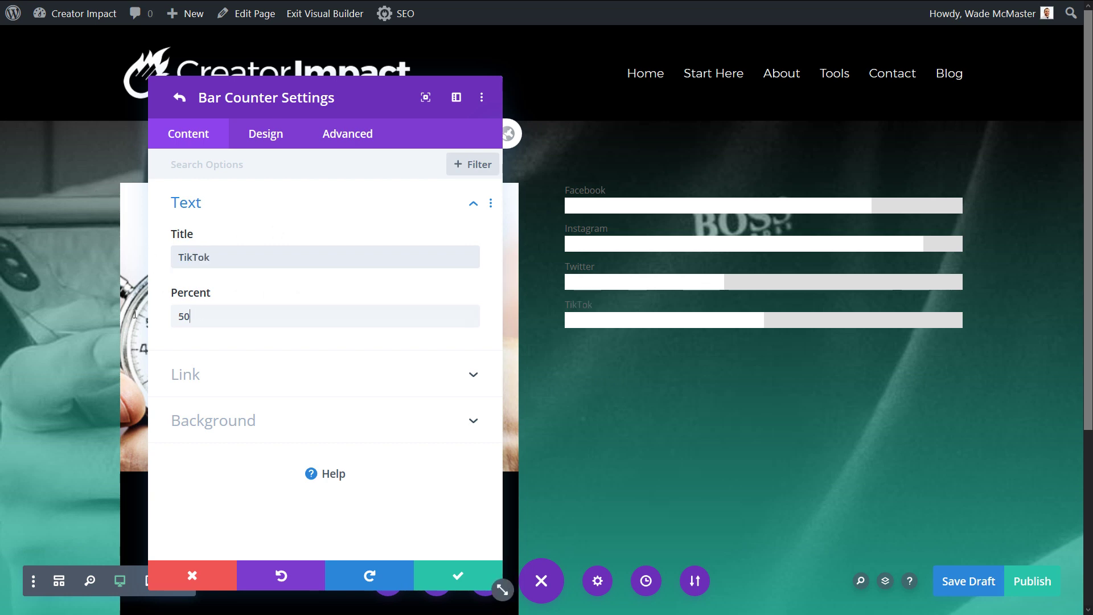
{"action": "key", "text": "Tab"}
{"action": "type", "text": "20"}
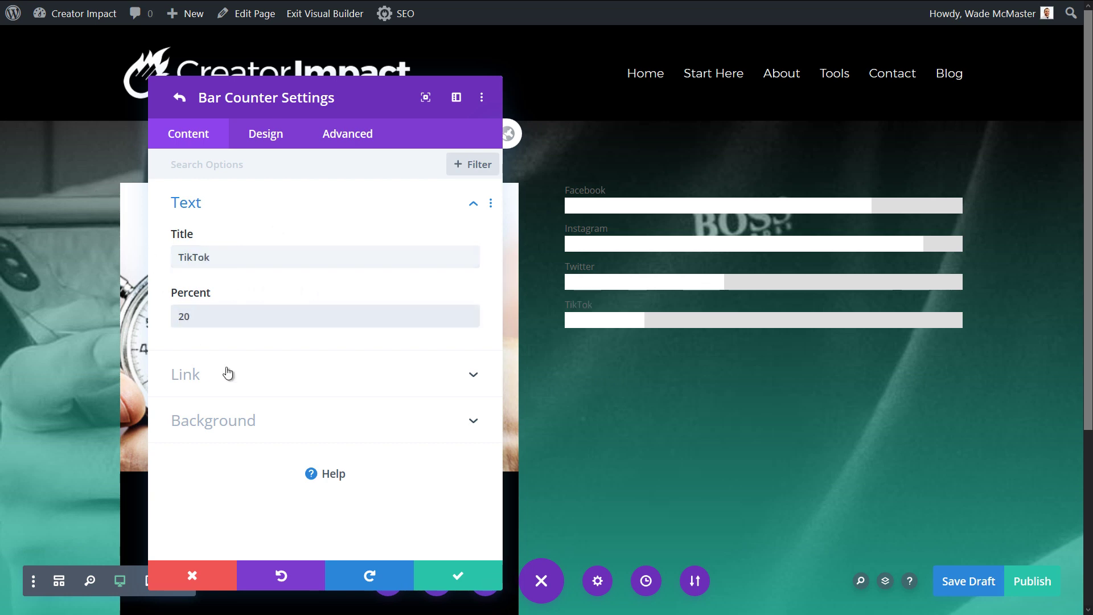
{"action": "left_click", "coordinate": [458, 576]}
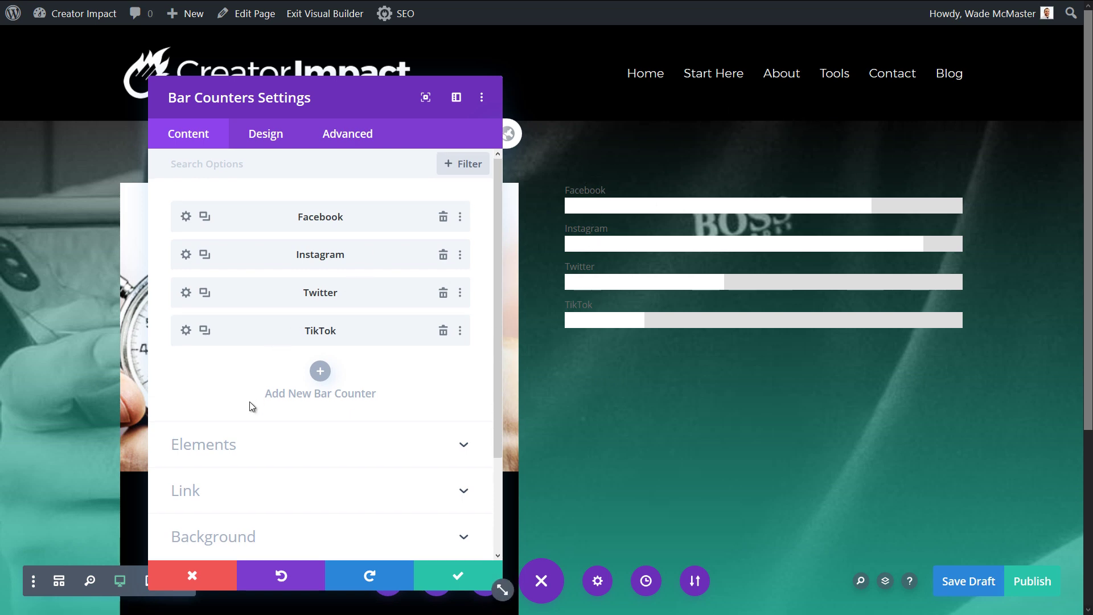
Give all bars' empty tracks a black background lowered to 0.2 opacity
{"action": "scroll", "coordinate": [249, 401], "scroll_direction": "down", "scroll_amount": 2}
{"action": "left_click", "coordinate": [257, 437]}
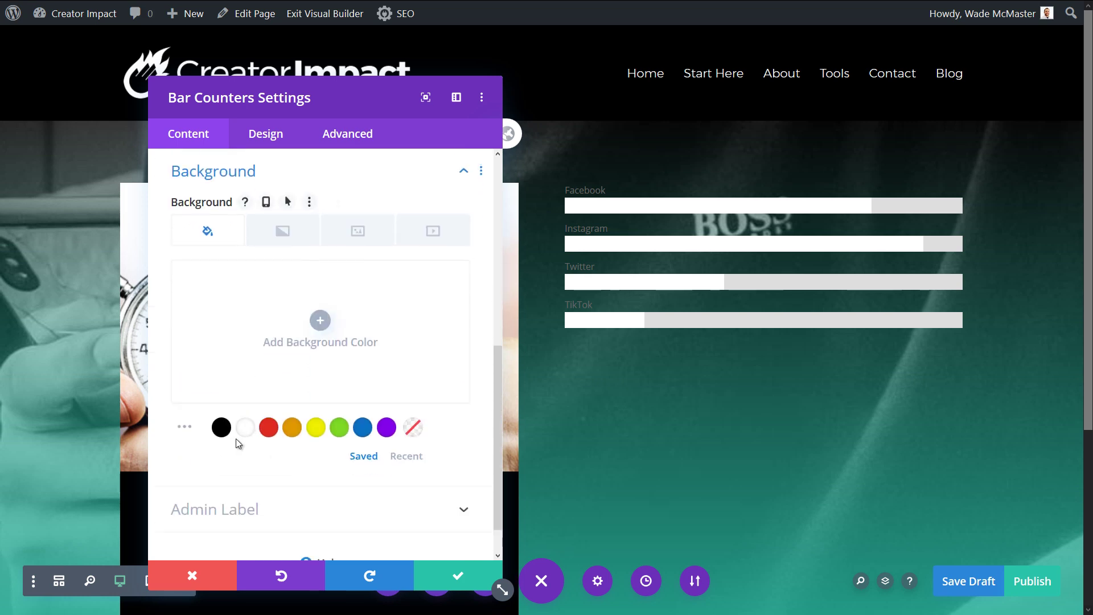
{"action": "left_click", "coordinate": [221, 427]}
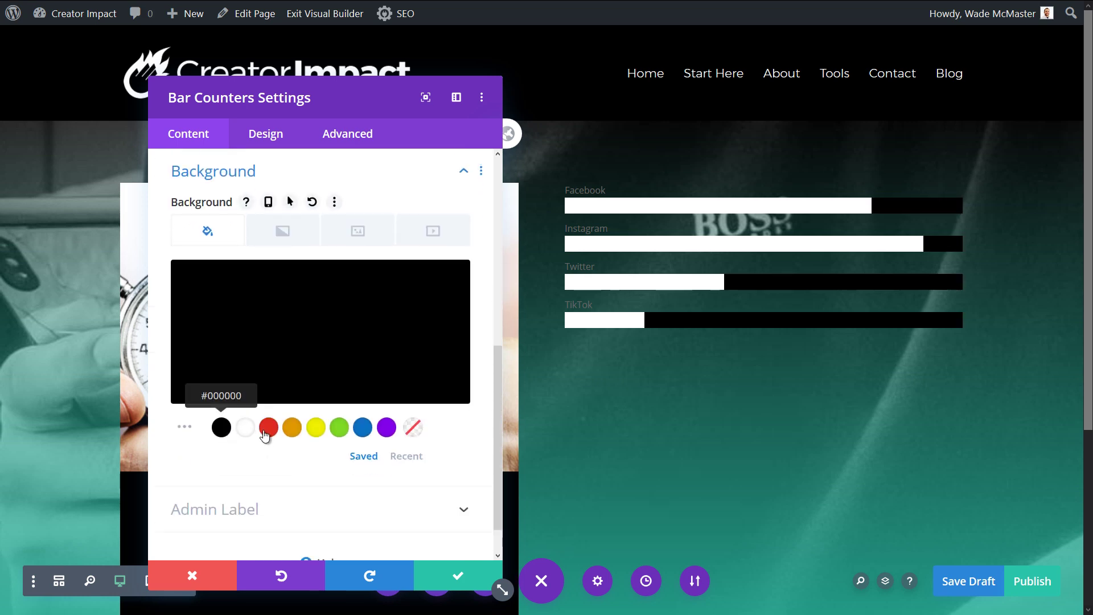
{"action": "left_click", "coordinate": [268, 430]}
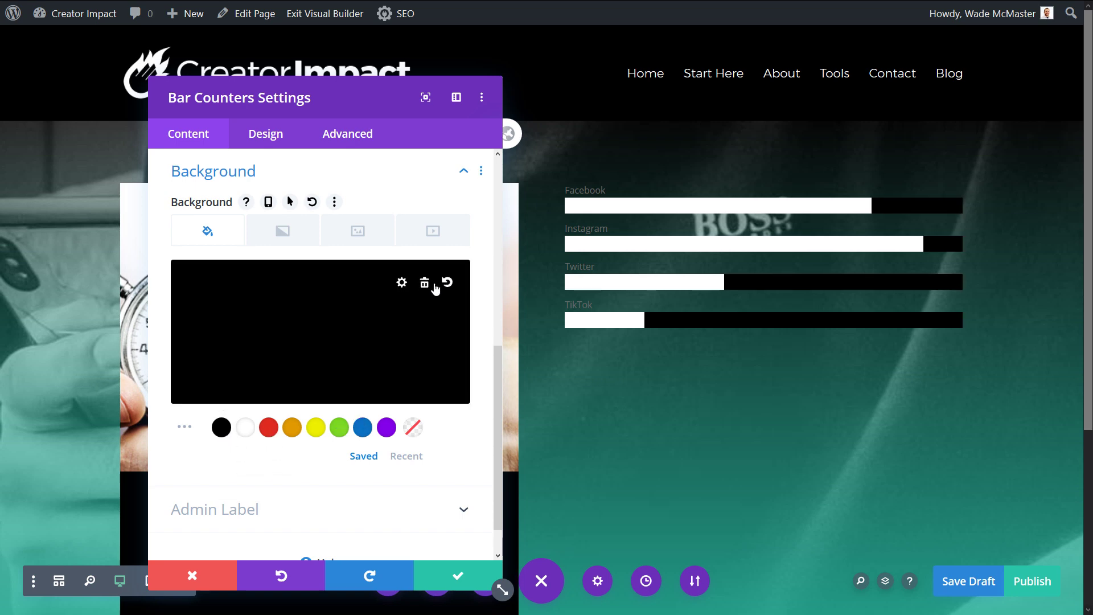
{"action": "left_click", "coordinate": [406, 365]}
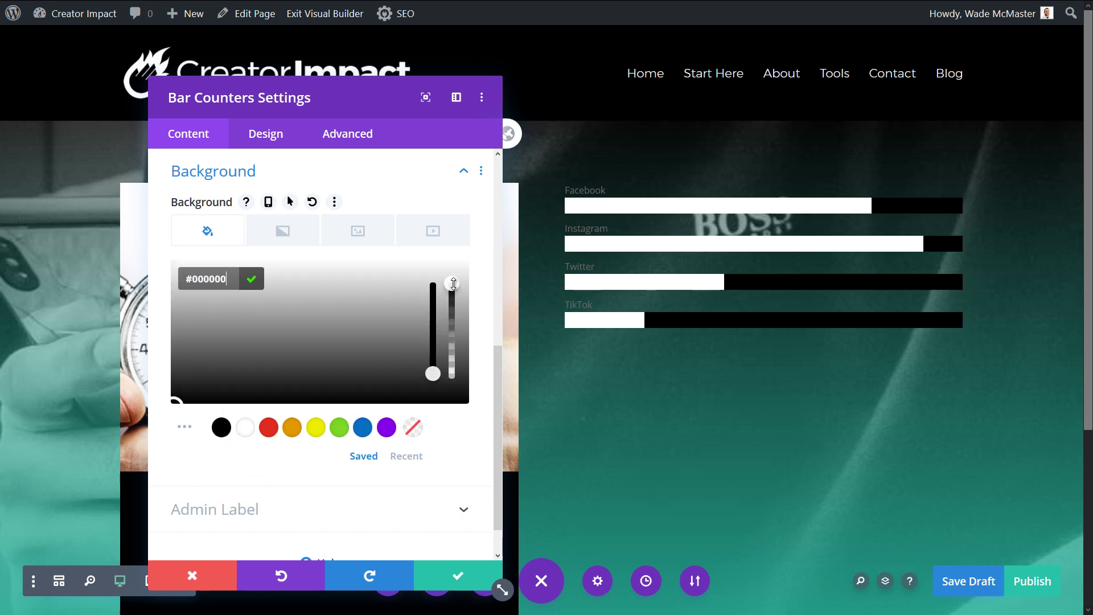
{"action": "left_click_drag", "start_coordinate": [454, 314], "coordinate": [449, 367]}
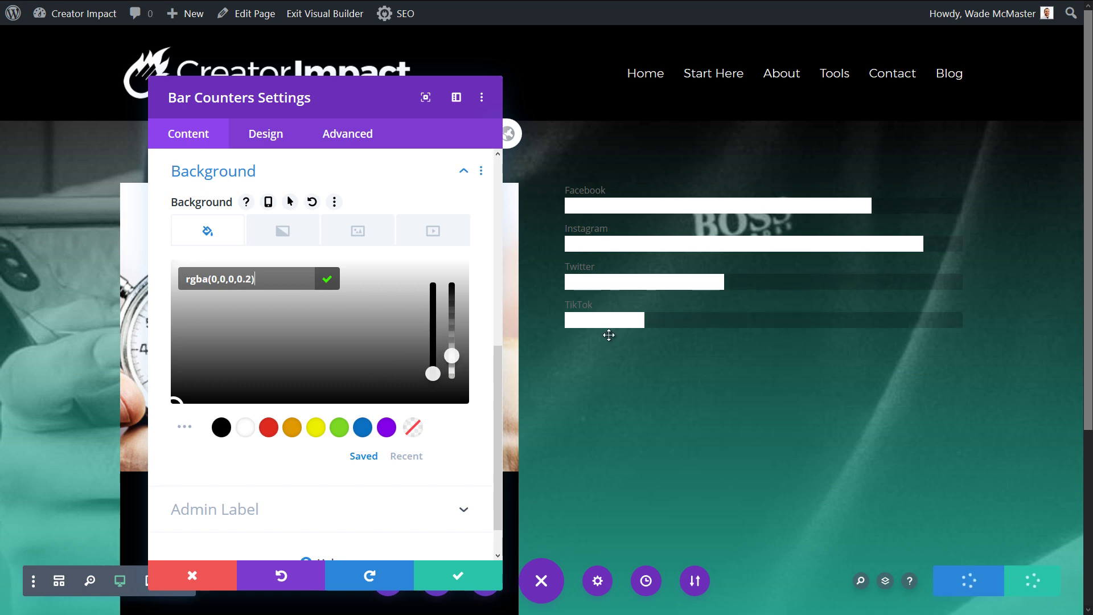
{"action": "scroll", "coordinate": [210, 353], "scroll_direction": "up", "scroll_amount": 5}
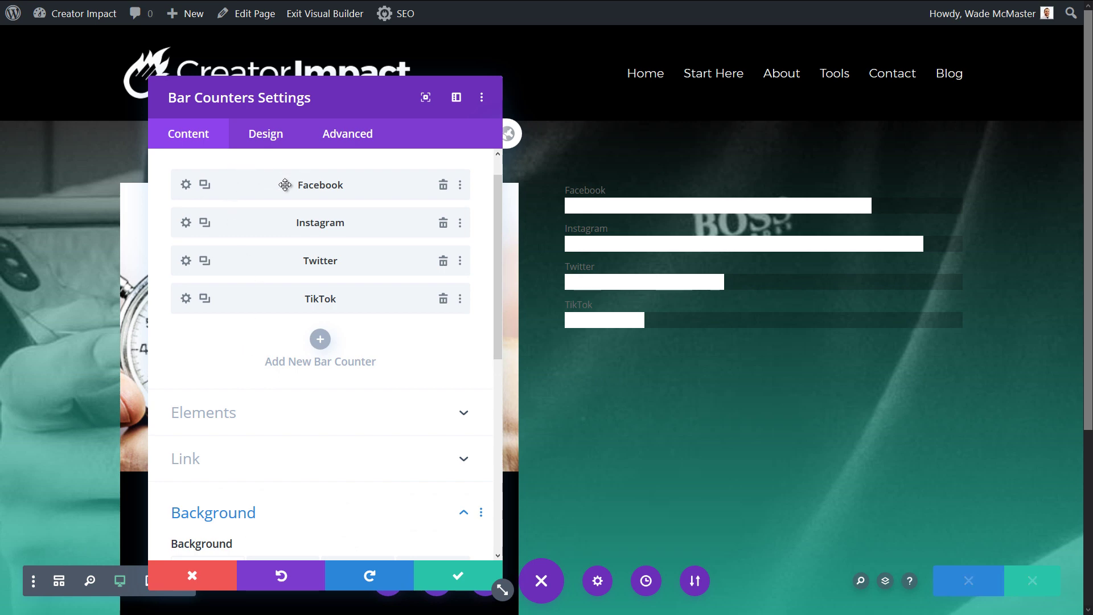
In the Facebook bar's settings, try a blue background, then reset it to transparent
{"action": "left_click", "coordinate": [186, 185]}
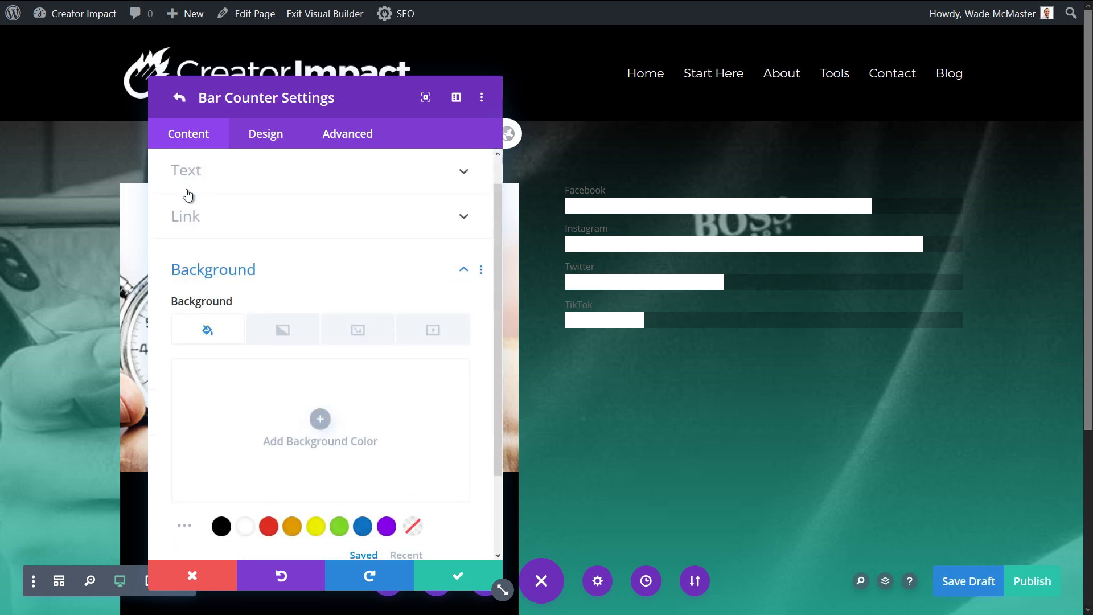
{"action": "scroll", "coordinate": [278, 279], "scroll_direction": "down", "scroll_amount": 2}
{"action": "left_click", "coordinate": [363, 435]}
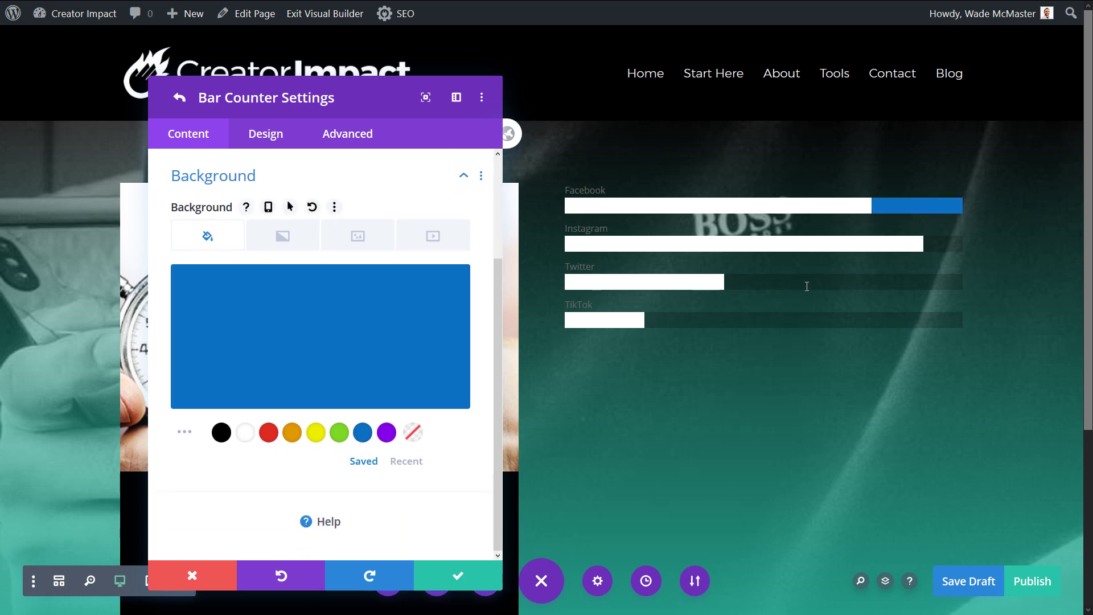
{"action": "left_click", "coordinate": [417, 430]}
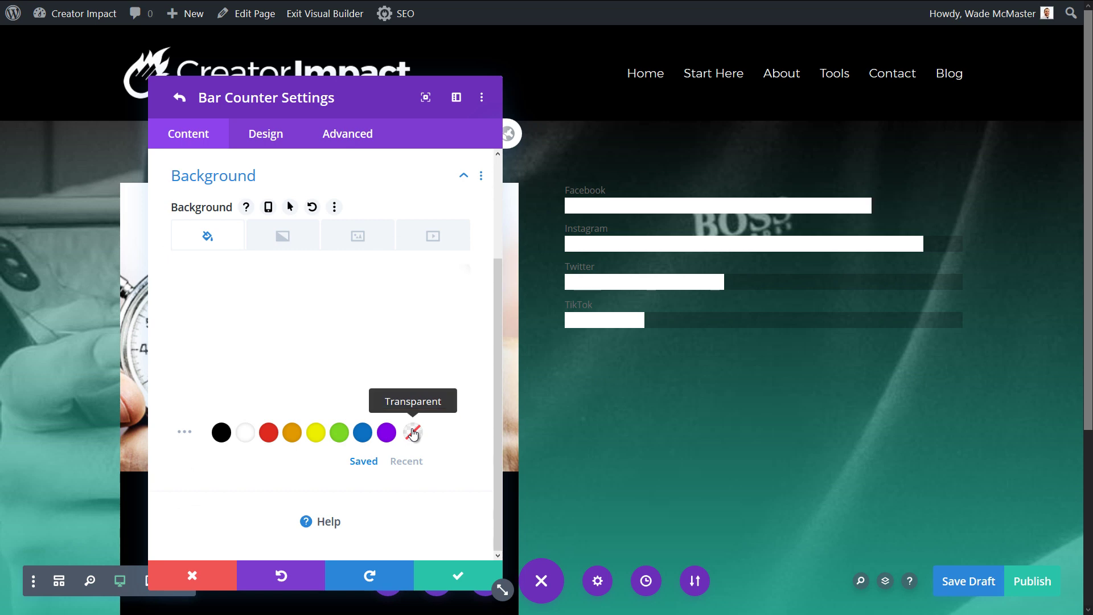
{"action": "scroll", "coordinate": [294, 202], "scroll_direction": "up", "scroll_amount": 2}
{"action": "left_click", "coordinate": [242, 212]}
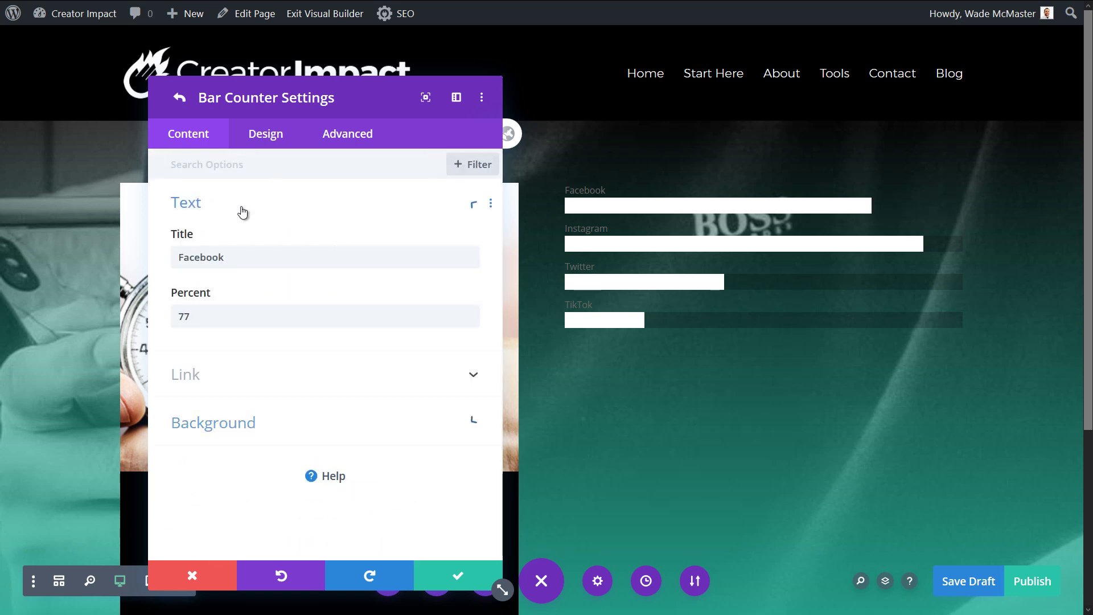
Colour the Facebook bar blue
{"action": "left_click", "coordinate": [267, 134]}
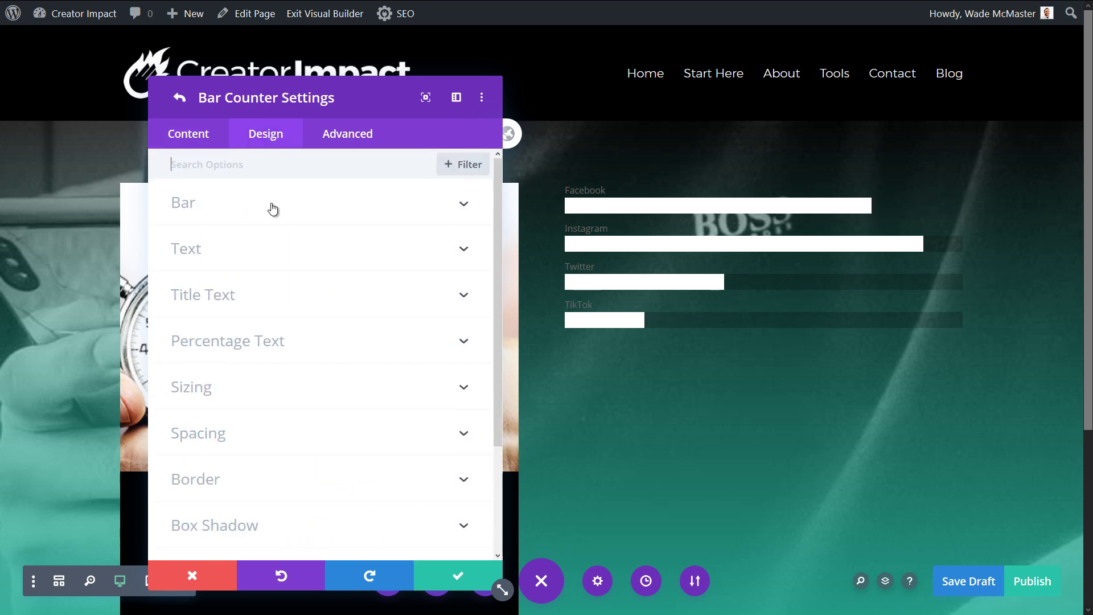
{"action": "left_click", "coordinate": [251, 217]}
{"action": "left_click", "coordinate": [366, 272]}
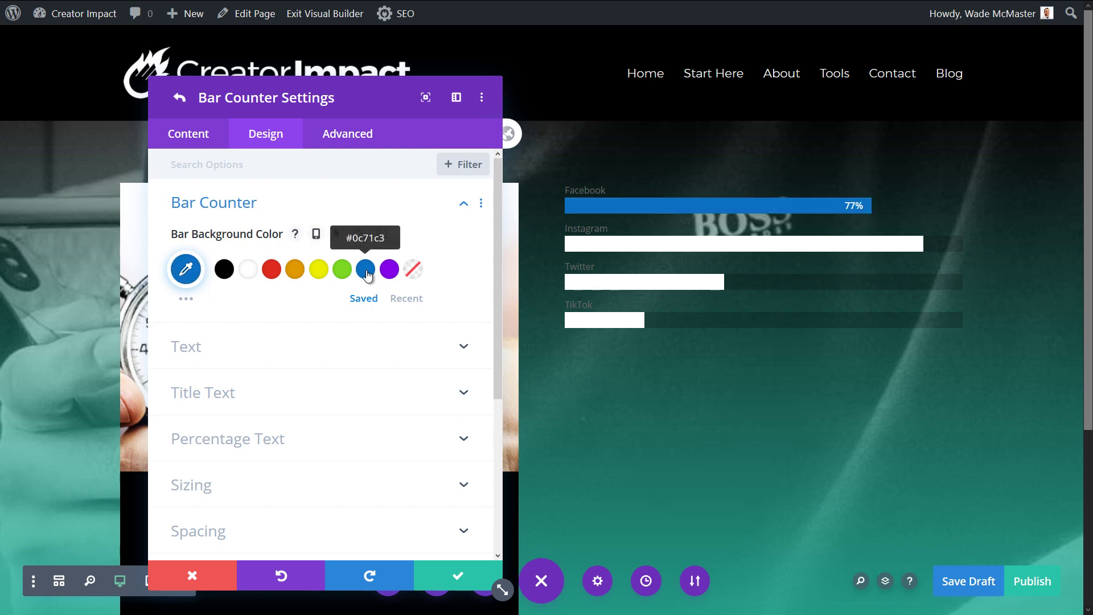
{"action": "left_click", "coordinate": [461, 579]}
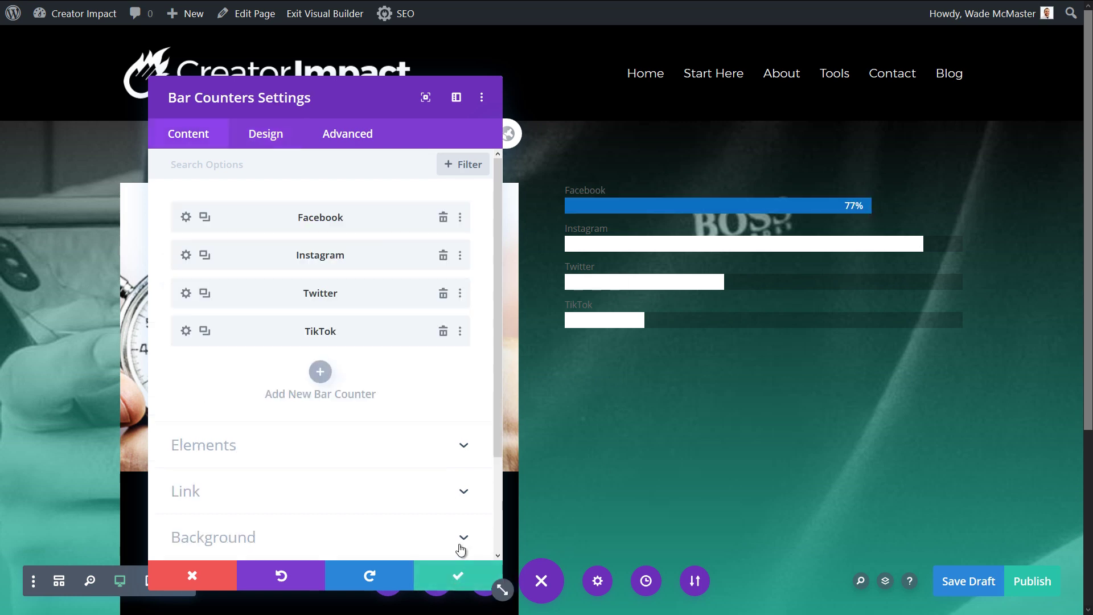
Colour the Instagram bar purple
{"action": "left_click", "coordinate": [185, 255]}
{"action": "left_click", "coordinate": [265, 134]}
{"action": "left_click", "coordinate": [213, 209]}
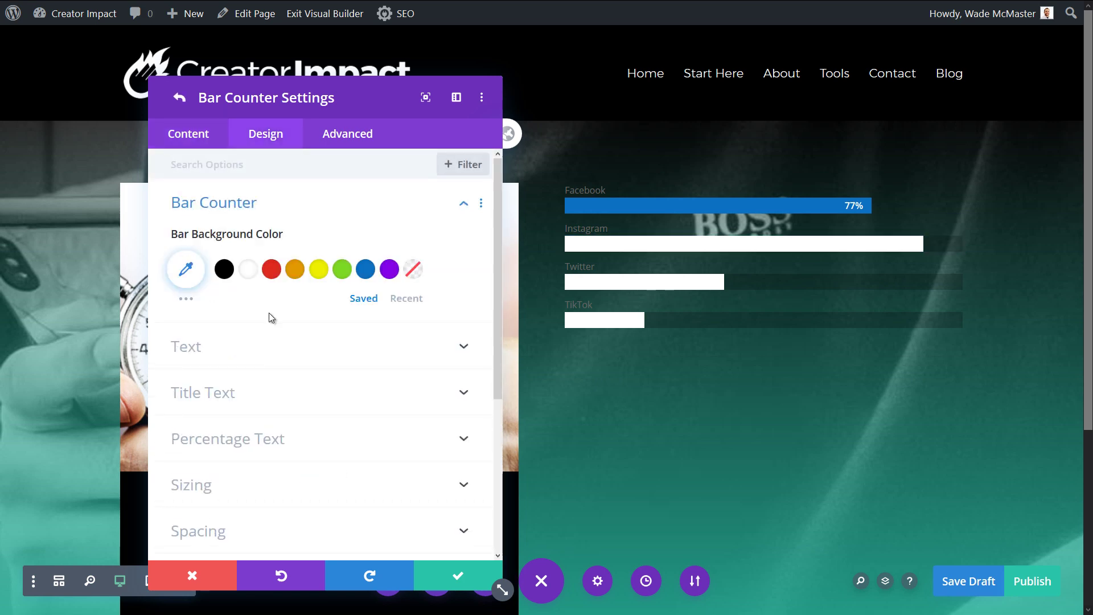
{"action": "left_click", "coordinate": [389, 268]}
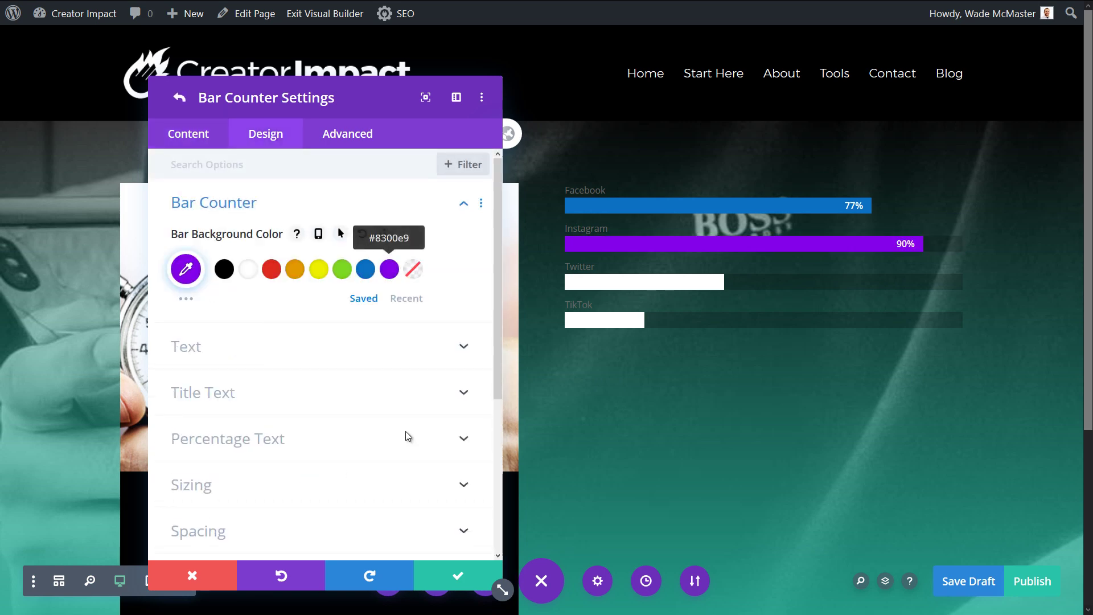
{"action": "left_click", "coordinate": [458, 576]}
Colour the Twitter bar a bright cyan using the full colour picker
{"action": "left_click", "coordinate": [185, 293]}
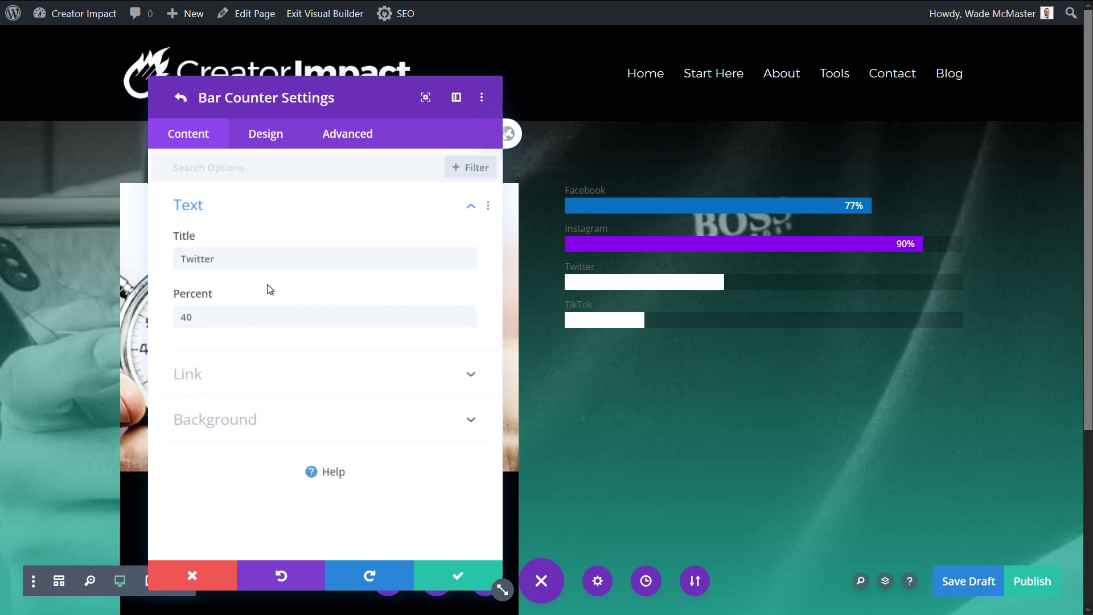
{"action": "left_click", "coordinate": [265, 135]}
{"action": "left_click", "coordinate": [205, 208]}
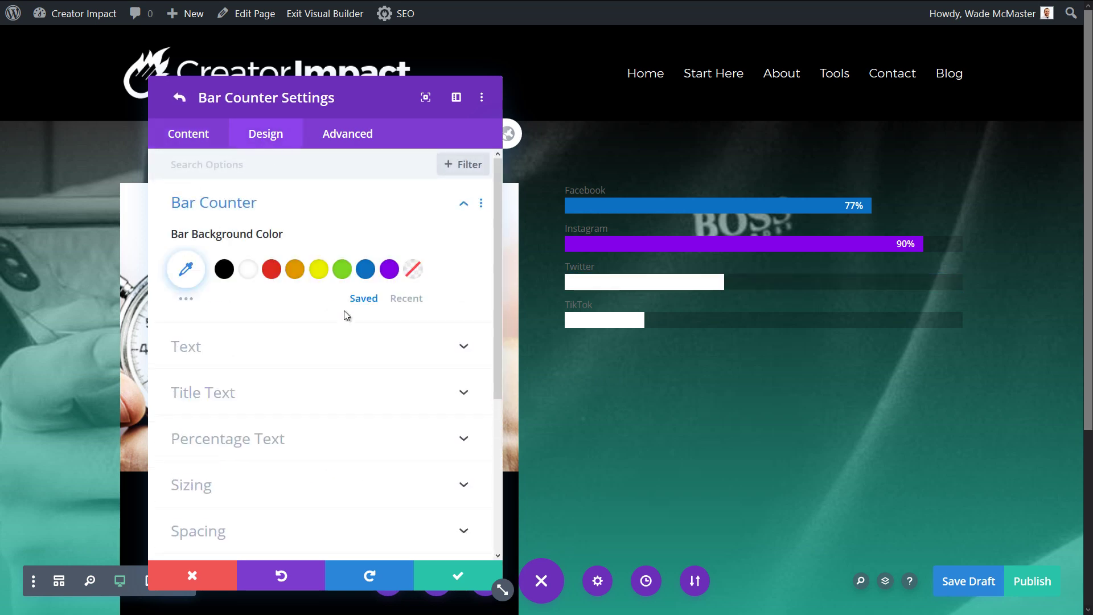
{"action": "left_click", "coordinate": [365, 269]}
{"action": "left_click", "coordinate": [194, 272]}
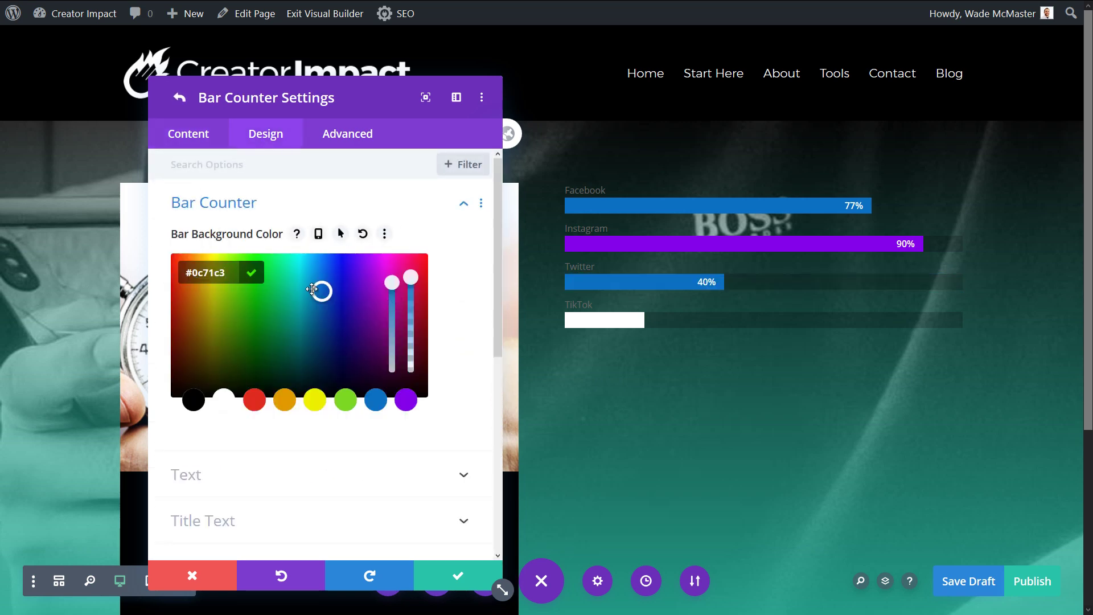
{"action": "left_click_drag", "start_coordinate": [311, 289], "coordinate": [300, 254]}
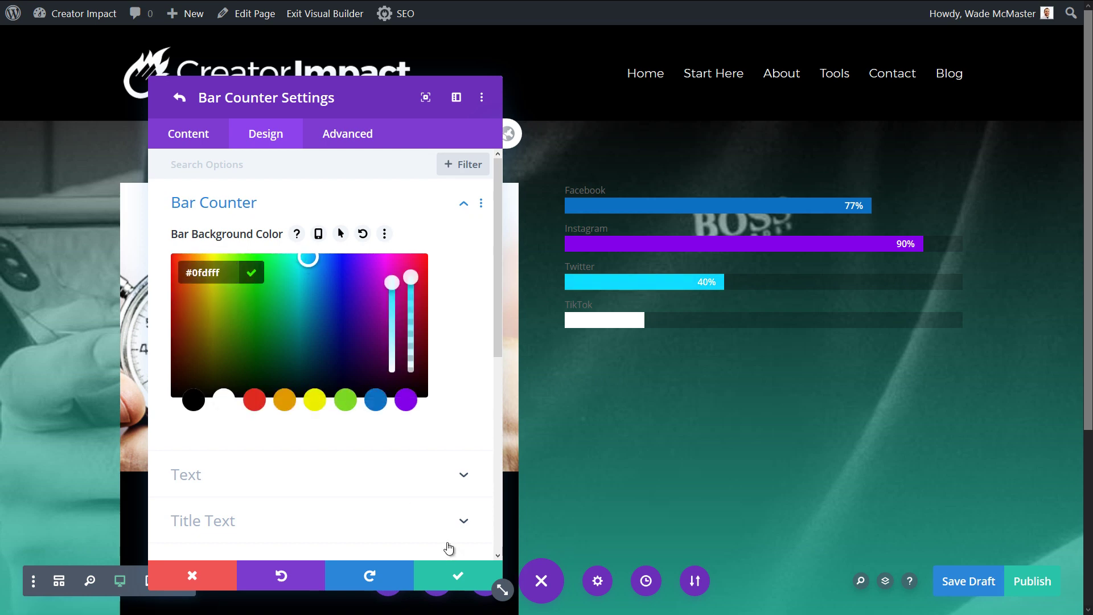
{"action": "left_click", "coordinate": [458, 576]}
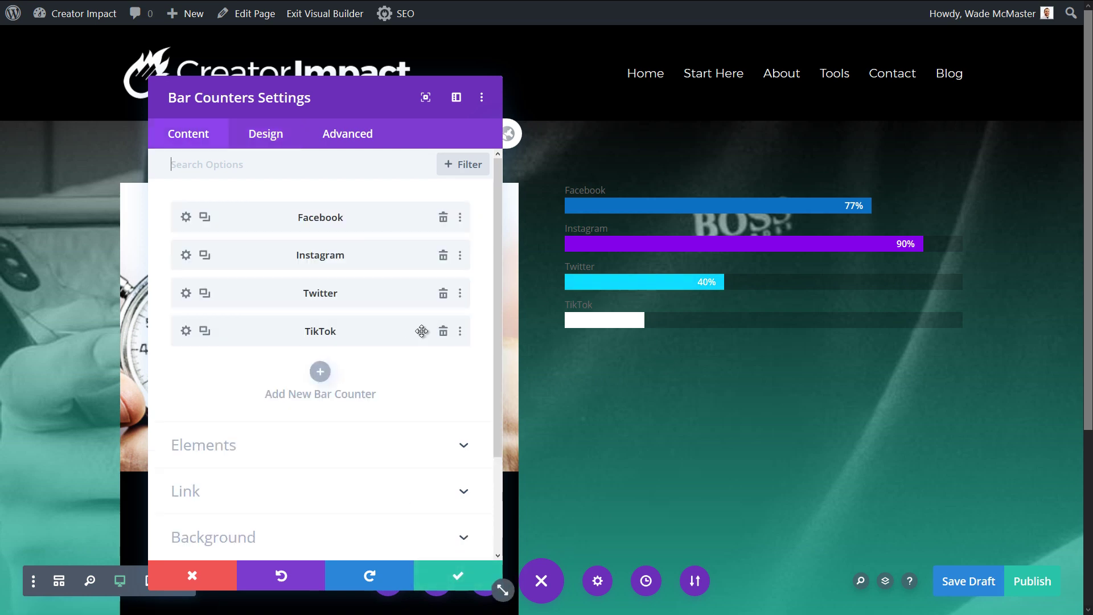
Set the TikTok bar's percentage text colour to black
{"action": "left_click", "coordinate": [186, 331]}
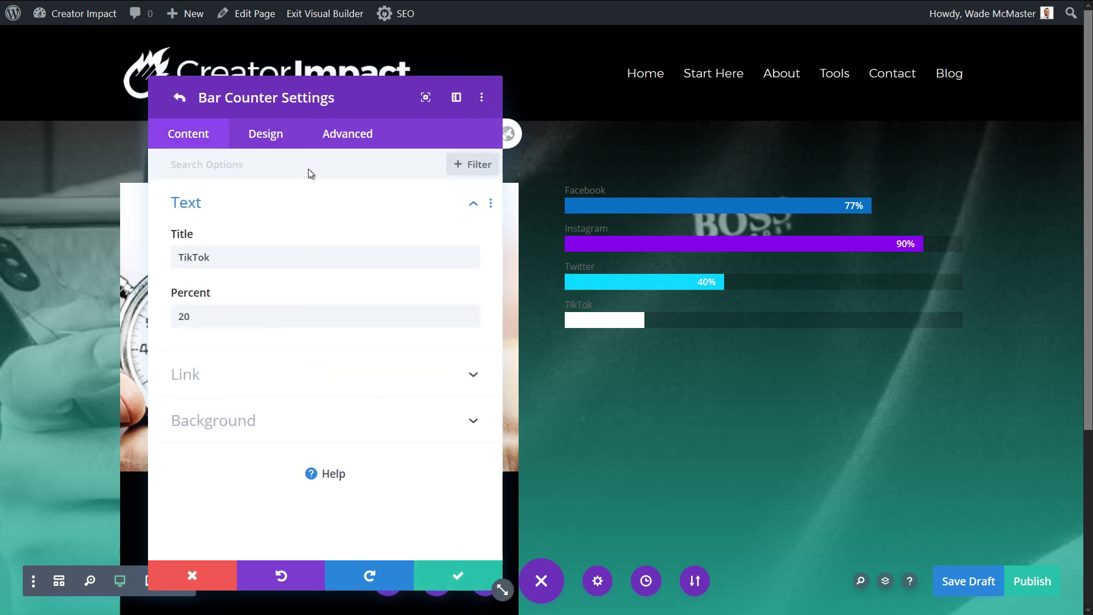
{"action": "left_click", "coordinate": [265, 136]}
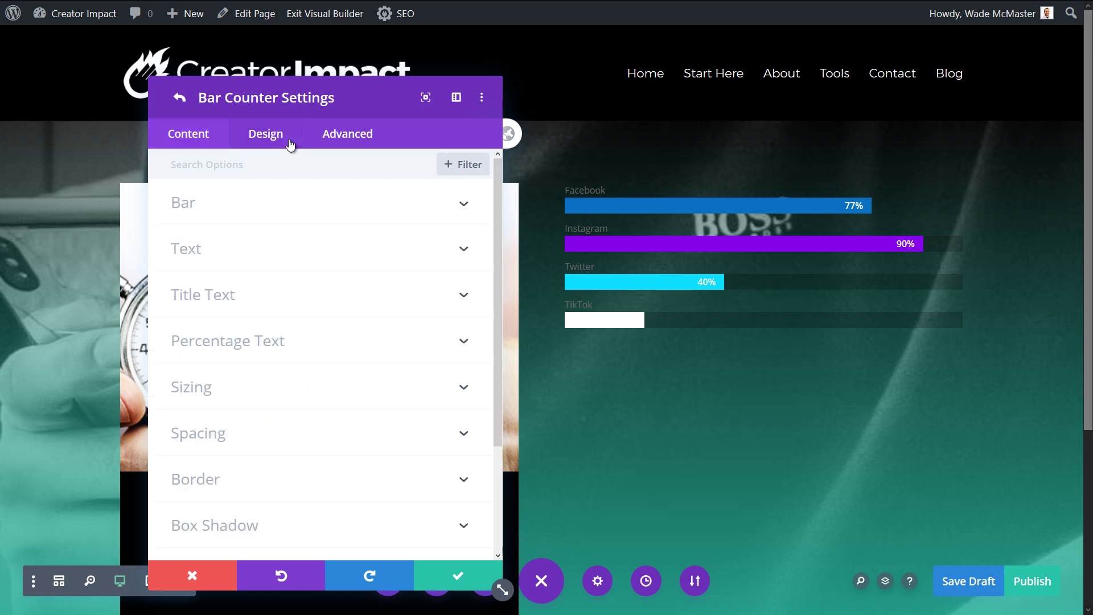
{"action": "left_click", "coordinate": [223, 252]}
{"action": "left_click", "coordinate": [200, 136]}
{"action": "left_click", "coordinate": [261, 137]}
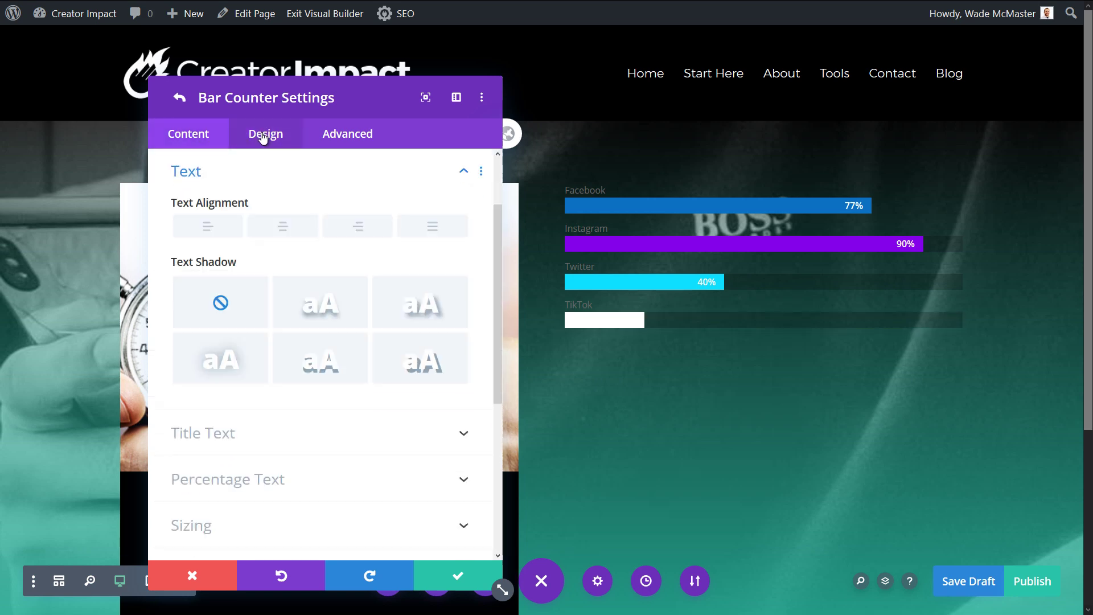
{"action": "scroll", "coordinate": [261, 276], "scroll_direction": "down", "scroll_amount": 6}
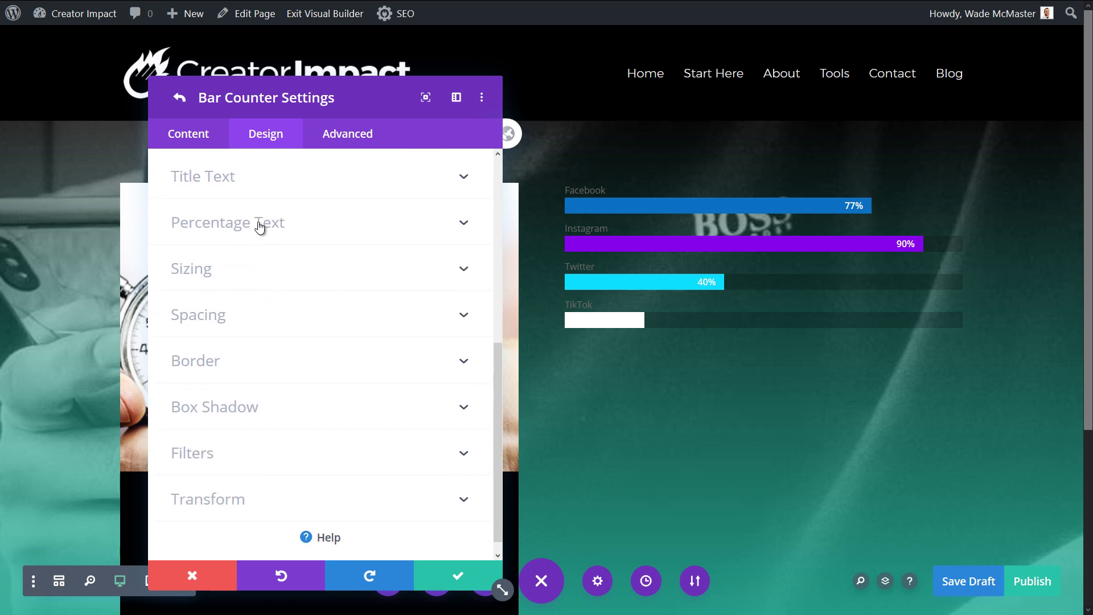
{"action": "left_click", "coordinate": [259, 223]}
{"action": "left_click", "coordinate": [221, 477]}
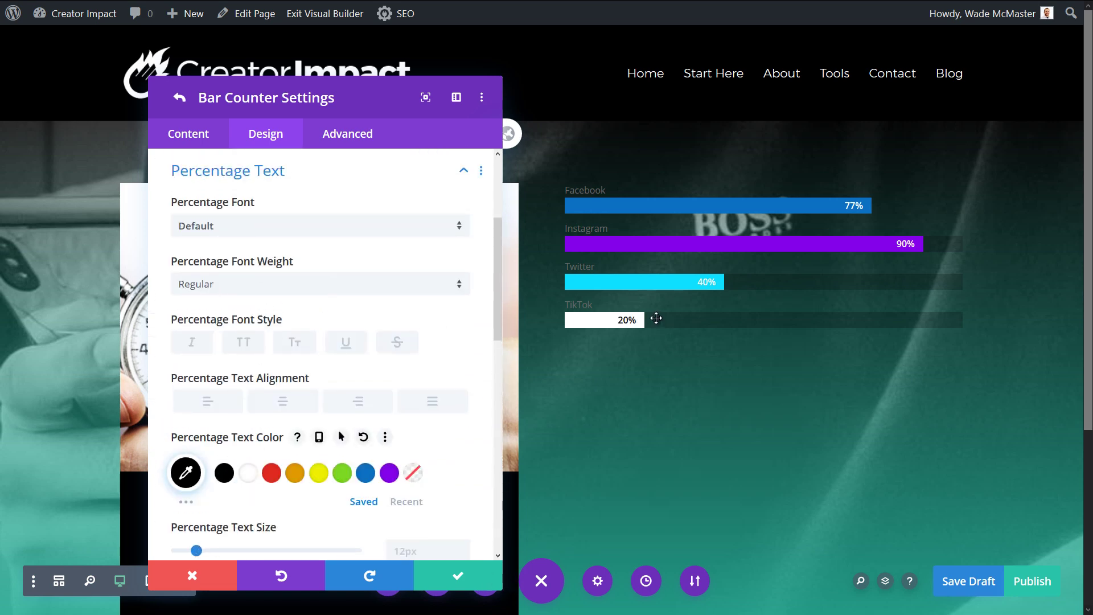
{"action": "left_click", "coordinate": [457, 580]}
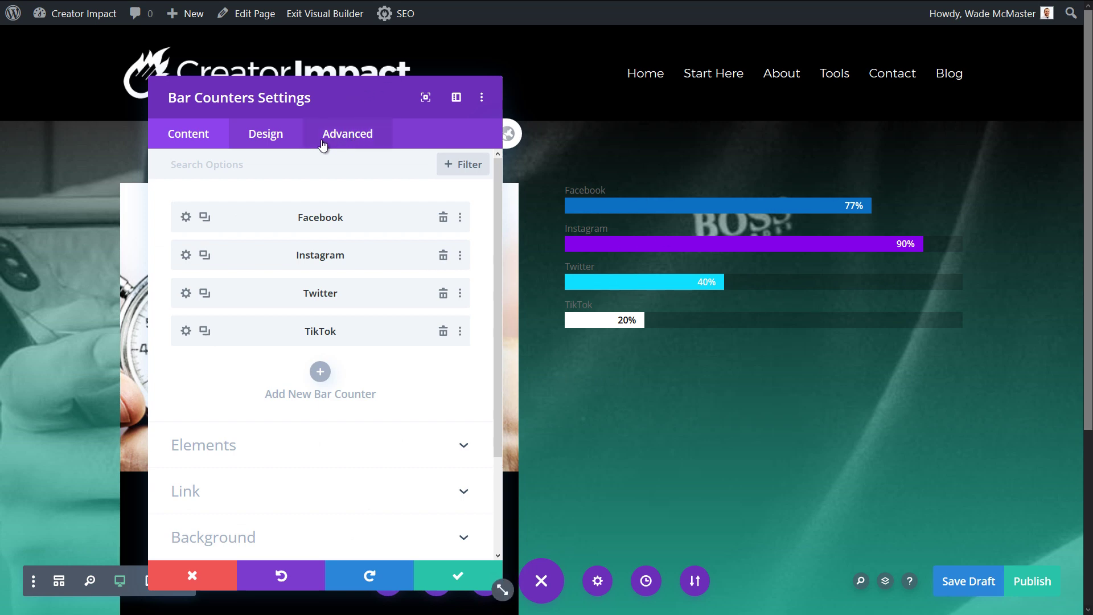
Preview Slide, Fold, Flip, Zoom and Roll animations, then set the bar counters' animation to Fade
{"action": "left_click", "coordinate": [271, 145]}
{"action": "scroll", "coordinate": [305, 332], "scroll_direction": "down", "scroll_amount": 2}
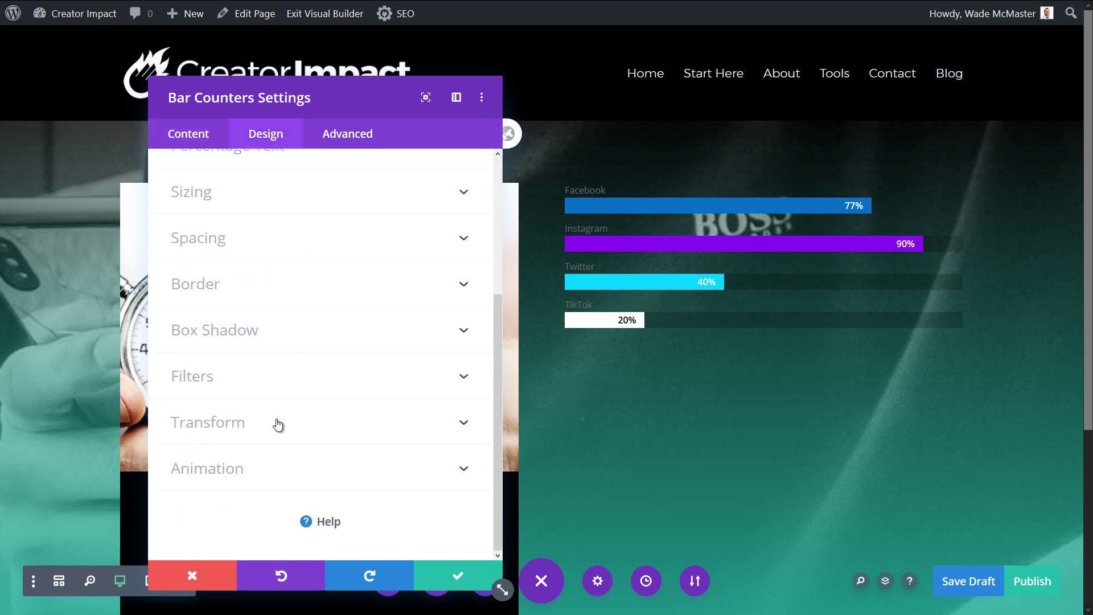
{"action": "left_click", "coordinate": [211, 471]}
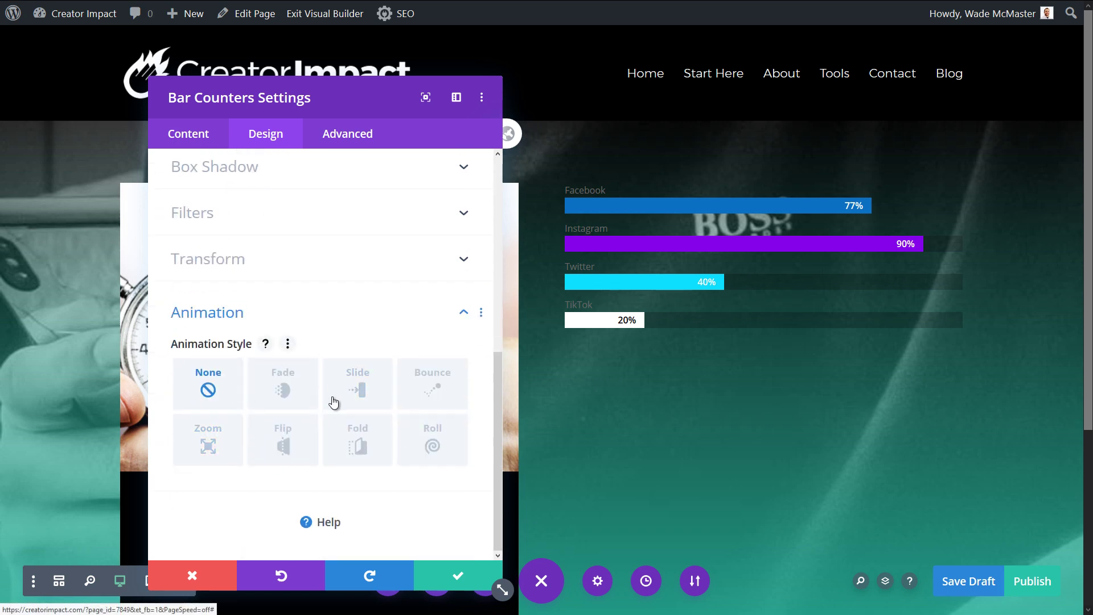
{"action": "left_click", "coordinate": [374, 391]}
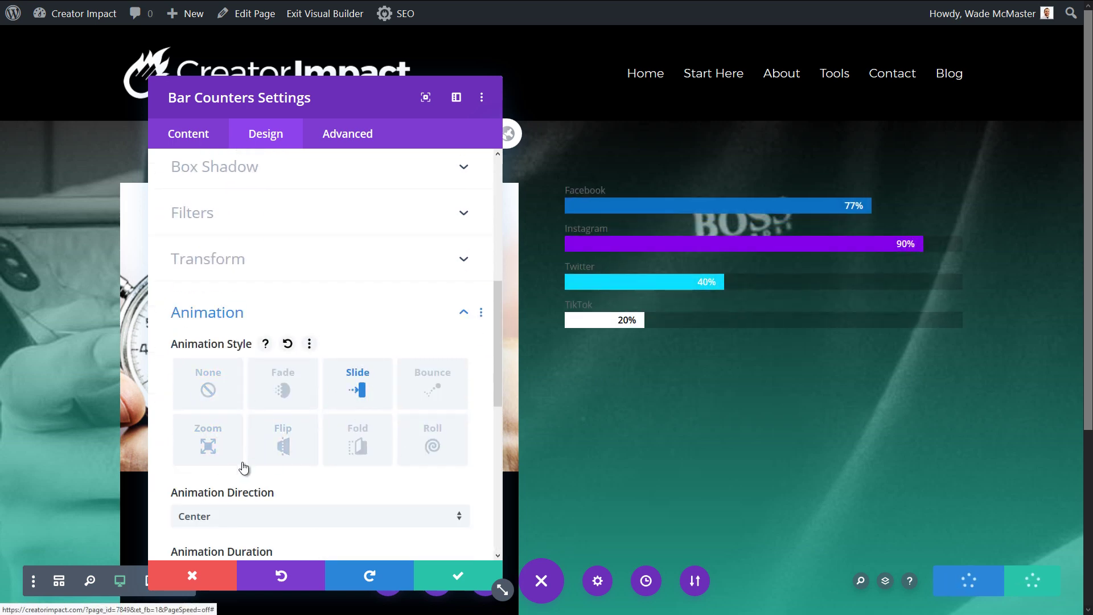
{"action": "left_click", "coordinate": [350, 443]}
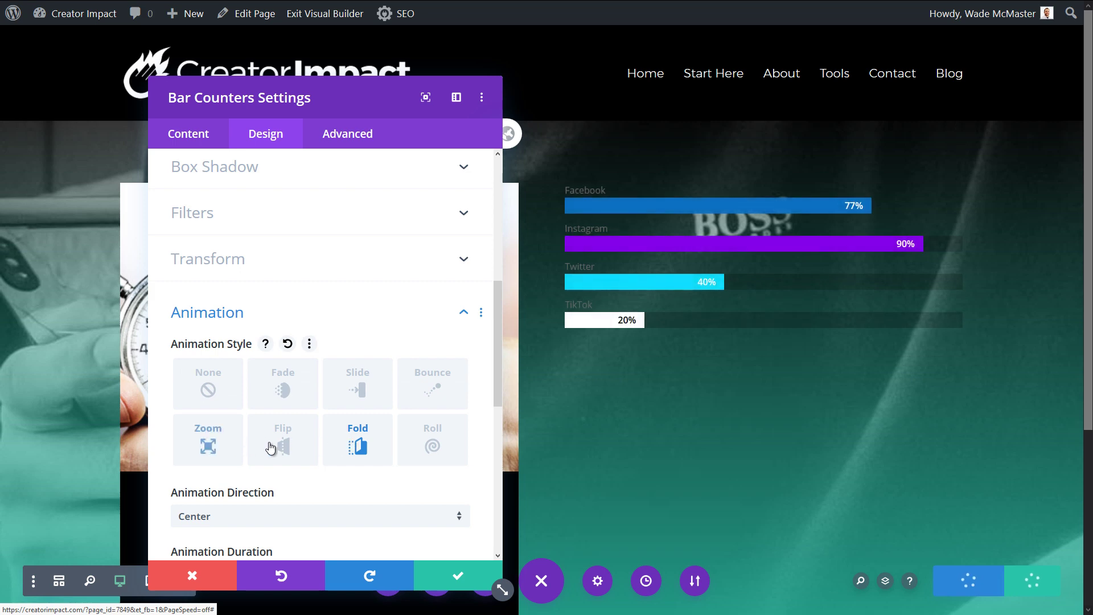
{"action": "left_click", "coordinate": [271, 447]}
{"action": "left_click", "coordinate": [207, 443]}
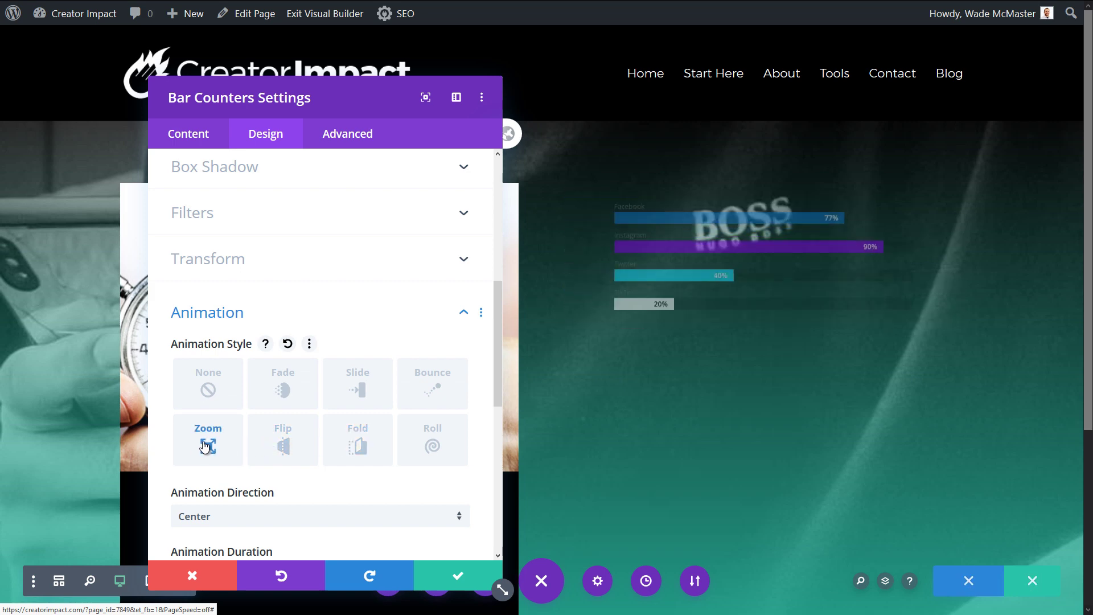
{"action": "left_click", "coordinate": [416, 449]}
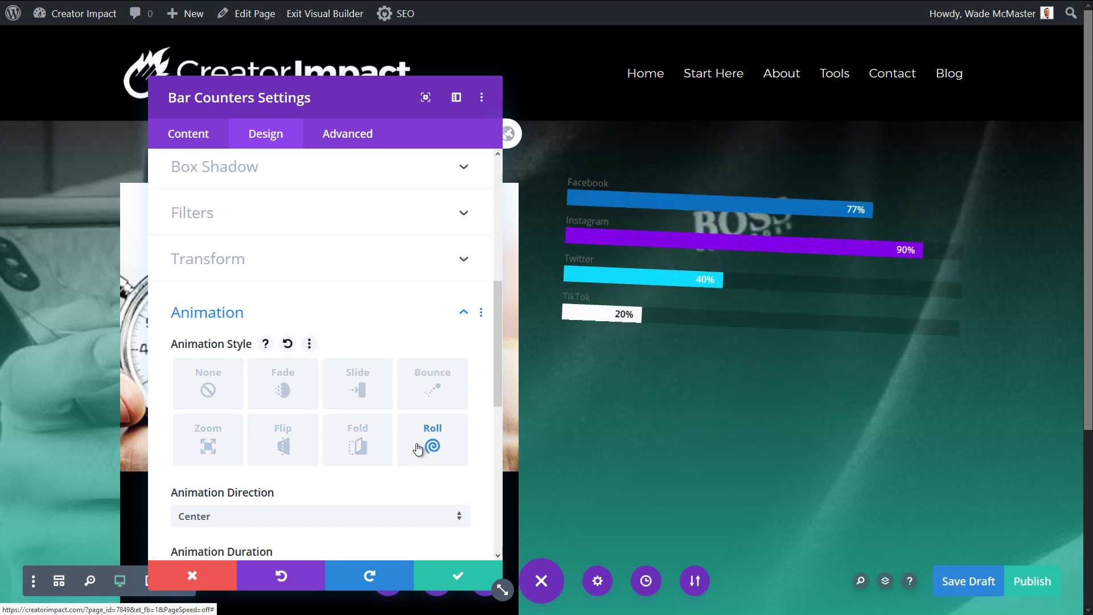
{"action": "left_click", "coordinate": [288, 396]}
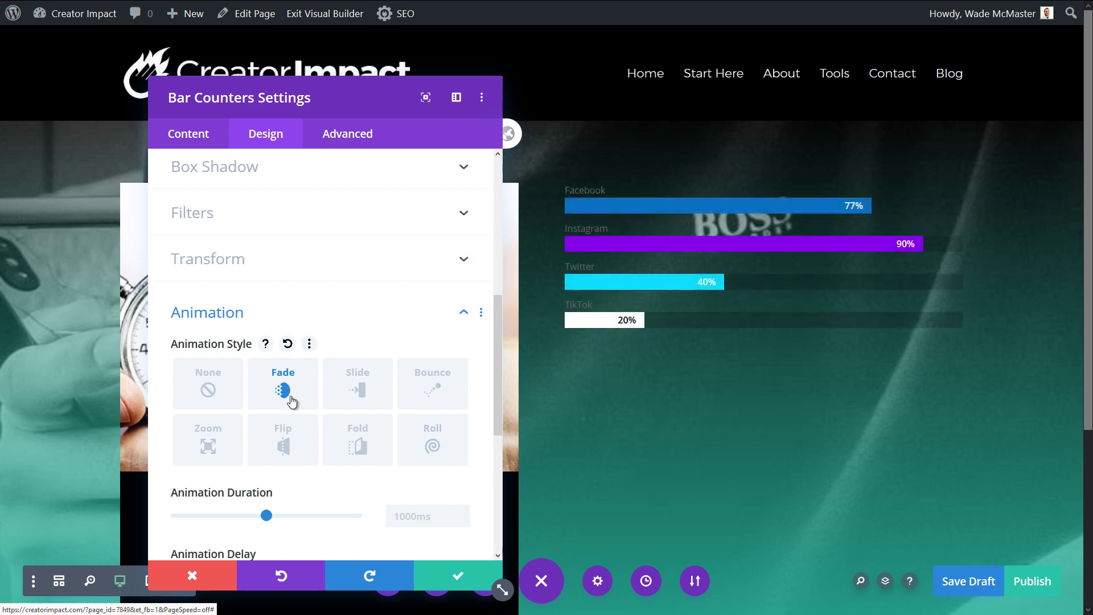
{"action": "scroll", "coordinate": [626, 273], "scroll_direction": "down", "scroll_amount": 4}
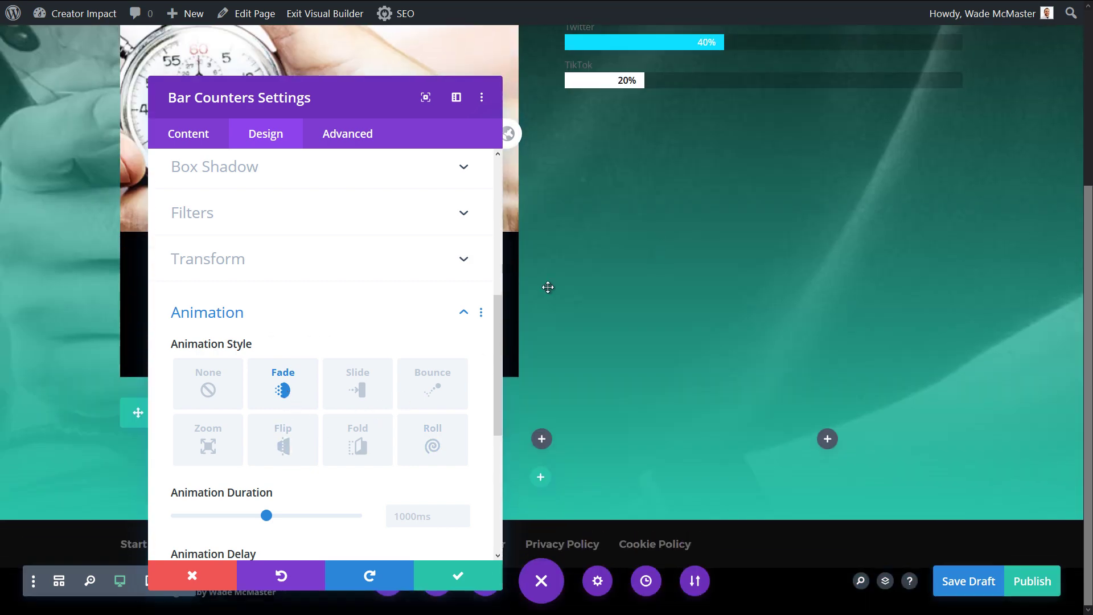
{"action": "scroll", "coordinate": [453, 282], "scroll_direction": "down", "scroll_amount": 5}
Try a text shadow preset on the percentage text, then set it back to none
{"action": "scroll", "coordinate": [357, 391], "scroll_direction": "up", "scroll_amount": 10}
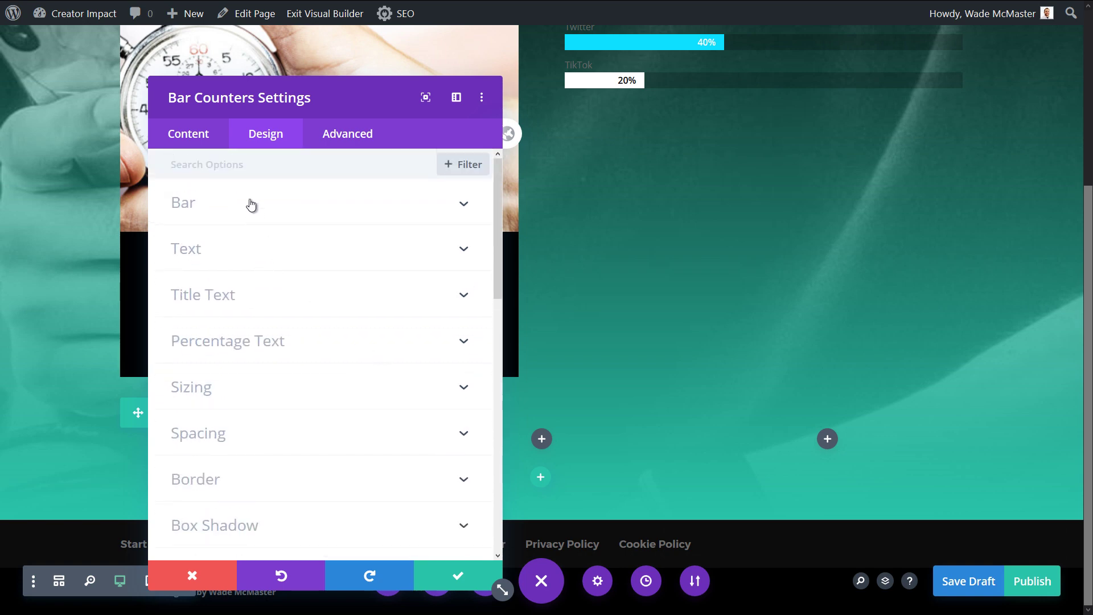
{"action": "left_click", "coordinate": [251, 204]}
{"action": "scroll", "coordinate": [285, 274], "scroll_direction": "down", "scroll_amount": 1}
{"action": "left_click", "coordinate": [288, 285]}
{"action": "scroll", "coordinate": [279, 398], "scroll_direction": "down", "scroll_amount": 1}
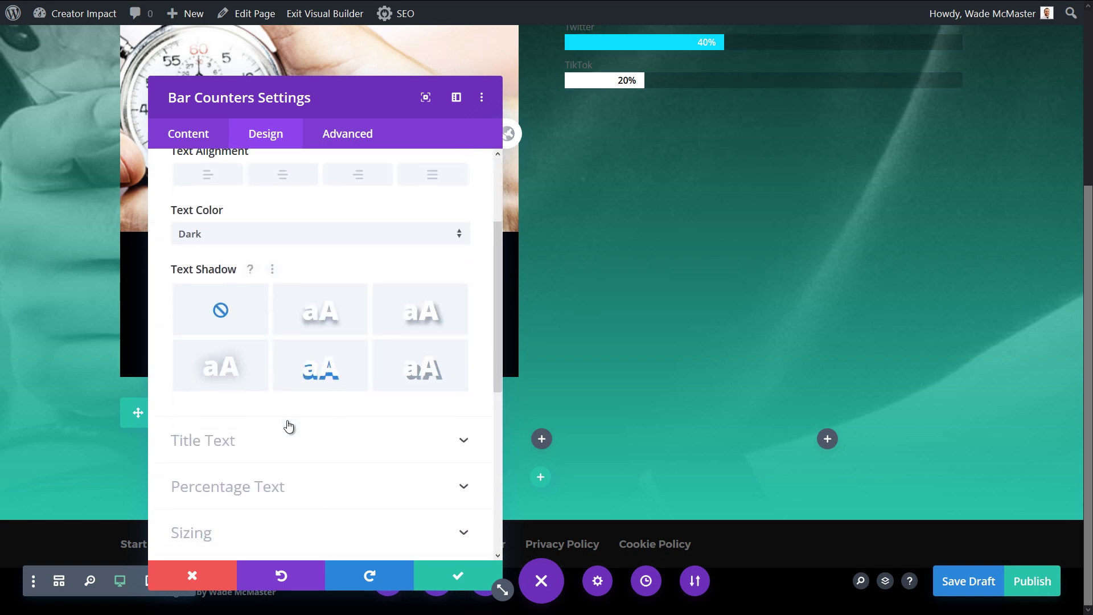
{"action": "scroll", "coordinate": [284, 398], "scroll_direction": "down", "scroll_amount": 2}
{"action": "left_click", "coordinate": [281, 366]}
{"action": "scroll", "coordinate": [284, 336], "scroll_direction": "down", "scroll_amount": 7}
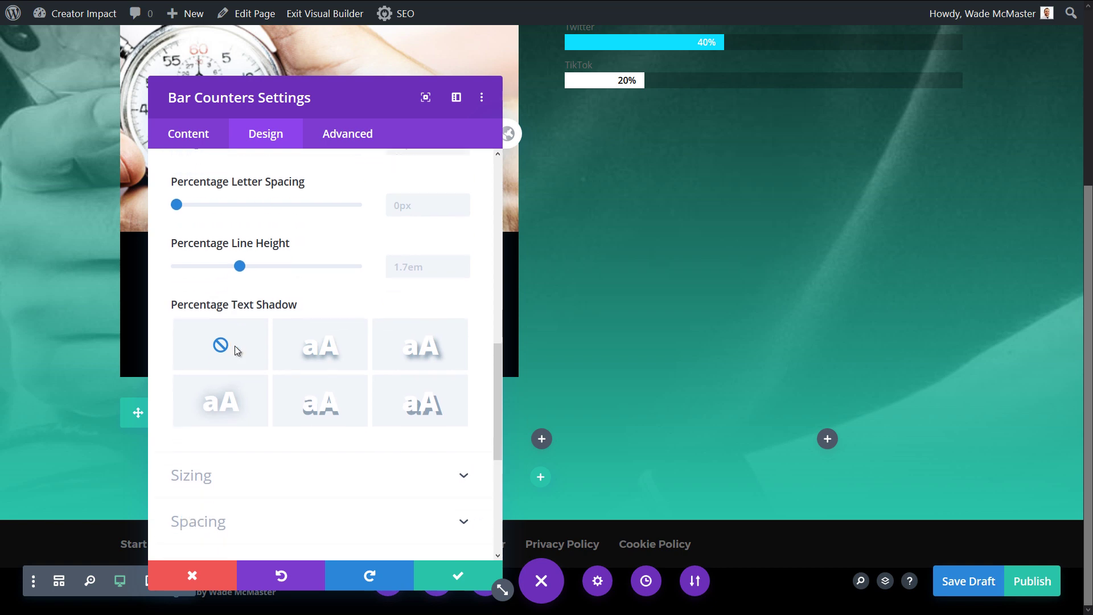
{"action": "scroll", "coordinate": [235, 347], "scroll_direction": "down", "scroll_amount": 2}
{"action": "scroll", "coordinate": [342, 341], "scroll_direction": "up", "scroll_amount": 2}
{"action": "left_click", "coordinate": [428, 339]}
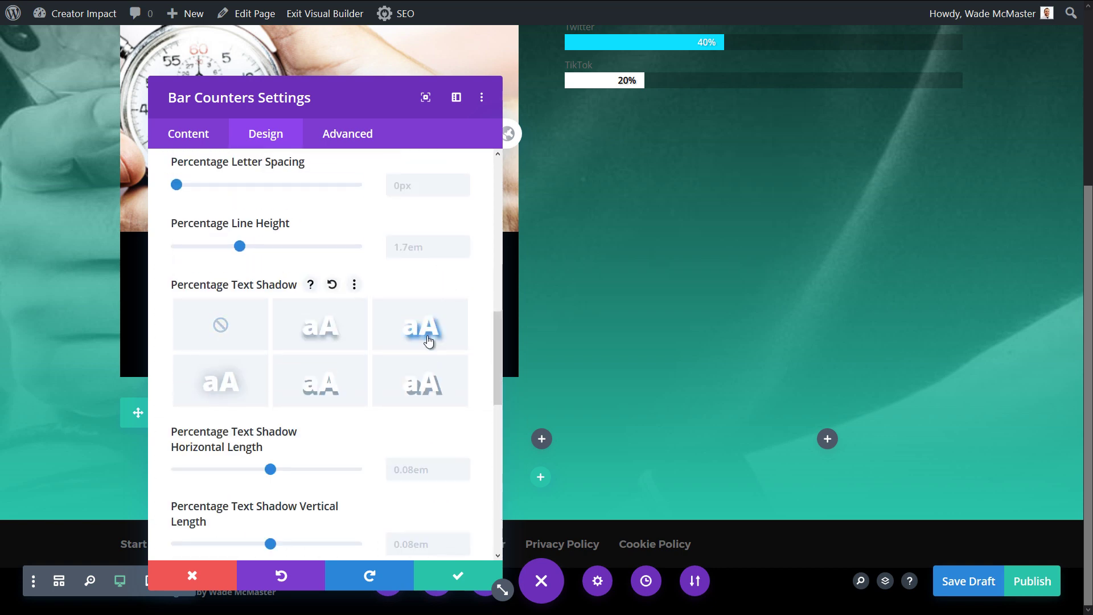
{"action": "left_click", "coordinate": [213, 326]}
Save and close the Bar Counters settings
{"action": "left_click", "coordinate": [199, 140]}
{"action": "left_click", "coordinate": [442, 585]}
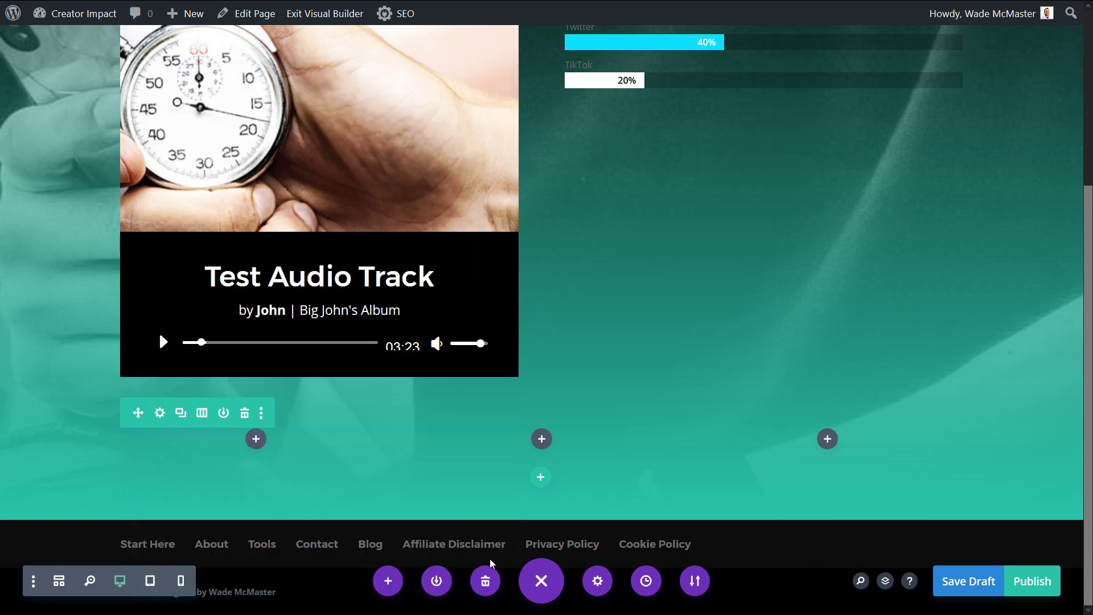
{"action": "scroll", "coordinate": [676, 366], "scroll_direction": "up", "scroll_amount": 4}
Change the Bar Counters module's Design text colour from Dark to Light
{"action": "mouse_move", "coordinate": [715, 239]}
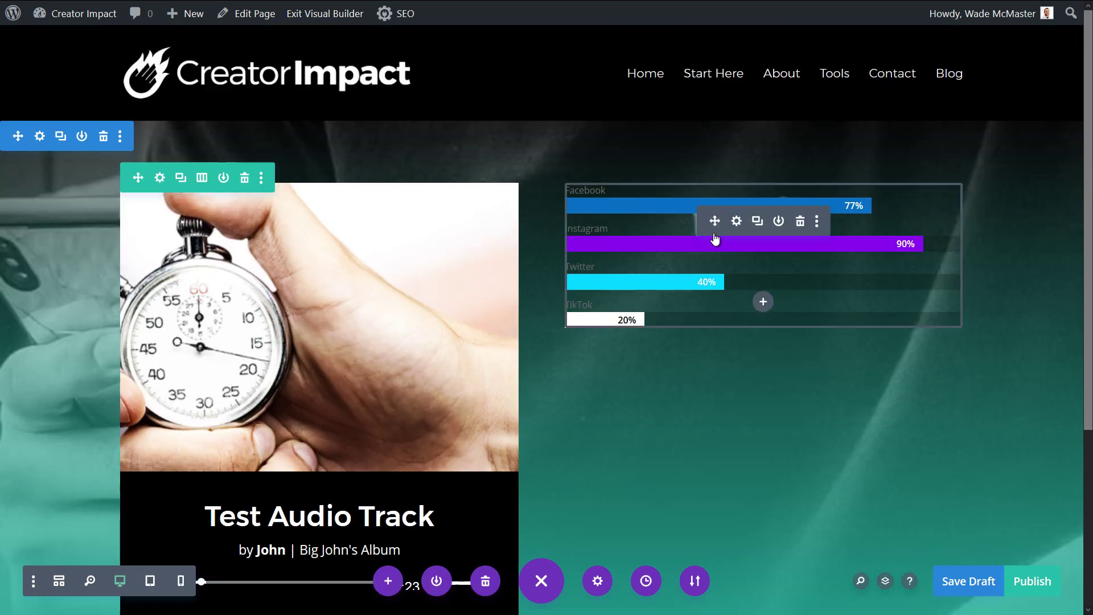
{"action": "left_click", "coordinate": [735, 220]}
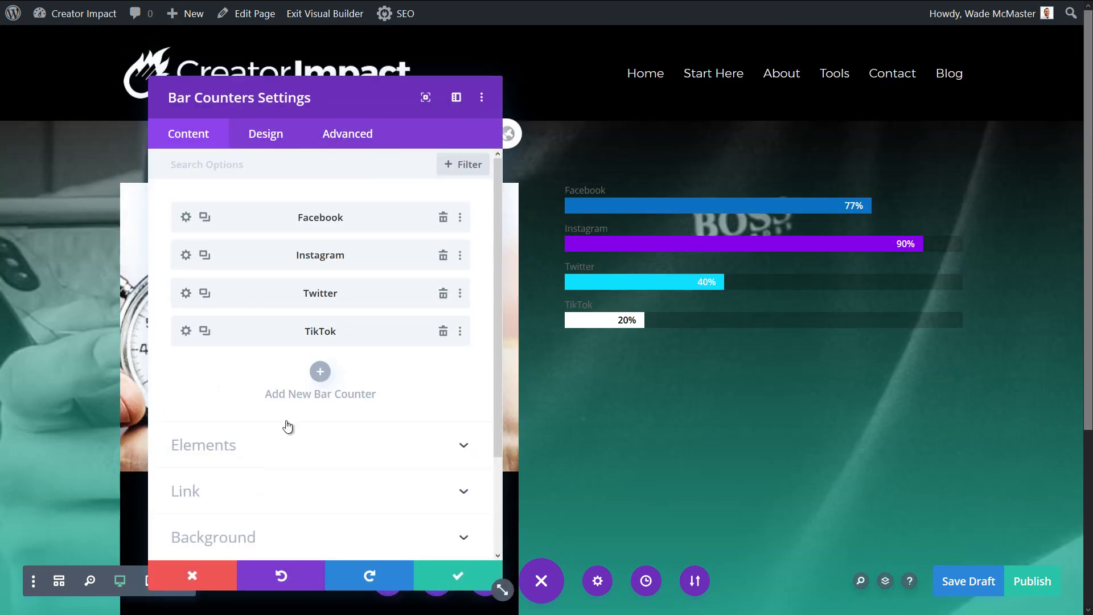
{"action": "left_click", "coordinate": [265, 137]}
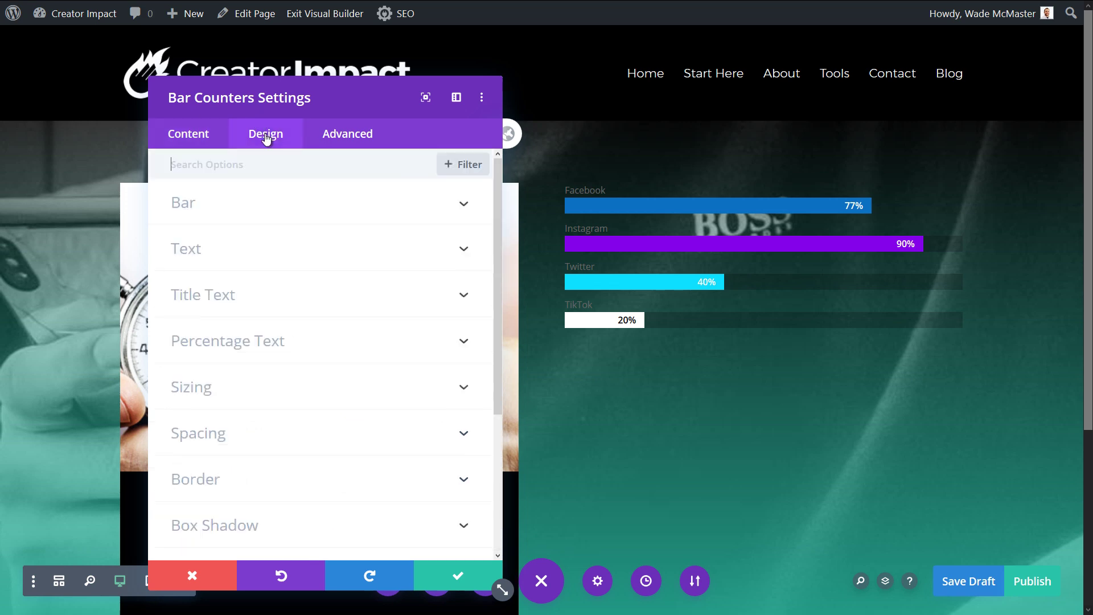
{"action": "left_click", "coordinate": [269, 249]}
{"action": "scroll", "coordinate": [244, 293], "scroll_direction": "down", "scroll_amount": 4}
{"action": "scroll", "coordinate": [244, 293], "scroll_direction": "up", "scroll_amount": 3}
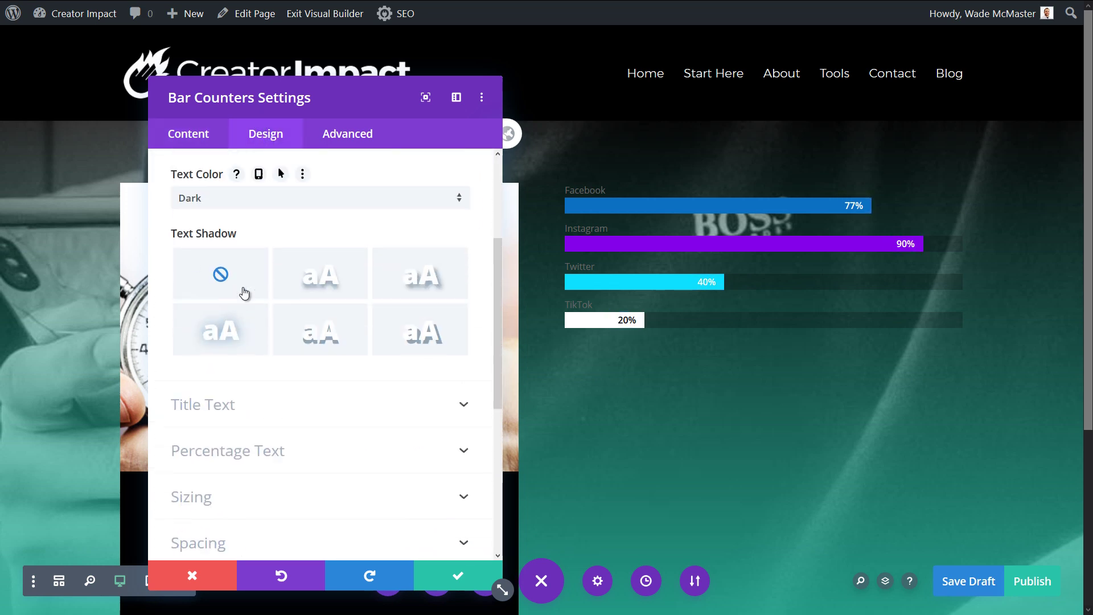
{"action": "scroll", "coordinate": [242, 336], "scroll_direction": "down", "scroll_amount": 1}
{"action": "scroll", "coordinate": [216, 319], "scroll_direction": "up", "scroll_amount": 3}
{"action": "left_click", "coordinate": [198, 289]}
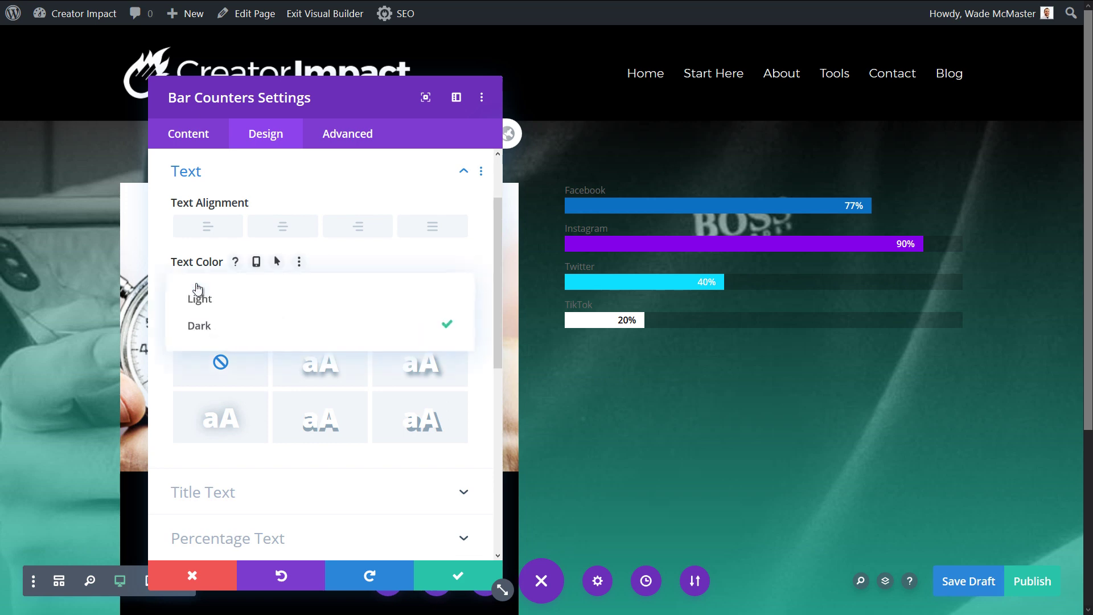
{"action": "left_click", "coordinate": [208, 299]}
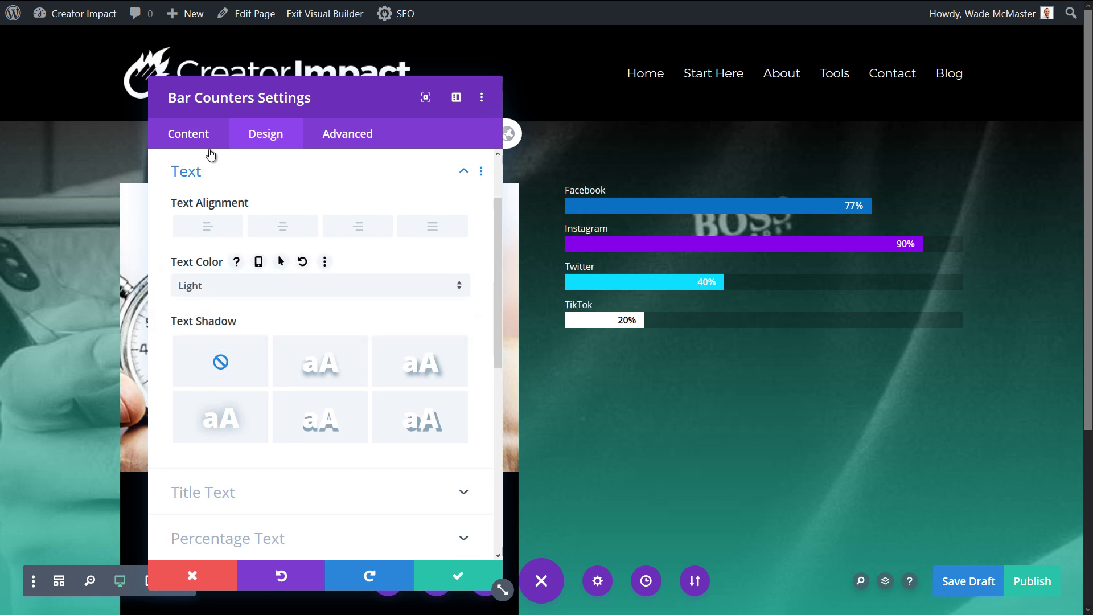
{"action": "left_click", "coordinate": [201, 133]}
{"action": "scroll", "coordinate": [232, 407], "scroll_direction": "down", "scroll_amount": 2}
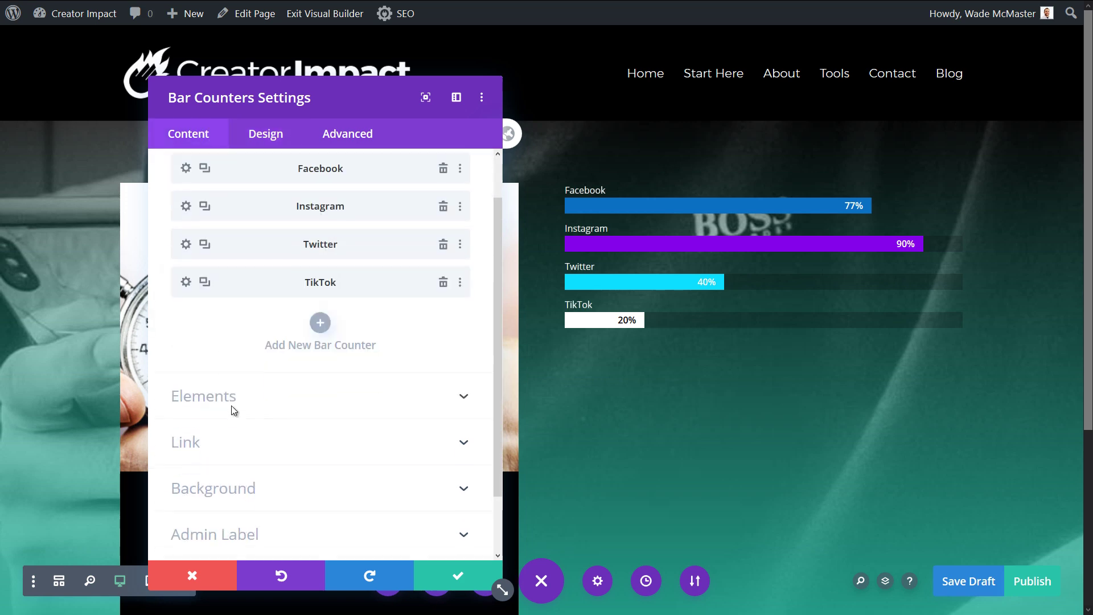
{"action": "scroll", "coordinate": [243, 442], "scroll_direction": "up", "scroll_amount": 3}
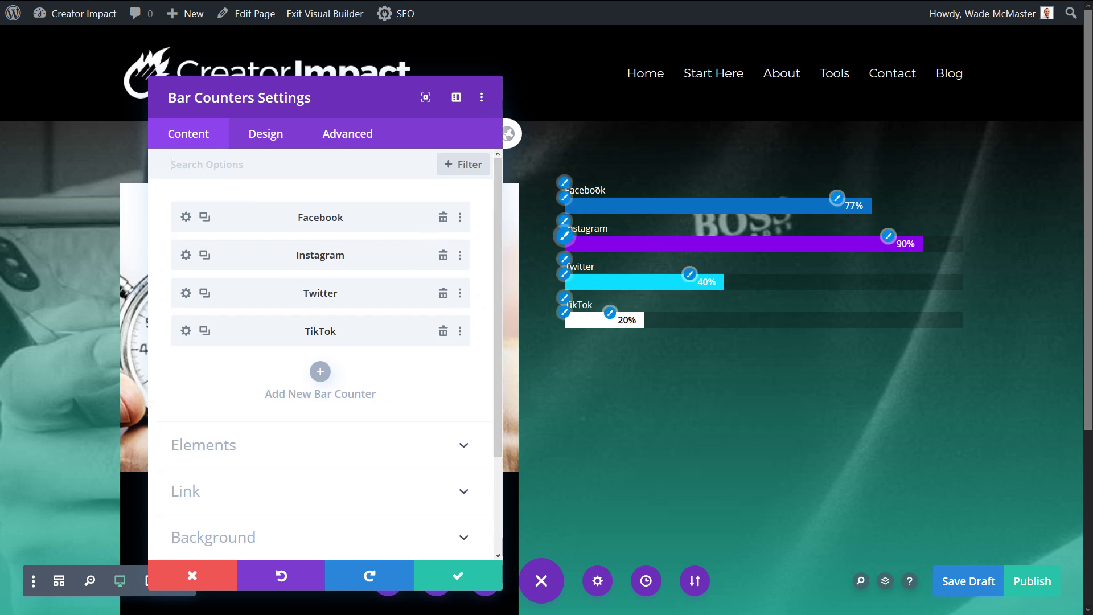
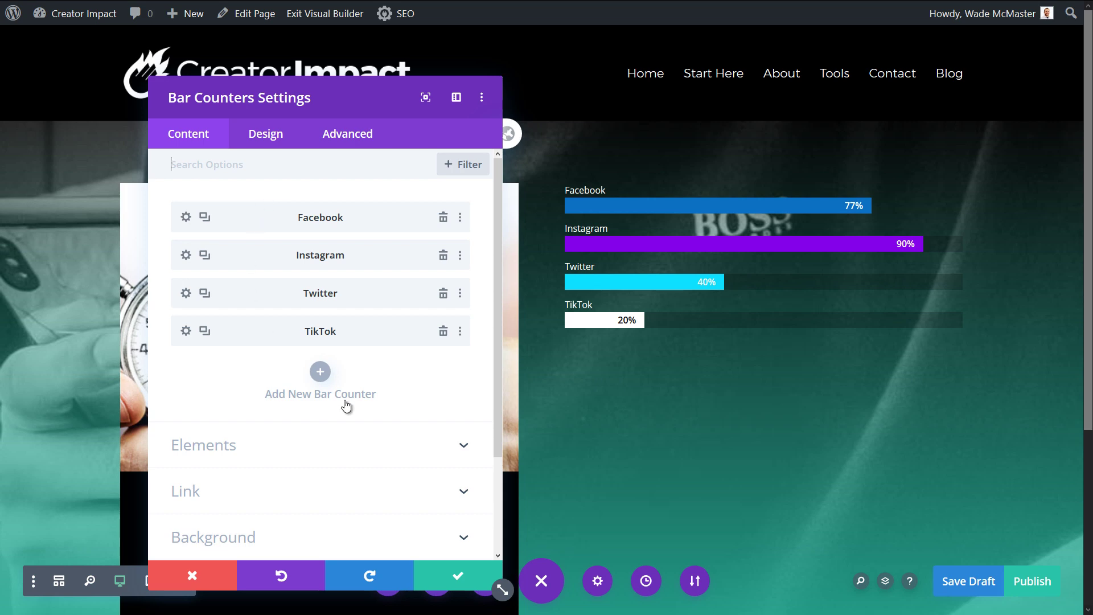
Open the Bar Counters module's Design settings and scroll through its option groups
{"action": "left_click", "coordinate": [263, 137]}
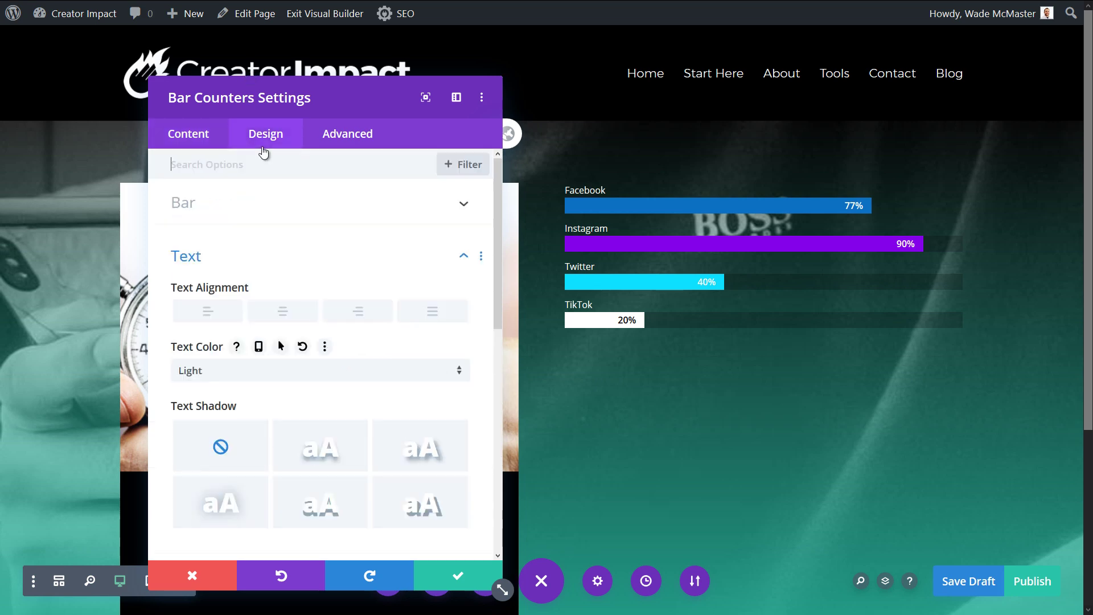
{"action": "scroll", "coordinate": [276, 336], "scroll_direction": "down", "scroll_amount": 8}
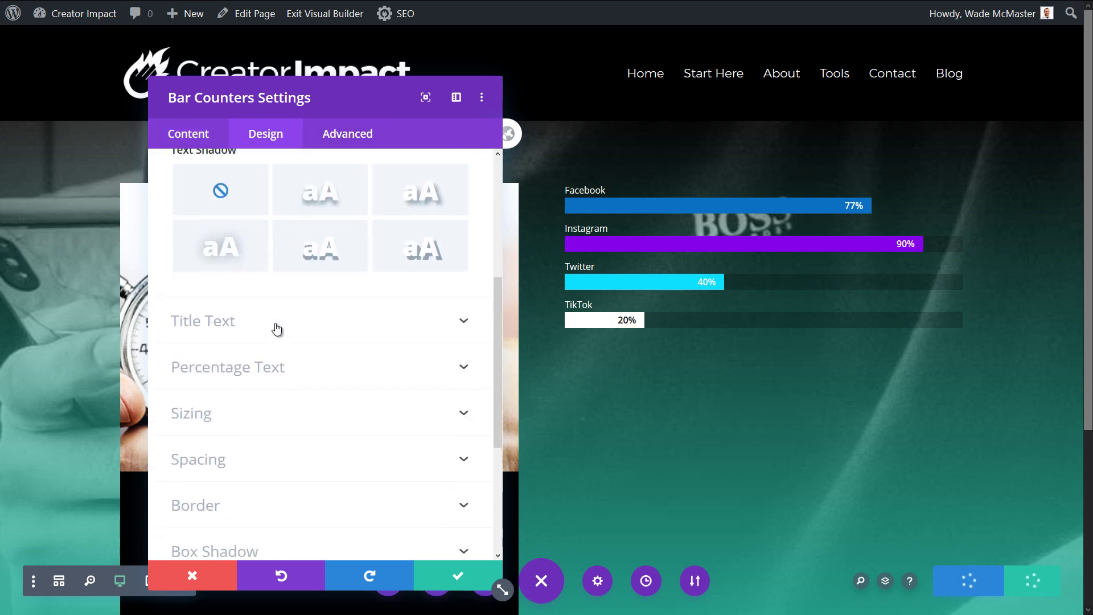
Save the bar counters, then insert a Blog module beneath them in the right column
{"action": "left_click", "coordinate": [440, 582]}
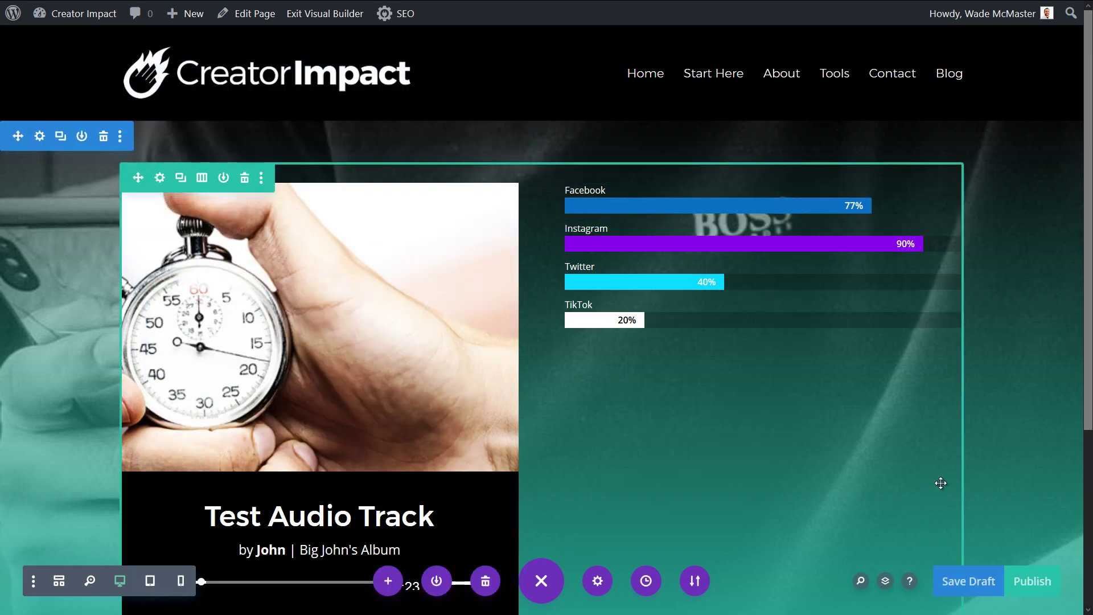
{"action": "scroll", "coordinate": [910, 461], "scroll_direction": "down", "scroll_amount": 3}
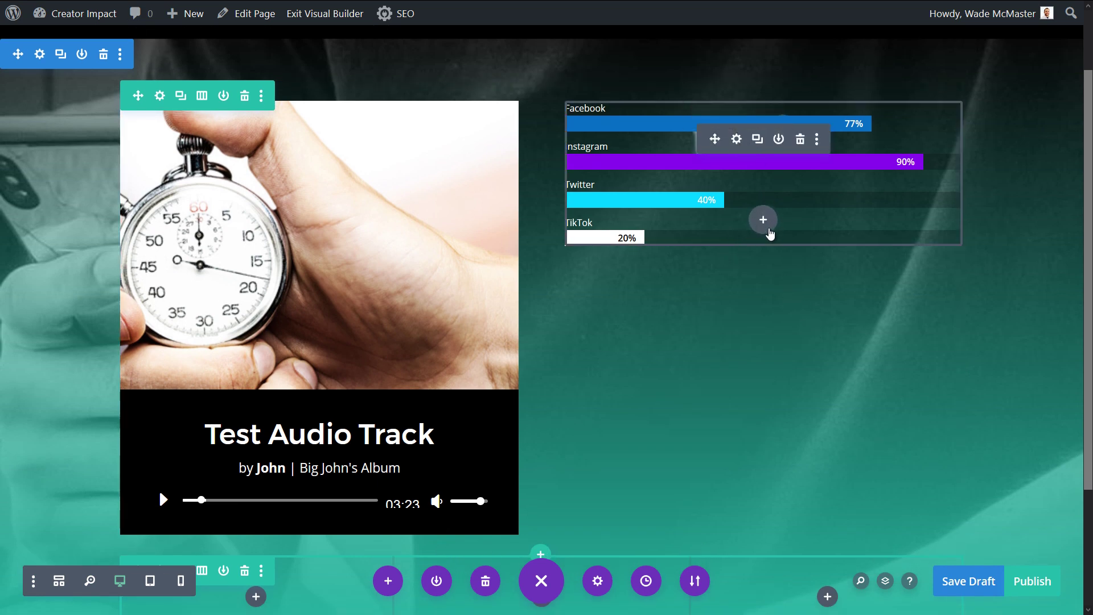
{"action": "left_click", "coordinate": [763, 221]}
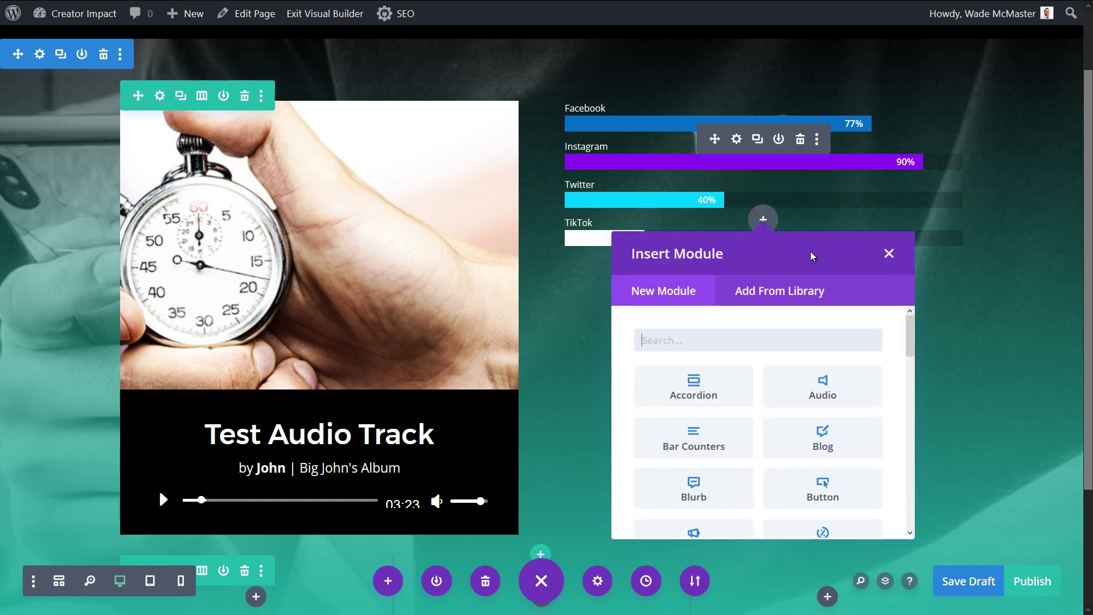
{"action": "left_click", "coordinate": [831, 444]}
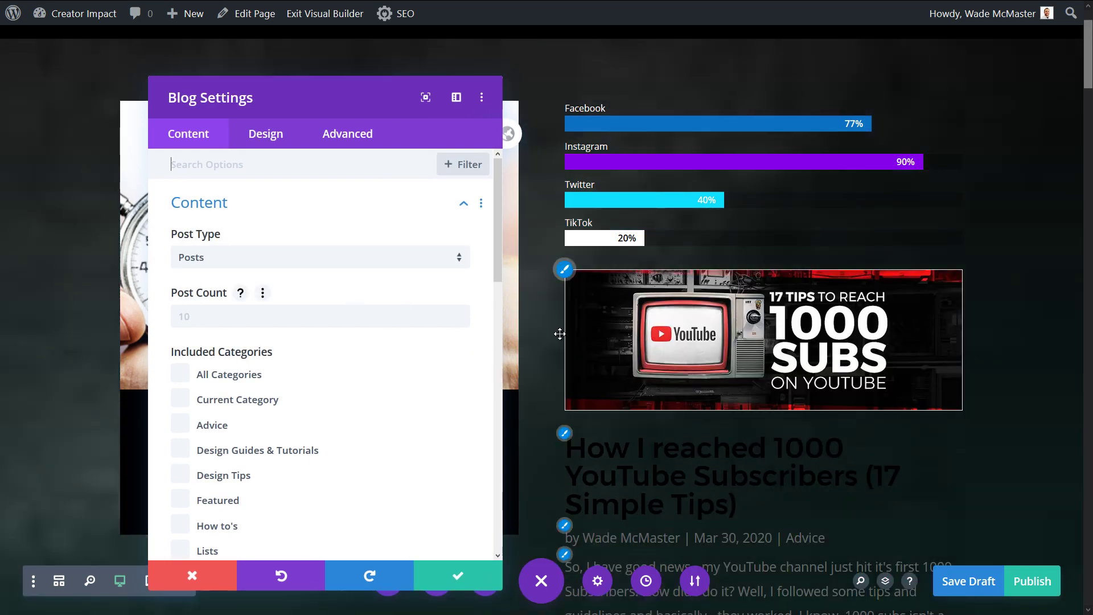
Review the new Blog module's post list in the preview and save its settings
{"action": "scroll", "coordinate": [751, 350], "scroll_direction": "down", "scroll_amount": 15}
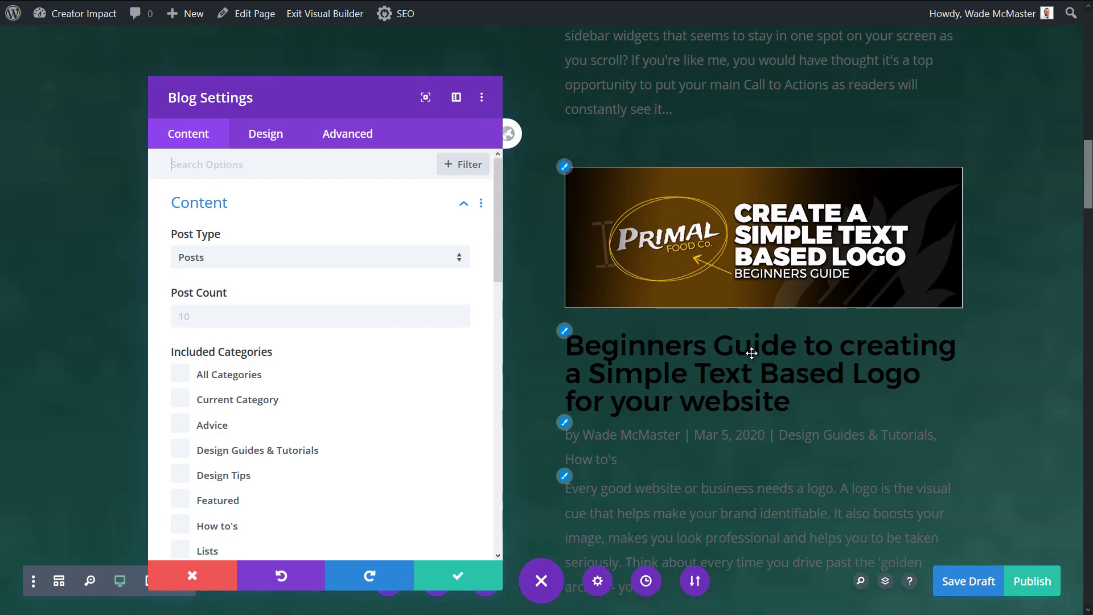
{"action": "scroll", "coordinate": [751, 352], "scroll_direction": "down", "scroll_amount": 10}
{"action": "scroll", "coordinate": [749, 366], "scroll_direction": "up", "scroll_amount": 15}
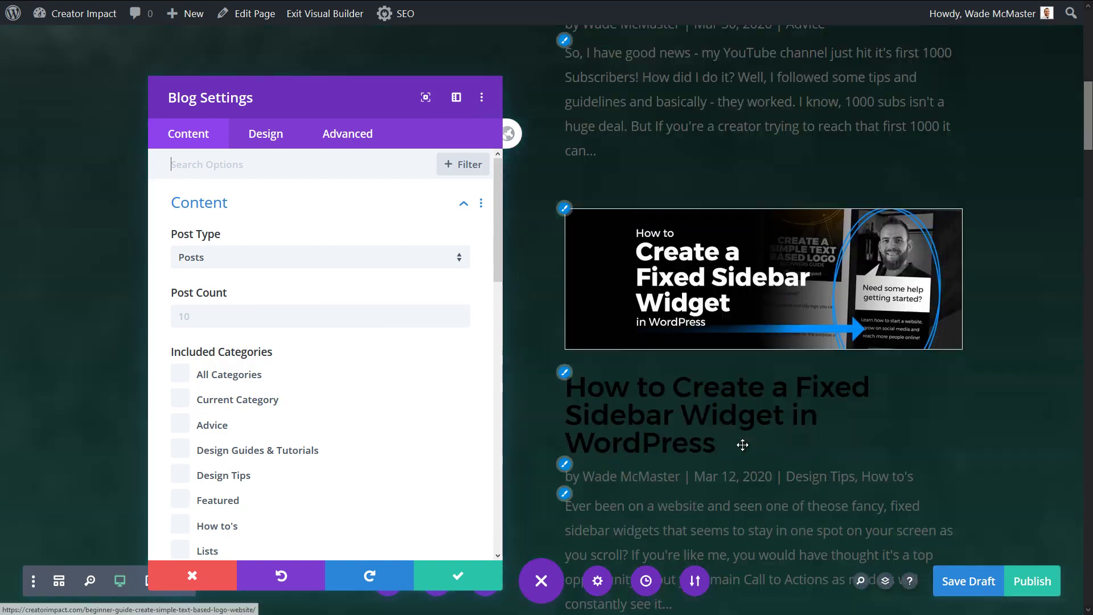
{"action": "scroll", "coordinate": [743, 445], "scroll_direction": "up", "scroll_amount": 10}
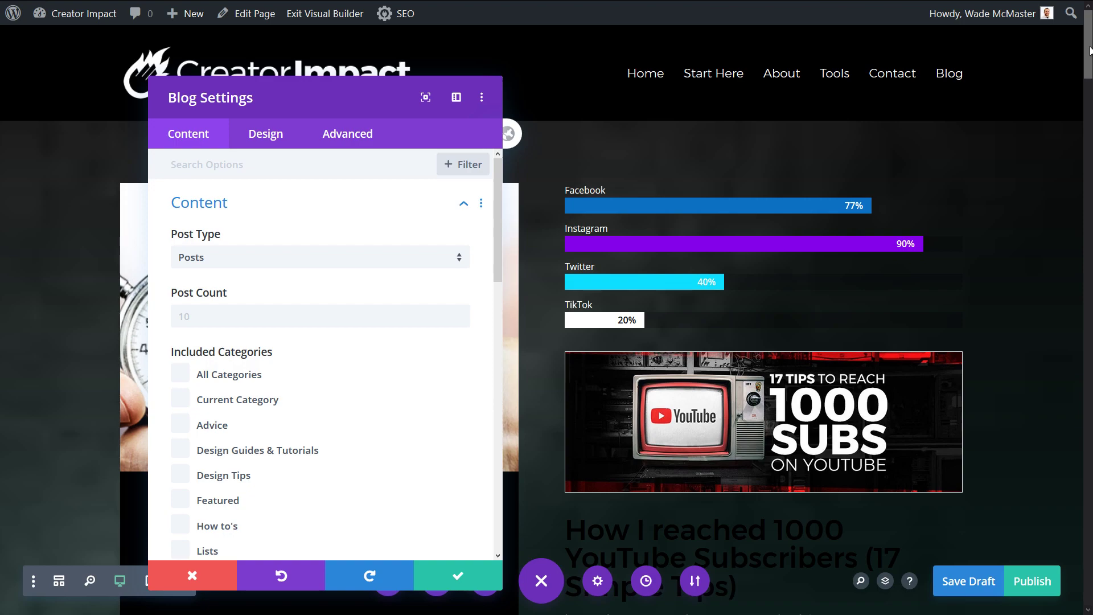
{"action": "left_click_drag", "start_coordinate": [1089, 50], "coordinate": [1090, 92]}
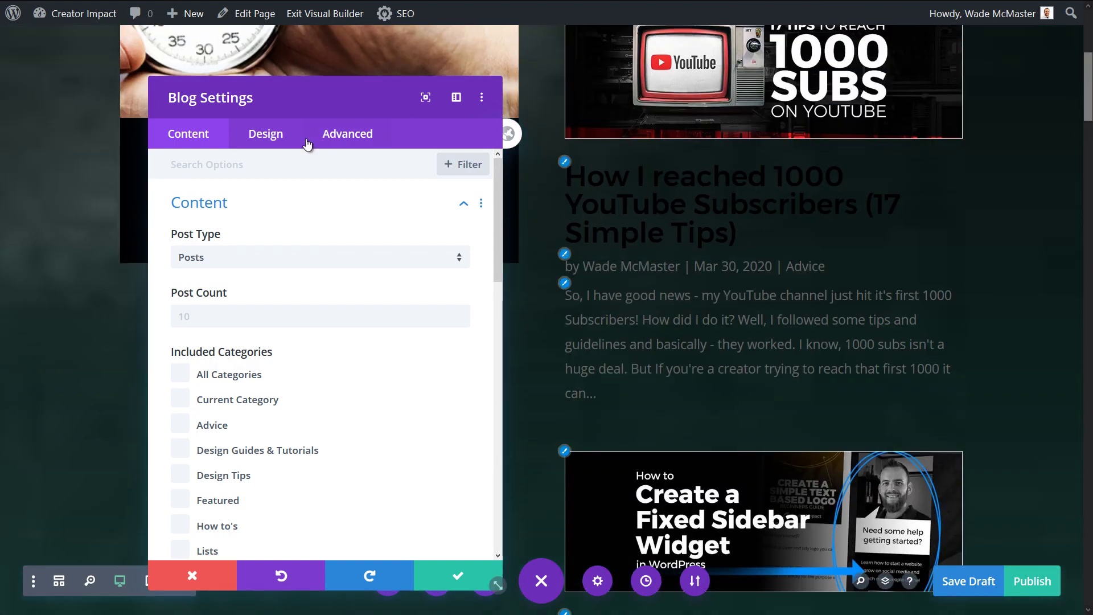
{"action": "scroll", "coordinate": [666, 254], "scroll_direction": "up", "scroll_amount": 6}
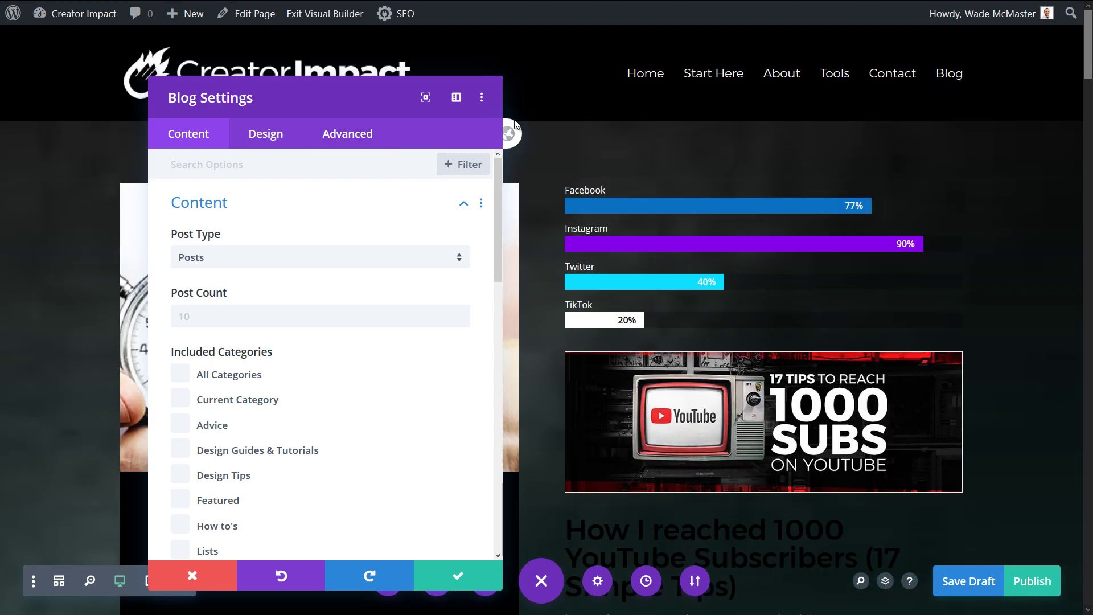
{"action": "left_click", "coordinate": [481, 577]}
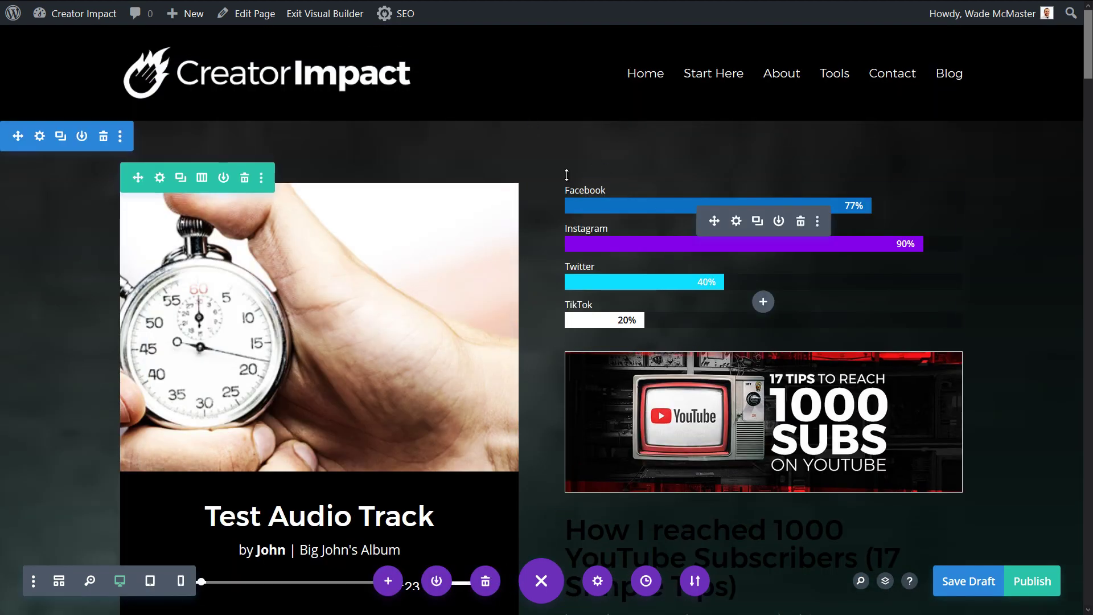
{"action": "scroll", "coordinate": [504, 321], "scroll_direction": "down", "scroll_amount": 15}
{"action": "scroll", "coordinate": [504, 320], "scroll_direction": "down", "scroll_amount": 20}
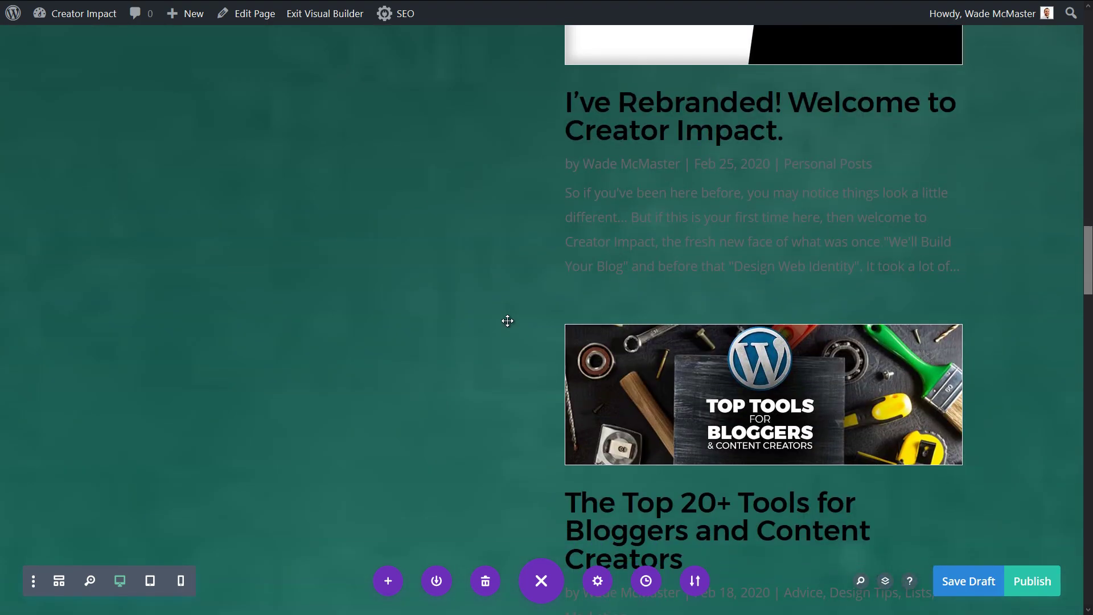
{"action": "scroll", "coordinate": [509, 331], "scroll_direction": "down", "scroll_amount": 20}
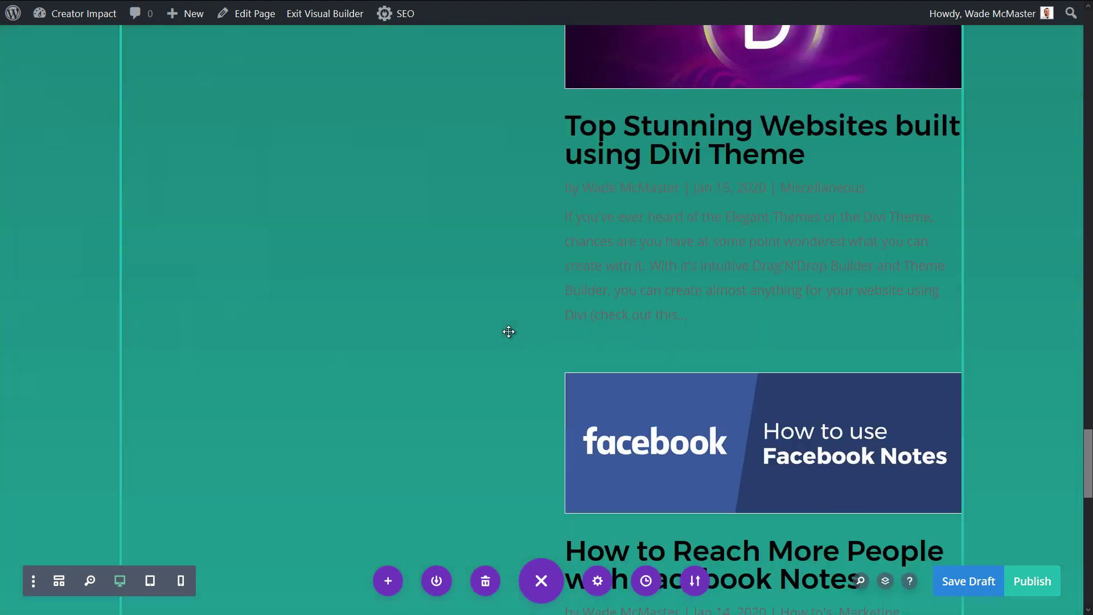
{"action": "scroll", "coordinate": [516, 335], "scroll_direction": "down", "scroll_amount": 3}
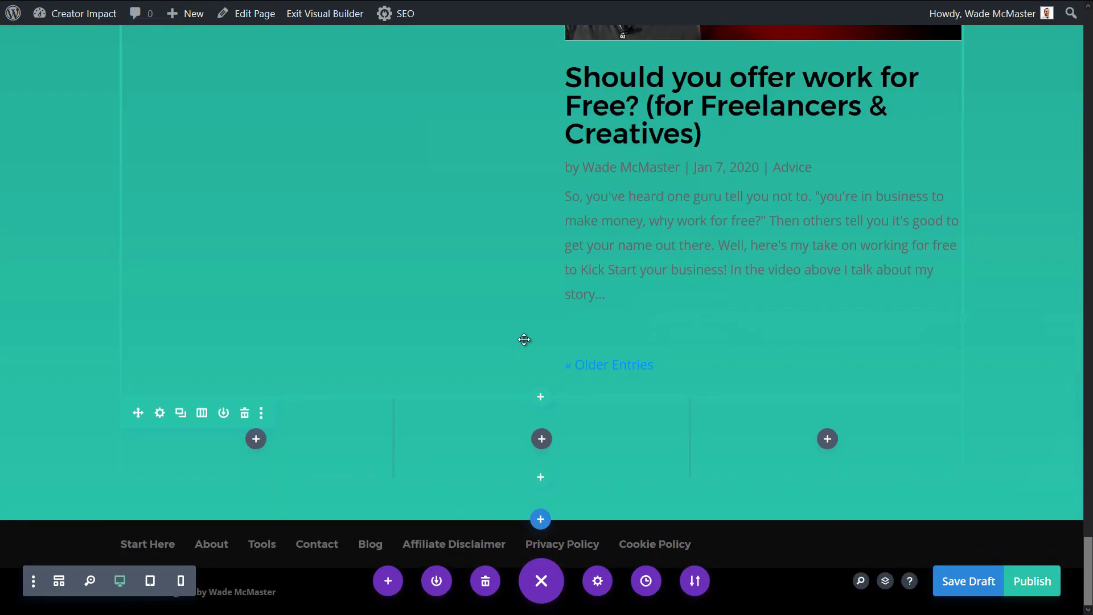
Add an empty one-column row below the Test Audio Track and drag the Blog module into it
{"action": "left_click", "coordinate": [541, 395]}
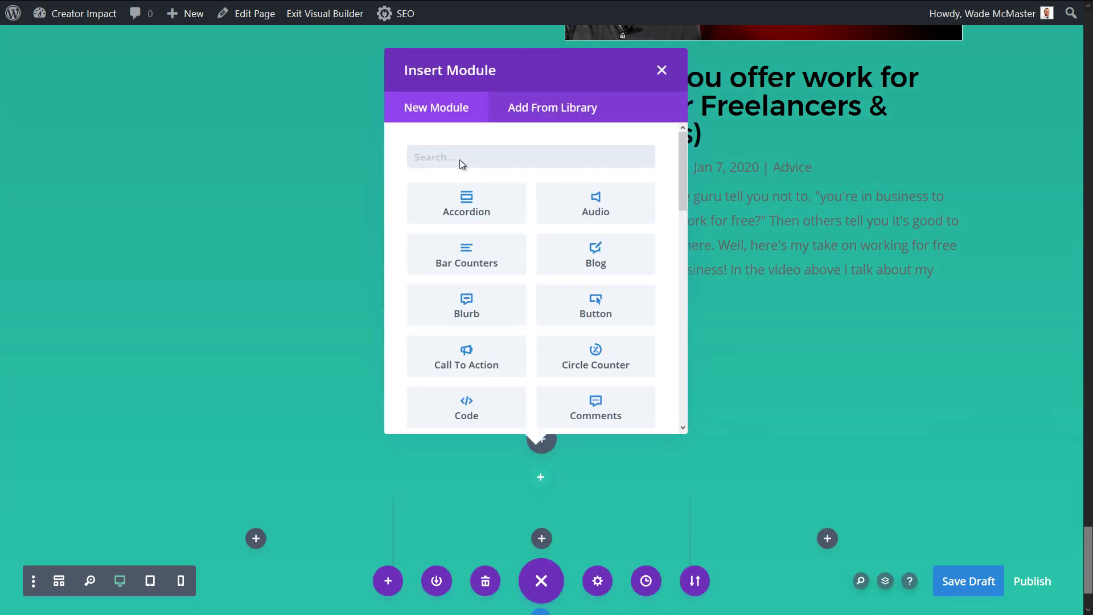
{"action": "left_click", "coordinate": [662, 70]}
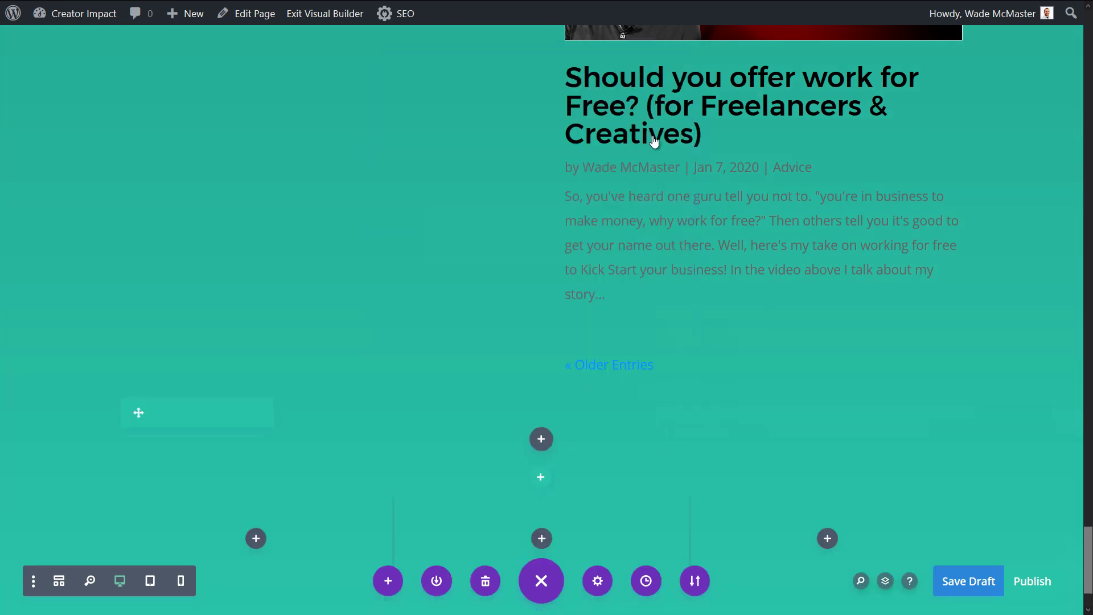
{"action": "left_click_drag", "start_coordinate": [675, 239], "coordinate": [553, 355]}
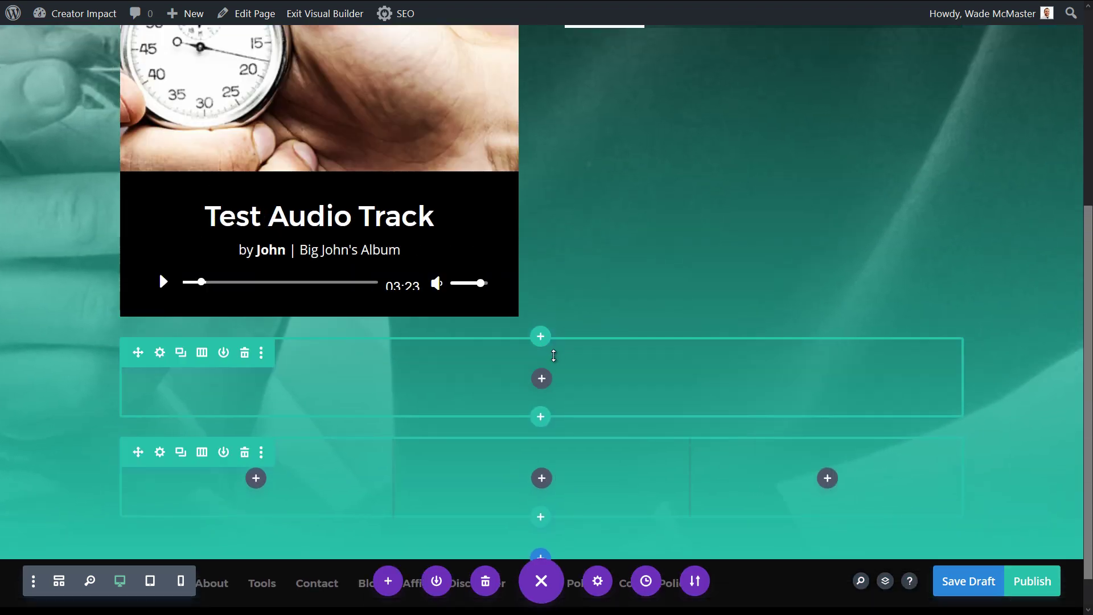
{"action": "scroll", "coordinate": [628, 238], "scroll_direction": "down", "scroll_amount": 8}
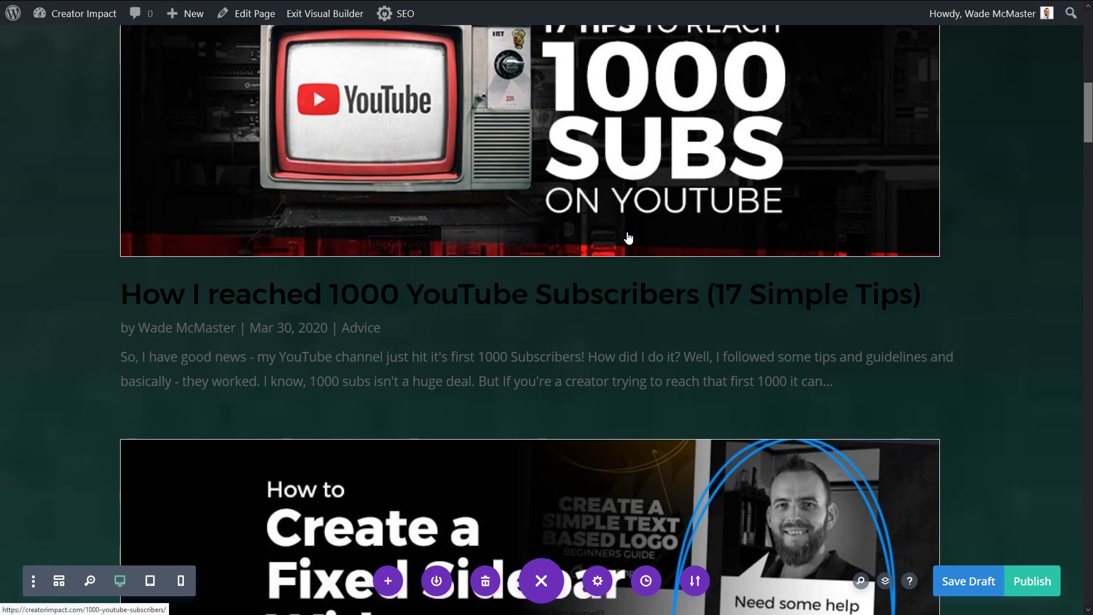
{"action": "scroll", "coordinate": [628, 238], "scroll_direction": "down", "scroll_amount": 20}
{"action": "scroll", "coordinate": [624, 220], "scroll_direction": "down", "scroll_amount": 20}
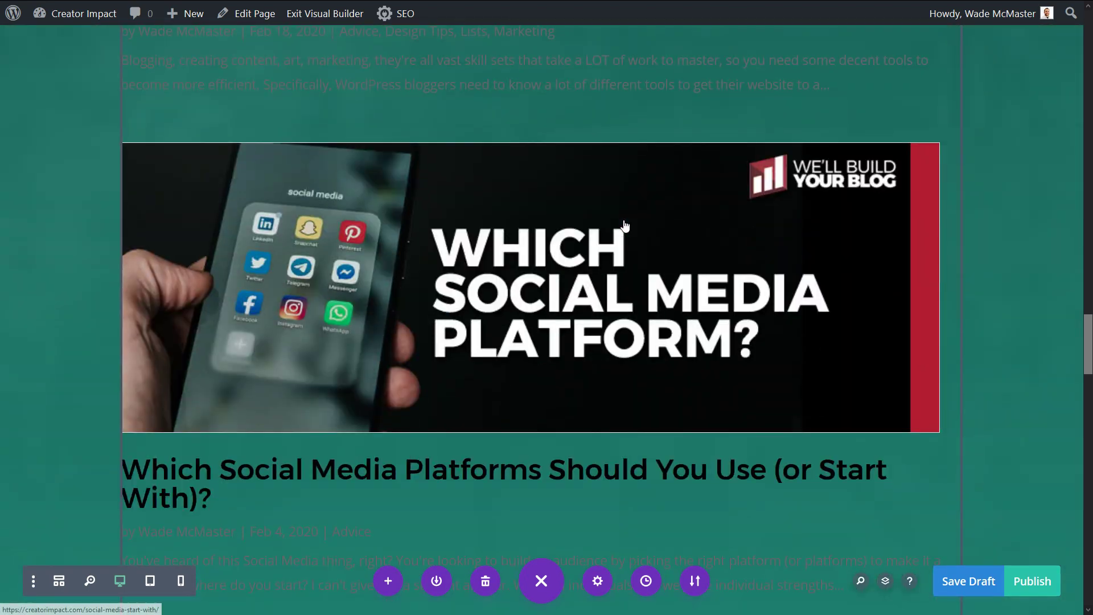
{"action": "left_click_drag", "start_coordinate": [1088, 402], "coordinate": [964, 88]}
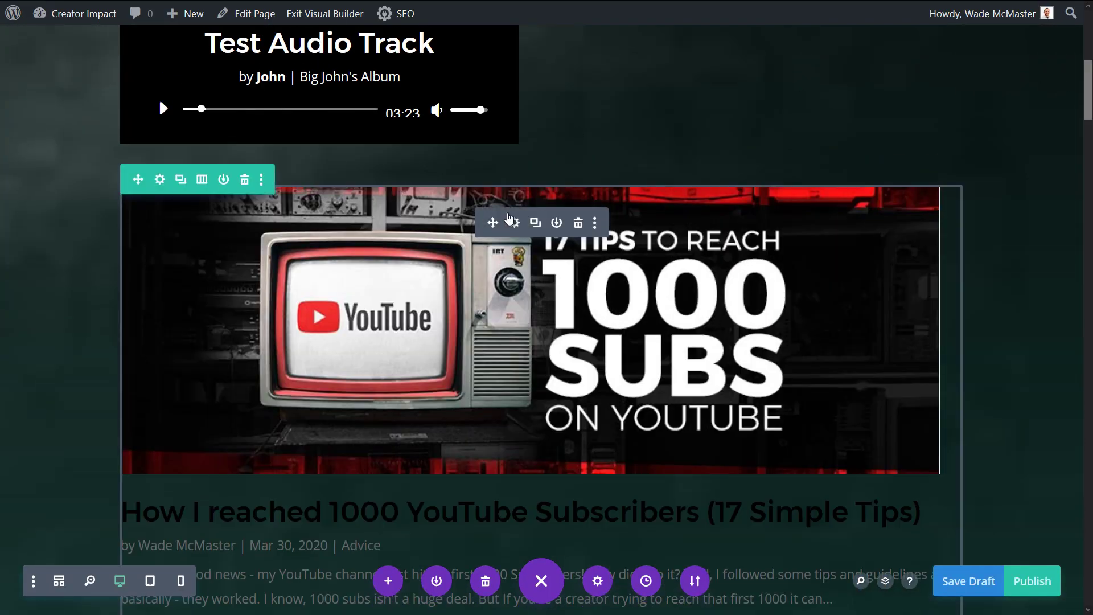
Open the Blog module's Design Layout options and try the Grid layout
{"action": "left_click", "coordinate": [515, 225]}
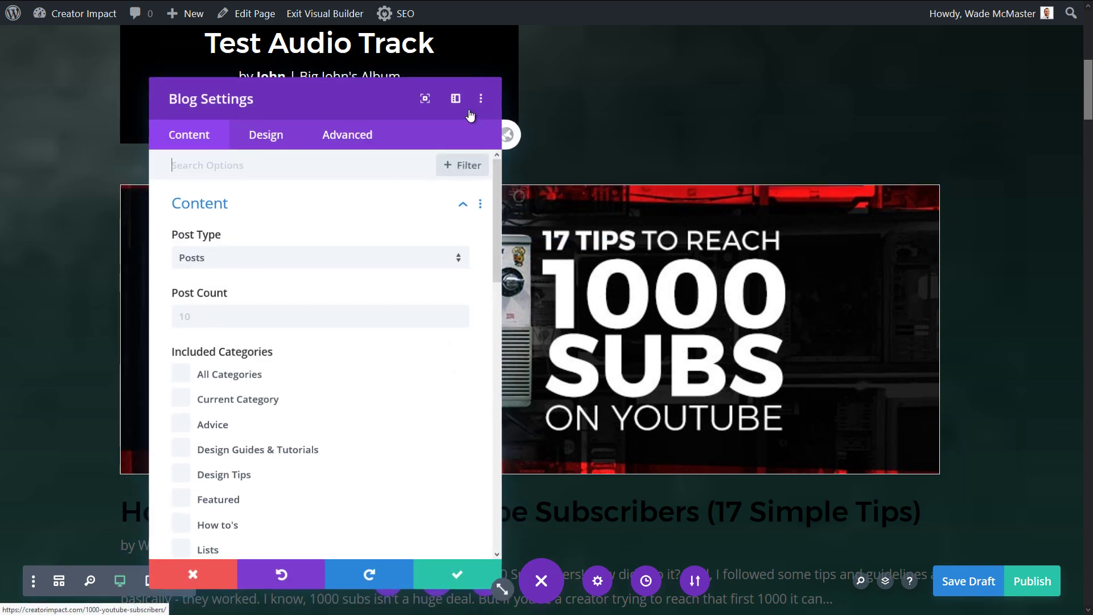
{"action": "left_click", "coordinate": [274, 135]}
{"action": "left_click", "coordinate": [253, 211]}
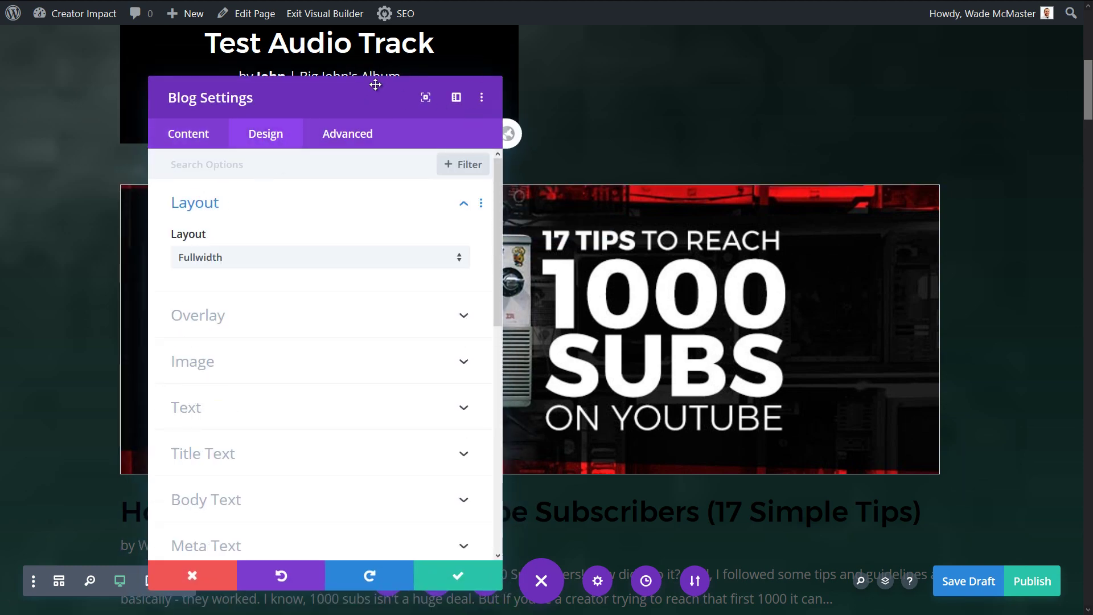
{"action": "left_click_drag", "start_coordinate": [375, 84], "coordinate": [985, 65]}
{"action": "left_click", "coordinate": [767, 231]}
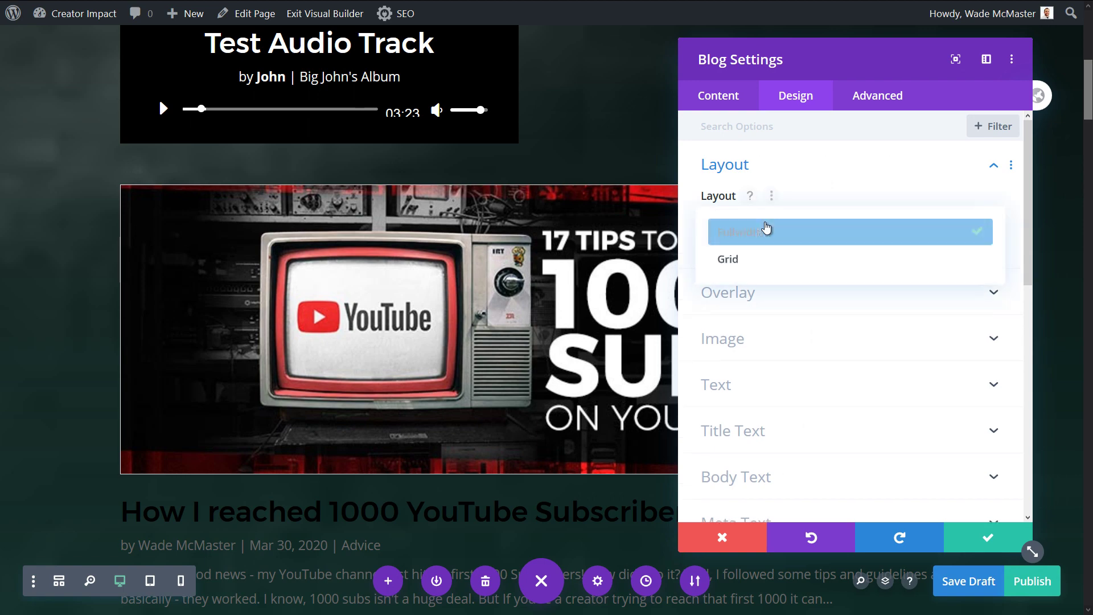
{"action": "left_click", "coordinate": [757, 259]}
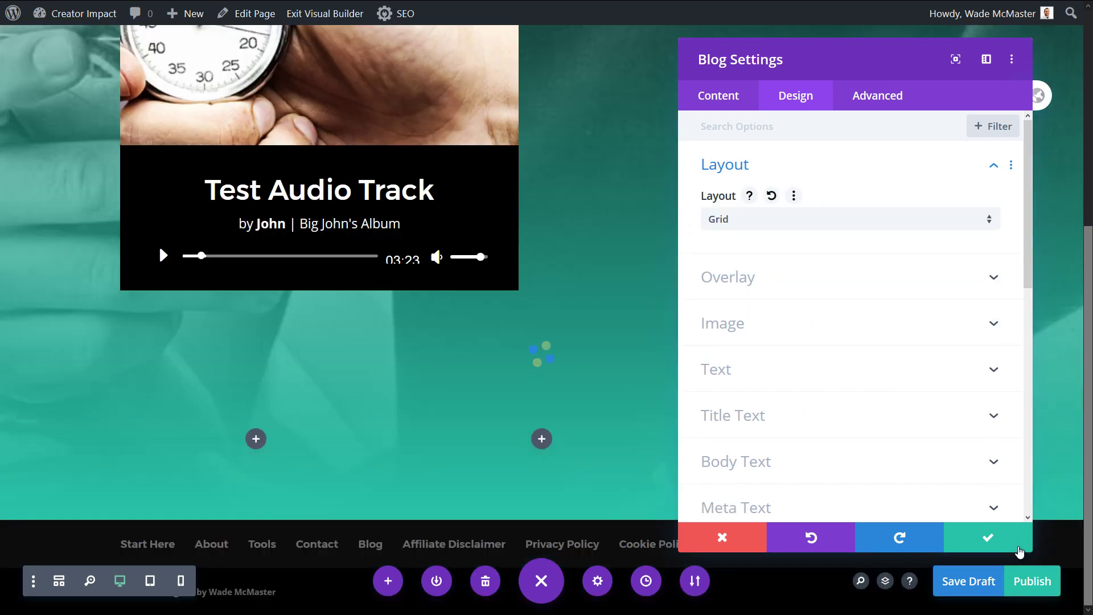
Check the three-column grid, then switch the blog layout back to Fullwidth
{"action": "left_click_drag", "start_coordinate": [1033, 551], "coordinate": [978, 319]}
{"action": "left_click_drag", "start_coordinate": [830, 59], "coordinate": [826, 46]}
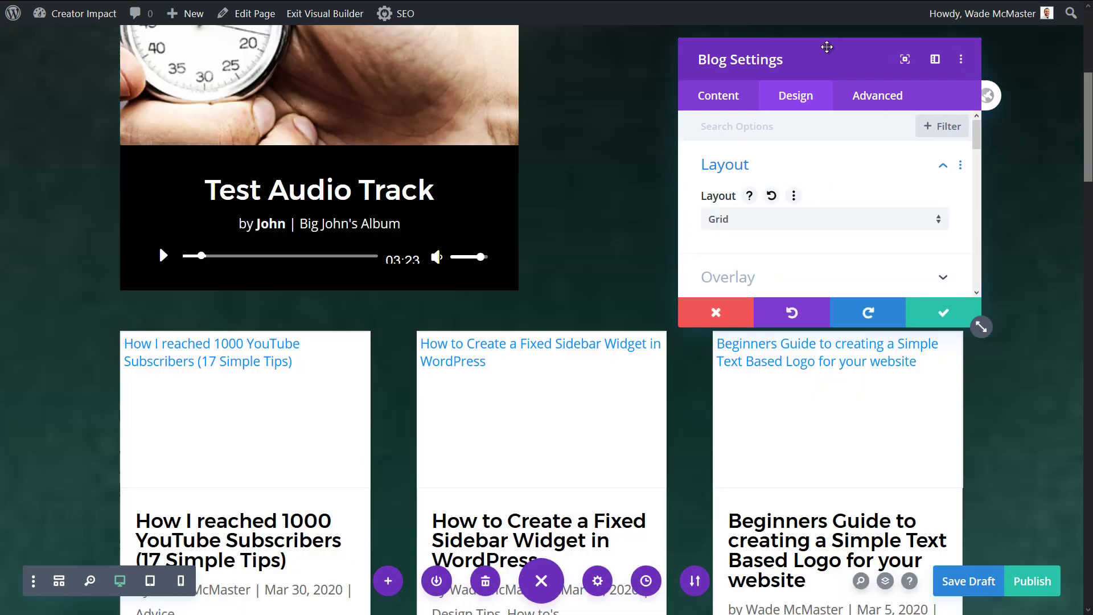
{"action": "scroll", "coordinate": [303, 310], "scroll_direction": "down", "scroll_amount": 5}
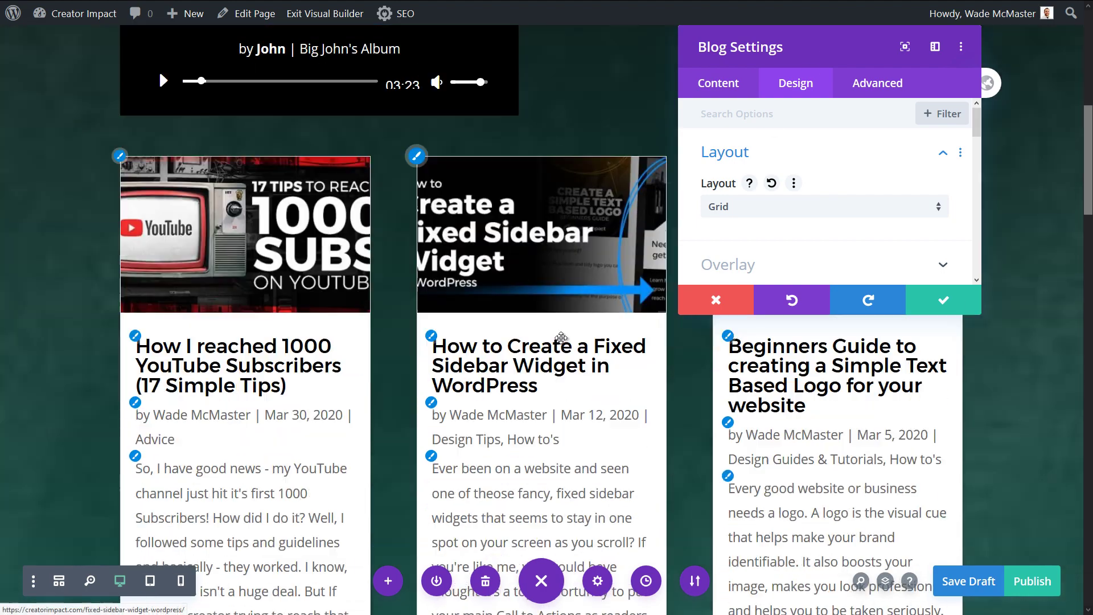
{"action": "scroll", "coordinate": [303, 310], "scroll_direction": "down", "scroll_amount": 6}
{"action": "scroll", "coordinate": [470, 352], "scroll_direction": "up", "scroll_amount": 14}
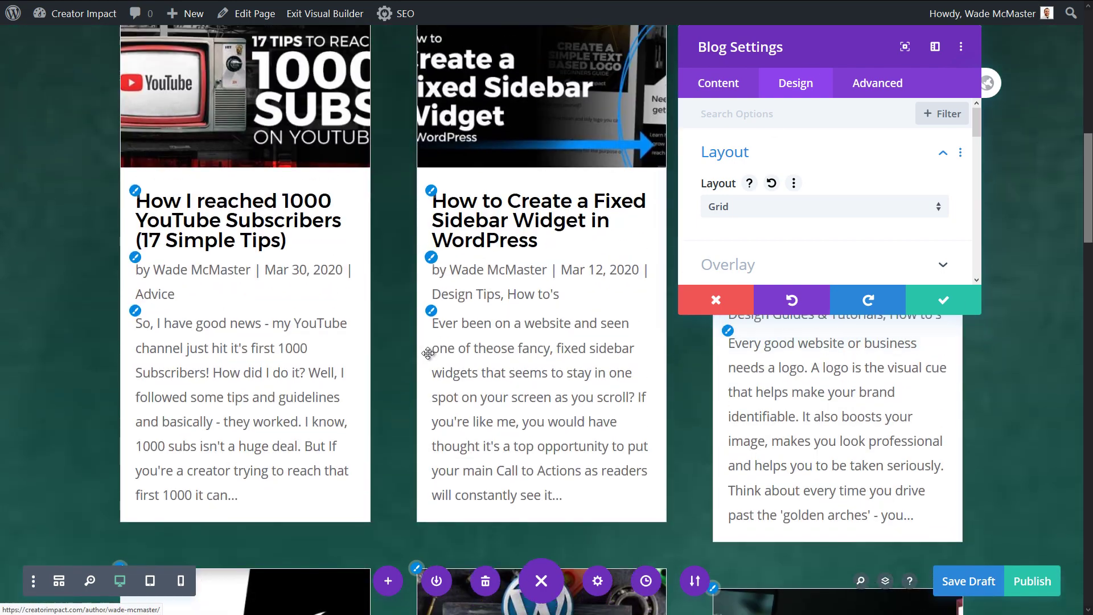
{"action": "scroll", "coordinate": [629, 378], "scroll_direction": "down", "scroll_amount": 9}
{"action": "scroll", "coordinate": [701, 394], "scroll_direction": "down", "scroll_amount": 7}
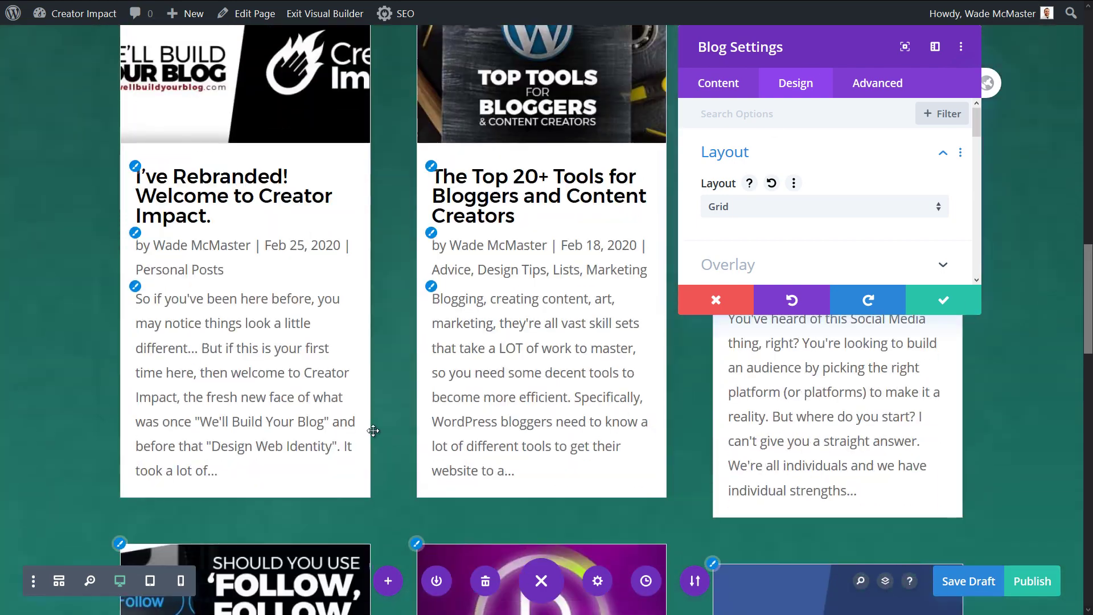
{"action": "left_click", "coordinate": [783, 210]}
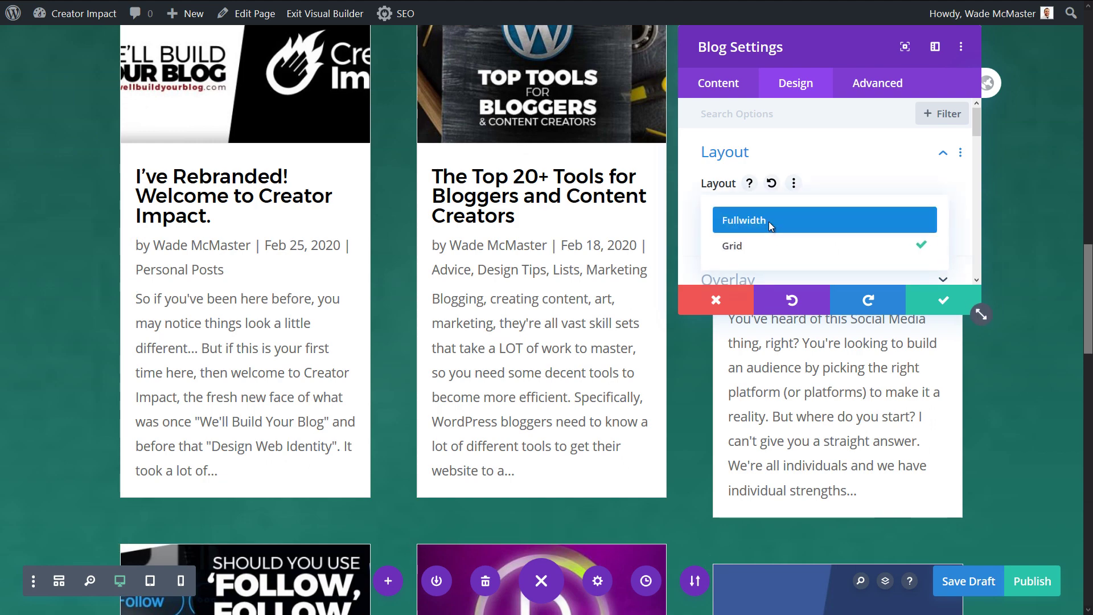
{"action": "left_click", "coordinate": [769, 223]}
{"action": "scroll", "coordinate": [654, 273], "scroll_direction": "up", "scroll_amount": 10}
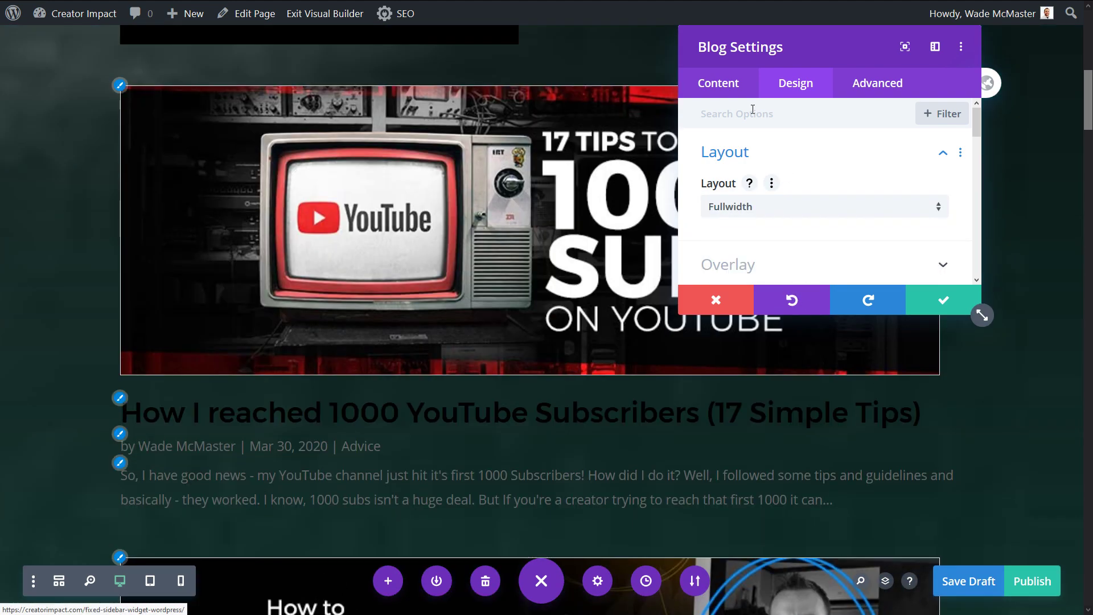
Set the Blog module's Post Count to 1 in Content settings and save
{"action": "left_click", "coordinate": [733, 84]}
{"action": "left_click", "coordinate": [746, 151]}
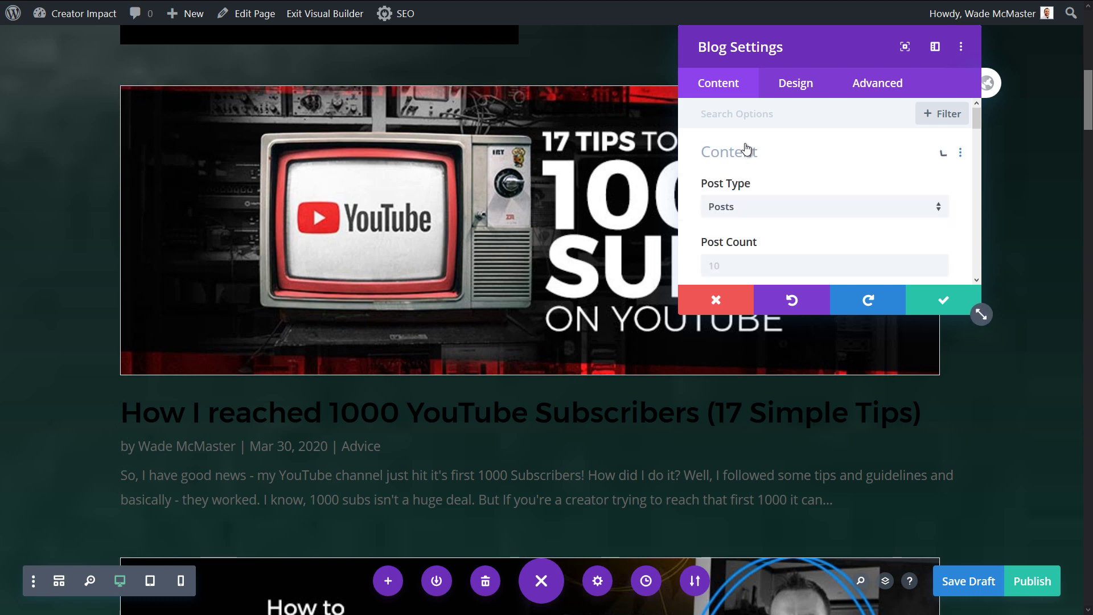
{"action": "scroll", "coordinate": [746, 250], "scroll_direction": "down", "scroll_amount": 2}
{"action": "left_click", "coordinate": [743, 182]}
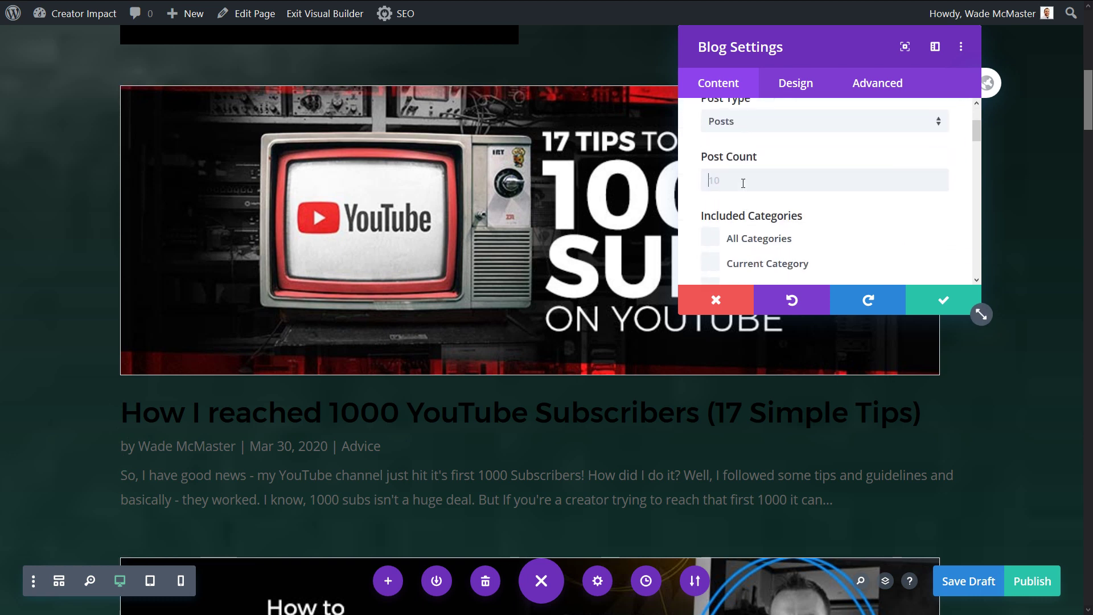
{"action": "type", "text": "1"}
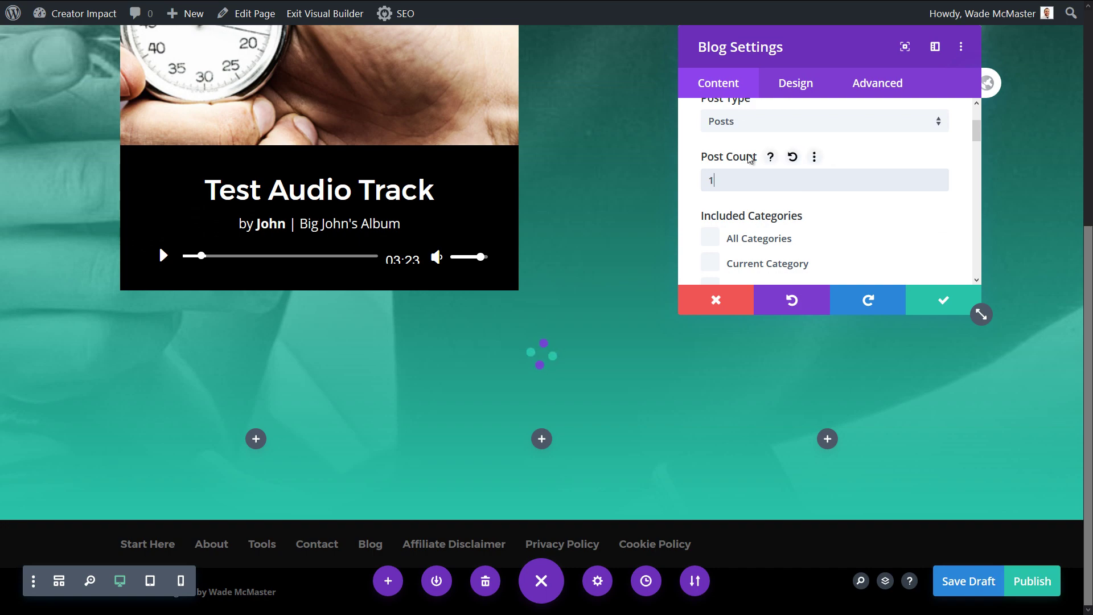
{"action": "scroll", "coordinate": [535, 289], "scroll_direction": "down", "scroll_amount": 7}
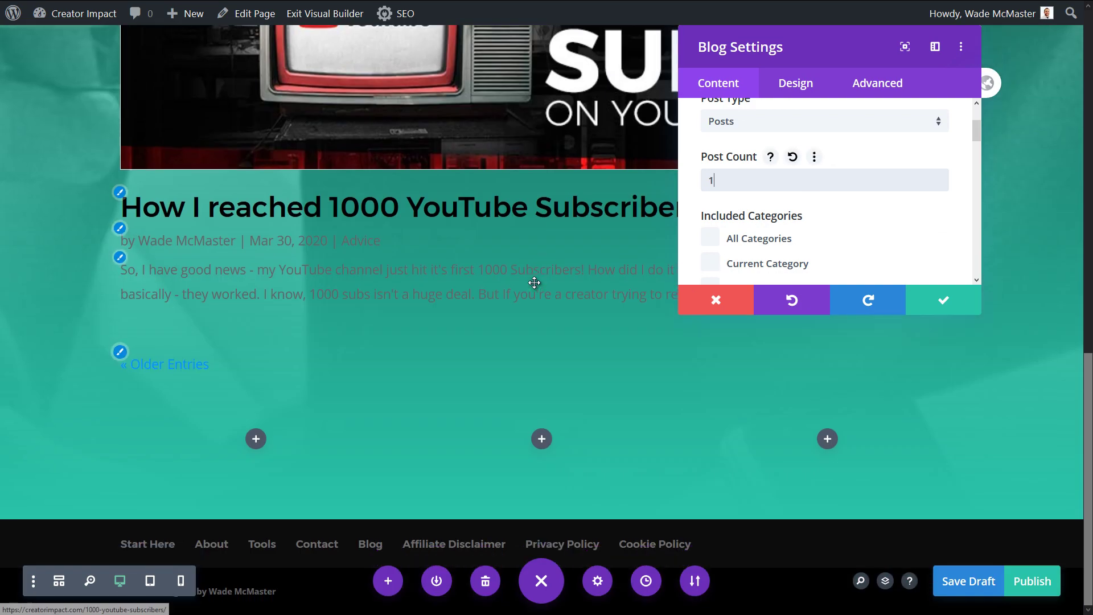
{"action": "scroll", "coordinate": [535, 288], "scroll_direction": "up", "scroll_amount": 4}
{"action": "left_click", "coordinate": [936, 300]}
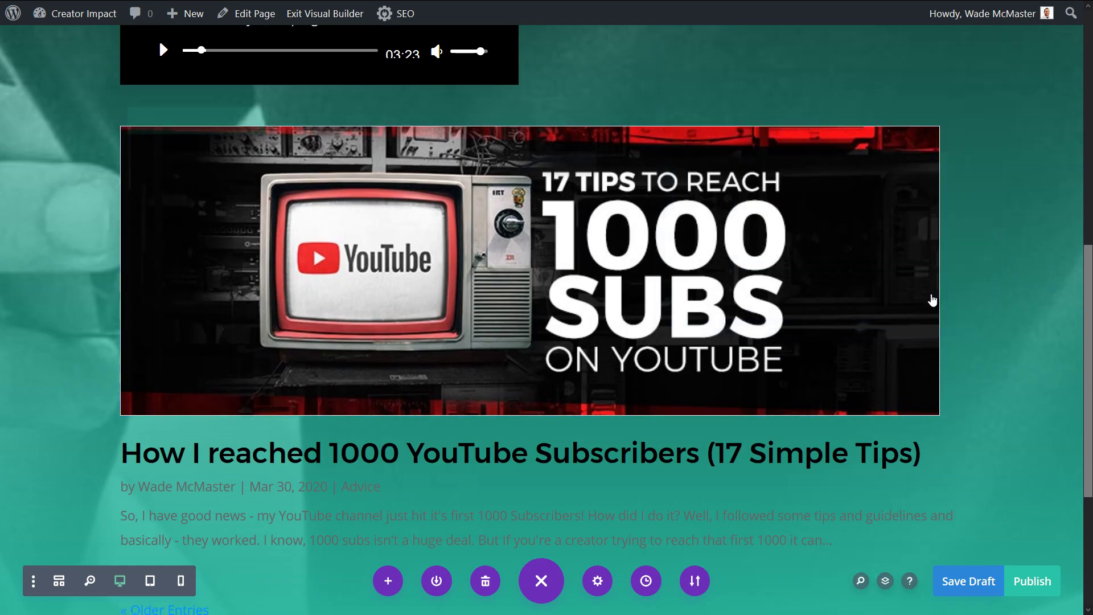
{"action": "scroll", "coordinate": [490, 232], "scroll_direction": "up", "scroll_amount": 1}
{"action": "scroll", "coordinate": [490, 232], "scroll_direction": "up", "scroll_amount": 2}
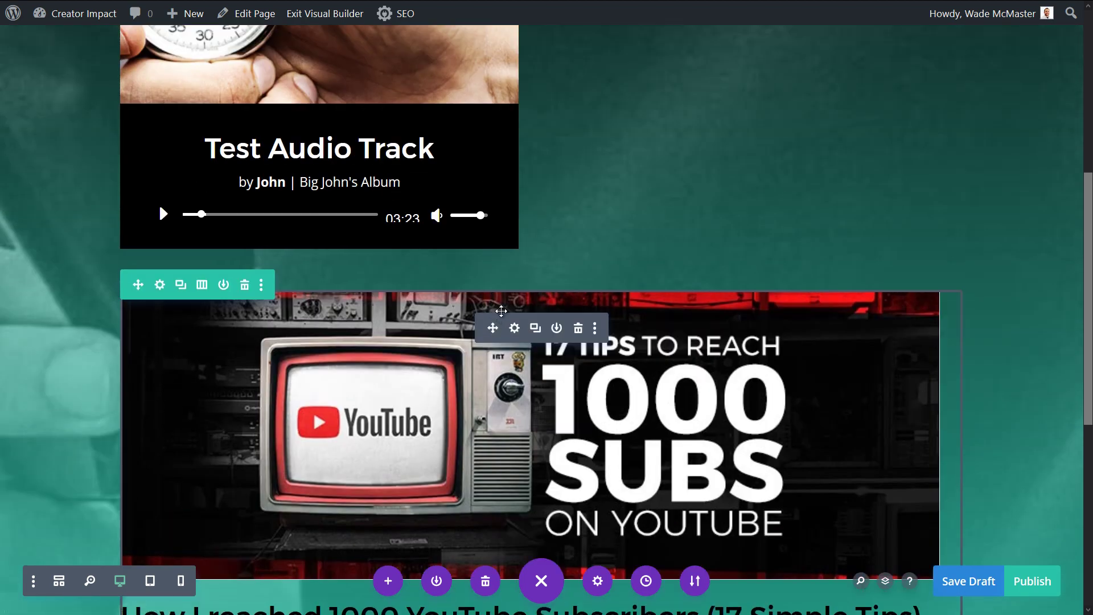
{"action": "scroll", "coordinate": [686, 393], "scroll_direction": "up", "scroll_amount": 6}
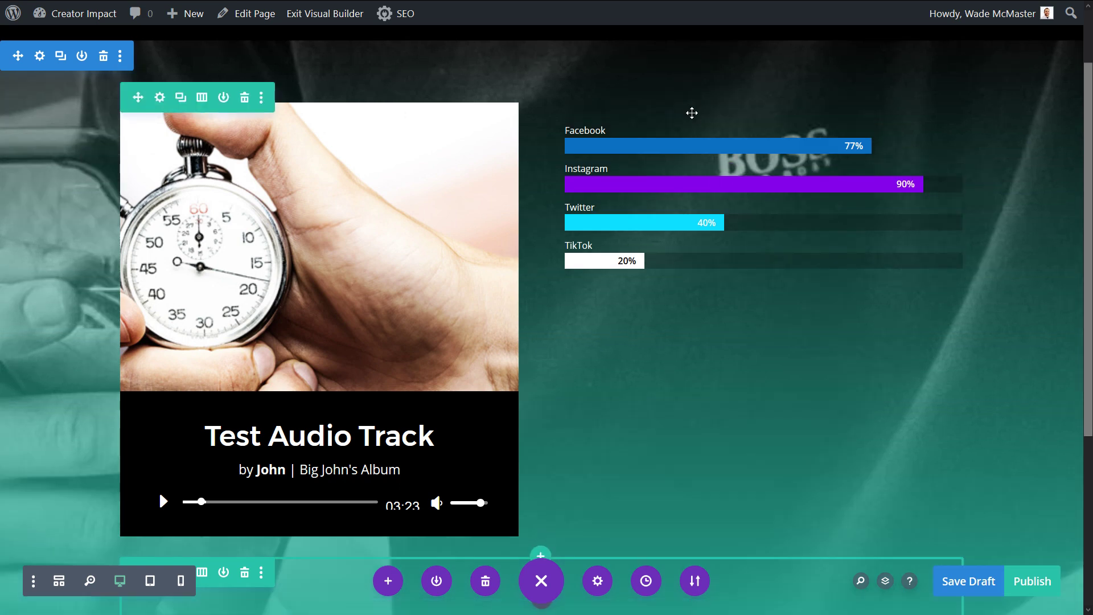
Drag the Blog module above the Facebook bar counters and open its settings
{"action": "left_click_drag", "start_coordinate": [691, 112], "coordinate": [692, 114]}
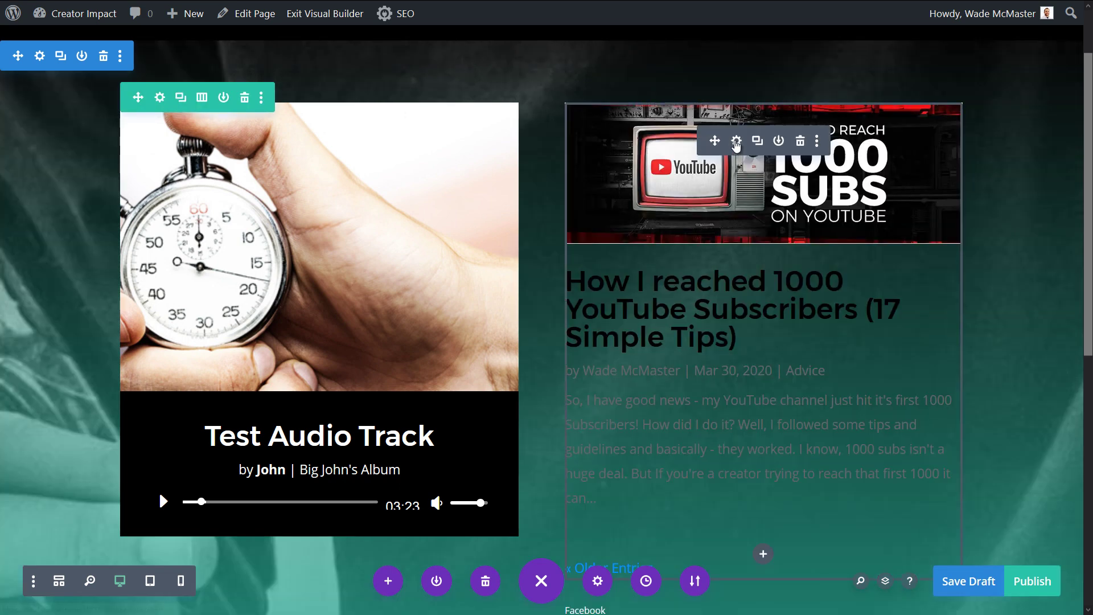
{"action": "left_click", "coordinate": [735, 141]}
{"action": "left_click_drag", "start_coordinate": [744, 51], "coordinate": [140, 87]}
{"action": "scroll", "coordinate": [195, 226], "scroll_direction": "down", "scroll_amount": 5}
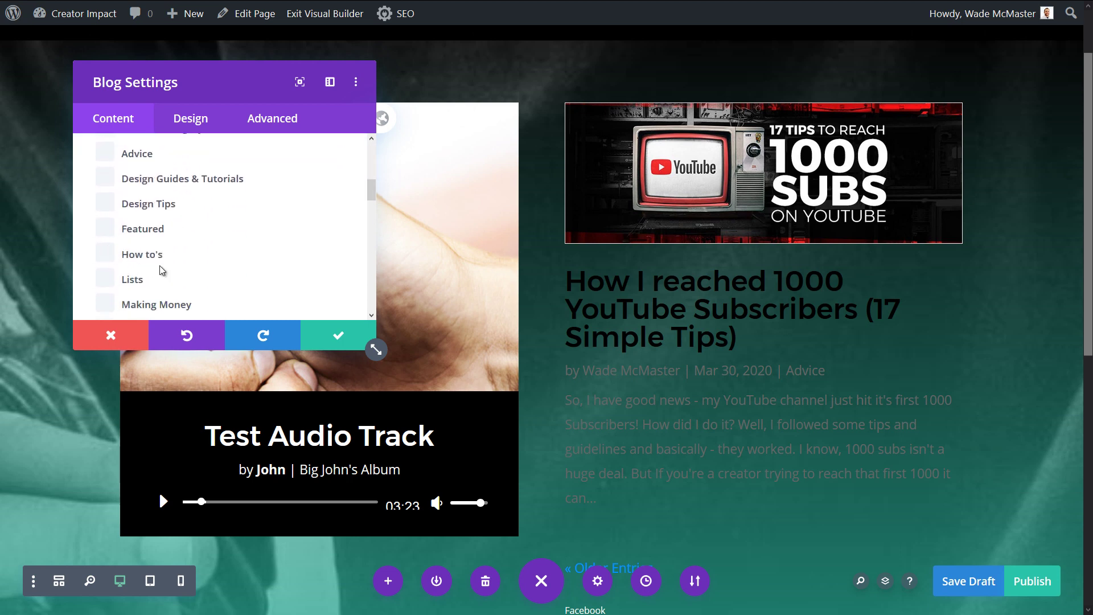
{"action": "left_click_drag", "start_coordinate": [375, 349], "coordinate": [375, 559]}
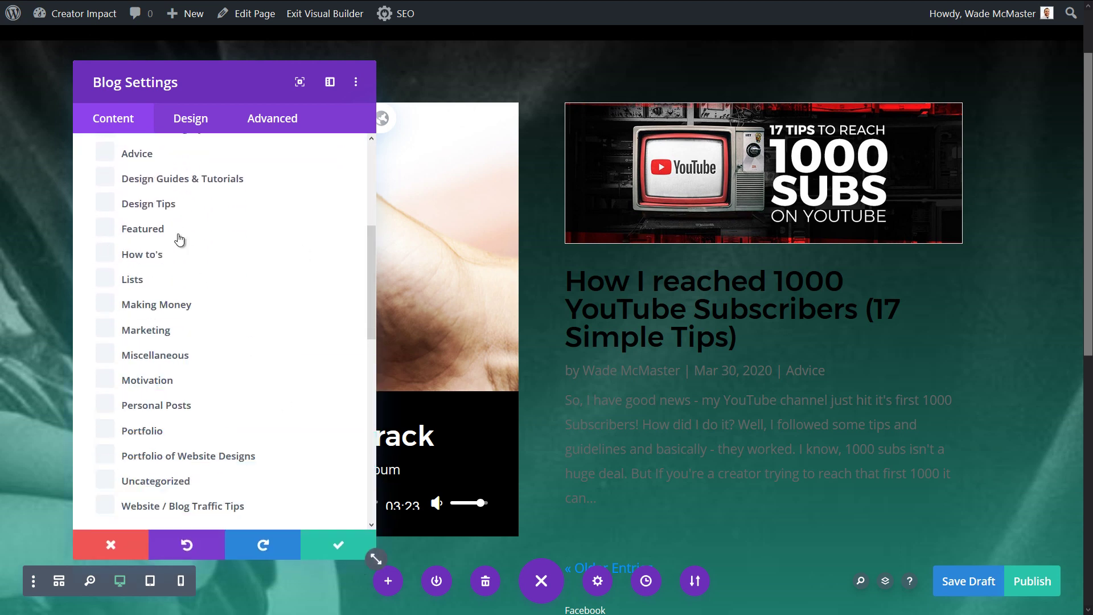
{"action": "scroll", "coordinate": [171, 244], "scroll_direction": "up", "scroll_amount": 5}
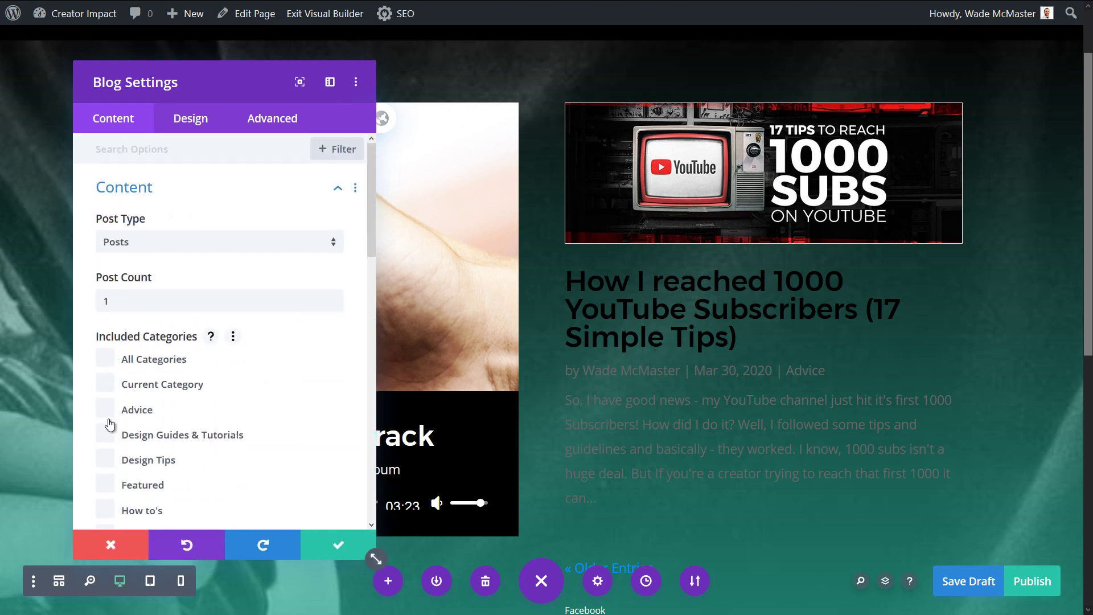
Include only the Design Tips category and set Use Post Excerpts to No
{"action": "scroll", "coordinate": [108, 408], "scroll_direction": "down", "scroll_amount": 5}
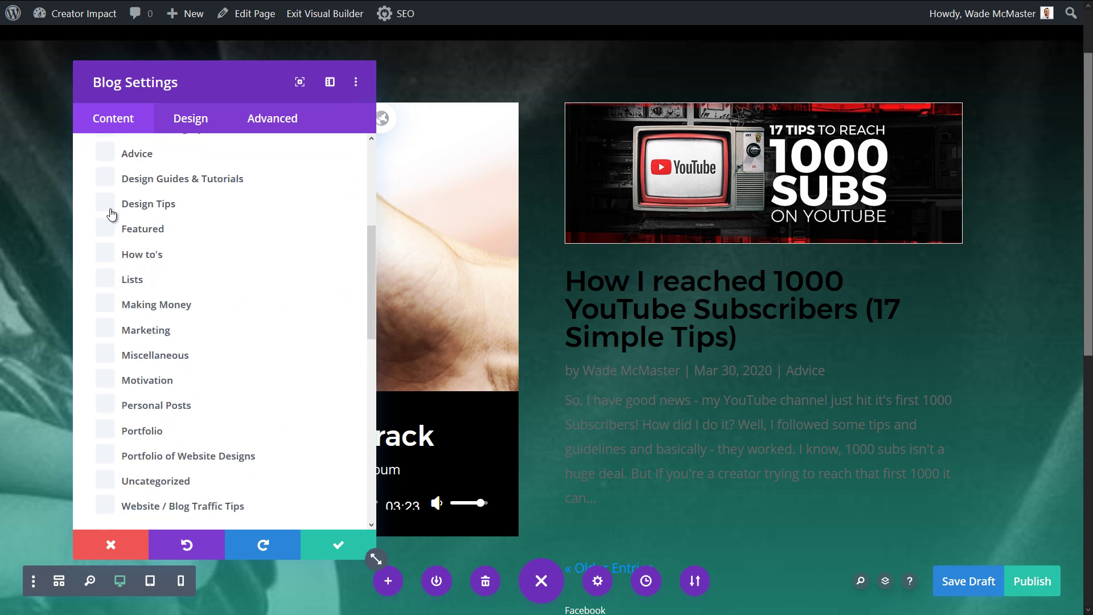
{"action": "left_click", "coordinate": [110, 212]}
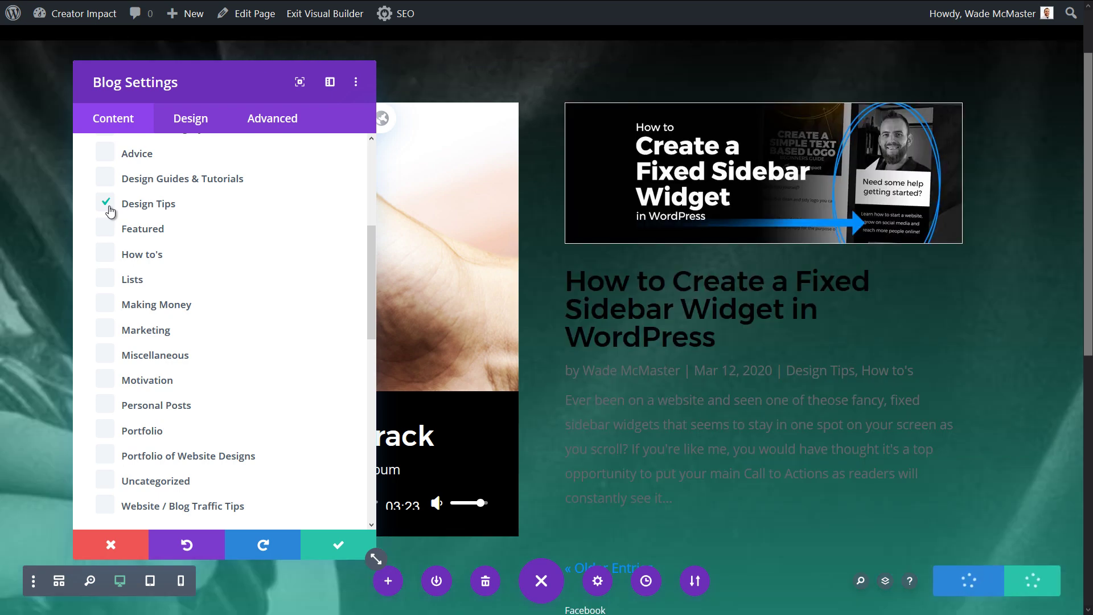
{"action": "scroll", "coordinate": [114, 227], "scroll_direction": "down", "scroll_amount": 6}
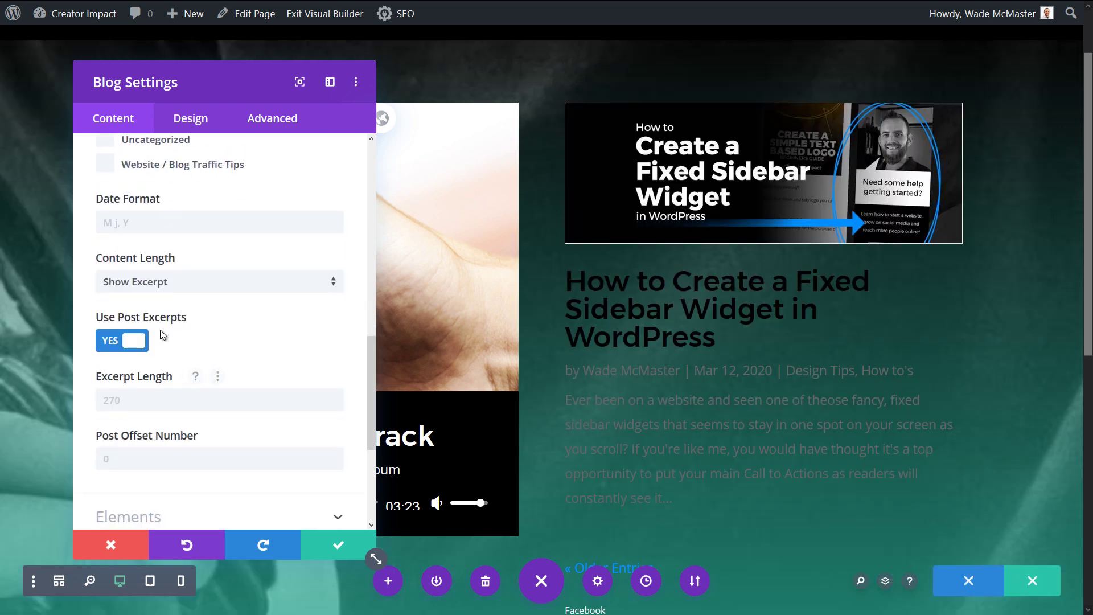
{"action": "left_click", "coordinate": [132, 341]}
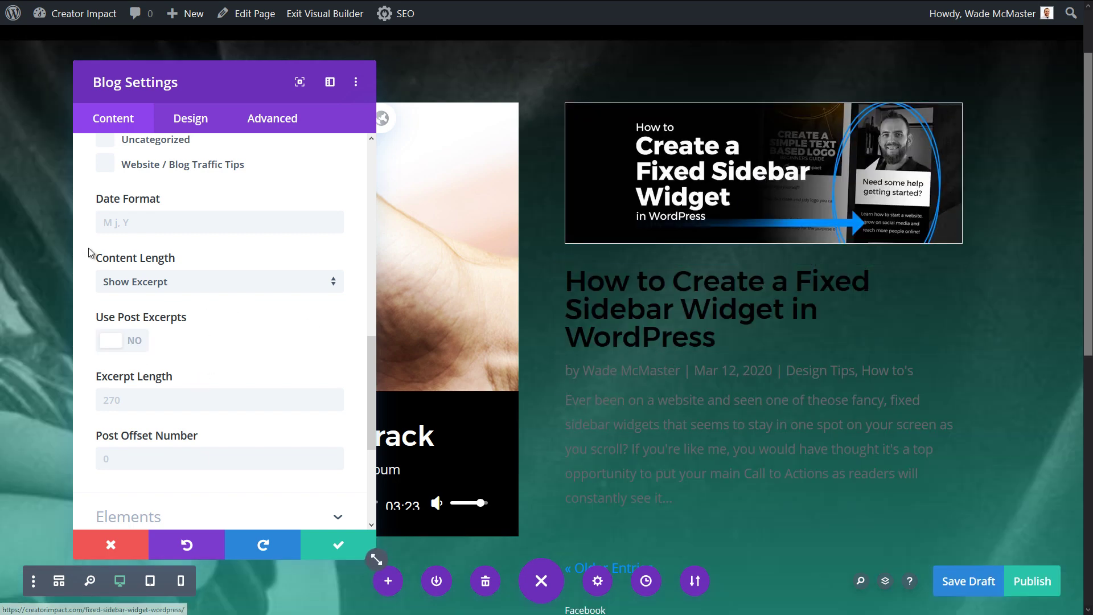
{"action": "scroll", "coordinate": [717, 391], "scroll_direction": "down", "scroll_amount": 3}
{"action": "scroll", "coordinate": [259, 313], "scroll_direction": "up", "scroll_amount": 2}
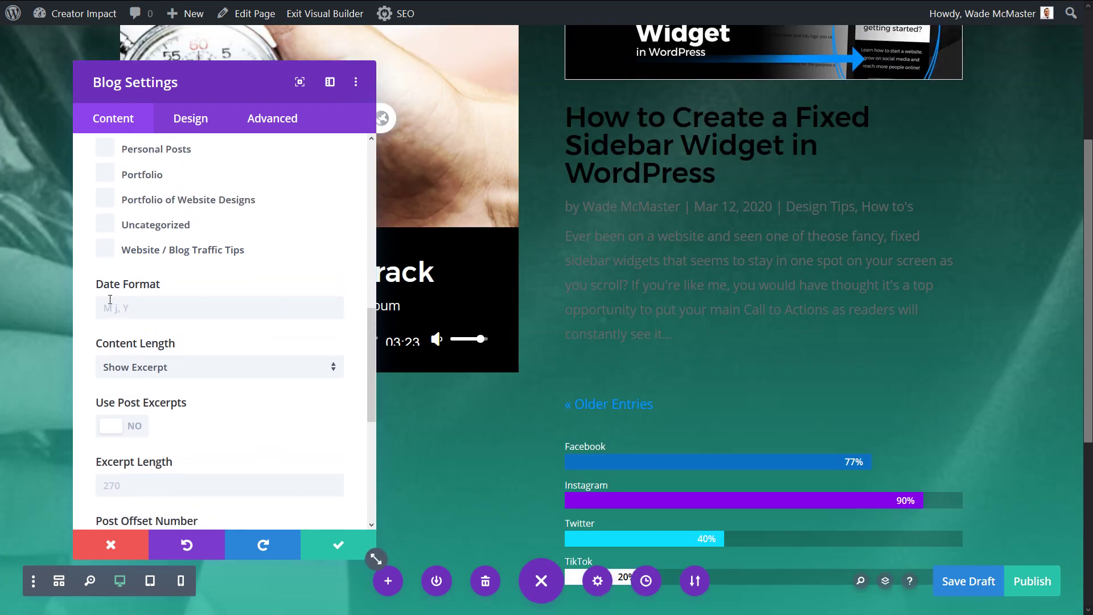
{"action": "scroll", "coordinate": [109, 300], "scroll_direction": "up", "scroll_amount": 2}
{"action": "scroll", "coordinate": [146, 342], "scroll_direction": "down", "scroll_amount": 10}
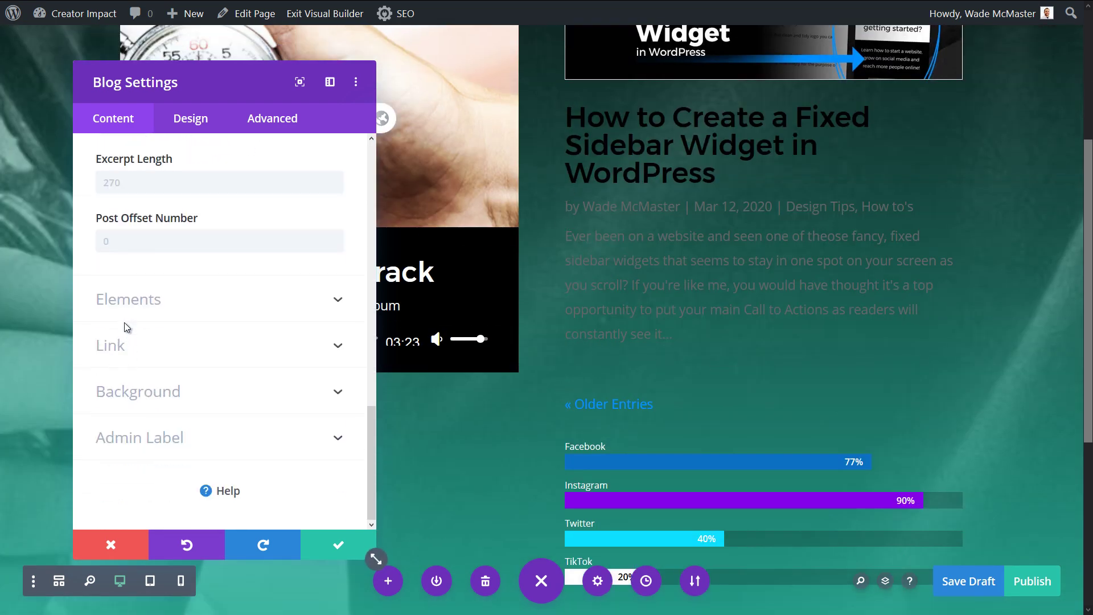
Hide the post excerpt, pagination, date, categories and author, and show a read more link
{"action": "left_click", "coordinate": [124, 323]}
{"action": "left_click", "coordinate": [144, 185]}
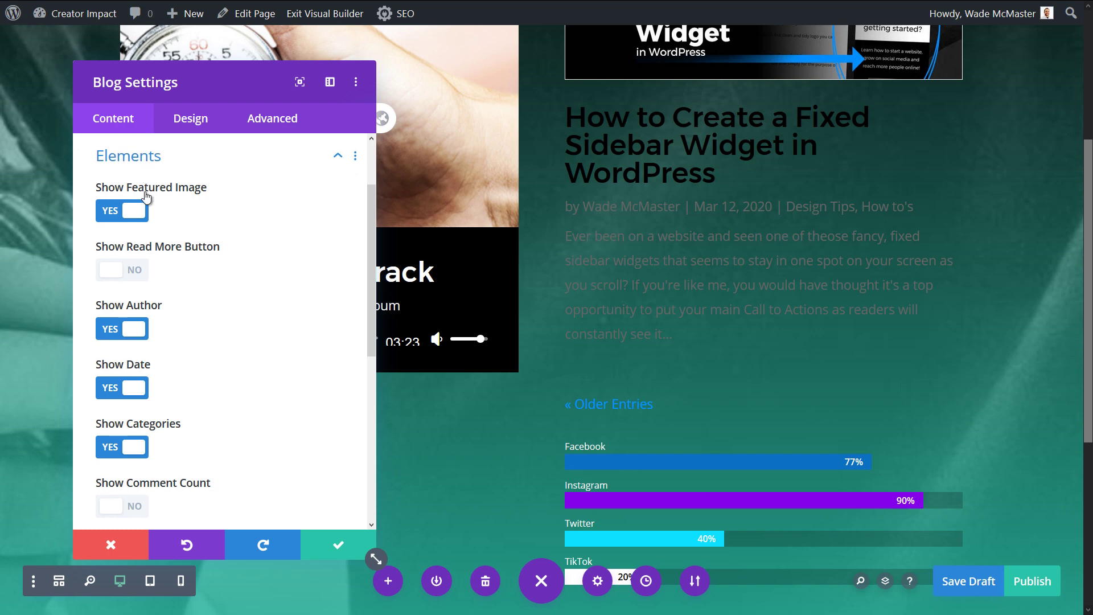
{"action": "scroll", "coordinate": [136, 451], "scroll_direction": "down", "scroll_amount": 3}
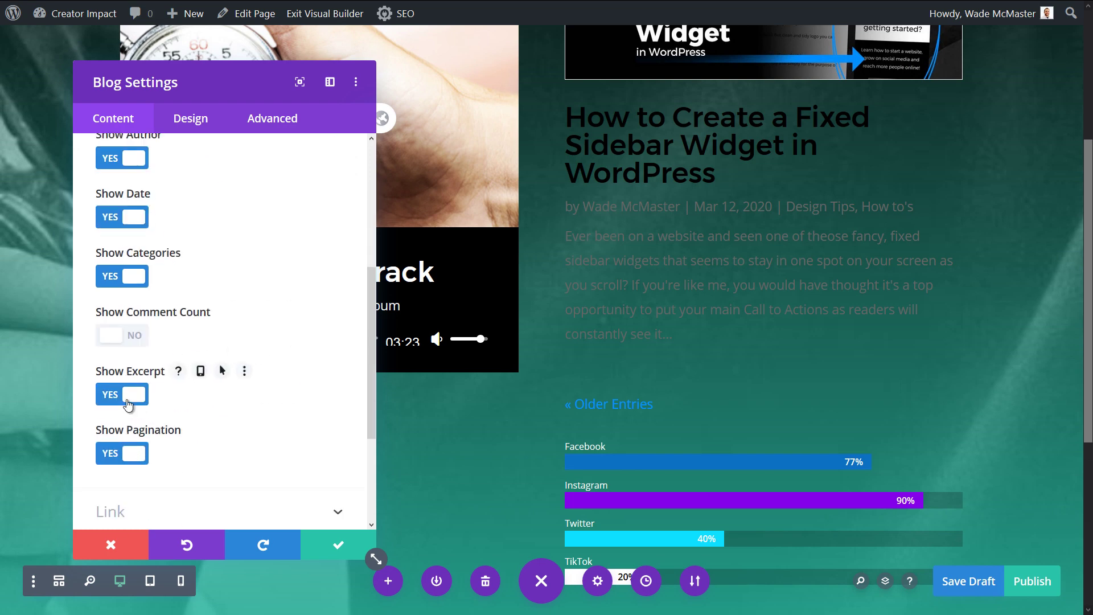
{"action": "left_click", "coordinate": [128, 403]}
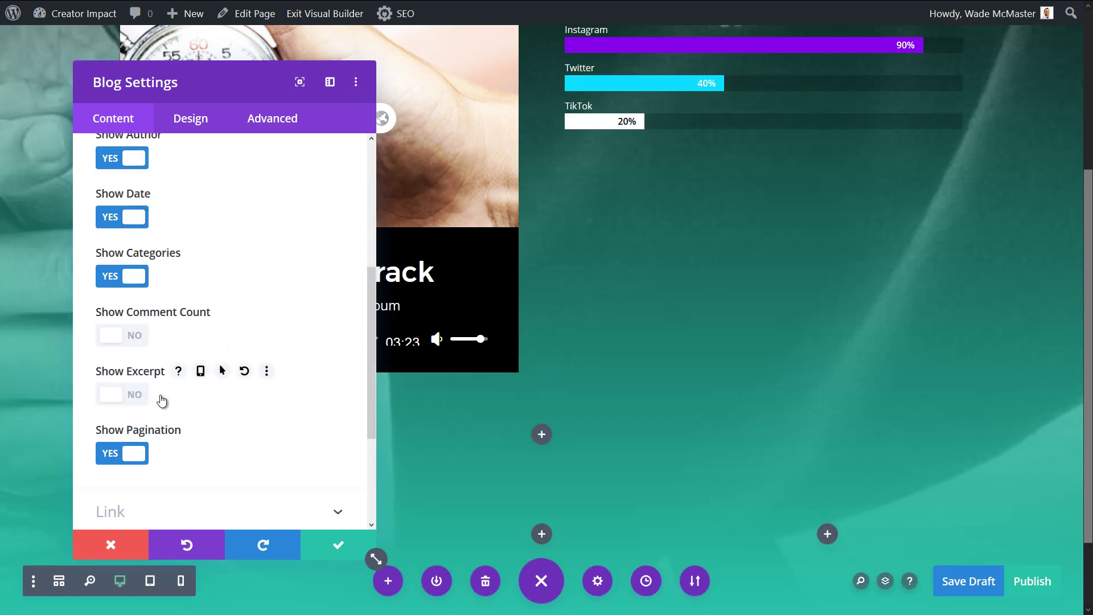
{"action": "scroll", "coordinate": [162, 401], "scroll_direction": "up", "scroll_amount": 5}
{"action": "scroll", "coordinate": [488, 364], "scroll_direction": "up", "scroll_amount": 4}
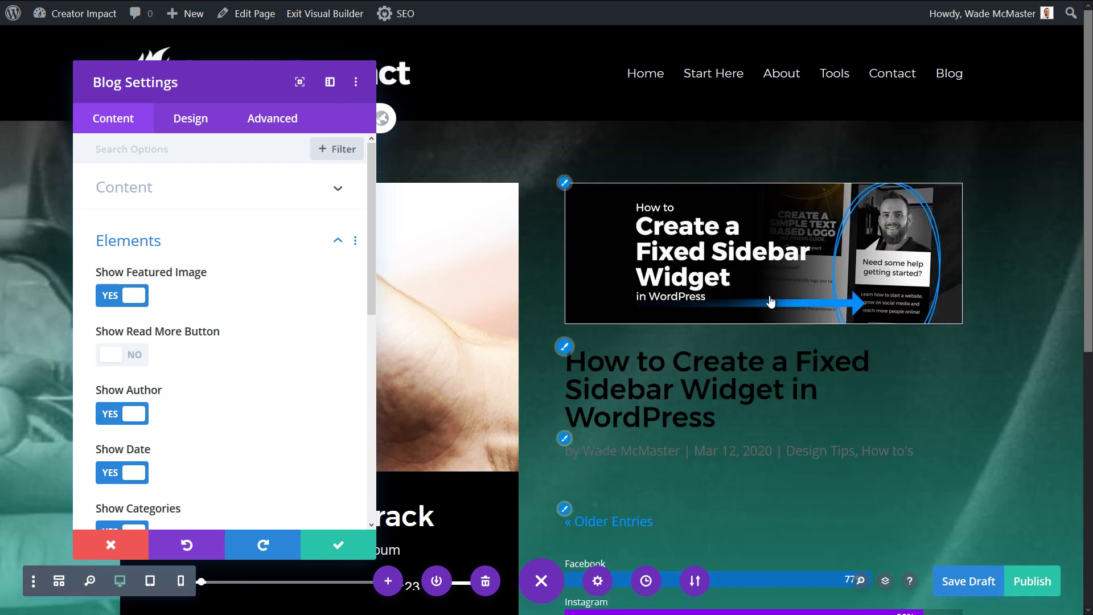
{"action": "scroll", "coordinate": [322, 399], "scroll_direction": "down", "scroll_amount": 5}
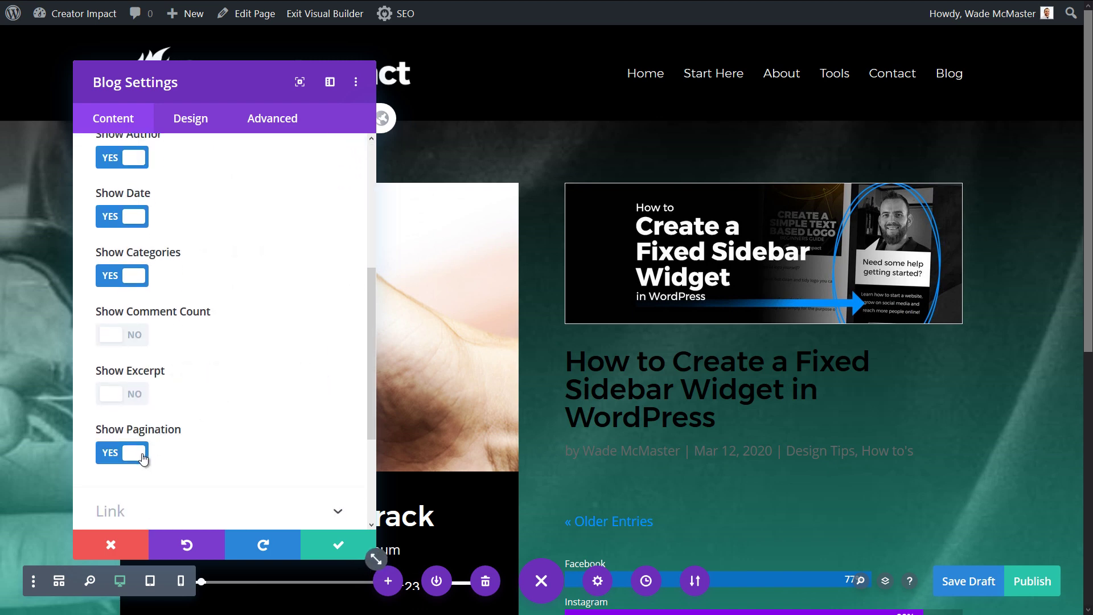
{"action": "left_click", "coordinate": [144, 457]}
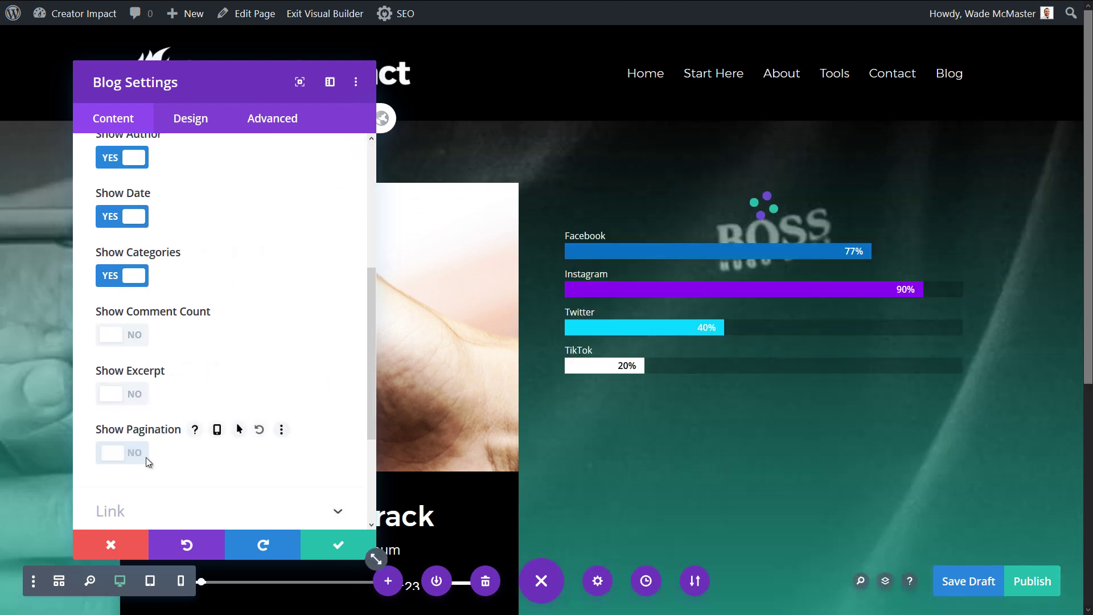
{"action": "left_click", "coordinate": [107, 222]}
{"action": "left_click", "coordinate": [135, 275]}
{"action": "scroll", "coordinate": [129, 285], "scroll_direction": "up", "scroll_amount": 3}
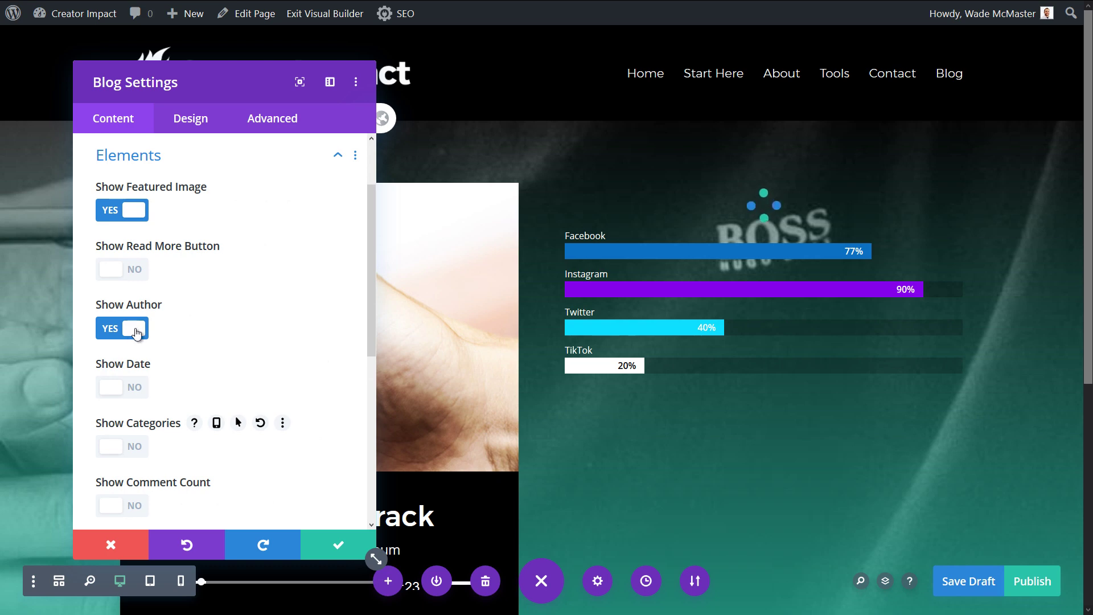
{"action": "left_click", "coordinate": [134, 329]}
{"action": "left_click", "coordinate": [141, 277]}
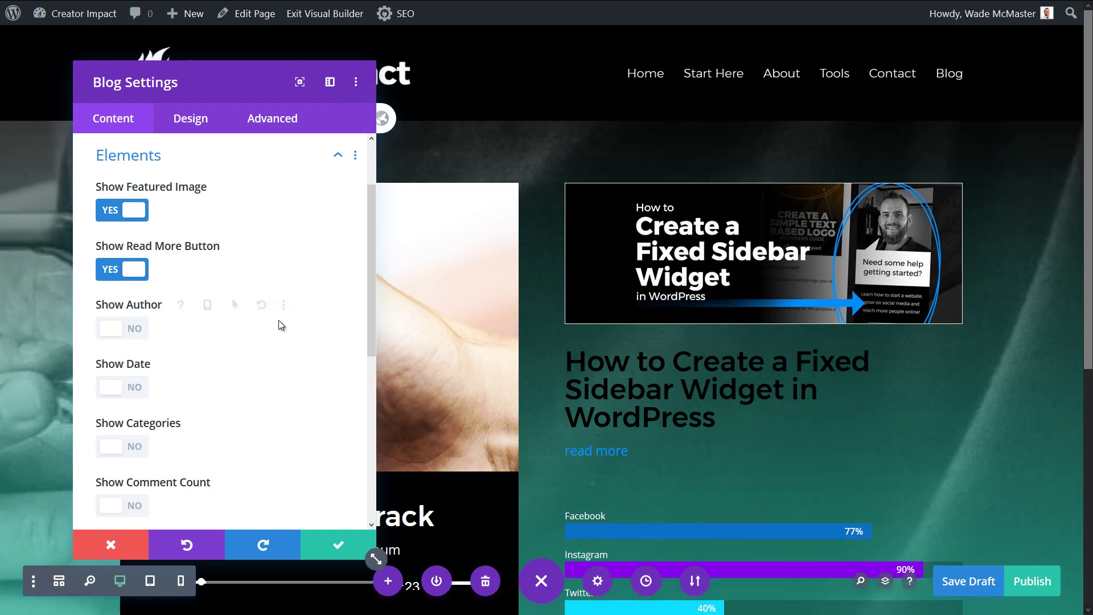
Turn Show Featured Image off, then back on so the image stays above the title
{"action": "scroll", "coordinate": [302, 430], "scroll_direction": "up", "scroll_amount": 3}
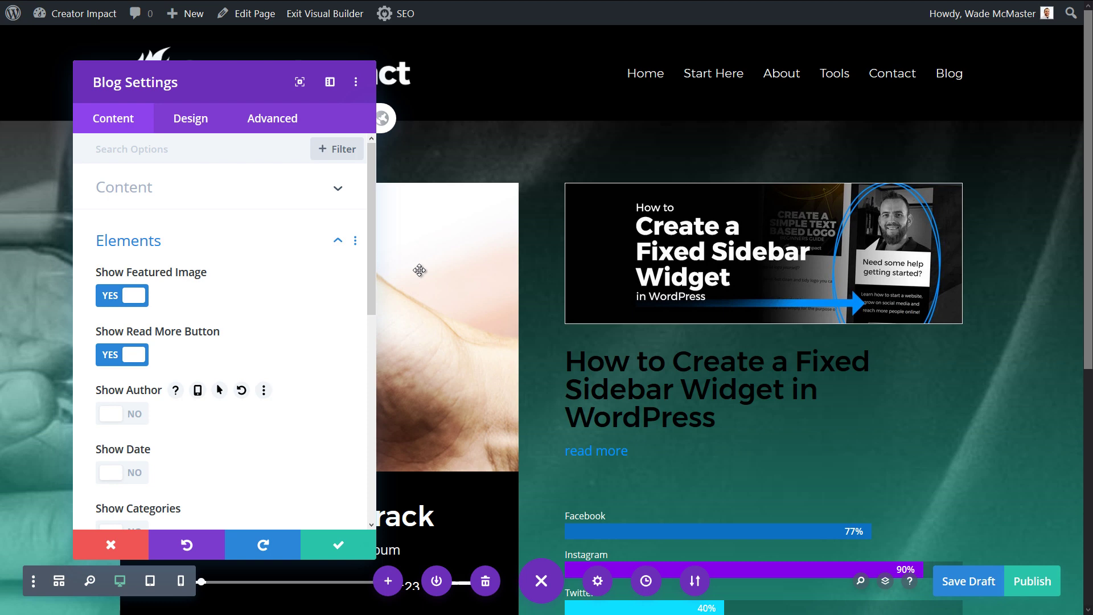
{"action": "mouse_move", "coordinate": [233, 3]}
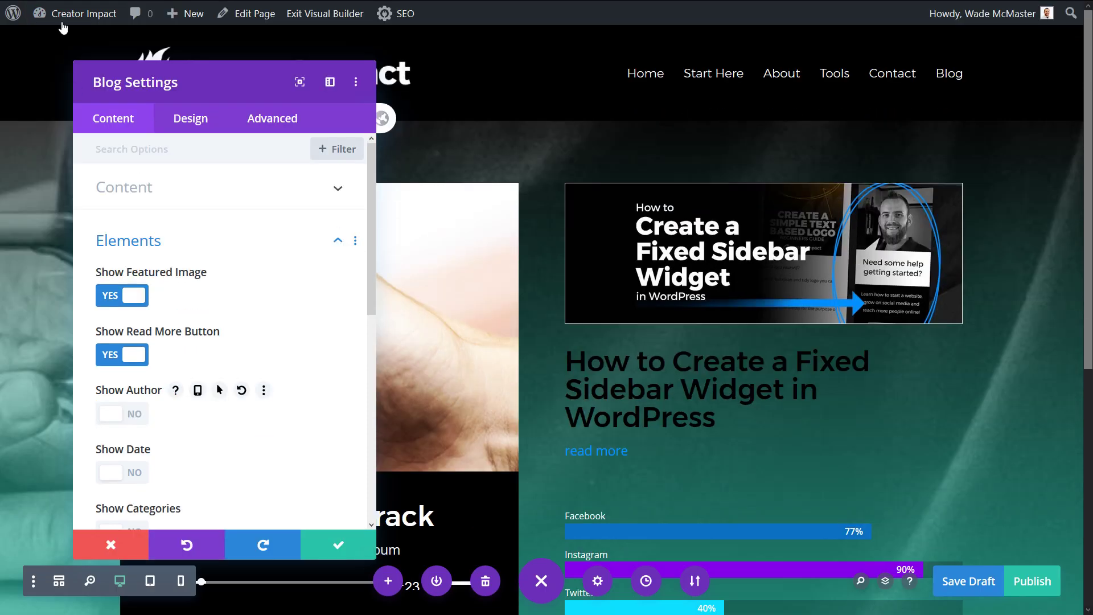
{"action": "mouse_move", "coordinate": [65, 13]}
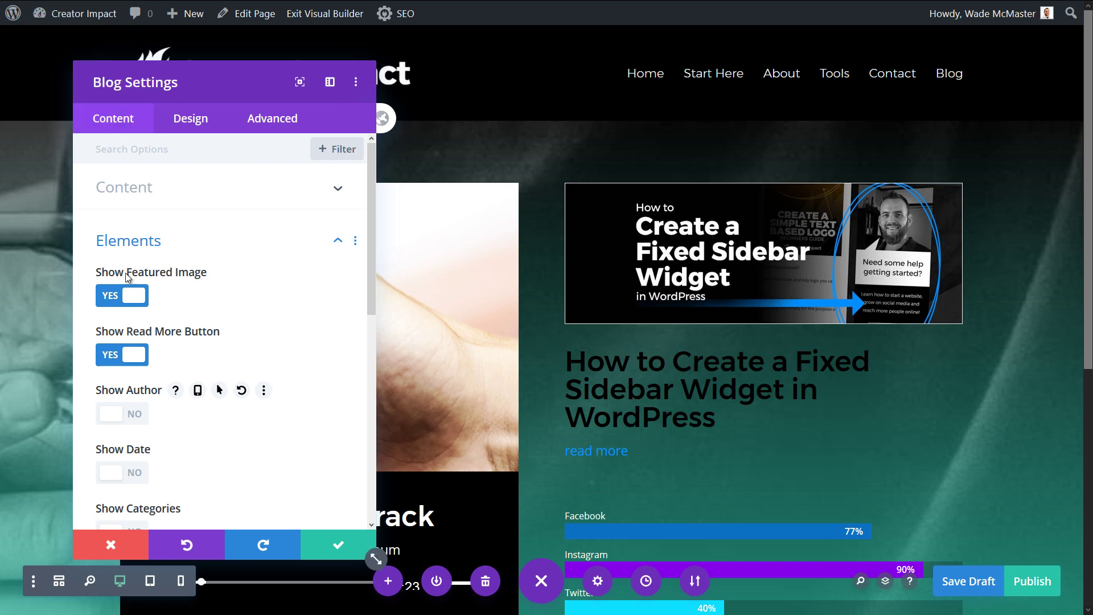
{"action": "left_click", "coordinate": [121, 295]}
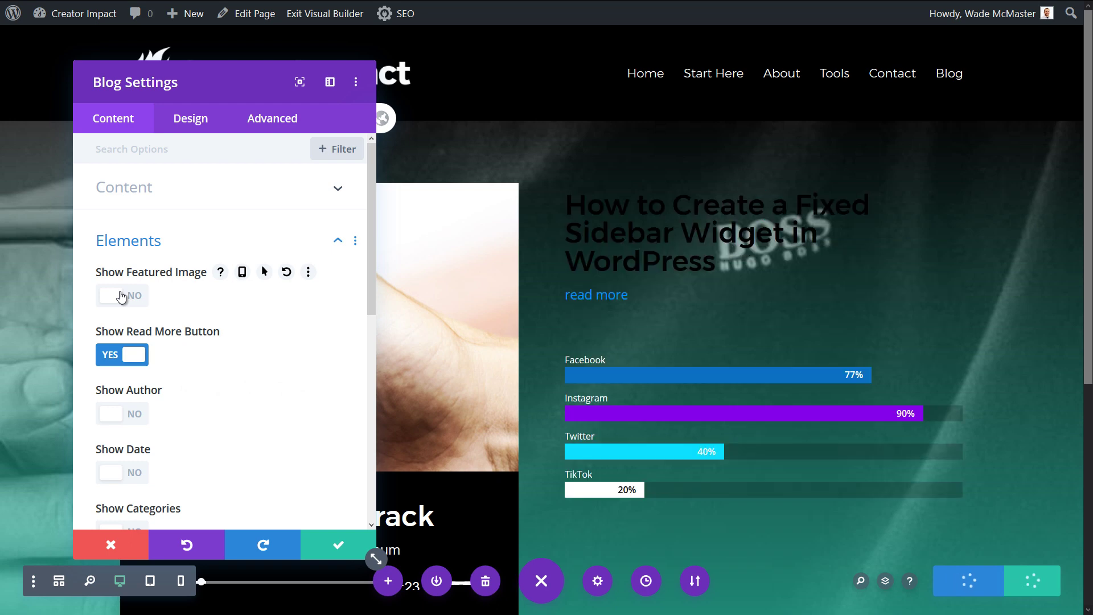
{"action": "left_click", "coordinate": [120, 296]}
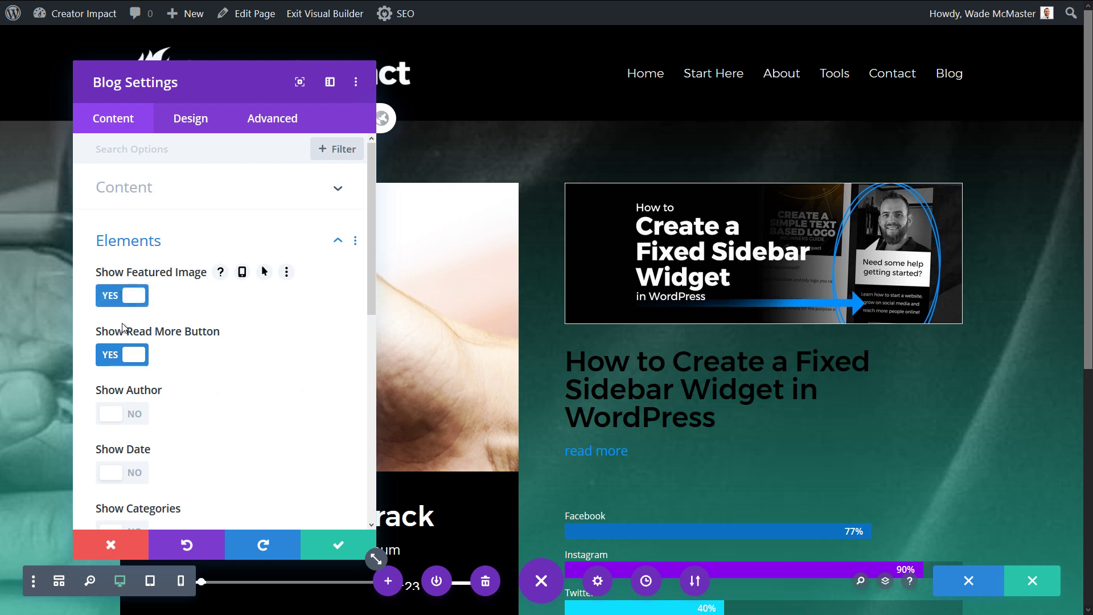
{"action": "scroll", "coordinate": [125, 392], "scroll_direction": "down", "scroll_amount": 5}
{"action": "scroll", "coordinate": [127, 400], "scroll_direction": "down", "scroll_amount": 3}
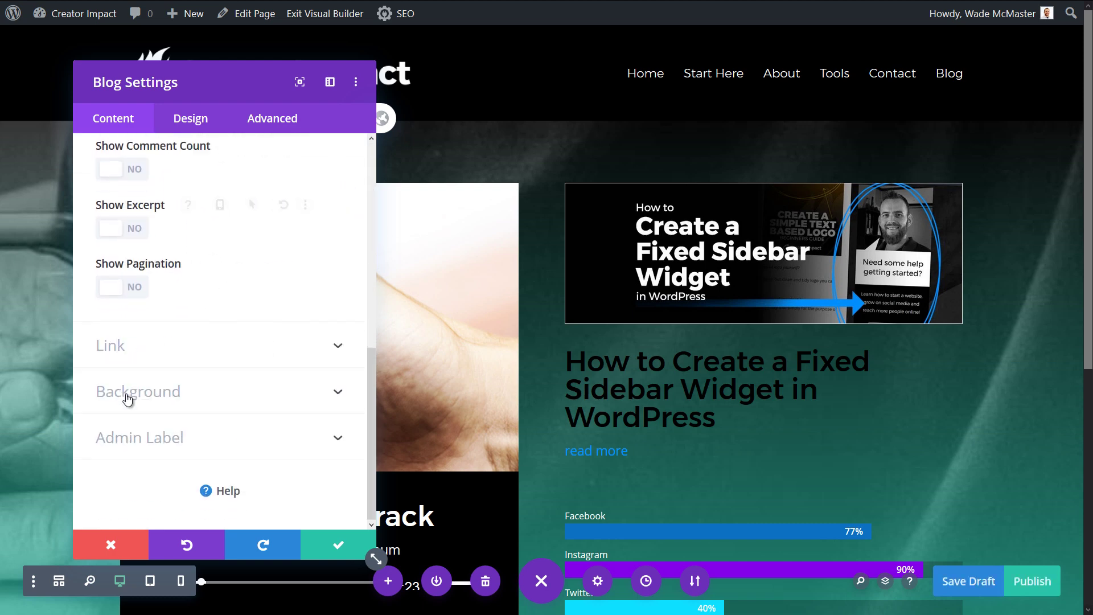
{"action": "scroll", "coordinate": [127, 325], "scroll_direction": "up", "scroll_amount": 6}
Turn off the read more button and give the Blog module a white #ffffff background
{"action": "left_click", "coordinate": [125, 274]}
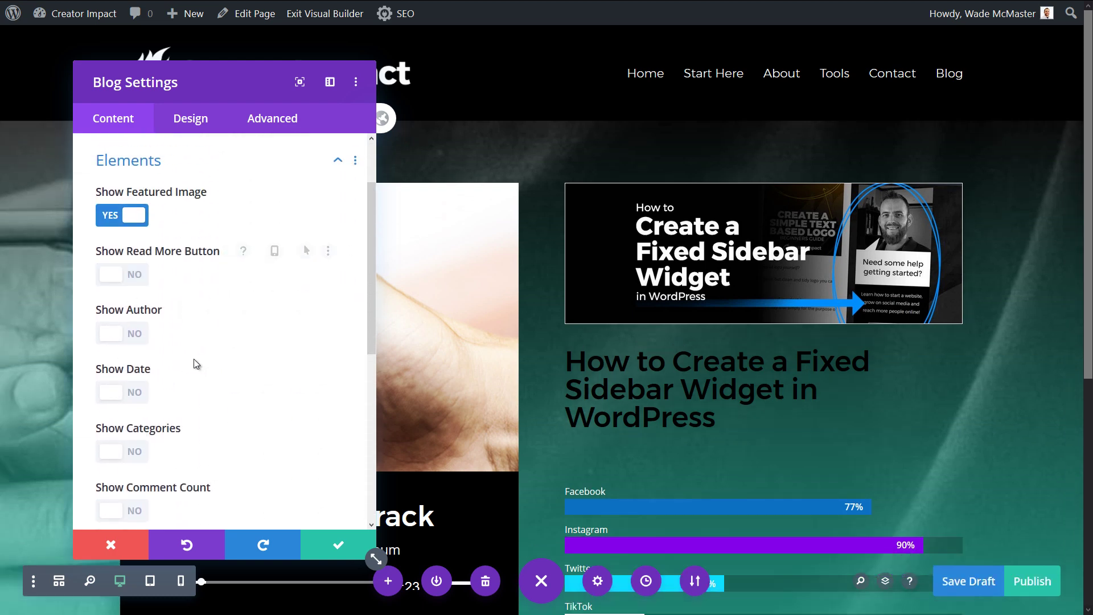
{"action": "scroll", "coordinate": [196, 364], "scroll_direction": "down", "scroll_amount": 6}
{"action": "left_click", "coordinate": [192, 382]}
{"action": "left_click", "coordinate": [172, 411]}
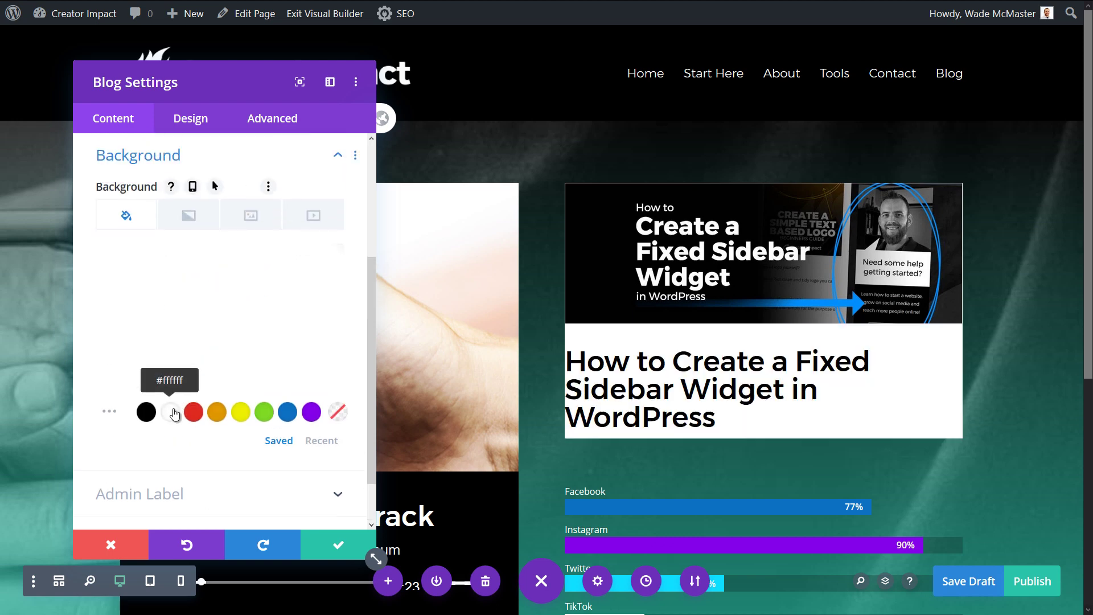
{"action": "scroll", "coordinate": [207, 354], "scroll_direction": "up", "scroll_amount": 3}
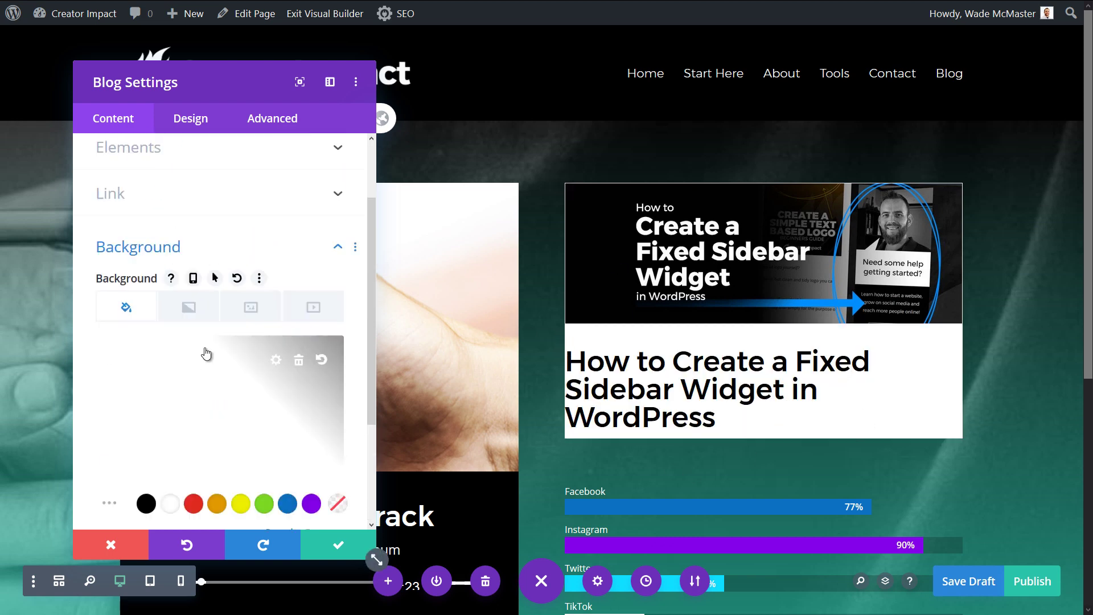
Browse the Blog module's Link, Elements and Content option groups
{"action": "left_click", "coordinate": [153, 279]}
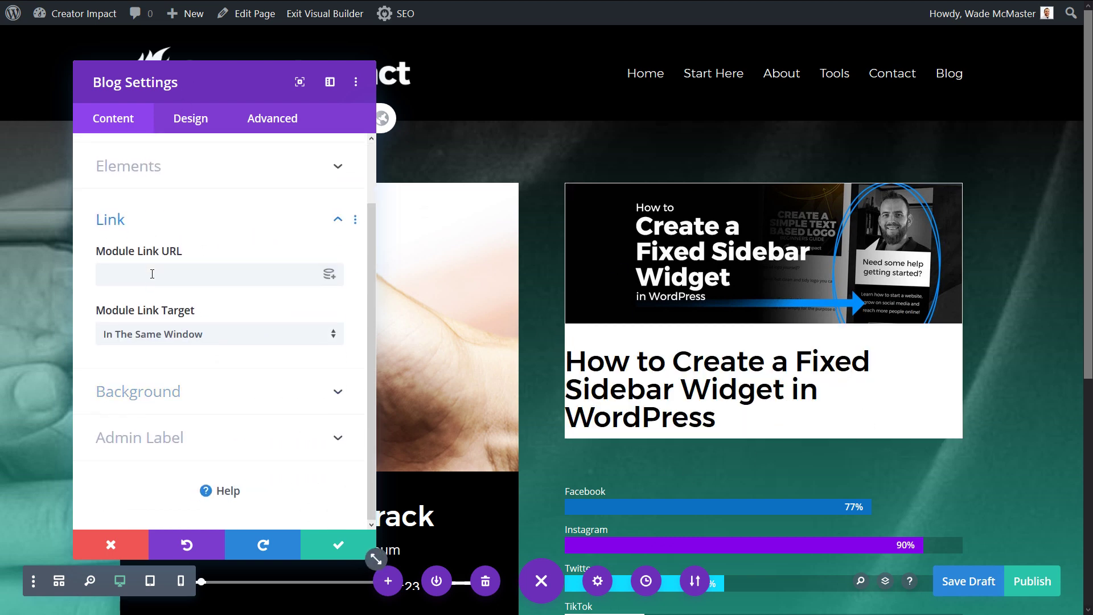
{"action": "left_click", "coordinate": [166, 178]}
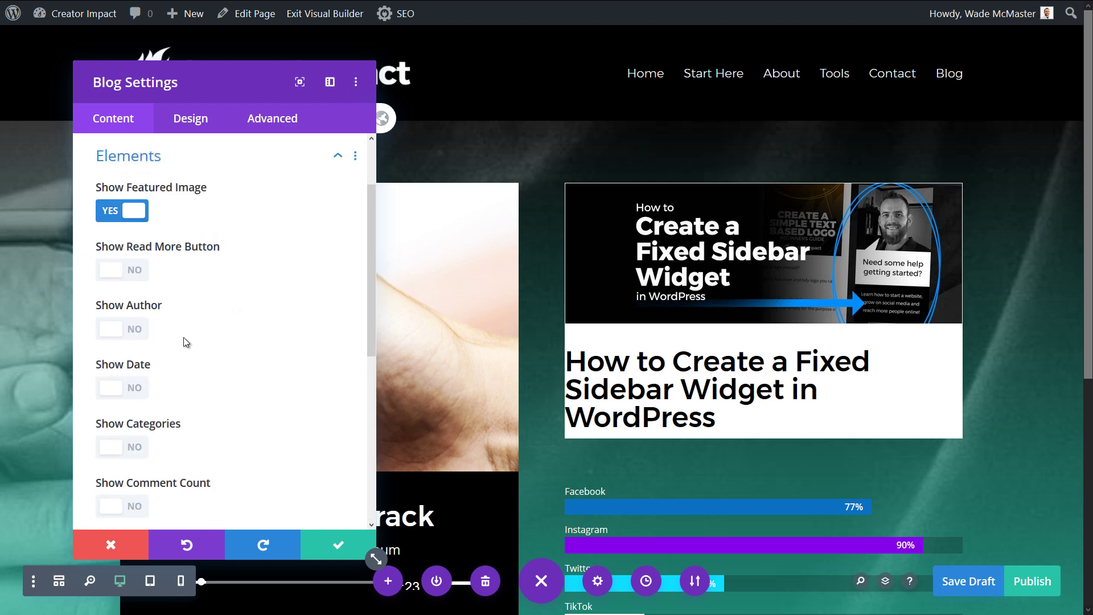
{"action": "scroll", "coordinate": [184, 337], "scroll_direction": "up", "scroll_amount": 2}
{"action": "left_click", "coordinate": [151, 189]}
{"action": "scroll", "coordinate": [246, 366], "scroll_direction": "down", "scroll_amount": 10}
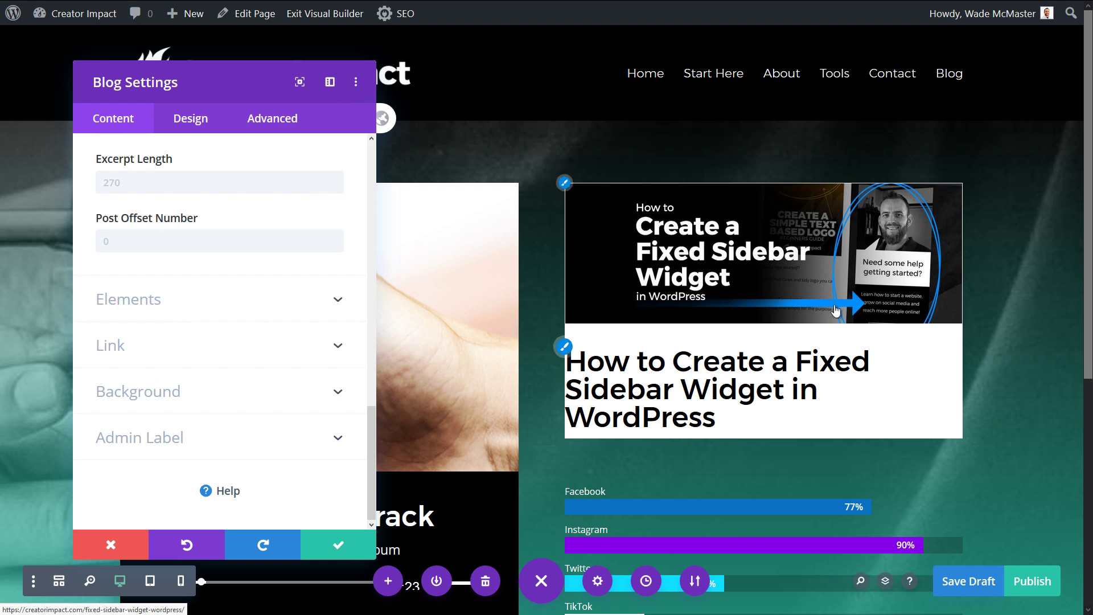
Switch to the Blog module's Design options and look through the Read More text styling
{"action": "scroll", "coordinate": [273, 188], "scroll_direction": "up", "scroll_amount": 3}
{"action": "left_click", "coordinate": [191, 118]}
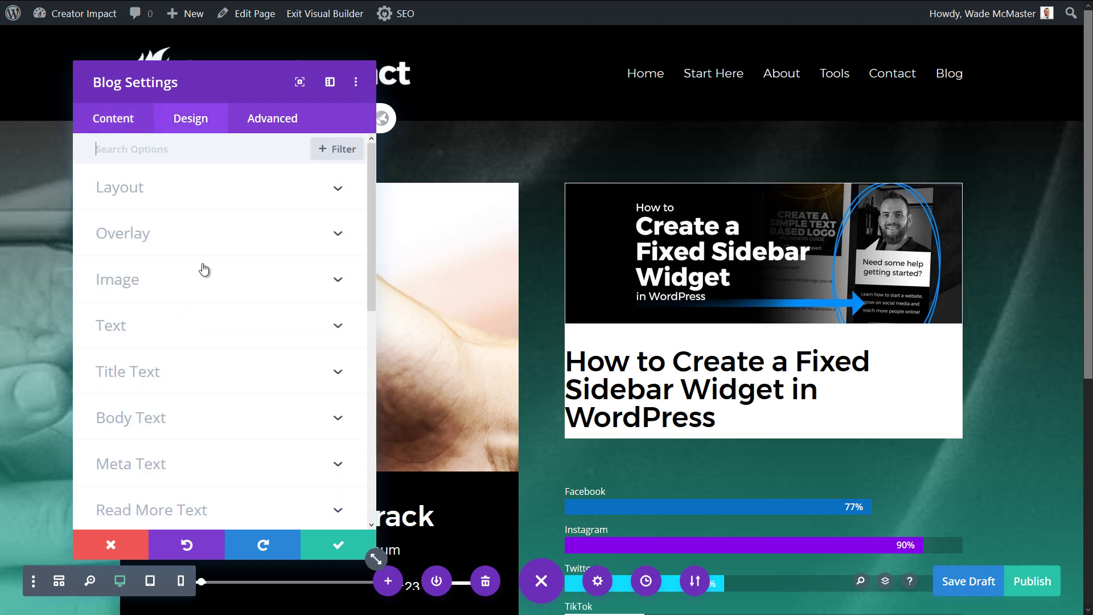
{"action": "scroll", "coordinate": [159, 421], "scroll_direction": "down", "scroll_amount": 5}
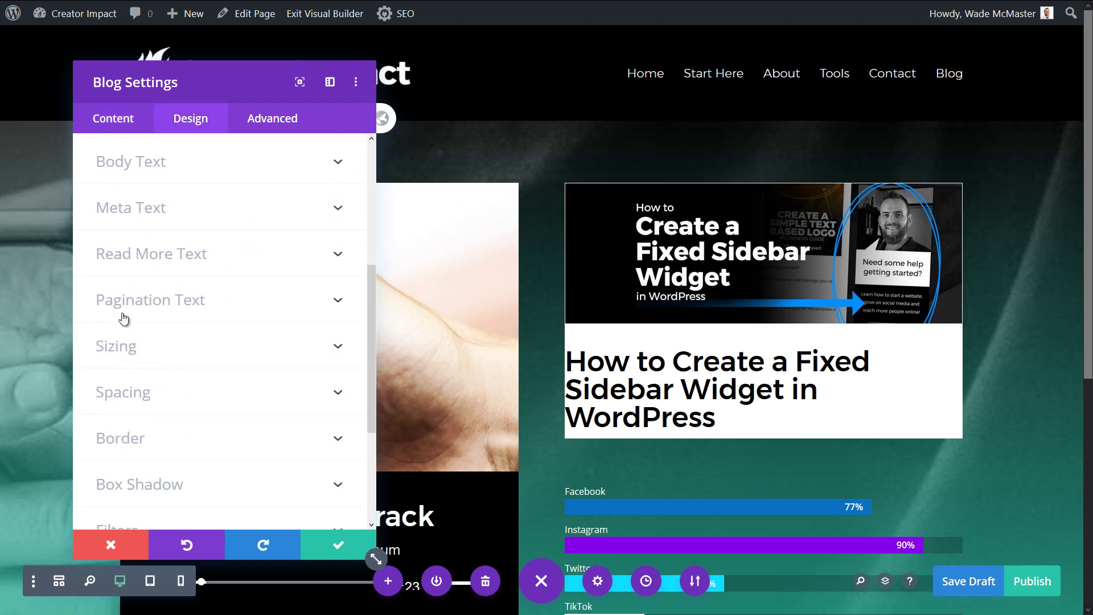
{"action": "left_click", "coordinate": [172, 254]}
{"action": "scroll", "coordinate": [166, 347], "scroll_direction": "down", "scroll_amount": 10}
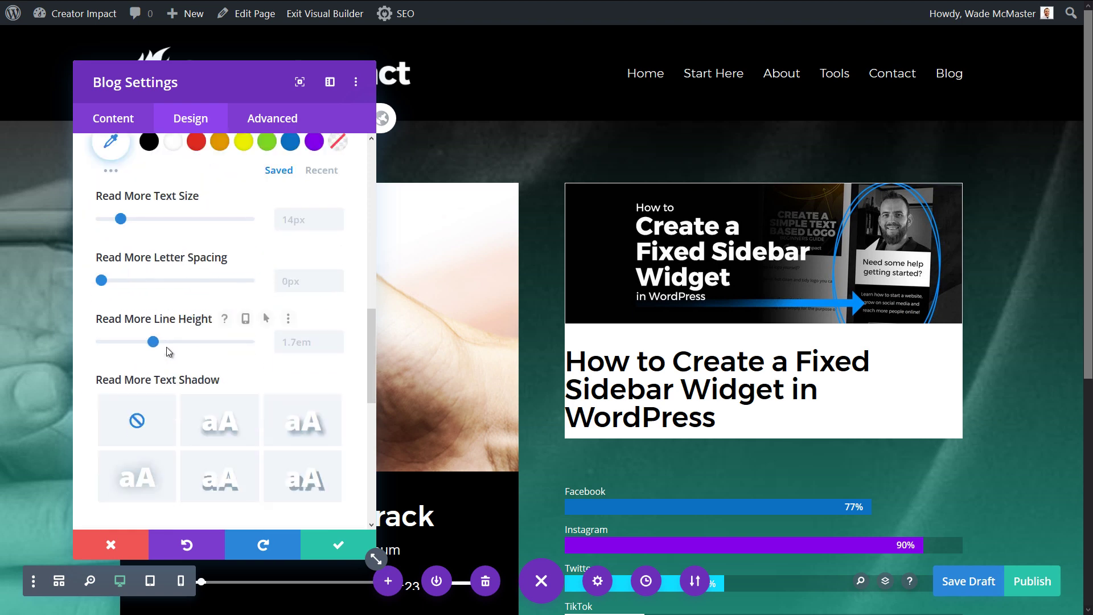
{"action": "scroll", "coordinate": [163, 298], "scroll_direction": "down", "scroll_amount": 3}
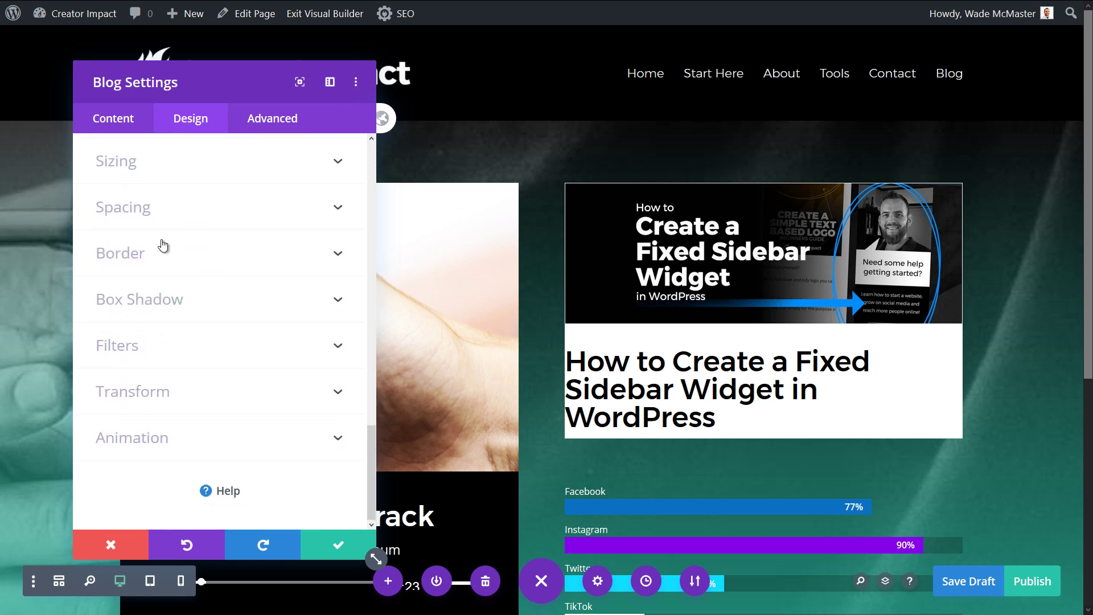
Set Spacing padding to 20px top, bottom, left and right, then save the Blog module
{"action": "left_click", "coordinate": [154, 214]}
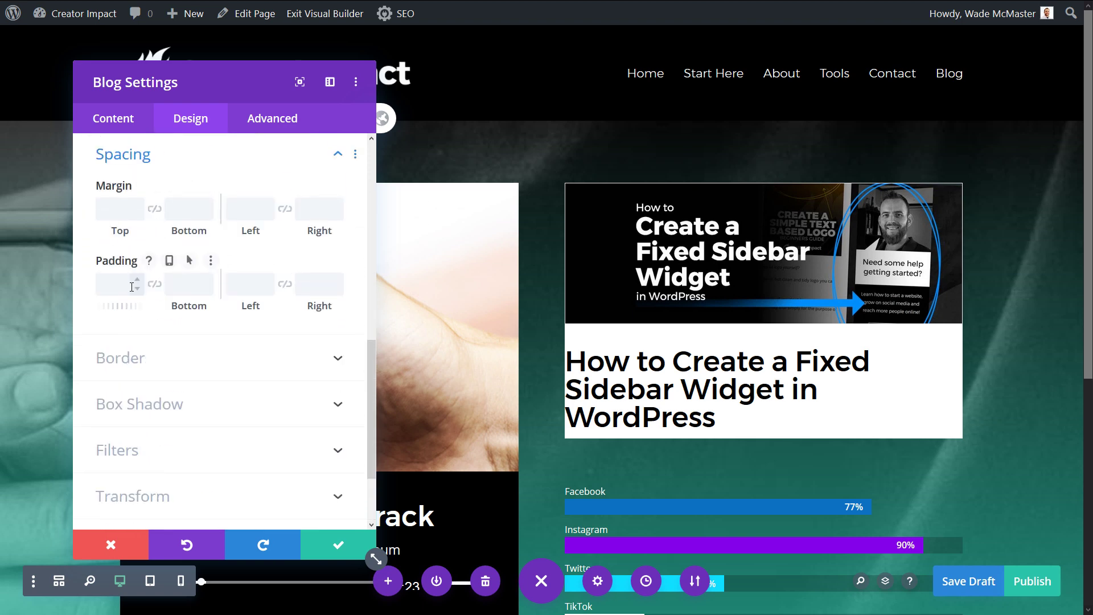
{"action": "left_click", "coordinate": [138, 280]}
{"action": "left_click", "coordinate": [137, 280]}
{"action": "left_click", "coordinate": [137, 279]}
{"action": "left_click", "coordinate": [138, 280]}
{"action": "left_click", "coordinate": [138, 280]}
{"action": "left_click", "coordinate": [137, 279]}
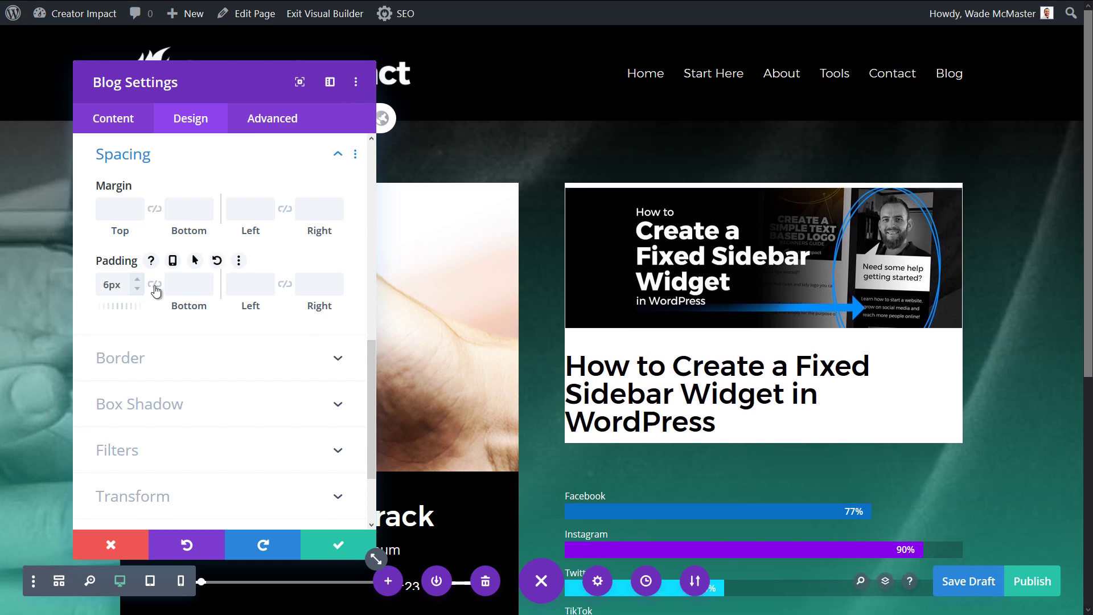
{"action": "left_click", "coordinate": [154, 286]}
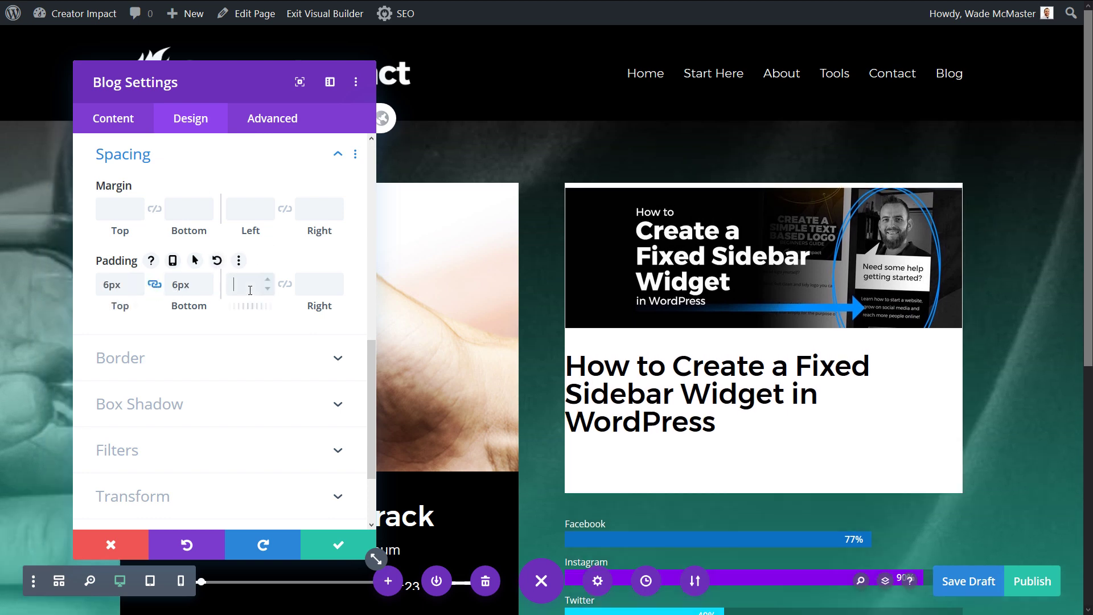
{"action": "type", "text": "20"}
{"action": "key", "text": "Tab"}
{"action": "type", "text": "20"}
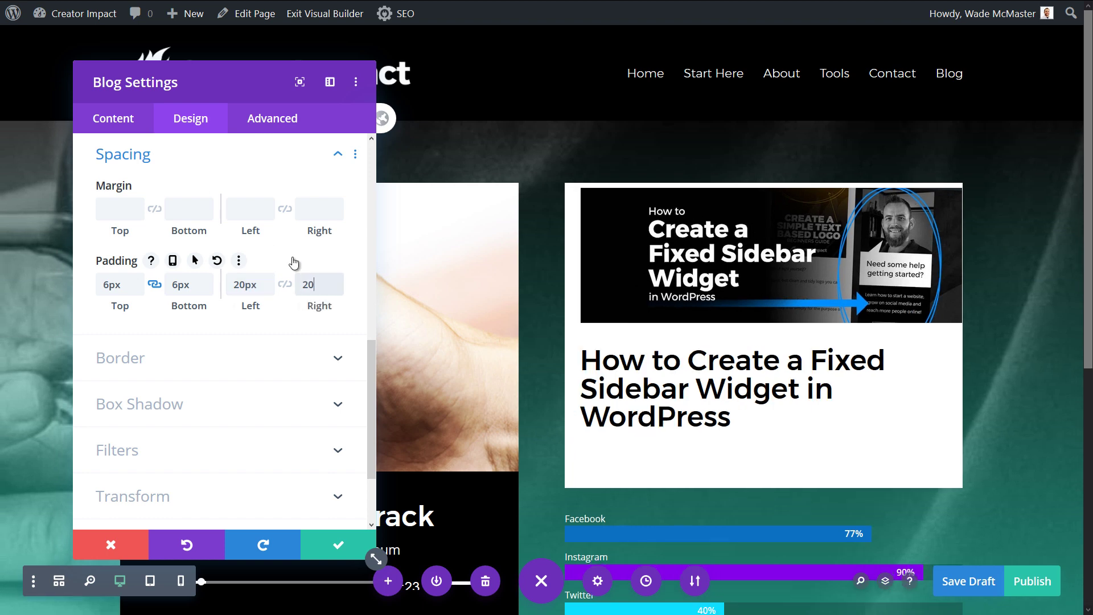
{"action": "scroll", "coordinate": [293, 262], "scroll_direction": "down", "scroll_amount": 2}
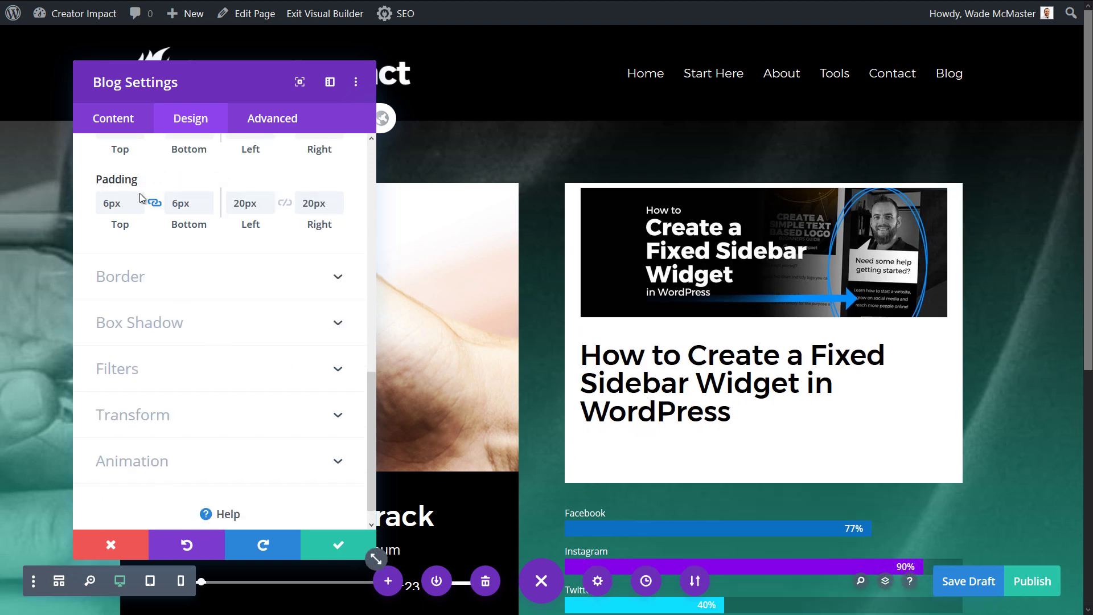
{"action": "type", "text": "20"}
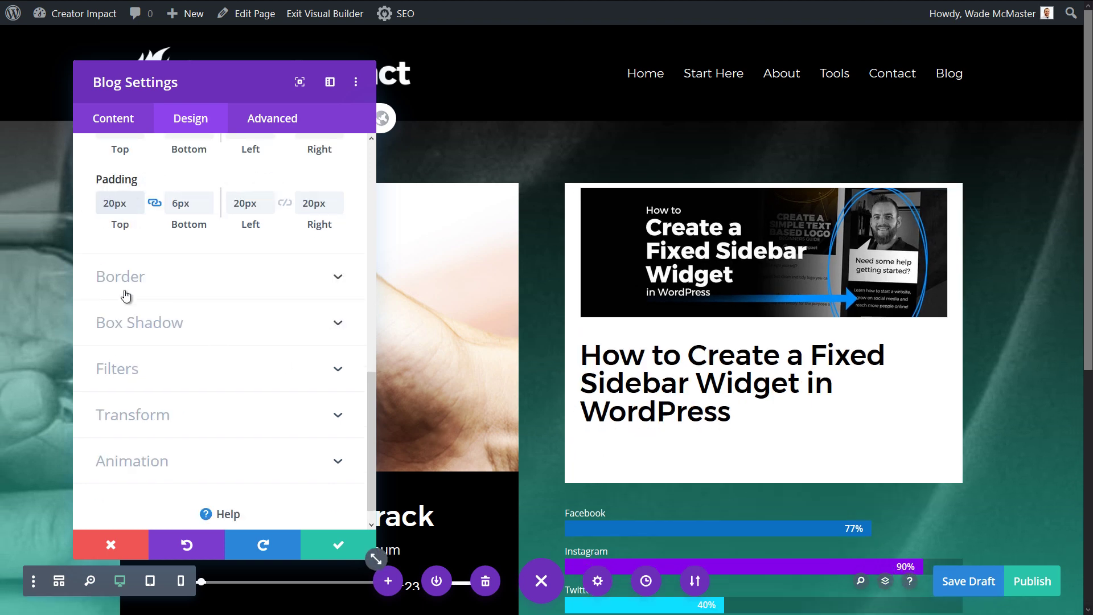
{"action": "scroll", "coordinate": [130, 303], "scroll_direction": "up", "scroll_amount": 6}
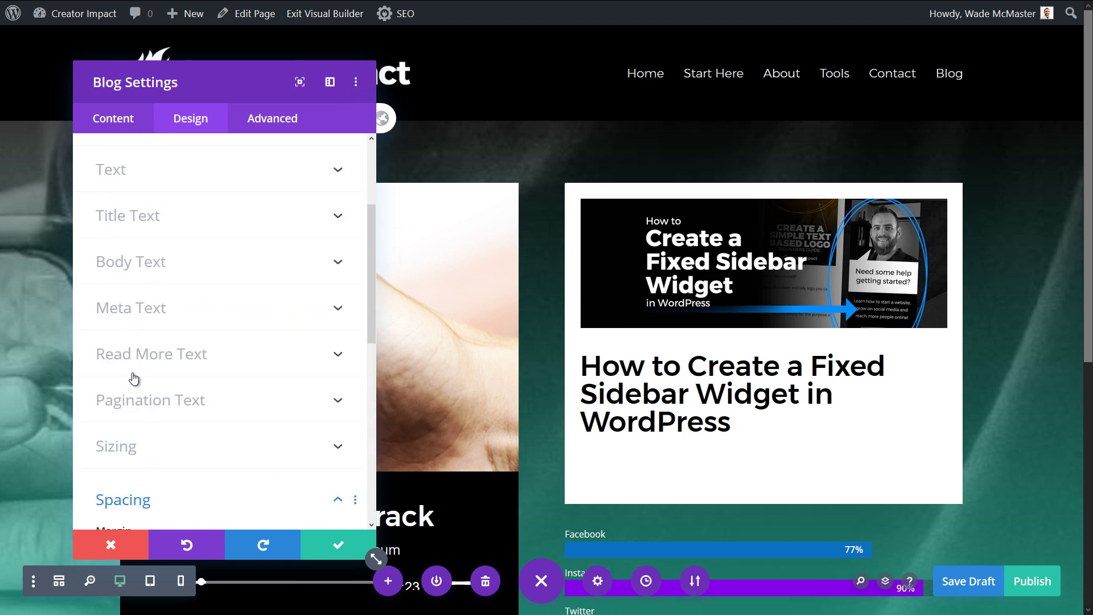
{"action": "scroll", "coordinate": [296, 422], "scroll_direction": "down", "scroll_amount": 3}
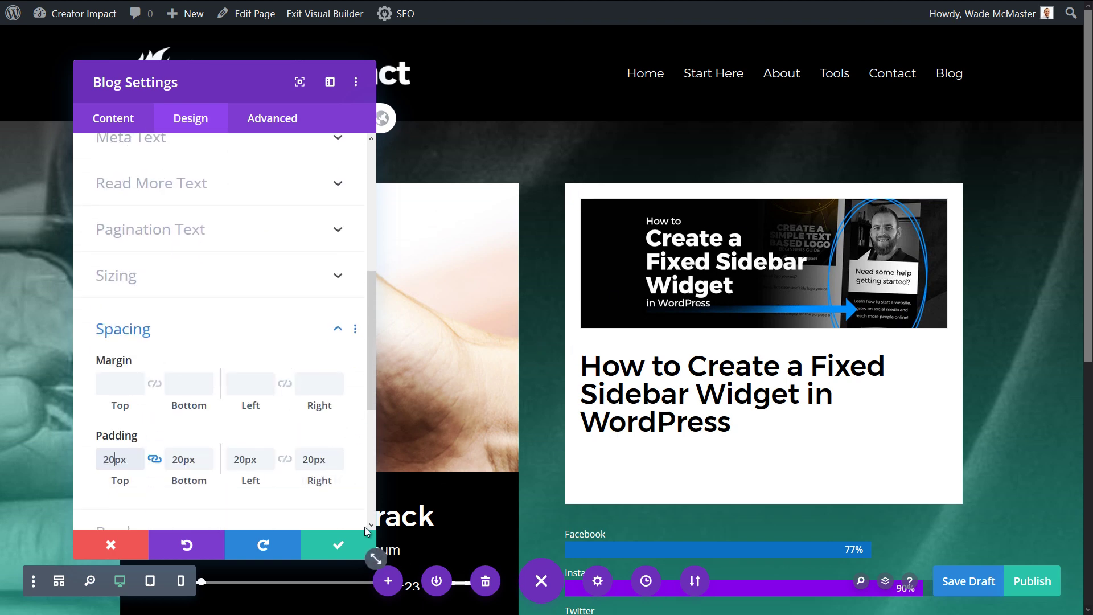
{"action": "left_click", "coordinate": [341, 545]}
{"action": "scroll", "coordinate": [638, 410], "scroll_direction": "down", "scroll_amount": 5}
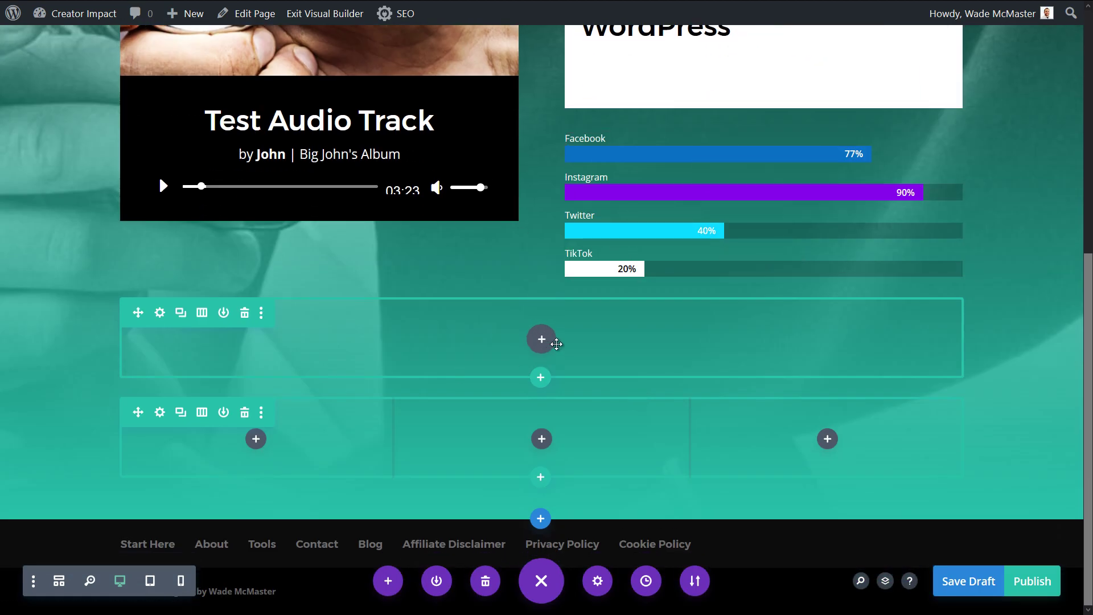
Drag the empty three-column row above the empty single-column row
{"action": "left_click", "coordinate": [541, 339]}
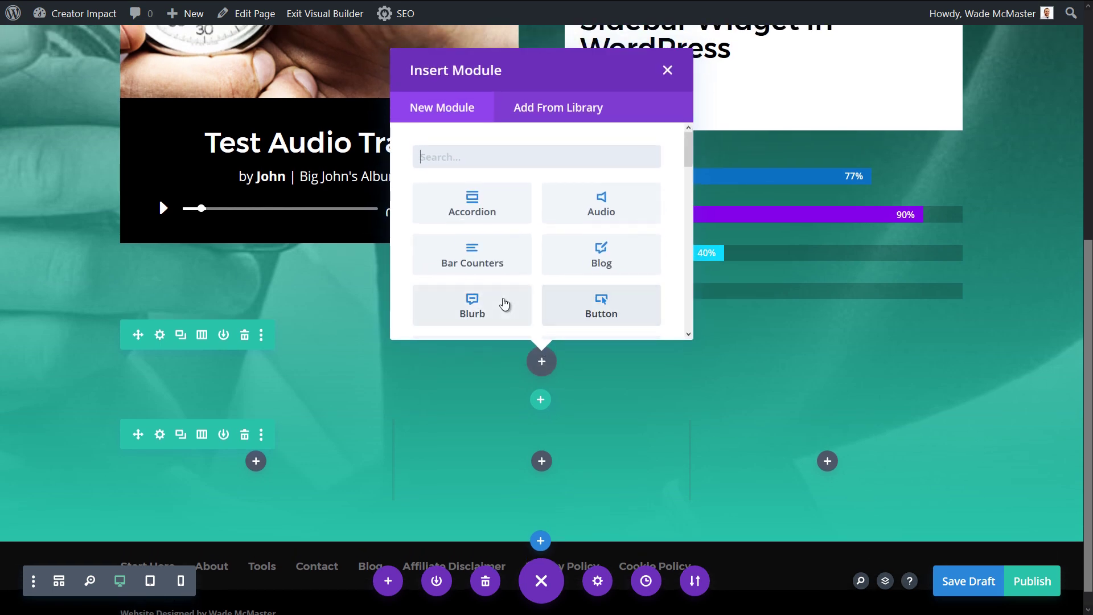
{"action": "left_click", "coordinate": [666, 70]}
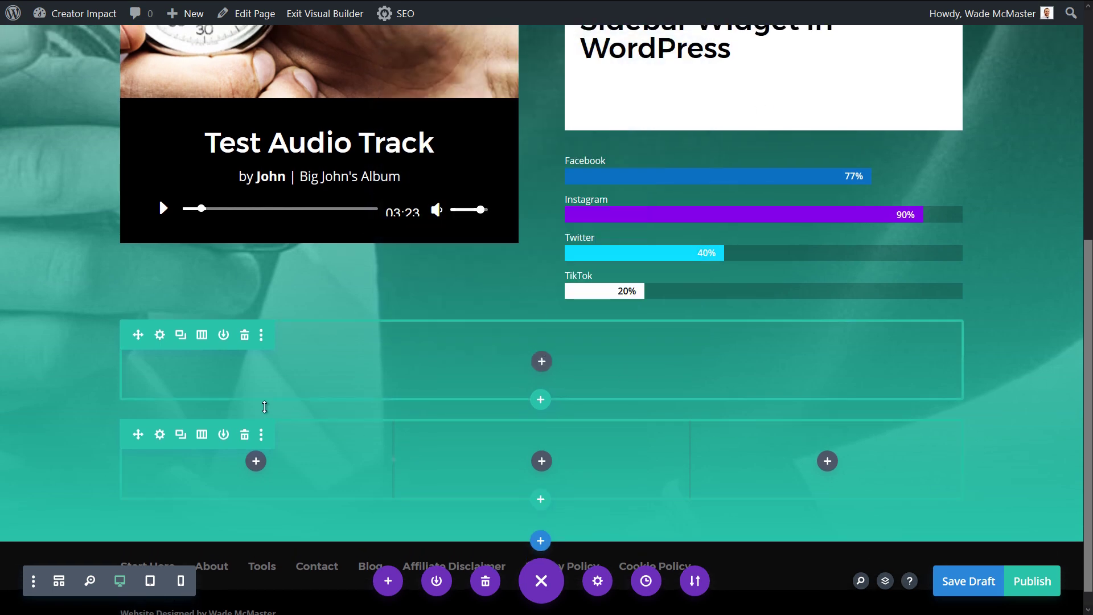
{"action": "left_click_drag", "start_coordinate": [138, 434], "coordinate": [349, 371]}
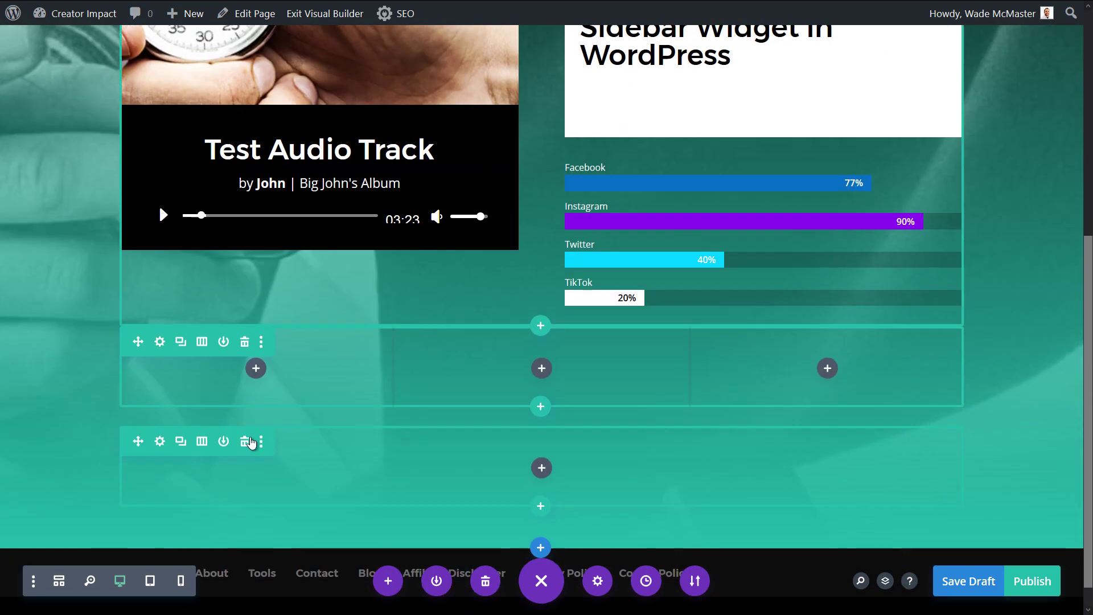
Insert a Blurb module into the first column of the three-column row
{"action": "left_click", "coordinate": [255, 361]}
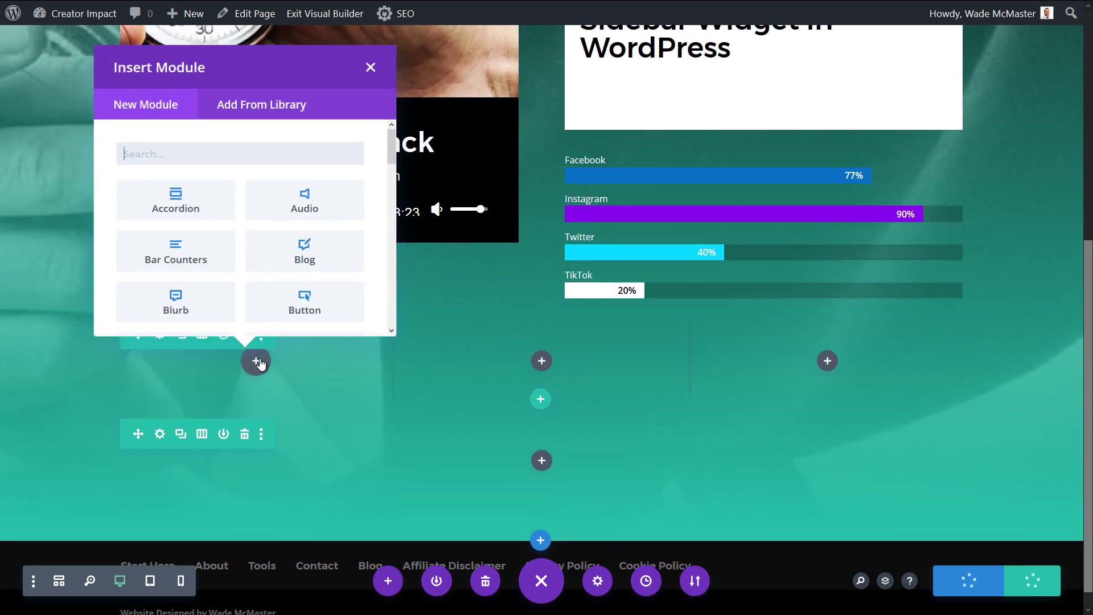
{"action": "left_click", "coordinate": [202, 312]}
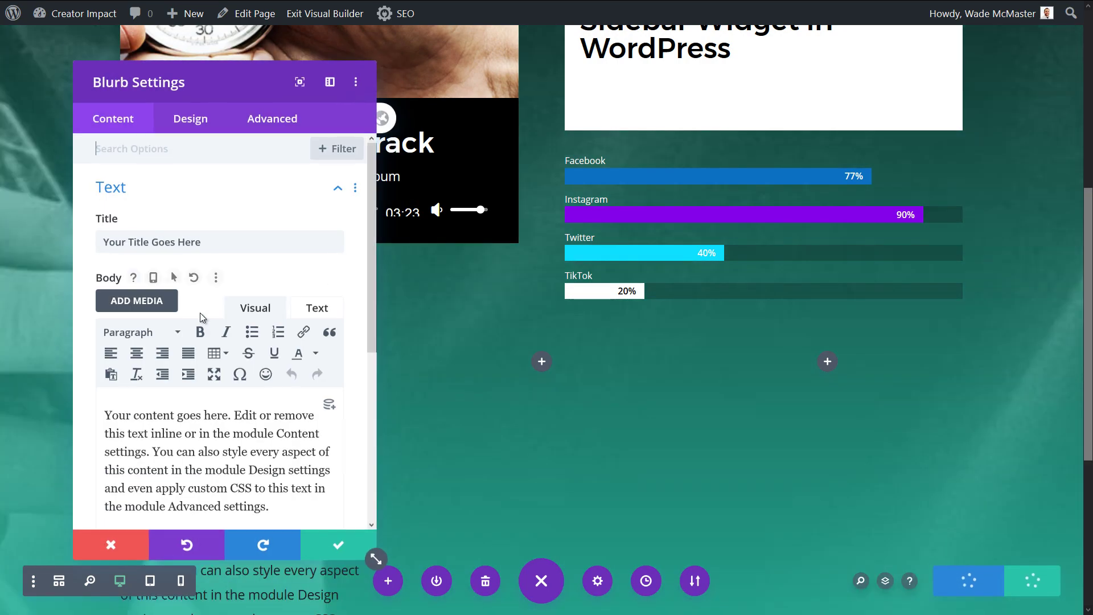
{"action": "left_click_drag", "start_coordinate": [236, 94], "coordinate": [838, 69]}
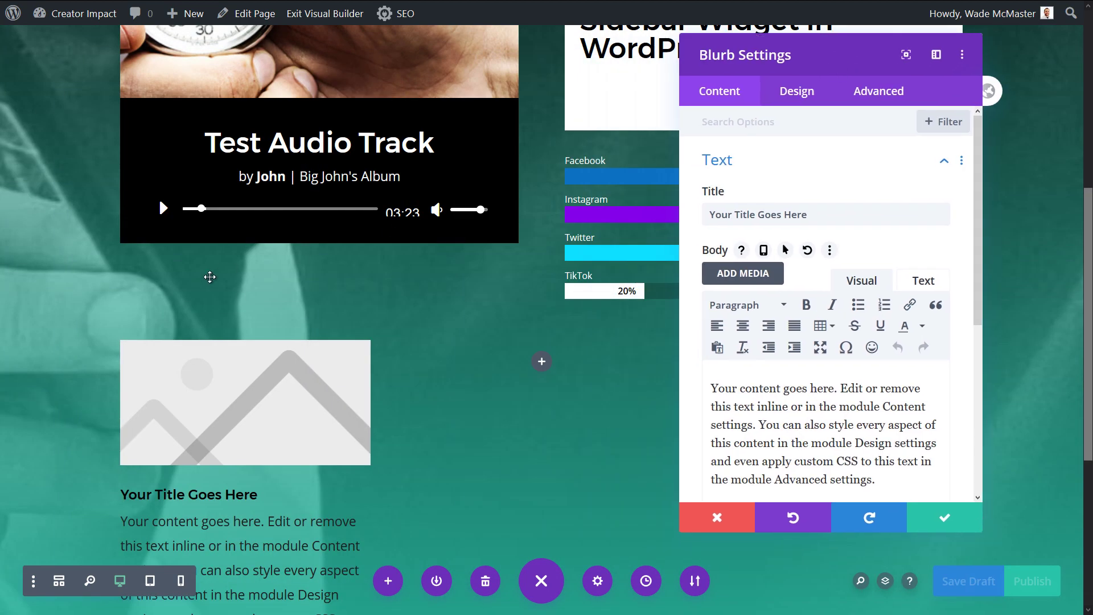
{"action": "scroll", "coordinate": [245, 239], "scroll_direction": "down", "scroll_amount": 4}
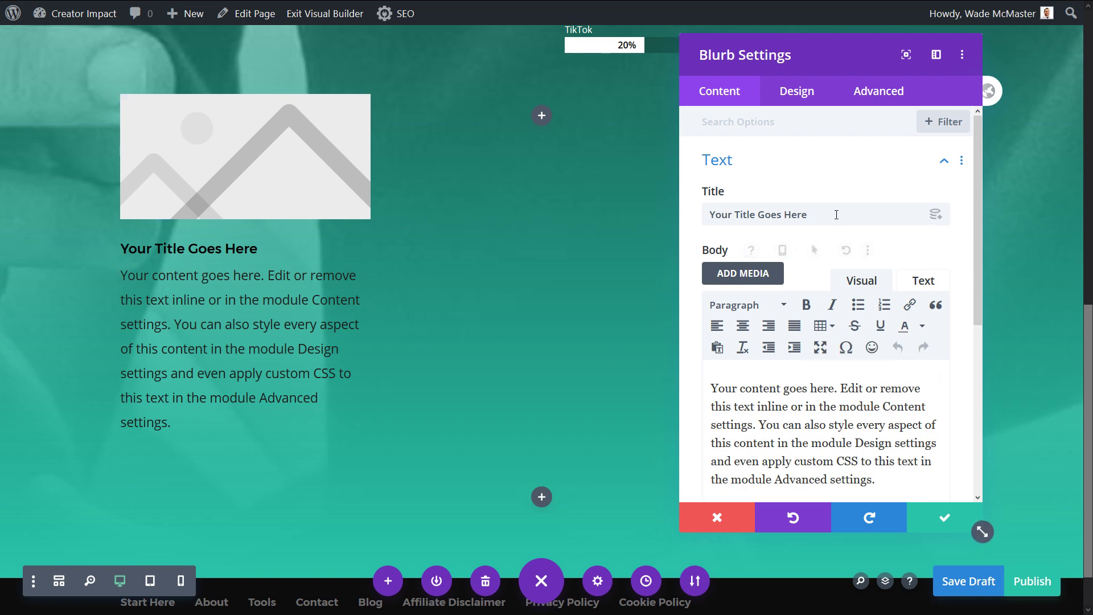
Set the blurb title to 'Service 1' and the body to 'We off this cool service!'
{"action": "left_click_drag", "start_coordinate": [807, 215], "coordinate": [708, 215]}
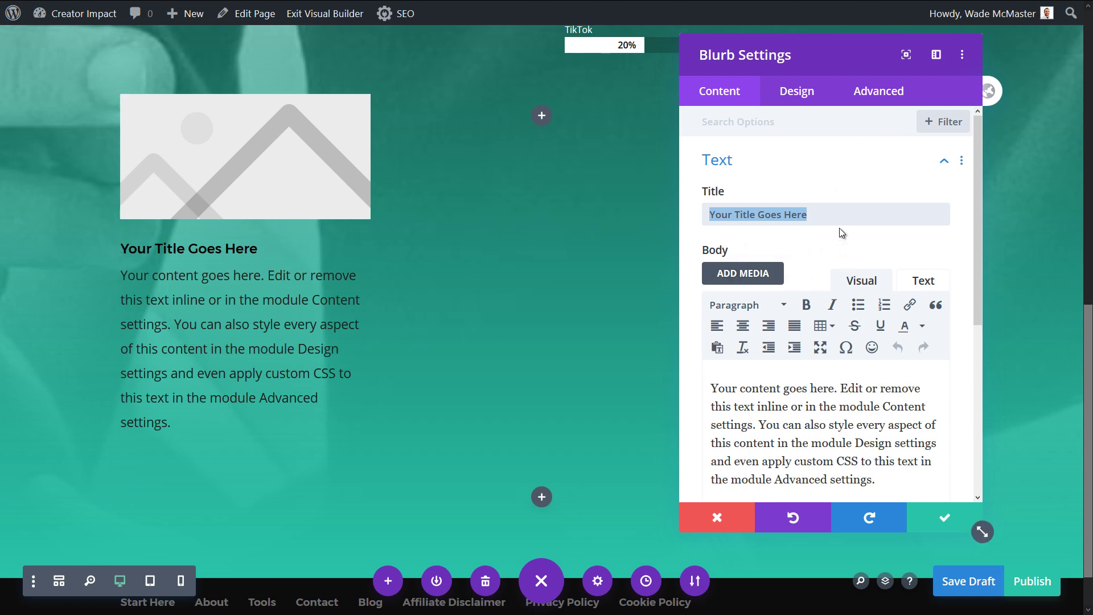
{"action": "type", "text": "Service 1"}
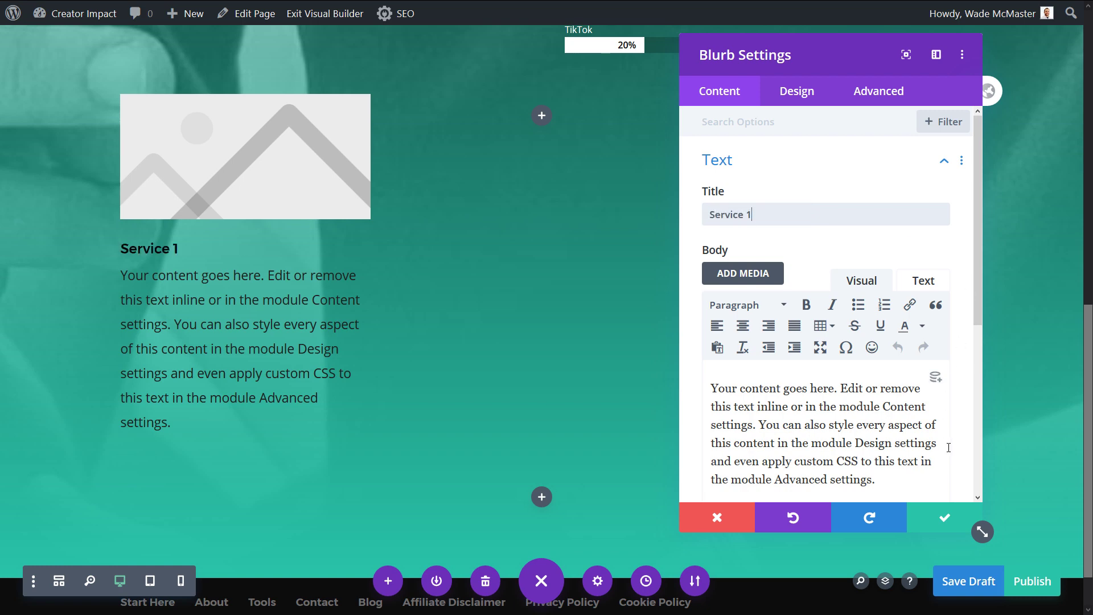
{"action": "triple_click", "coordinate": [897, 437]}
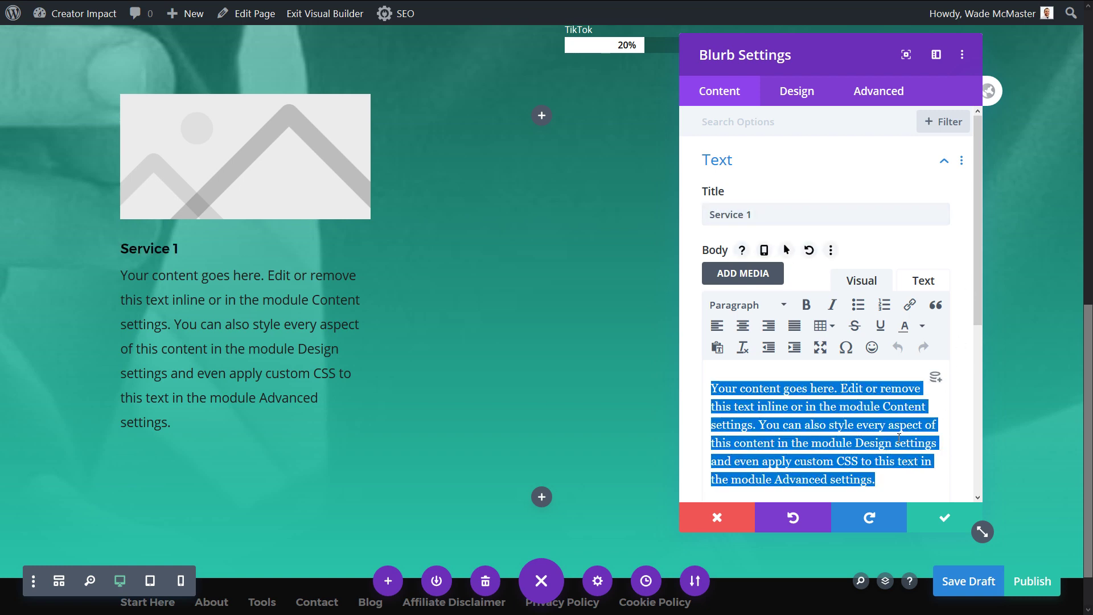
{"action": "type", "text": "We off this coo"}
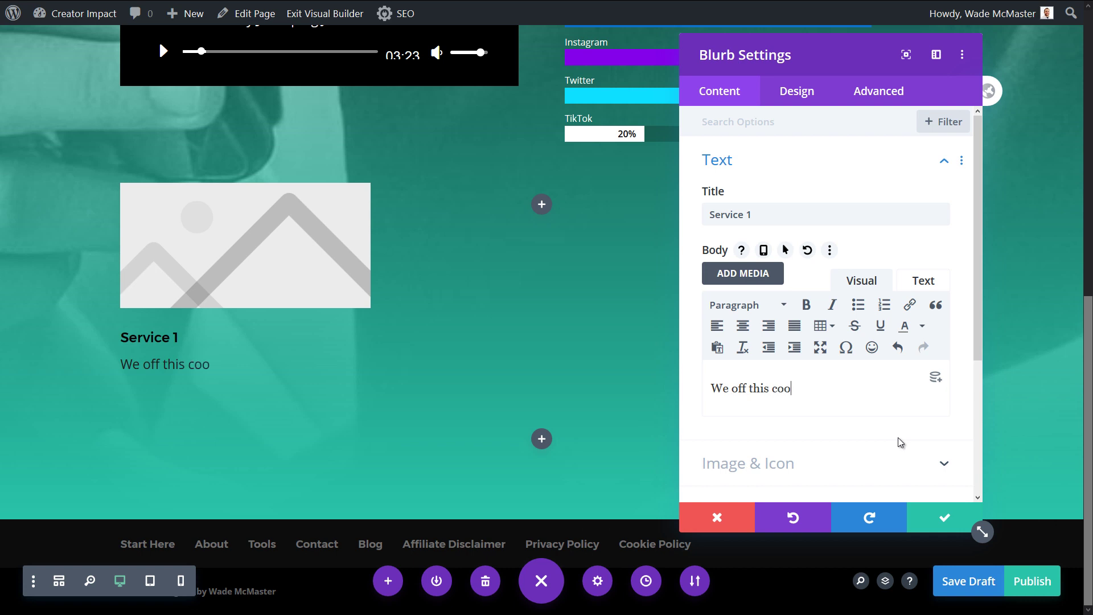
{"action": "type", "text": "l service!"}
Turn on Use Icon and choose the wrench-and-screwdriver tools icon for the blurb
{"action": "scroll", "coordinate": [794, 273], "scroll_direction": "down", "scroll_amount": 3}
{"action": "left_click", "coordinate": [797, 290]}
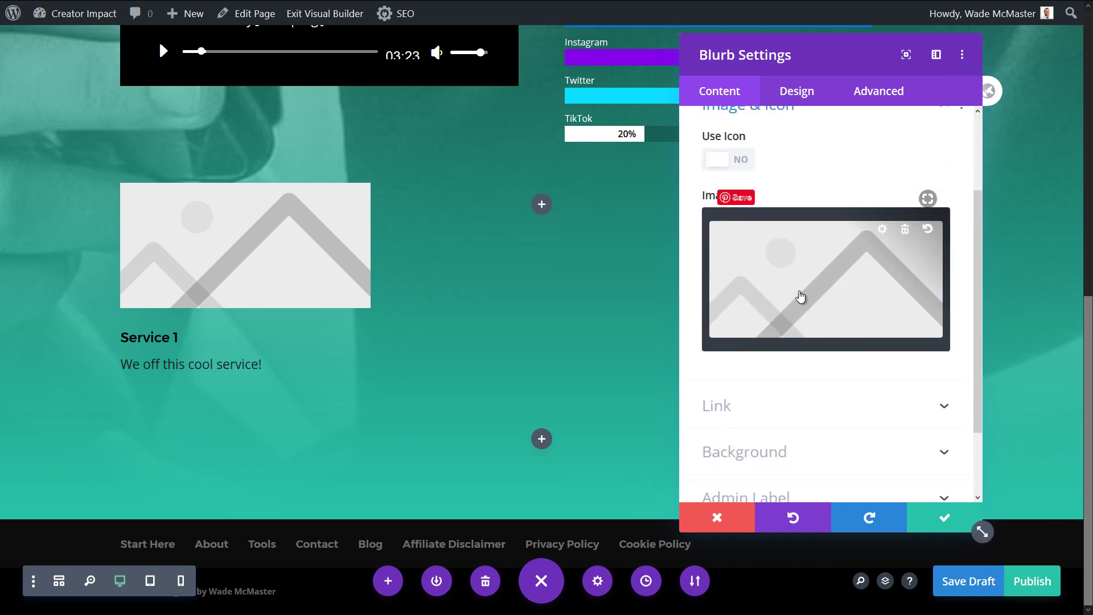
{"action": "left_click", "coordinate": [725, 199]}
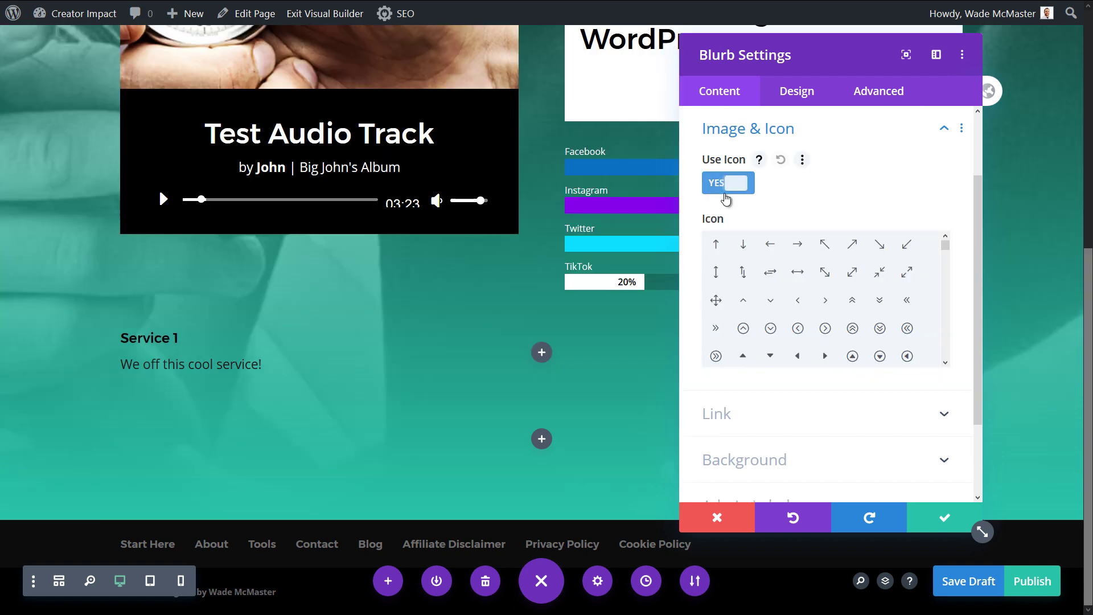
{"action": "scroll", "coordinate": [915, 321], "scroll_direction": "down", "scroll_amount": 5}
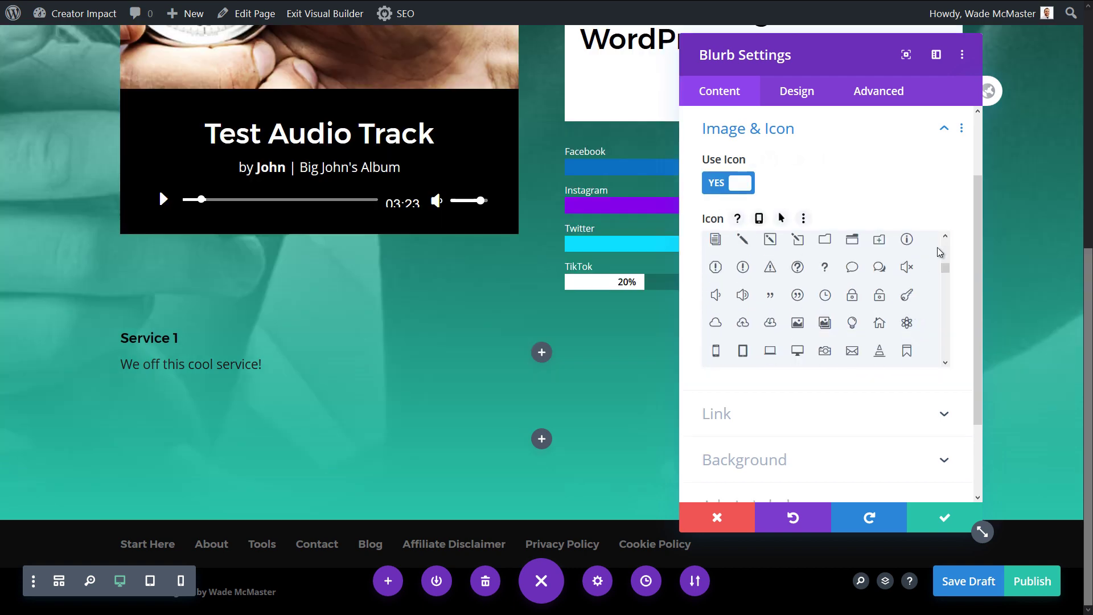
{"action": "left_click_drag", "start_coordinate": [947, 271], "coordinate": [941, 291]}
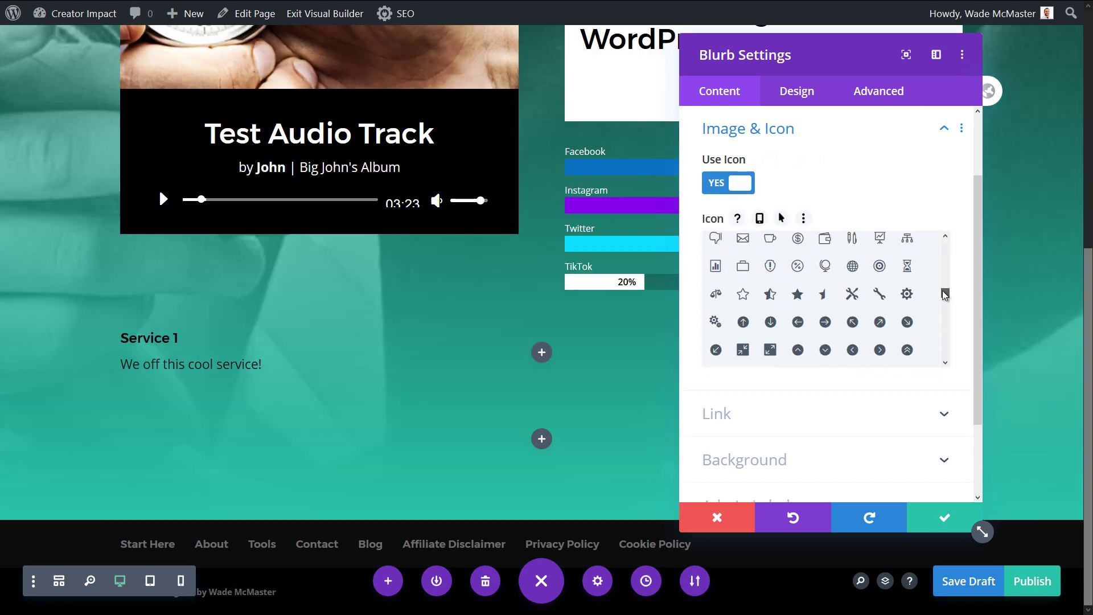
{"action": "left_click", "coordinate": [851, 296]}
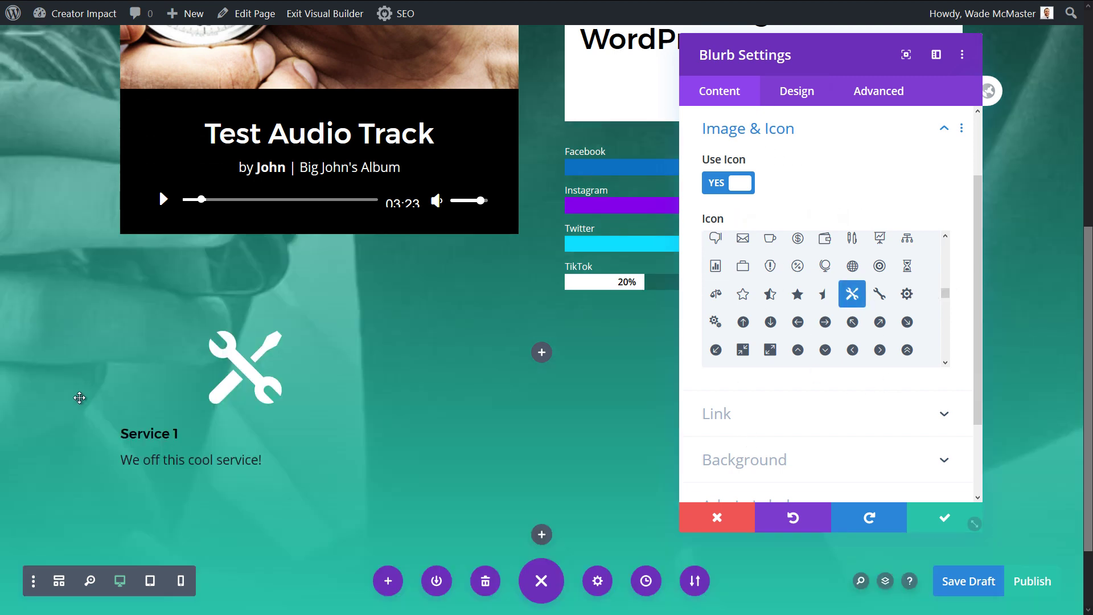
{"action": "left_click", "coordinate": [795, 103]}
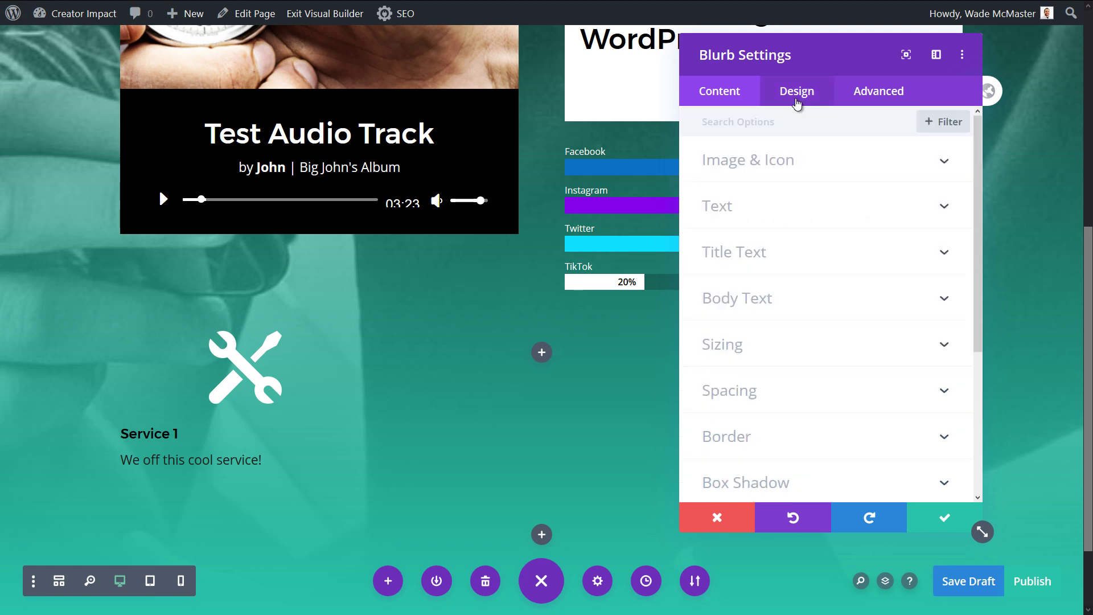
Enable Circle Icon with a black circle colour
{"action": "left_click", "coordinate": [768, 171]}
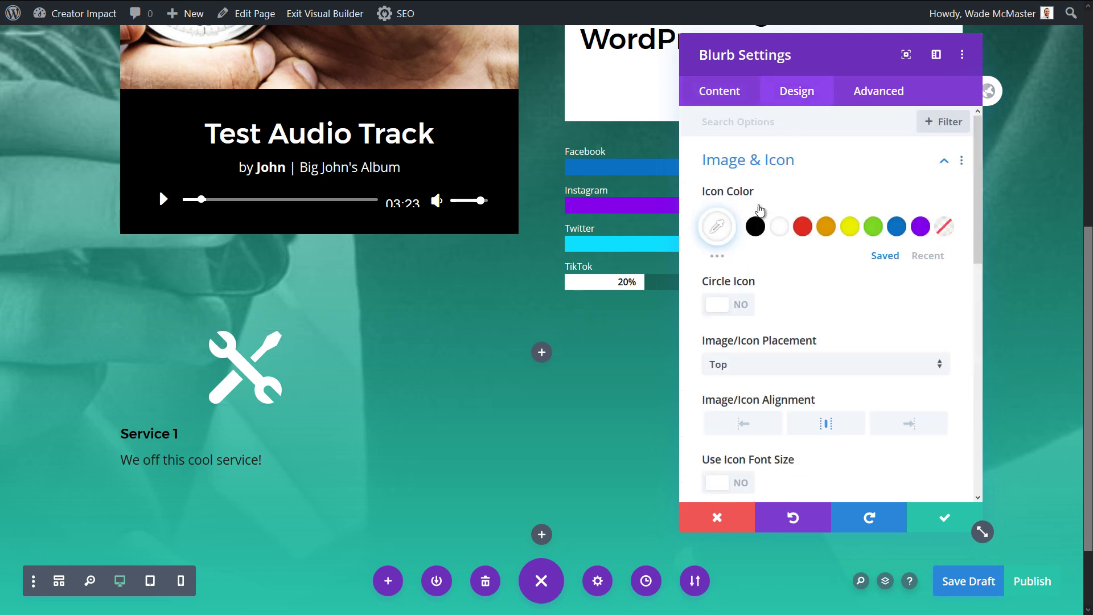
{"action": "left_click", "coordinate": [739, 307]}
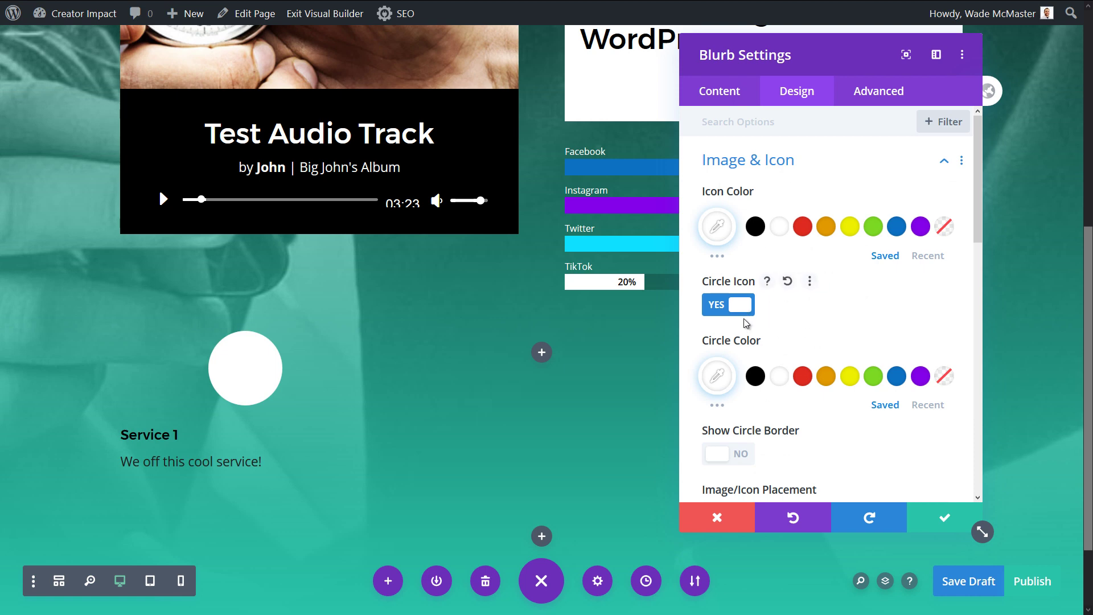
{"action": "left_click", "coordinate": [755, 375]}
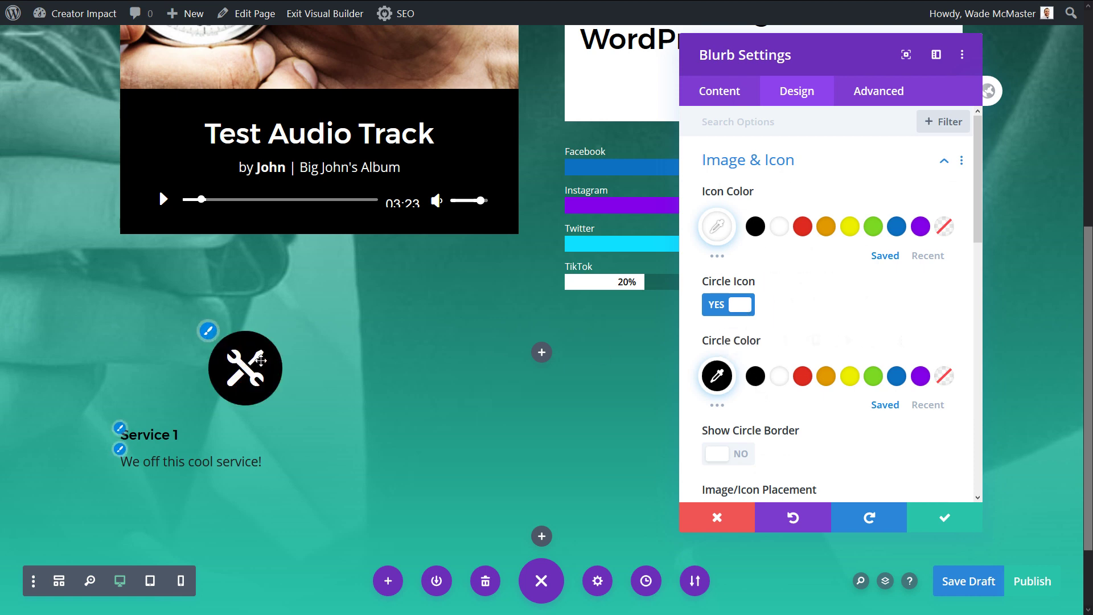
{"action": "scroll", "coordinate": [837, 271], "scroll_direction": "down", "scroll_amount": 5}
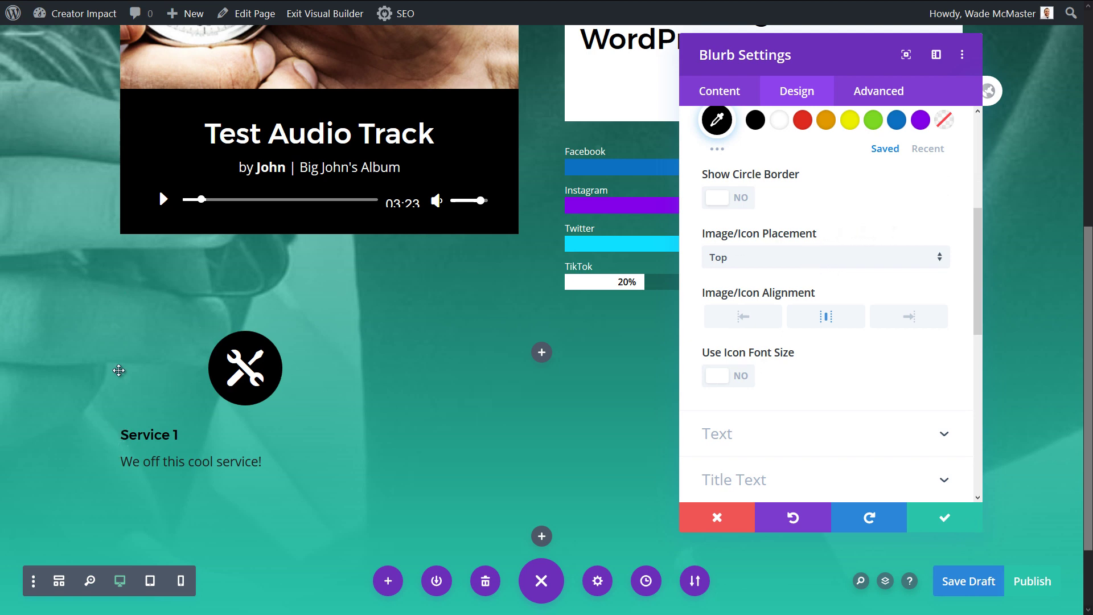
{"action": "scroll", "coordinate": [805, 307], "scroll_direction": "down", "scroll_amount": 1}
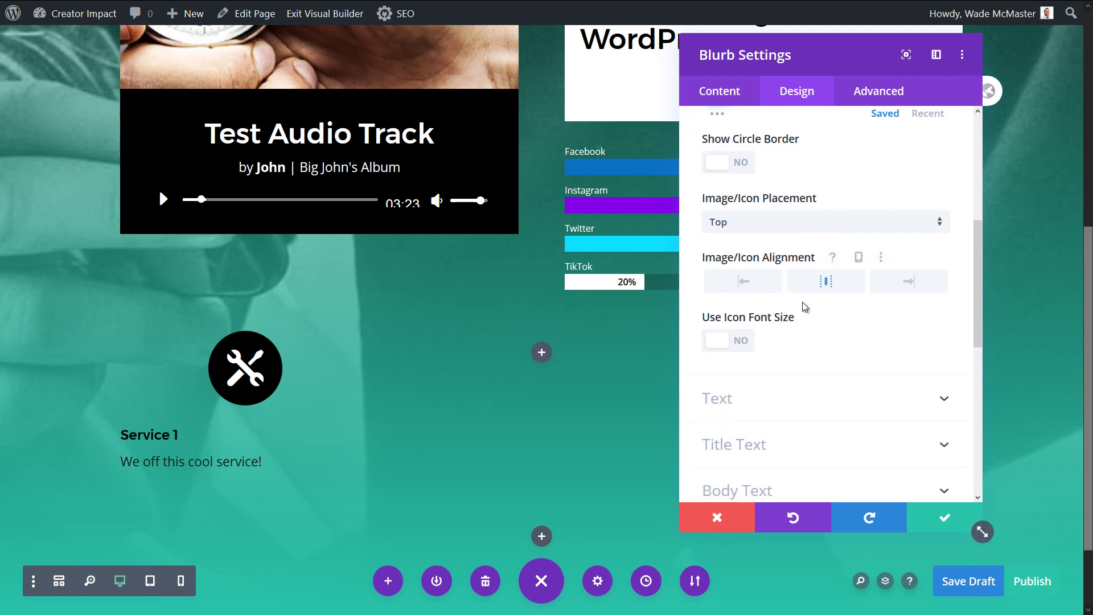
{"action": "scroll", "coordinate": [804, 308], "scroll_direction": "down", "scroll_amount": 1}
Keep the icon centred, centre the blurb's text alignment, and save the blurb
{"action": "left_click", "coordinate": [762, 233]}
{"action": "left_click", "coordinate": [887, 233]}
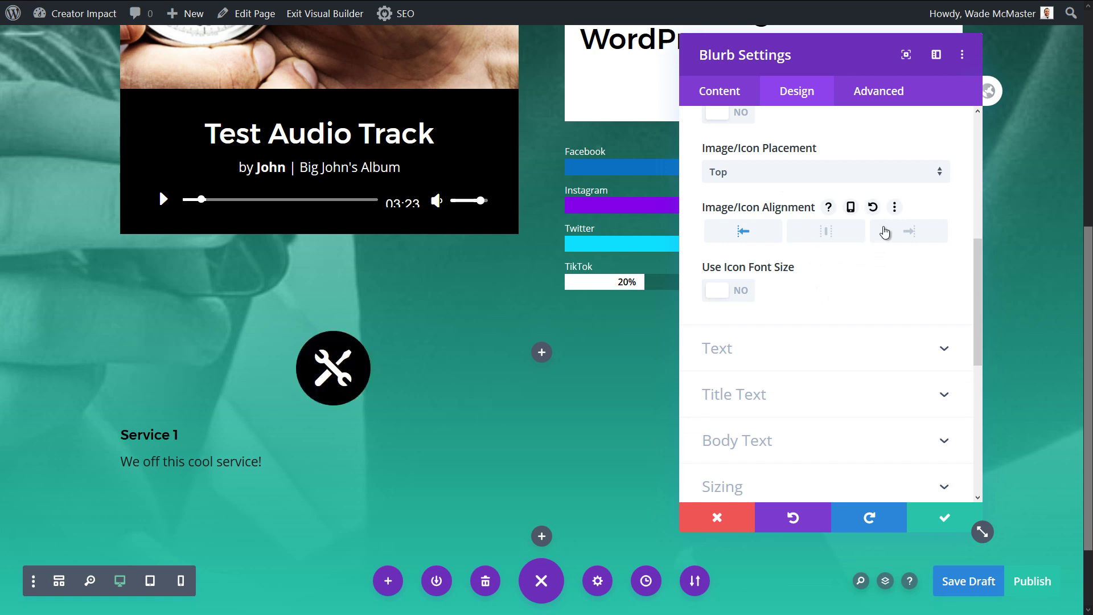
{"action": "left_click", "coordinate": [840, 233]}
{"action": "left_click", "coordinate": [807, 358]}
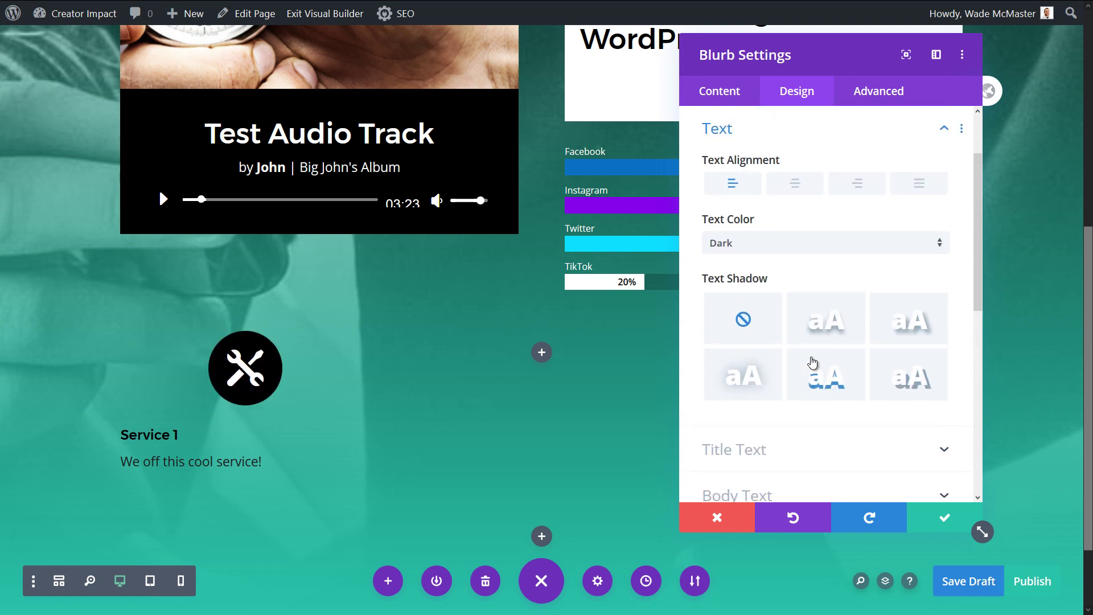
{"action": "left_click", "coordinate": [802, 187]}
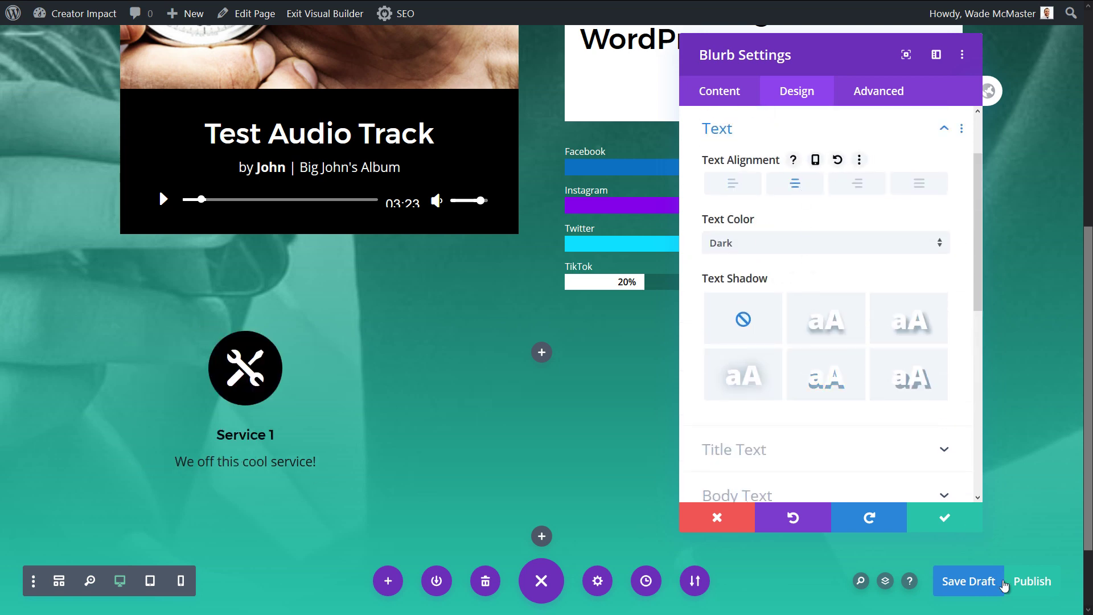
{"action": "left_click", "coordinate": [944, 518]}
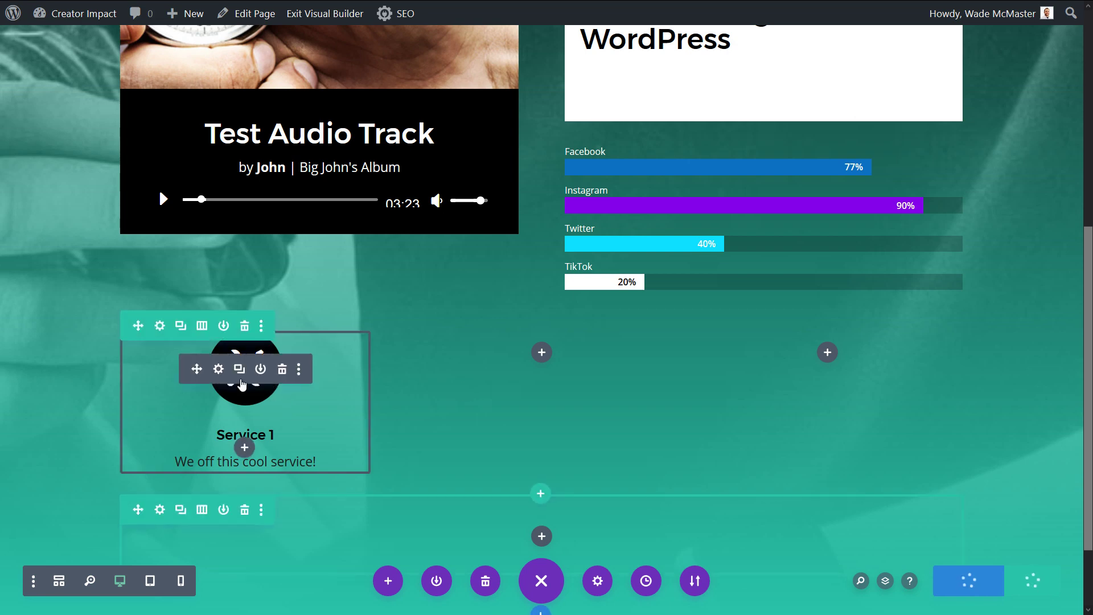
Duplicate the Service 1 blurb twice to fill the middle and right columns
{"action": "left_click", "coordinate": [239, 370]}
{"action": "left_click_drag", "start_coordinate": [195, 369], "coordinate": [835, 357]}
{"action": "left_click", "coordinate": [536, 370]}
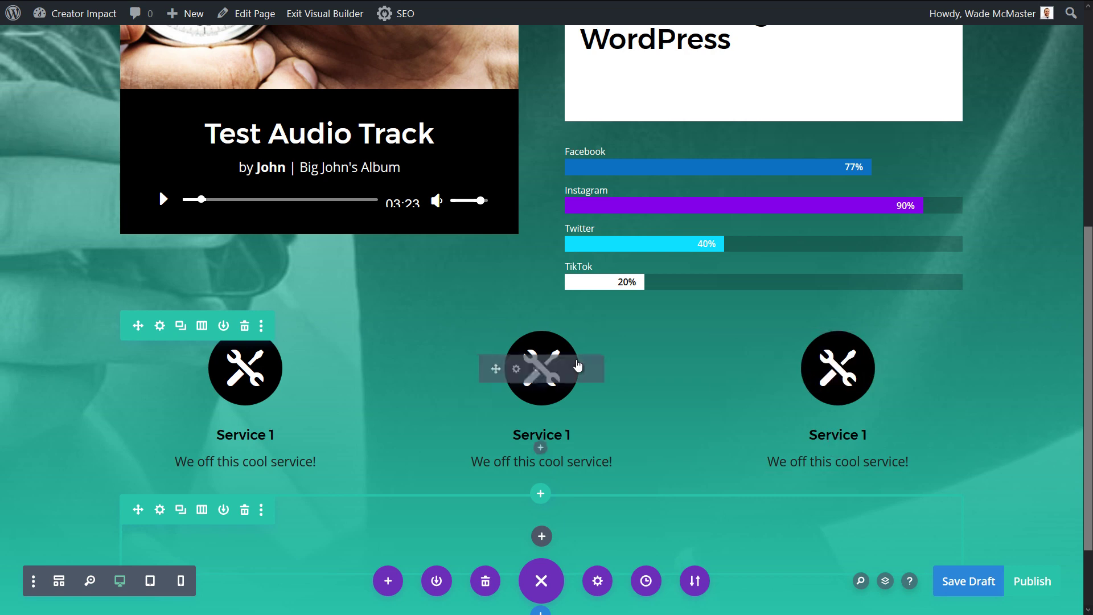
Give the middle blurb a dollar-sign icon and save it
{"action": "left_click", "coordinate": [514, 368]}
{"action": "scroll", "coordinate": [795, 318], "scroll_direction": "down", "scroll_amount": 5}
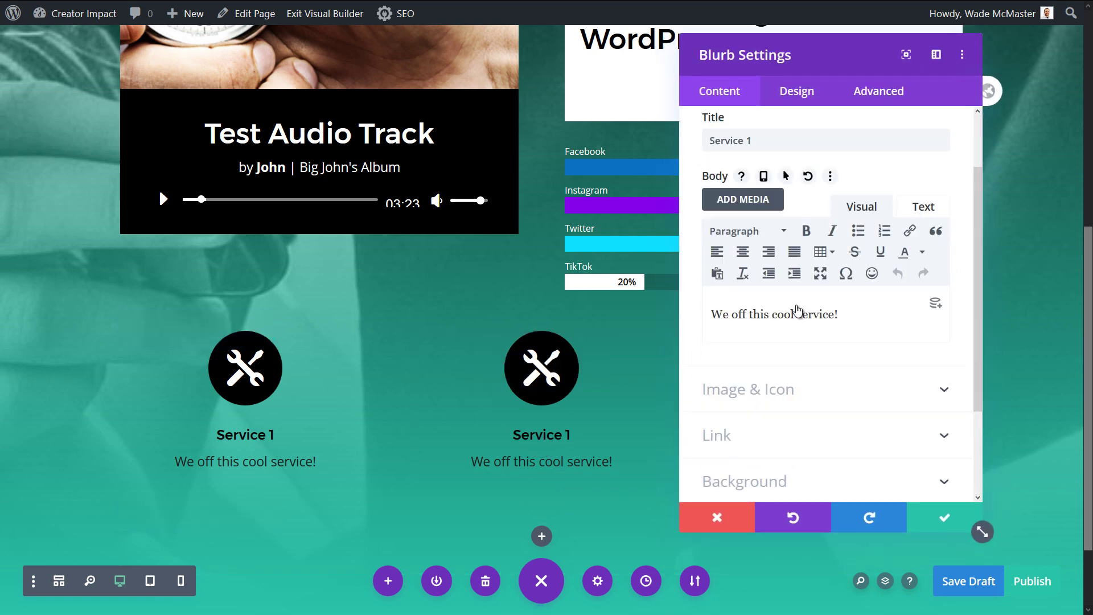
{"action": "left_click", "coordinate": [799, 284]}
{"action": "scroll", "coordinate": [799, 285], "scroll_direction": "up", "scroll_amount": 2}
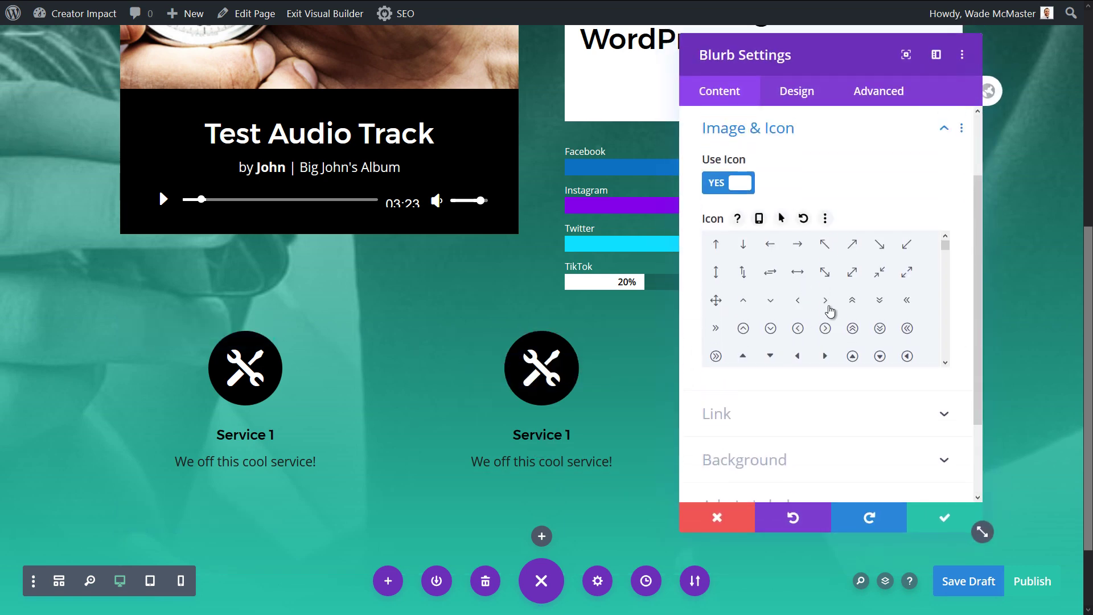
{"action": "scroll", "coordinate": [831, 319], "scroll_direction": "down", "scroll_amount": 10}
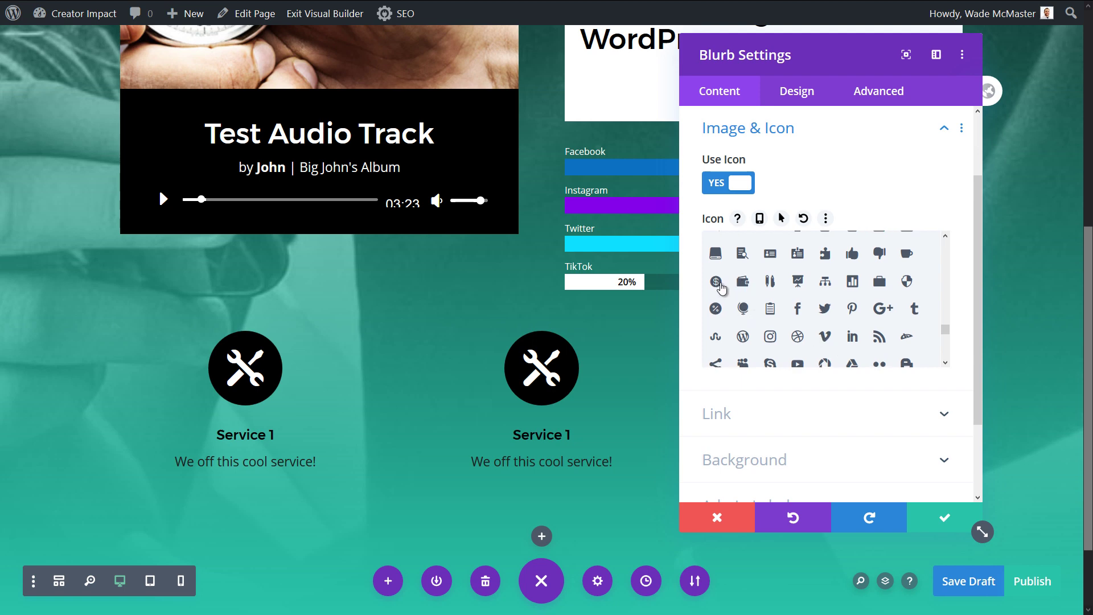
{"action": "left_click", "coordinate": [715, 281]}
{"action": "left_click", "coordinate": [944, 518]}
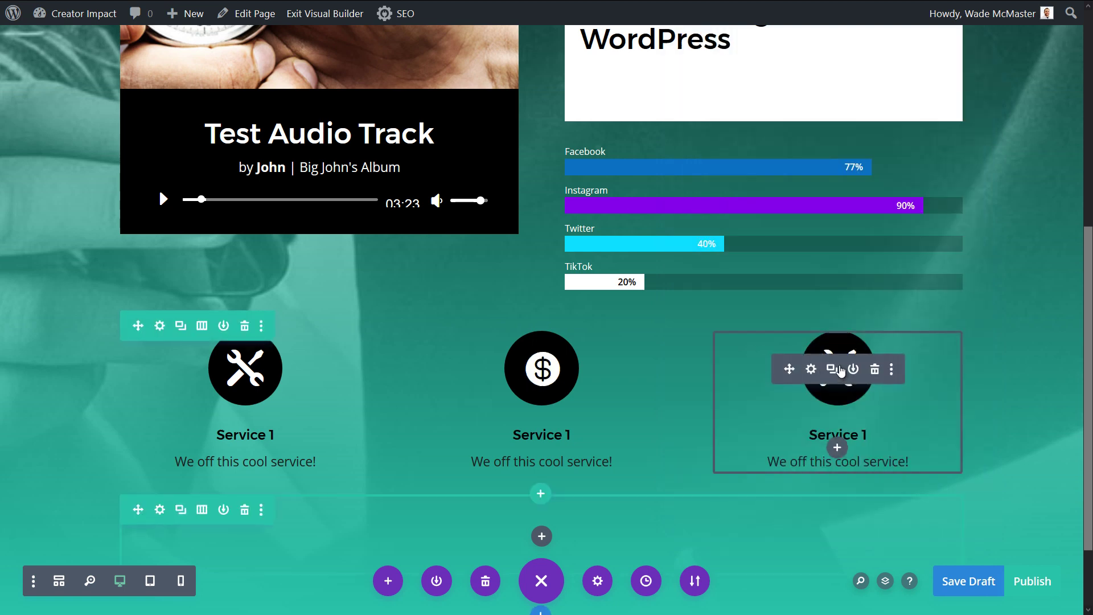
{"action": "left_click", "coordinate": [811, 369]}
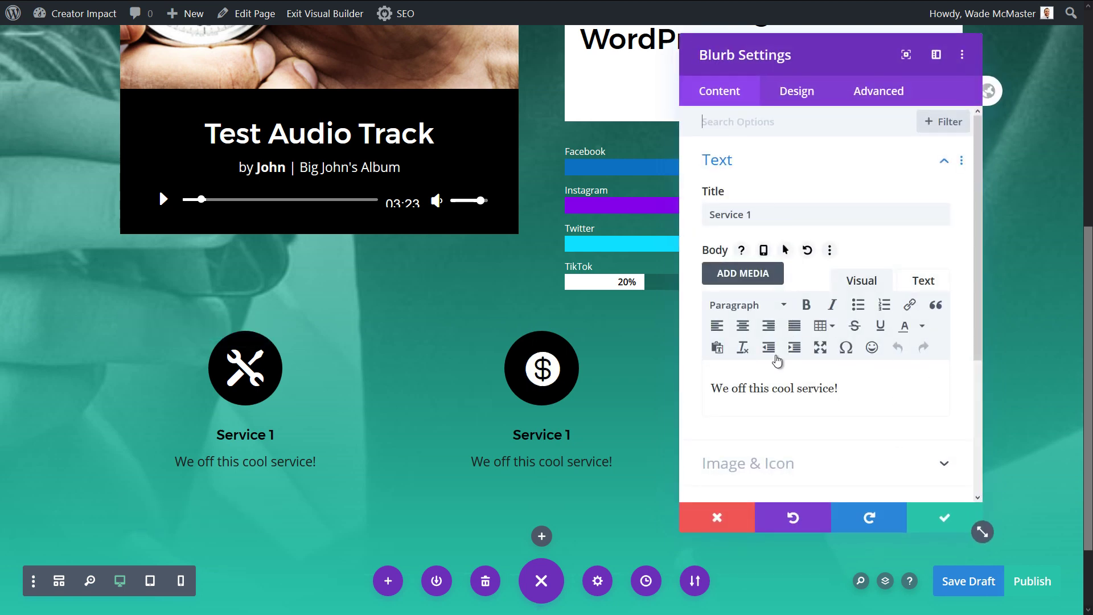
Switch the third blurb to an image, insert the Email-Opt-In picture, and save
{"action": "scroll", "coordinate": [781, 342], "scroll_direction": "down", "scroll_amount": 3}
{"action": "left_click", "coordinate": [782, 287]}
{"action": "scroll", "coordinate": [775, 228], "scroll_direction": "up", "scroll_amount": 2}
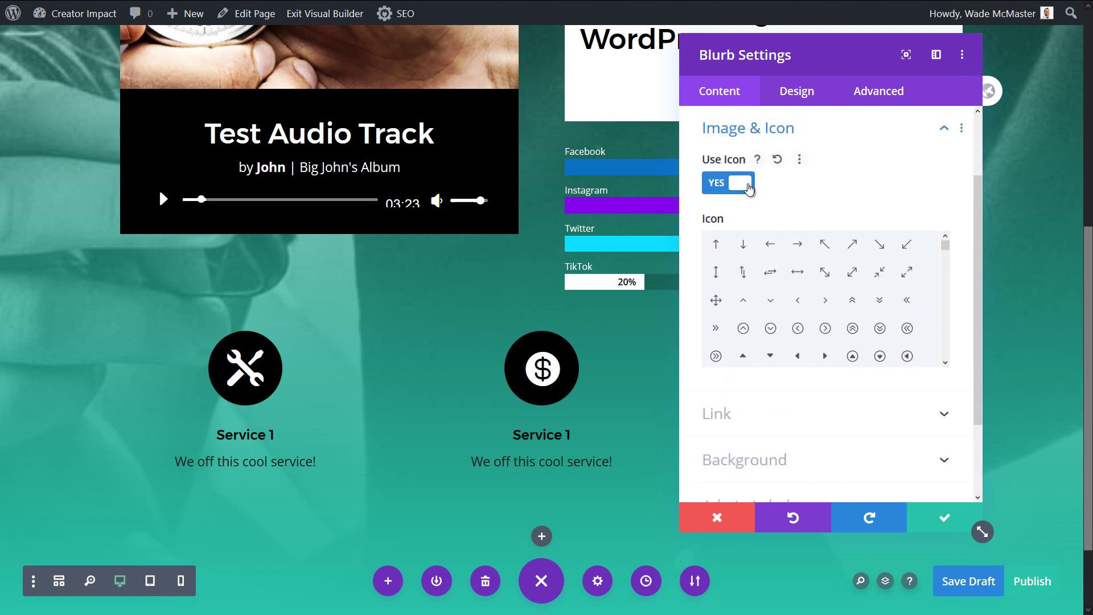
{"action": "left_click", "coordinate": [748, 188]}
{"action": "left_click", "coordinate": [786, 292]}
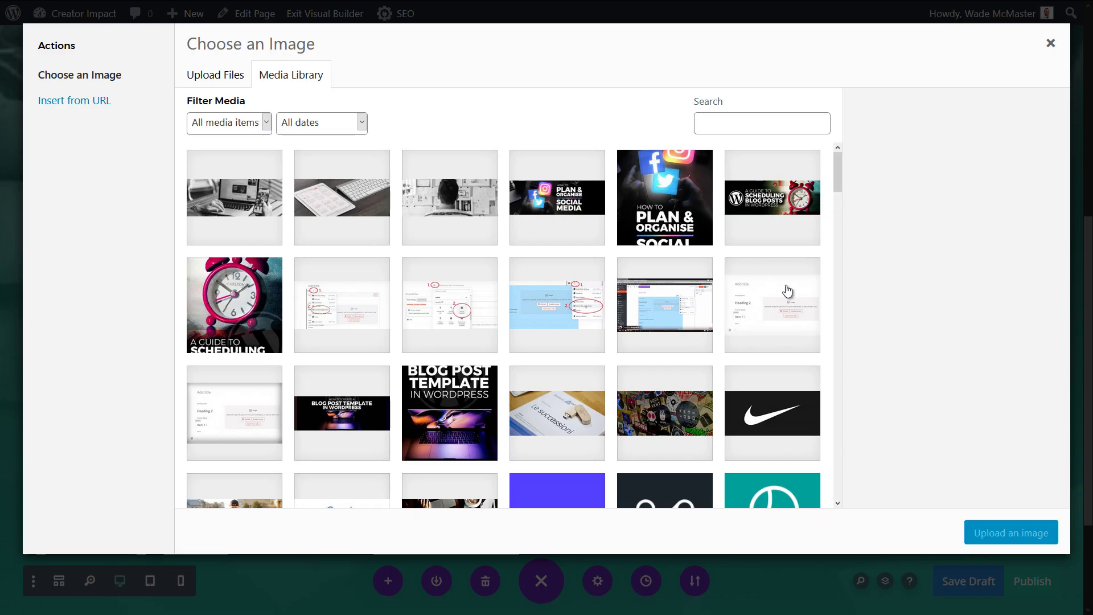
{"action": "scroll", "coordinate": [515, 415], "scroll_direction": "down", "scroll_amount": 10}
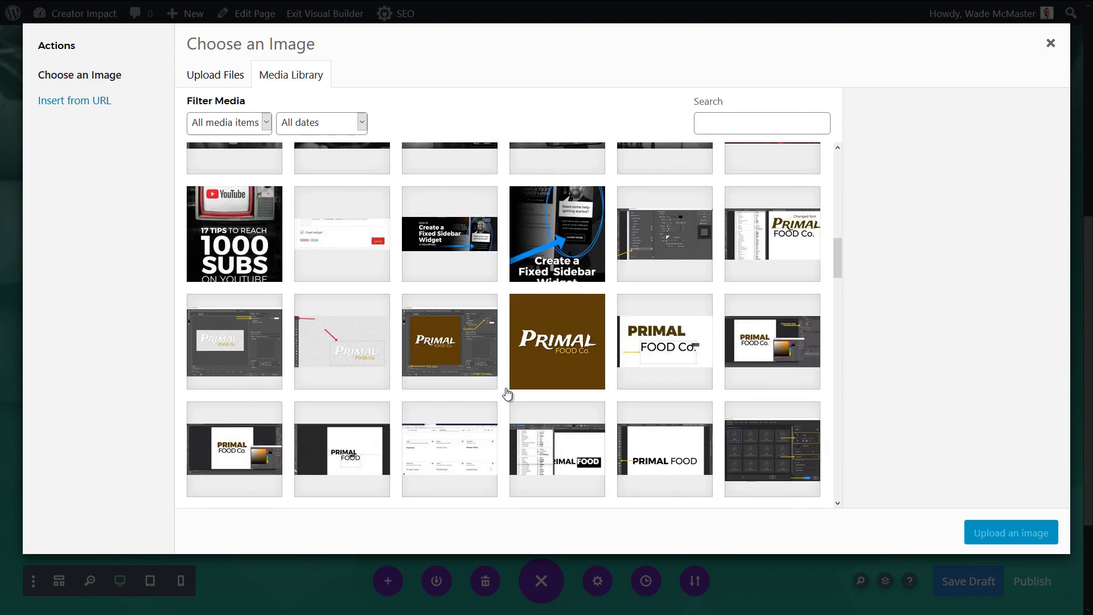
{"action": "scroll", "coordinate": [469, 397], "scroll_direction": "down", "scroll_amount": 5}
{"action": "left_click", "coordinate": [680, 272]}
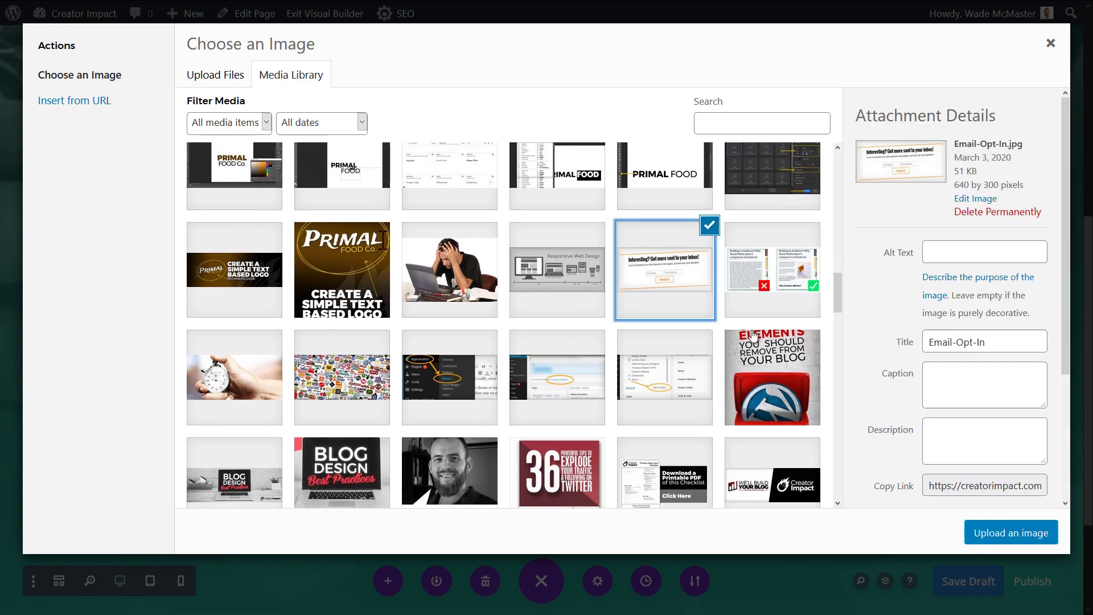
{"action": "left_click", "coordinate": [979, 536]}
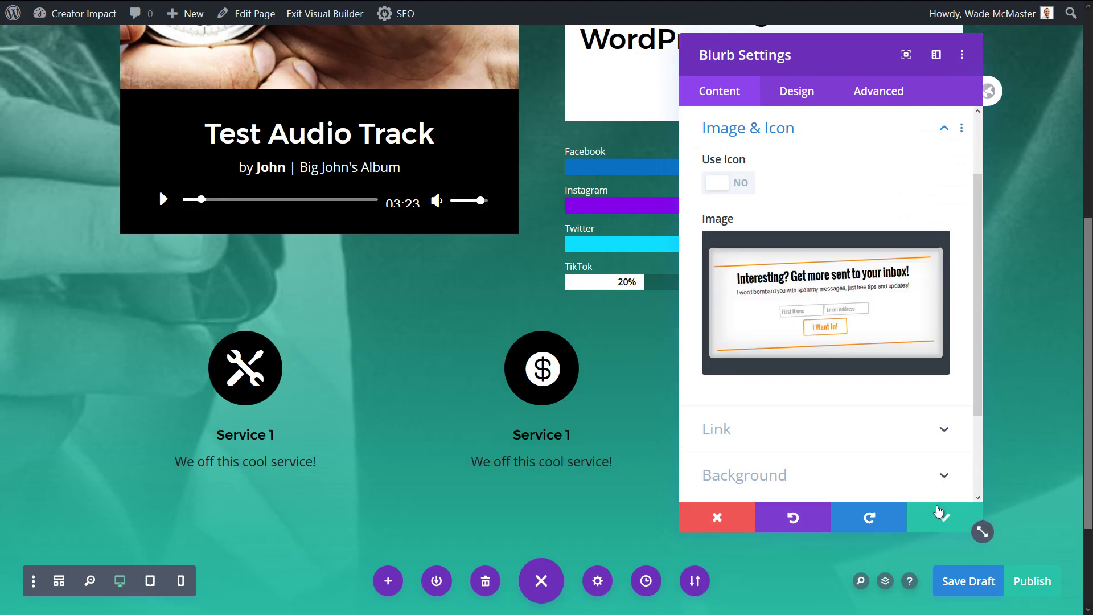
{"action": "left_click", "coordinate": [937, 504]}
Set the third blurb back to Use Icon with a paperclip icon and save
{"action": "mouse_move", "coordinate": [796, 344]}
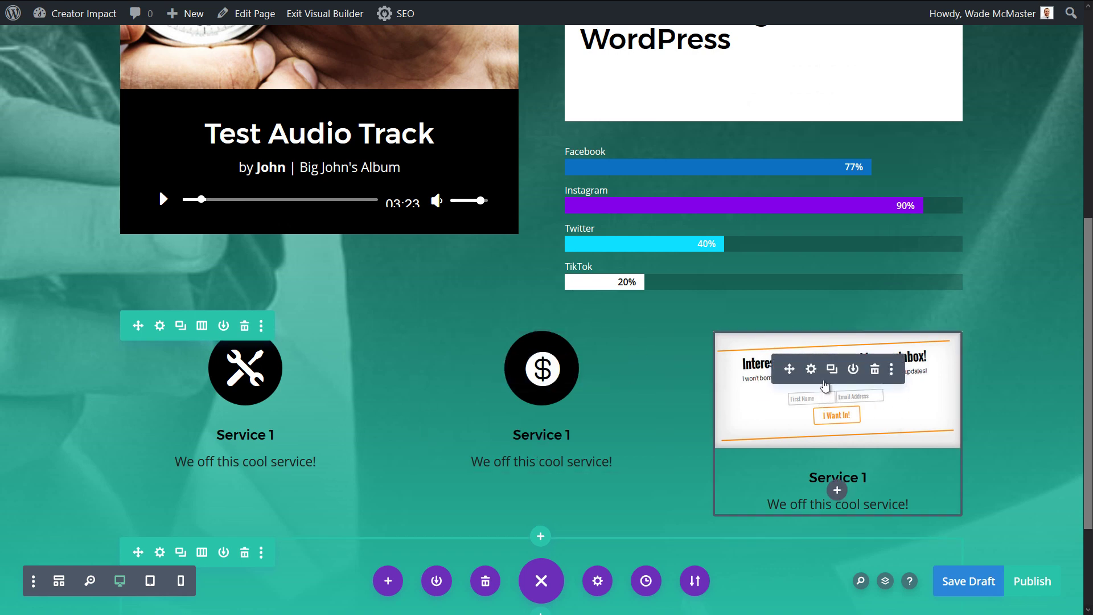
{"action": "left_click", "coordinate": [811, 370]}
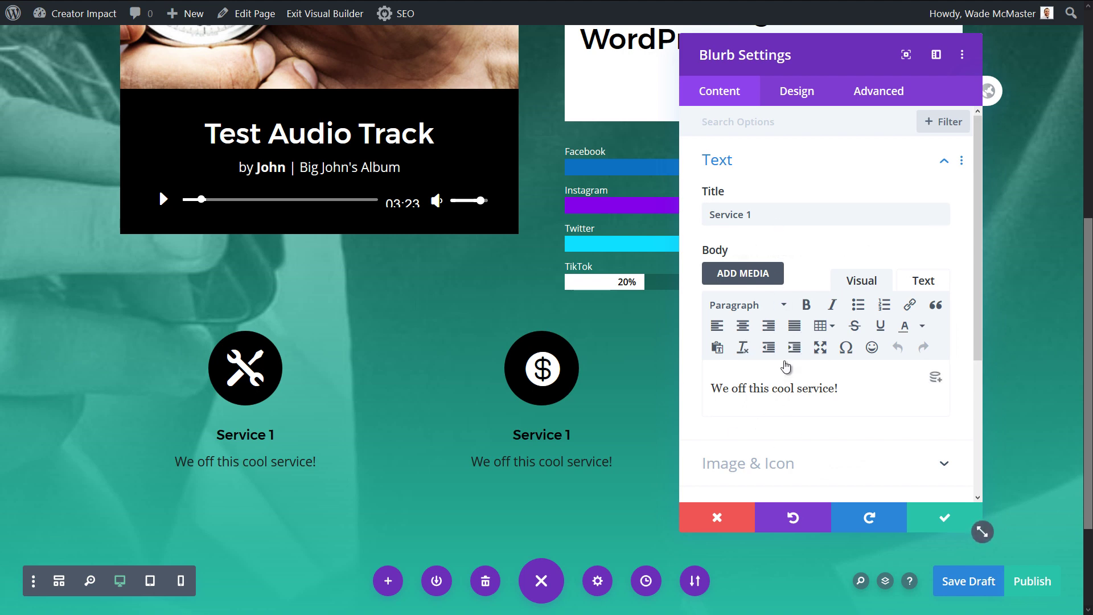
{"action": "scroll", "coordinate": [782, 398], "scroll_direction": "down", "scroll_amount": 3}
{"action": "left_click", "coordinate": [777, 276]}
{"action": "scroll", "coordinate": [762, 251], "scroll_direction": "up", "scroll_amount": 2}
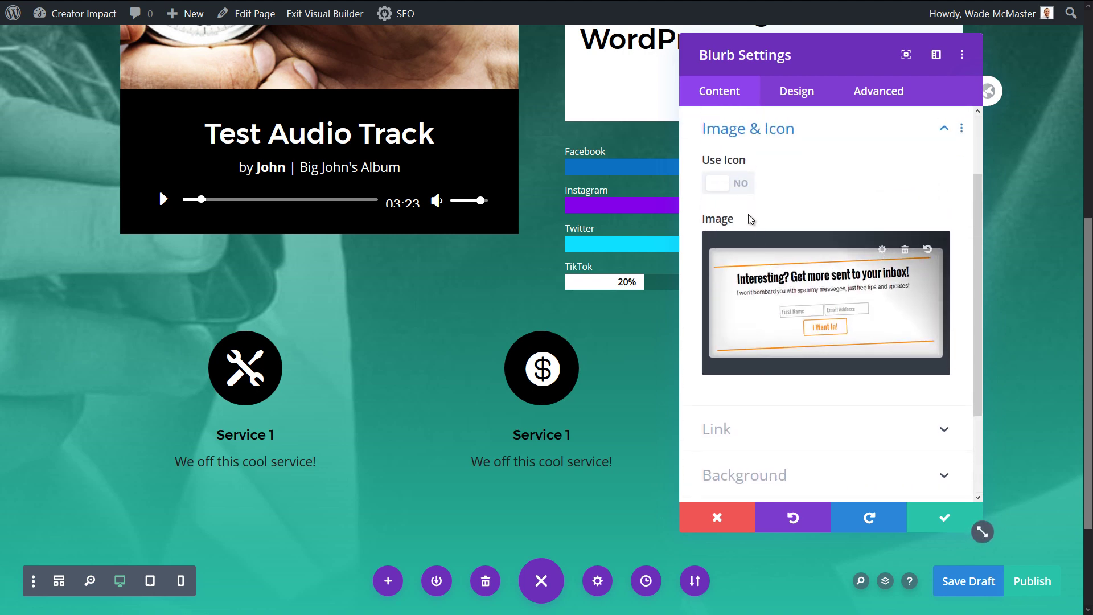
{"action": "left_click", "coordinate": [735, 185]}
{"action": "scroll", "coordinate": [831, 302], "scroll_direction": "down", "scroll_amount": 2}
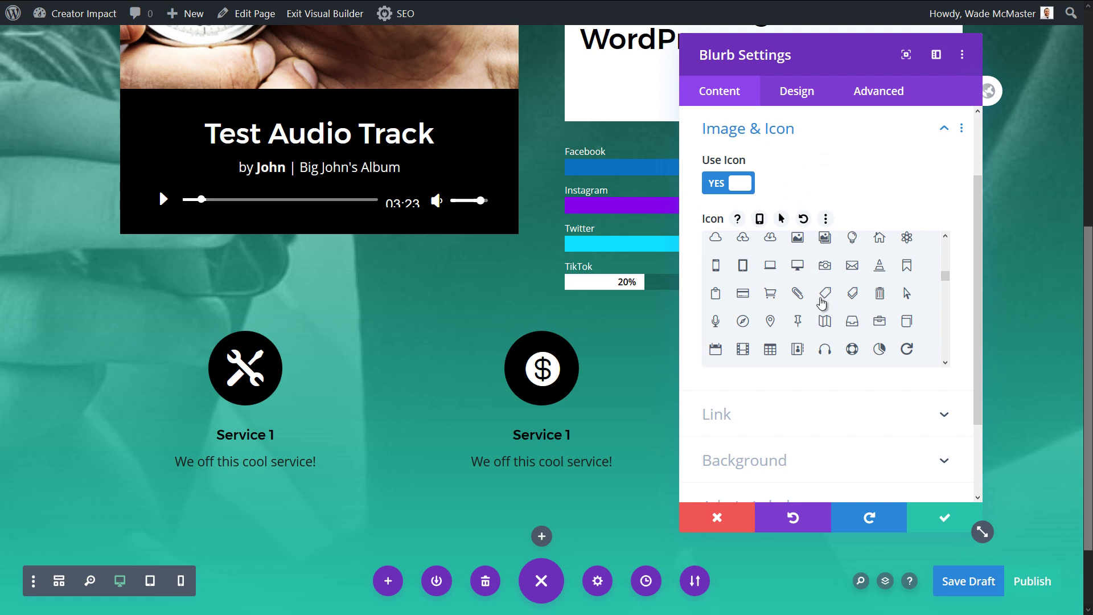
{"action": "left_click", "coordinate": [799, 293]}
{"action": "left_click", "coordinate": [952, 512]}
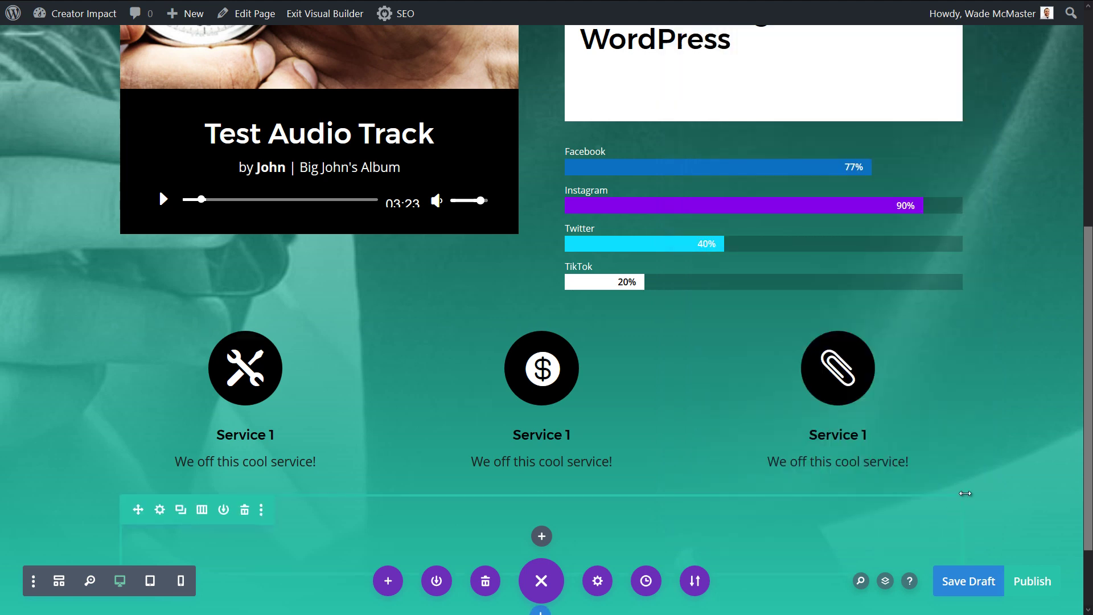
{"action": "mouse_move", "coordinate": [591, 359]}
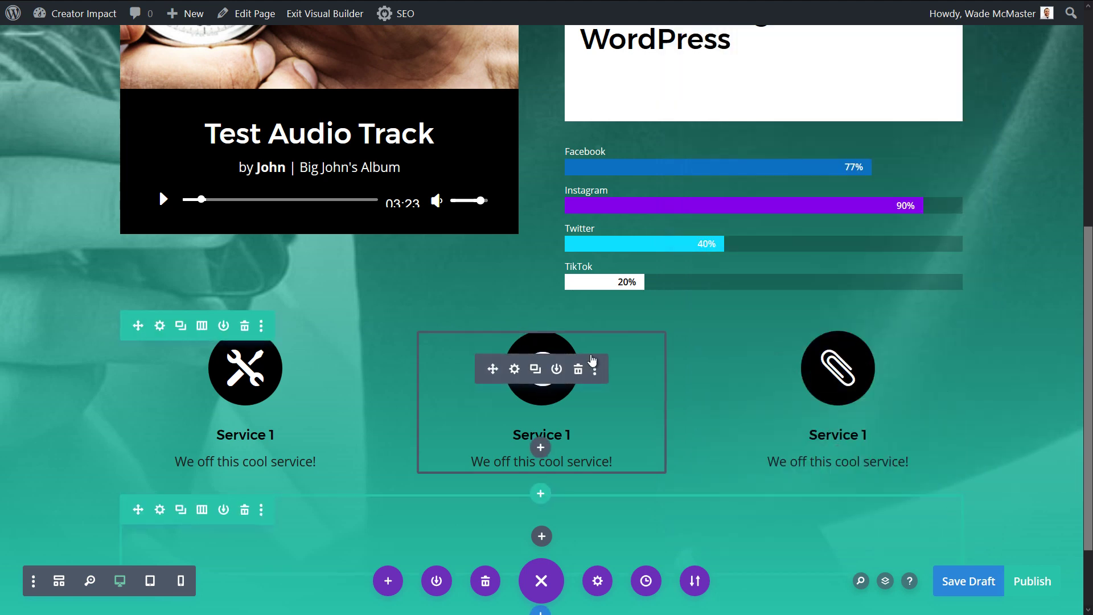
{"action": "mouse_move", "coordinate": [222, 376]}
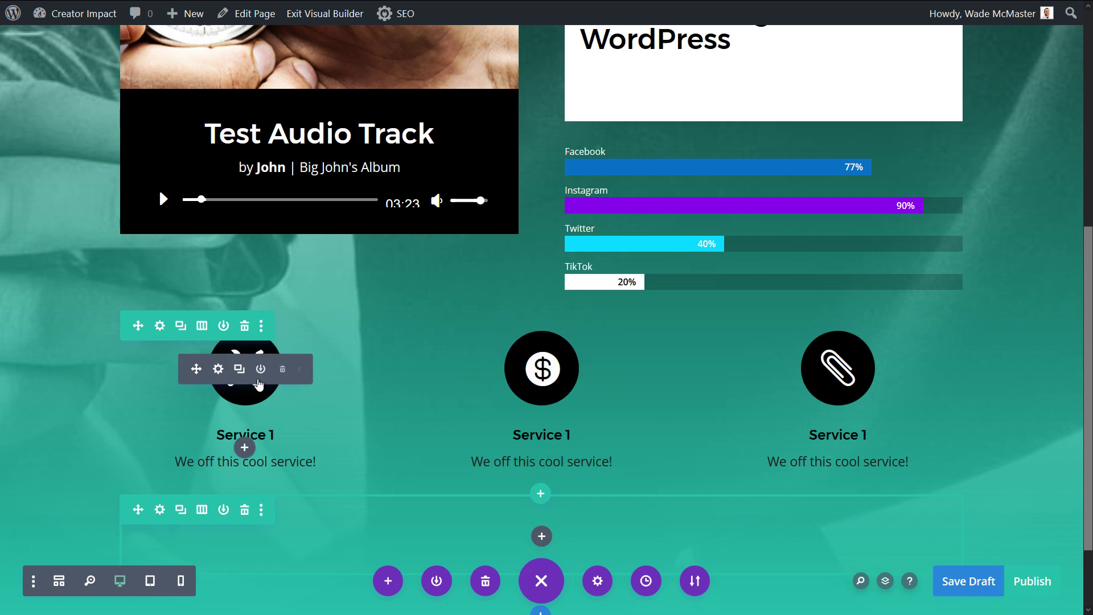
Add a gradient background to the left blurb instead of a plain white colour
{"action": "left_click", "coordinate": [216, 370]}
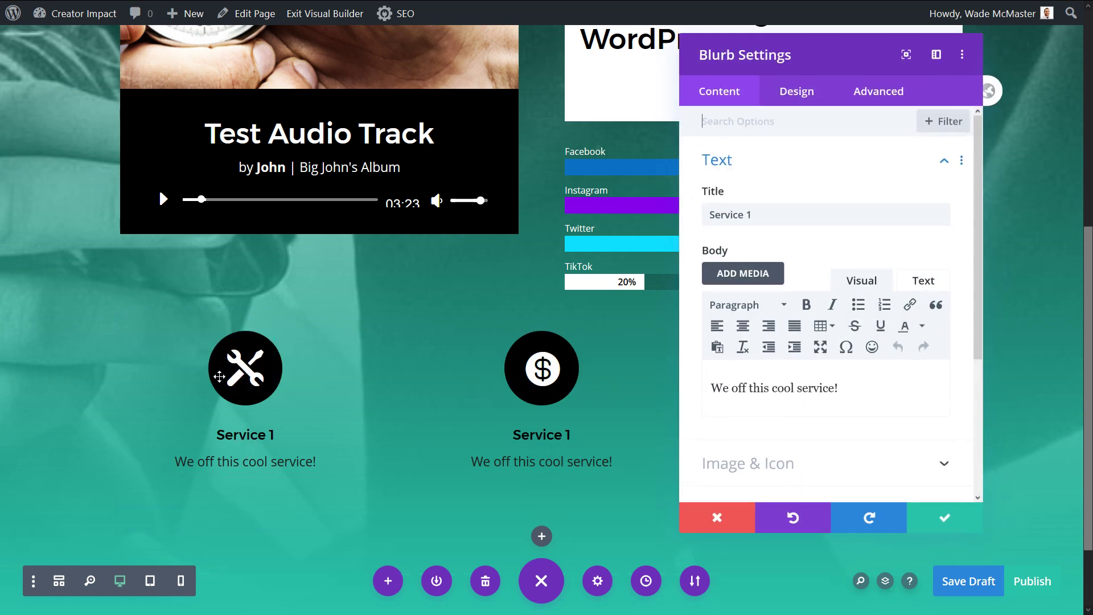
{"action": "scroll", "coordinate": [939, 387], "scroll_direction": "down", "scroll_amount": 3}
{"action": "left_click", "coordinate": [794, 344]}
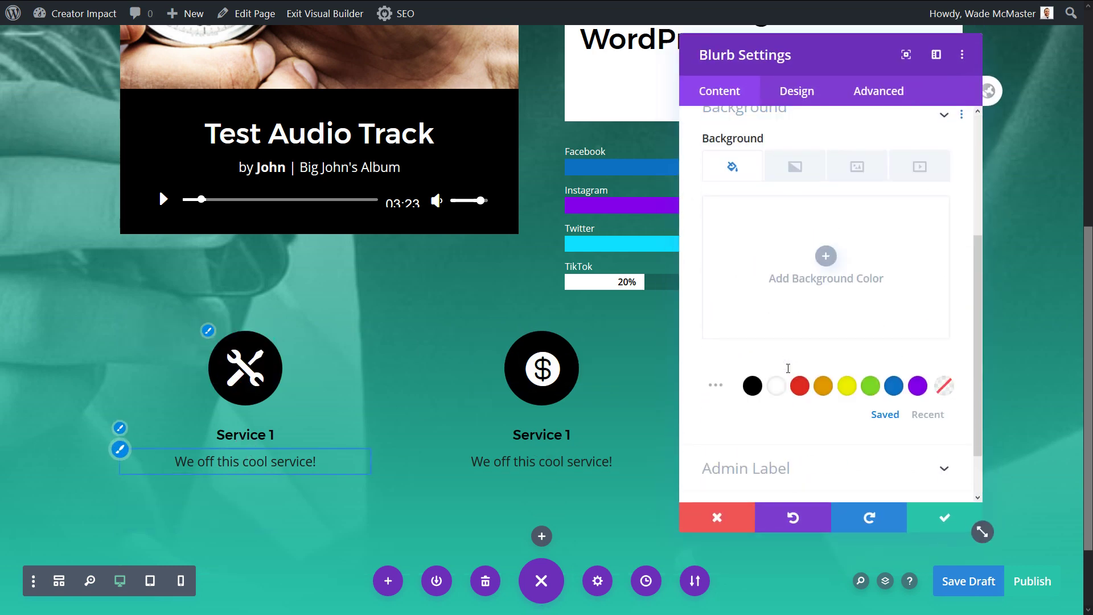
{"action": "left_click", "coordinate": [777, 386]}
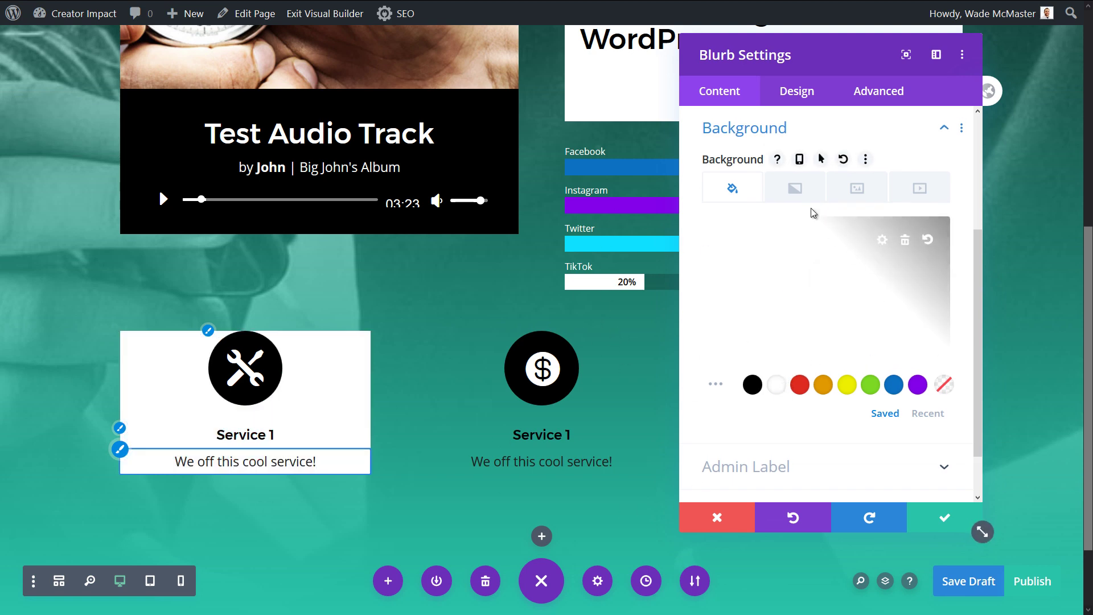
{"action": "left_click", "coordinate": [905, 239]}
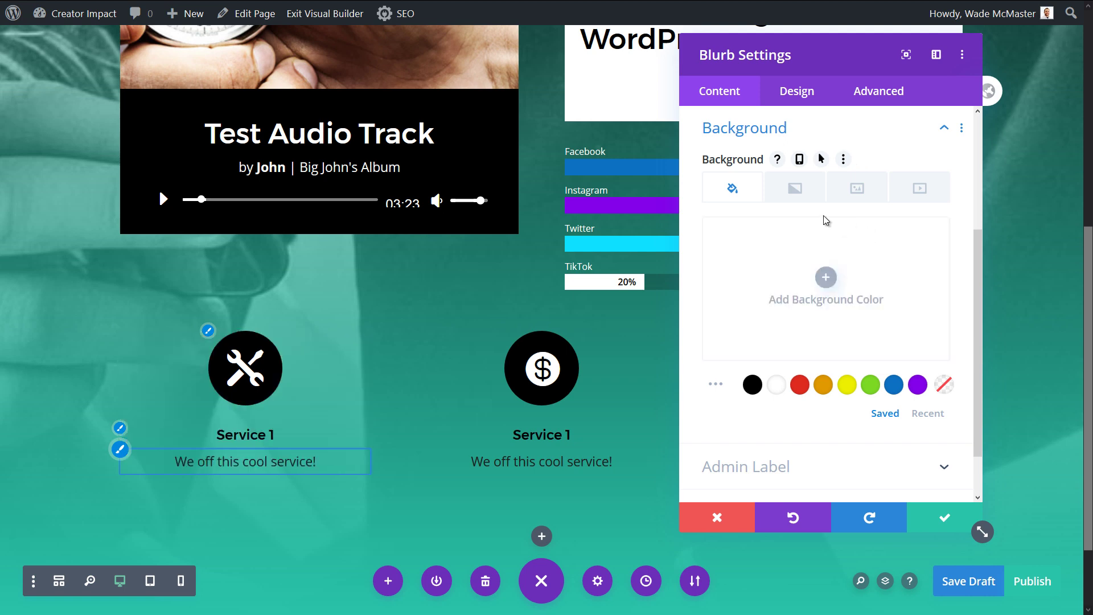
{"action": "left_click", "coordinate": [794, 188]}
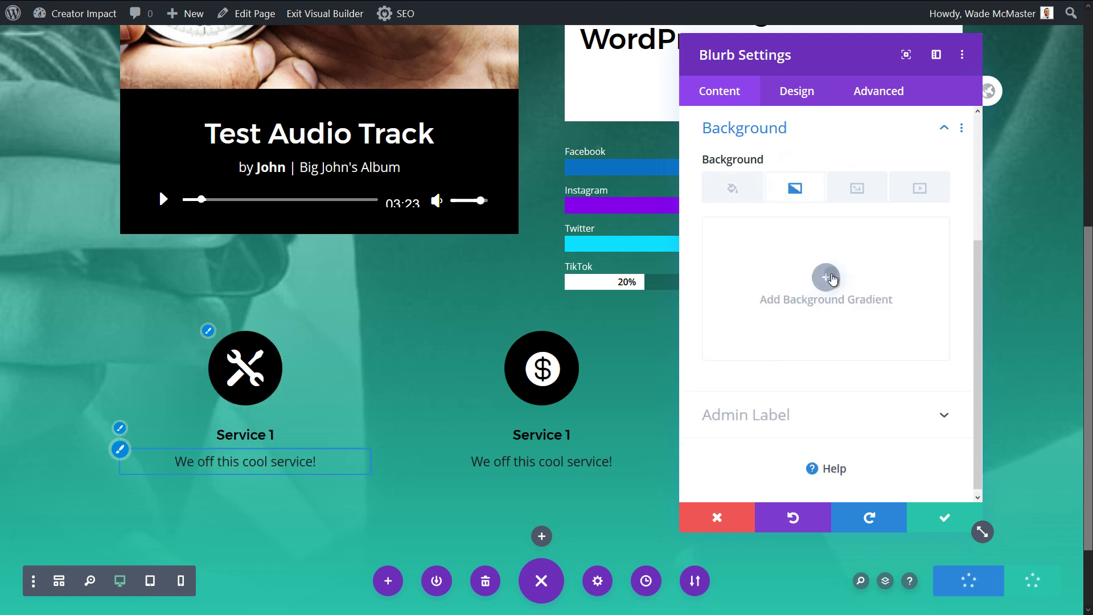
{"action": "left_click", "coordinate": [825, 277]}
Make both gradient colours white, with the second one nearly transparent
{"action": "left_click", "coordinate": [718, 387]}
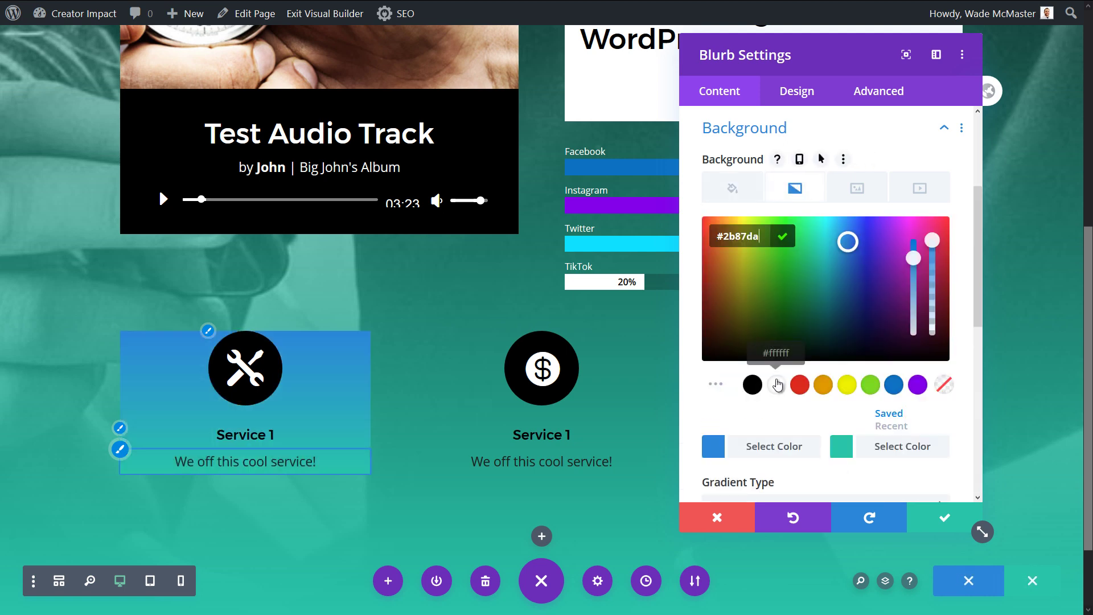
{"action": "left_click", "coordinate": [777, 385]}
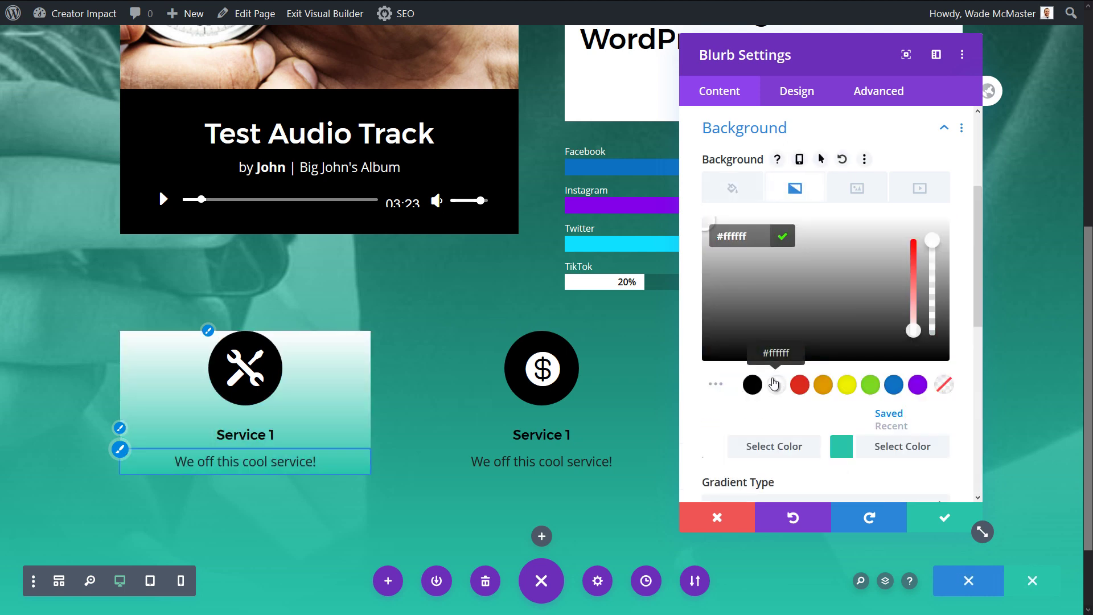
{"action": "left_click", "coordinate": [842, 447]}
{"action": "left_click", "coordinate": [776, 385]}
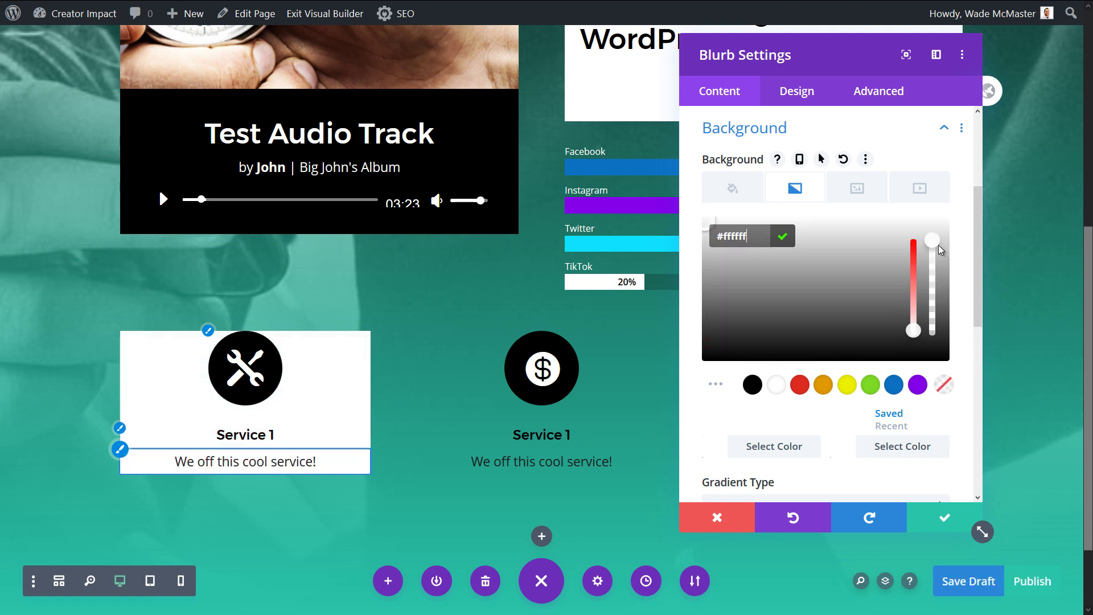
{"action": "left_click_drag", "start_coordinate": [938, 245], "coordinate": [927, 336]}
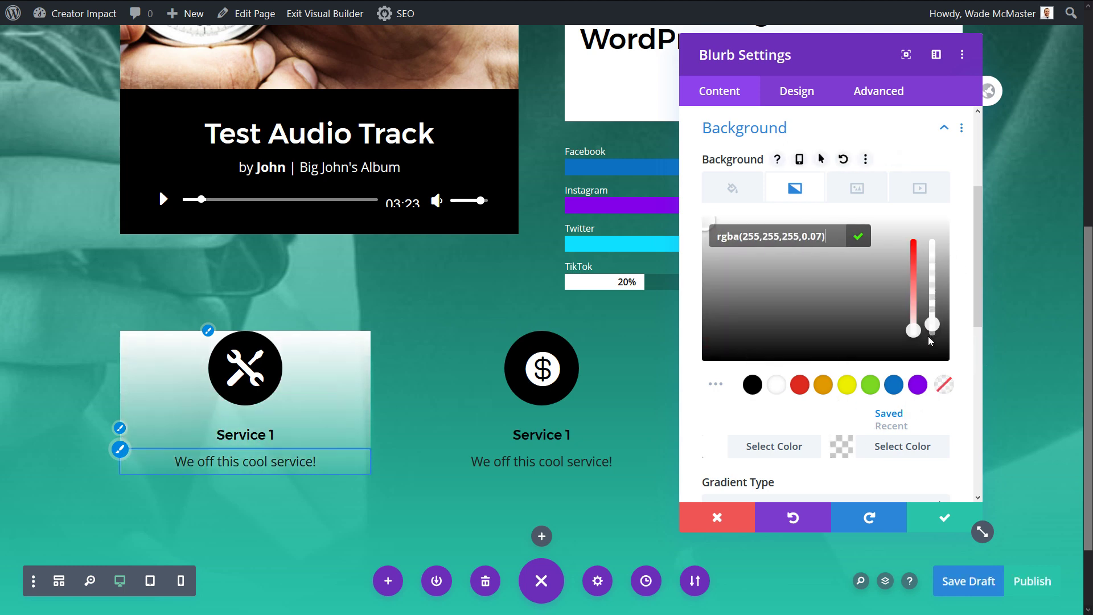
Set the gradient direction to 1deg, start at 35%, and make the top colour fully transparent
{"action": "scroll", "coordinate": [697, 330], "scroll_direction": "down", "scroll_amount": 5}
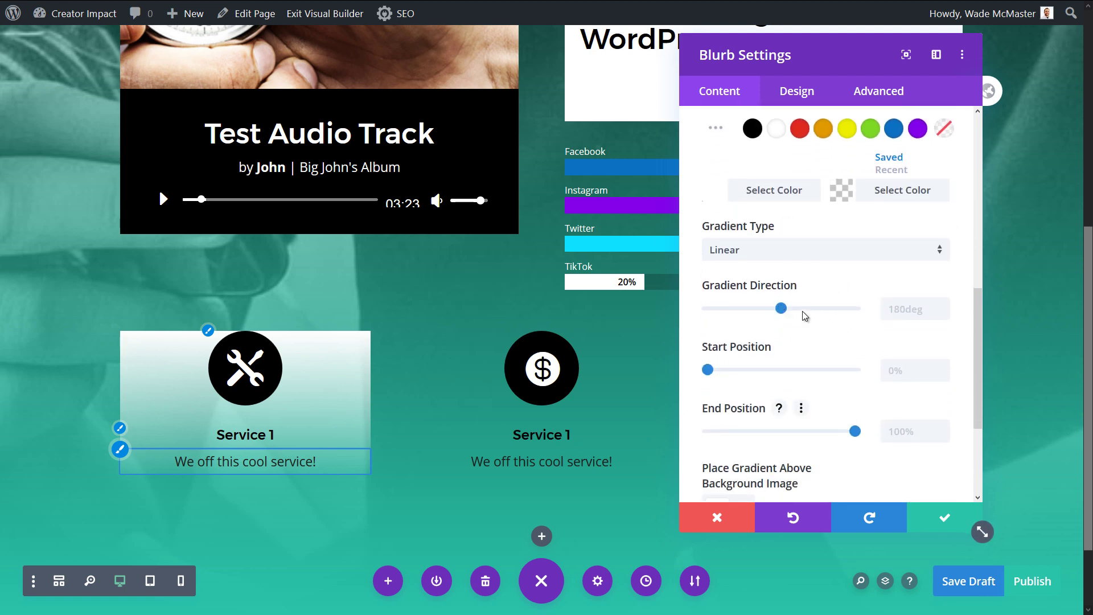
{"action": "mouse_move", "coordinate": [783, 306]}
{"action": "left_mouse_down"}
{"action": "mouse_move", "coordinate": [688, 311]}
{"action": "mouse_move", "coordinate": [770, 320]}
{"action": "left_mouse_up"}
{"action": "scroll", "coordinate": [688, 318], "scroll_direction": "down", "scroll_amount": 1}
{"action": "left_click_drag", "start_coordinate": [855, 373], "coordinate": [804, 372]}
{"action": "scroll", "coordinate": [865, 308], "scroll_direction": "up", "scroll_amount": 2}
{"action": "scroll", "coordinate": [877, 307], "scroll_direction": "up", "scroll_amount": 5}
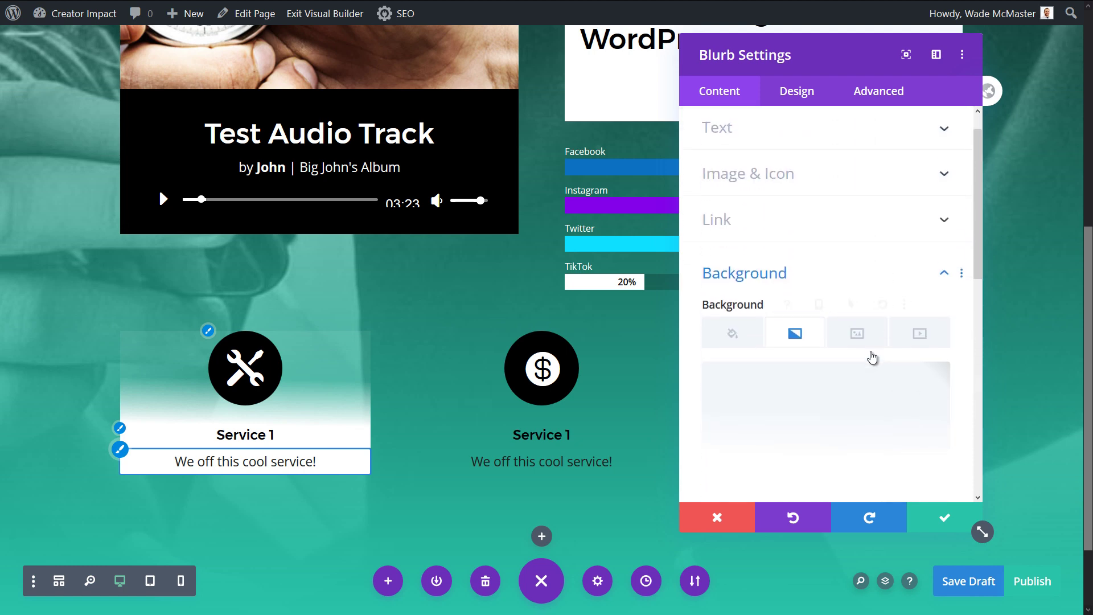
{"action": "scroll", "coordinate": [871, 357], "scroll_direction": "down", "scroll_amount": 3}
{"action": "left_click", "coordinate": [882, 388]}
{"action": "left_click_drag", "start_coordinate": [935, 344], "coordinate": [934, 350]}
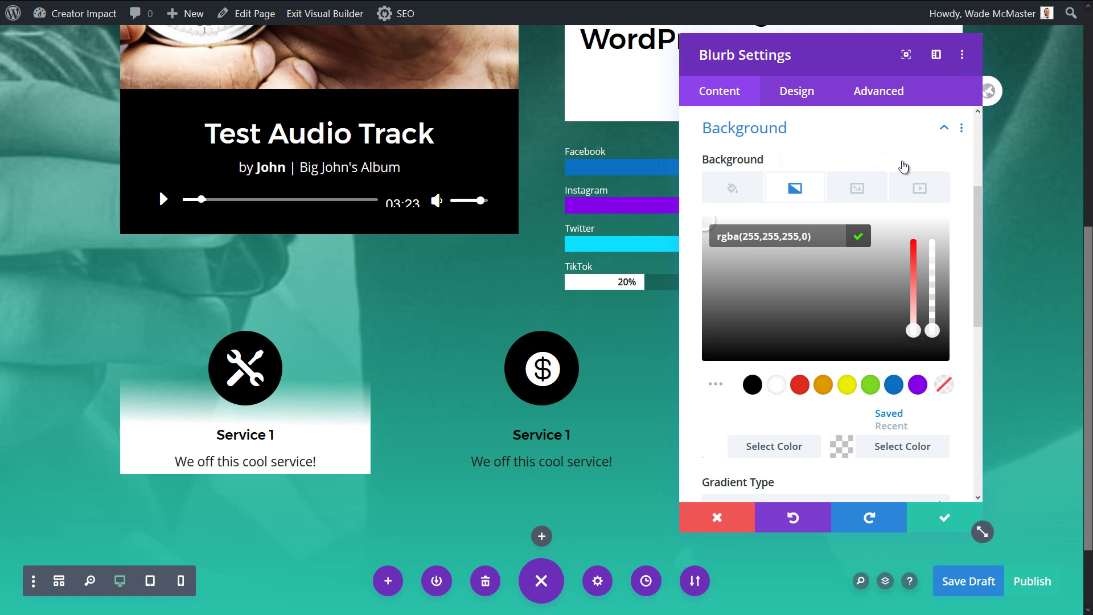
Copy the left blurb's gradient background and paste it onto the middle blurb
{"action": "right_click", "coordinate": [865, 156]}
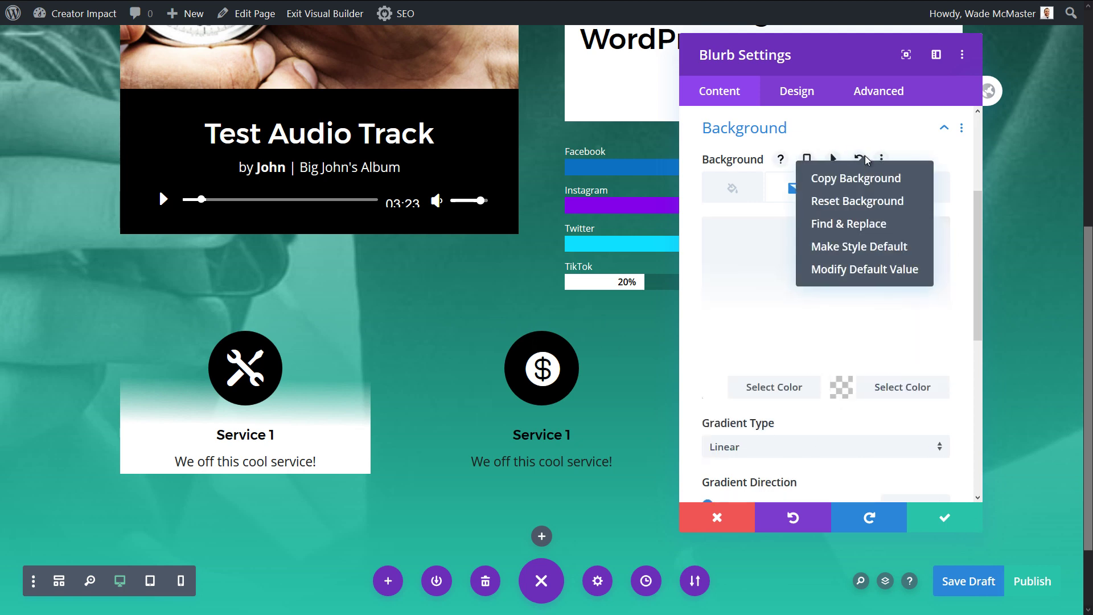
{"action": "left_click", "coordinate": [869, 181]}
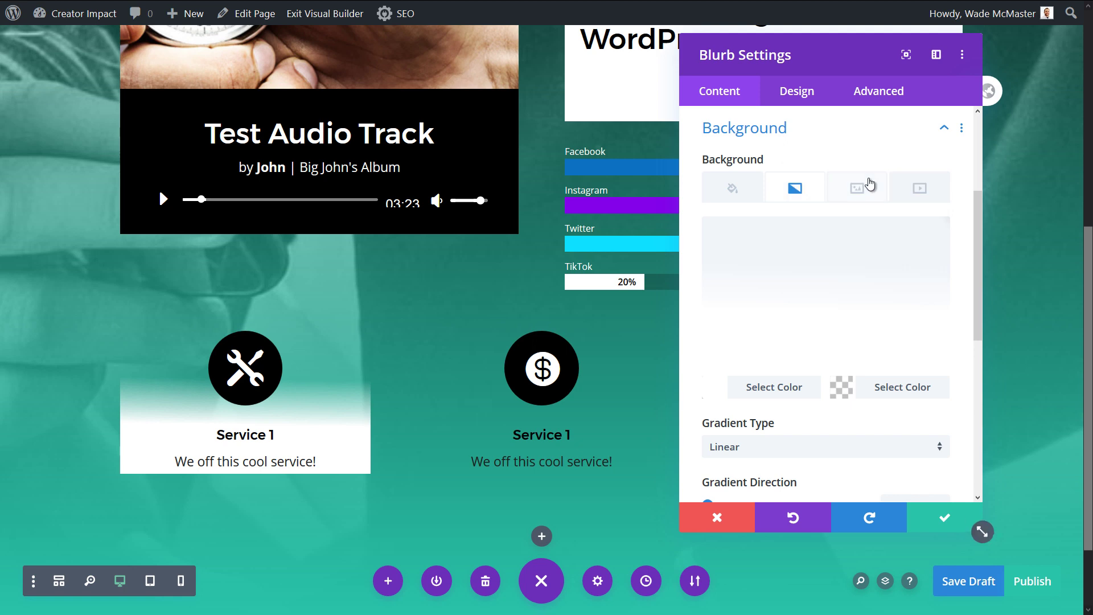
{"action": "left_click", "coordinate": [944, 518]}
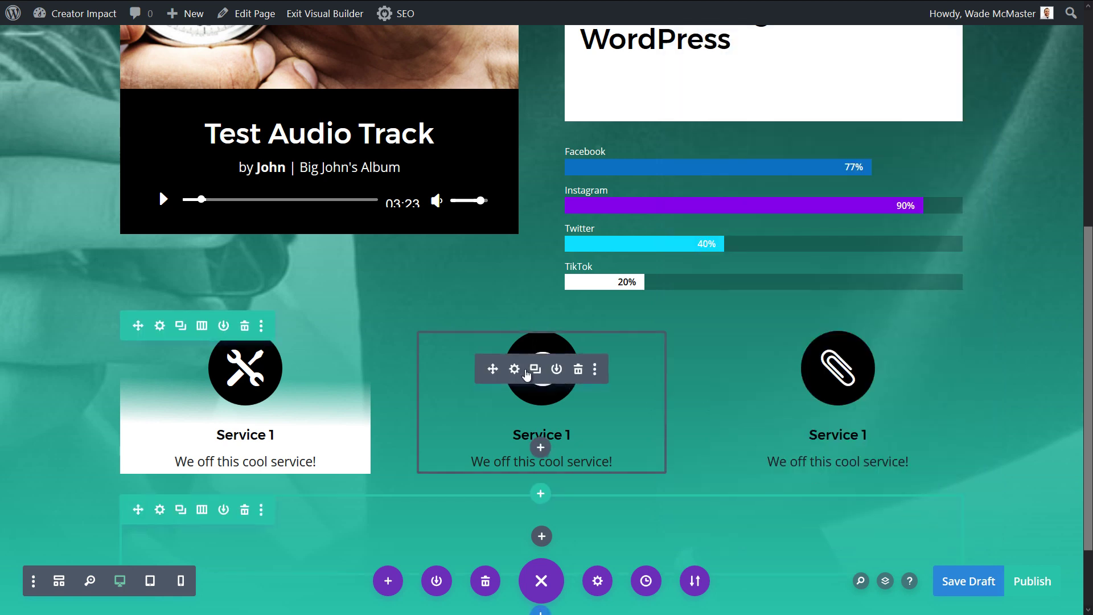
{"action": "left_click", "coordinate": [514, 368]}
{"action": "scroll", "coordinate": [797, 361], "scroll_direction": "down", "scroll_amount": 3}
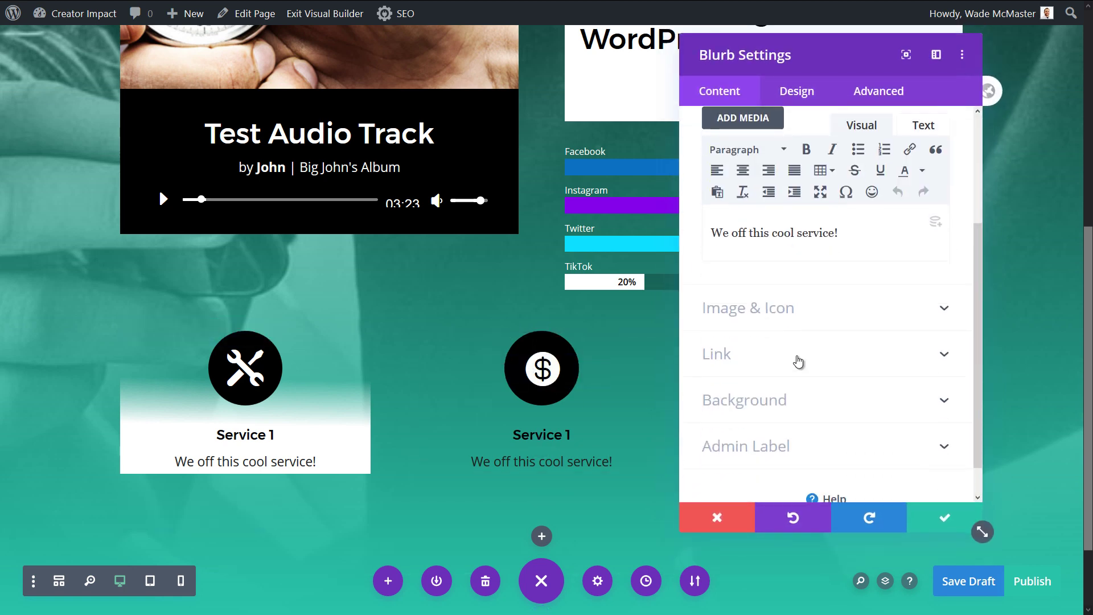
{"action": "left_click", "coordinate": [825, 399]}
{"action": "left_click", "coordinate": [844, 160]}
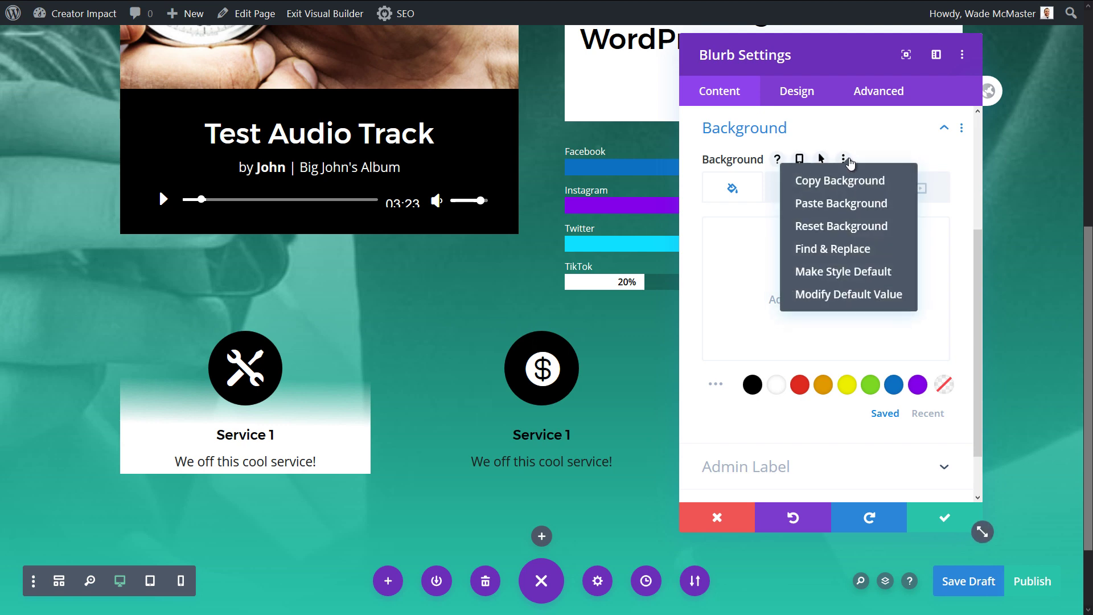
{"action": "left_click", "coordinate": [835, 205]}
{"action": "left_click", "coordinate": [910, 531]}
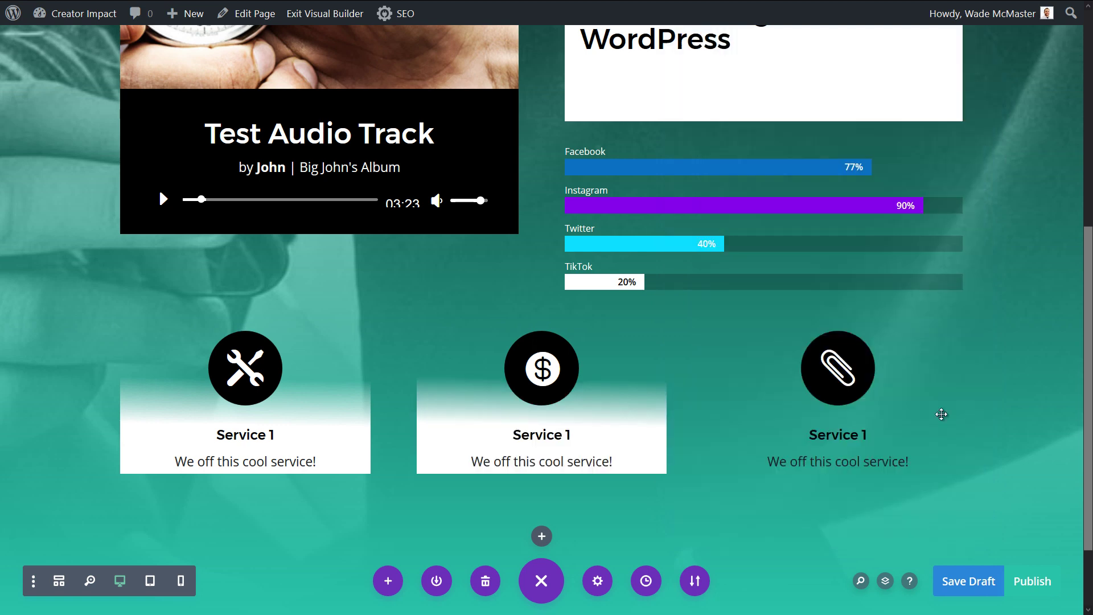
Extend the third blurb's styles to all blurbs throughout this page
{"action": "left_click", "coordinate": [811, 371]}
{"action": "left_click", "coordinate": [929, 525]}
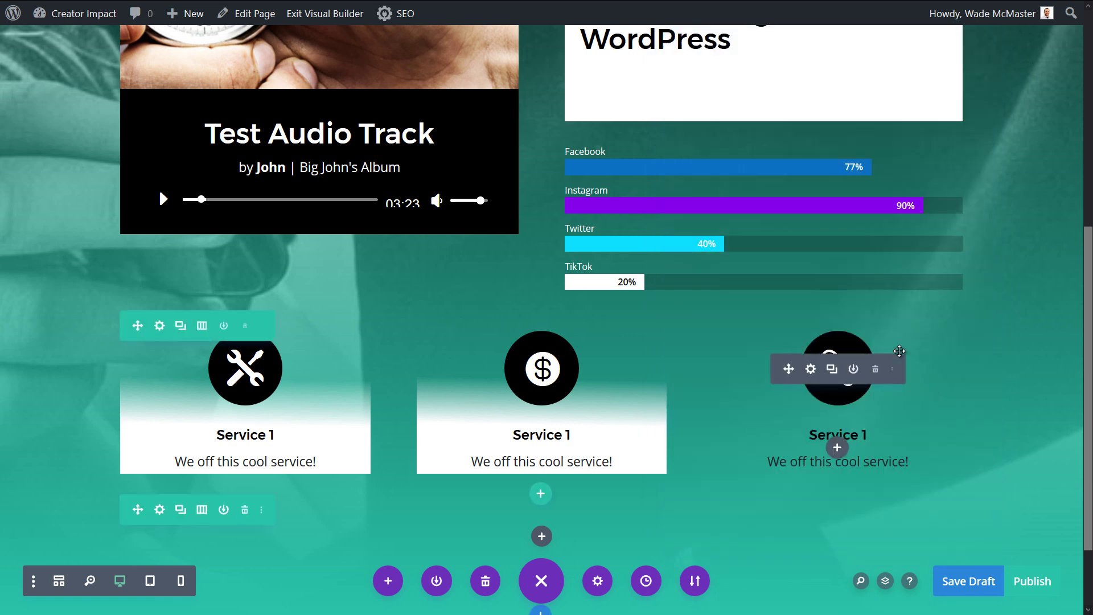
{"action": "left_click", "coordinate": [891, 370]}
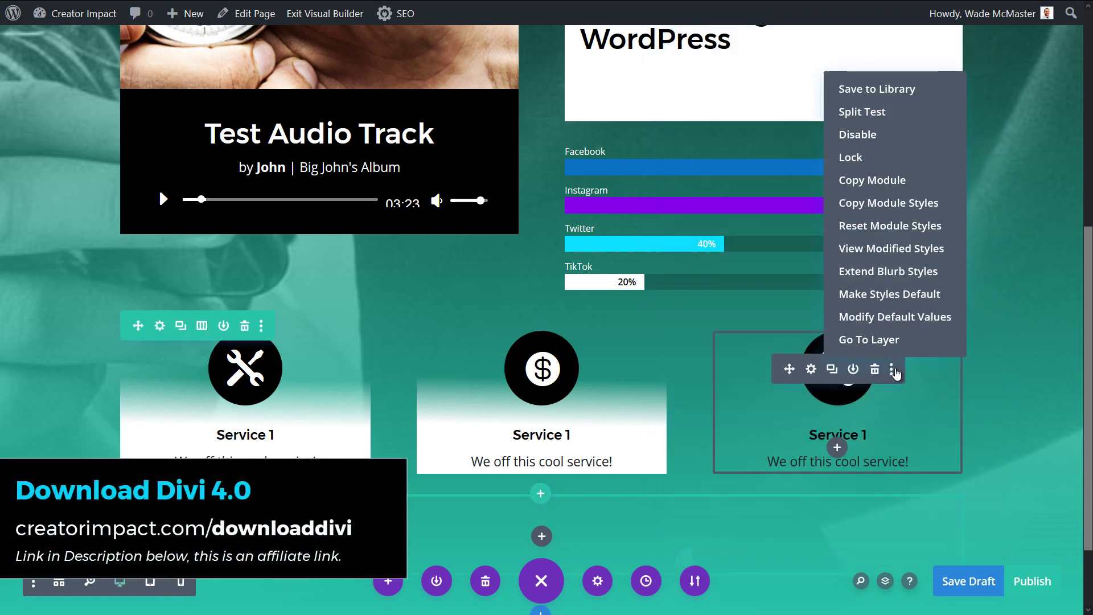
{"action": "left_click", "coordinate": [874, 270]}
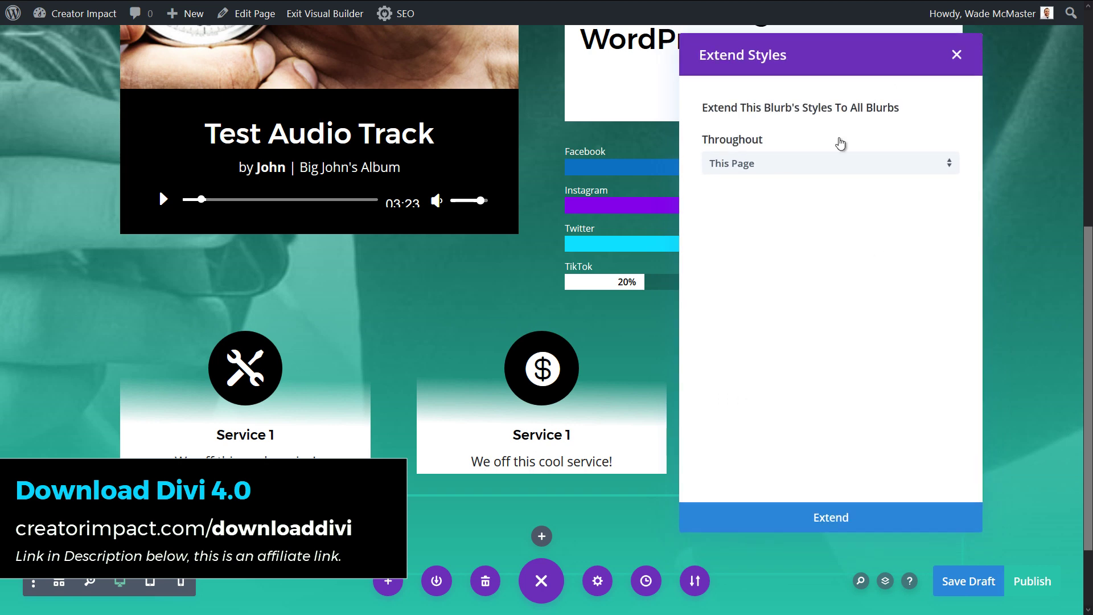
{"action": "left_click", "coordinate": [853, 514]}
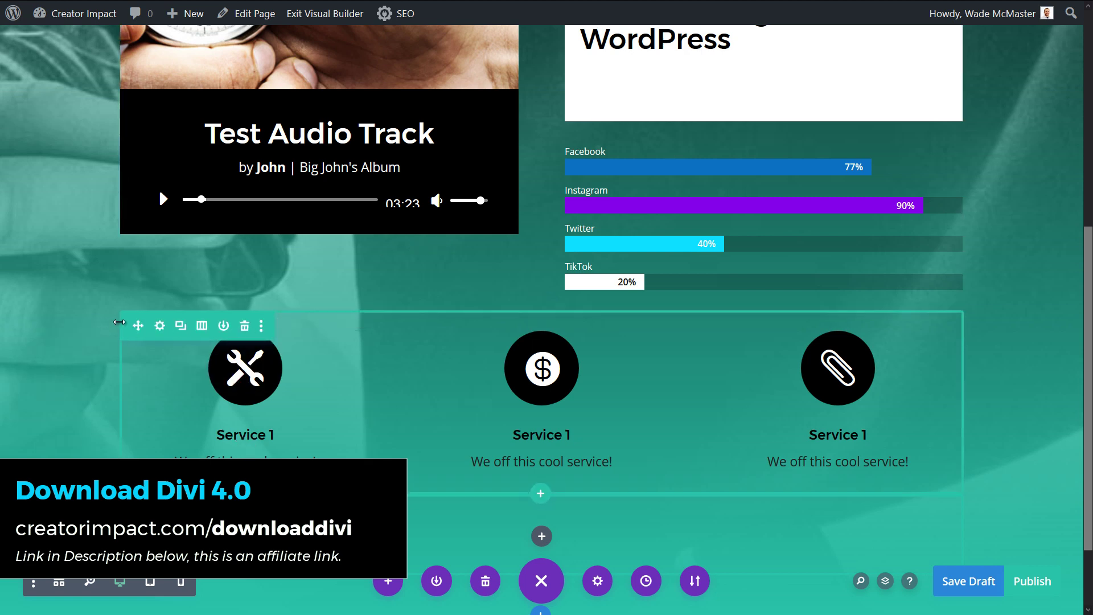
{"action": "mouse_move", "coordinate": [347, 320]}
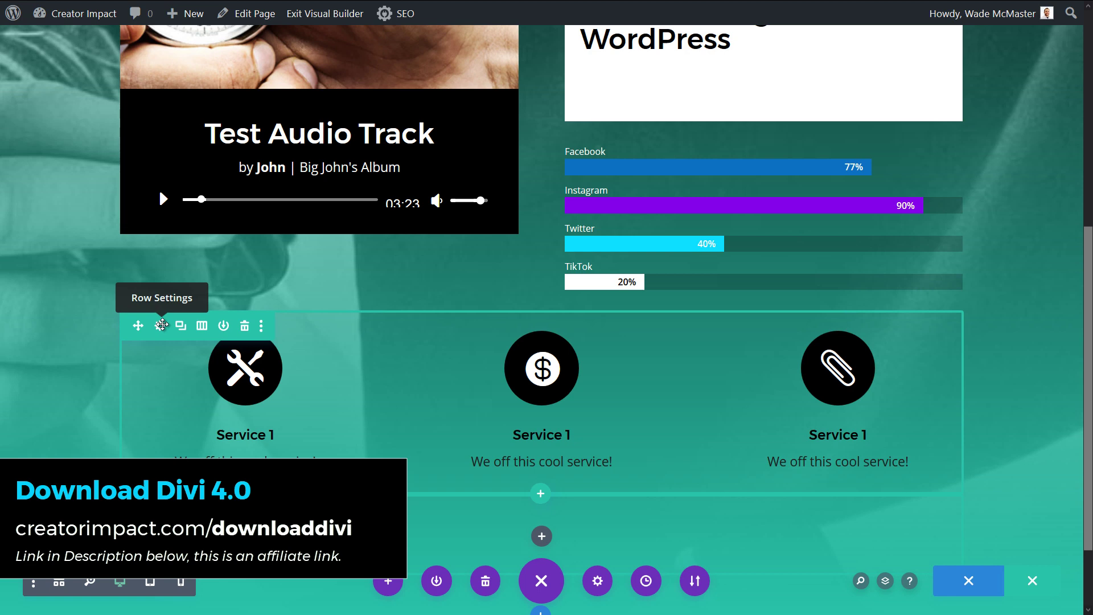
Give the services row a white background with lowered opacity
{"action": "left_click", "coordinate": [162, 325]}
{"action": "left_click", "coordinate": [796, 474]}
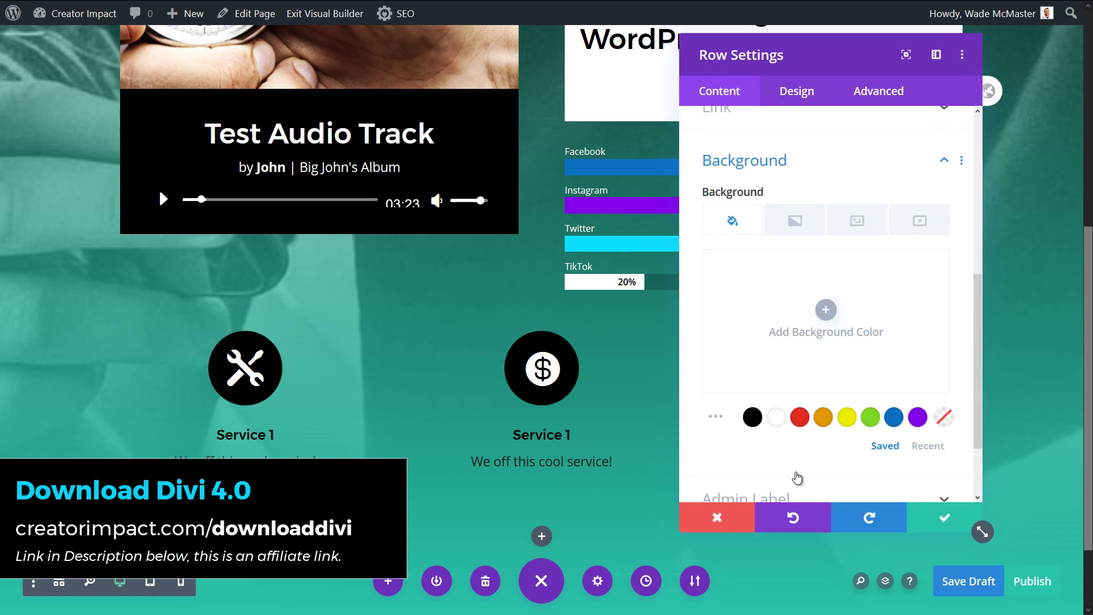
{"action": "left_click", "coordinate": [775, 420]}
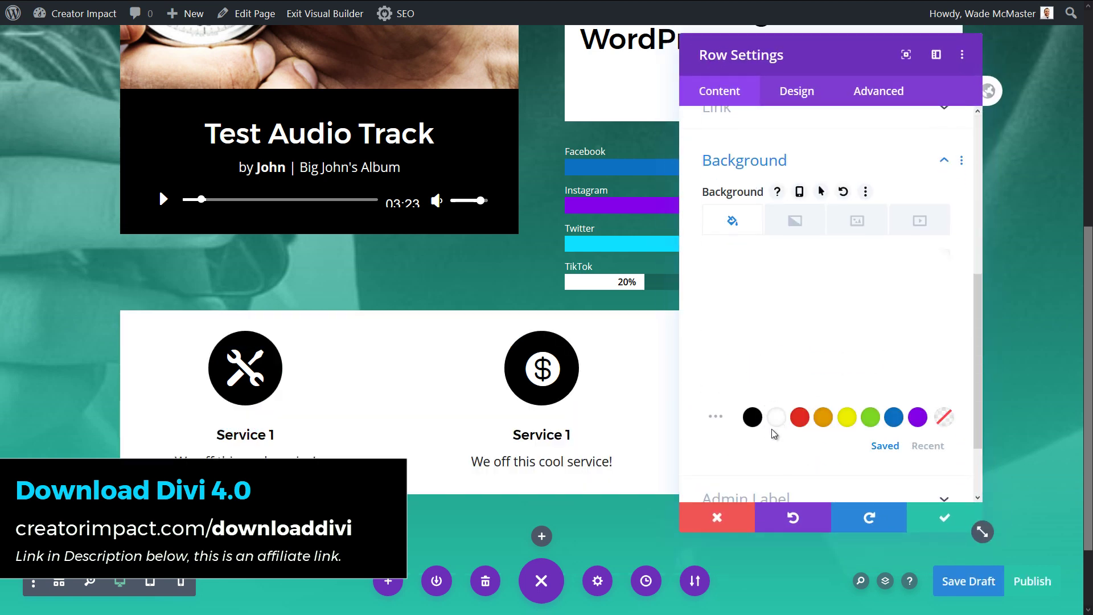
{"action": "mouse_move", "coordinate": [818, 348]}
{"action": "left_click", "coordinate": [882, 272]}
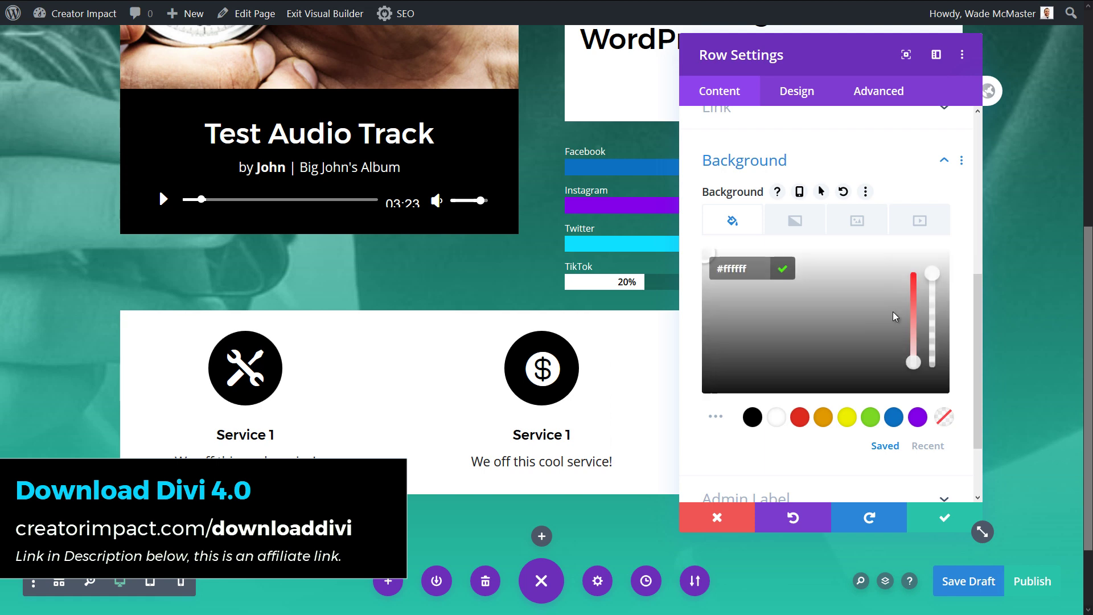
{"action": "left_click_drag", "start_coordinate": [932, 276], "coordinate": [933, 334]}
{"action": "scroll", "coordinate": [743, 247], "scroll_direction": "up", "scroll_amount": 6}
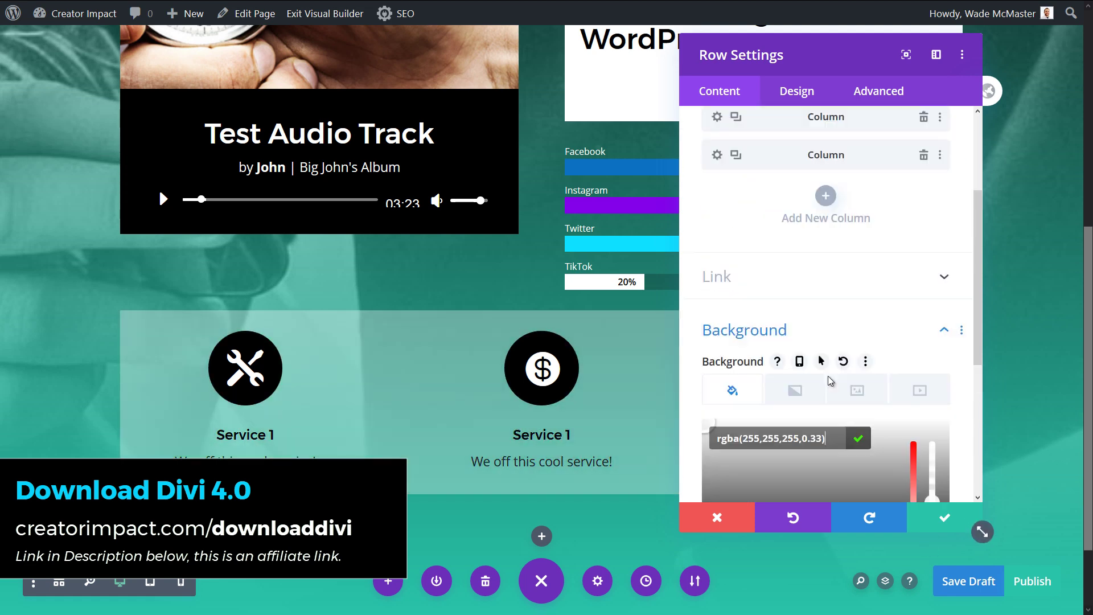
Give the middle column a translucent white background
{"action": "left_click", "coordinate": [716, 269]}
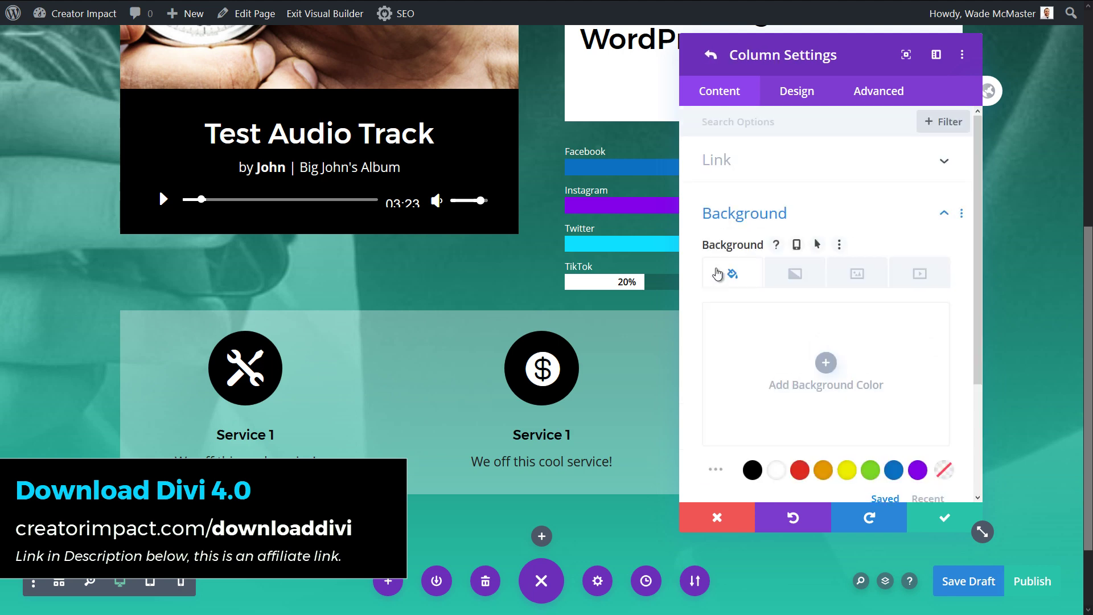
{"action": "scroll", "coordinate": [722, 273], "scroll_direction": "down", "scroll_amount": 2}
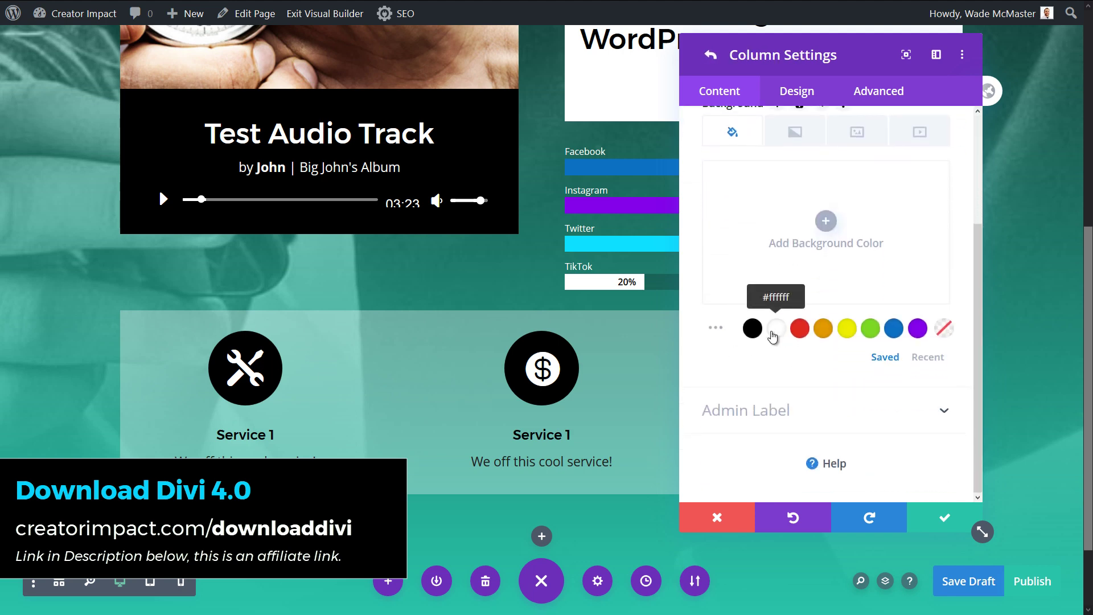
{"action": "left_click", "coordinate": [785, 335]}
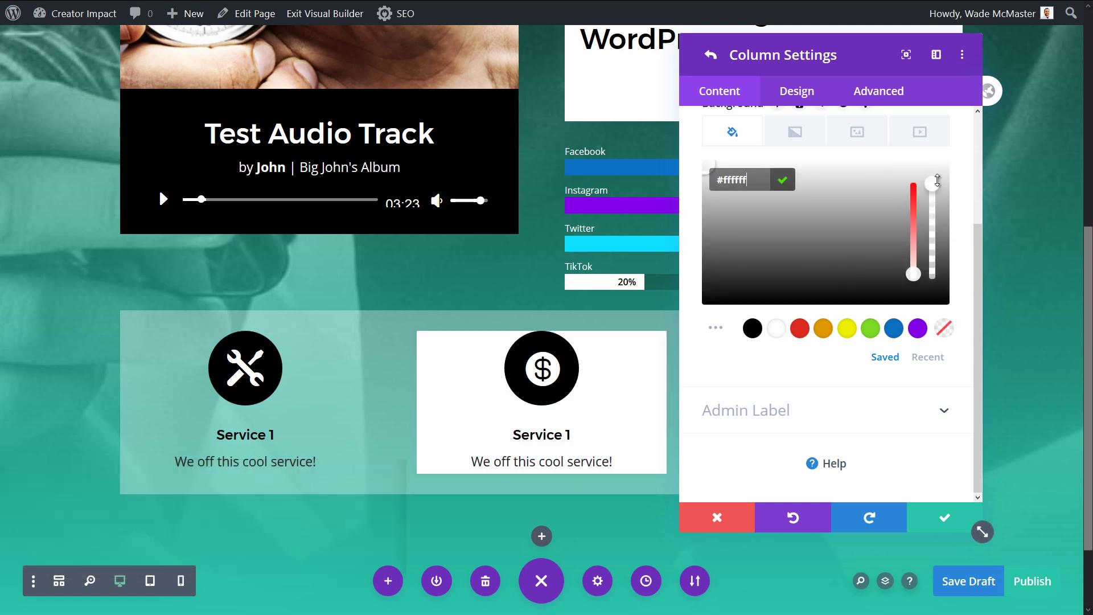
{"action": "left_click_drag", "start_coordinate": [937, 180], "coordinate": [938, 255]}
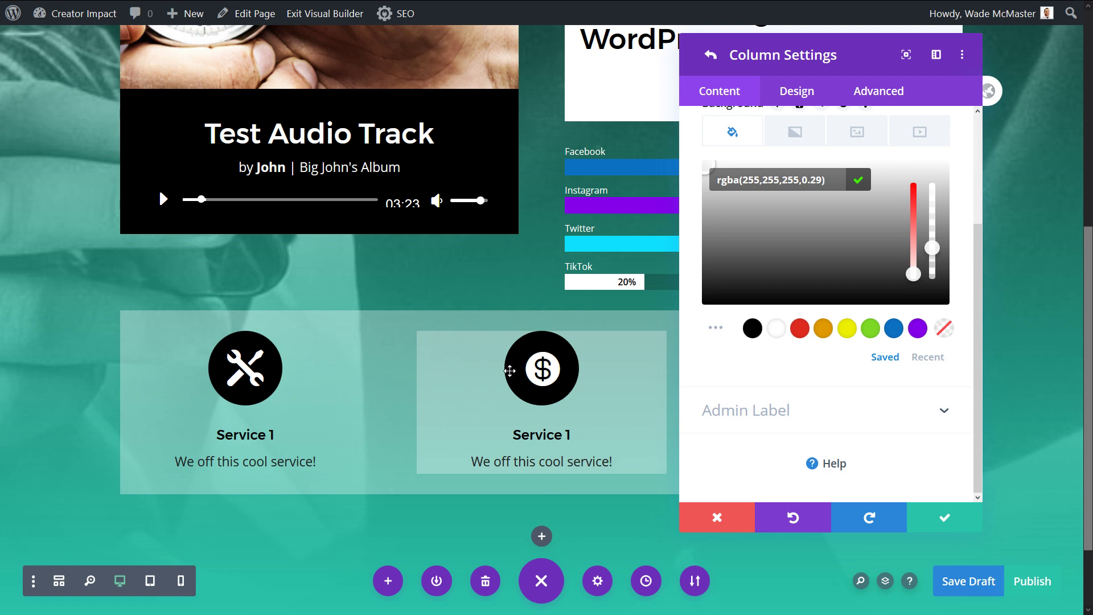
Set the middle column's top and bottom padding to 20px and save the row
{"action": "left_click", "coordinate": [799, 92]}
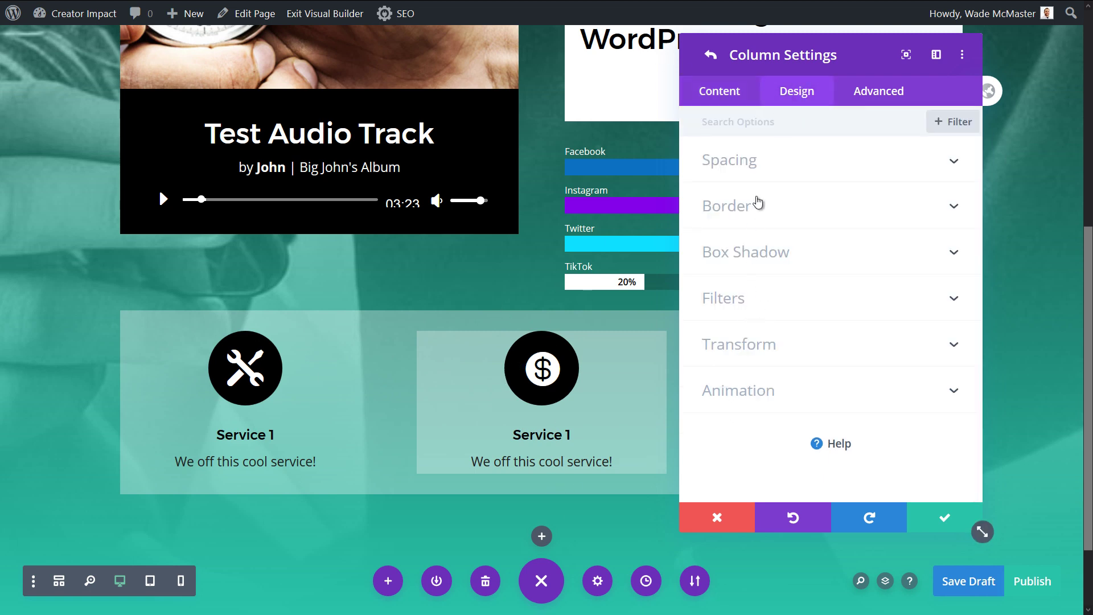
{"action": "left_click", "coordinate": [755, 169]}
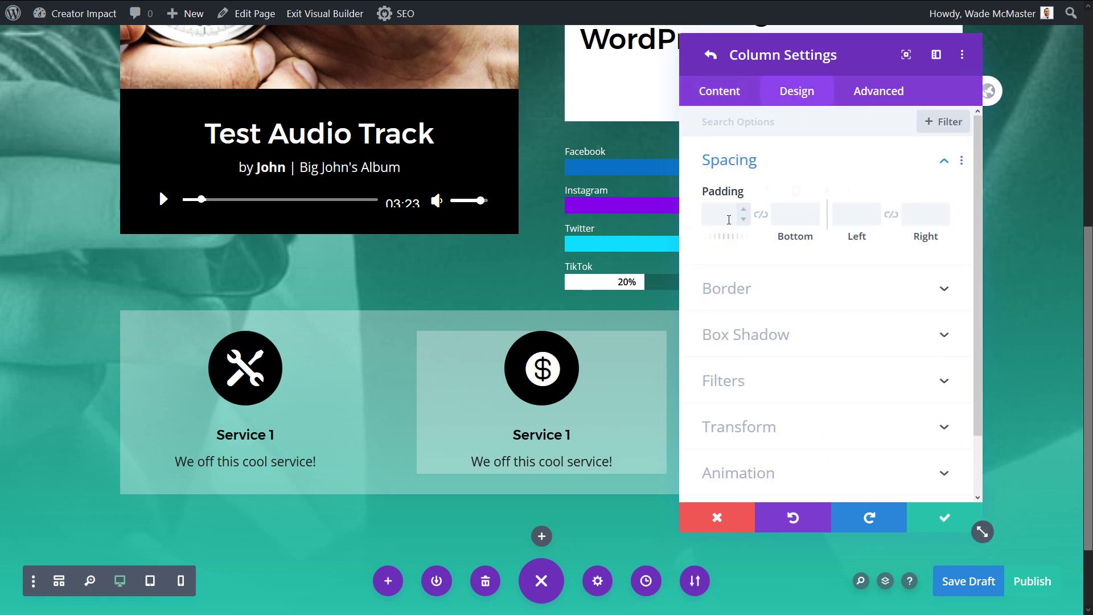
{"action": "left_click", "coordinate": [729, 220]}
{"action": "left_click", "coordinate": [758, 217]}
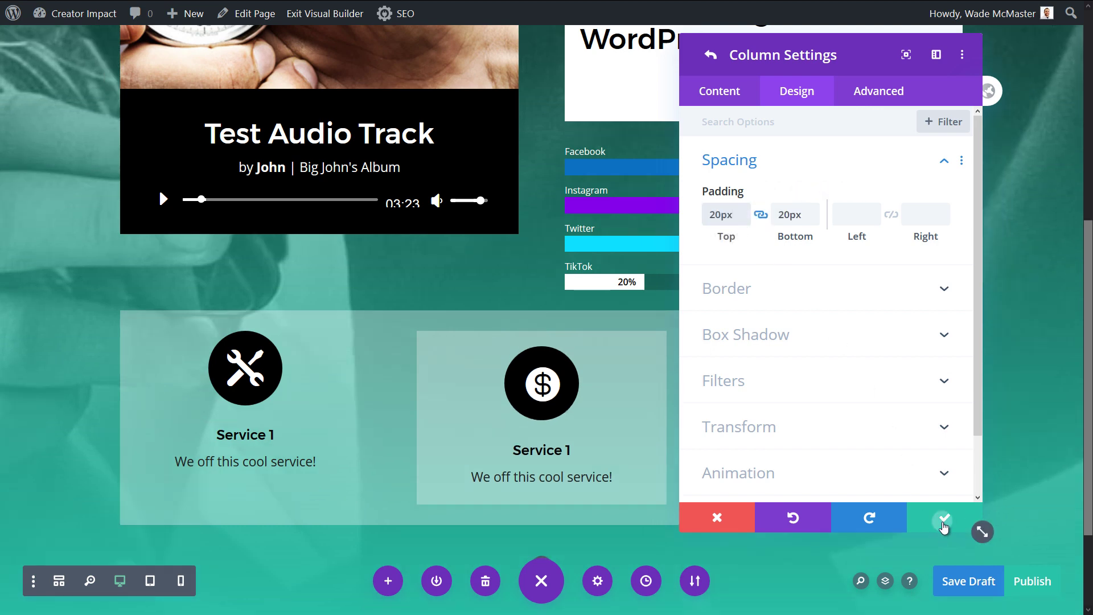
{"action": "left_click", "coordinate": [940, 517]}
{"action": "left_click", "coordinate": [937, 519]}
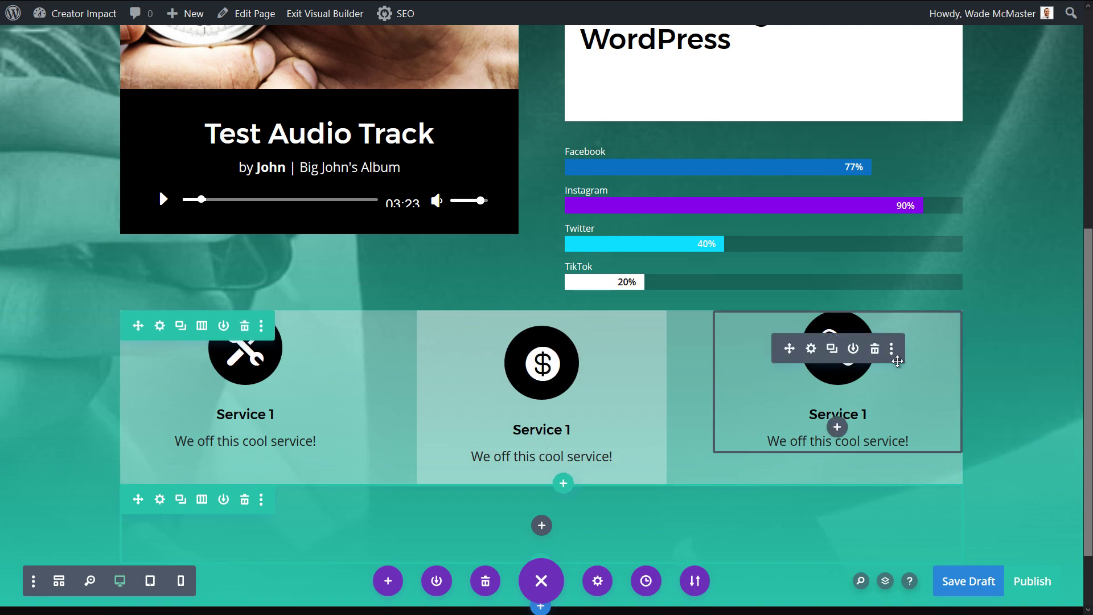
Insert a Button module into the empty row below the services
{"action": "scroll", "coordinate": [529, 168], "scroll_direction": "down", "scroll_amount": 2}
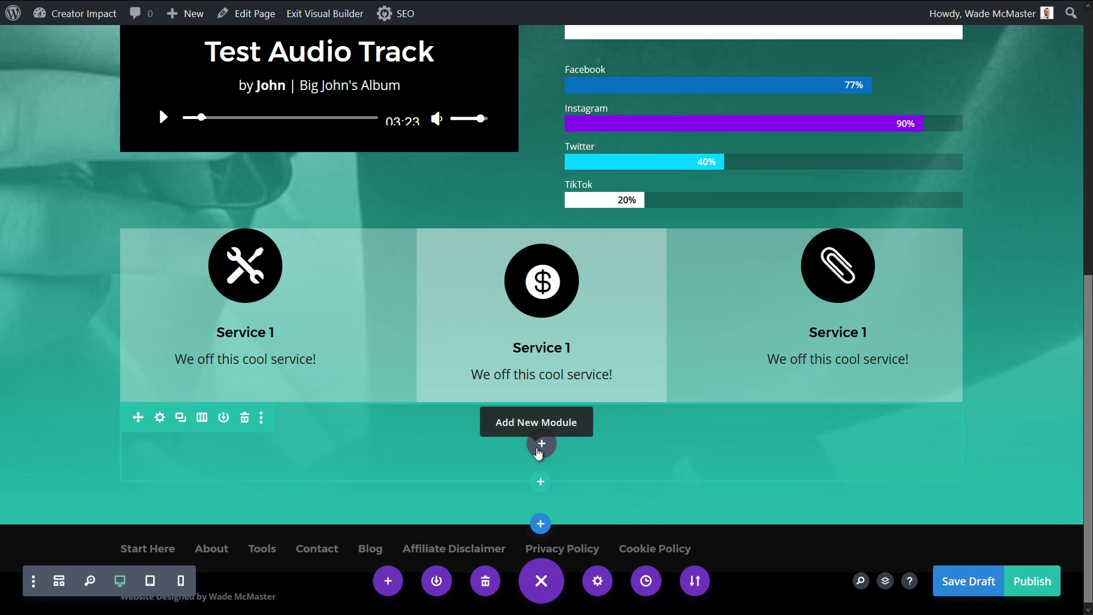
{"action": "left_click", "coordinate": [541, 449]}
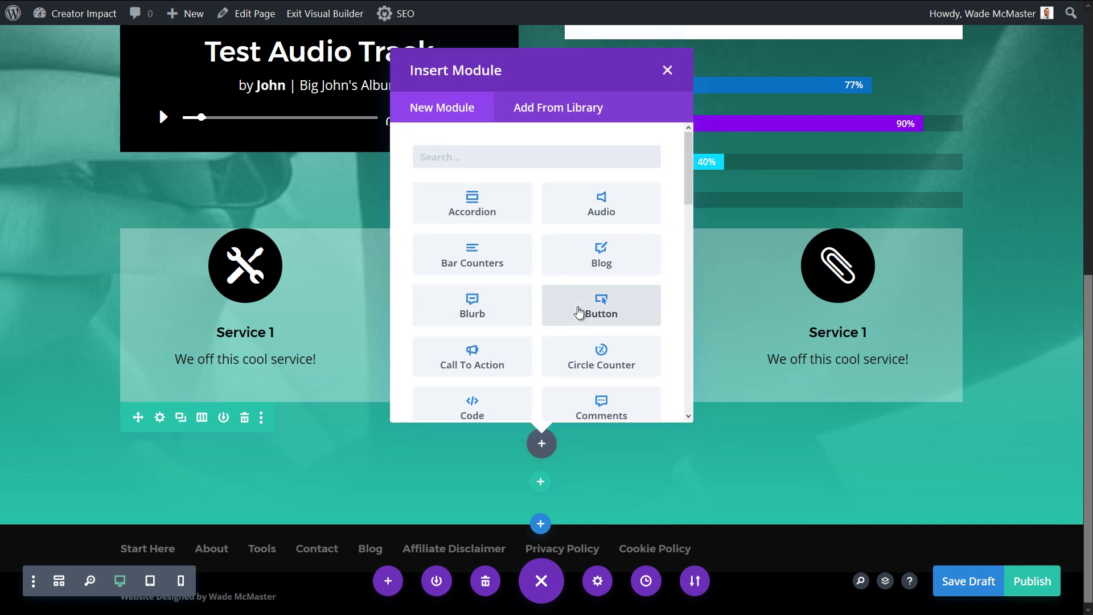
{"action": "left_click", "coordinate": [579, 312]}
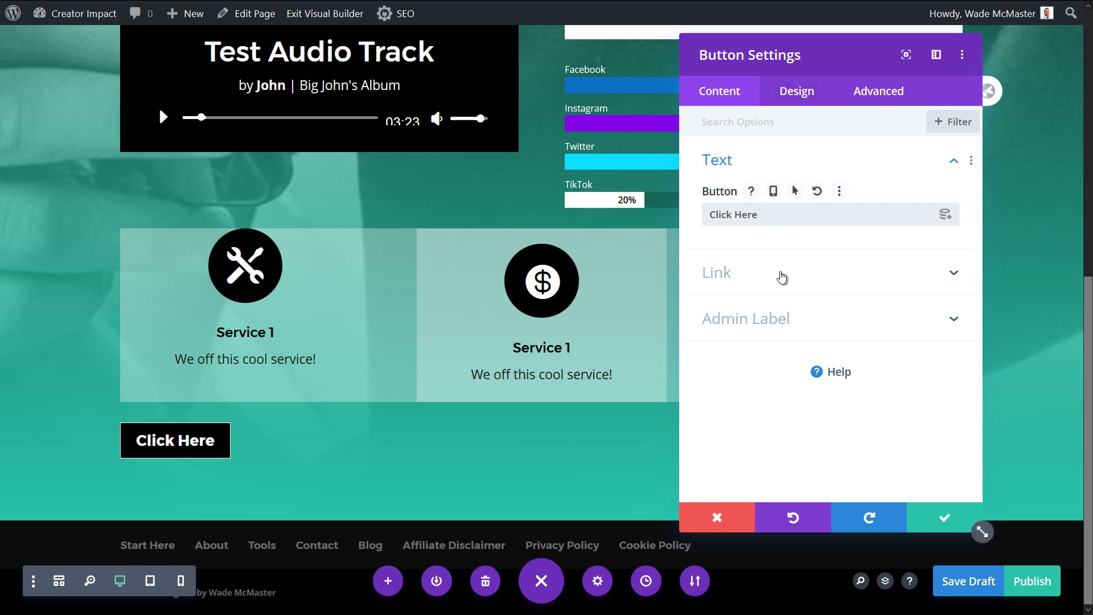
{"action": "left_click", "coordinate": [779, 273]}
{"action": "left_click", "coordinate": [774, 269]}
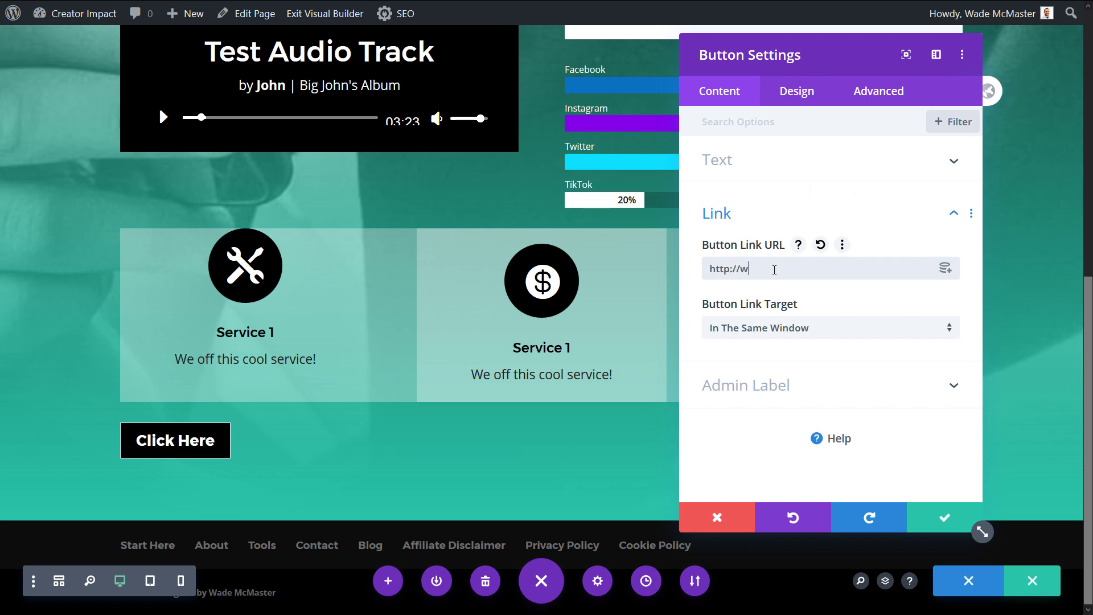
{"action": "type", "text": "http://www.google.com"}
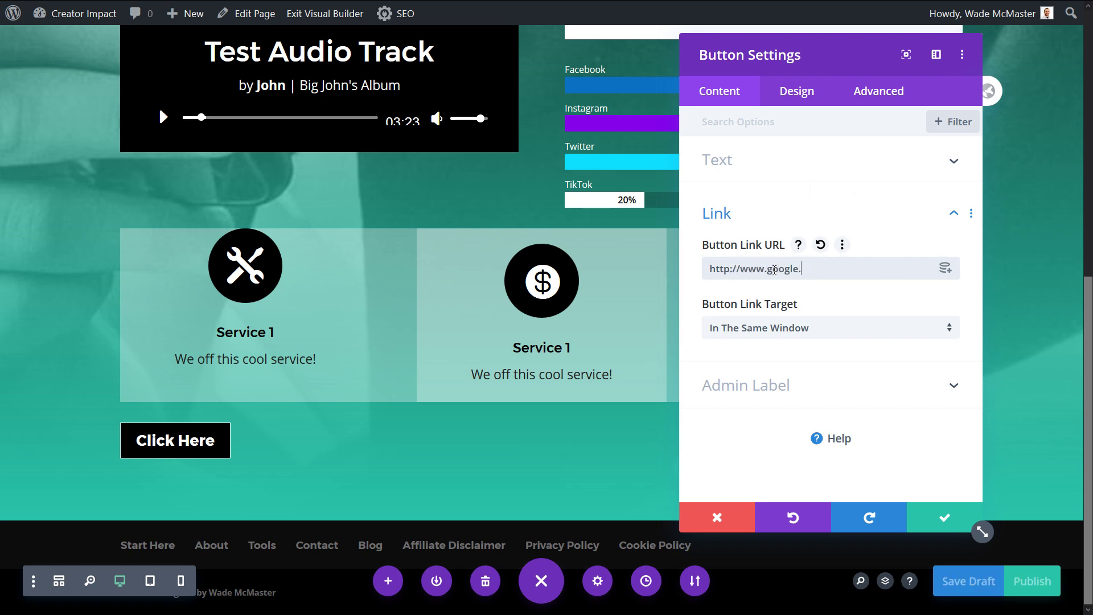
{"action": "left_click", "coordinate": [806, 326]}
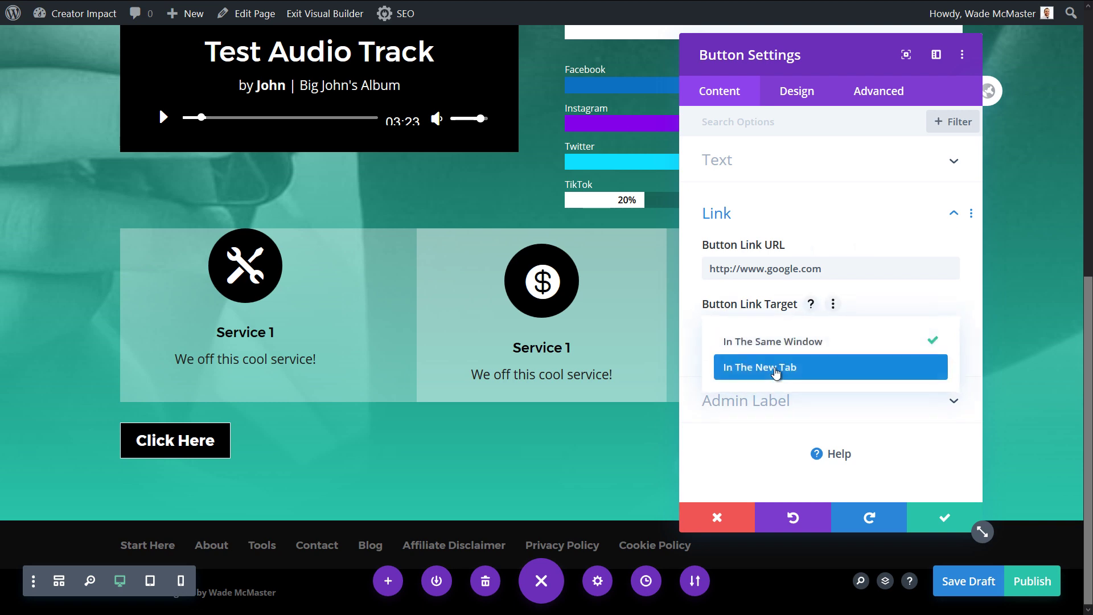
{"action": "left_click", "coordinate": [776, 369]}
{"action": "left_click", "coordinate": [746, 171]}
{"action": "triple_click", "coordinate": [760, 214]}
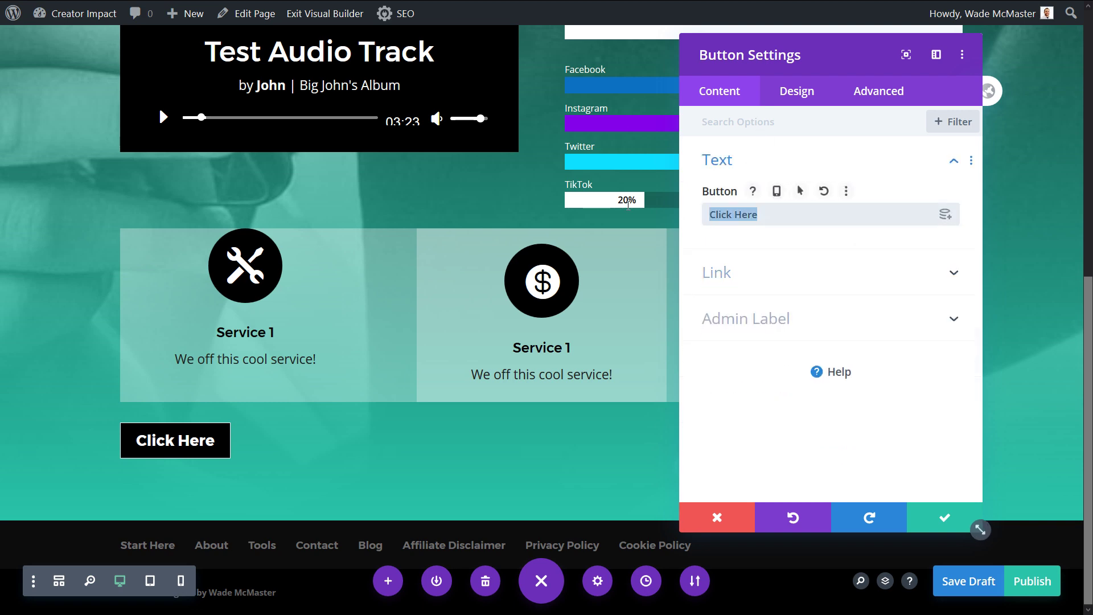
{"action": "type", "text": "Visit Google Here"}
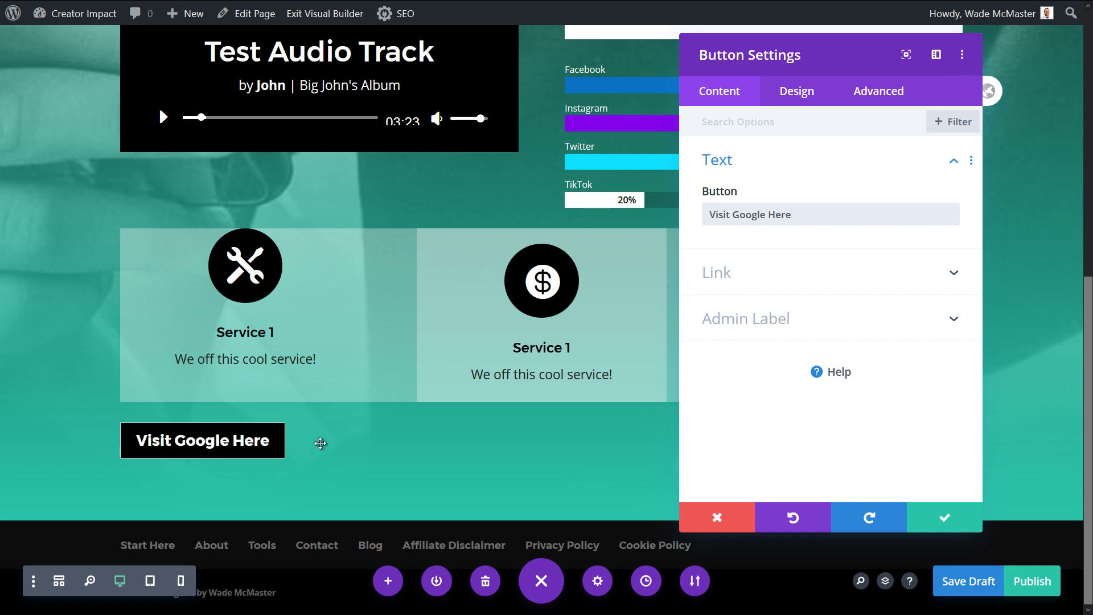
Centre the Visit Google Here button and keep its text colour at Dark
{"action": "left_click", "coordinate": [814, 95]}
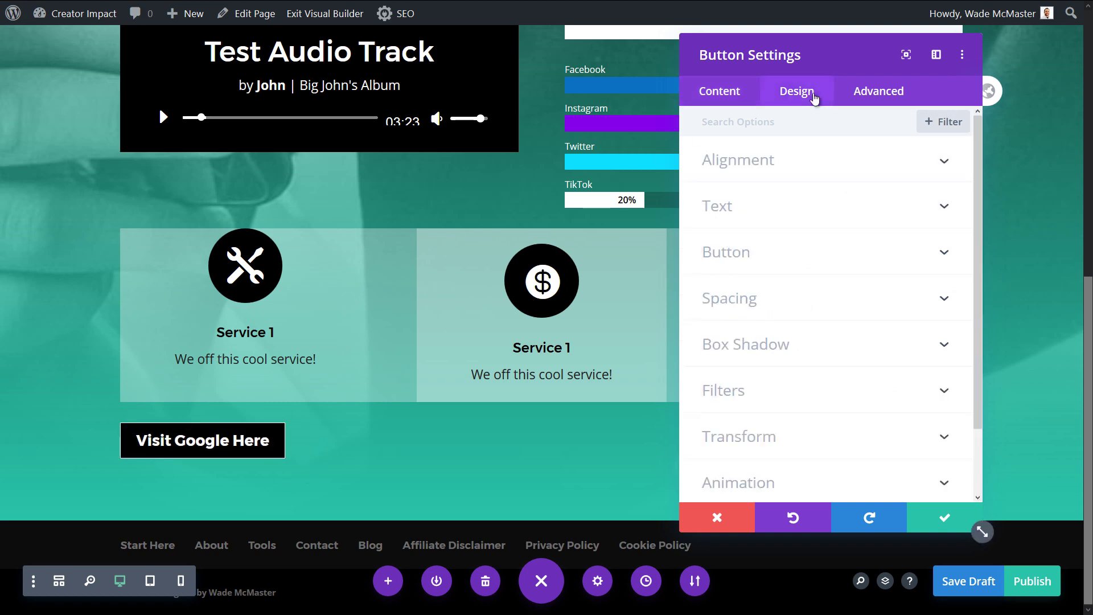
{"action": "left_click", "coordinate": [820, 157]}
{"action": "left_click", "coordinate": [822, 216]}
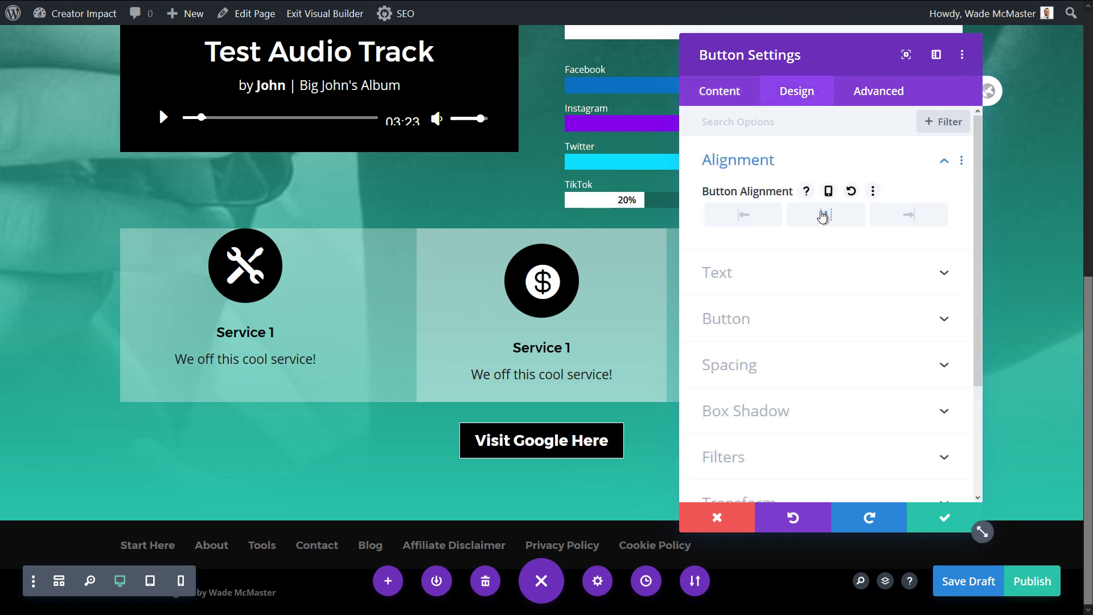
{"action": "left_click", "coordinate": [753, 274]}
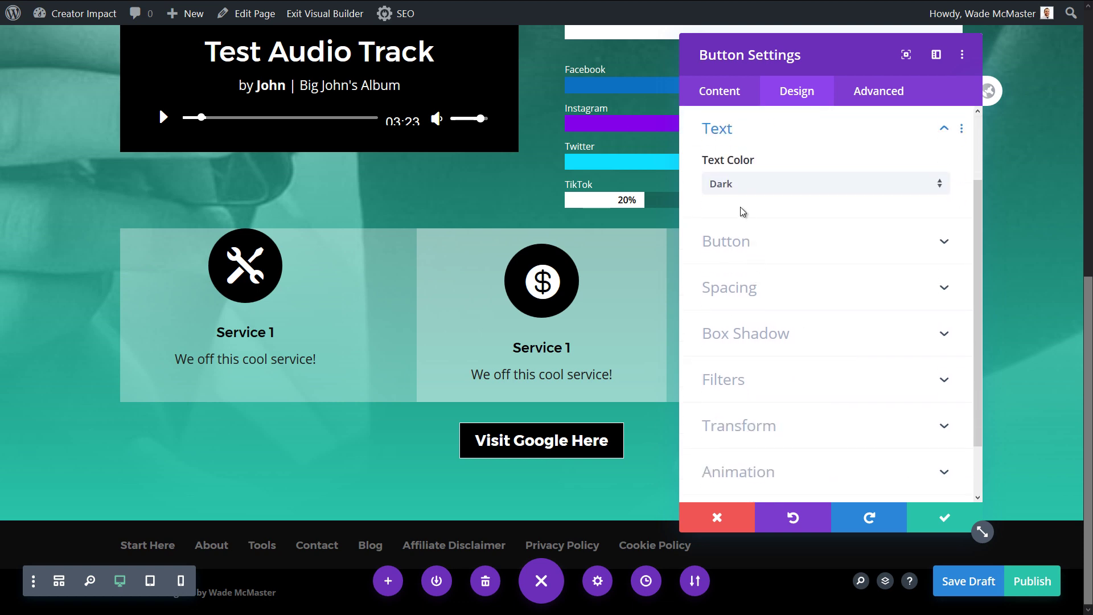
{"action": "left_click", "coordinate": [740, 185]}
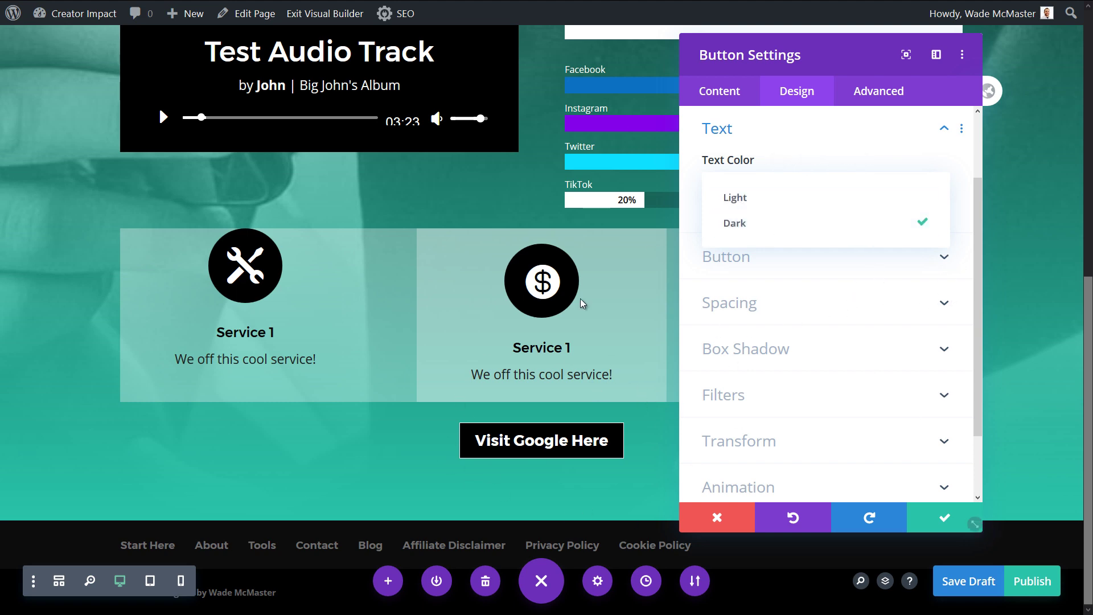
{"action": "left_click", "coordinate": [815, 132]}
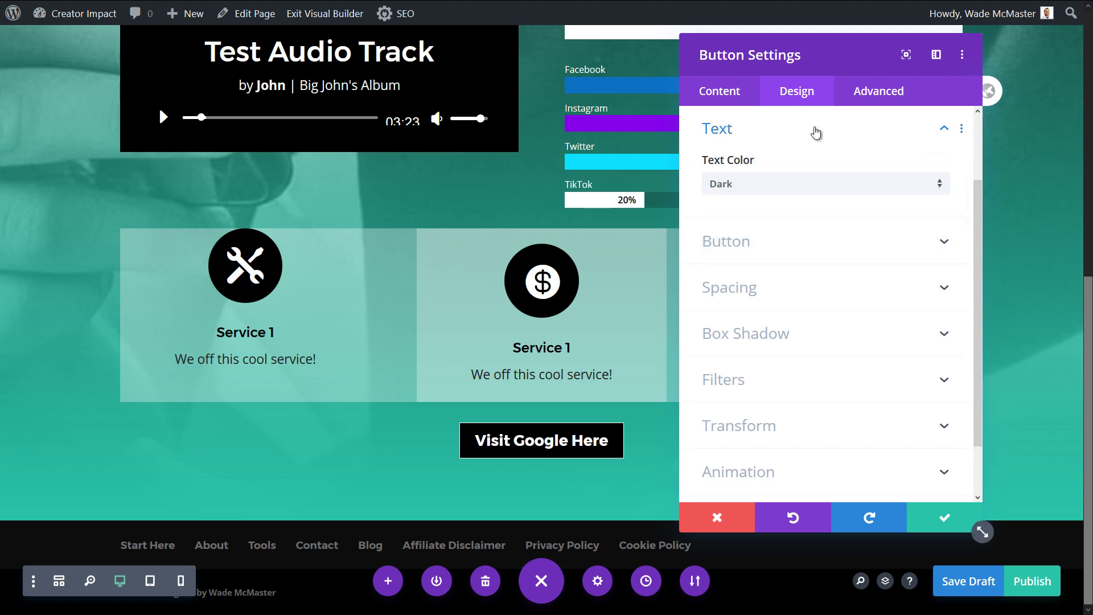
Give the button 100px padding on both the left and right sides
{"action": "left_click", "coordinate": [740, 306]}
{"action": "scroll", "coordinate": [796, 291], "scroll_direction": "down", "scroll_amount": 3}
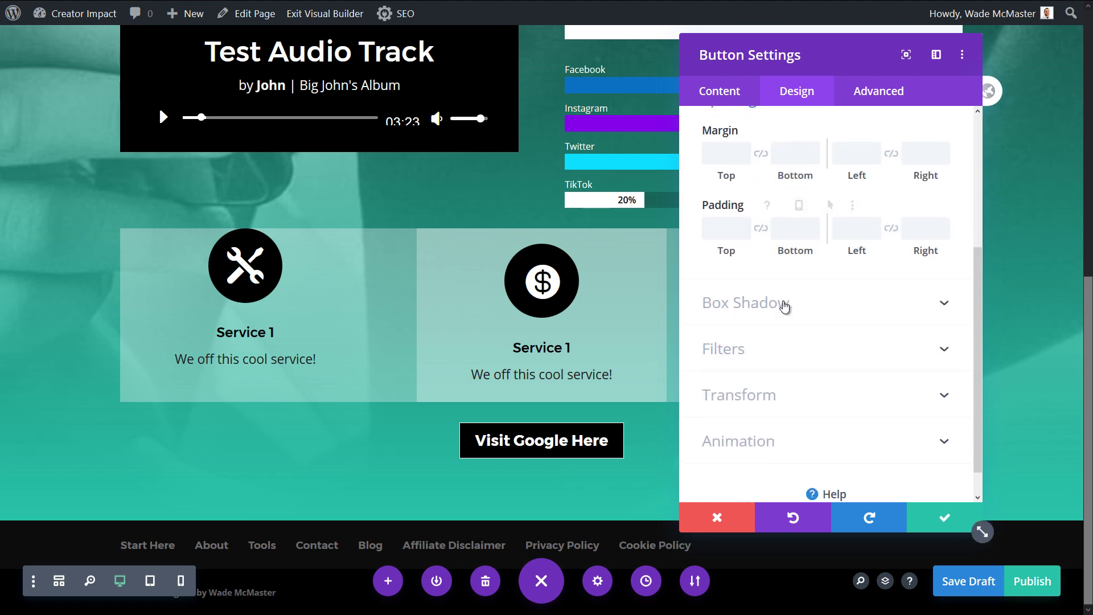
{"action": "scroll", "coordinate": [779, 268], "scroll_direction": "up", "scroll_amount": 1}
{"action": "left_click", "coordinate": [722, 284]}
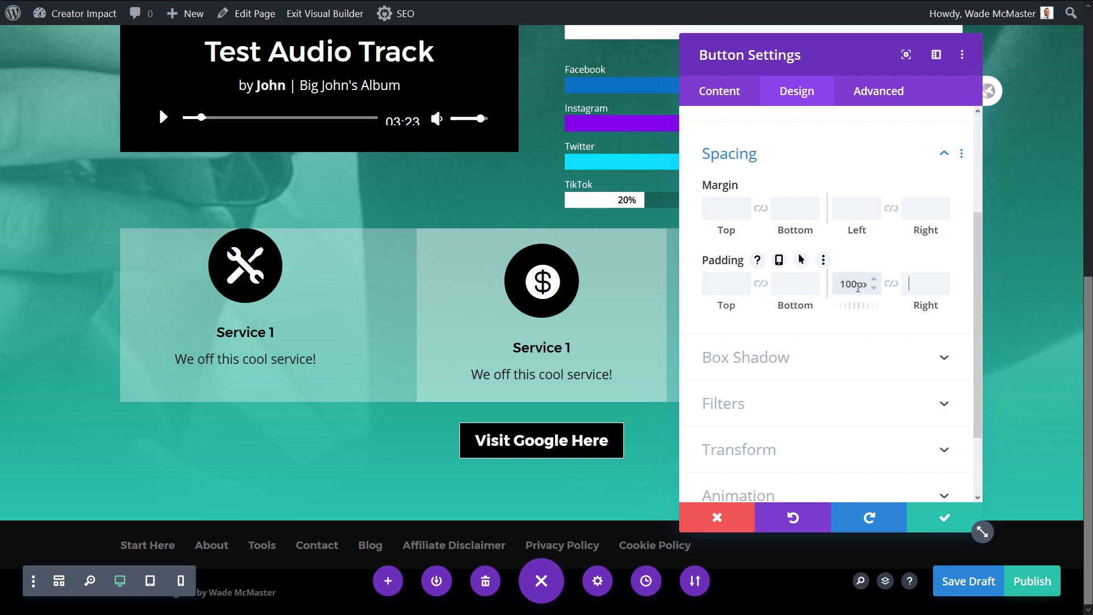
{"action": "left_click", "coordinate": [892, 284]}
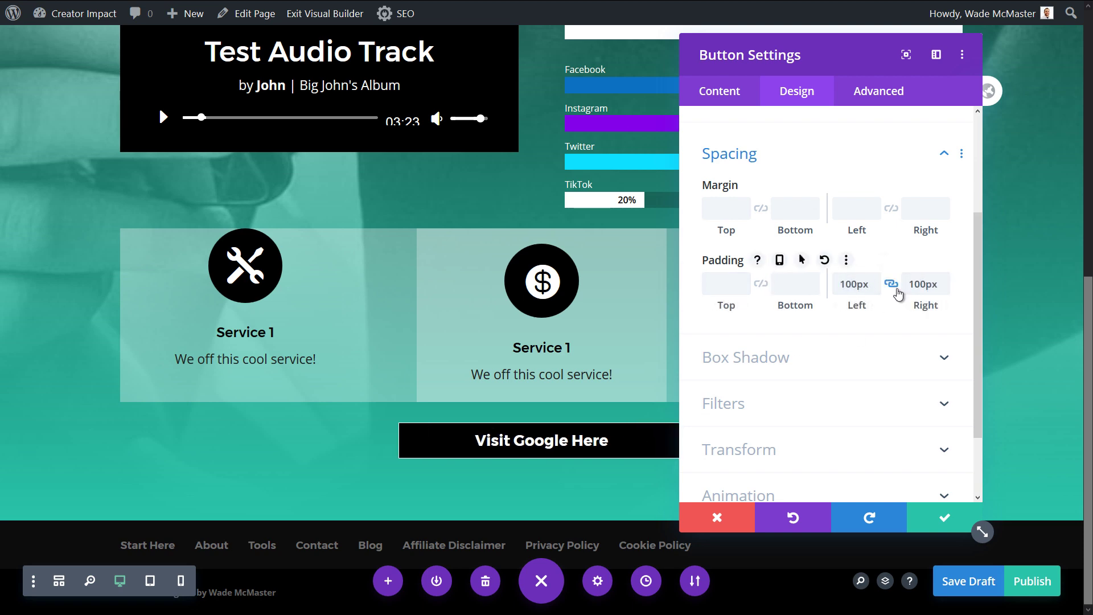
Apply the soft all-around Box Shadow preset and save the button settings
{"action": "left_click", "coordinate": [865, 357]}
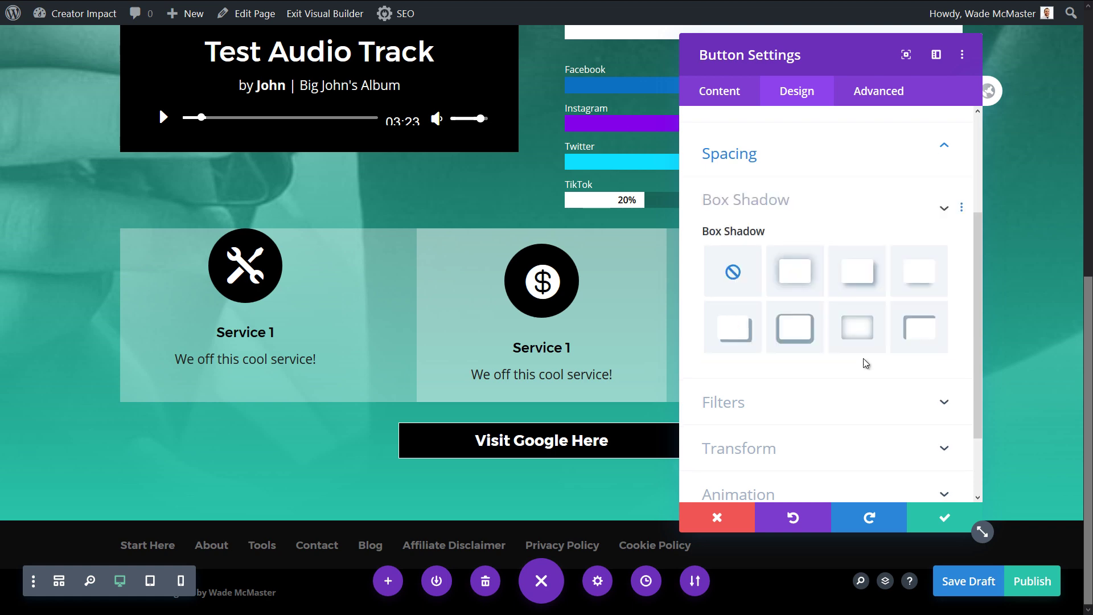
{"action": "left_click", "coordinate": [859, 258]}
{"action": "left_click", "coordinate": [794, 199]}
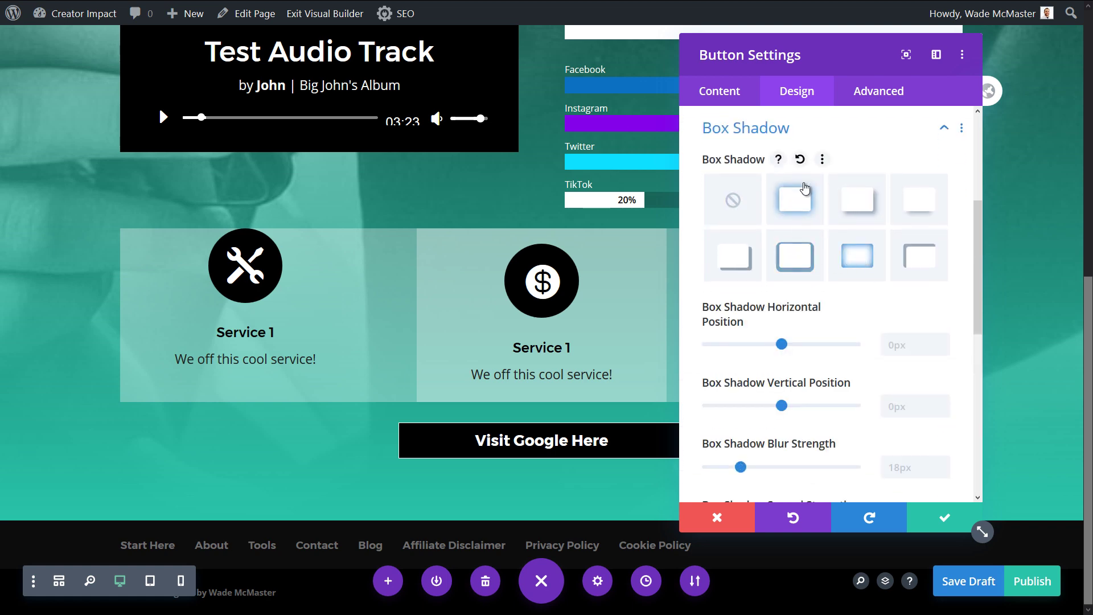
{"action": "scroll", "coordinate": [776, 403], "scroll_direction": "down", "scroll_amount": 7}
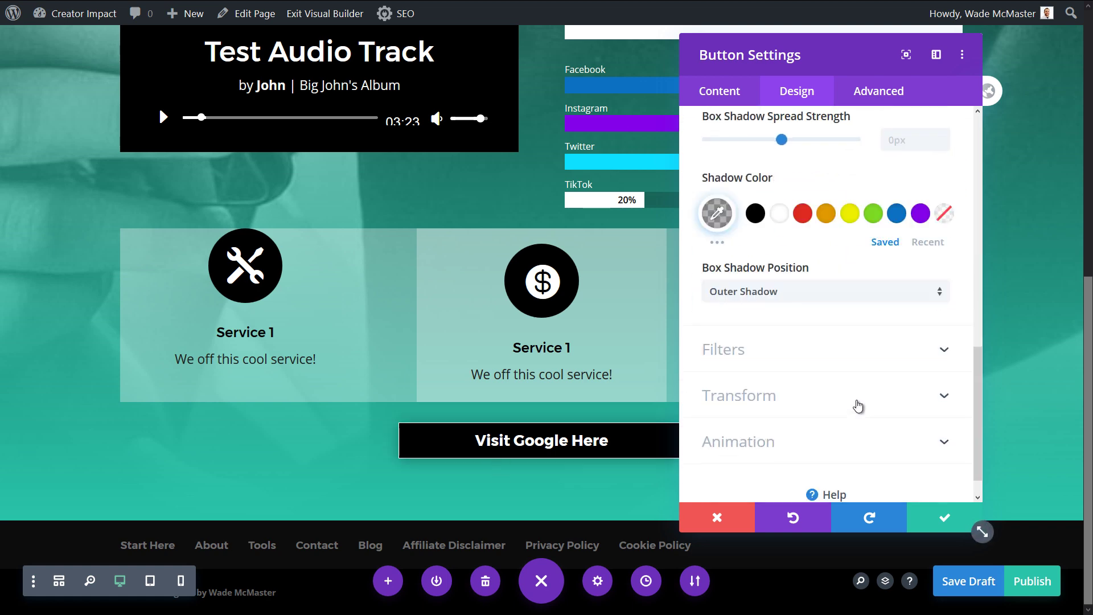
{"action": "scroll", "coordinate": [804, 392], "scroll_direction": "up", "scroll_amount": 1}
{"action": "scroll", "coordinate": [799, 330], "scroll_direction": "up", "scroll_amount": 10}
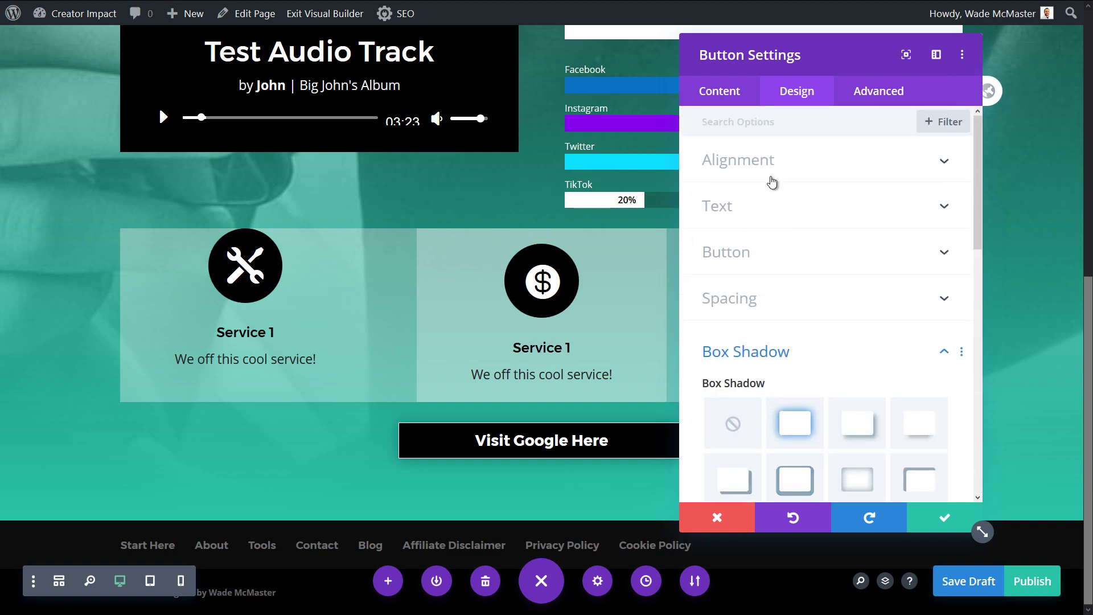
{"action": "left_click", "coordinate": [780, 206]}
{"action": "key", "text": "F11"}
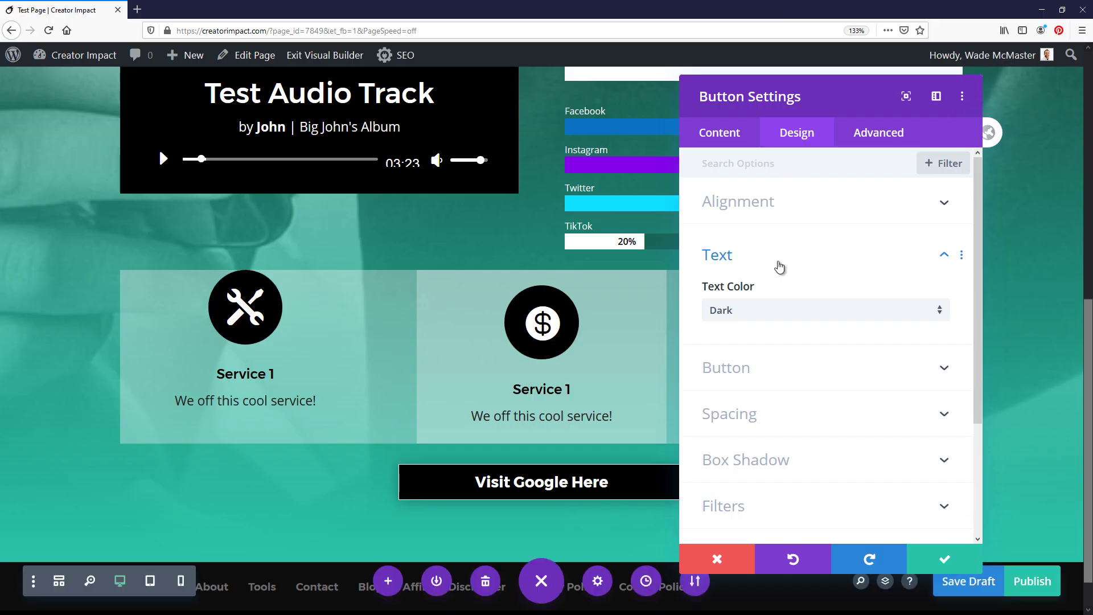
{"action": "left_click", "coordinate": [944, 558]}
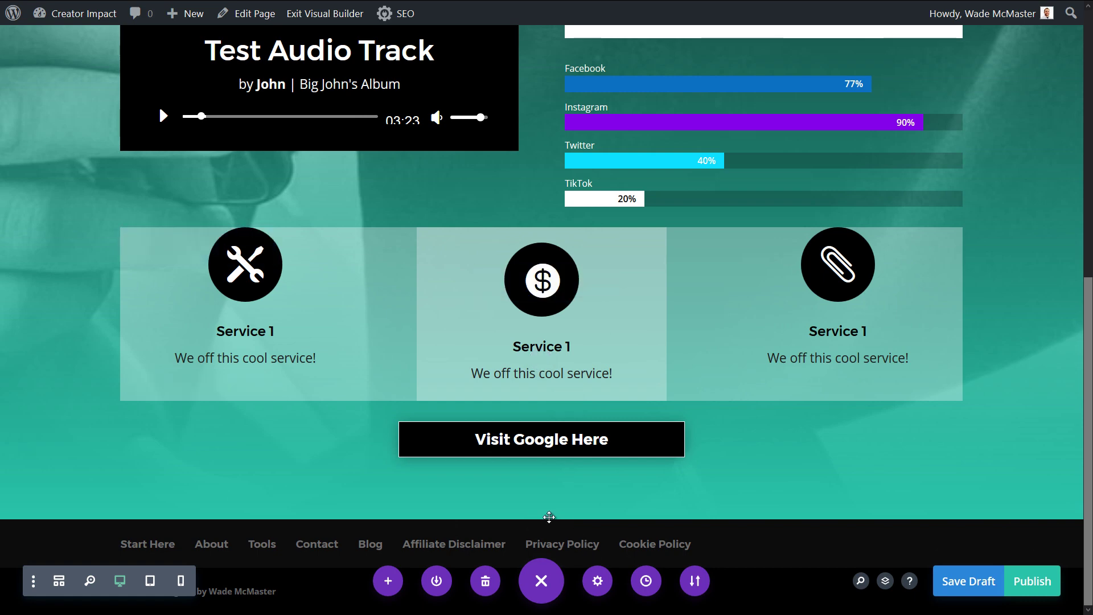
Add a regular section with a two-column row and a Call To Action module on the left
{"action": "mouse_move", "coordinate": [542, 519]}
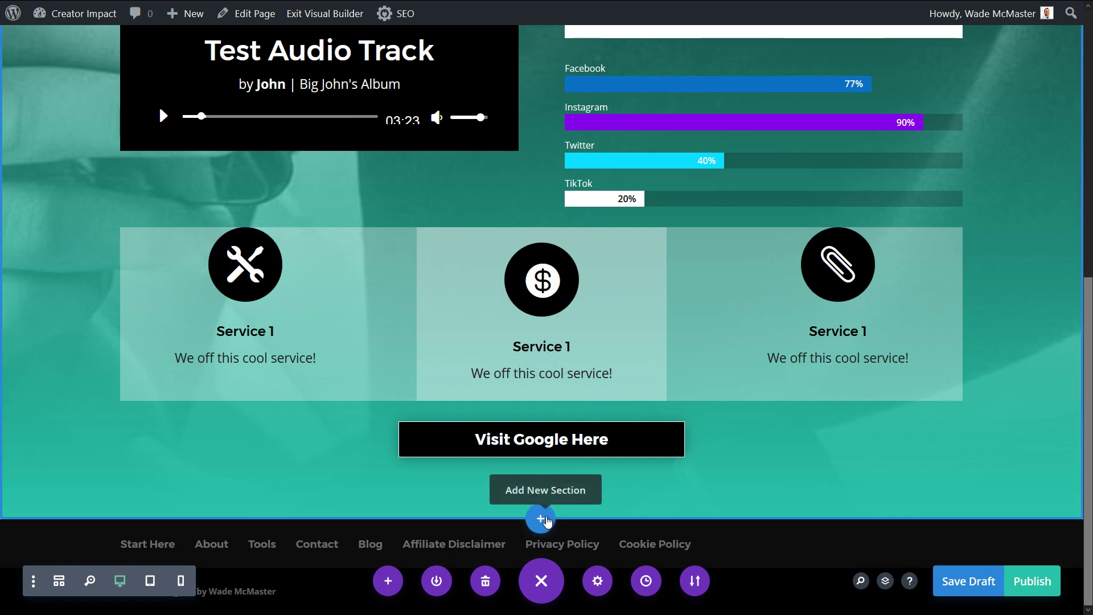
{"action": "left_click", "coordinate": [540, 518]}
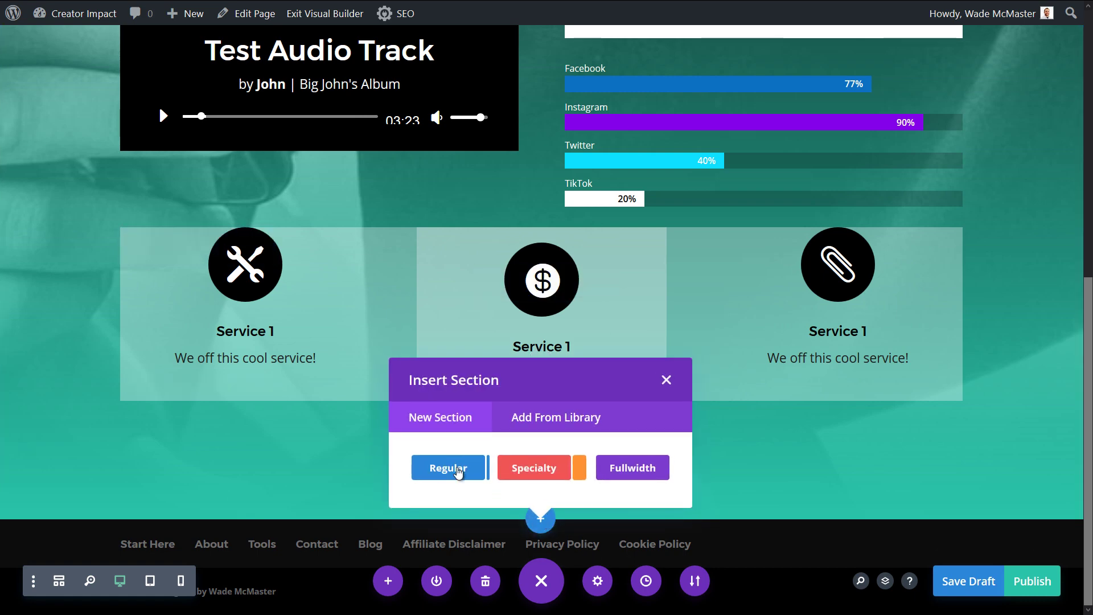
{"action": "left_click", "coordinate": [453, 469]}
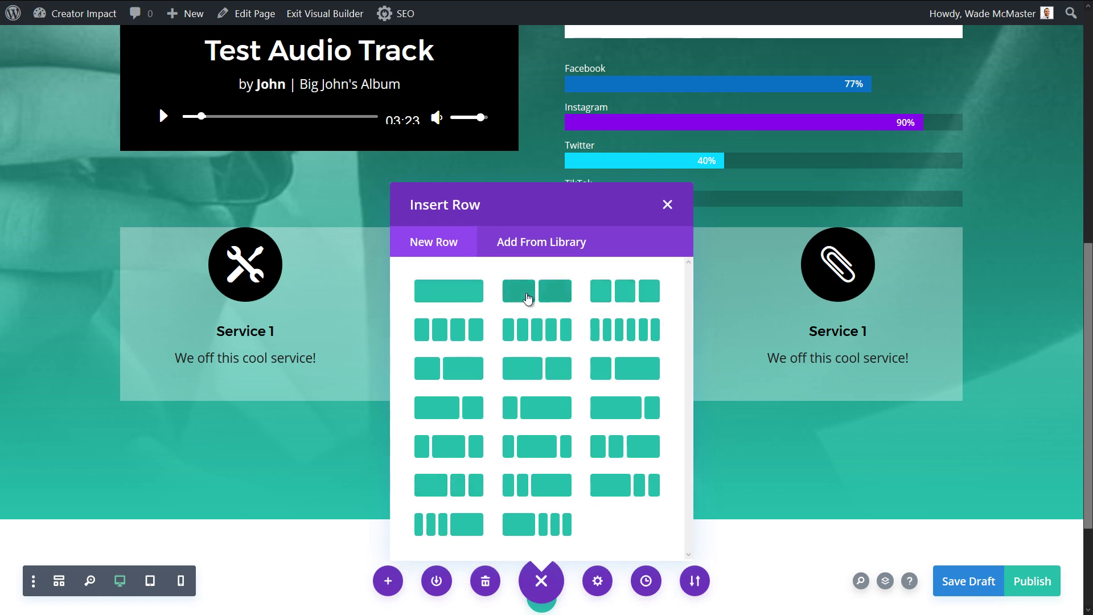
{"action": "left_click", "coordinate": [527, 295]}
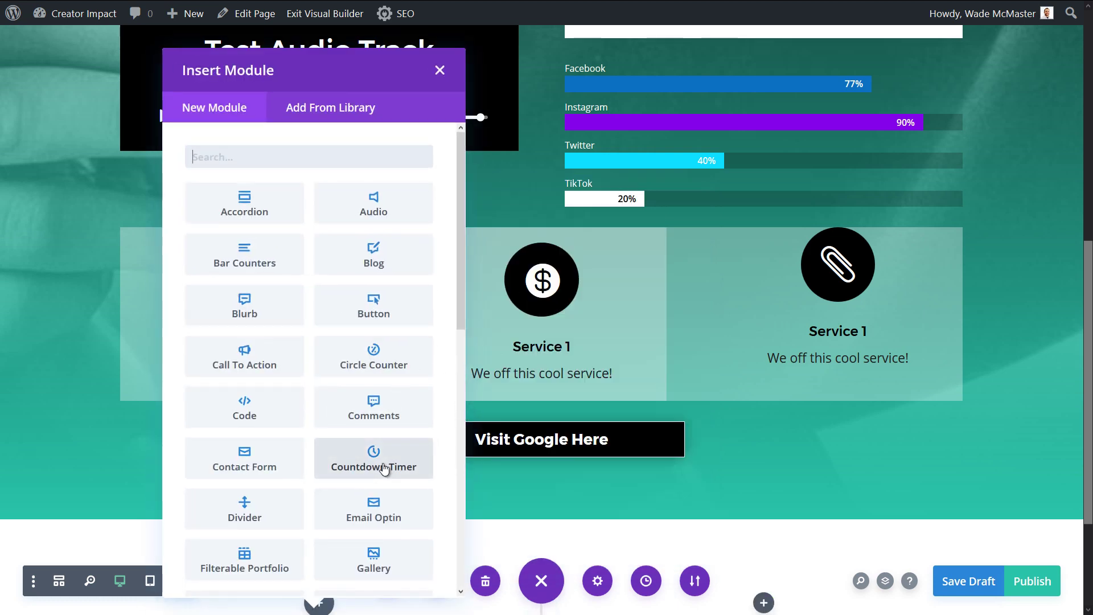
{"action": "left_click", "coordinate": [262, 362]}
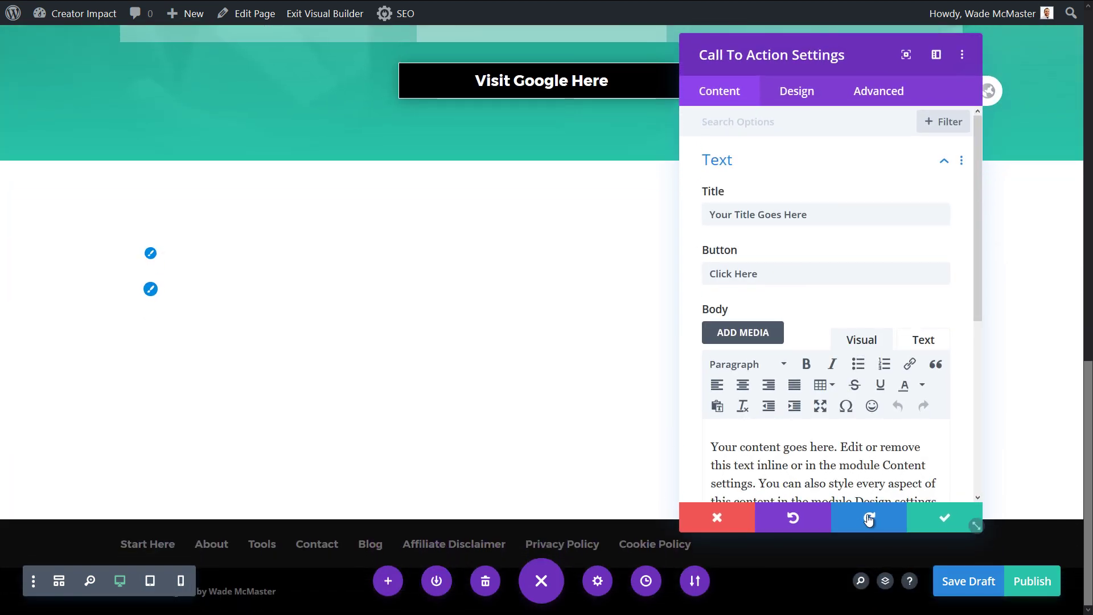
{"action": "left_click", "coordinate": [952, 519]}
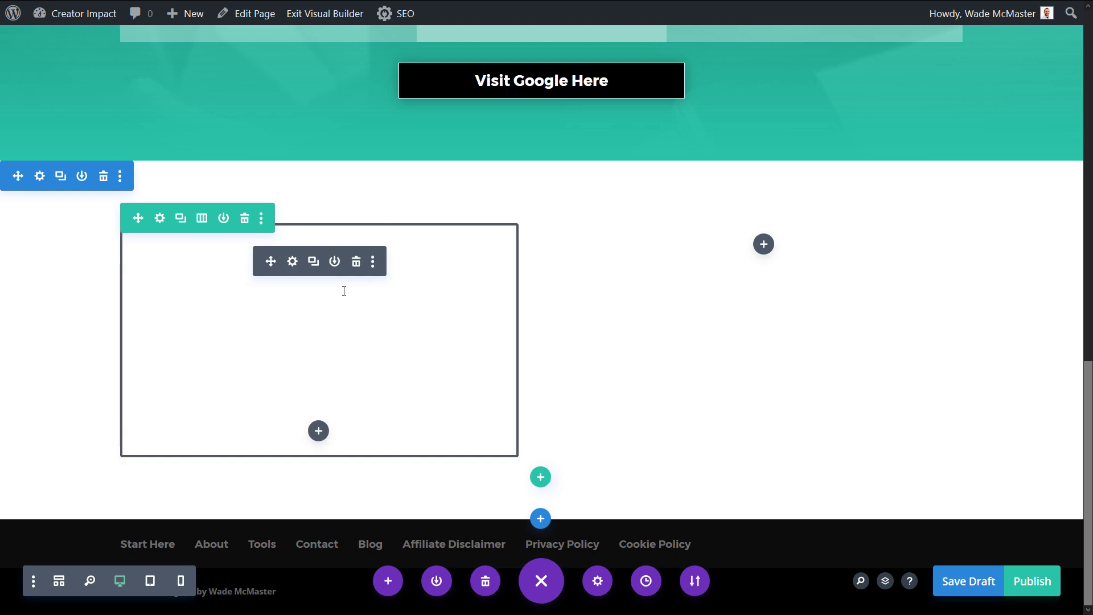
{"action": "left_click", "coordinate": [244, 218]}
Set the new section's background to black, then bring up the Call To Action settings
{"action": "left_click", "coordinate": [40, 176]}
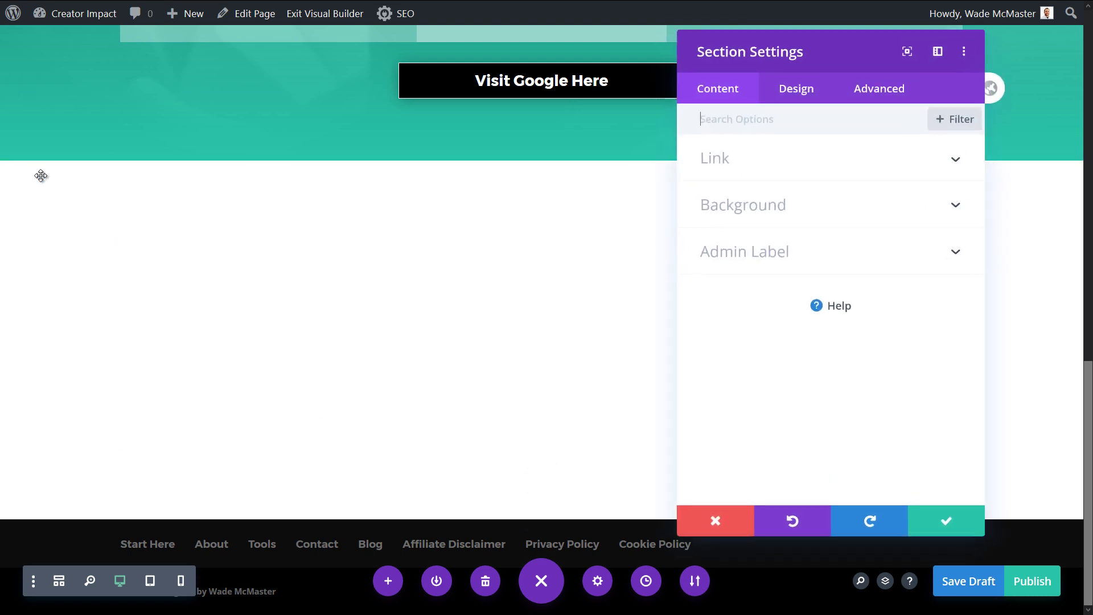
{"action": "left_click", "coordinate": [777, 222]}
{"action": "left_click", "coordinate": [751, 383]}
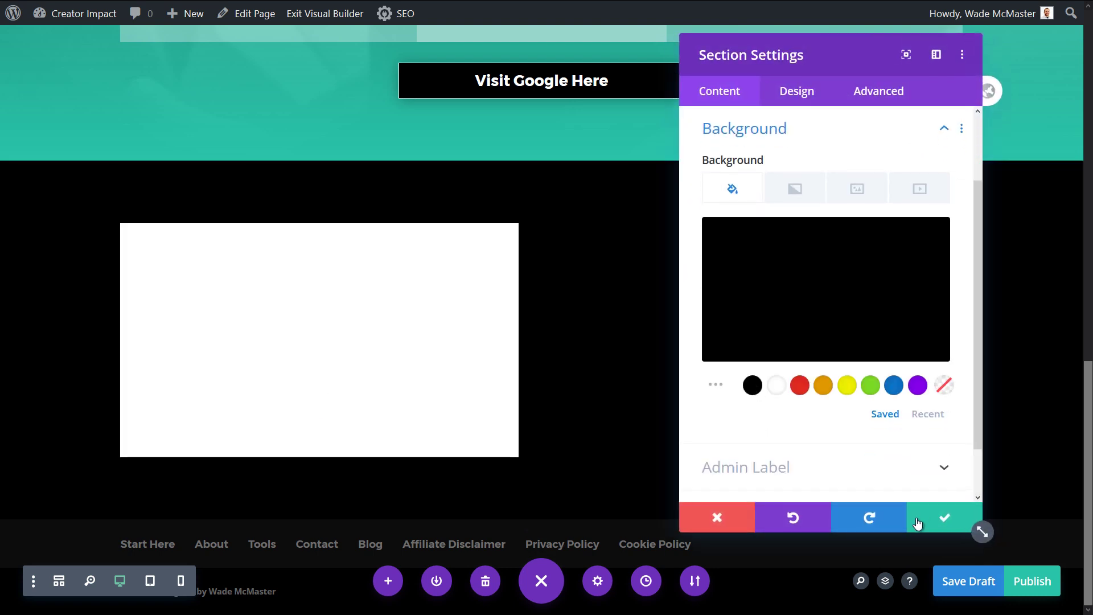
{"action": "left_click", "coordinate": [919, 524]}
{"action": "scroll", "coordinate": [692, 343], "scroll_direction": "up", "scroll_amount": 12}
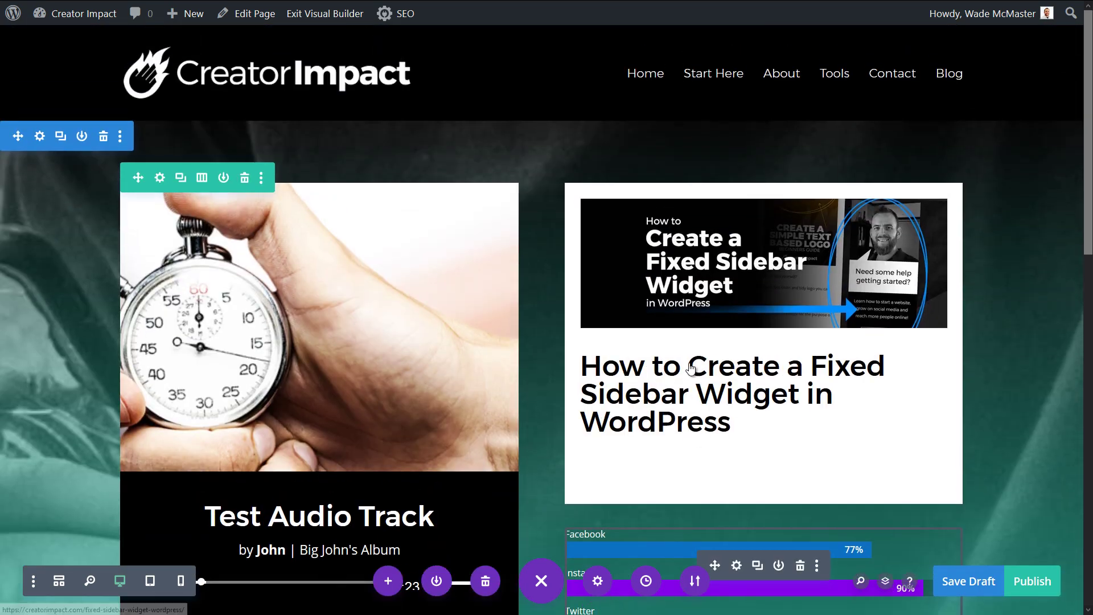
{"action": "scroll", "coordinate": [686, 364], "scroll_direction": "down", "scroll_amount": 9}
{"action": "scroll", "coordinate": [687, 365], "scroll_direction": "down", "scroll_amount": 3}
{"action": "scroll", "coordinate": [503, 247], "scroll_direction": "up", "scroll_amount": 10}
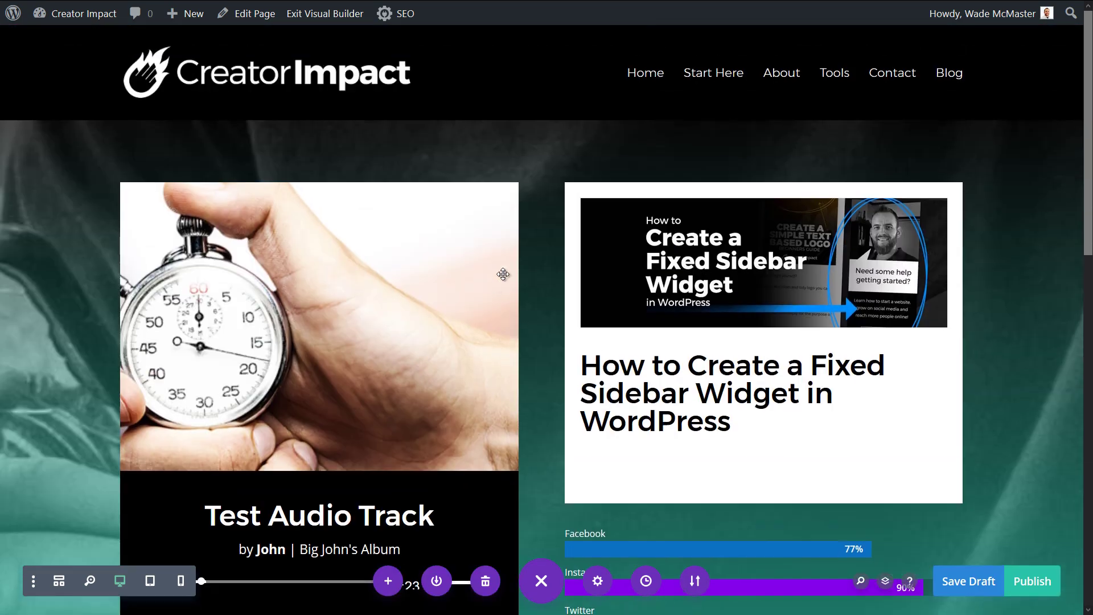
{"action": "scroll", "coordinate": [503, 273], "scroll_direction": "down", "scroll_amount": 8}
{"action": "scroll", "coordinate": [498, 286], "scroll_direction": "down", "scroll_amount": 1}
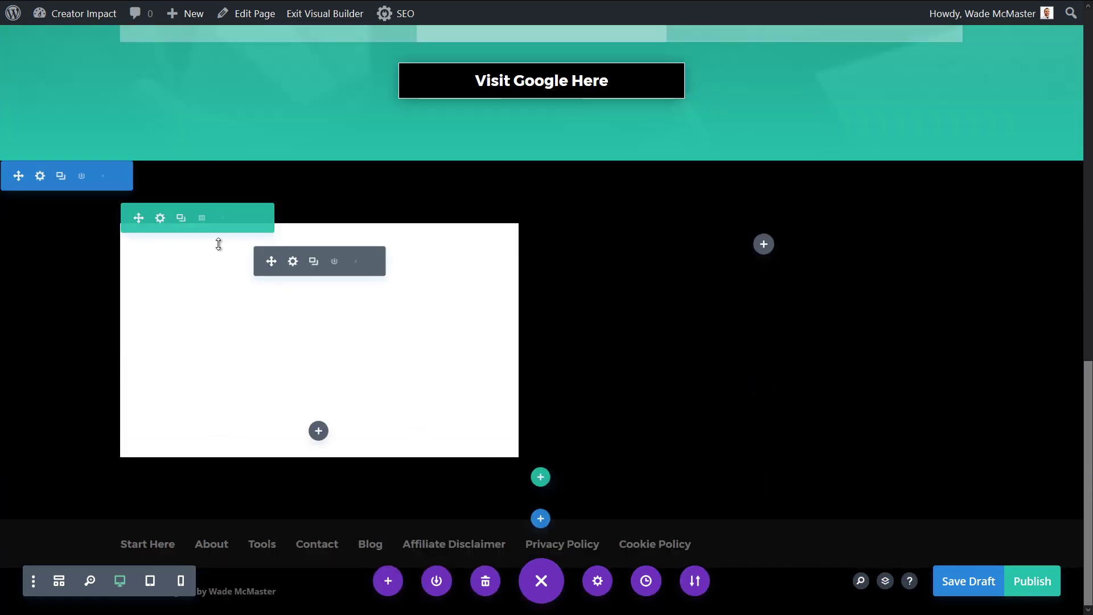
{"action": "left_click", "coordinate": [292, 260]}
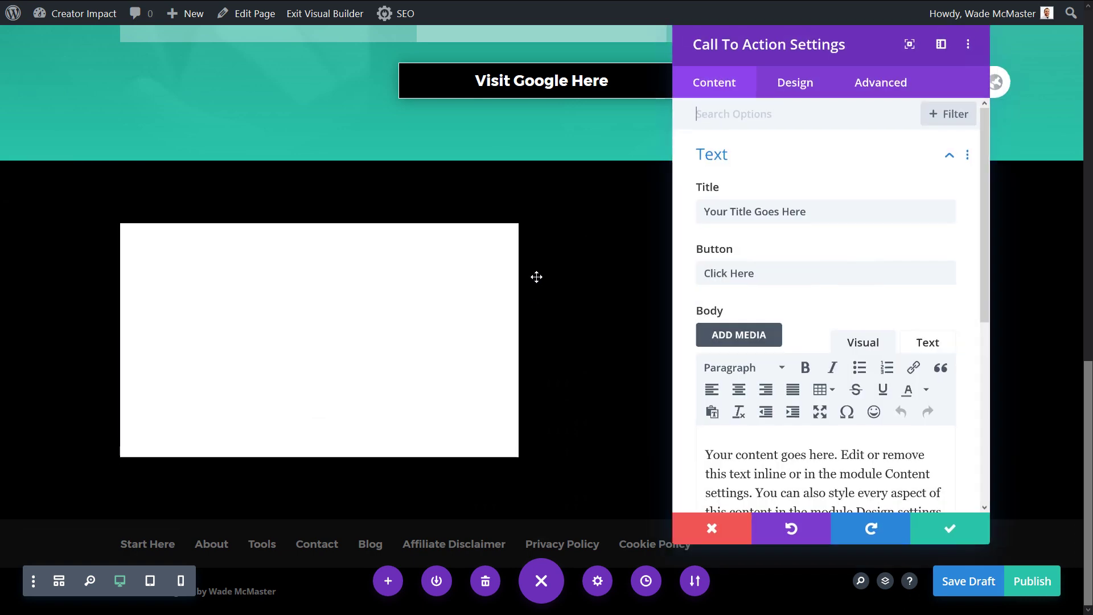
Make the Call To Action title text blue
{"action": "scroll", "coordinate": [826, 283], "scroll_direction": "down", "scroll_amount": 5}
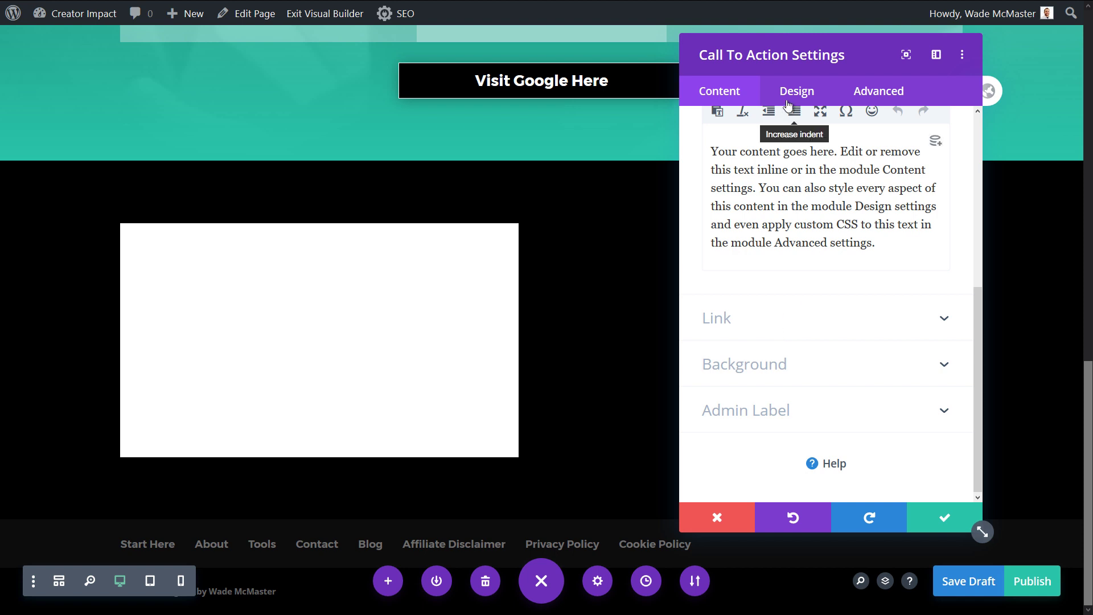
{"action": "left_click", "coordinate": [808, 92]}
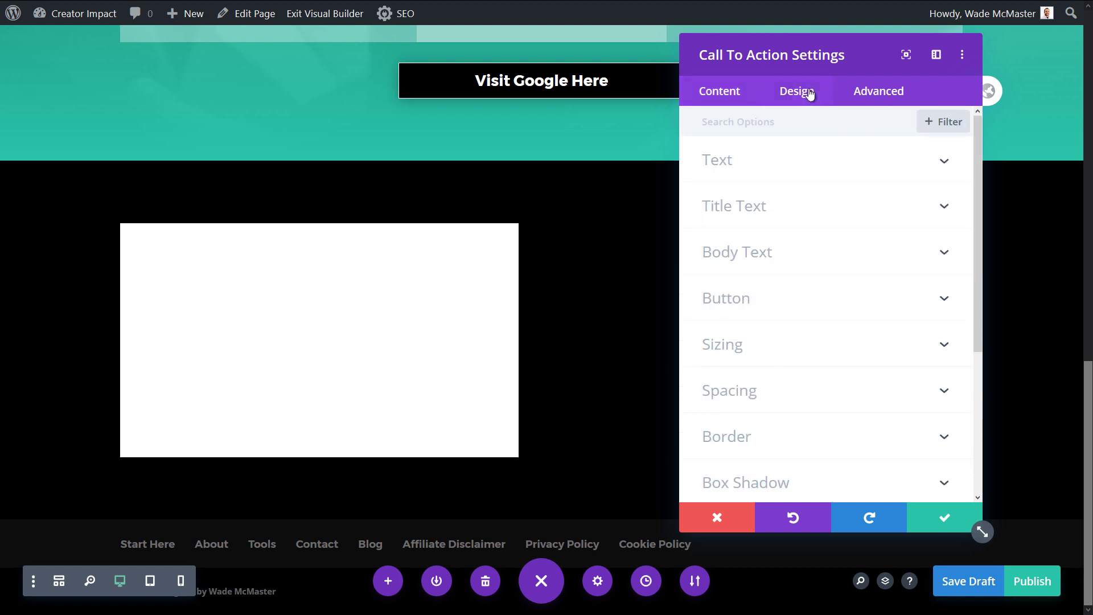
{"action": "left_click", "coordinate": [769, 206]}
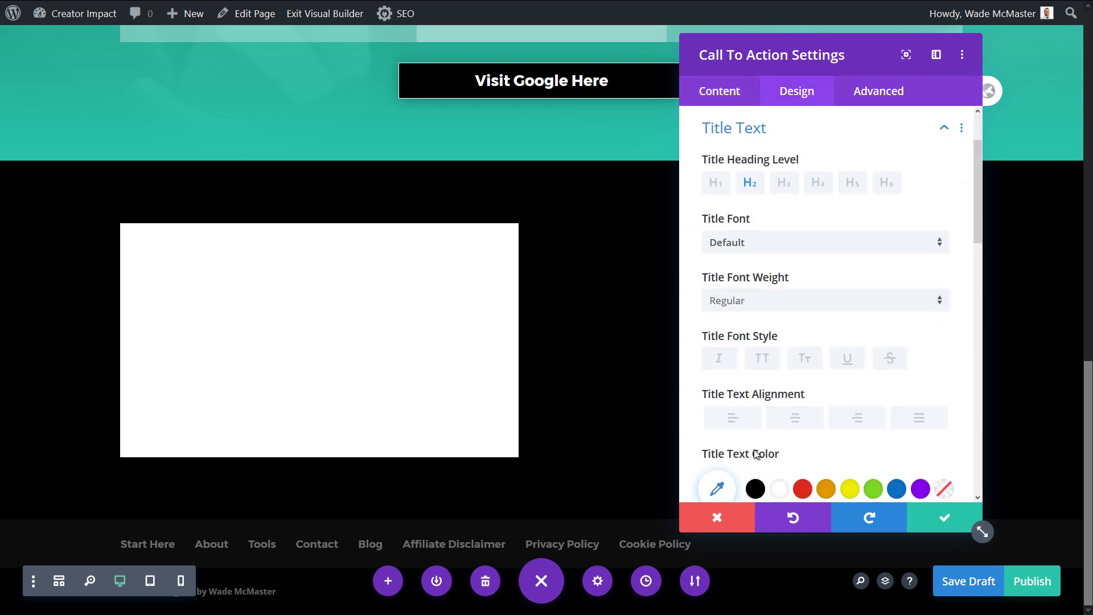
{"action": "scroll", "coordinate": [853, 432], "scroll_direction": "down", "scroll_amount": 3}
{"action": "left_click", "coordinate": [896, 404]}
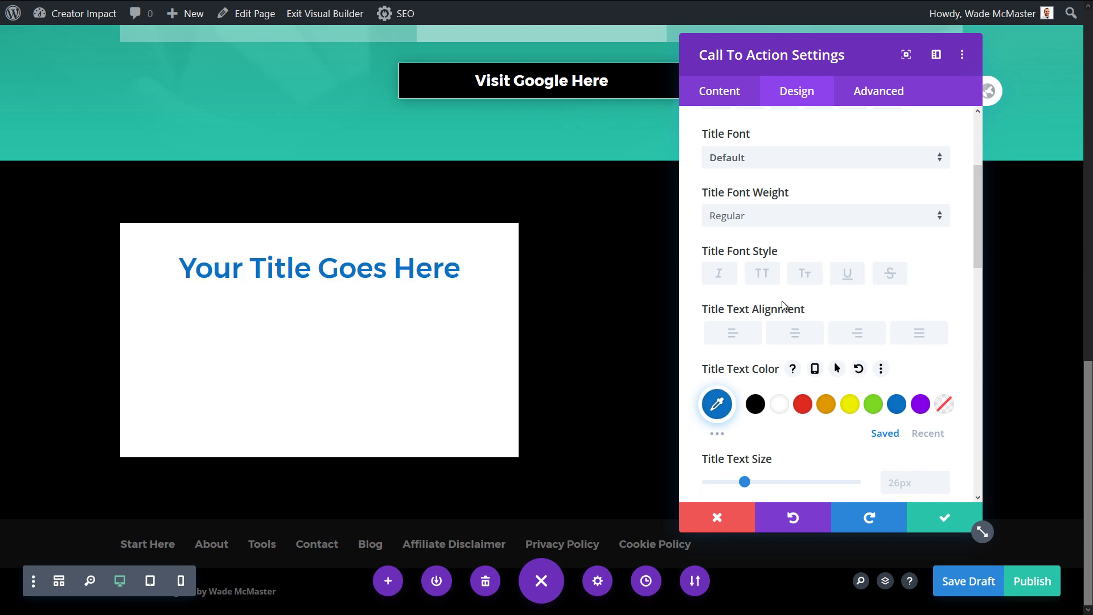
{"action": "scroll", "coordinate": [782, 310], "scroll_direction": "down", "scroll_amount": 10}
{"action": "scroll", "coordinate": [786, 321], "scroll_direction": "up", "scroll_amount": 10}
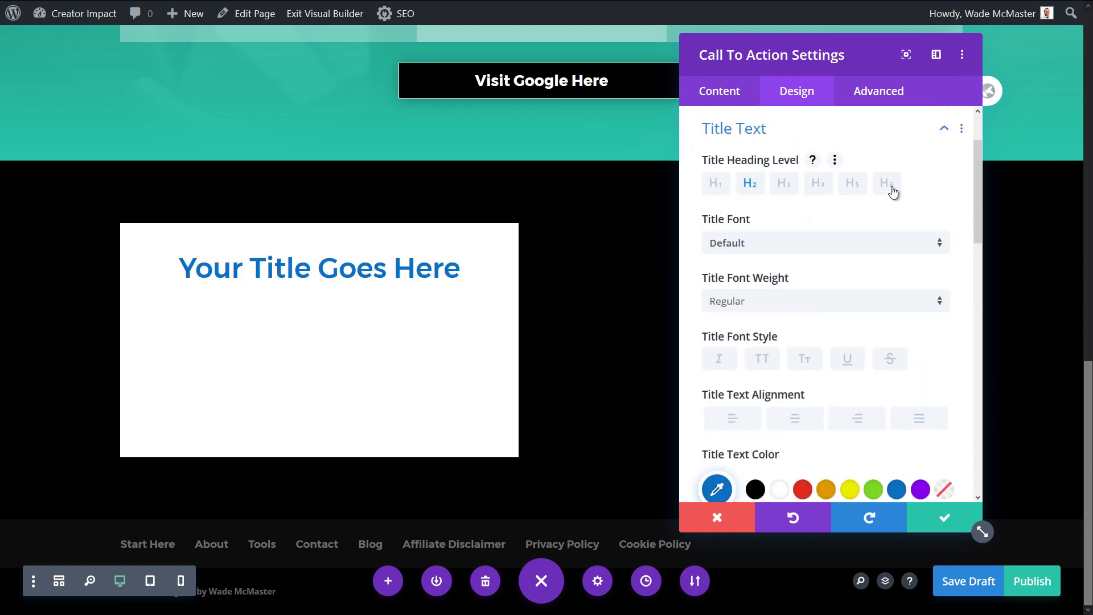
{"action": "scroll", "coordinate": [875, 188], "scroll_direction": "down", "scroll_amount": 10}
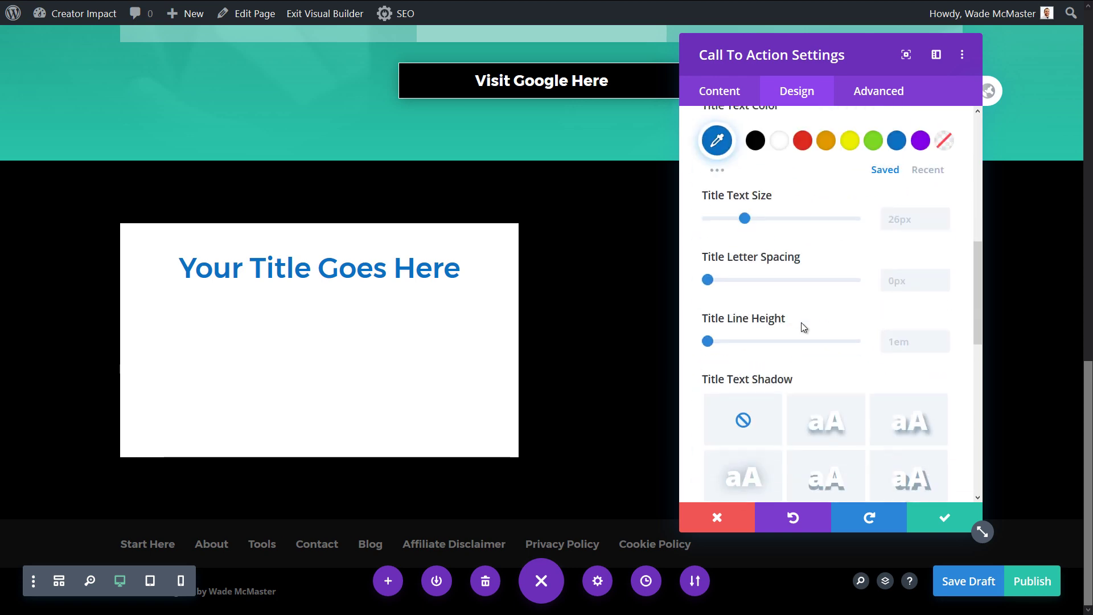
Set the body text colour to black, save, and bring the module settings back up
{"action": "left_click", "coordinate": [755, 230]}
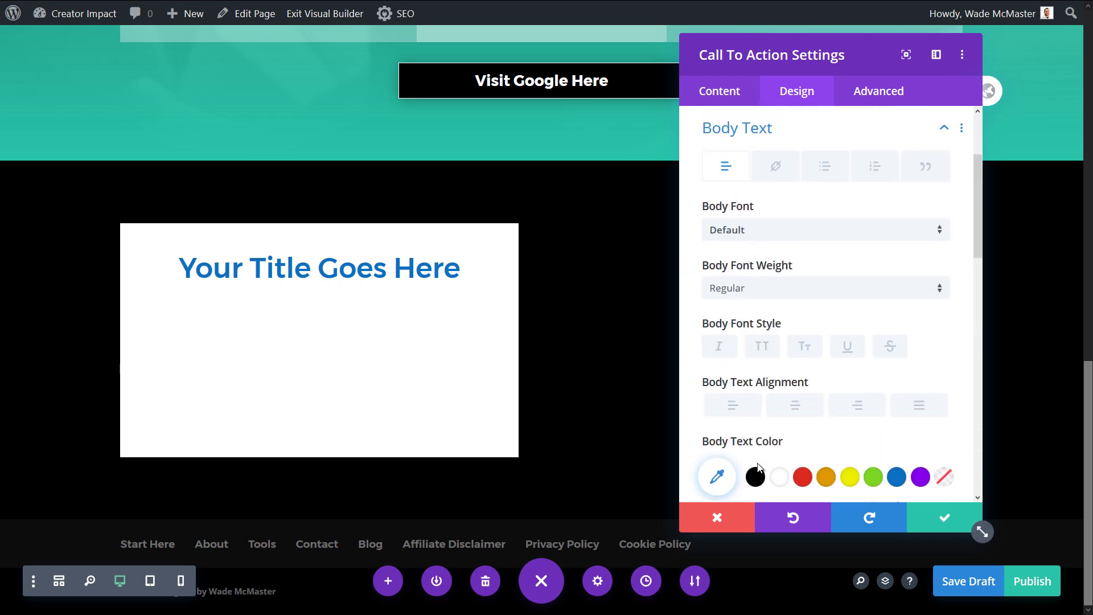
{"action": "left_click", "coordinate": [762, 480]}
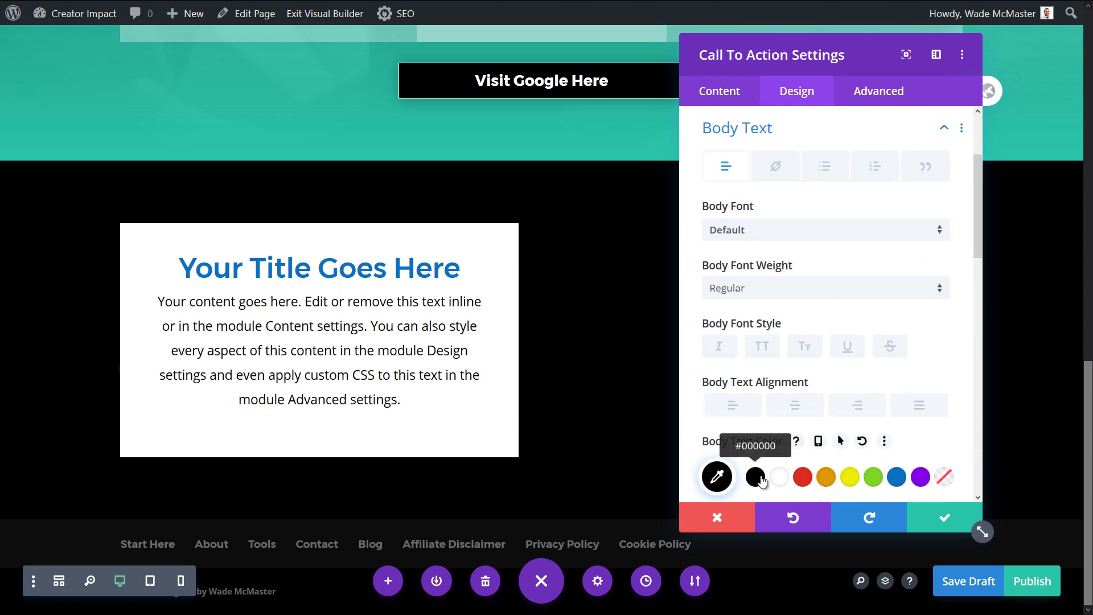
{"action": "left_click", "coordinate": [938, 517]}
{"action": "left_click", "coordinate": [318, 265]}
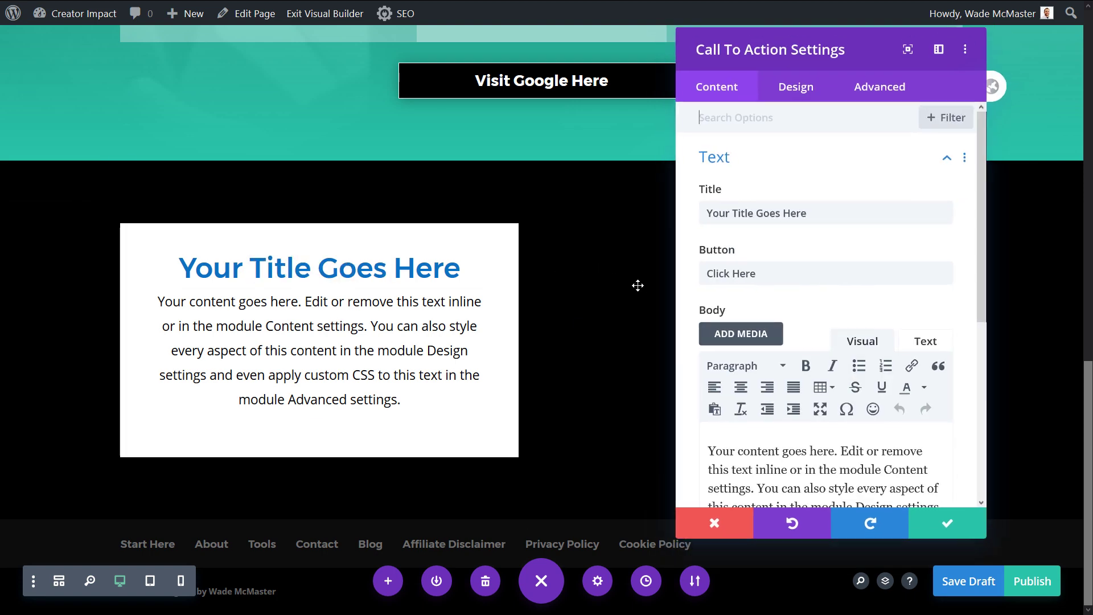
{"action": "scroll", "coordinate": [843, 387], "scroll_direction": "down", "scroll_amount": 5}
Turn off the module's white background and make its body text white
{"action": "left_click", "coordinate": [815, 357]}
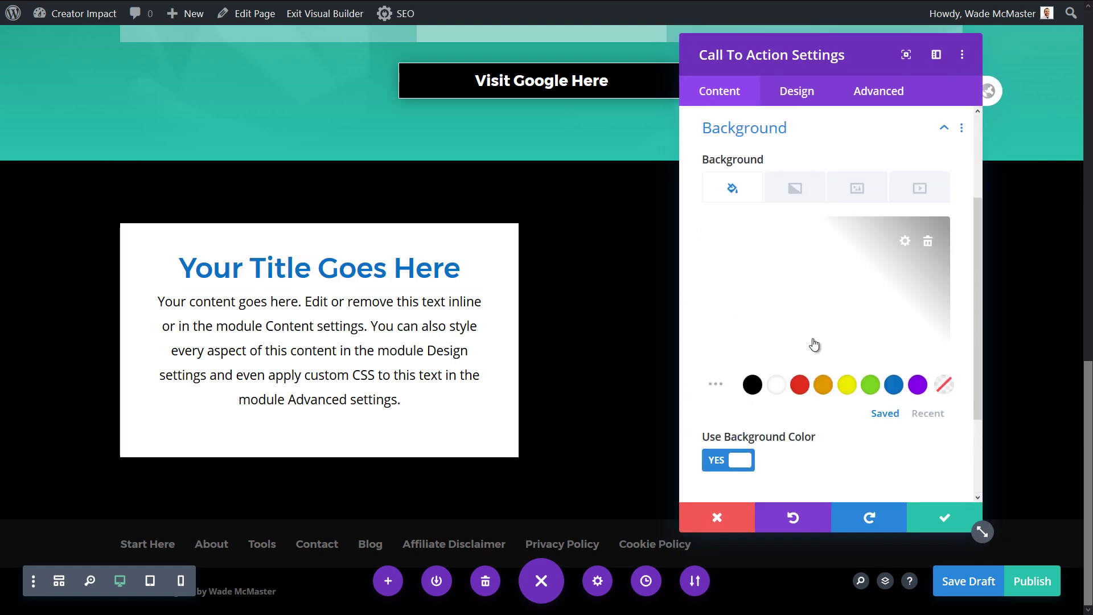
{"action": "left_click", "coordinate": [746, 460]}
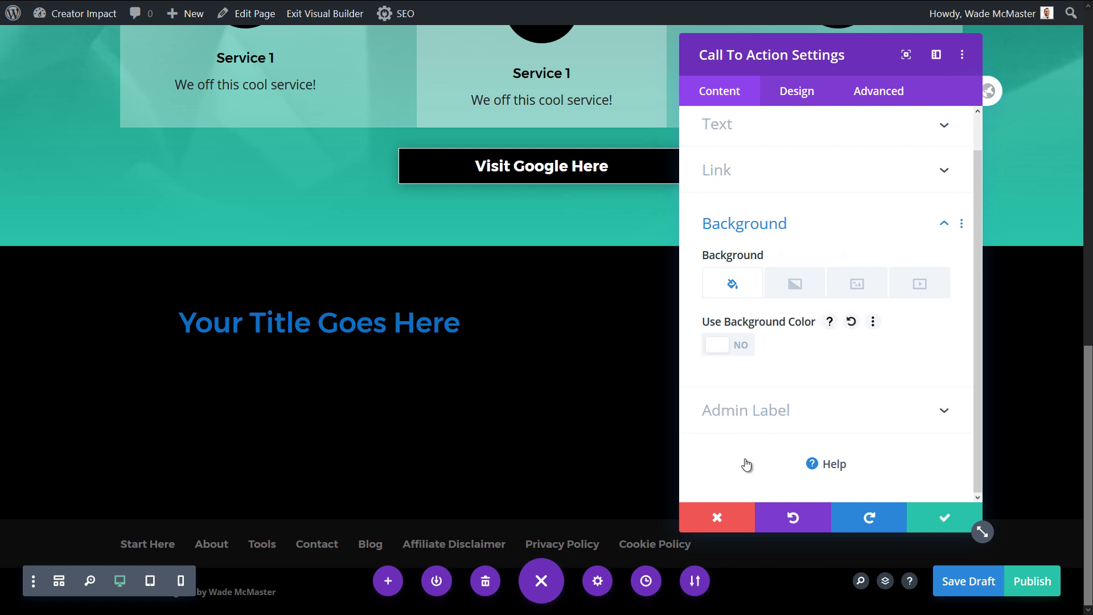
{"action": "left_click", "coordinate": [803, 85]}
{"action": "left_click", "coordinate": [726, 253]}
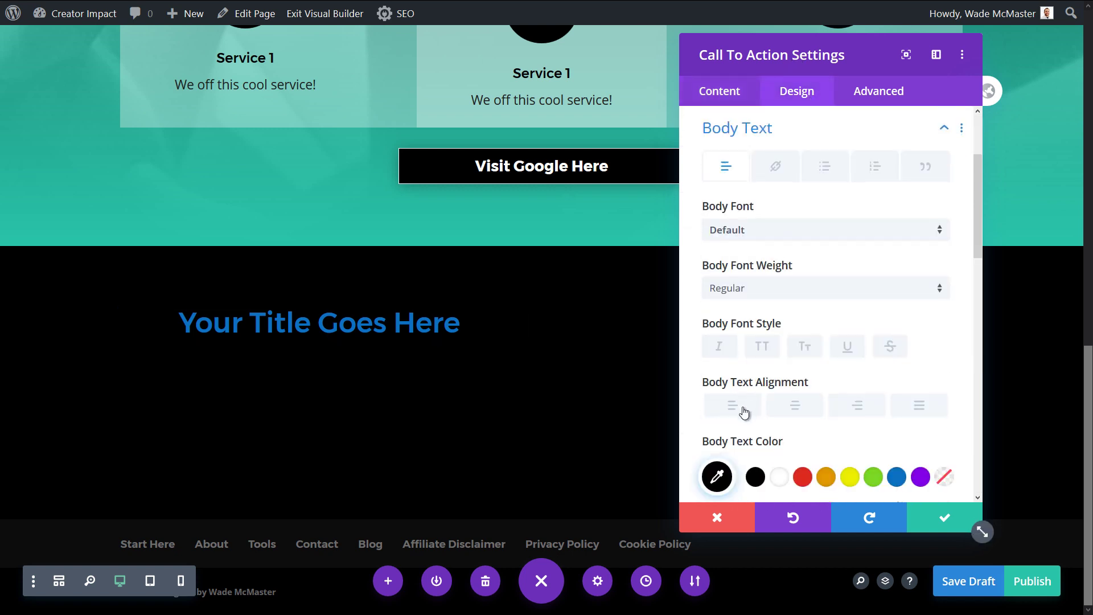
{"action": "left_click", "coordinate": [779, 476]}
{"action": "scroll", "coordinate": [788, 200], "scroll_direction": "up", "scroll_amount": 3}
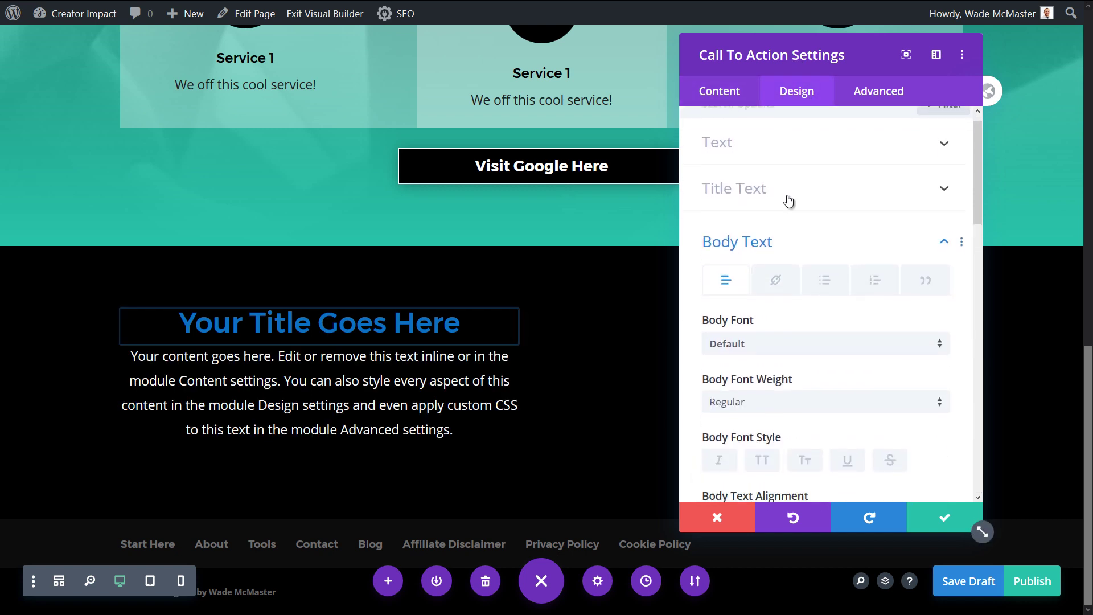
{"action": "scroll", "coordinate": [786, 196], "scroll_direction": "down", "scroll_amount": 1}
{"action": "scroll", "coordinate": [788, 222], "scroll_direction": "down", "scroll_amount": 5}
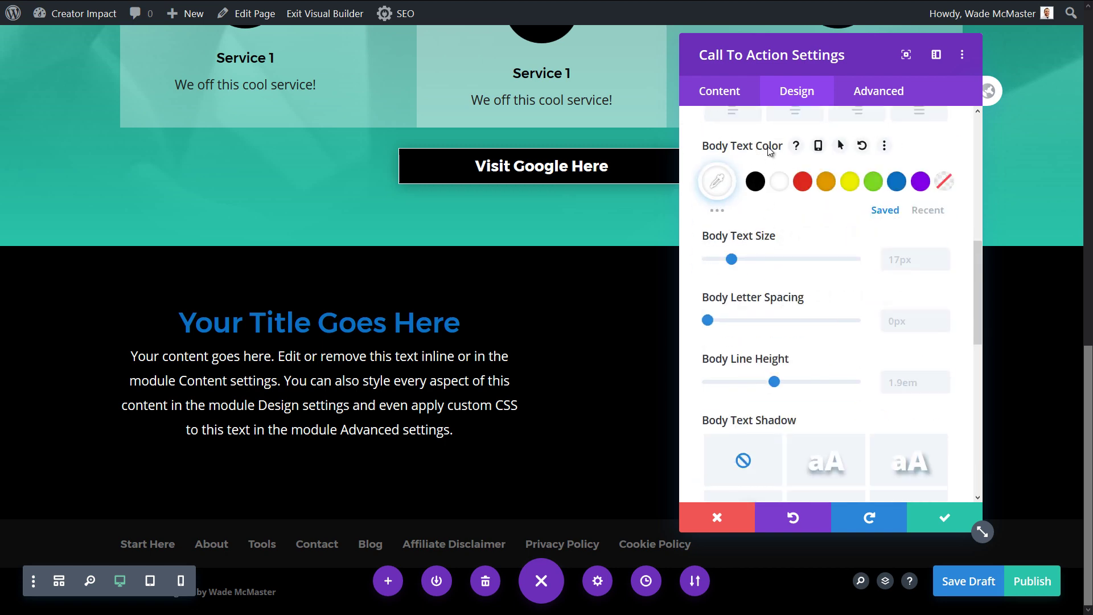
Make the title text white and return to the Content settings
{"action": "left_click", "coordinate": [863, 147]}
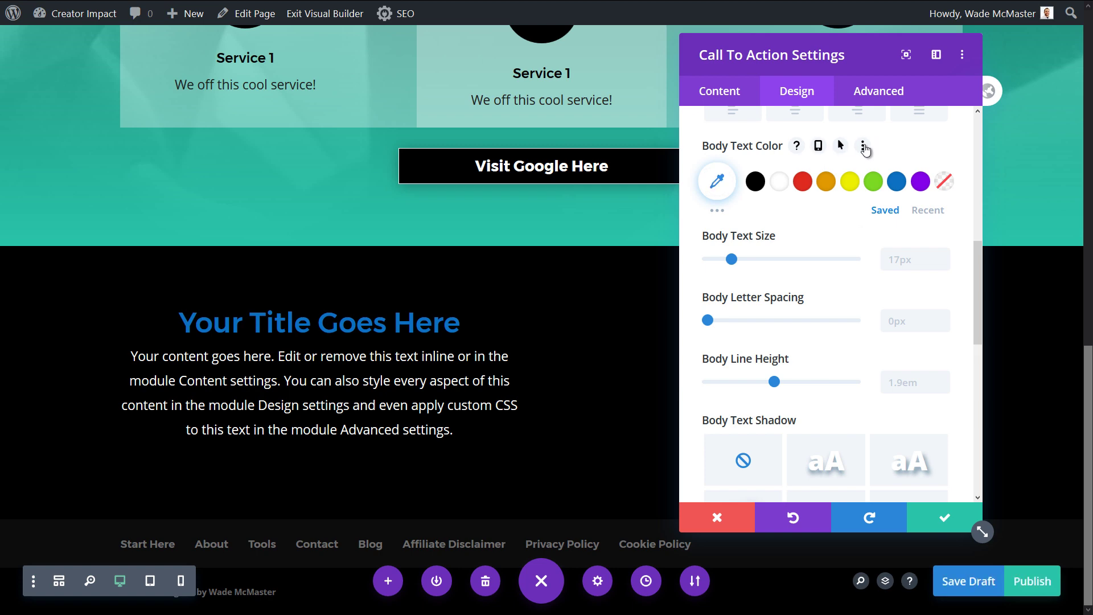
{"action": "scroll", "coordinate": [845, 208], "scroll_direction": "up", "scroll_amount": 5}
{"action": "left_click", "coordinate": [841, 206]}
{"action": "scroll", "coordinate": [841, 208], "scroll_direction": "down", "scroll_amount": 5}
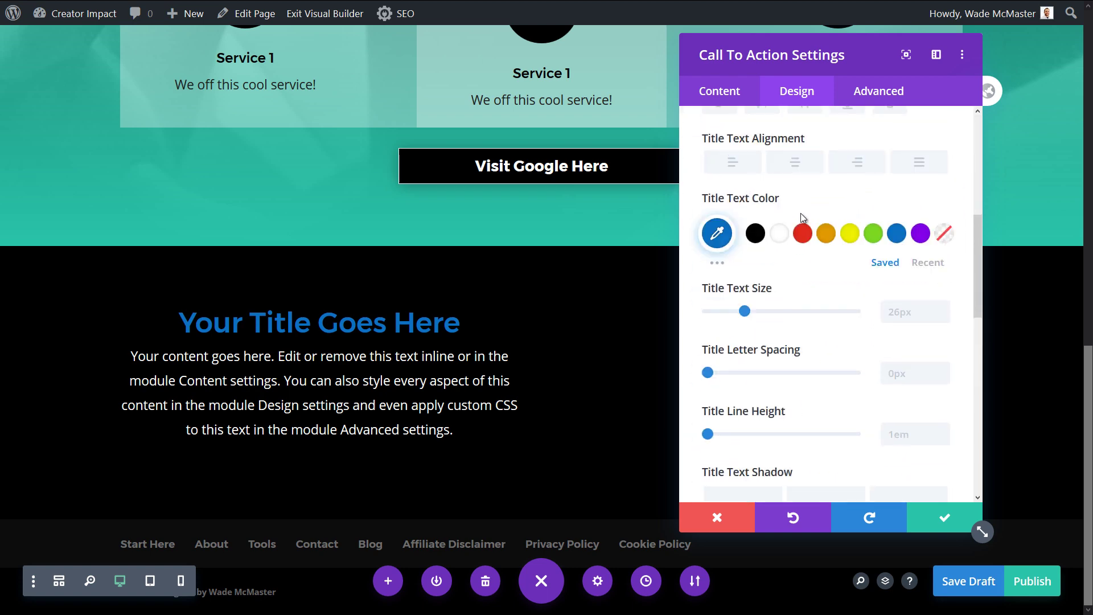
{"action": "left_click", "coordinate": [860, 197]}
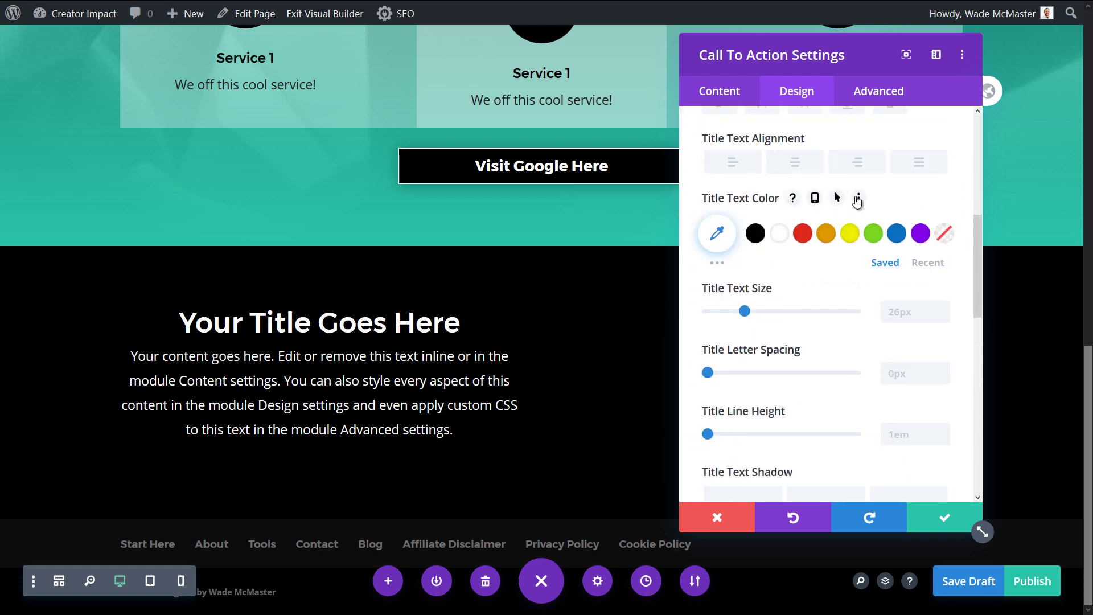
{"action": "left_click", "coordinate": [722, 97]}
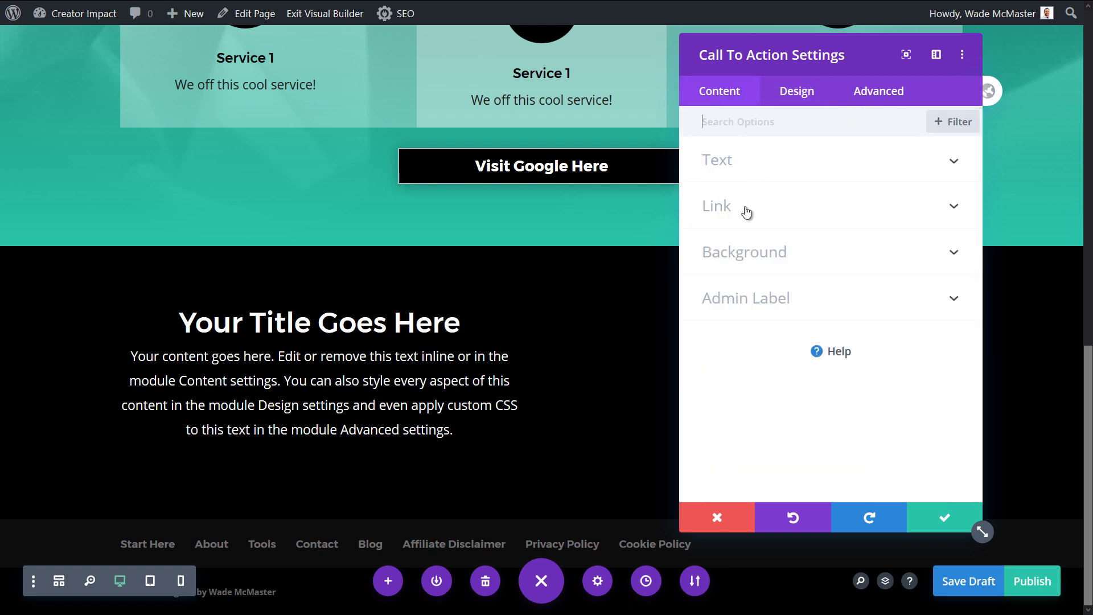
Retitle the call-to-action 'Here is our offer!'
{"action": "left_click", "coordinate": [753, 160]}
{"action": "triple_click", "coordinate": [751, 273]}
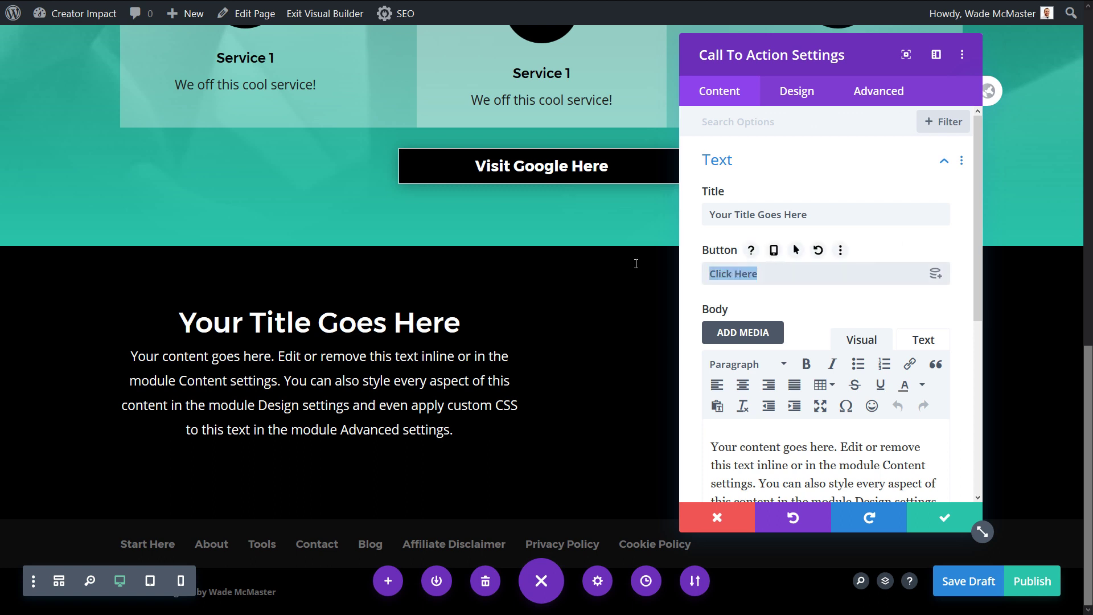
{"action": "left_click", "coordinate": [846, 214]}
{"action": "key", "text": "ctrl+a"}
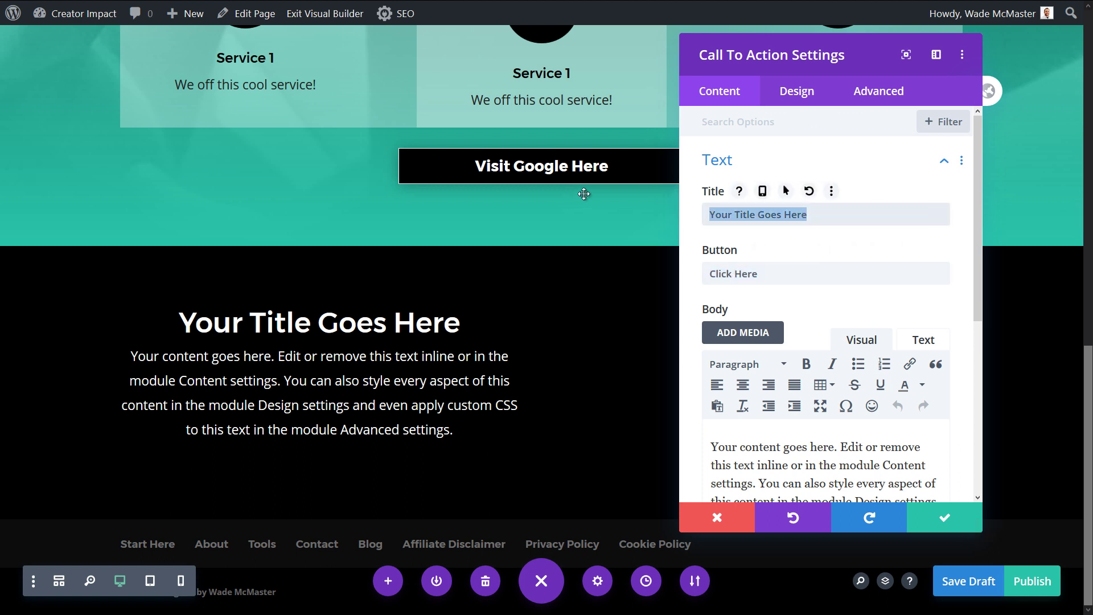
{"action": "type", "text": "hERE IS OUR O"}
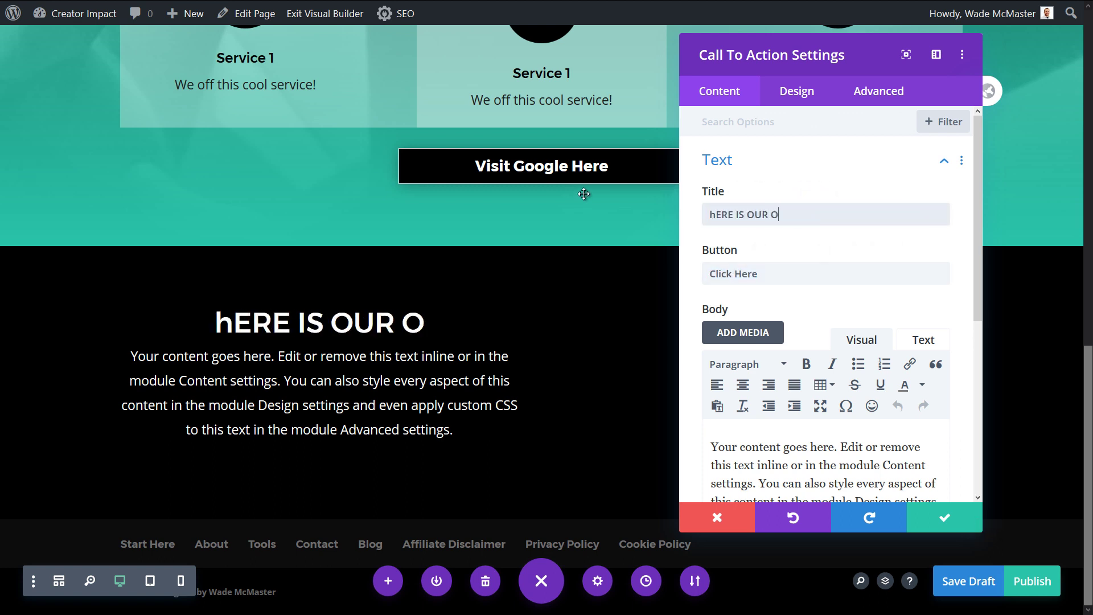
{"action": "key", "text": "BackSpace"}
{"action": "key", "text": "BackSpace"}
{"action": "key", "text": "BackSpace"}
{"action": "key", "text": "BackSpace"}
{"action": "key", "text": "BackSpace"}
{"action": "key", "text": "BackSpace"}
{"action": "key", "text": "BackSpace"}
{"action": "key", "text": "BackSpace"}
{"action": "key", "text": "BackSpace"}
{"action": "key", "text": "BackSpace"}
{"action": "key", "text": "BackSpace"}
{"action": "key", "text": "BackSpace"}
{"action": "key", "text": "BackSpace"}
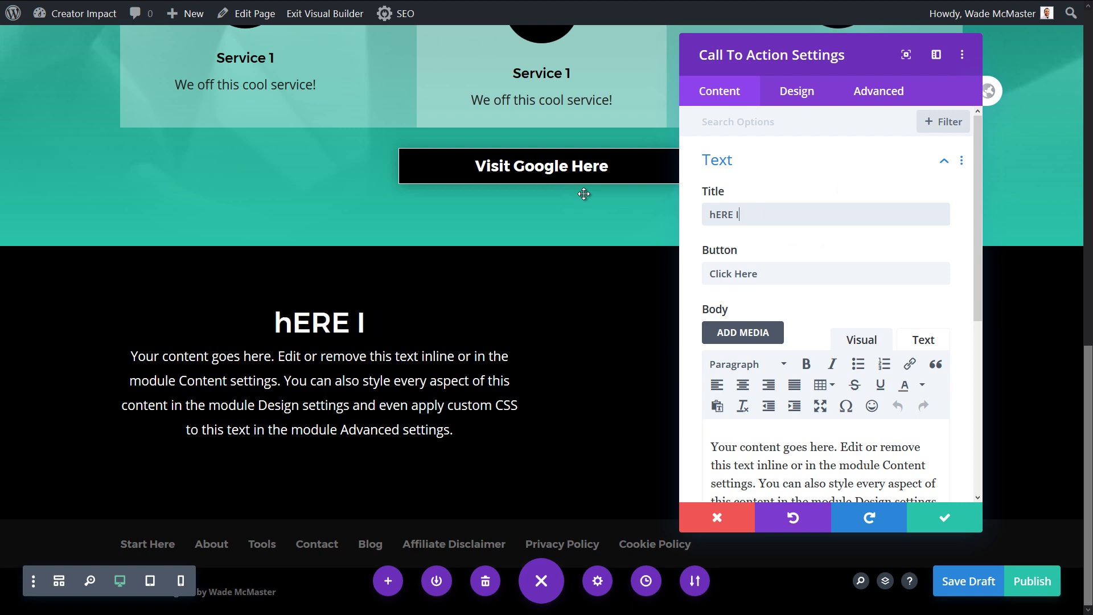
{"action": "type", "text": "hERE"}
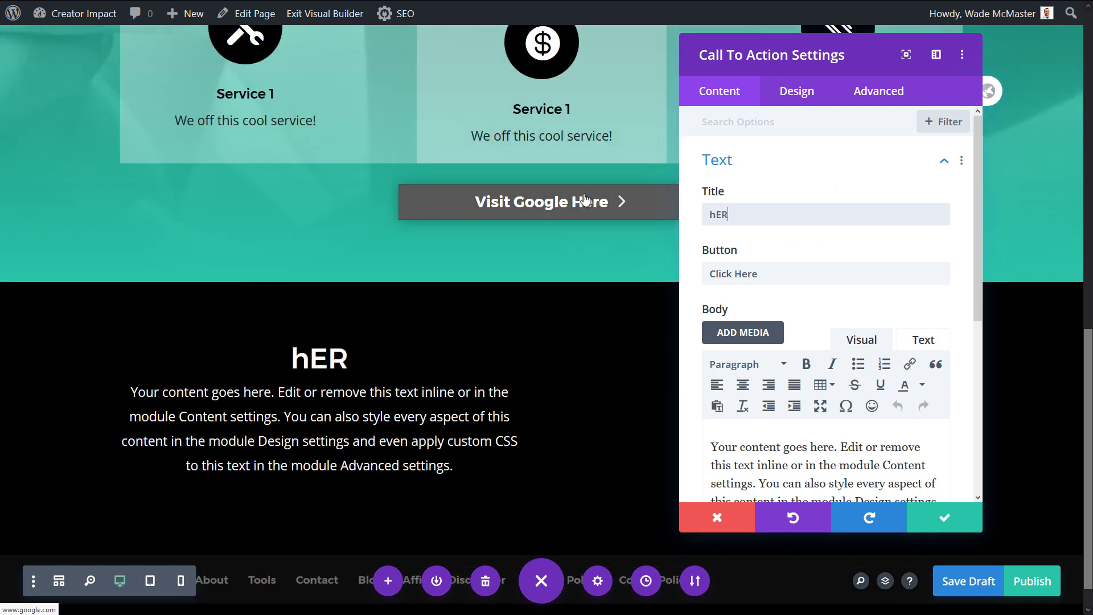
{"action": "key", "text": "BackSpace"}
{"action": "key", "text": "BackSpace"}
{"action": "key", "text": "BackSpace"}
{"action": "key", "text": "BackSpace"}
{"action": "type", "text": "He"}
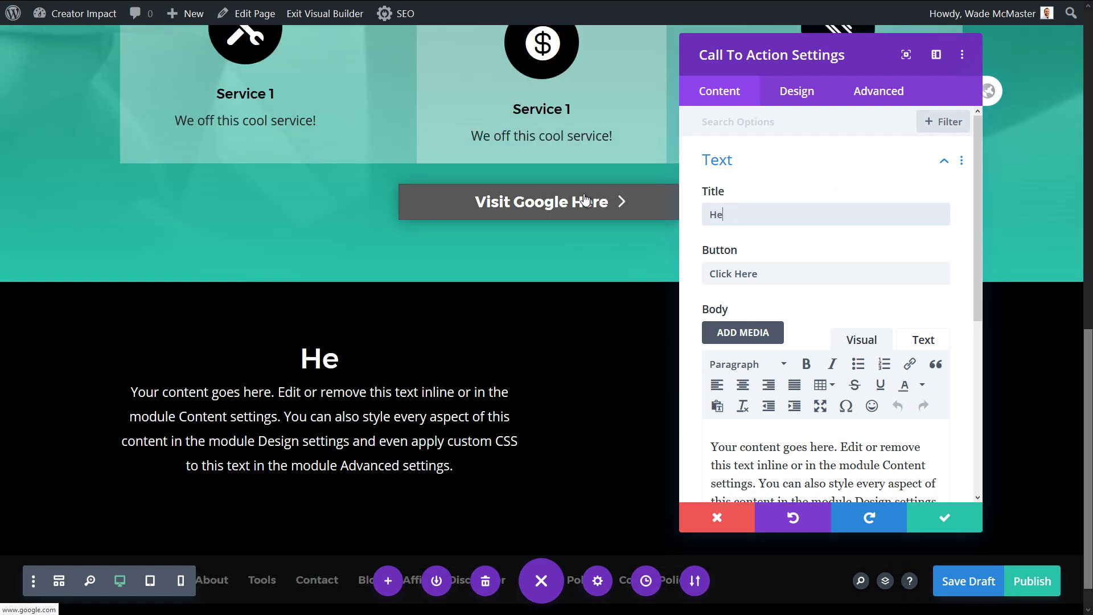
{"action": "type", "text": "re is our offer!"}
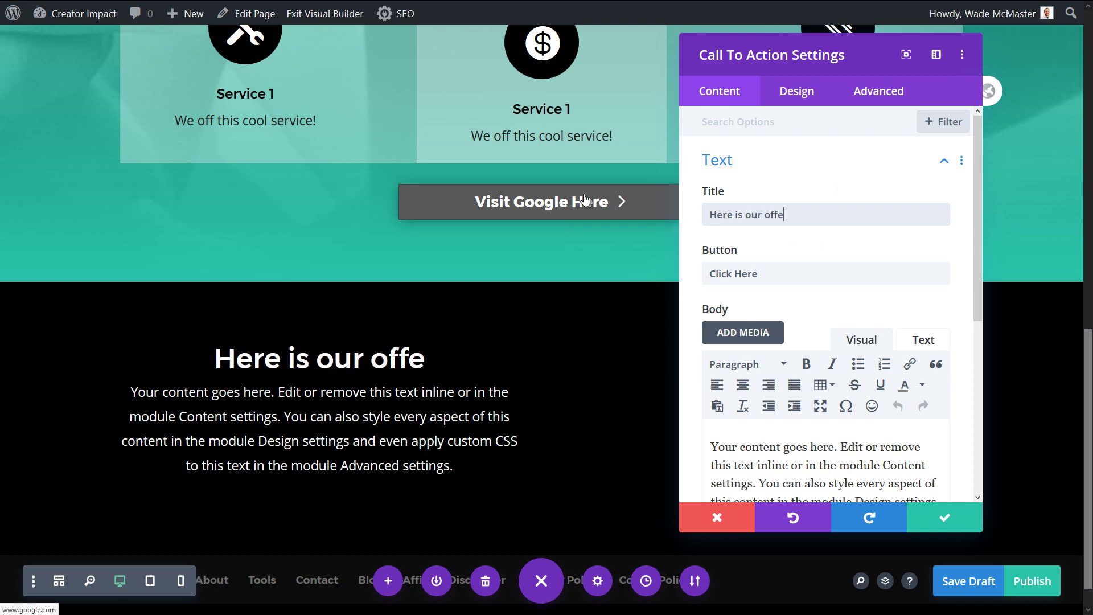
Change the button label to 'Sign up!' and set its link URL to #
{"action": "triple_click", "coordinate": [766, 279]}
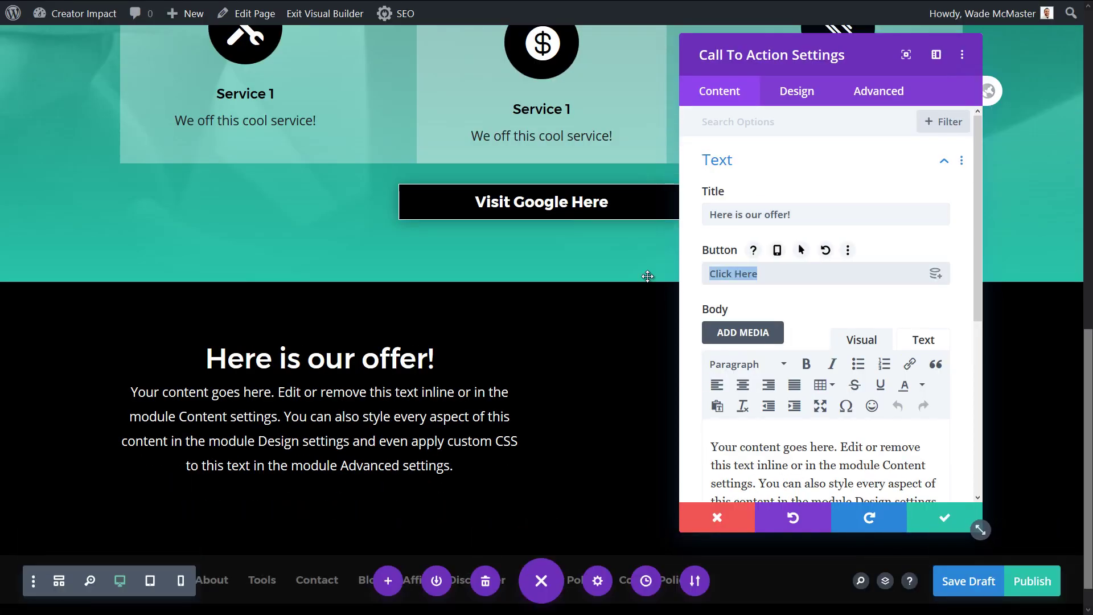
{"action": "type", "text": "Sign up!"}
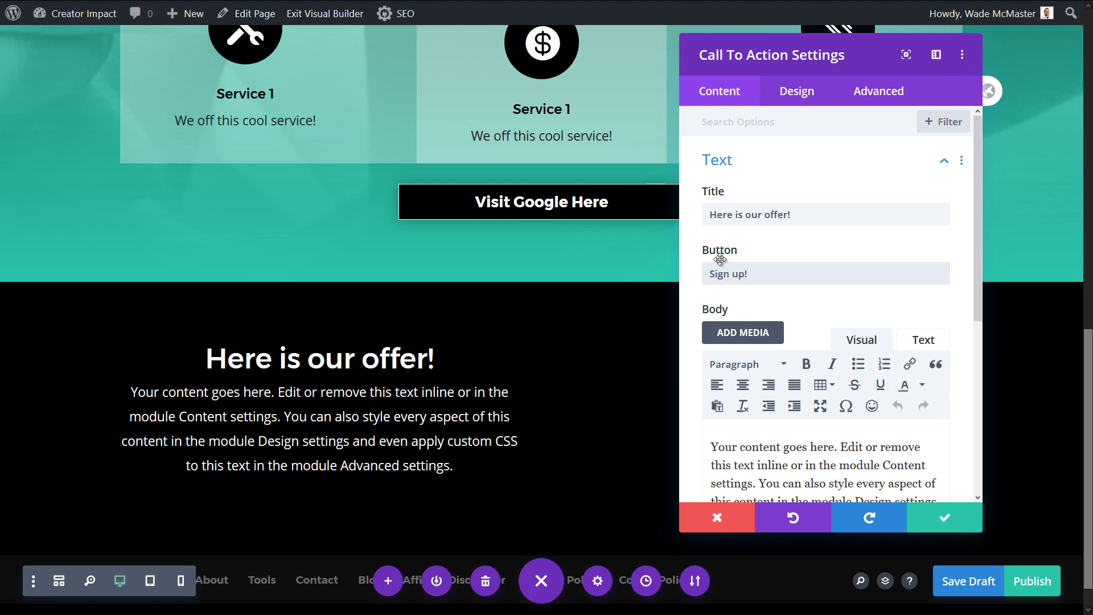
{"action": "scroll", "coordinate": [720, 259], "scroll_direction": "down", "scroll_amount": 5}
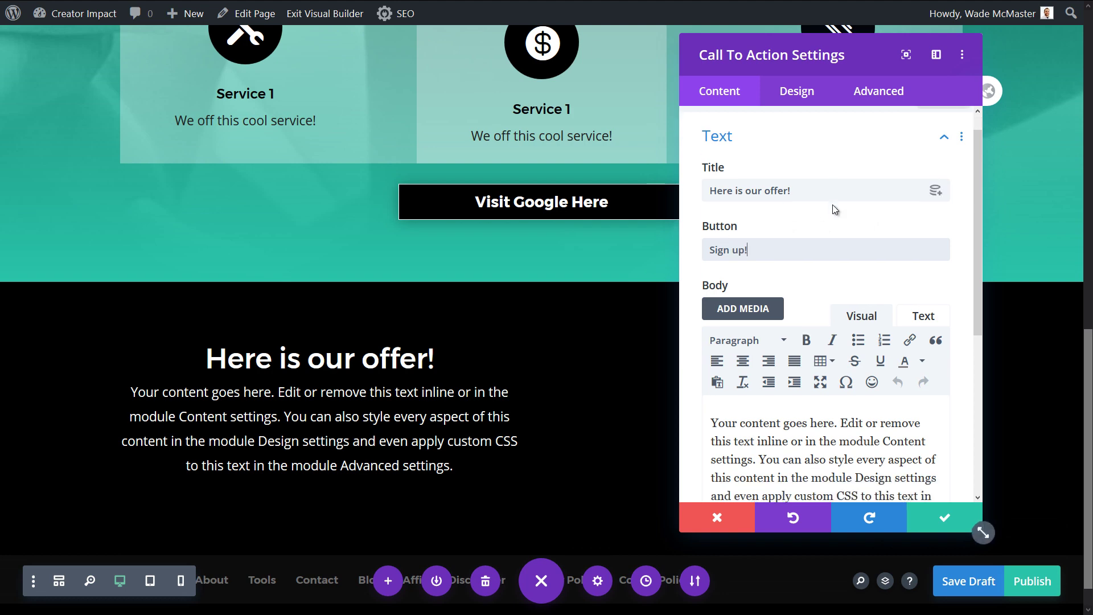
{"action": "left_click", "coordinate": [780, 314]}
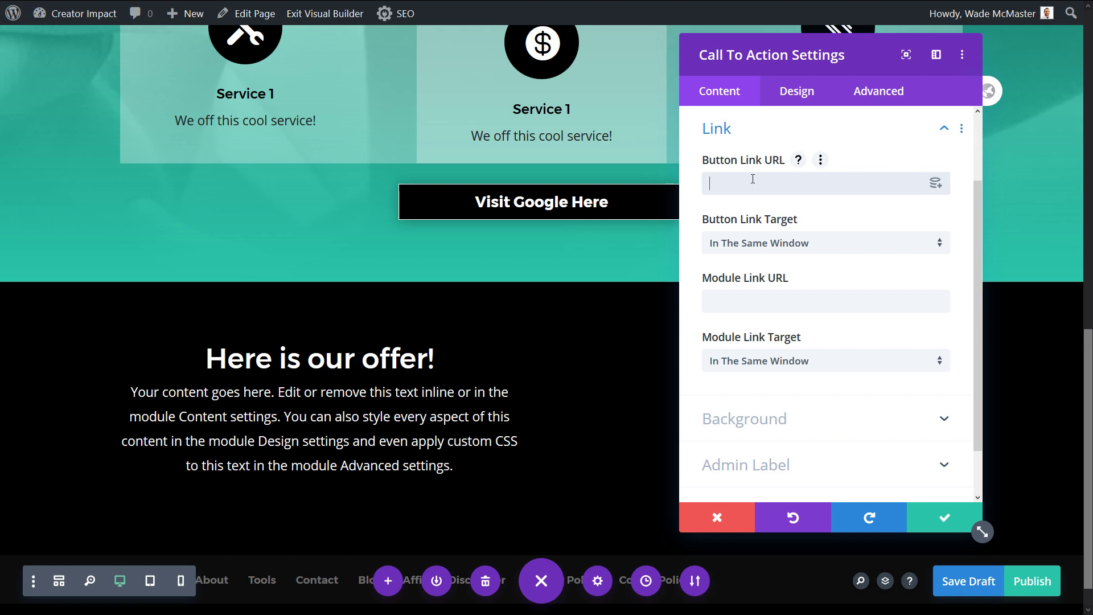
{"action": "type", "text": "#"}
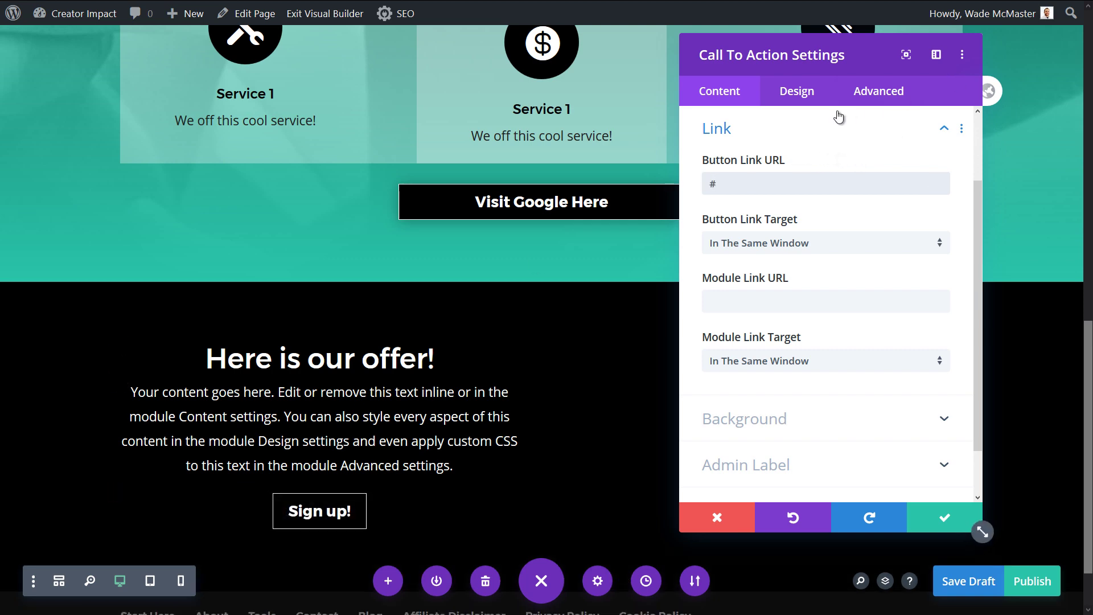
{"action": "left_click", "coordinate": [808, 104]}
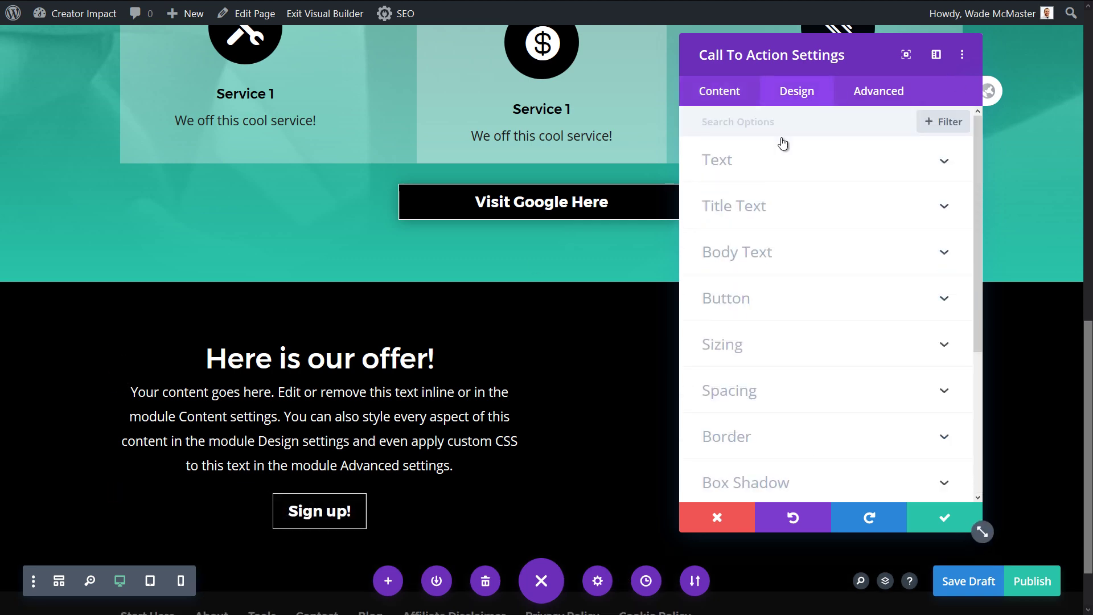
Enable custom button styles and give the Sign up! button a red #e02b20 background
{"action": "left_click", "coordinate": [735, 310]}
{"action": "left_click", "coordinate": [730, 206]}
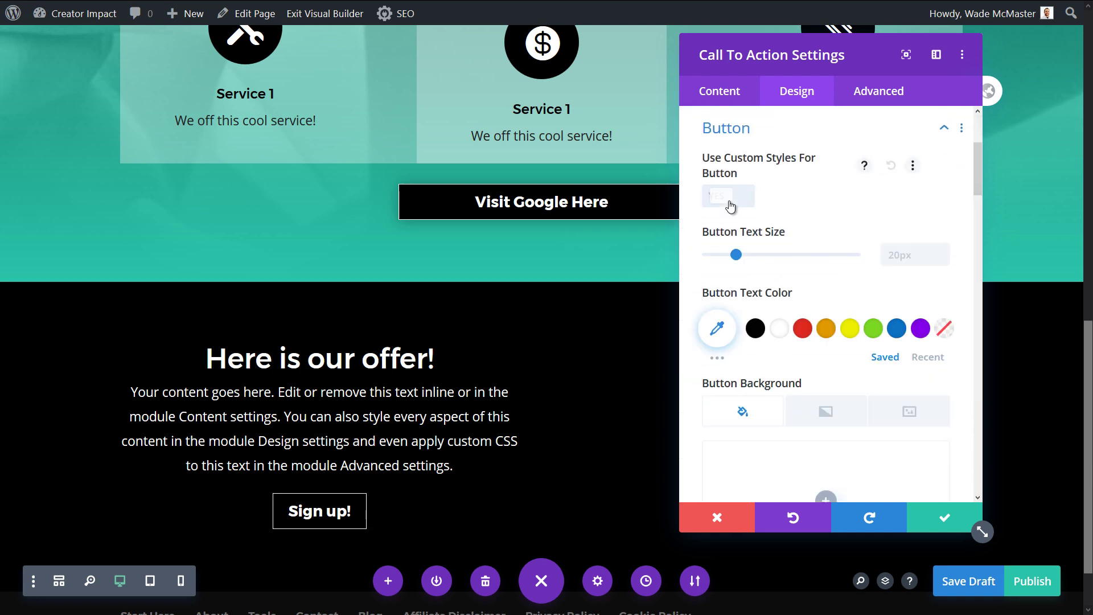
{"action": "scroll", "coordinate": [728, 205], "scroll_direction": "down", "scroll_amount": 5}
{"action": "left_click", "coordinate": [800, 357]}
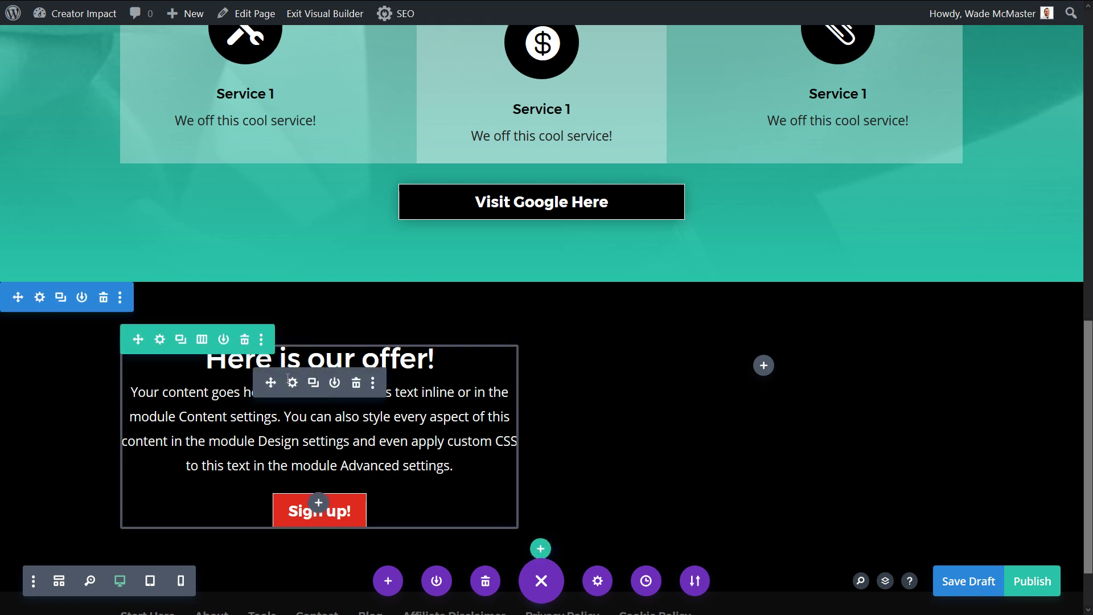
{"action": "left_click", "coordinate": [292, 382]}
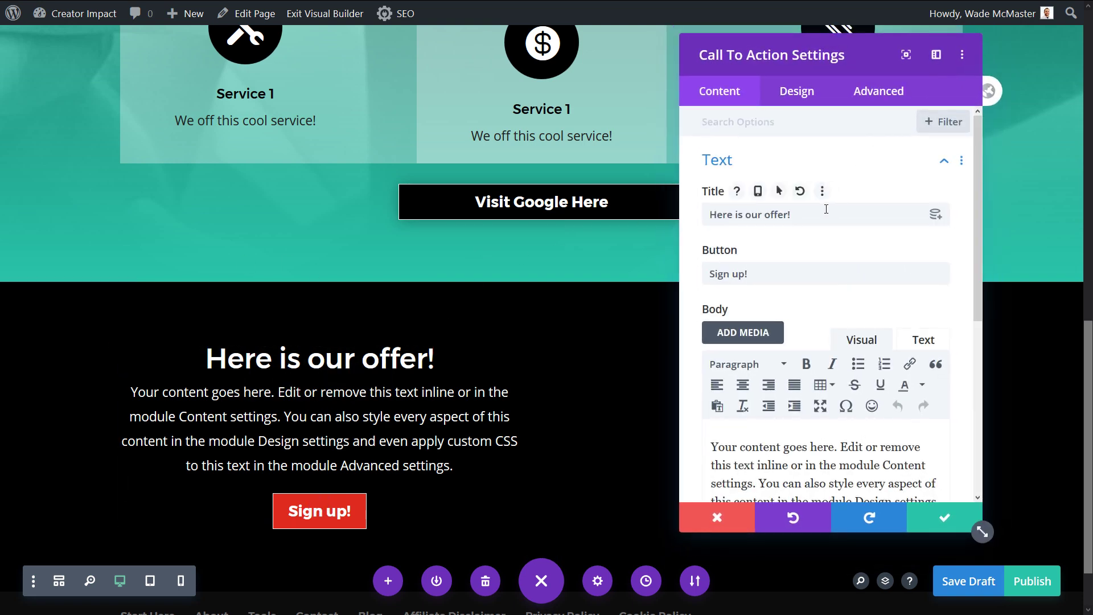
Insert an empty line at the start of the call-to-action body text
{"action": "scroll", "coordinate": [798, 264], "scroll_direction": "down", "scroll_amount": 5}
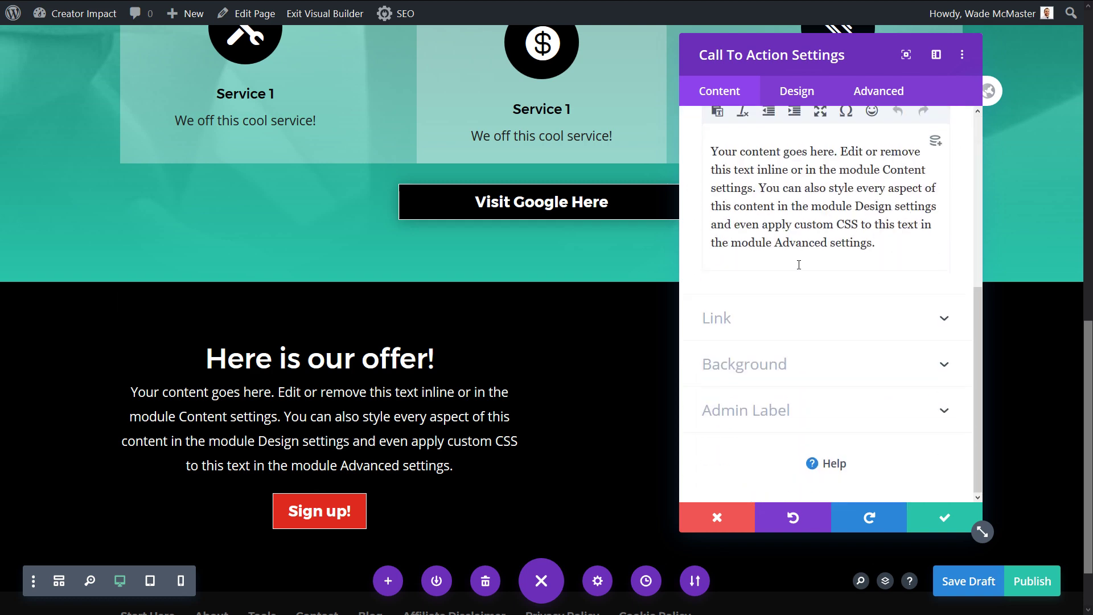
{"action": "scroll", "coordinate": [789, 368], "scroll_direction": "up", "scroll_amount": 3}
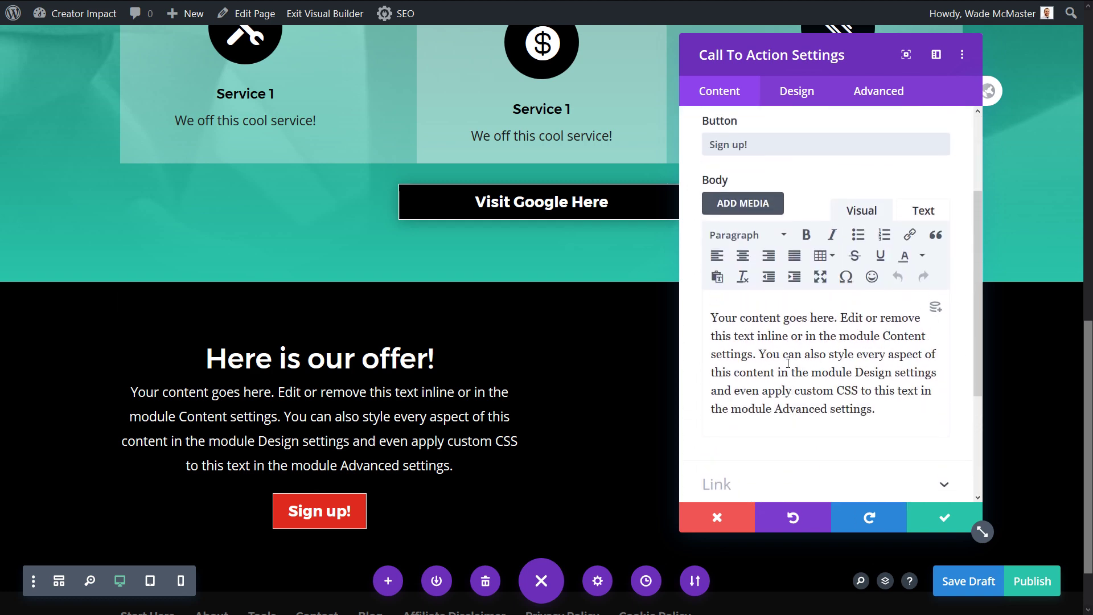
{"action": "left_click_drag", "start_coordinate": [829, 395], "coordinate": [712, 323]}
{"action": "left_click", "coordinate": [712, 323]}
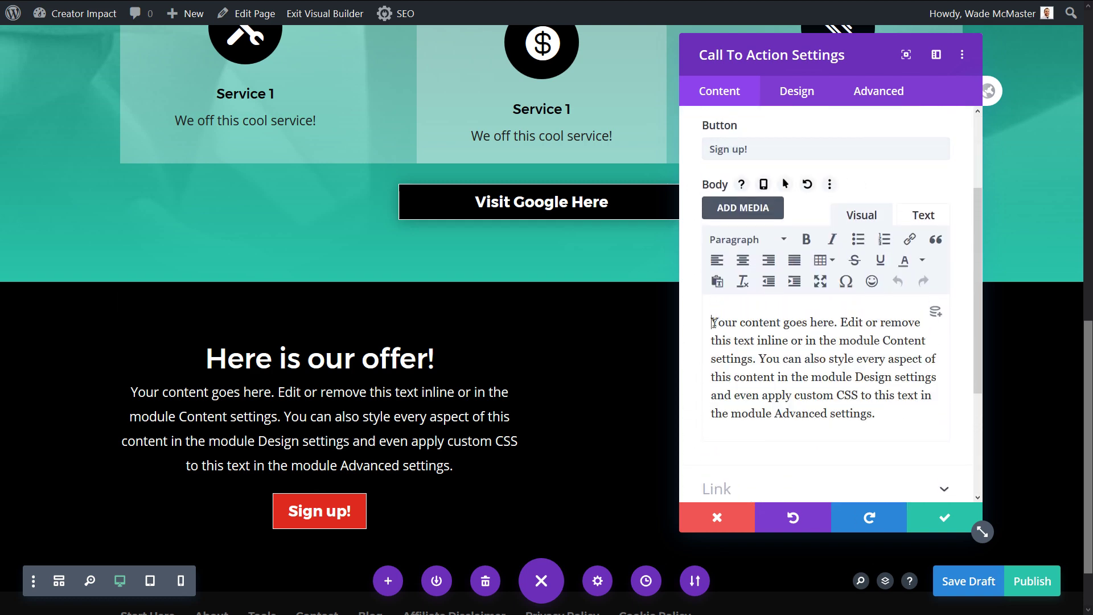
{"action": "key", "text": "Return"}
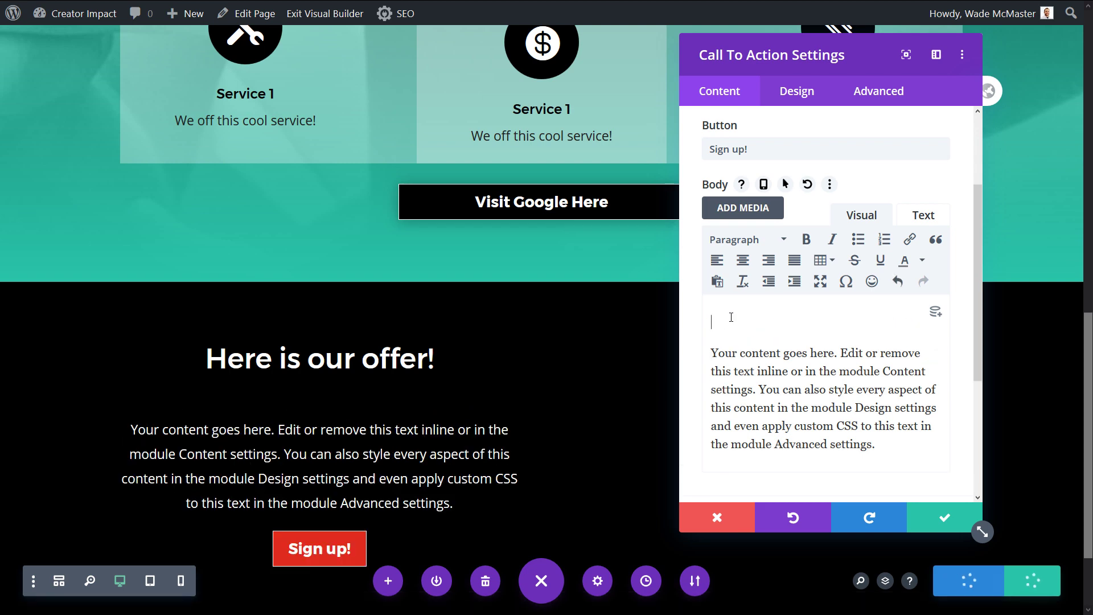
Insert the freelance.jpg photo from the Media Library into the body
{"action": "left_click", "coordinate": [750, 216]}
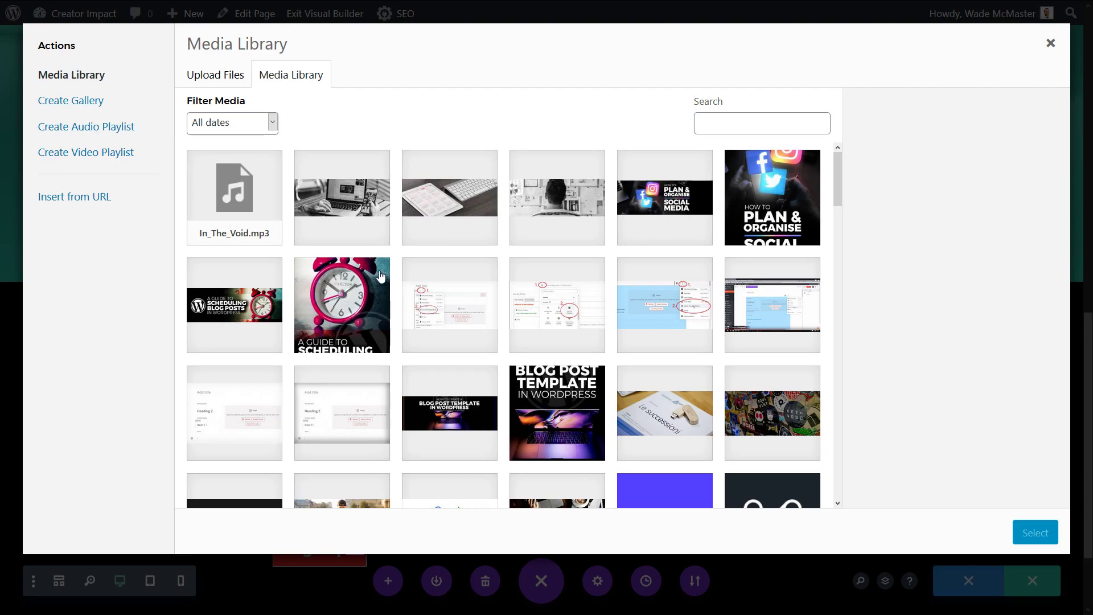
{"action": "scroll", "coordinate": [378, 275], "scroll_direction": "down", "scroll_amount": 15}
{"action": "scroll", "coordinate": [377, 276], "scroll_direction": "up", "scroll_amount": 5}
{"action": "left_click", "coordinate": [342, 176]}
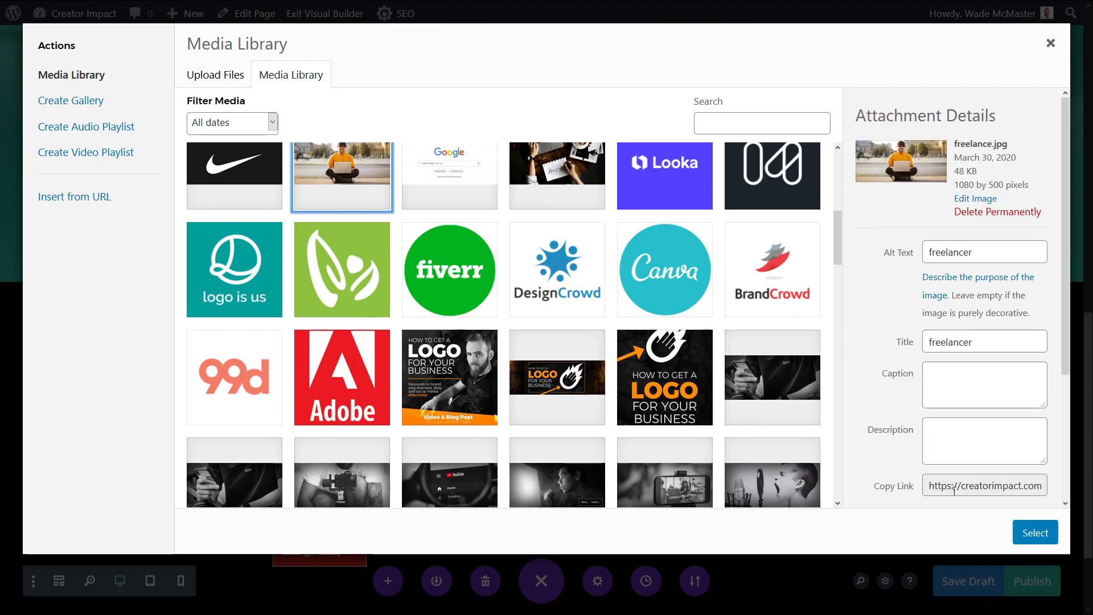
{"action": "left_click", "coordinate": [1033, 532]}
{"action": "scroll", "coordinate": [256, 385], "scroll_direction": "down", "scroll_amount": 5}
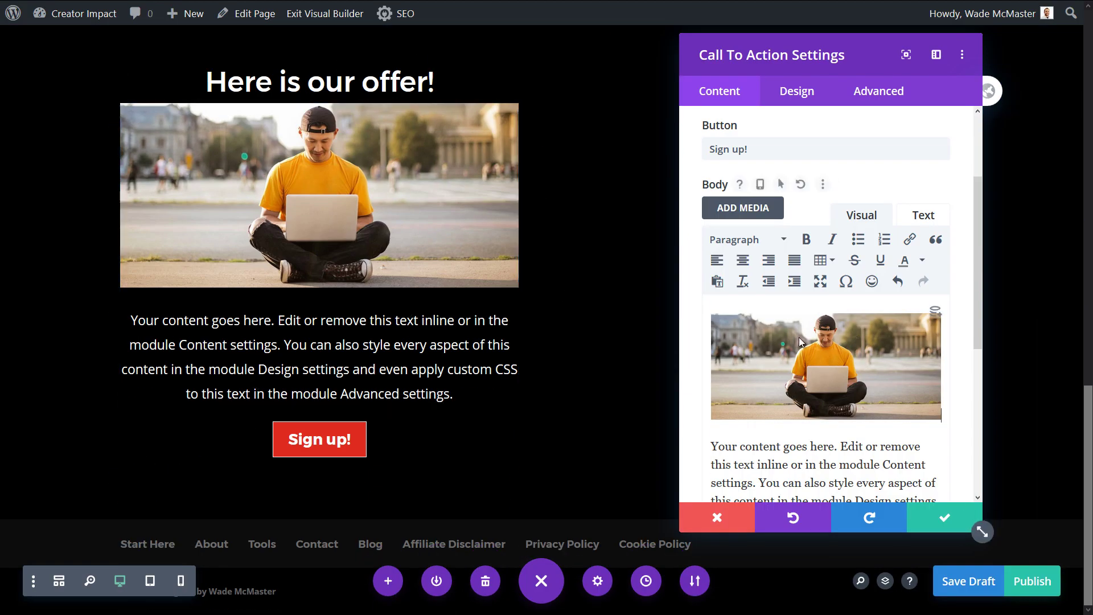
{"action": "scroll", "coordinate": [804, 292], "scroll_direction": "down", "scroll_amount": 5}
{"action": "scroll", "coordinate": [804, 292], "scroll_direction": "up", "scroll_amount": 6}
{"action": "left_click", "coordinate": [795, 93]}
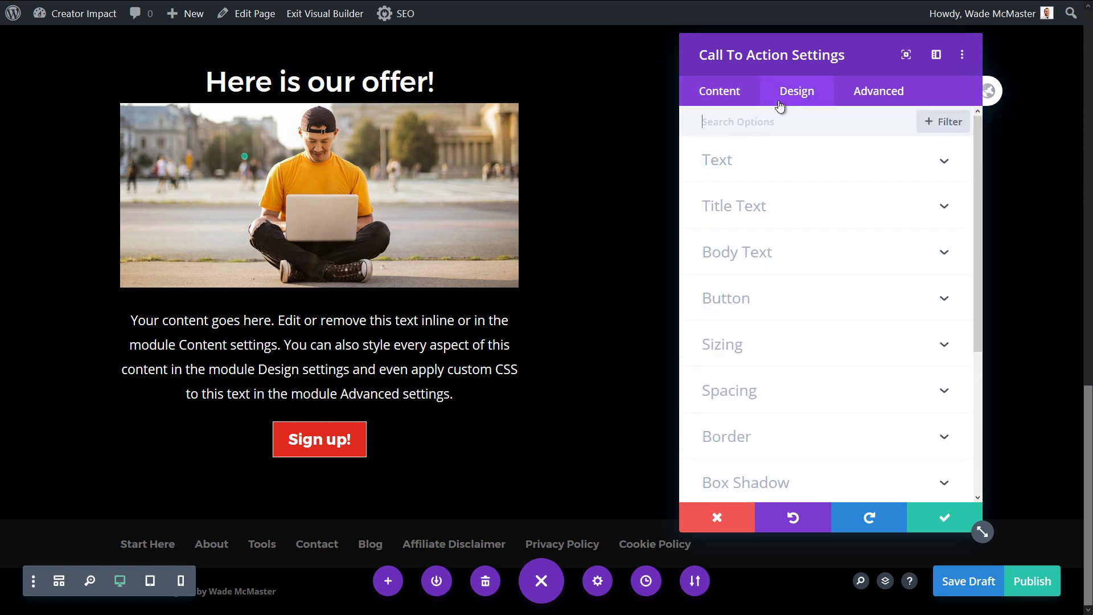
Set the offer module's Border Width to 2px and save its settings
{"action": "left_click", "coordinate": [756, 437]}
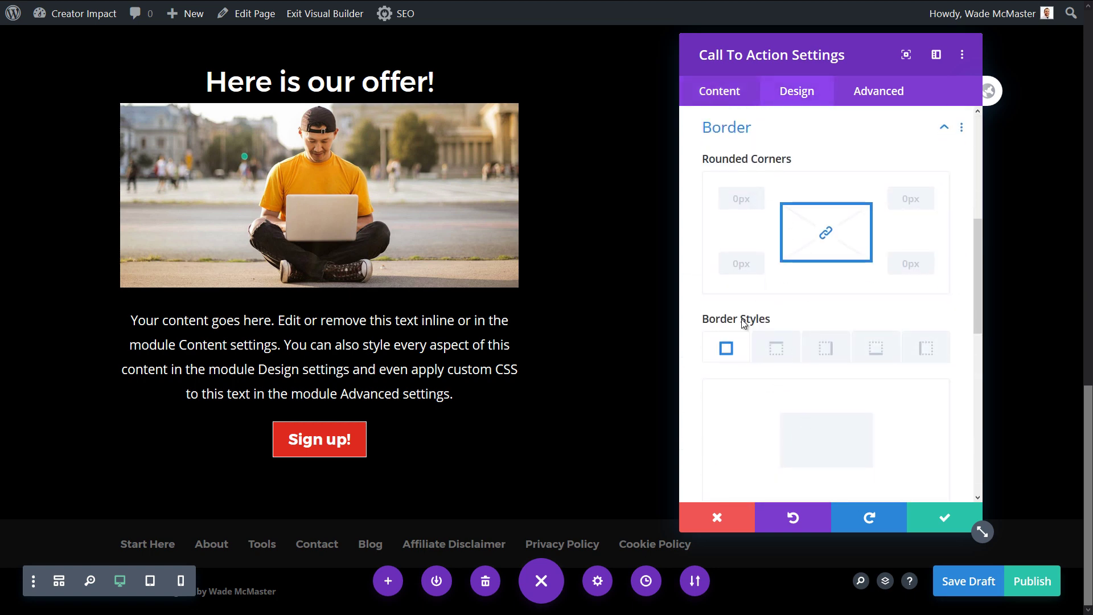
{"action": "scroll", "coordinate": [748, 312], "scroll_direction": "down", "scroll_amount": 4}
{"action": "left_click_drag", "start_coordinate": [710, 296], "coordinate": [716, 300]}
{"action": "scroll", "coordinate": [769, 473], "scroll_direction": "down", "scroll_amount": 4}
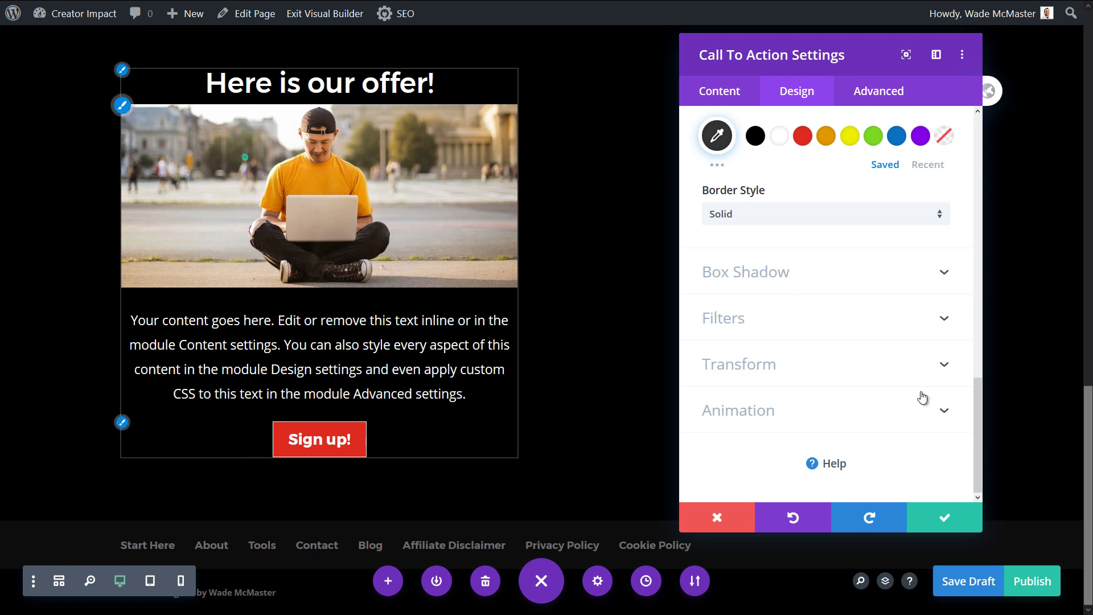
{"action": "left_click", "coordinate": [945, 519]}
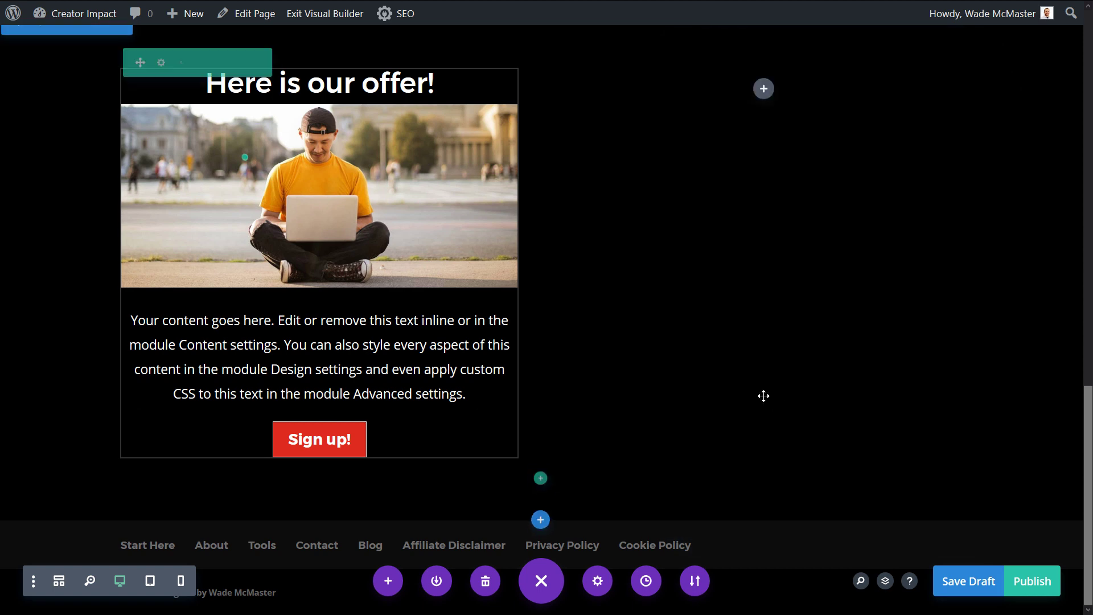
Insert a Circle Counter module into the empty right column beside the offer
{"action": "scroll", "coordinate": [317, 452], "scroll_direction": "up", "scroll_amount": 2}
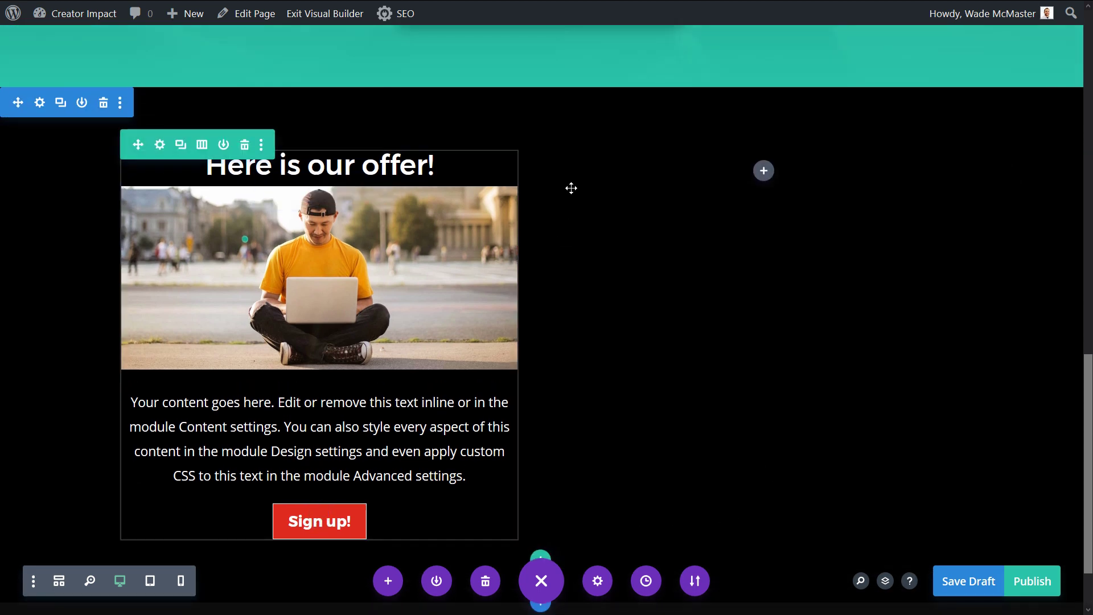
{"action": "mouse_move", "coordinate": [504, 5]}
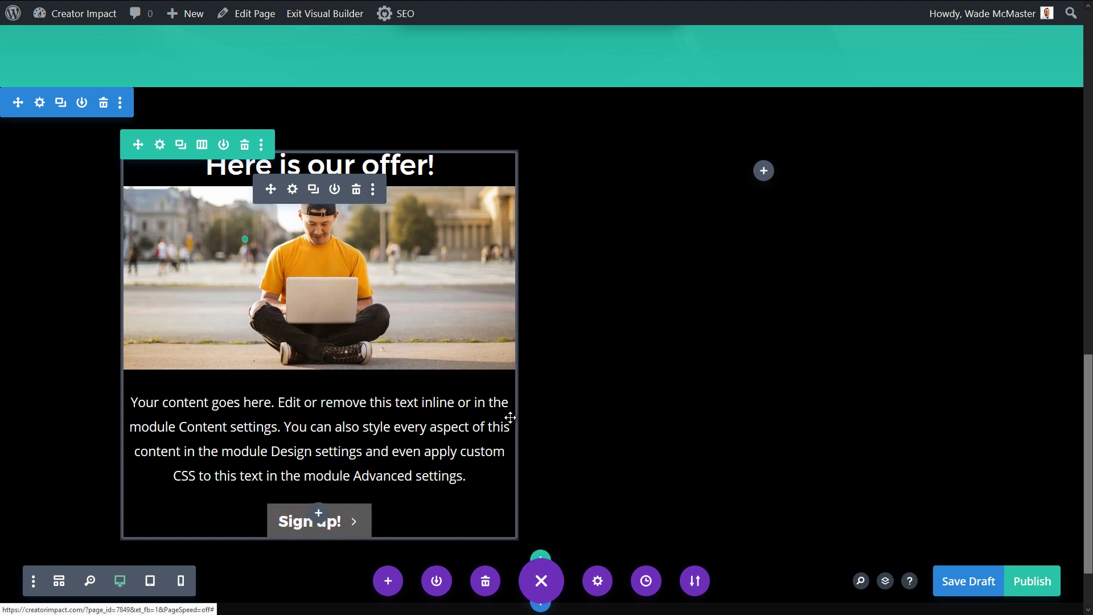
{"action": "left_click", "coordinate": [763, 170]}
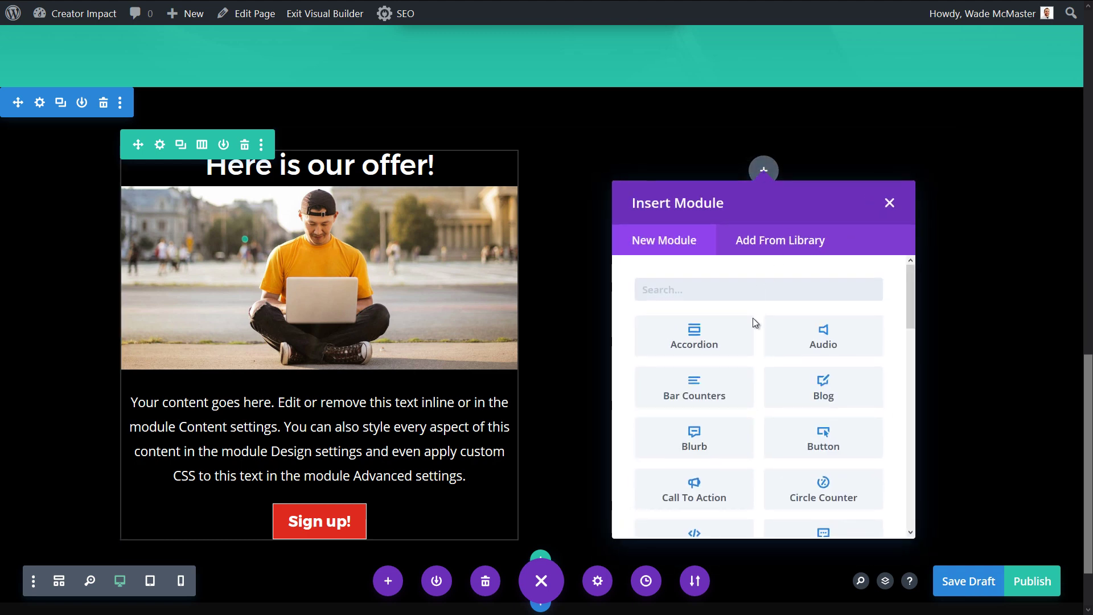
{"action": "scroll", "coordinate": [745, 353], "scroll_direction": "down", "scroll_amount": 1}
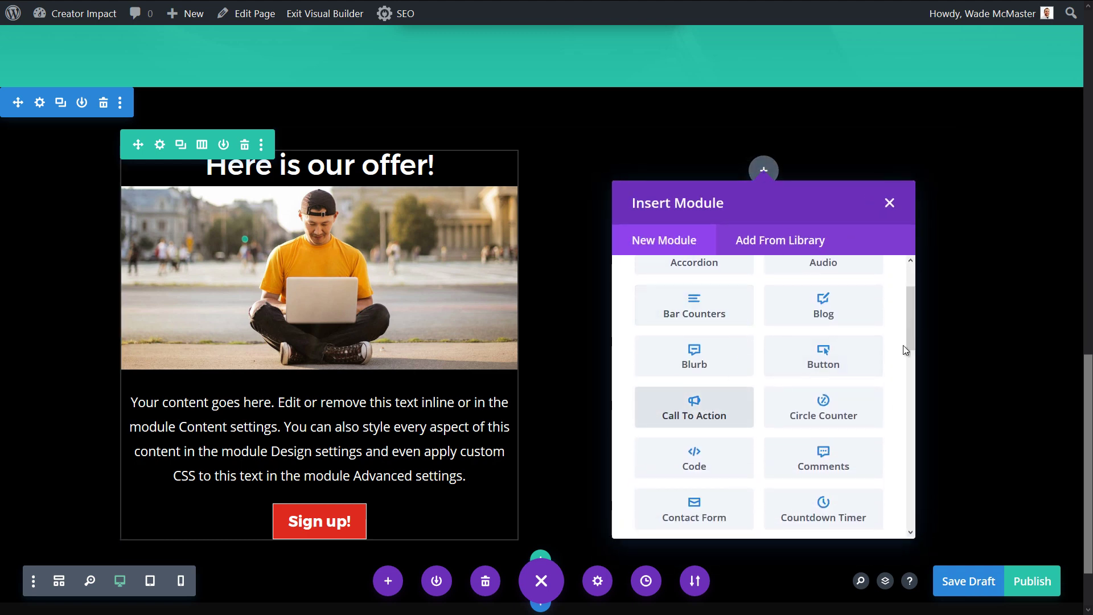
{"action": "scroll", "coordinate": [913, 407], "scroll_direction": "down", "scroll_amount": 3}
{"action": "scroll", "coordinate": [912, 408], "scroll_direction": "down", "scroll_amount": 8}
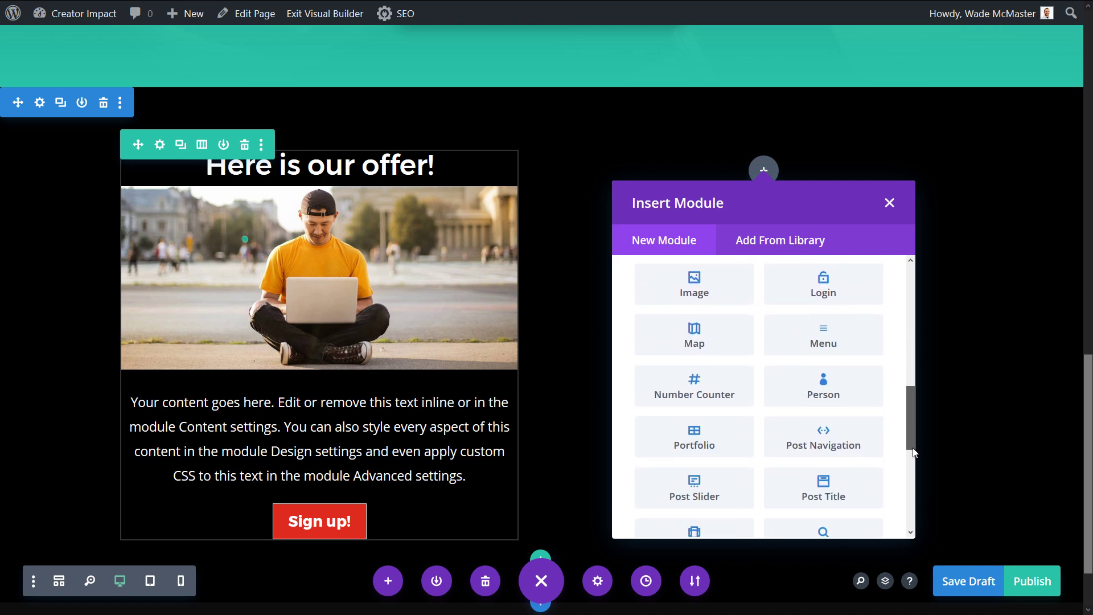
{"action": "scroll", "coordinate": [916, 363], "scroll_direction": "up", "scroll_amount": 6}
{"action": "scroll", "coordinate": [918, 352], "scroll_direction": "up", "scroll_amount": 6}
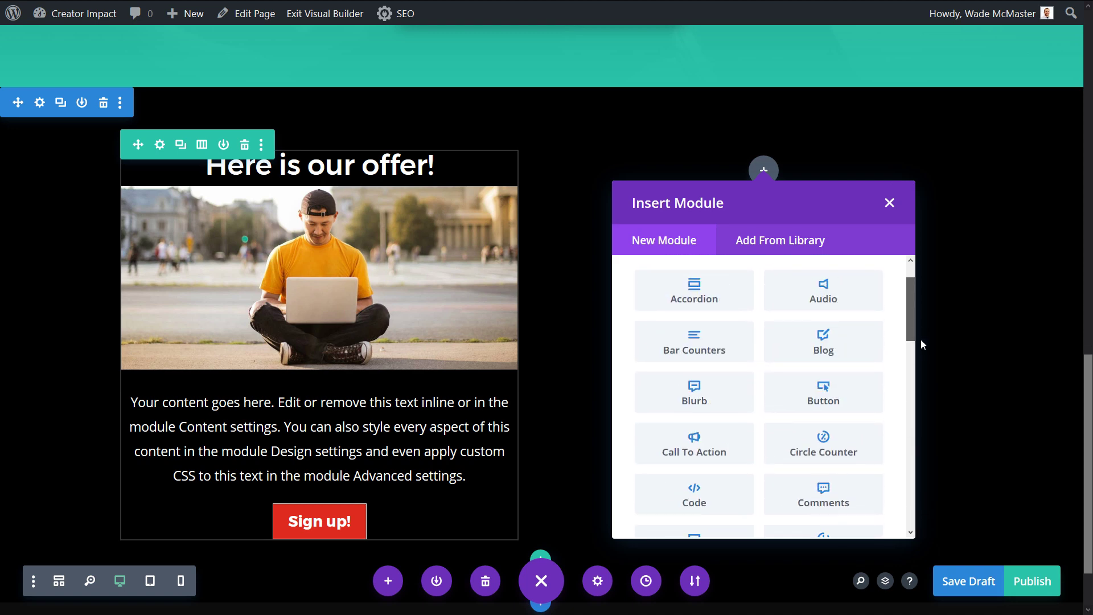
{"action": "scroll", "coordinate": [920, 340], "scroll_direction": "down", "scroll_amount": 2}
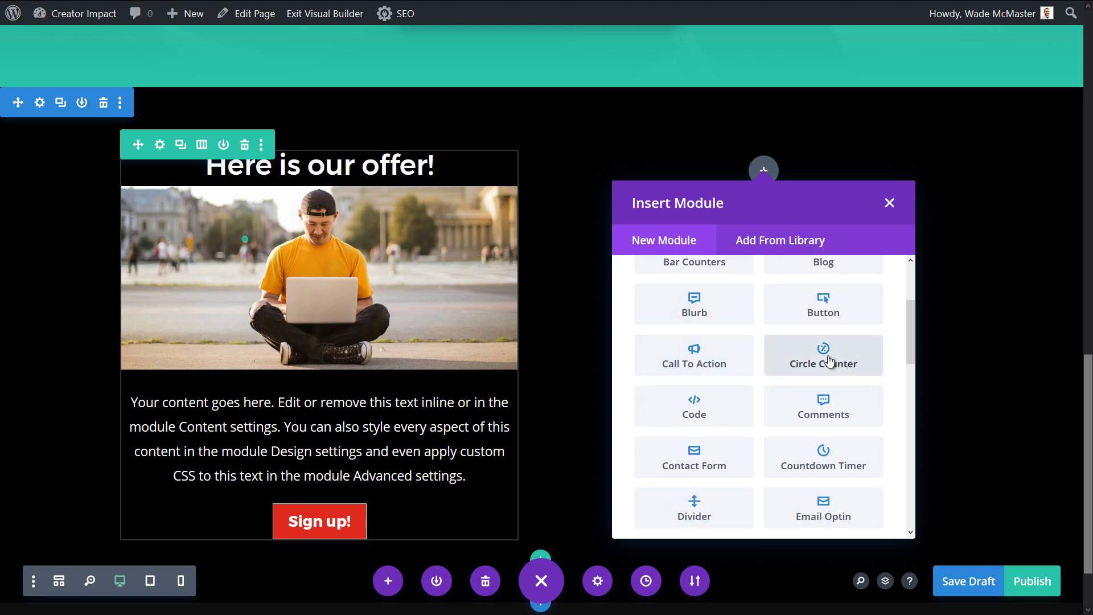
{"action": "left_click", "coordinate": [829, 361]}
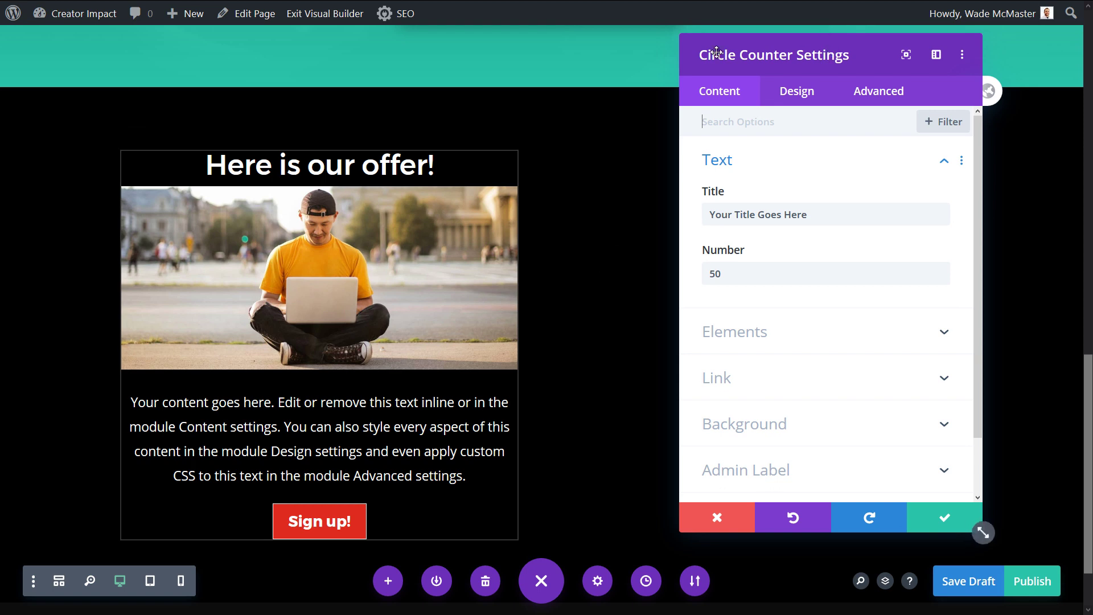
Title the circle counter 'Instagram Followers', keeping its 50 value with the percent sign
{"action": "left_click_drag", "start_coordinate": [716, 52], "coordinate": [115, 68]}
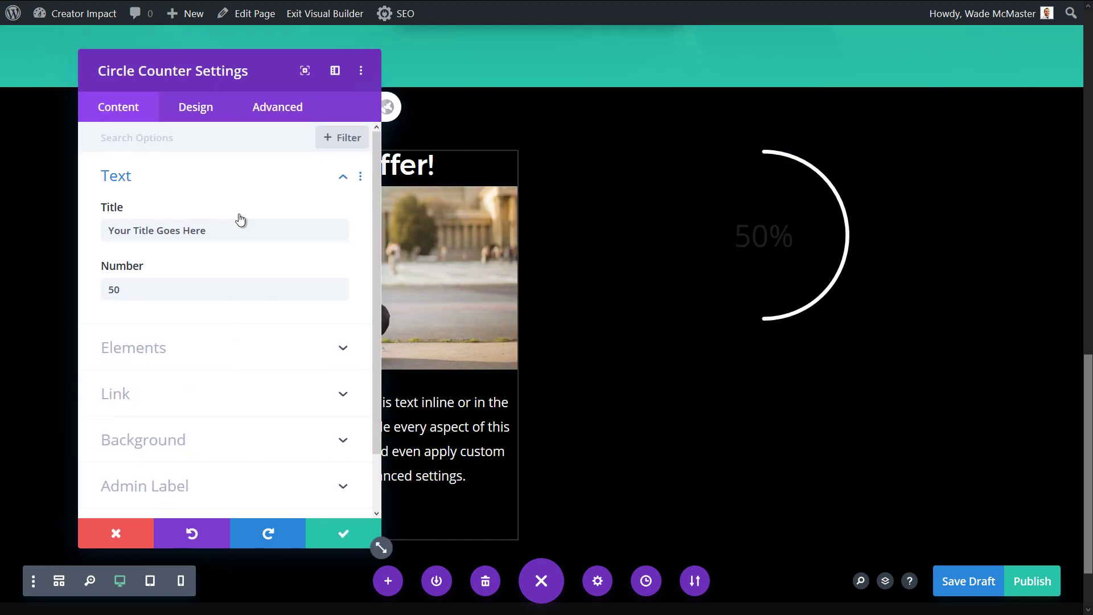
{"action": "left_click_drag", "start_coordinate": [240, 222], "coordinate": [124, 211]}
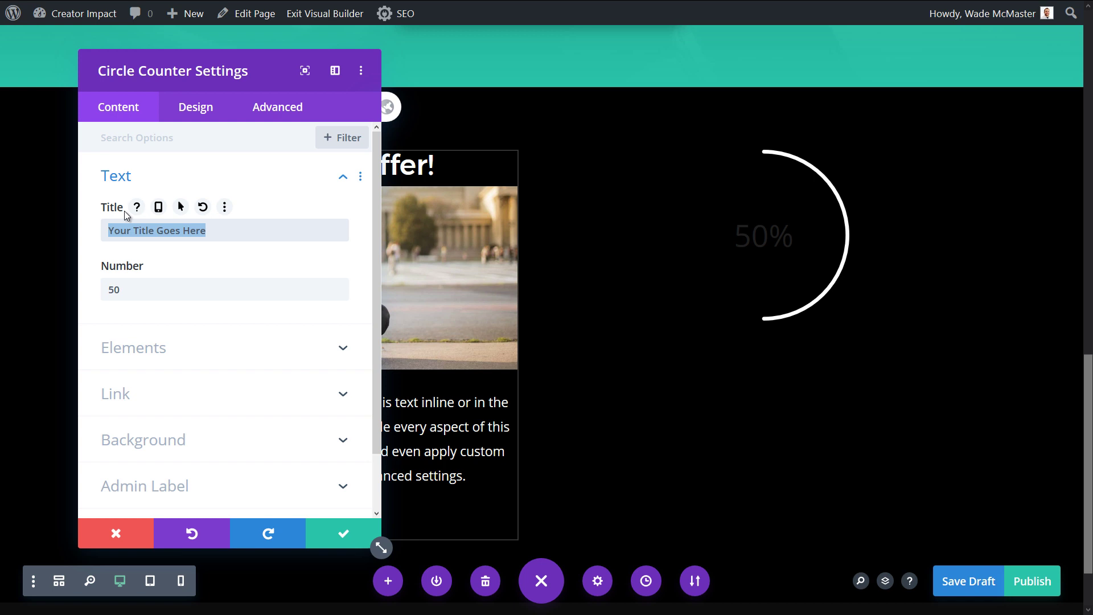
{"action": "type", "text": "Insta"}
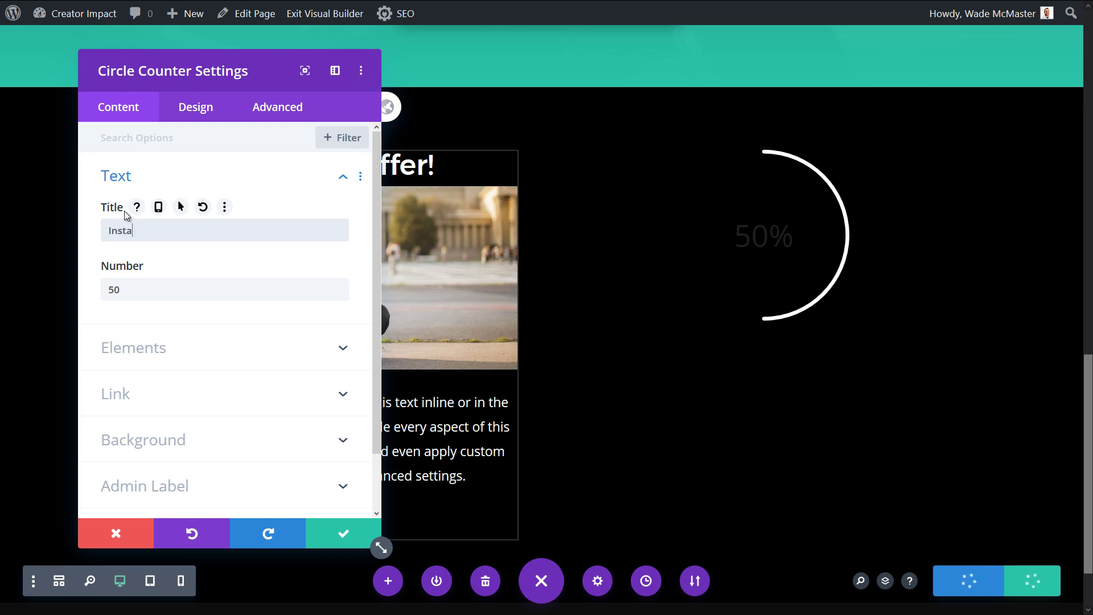
{"action": "type", "text": "gram Followers"}
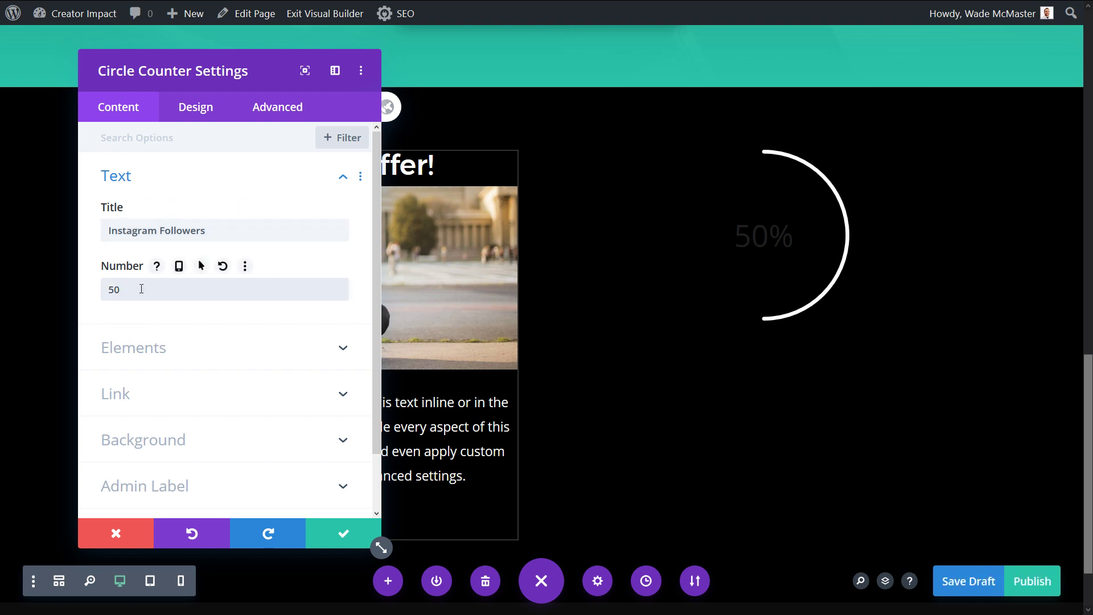
{"action": "left_click", "coordinate": [172, 349]}
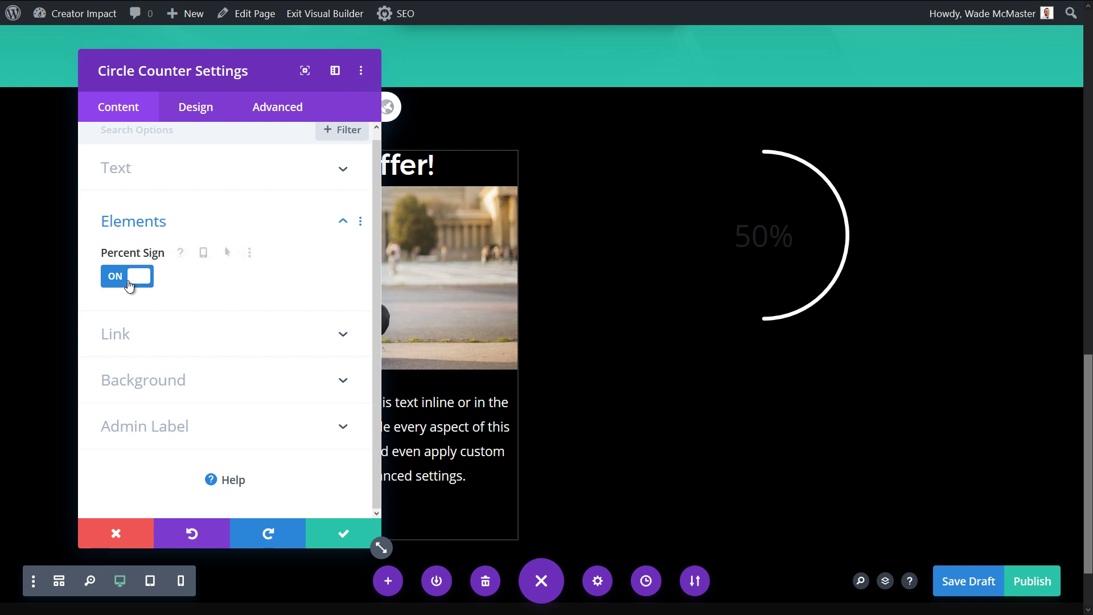
{"action": "left_click", "coordinate": [129, 279]}
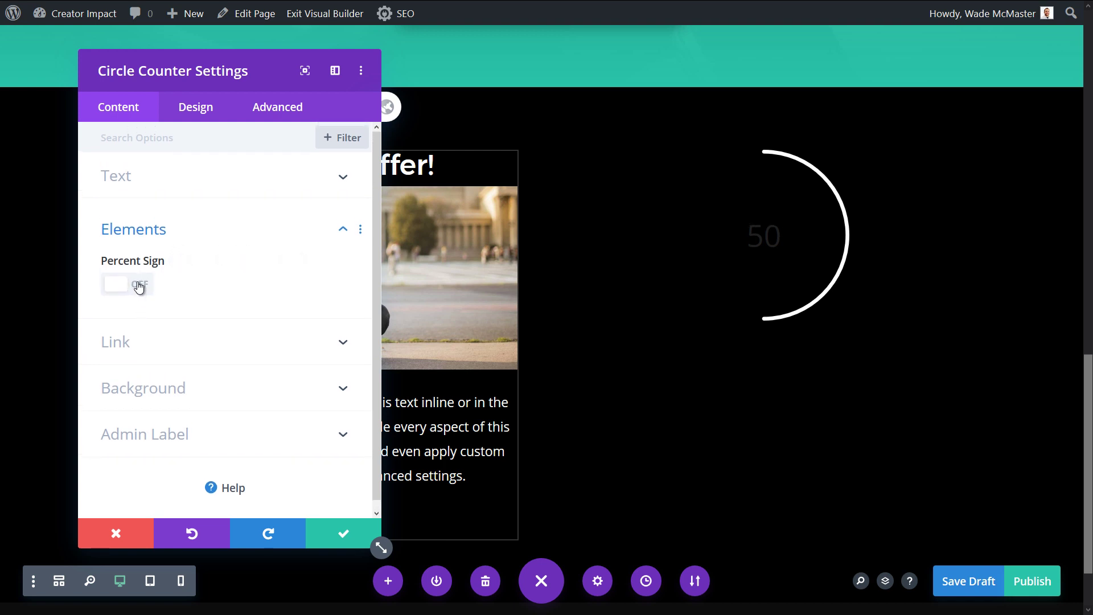
{"action": "left_click", "coordinate": [159, 176]}
{"action": "left_click", "coordinate": [159, 339]}
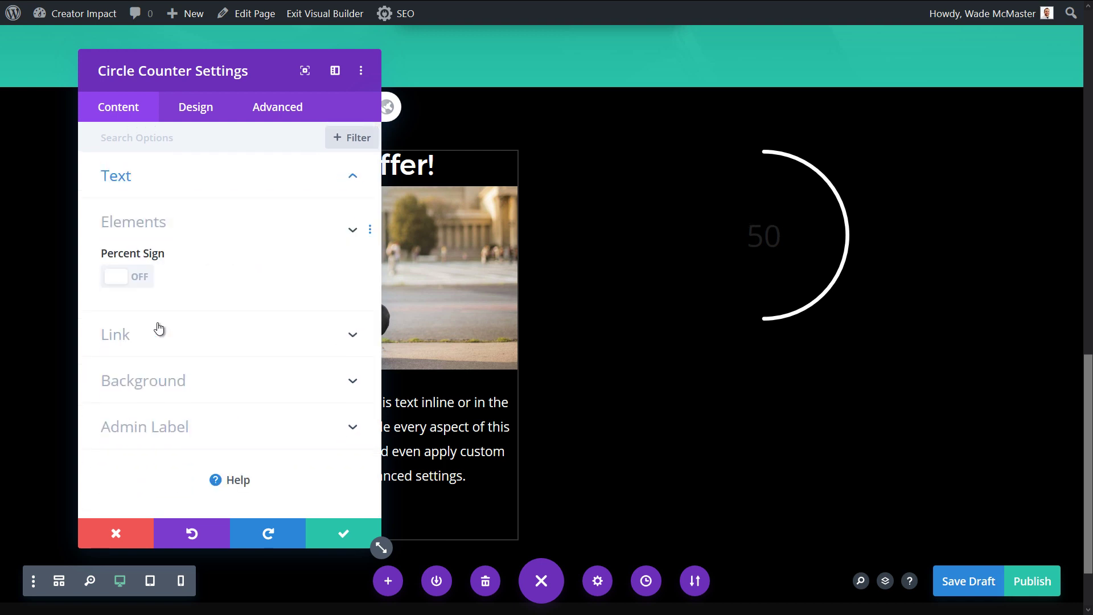
{"action": "left_click", "coordinate": [135, 279]}
{"action": "left_click", "coordinate": [195, 107]}
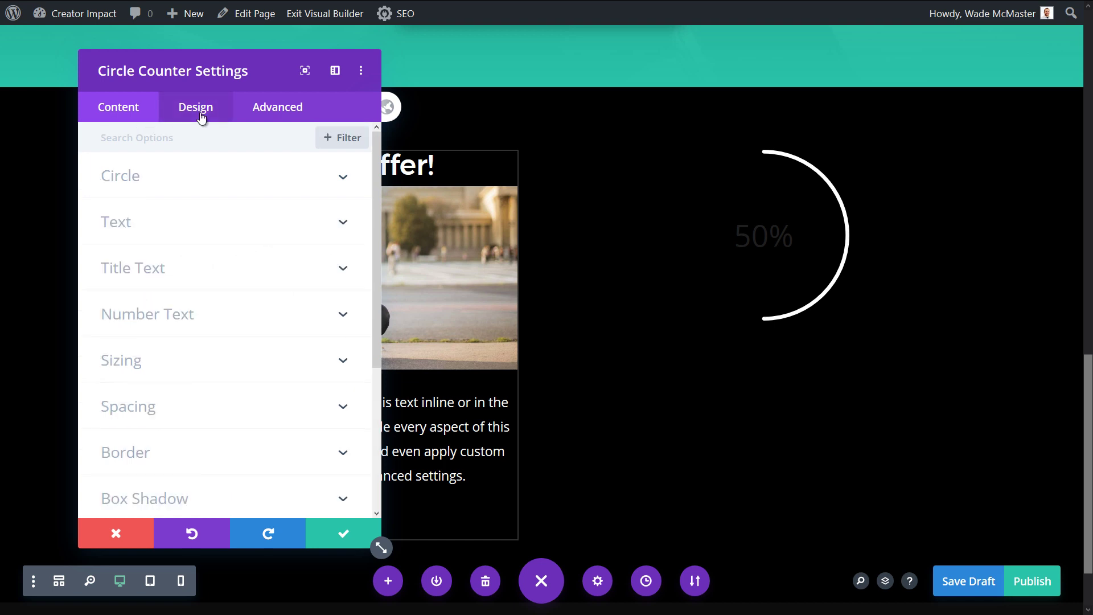
Make the circle counter's number text blue
{"action": "left_click", "coordinate": [128, 223]}
{"action": "scroll", "coordinate": [154, 342], "scroll_direction": "down", "scroll_amount": 5}
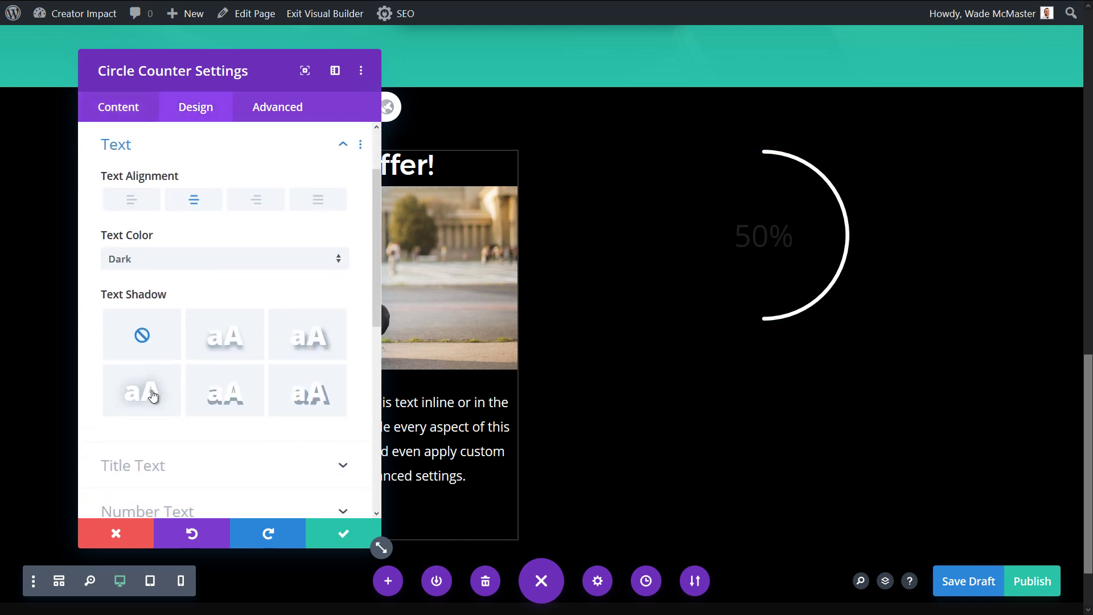
{"action": "left_click", "coordinate": [150, 263]}
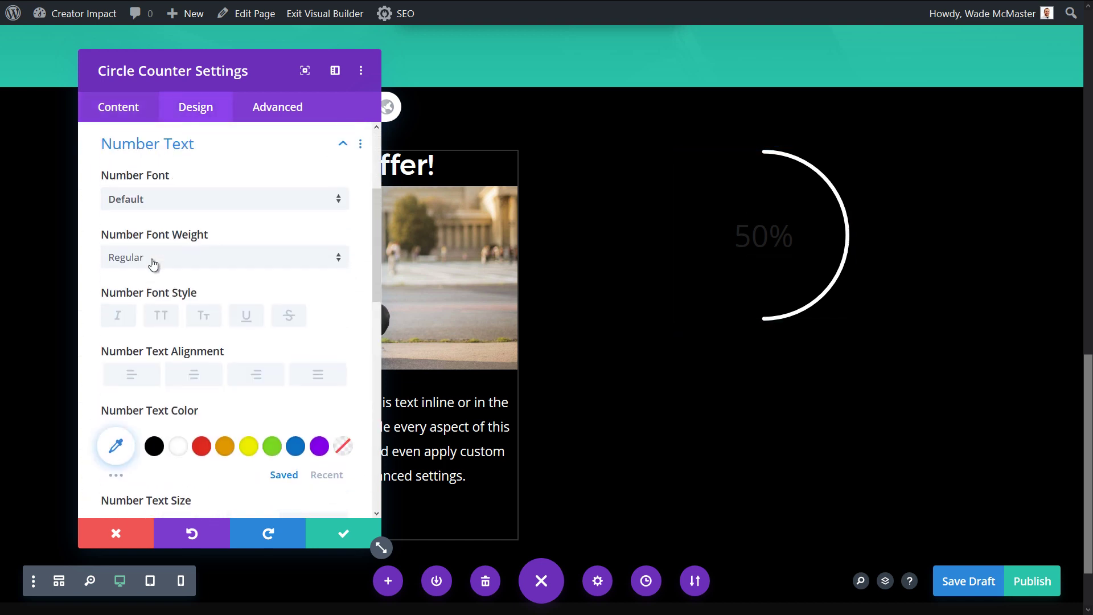
{"action": "left_click", "coordinate": [296, 448]}
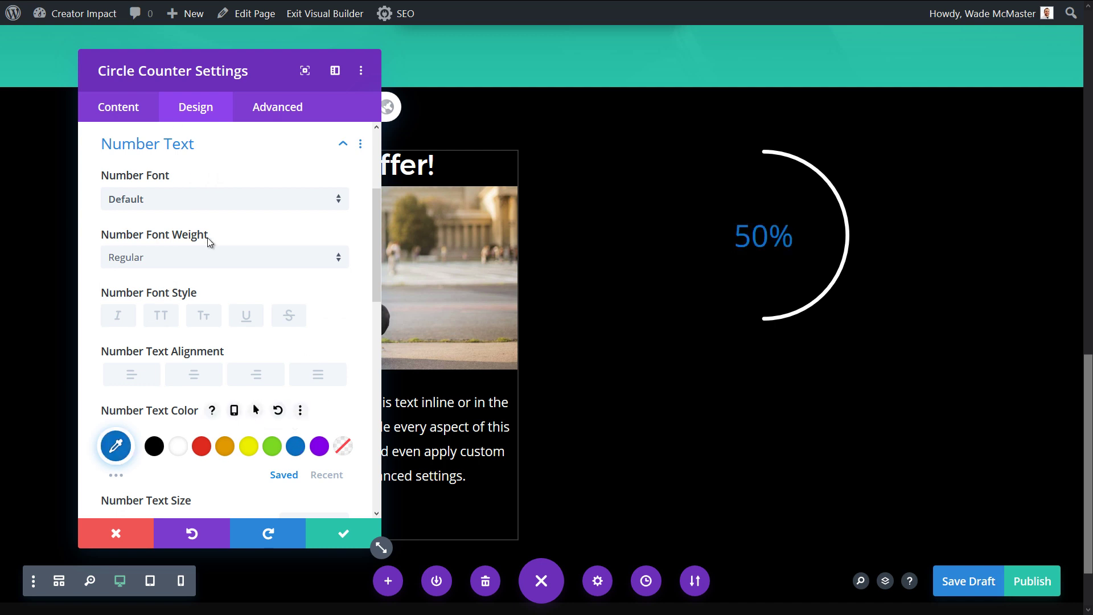
{"action": "scroll", "coordinate": [207, 237], "scroll_direction": "up", "scroll_amount": 3}
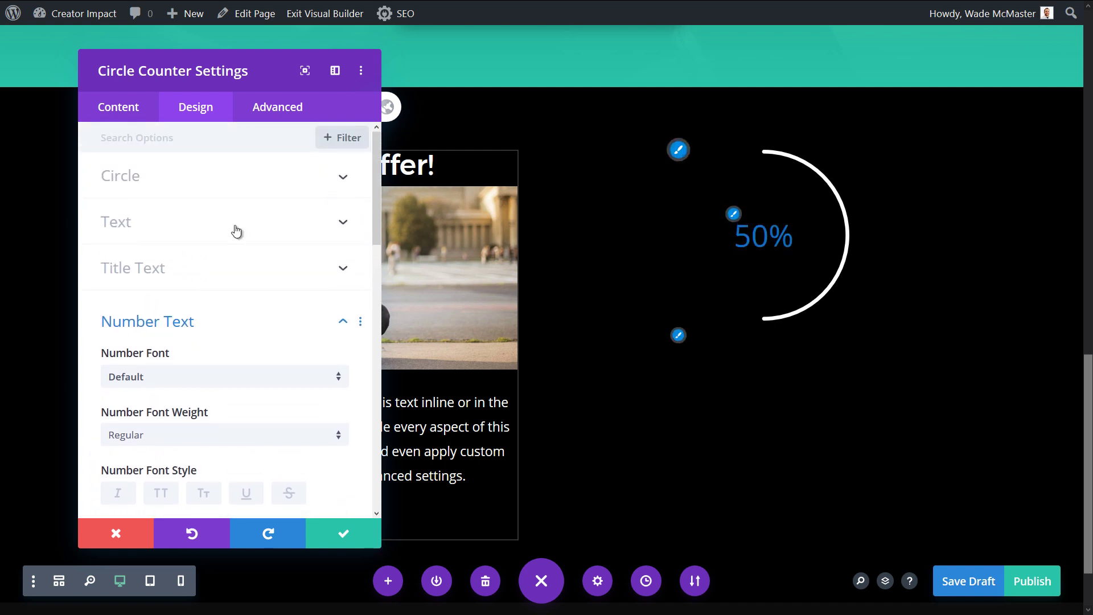
Set the circle arc to white and the background ring to grey at 0.2 opacity
{"action": "left_click", "coordinate": [160, 190]}
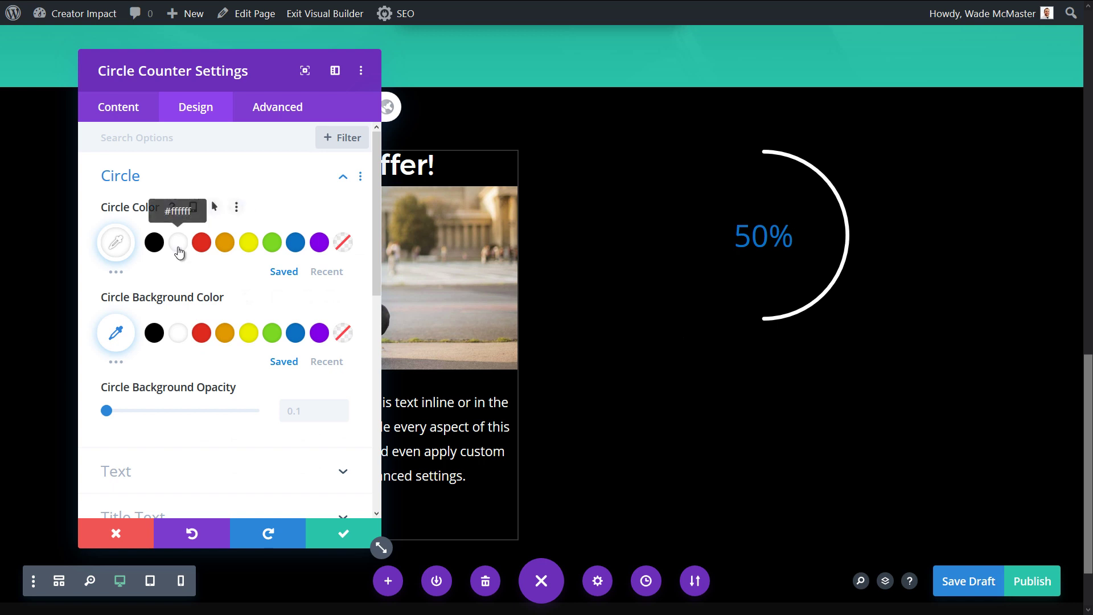
{"action": "left_click", "coordinate": [300, 244]}
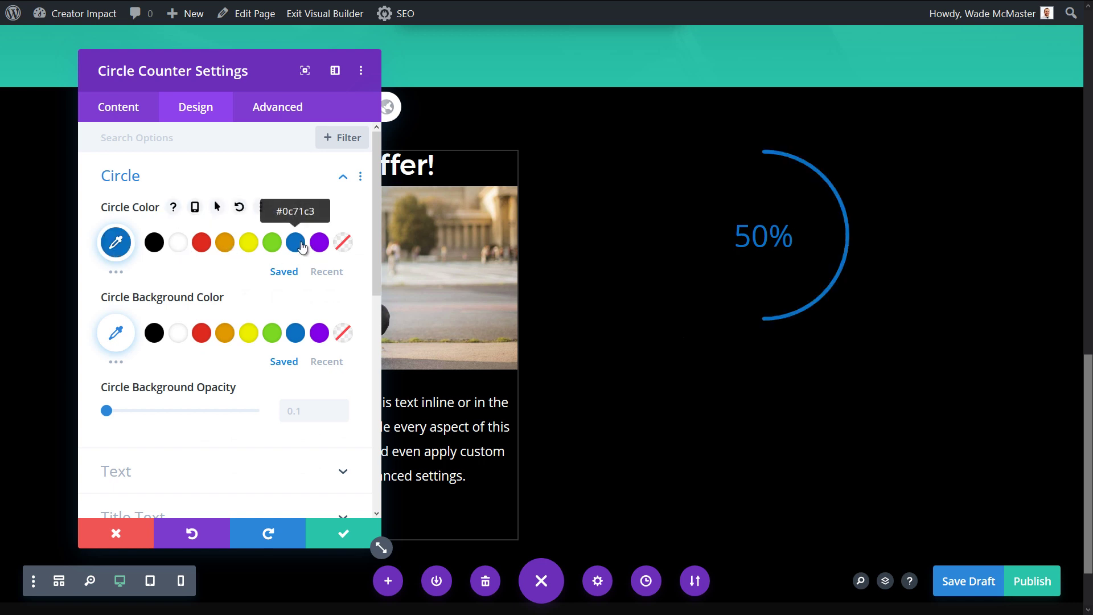
{"action": "left_click", "coordinate": [273, 245]}
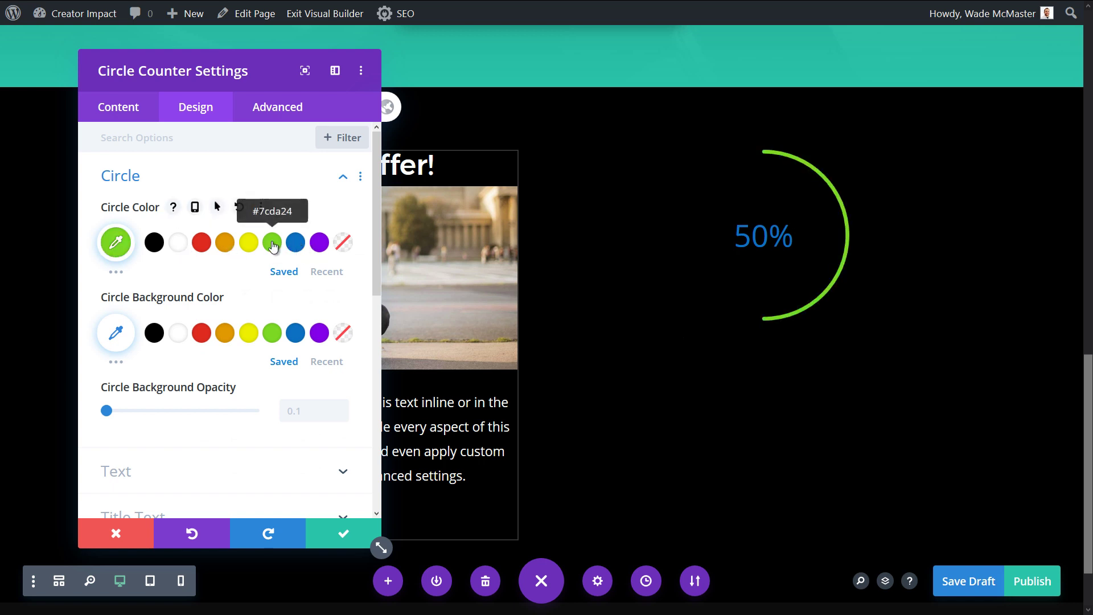
{"action": "left_click", "coordinate": [178, 243]}
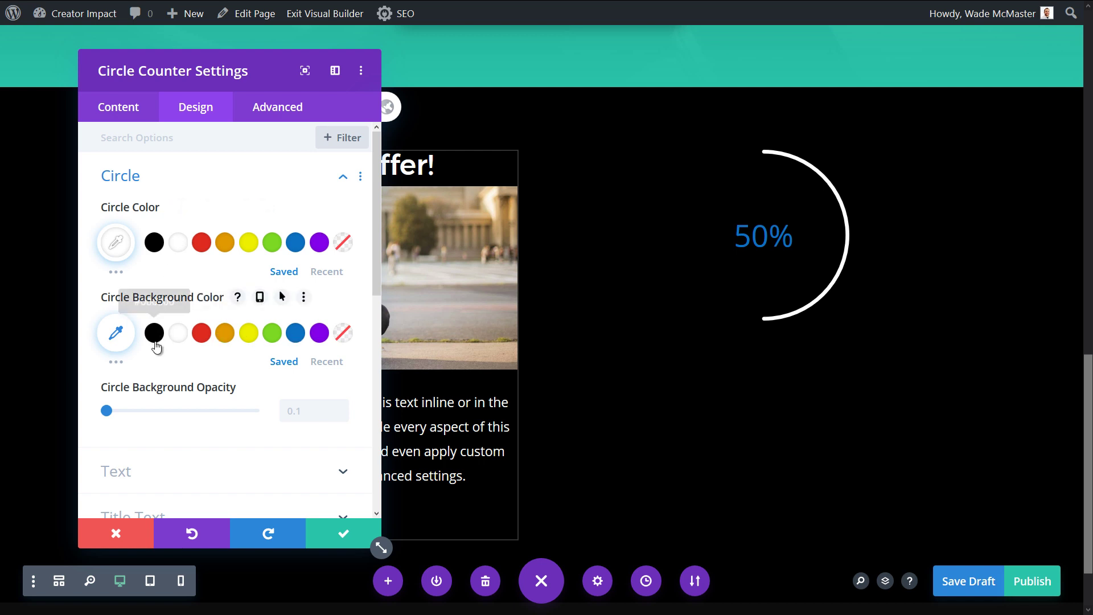
{"action": "left_click", "coordinate": [154, 333]}
{"action": "left_click", "coordinate": [116, 333]}
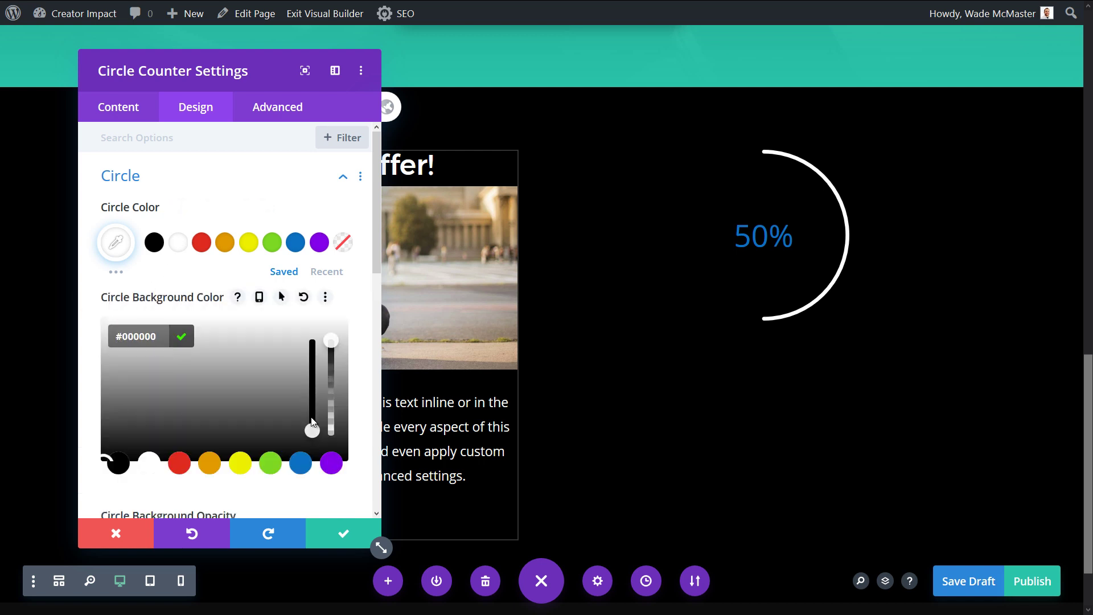
{"action": "left_click_drag", "start_coordinate": [101, 424], "coordinate": [102, 373]}
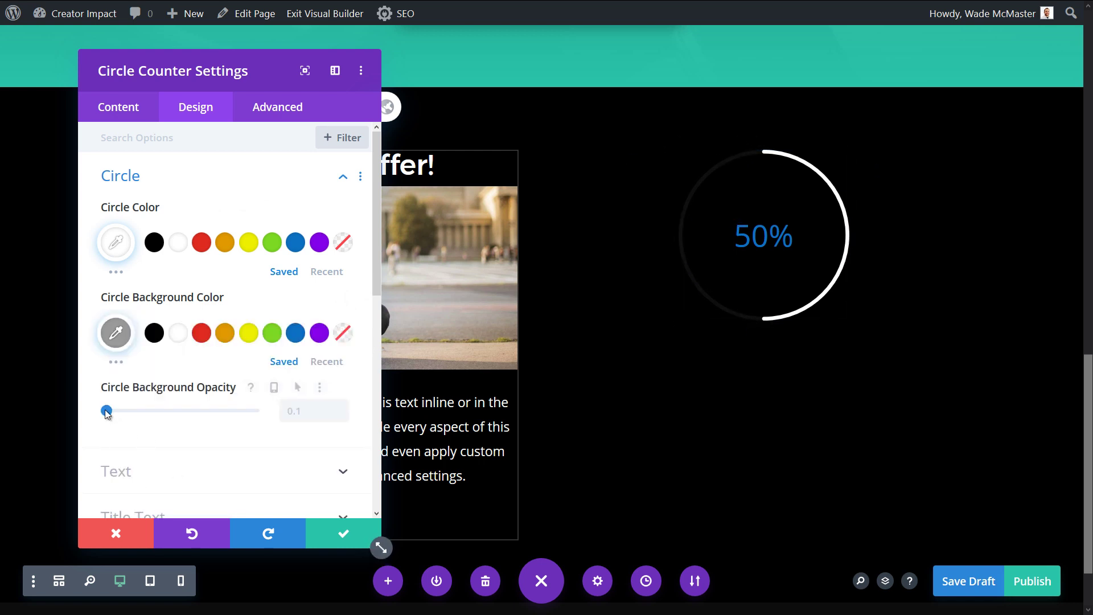
{"action": "mouse_move", "coordinate": [107, 414]}
{"action": "left_mouse_down"}
{"action": "mouse_move", "coordinate": [244, 410]}
{"action": "mouse_move", "coordinate": [164, 415]}
{"action": "mouse_move", "coordinate": [124, 402]}
{"action": "left_mouse_up"}
{"action": "scroll", "coordinate": [197, 324], "scroll_direction": "down", "scroll_amount": 5}
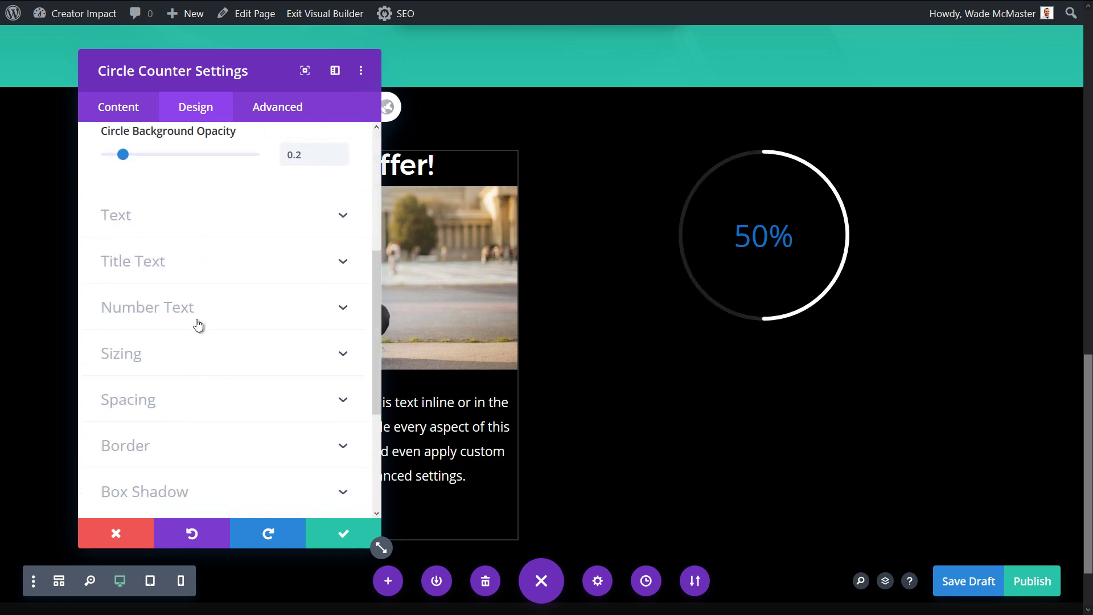
{"action": "left_click", "coordinate": [185, 263]}
{"action": "left_click", "coordinate": [133, 117]}
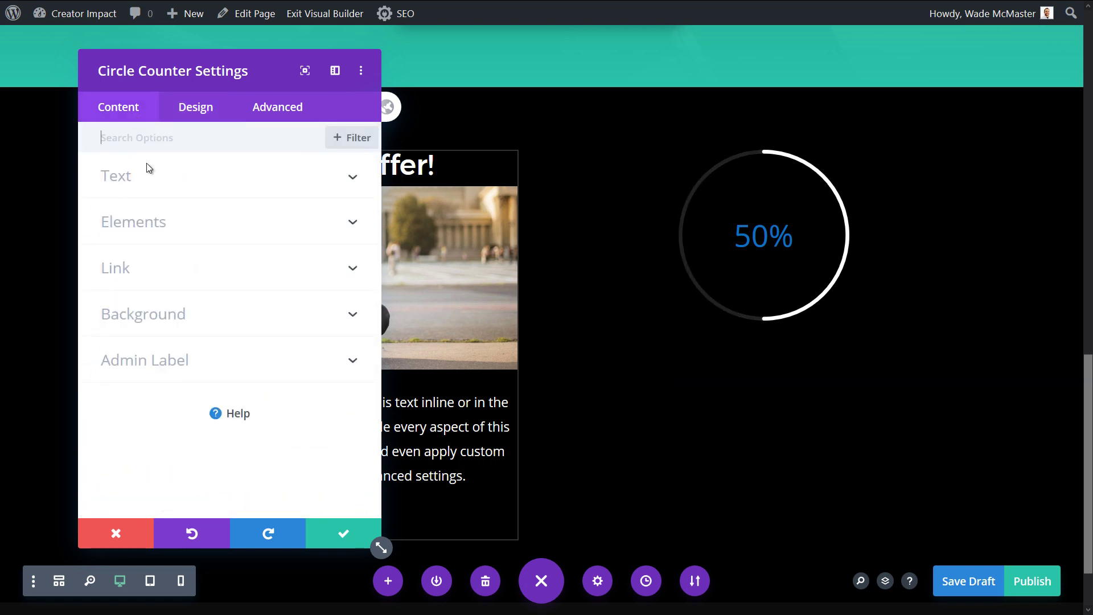
Make the 'Instagram Followers' title text white
{"action": "left_click", "coordinate": [155, 178]}
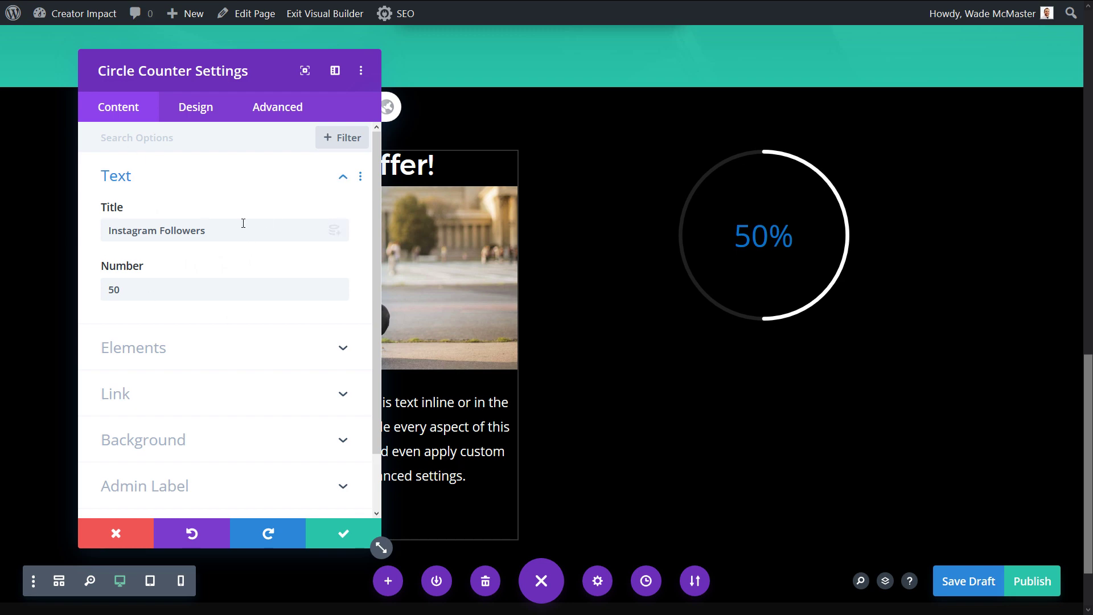
{"action": "scroll", "coordinate": [708, 171], "scroll_direction": "up", "scroll_amount": 4}
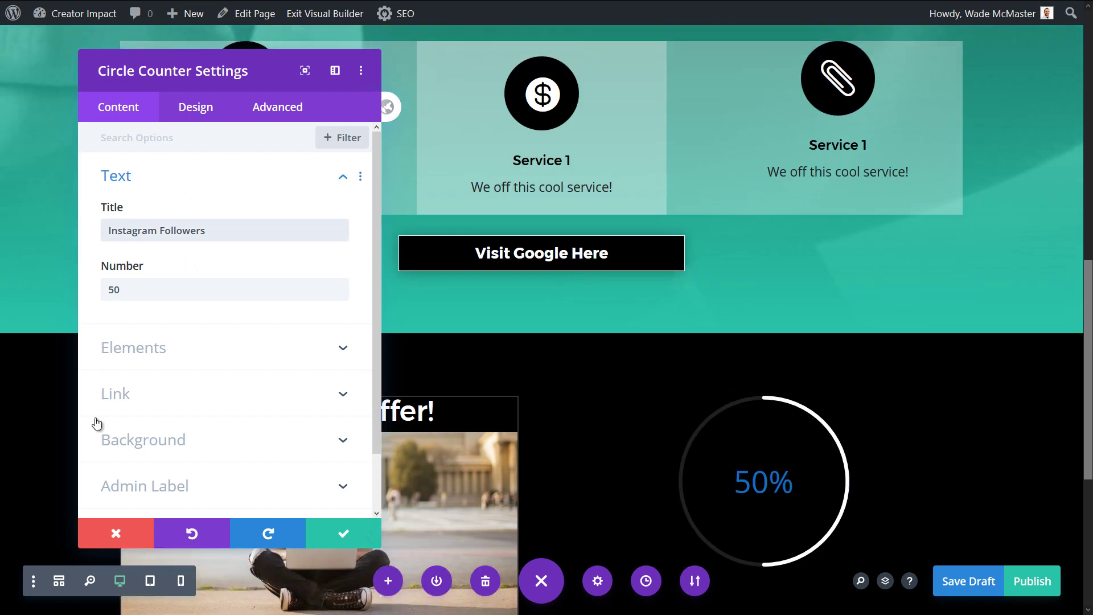
{"action": "left_click_drag", "start_coordinate": [194, 230], "coordinate": [110, 229]}
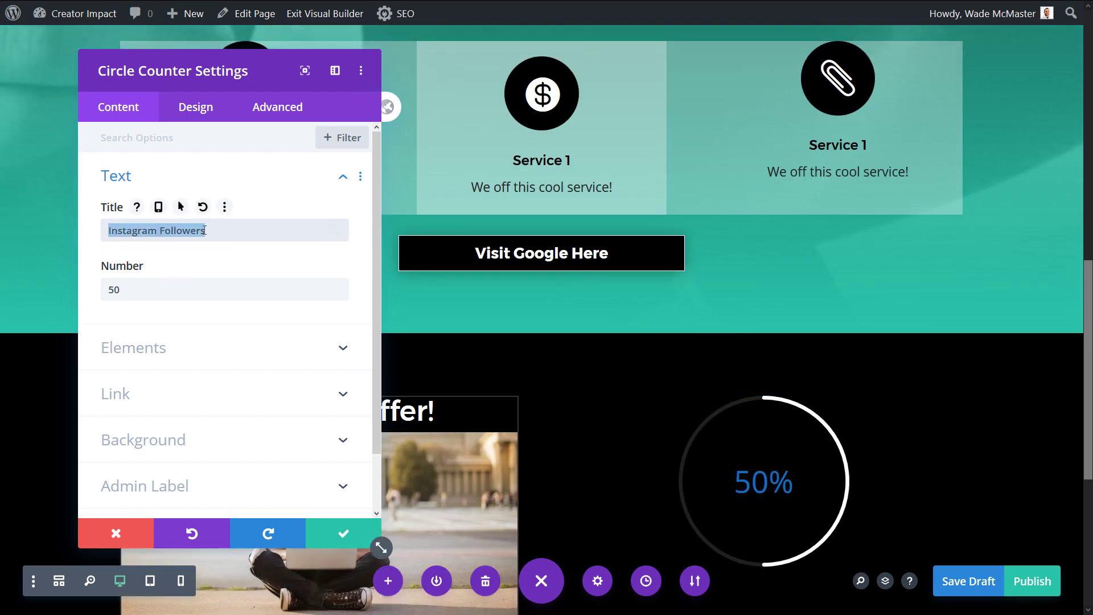
{"action": "left_click", "coordinate": [191, 114]}
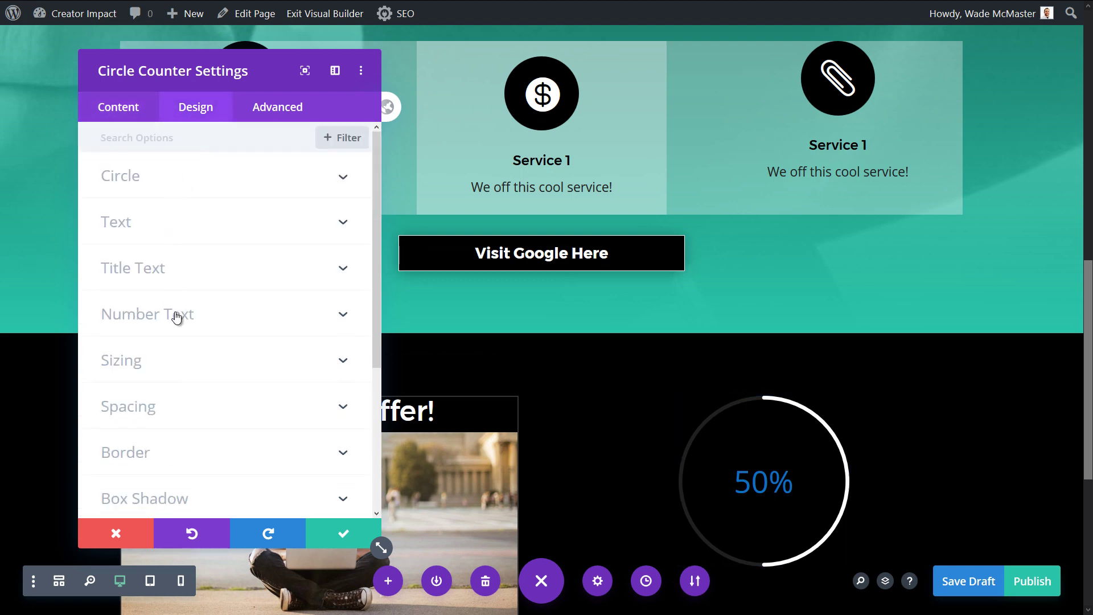
{"action": "left_click", "coordinate": [172, 281]}
{"action": "scroll", "coordinate": [176, 344], "scroll_direction": "down", "scroll_amount": 3}
{"action": "left_click", "coordinate": [178, 335]}
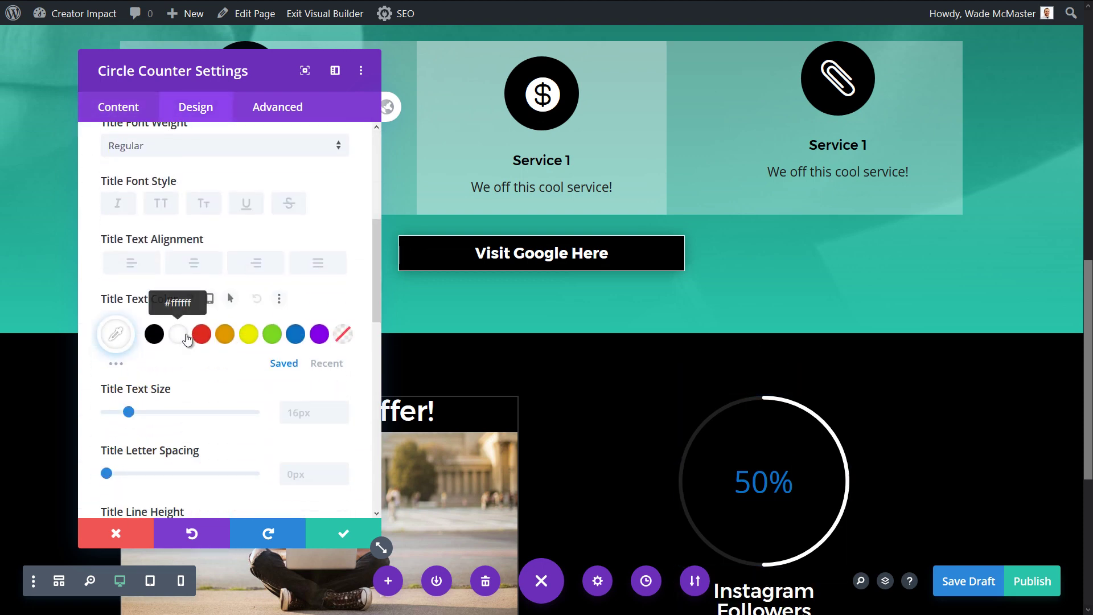
{"action": "scroll", "coordinate": [781, 480], "scroll_direction": "down", "scroll_amount": 3}
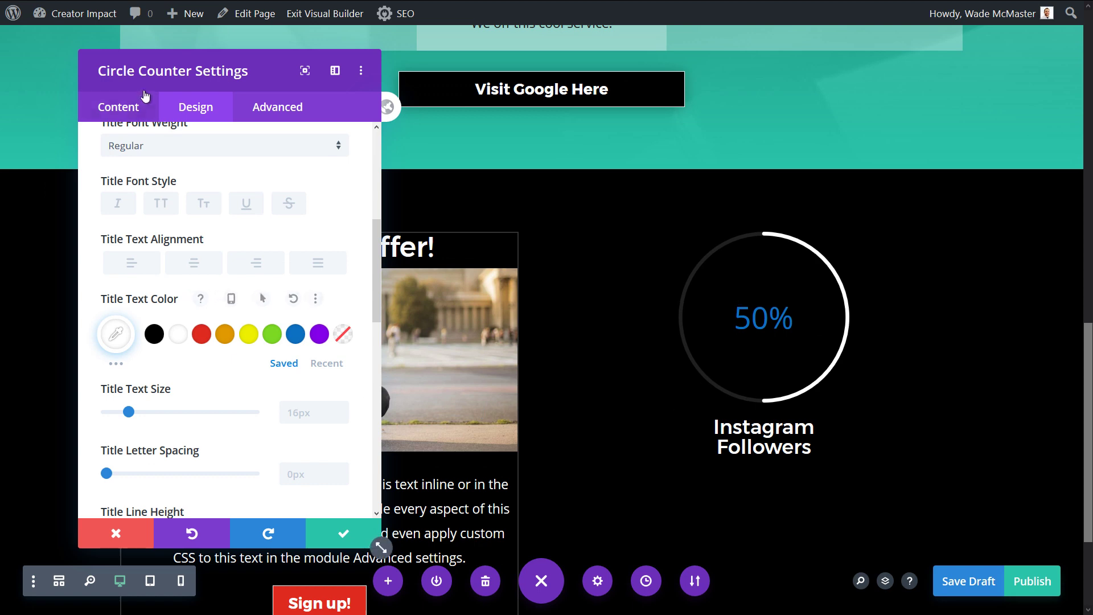
Give the counter a Slide entrance animation and save the module
{"action": "left_click", "coordinate": [119, 107]}
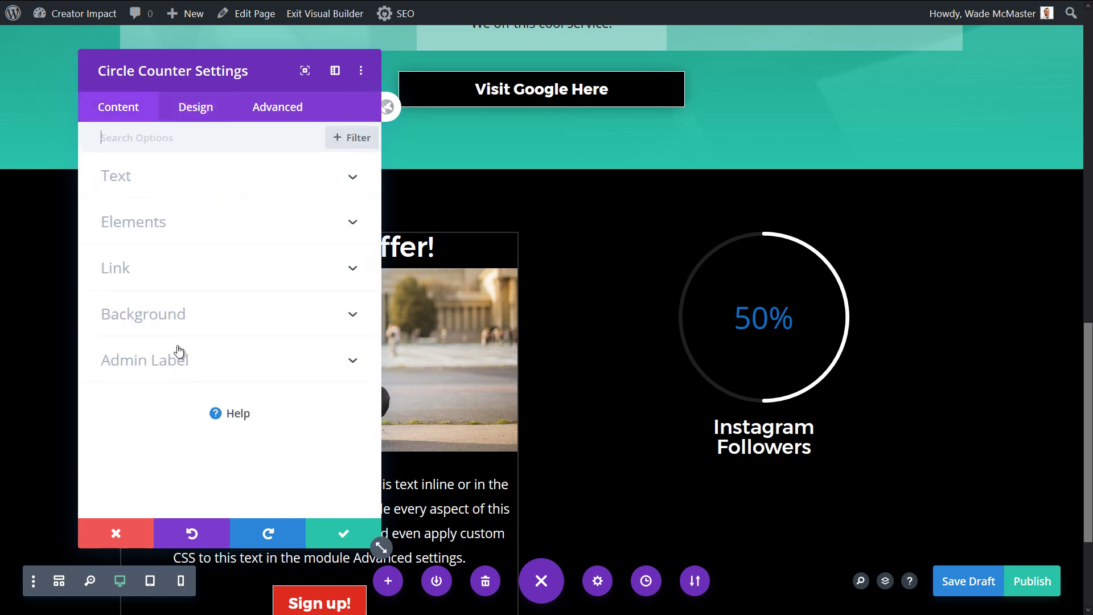
{"action": "left_click", "coordinate": [219, 121]}
{"action": "scroll", "coordinate": [230, 356], "scroll_direction": "down", "scroll_amount": 6}
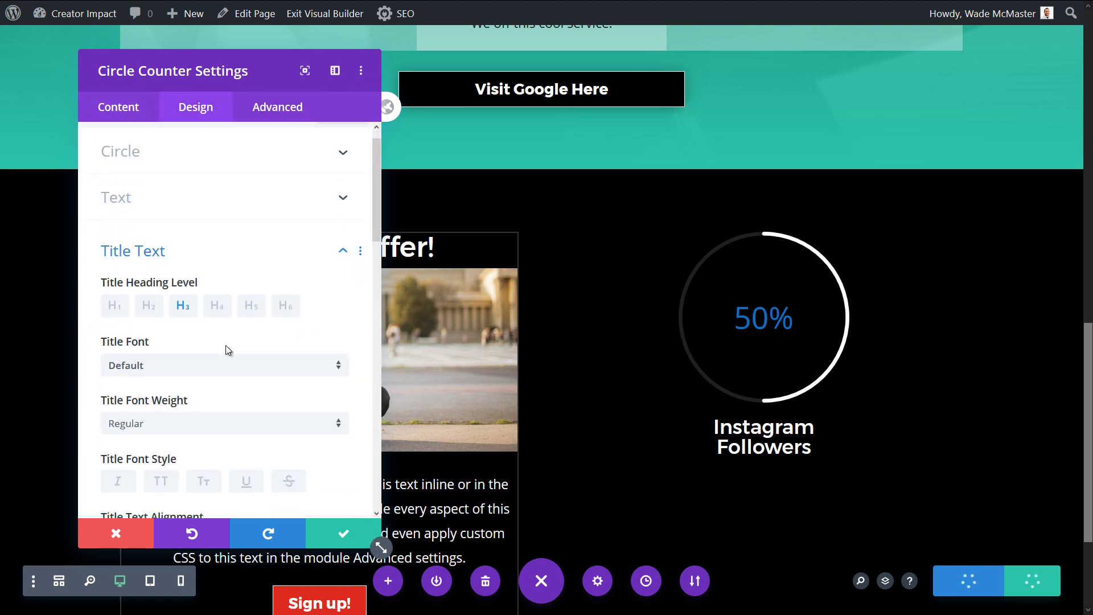
{"action": "scroll", "coordinate": [245, 374], "scroll_direction": "down", "scroll_amount": 5}
{"action": "scroll", "coordinate": [192, 381], "scroll_direction": "down", "scroll_amount": 2}
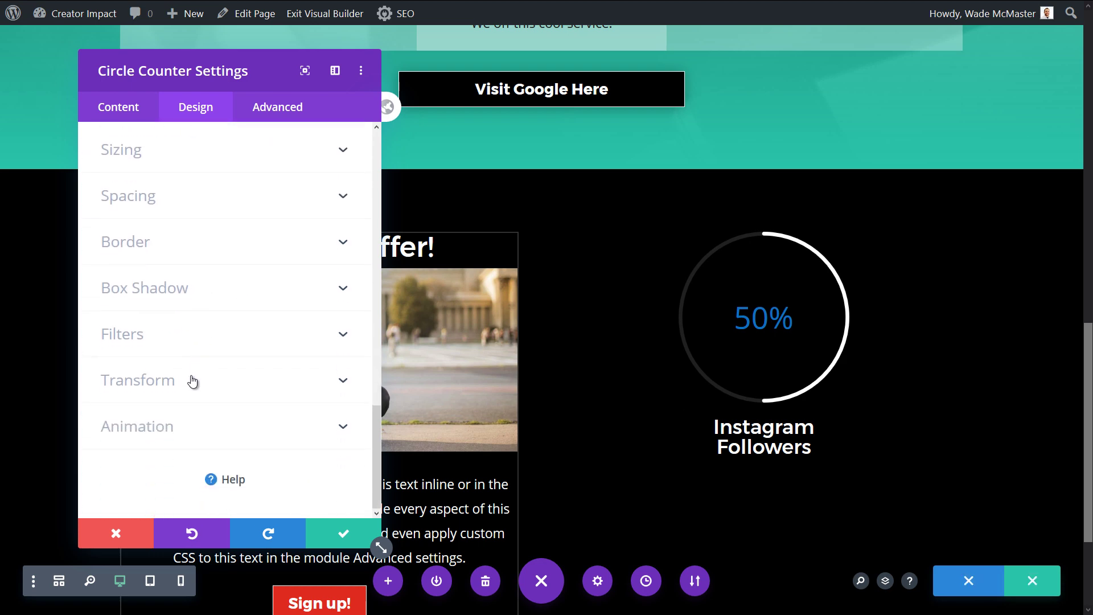
{"action": "left_click", "coordinate": [191, 431]}
{"action": "left_click", "coordinate": [195, 348]}
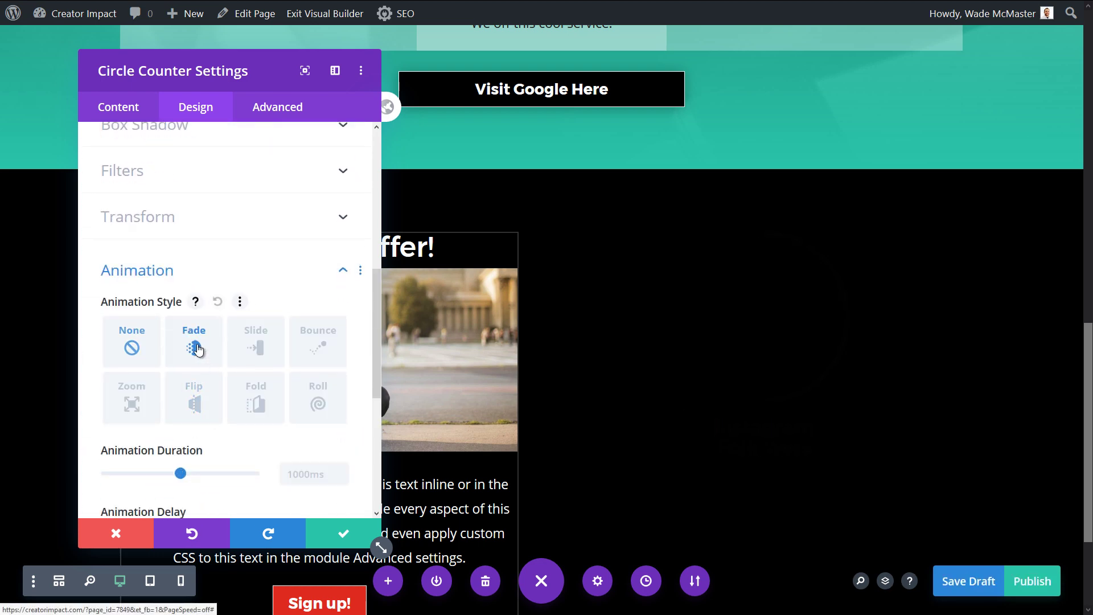
{"action": "left_click", "coordinate": [275, 355]}
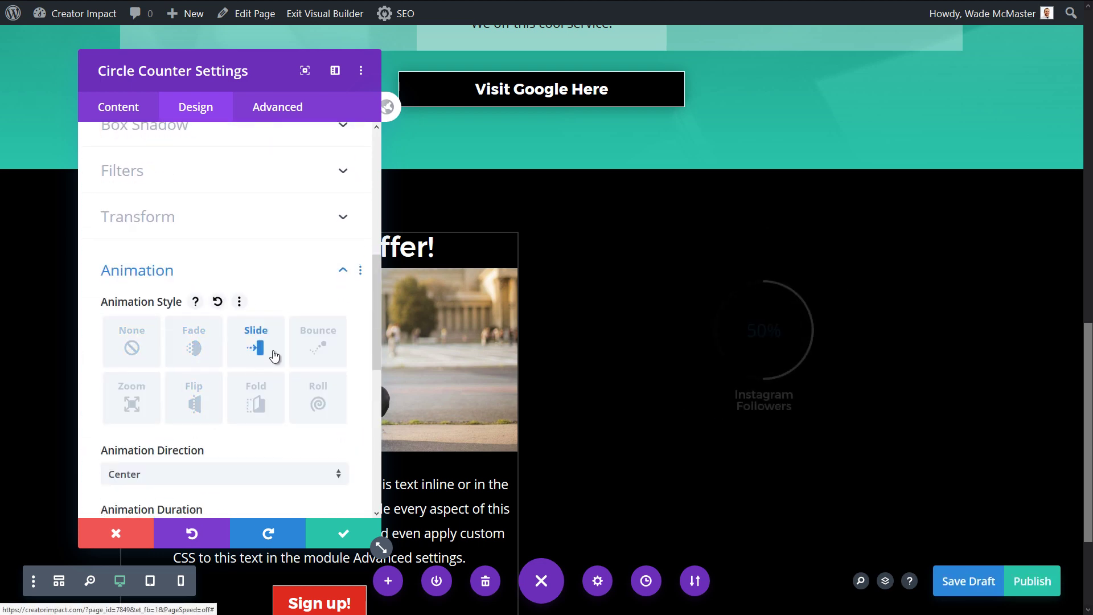
{"action": "scroll", "coordinate": [281, 381], "scroll_direction": "up", "scroll_amount": 6}
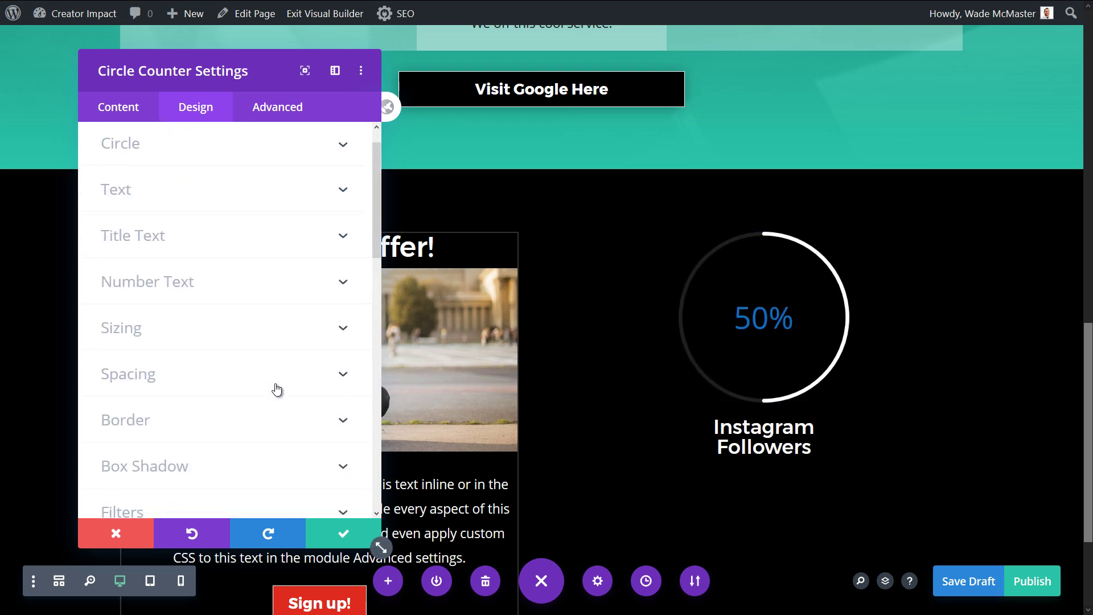
{"action": "scroll", "coordinate": [279, 395], "scroll_direction": "up", "scroll_amount": 1}
{"action": "left_click", "coordinate": [333, 533]}
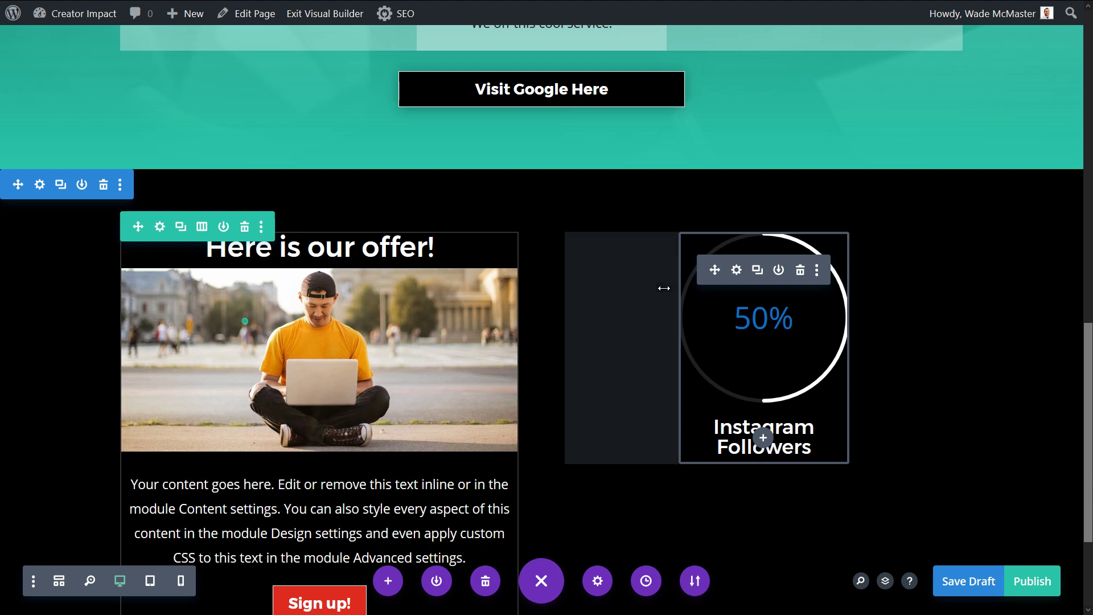
Raise the counter's Sizing max width to 423px and save the settings
{"action": "left_click", "coordinate": [736, 269]}
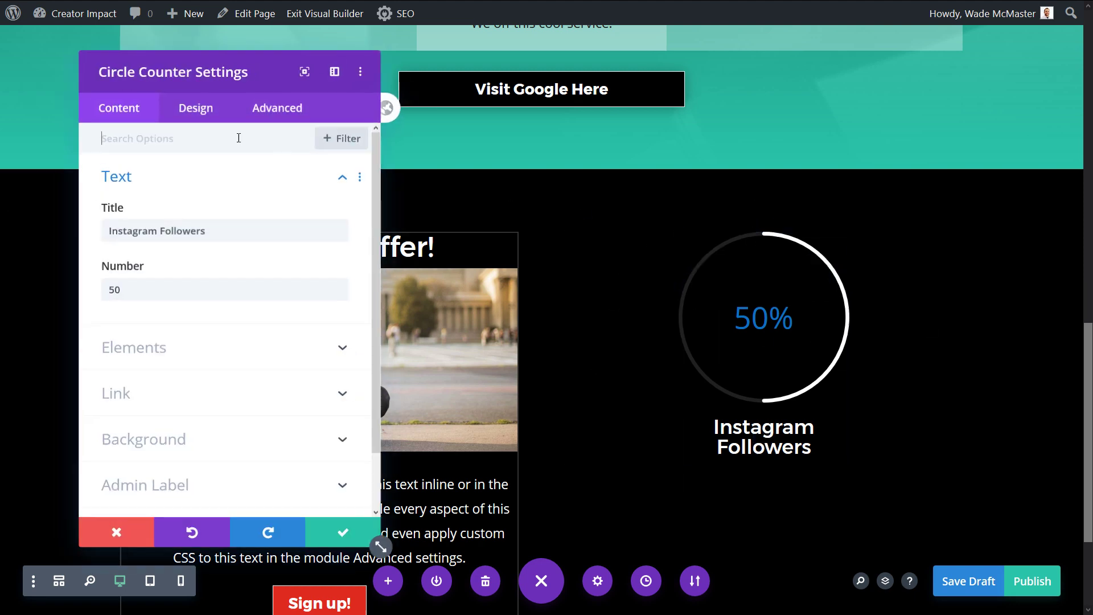
{"action": "left_click", "coordinate": [196, 107]}
{"action": "left_click", "coordinate": [169, 360]}
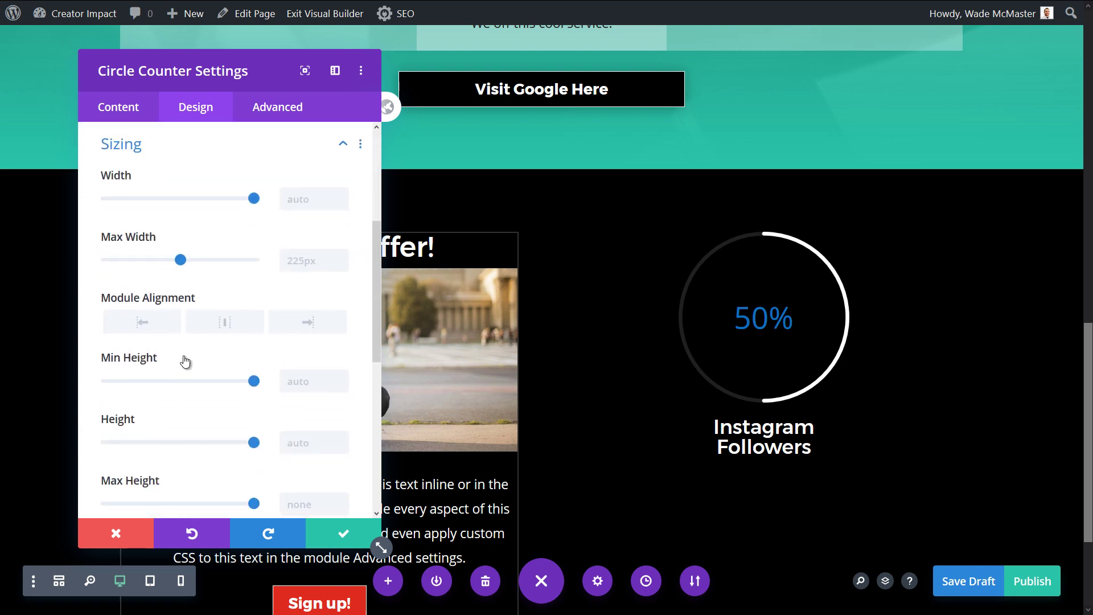
{"action": "left_click", "coordinate": [228, 260]}
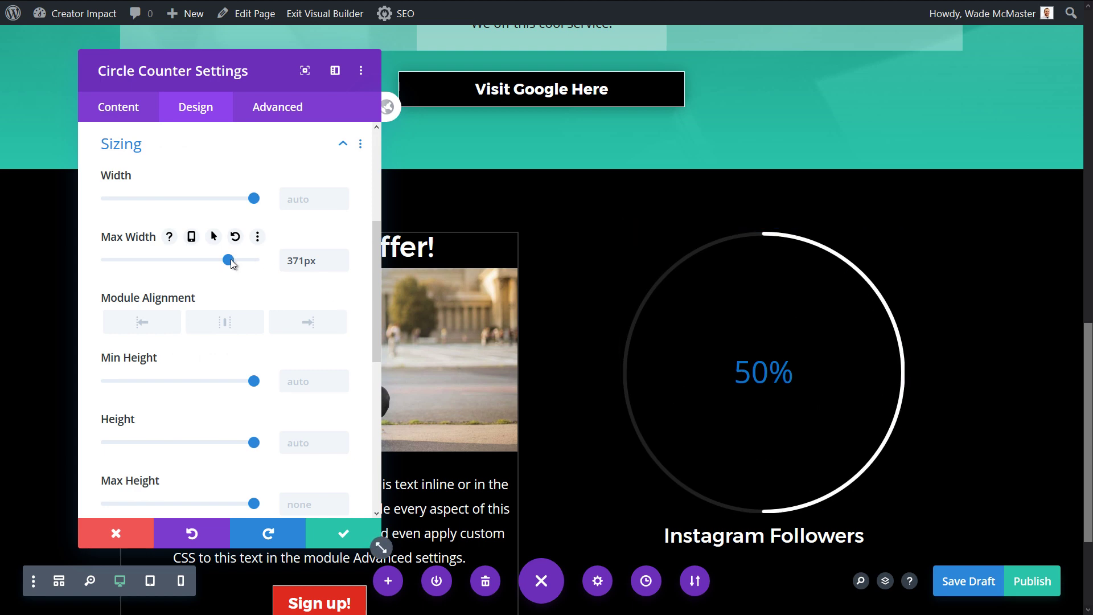
{"action": "mouse_move", "coordinate": [228, 259]}
{"action": "left_mouse_down"}
{"action": "mouse_move", "coordinate": [154, 261]}
{"action": "mouse_move", "coordinate": [246, 263]}
{"action": "left_mouse_up"}
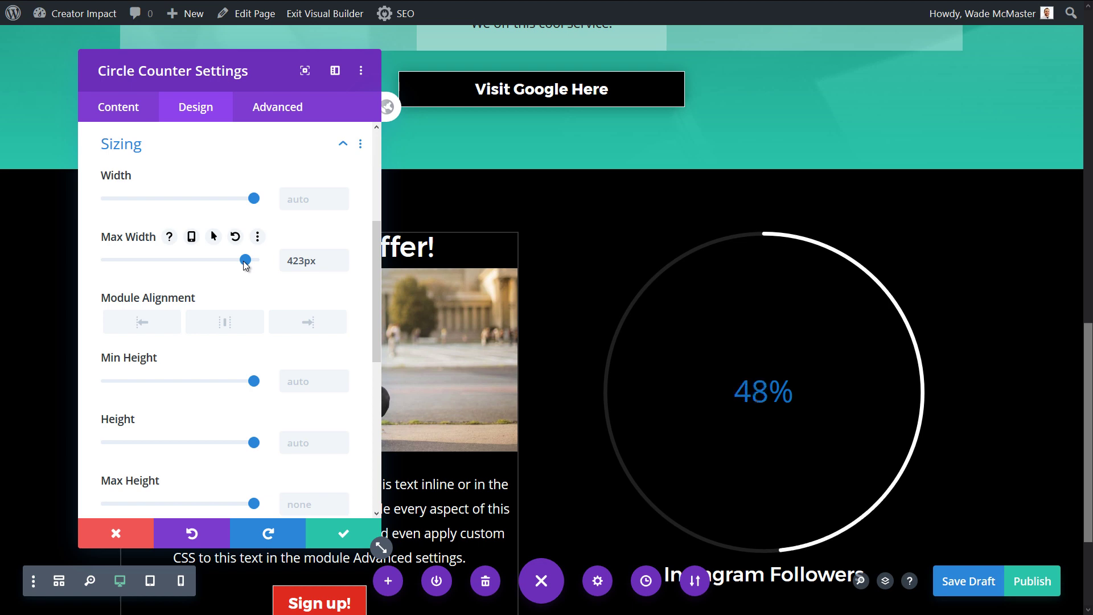
{"action": "left_click", "coordinate": [356, 535]}
{"action": "scroll", "coordinate": [711, 353], "scroll_direction": "down", "scroll_amount": 2}
{"action": "scroll", "coordinate": [723, 267], "scroll_direction": "down", "scroll_amount": 1}
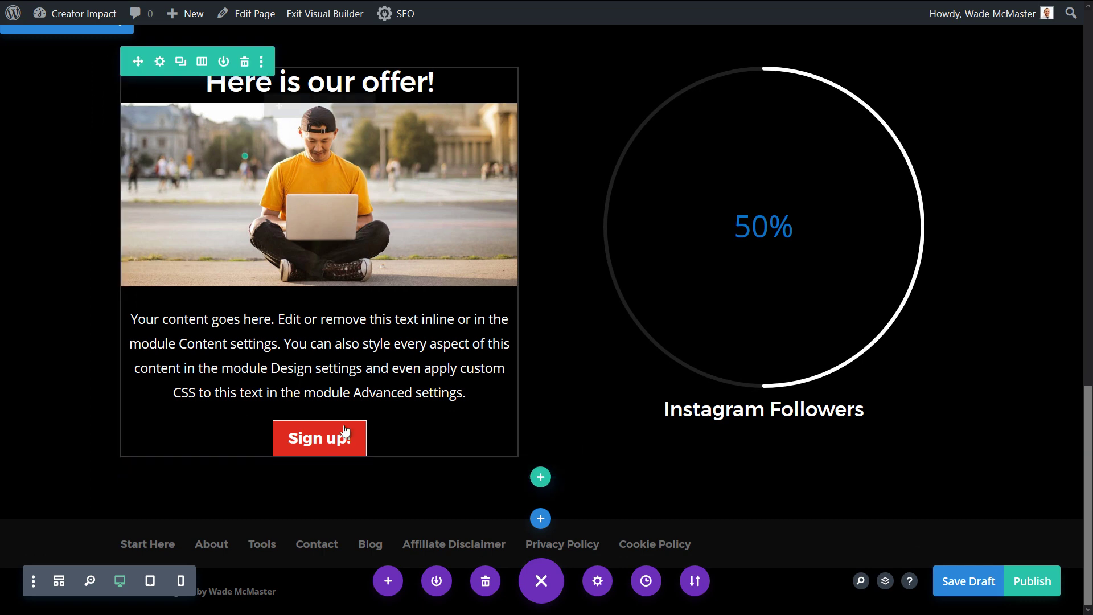
Insert a Code module beneath the Sign up button in the offer column
{"action": "left_click", "coordinate": [319, 431]}
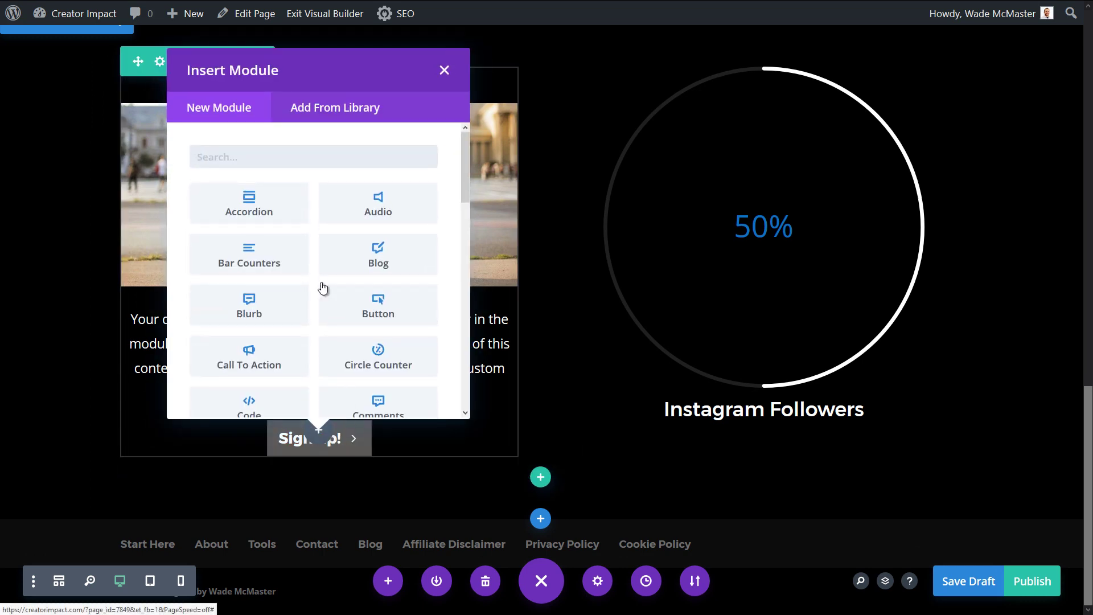
{"action": "scroll", "coordinate": [317, 271], "scroll_direction": "down", "scroll_amount": 2}
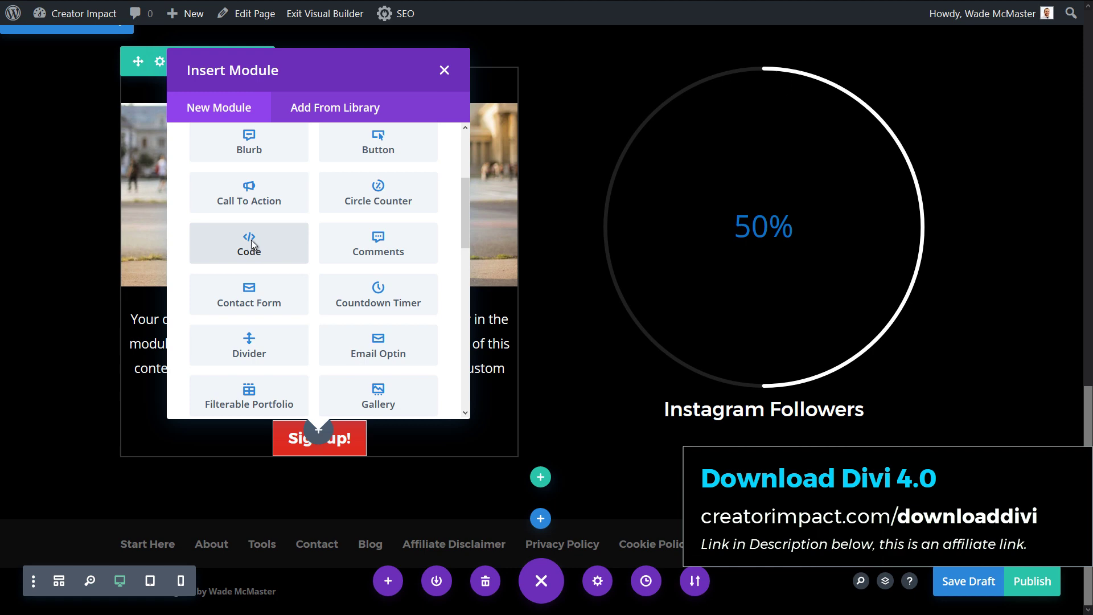
{"action": "left_click", "coordinate": [251, 244]}
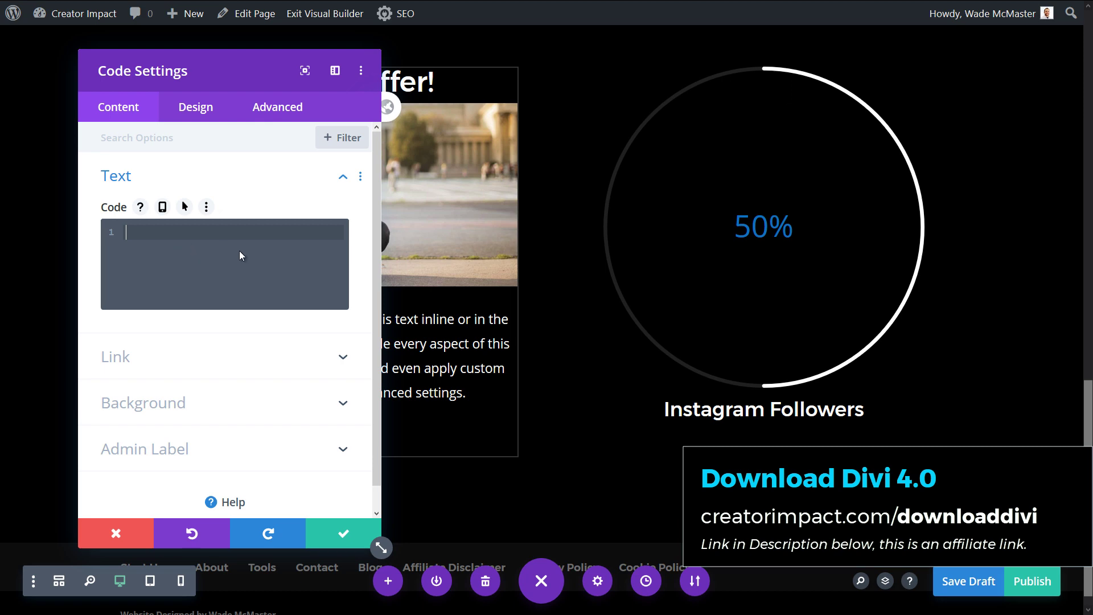
Discard the empty Code module's settings and save the draft with Ctrl+S
{"action": "left_click", "coordinate": [122, 535]}
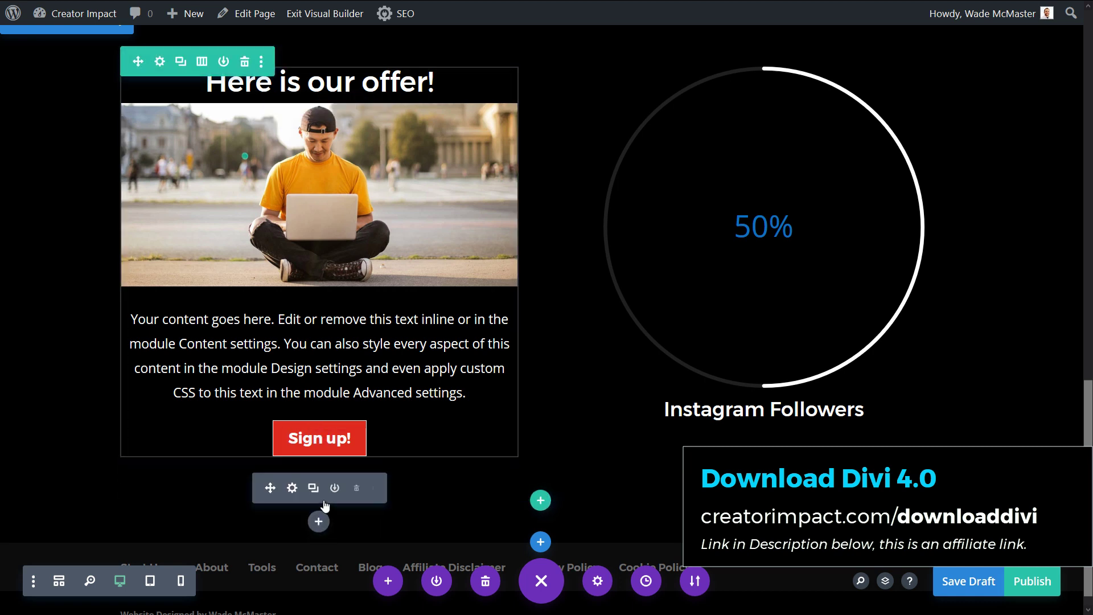
{"action": "key", "text": "ctrl+s"}
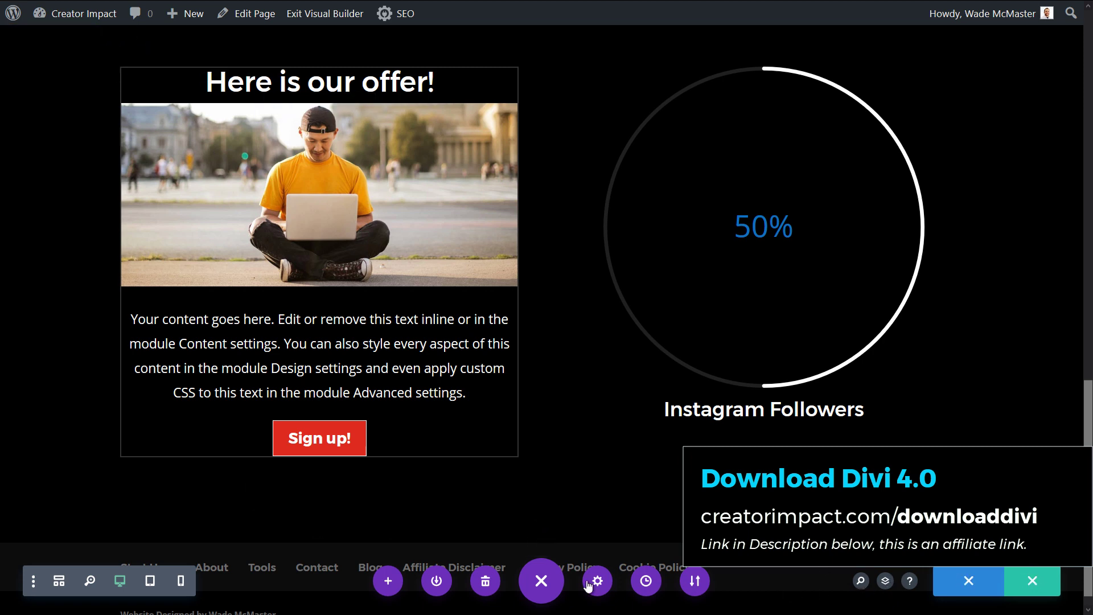
Delete the leftover Code module from the first column using the Layers panel
{"action": "left_click", "coordinate": [884, 582]}
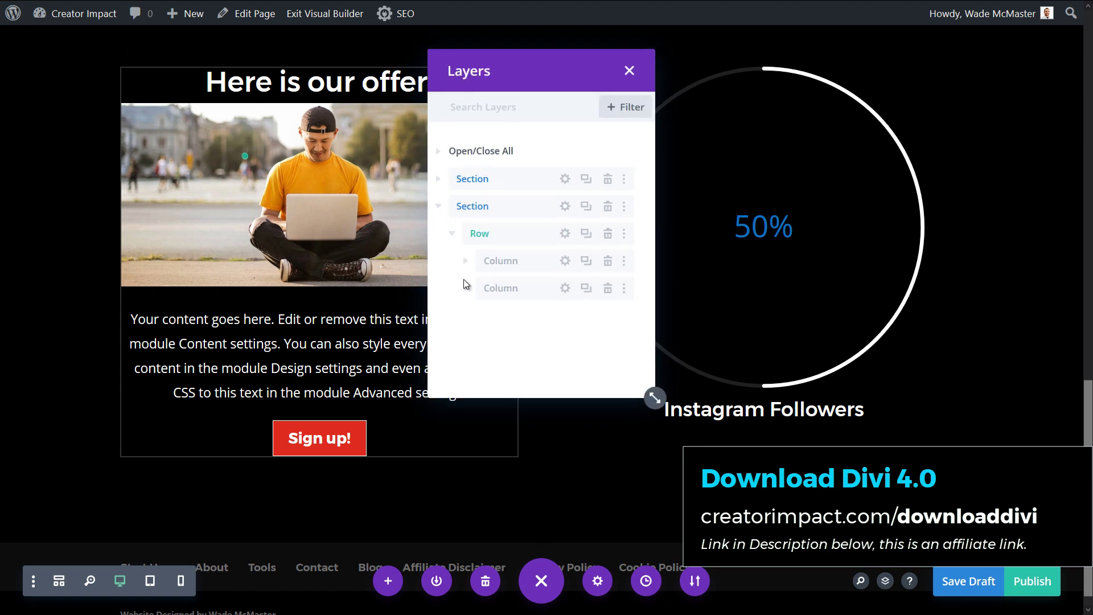
{"action": "left_click", "coordinate": [465, 268]}
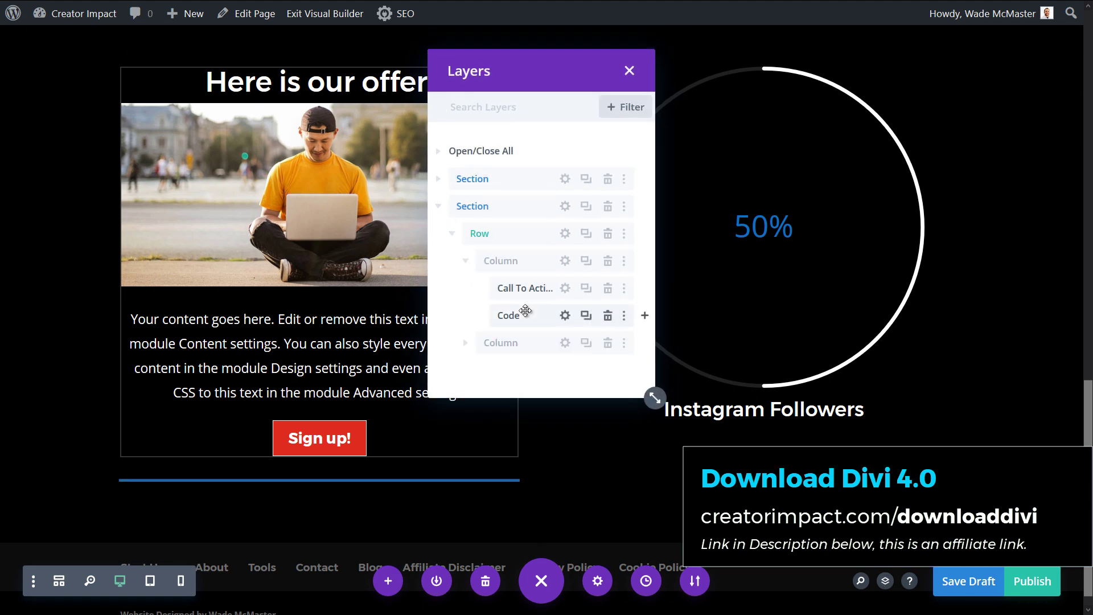
{"action": "left_click", "coordinate": [607, 315]}
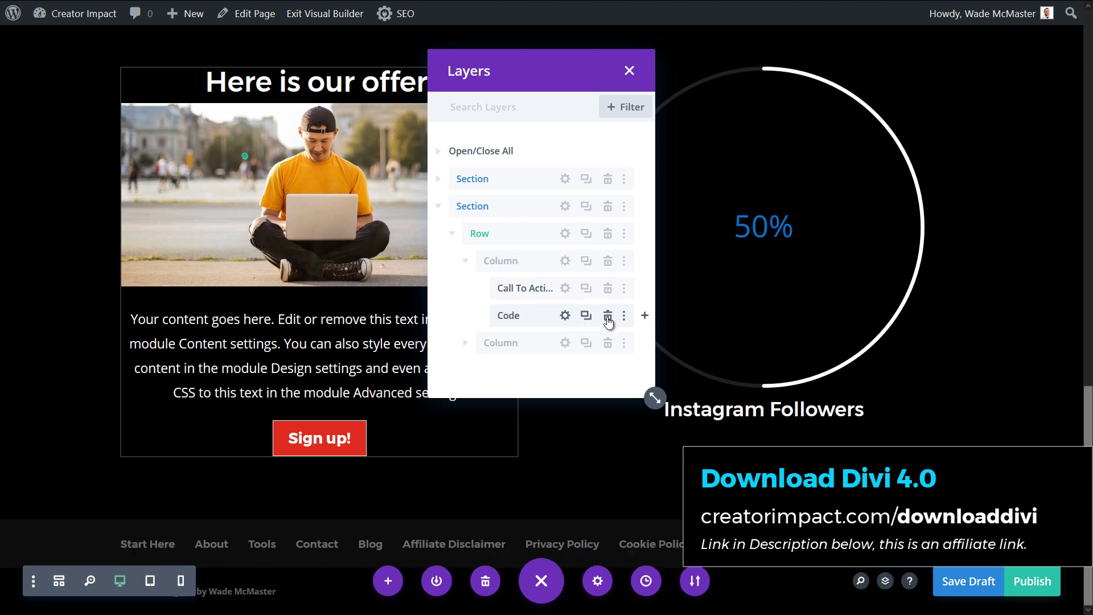
{"action": "left_click", "coordinate": [629, 70]}
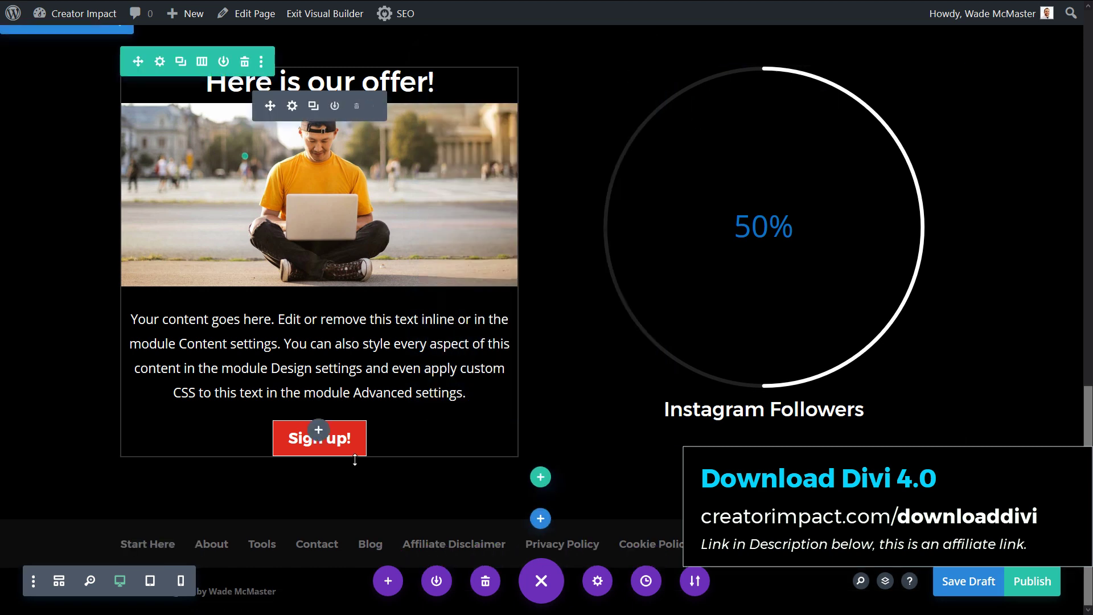
{"action": "left_click", "coordinate": [319, 428]}
{"action": "scroll", "coordinate": [270, 292], "scroll_direction": "down", "scroll_amount": 3}
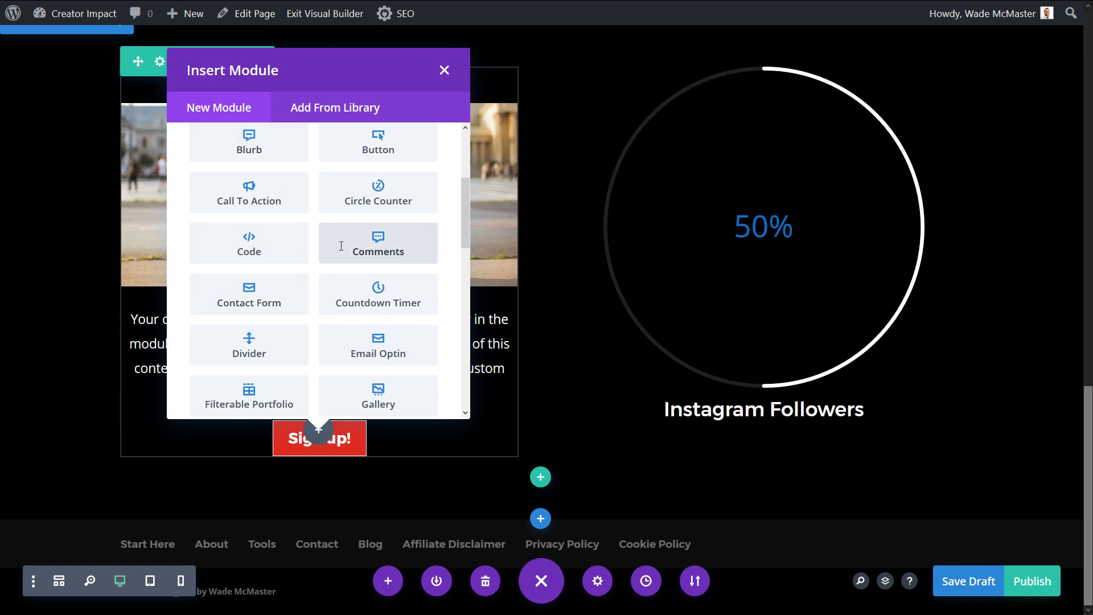
{"action": "left_click", "coordinate": [340, 246]}
{"action": "left_click", "coordinate": [249, 181]}
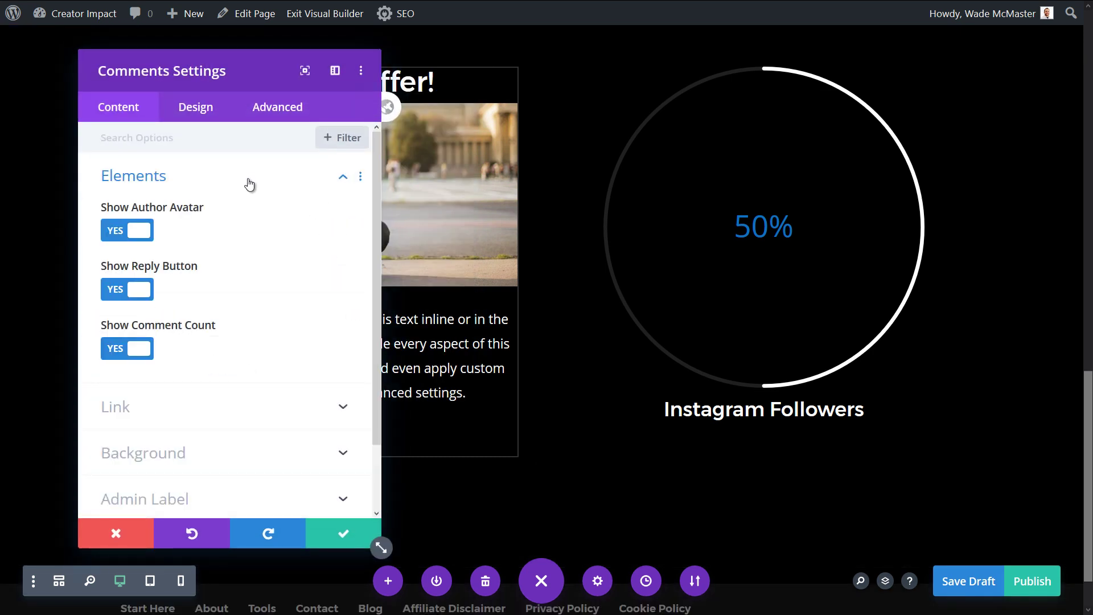
{"action": "scroll", "coordinate": [136, 219], "scroll_direction": "down", "scroll_amount": 3}
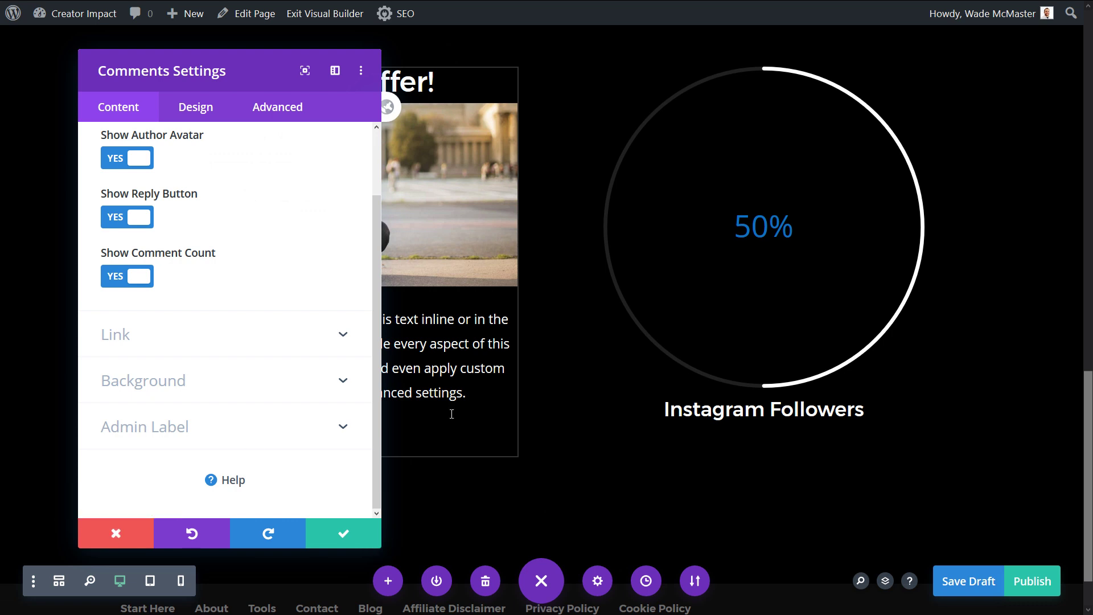
{"action": "left_click", "coordinate": [136, 535]}
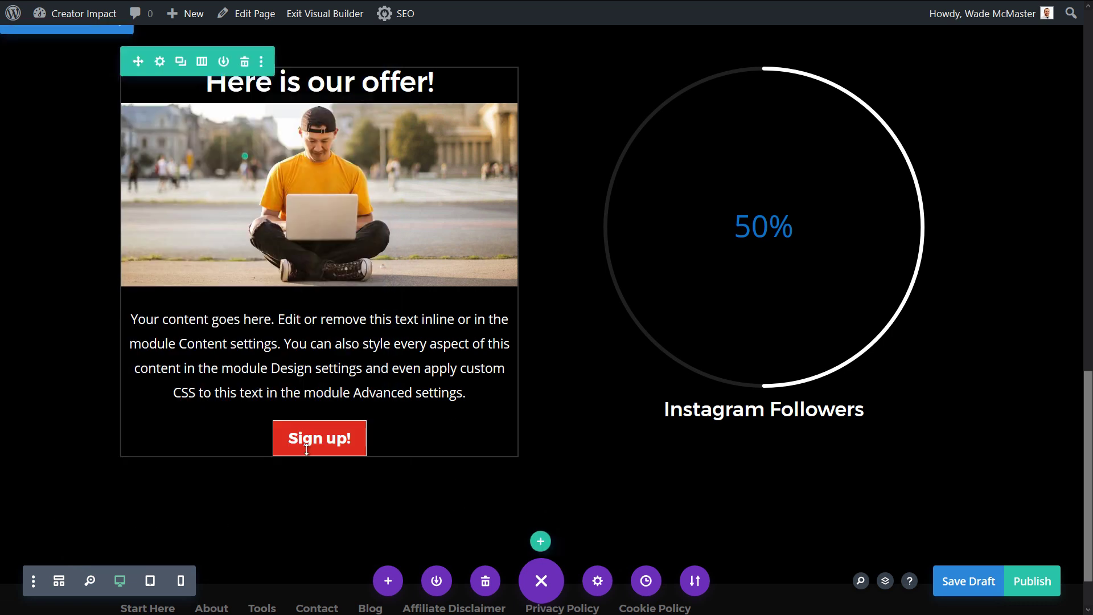
{"action": "scroll", "coordinate": [310, 443], "scroll_direction": "down", "scroll_amount": 1}
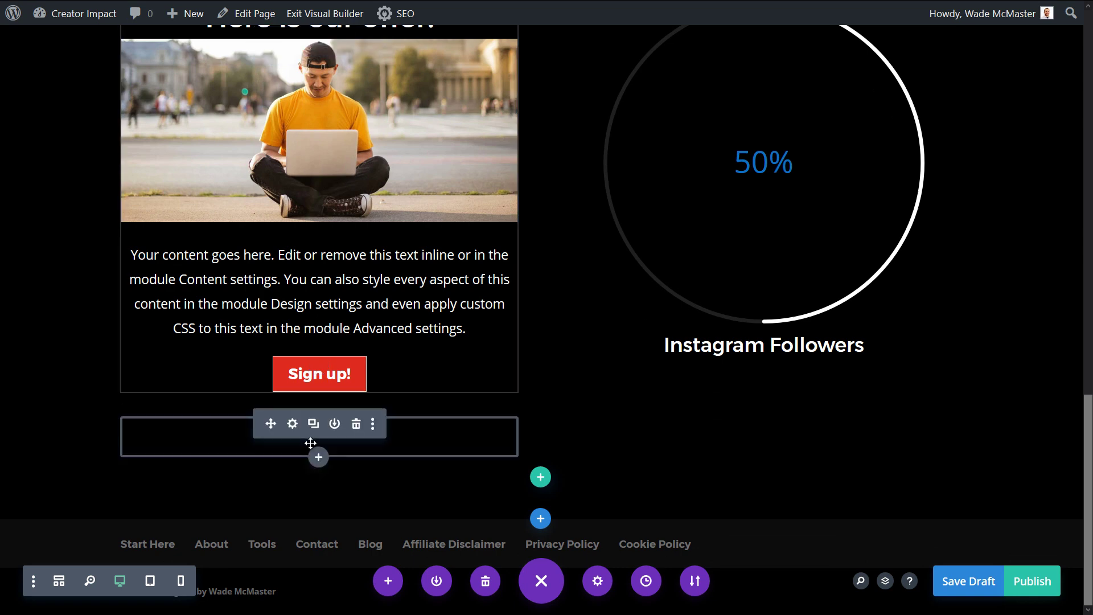
{"action": "left_click", "coordinate": [356, 424]}
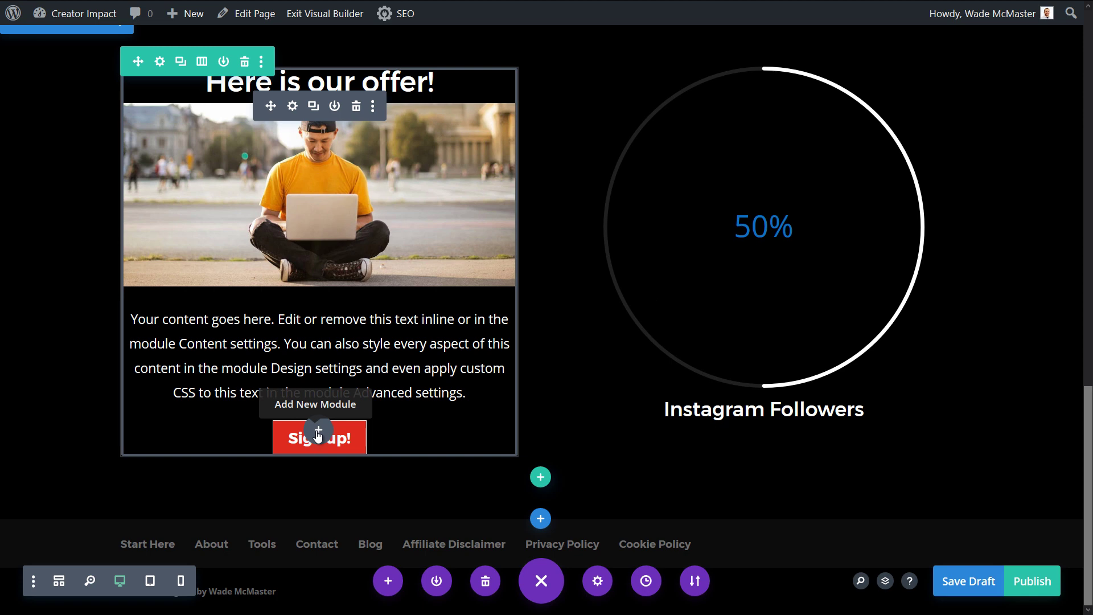
Insert a Contact Form module below the offer card
{"action": "left_click", "coordinate": [318, 431]}
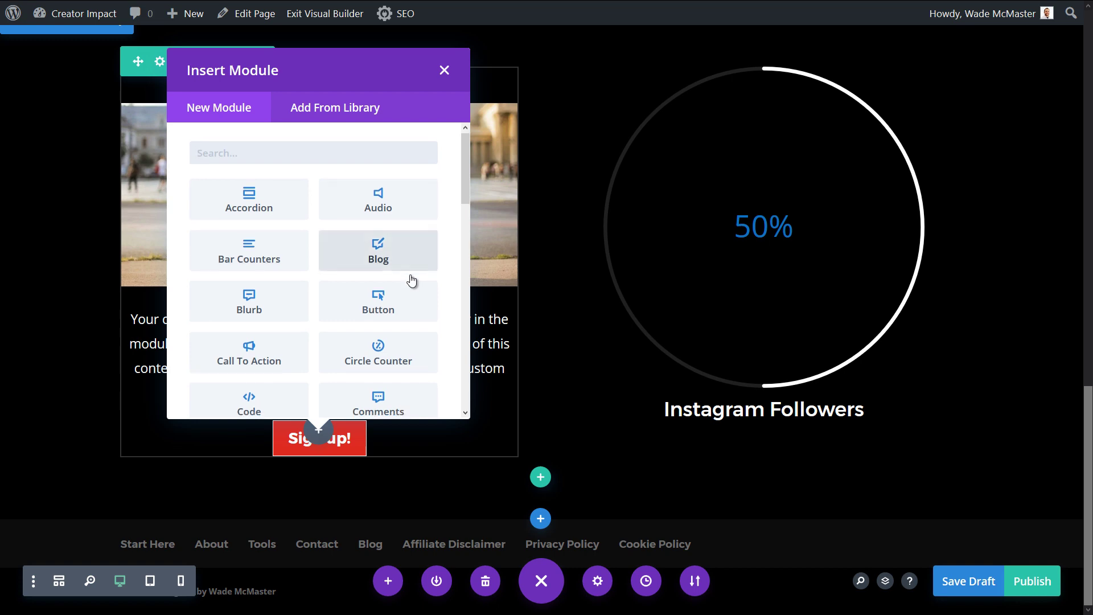
{"action": "scroll", "coordinate": [413, 262], "scroll_direction": "down", "scroll_amount": 3}
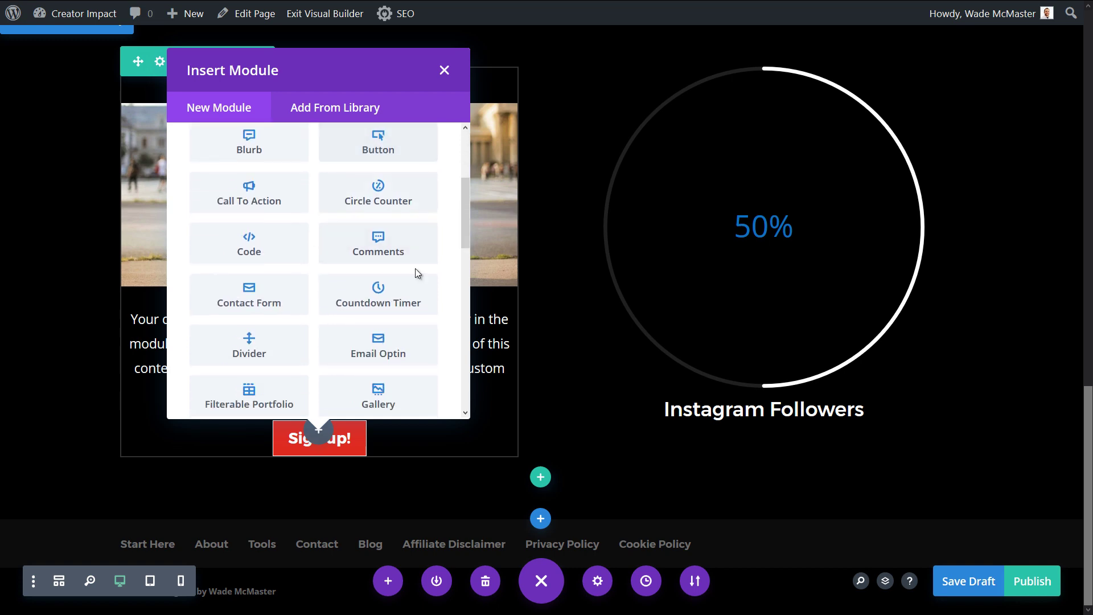
{"action": "left_click", "coordinate": [281, 292]}
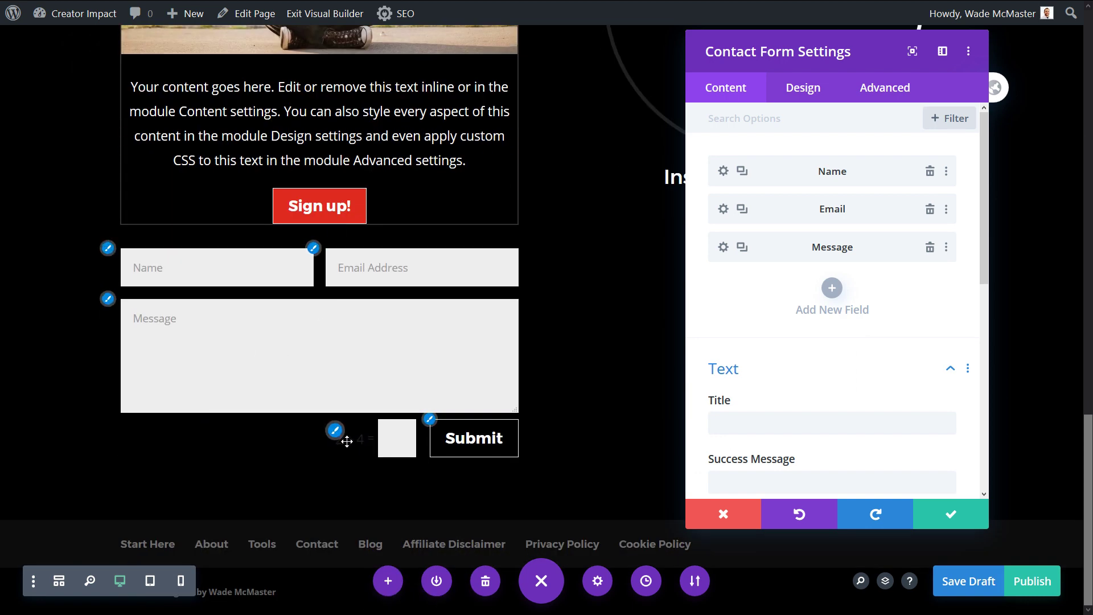
Turn on Use A Spam Protection Service with ReCaptcha as the provider, leaving the account unchanged
{"action": "scroll", "coordinate": [883, 371], "scroll_direction": "down", "scroll_amount": 5}
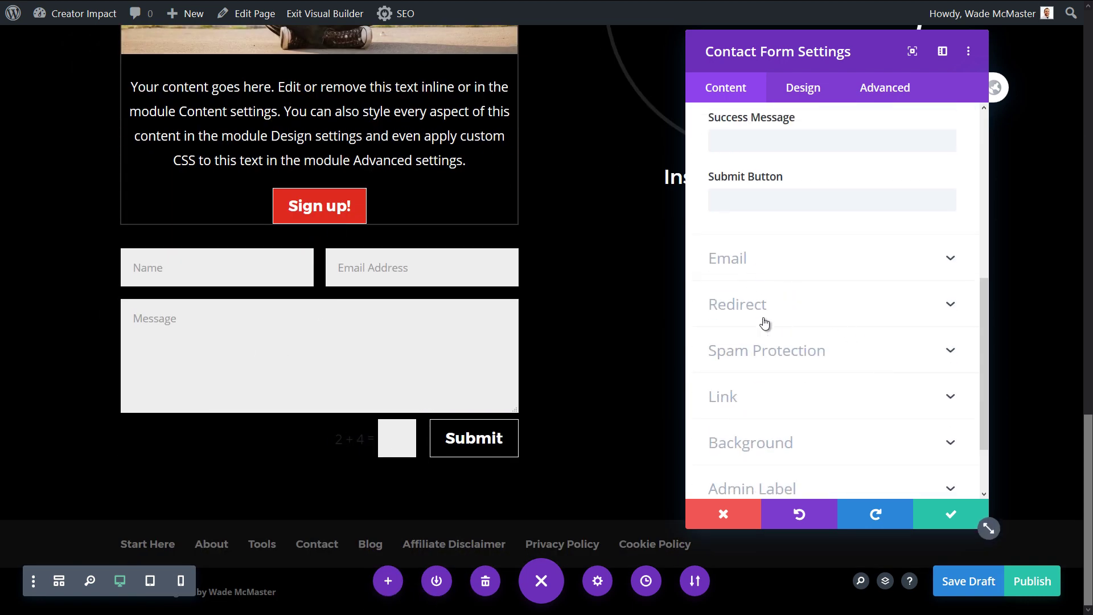
{"action": "left_click", "coordinate": [766, 350]}
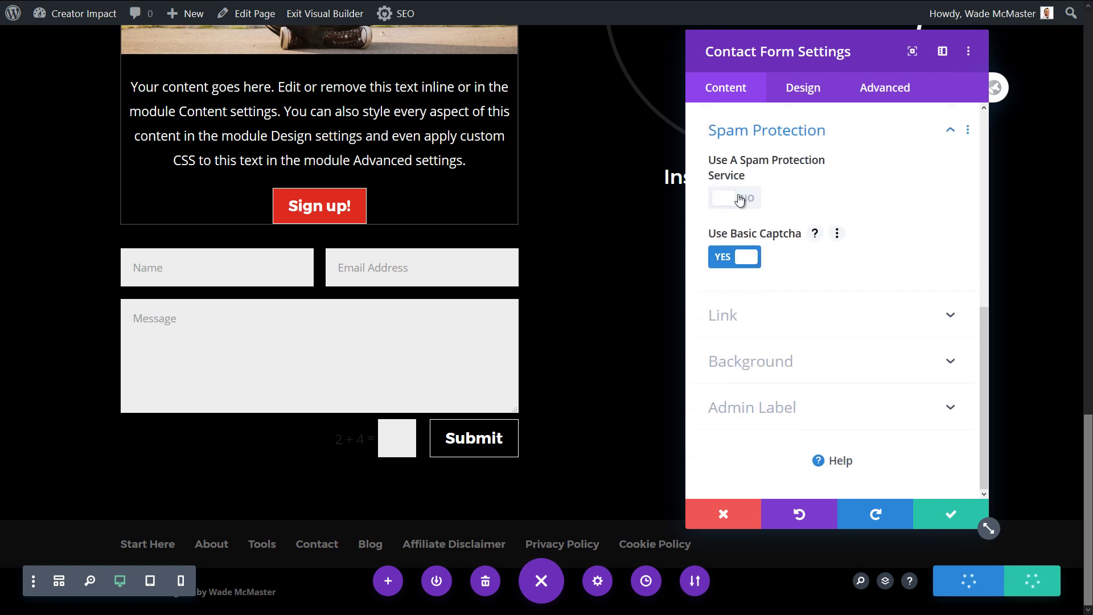
{"action": "left_click", "coordinate": [739, 199]}
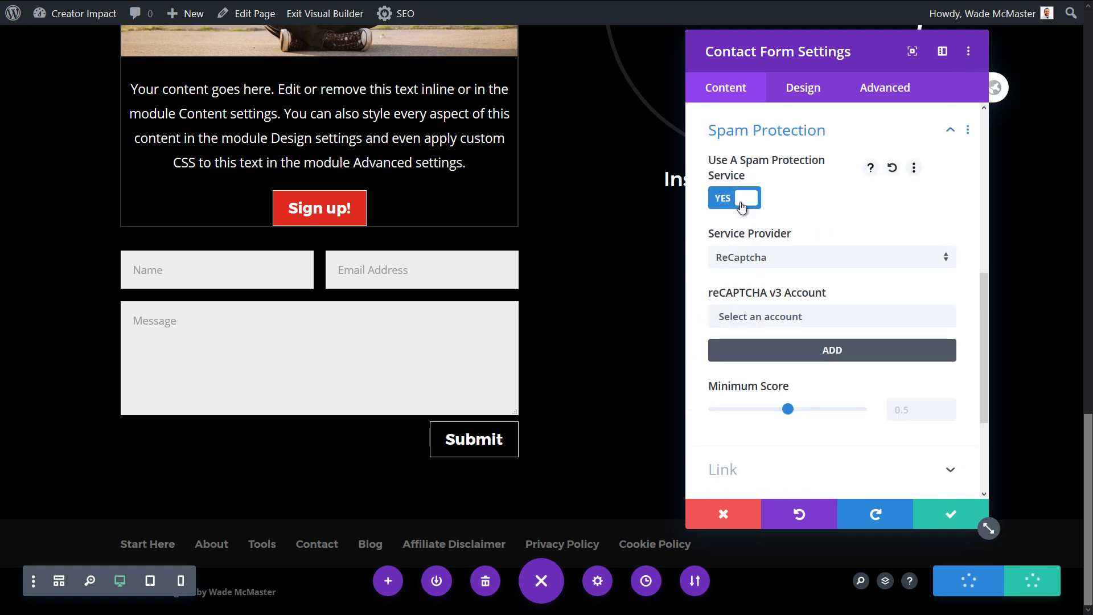
{"action": "left_click", "coordinate": [746, 257]}
{"action": "left_click", "coordinate": [806, 234]}
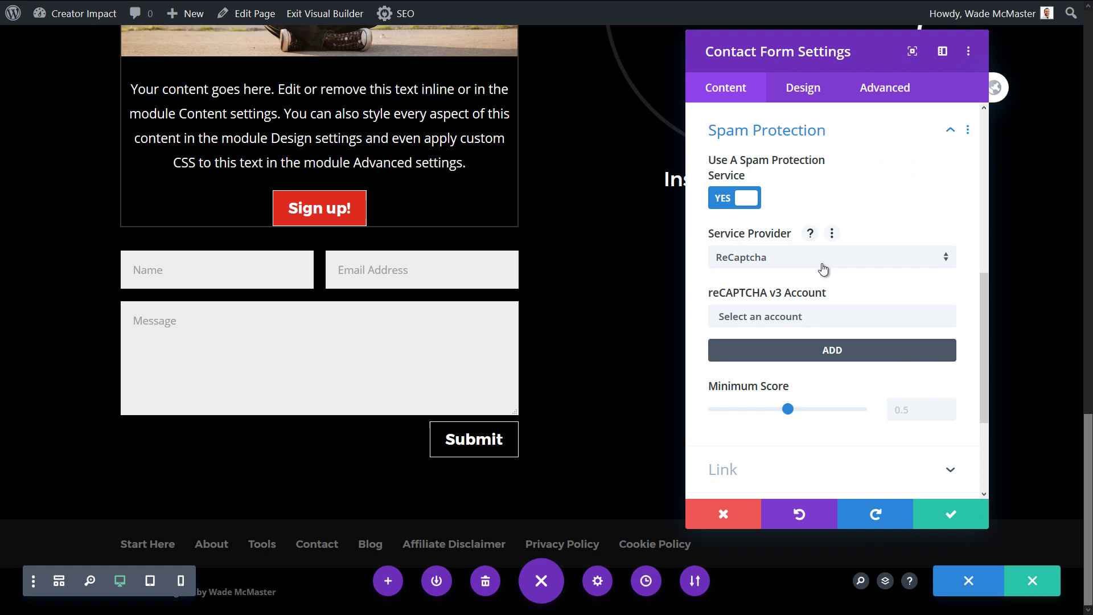
{"action": "left_click", "coordinate": [793, 320]}
{"action": "left_click", "coordinate": [774, 337]}
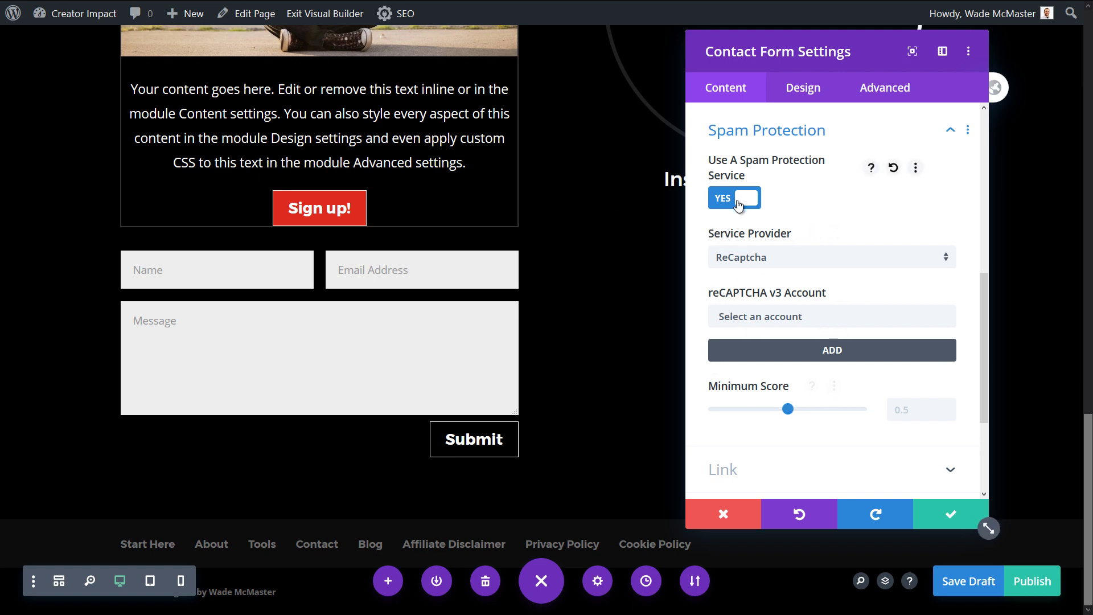
{"action": "scroll", "coordinate": [797, 379], "scroll_direction": "down", "scroll_amount": 3}
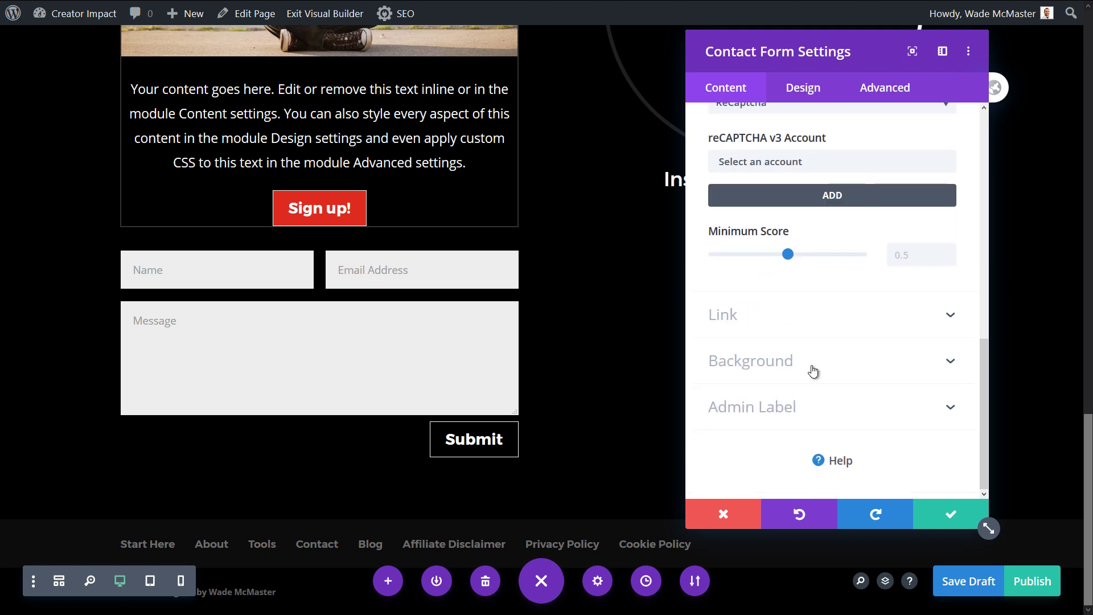
{"action": "scroll", "coordinate": [812, 371], "scroll_direction": "up", "scroll_amount": 10}
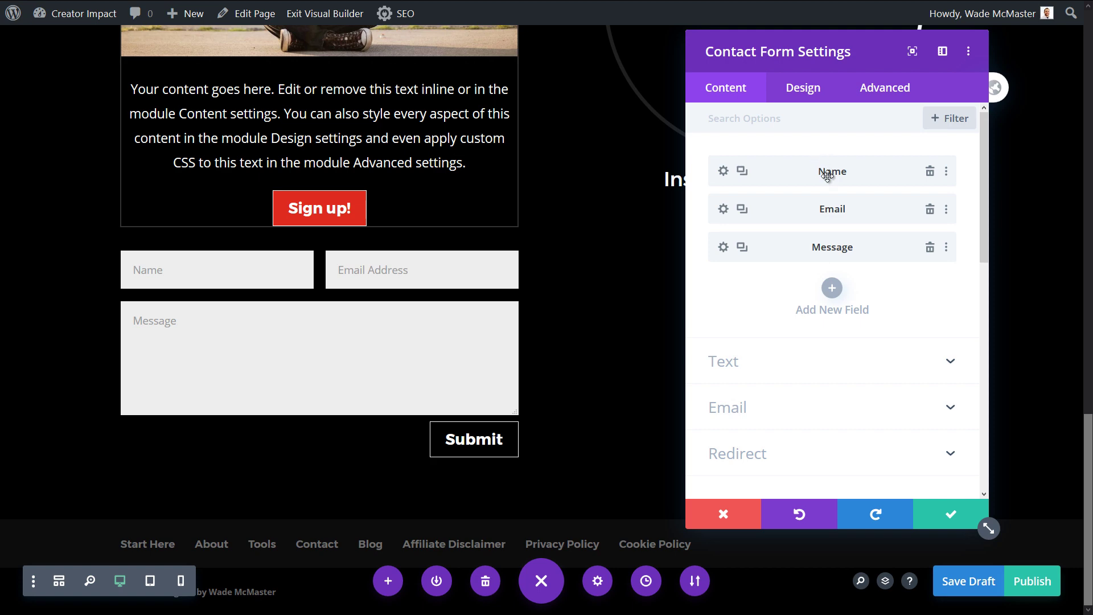
Add a new contact-form field with Field ID 'Random' and title 'Ra'
{"action": "left_click", "coordinate": [832, 289]}
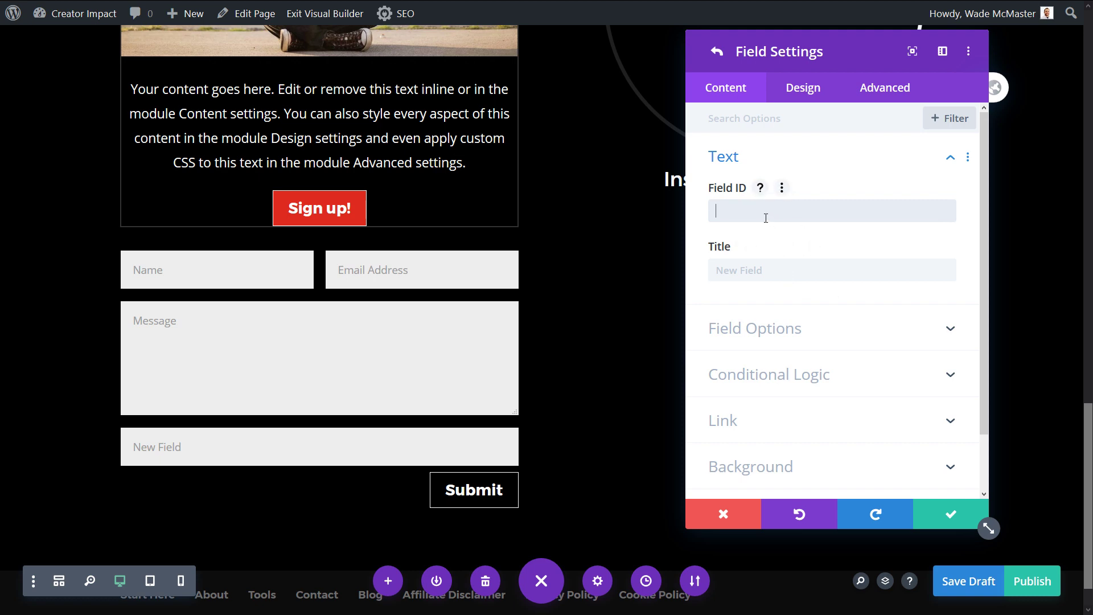
{"action": "type", "text": "Random"}
{"action": "left_click", "coordinate": [781, 269]}
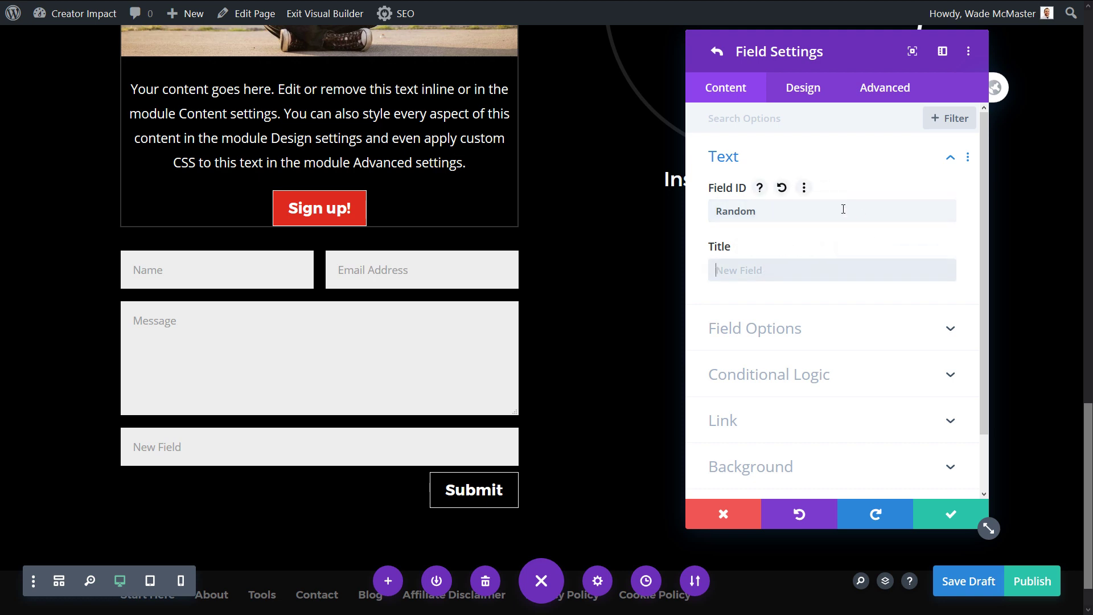
{"action": "type", "text": "Random"}
Keep minimum length 0 and allowed symbols All, and make the field not required
{"action": "left_click", "coordinate": [844, 335]}
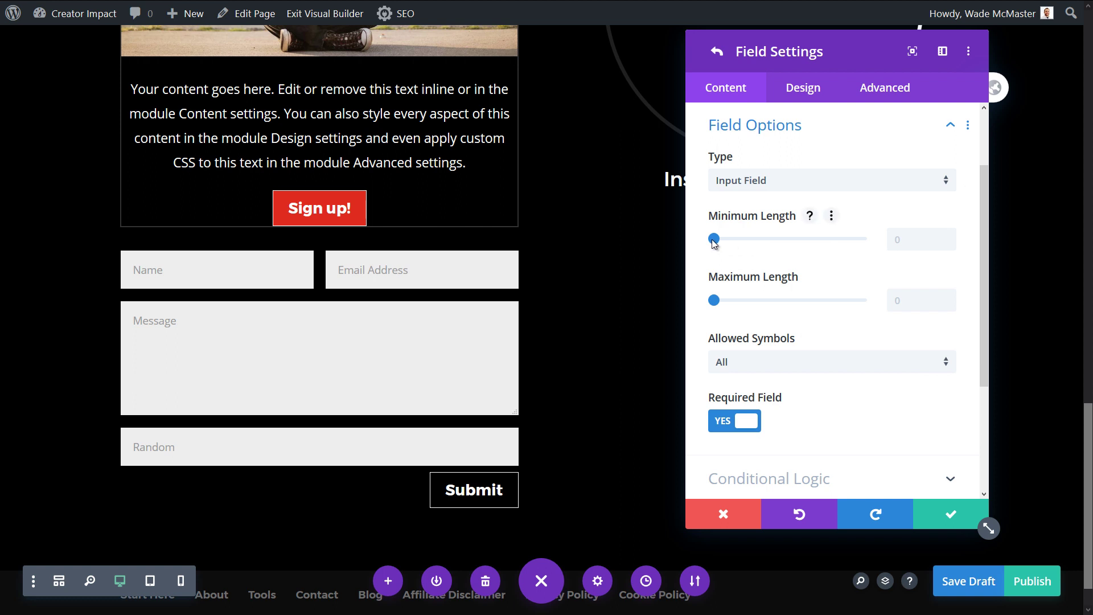
{"action": "left_click_drag", "start_coordinate": [730, 243], "coordinate": [680, 245]}
{"action": "left_click", "coordinate": [774, 364]}
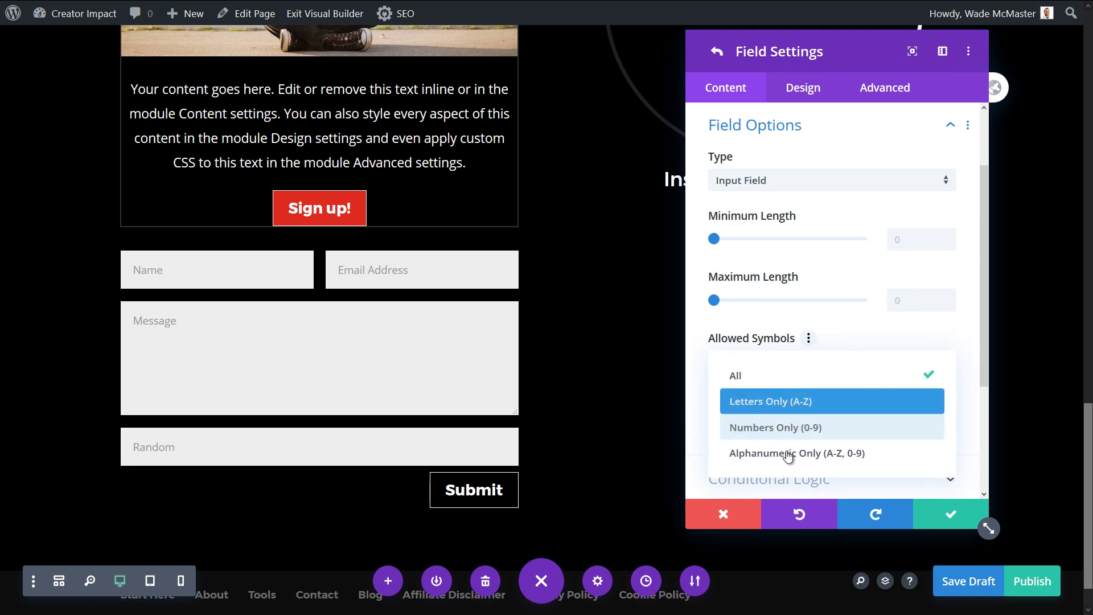
{"action": "left_click", "coordinate": [845, 329]}
{"action": "scroll", "coordinate": [846, 327], "scroll_direction": "down", "scroll_amount": 3}
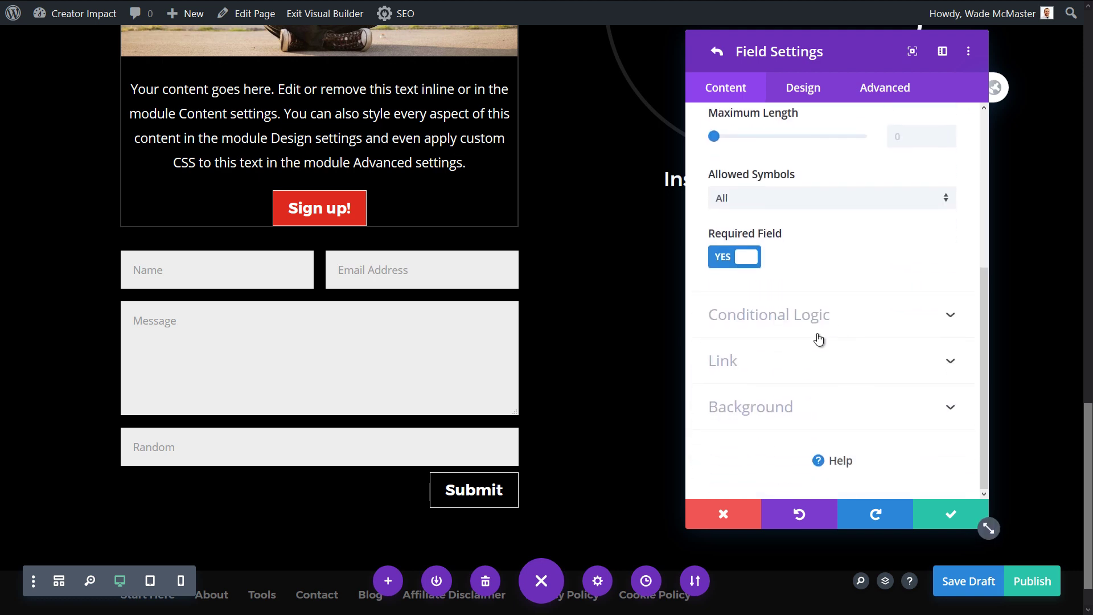
{"action": "left_click", "coordinate": [746, 256]}
{"action": "left_click", "coordinate": [934, 316]}
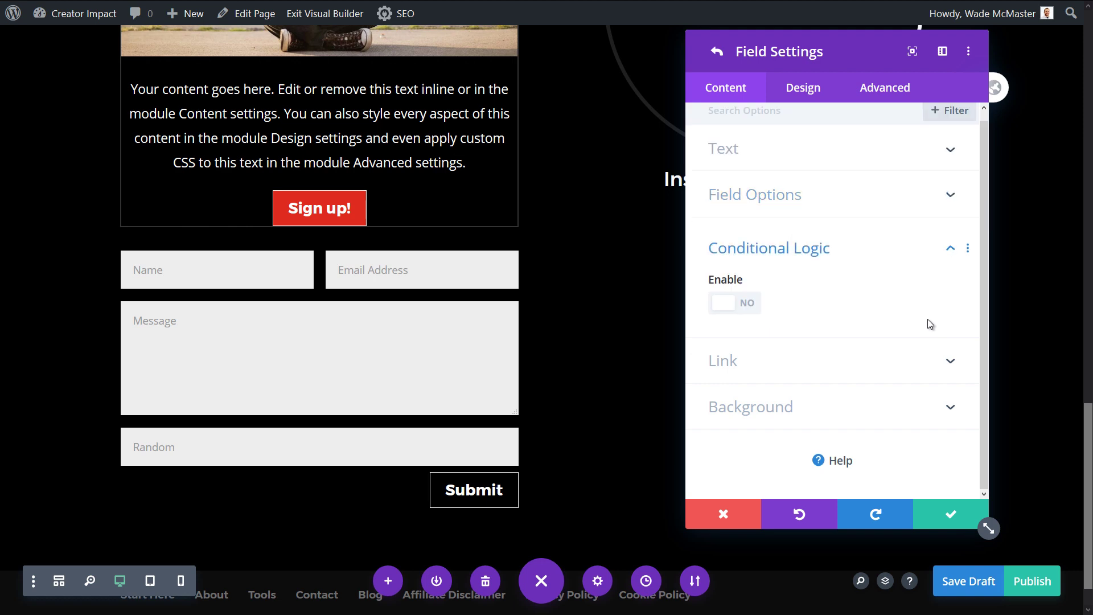
Enable conditional logic on the Random field and base its rule on Email Address
{"action": "left_click", "coordinate": [744, 311]}
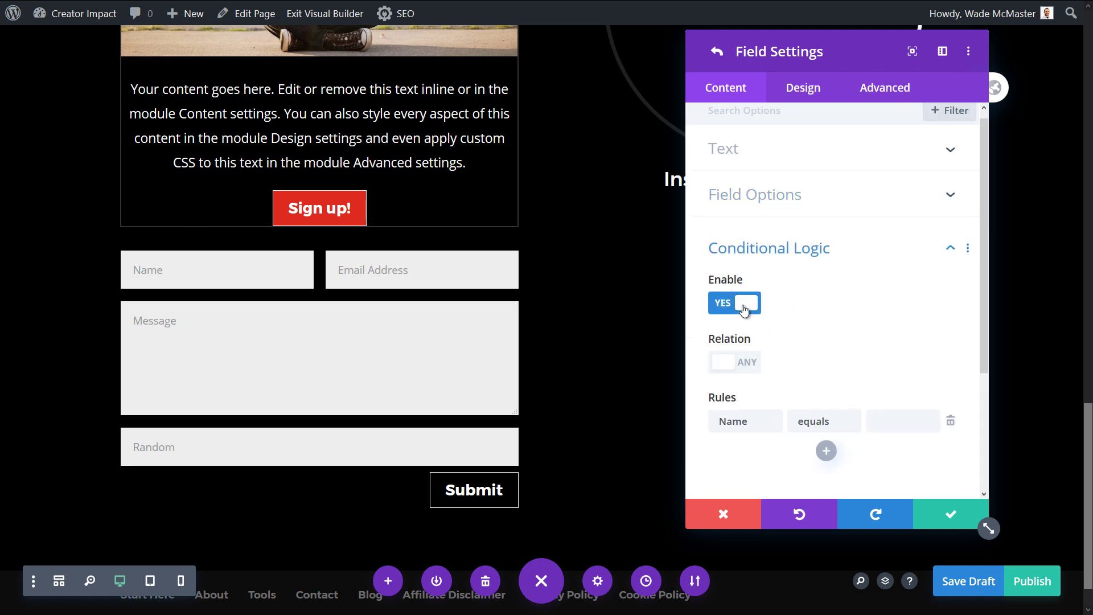
{"action": "left_click", "coordinate": [740, 365]}
{"action": "left_click", "coordinate": [740, 364]}
{"action": "scroll", "coordinate": [749, 359], "scroll_direction": "down", "scroll_amount": 3}
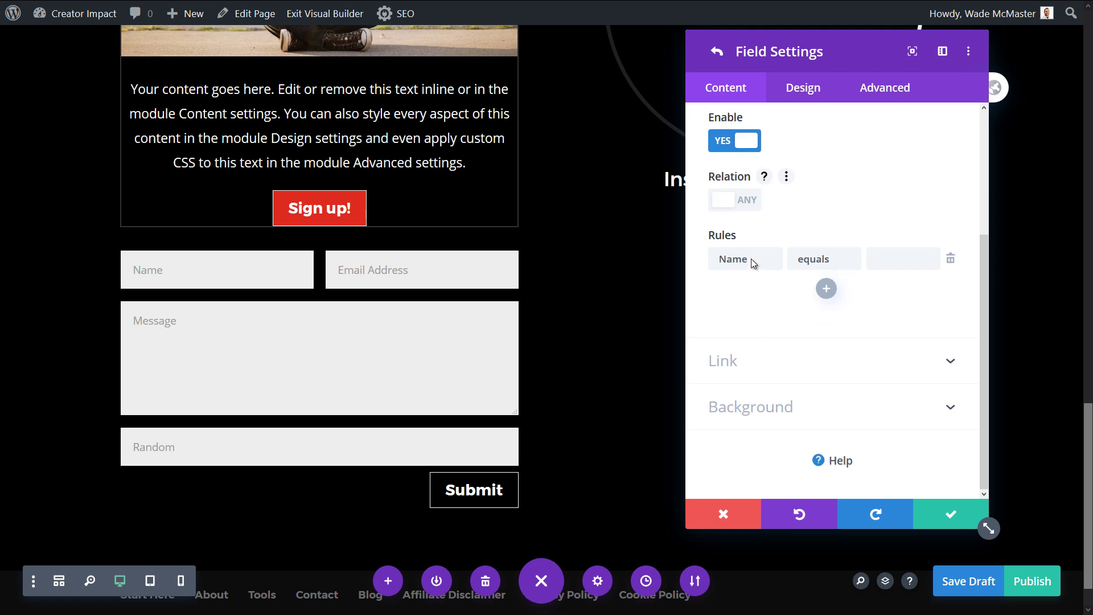
{"action": "left_click", "coordinate": [752, 260]}
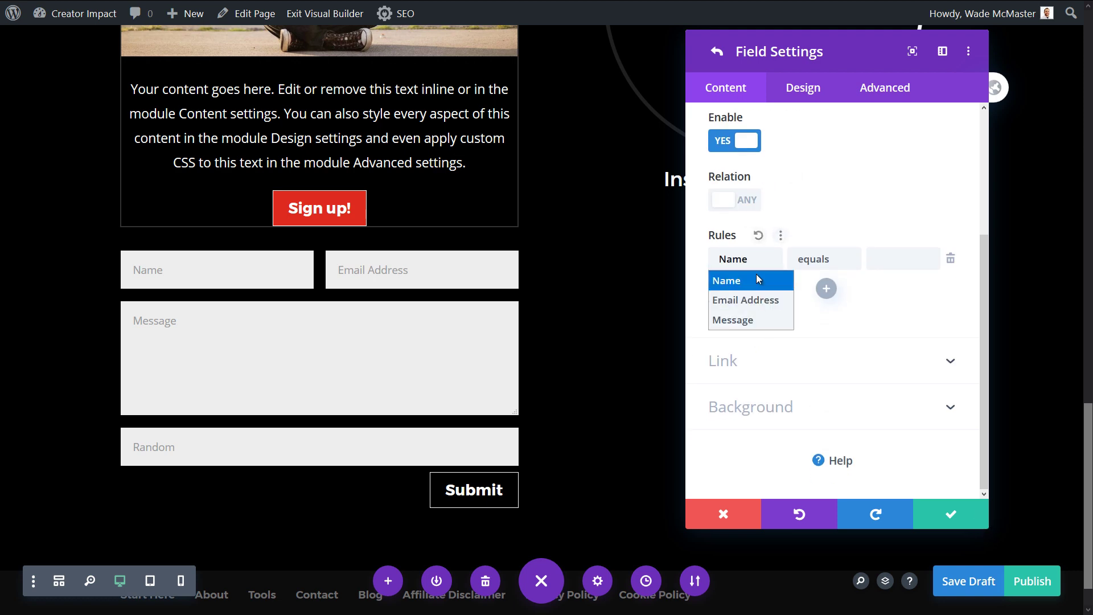
{"action": "left_click", "coordinate": [762, 300]}
Set the rule comparison to 'does not contain' with value 'a', relation staying Any
{"action": "left_click", "coordinate": [815, 261]}
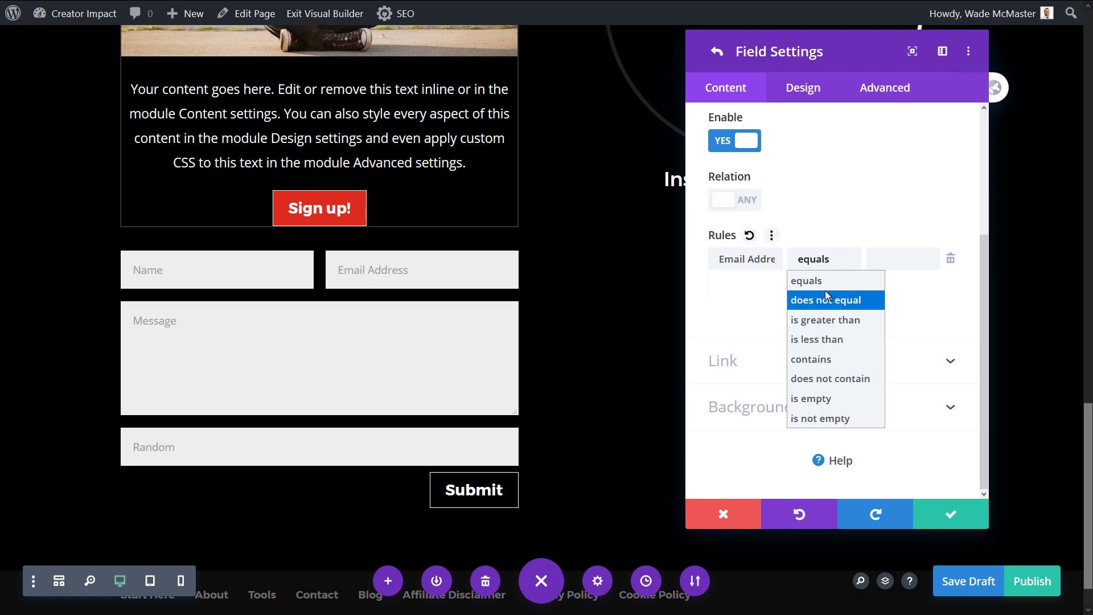
{"action": "left_click", "coordinate": [822, 339]}
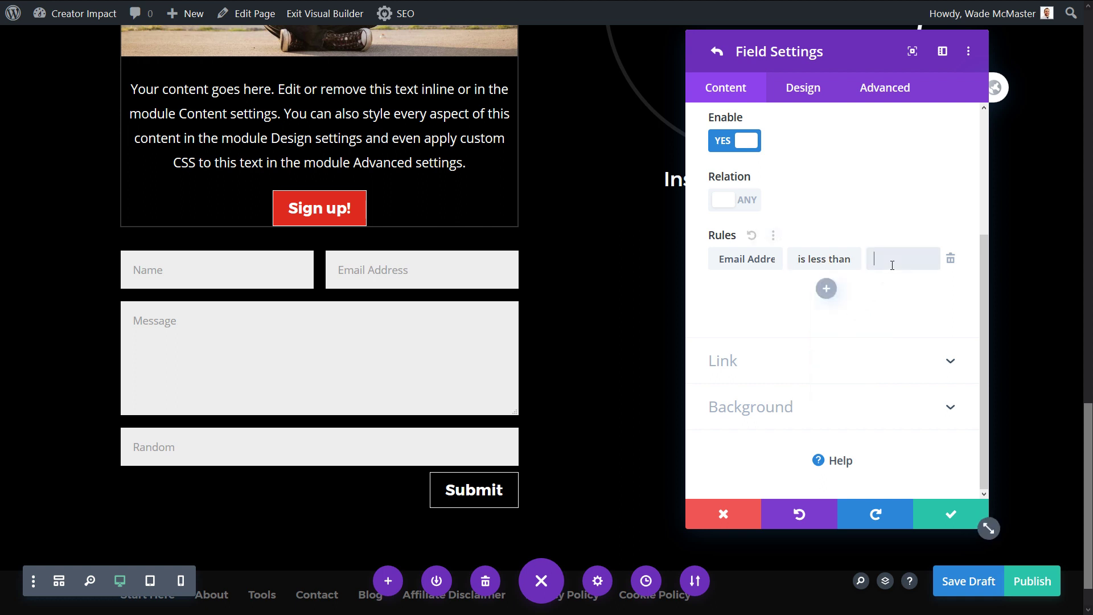
{"action": "left_click", "coordinate": [825, 260]}
{"action": "left_click", "coordinate": [837, 379]}
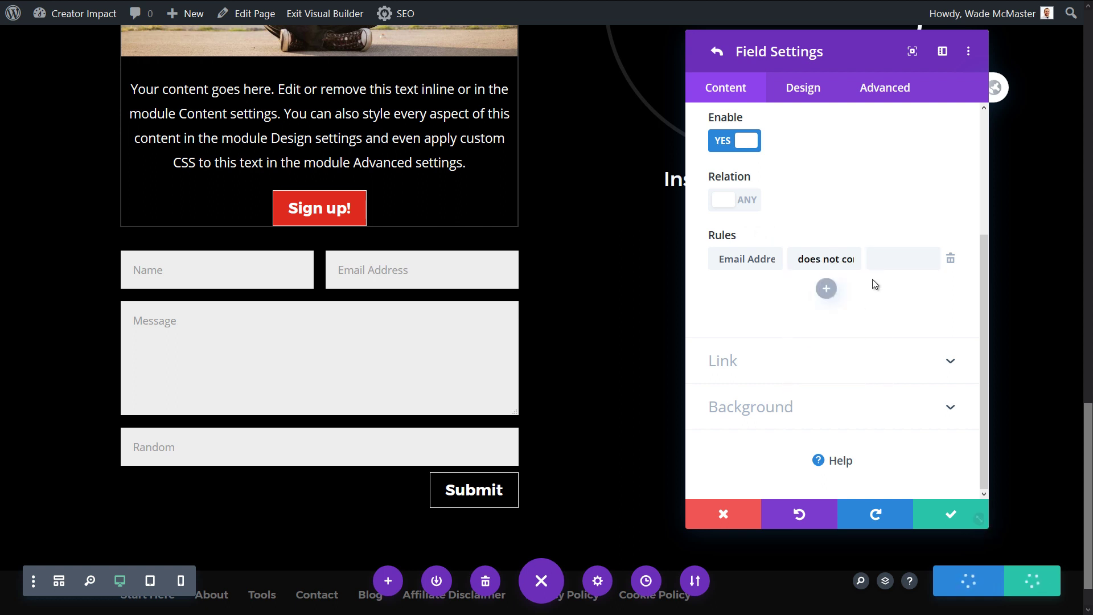
{"action": "left_click", "coordinate": [883, 257]}
{"action": "type", "text": "a"}
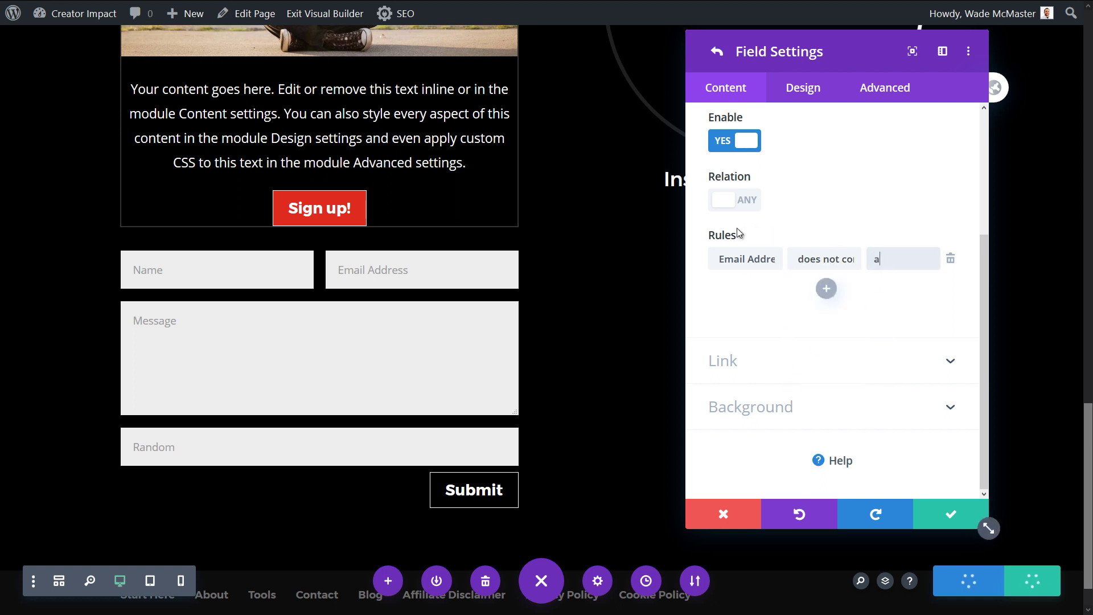
{"action": "left_click", "coordinate": [738, 201]}
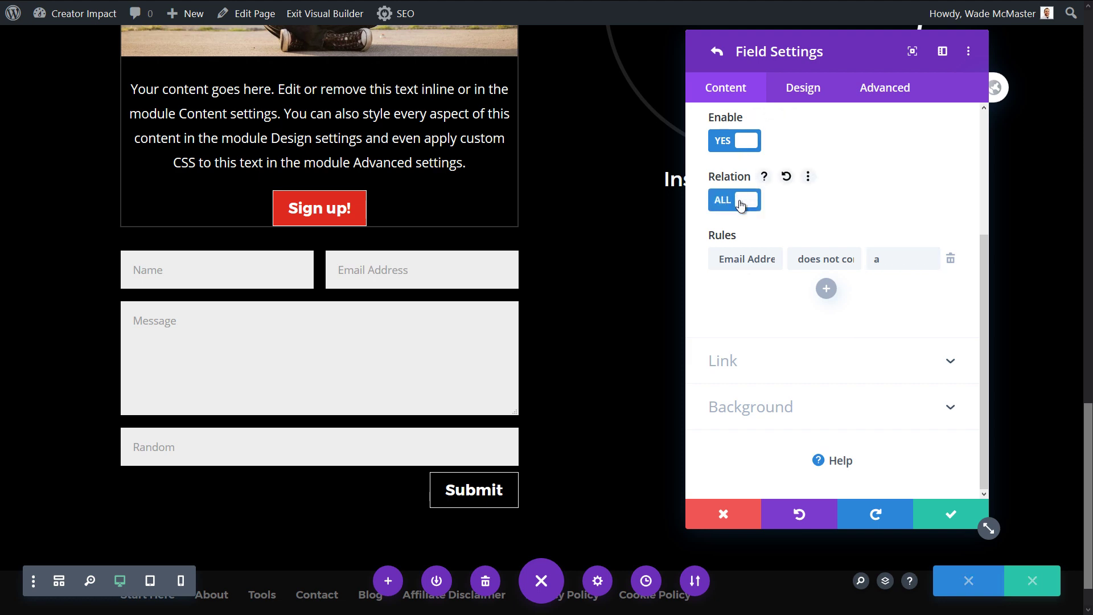
{"action": "left_click", "coordinate": [737, 200]}
{"action": "scroll", "coordinate": [715, 339], "scroll_direction": "up", "scroll_amount": 3}
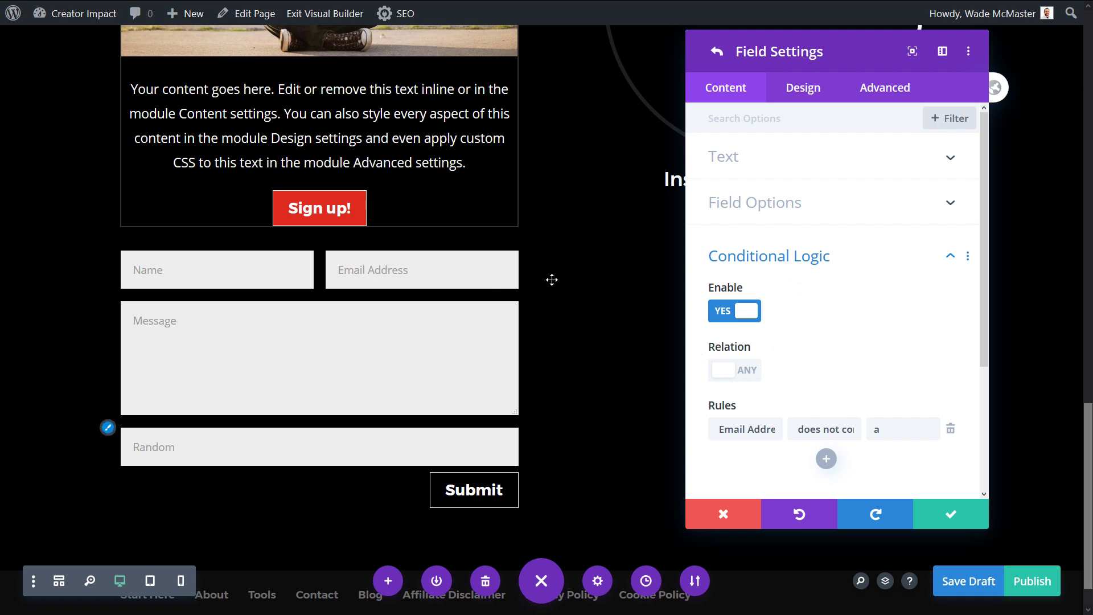
Set the Random field's background color to red
{"action": "scroll", "coordinate": [726, 317], "scroll_direction": "down", "scroll_amount": 3}
{"action": "left_click", "coordinate": [751, 401]}
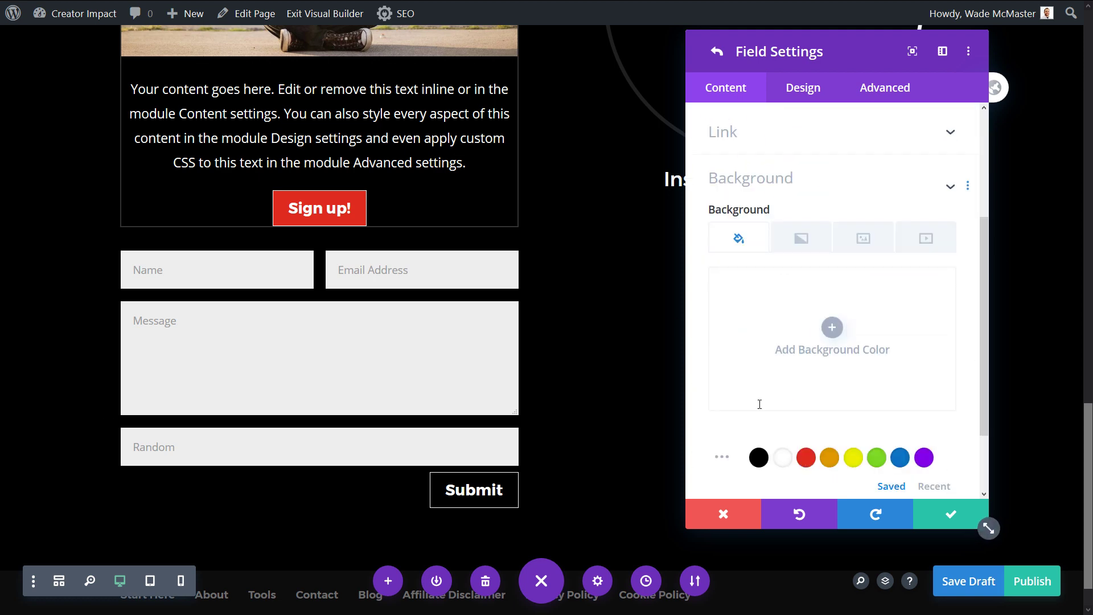
{"action": "left_click", "coordinate": [899, 381]}
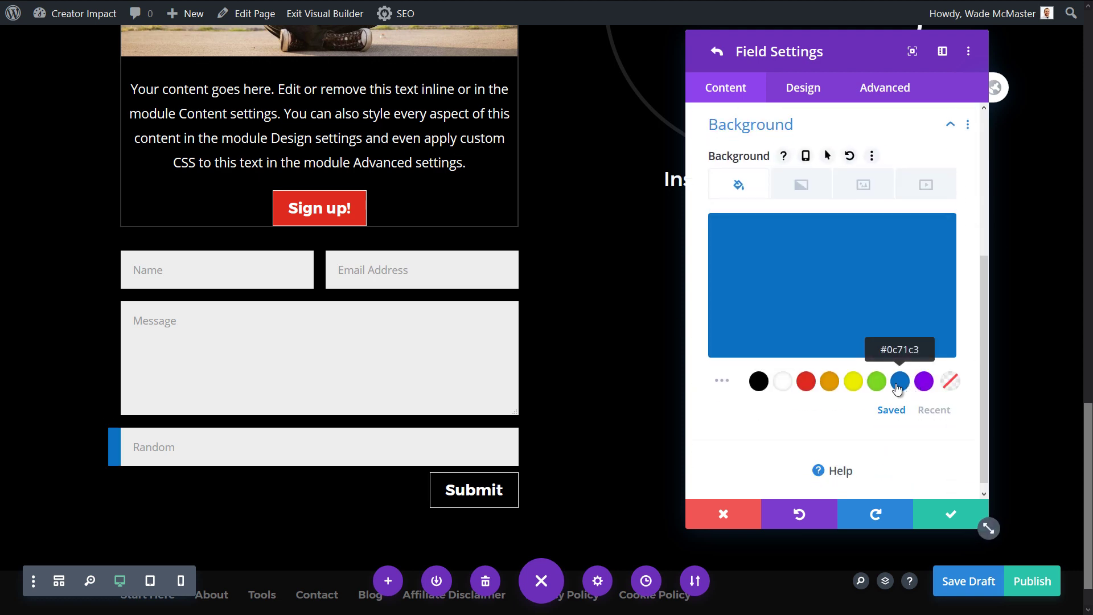
{"action": "left_click", "coordinate": [806, 381]}
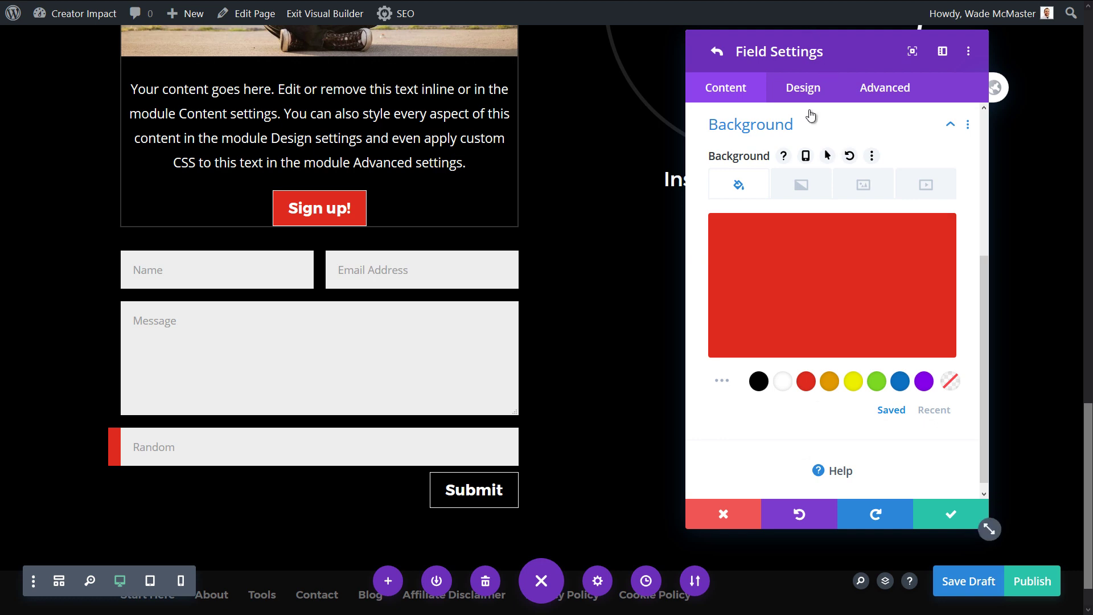
In Design field styling, make the Random field's fill black
{"action": "left_click", "coordinate": [807, 87]}
{"action": "left_click", "coordinate": [765, 201]}
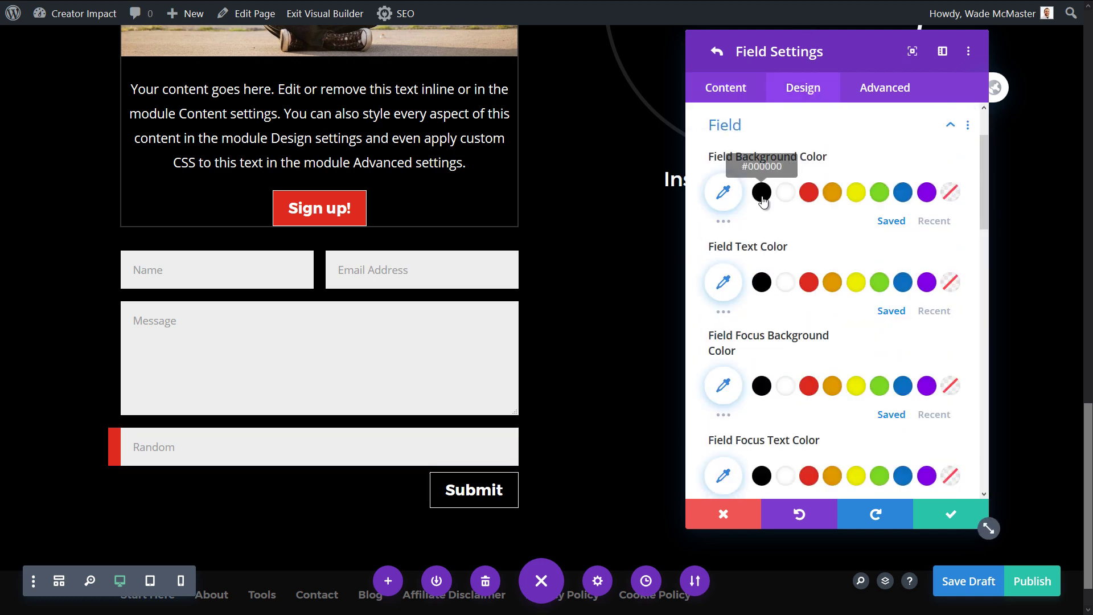
{"action": "left_click", "coordinate": [810, 194]}
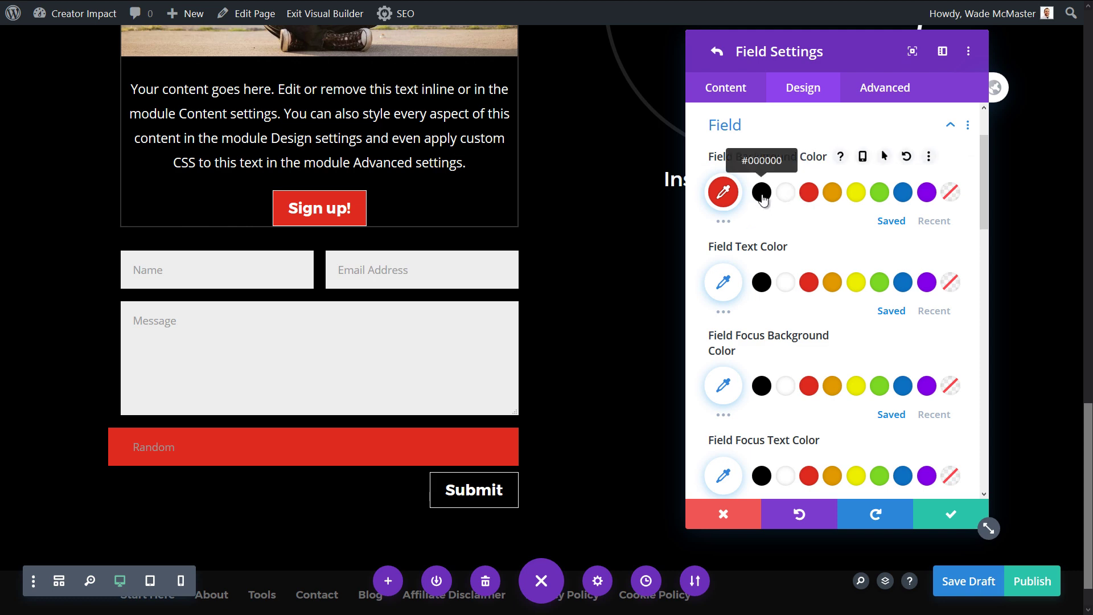
{"action": "left_click", "coordinate": [759, 197]}
Give the field a white 1px bottom-only border and save its settings
{"action": "scroll", "coordinate": [765, 228], "scroll_direction": "down", "scroll_amount": 3}
{"action": "scroll", "coordinate": [765, 229], "scroll_direction": "down", "scroll_amount": 8}
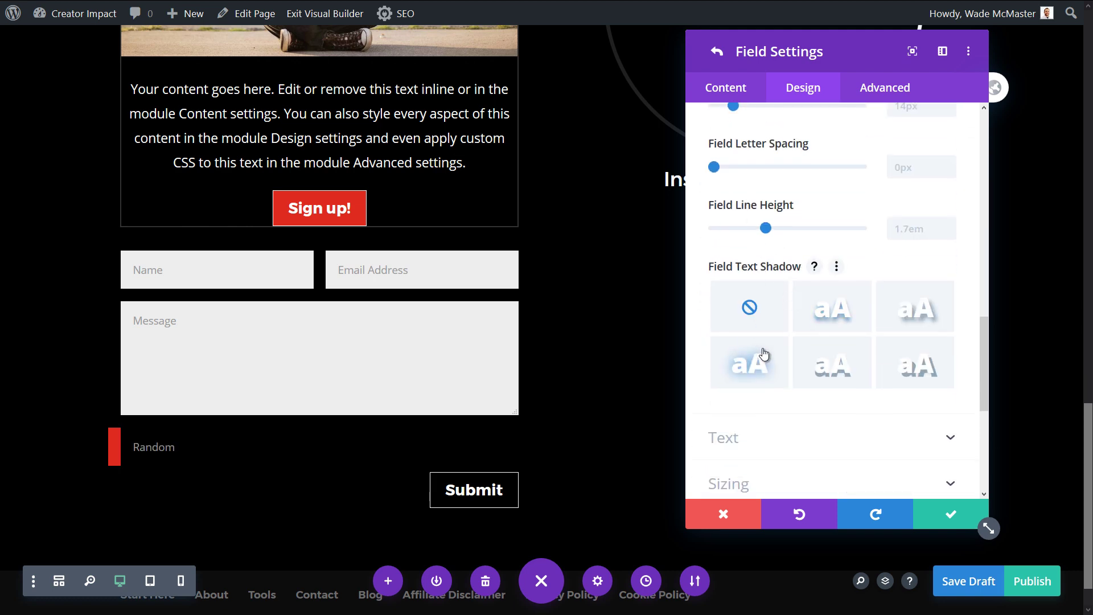
{"action": "scroll", "coordinate": [760, 405], "scroll_direction": "down", "scroll_amount": 5}
{"action": "left_click", "coordinate": [765, 411]}
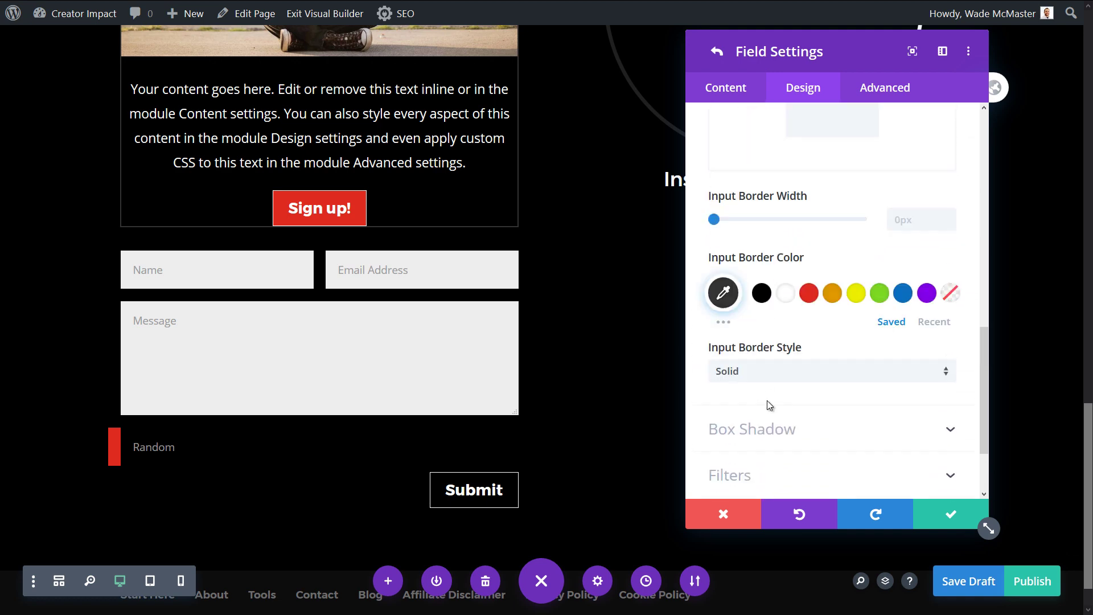
{"action": "left_click", "coordinate": [881, 344]}
{"action": "scroll", "coordinate": [853, 265], "scroll_direction": "down", "scroll_amount": 5}
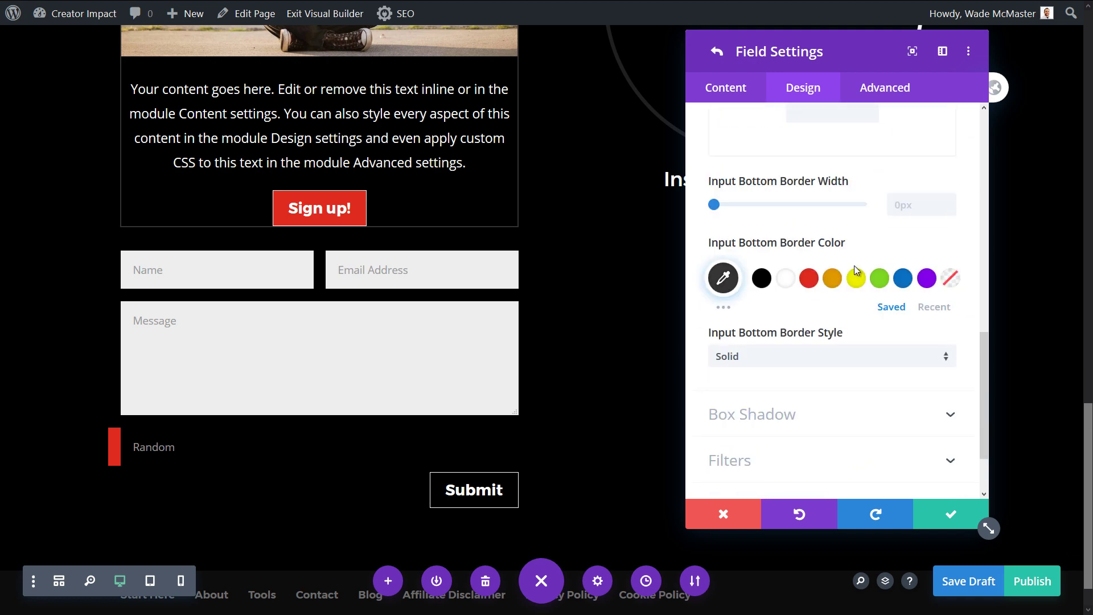
{"action": "left_click", "coordinate": [785, 278]}
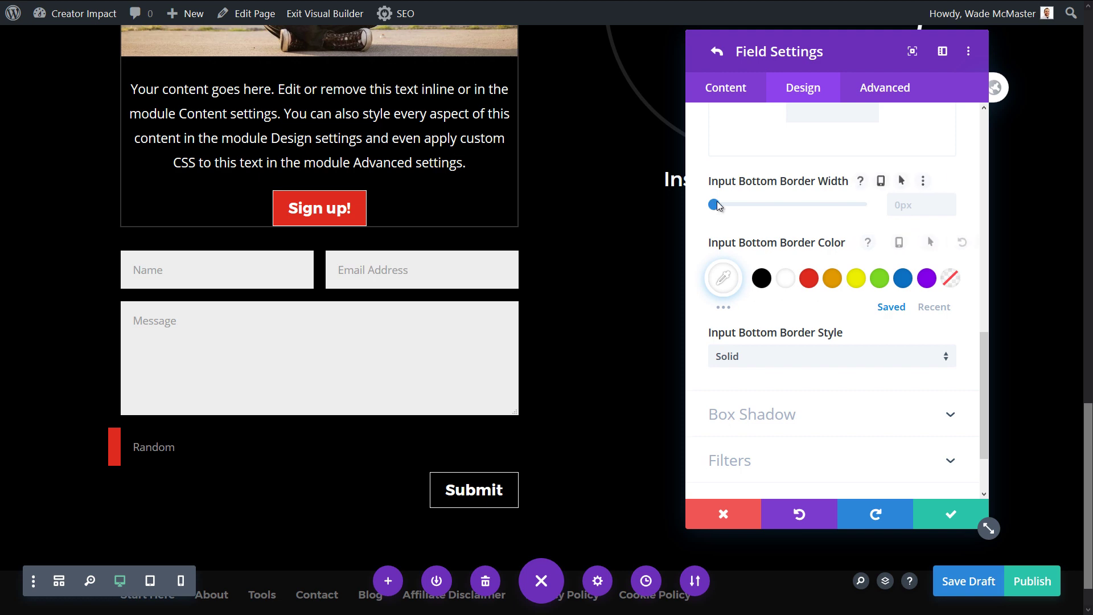
{"action": "left_click", "coordinate": [716, 204]}
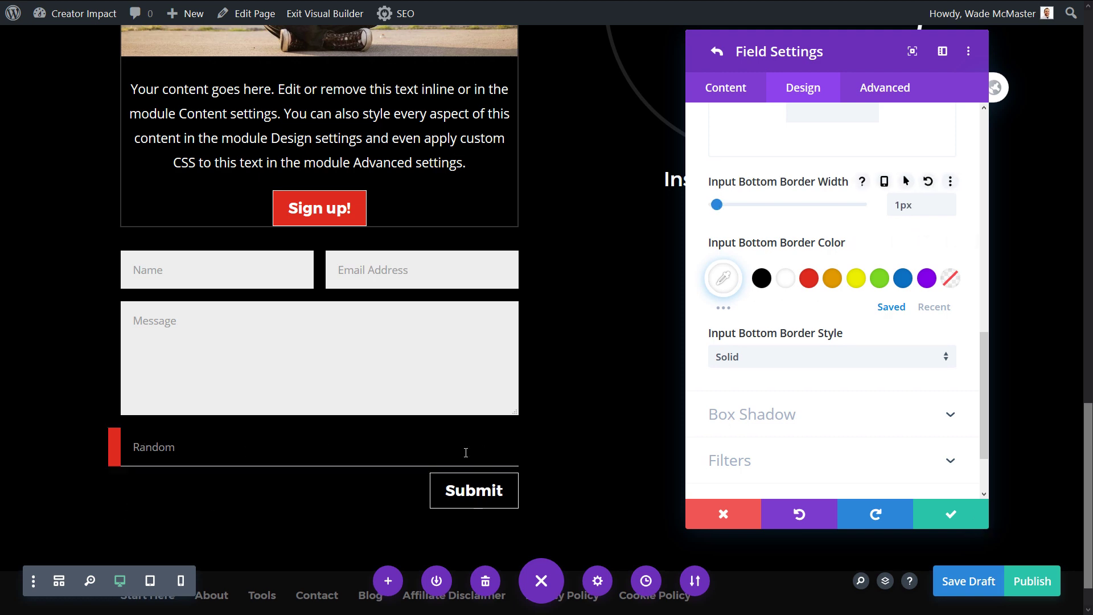
{"action": "left_click", "coordinate": [951, 513]}
{"action": "left_click", "coordinate": [210, 443]}
Type test text into the Random, Message and Email Address fields of the form
{"action": "type", "text": "xghdsfhs"}
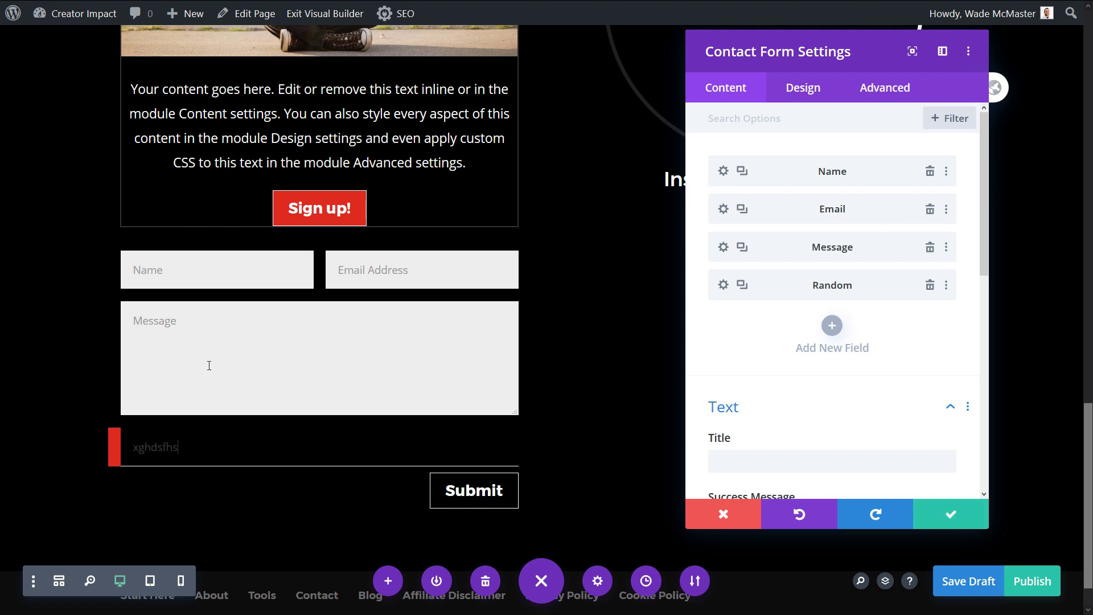
{"action": "type", "text": "fh"}
{"action": "left_click", "coordinate": [203, 355]}
{"action": "type", "text": "adf"}
{"action": "type", "text": "adfgsdfga"}
{"action": "left_click", "coordinate": [475, 271]}
{"action": "type", "text": "adgadgag"}
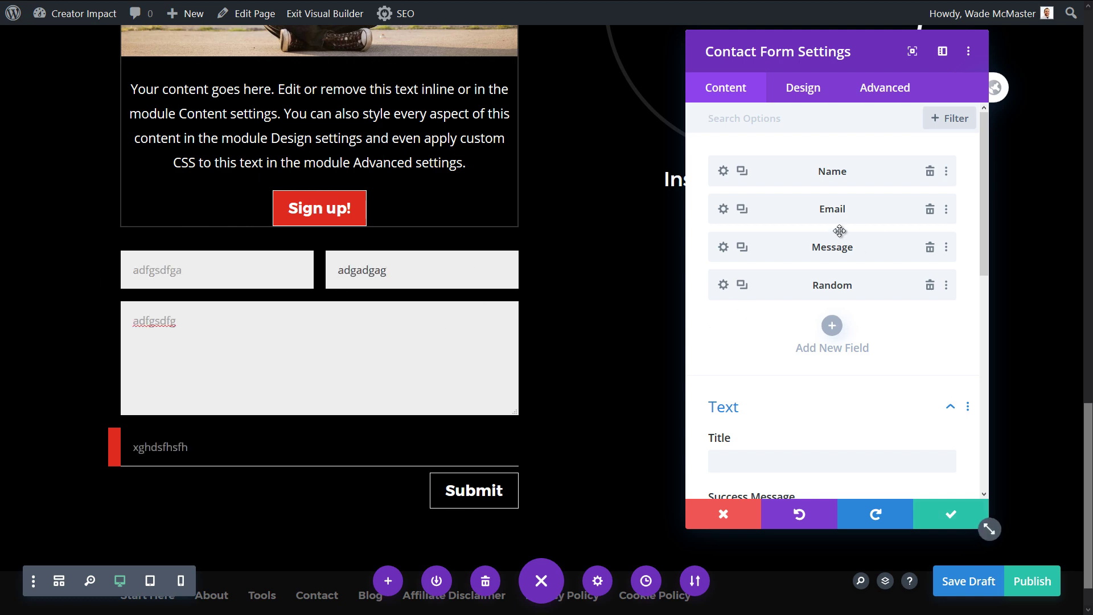
Duplicate the Email and Message fields and make the second Email field full width
{"action": "left_click", "coordinate": [742, 209]}
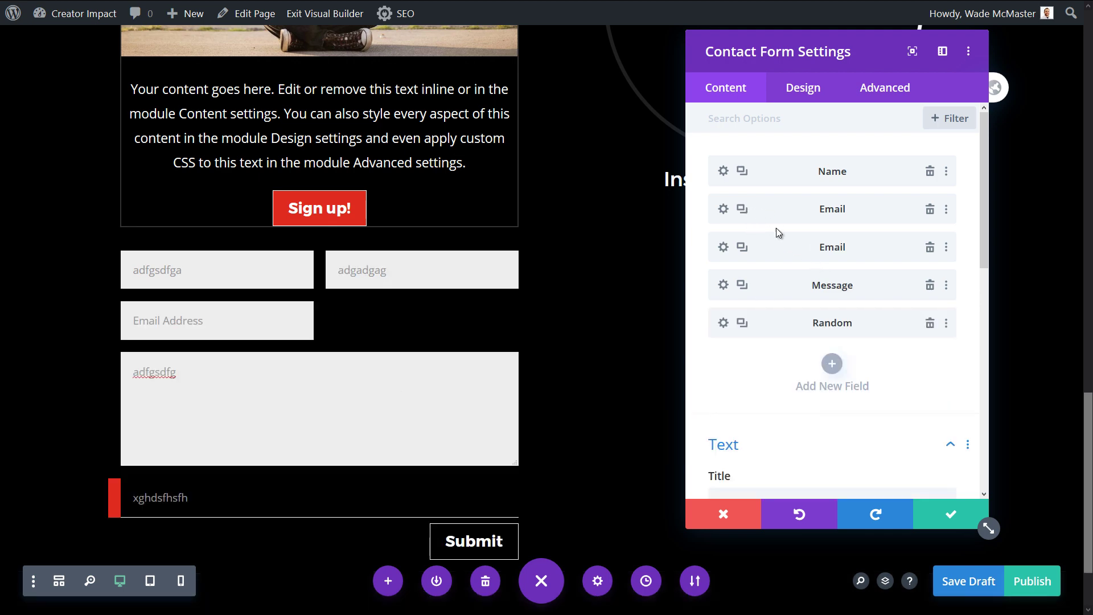
{"action": "left_click", "coordinate": [744, 287]}
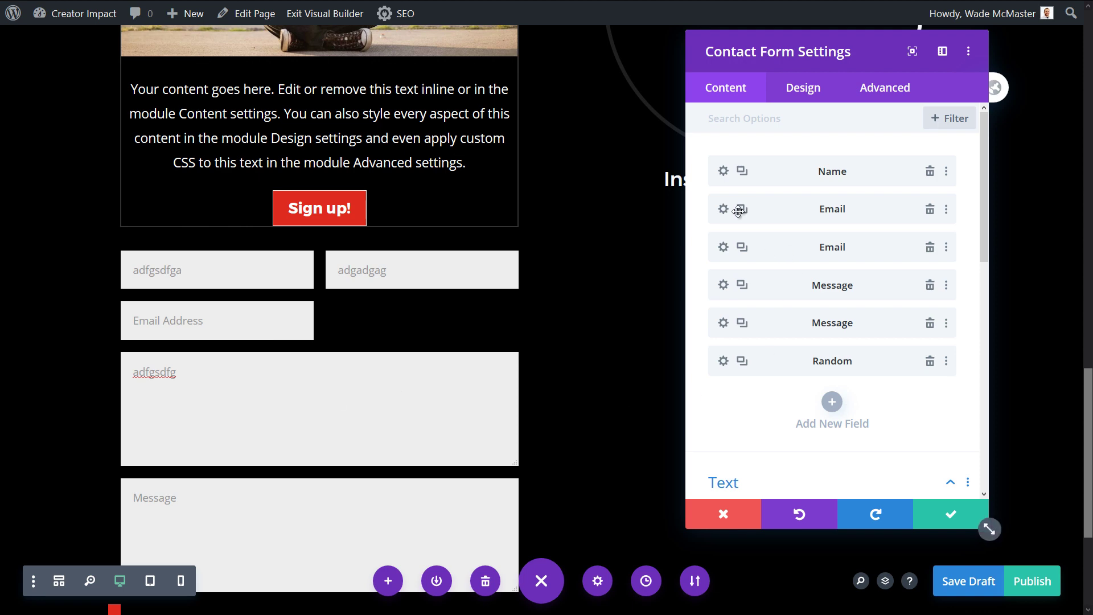
{"action": "left_click", "coordinate": [724, 247]}
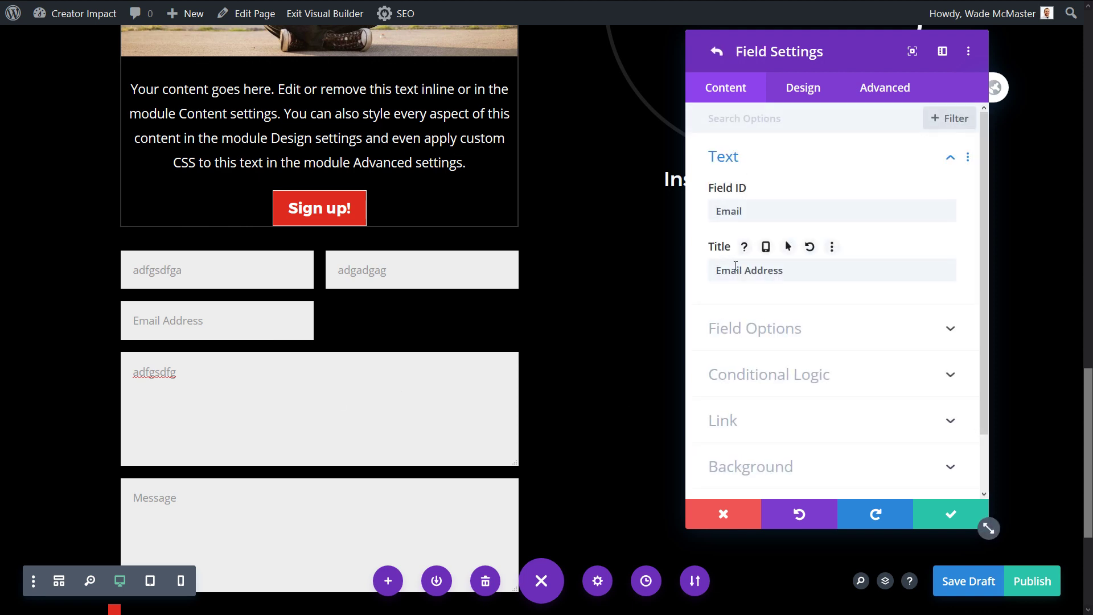
{"action": "left_click", "coordinate": [795, 97]}
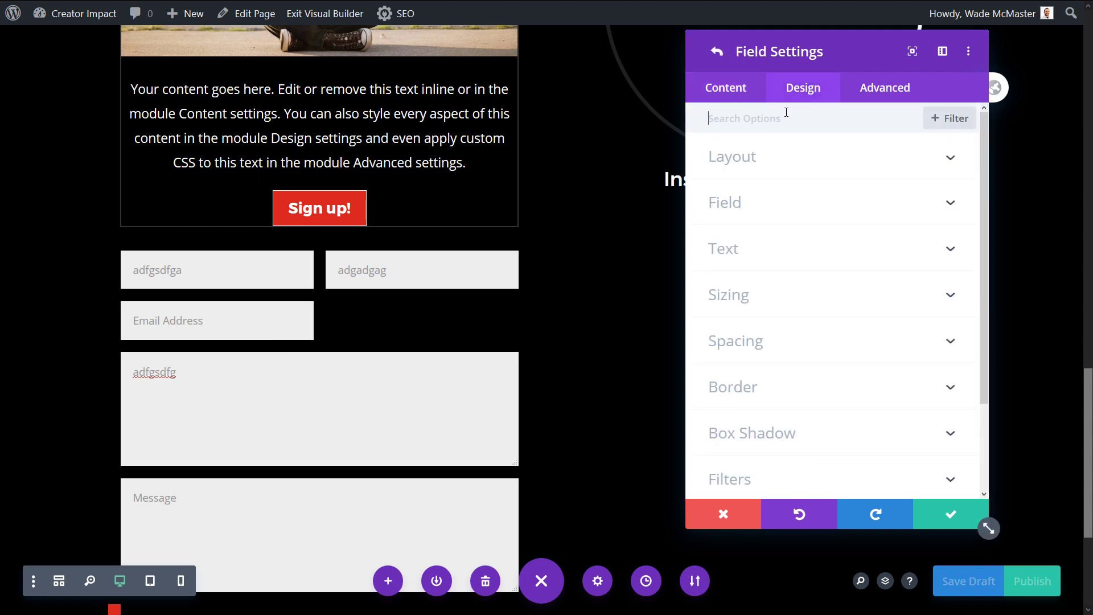
{"action": "left_click", "coordinate": [734, 159]}
{"action": "left_click", "coordinate": [735, 211]}
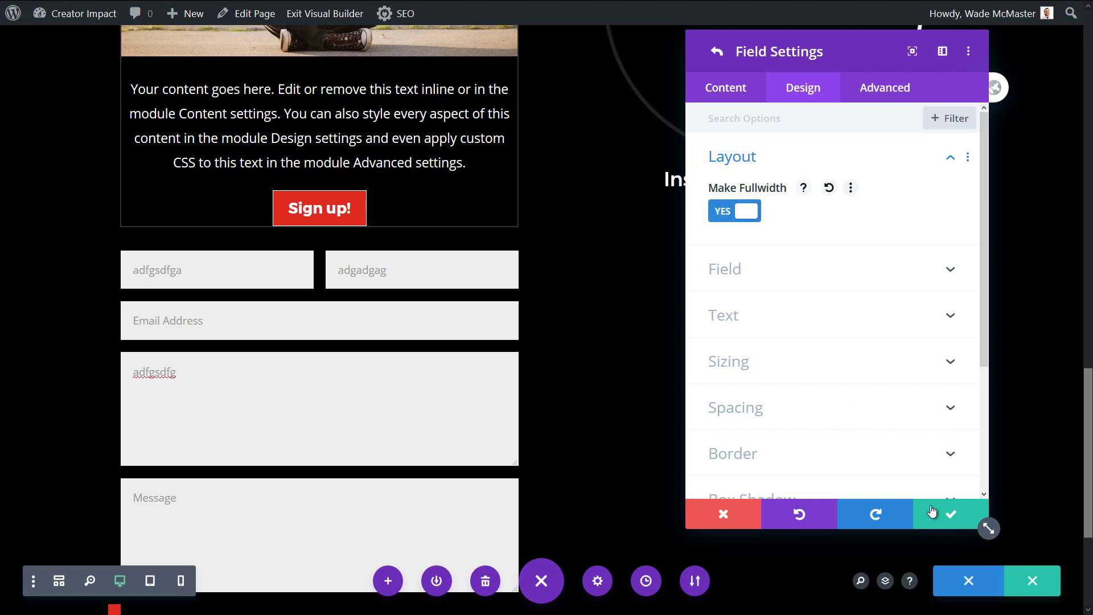
{"action": "left_click", "coordinate": [949, 514]}
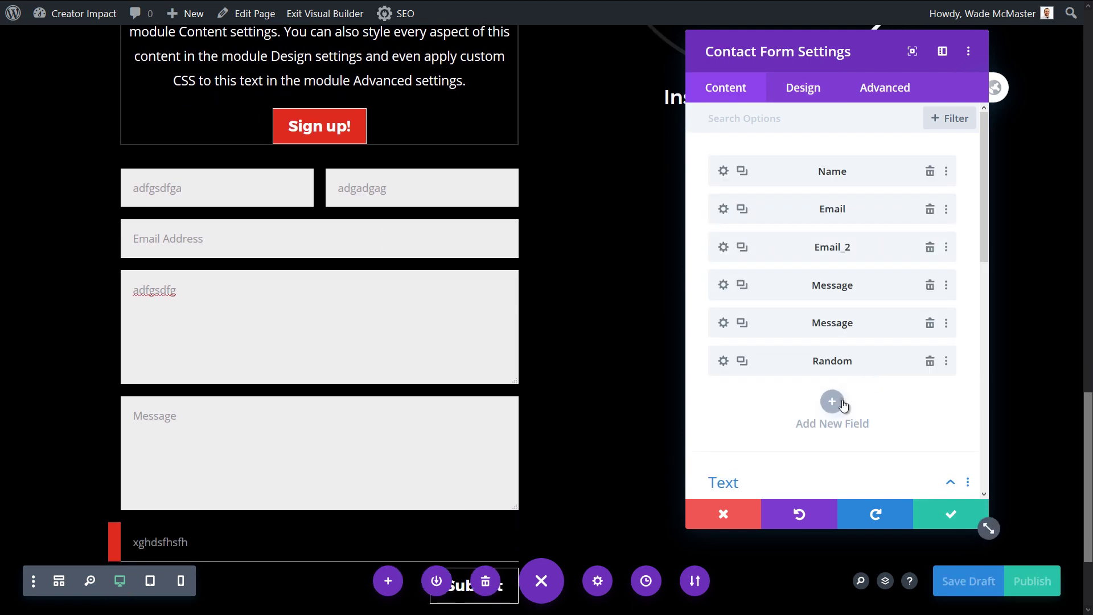
Add a new contact-form field and change its type to Checkboxes
{"action": "left_click", "coordinate": [844, 400]}
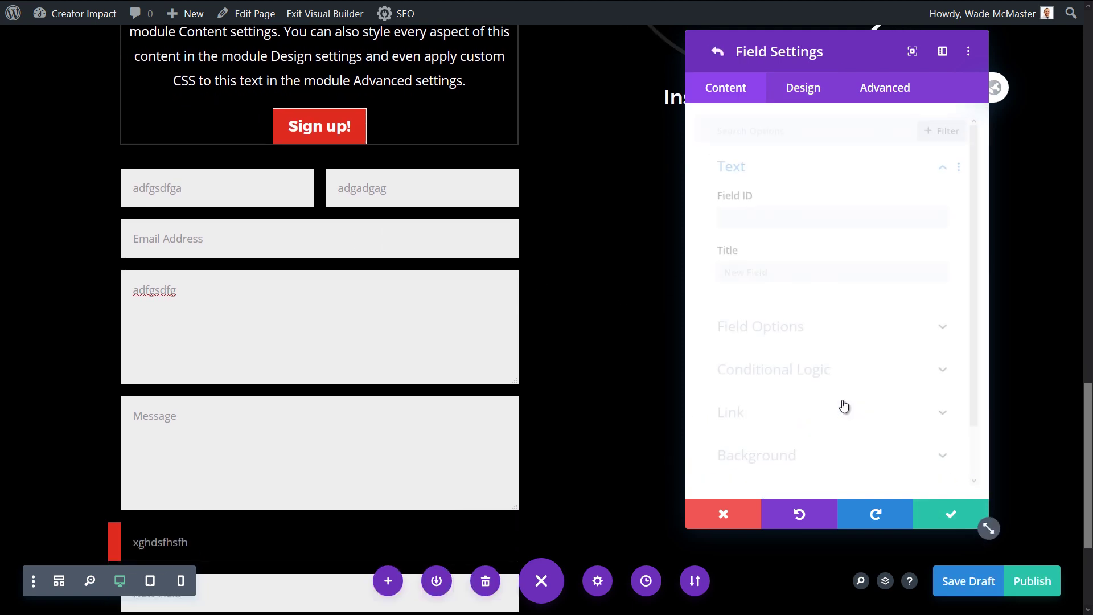
{"action": "left_click", "coordinate": [794, 339]}
{"action": "scroll", "coordinate": [733, 227], "scroll_direction": "down", "scroll_amount": 3}
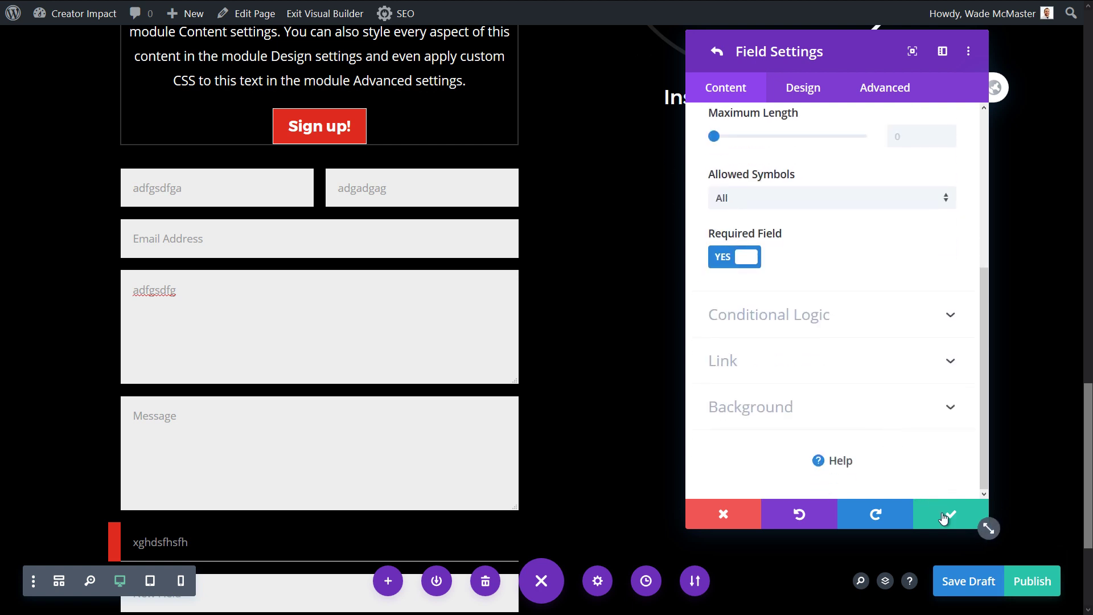
{"action": "scroll", "coordinate": [793, 364], "scroll_direction": "up", "scroll_amount": 5}
{"action": "left_click", "coordinate": [781, 274]}
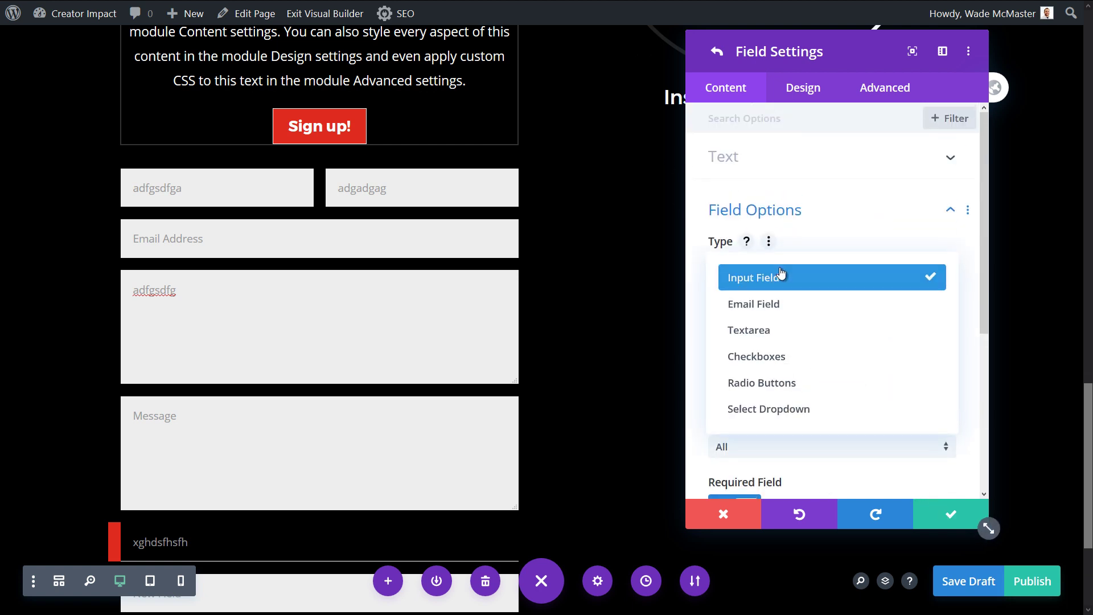
{"action": "left_click", "coordinate": [778, 356]}
{"action": "scroll", "coordinate": [404, 332], "scroll_direction": "down", "scroll_amount": 4}
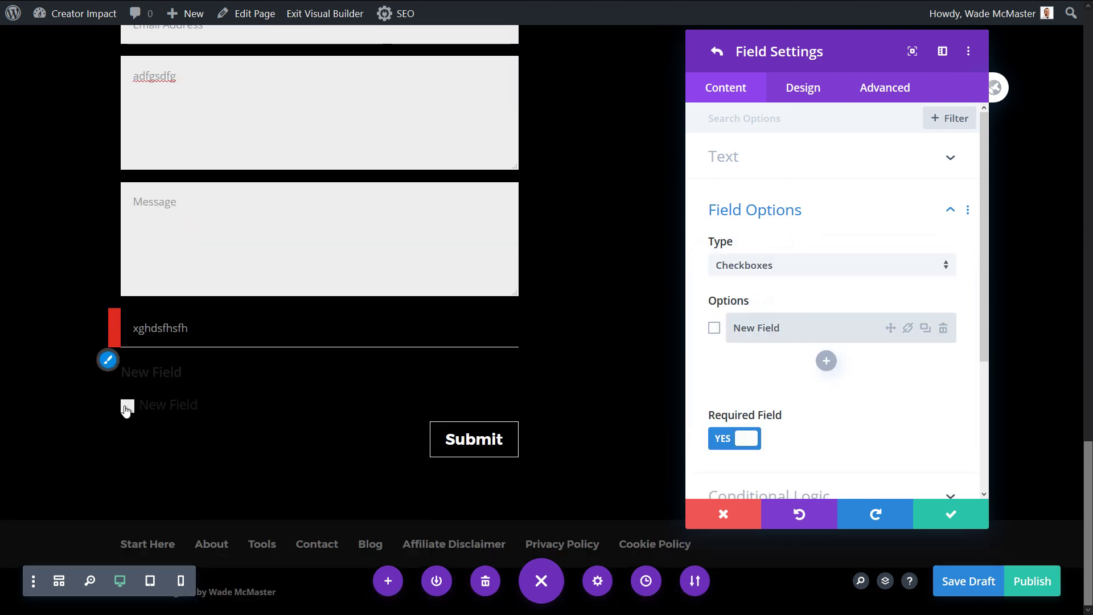
Review the checkbox field's text, field styling and layout design settings
{"action": "left_click", "coordinate": [804, 89]}
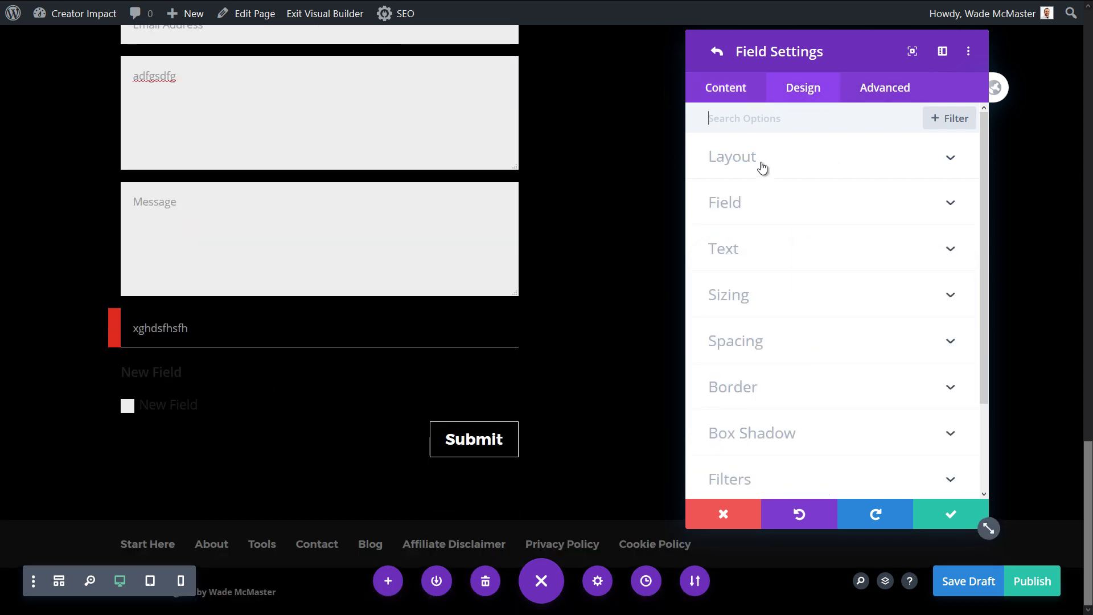
{"action": "left_click", "coordinate": [759, 249]}
{"action": "scroll", "coordinate": [765, 248], "scroll_direction": "up", "scroll_amount": 2}
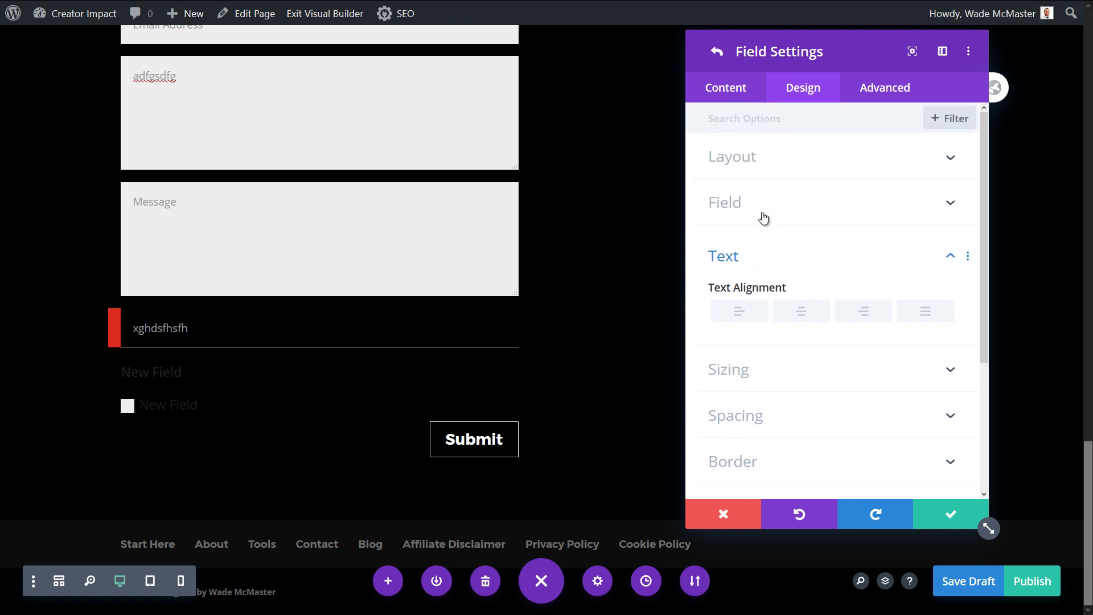
{"action": "left_click", "coordinate": [763, 215]}
{"action": "left_click", "coordinate": [768, 162]}
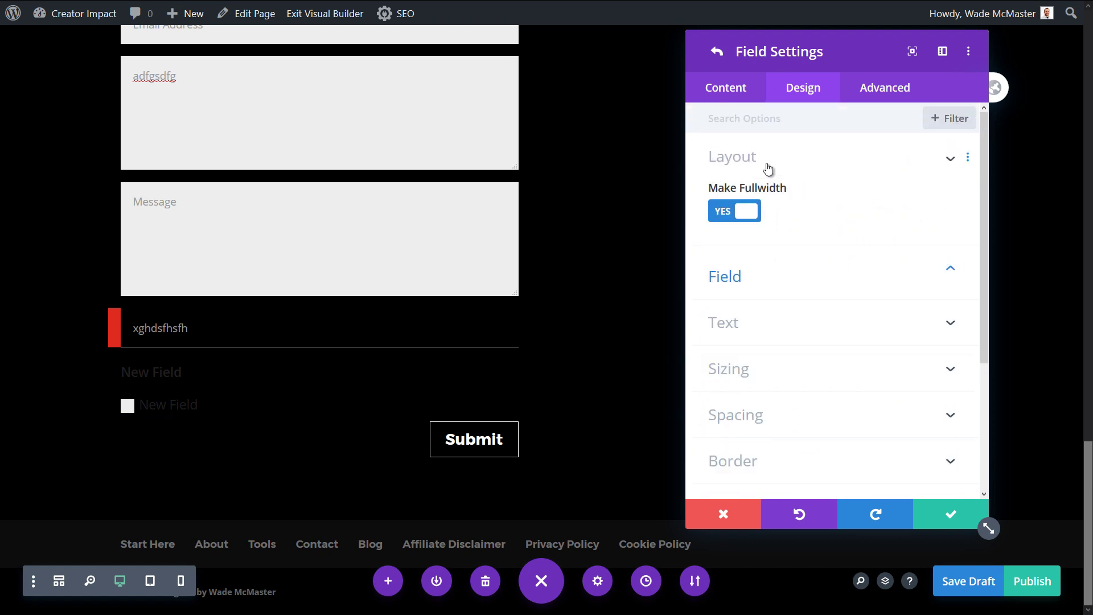
{"action": "left_click", "coordinate": [775, 316]}
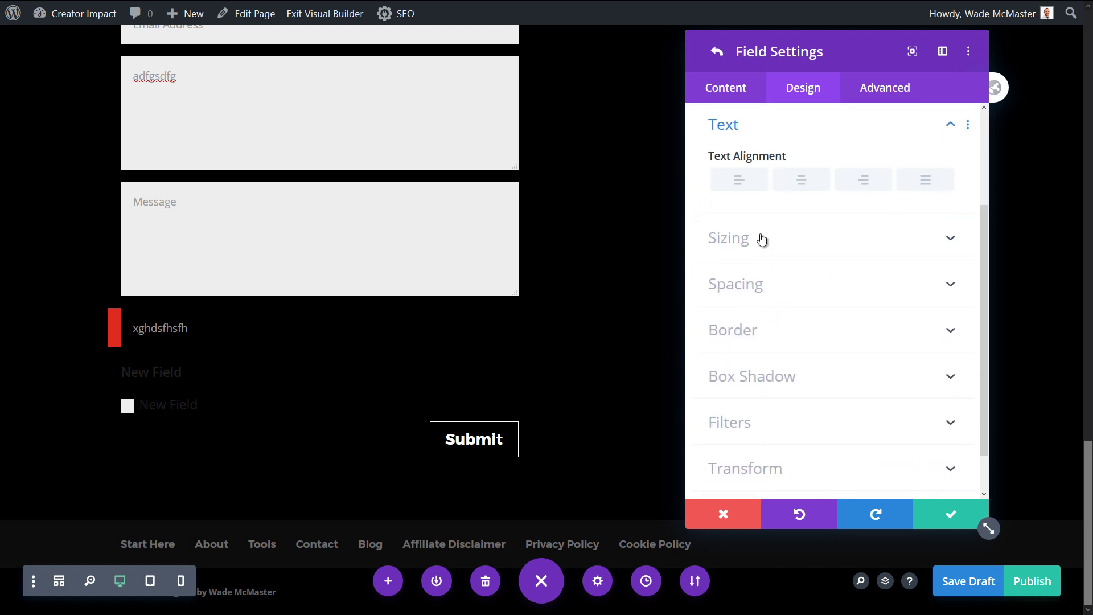
{"action": "scroll", "coordinate": [763, 335], "scroll_direction": "down", "scroll_amount": 1}
{"action": "scroll", "coordinate": [763, 341], "scroll_direction": "up", "scroll_amount": 3}
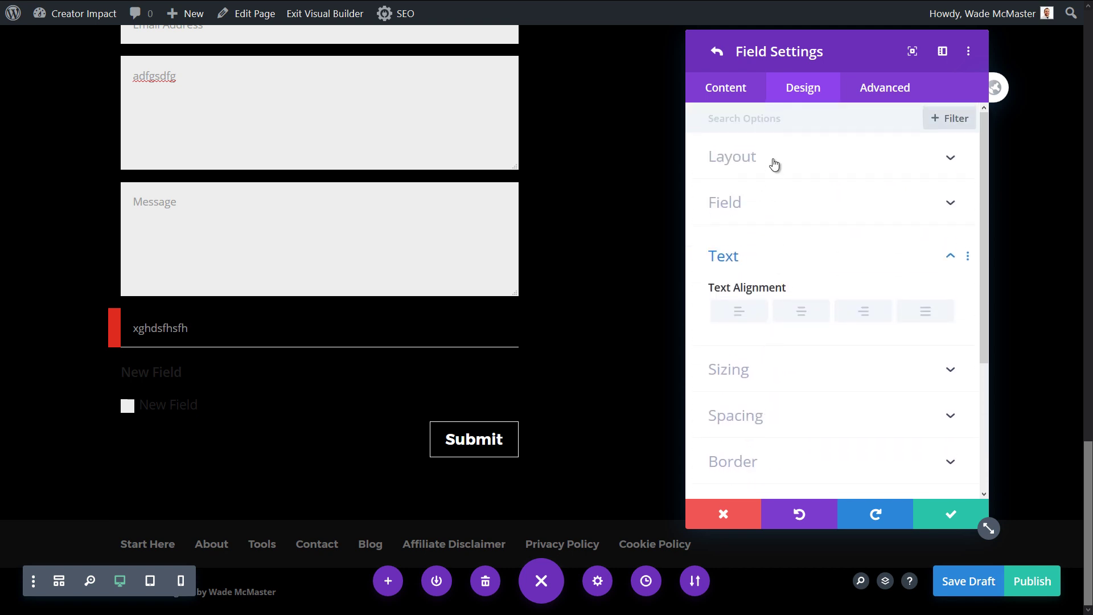
{"action": "scroll", "coordinate": [788, 368], "scroll_direction": "down", "scroll_amount": 3}
{"action": "scroll", "coordinate": [788, 370], "scroll_direction": "up", "scroll_amount": 3}
Add a second checkbox option named 'Option 2' and save the checkbox field
{"action": "left_click", "coordinate": [723, 91]}
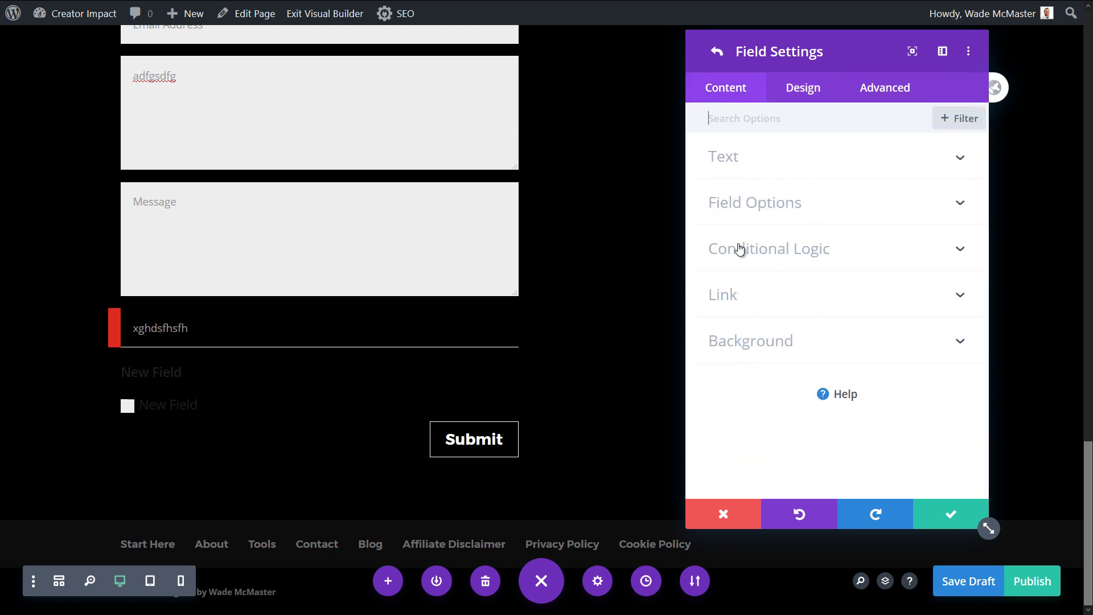
{"action": "left_click", "coordinate": [760, 161]}
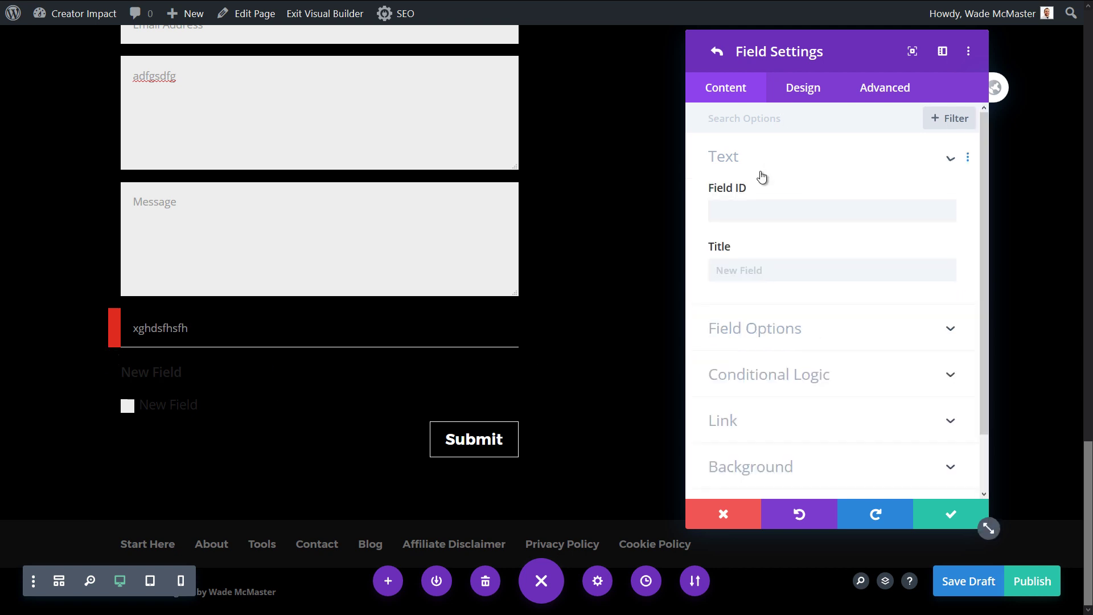
{"action": "left_click", "coordinate": [784, 333]}
{"action": "left_click", "coordinate": [826, 275]}
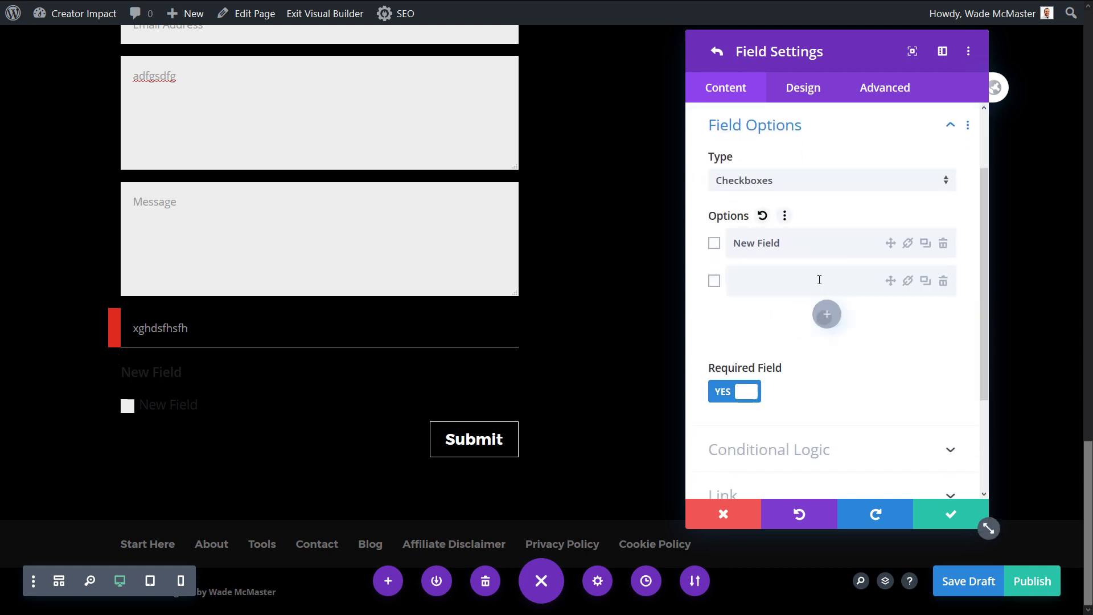
{"action": "left_click", "coordinate": [819, 280]}
{"action": "type", "text": "Option 2"}
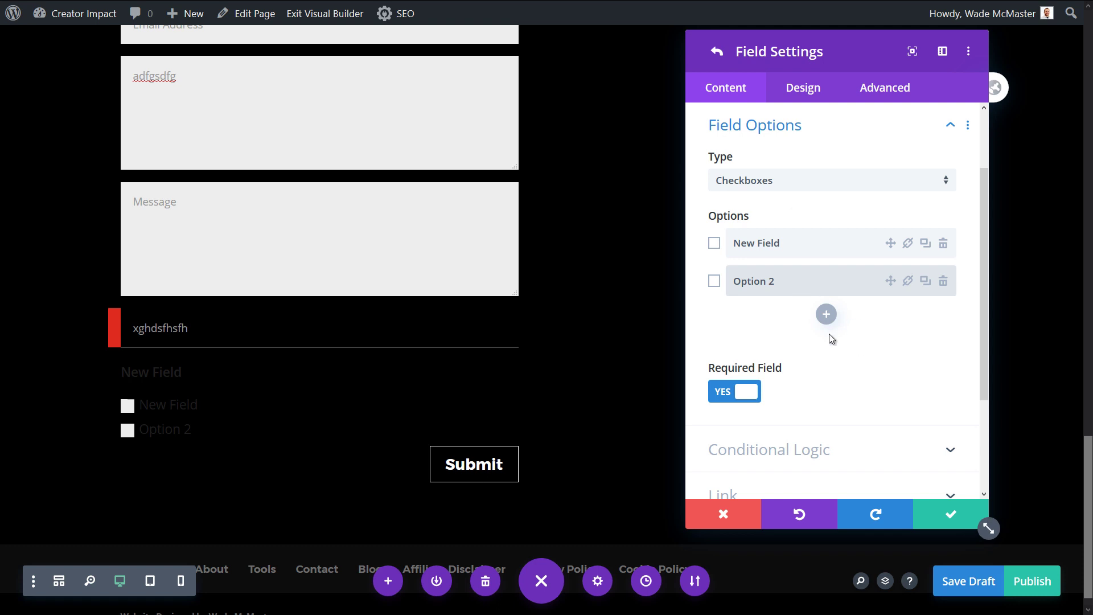
{"action": "left_click", "coordinate": [770, 181]}
{"action": "left_click", "coordinate": [757, 276]}
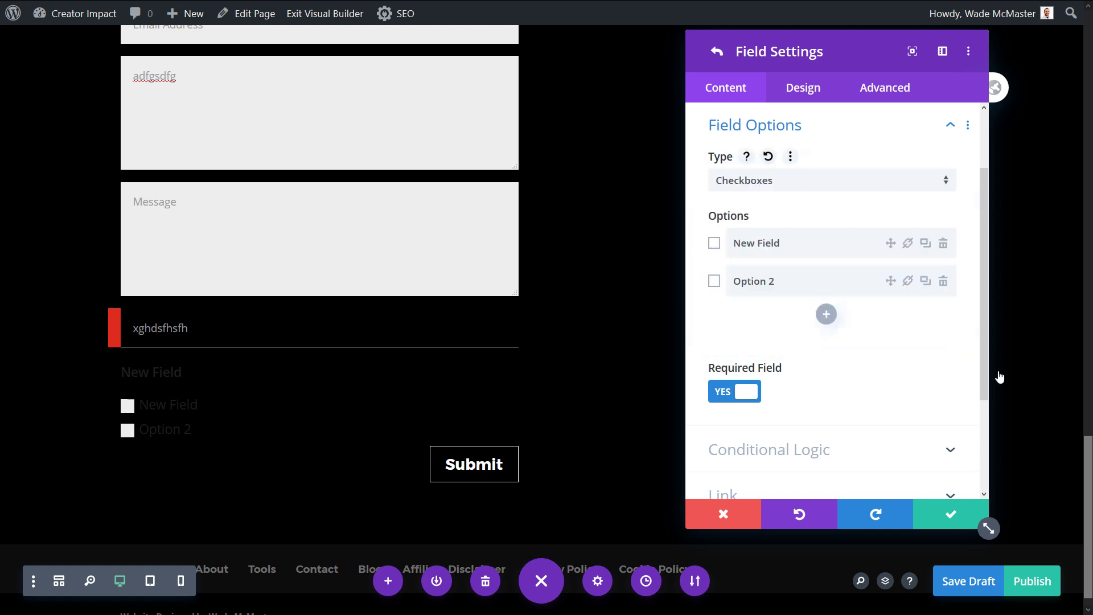
{"action": "left_click", "coordinate": [950, 514]}
{"action": "left_click", "coordinate": [822, 102]}
{"action": "left_click", "coordinate": [757, 192]}
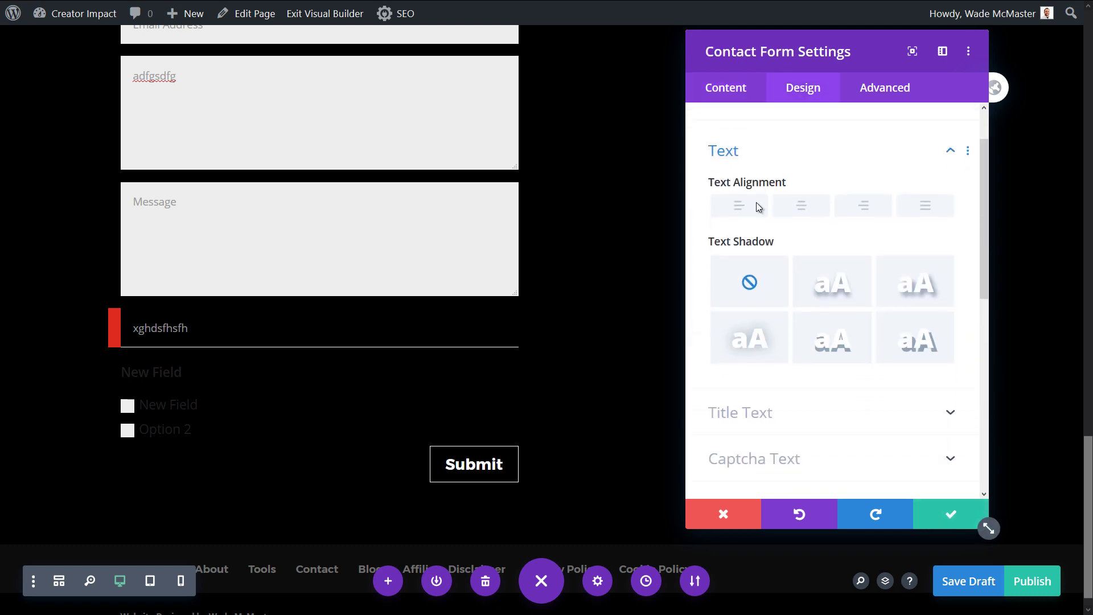
Enter 'color: #fff;' as the form's Main Element custom CSS, then return to Content
{"action": "scroll", "coordinate": [791, 270], "scroll_direction": "down", "scroll_amount": 5}
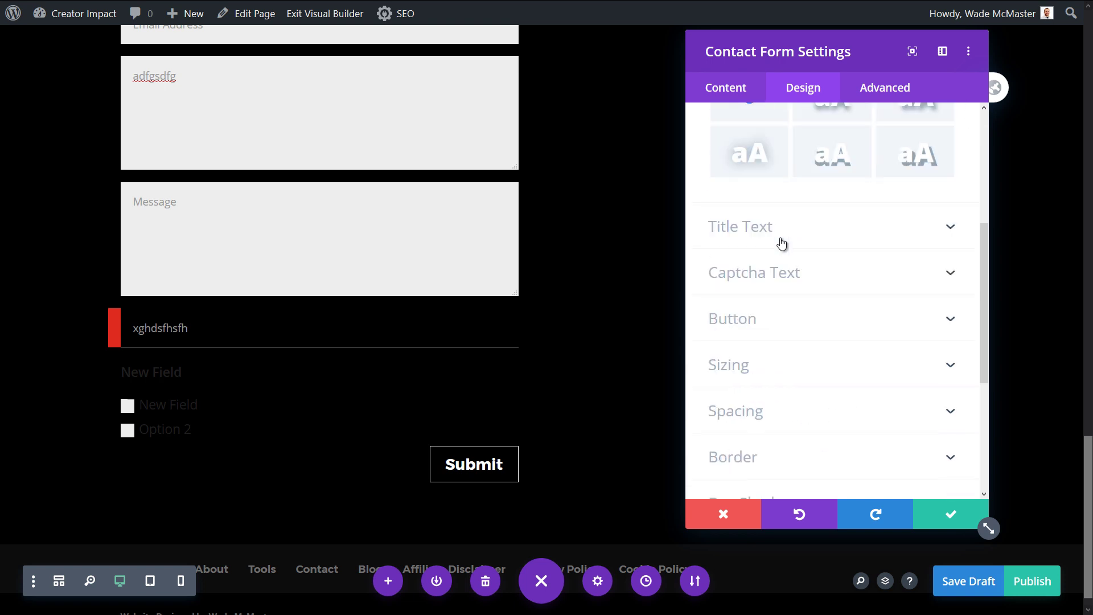
{"action": "scroll", "coordinate": [777, 285], "scroll_direction": "down", "scroll_amount": 3}
{"action": "scroll", "coordinate": [866, 117], "scroll_direction": "up", "scroll_amount": 3}
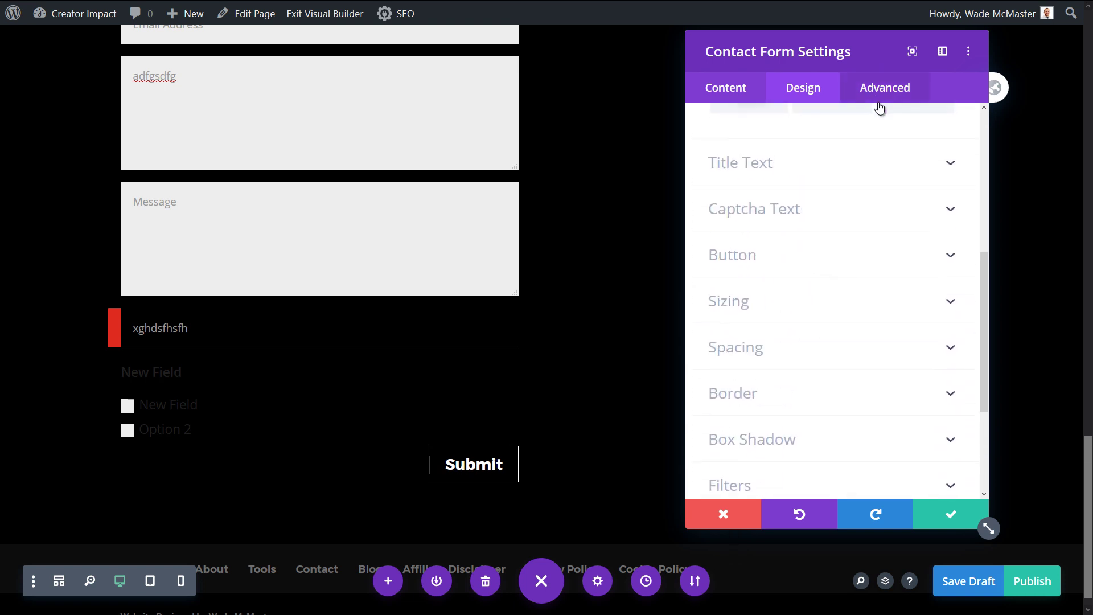
{"action": "left_click", "coordinate": [881, 94]}
{"action": "left_click", "coordinate": [749, 203]}
{"action": "scroll", "coordinate": [793, 299], "scroll_direction": "down", "scroll_amount": 3}
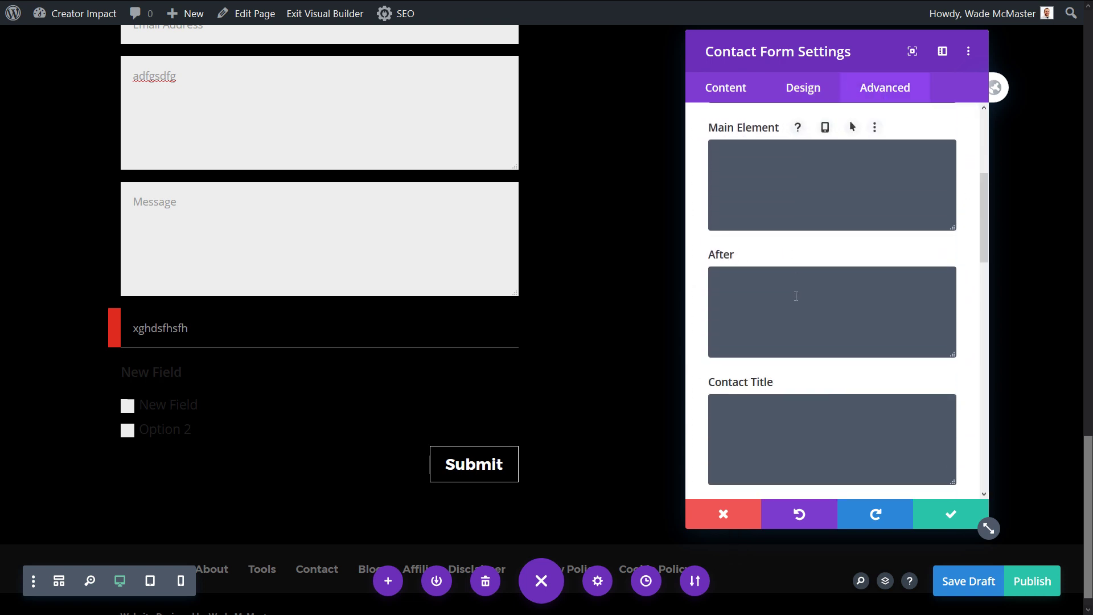
{"action": "left_click", "coordinate": [773, 188]}
{"action": "type", "text": "color"}
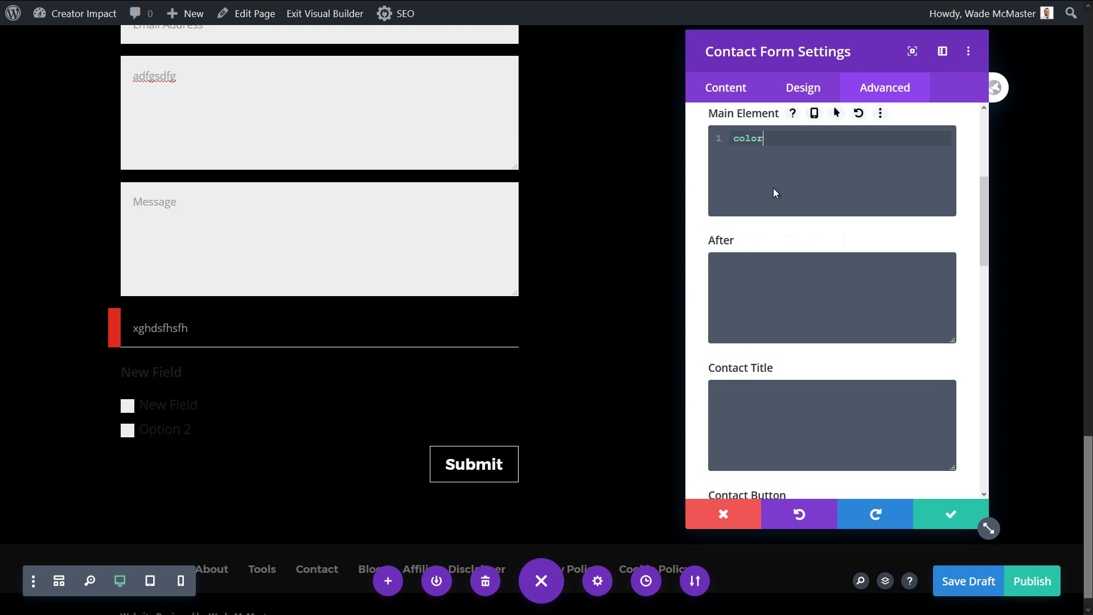
{"action": "type", "text": ": #fff;"}
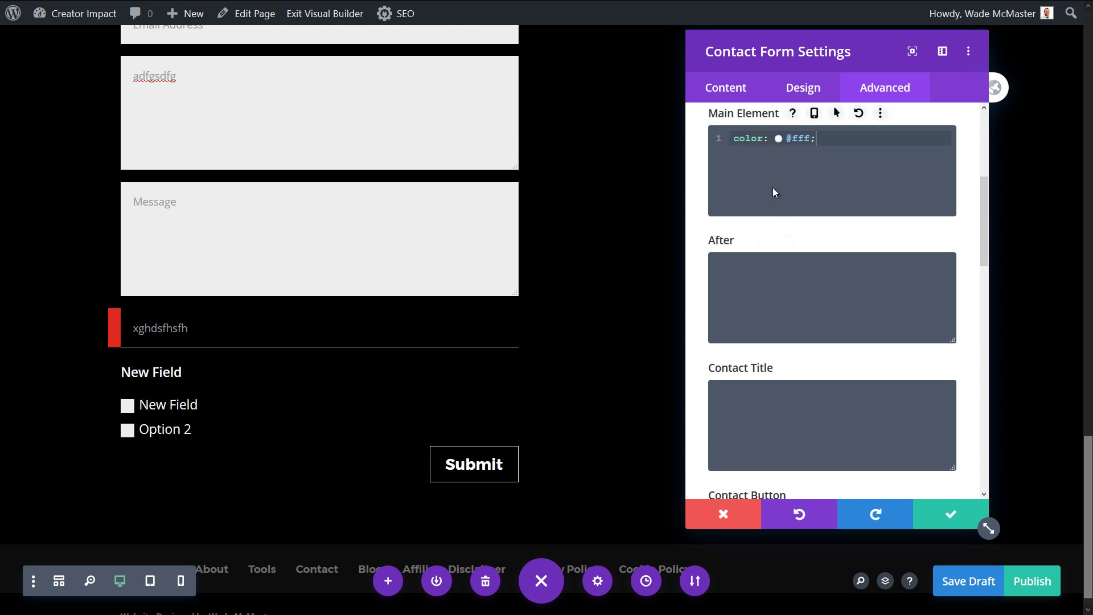
{"action": "left_click", "coordinate": [756, 98]}
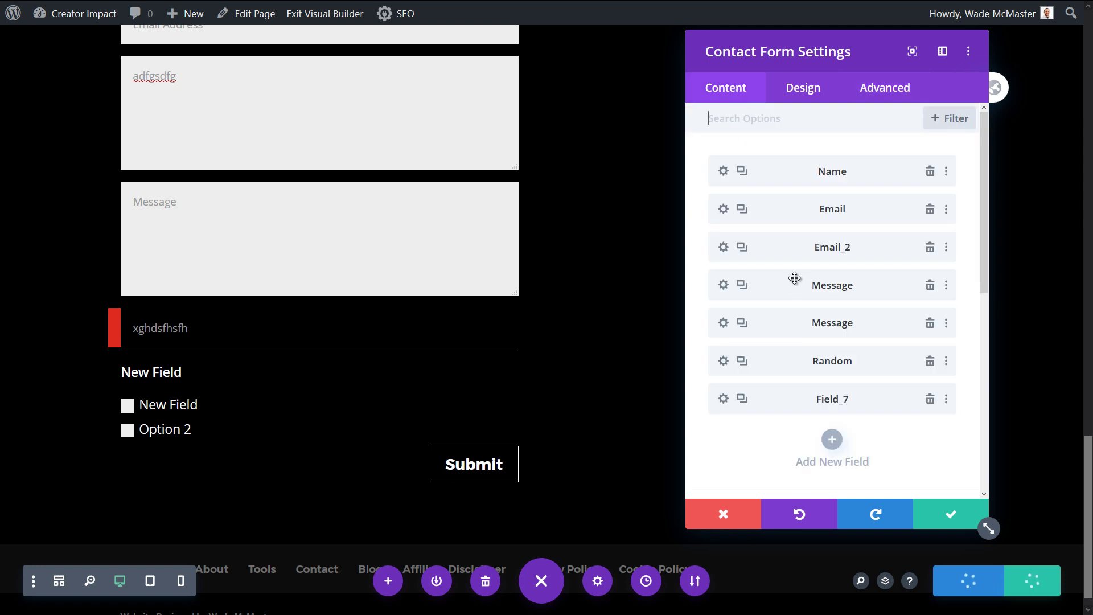
Add a new contact-form field as Radio Buttons with a second option
{"action": "left_click", "coordinate": [832, 439]}
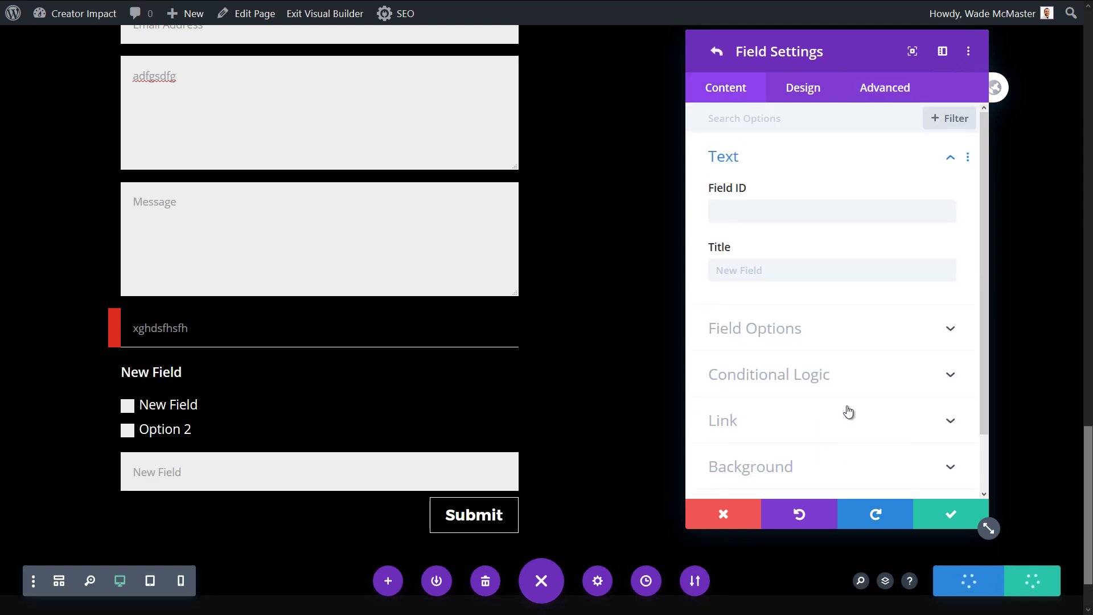
{"action": "left_click", "coordinate": [784, 340]}
{"action": "left_click", "coordinate": [783, 181]}
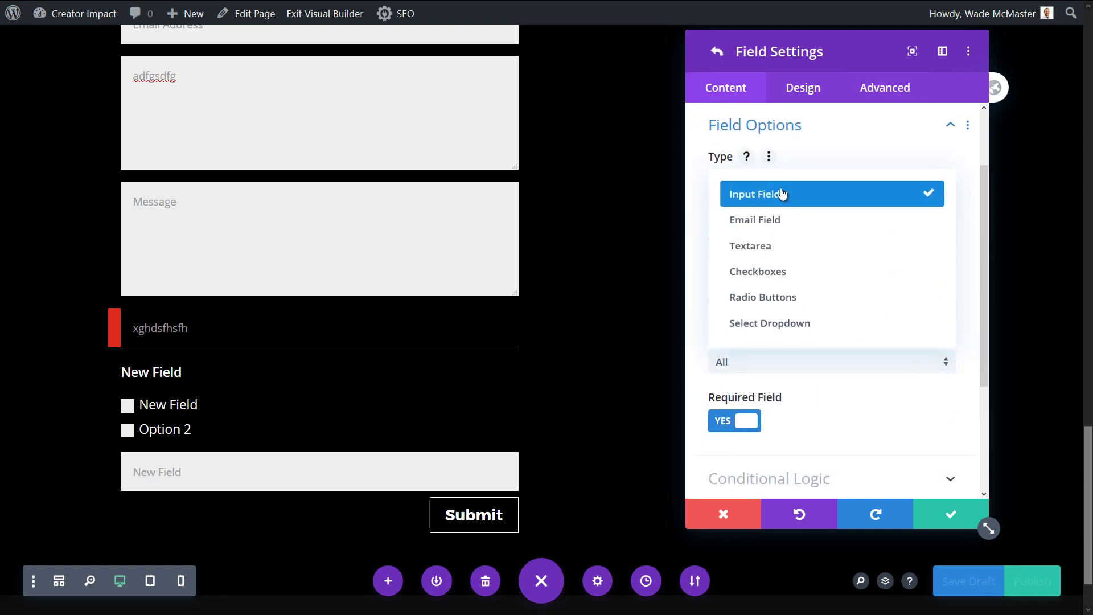
{"action": "left_click", "coordinate": [769, 298]}
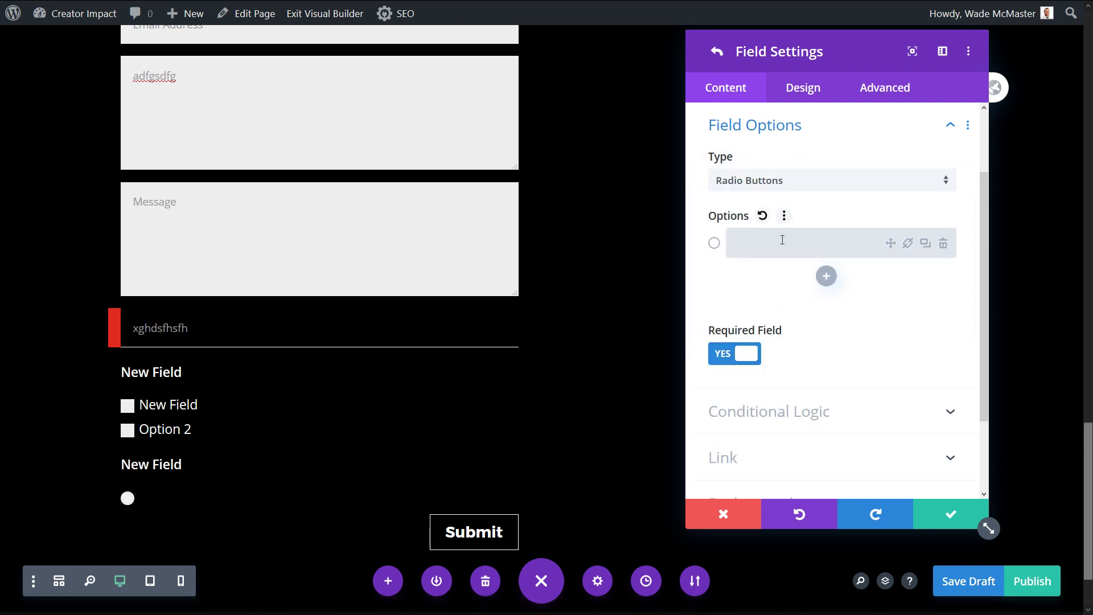
{"action": "left_click", "coordinate": [826, 276]}
Change the field type to Select Dropdown, save it and close the form settings
{"action": "left_click", "coordinate": [785, 180]}
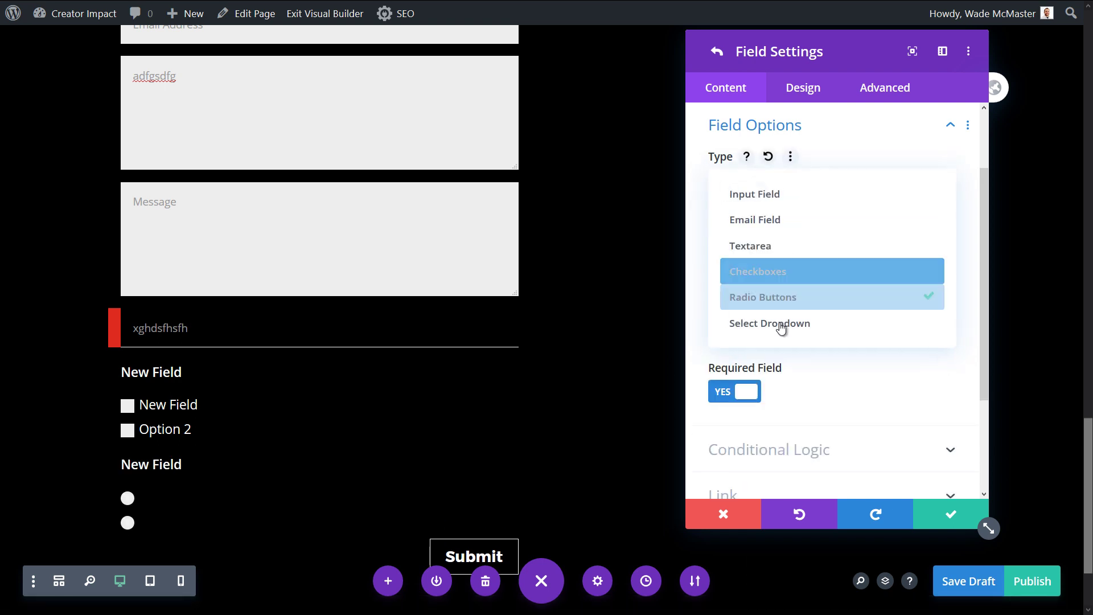
{"action": "left_click", "coordinate": [781, 332]}
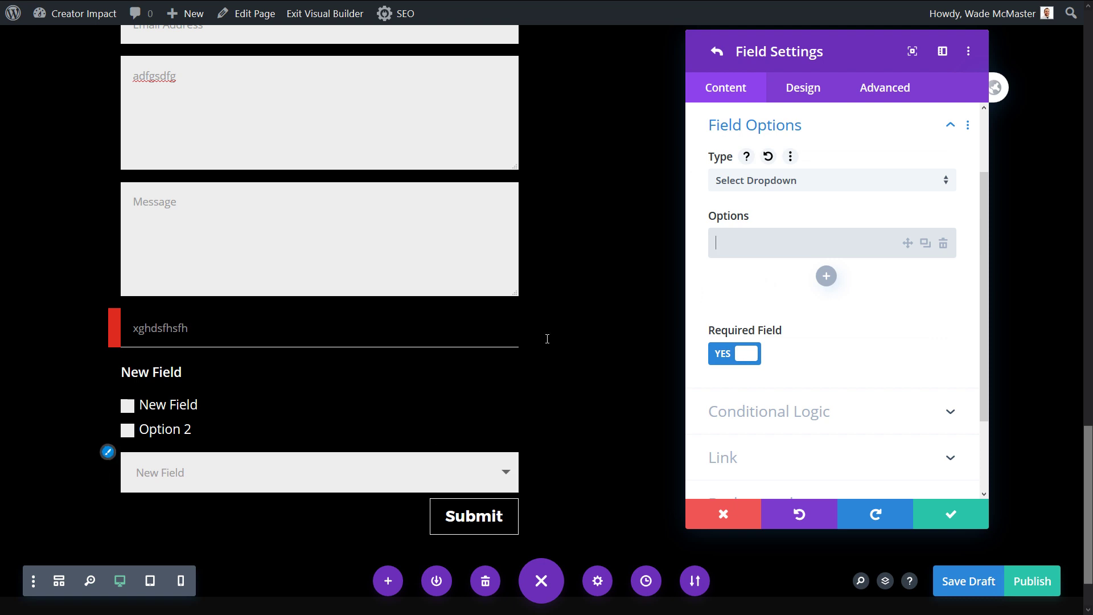
{"action": "scroll", "coordinate": [666, 366], "scroll_direction": "down", "scroll_amount": 3}
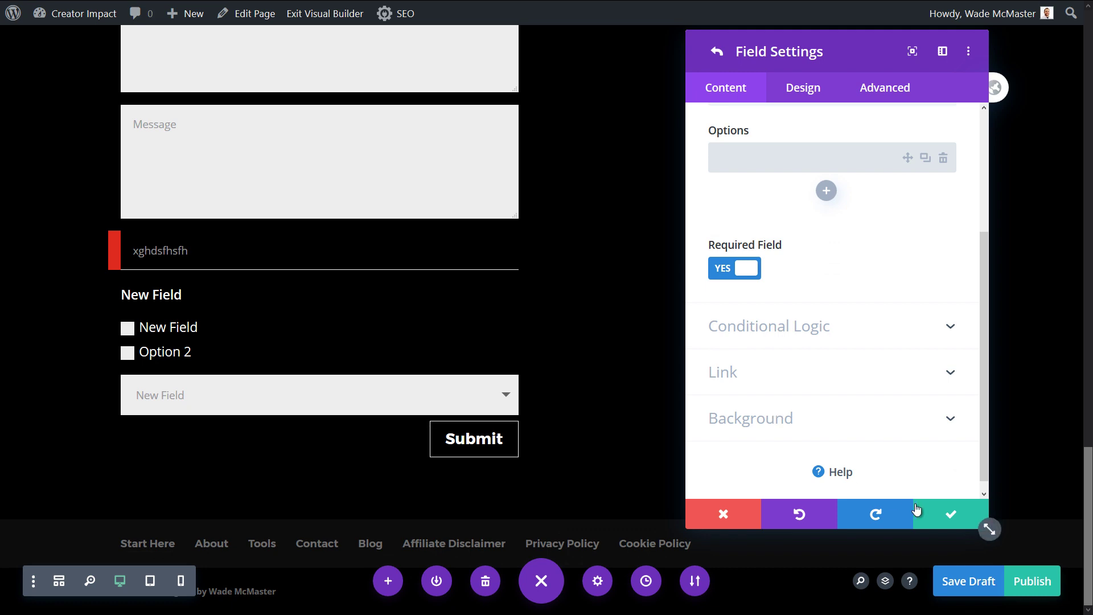
{"action": "left_click", "coordinate": [948, 515]}
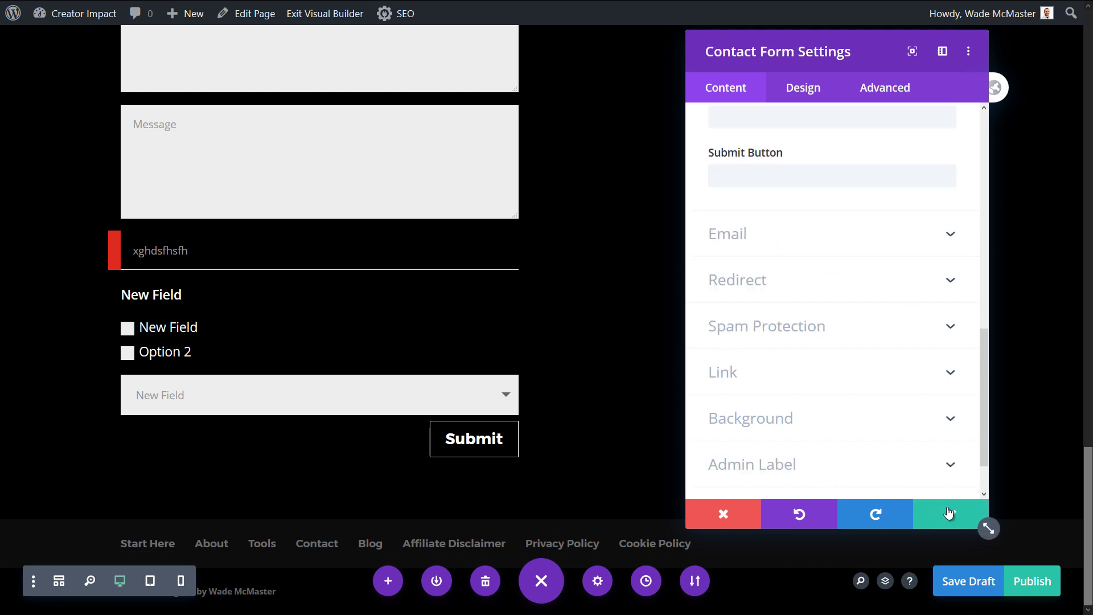
{"action": "left_click", "coordinate": [983, 519]}
{"action": "scroll", "coordinate": [320, 408], "scroll_direction": "up", "scroll_amount": 5}
{"action": "scroll", "coordinate": [286, 432], "scroll_direction": "down", "scroll_amount": 5}
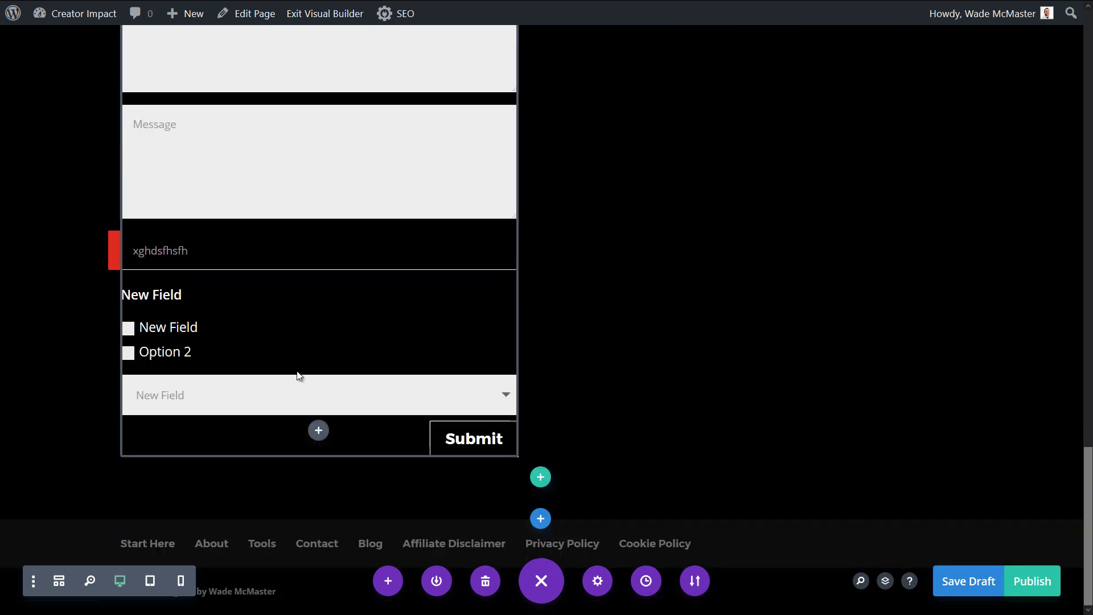
Add a Countdown Timer module below the counter
{"action": "scroll", "coordinate": [298, 374], "scroll_direction": "up", "scroll_amount": 5}
{"action": "scroll", "coordinate": [299, 512], "scroll_direction": "down", "scroll_amount": 4}
{"action": "scroll", "coordinate": [312, 429], "scroll_direction": "up", "scroll_amount": 5}
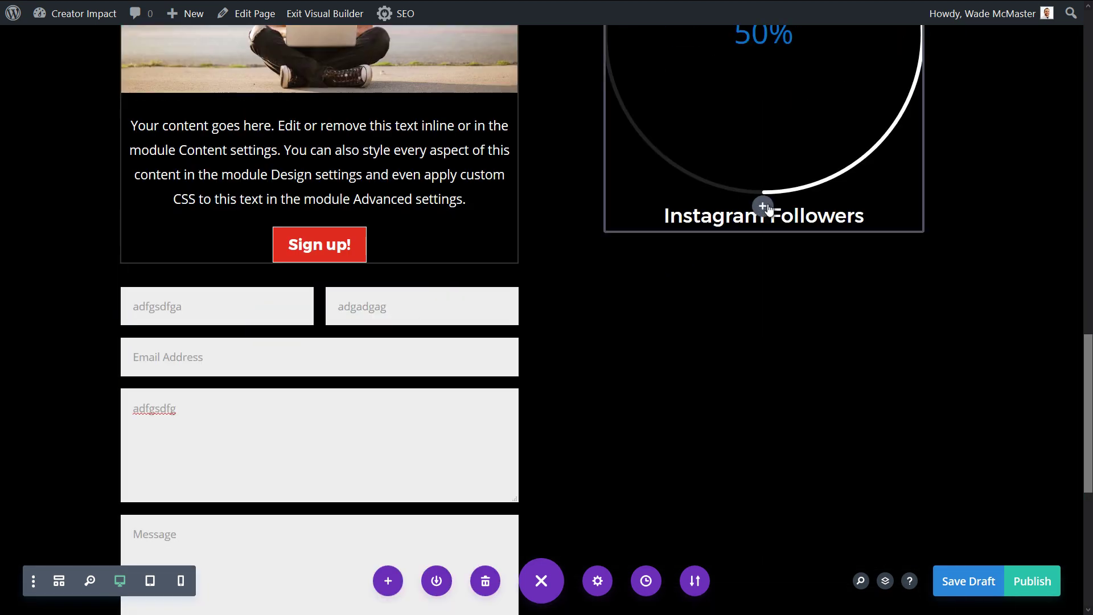
{"action": "left_click", "coordinate": [762, 206]}
{"action": "scroll", "coordinate": [808, 424], "scroll_direction": "down", "scroll_amount": 3}
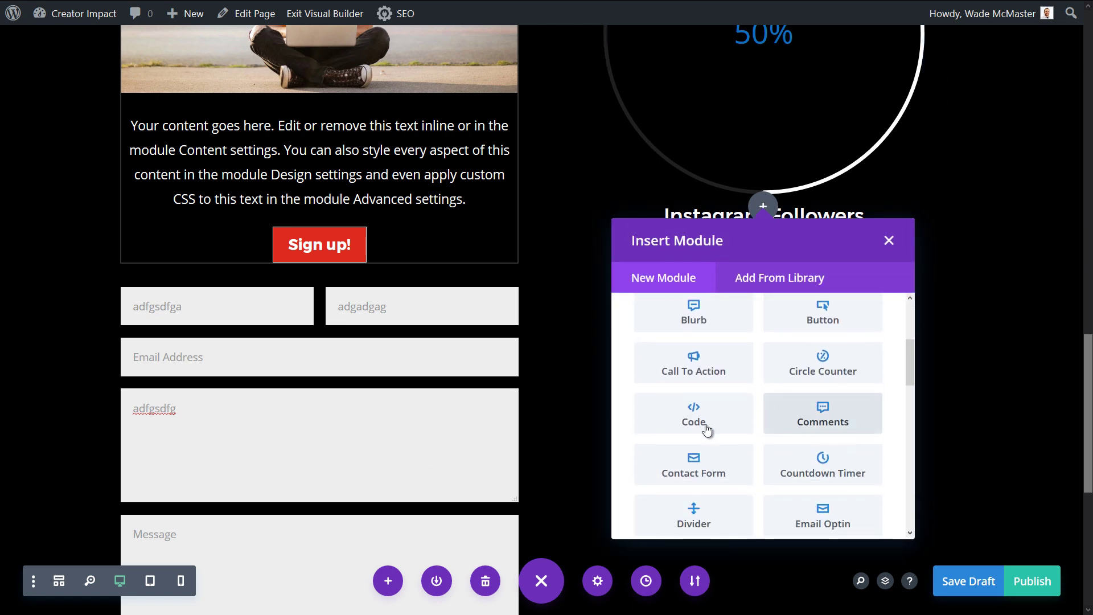
{"action": "scroll", "coordinate": [751, 450], "scroll_direction": "down", "scroll_amount": 2}
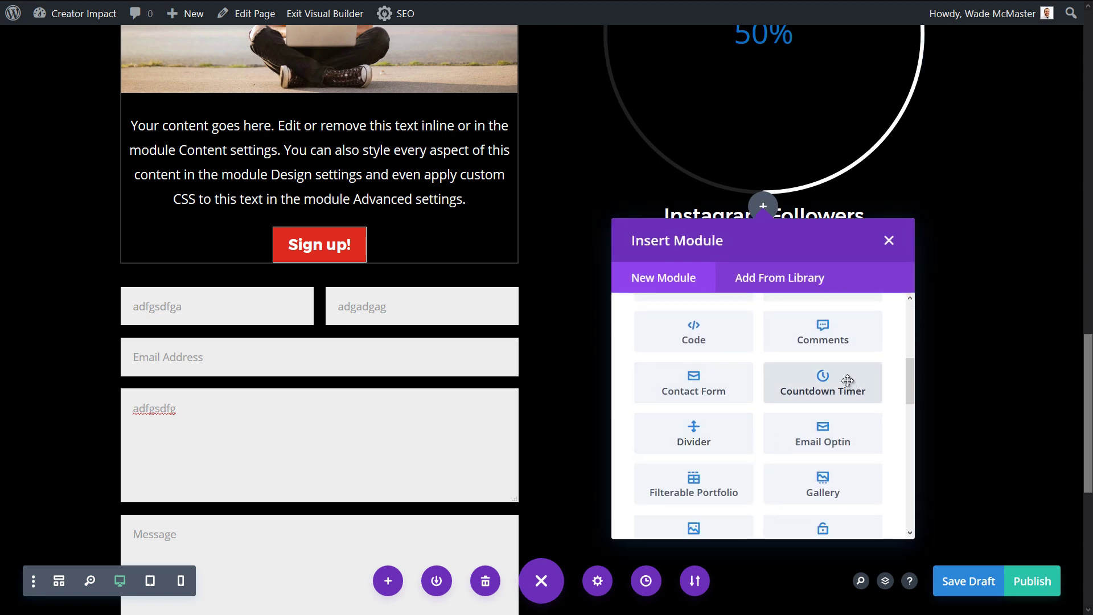
{"action": "left_click", "coordinate": [827, 403]}
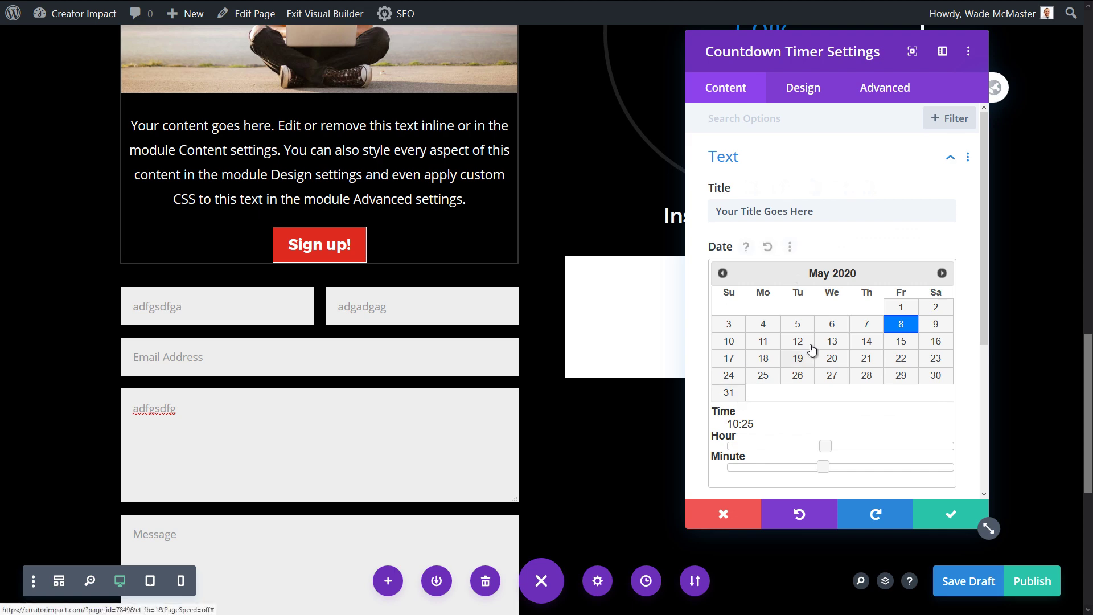
Set the countdown date to 22 May and give the timer a blue background
{"action": "left_click", "coordinate": [901, 359]}
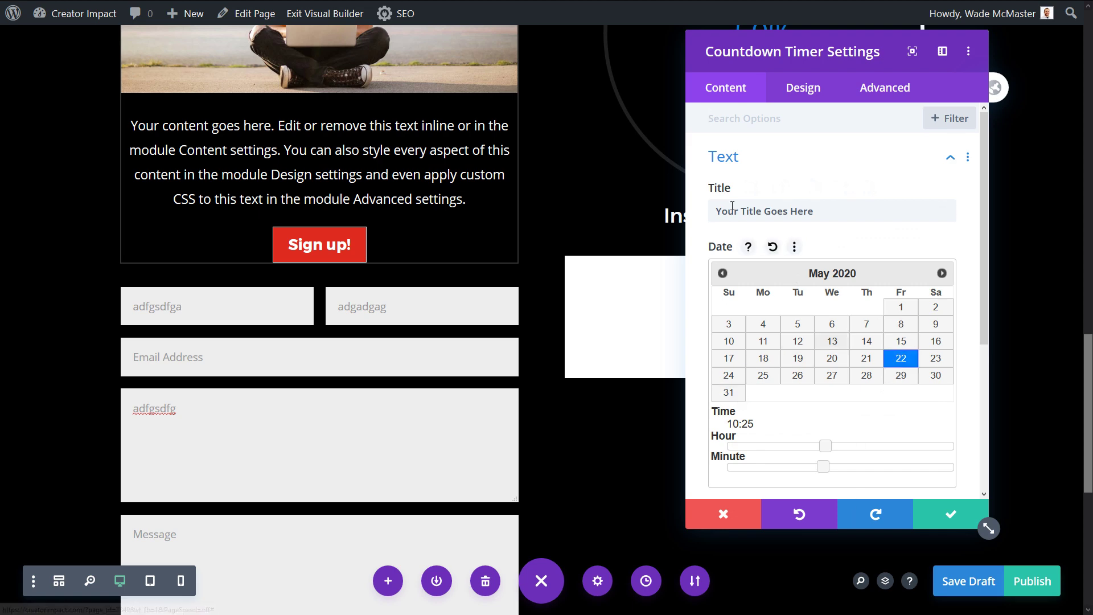
{"action": "left_click_drag", "start_coordinate": [815, 211], "coordinate": [616, 208]}
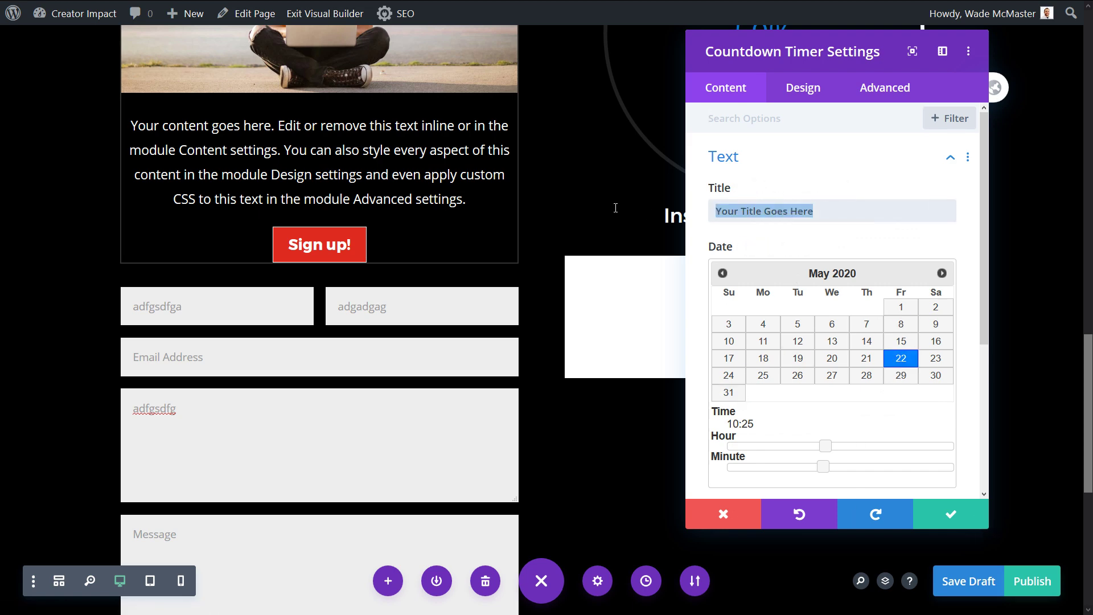
{"action": "type", "text": "Big D's Birthday's"}
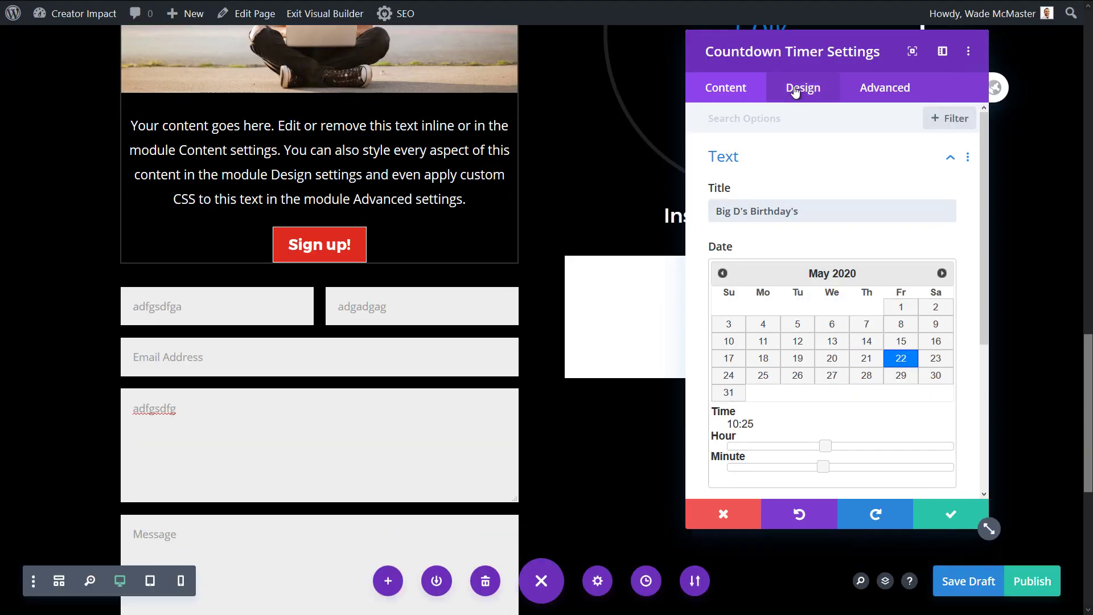
{"action": "left_click_drag", "start_coordinate": [812, 51], "coordinate": [329, 108]}
{"action": "scroll", "coordinate": [288, 412], "scroll_direction": "down", "scroll_amount": 4}
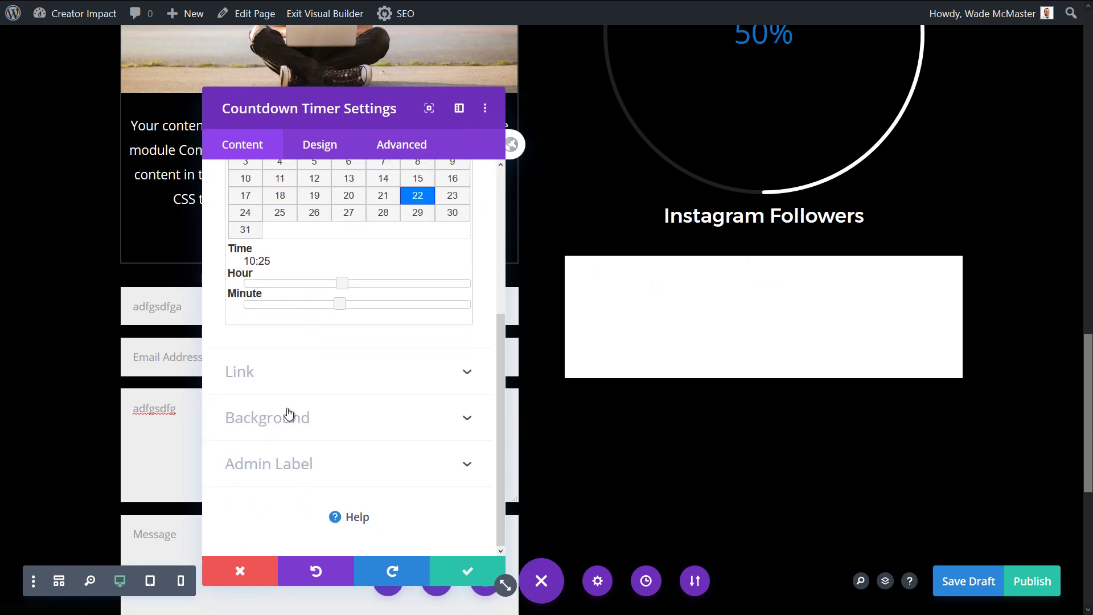
{"action": "left_click", "coordinate": [288, 412]}
{"action": "left_click", "coordinate": [417, 439]}
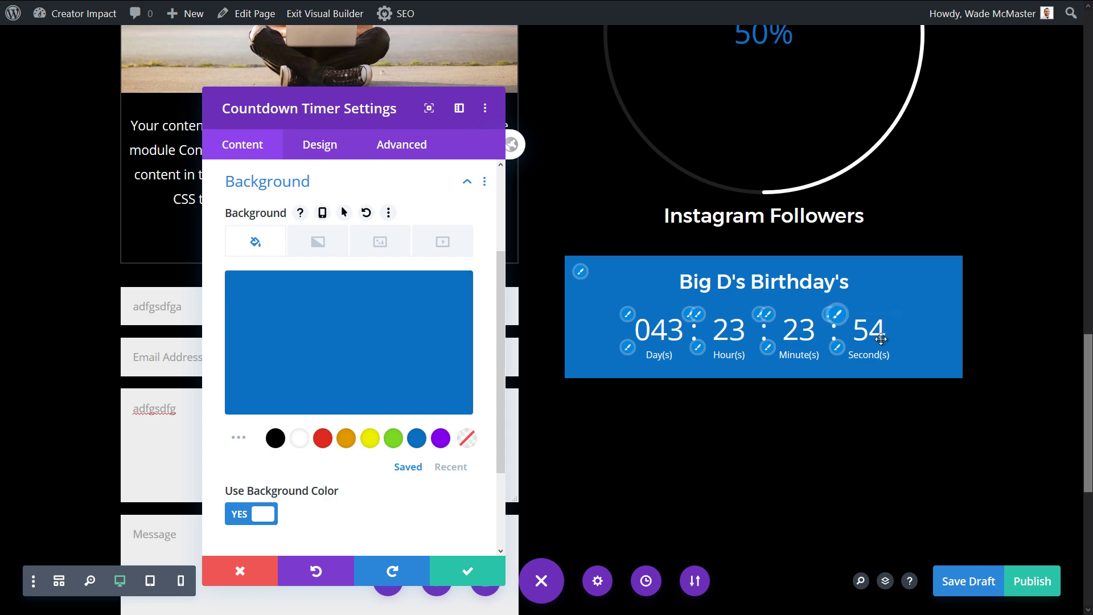
Title the countdown 'Product Launch' and move its end time to 16:29
{"action": "scroll", "coordinate": [283, 292], "scroll_direction": "up", "scroll_amount": 3}
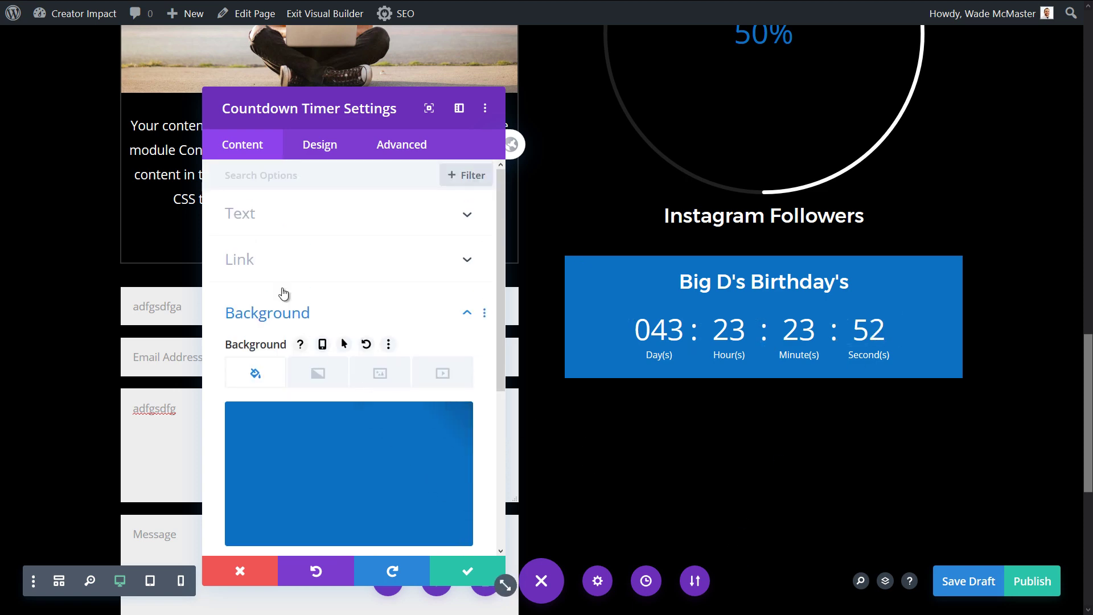
{"action": "left_click", "coordinate": [260, 221]}
{"action": "triple_click", "coordinate": [336, 272]}
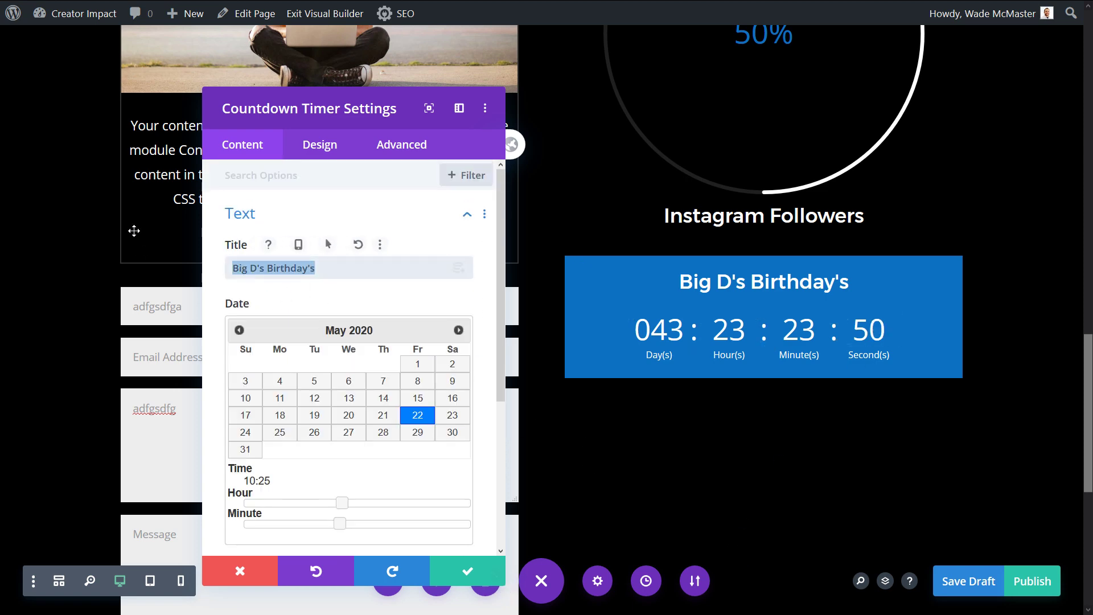
{"action": "type", "text": "Product Launch"}
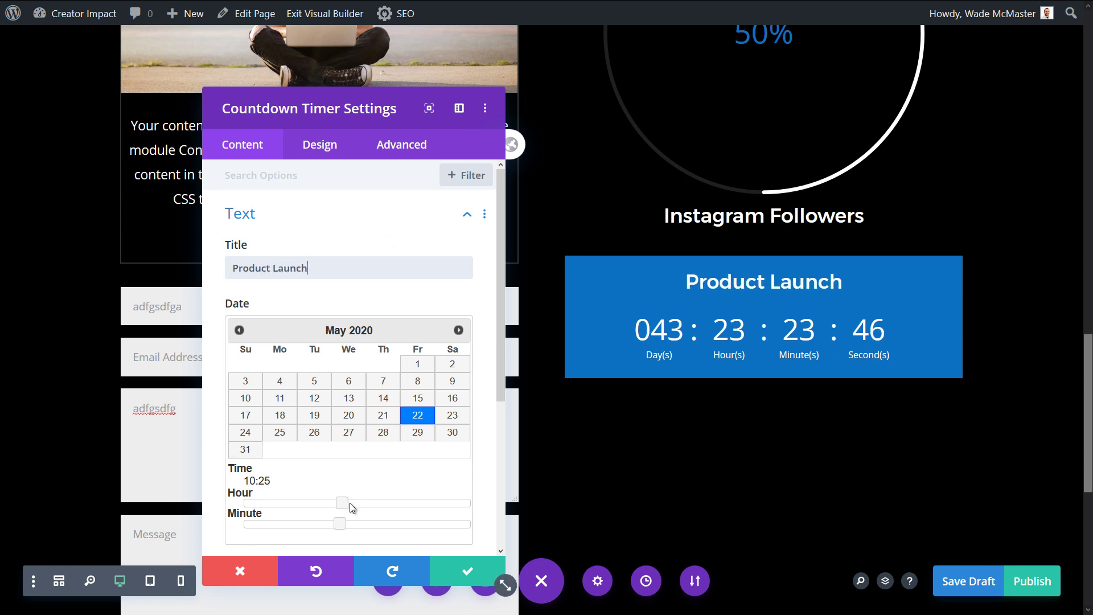
{"action": "left_click_drag", "start_coordinate": [350, 503], "coordinate": [360, 529]}
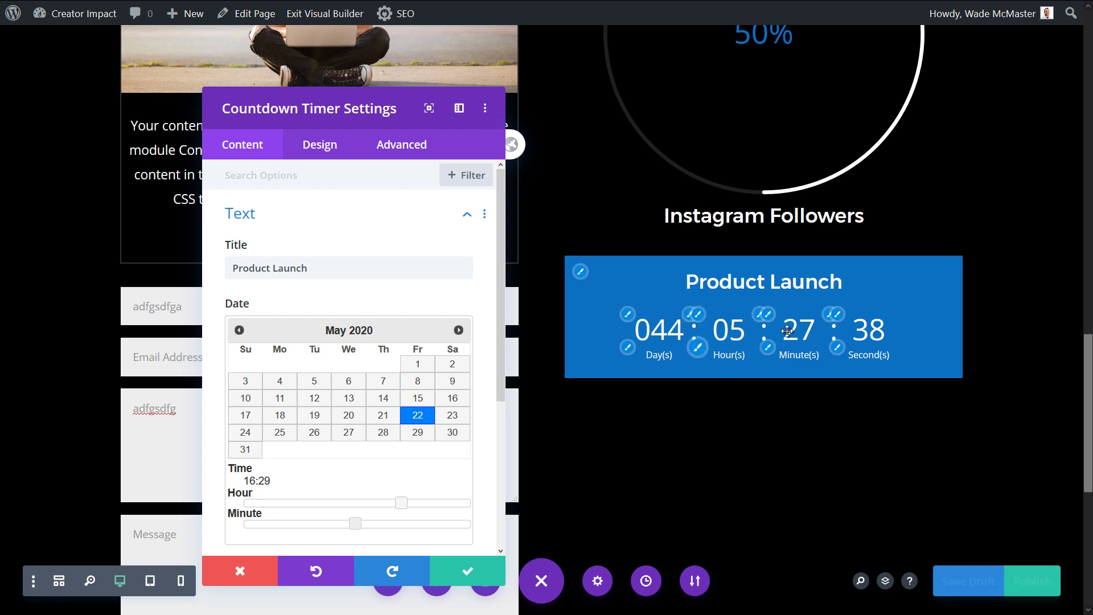
{"action": "scroll", "coordinate": [327, 289], "scroll_direction": "down", "scroll_amount": 4}
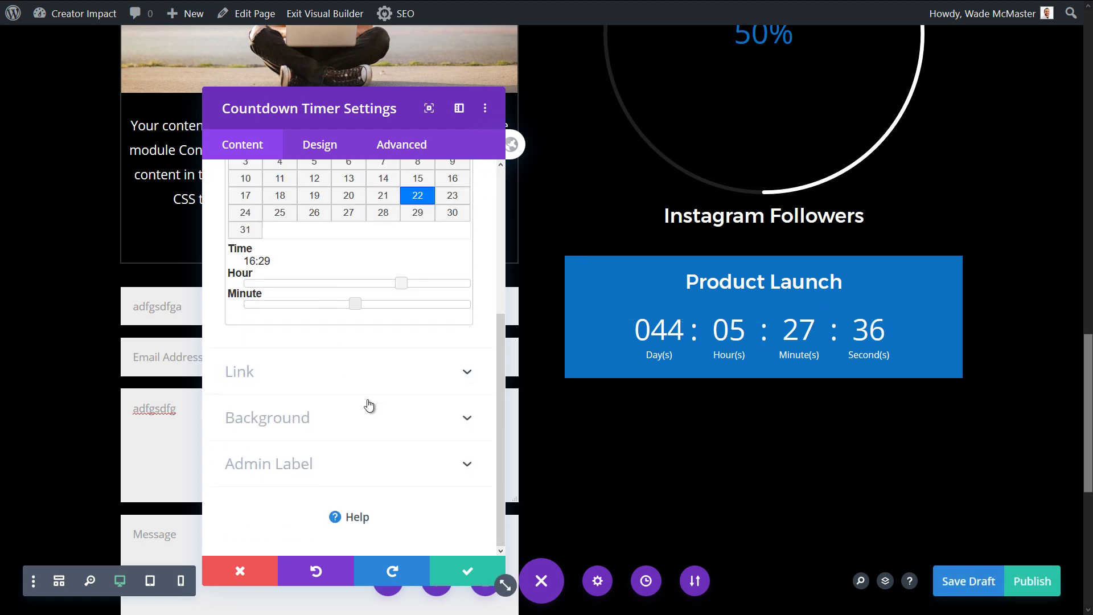
{"action": "scroll", "coordinate": [378, 371], "scroll_direction": "up", "scroll_amount": 4}
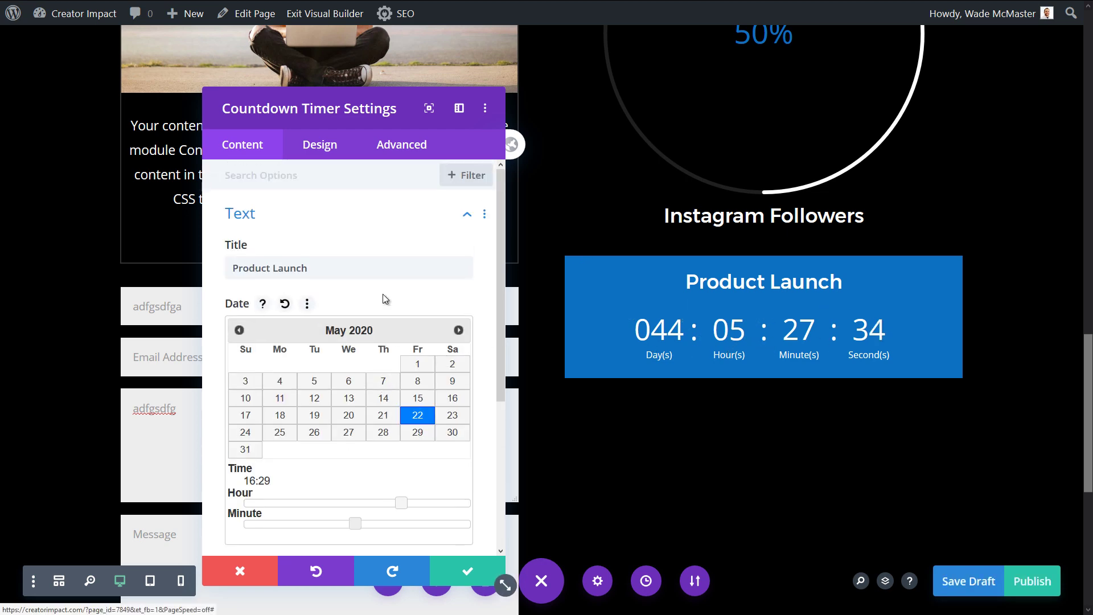
Keep the calendar on May 2020 and bring up the background image options
{"action": "left_click", "coordinate": [460, 330]}
{"action": "left_click", "coordinate": [239, 330]}
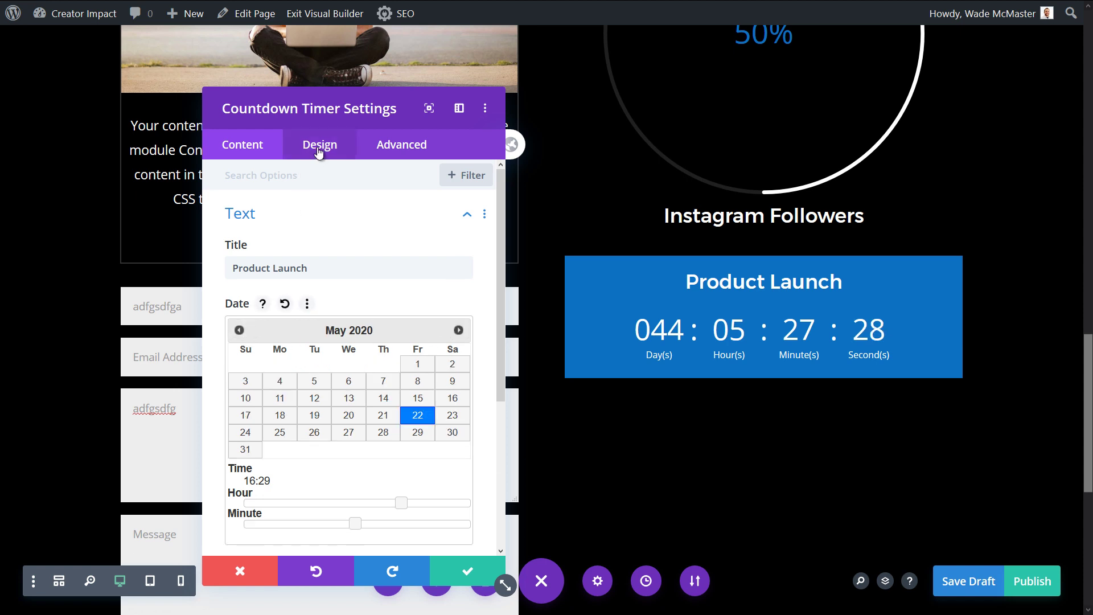
{"action": "scroll", "coordinate": [279, 410], "scroll_direction": "down", "scroll_amount": 5}
{"action": "left_click", "coordinate": [284, 417]}
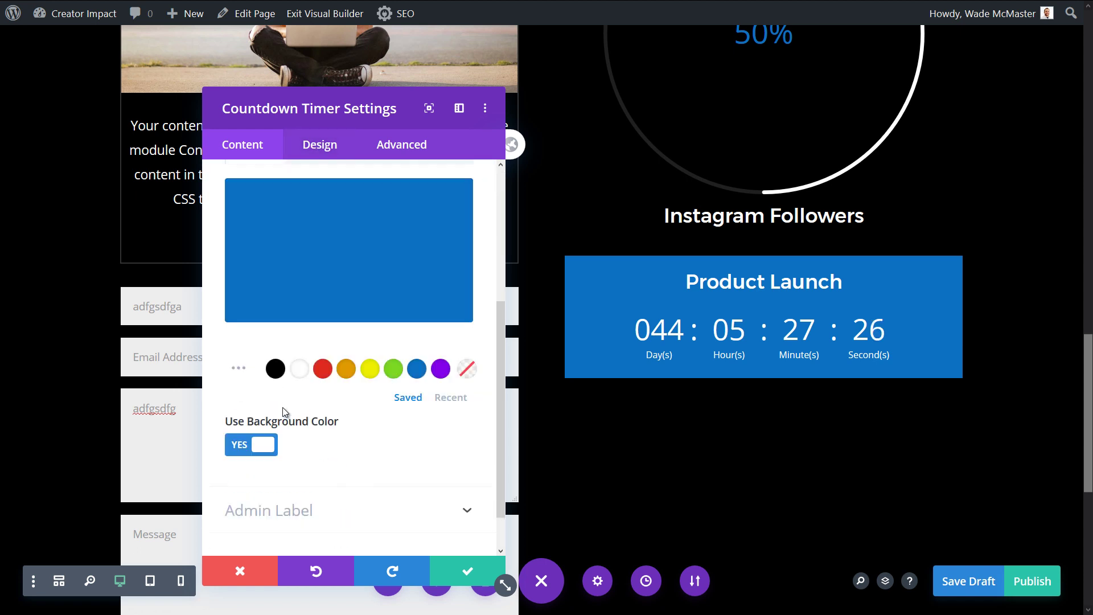
{"action": "left_click", "coordinate": [359, 379]}
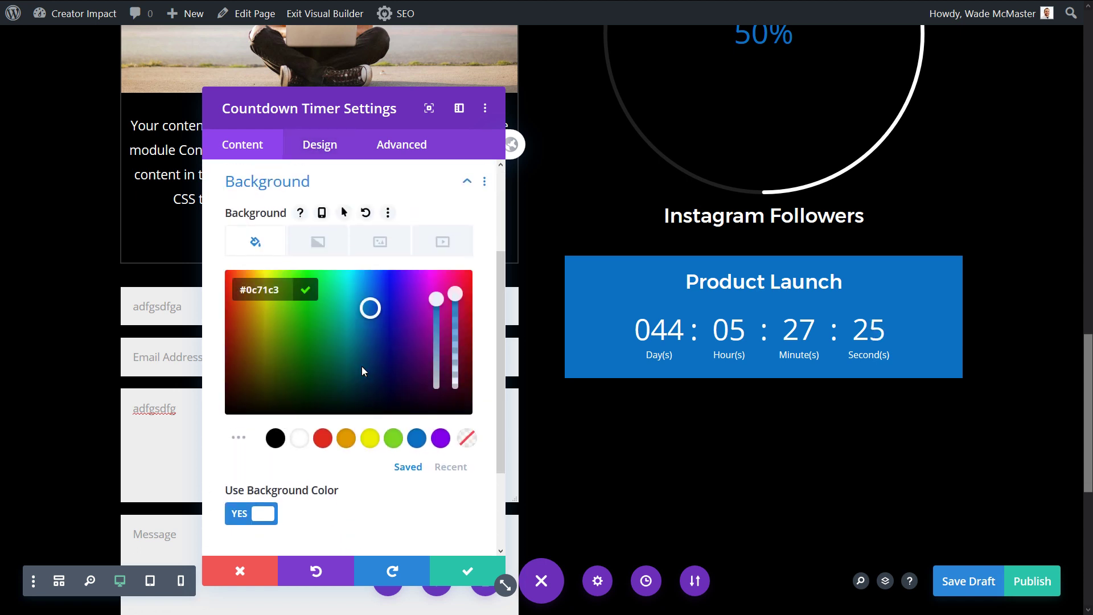
{"action": "left_click", "coordinate": [404, 252]}
Use the black-and-white photo whattheywant.jpg as the countdown's background image
{"action": "left_click", "coordinate": [394, 340]}
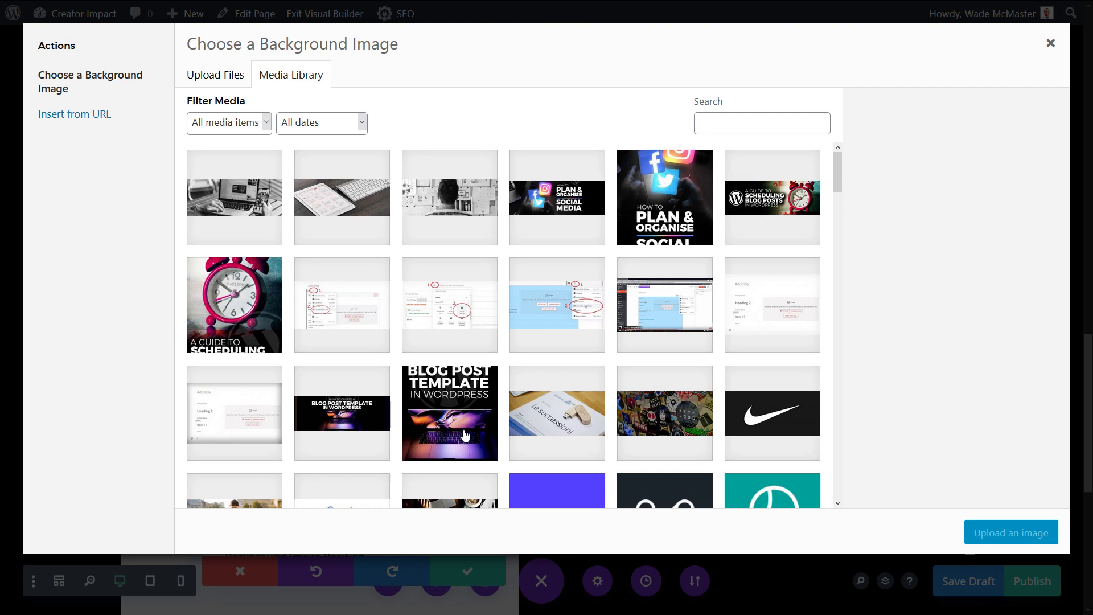
{"action": "scroll", "coordinate": [691, 404], "scroll_direction": "down", "scroll_amount": 10}
{"action": "scroll", "coordinate": [696, 427], "scroll_direction": "up", "scroll_amount": 5}
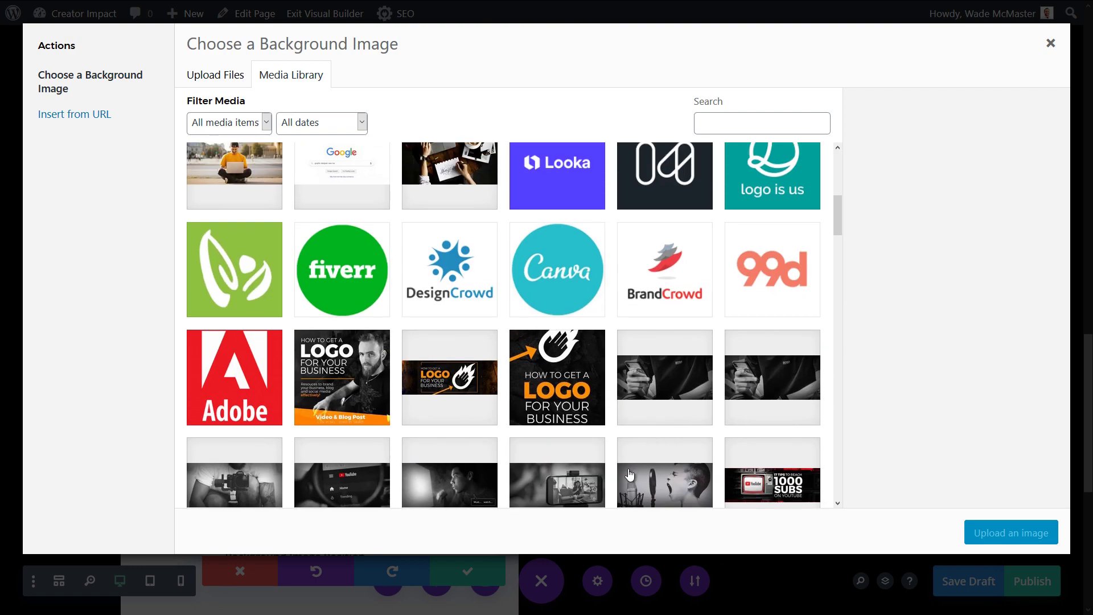
{"action": "scroll", "coordinate": [629, 474], "scroll_direction": "down", "scroll_amount": 5}
{"action": "left_click", "coordinate": [440, 214]}
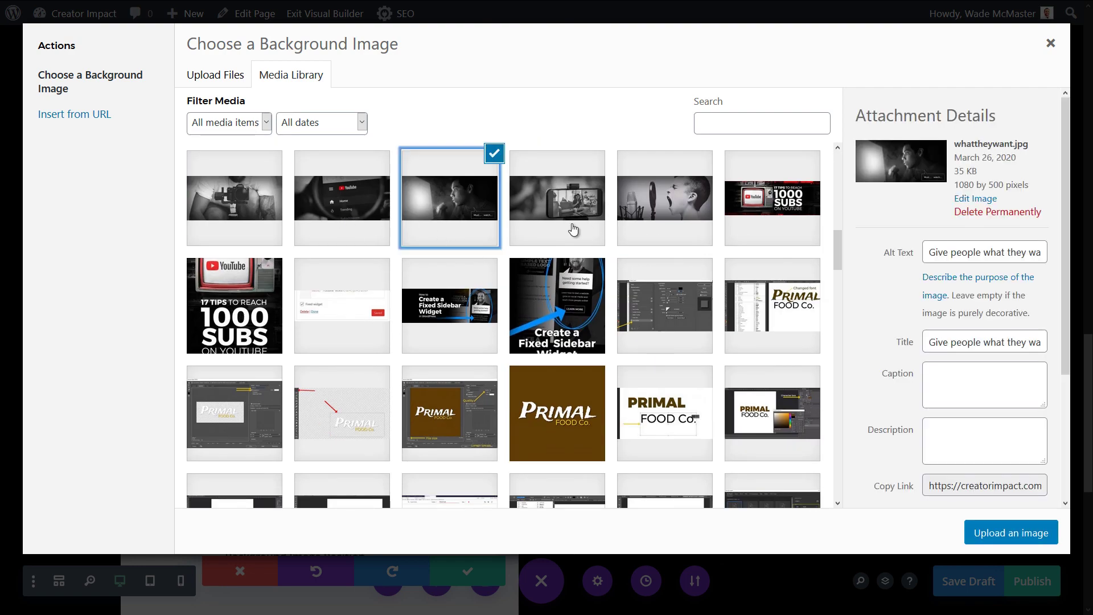
{"action": "left_click", "coordinate": [1023, 537]}
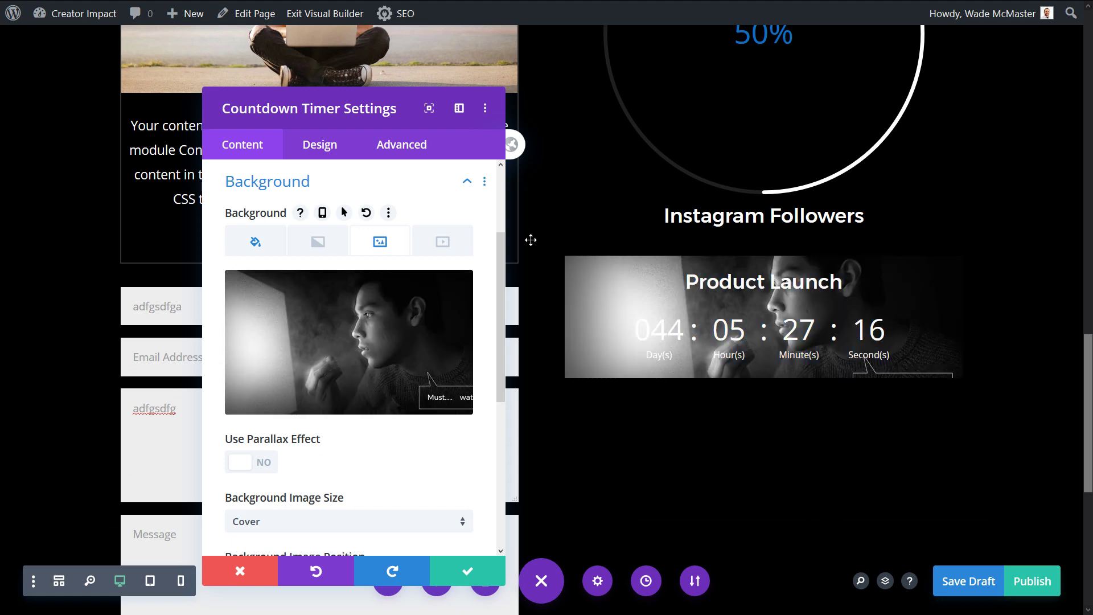
Set the background image blend mode to Overlay and save the countdown
{"action": "scroll", "coordinate": [252, 310], "scroll_direction": "down", "scroll_amount": 5}
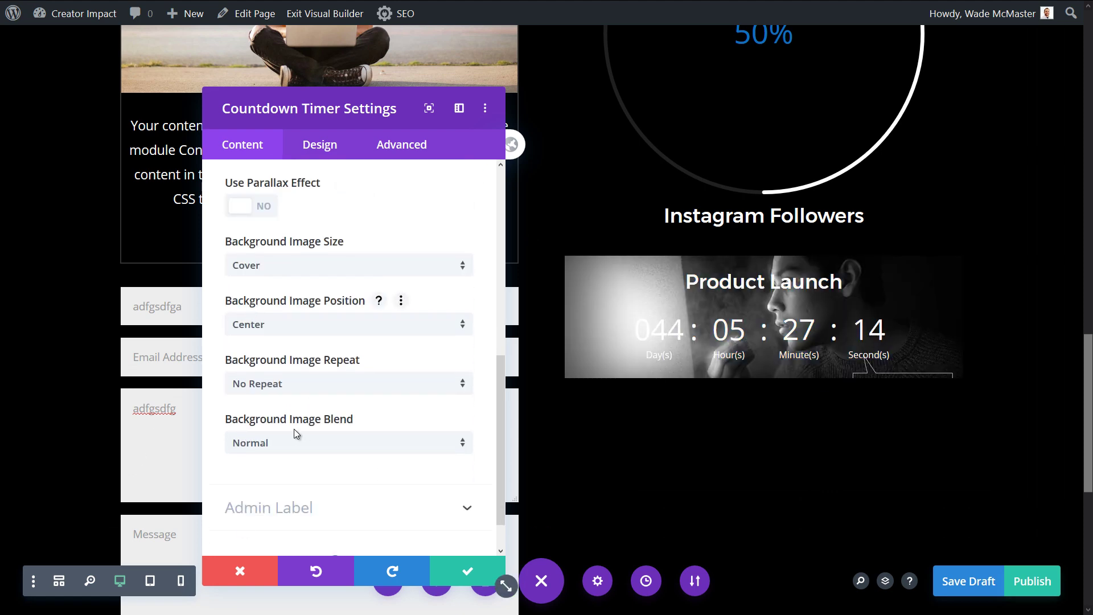
{"action": "left_click", "coordinate": [304, 447]}
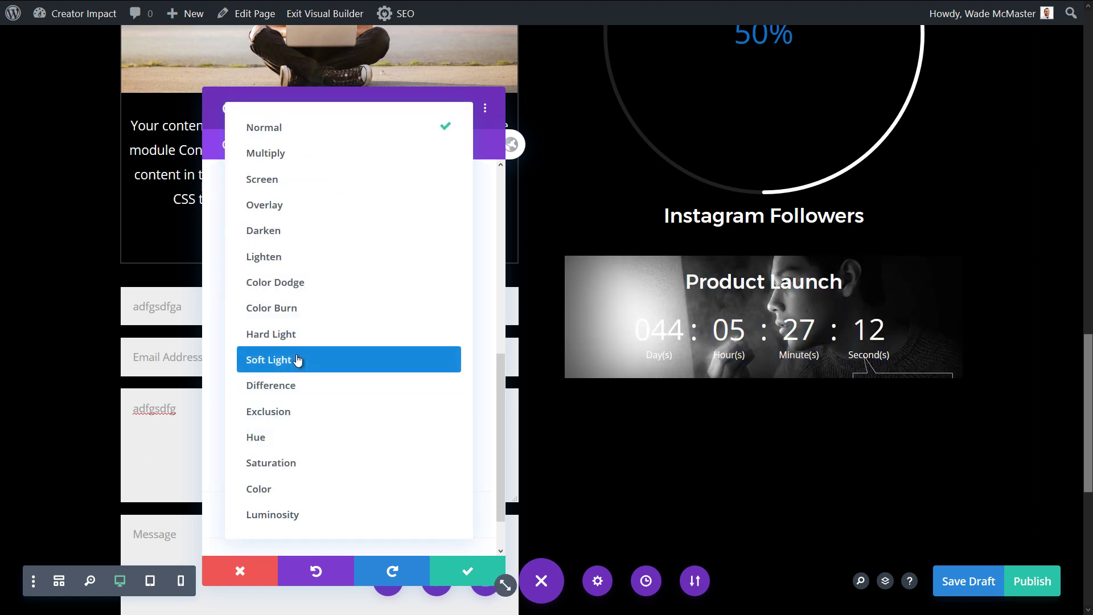
{"action": "left_click", "coordinate": [295, 208]}
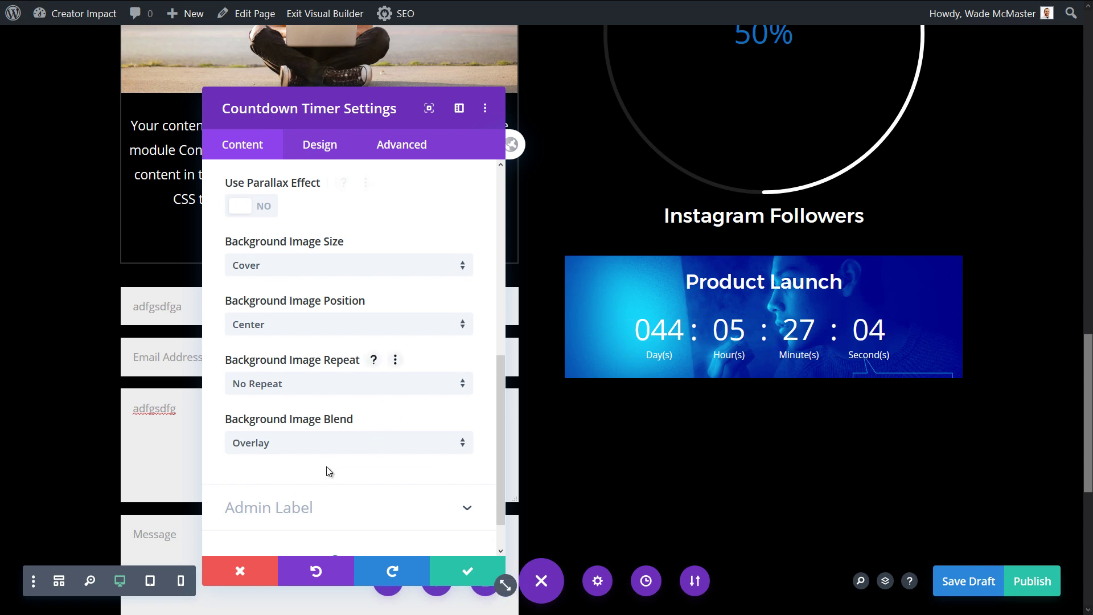
{"action": "scroll", "coordinate": [329, 470], "scroll_direction": "down", "scroll_amount": 1}
{"action": "scroll", "coordinate": [339, 463], "scroll_direction": "up", "scroll_amount": 5}
{"action": "scroll", "coordinate": [338, 463], "scroll_direction": "down", "scroll_amount": 3}
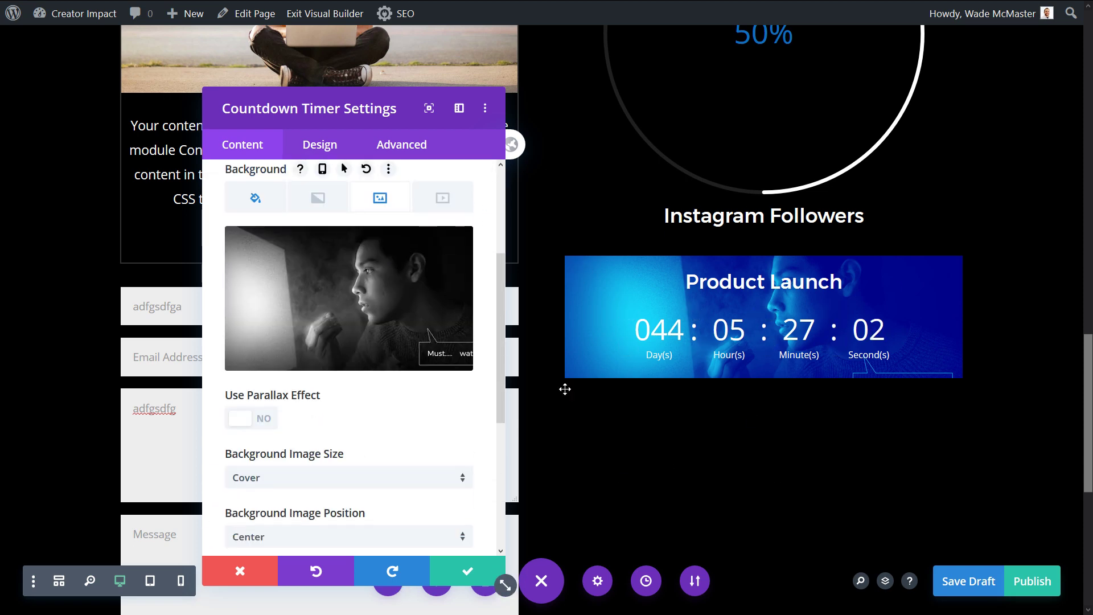
{"action": "left_click", "coordinate": [433, 300]}
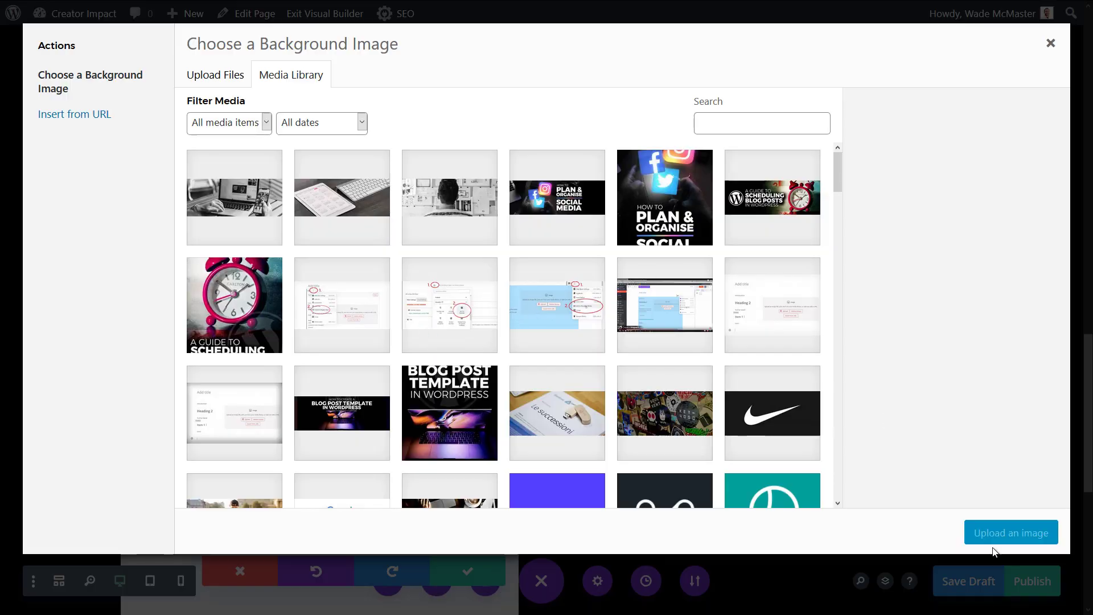
{"action": "left_click", "coordinate": [1050, 43]}
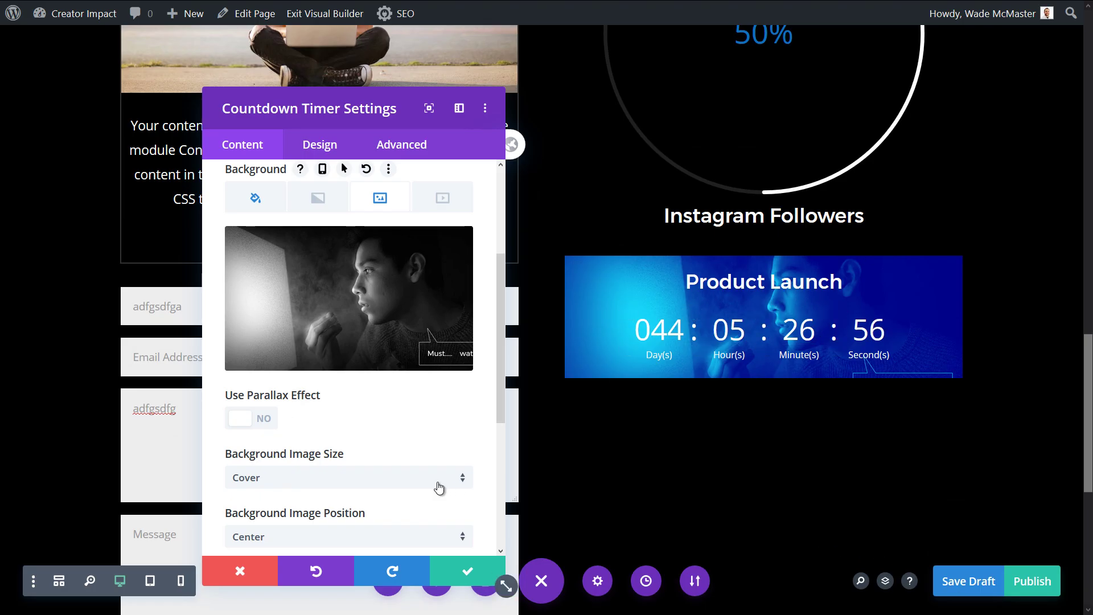
{"action": "left_click", "coordinate": [474, 573]}
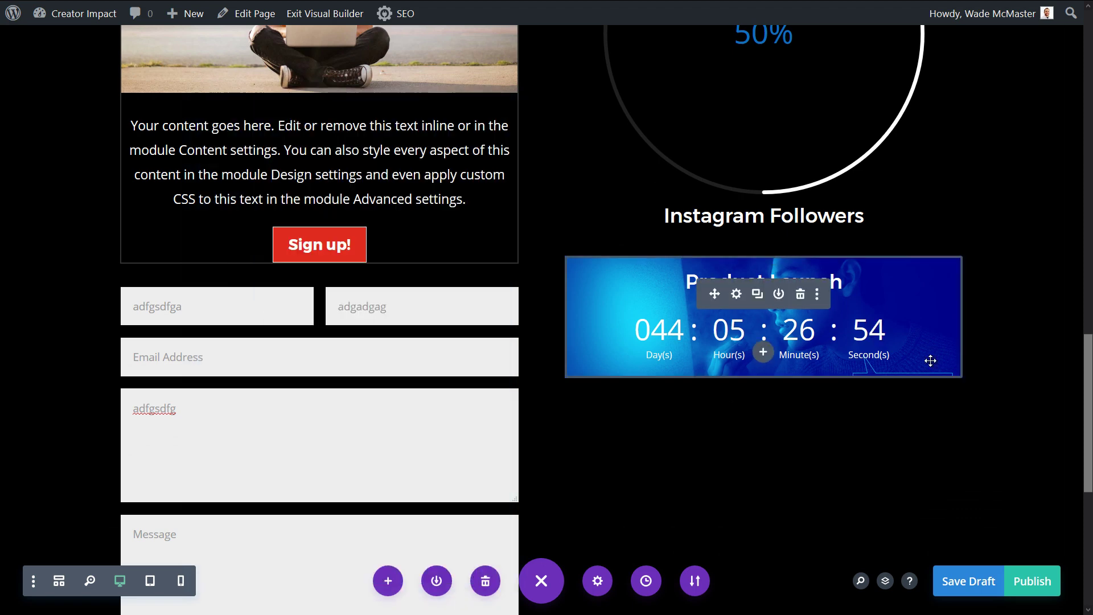
Save the page draft and add a Divider module below the countdown
{"action": "scroll", "coordinate": [862, 345], "scroll_direction": "down", "scroll_amount": 4}
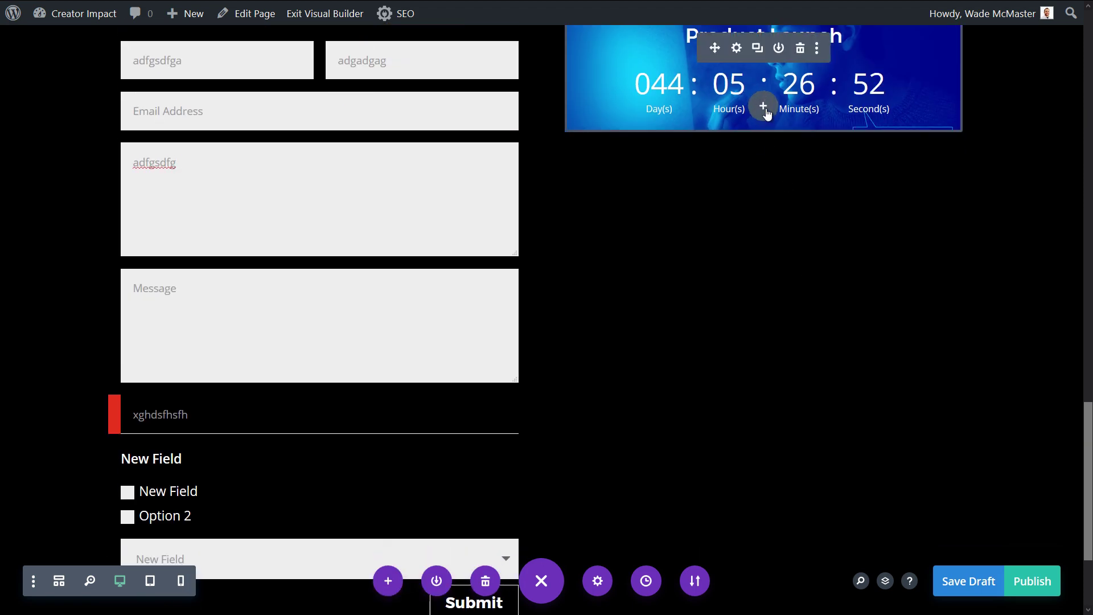
{"action": "left_click", "coordinate": [970, 581]}
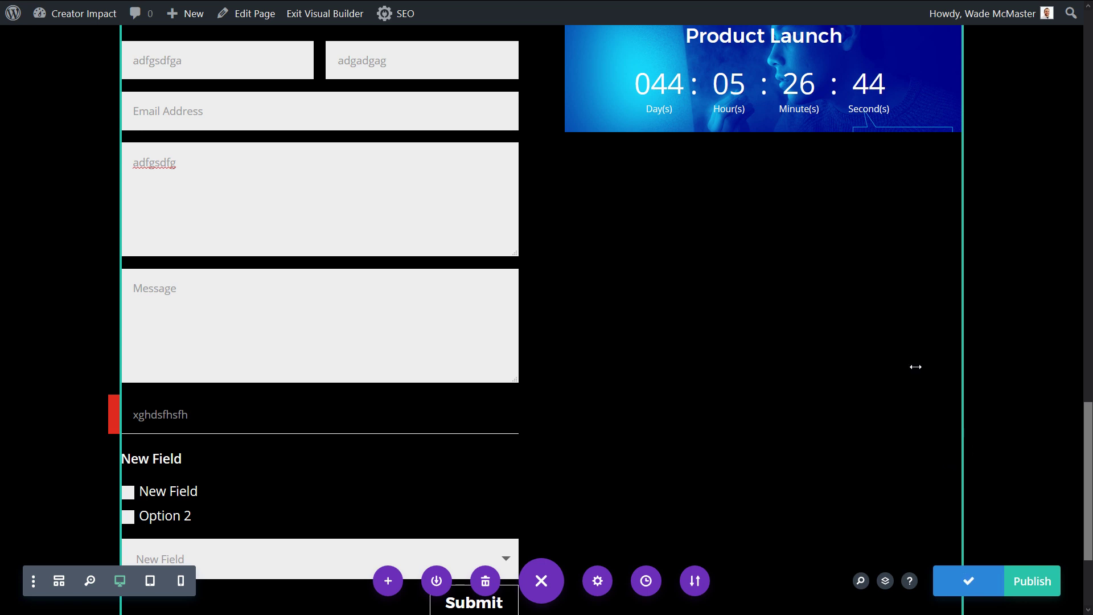
{"action": "left_click", "coordinate": [764, 106]}
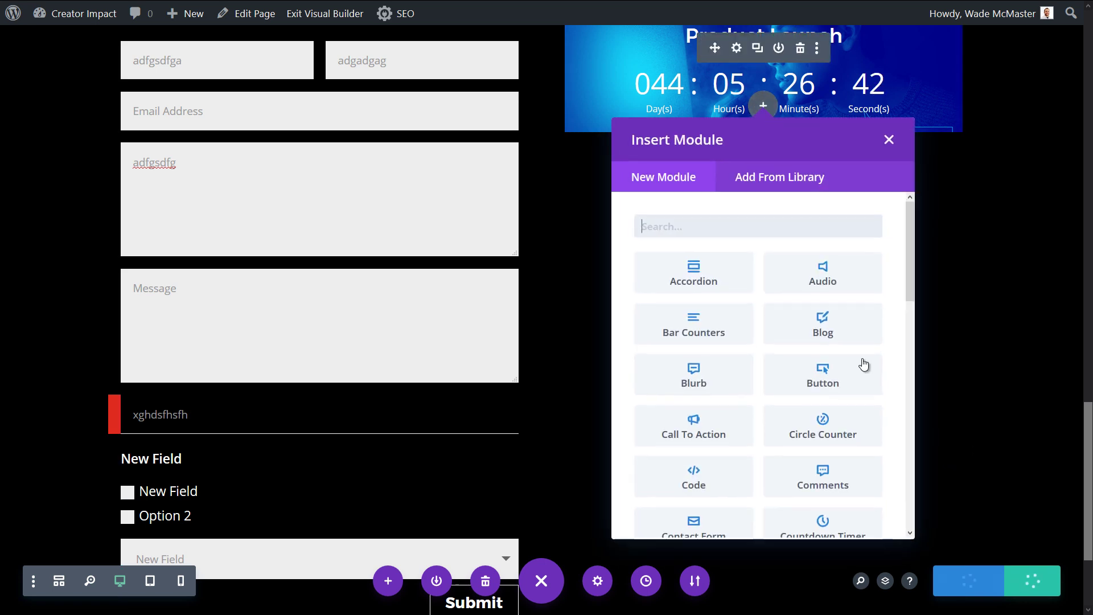
{"action": "scroll", "coordinate": [880, 361], "scroll_direction": "down", "scroll_amount": 5}
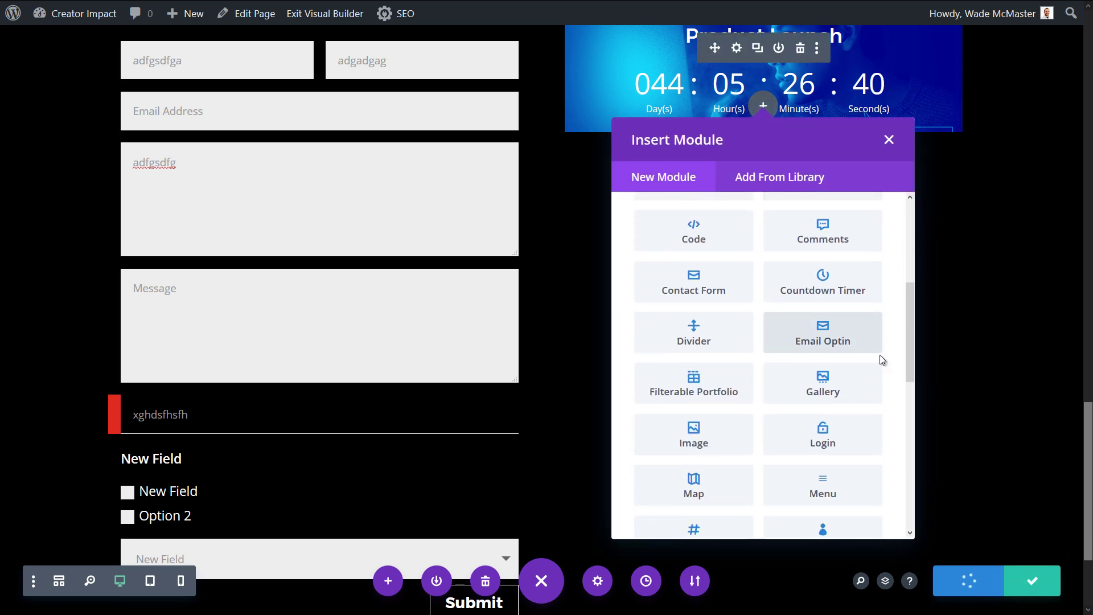
{"action": "left_click", "coordinate": [691, 339]}
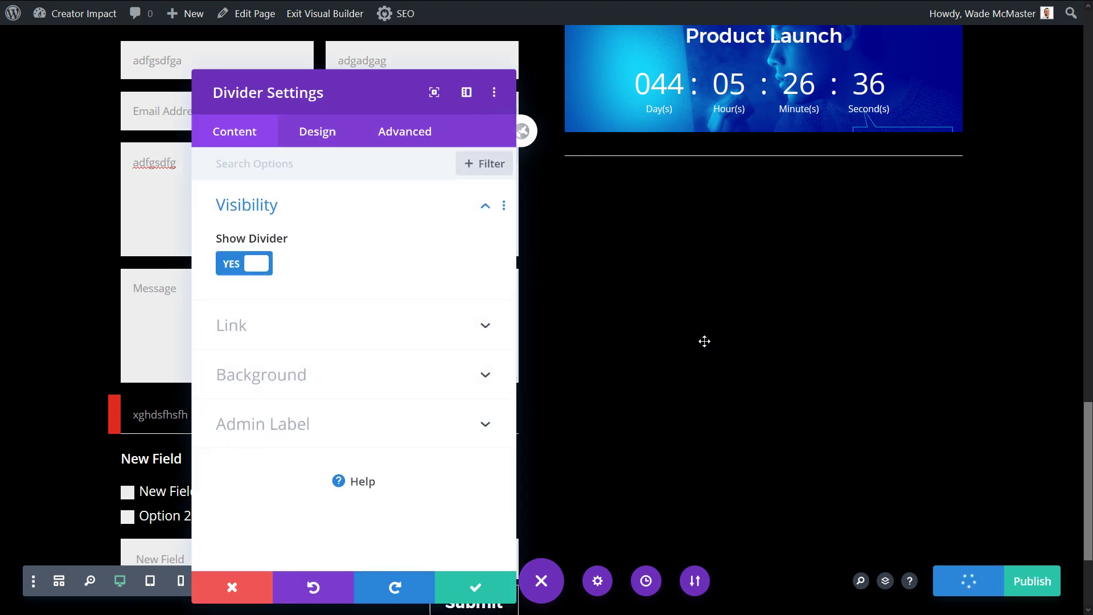
Make the divider a green, centred 2px line at 68% max width and save it
{"action": "left_click", "coordinate": [320, 145]}
{"action": "left_click", "coordinate": [290, 215]}
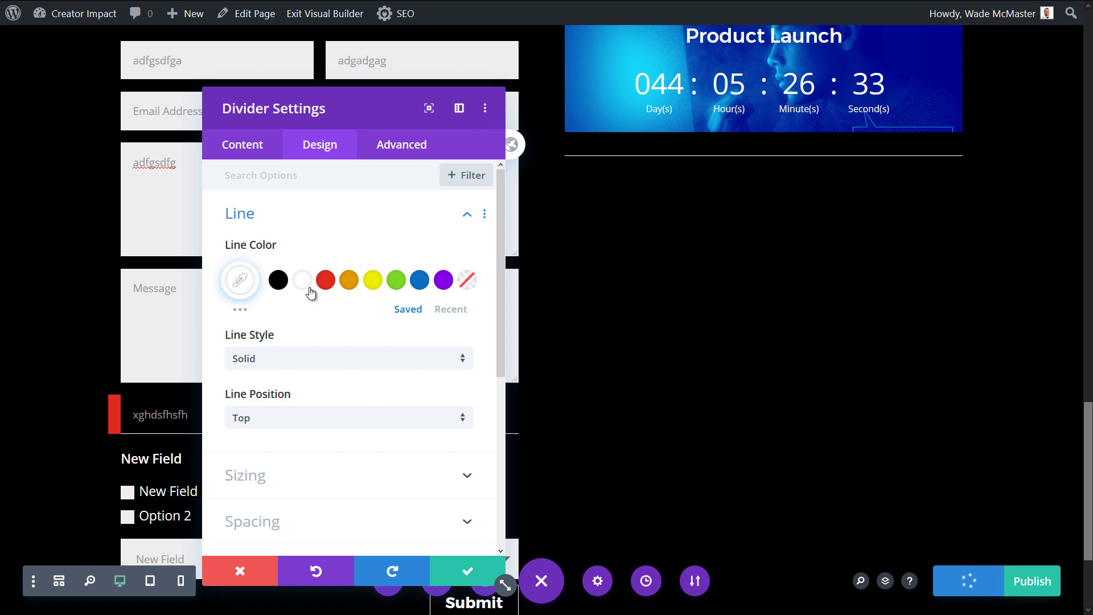
{"action": "left_click", "coordinate": [398, 281]}
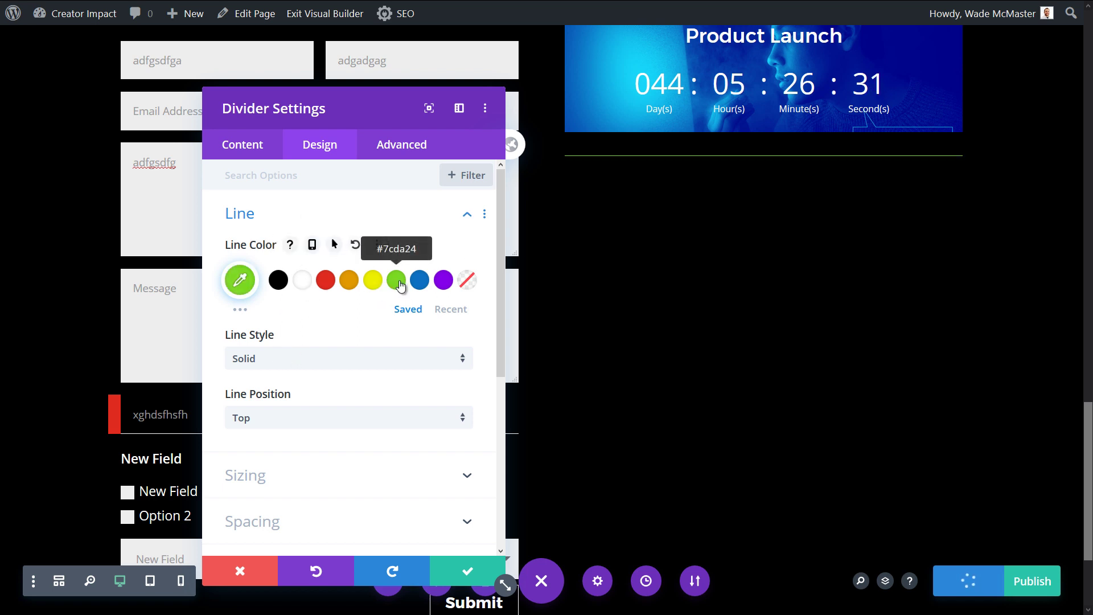
{"action": "left_click", "coordinate": [277, 479]}
{"action": "mouse_move", "coordinate": [234, 237]}
{"action": "left_mouse_down"}
{"action": "mouse_move", "coordinate": [260, 237]}
{"action": "mouse_move", "coordinate": [248, 237]}
{"action": "left_mouse_up"}
{"action": "left_click_drag", "start_coordinate": [377, 359], "coordinate": [331, 359]}
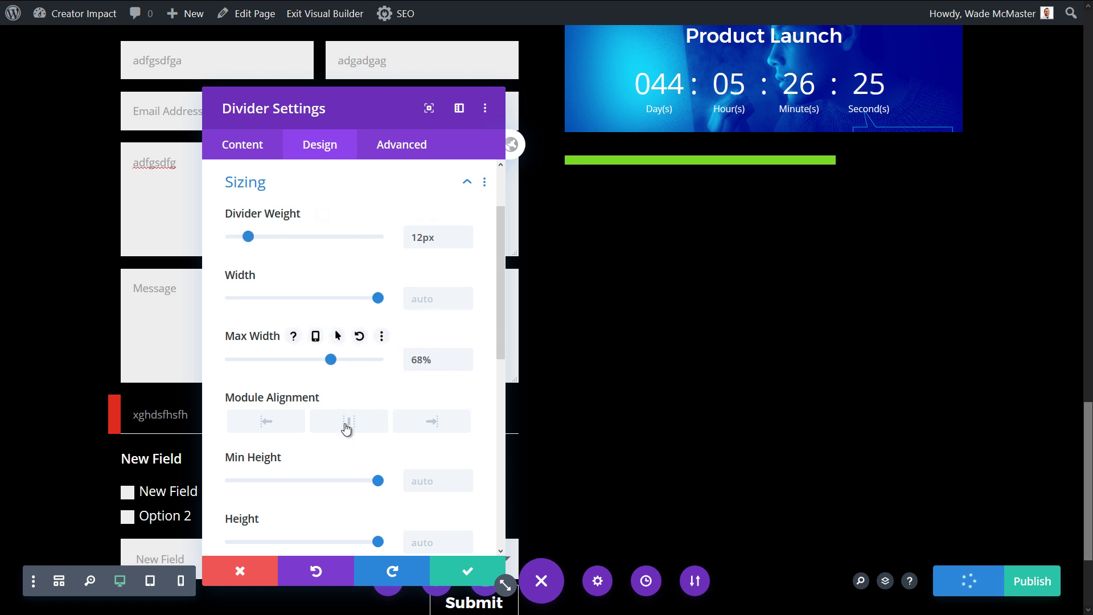
{"action": "left_click", "coordinate": [347, 424]}
{"action": "left_click_drag", "start_coordinate": [250, 239], "coordinate": [235, 241]}
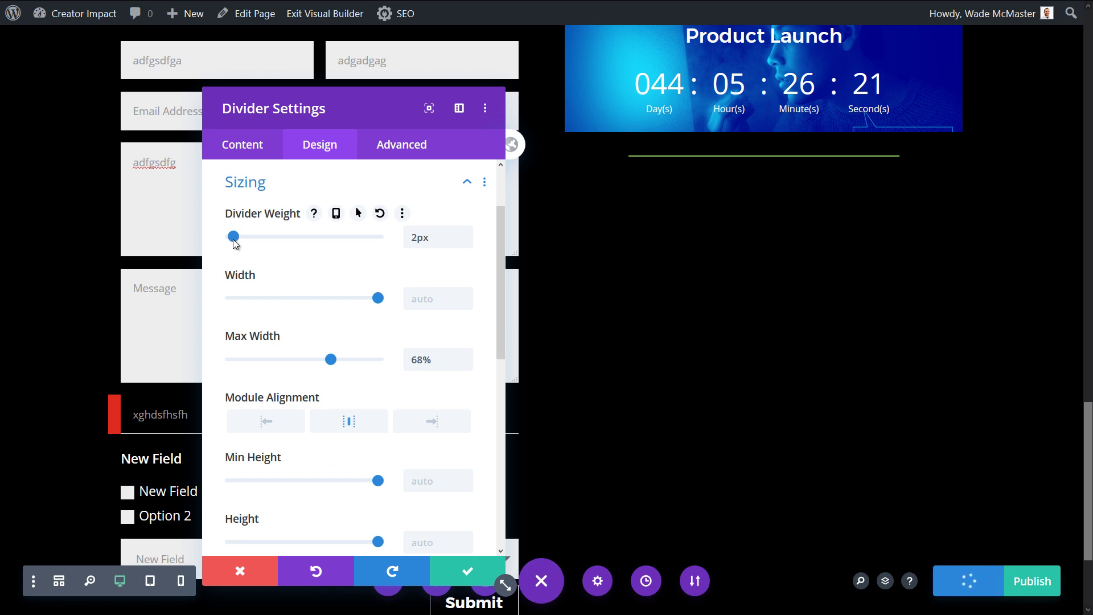
{"action": "left_click", "coordinate": [468, 570]}
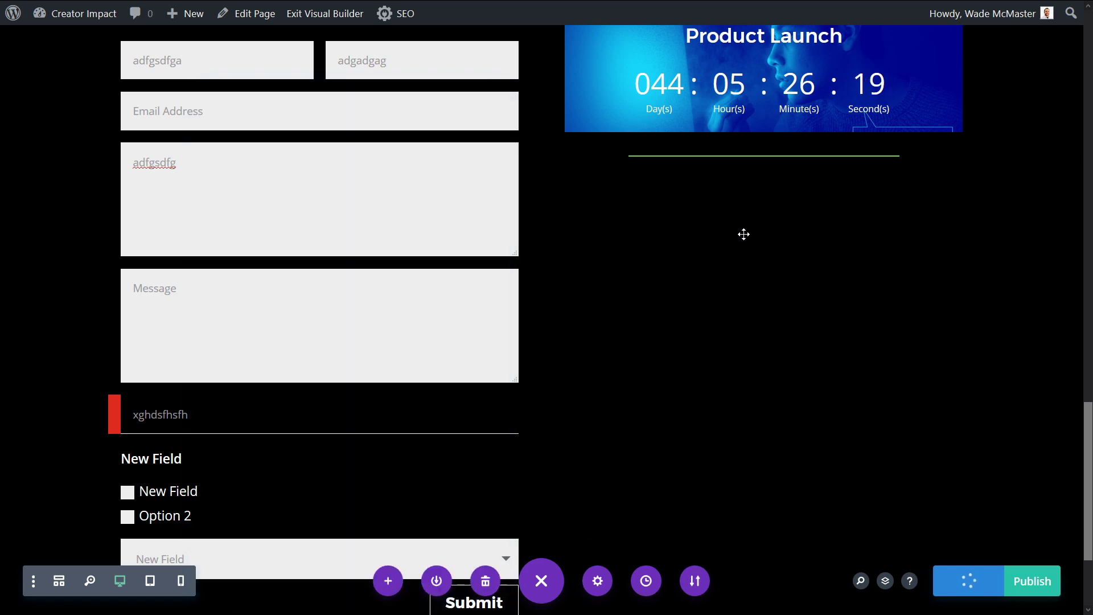
Start inserting a new module below the divider
{"action": "scroll", "coordinate": [728, 257], "scroll_direction": "up", "scroll_amount": 7}
{"action": "scroll", "coordinate": [718, 277], "scroll_direction": "down", "scroll_amount": 4}
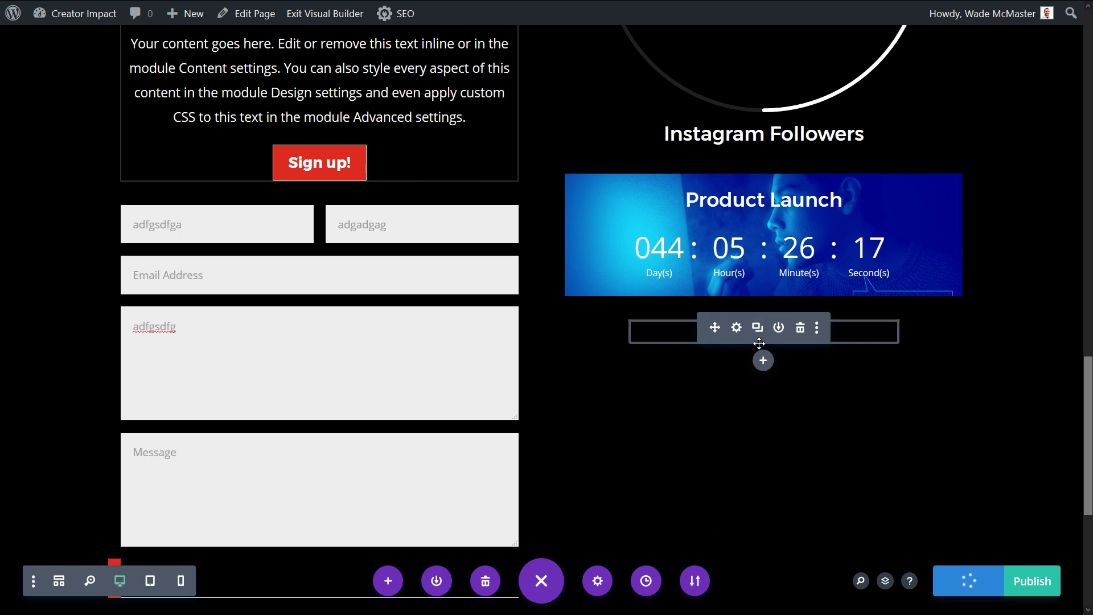
{"action": "left_click", "coordinate": [763, 360]}
Add an Email Optin module with its white background colour turned off, and save it
{"action": "scroll", "coordinate": [796, 239], "scroll_direction": "down", "scroll_amount": 5}
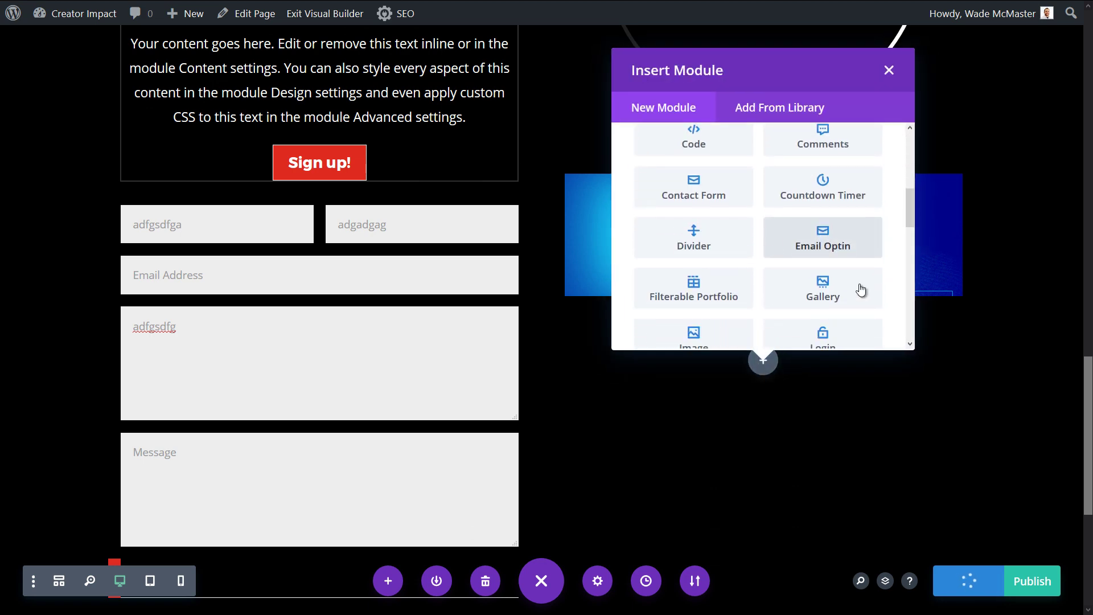
{"action": "left_click", "coordinate": [815, 195]}
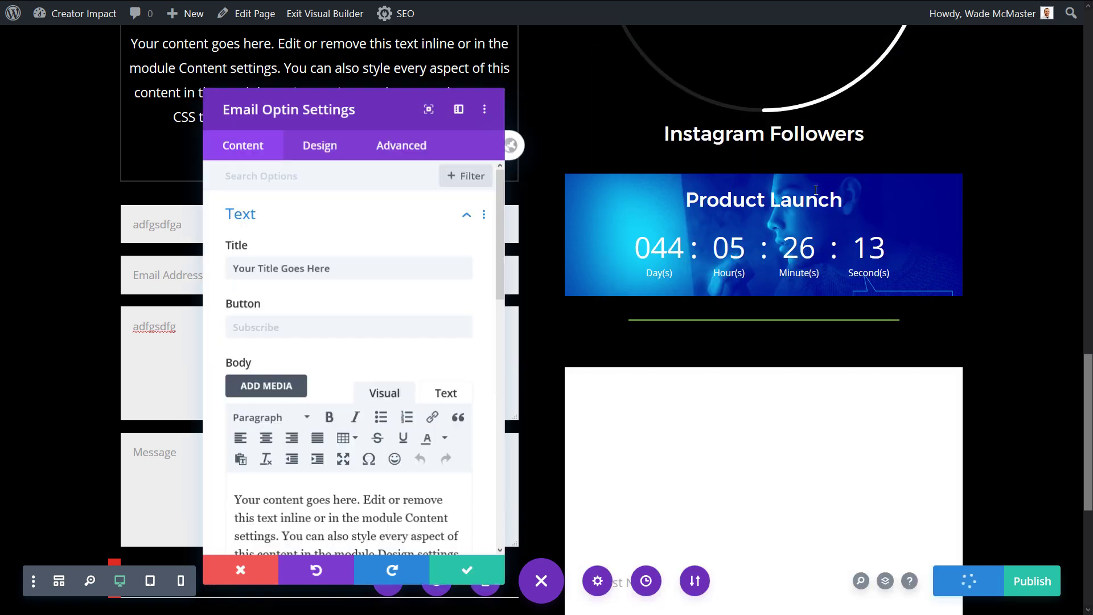
{"action": "scroll", "coordinate": [284, 374], "scroll_direction": "down", "scroll_amount": 5}
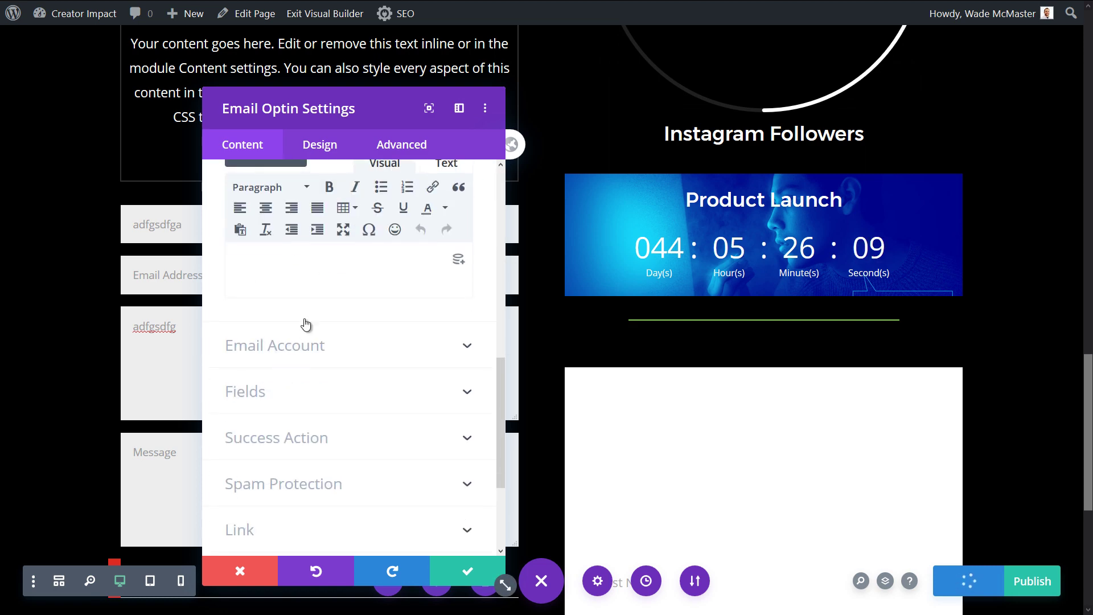
{"action": "scroll", "coordinate": [358, 485], "scroll_direction": "up", "scroll_amount": 10}
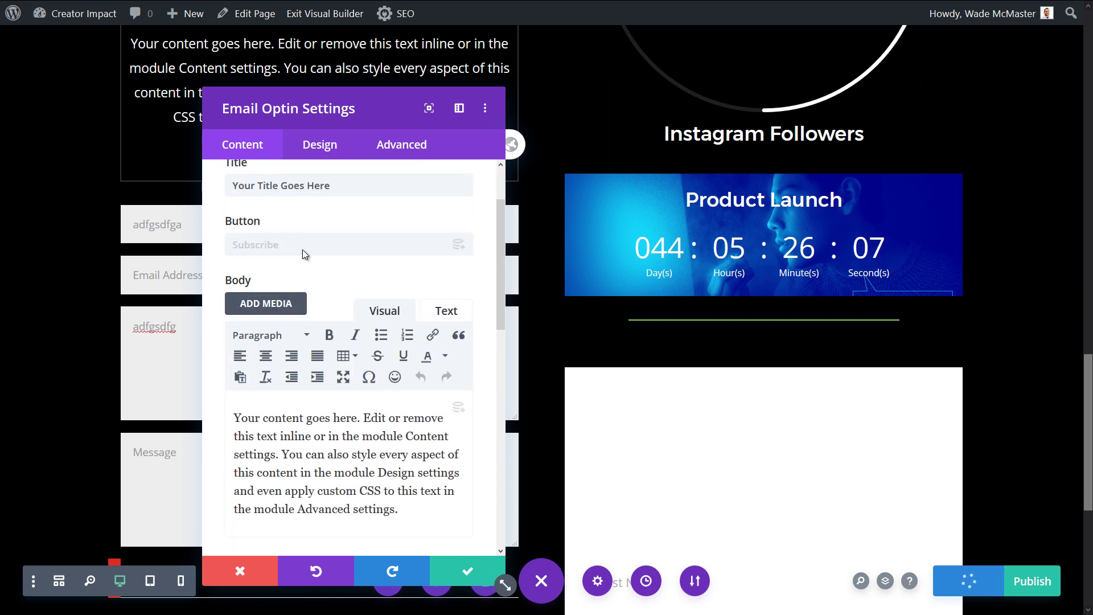
{"action": "scroll", "coordinate": [319, 385], "scroll_direction": "down", "scroll_amount": 10}
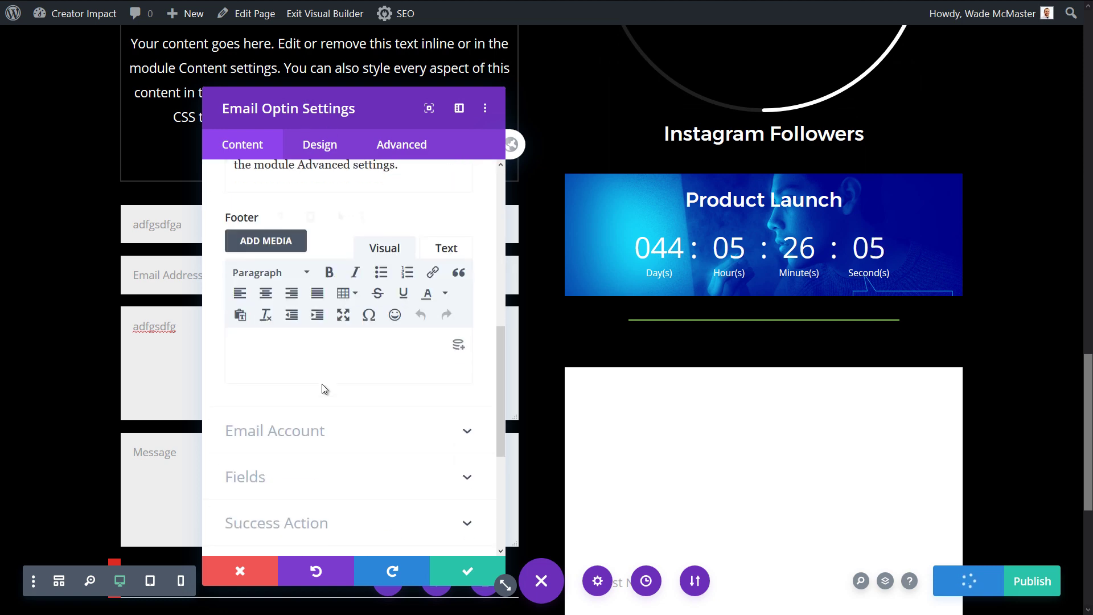
{"action": "left_click", "coordinate": [330, 420]}
{"action": "left_click", "coordinate": [250, 515]}
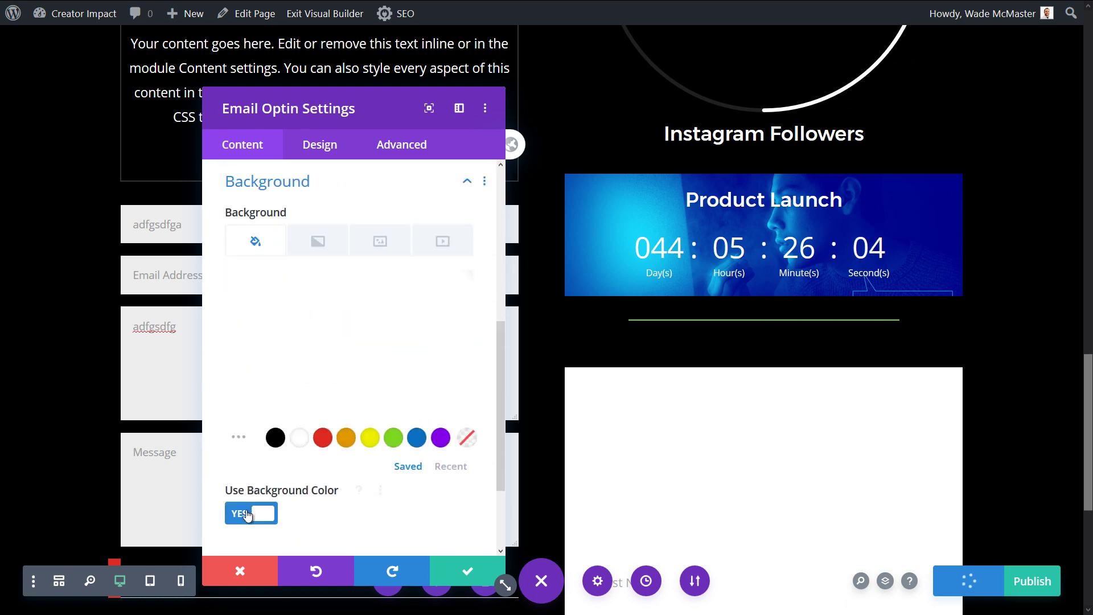
{"action": "scroll", "coordinate": [832, 369], "scroll_direction": "down", "scroll_amount": 5}
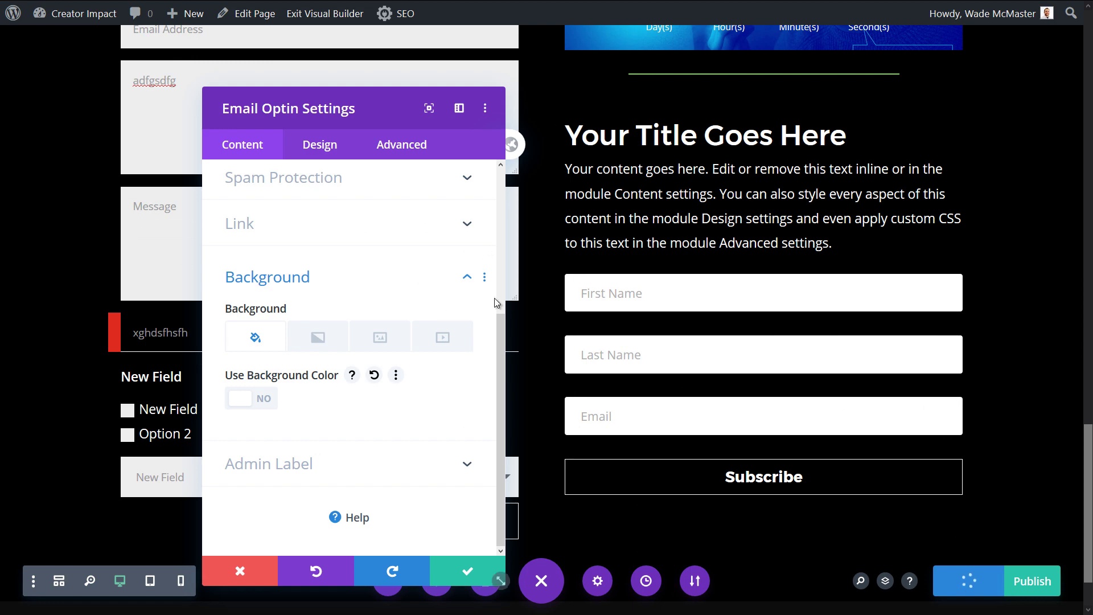
{"action": "left_click_drag", "start_coordinate": [503, 381], "coordinate": [507, 149]}
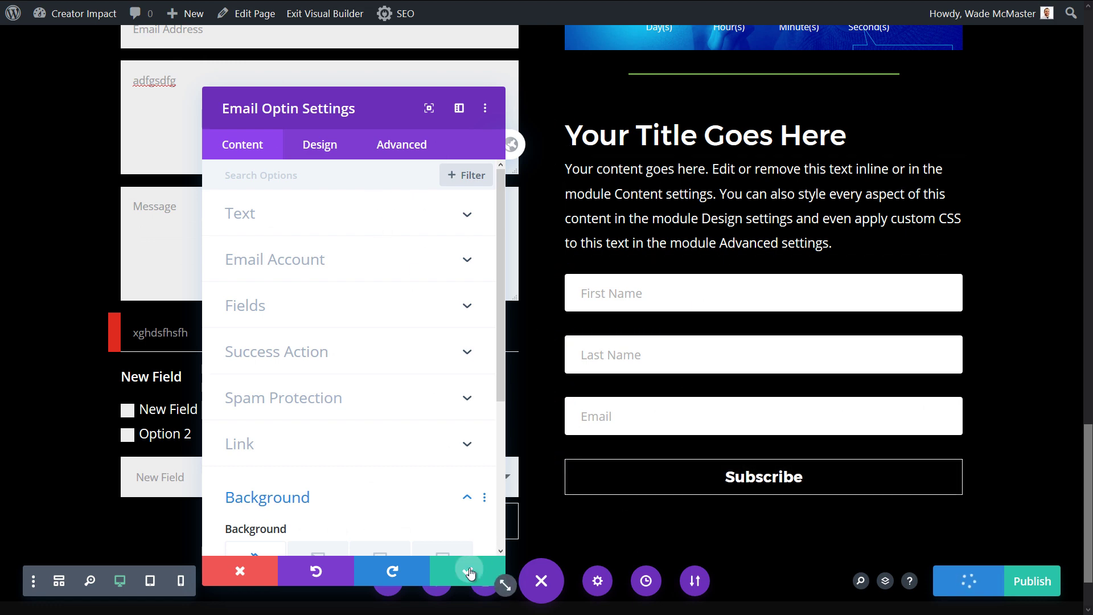
{"action": "left_click", "coordinate": [486, 576]}
{"action": "scroll", "coordinate": [700, 313], "scroll_direction": "down", "scroll_amount": 2}
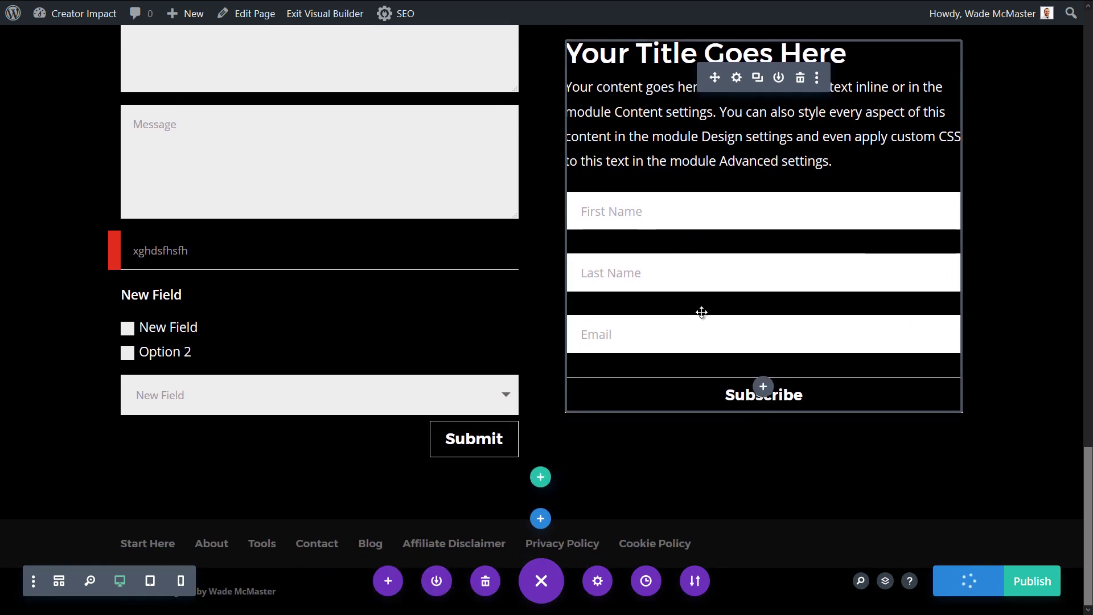
Add a new regular section with a two-column row below the forms
{"action": "left_click", "coordinate": [541, 519]}
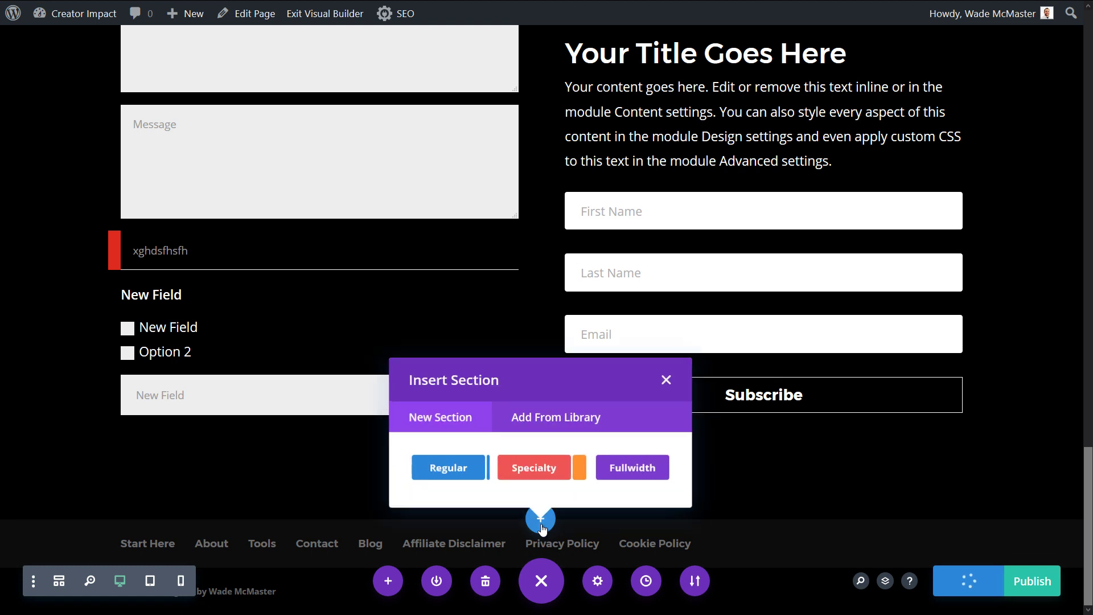
{"action": "left_click", "coordinate": [466, 468]}
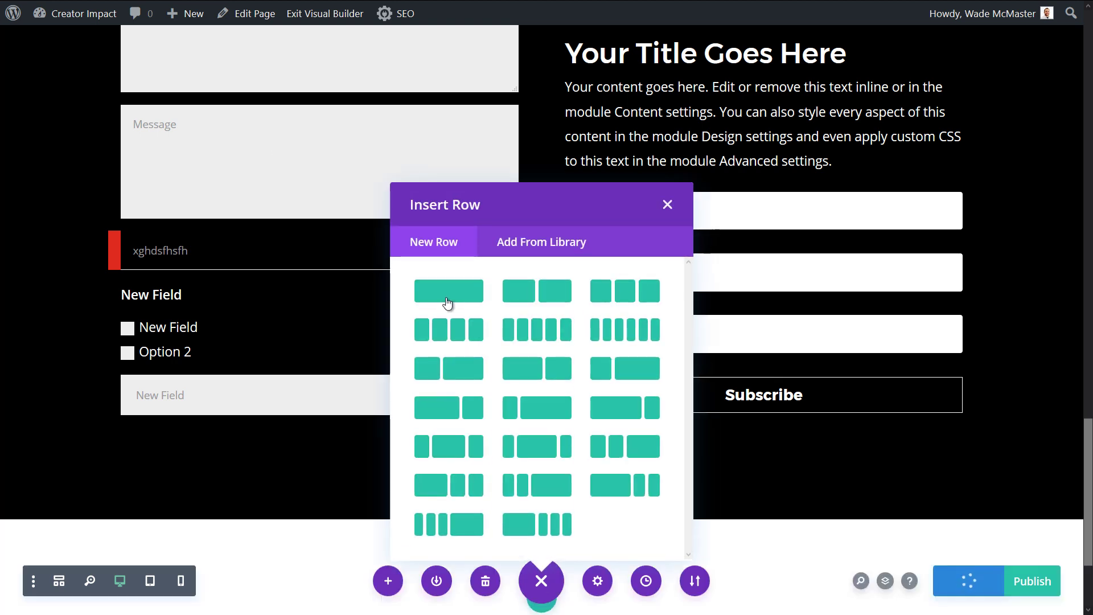
{"action": "left_click", "coordinate": [480, 300]}
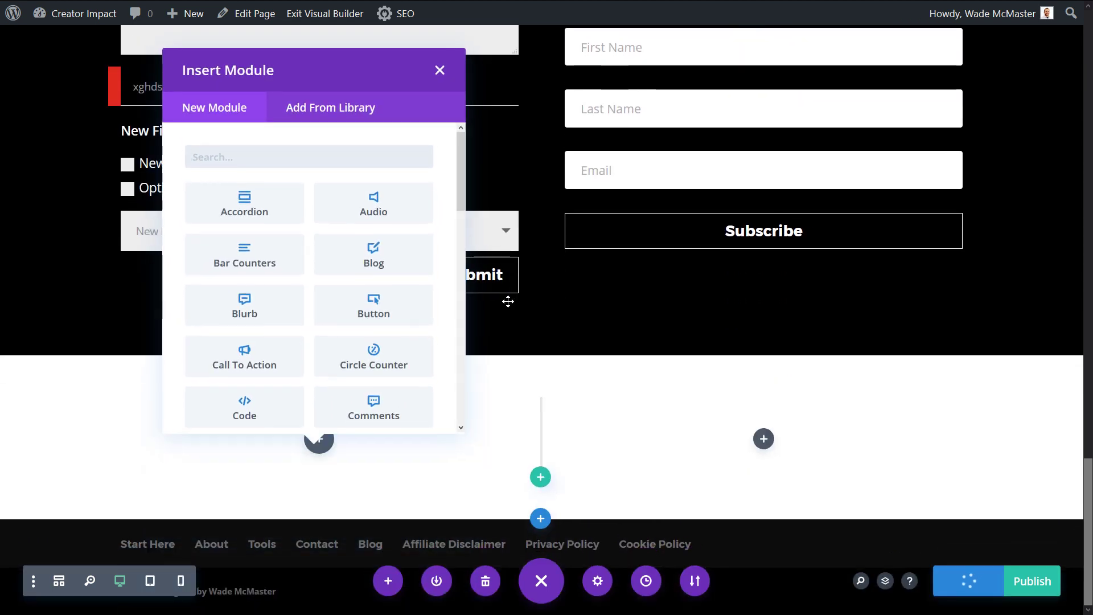
{"action": "scroll", "coordinate": [292, 321], "scroll_direction": "down", "scroll_amount": 6}
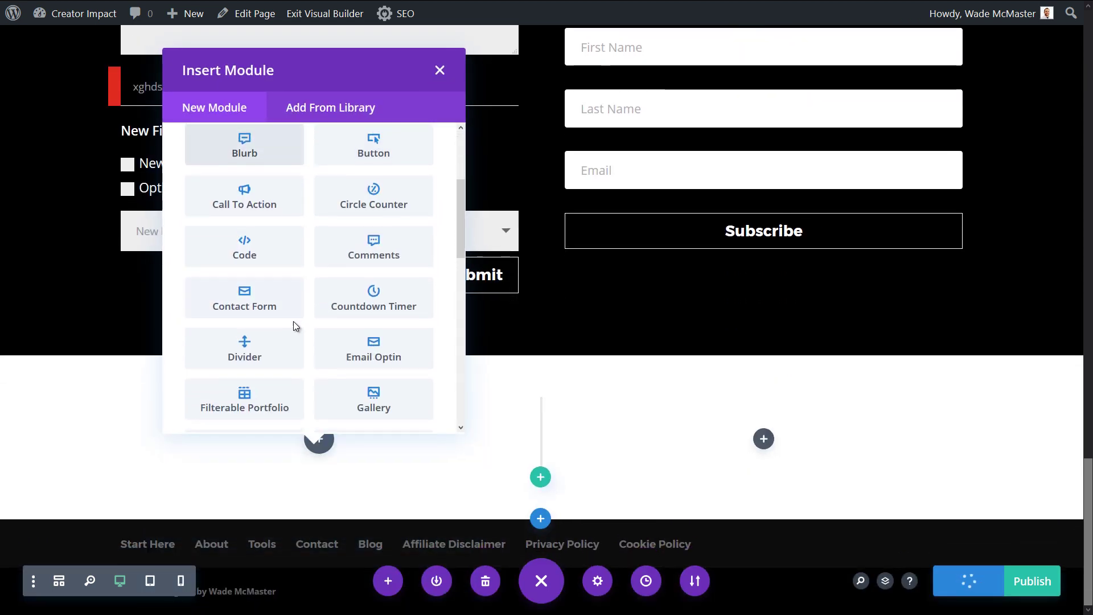
Place the brown PRIMAL Food Co. image in the left column as an Image module
{"action": "left_click", "coordinate": [259, 283]}
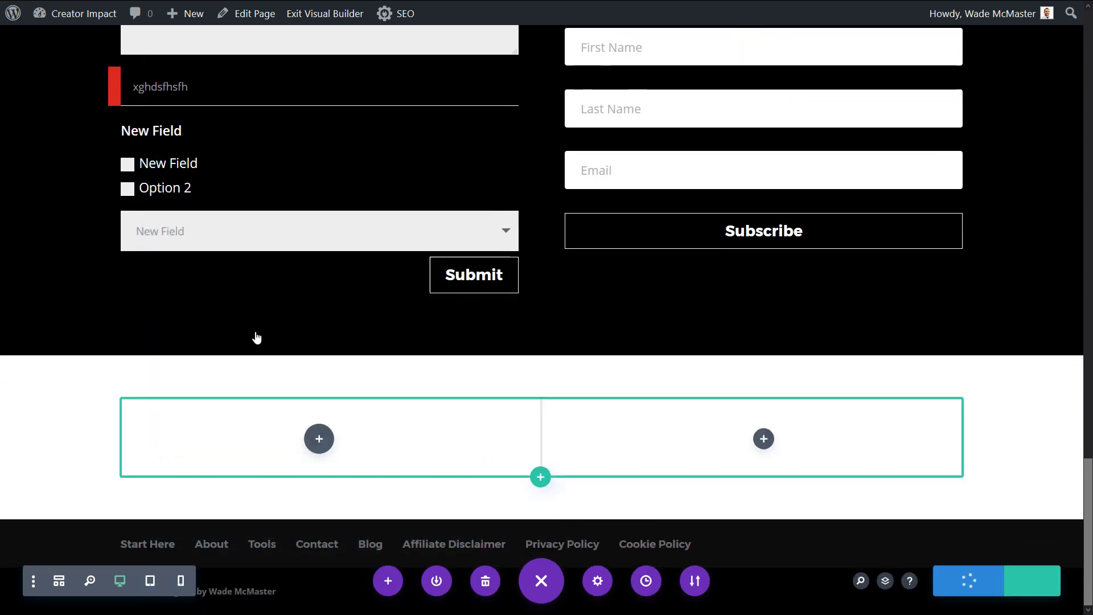
{"action": "left_click", "coordinate": [391, 330]}
{"action": "scroll", "coordinate": [434, 340], "scroll_direction": "down", "scroll_amount": 20}
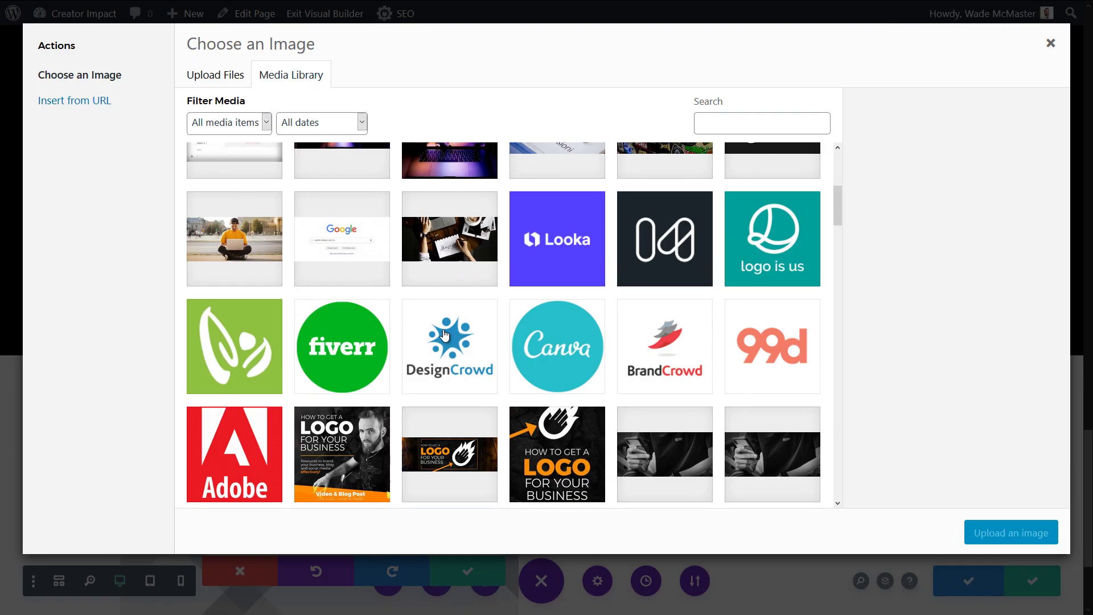
{"action": "scroll", "coordinate": [447, 330], "scroll_direction": "down", "scroll_amount": 5}
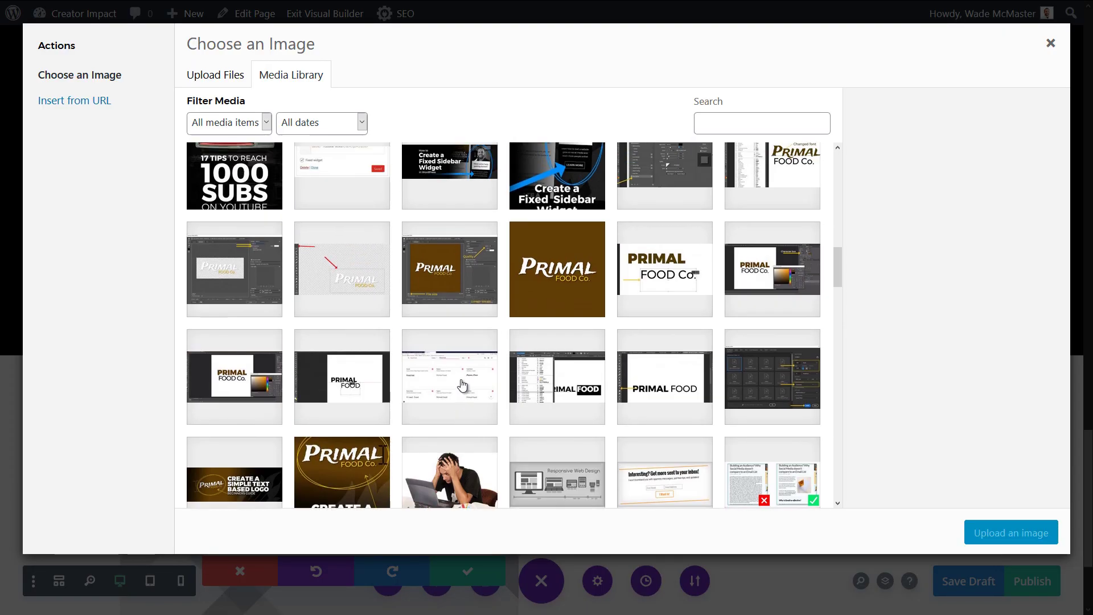
{"action": "left_click", "coordinate": [561, 292]}
{"action": "left_click", "coordinate": [1011, 532]}
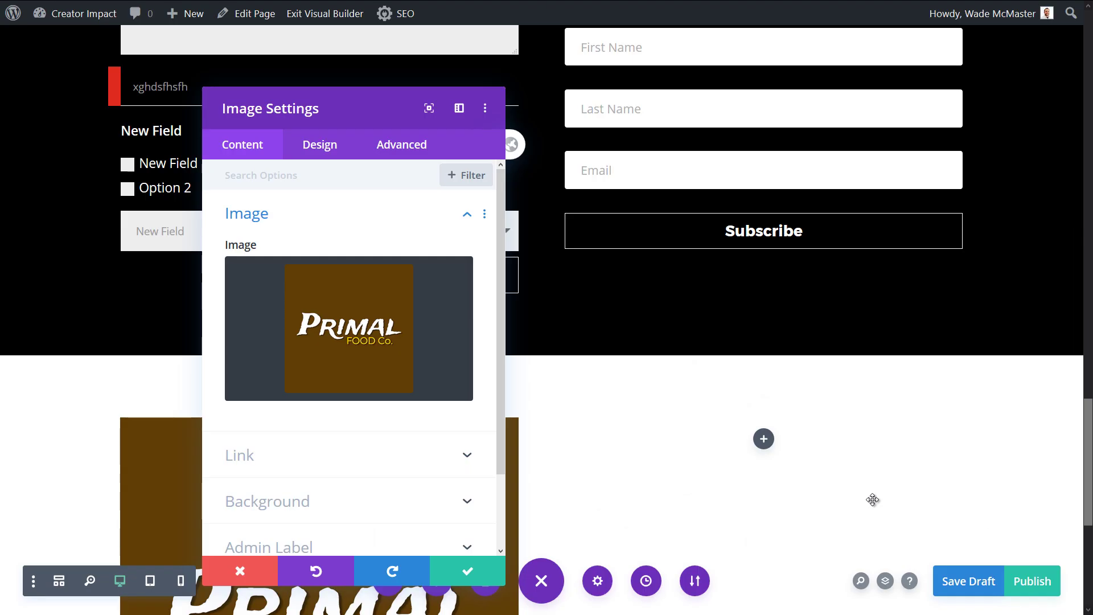
{"action": "left_click", "coordinate": [468, 572]}
Begin adding a background colour in the new section's settings
{"action": "scroll", "coordinate": [405, 418], "scroll_direction": "down", "scroll_amount": 5}
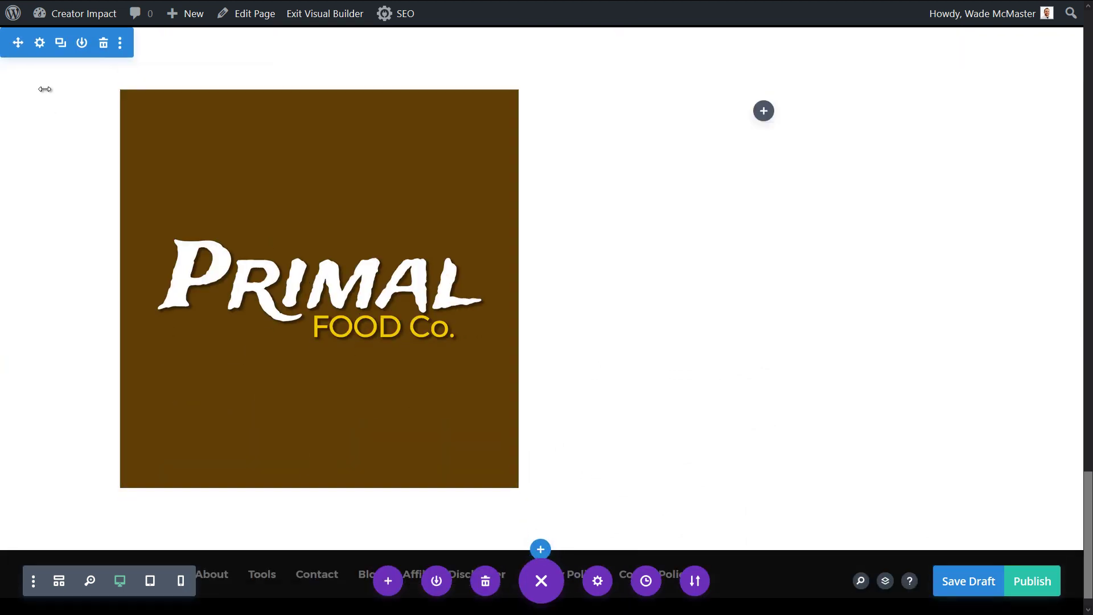
{"action": "left_click", "coordinate": [36, 41]}
{"action": "left_click", "coordinate": [276, 263]}
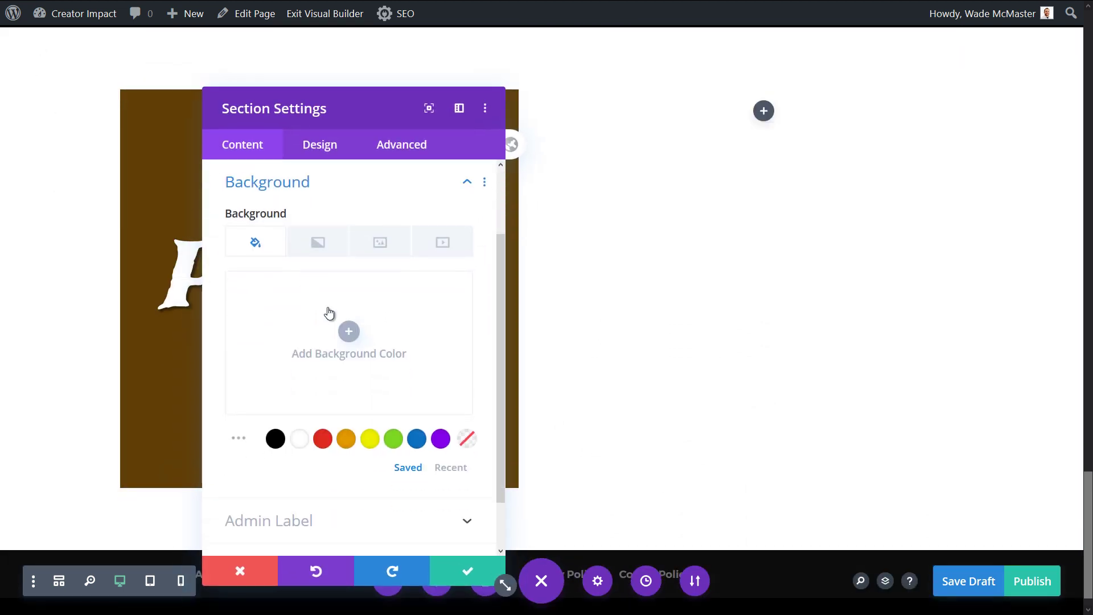
{"action": "left_click", "coordinate": [373, 348]}
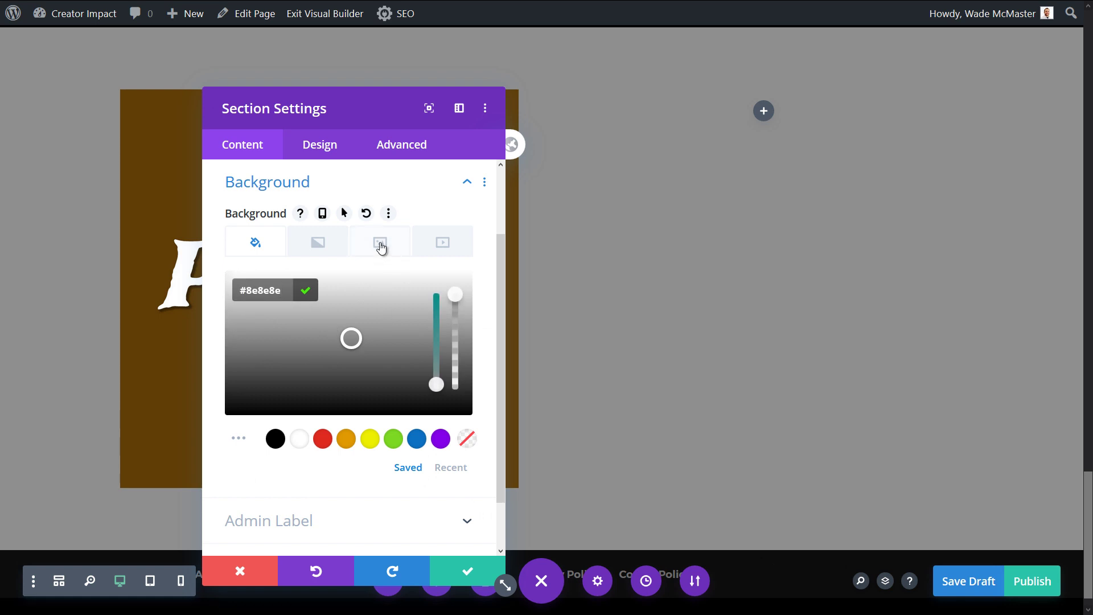
Set about.jpg as the section's background image and save the section
{"action": "left_click", "coordinate": [380, 243]}
{"action": "left_click", "coordinate": [348, 338]}
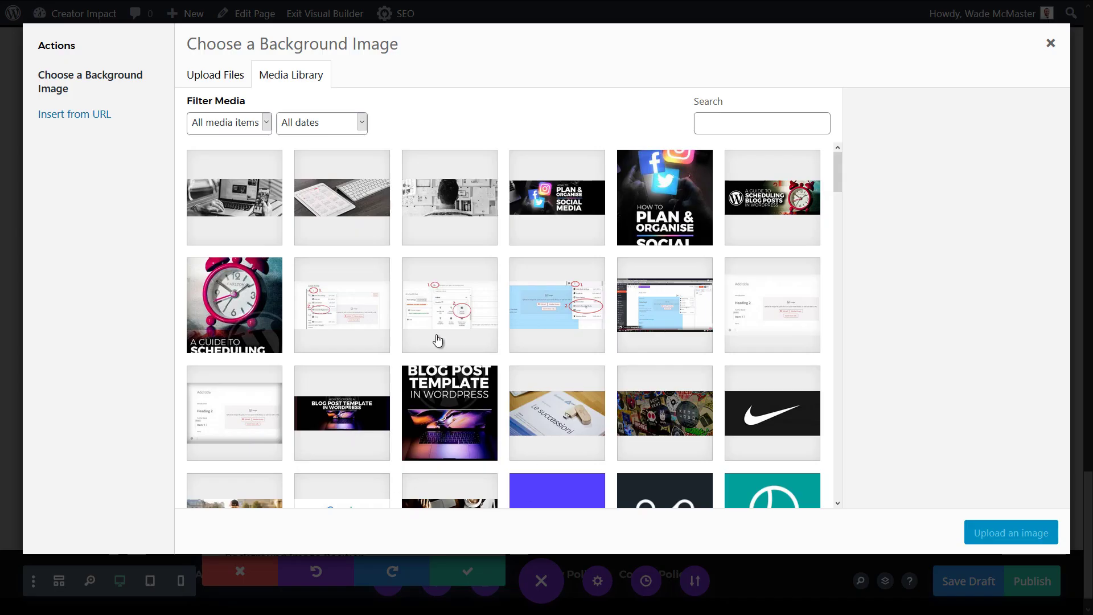
{"action": "scroll", "coordinate": [455, 348], "scroll_direction": "down", "scroll_amount": 5}
{"action": "scroll", "coordinate": [471, 353], "scroll_direction": "down", "scroll_amount": 15}
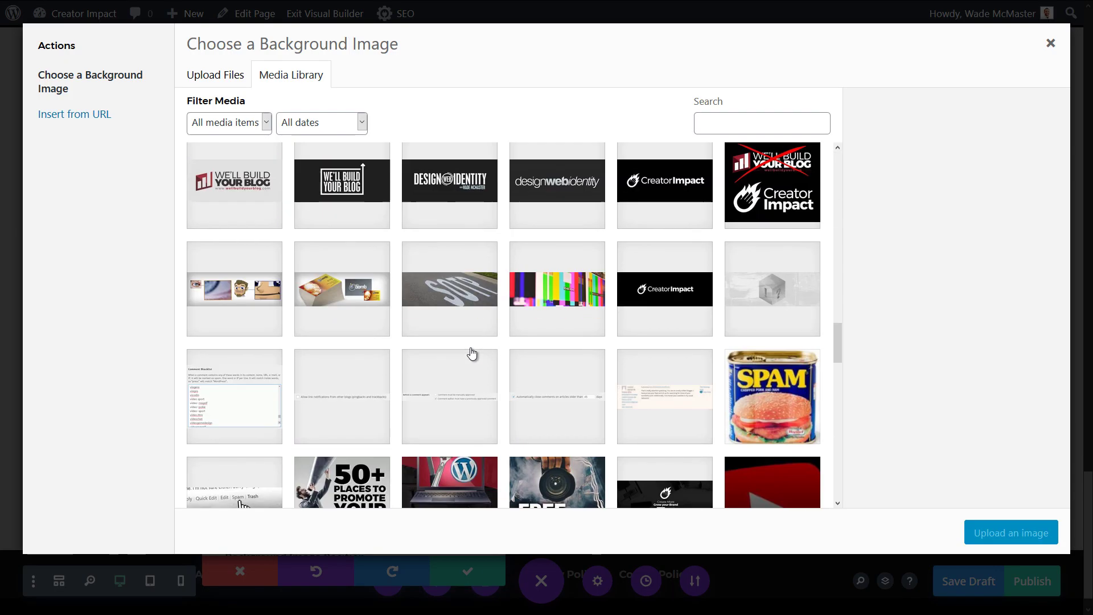
{"action": "left_click", "coordinate": [657, 349]}
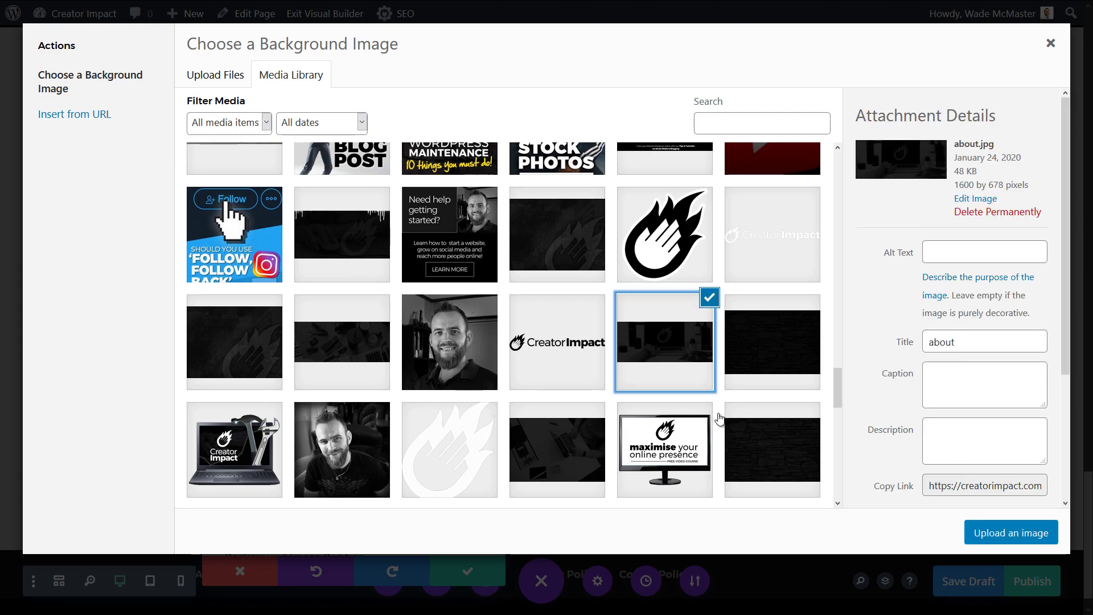
{"action": "left_click", "coordinate": [993, 534]}
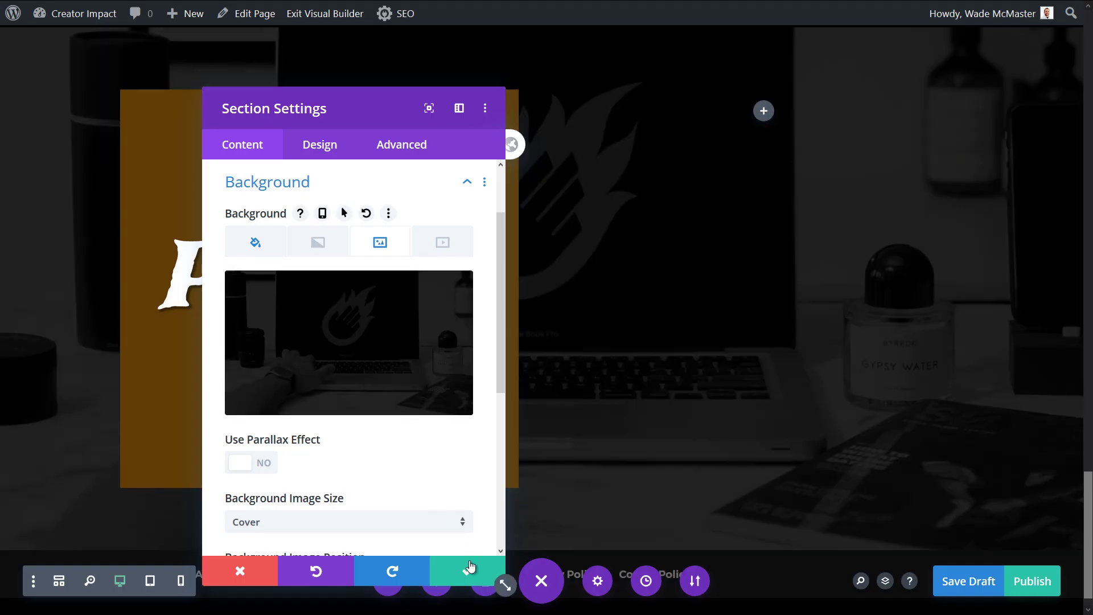
{"action": "left_click", "coordinate": [474, 571]}
Drag the Email Optin module into the section beside the logo
{"action": "scroll", "coordinate": [563, 368], "scroll_direction": "up", "scroll_amount": 8}
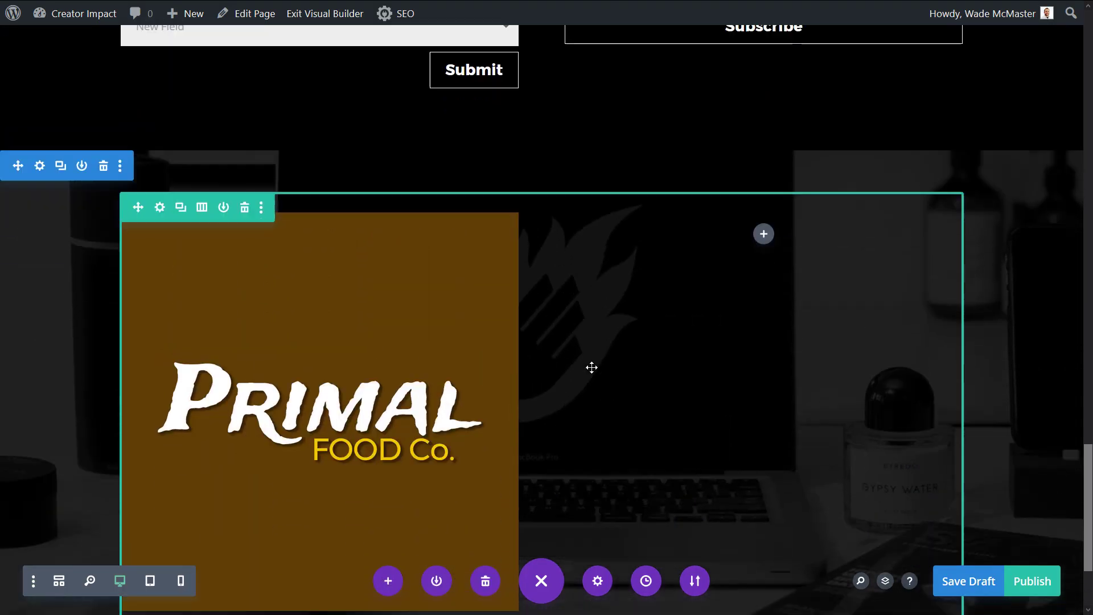
{"action": "scroll", "coordinate": [790, 221], "scroll_direction": "up", "scroll_amount": 3}
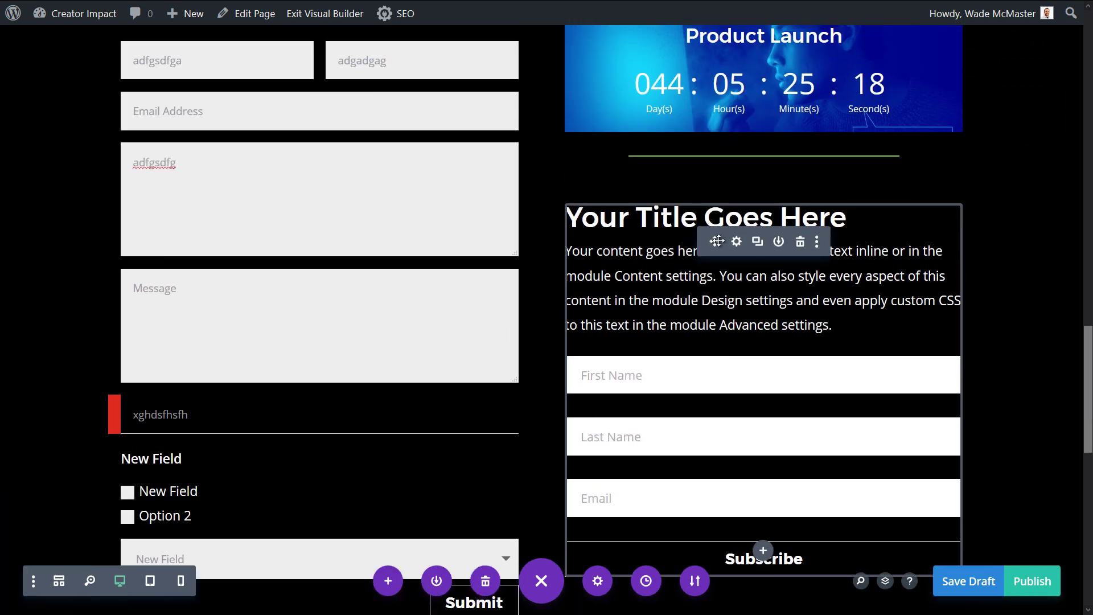
{"action": "left_click_drag", "start_coordinate": [717, 241], "coordinate": [773, 293]}
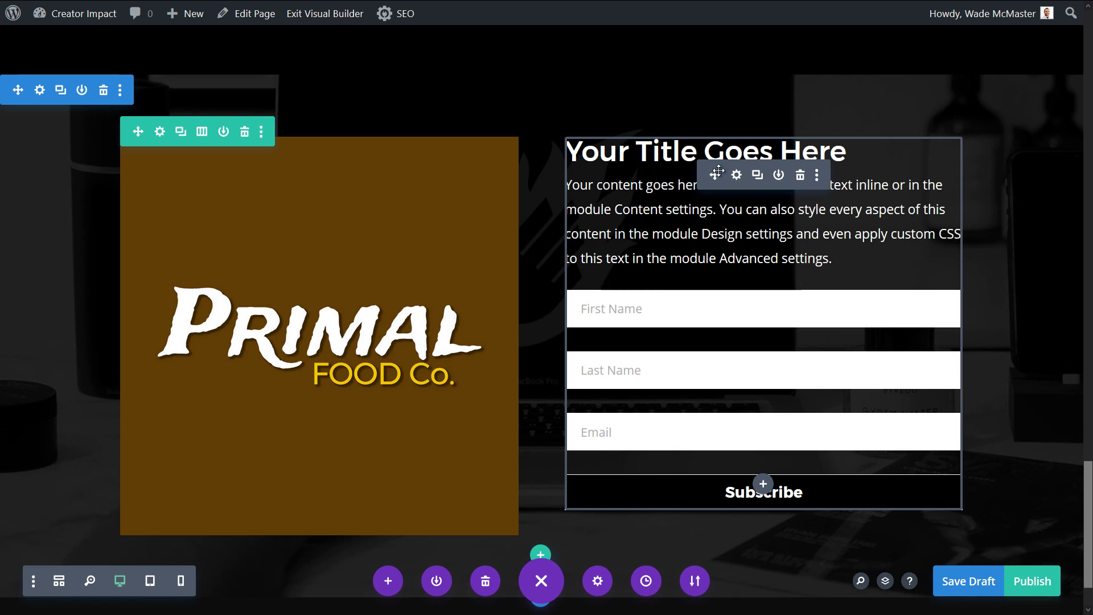
Retitle the optin 'Free Diet Guide' and start the body text with 'Sign'
{"action": "left_click", "coordinate": [736, 175]}
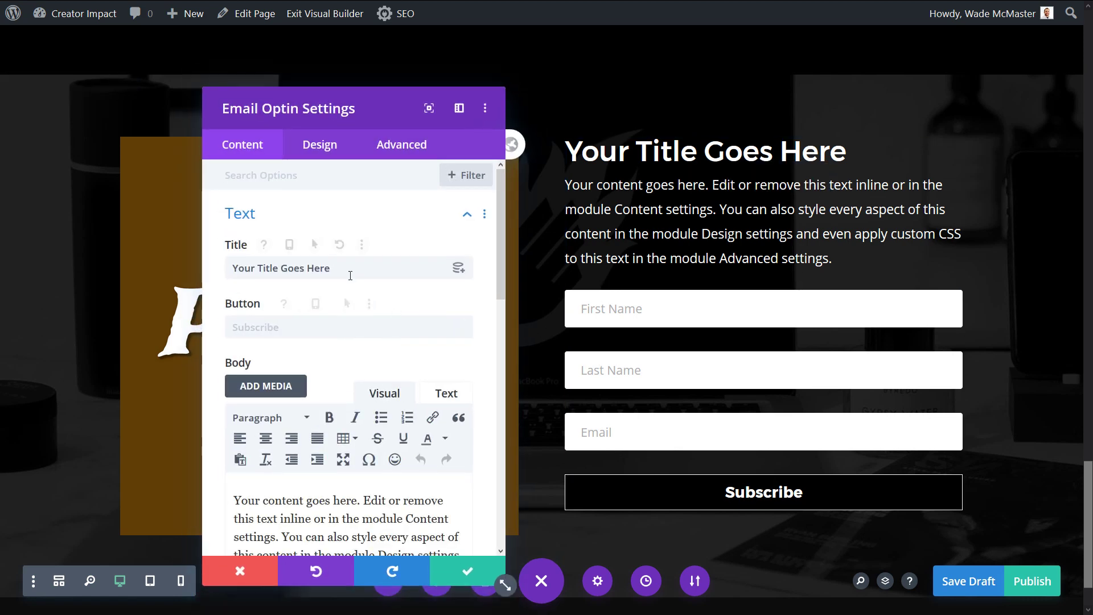
{"action": "left_click_drag", "start_coordinate": [330, 267], "coordinate": [183, 265]}
{"action": "type", "text": "Free Die"}
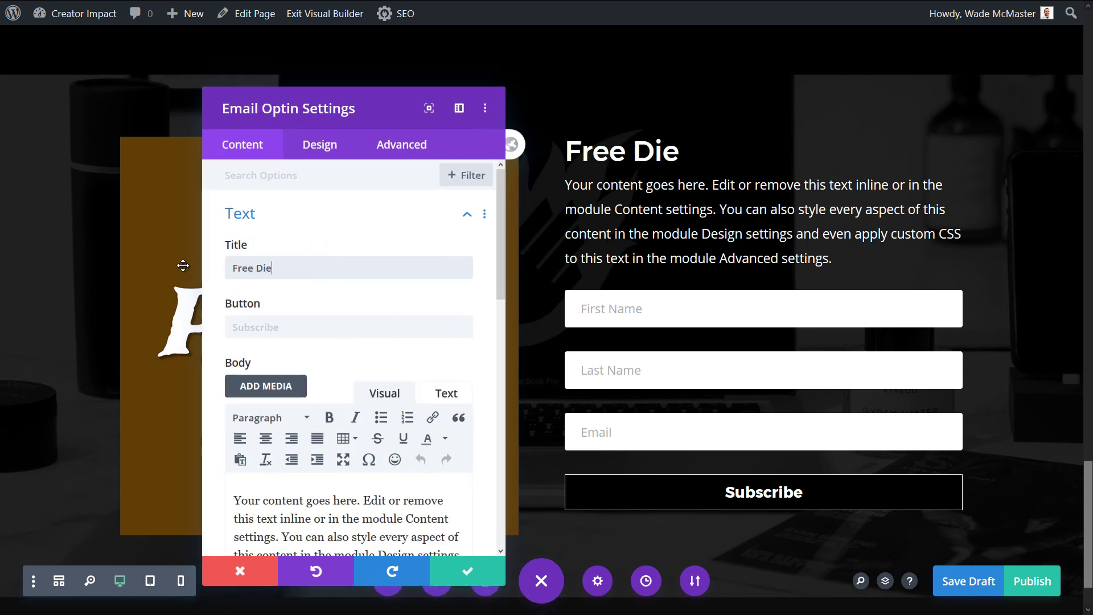
{"action": "type", "text": "t Guide"}
{"action": "triple_click", "coordinate": [328, 541]}
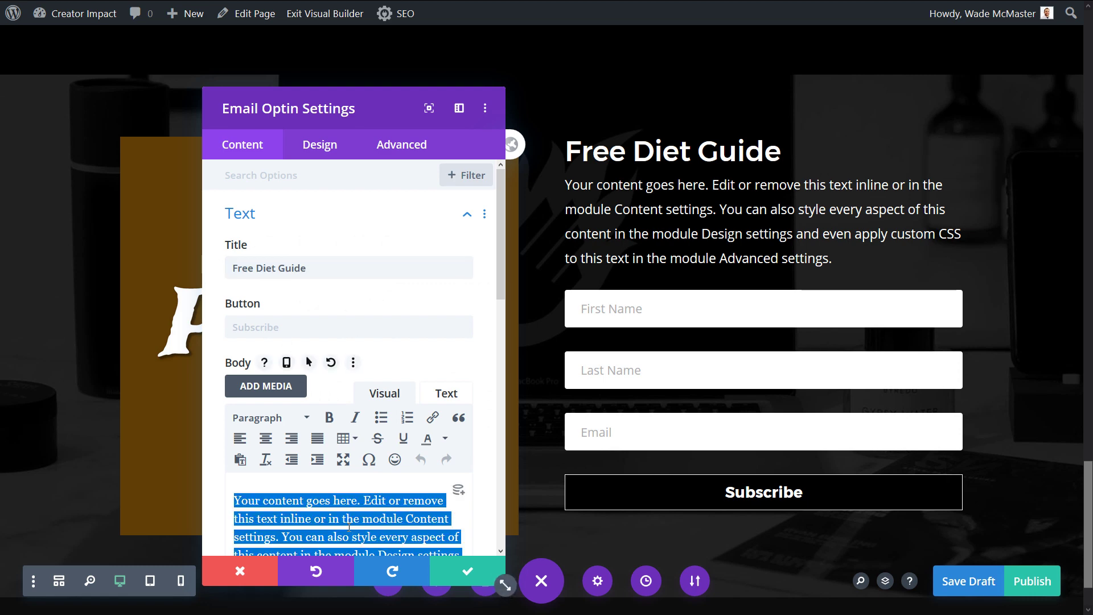
{"action": "type", "text": "Sign up to Download"}
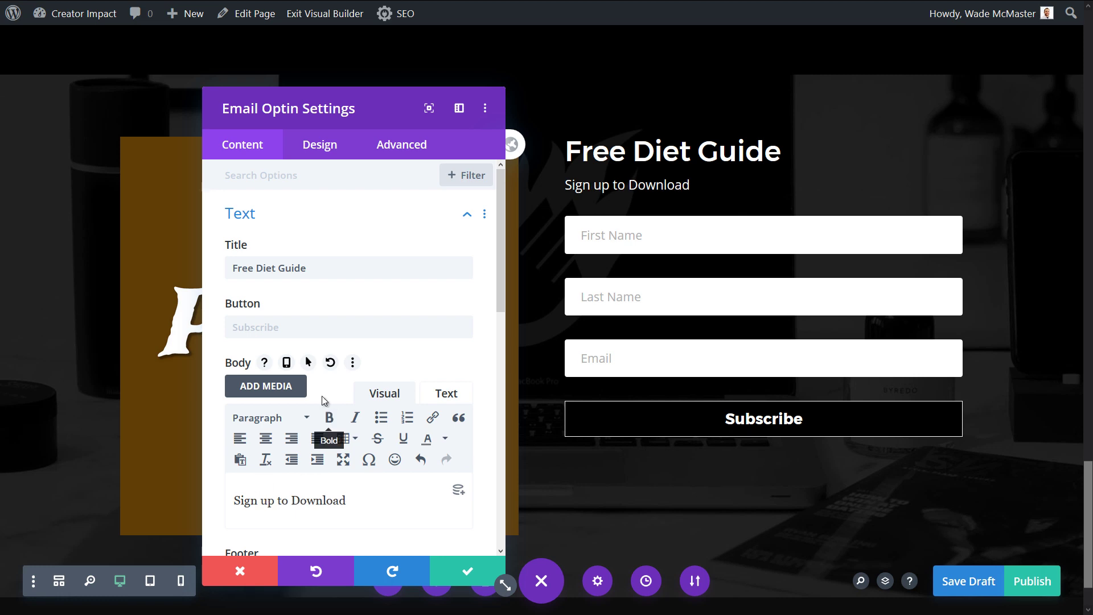
Change the optin button label to 'Sign up &Download Now'
{"action": "left_click", "coordinate": [296, 322]}
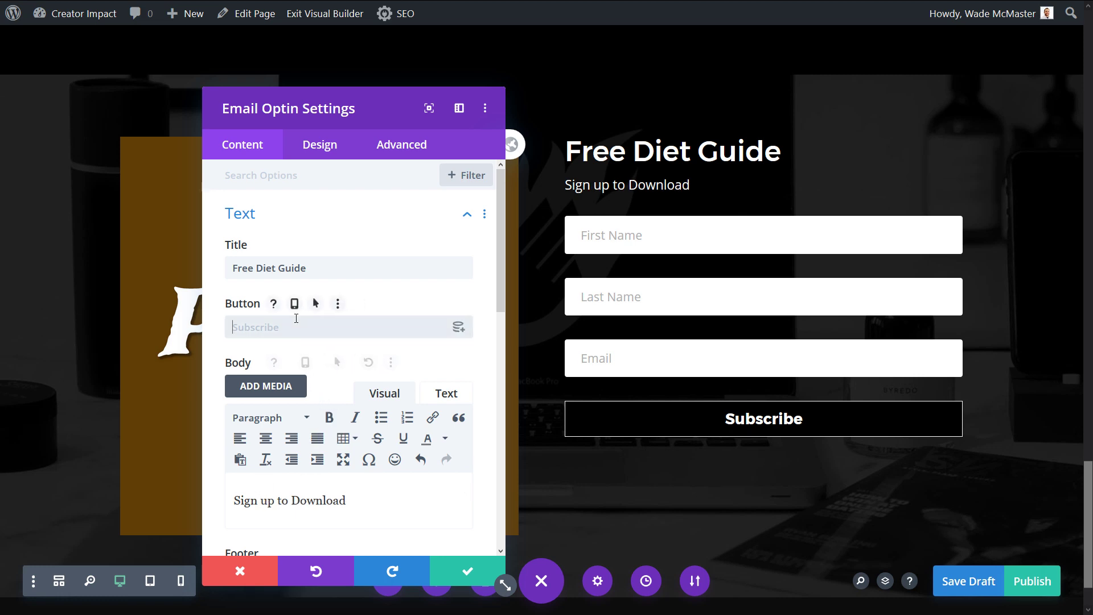
{"action": "type", "text": "ASI"}
{"action": "key", "text": "BackSpace"}
{"action": "key", "text": "BackSpace"}
{"action": "key", "text": "BackSpace"}
{"action": "type", "text": "D"}
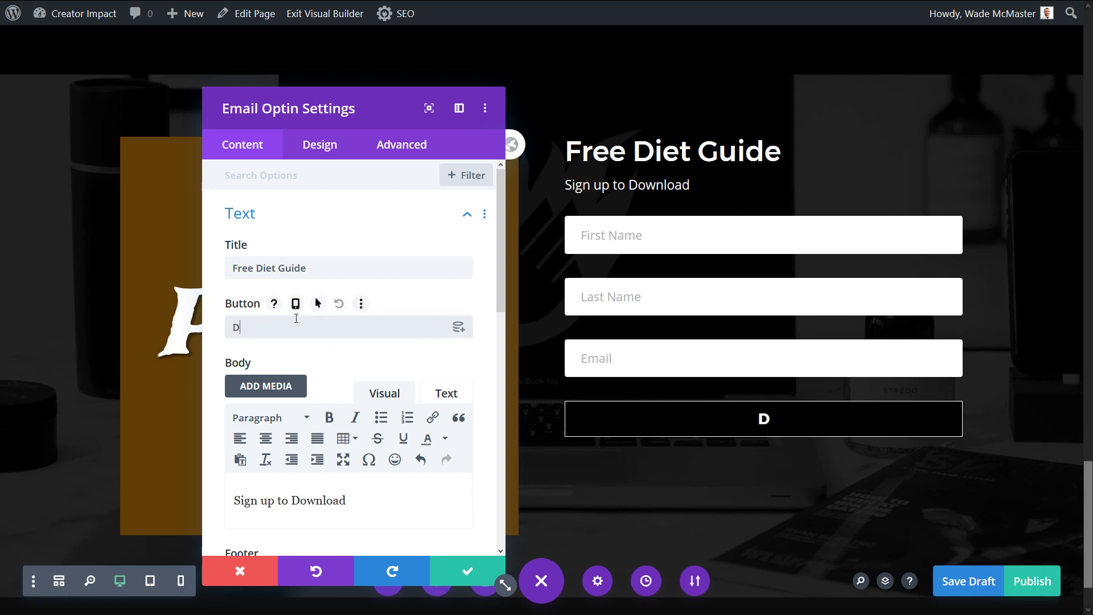
{"action": "type", "text": "ownload No"}
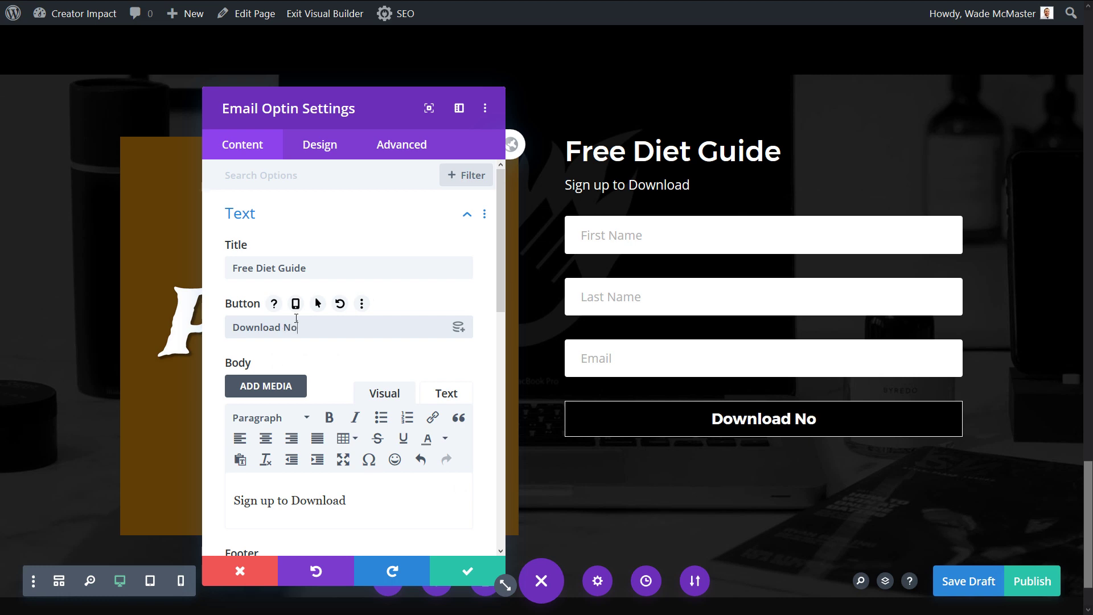
{"action": "type", "text": "w"}
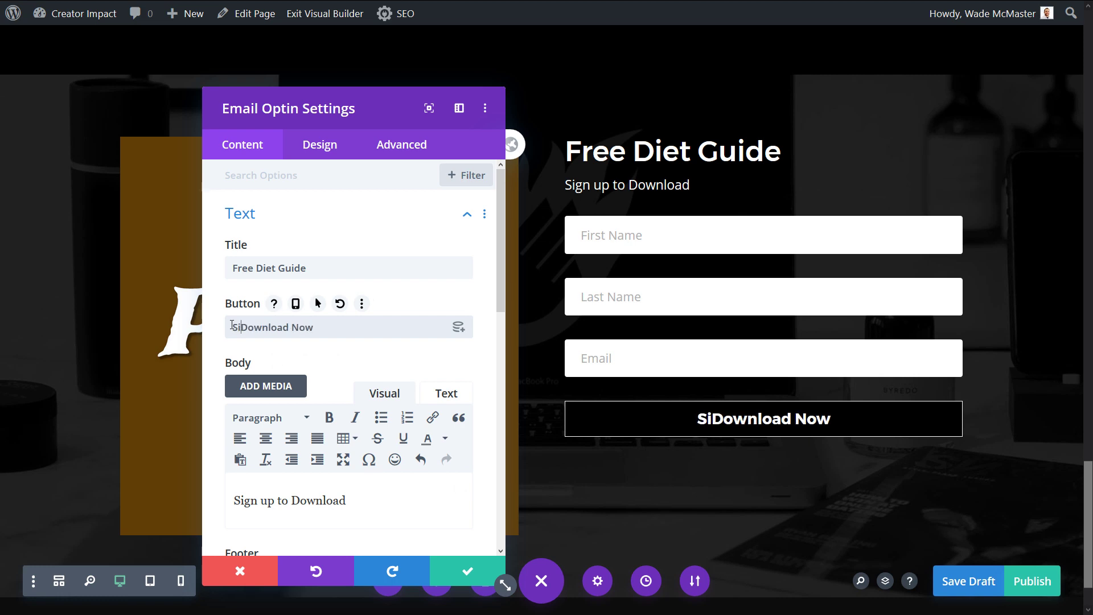
{"action": "type", "text": "Sign up &"}
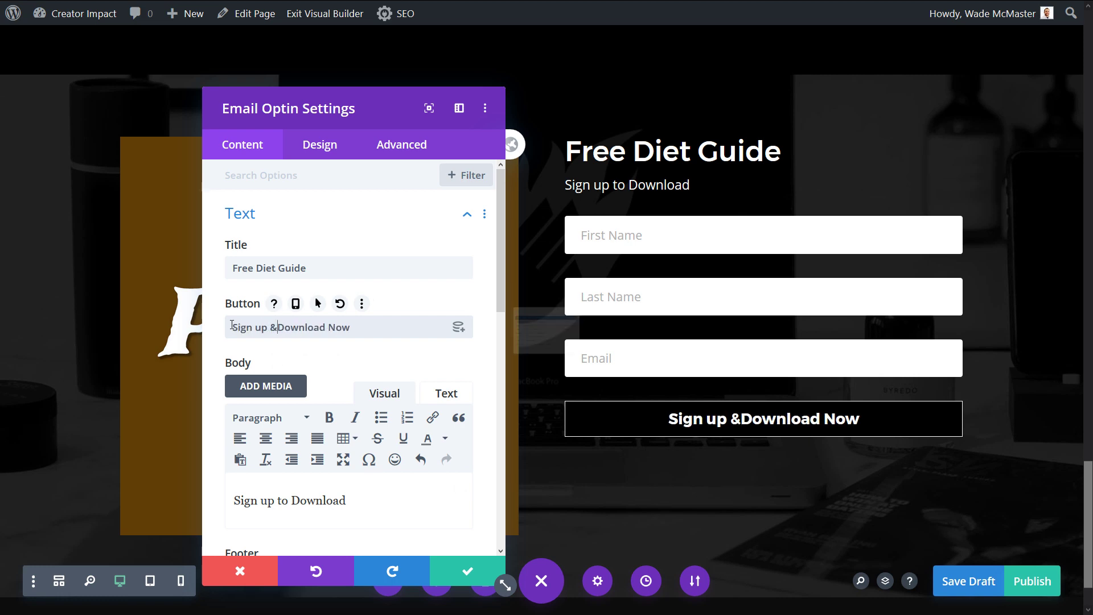
{"action": "key", "text": "ctrl+space"}
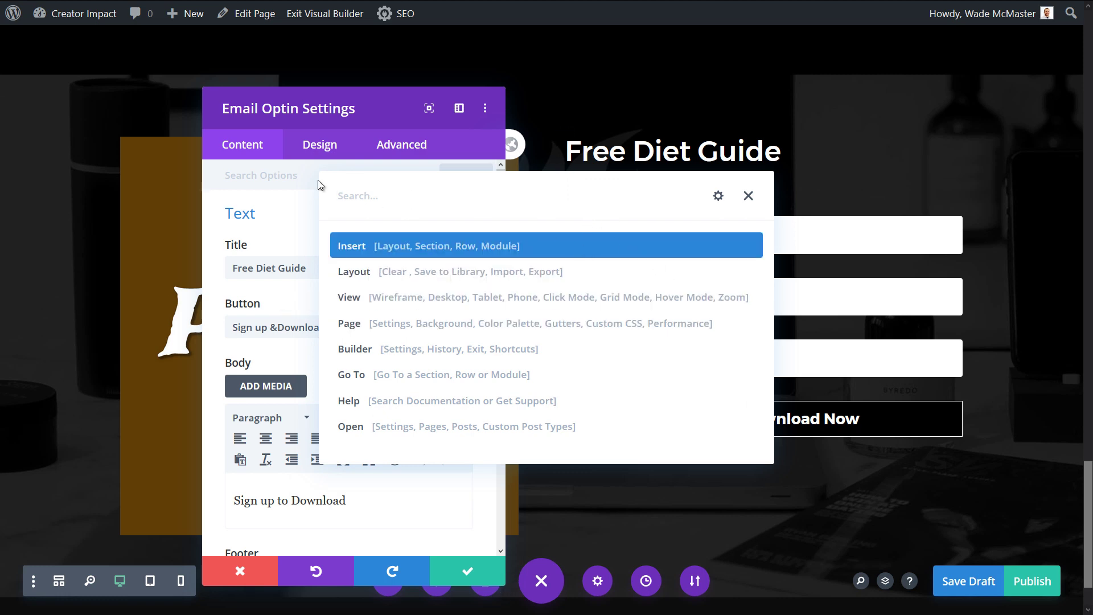
{"action": "key", "text": "Escape"}
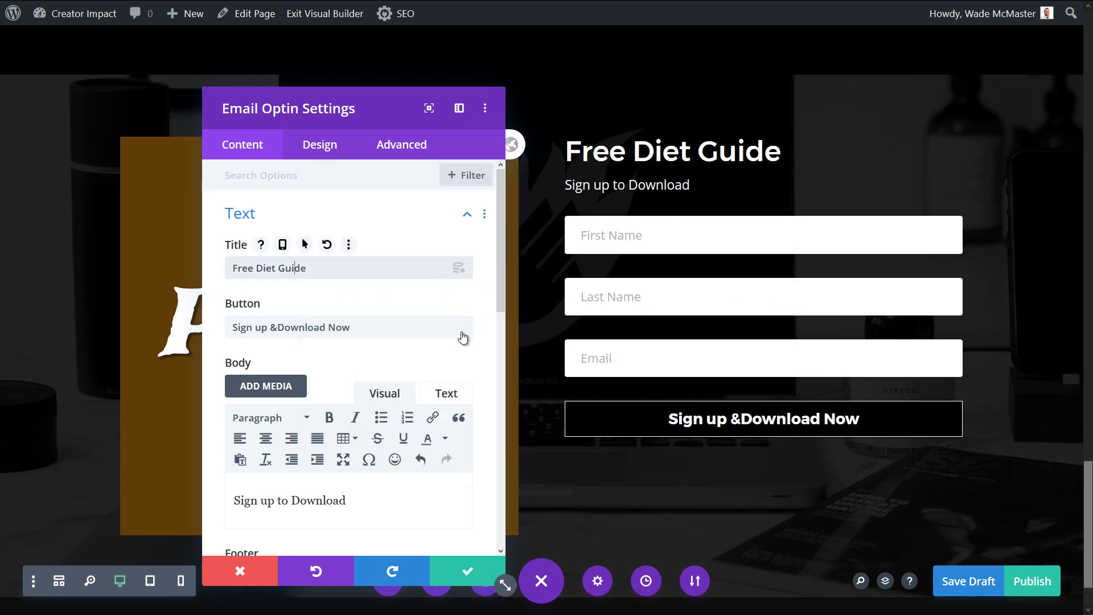
{"action": "left_click", "coordinate": [459, 272]}
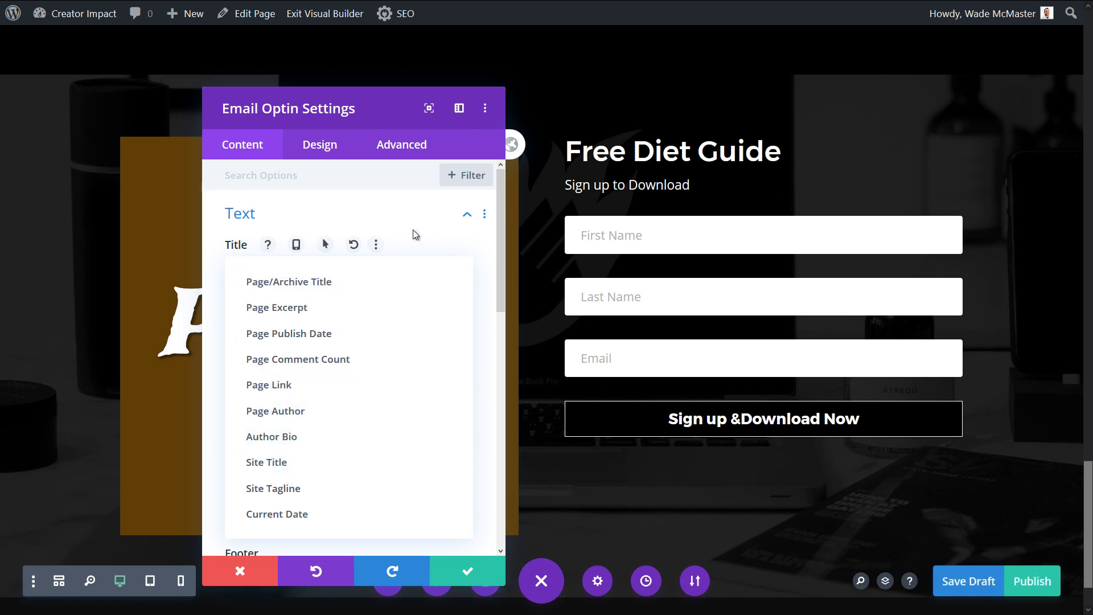
{"action": "left_click", "coordinate": [426, 243]}
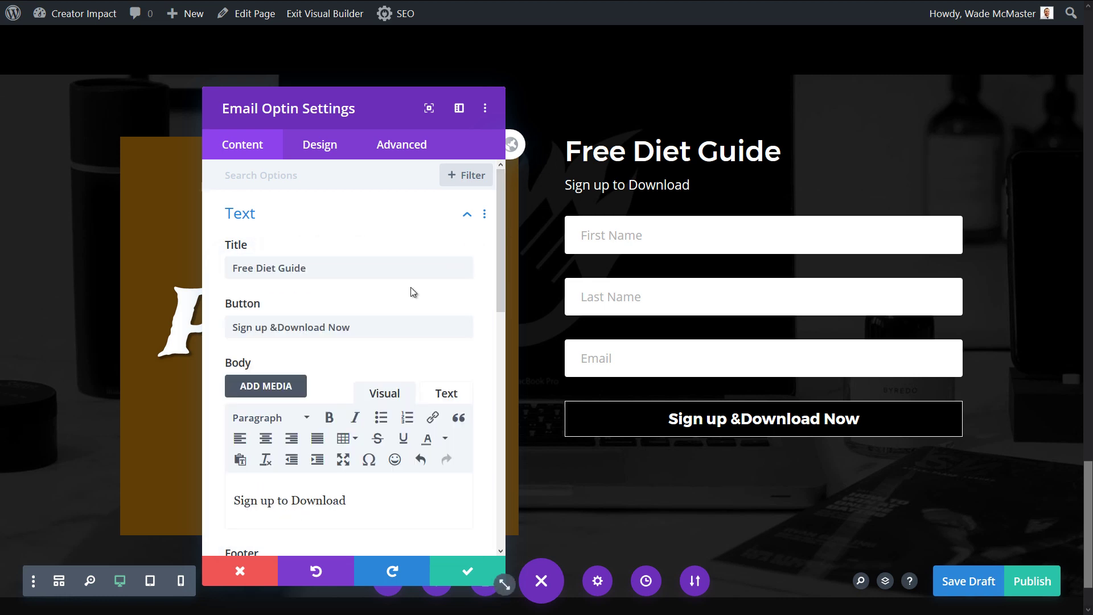
{"action": "scroll", "coordinate": [411, 286], "scroll_direction": "down", "scroll_amount": 5}
{"action": "scroll", "coordinate": [329, 239], "scroll_direction": "up", "scroll_amount": 2}
{"action": "scroll", "coordinate": [311, 273], "scroll_direction": "down", "scroll_amount": 2}
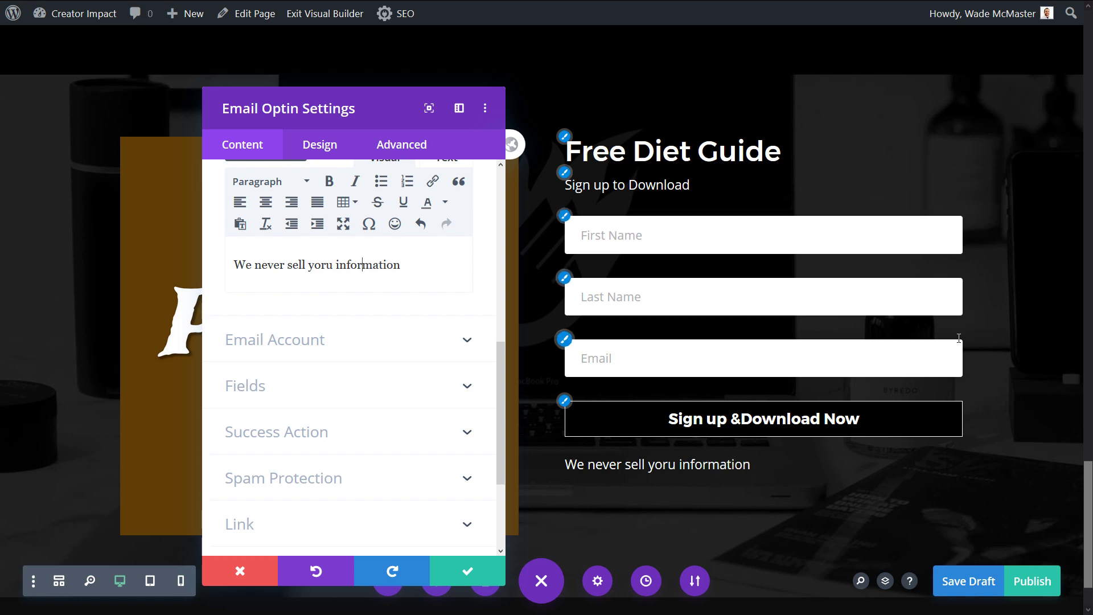
Review the optin's email account settings, keeping MailChimp as the provider
{"action": "left_click", "coordinate": [473, 344]}
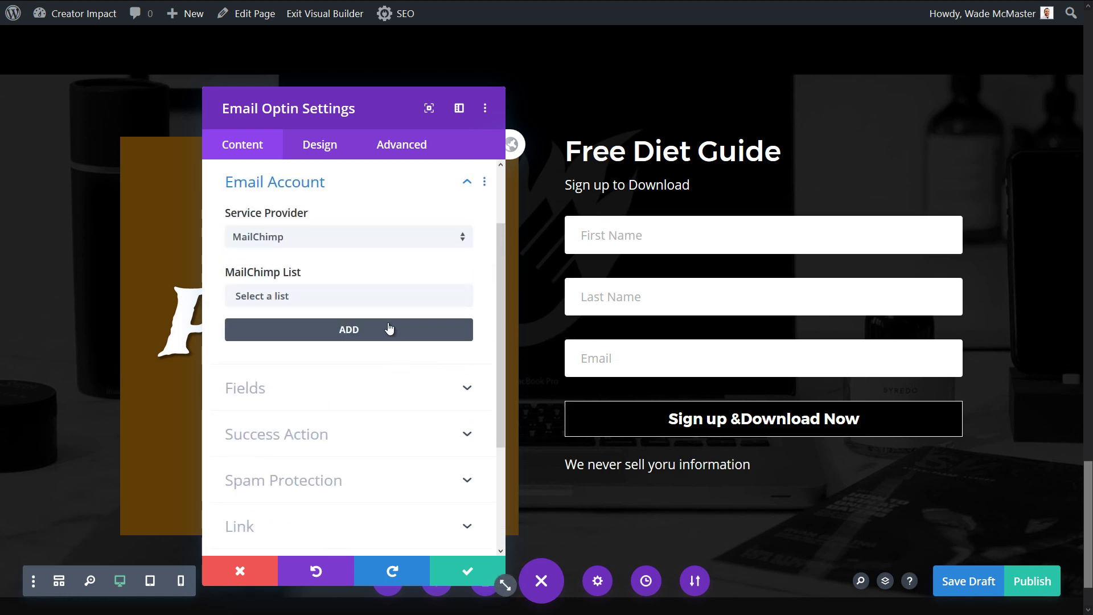
{"action": "left_click", "coordinate": [338, 244]}
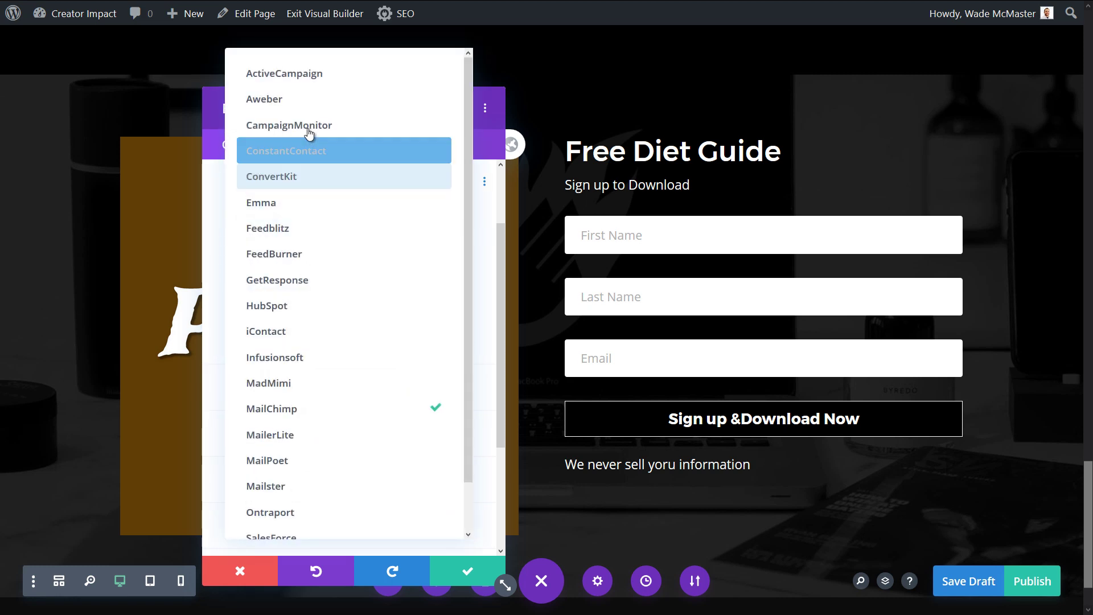
{"action": "scroll", "coordinate": [279, 473], "scroll_direction": "down", "scroll_amount": 2}
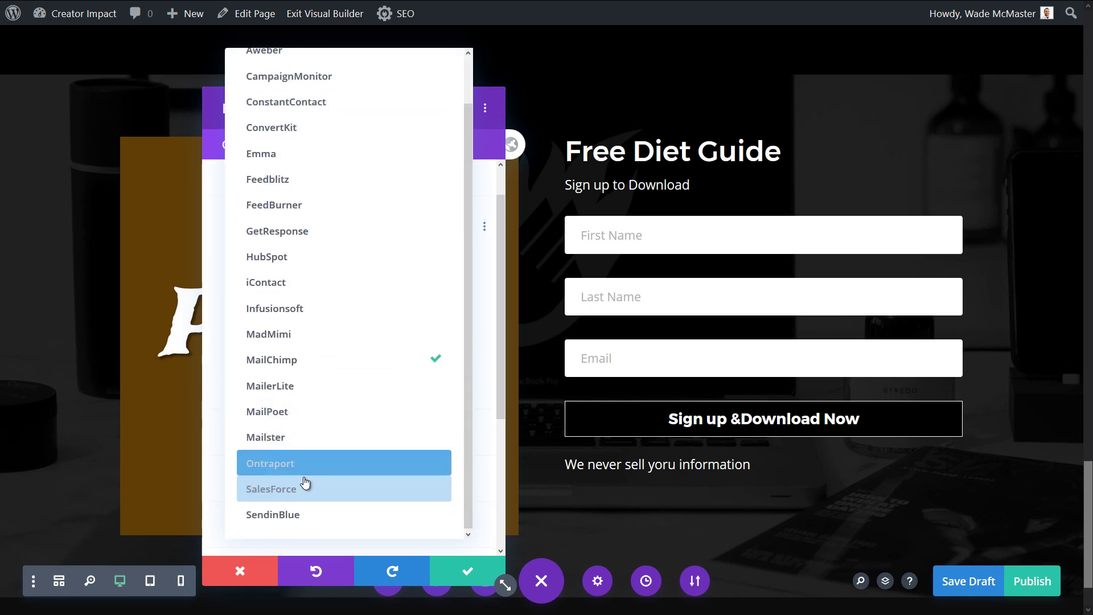
{"action": "left_click", "coordinate": [328, 361]}
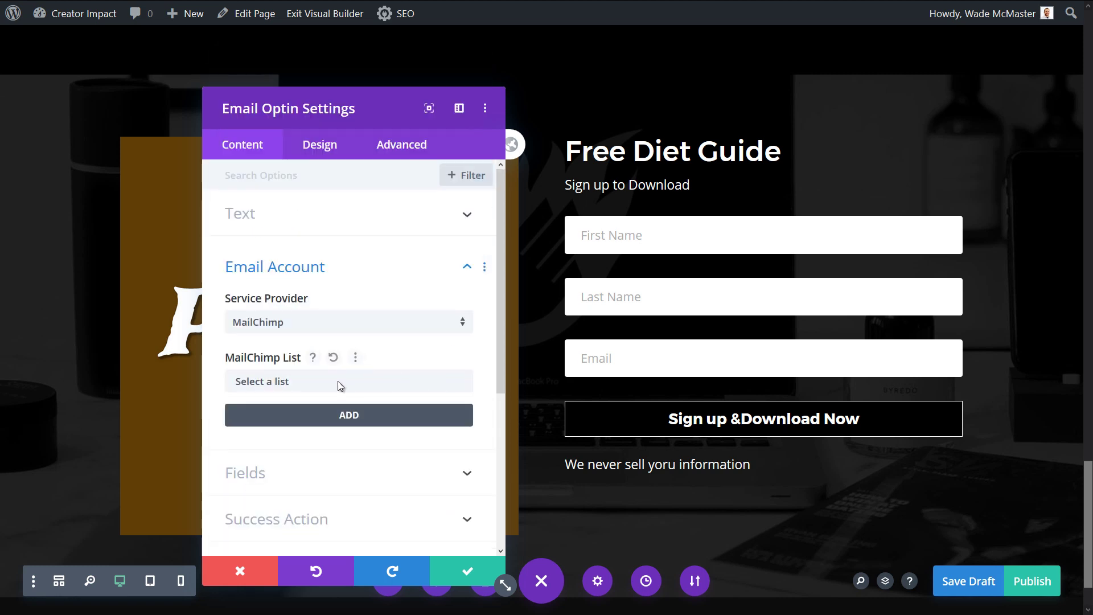
{"action": "left_click", "coordinate": [337, 381]}
{"action": "left_click", "coordinate": [339, 382]}
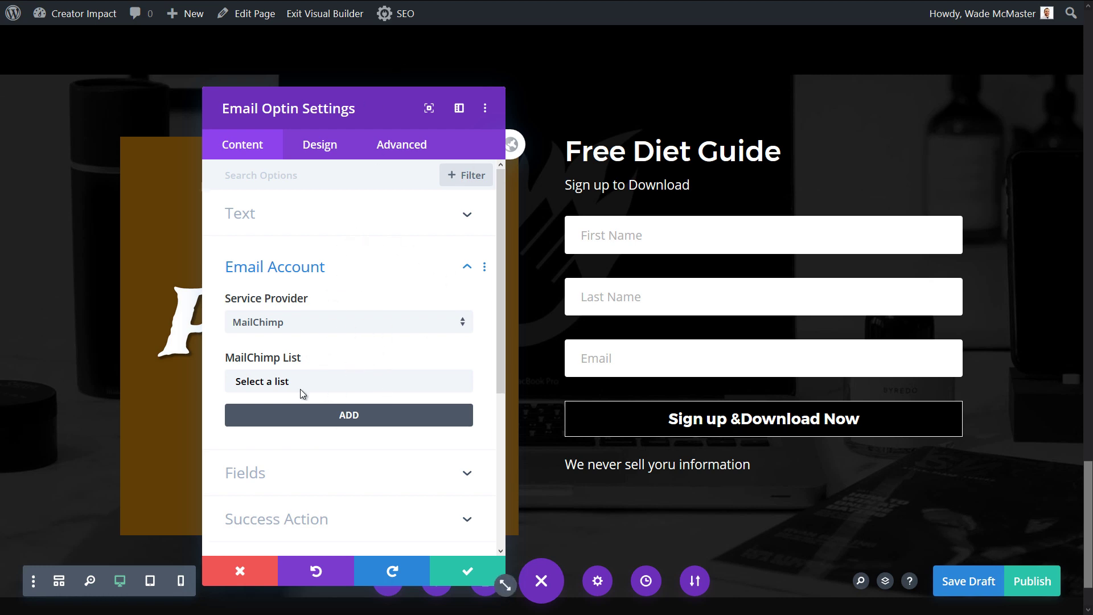
{"action": "scroll", "coordinate": [313, 178], "scroll_direction": "down", "scroll_amount": 3}
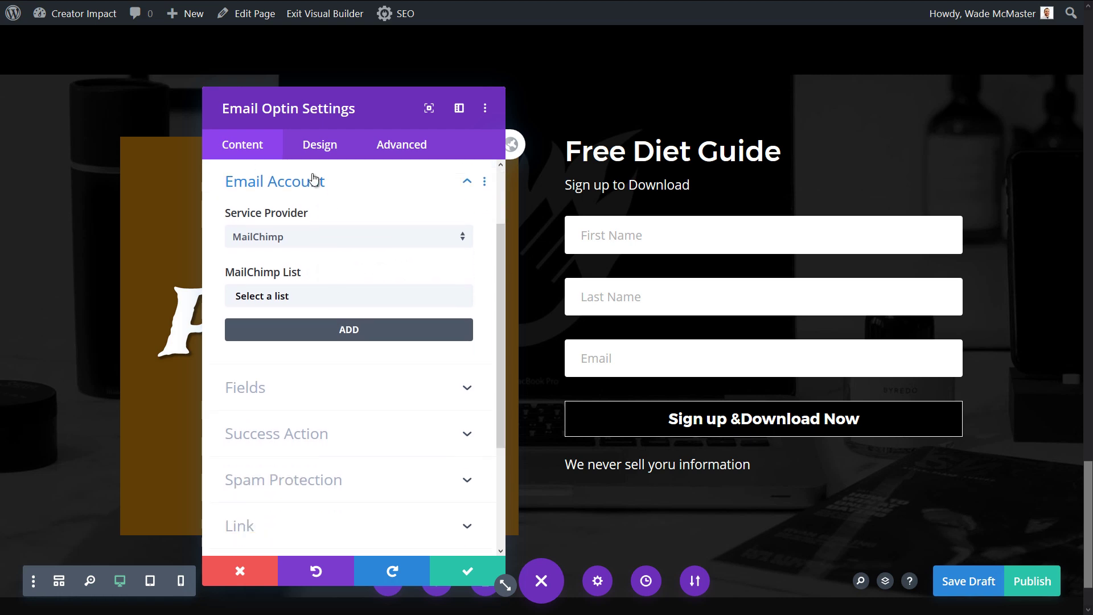
{"action": "scroll", "coordinate": [313, 178], "scroll_direction": "up", "scroll_amount": 3}
Centre-align the optin's footer text
{"action": "left_click", "coordinate": [293, 216]}
{"action": "scroll", "coordinate": [337, 467], "scroll_direction": "down", "scroll_amount": 5}
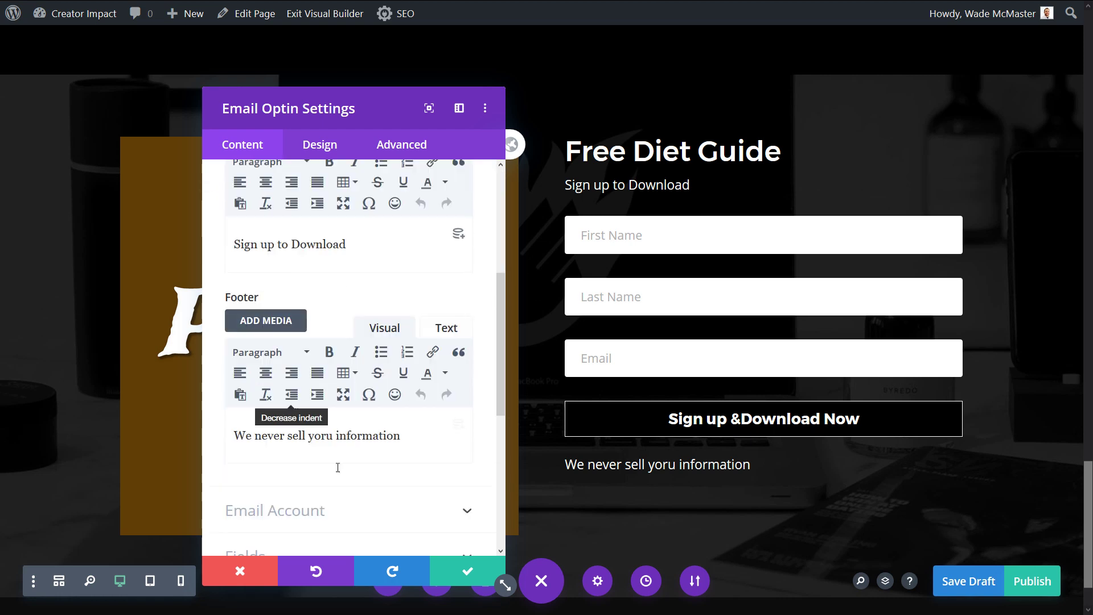
{"action": "left_click", "coordinate": [338, 435]}
{"action": "left_click", "coordinate": [265, 373]}
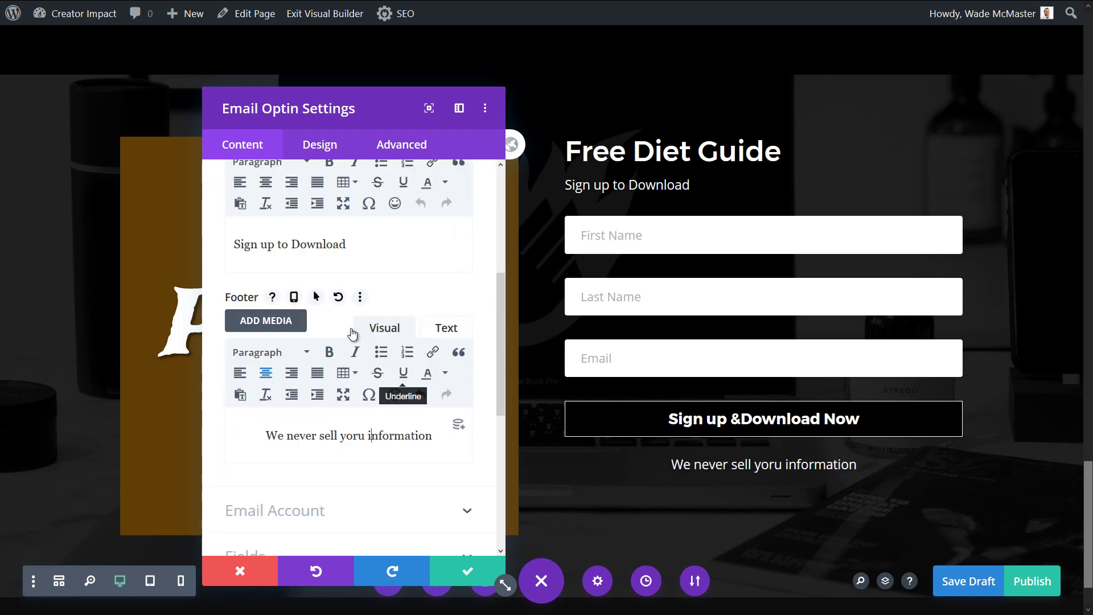
{"action": "scroll", "coordinate": [313, 415], "scroll_direction": "down", "scroll_amount": 5}
Keep the after-signup message and enable ReCaptcha spam protection
{"action": "left_click", "coordinate": [311, 349]}
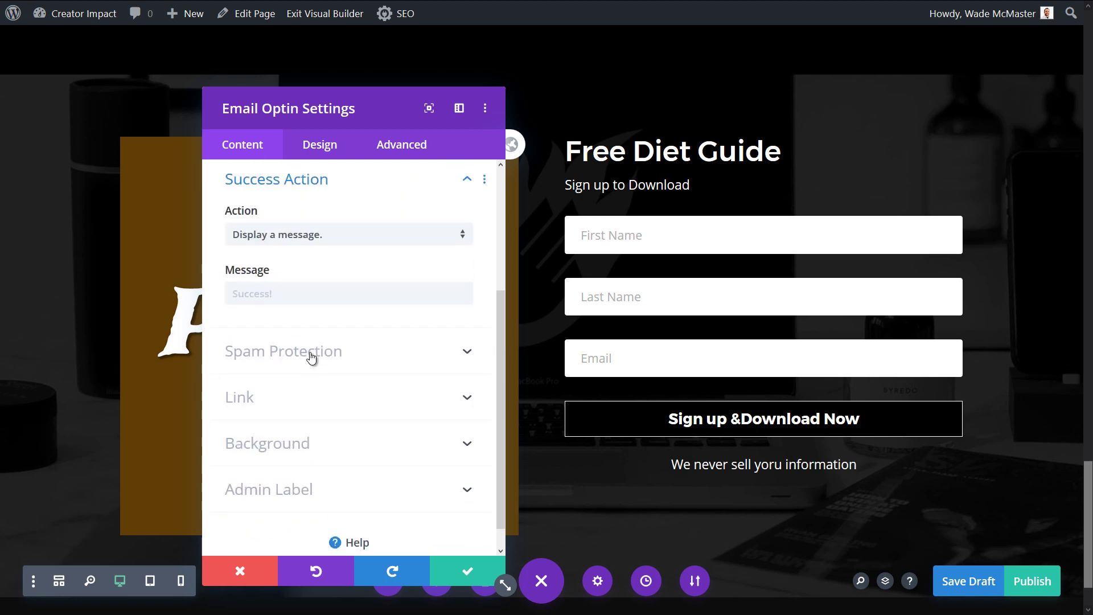
{"action": "left_click", "coordinate": [303, 244]}
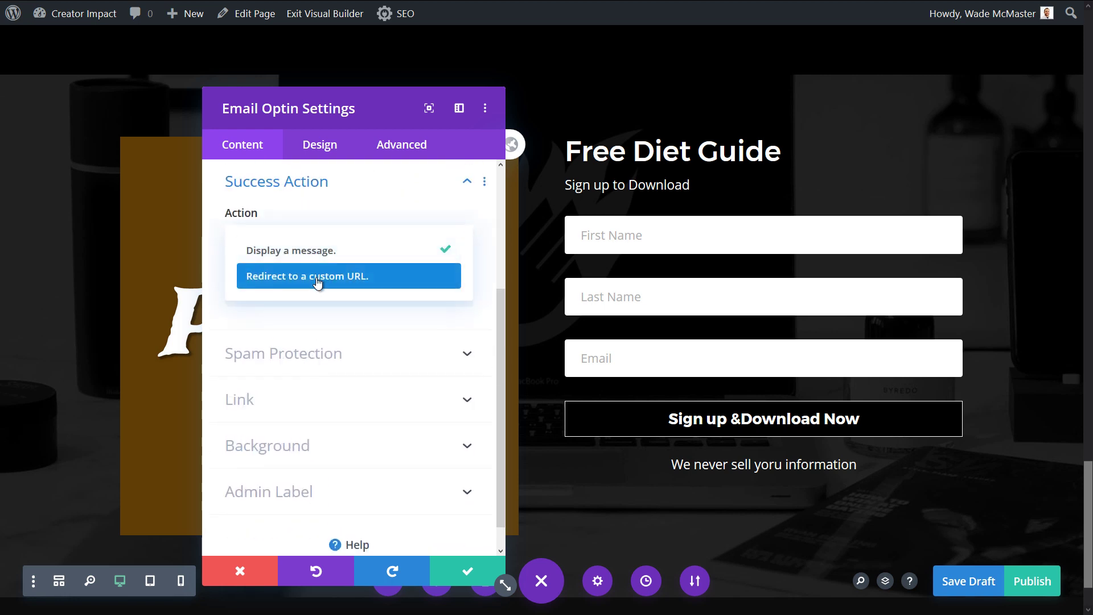
{"action": "left_click", "coordinate": [322, 329]}
{"action": "left_click", "coordinate": [321, 355]}
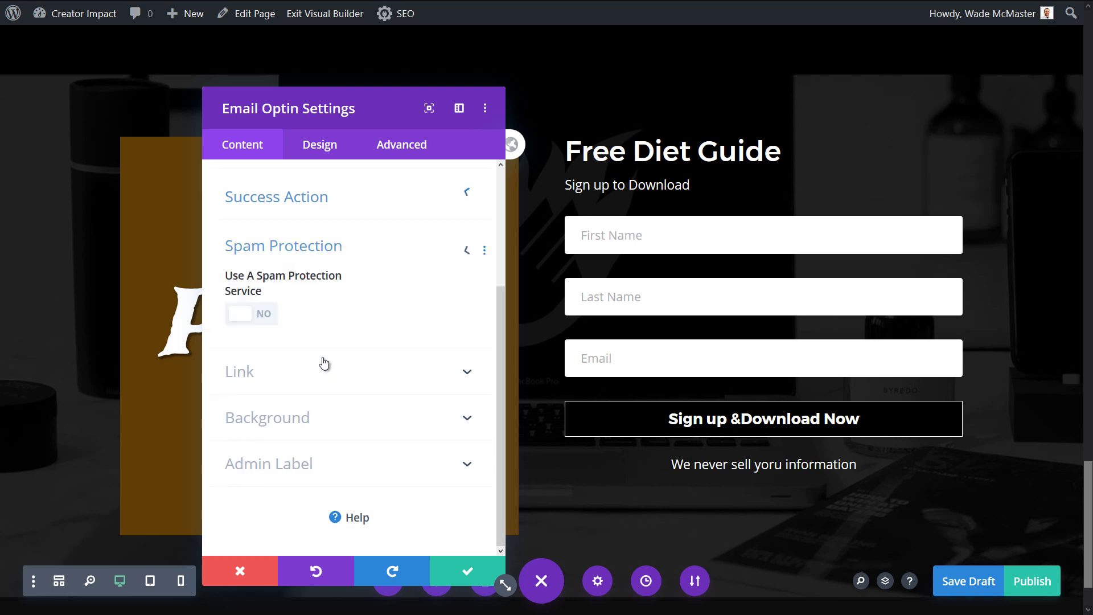
{"action": "left_click", "coordinate": [260, 317]}
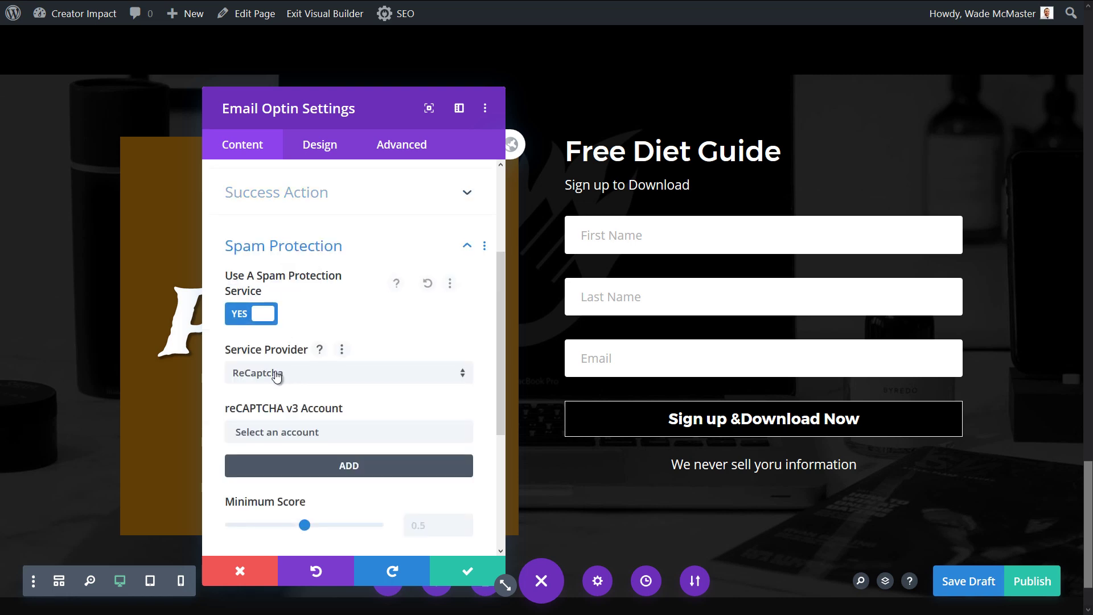
{"action": "left_click", "coordinate": [276, 373]}
{"action": "left_click", "coordinate": [336, 386]}
Start entering a link in the optin's link settings
{"action": "scroll", "coordinate": [333, 394], "scroll_direction": "down", "scroll_amount": 4}
{"action": "left_click", "coordinate": [272, 375]}
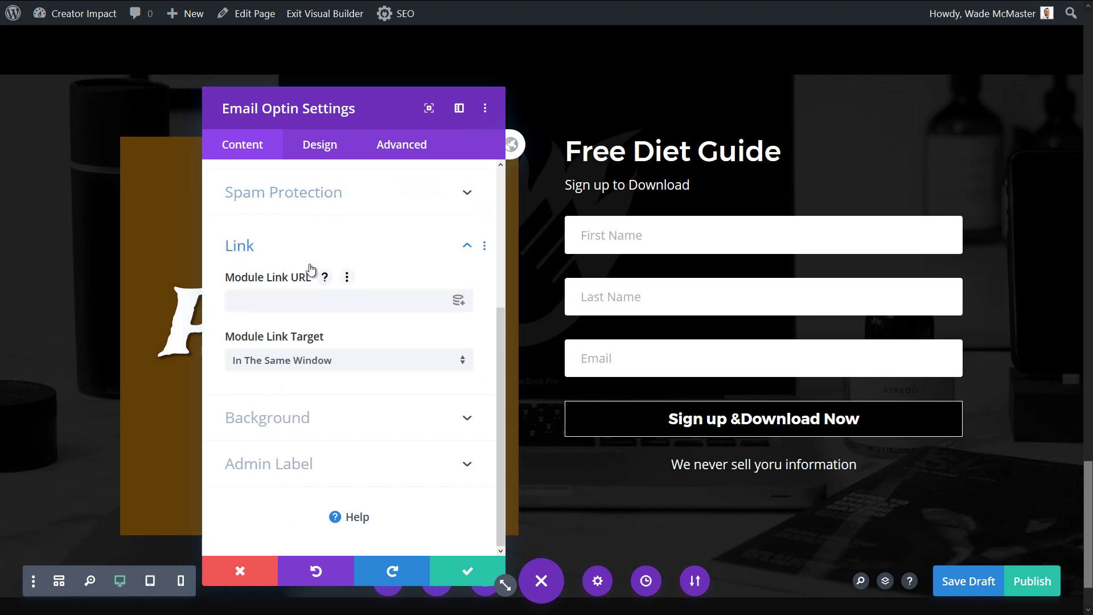
{"action": "left_click", "coordinate": [301, 303]}
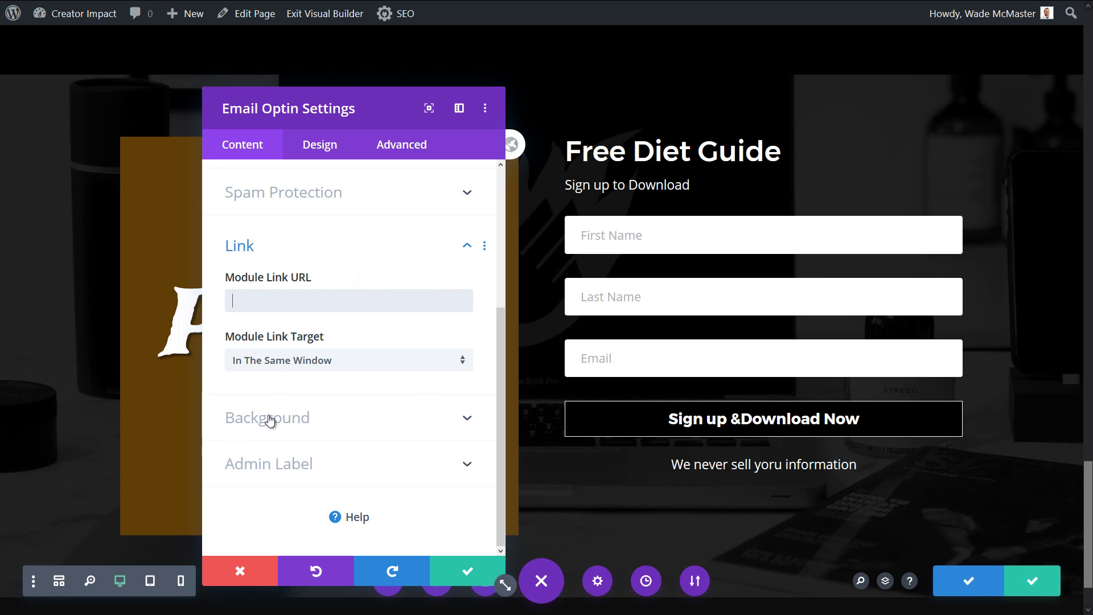
{"action": "scroll", "coordinate": [270, 420], "scroll_direction": "up", "scroll_amount": 4}
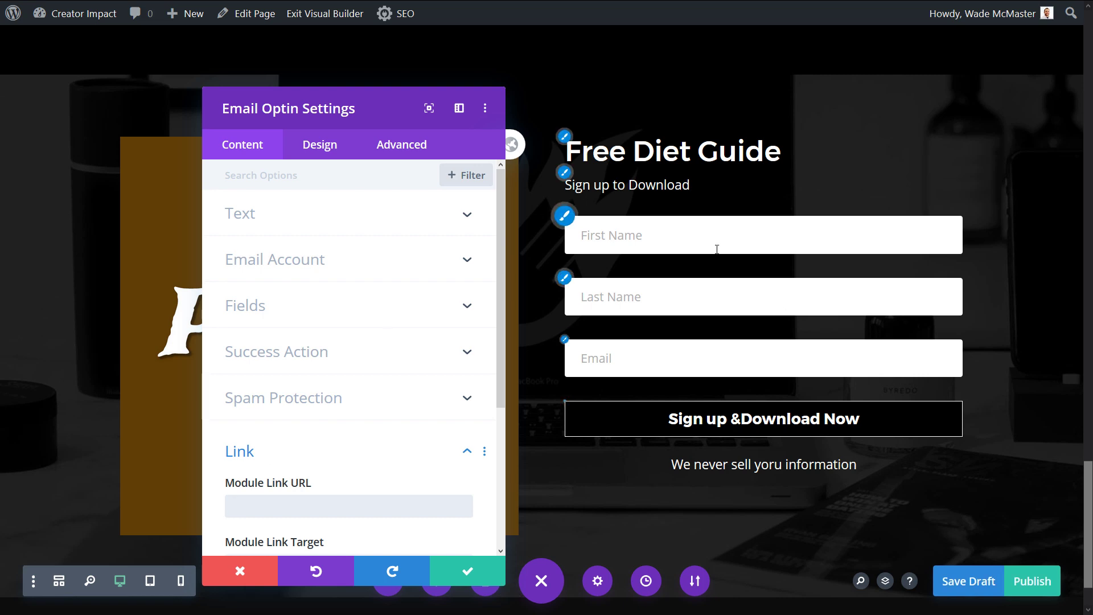
Insert a blank line before 'Sign up to Download' in the Email Optin body text and save the module
{"action": "left_click", "coordinate": [251, 213]}
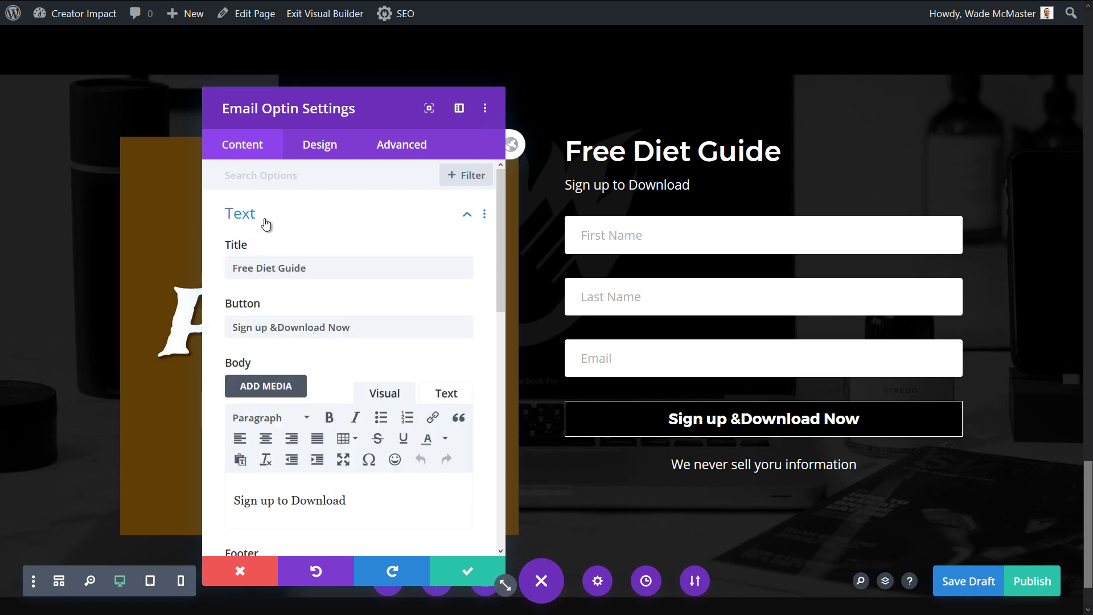
{"action": "scroll", "coordinate": [341, 421], "scroll_direction": "down", "scroll_amount": 3}
{"action": "key", "text": "Return"}
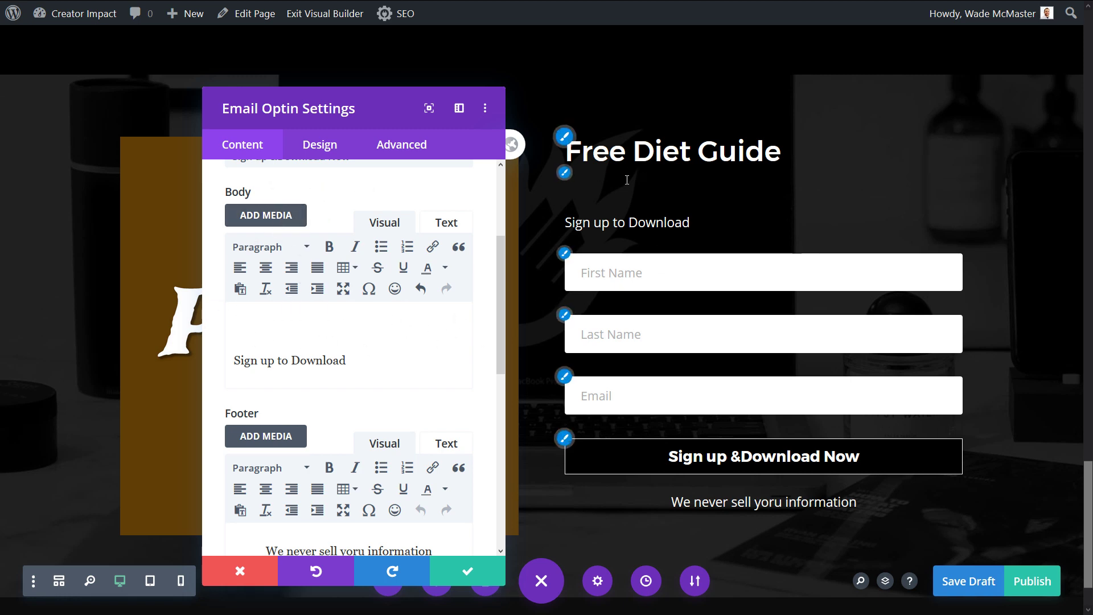
{"action": "left_click", "coordinate": [498, 575]}
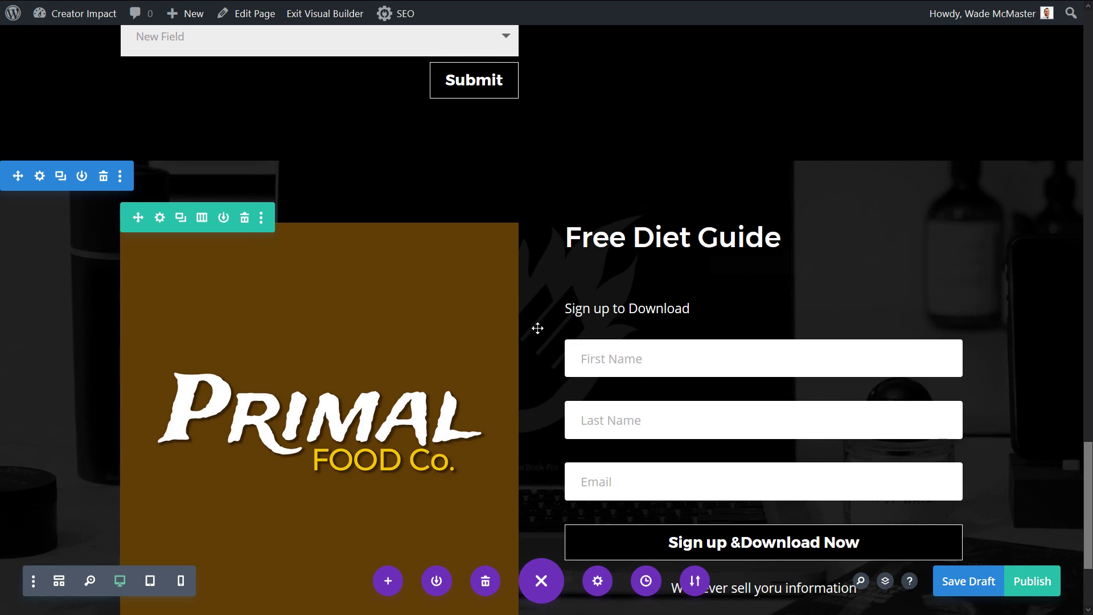
{"action": "scroll", "coordinate": [560, 382], "scroll_direction": "down", "scroll_amount": 4}
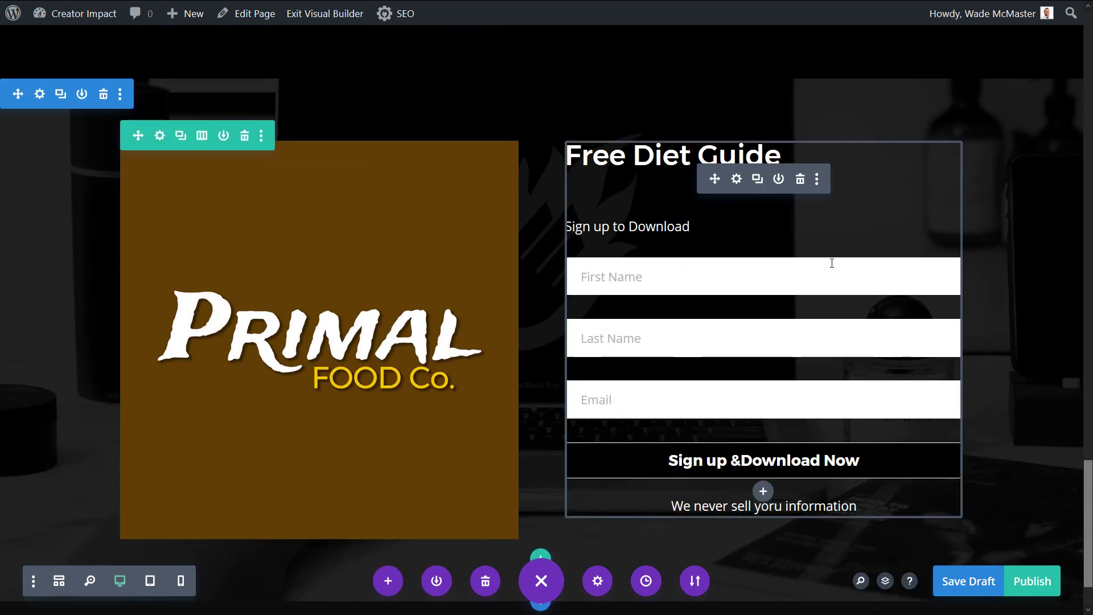
{"action": "scroll", "coordinate": [383, 389], "scroll_direction": "up", "scroll_amount": 12}
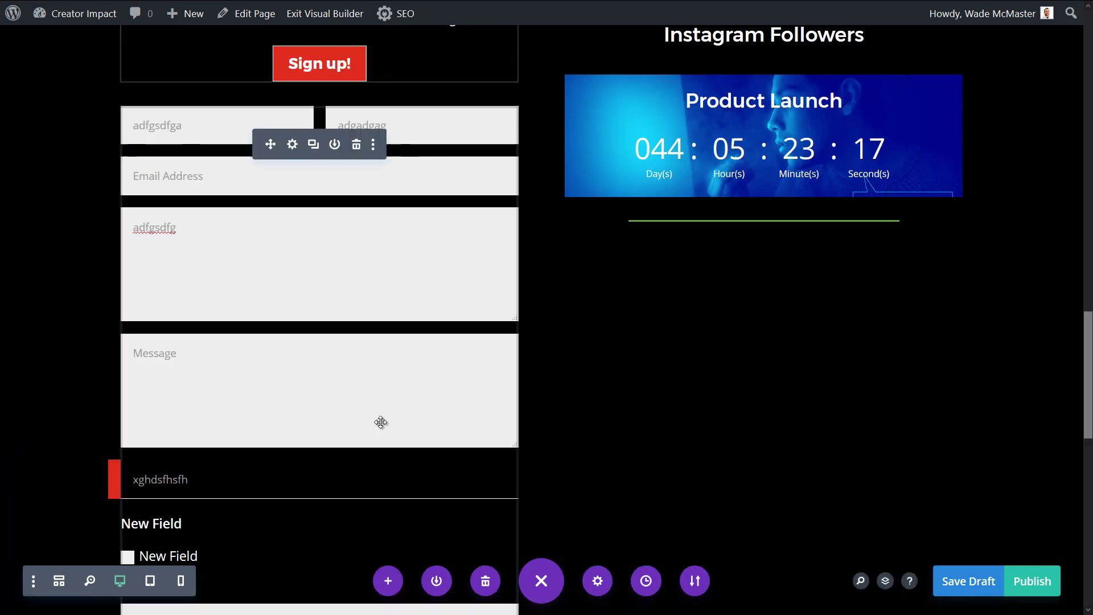
Open Insert Module under the Product Launch countdown and browse the module list
{"action": "left_click", "coordinate": [764, 332]}
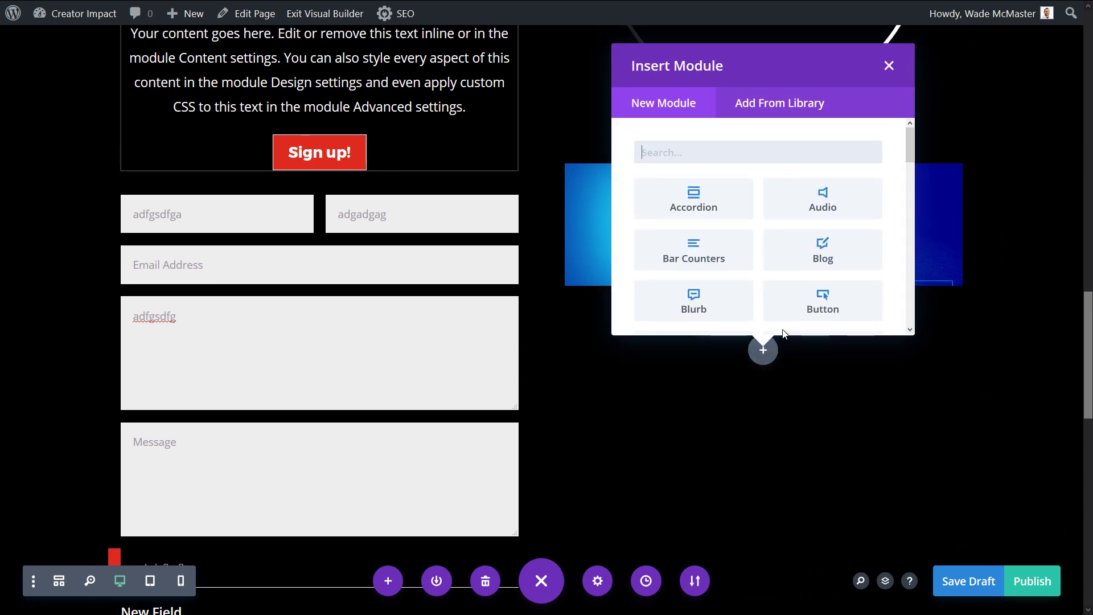
{"action": "scroll", "coordinate": [811, 243], "scroll_direction": "down", "scroll_amount": 4}
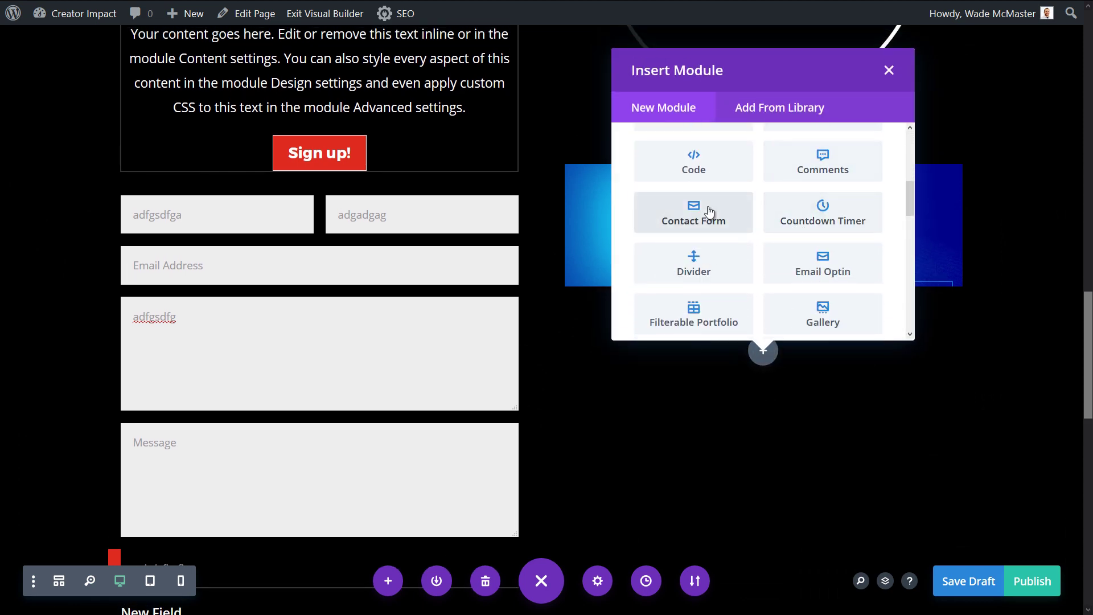
{"action": "scroll", "coordinate": [808, 221], "scroll_direction": "down", "scroll_amount": 2}
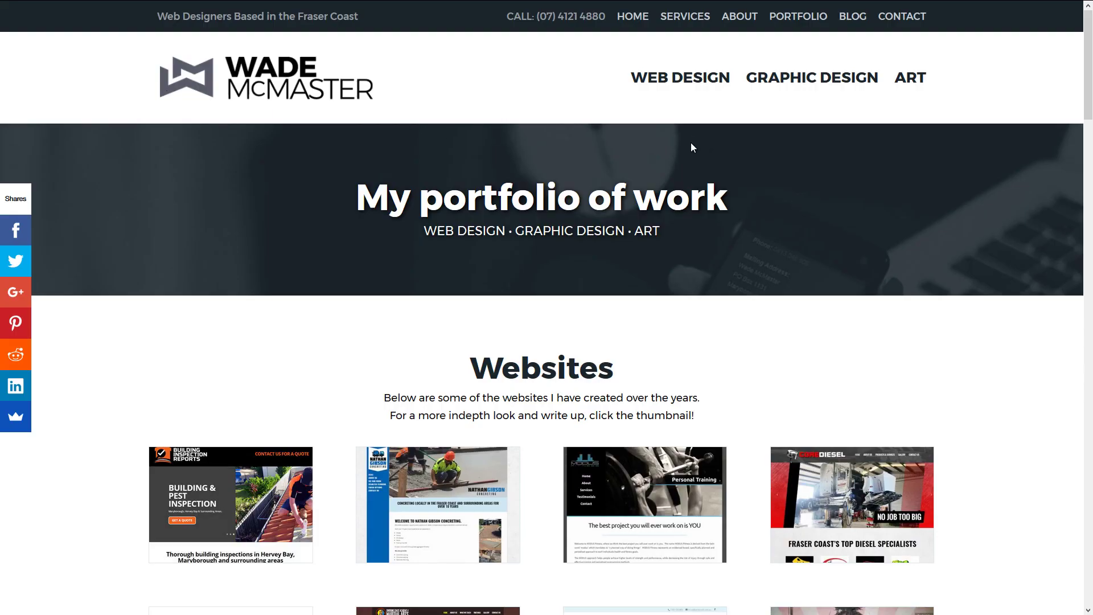
Scroll through the Websites, Logos & Graphic Design and Digital Art galleries on the Portfolio page
{"action": "scroll", "coordinate": [677, 149], "scroll_direction": "down", "scroll_amount": 10}
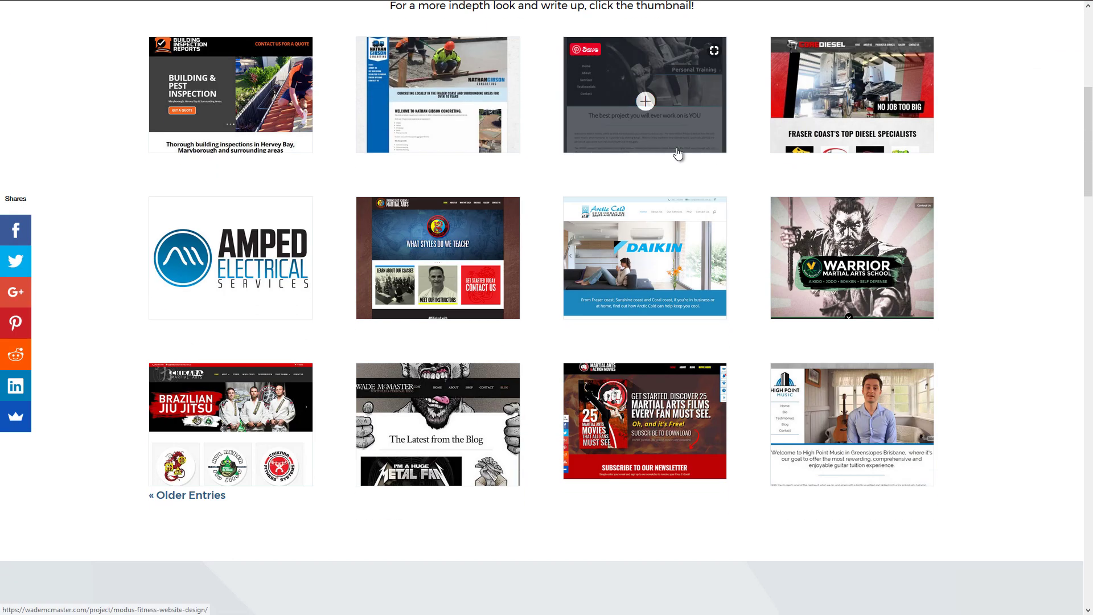
{"action": "scroll", "coordinate": [442, 178], "scroll_direction": "down", "scroll_amount": 8}
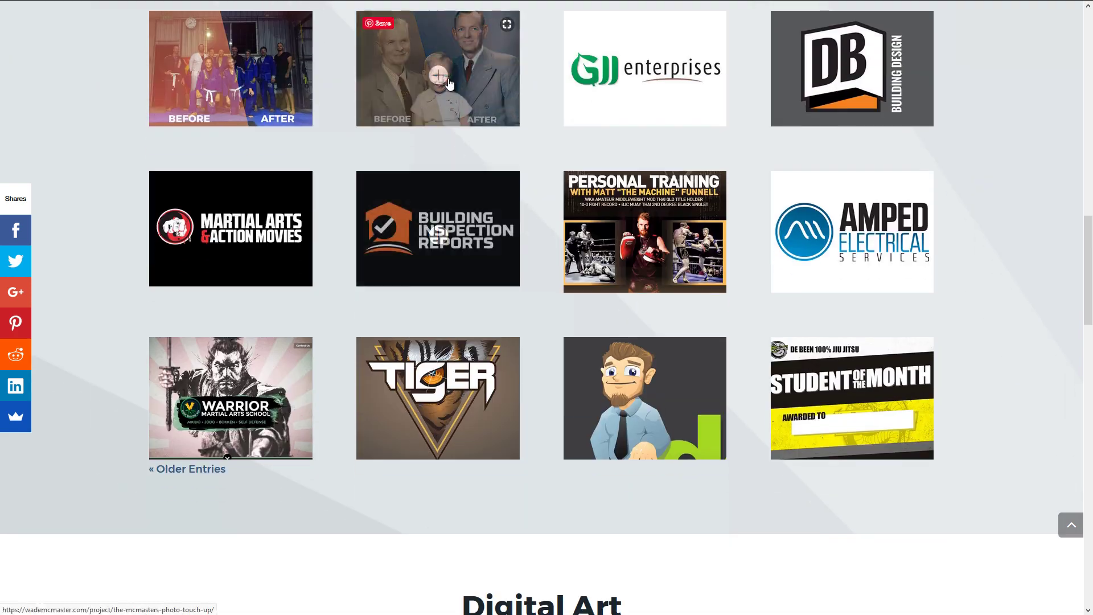
{"action": "scroll", "coordinate": [531, 305], "scroll_direction": "up", "scroll_amount": 5}
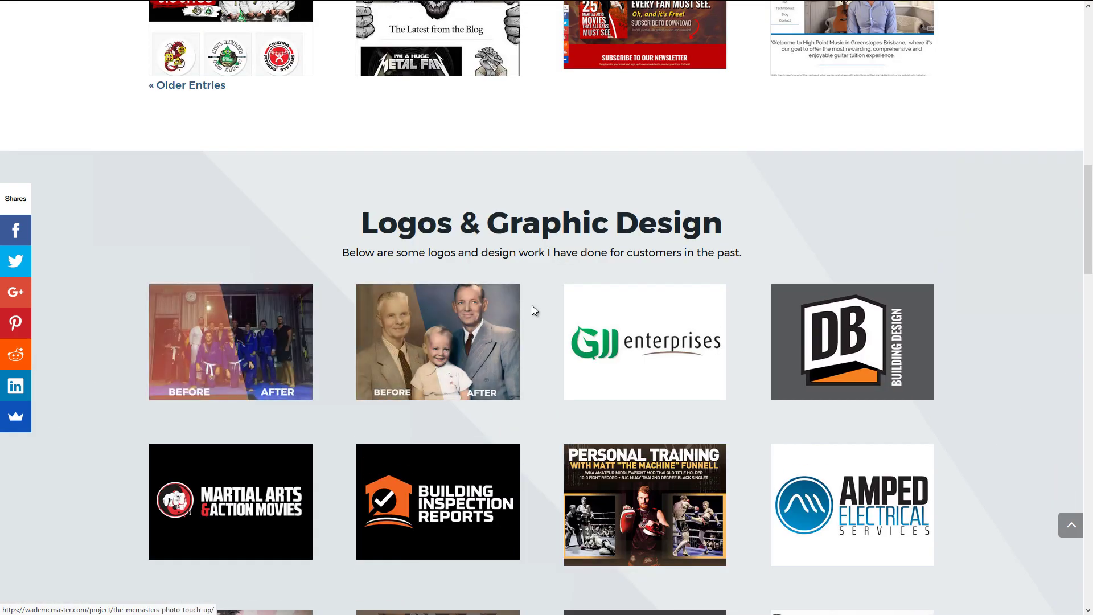
{"action": "scroll", "coordinate": [495, 311], "scroll_direction": "up", "scroll_amount": 10}
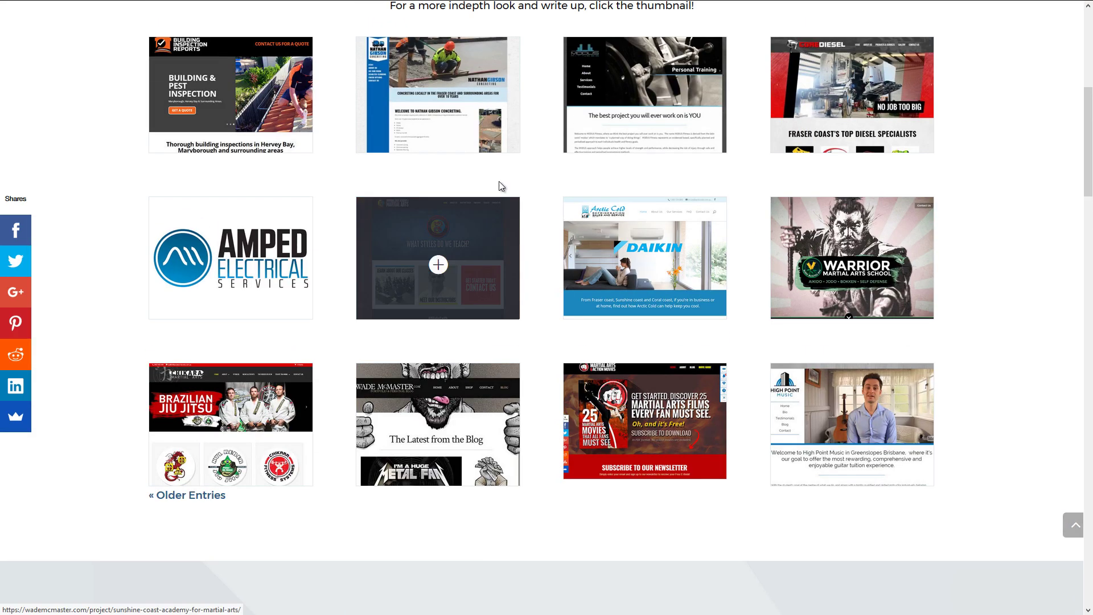
{"action": "scroll", "coordinate": [467, 255], "scroll_direction": "up", "scroll_amount": 1}
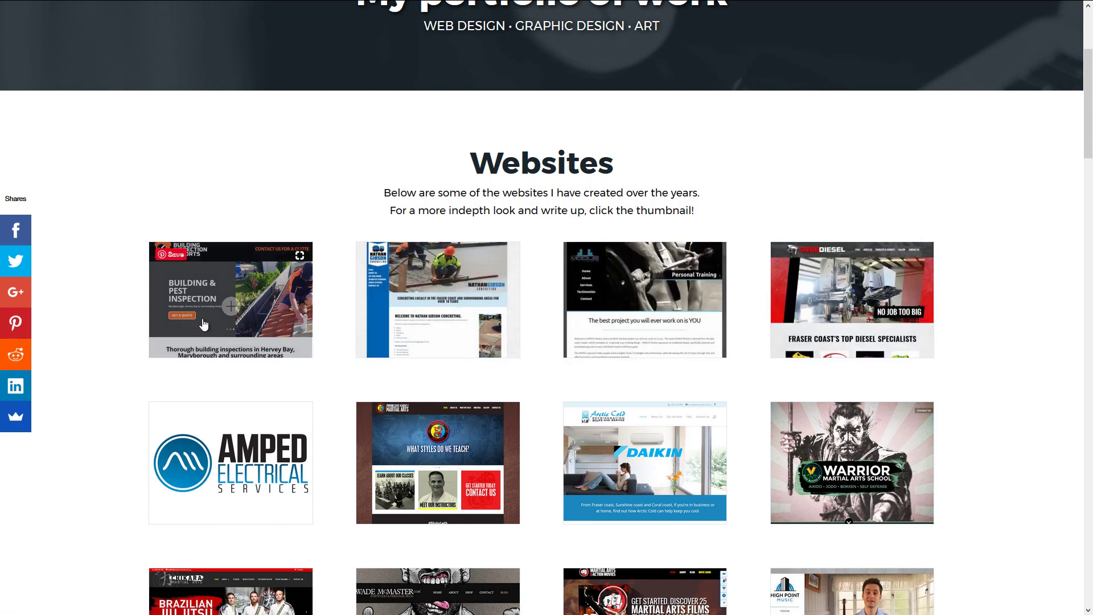
{"action": "scroll", "coordinate": [341, 369], "scroll_direction": "down", "scroll_amount": 2}
{"action": "scroll", "coordinate": [341, 363], "scroll_direction": "down", "scroll_amount": 14}
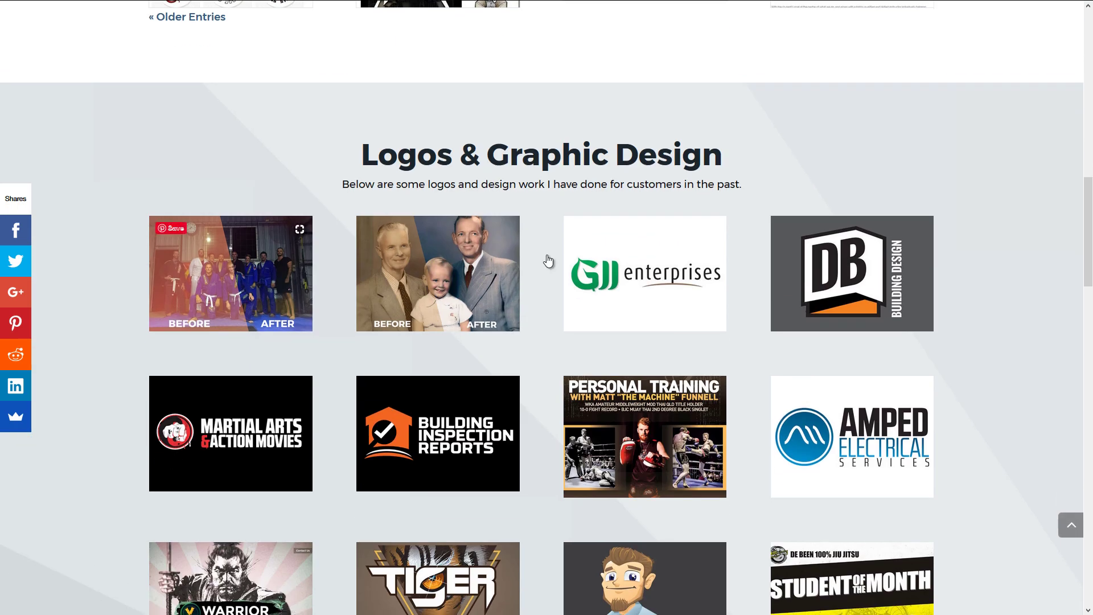
{"action": "scroll", "coordinate": [300, 294], "scroll_direction": "down", "scroll_amount": 8}
{"action": "scroll", "coordinate": [317, 325], "scroll_direction": "down", "scroll_amount": 5}
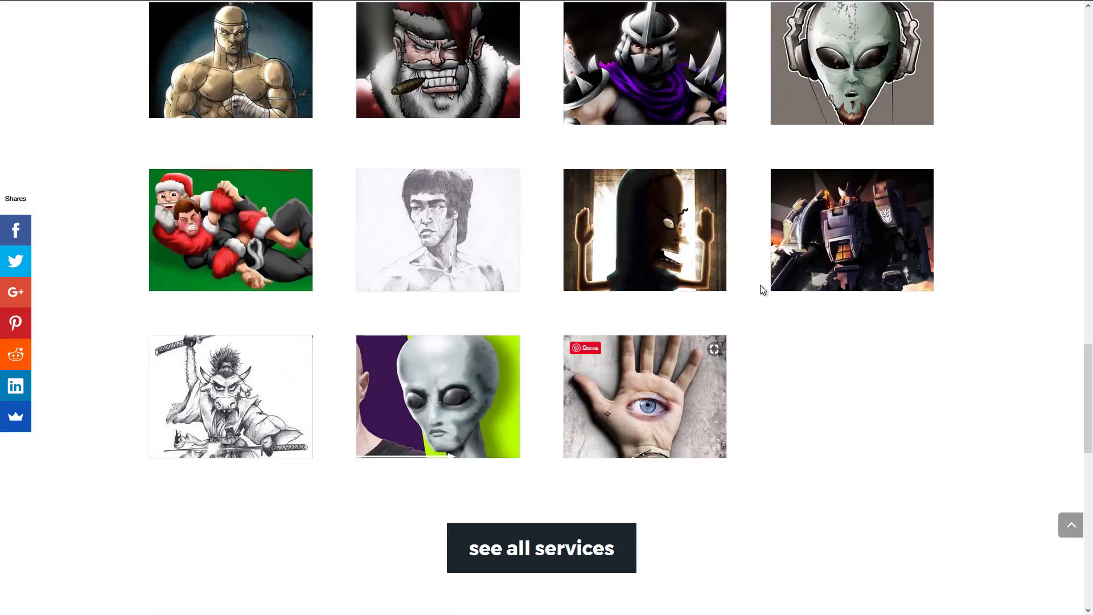
{"action": "scroll", "coordinate": [341, 305], "scroll_direction": "down", "scroll_amount": 7}
{"action": "scroll", "coordinate": [259, 313], "scroll_direction": "up", "scroll_amount": 10}
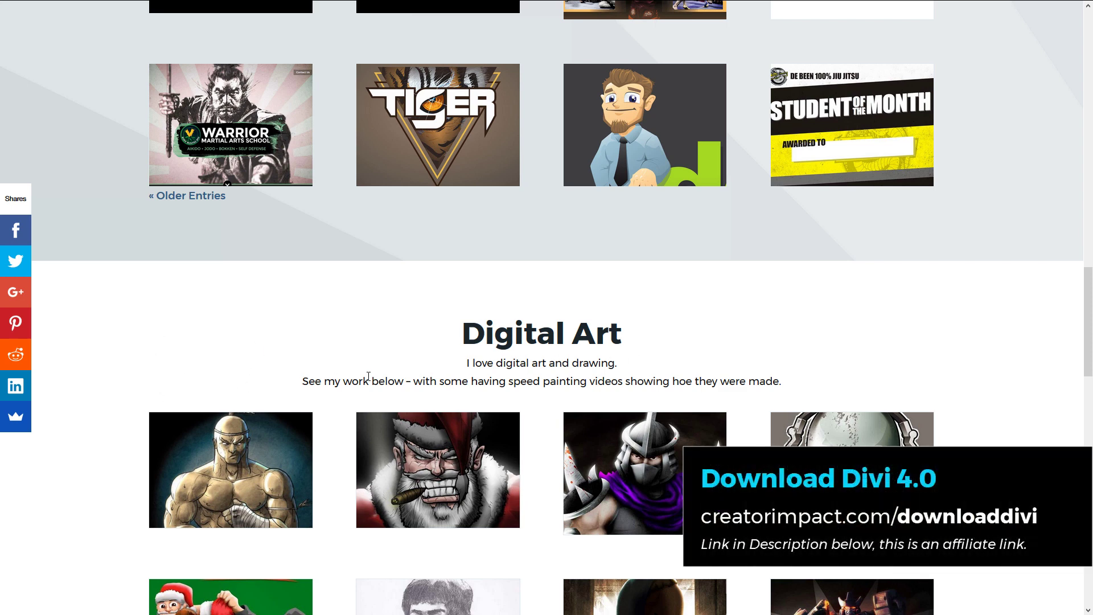
{"action": "scroll", "coordinate": [486, 366], "scroll_direction": "up", "scroll_amount": 15}
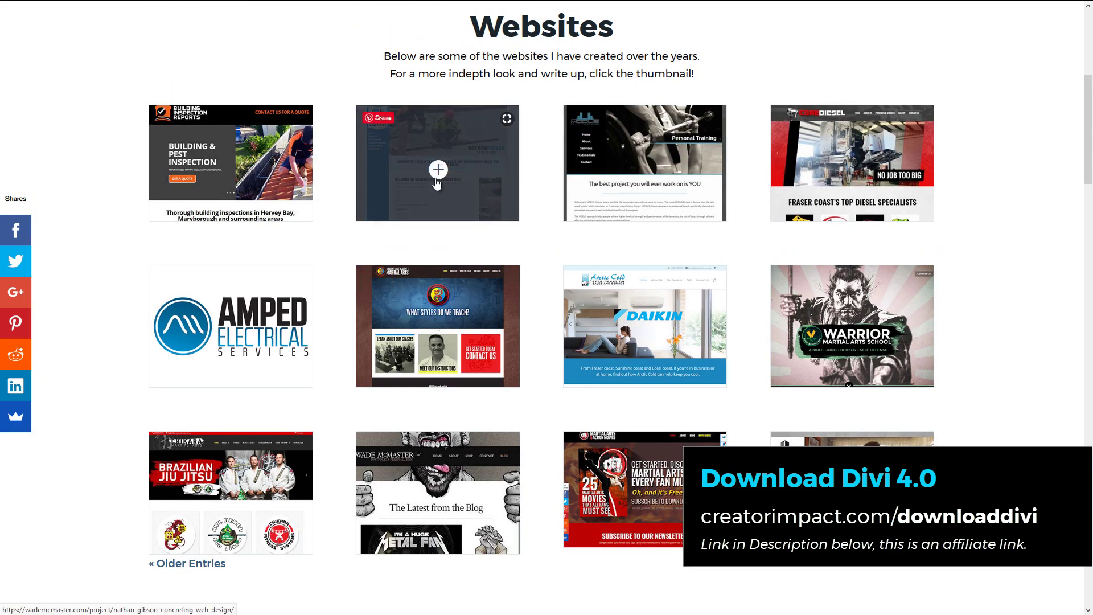
{"action": "scroll", "coordinate": [416, 242], "scroll_direction": "up", "scroll_amount": 6}
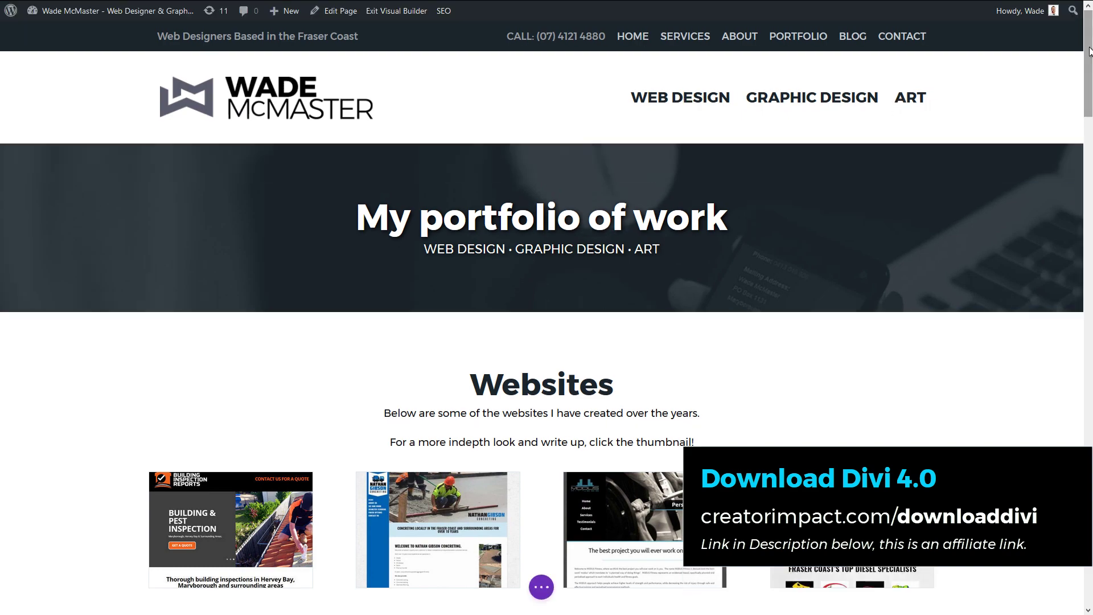
Insert a Filterable Portfolio module below the Websites grid
{"action": "scroll", "coordinate": [1089, 51], "scroll_direction": "down", "scroll_amount": 10}
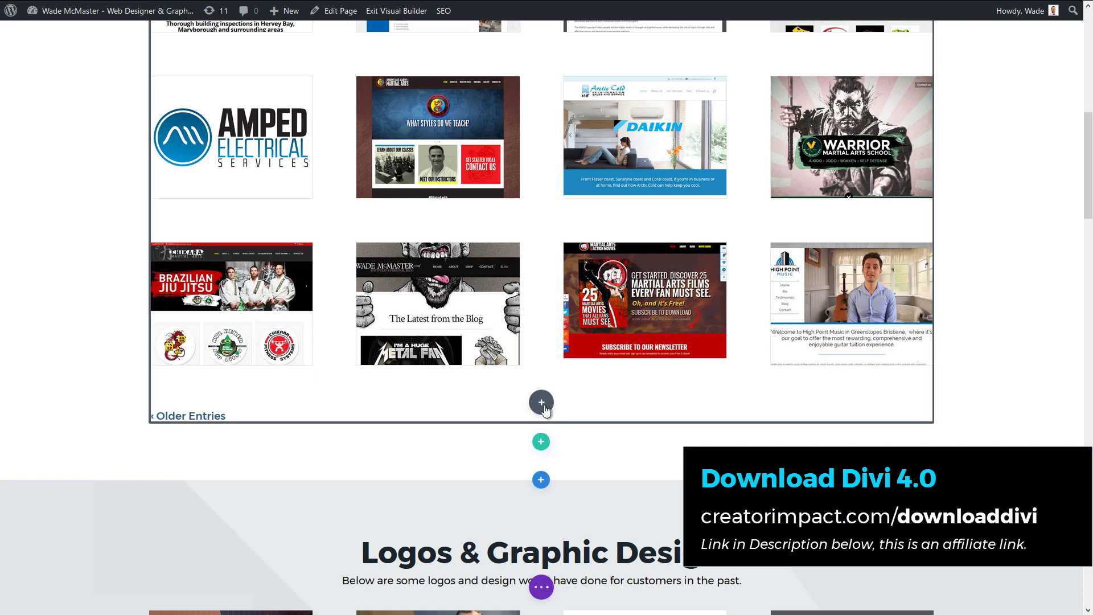
{"action": "left_click", "coordinate": [541, 402]}
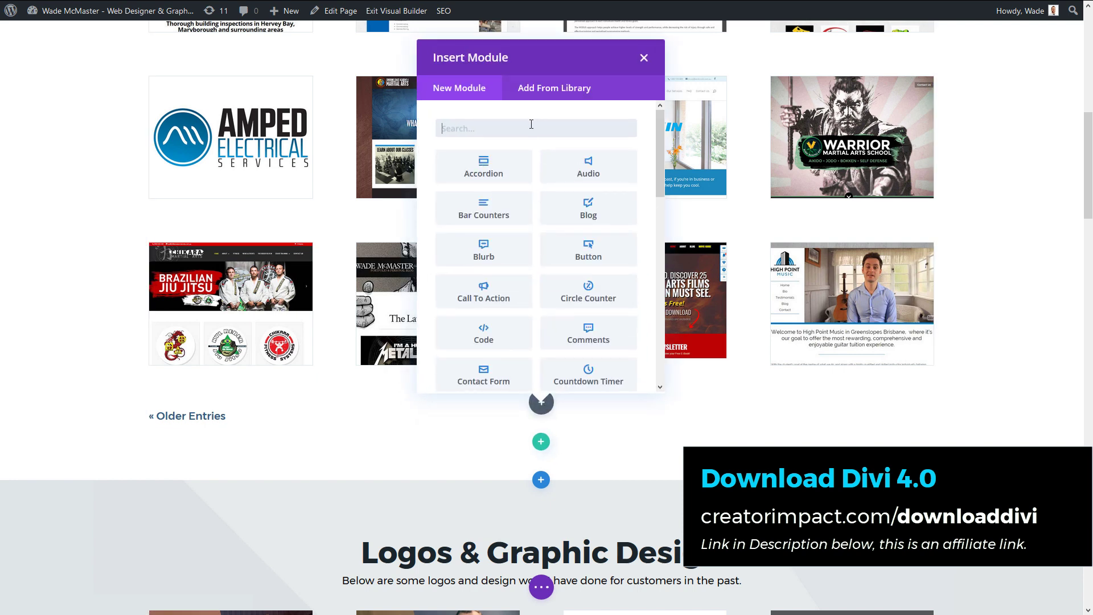
{"action": "scroll", "coordinate": [527, 181], "scroll_direction": "down", "scroll_amount": 1}
{"action": "scroll", "coordinate": [527, 181], "scroll_direction": "down", "scroll_amount": 1}
{"action": "left_click", "coordinate": [495, 339]}
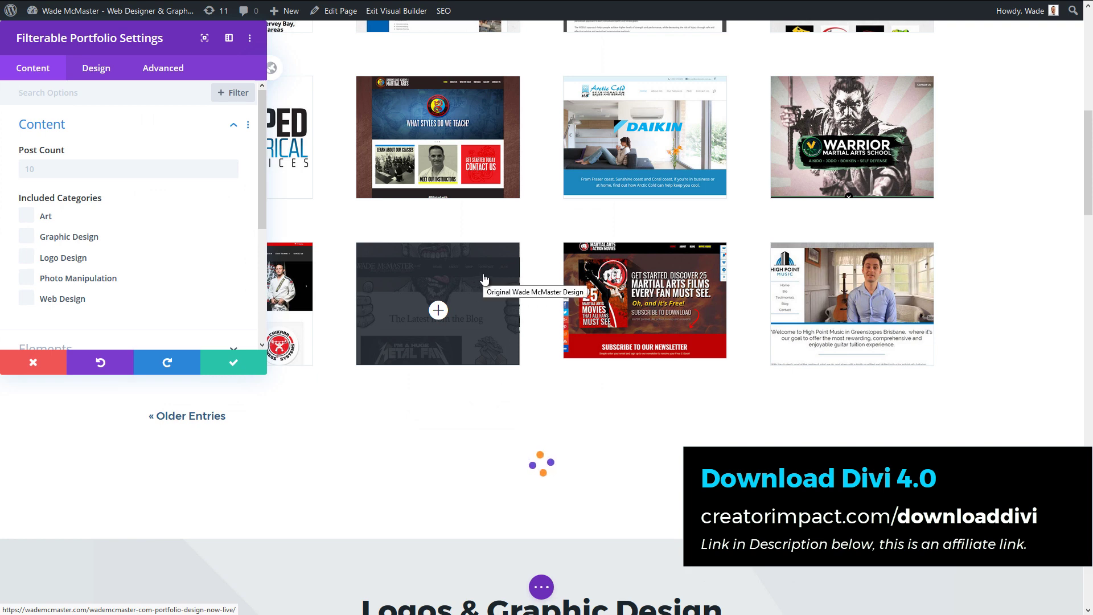
Include the Art, Graphic Design and Logo Design categories, set Post Count to 50, and save
{"action": "left_click", "coordinate": [27, 216]}
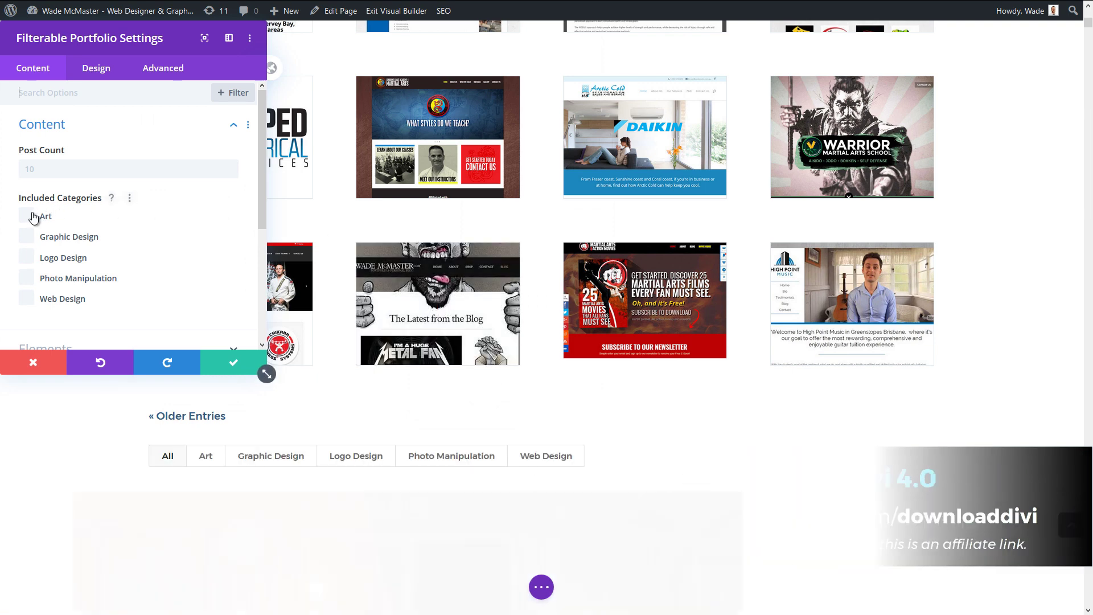
{"action": "left_click", "coordinate": [27, 237]}
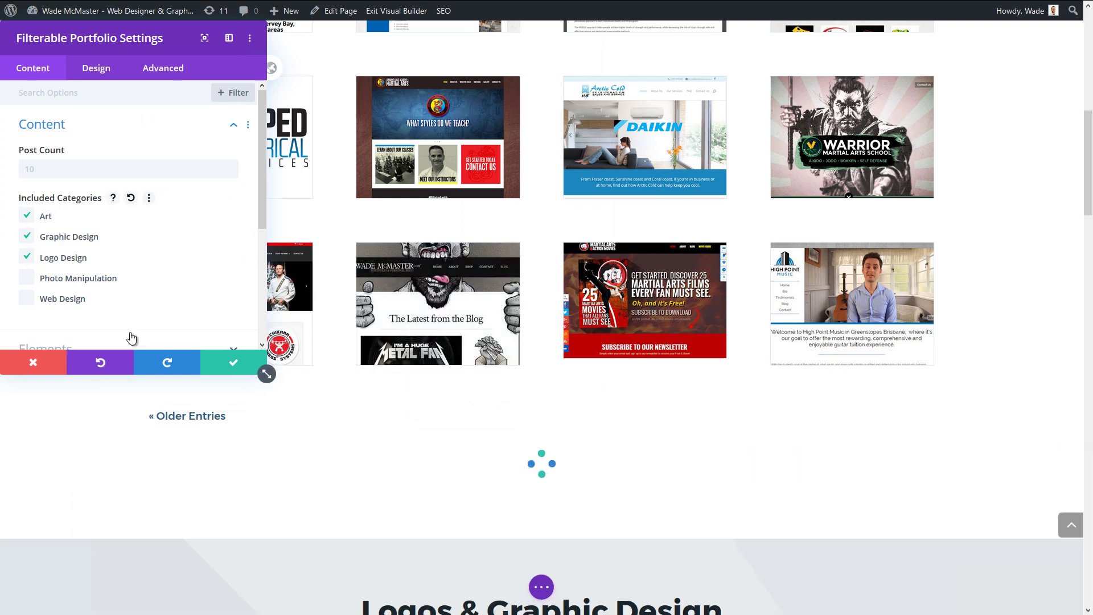
{"action": "left_click", "coordinate": [87, 171]}
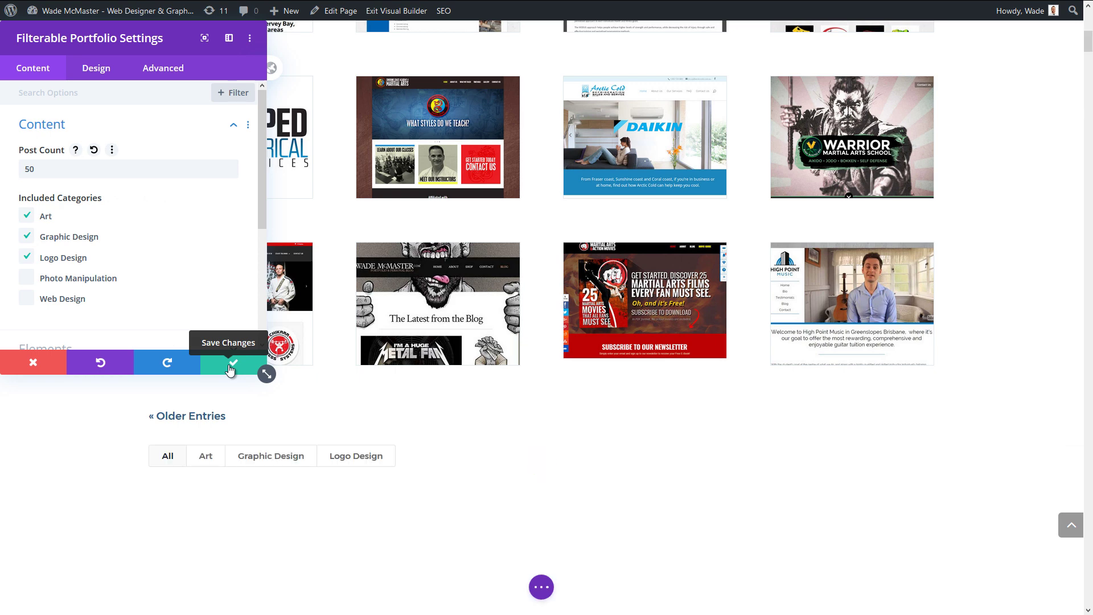
{"action": "left_click", "coordinate": [234, 364]}
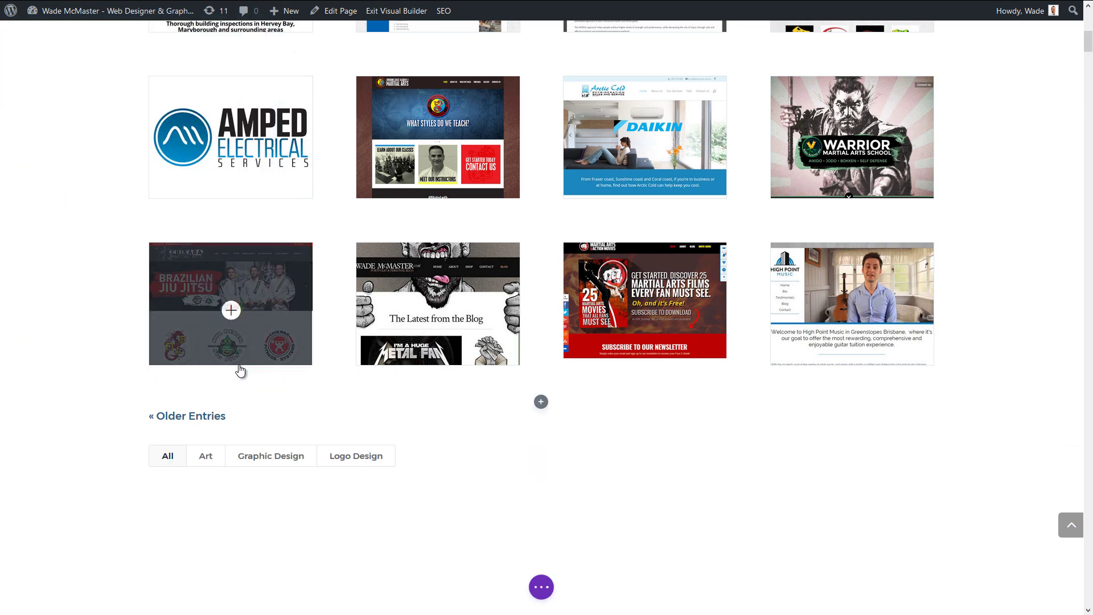
{"action": "scroll", "coordinate": [495, 377], "scroll_direction": "down", "scroll_amount": 3}
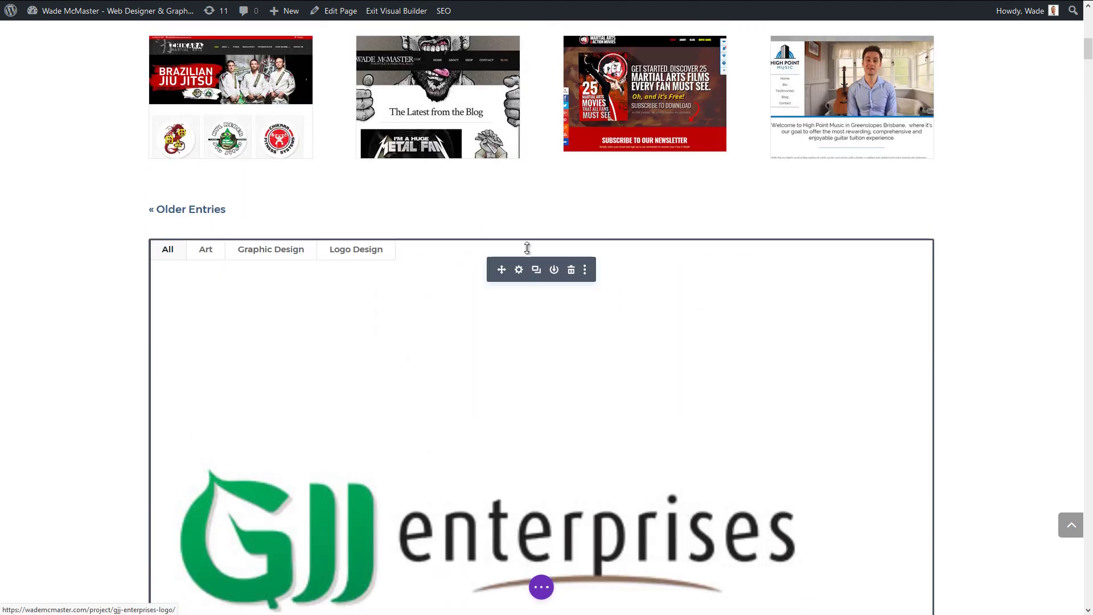
Turn off pagination in the filterable portfolio's display elements
{"action": "left_click", "coordinate": [518, 272]}
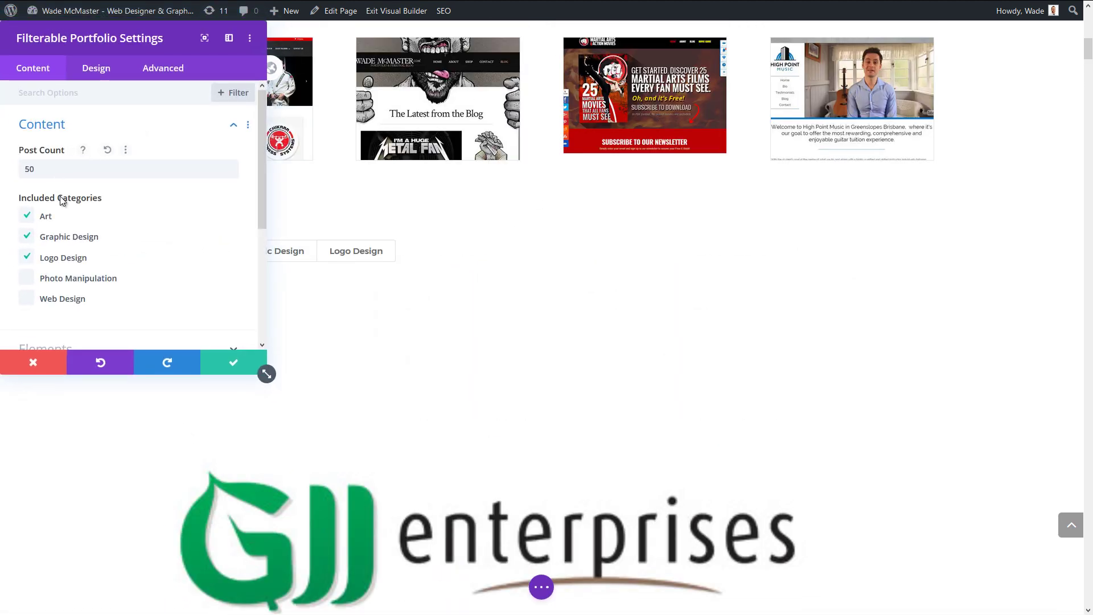
{"action": "scroll", "coordinate": [61, 199], "scroll_direction": "down", "scroll_amount": 3}
{"action": "left_click", "coordinate": [61, 168]}
{"action": "scroll", "coordinate": [61, 171], "scroll_direction": "up", "scroll_amount": 2}
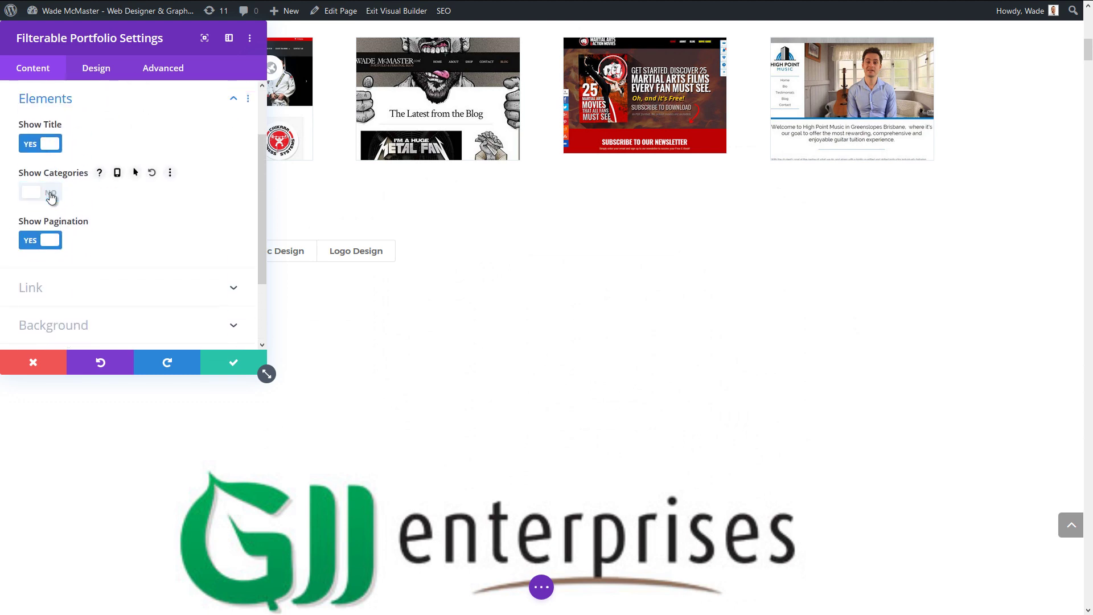
{"action": "left_click", "coordinate": [49, 245]}
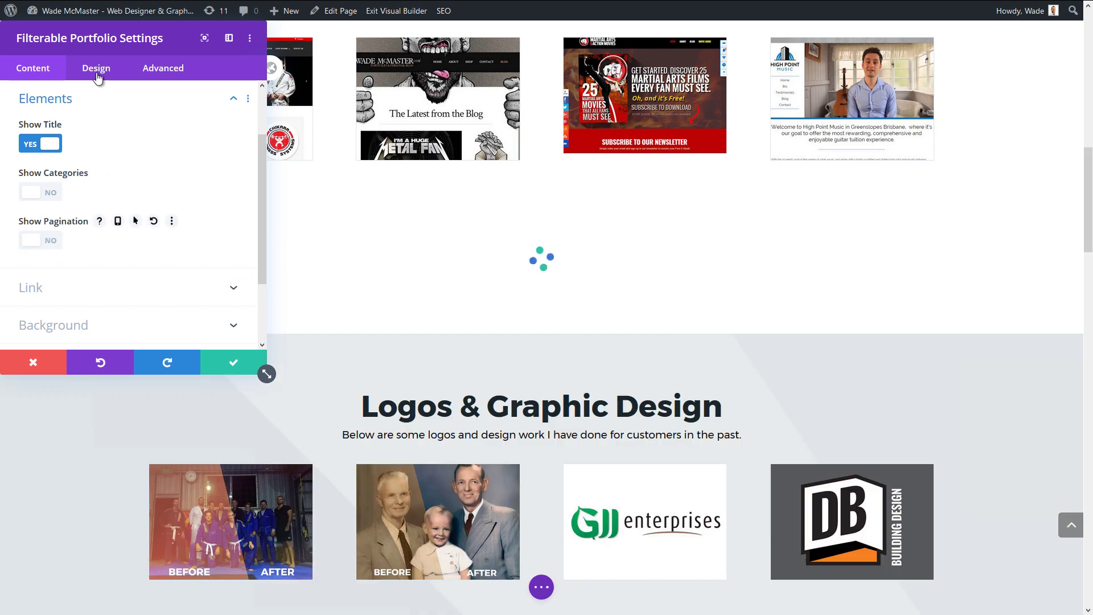
Change the portfolio layout from Fullwidth to Grid and save the settings
{"action": "left_click", "coordinate": [97, 69]}
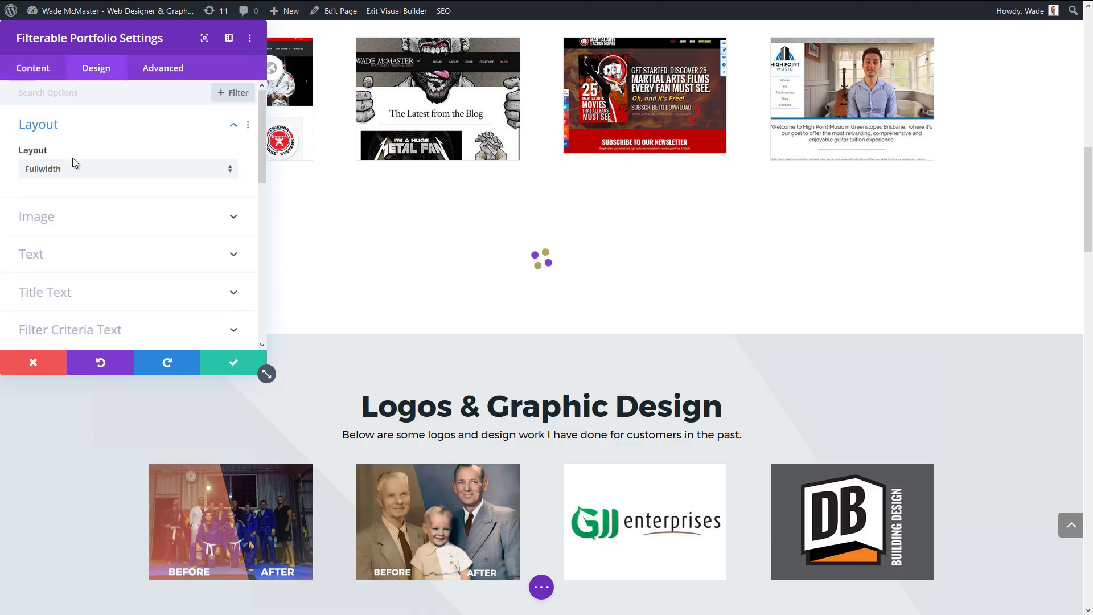
{"action": "left_click", "coordinate": [76, 170]}
{"action": "left_click", "coordinate": [69, 198]}
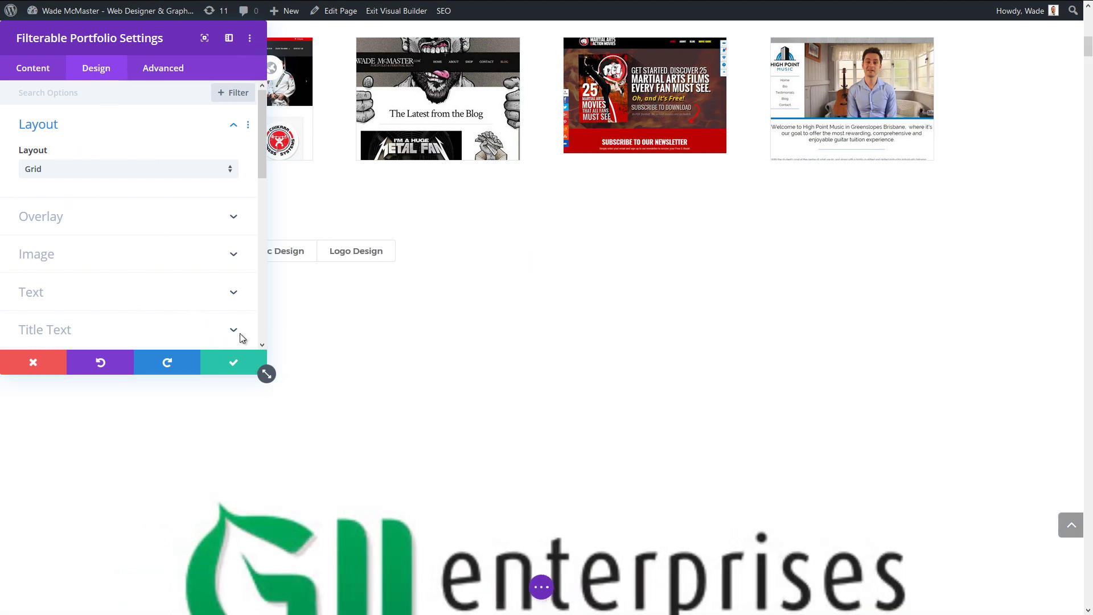
{"action": "left_click", "coordinate": [261, 368]}
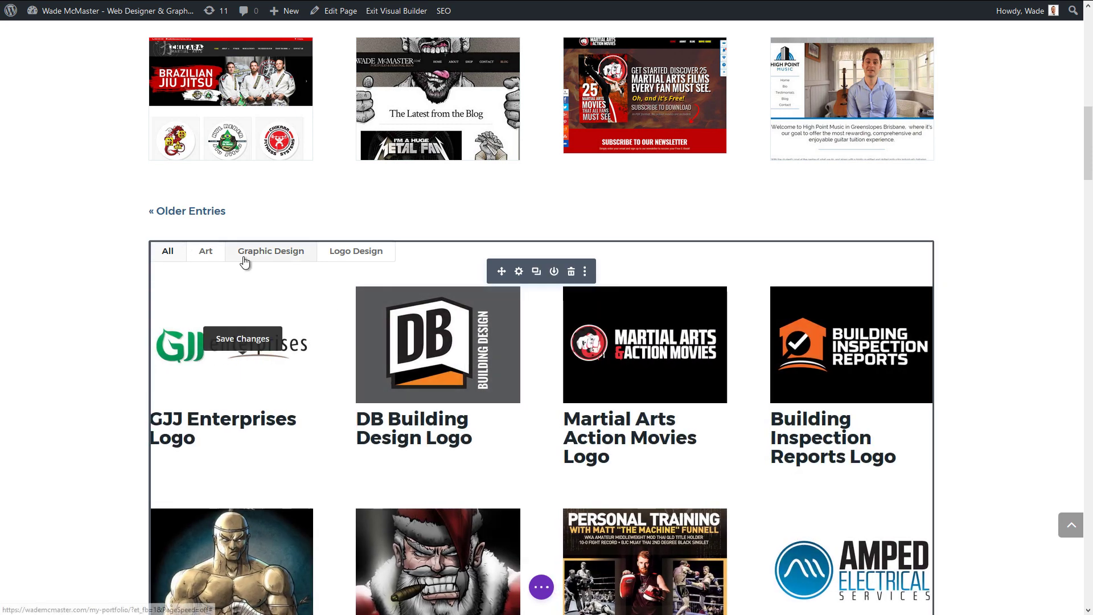
Try the Logo Design, Graphic Design and Art filters, then delete the filterable portfolio module
{"action": "left_click", "coordinate": [337, 252]}
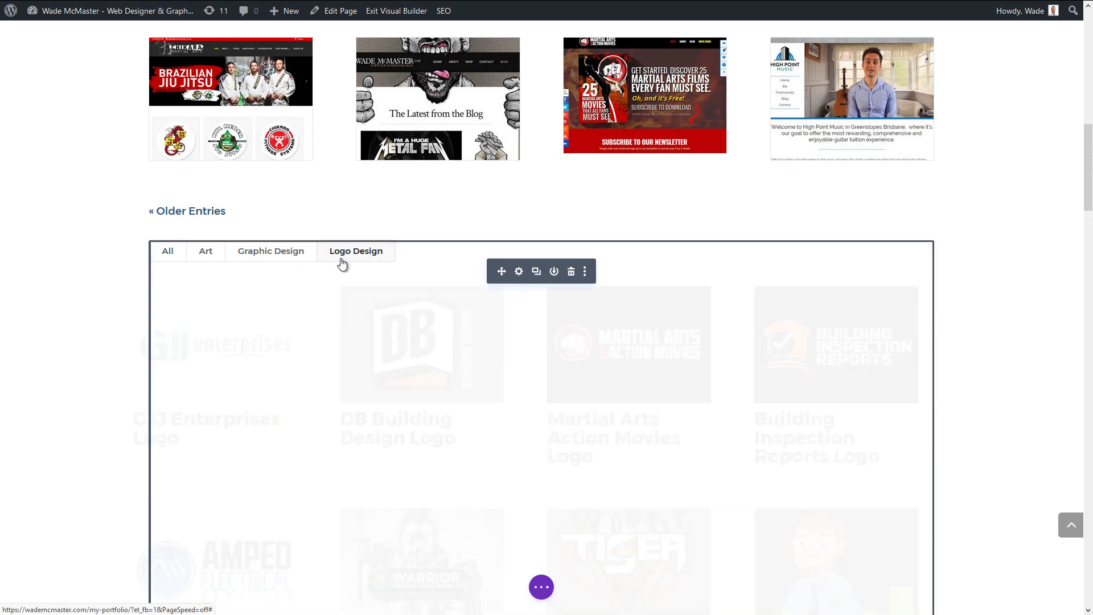
{"action": "left_click", "coordinate": [276, 257]}
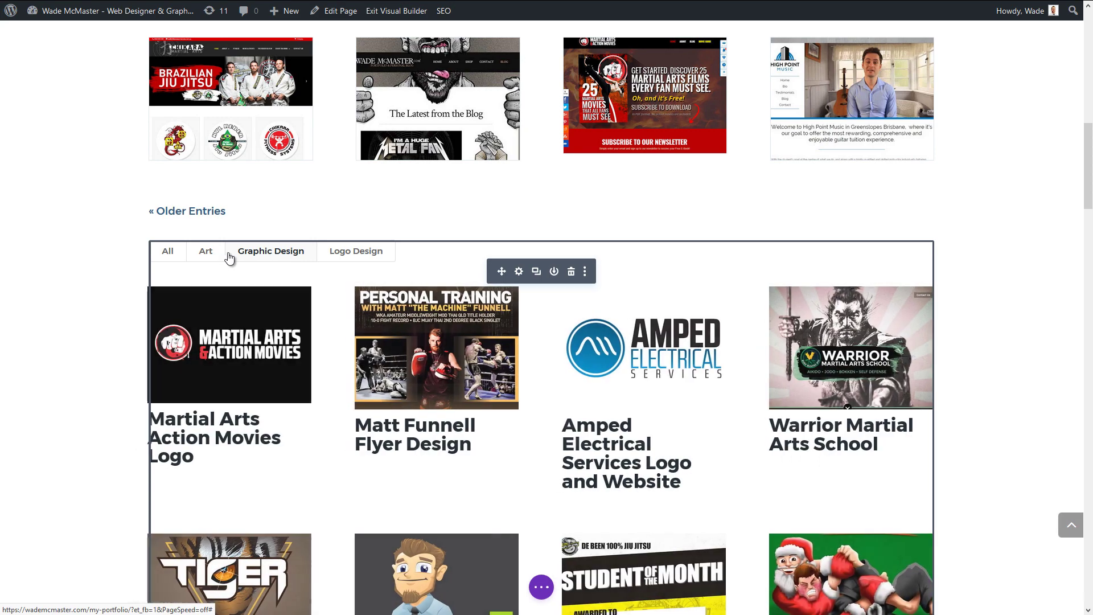
{"action": "left_click", "coordinate": [207, 255]}
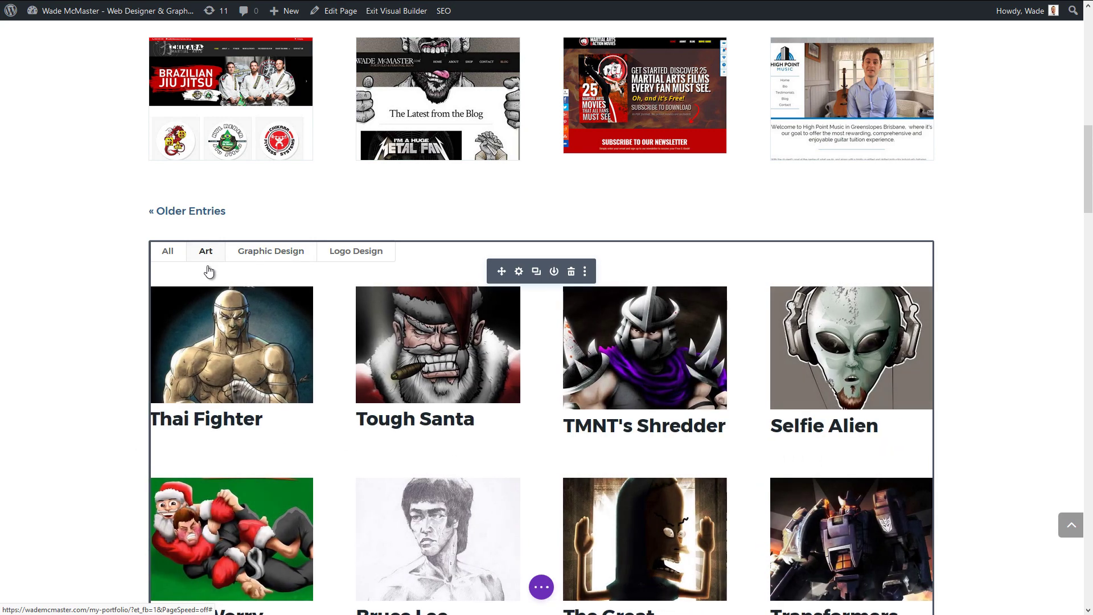
{"action": "scroll", "coordinate": [391, 342], "scroll_direction": "down", "scroll_amount": 6}
{"action": "scroll", "coordinate": [317, 251], "scroll_direction": "up", "scroll_amount": 4}
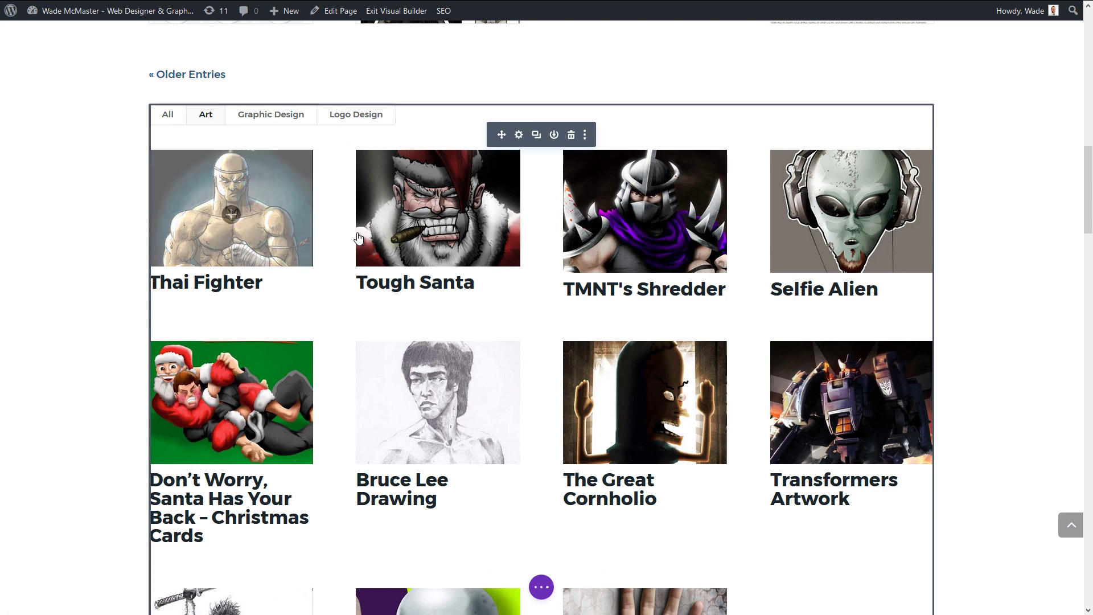
{"action": "scroll", "coordinate": [383, 120], "scroll_direction": "up", "scroll_amount": 3}
{"action": "scroll", "coordinate": [329, 234], "scroll_direction": "down", "scroll_amount": 1}
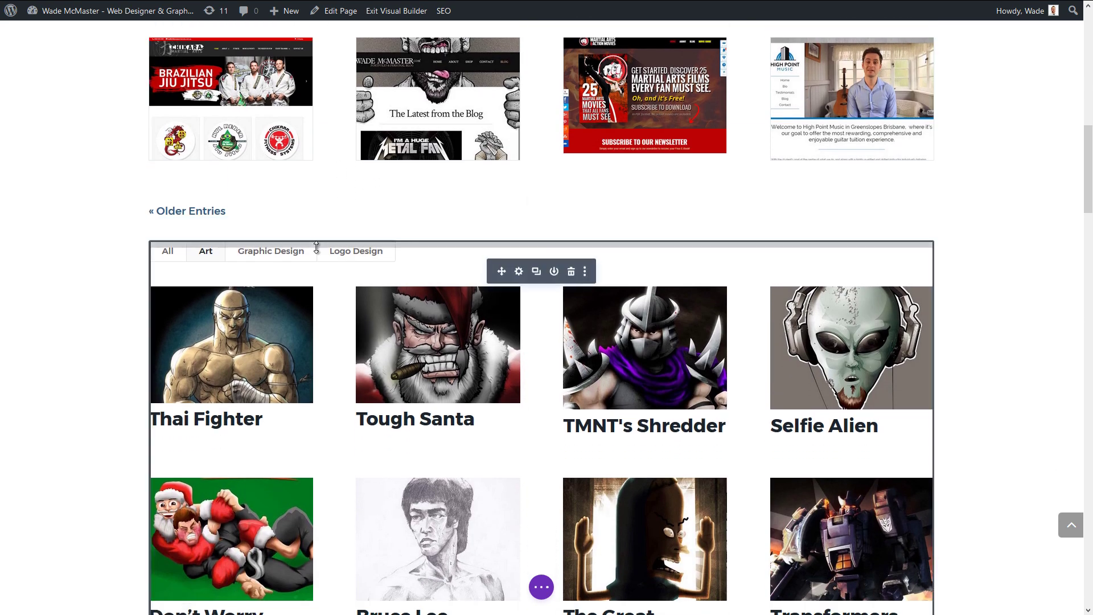
{"action": "left_click", "coordinate": [572, 271]}
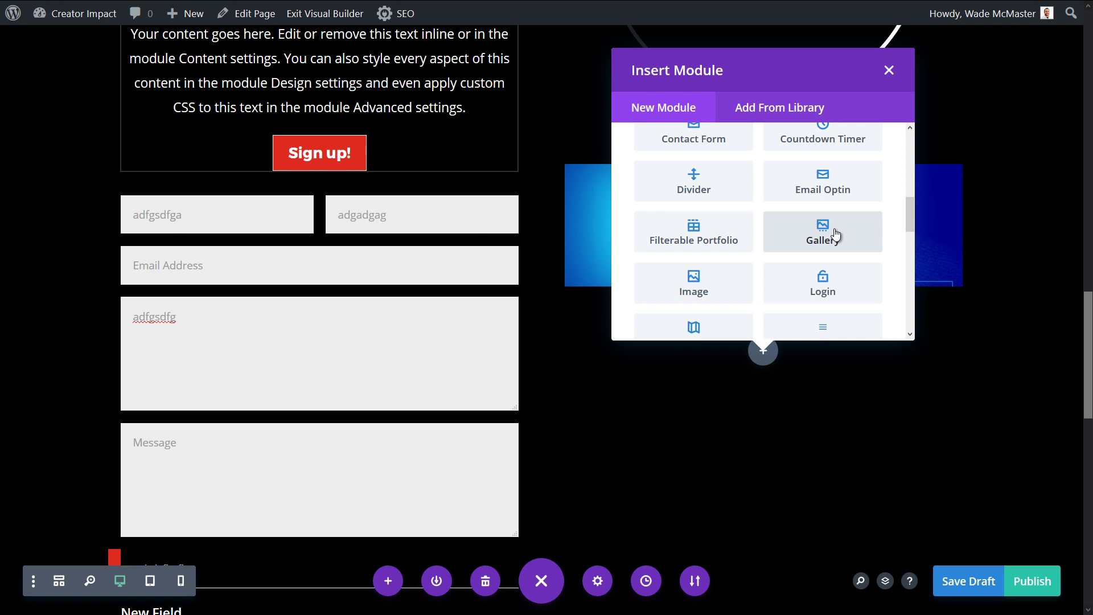
Add a Gallery module filled with six screenshot images from the media library
{"action": "left_click", "coordinate": [835, 234]}
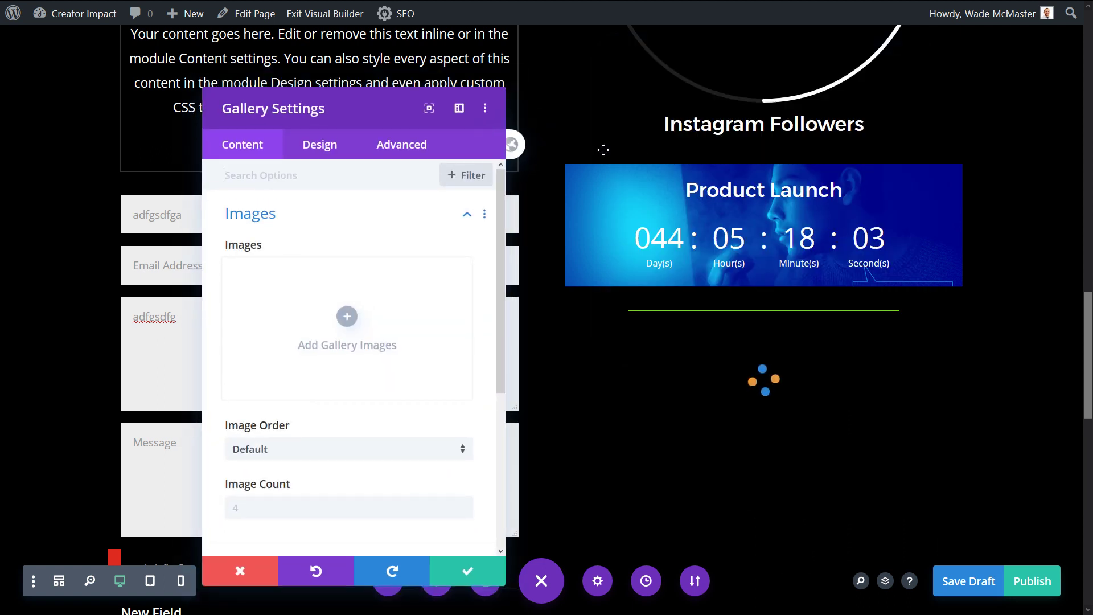
{"action": "left_click", "coordinate": [348, 317]}
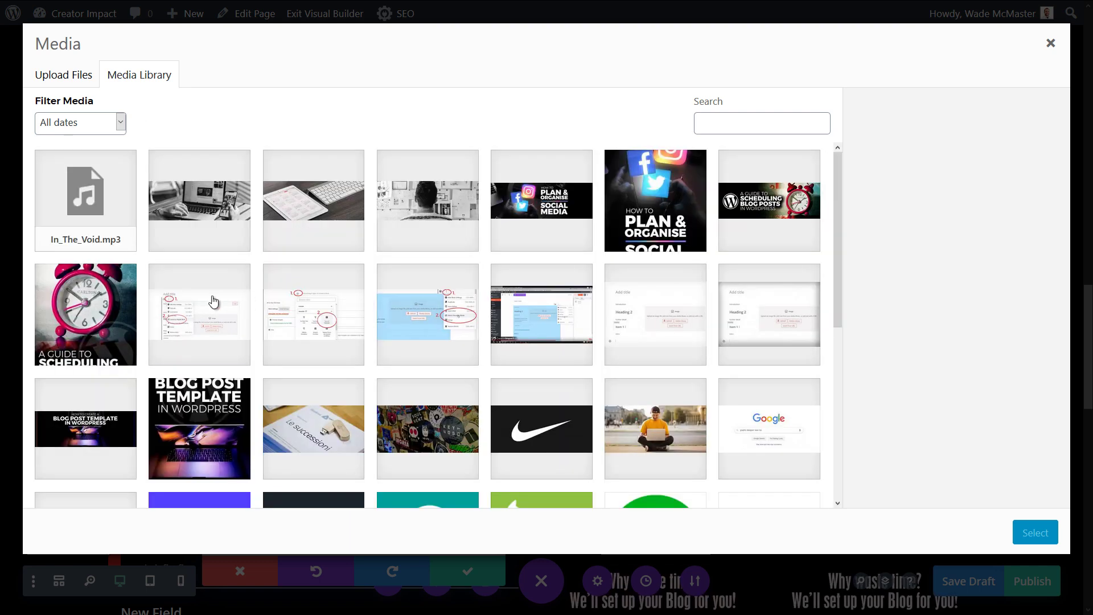
{"action": "left_click", "coordinate": [213, 301]}
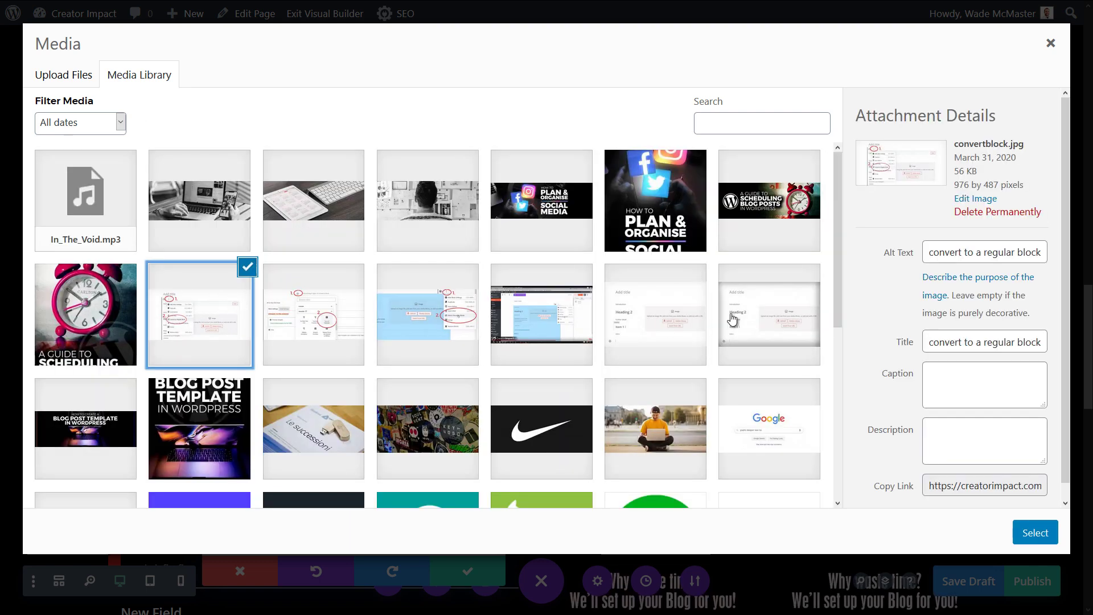
{"action": "left_click", "coordinate": [769, 314], "text": "shift"}
{"action": "left_click", "coordinate": [1035, 532]}
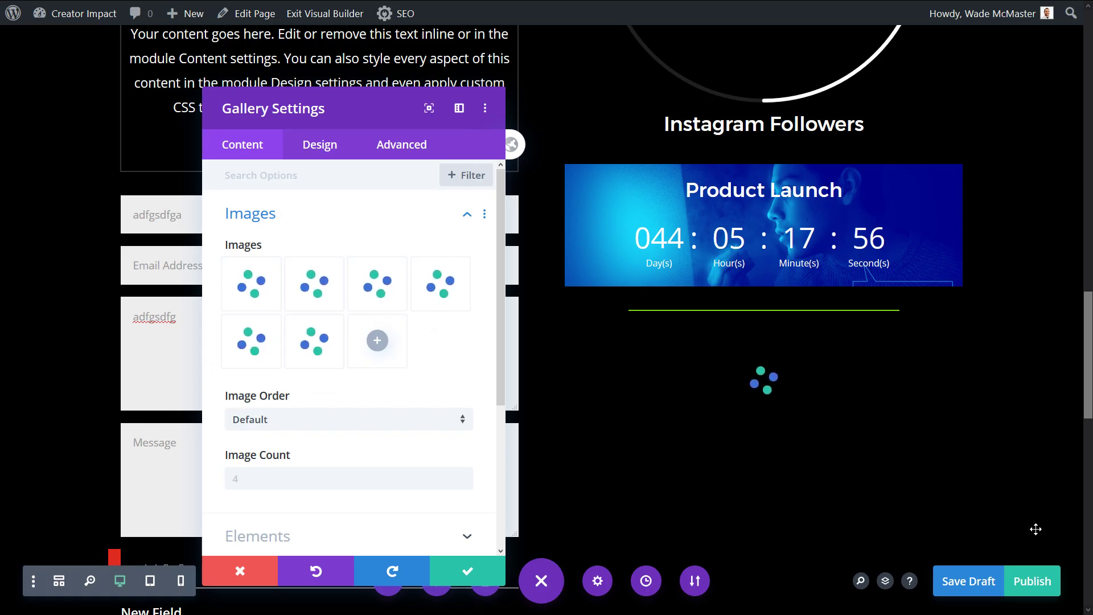
Keep the Default image order, set Image Count to 6, and save the gallery
{"action": "left_click", "coordinate": [339, 418]}
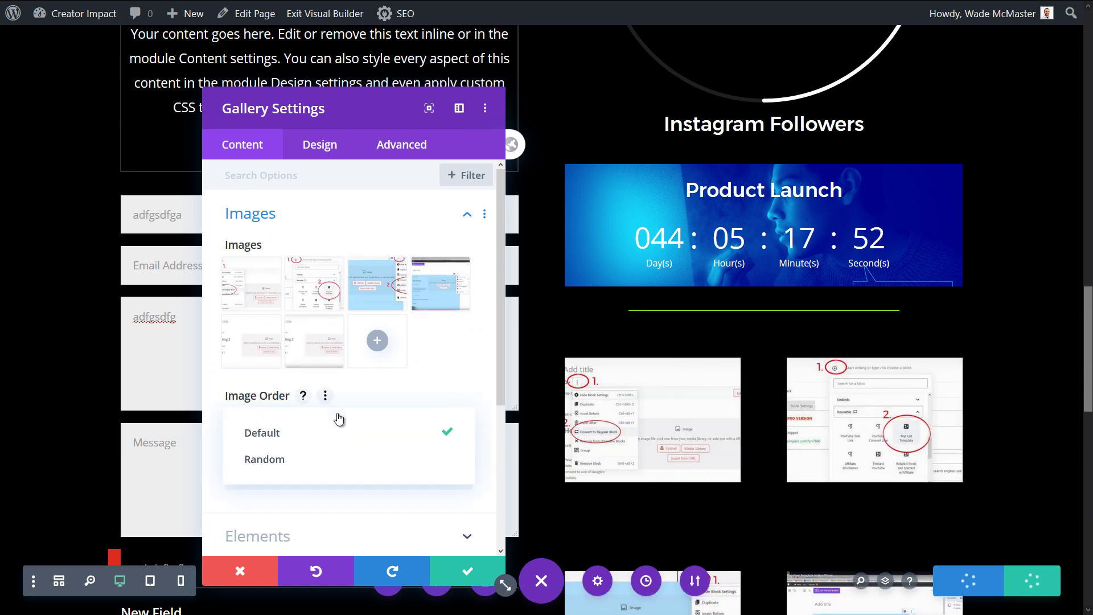
{"action": "left_click", "coordinate": [374, 394]}
{"action": "scroll", "coordinate": [847, 302], "scroll_direction": "down", "scroll_amount": 5}
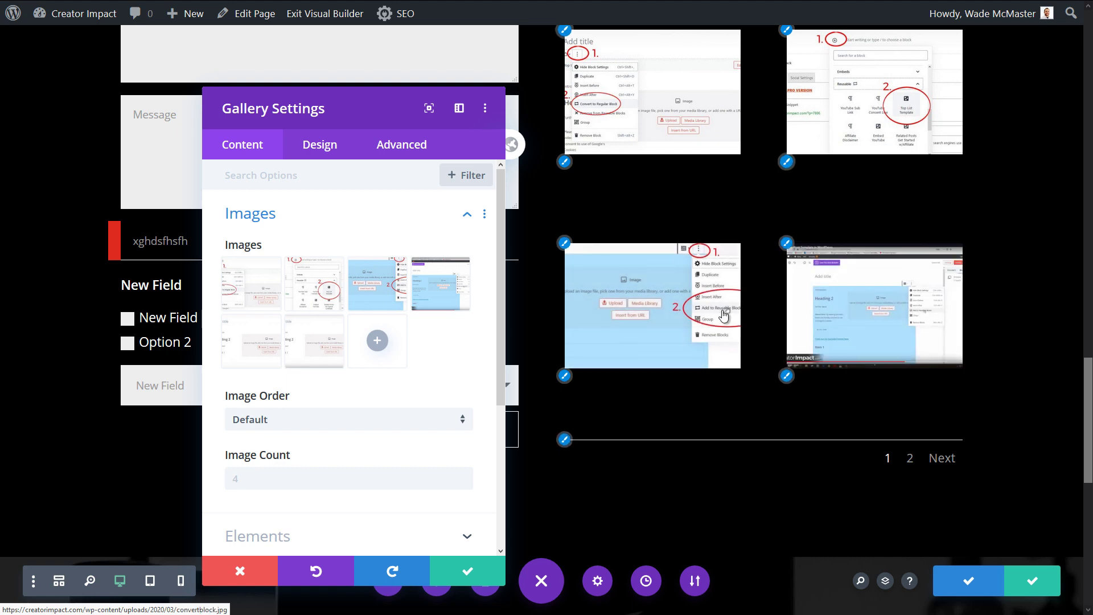
{"action": "left_click", "coordinate": [282, 481]}
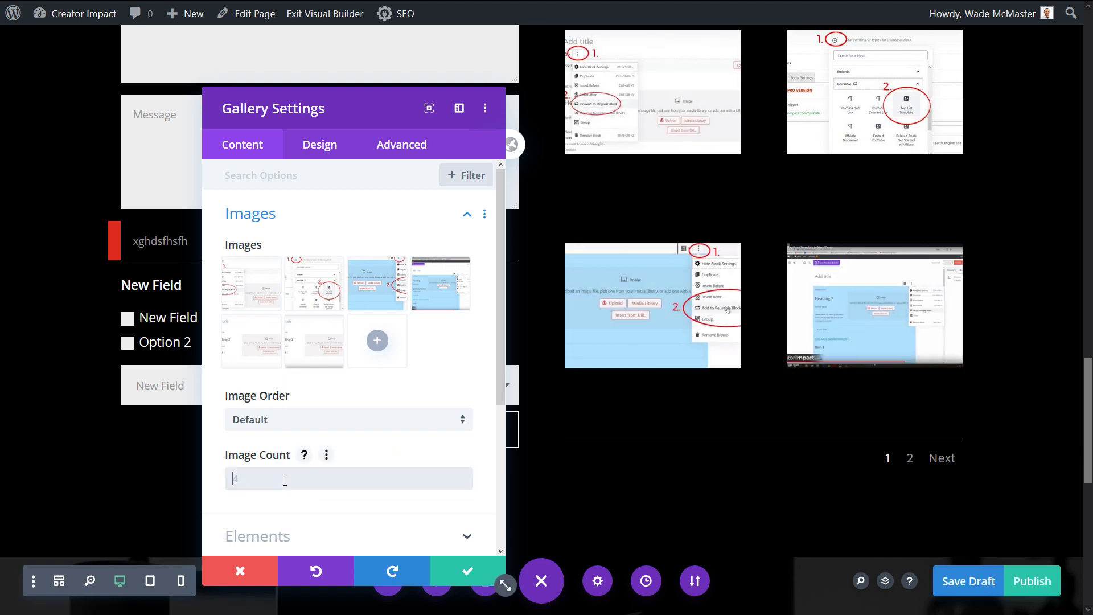
{"action": "type", "text": "2"}
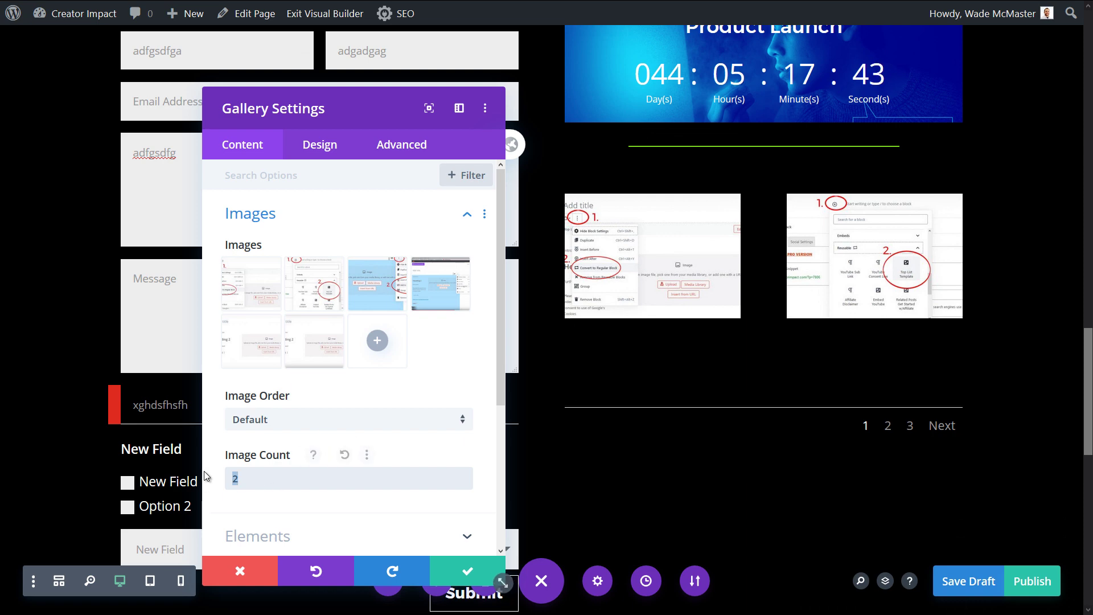
{"action": "type", "text": "6"}
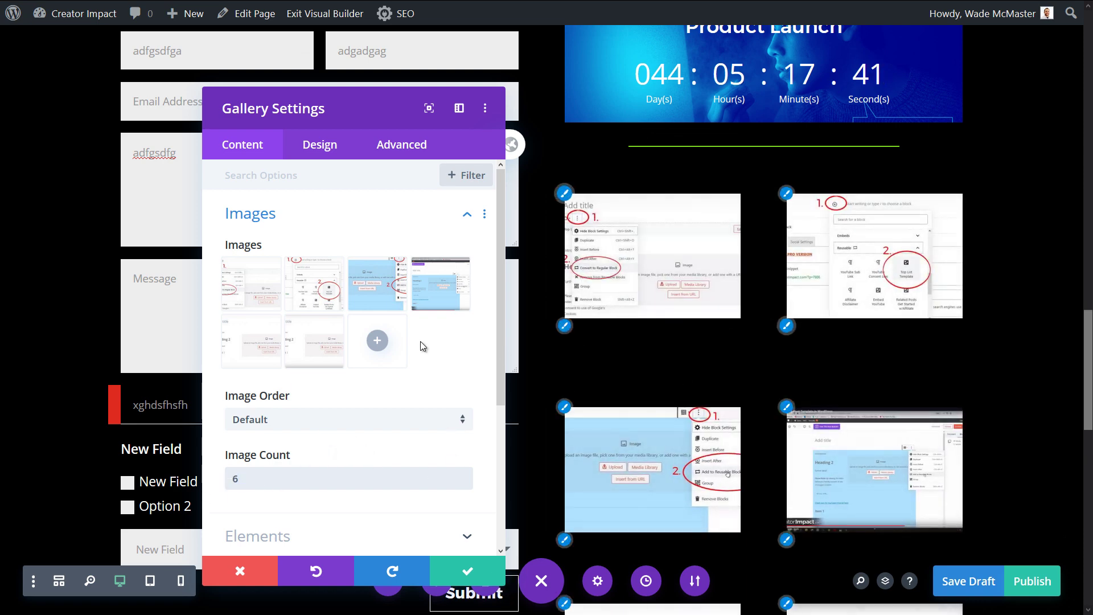
{"action": "scroll", "coordinate": [422, 345], "scroll_direction": "down", "scroll_amount": 3}
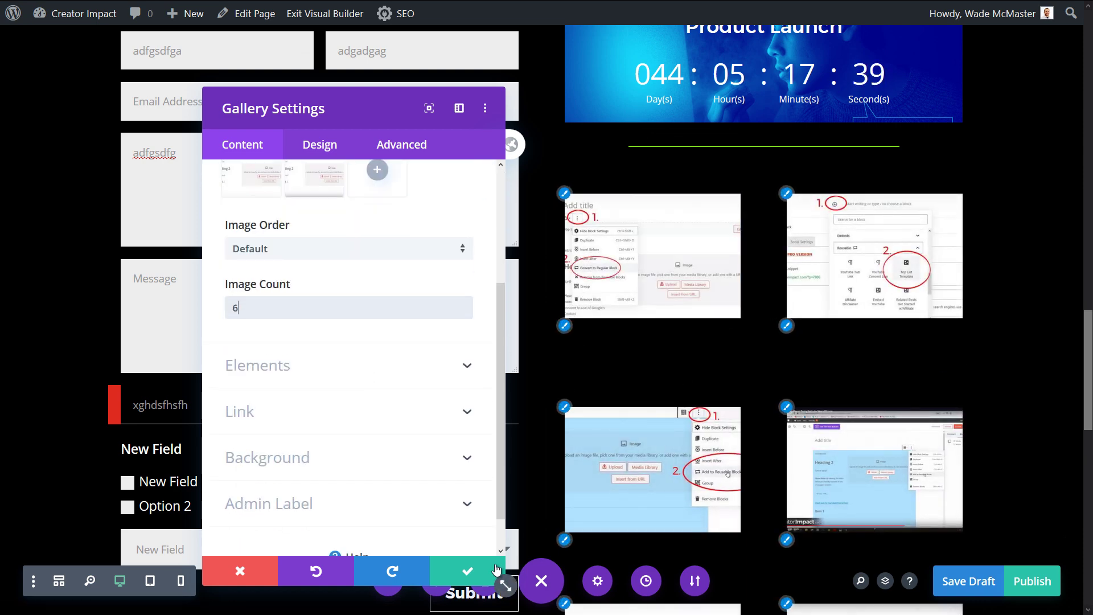
{"action": "left_click", "coordinate": [495, 569]}
{"action": "scroll", "coordinate": [646, 314], "scroll_direction": "down", "scroll_amount": 8}
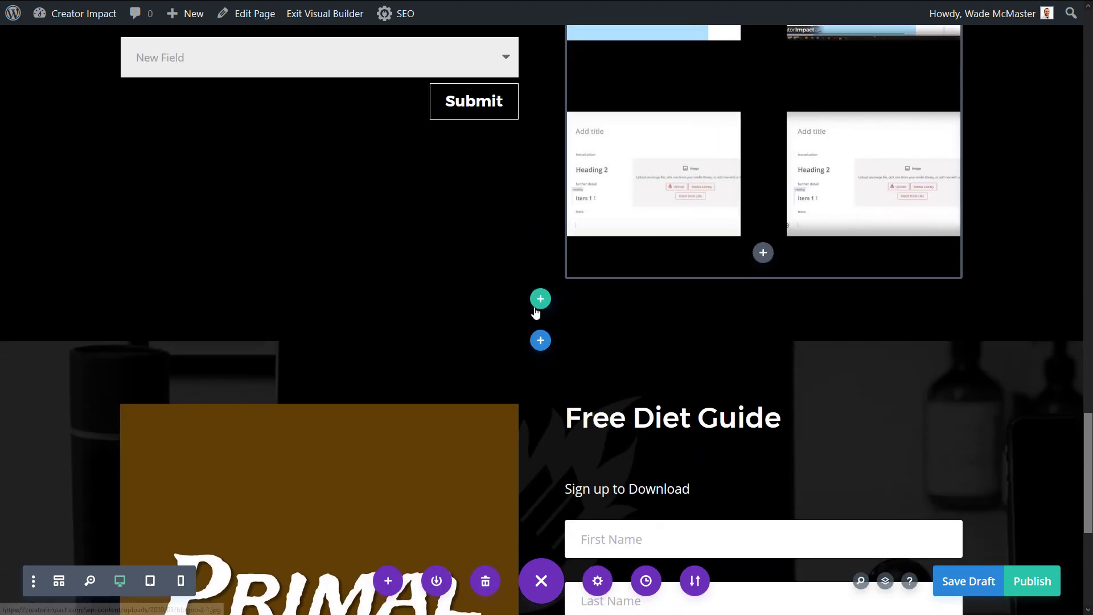
Add a single-column row below and drag the gallery into it
{"action": "left_click", "coordinate": [540, 298]}
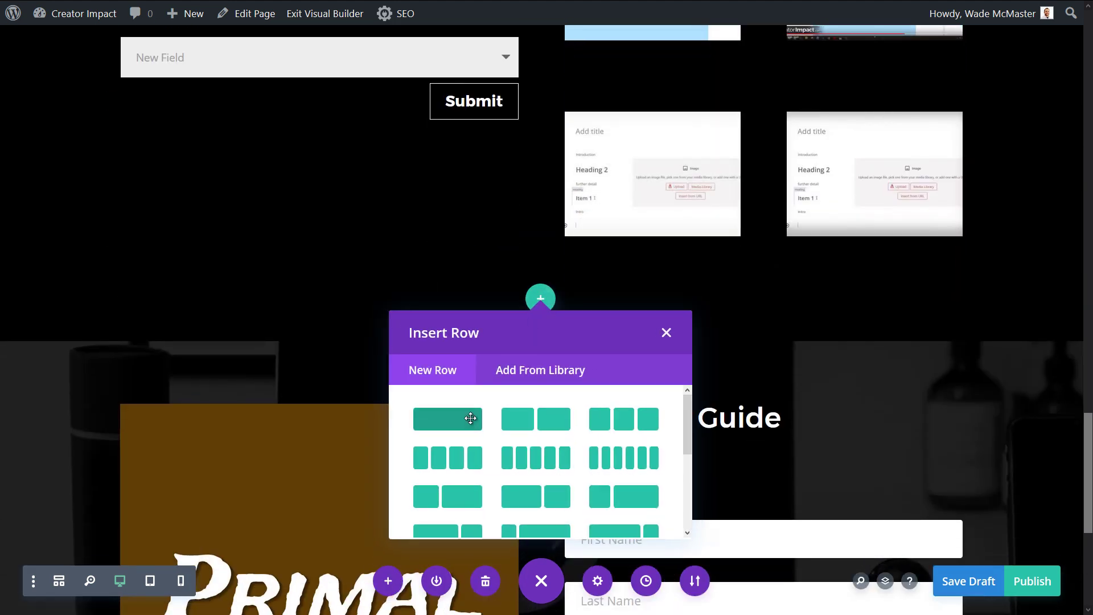
{"action": "left_click", "coordinate": [470, 418]}
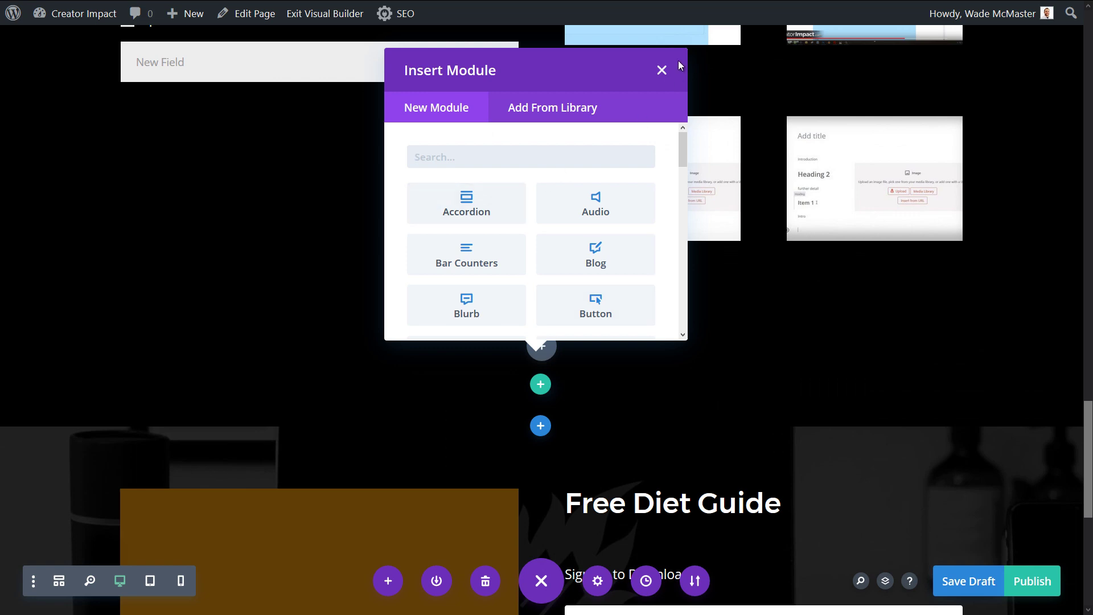
{"action": "left_click", "coordinate": [661, 70]}
{"action": "scroll", "coordinate": [655, 341], "scroll_direction": "up", "scroll_amount": 7}
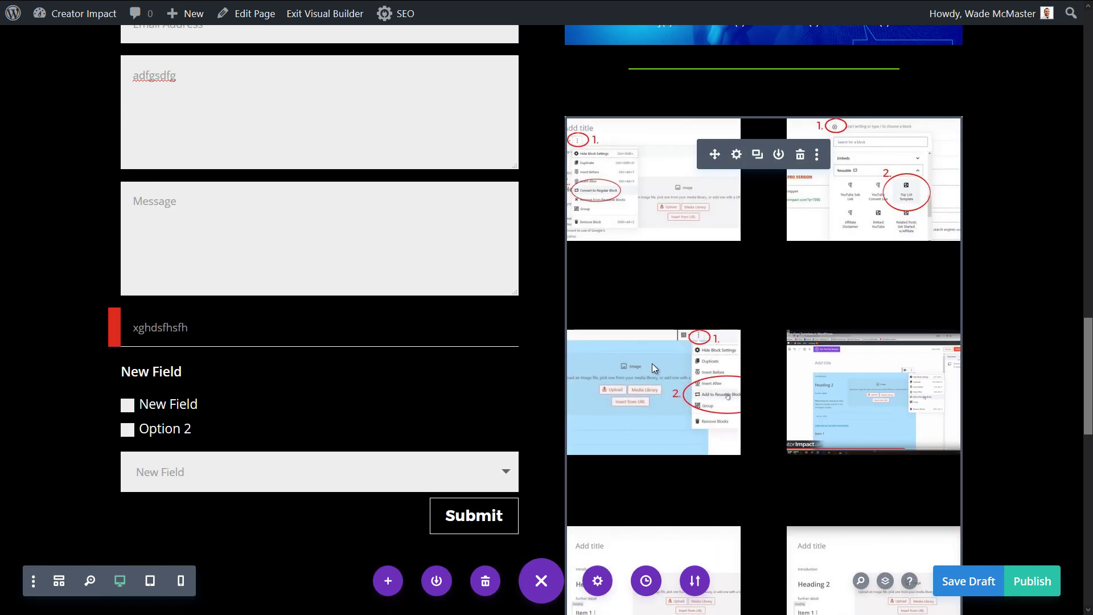
{"action": "scroll", "coordinate": [565, 533], "scroll_direction": "down", "scroll_amount": 3}
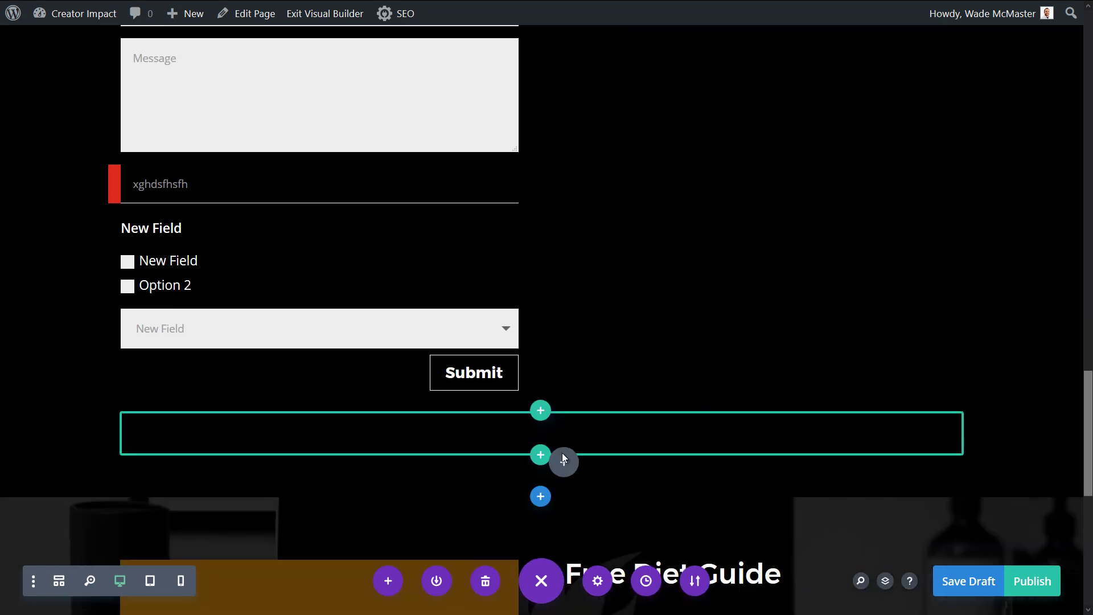
{"action": "left_click_drag", "start_coordinate": [562, 452], "coordinate": [563, 456]}
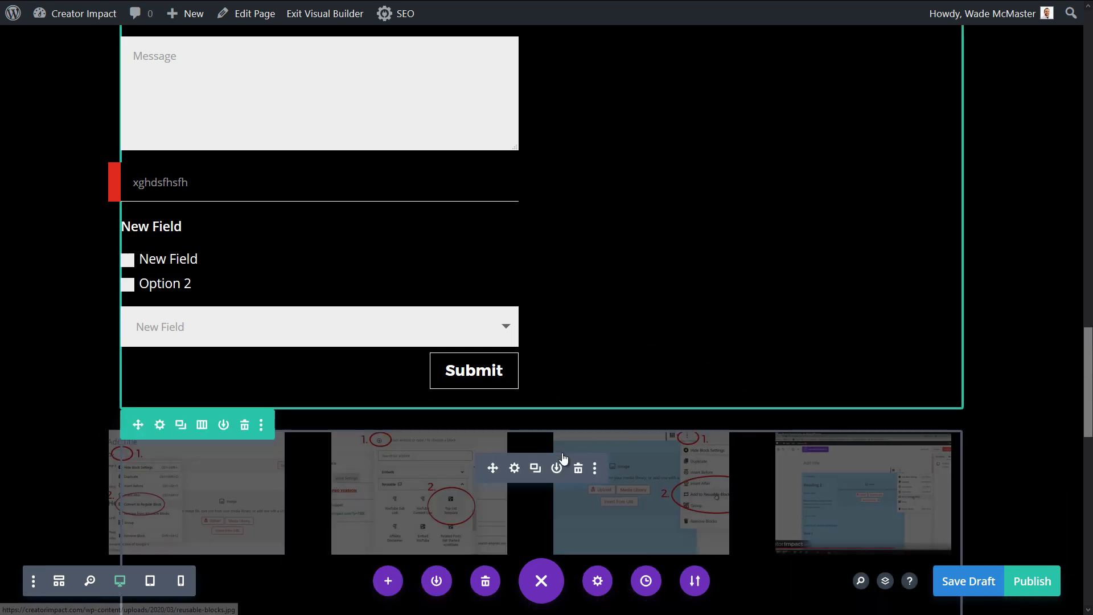
Reopen the gallery settings and drag a thumbnail to reorder the six screenshots
{"action": "scroll", "coordinate": [563, 457], "scroll_direction": "down", "scroll_amount": 4}
{"action": "left_click", "coordinate": [515, 222]}
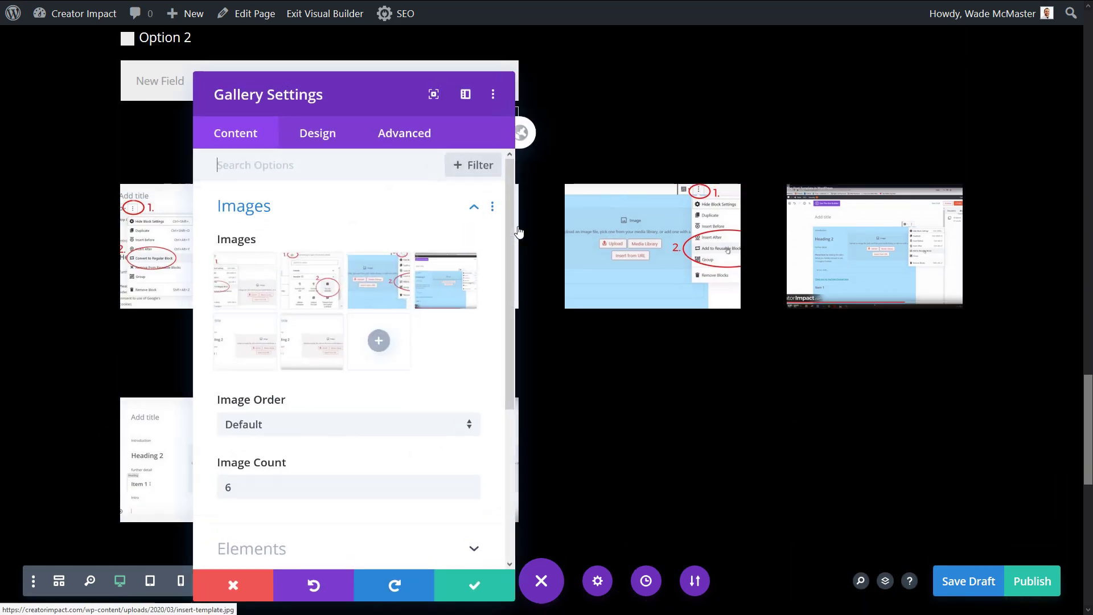
{"action": "scroll", "coordinate": [303, 256], "scroll_direction": "down", "scroll_amount": 3}
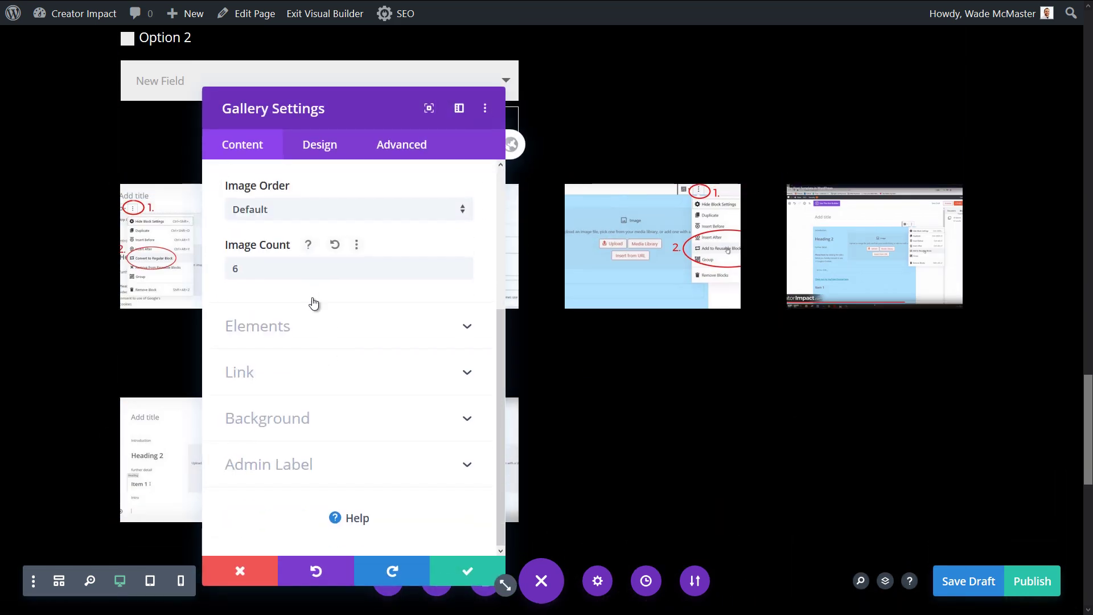
{"action": "scroll", "coordinate": [312, 303], "scroll_direction": "up", "scroll_amount": 3}
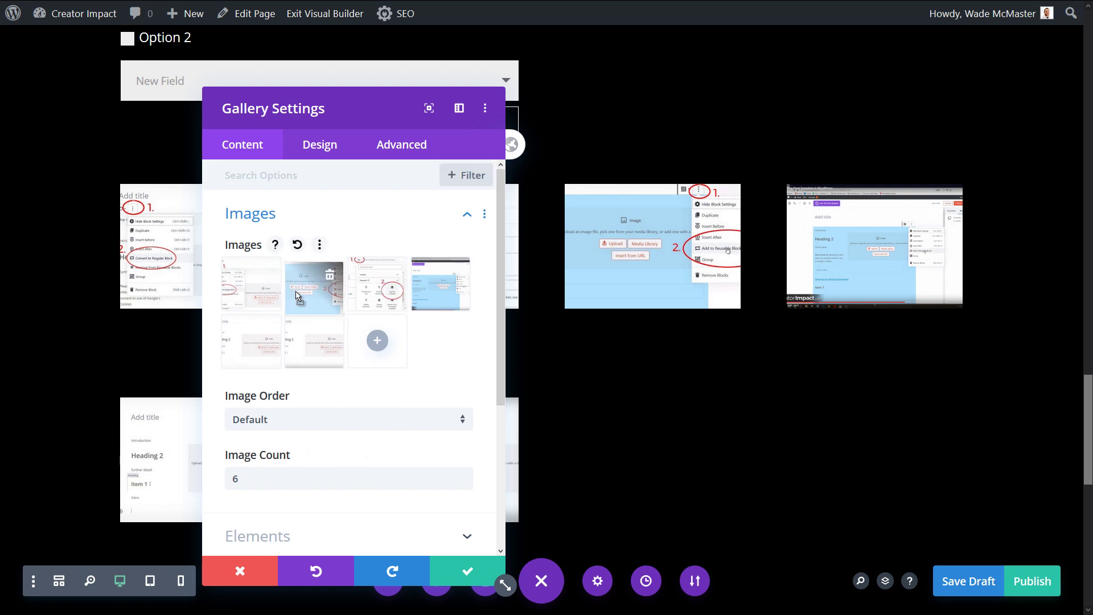
{"action": "left_click_drag", "start_coordinate": [351, 297], "coordinate": [314, 285]}
{"action": "scroll", "coordinate": [417, 409], "scroll_direction": "down", "scroll_amount": 3}
{"action": "scroll", "coordinate": [417, 409], "scroll_direction": "down", "scroll_amount": 1}
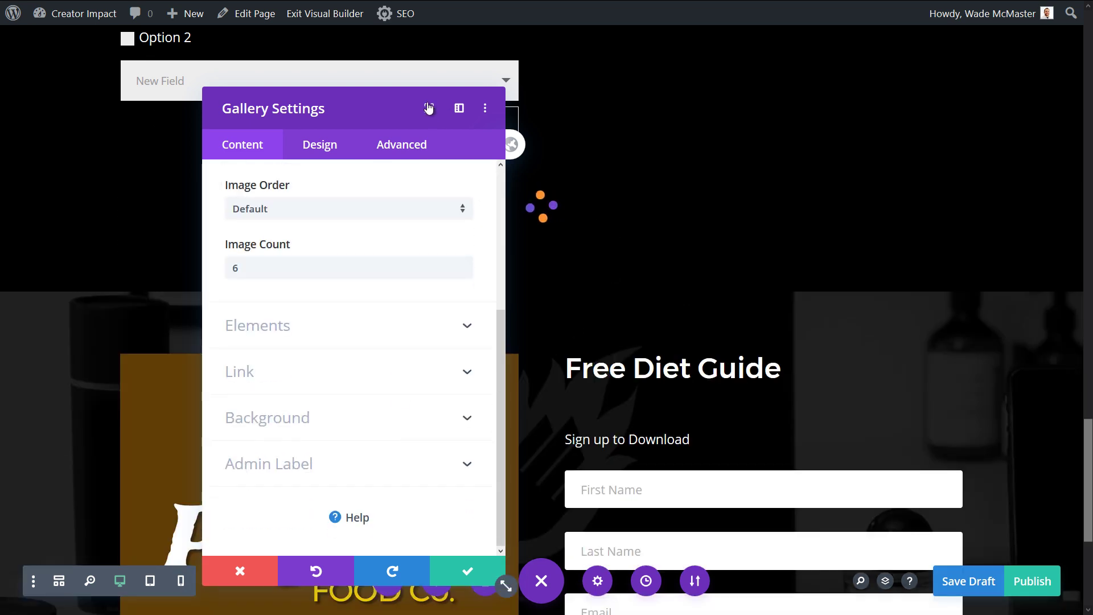
{"action": "left_click_drag", "start_coordinate": [376, 114], "coordinate": [206, 99]}
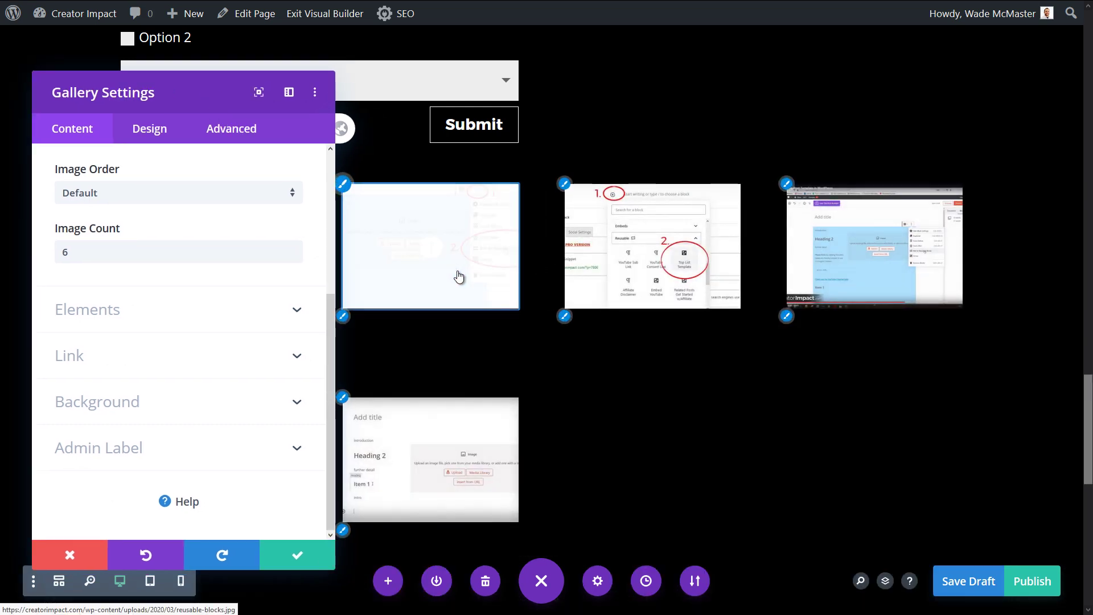
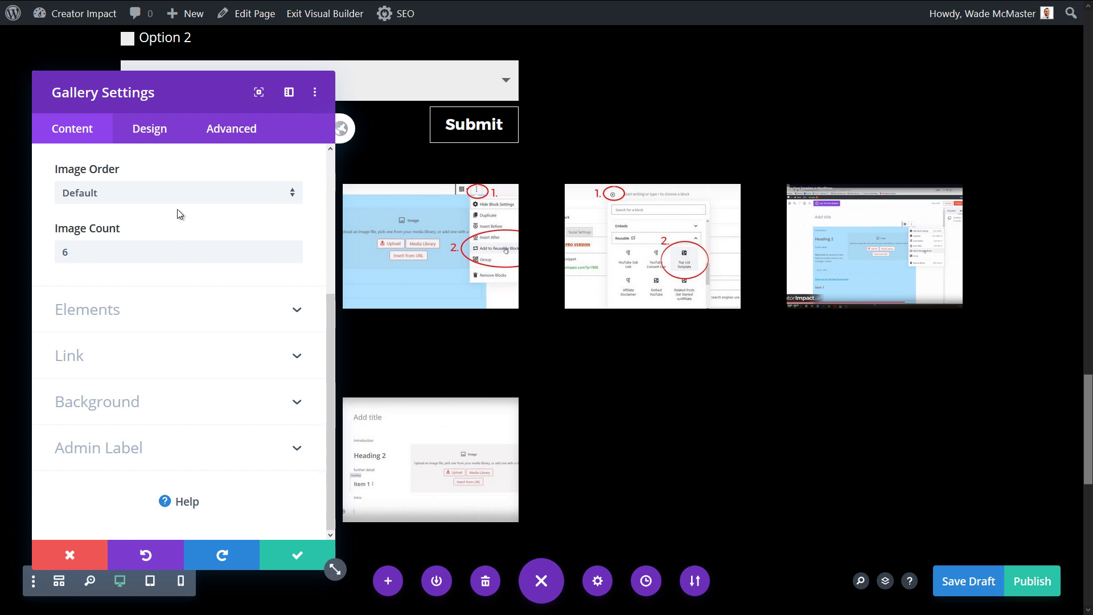
Change the gallery's Layout in the Design options from grid to Slider
{"action": "left_click", "coordinate": [148, 128]}
{"action": "left_click", "coordinate": [214, 130]}
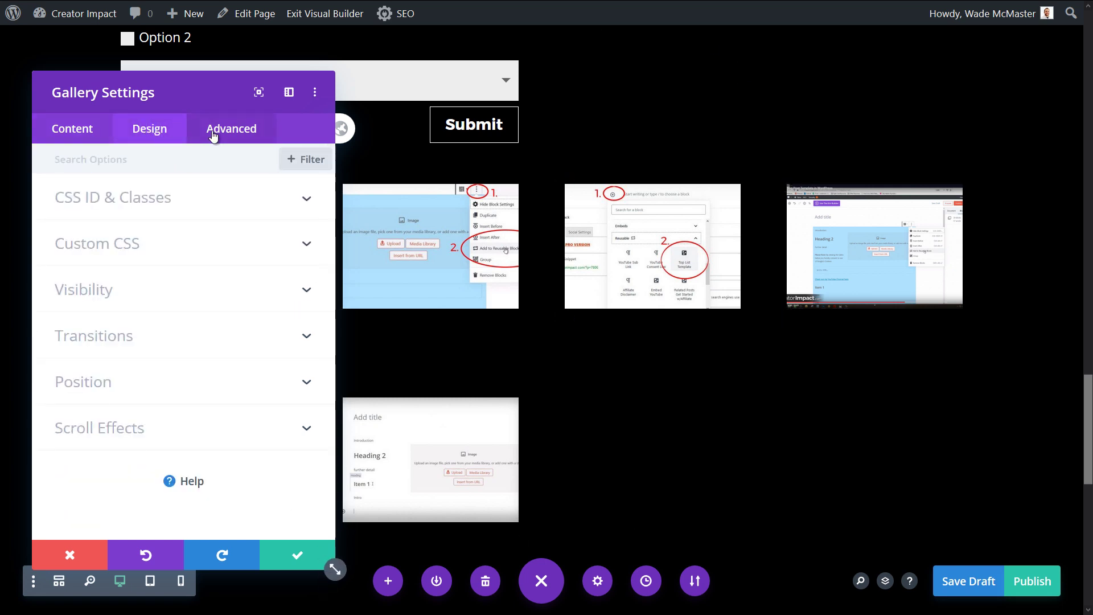
{"action": "left_click", "coordinate": [152, 131]}
{"action": "left_click", "coordinate": [148, 199]}
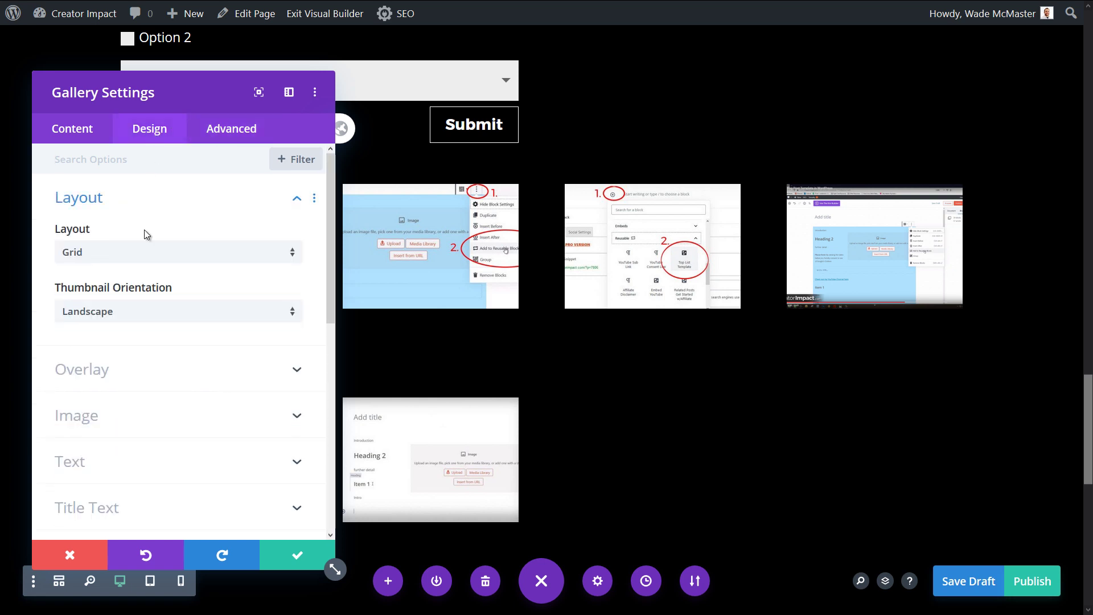
{"action": "left_click", "coordinate": [142, 252]}
{"action": "left_click", "coordinate": [127, 297]}
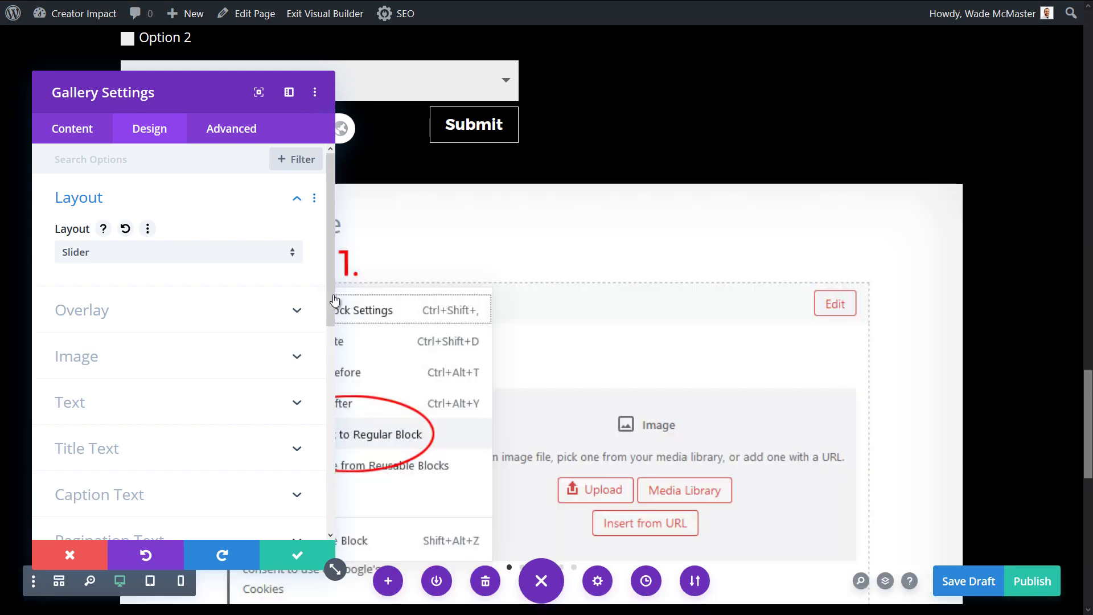
Test the slider by advancing through the gallery images with its next arrow
{"action": "scroll", "coordinate": [398, 301], "scroll_direction": "down", "scroll_amount": 5}
{"action": "left_click", "coordinate": [928, 150]}
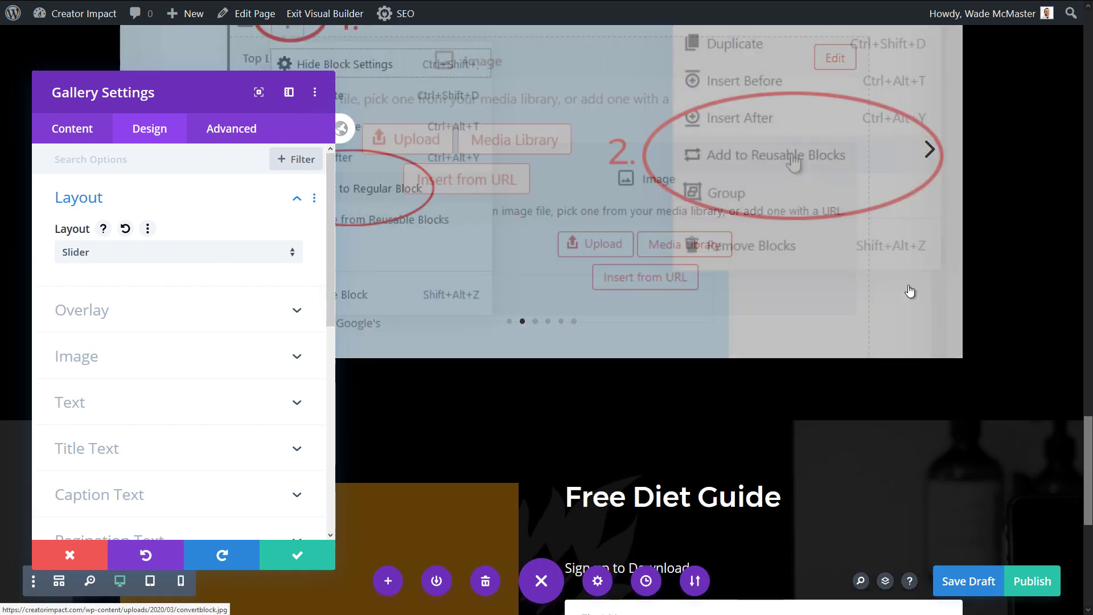
{"action": "left_click", "coordinate": [930, 316]}
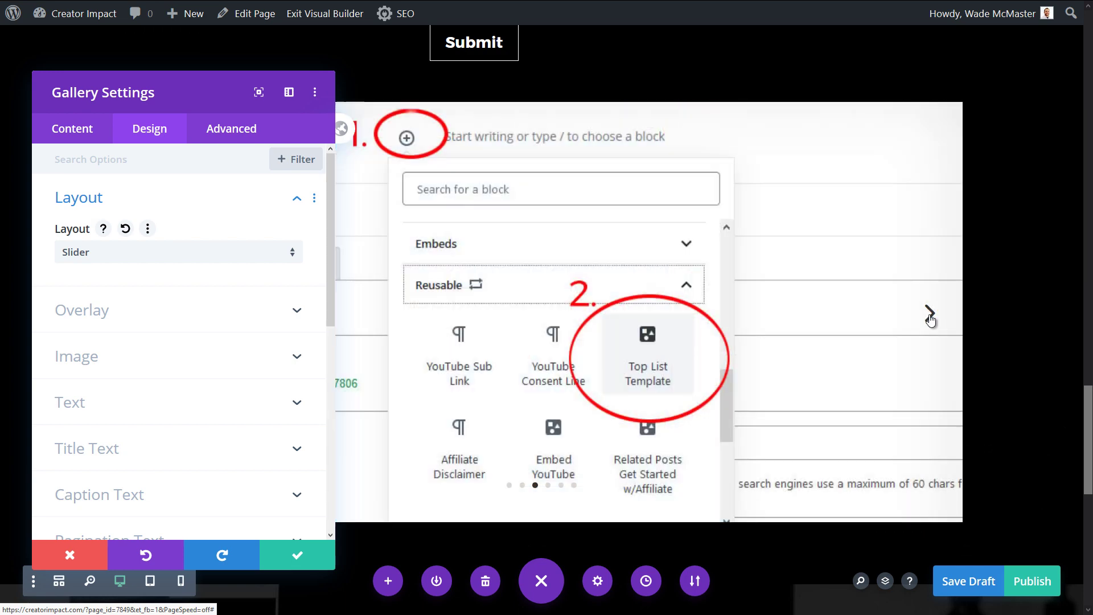
{"action": "left_click", "coordinate": [929, 318]}
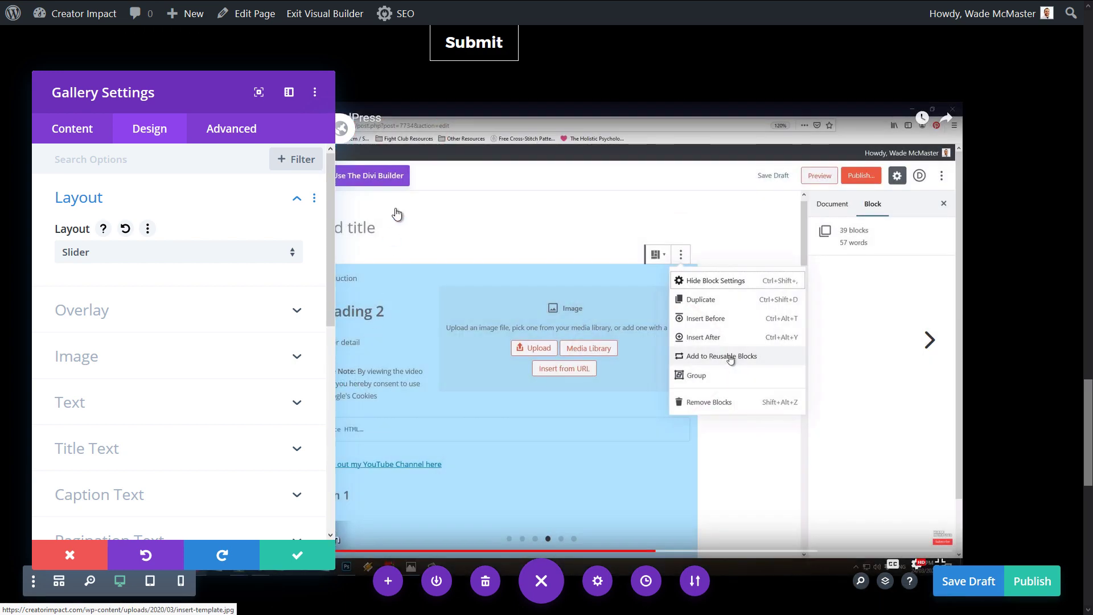
Save the gallery settings and check the slider again on the page
{"action": "left_click", "coordinate": [37, 136]}
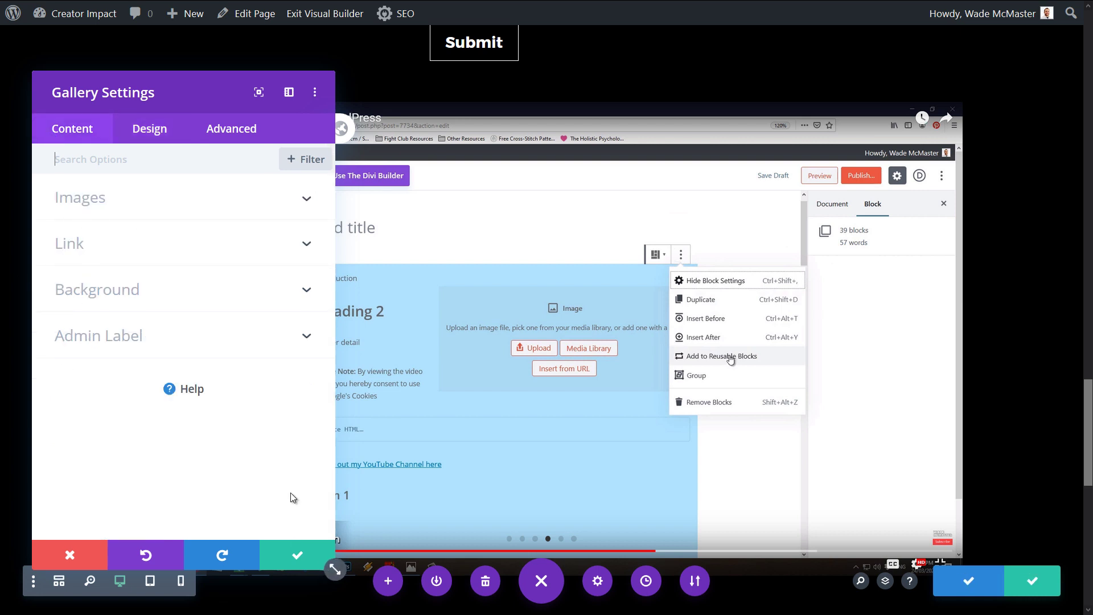
{"action": "left_click", "coordinate": [283, 561]}
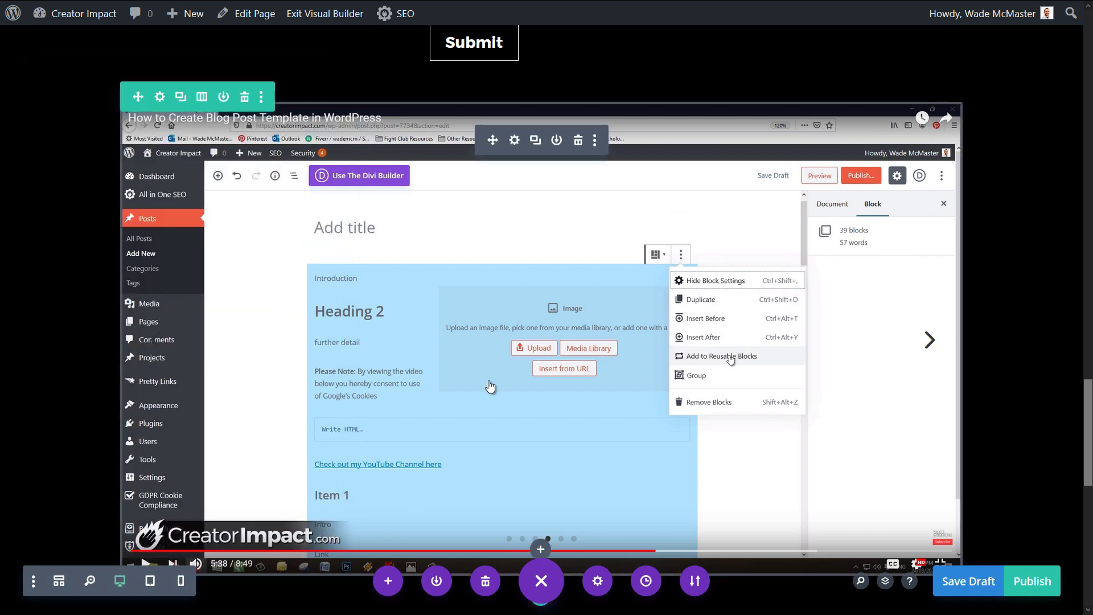
{"action": "scroll", "coordinate": [444, 447], "scroll_direction": "down", "scroll_amount": 3}
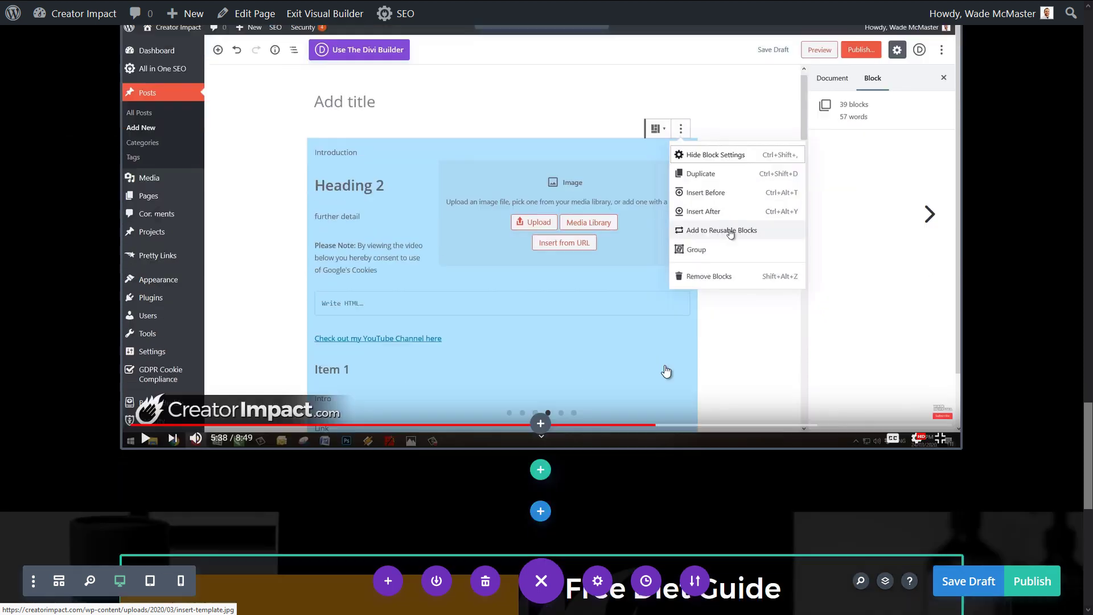
{"action": "left_click", "coordinate": [930, 182]}
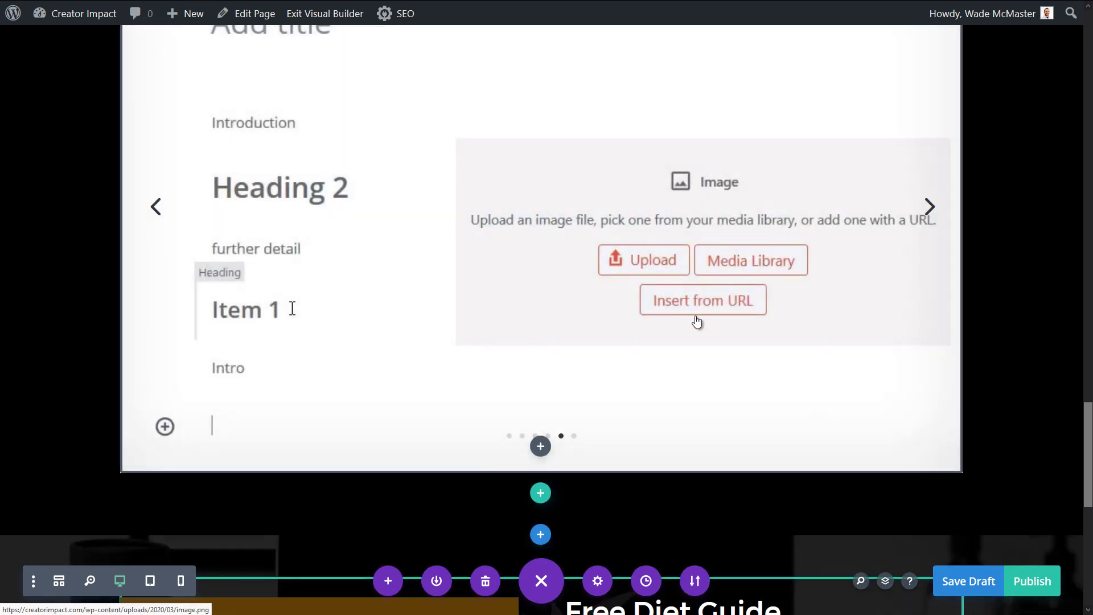
{"action": "scroll", "coordinate": [688, 341], "scroll_direction": "up", "scroll_amount": 6}
{"action": "scroll", "coordinate": [626, 358], "scroll_direction": "down", "scroll_amount": 9}
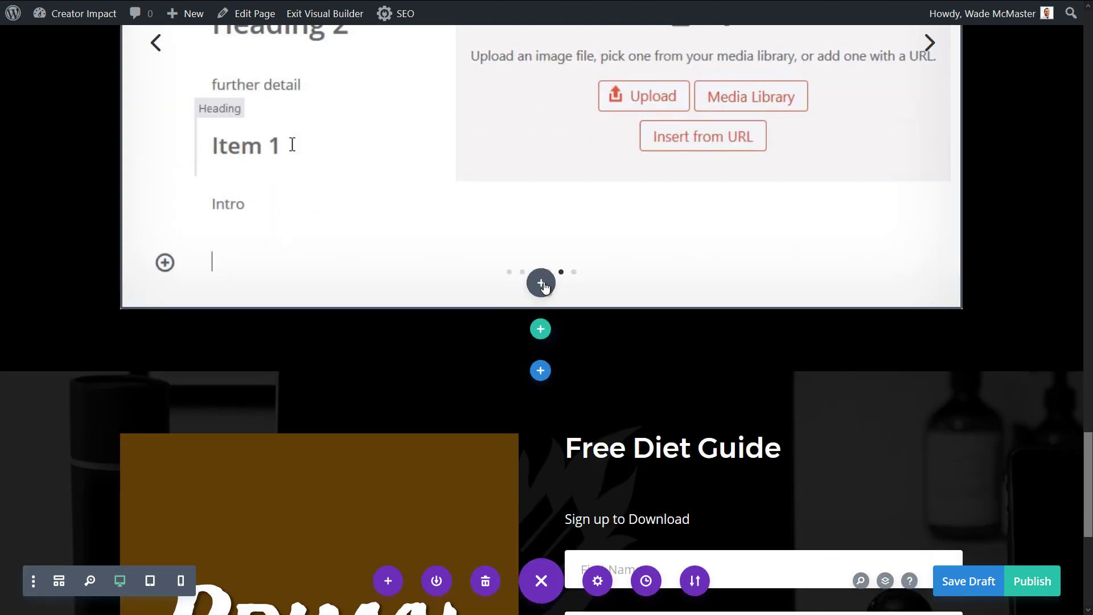
{"action": "scroll", "coordinate": [640, 385], "scroll_direction": "up", "scroll_amount": 18}
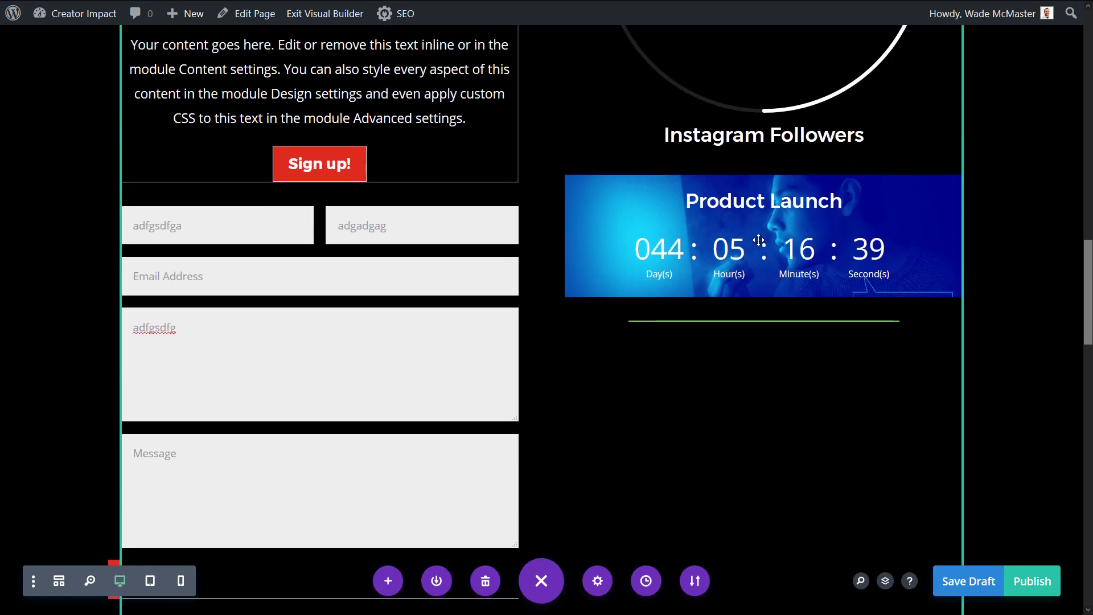
Insert a Login module below the Product Launch countdown
{"action": "left_click", "coordinate": [762, 374]}
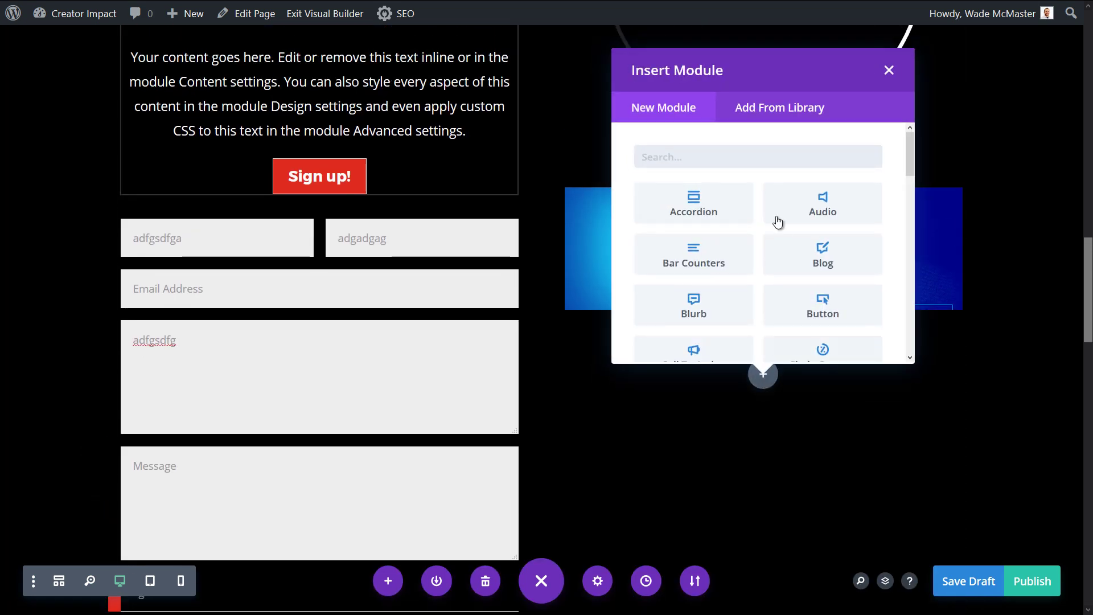
{"action": "scroll", "coordinate": [777, 221], "scroll_direction": "down", "scroll_amount": 4}
{"action": "scroll", "coordinate": [777, 220], "scroll_direction": "down", "scroll_amount": 3}
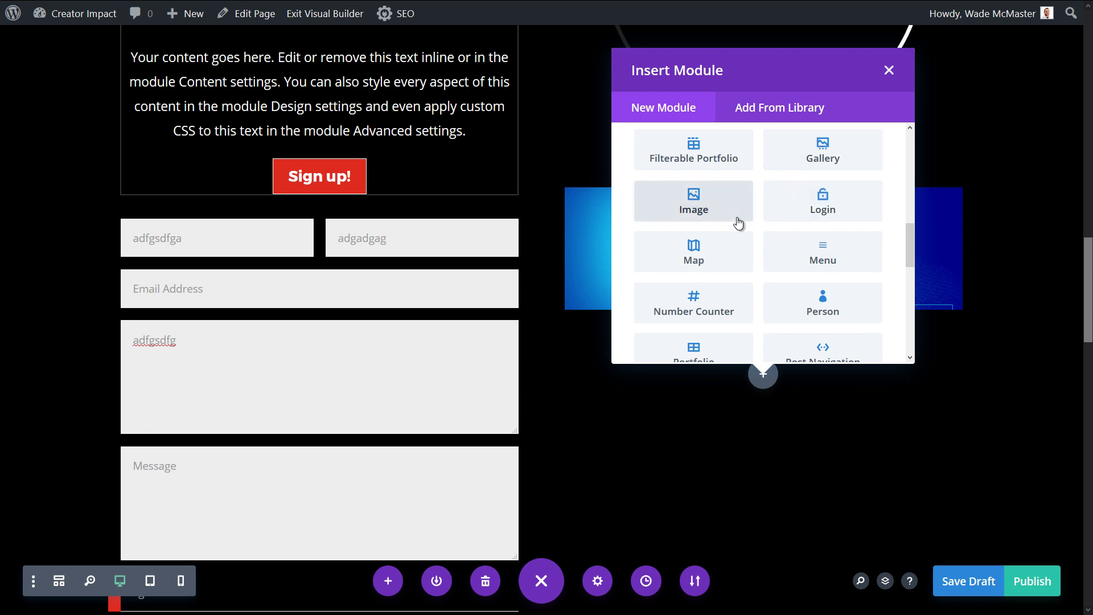
{"action": "left_click", "coordinate": [791, 212]}
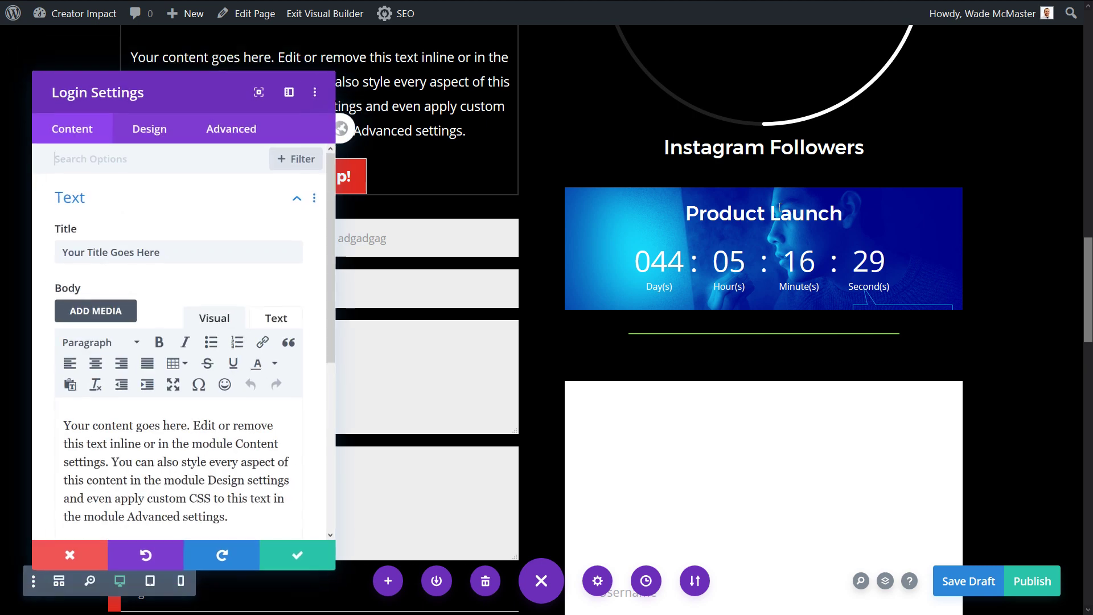
{"action": "scroll", "coordinate": [130, 336], "scroll_direction": "down", "scroll_amount": 5}
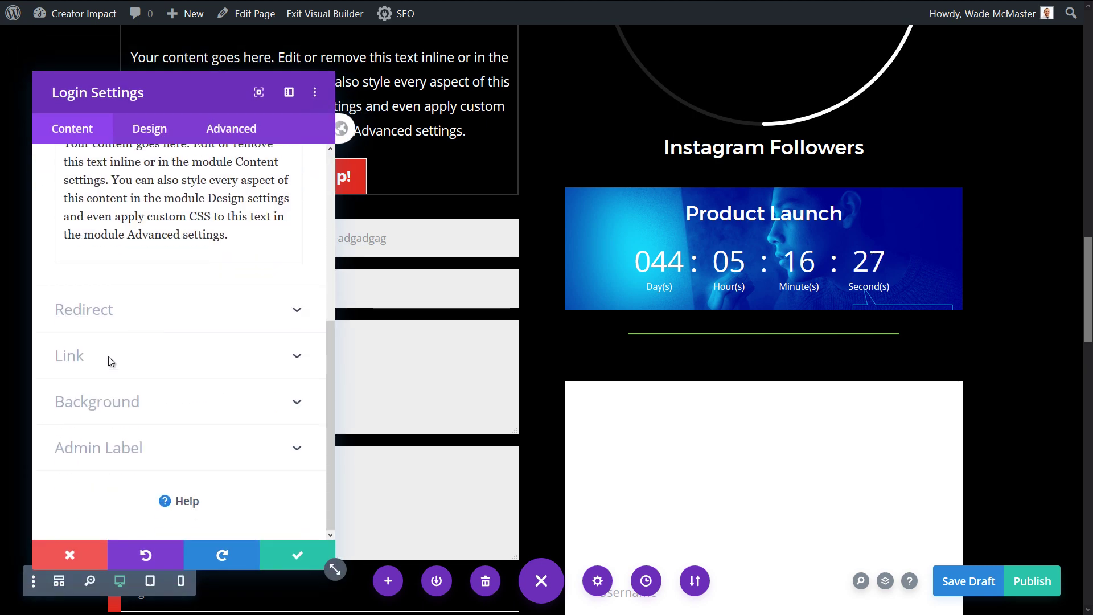
{"action": "left_click", "coordinate": [108, 356]}
{"action": "left_click", "coordinate": [101, 405]}
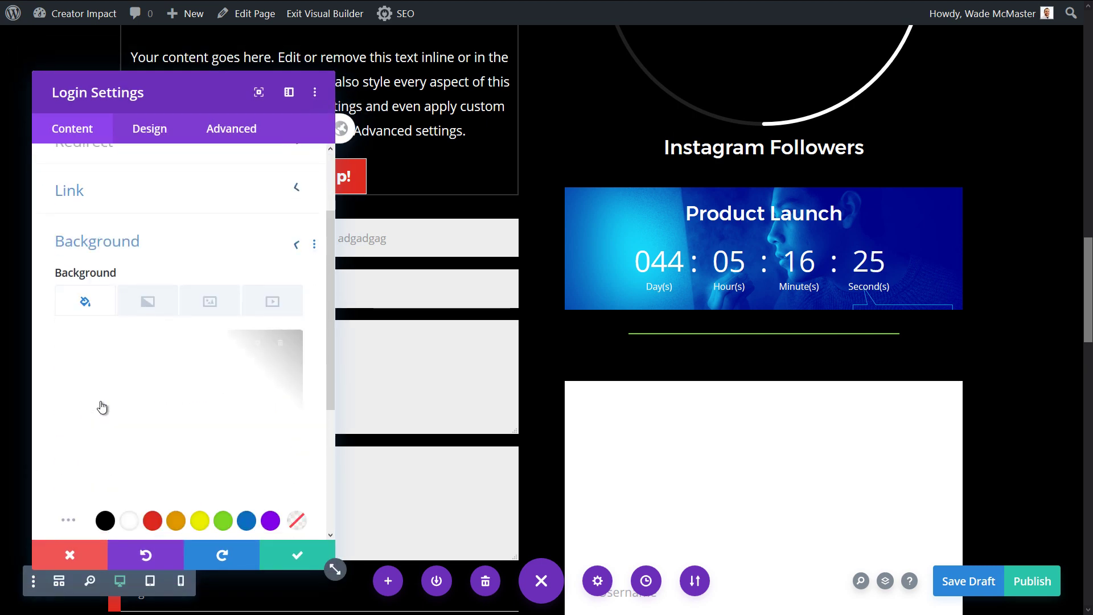
{"action": "scroll", "coordinate": [138, 361], "scroll_direction": "up", "scroll_amount": 1}
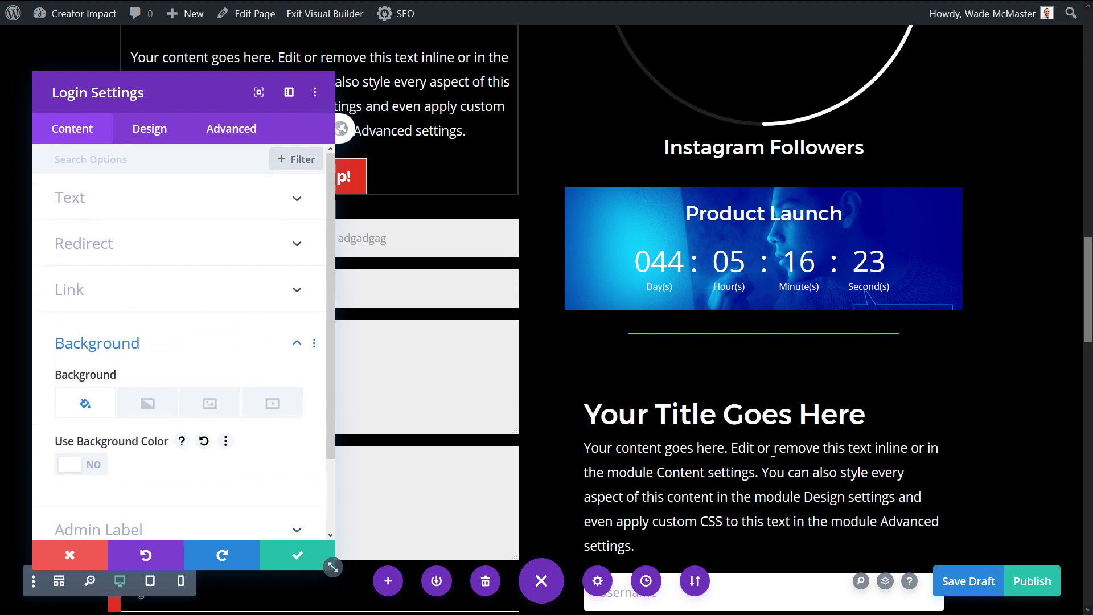
{"action": "scroll", "coordinate": [784, 444], "scroll_direction": "down", "scroll_amount": 5}
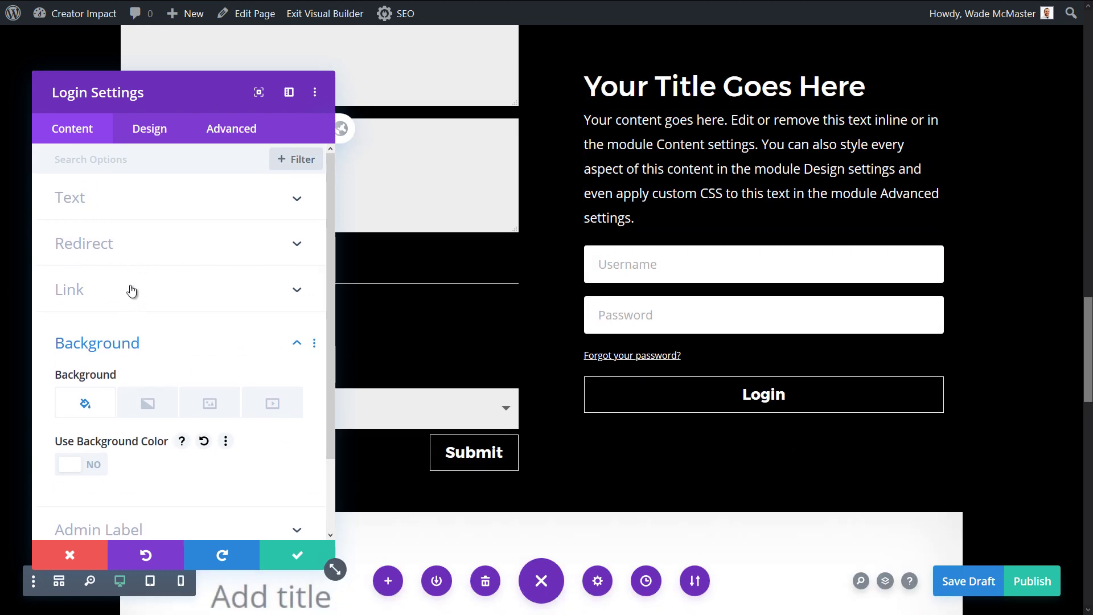
Set the login title to 'Login to the website' and the body text to 'gain access!'
{"action": "left_click", "coordinate": [108, 199]}
{"action": "triple_click", "coordinate": [289, 251]}
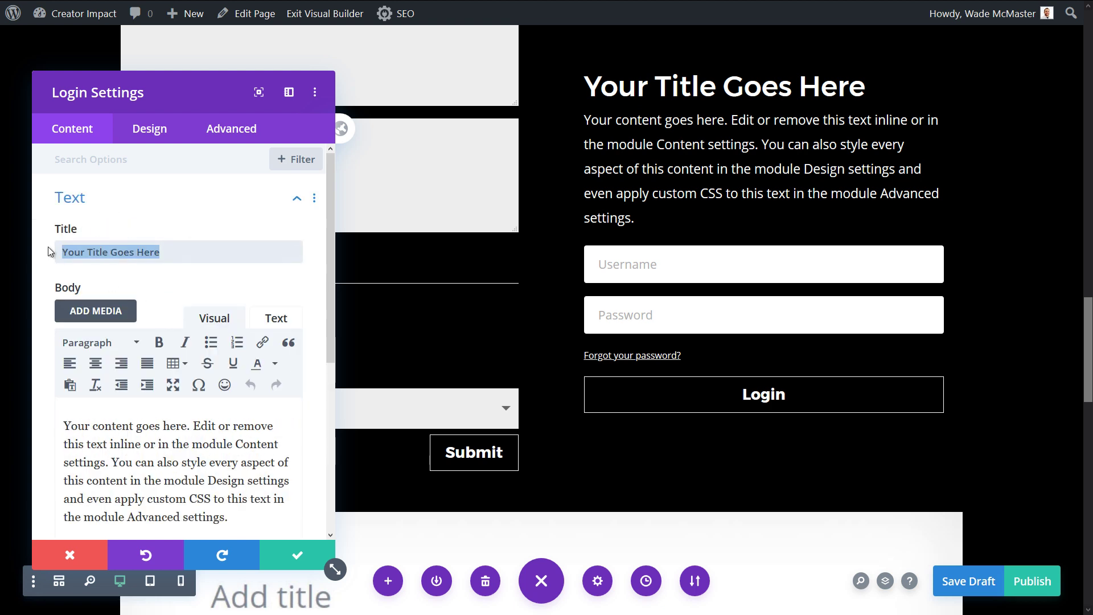
{"action": "type", "text": "Login to the website/"}
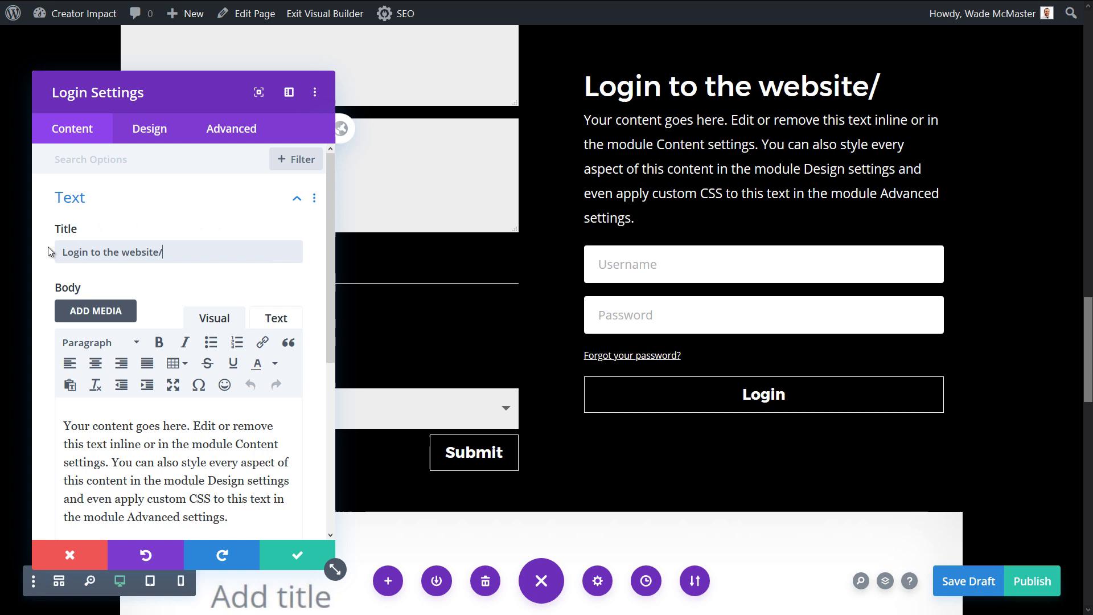
{"action": "key", "text": "BackSpace"}
{"action": "triple_click", "coordinate": [127, 481]}
{"action": "type", "text": "gain access!"}
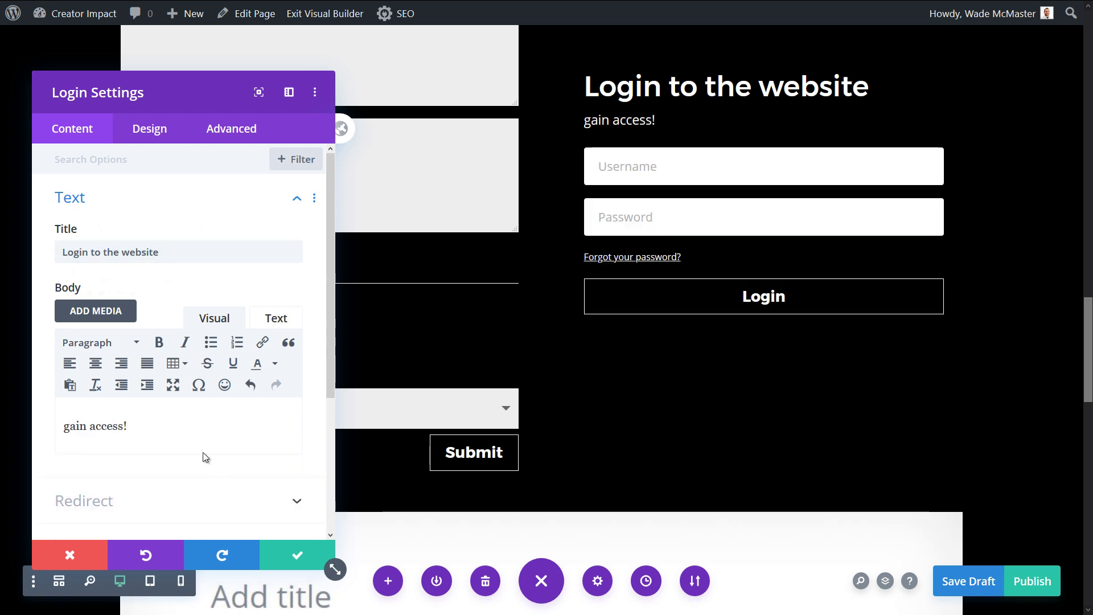
Toggle the Redirect To The Current Page option and save the login module
{"action": "scroll", "coordinate": [205, 457], "scroll_direction": "down", "scroll_amount": 3}
{"action": "left_click", "coordinate": [125, 311]}
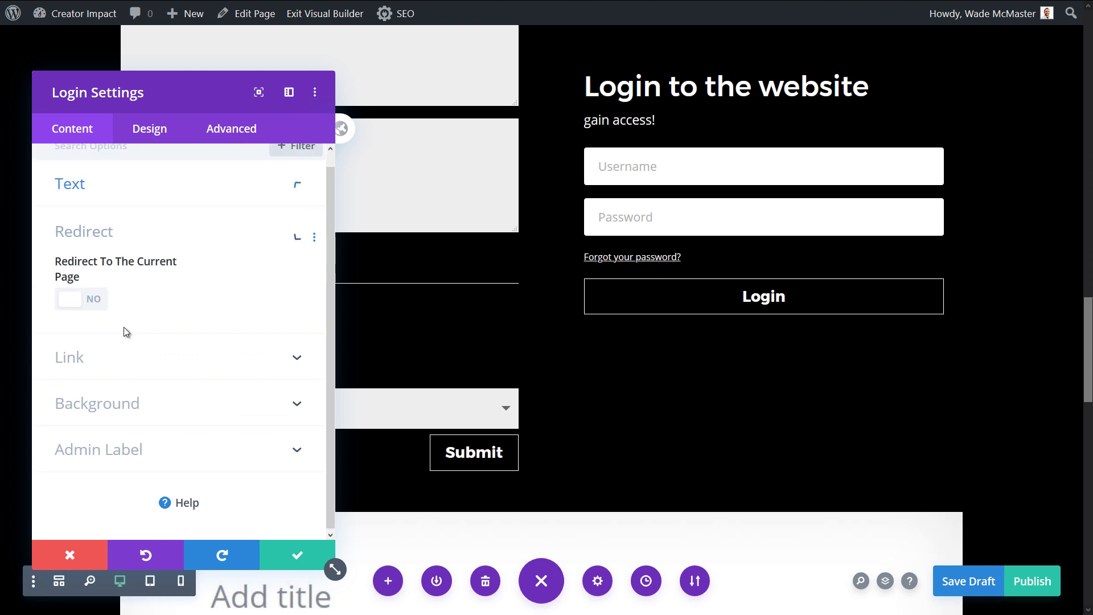
{"action": "left_click", "coordinate": [85, 301]}
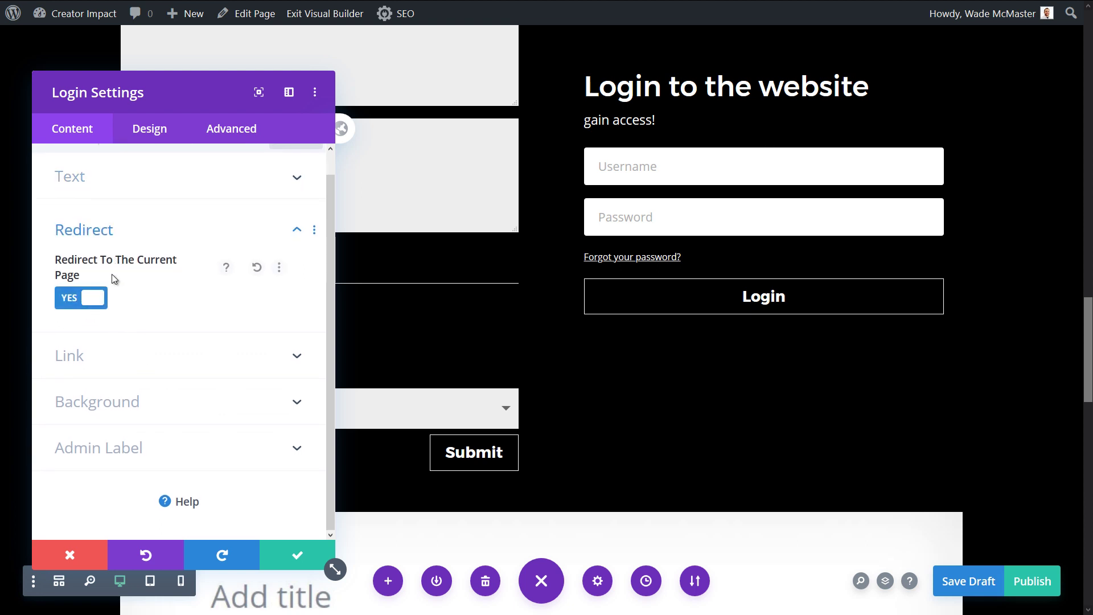
{"action": "left_click", "coordinate": [81, 311]}
{"action": "left_click", "coordinate": [96, 354]}
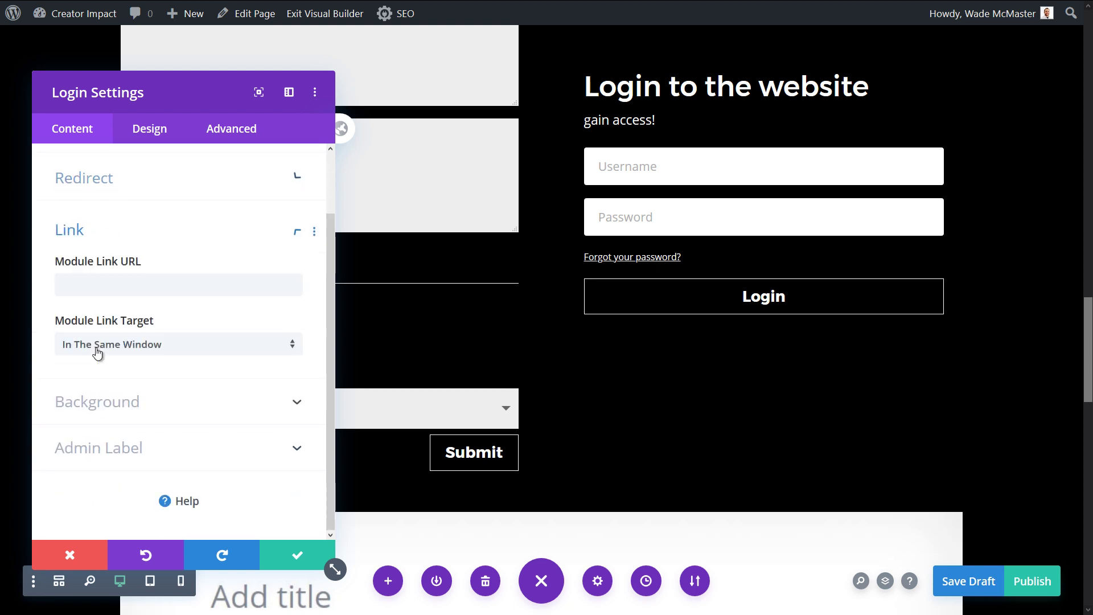
{"action": "left_click", "coordinate": [133, 132]}
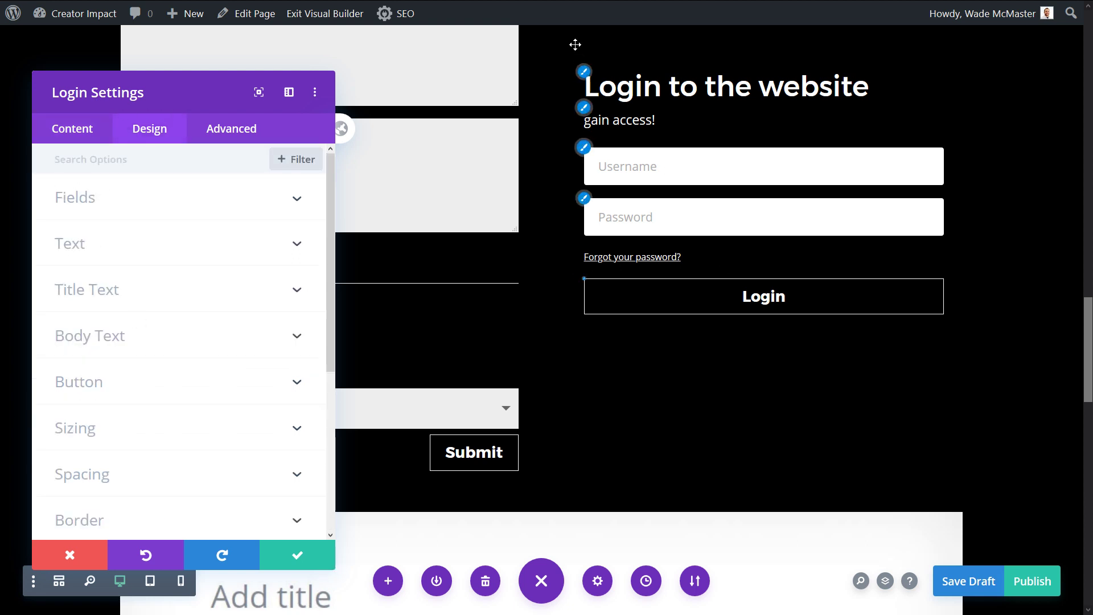
{"action": "scroll", "coordinate": [635, 236], "scroll_direction": "up", "scroll_amount": 3}
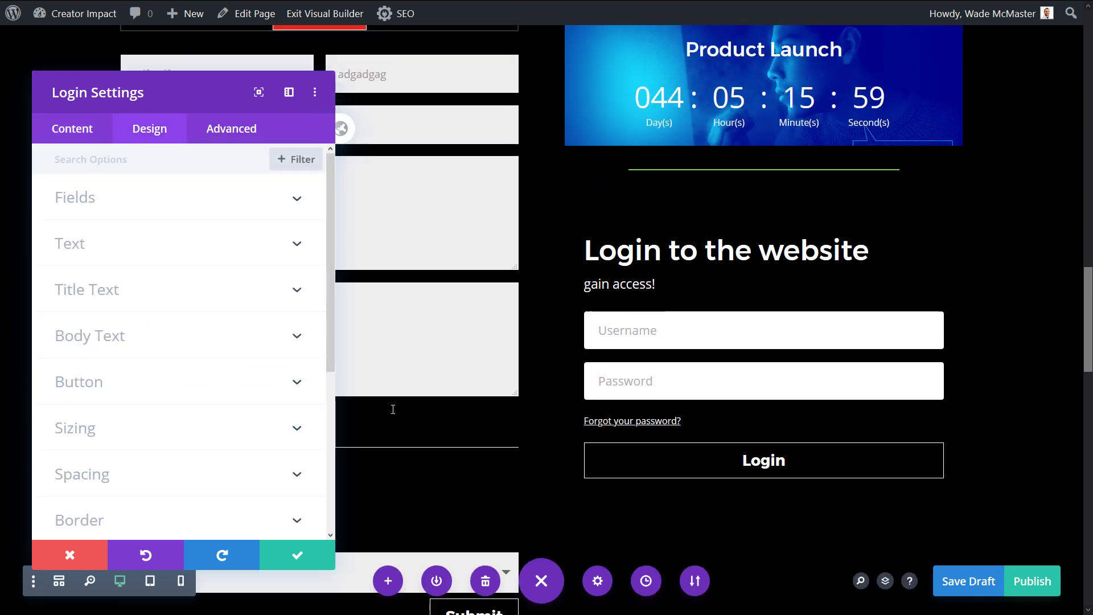
{"action": "left_click", "coordinate": [295, 554]}
{"action": "scroll", "coordinate": [546, 349], "scroll_direction": "down", "scroll_amount": 15}
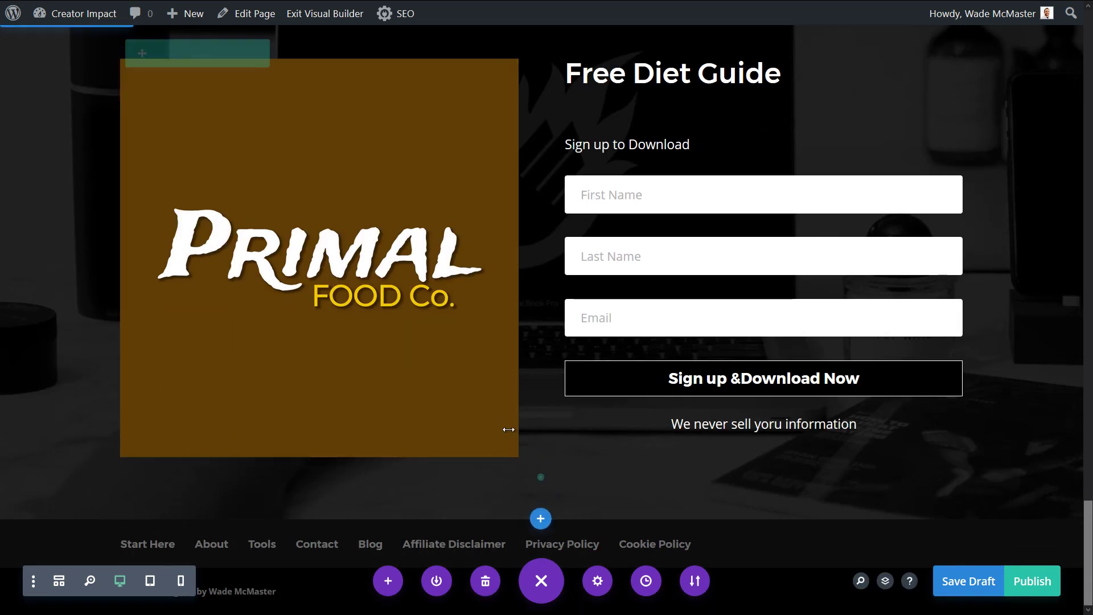
Insert a Map module into the logo column, move its panel right, and start a new pin's title
{"action": "left_click", "coordinate": [319, 431]}
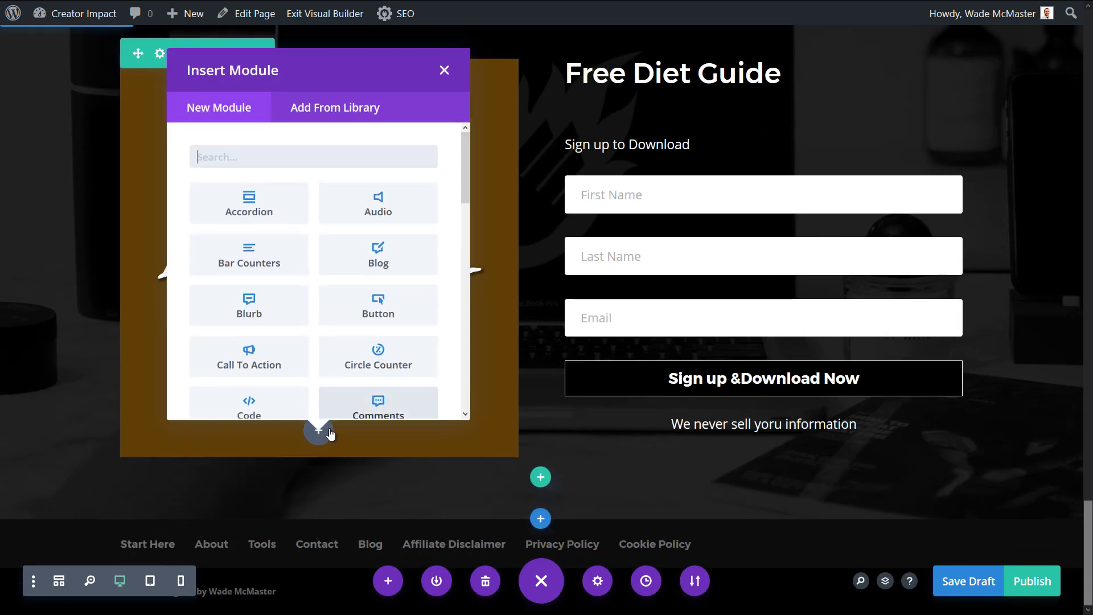
{"action": "scroll", "coordinate": [359, 293], "scroll_direction": "down", "scroll_amount": 4}
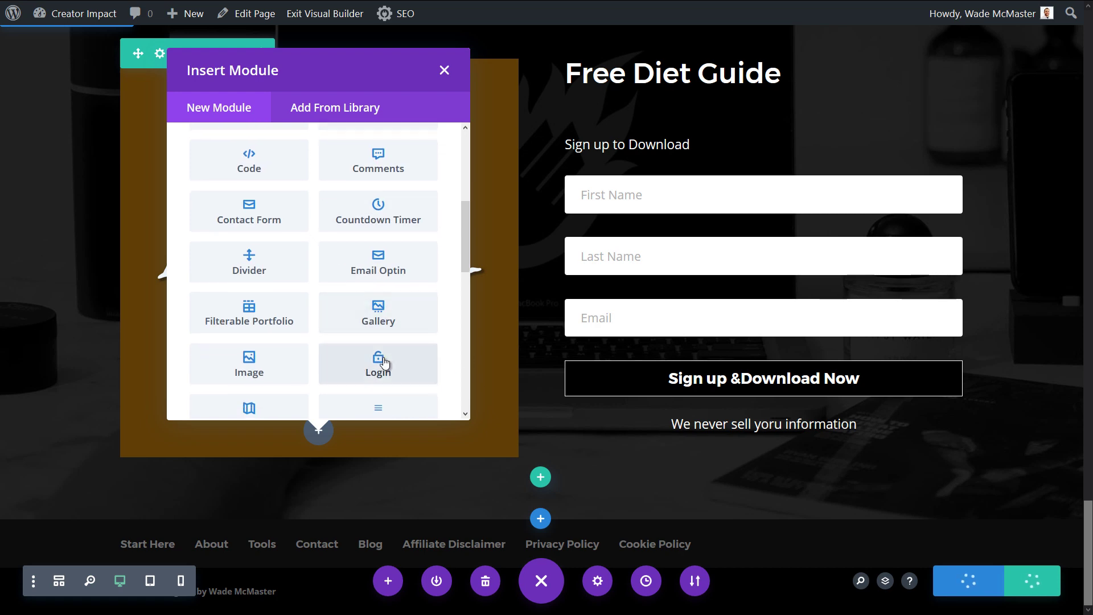
{"action": "scroll", "coordinate": [366, 366], "scroll_direction": "down", "scroll_amount": 3}
{"action": "left_click", "coordinate": [281, 271]}
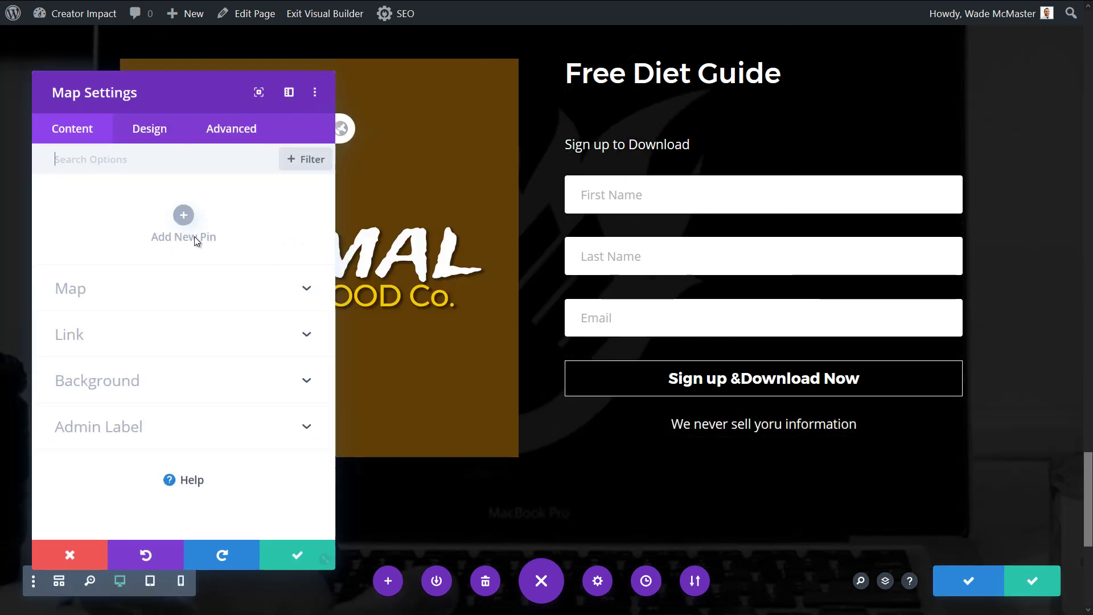
{"action": "left_click_drag", "start_coordinate": [177, 92], "coordinate": [795, 71]}
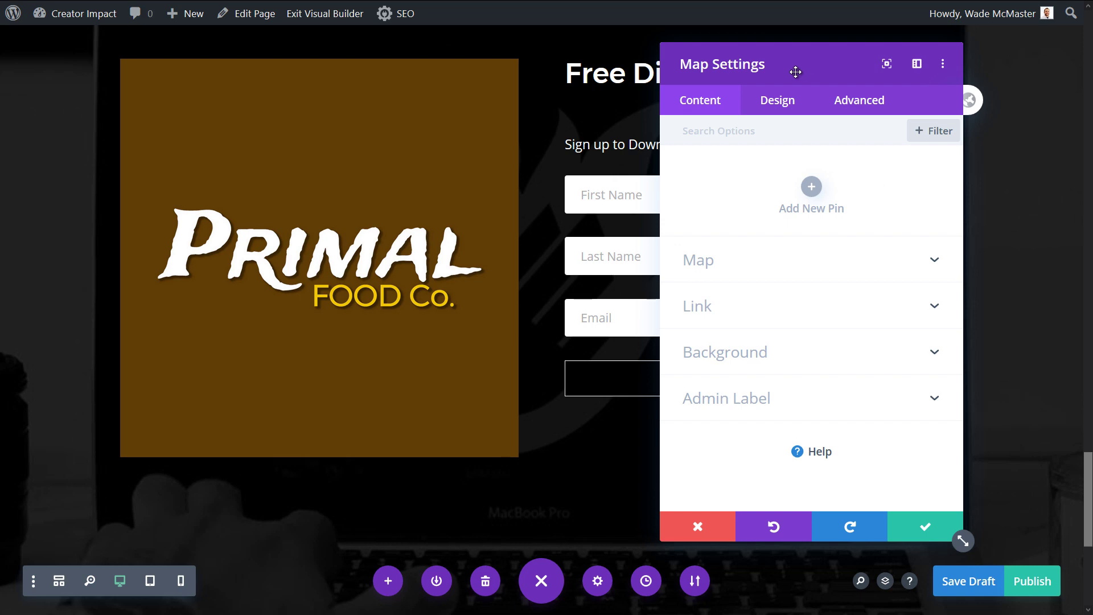
{"action": "left_click", "coordinate": [811, 187]}
{"action": "left_click", "coordinate": [714, 224]}
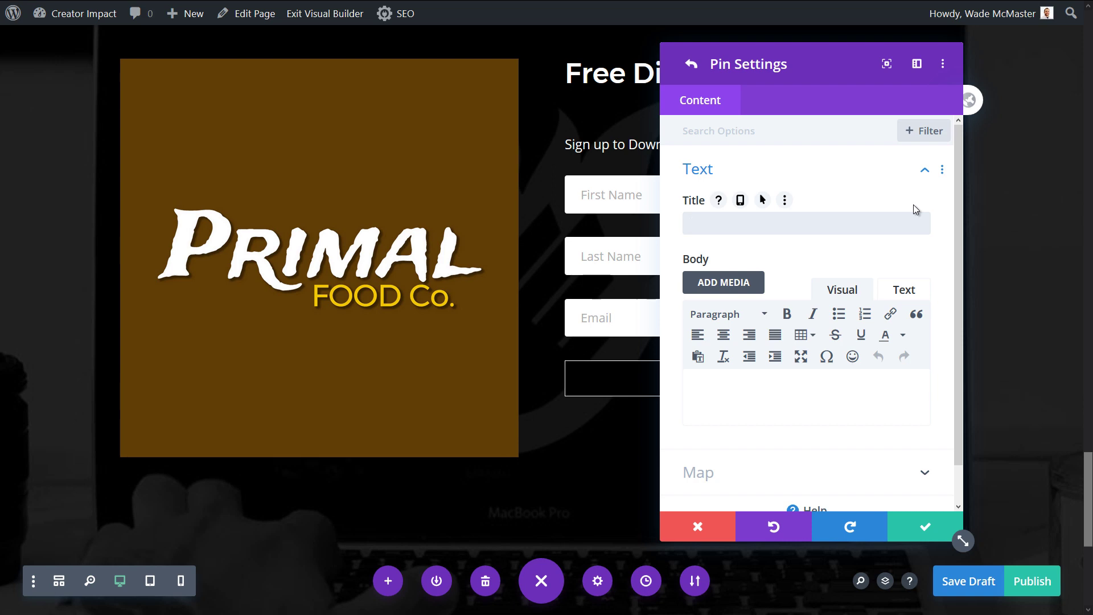
Enter the shop's full street address as the pin title and copy it
{"action": "type", "text": "King Street Hervey Bay"}
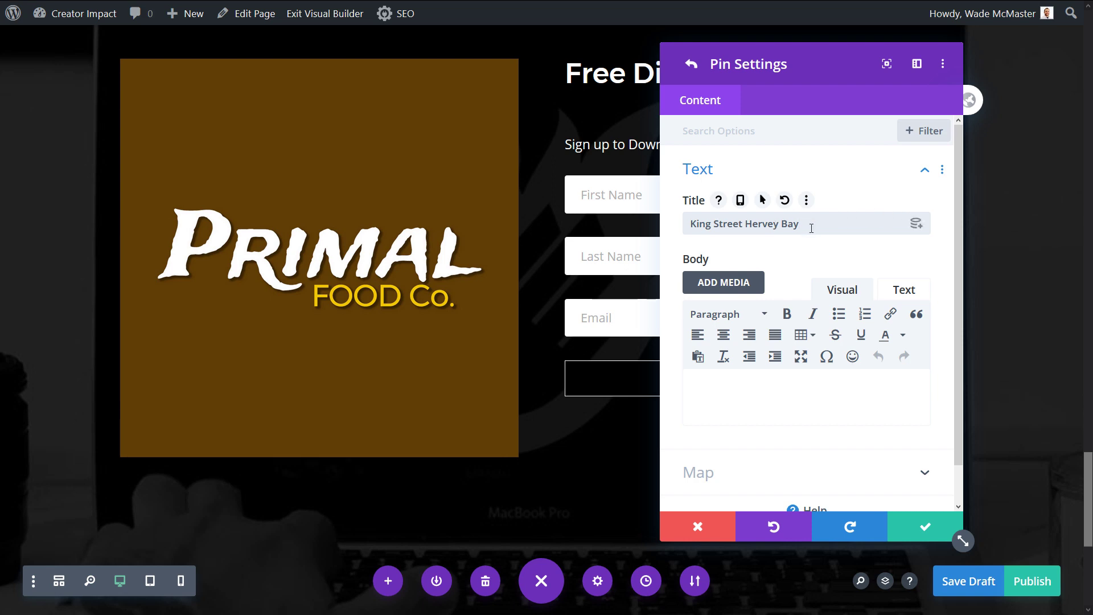
{"action": "left_click_drag", "start_coordinate": [811, 228], "coordinate": [694, 228]}
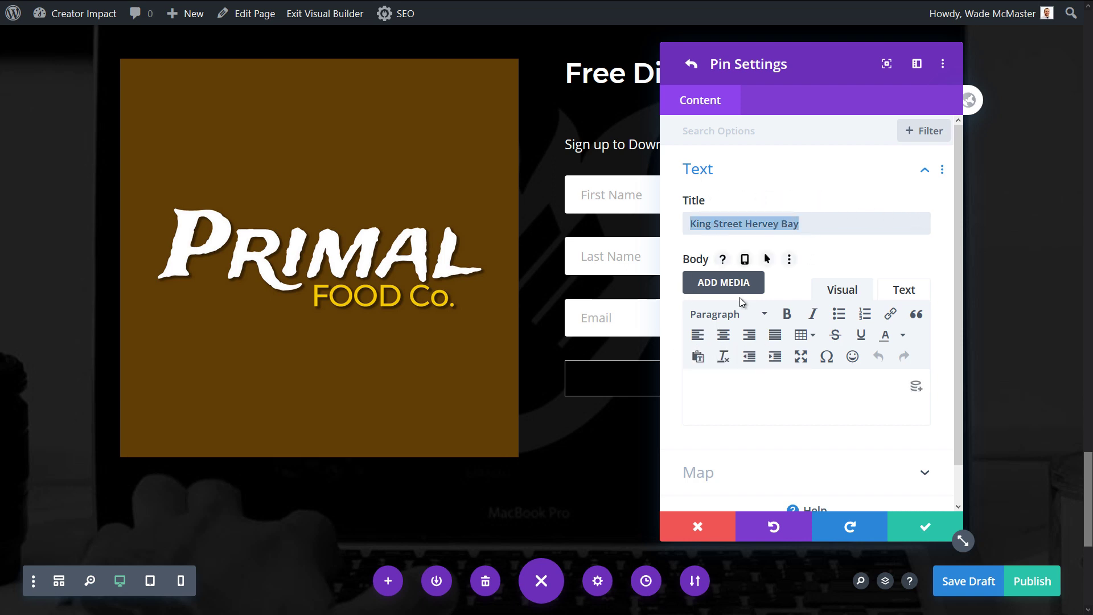
{"action": "scroll", "coordinate": [741, 305], "scroll_direction": "down", "scroll_amount": 1}
{"action": "left_click", "coordinate": [686, 185]}
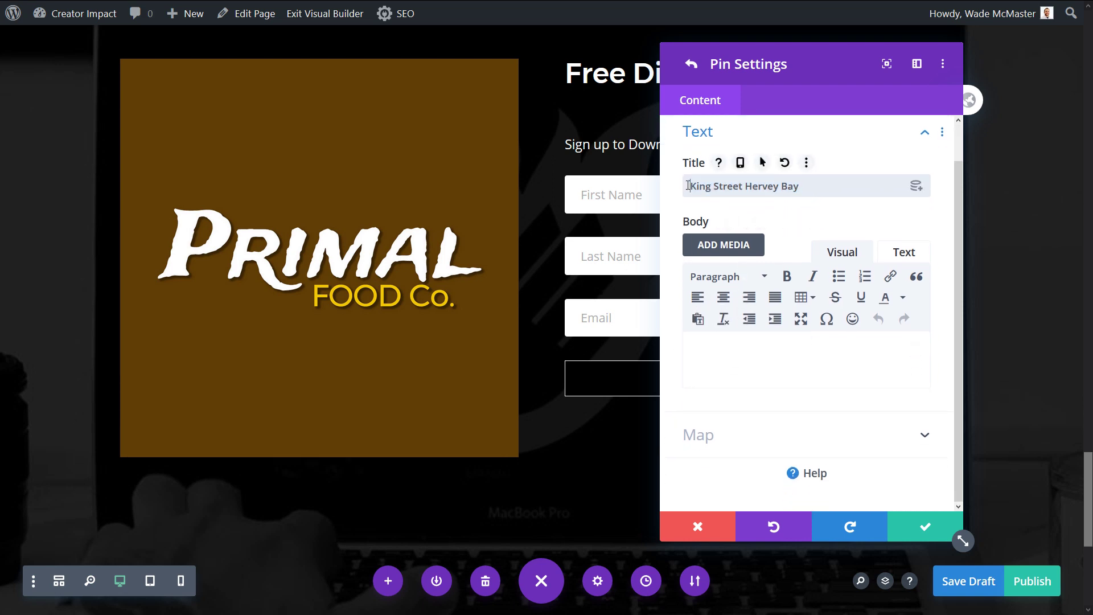
{"action": "type", "text": "90"}
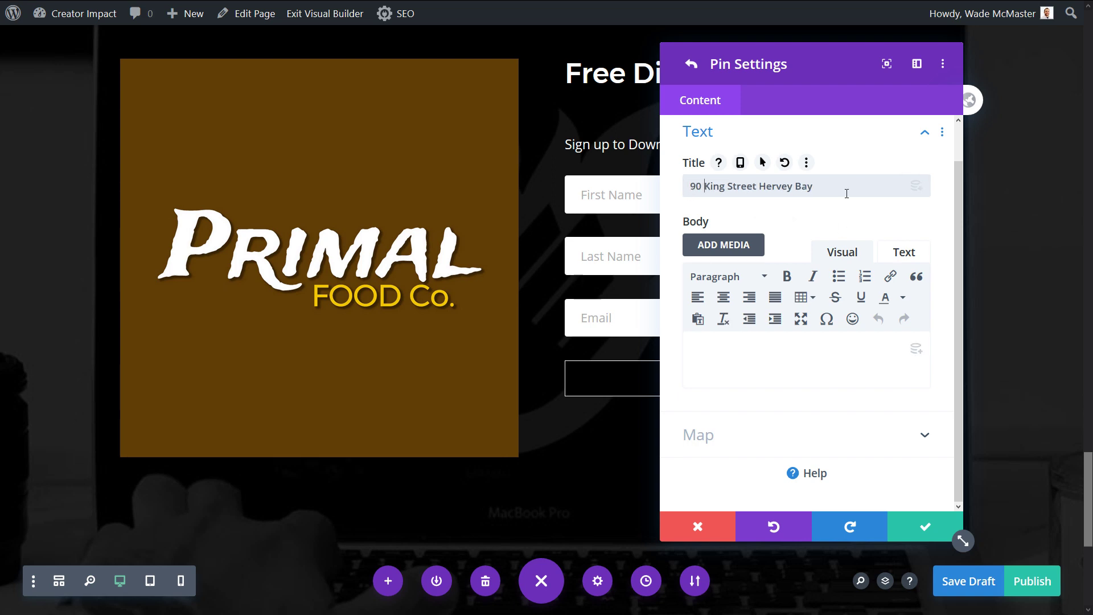
{"action": "key", "text": "shift+End"}
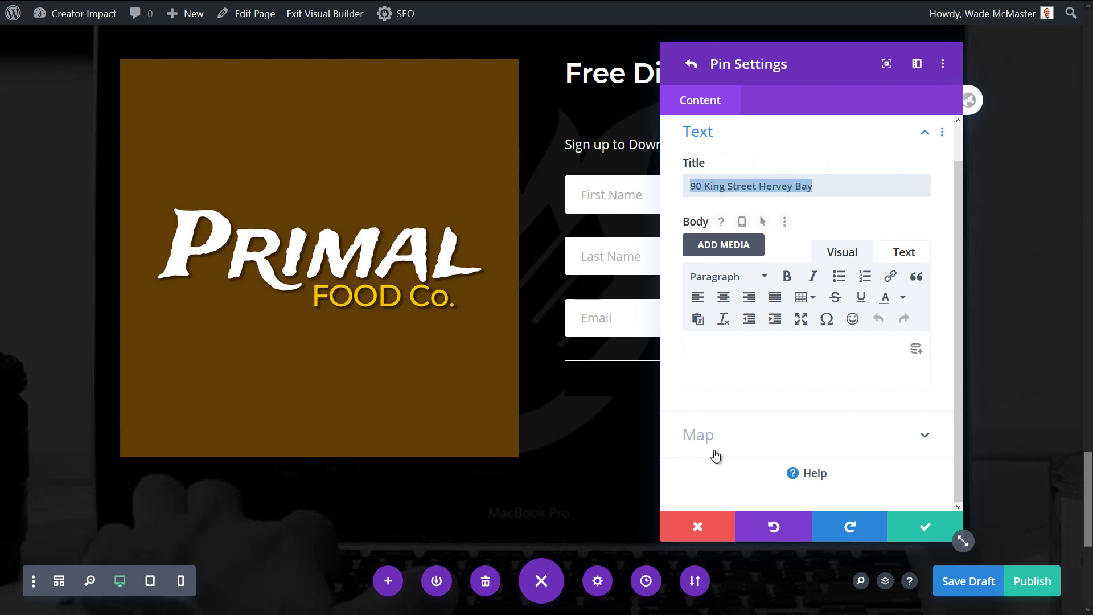
Paste the address into Map Pin Address, find it on the map, and save the pin
{"action": "left_click", "coordinate": [715, 453]}
{"action": "left_click", "coordinate": [732, 204]}
{"action": "type", "text": "90 King Street Hervey Bay"}
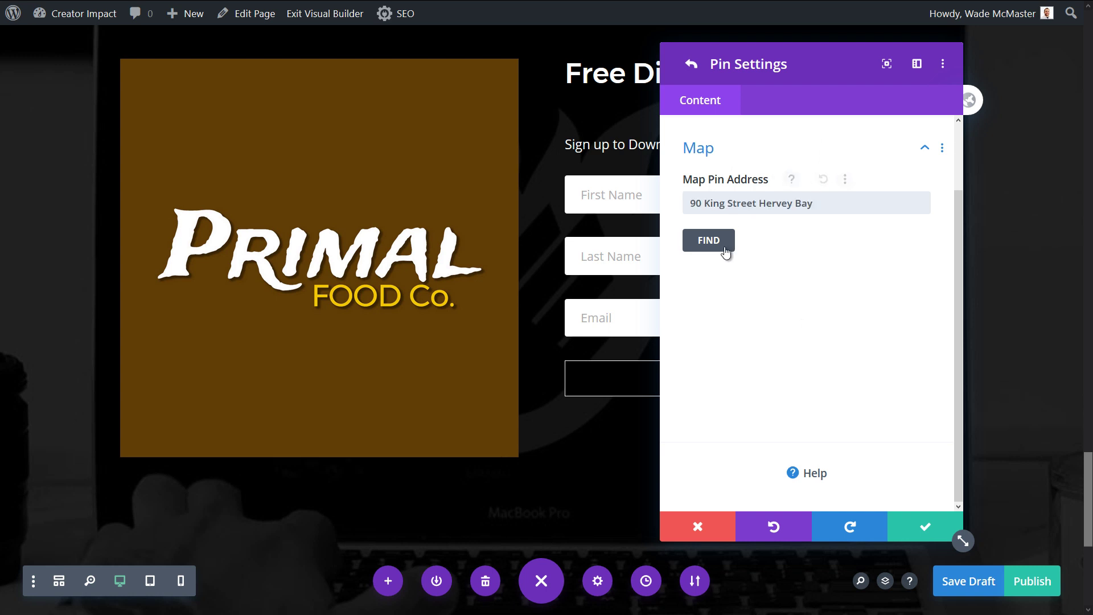
{"action": "left_click", "coordinate": [725, 251]}
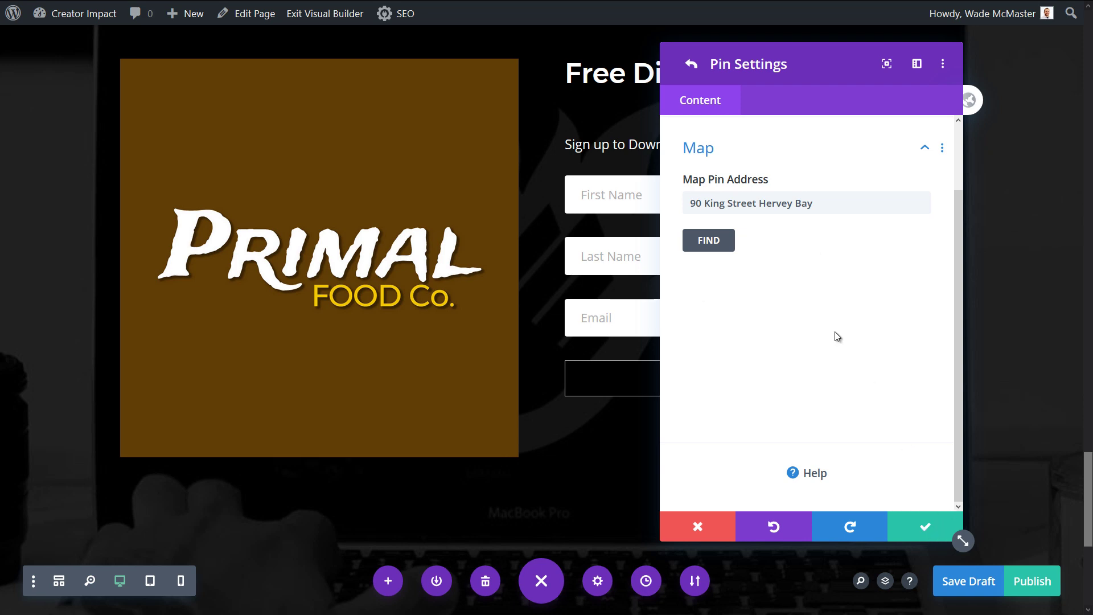
{"action": "scroll", "coordinate": [819, 313], "scroll_direction": "up", "scroll_amount": 2}
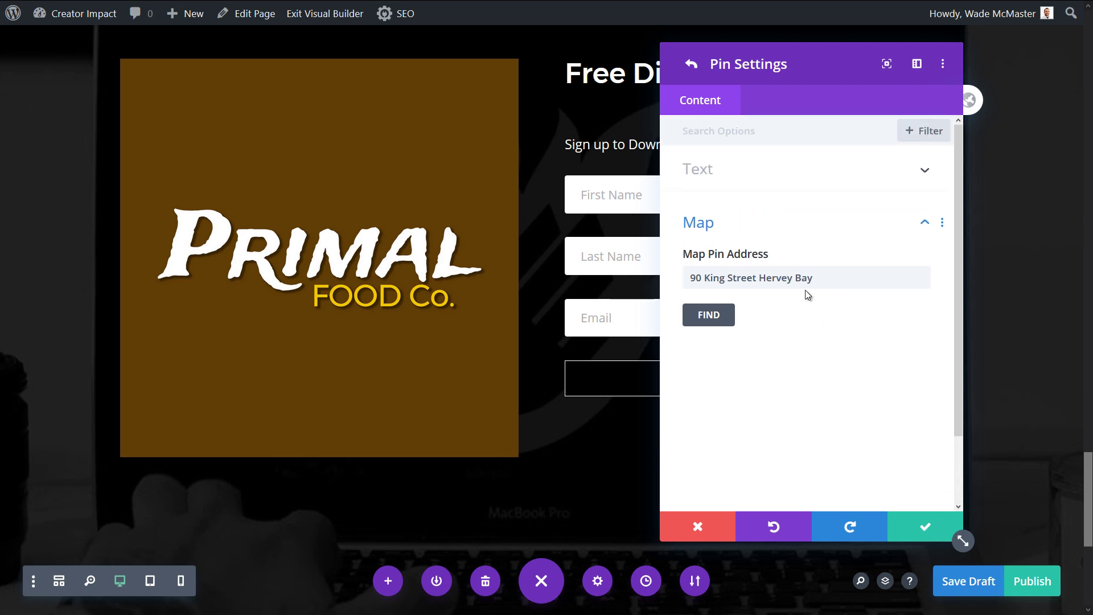
{"action": "left_click", "coordinate": [912, 516]}
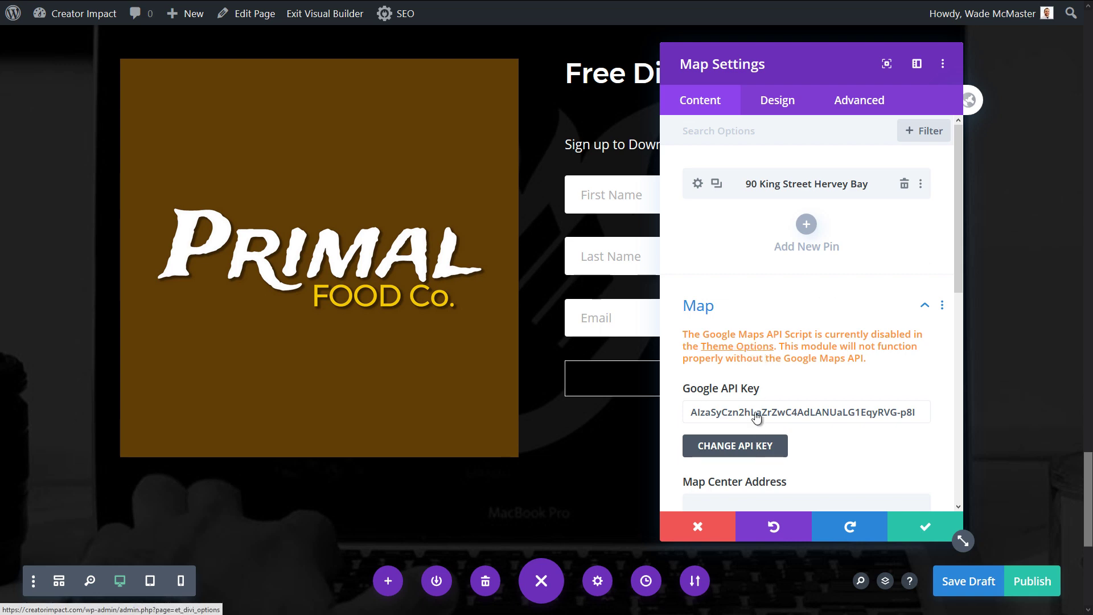
Save the map settings, delete the map module, and browse the column's Insert Module list
{"action": "scroll", "coordinate": [422, 459], "scroll_direction": "down", "scroll_amount": 6}
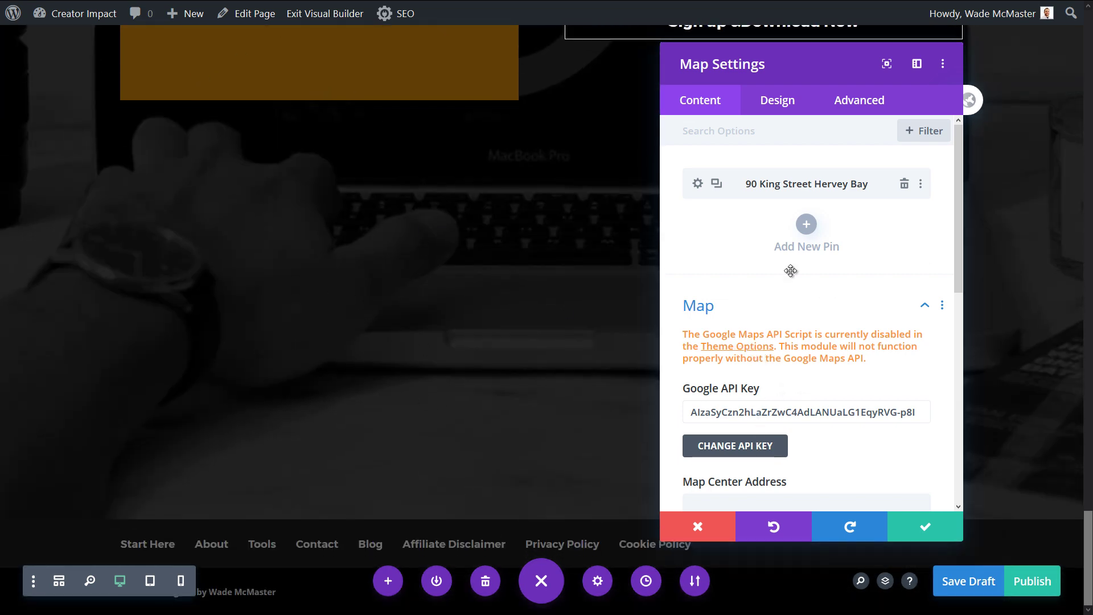
{"action": "left_click", "coordinate": [925, 527]}
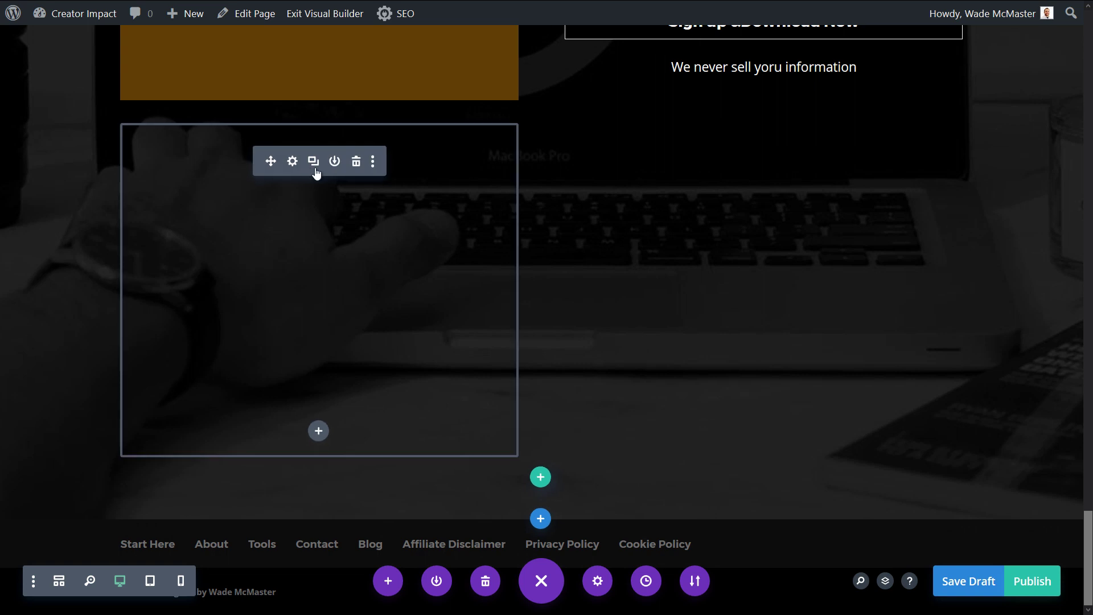
{"action": "left_click", "coordinate": [355, 163]}
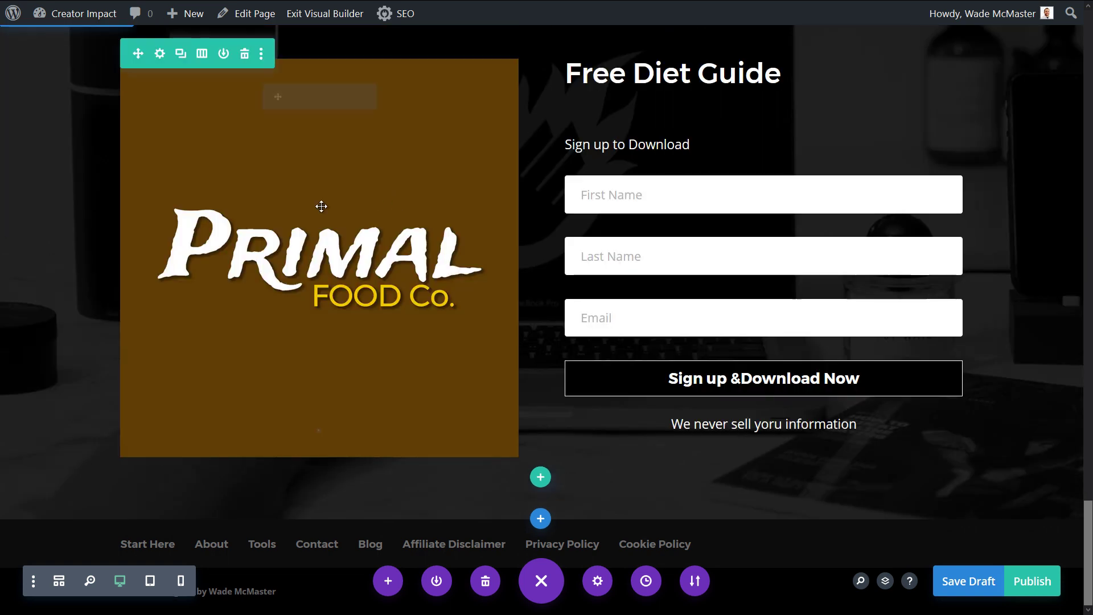
{"action": "left_click", "coordinate": [320, 430]}
{"action": "scroll", "coordinate": [257, 279], "scroll_direction": "down", "scroll_amount": 5}
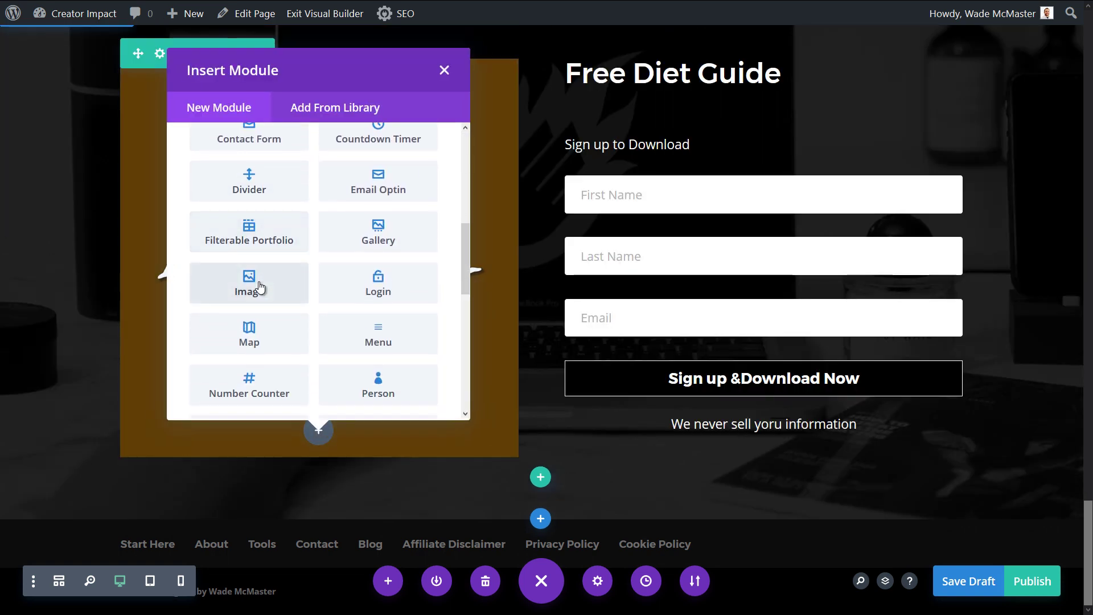
{"action": "scroll", "coordinate": [341, 272], "scroll_direction": "down", "scroll_amount": 2}
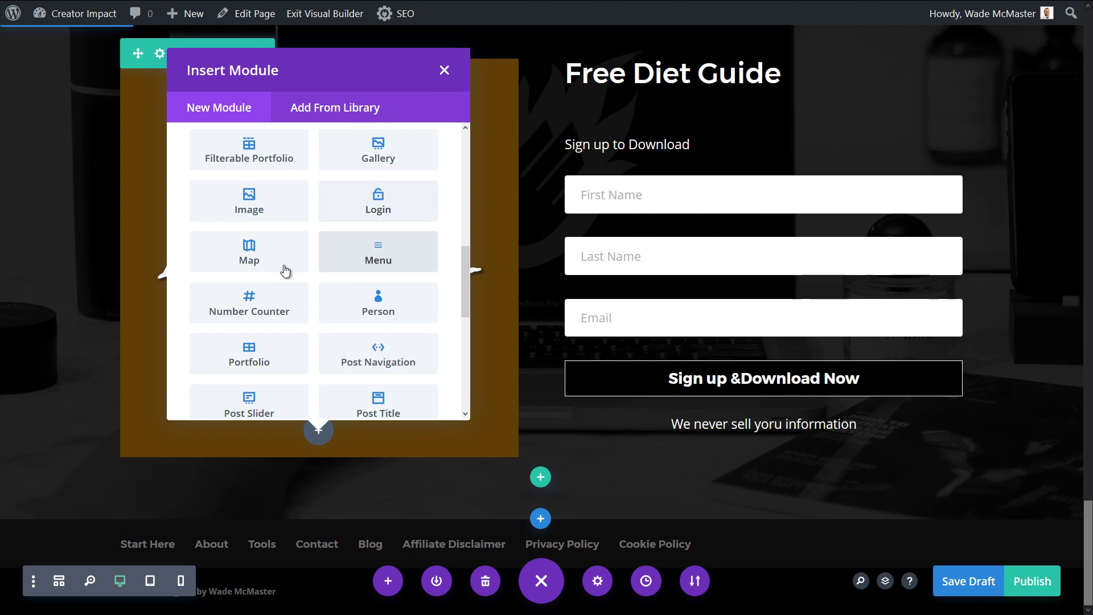
Add a Menu module under the logo with its Menu dropdown set to WBYB
{"action": "left_click", "coordinate": [378, 250]}
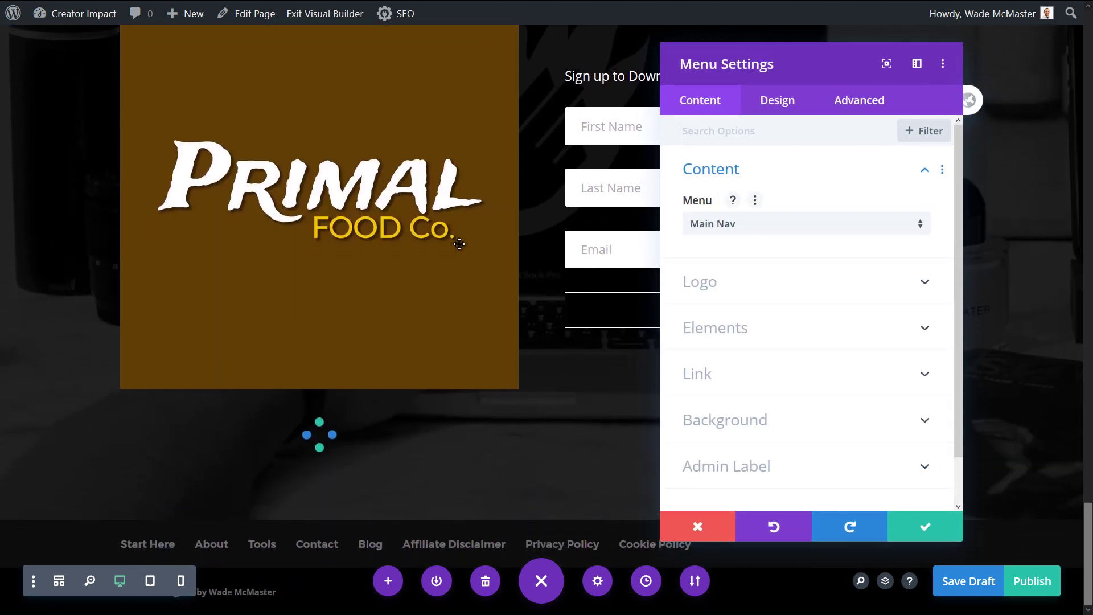
{"action": "left_click", "coordinate": [765, 227]}
{"action": "left_click", "coordinate": [752, 259]}
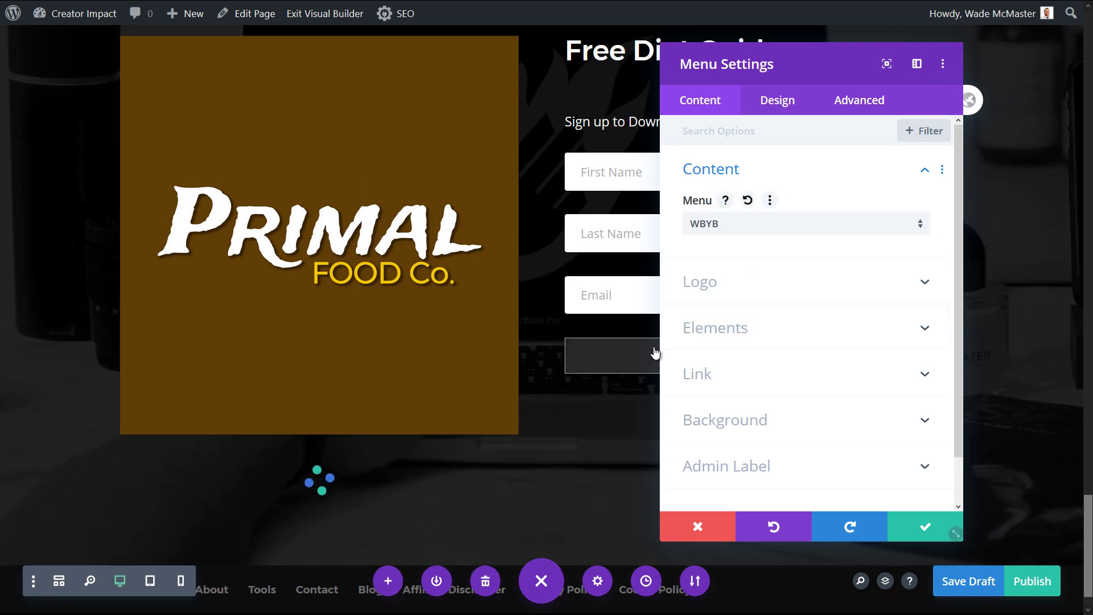
{"action": "left_click", "coordinate": [824, 226]}
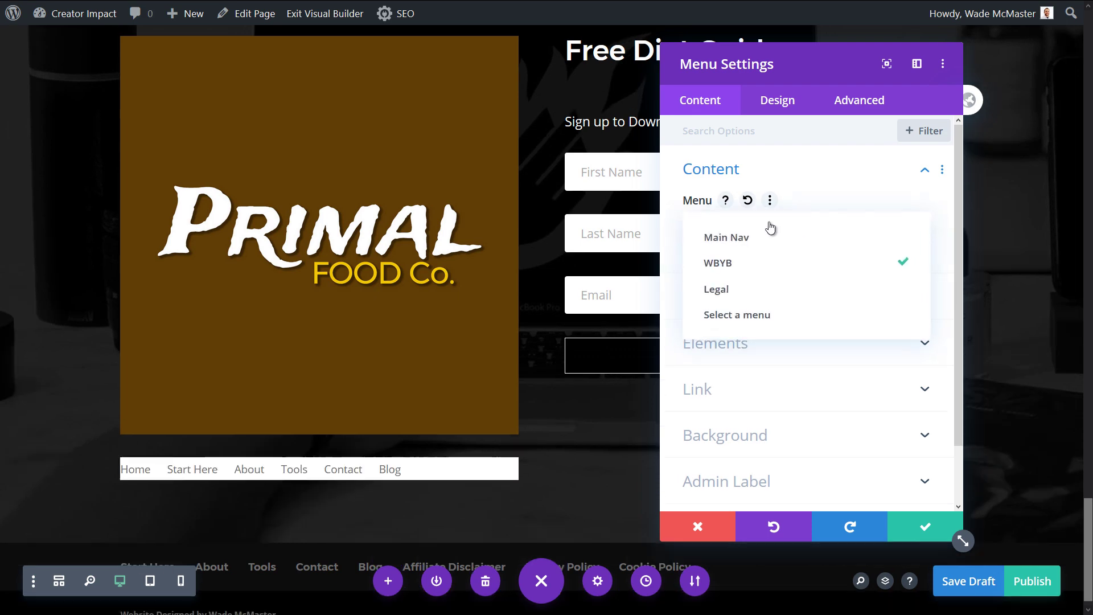
{"action": "left_click", "coordinate": [739, 238]}
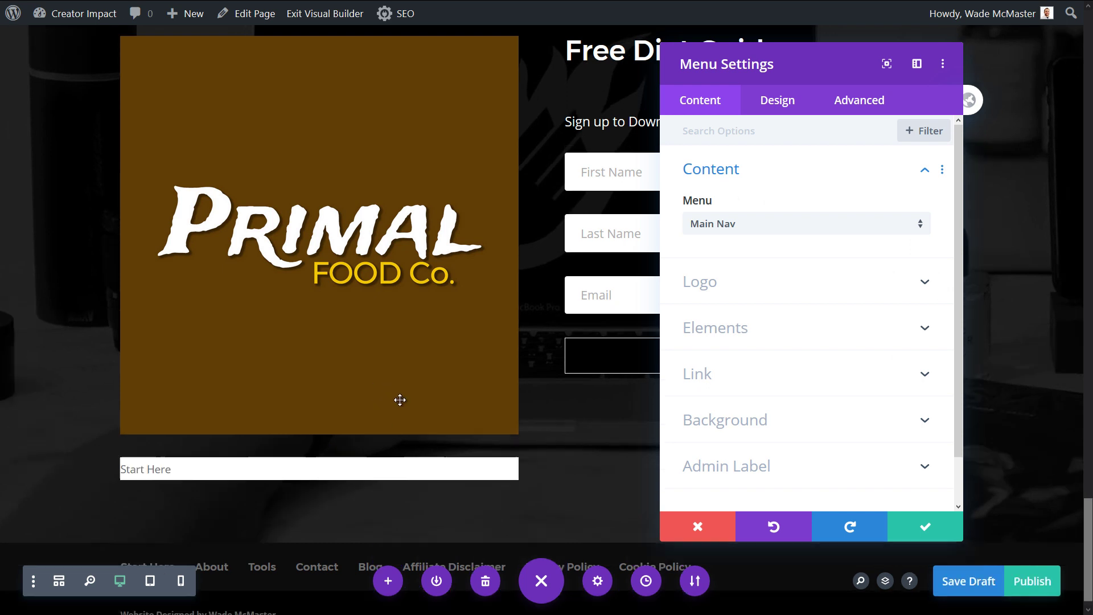
{"action": "left_click", "coordinate": [716, 223]}
{"action": "left_click", "coordinate": [724, 264]}
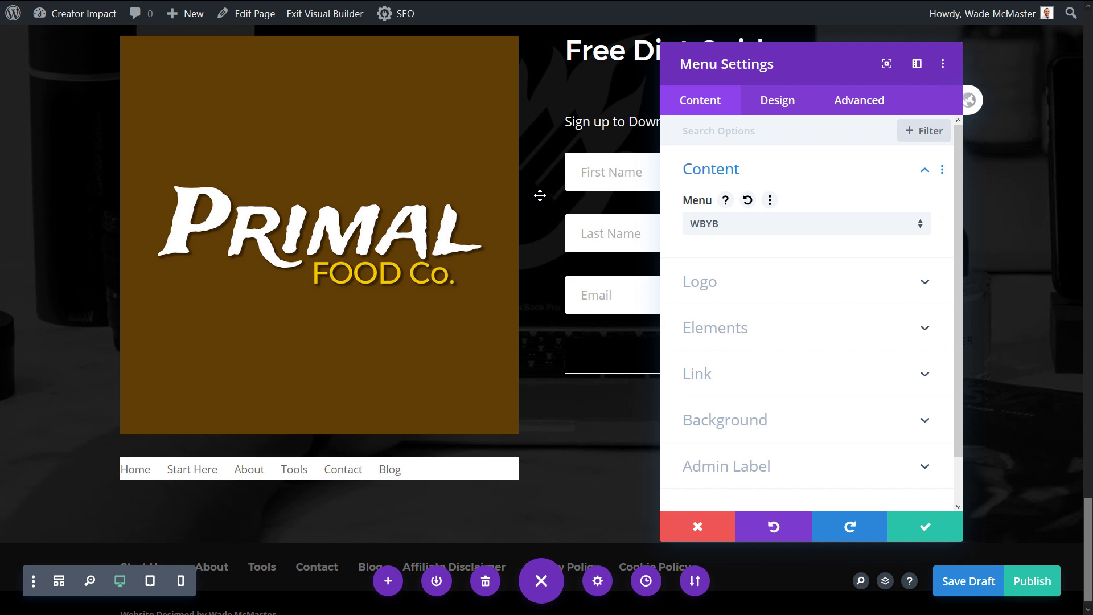
{"action": "left_click", "coordinate": [710, 282]}
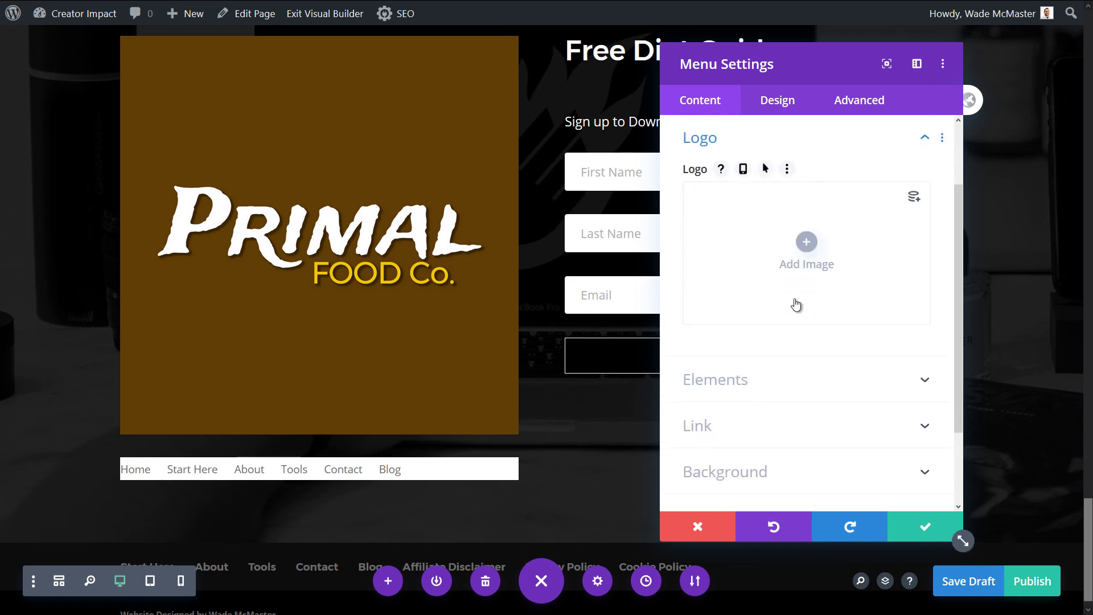
Set the menu logo to the brown Primal logo image and save the menu settings
{"action": "left_click", "coordinate": [804, 245]}
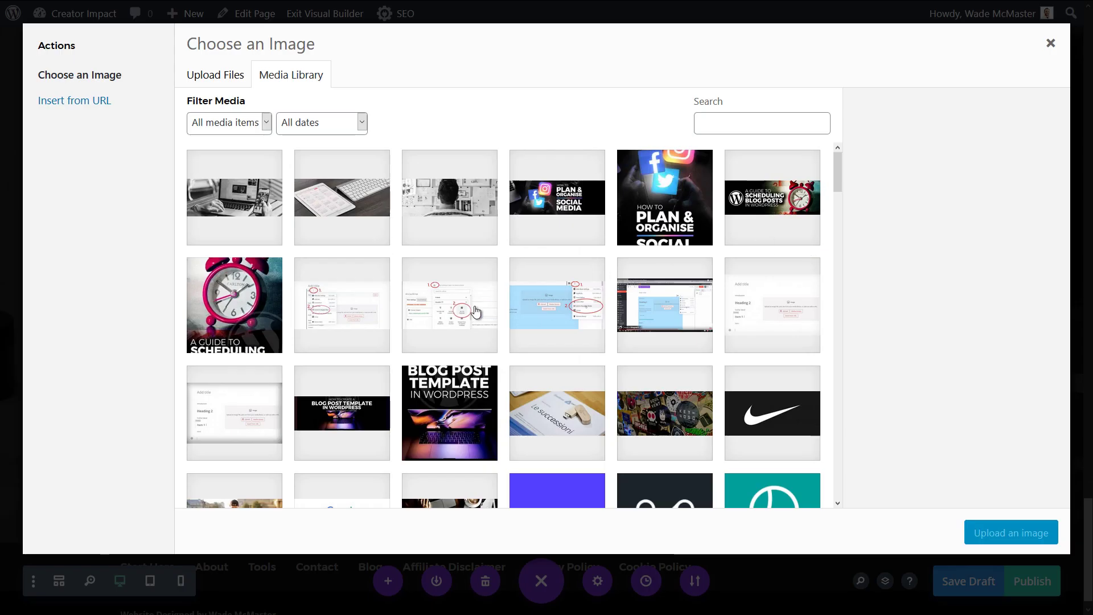
{"action": "scroll", "coordinate": [477, 311], "scroll_direction": "down", "scroll_amount": 10}
{"action": "scroll", "coordinate": [647, 330], "scroll_direction": "up", "scroll_amount": 4}
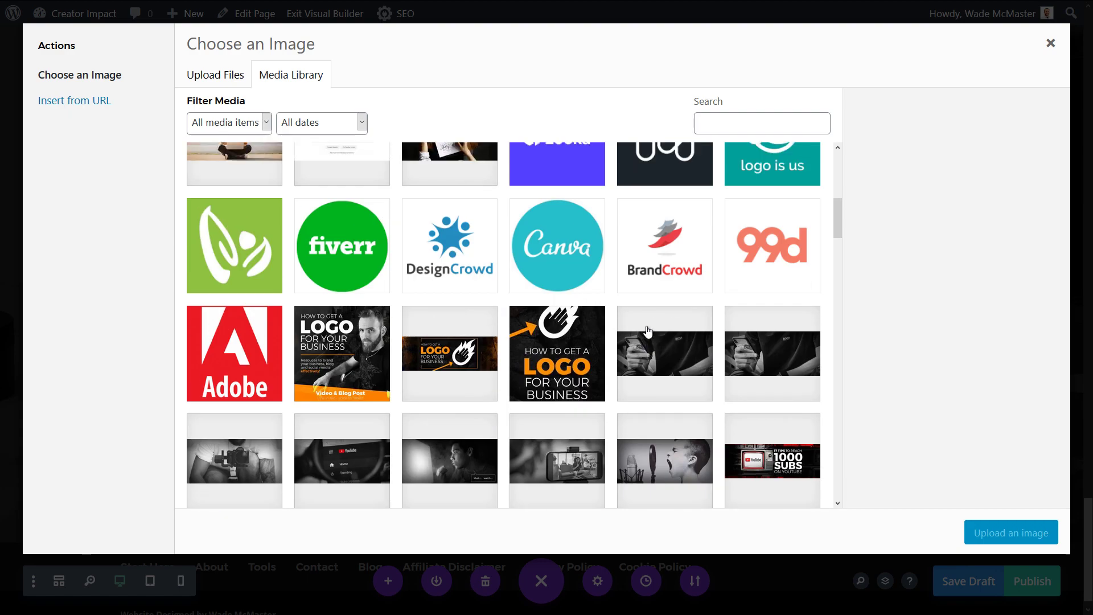
{"action": "scroll", "coordinate": [648, 330], "scroll_direction": "down", "scroll_amount": 8}
{"action": "scroll", "coordinate": [629, 301], "scroll_direction": "up", "scroll_amount": 3}
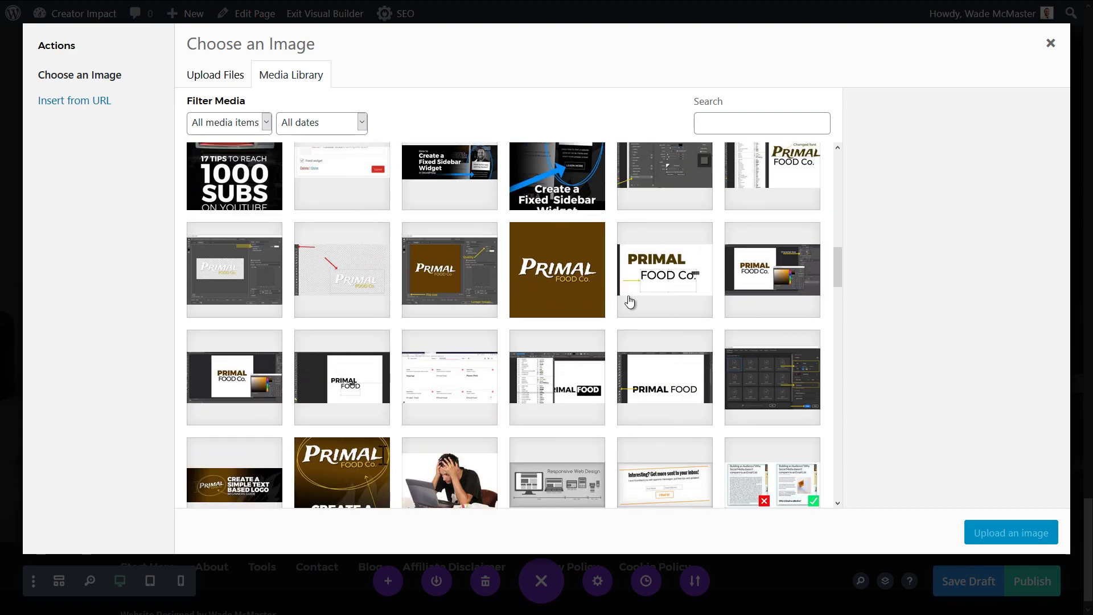
{"action": "left_click", "coordinate": [538, 277]}
{"action": "left_click", "coordinate": [978, 533]}
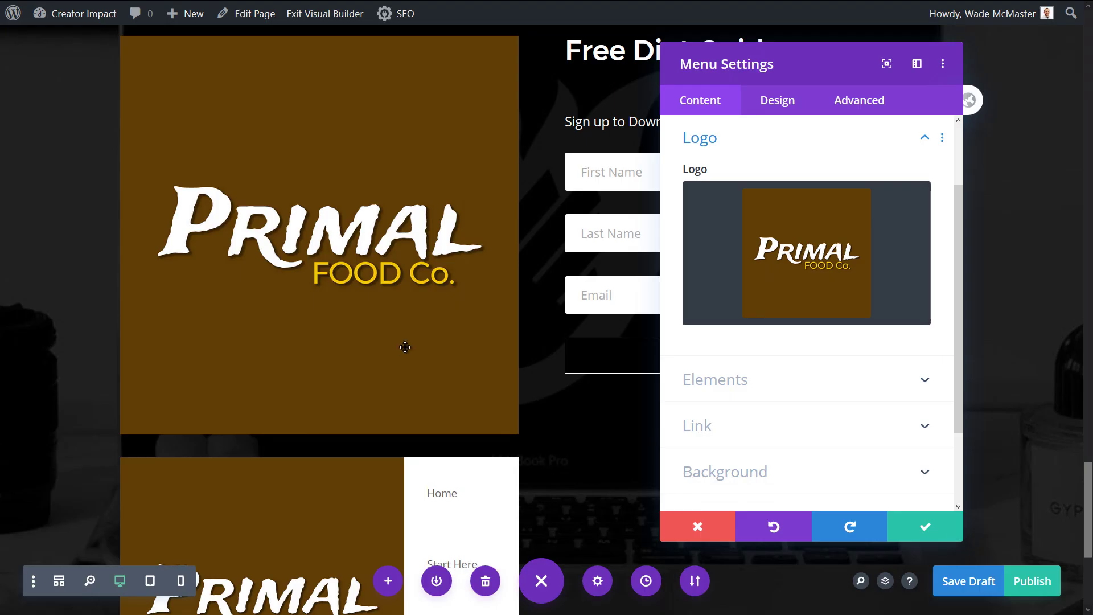
{"action": "scroll", "coordinate": [404, 373], "scroll_direction": "down", "scroll_amount": 4}
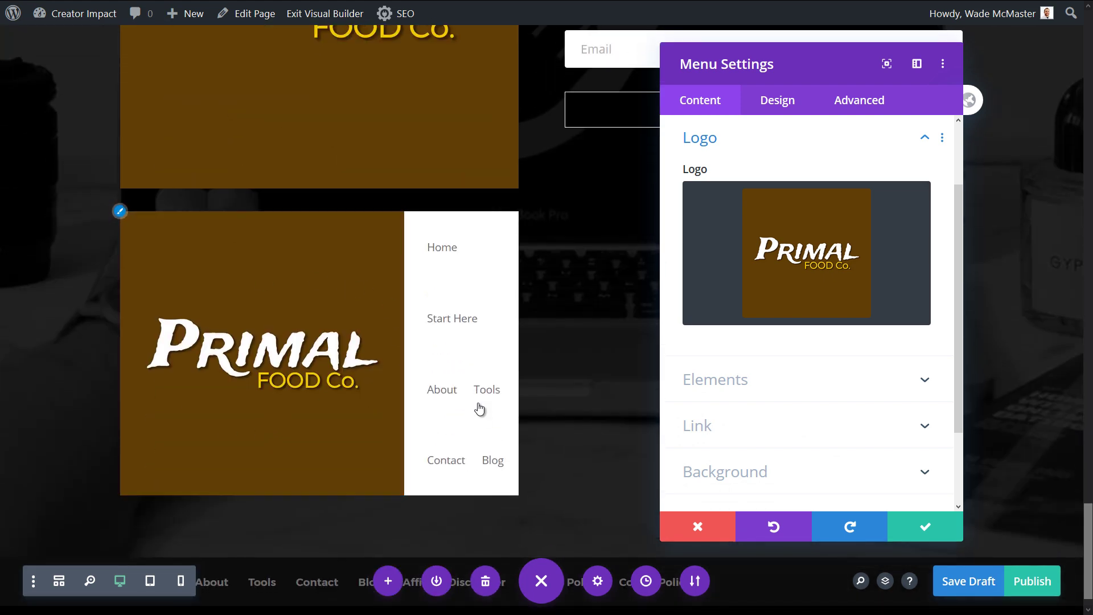
{"action": "left_click", "coordinate": [936, 532]}
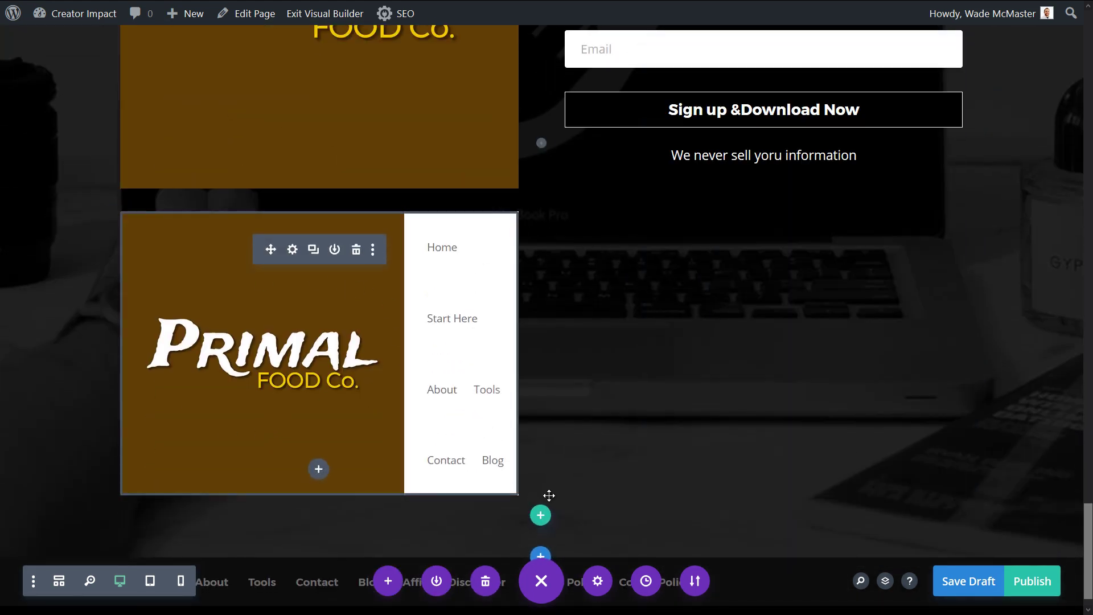
Add an empty one-column row below and drag the menu module into it
{"action": "left_click", "coordinate": [540, 515]}
{"action": "left_click", "coordinate": [429, 238]}
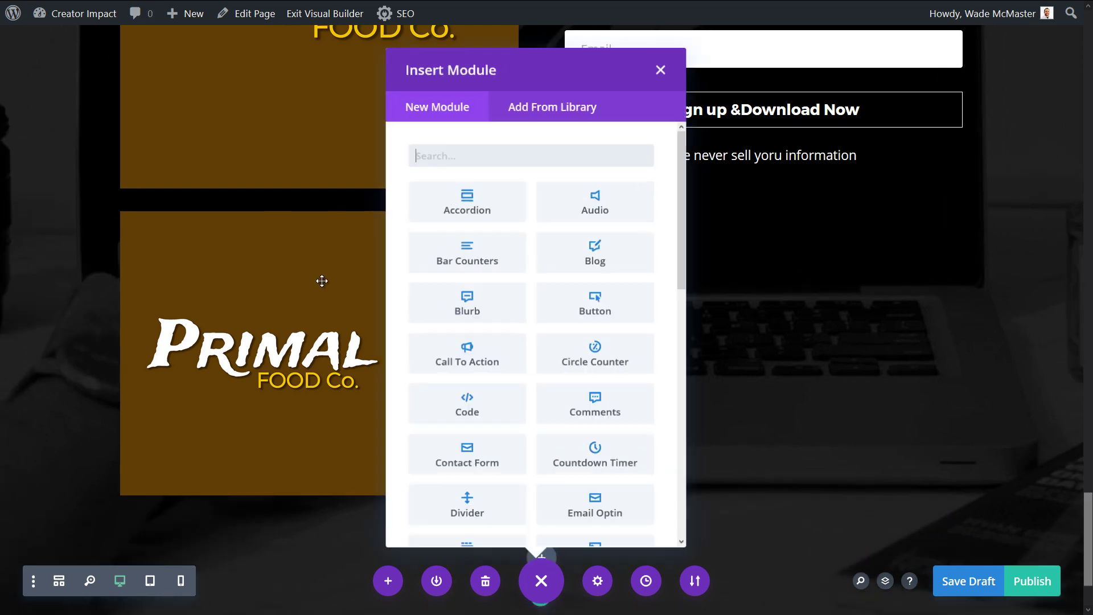
{"action": "left_click", "coordinate": [662, 70]}
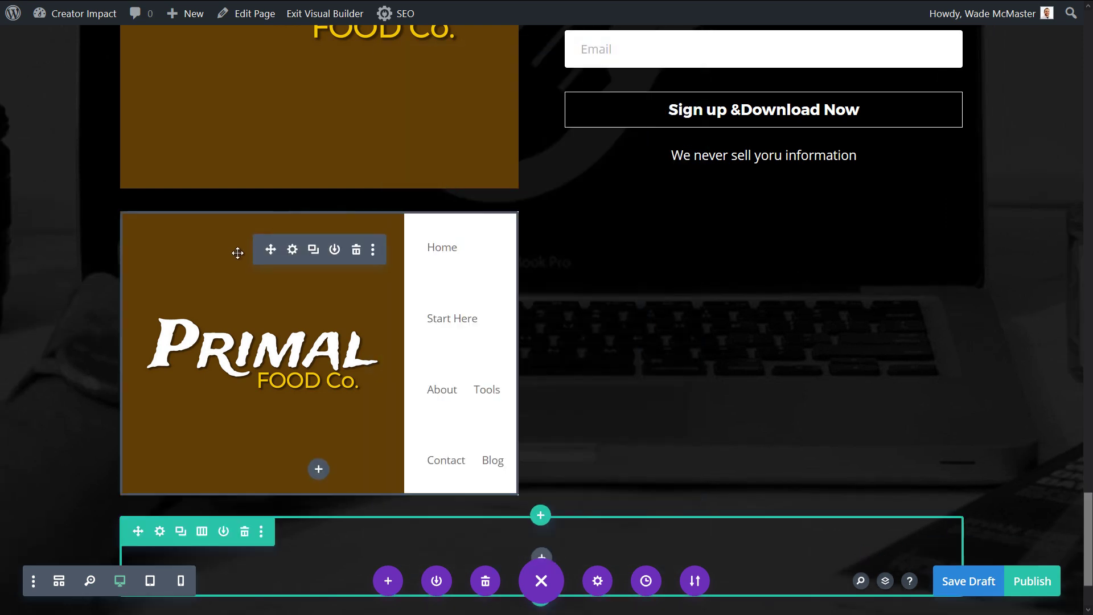
{"action": "left_click_drag", "start_coordinate": [274, 260], "coordinate": [548, 461]}
{"action": "scroll", "coordinate": [545, 432], "scroll_direction": "down", "scroll_amount": 6}
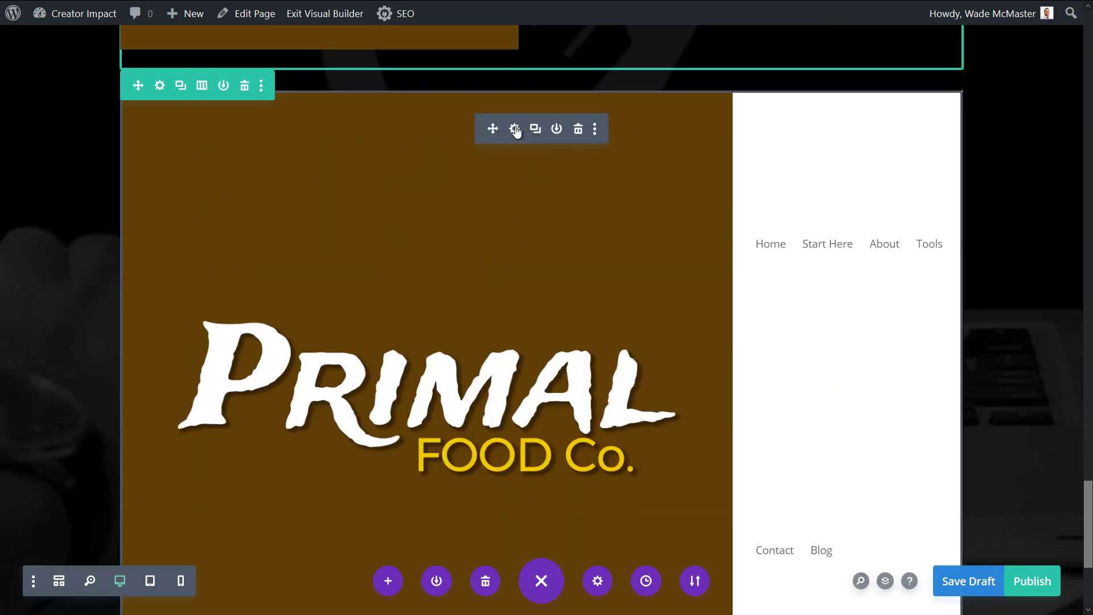
{"action": "left_click", "coordinate": [514, 129]}
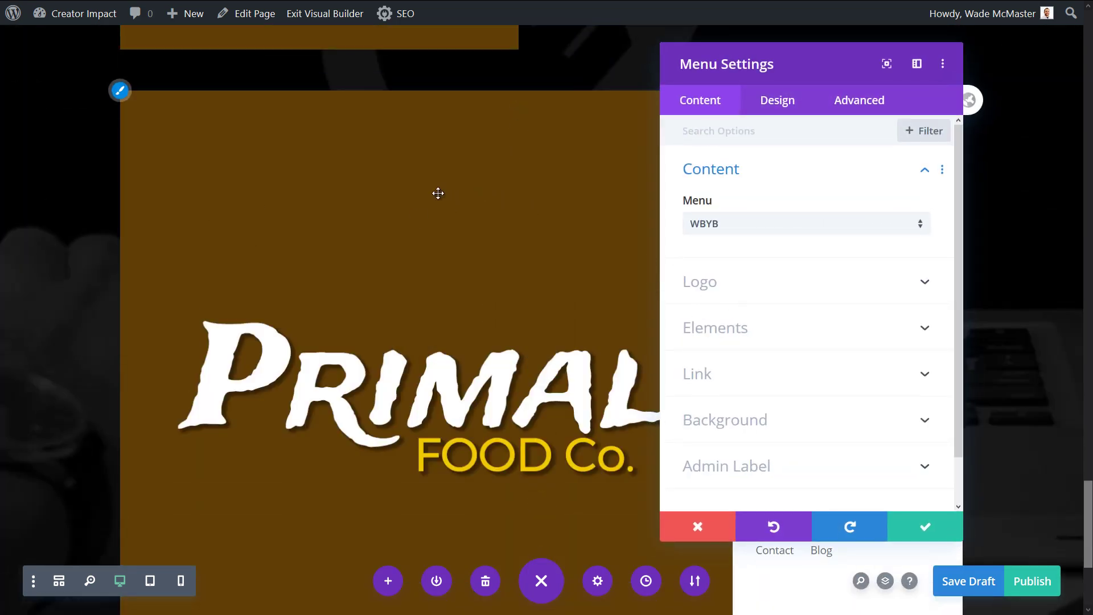
Try the Centered menu style, then revert it to Left Aligned
{"action": "left_click", "coordinate": [768, 105]}
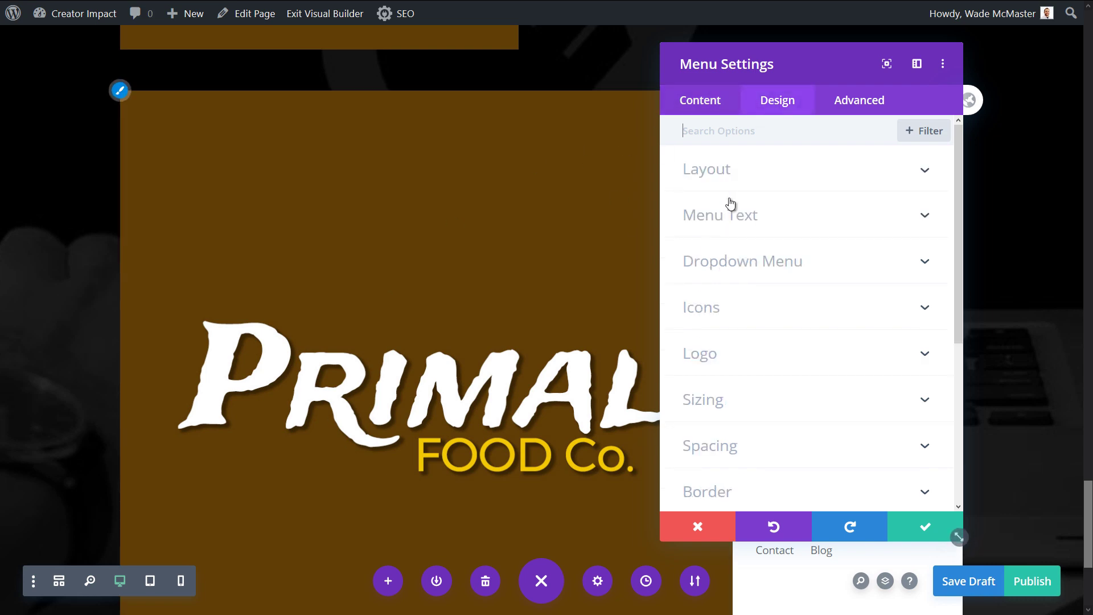
{"action": "left_click", "coordinate": [722, 171]}
{"action": "left_click", "coordinate": [717, 224]}
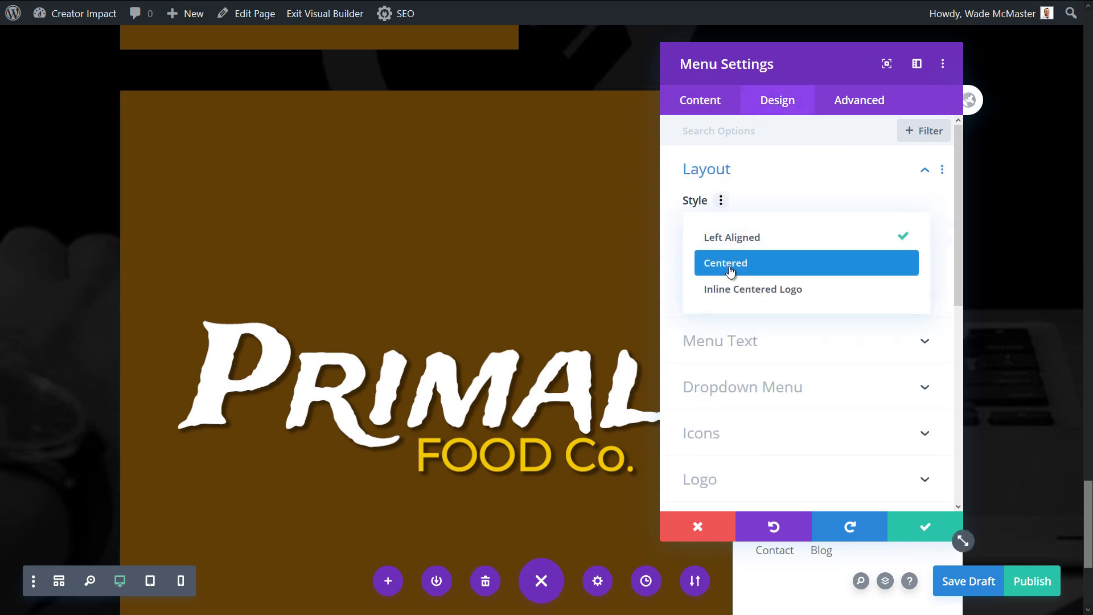
{"action": "left_click", "coordinate": [712, 268]}
{"action": "scroll", "coordinate": [722, 274], "scroll_direction": "down", "scroll_amount": 2}
{"action": "scroll", "coordinate": [455, 451], "scroll_direction": "down", "scroll_amount": 5}
{"action": "scroll", "coordinate": [339, 524], "scroll_direction": "up", "scroll_amount": 3}
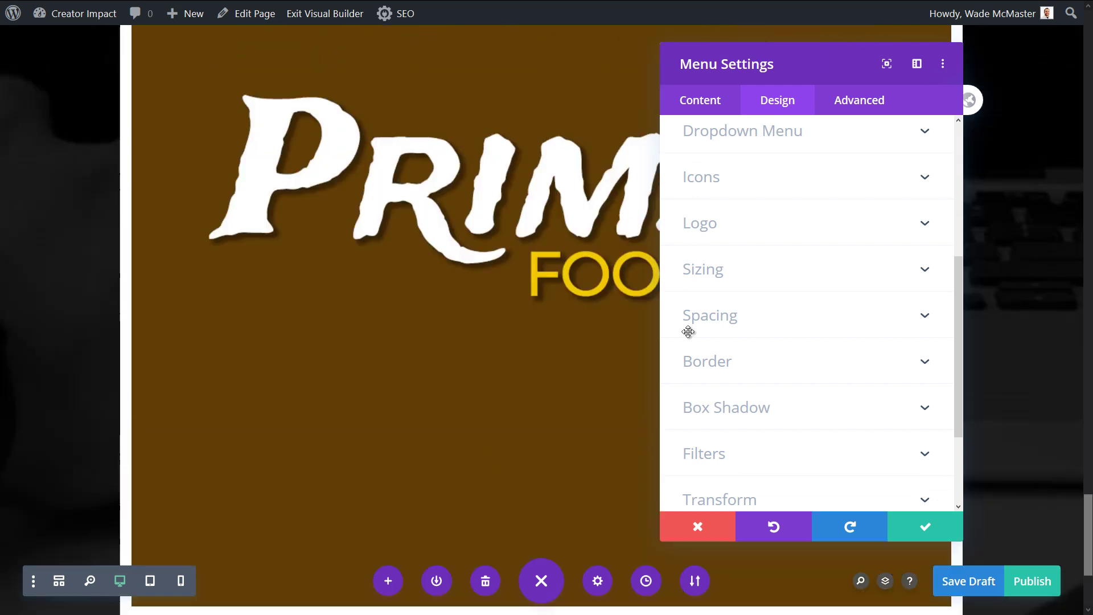
{"action": "left_click", "coordinate": [756, 136]}
{"action": "scroll", "coordinate": [746, 210], "scroll_direction": "up", "scroll_amount": 2}
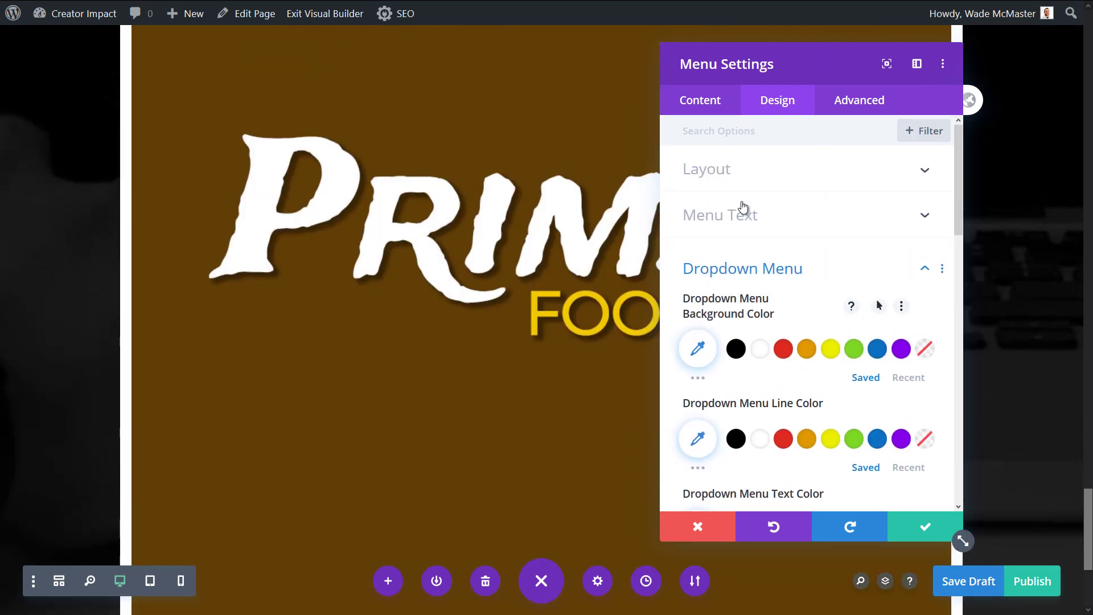
{"action": "left_click", "coordinate": [745, 181]}
{"action": "left_click", "coordinate": [745, 227]}
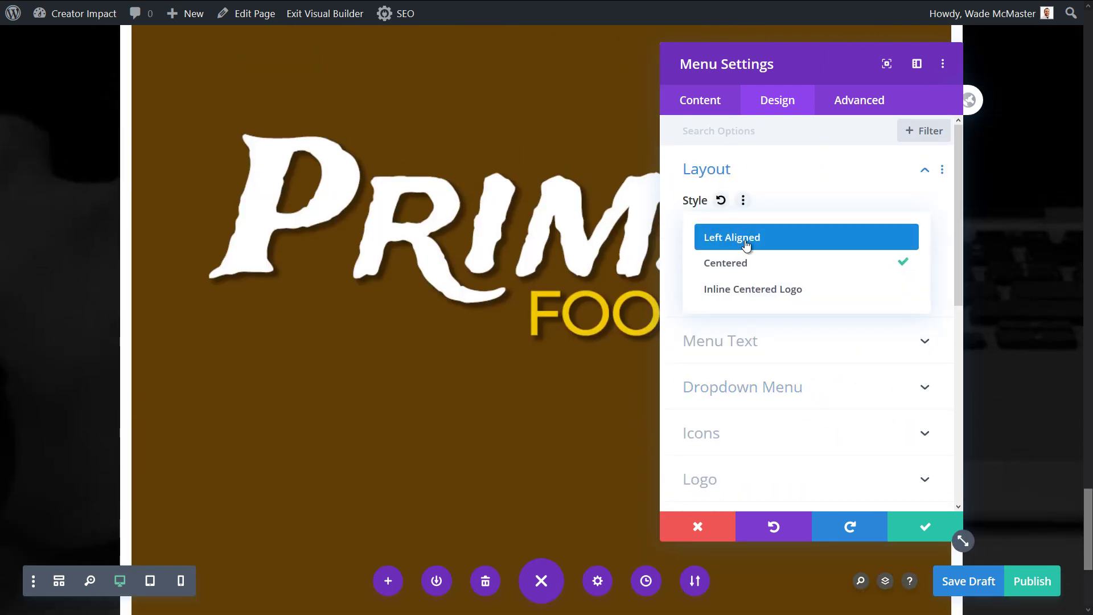
{"action": "left_click", "coordinate": [727, 240]}
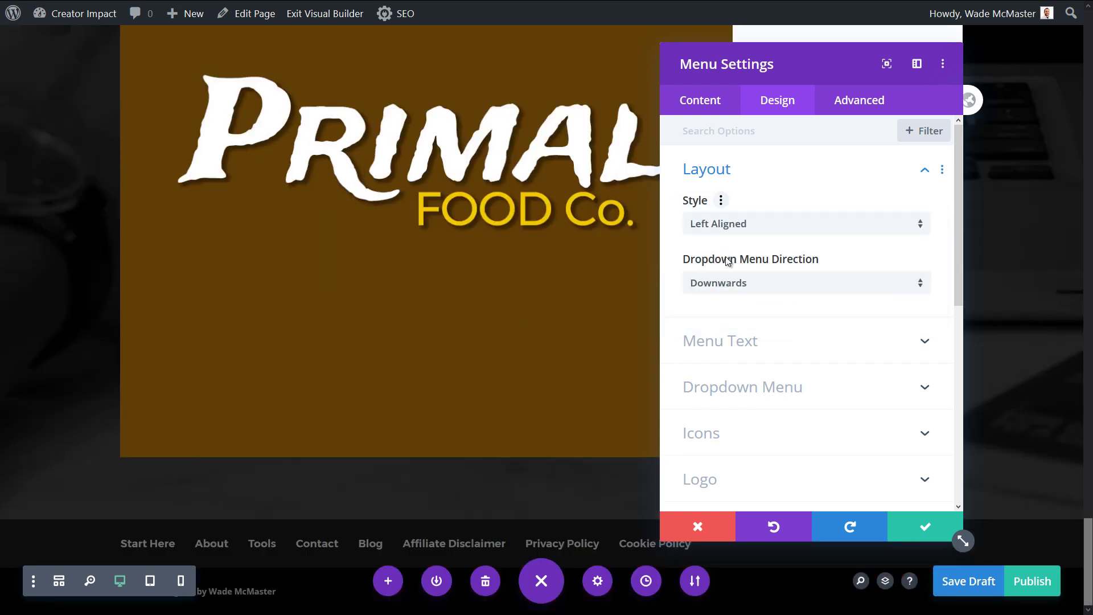
{"action": "scroll", "coordinate": [758, 397], "scroll_direction": "down", "scroll_amount": 3}
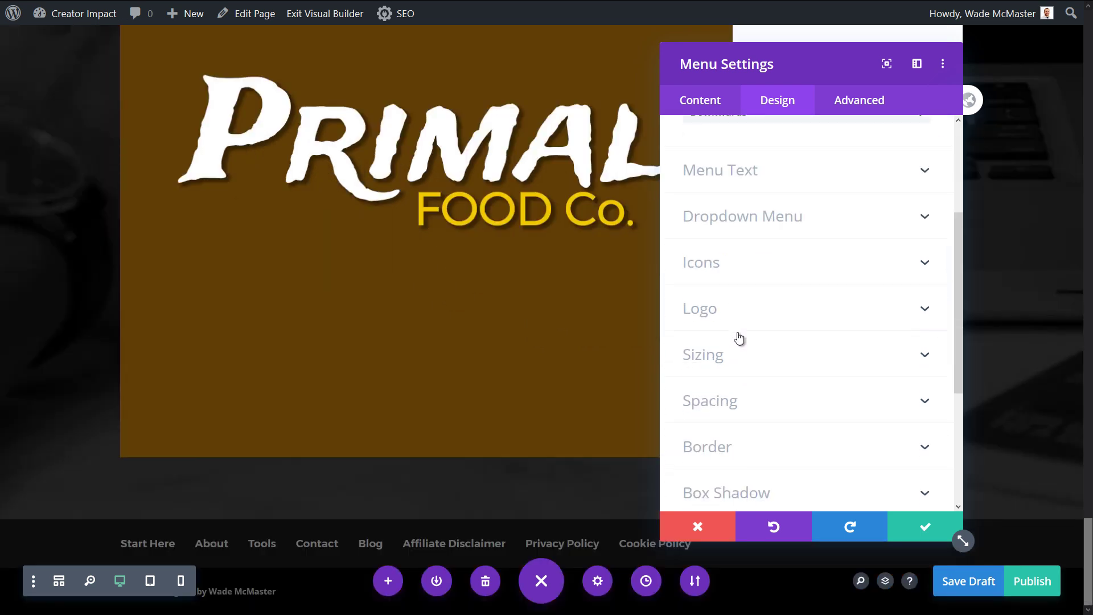
Give the menu logo 50px rounded corners
{"action": "left_click", "coordinate": [741, 312]}
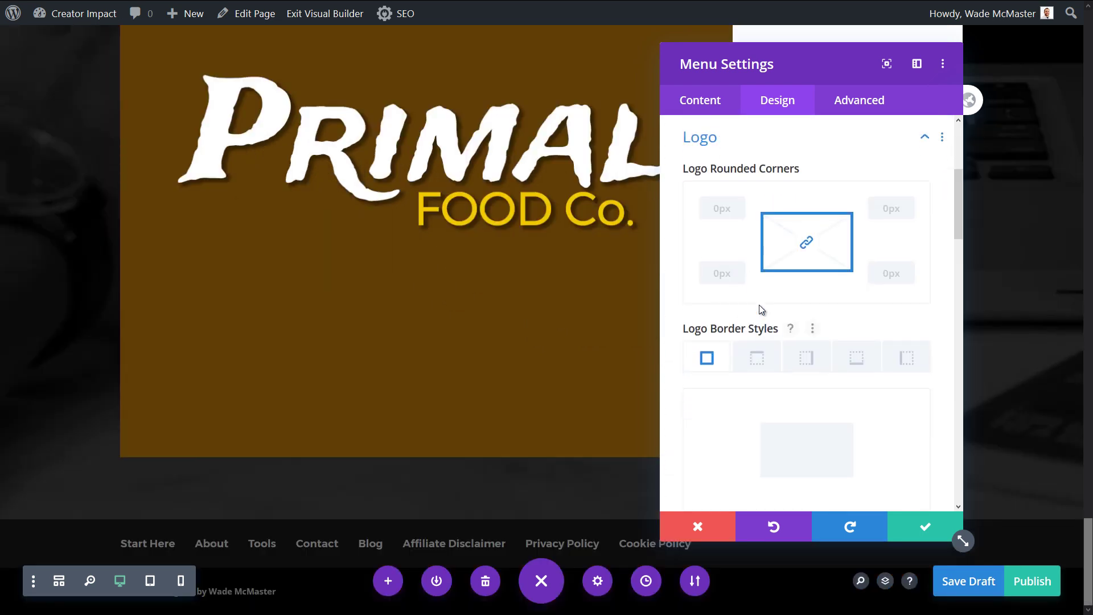
{"action": "scroll", "coordinate": [761, 309], "scroll_direction": "down", "scroll_amount": 3}
{"action": "scroll", "coordinate": [762, 307], "scroll_direction": "up", "scroll_amount": 5}
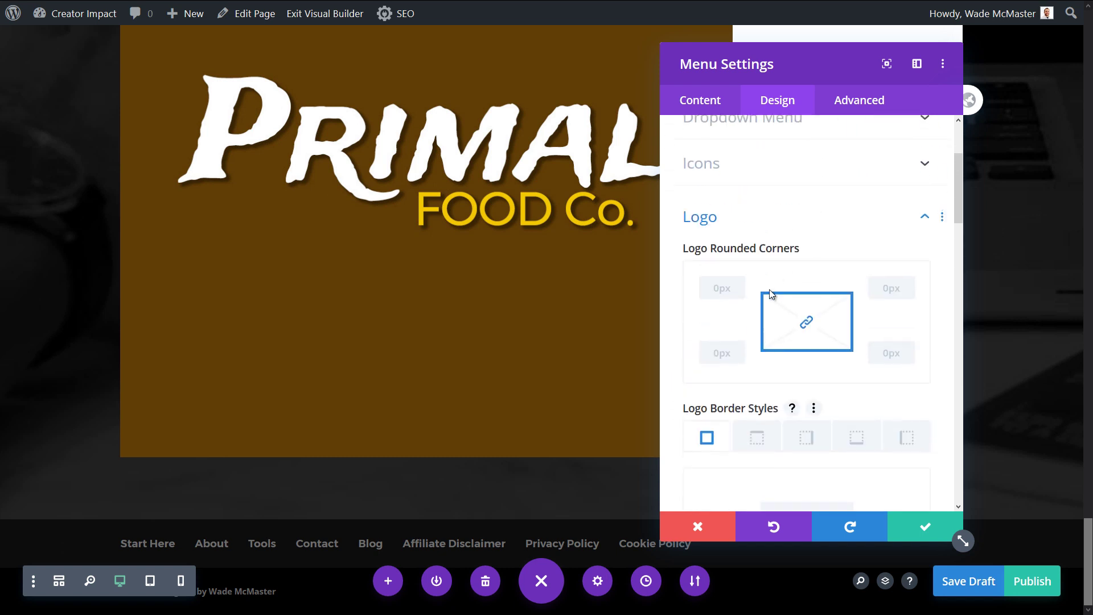
{"action": "left_click", "coordinate": [722, 294]}
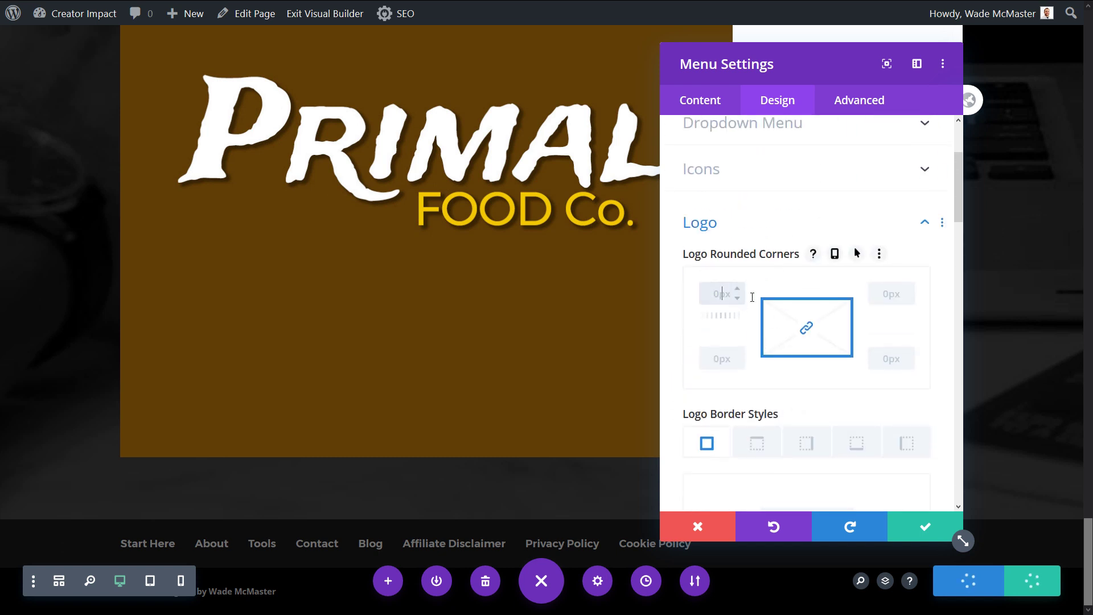
{"action": "type", "text": "50"}
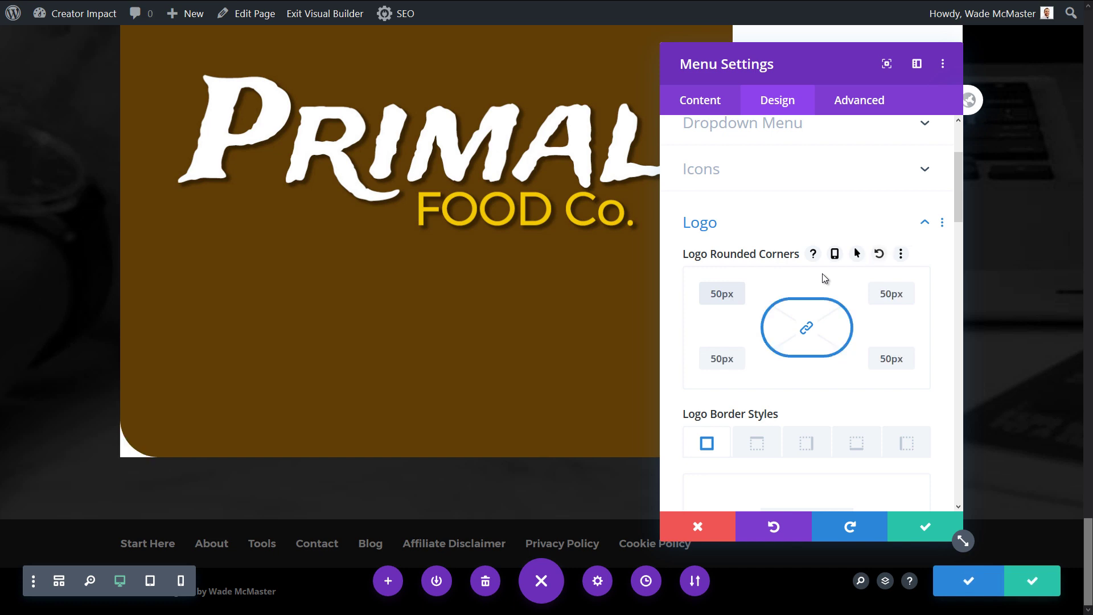
{"action": "scroll", "coordinate": [678, 393], "scroll_direction": "down", "scroll_amount": 5}
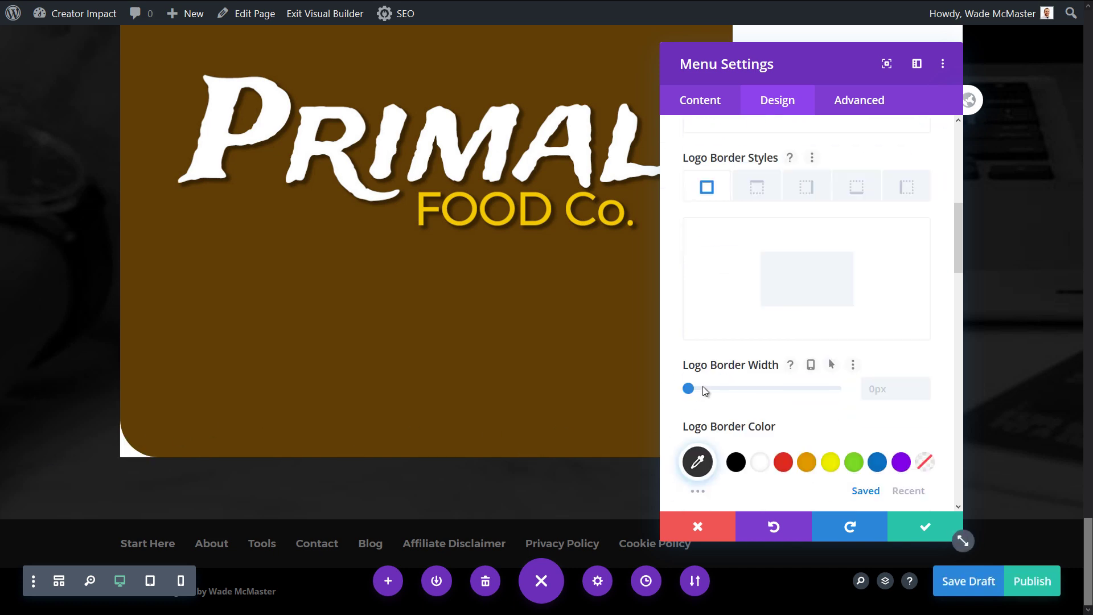
{"action": "scroll", "coordinate": [717, 370], "scroll_direction": "down", "scroll_amount": 5}
{"action": "scroll", "coordinate": [731, 337], "scroll_direction": "down", "scroll_amount": 10}
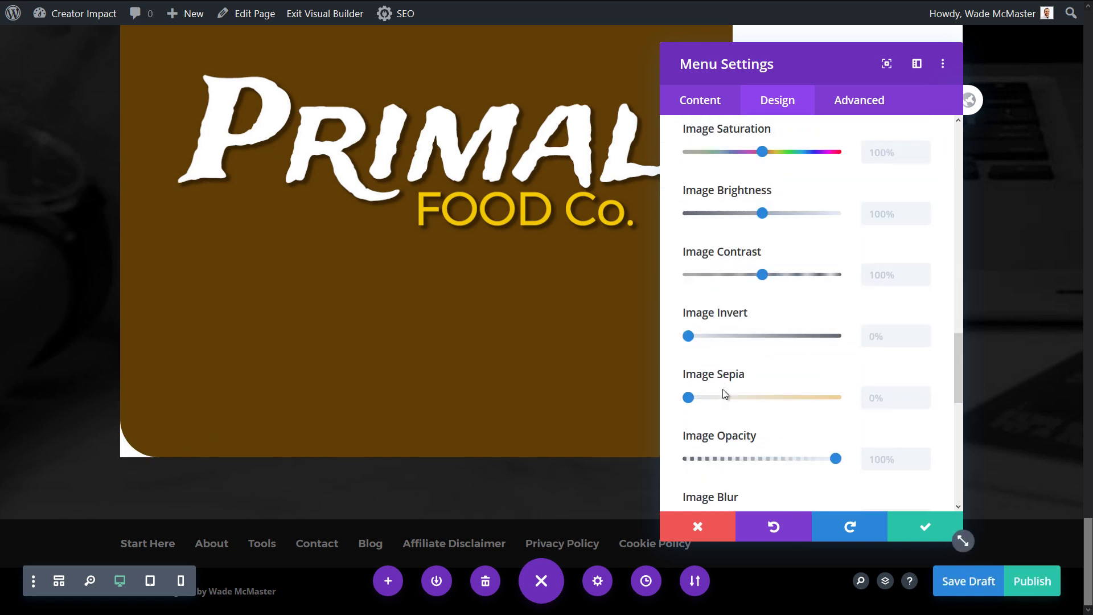
Shrink the logo max width to 19% and save the menu settings
{"action": "left_click", "coordinate": [735, 357]}
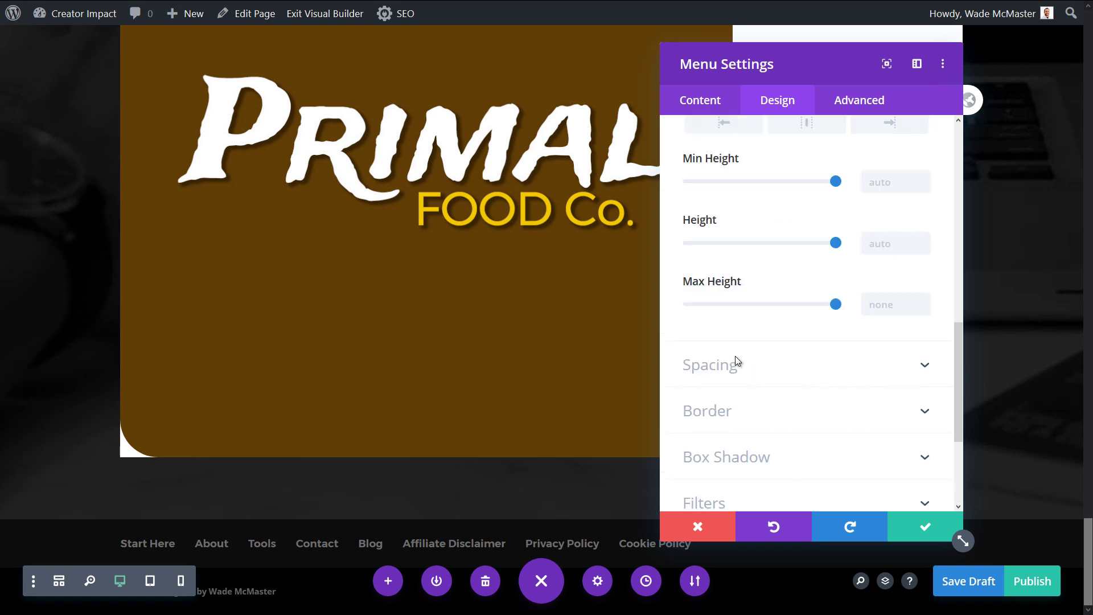
{"action": "left_click_drag", "start_coordinate": [835, 191], "coordinate": [716, 192]}
{"action": "left_click_drag", "start_coordinate": [748, 68], "coordinate": [234, 41]}
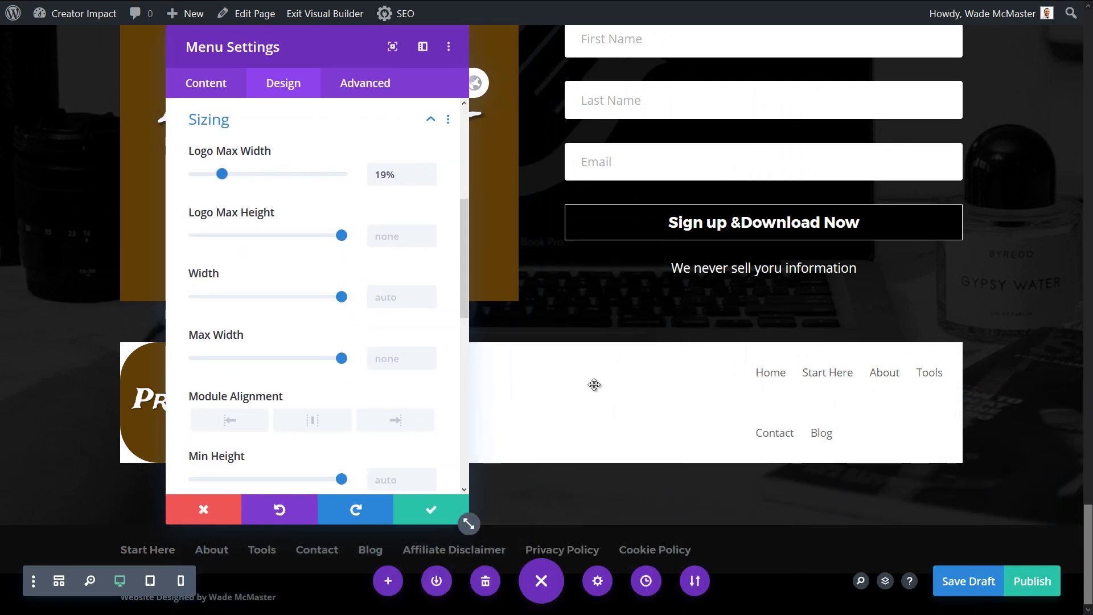
{"action": "scroll", "coordinate": [286, 332], "scroll_direction": "down", "scroll_amount": 3}
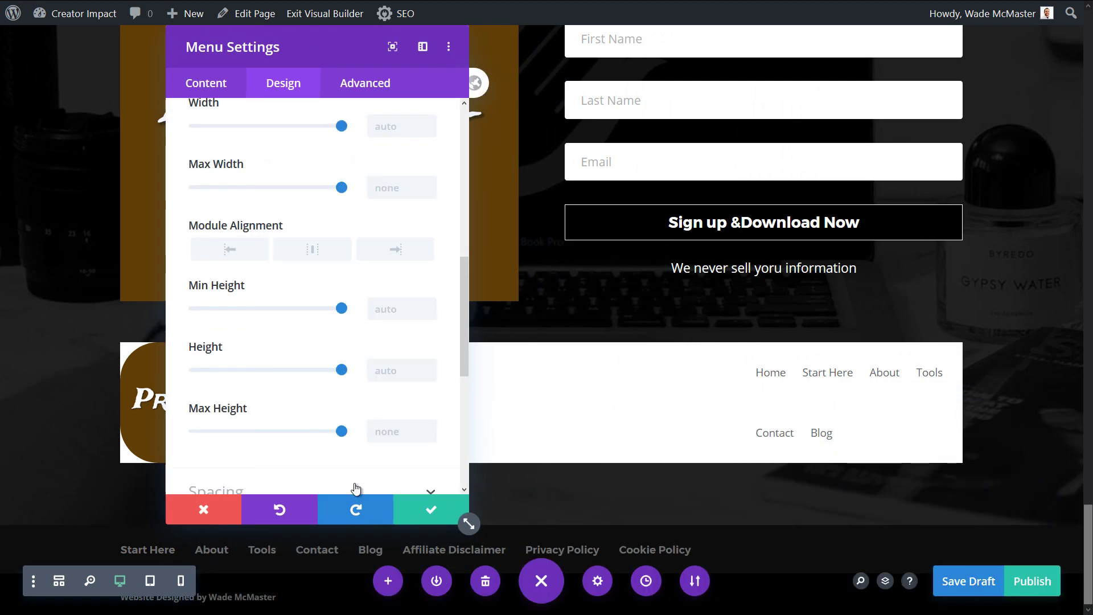
{"action": "left_click", "coordinate": [430, 509]}
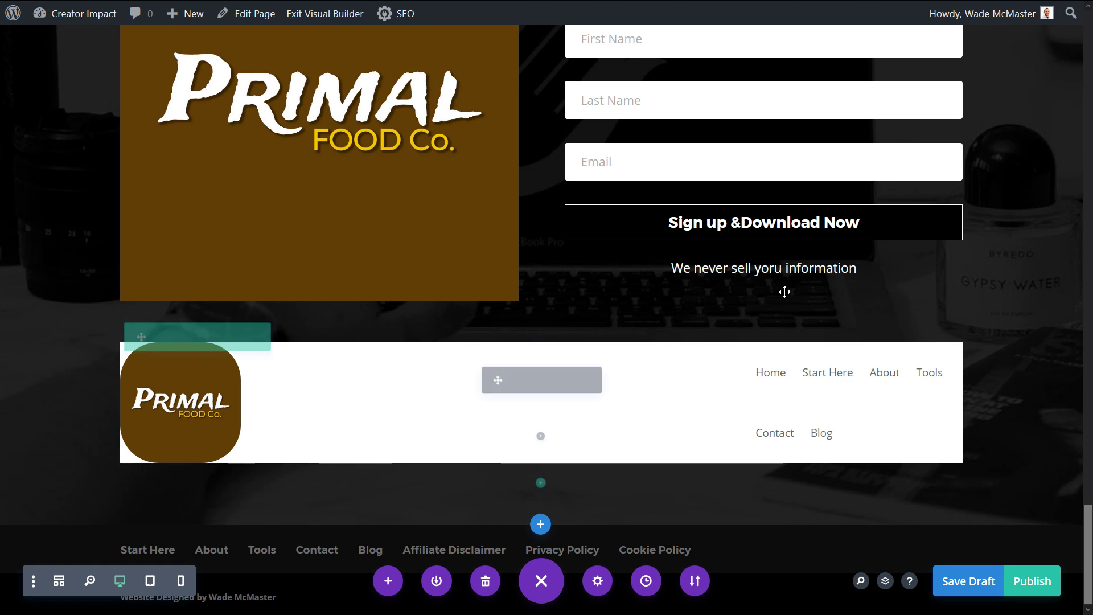
Give the menu module a black background
{"action": "mouse_move", "coordinate": [601, 377]}
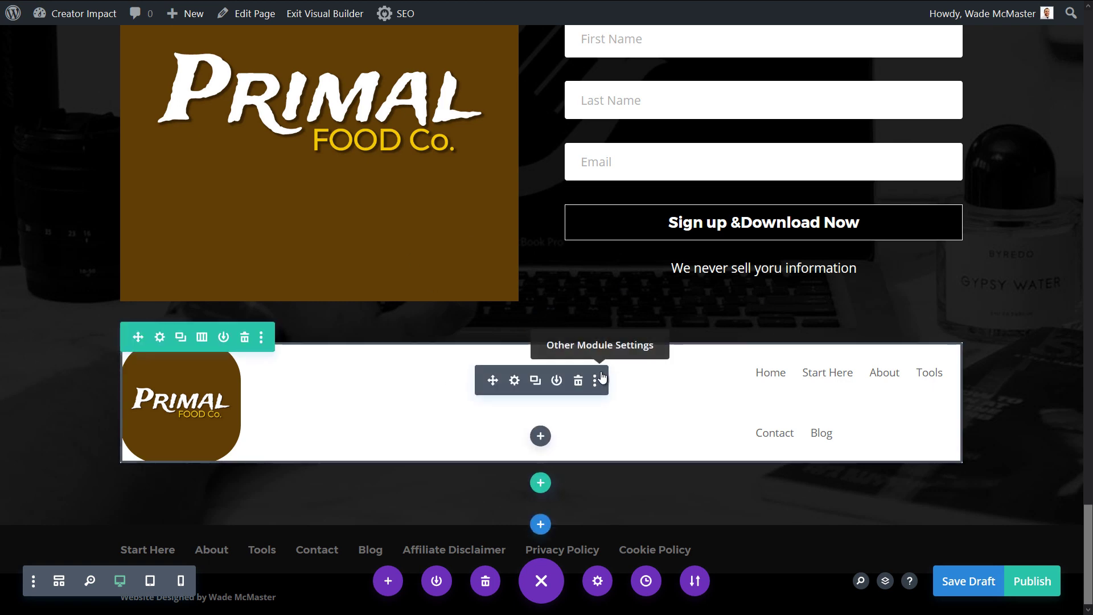
{"action": "left_click", "coordinate": [514, 380]}
{"action": "left_click", "coordinate": [276, 401]}
{"action": "scroll", "coordinate": [272, 400], "scroll_direction": "down", "scroll_amount": 3}
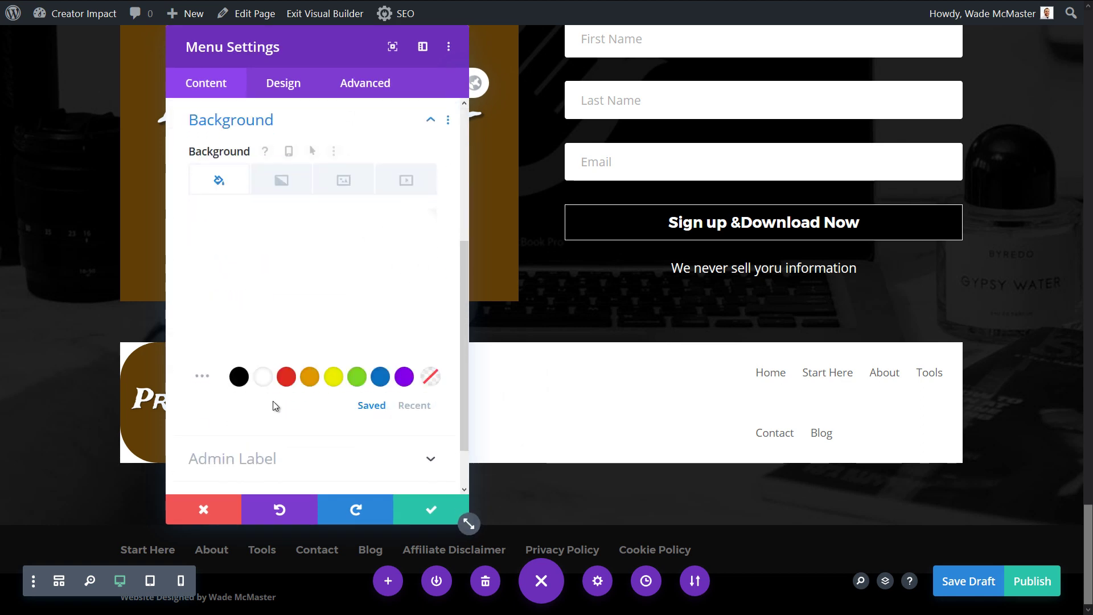
{"action": "left_click", "coordinate": [244, 381]}
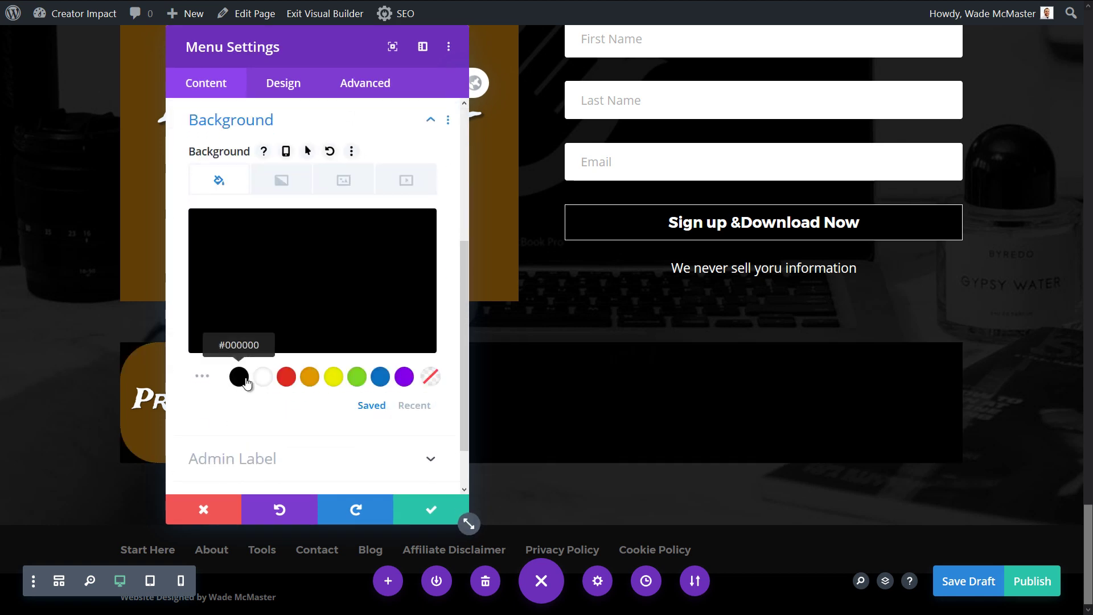
Make the active link white and the menu text colour Light, then save the menu
{"action": "left_click", "coordinate": [284, 96]}
{"action": "left_click", "coordinate": [227, 198]}
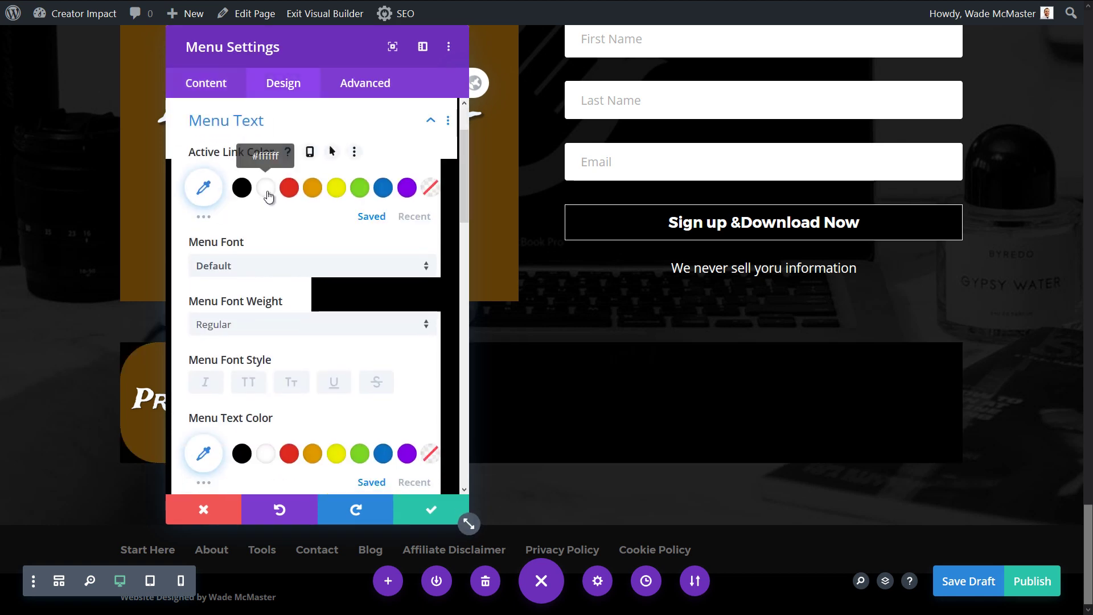
{"action": "left_click", "coordinate": [267, 189]}
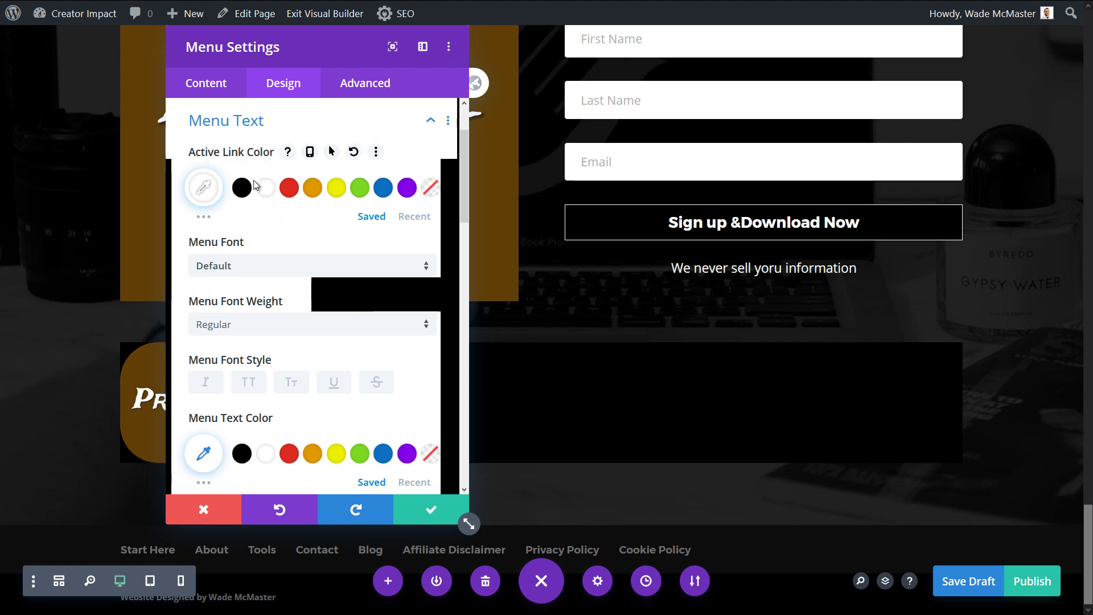
{"action": "scroll", "coordinate": [253, 209], "scroll_direction": "up", "scroll_amount": 2}
{"action": "scroll", "coordinate": [256, 239], "scroll_direction": "down", "scroll_amount": 3}
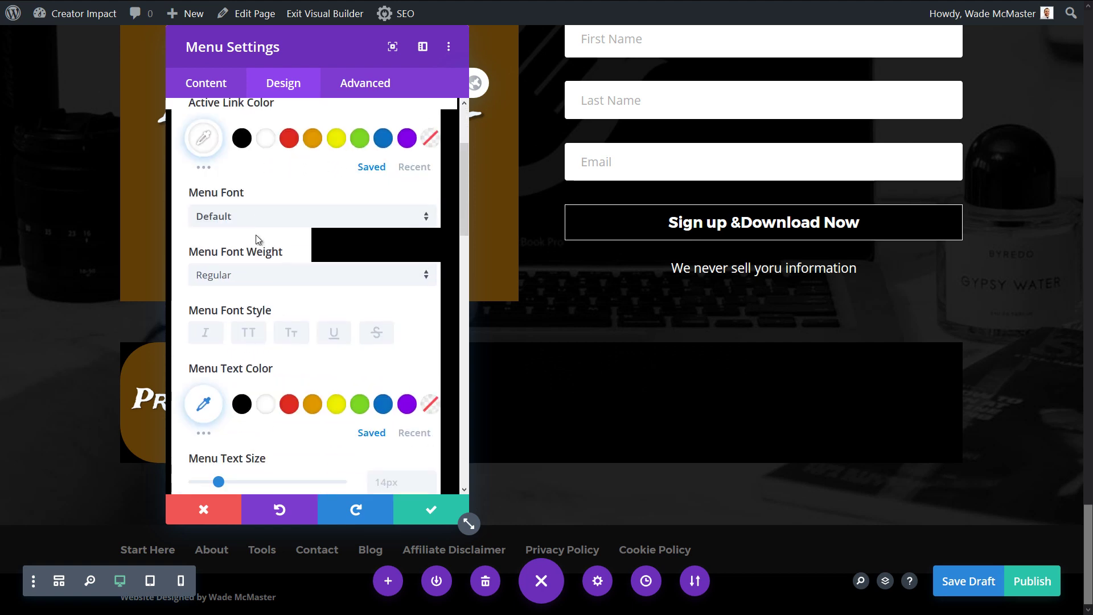
{"action": "scroll", "coordinate": [256, 245], "scroll_direction": "down", "scroll_amount": 10}
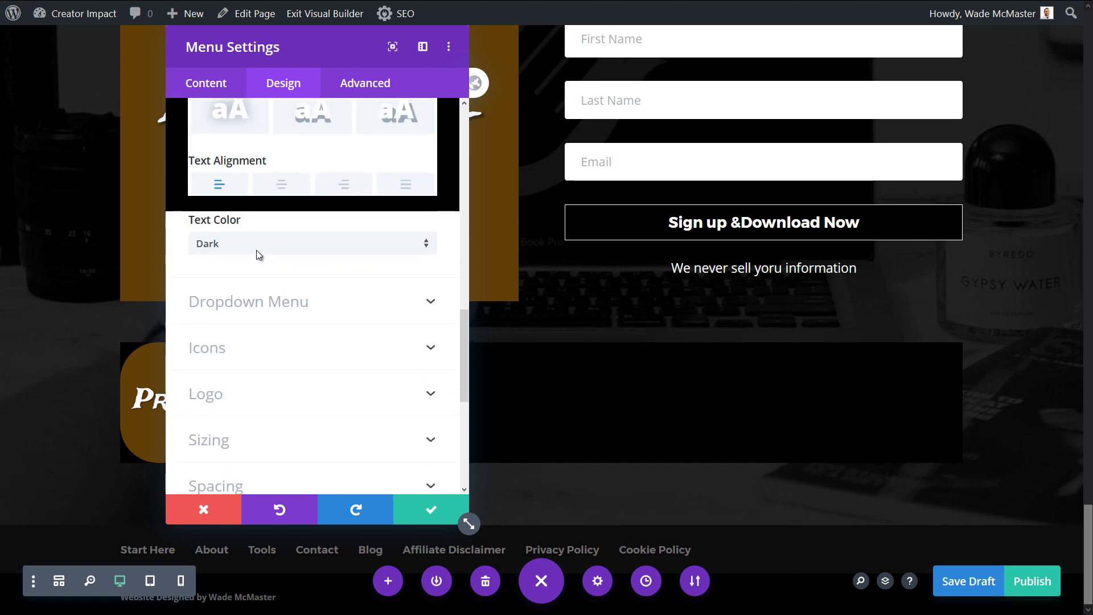
{"action": "scroll", "coordinate": [256, 258], "scroll_direction": "up", "scroll_amount": 4}
{"action": "scroll", "coordinate": [256, 275], "scroll_direction": "down", "scroll_amount": 4}
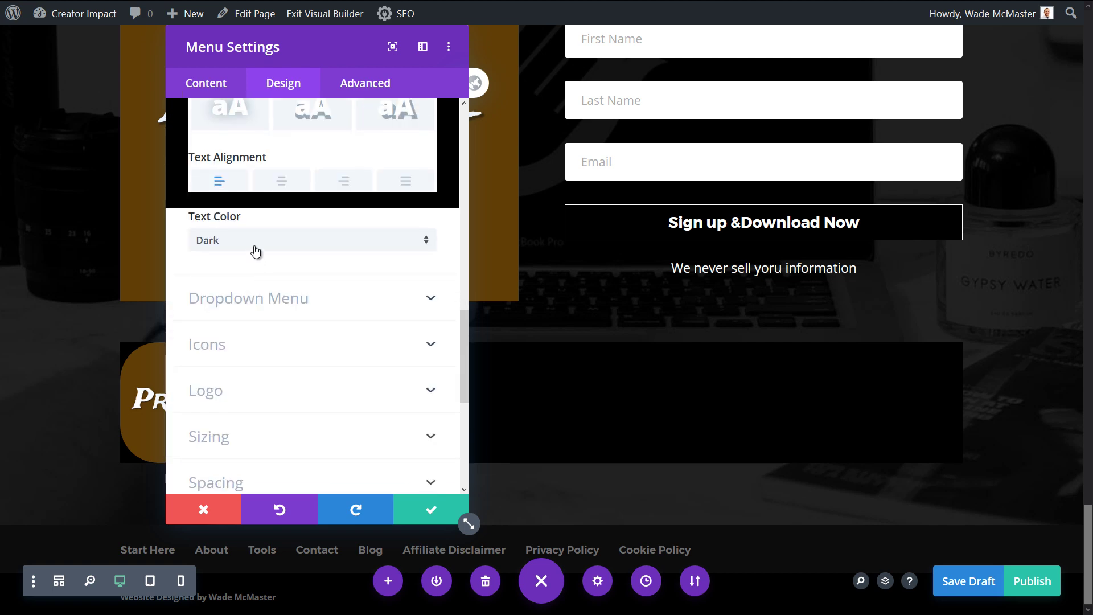
{"action": "left_click", "coordinate": [255, 251]}
{"action": "left_click", "coordinate": [240, 256]}
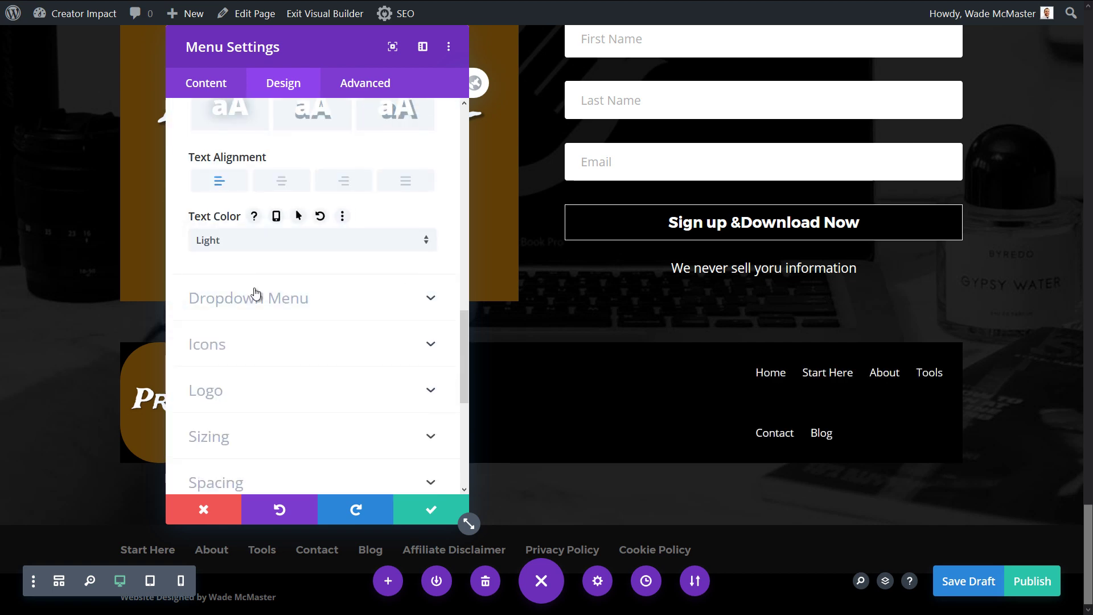
{"action": "left_click", "coordinate": [431, 510]}
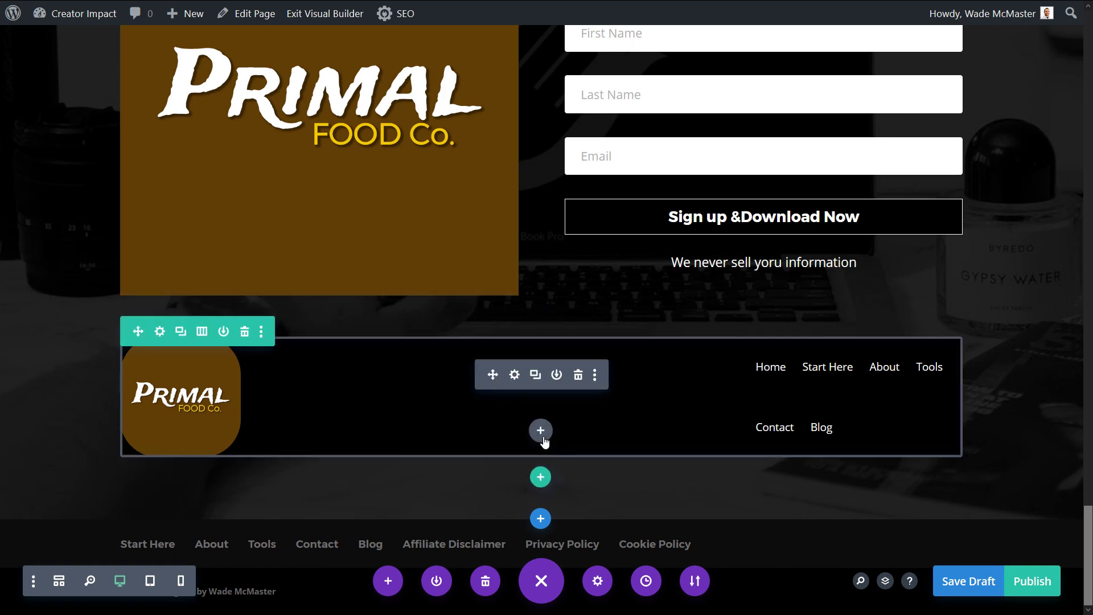
Add a Number Counter module to the header row and switch its Percent Sign off
{"action": "left_click", "coordinate": [541, 431]}
{"action": "scroll", "coordinate": [550, 294], "scroll_direction": "down", "scroll_amount": 5}
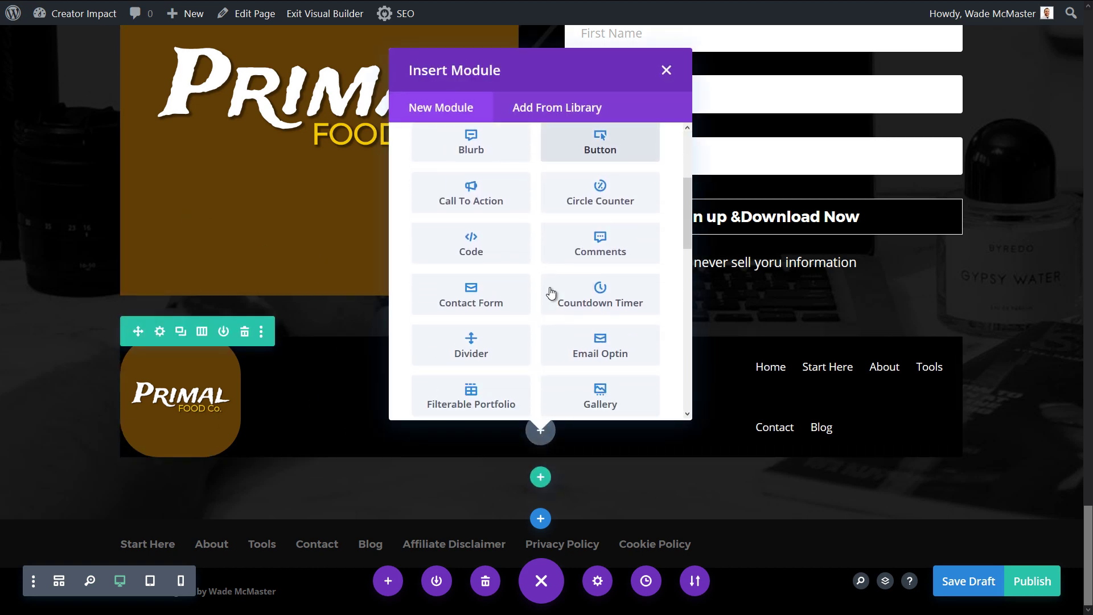
{"action": "scroll", "coordinate": [551, 294], "scroll_direction": "down", "scroll_amount": 3}
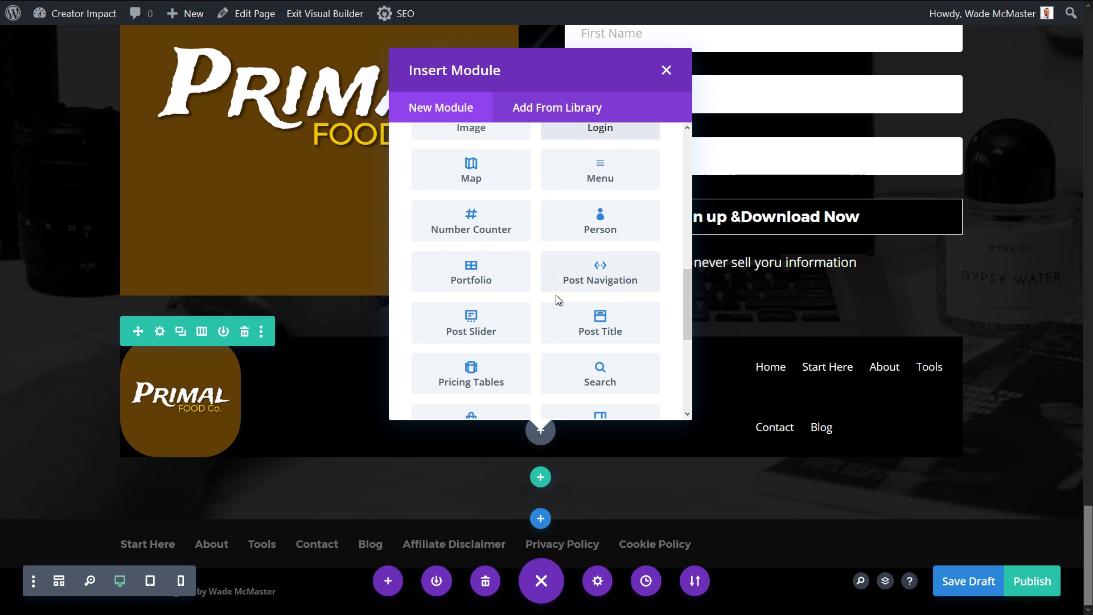
{"action": "left_click", "coordinate": [499, 235]}
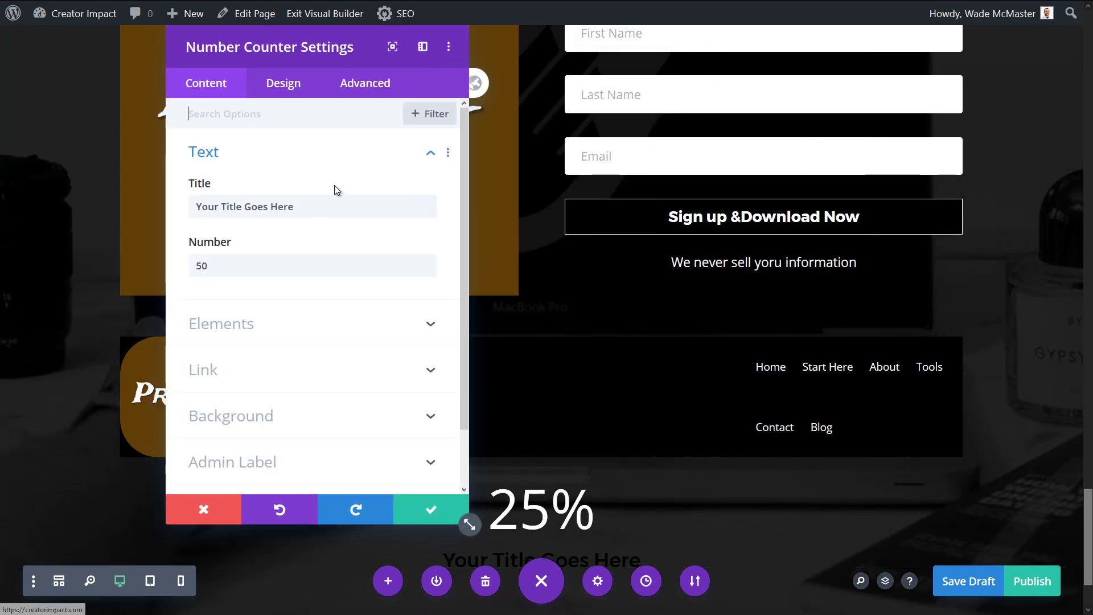
{"action": "left_click", "coordinate": [339, 207]}
{"action": "scroll", "coordinate": [527, 356], "scroll_direction": "down", "scroll_amount": 2}
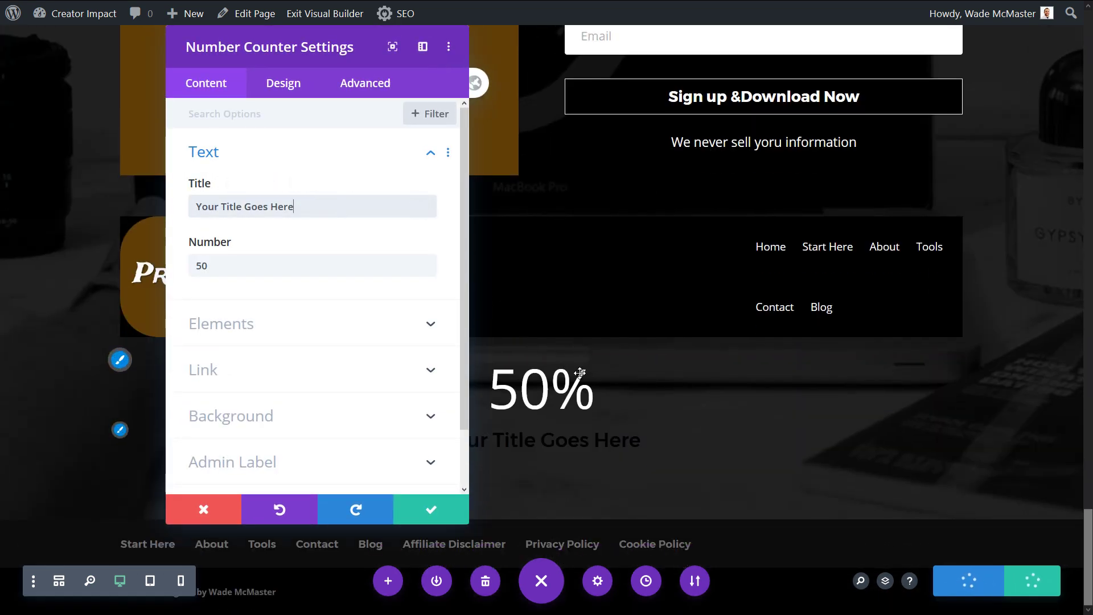
{"action": "left_click_drag", "start_coordinate": [320, 54], "coordinate": [238, 54]}
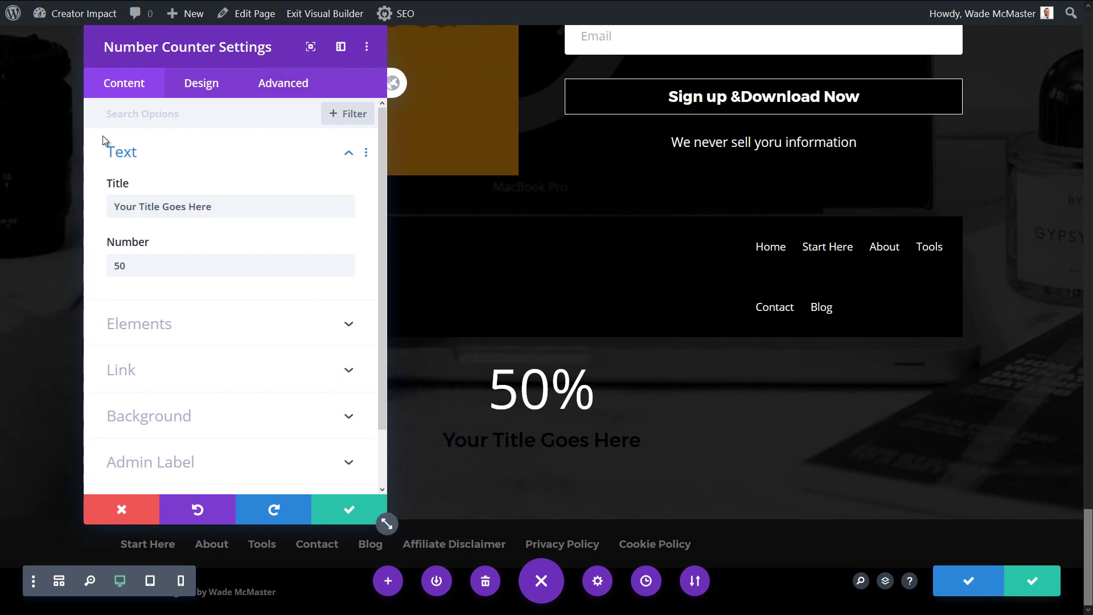
{"action": "left_click_drag", "start_coordinate": [212, 198], "coordinate": [37, 200]}
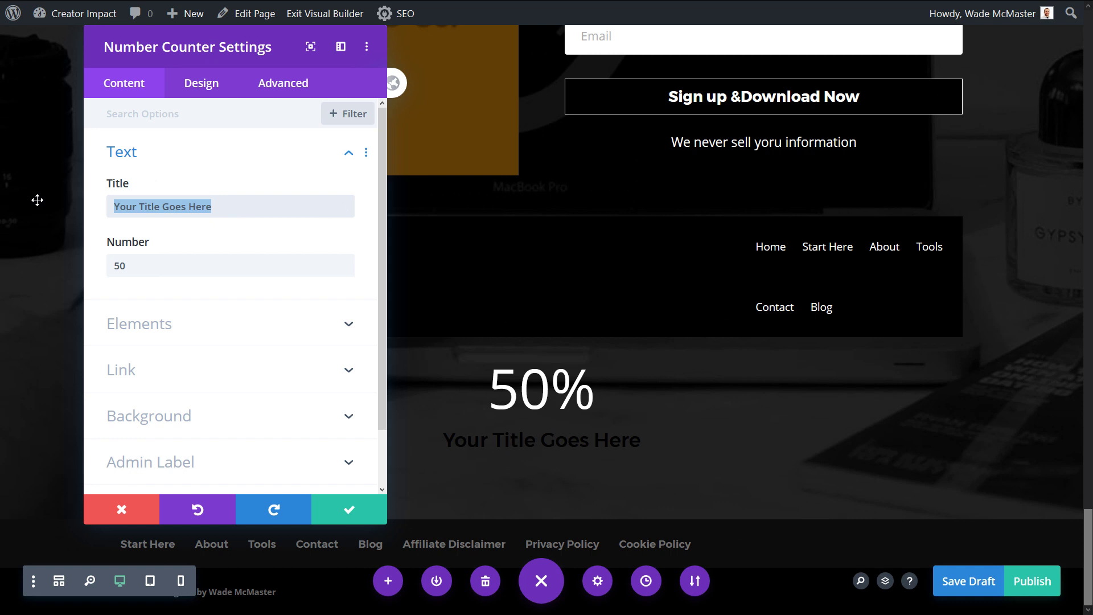
{"action": "scroll", "coordinate": [135, 383], "scroll_direction": "up", "scroll_amount": 2}
{"action": "left_click", "coordinate": [140, 324]}
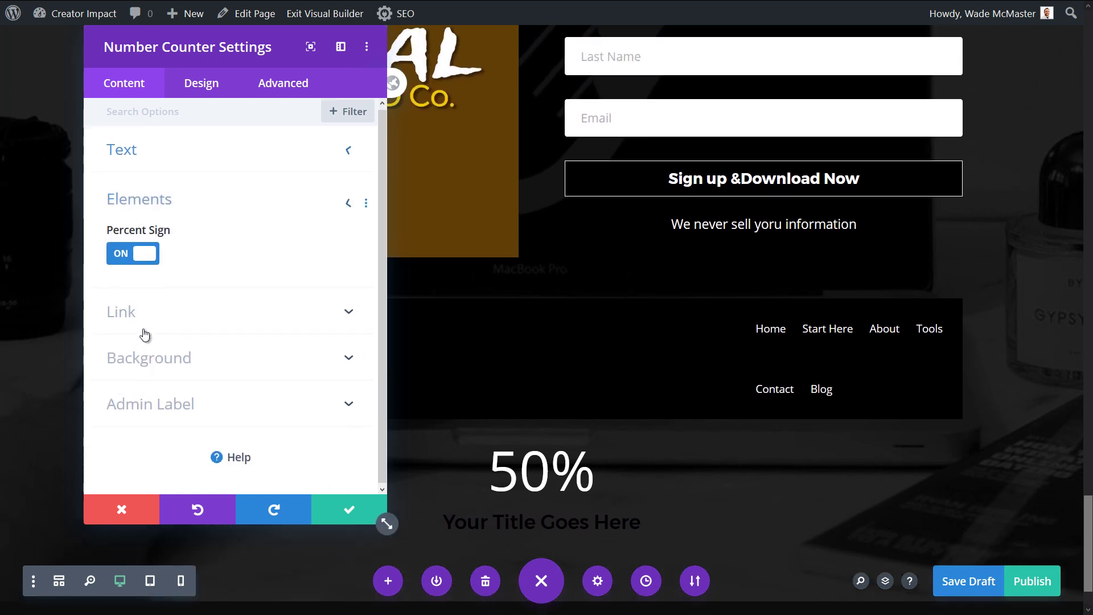
{"action": "left_click", "coordinate": [144, 253]}
Set the counter's number to 987 and its title to 'Kittens Saved Today'
{"action": "scroll", "coordinate": [162, 227], "scroll_direction": "up", "scroll_amount": 1}
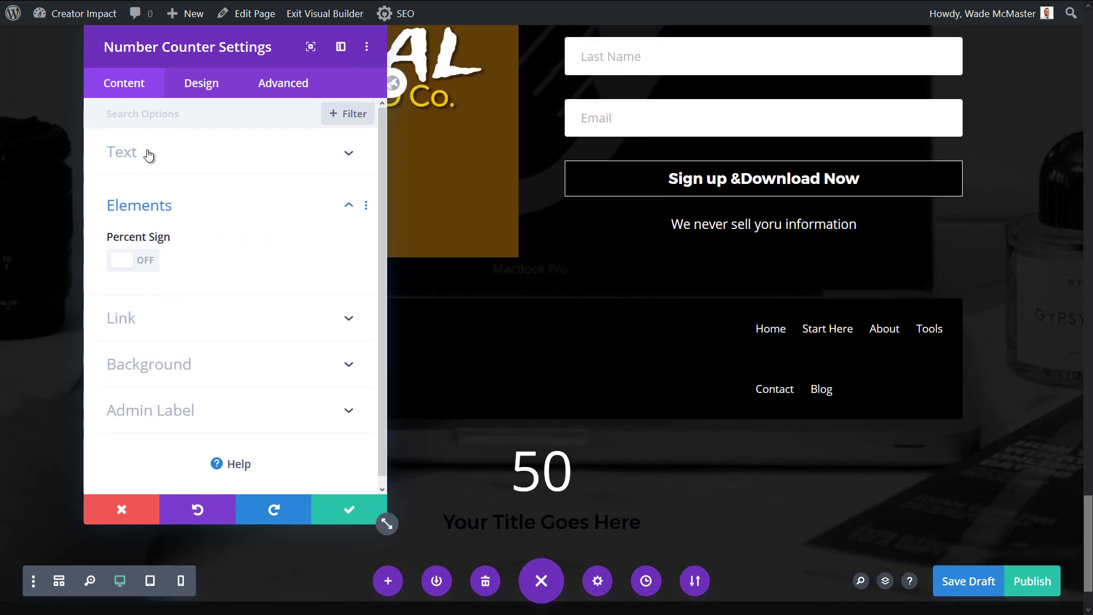
{"action": "left_click", "coordinate": [149, 154]}
{"action": "left_click_drag", "start_coordinate": [69, 260], "coordinate": [39, 252]}
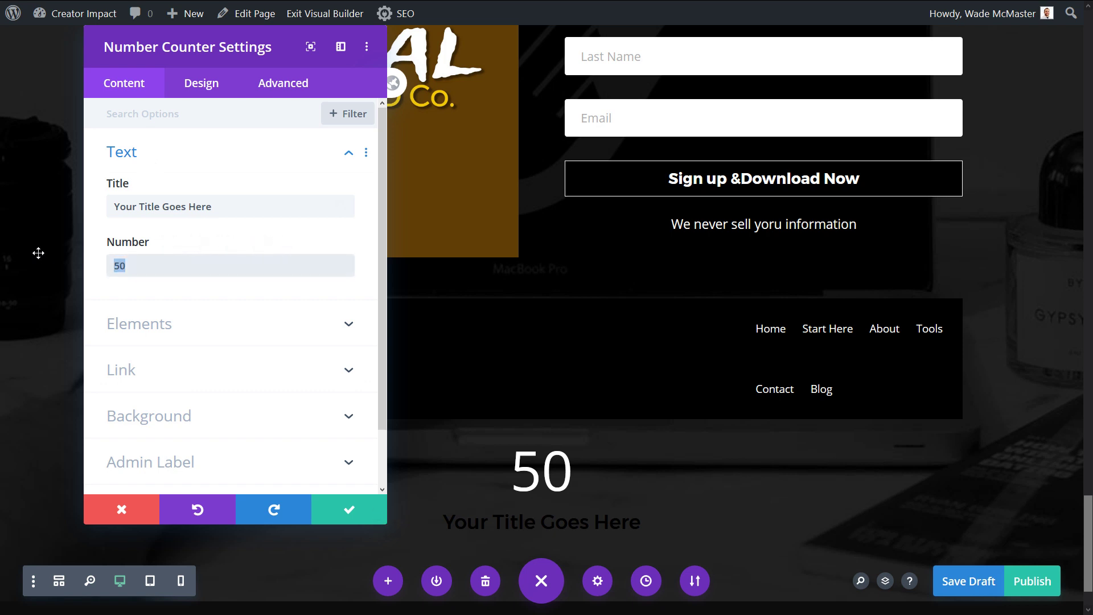
{"action": "type", "text": "987"}
{"action": "left_click_drag", "start_coordinate": [284, 206], "coordinate": [24, 188]}
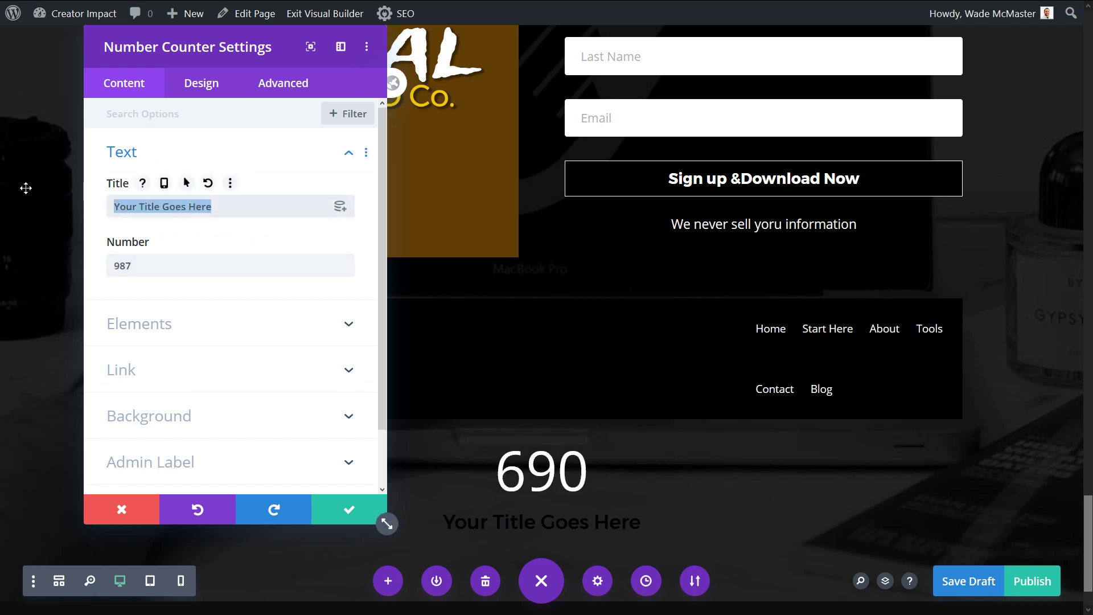
{"action": "type", "text": "Kitt"}
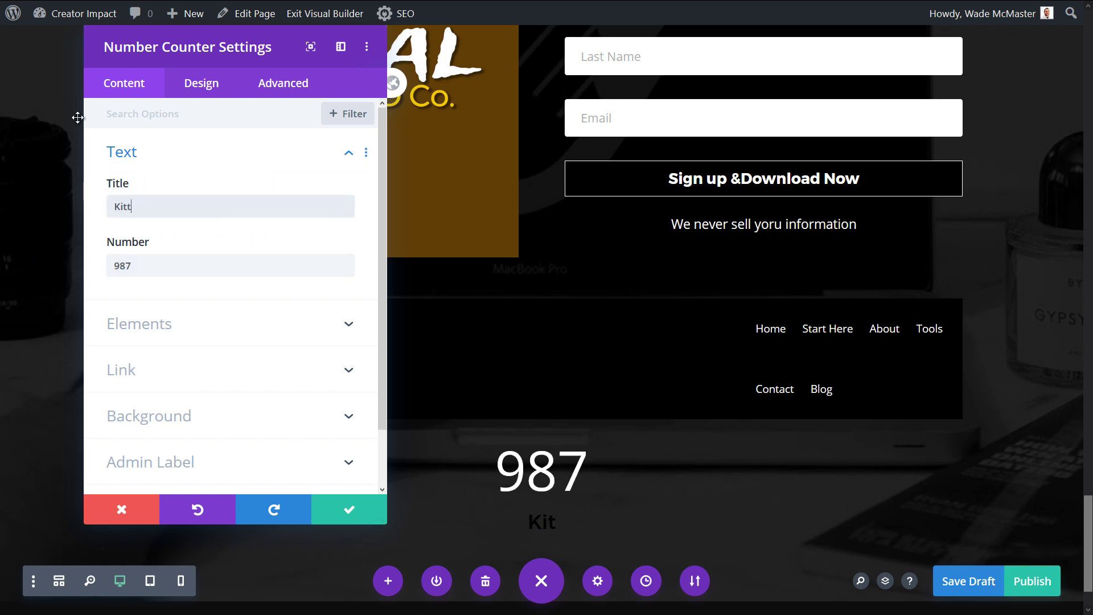
{"action": "type", "text": "en s Saved "}
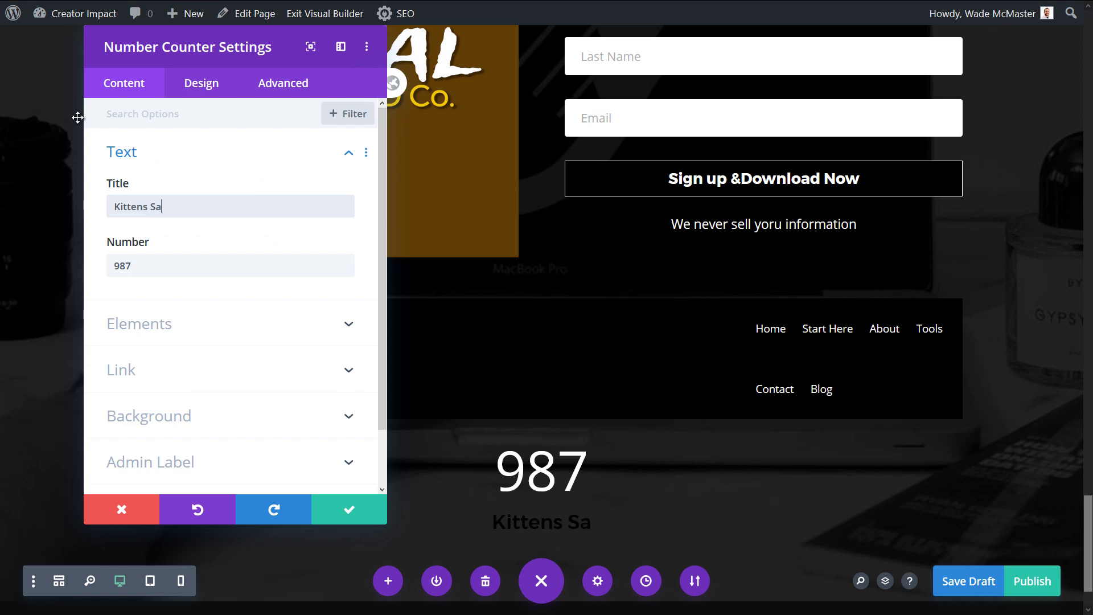
{"action": "type", "text": "Today"}
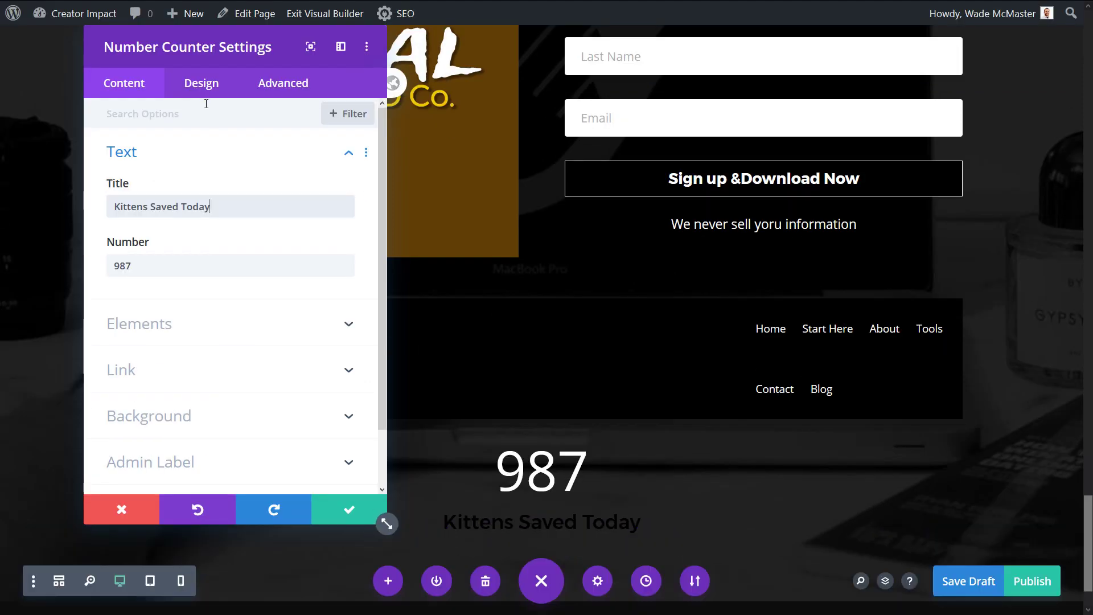
Make the counter's title text yellow and save the module
{"action": "left_click", "coordinate": [203, 86]}
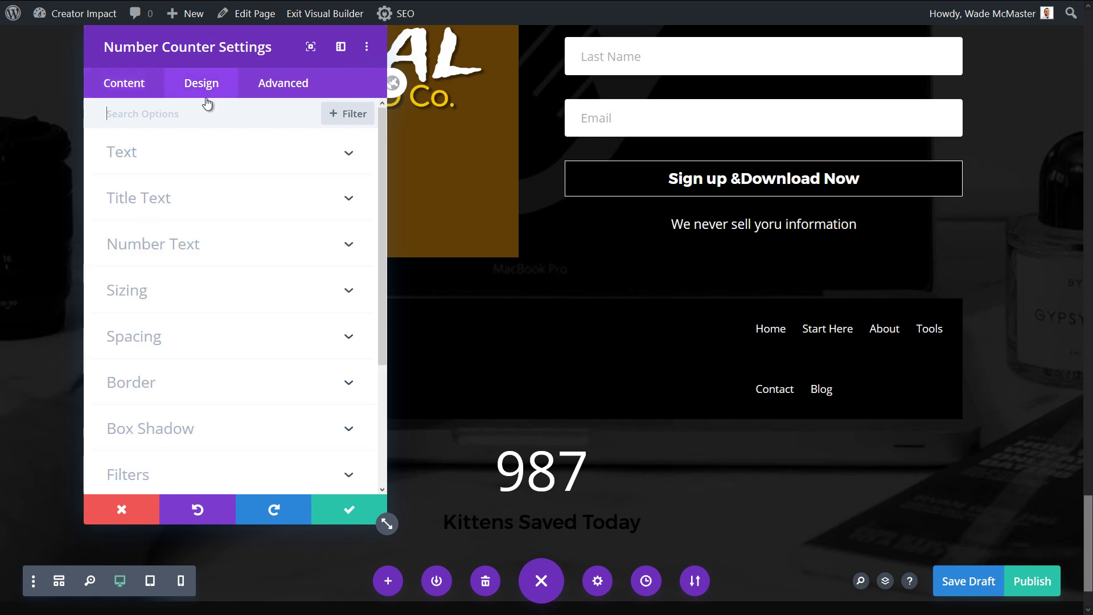
{"action": "left_click", "coordinate": [185, 200]}
{"action": "left_click", "coordinate": [254, 481]}
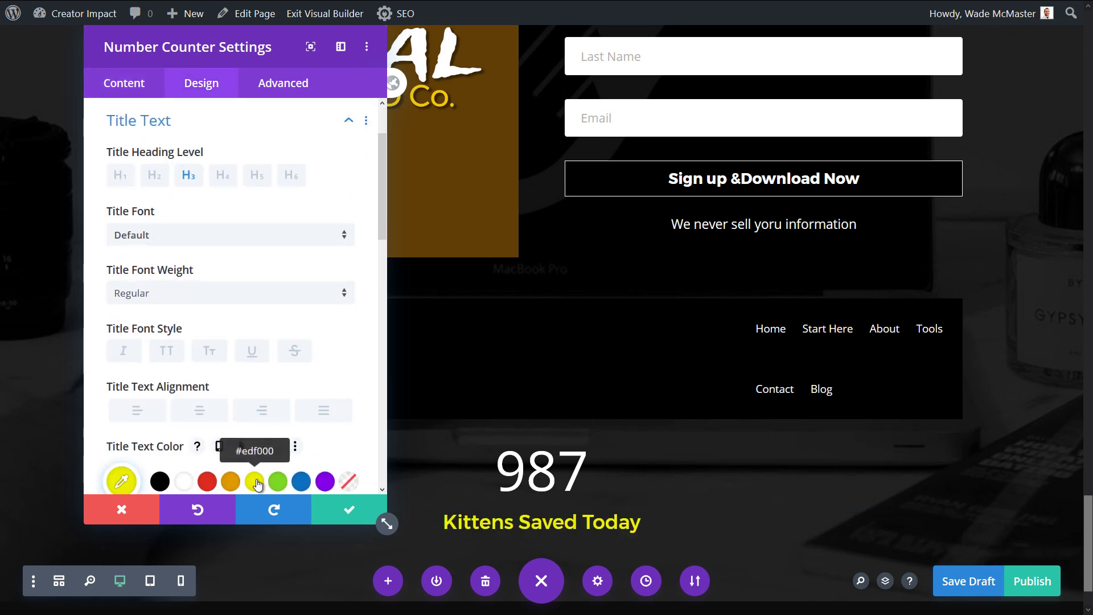
{"action": "left_click", "coordinate": [349, 509]}
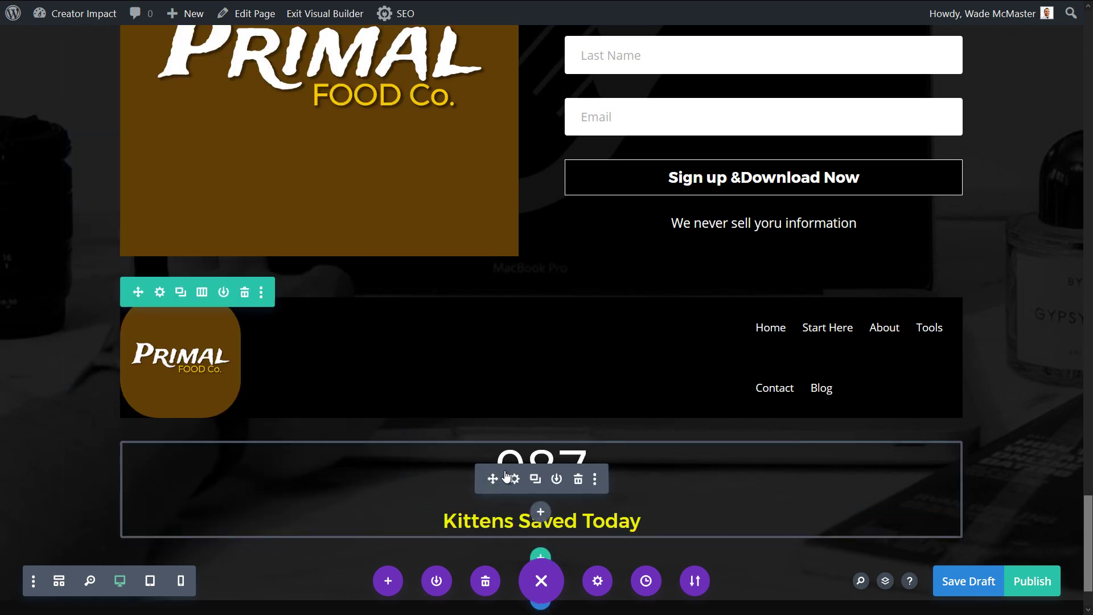
Insert a three-column row below the number counter
{"action": "scroll", "coordinate": [527, 415], "scroll_direction": "down", "scroll_amount": 2}
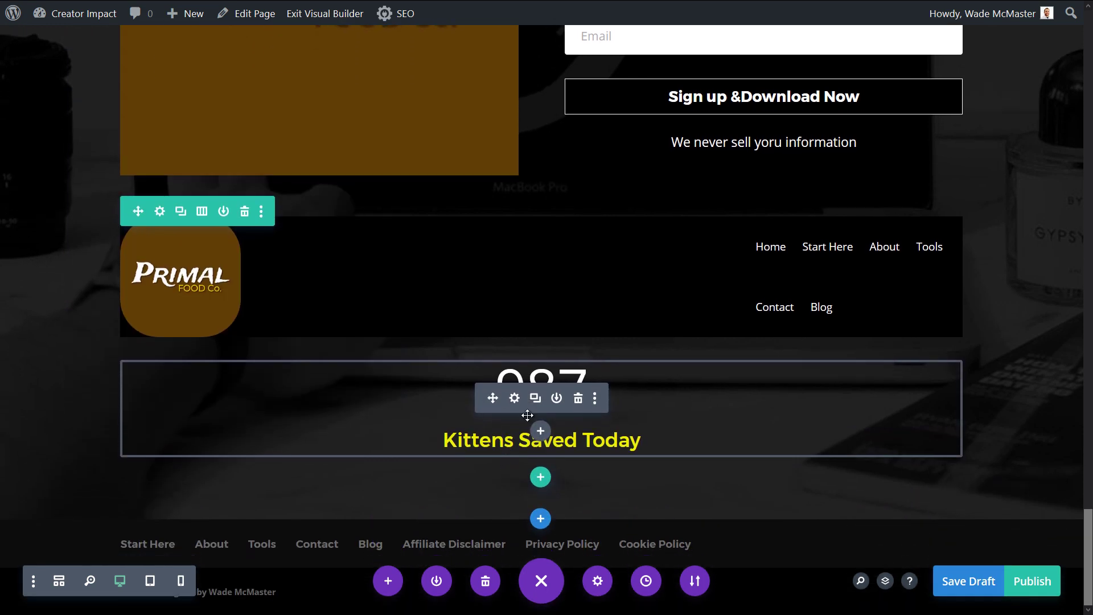
{"action": "left_click_drag", "start_coordinate": [492, 397], "coordinate": [530, 405]}
{"action": "left_click", "coordinate": [540, 476]}
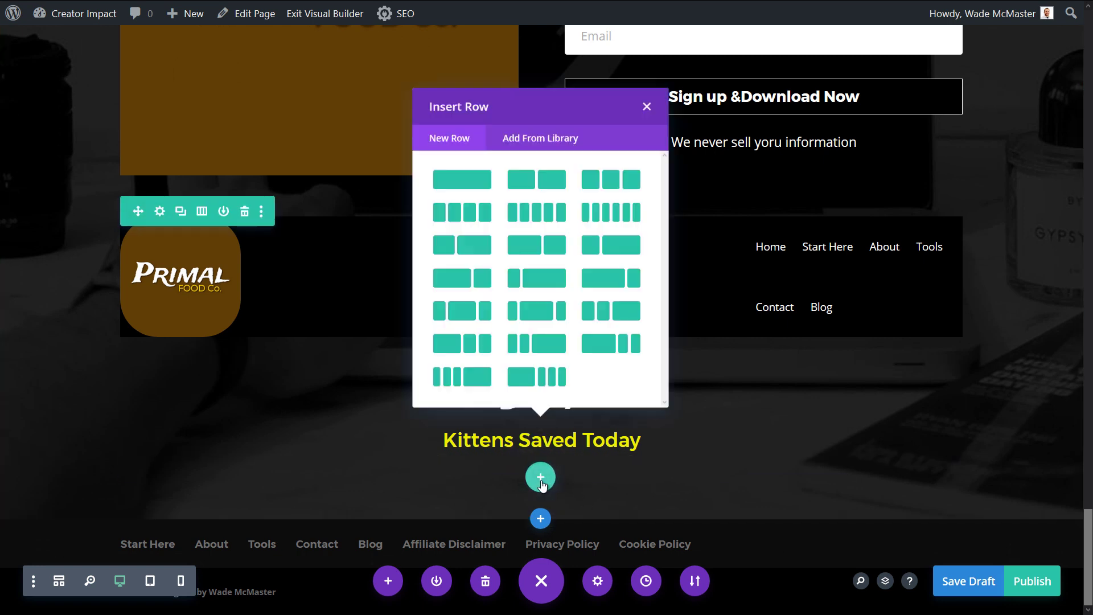
{"action": "left_click", "coordinate": [623, 196]}
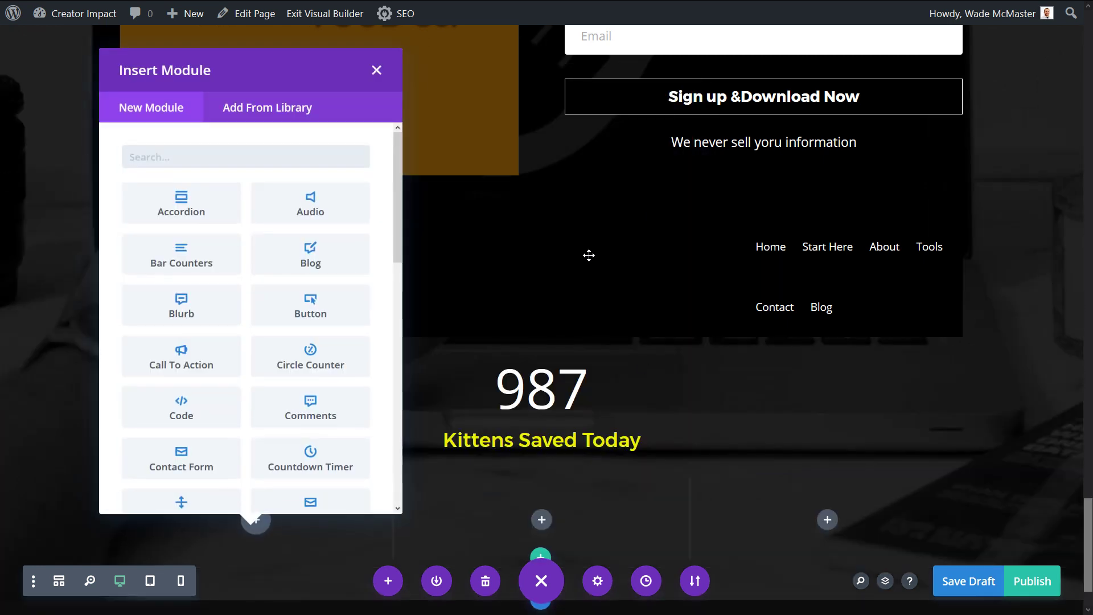
Add a Person module to the first column, filling name, position and Facebook/Twitter links
{"action": "scroll", "coordinate": [281, 302], "scroll_direction": "down", "scroll_amount": 8}
{"action": "scroll", "coordinate": [273, 302], "scroll_direction": "down", "scroll_amount": 1}
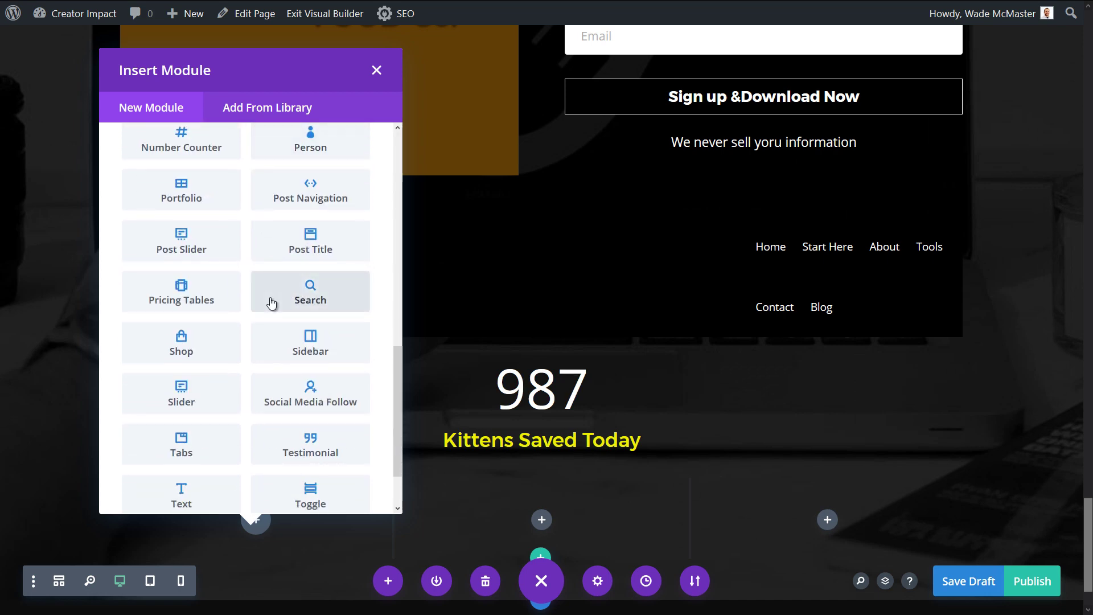
{"action": "left_click", "coordinate": [309, 147]}
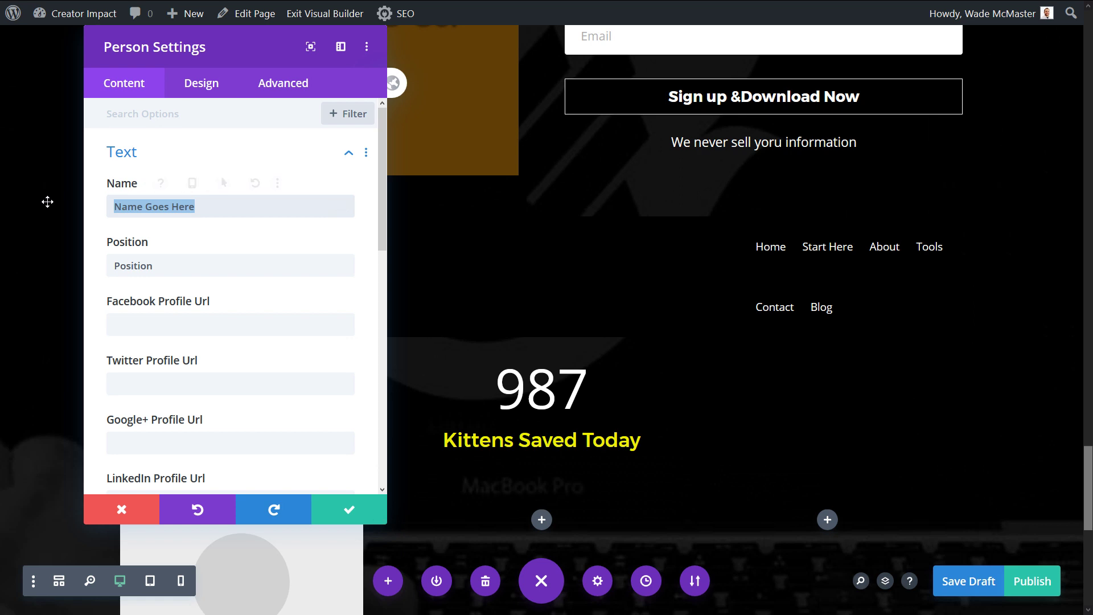
{"action": "type", "text": "Mr Awesome"}
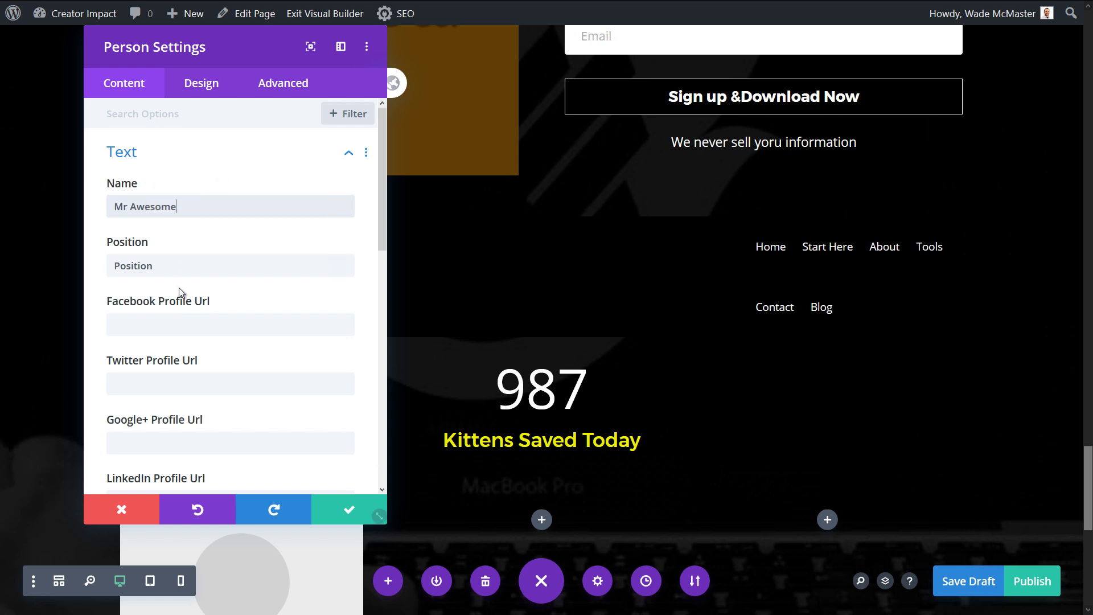
{"action": "key", "text": "Tab"}
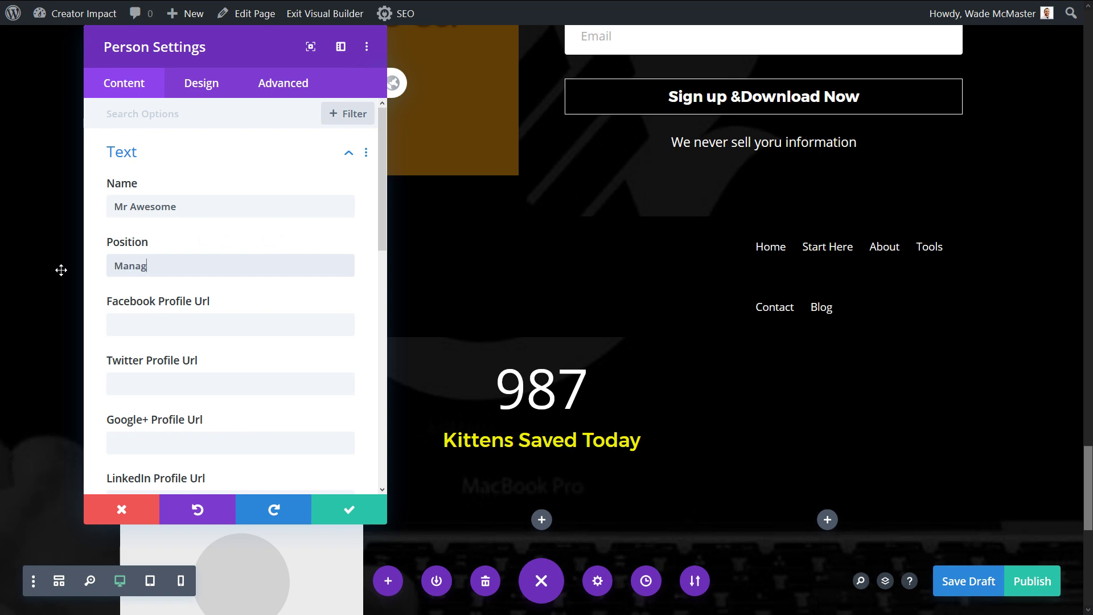
{"action": "left_click_drag", "start_coordinate": [176, 42], "coordinate": [869, 75]}
{"action": "scroll", "coordinate": [481, 211], "scroll_direction": "down", "scroll_amount": 7}
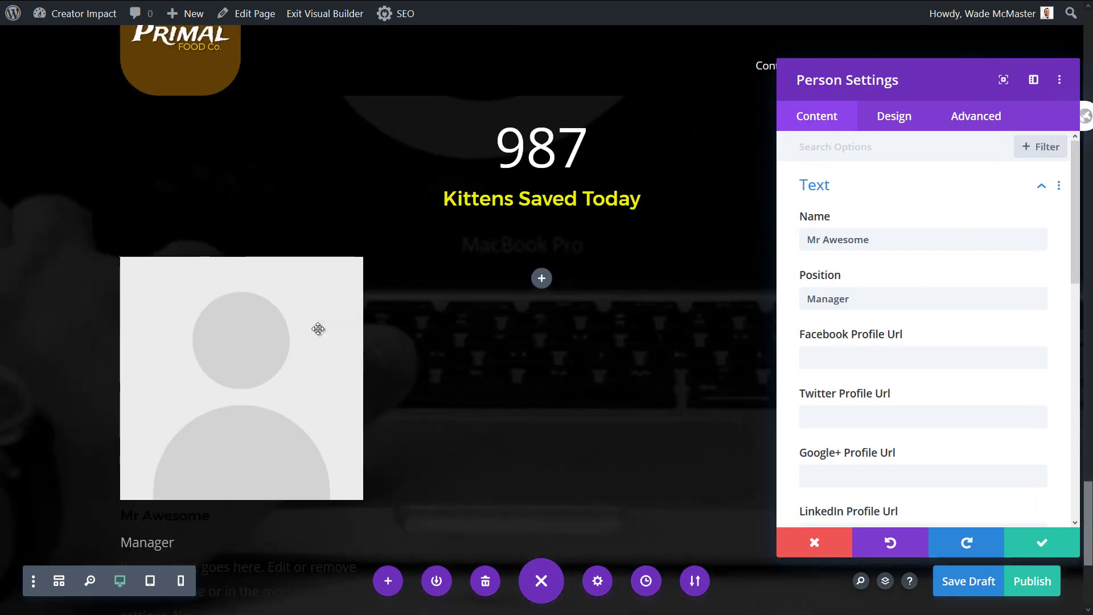
{"action": "left_click", "coordinate": [841, 357]}
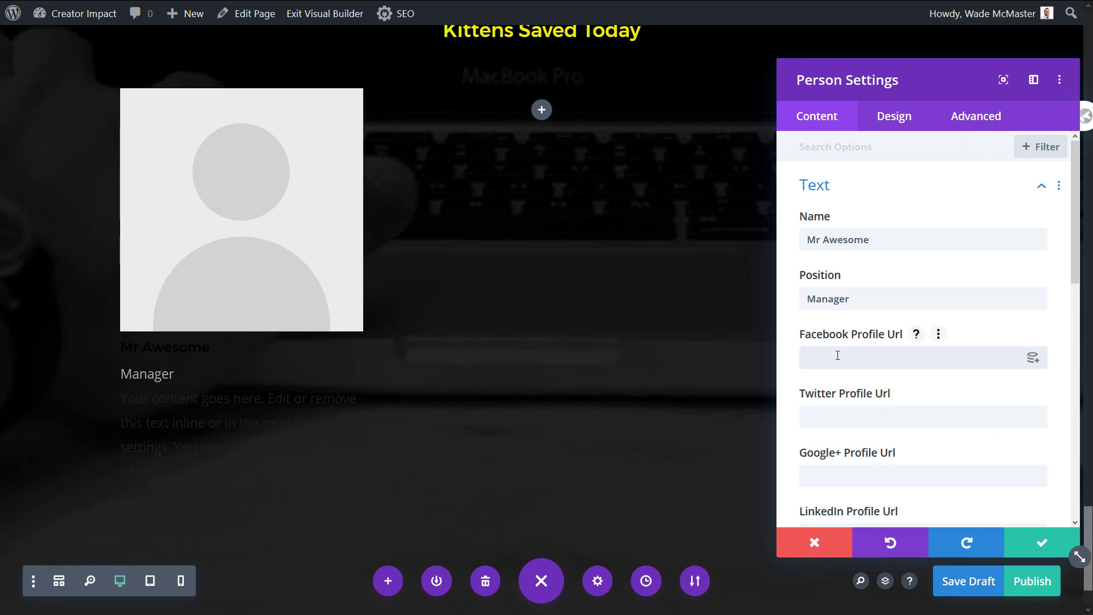
{"action": "left_click", "coordinate": [842, 415]}
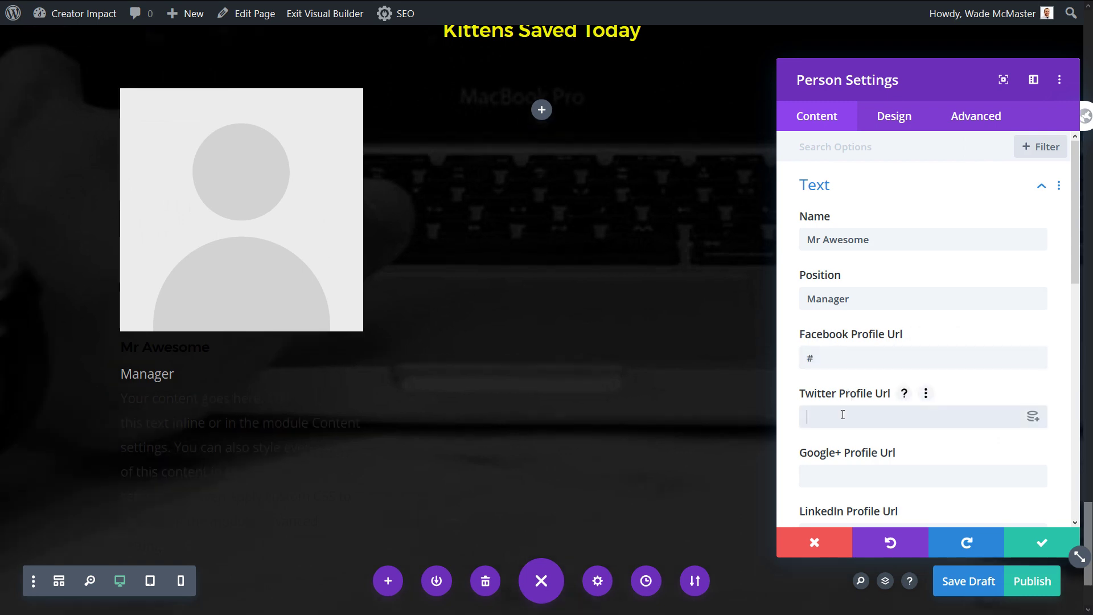
Replace the person card's placeholder body text with 'This is my profile'
{"action": "scroll", "coordinate": [833, 466], "scroll_direction": "down", "scroll_amount": 3}
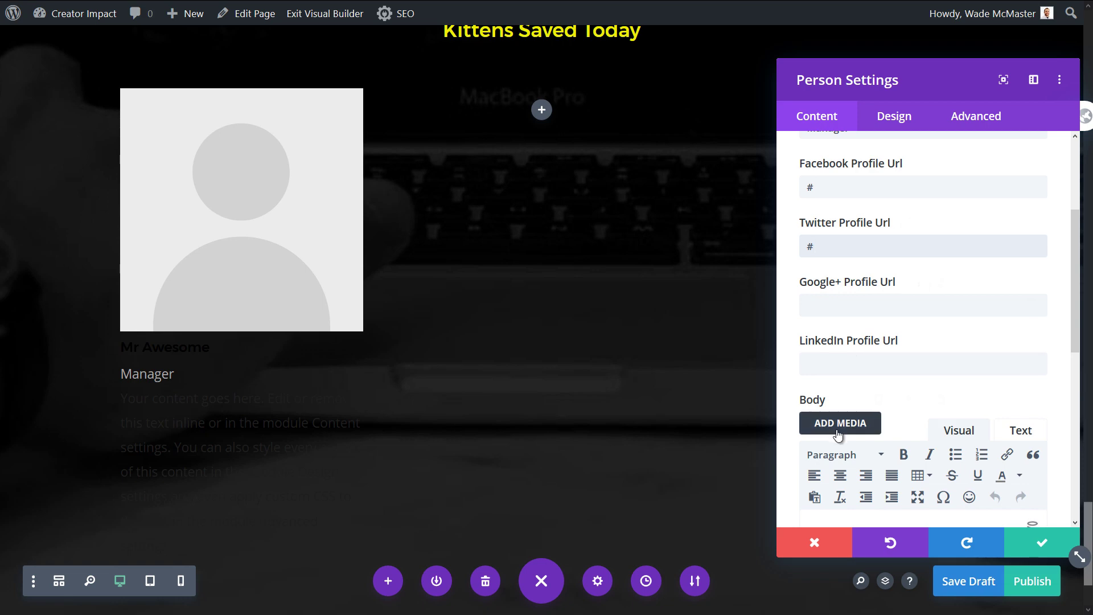
{"action": "scroll", "coordinate": [841, 421], "scroll_direction": "down", "scroll_amount": 3}
{"action": "left_click_drag", "start_coordinate": [966, 458], "coordinate": [783, 360]}
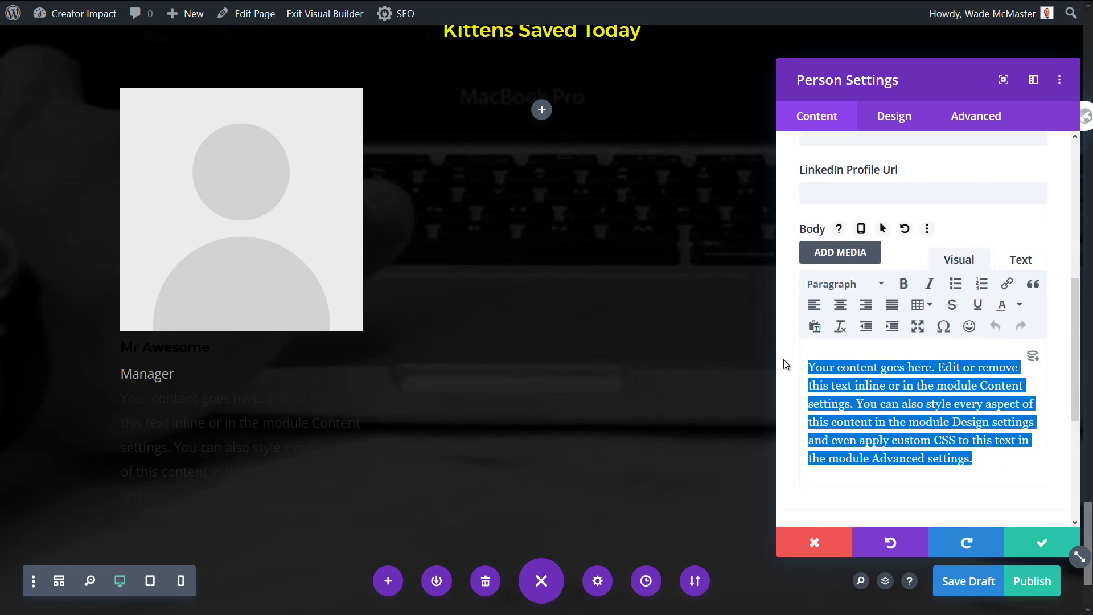
{"action": "type", "text": "Thi"}
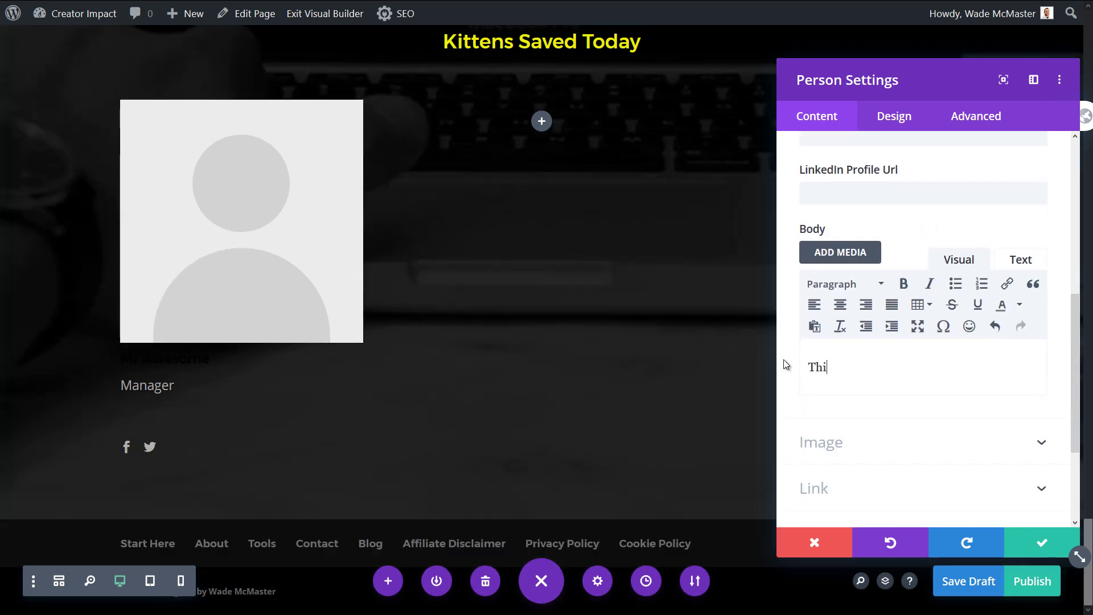
{"action": "type", "text": "s is my profile"}
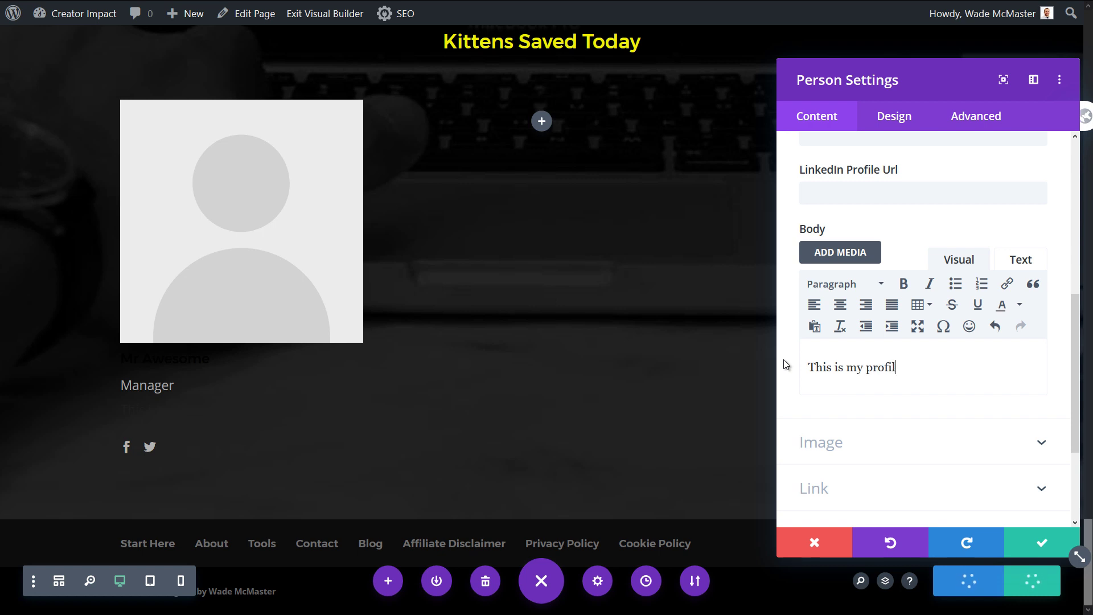
{"action": "left_click", "coordinate": [892, 117]}
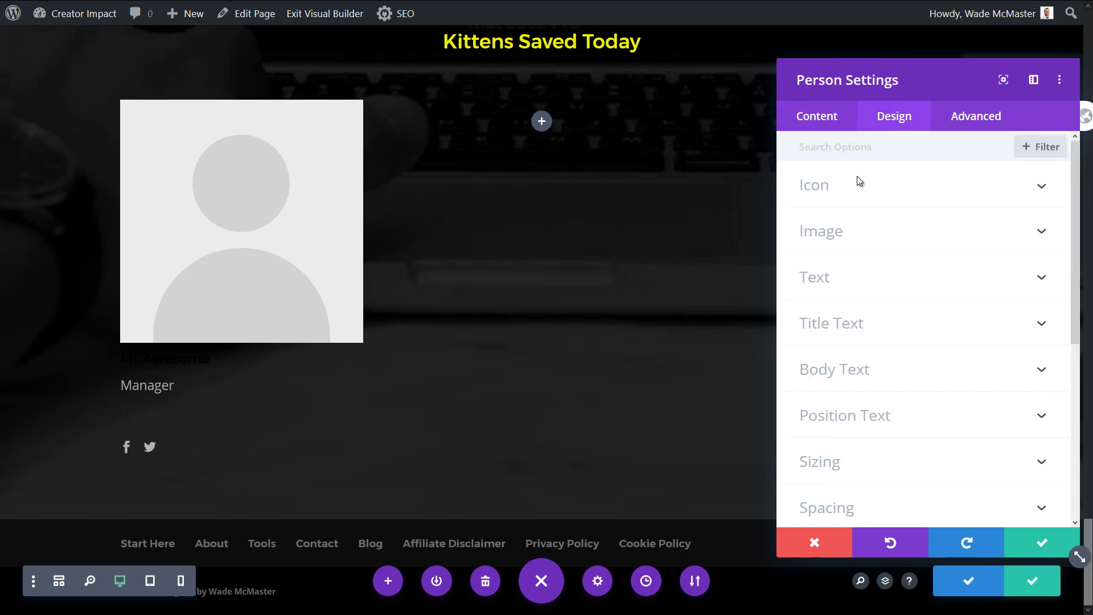
Set the person card's text colour to Light and its background to white
{"action": "left_click", "coordinate": [839, 276]}
{"action": "scroll", "coordinate": [842, 284], "scroll_direction": "down", "scroll_amount": 5}
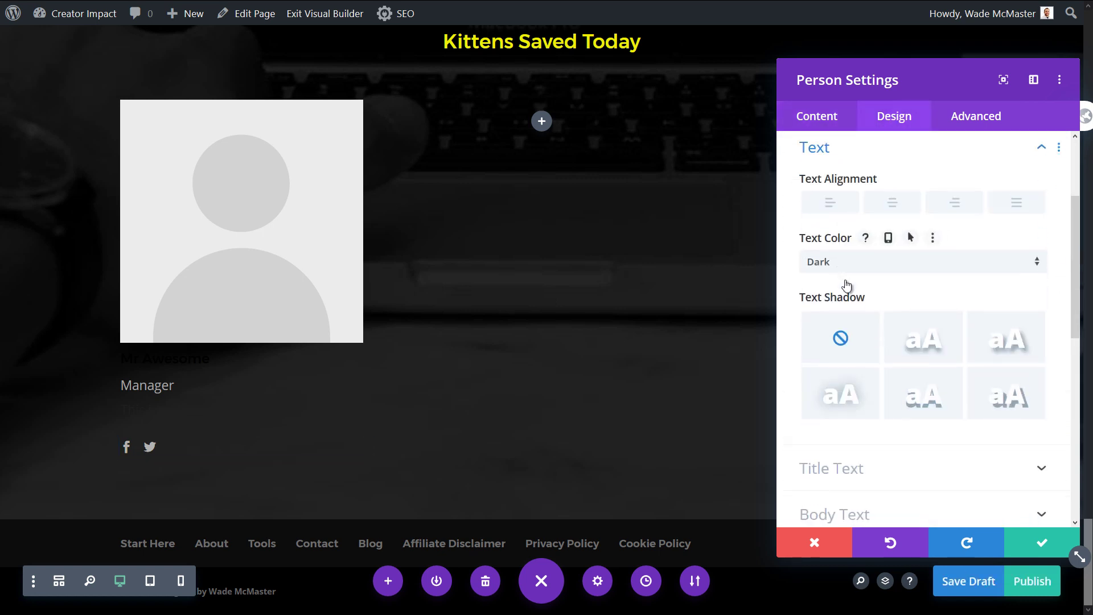
{"action": "scroll", "coordinate": [858, 245], "scroll_direction": "up", "scroll_amount": 5}
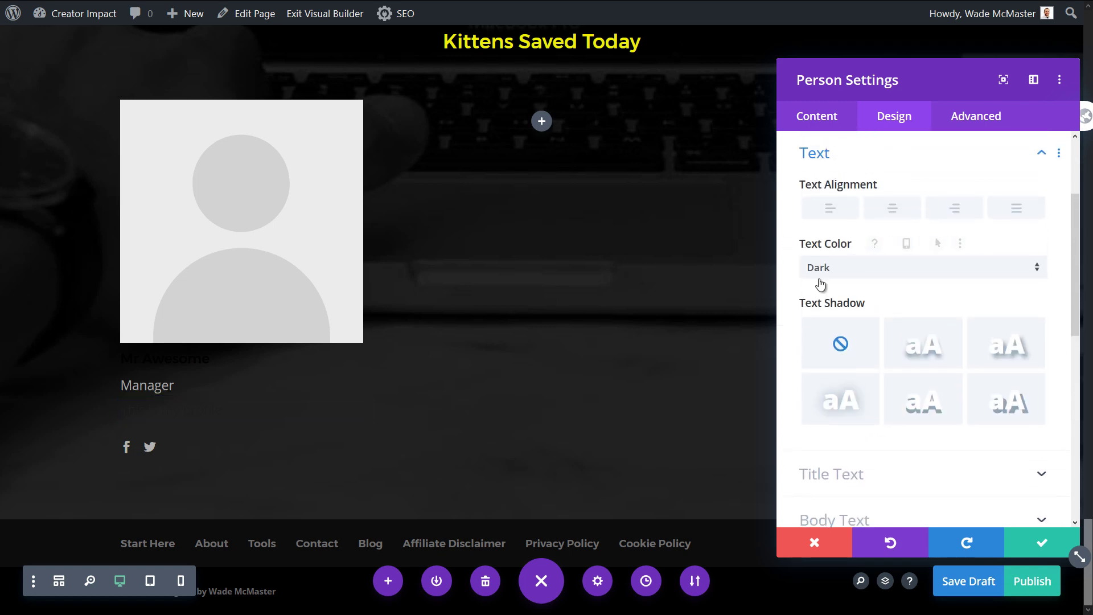
{"action": "scroll", "coordinate": [819, 284], "scroll_direction": "down", "scroll_amount": 1}
{"action": "left_click", "coordinate": [830, 226]}
{"action": "left_click", "coordinate": [831, 244]}
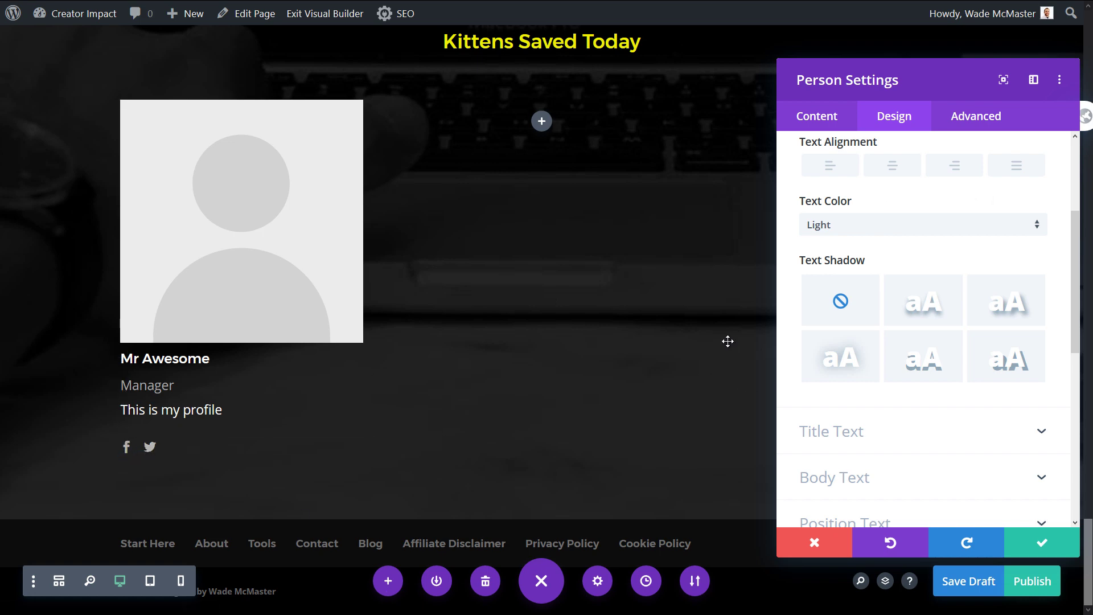
{"action": "left_click", "coordinate": [829, 117]}
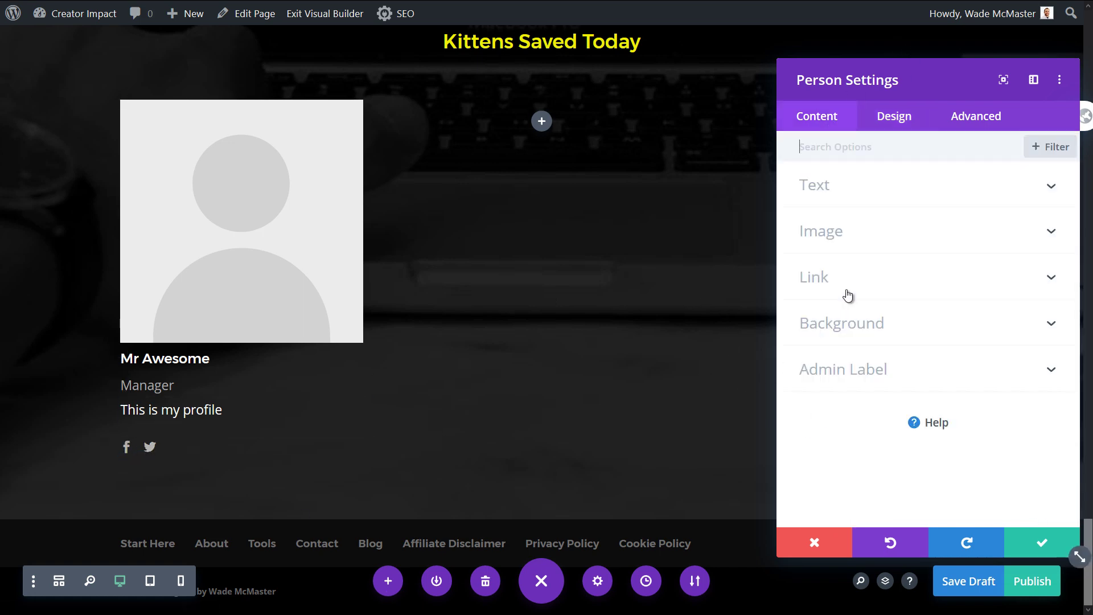
{"action": "left_click", "coordinate": [877, 321]}
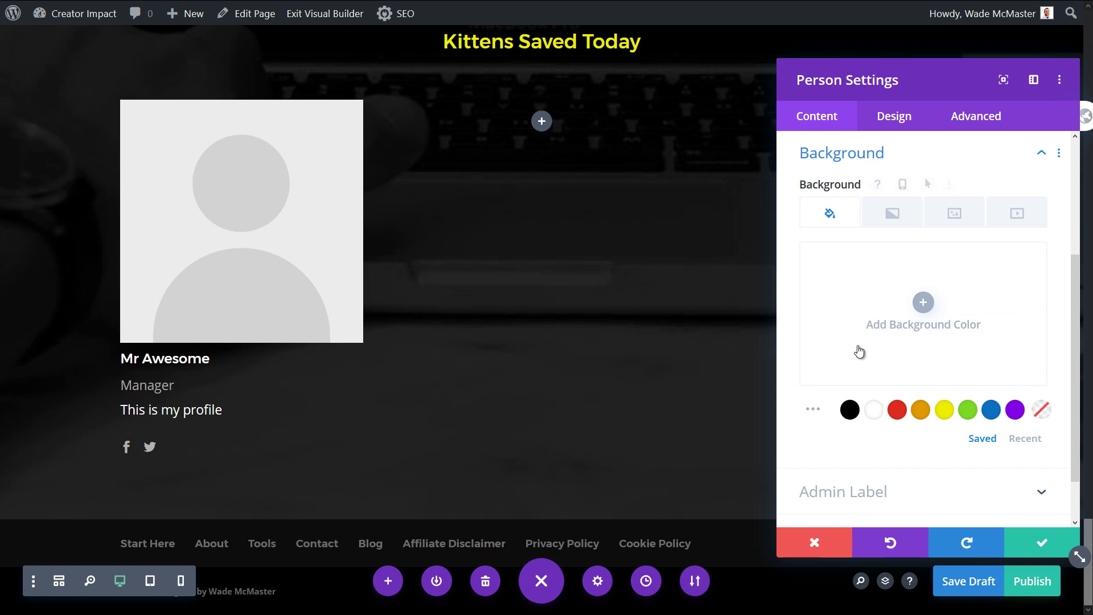
{"action": "left_click", "coordinate": [872, 415]}
Switch the person card's text colour back to Dark
{"action": "left_click", "coordinate": [893, 116]}
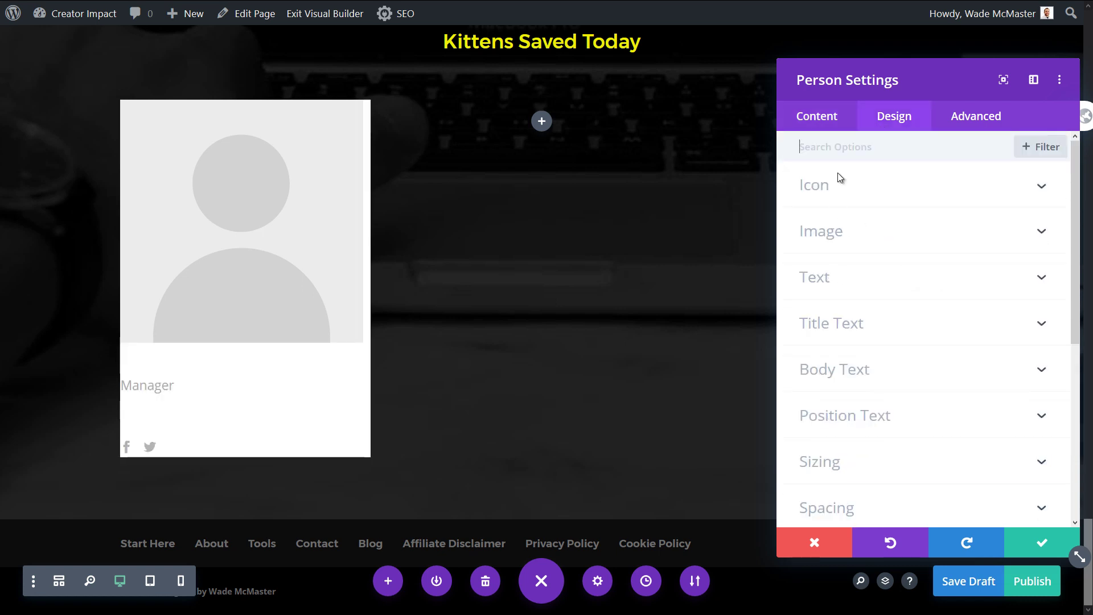
{"action": "left_click", "coordinate": [844, 271]}
{"action": "left_click", "coordinate": [844, 267]}
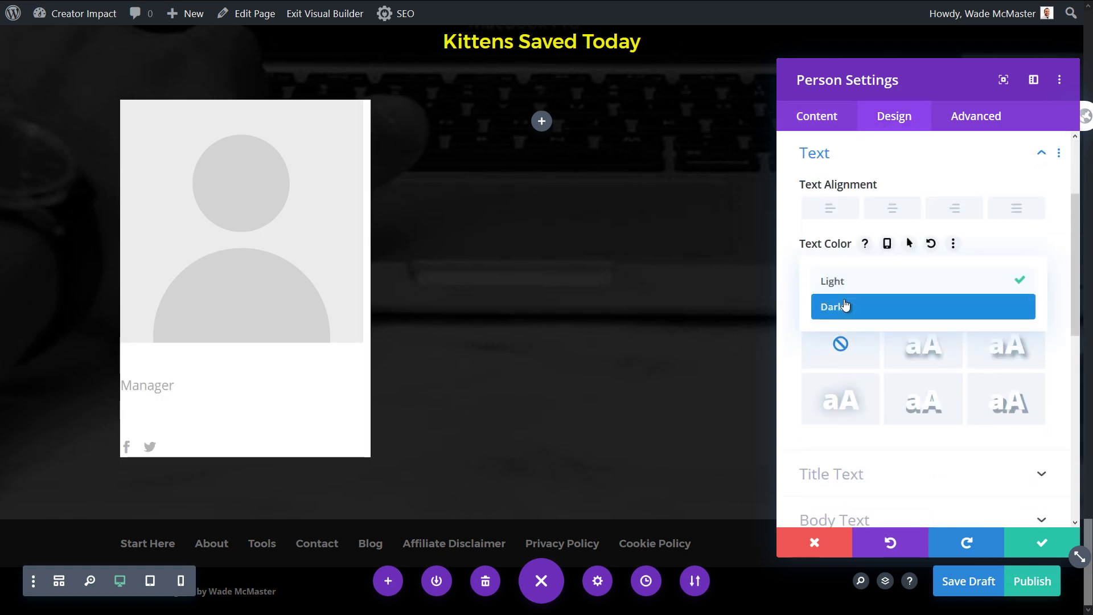
{"action": "left_click", "coordinate": [847, 304]}
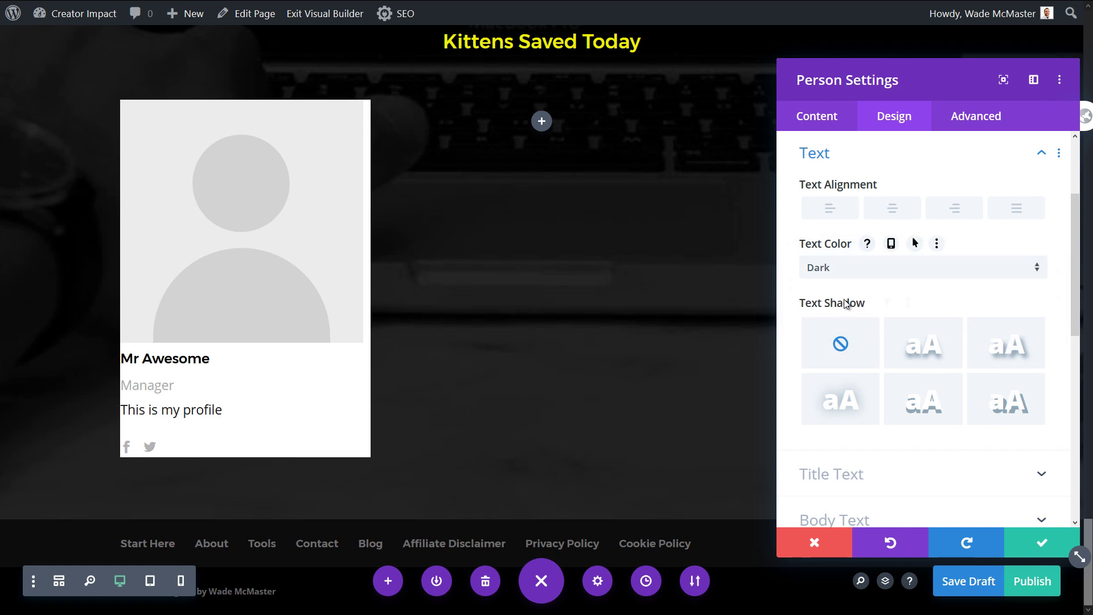
{"action": "left_click", "coordinate": [808, 116]}
{"action": "left_click", "coordinate": [835, 236]}
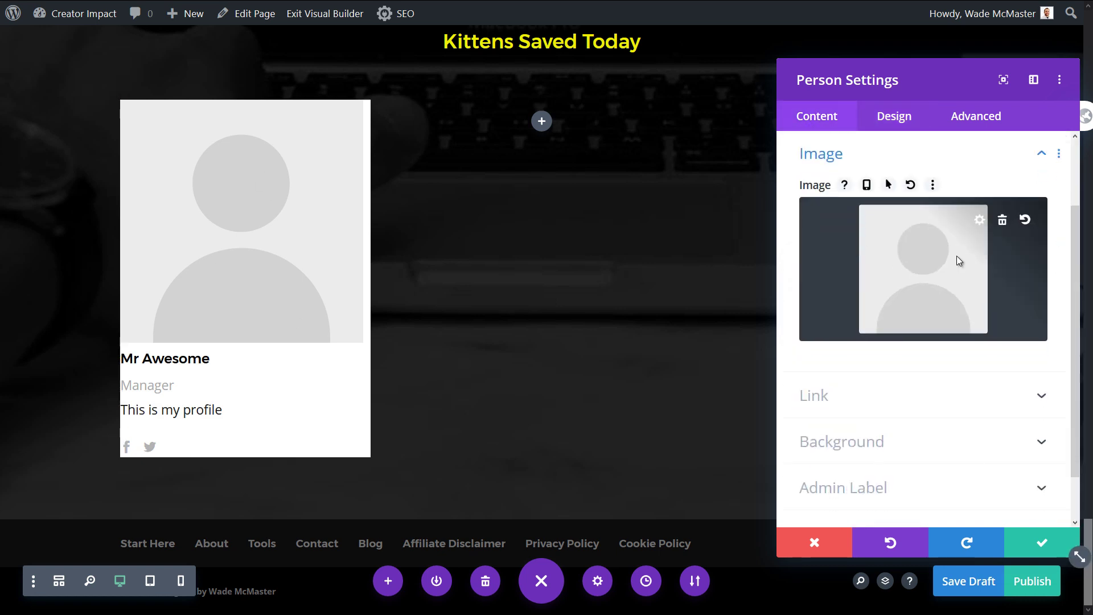
Set the person card image to the black-and-white portrait from the Media Library
{"action": "left_click", "coordinate": [958, 258]}
{"action": "scroll", "coordinate": [678, 339], "scroll_direction": "down", "scroll_amount": 9}
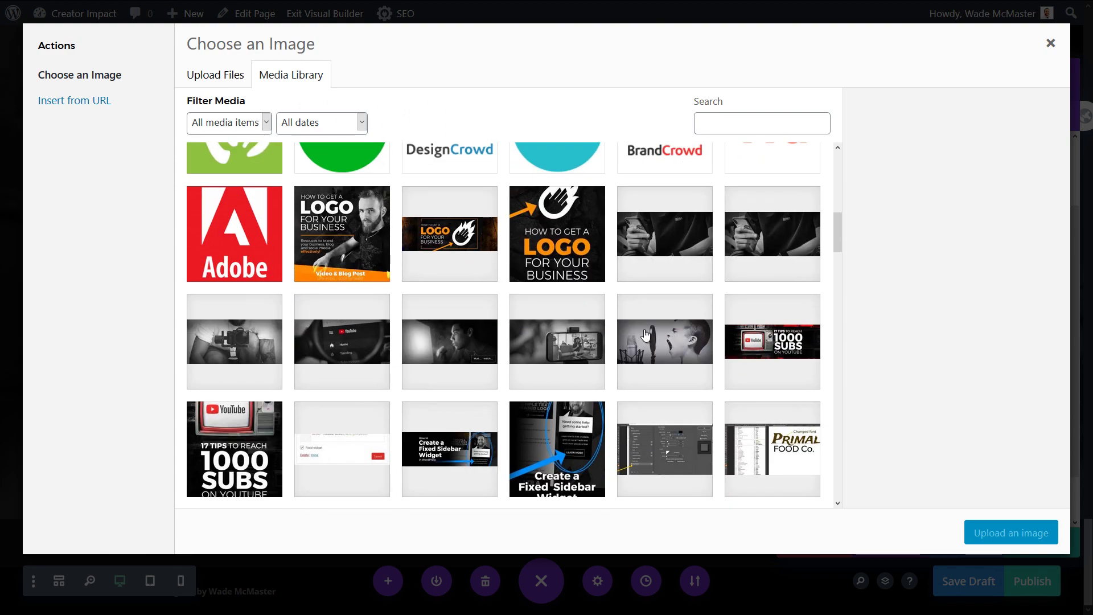
{"action": "left_click", "coordinate": [369, 246]}
{"action": "left_click", "coordinate": [468, 382]}
{"action": "scroll", "coordinate": [471, 398], "scroll_direction": "down", "scroll_amount": 5}
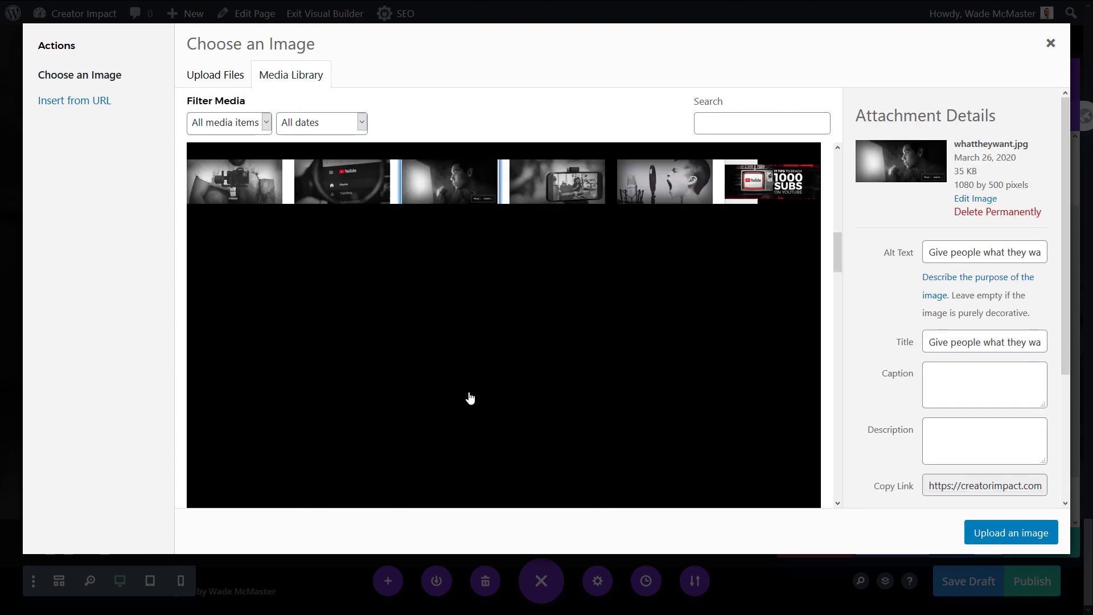
{"action": "scroll", "coordinate": [492, 378], "scroll_direction": "down", "scroll_amount": 5}
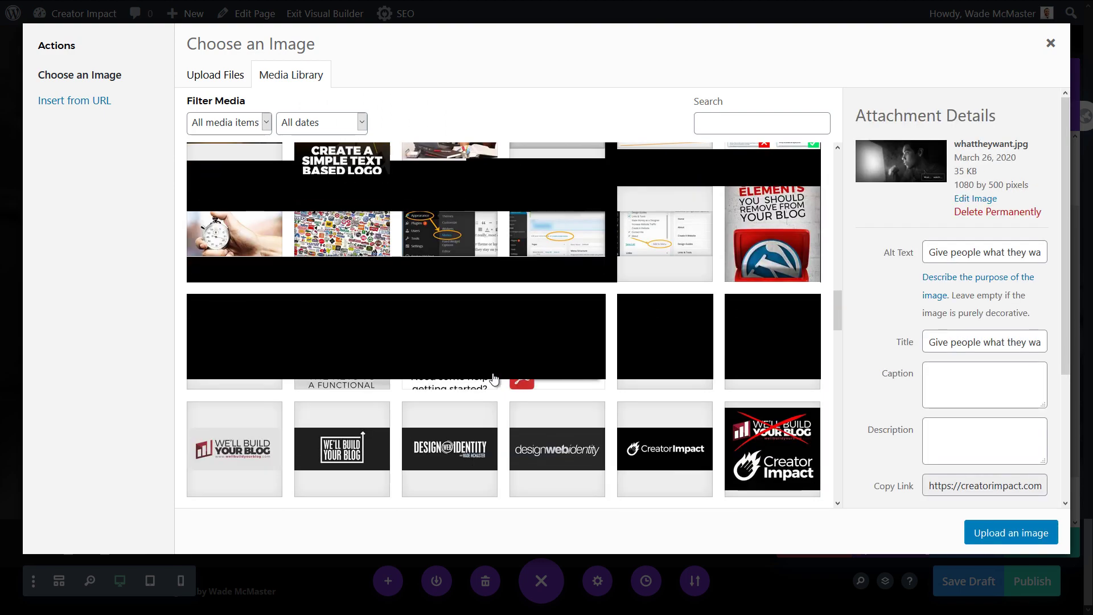
{"action": "scroll", "coordinate": [493, 378], "scroll_direction": "down", "scroll_amount": 10}
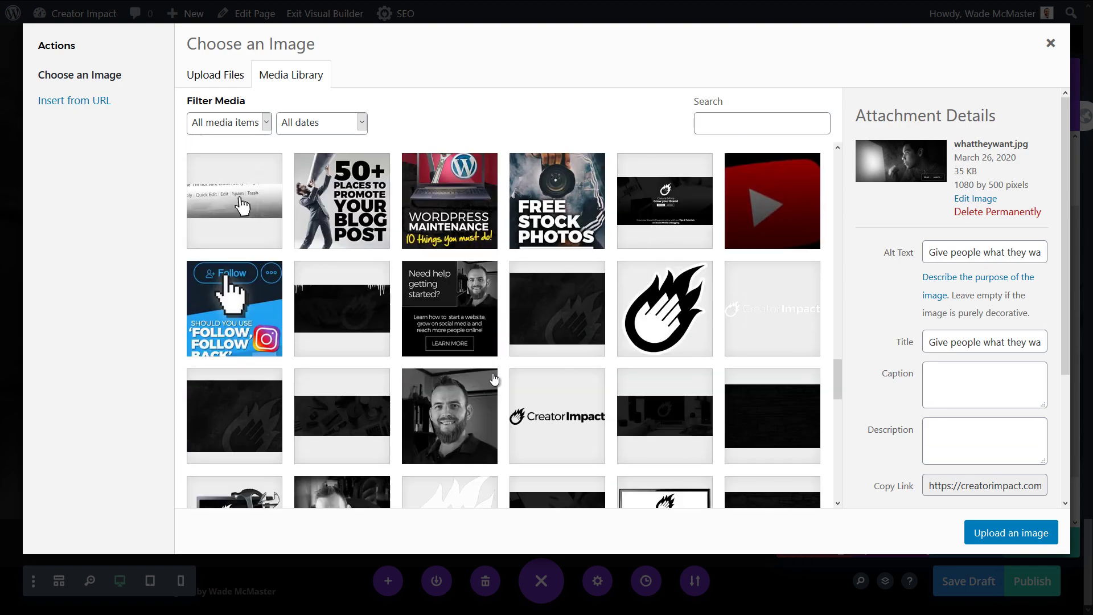
{"action": "left_click", "coordinate": [470, 407]}
{"action": "left_click", "coordinate": [1017, 533]}
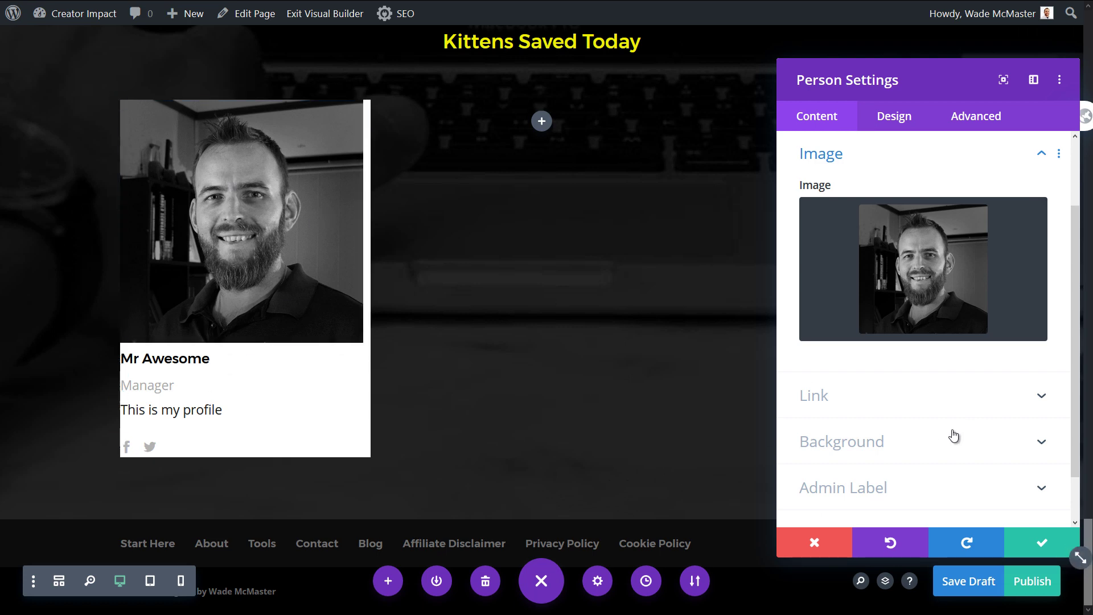
{"action": "scroll", "coordinate": [863, 313], "scroll_direction": "up", "scroll_amount": 3}
{"action": "left_click", "coordinate": [859, 190]}
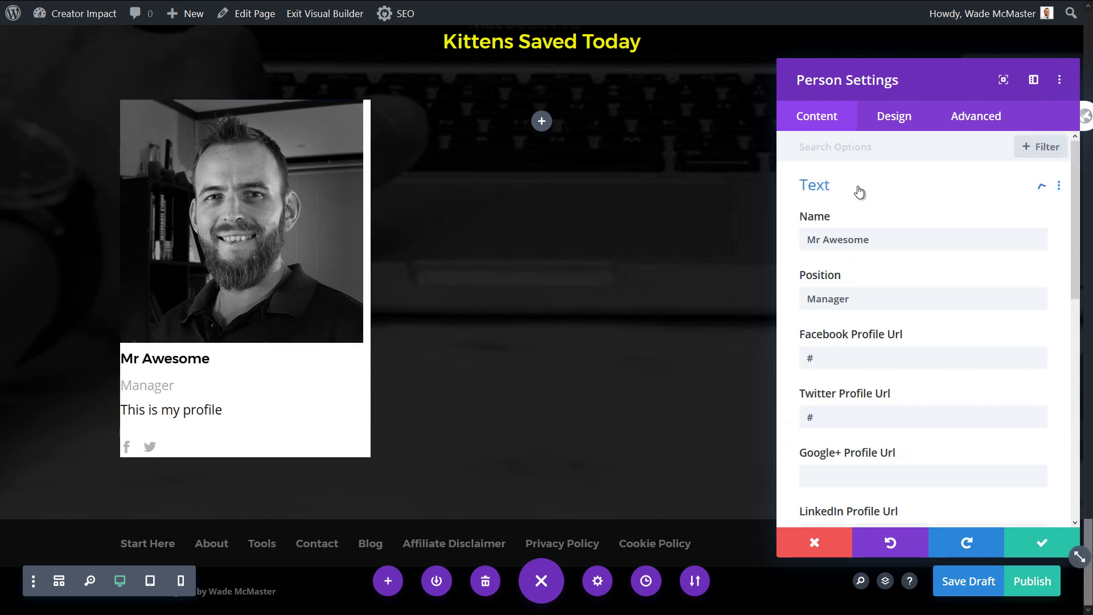
Round all image corners to 50% for a circular portrait and save the card
{"action": "scroll", "coordinate": [884, 318], "scroll_direction": "down", "scroll_amount": 5}
{"action": "left_click", "coordinate": [892, 113]}
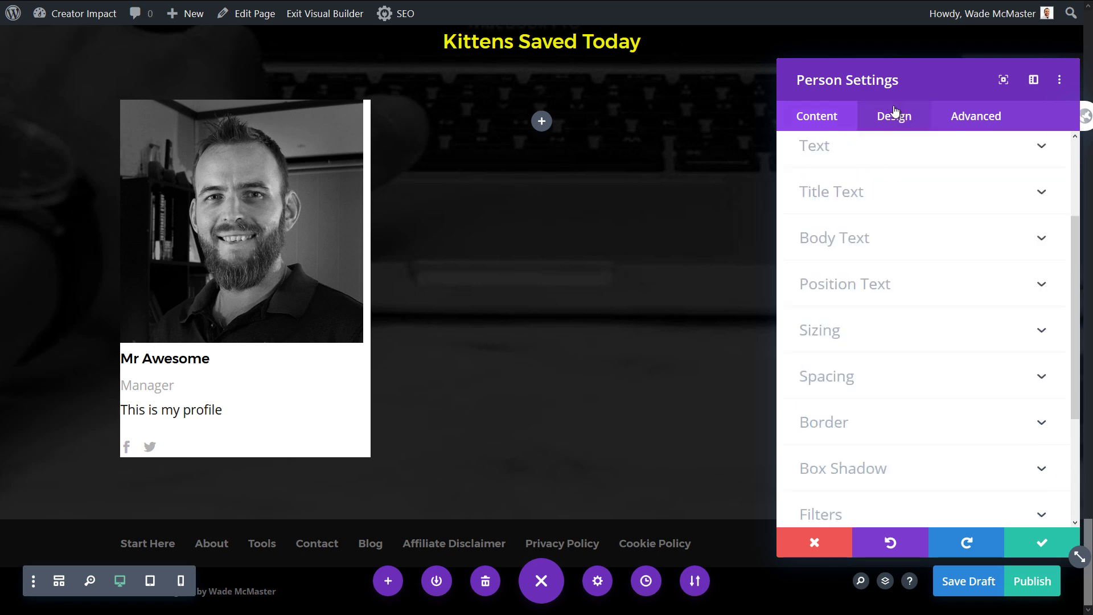
{"action": "left_click", "coordinate": [857, 149]}
{"action": "left_click", "coordinate": [861, 230]}
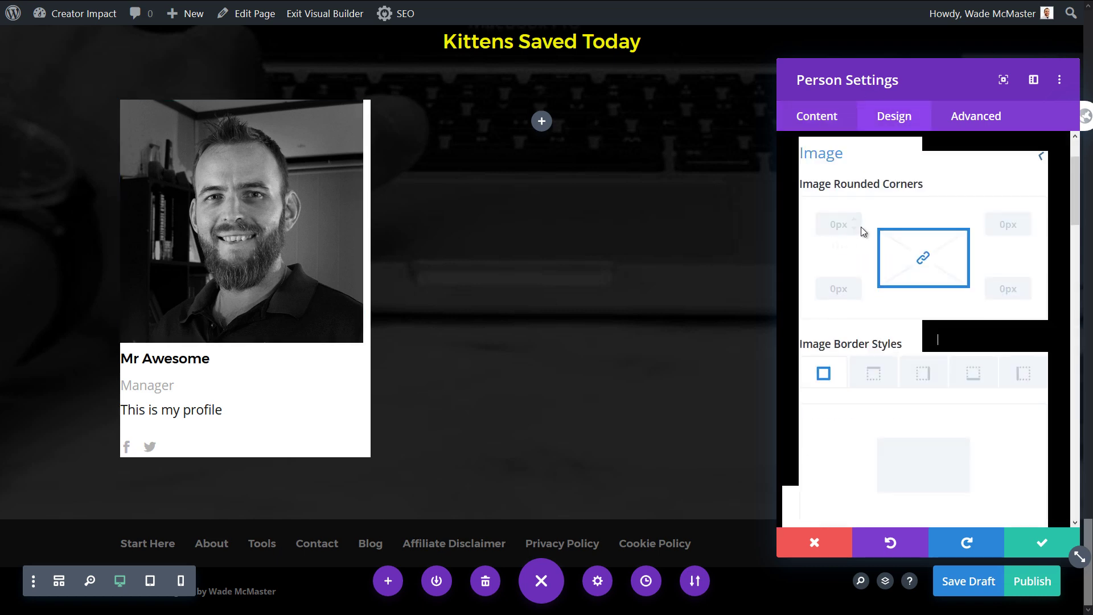
{"action": "left_click", "coordinate": [848, 225]}
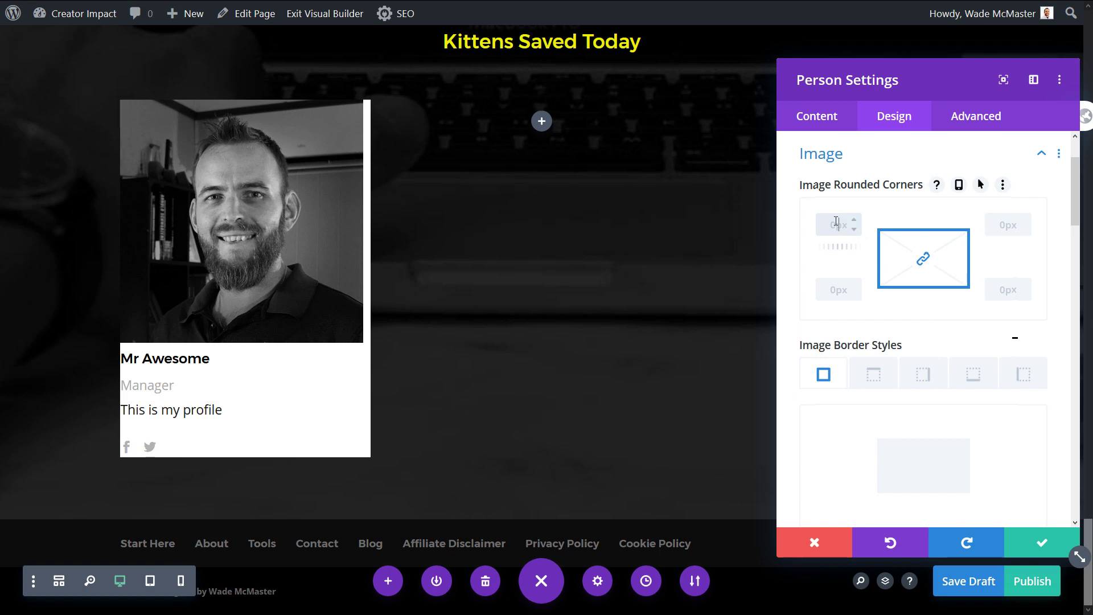
{"action": "left_click", "coordinate": [923, 259]}
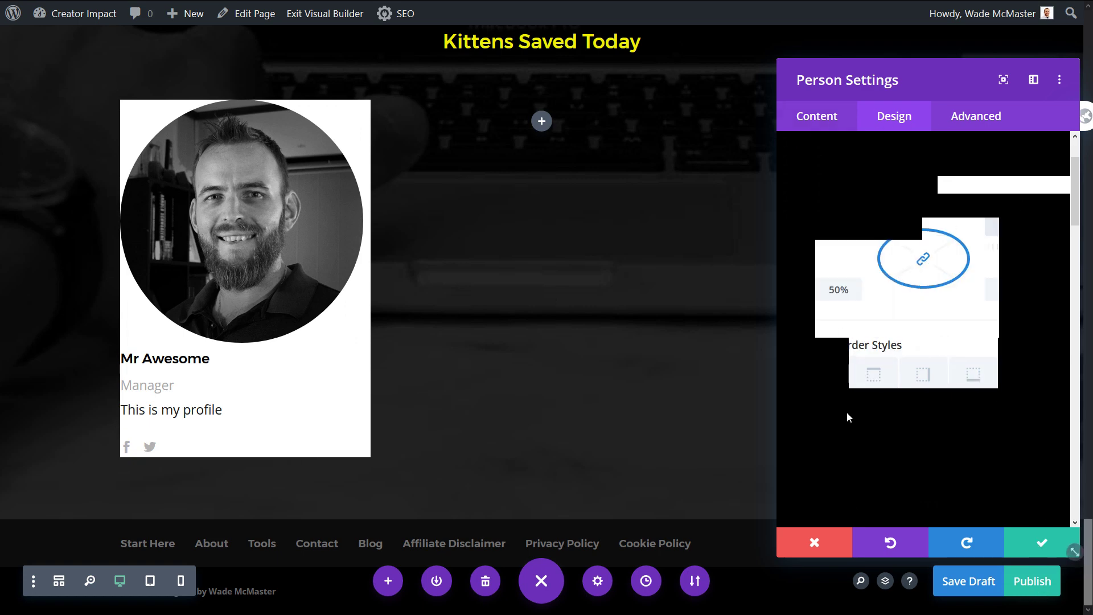
{"action": "left_click", "coordinate": [1041, 542]}
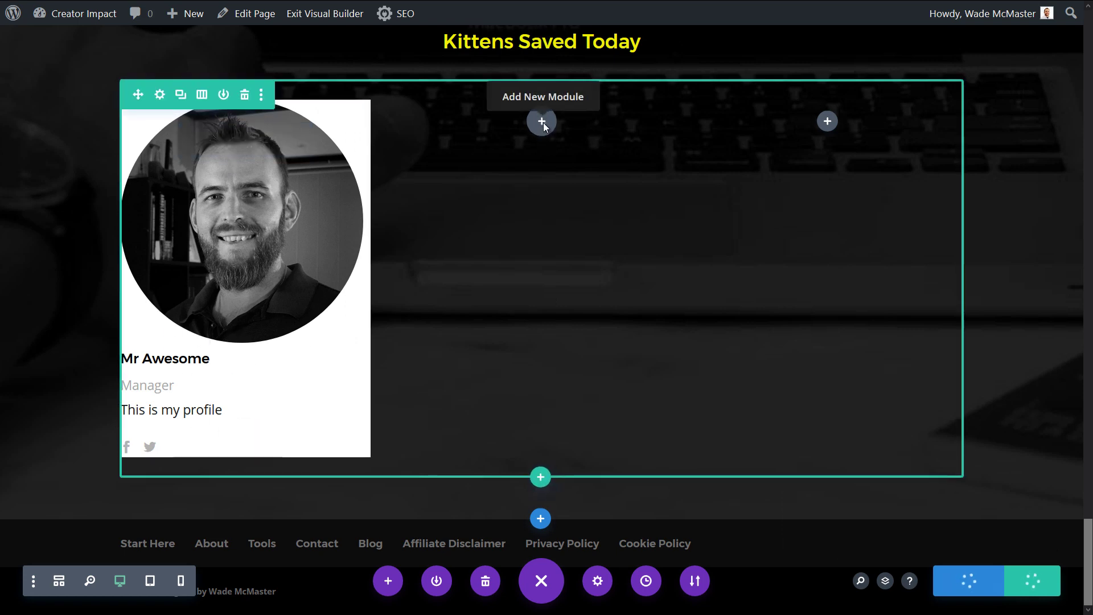
Insert a Post Navigation module into the second column beside the person card
{"action": "left_click", "coordinate": [542, 121]}
{"action": "scroll", "coordinate": [598, 296], "scroll_direction": "down", "scroll_amount": 5}
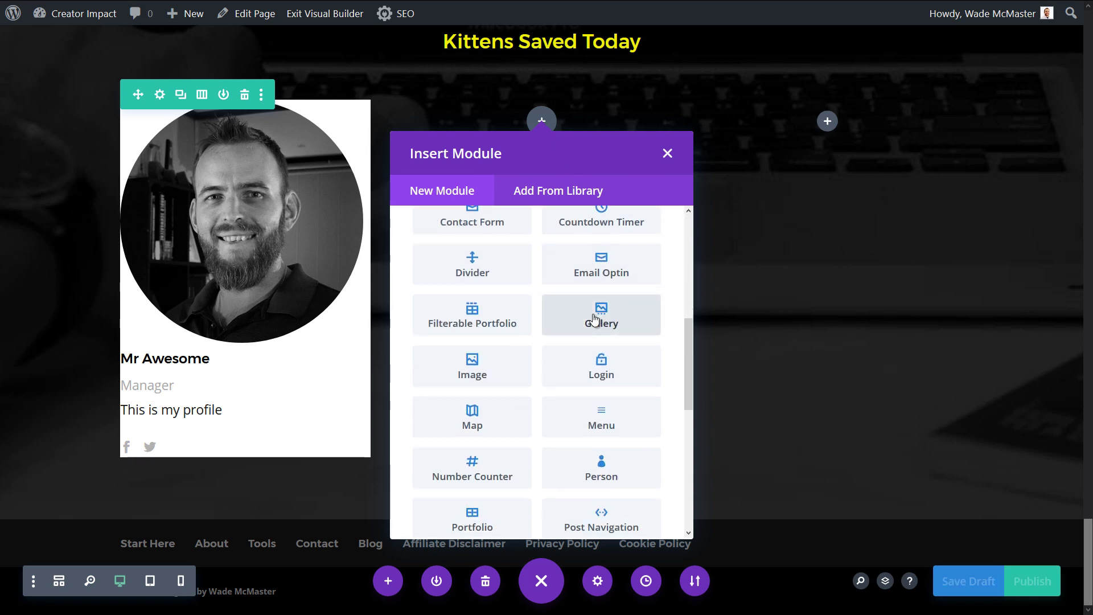
{"action": "scroll", "coordinate": [598, 310], "scroll_direction": "down", "scroll_amount": 5}
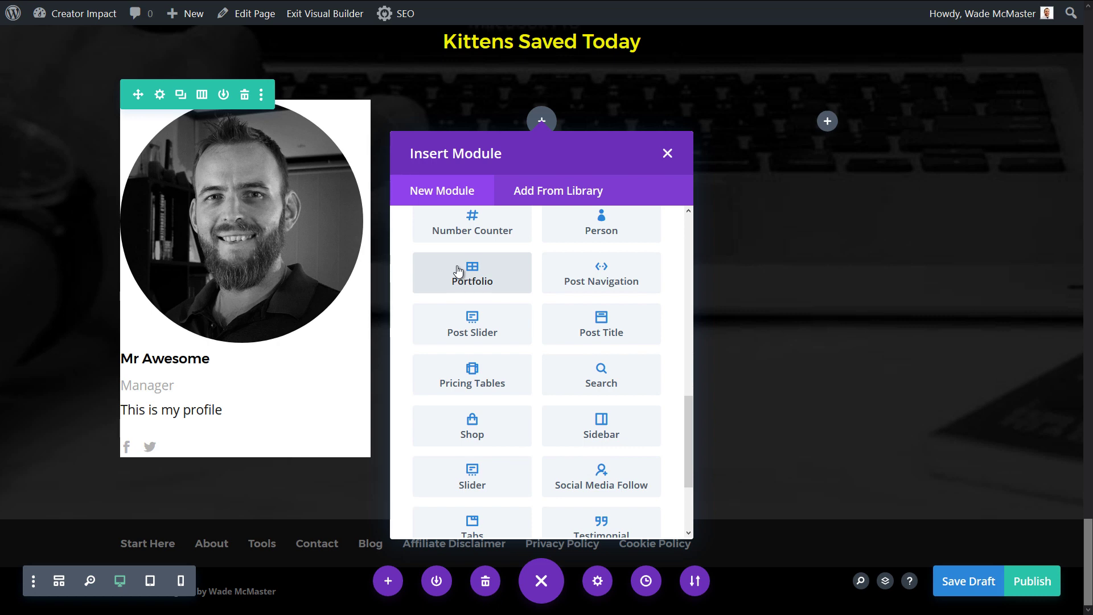
{"action": "left_click", "coordinate": [601, 281]}
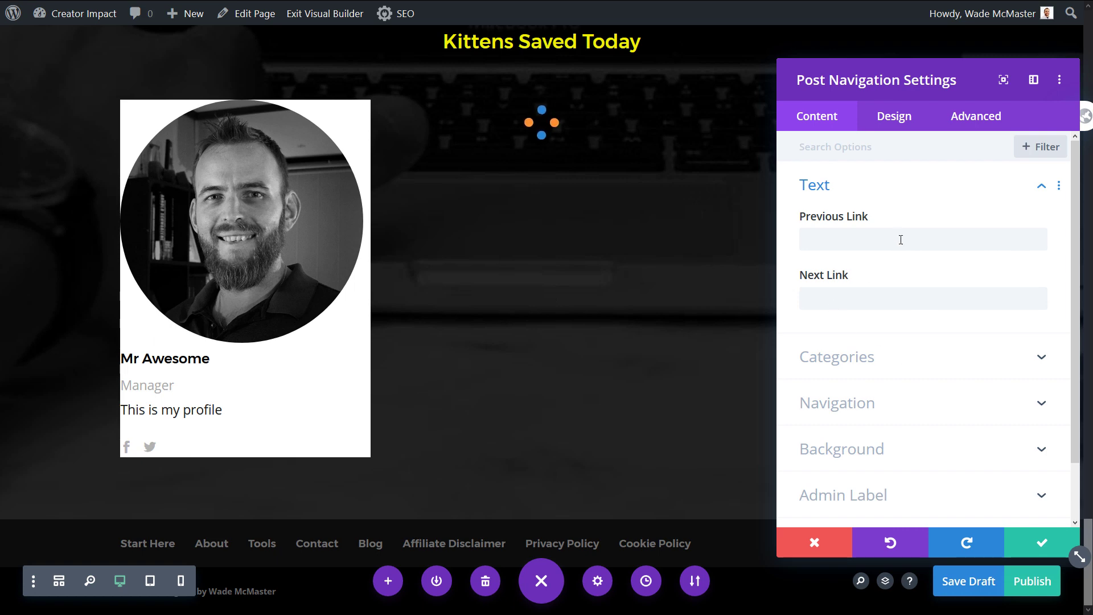
Review the Categories and Navigation options with links enabled, then save the post navigation
{"action": "left_click", "coordinate": [861, 370]}
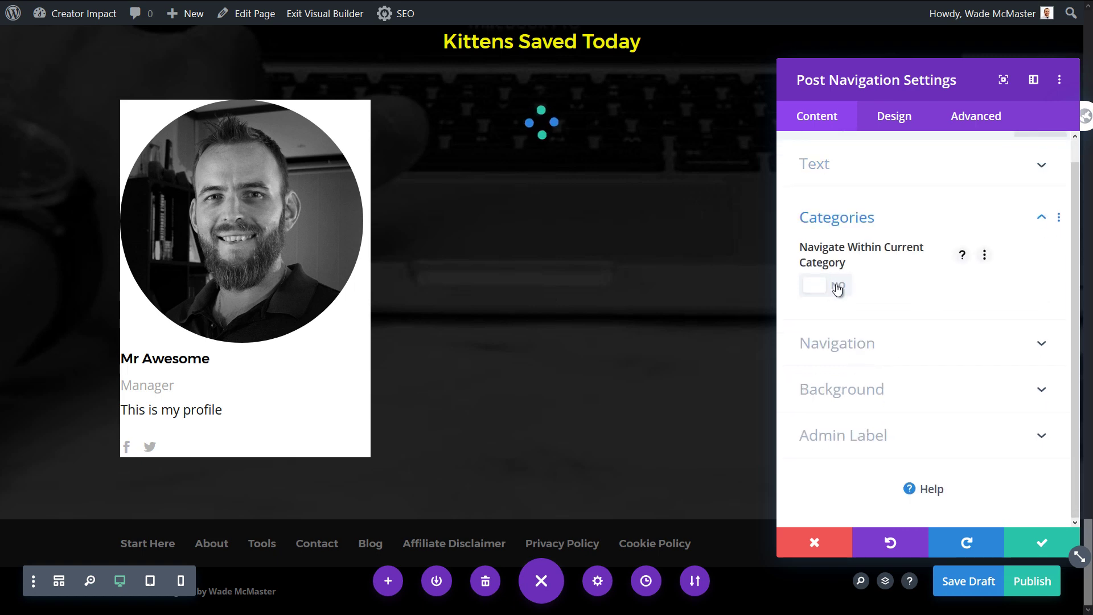
{"action": "left_click", "coordinate": [848, 360]}
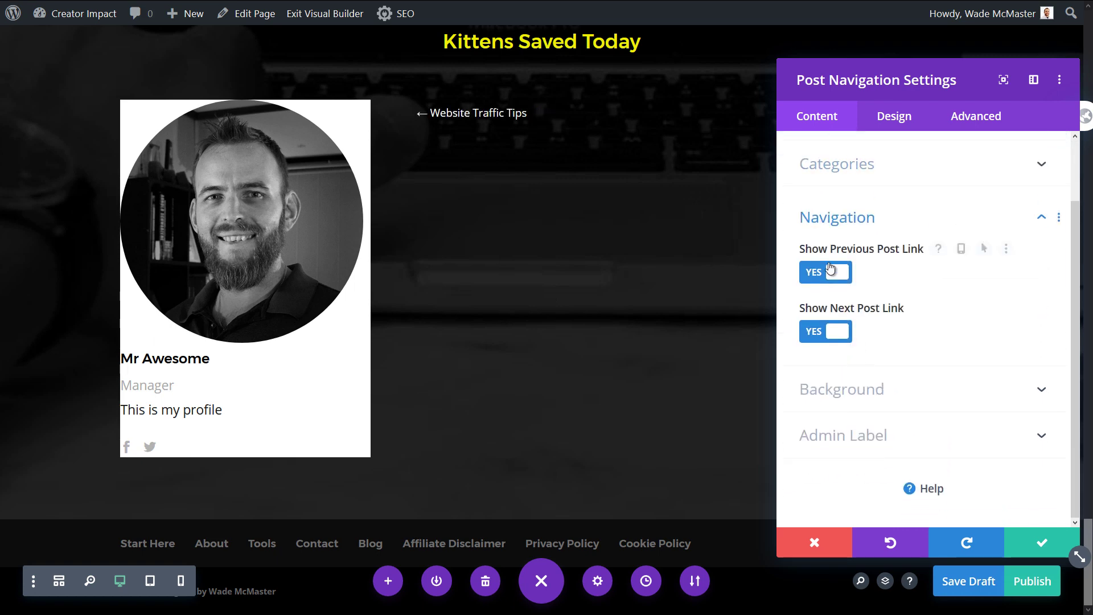
{"action": "left_click", "coordinate": [1023, 542]}
{"action": "scroll", "coordinate": [674, 217], "scroll_direction": "up", "scroll_amount": 3}
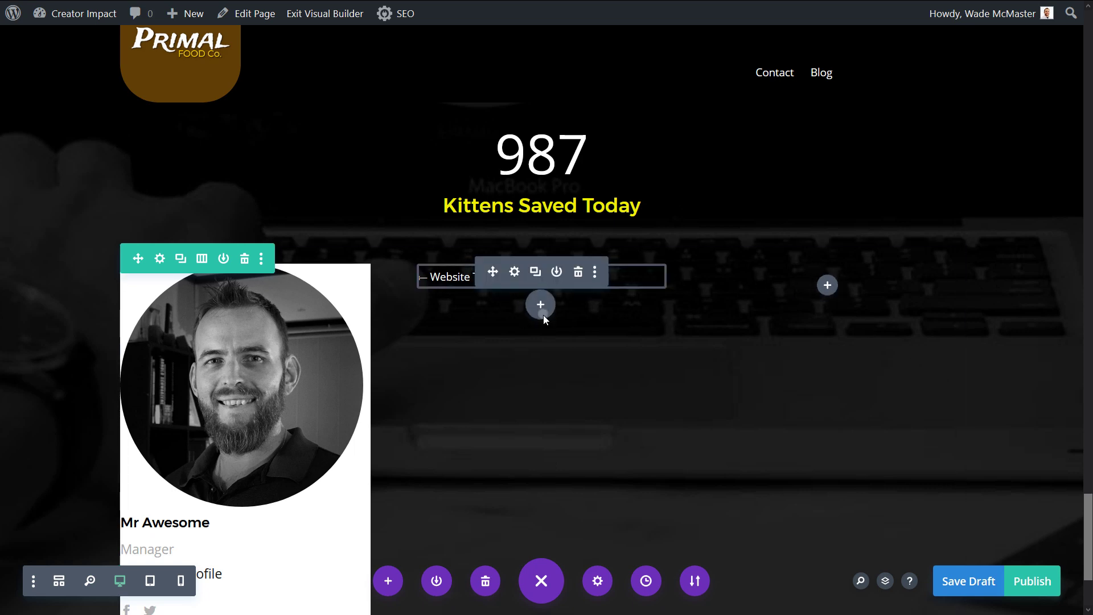
Add a Post Slider module below the post navigation
{"action": "left_click", "coordinate": [543, 315]}
{"action": "scroll", "coordinate": [551, 387], "scroll_direction": "down", "scroll_amount": 12}
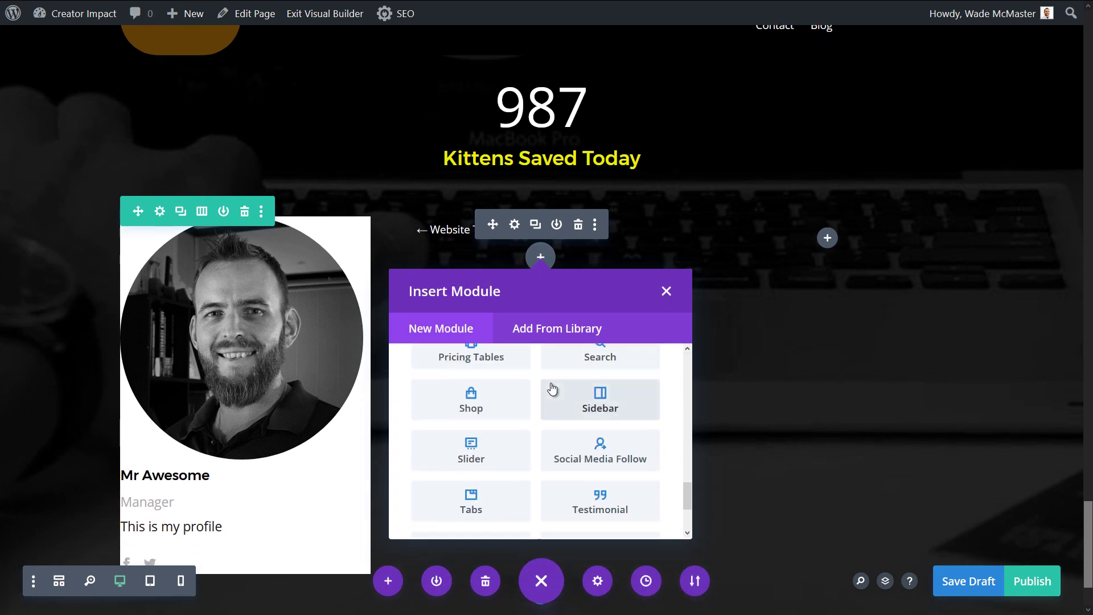
{"action": "scroll", "coordinate": [552, 389], "scroll_direction": "up", "scroll_amount": 3}
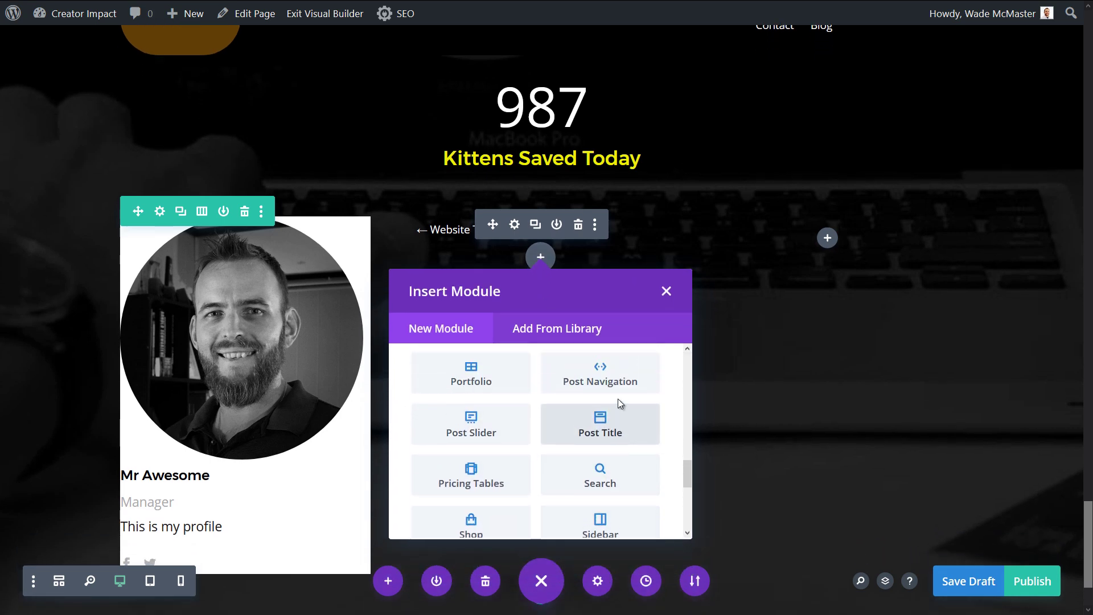
{"action": "scroll", "coordinate": [617, 398], "scroll_direction": "up", "scroll_amount": 1}
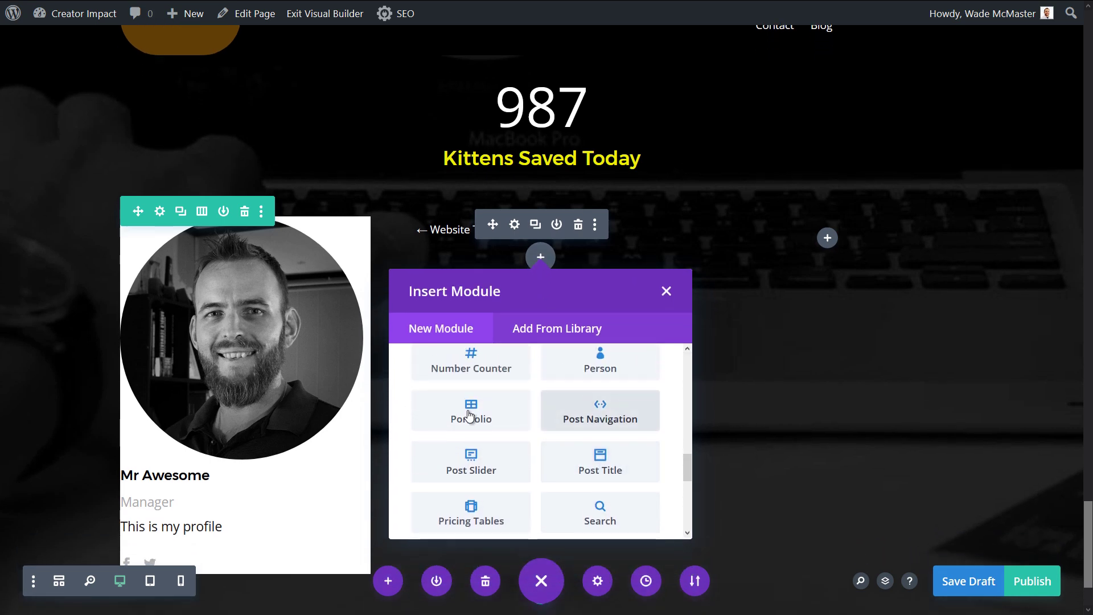
{"action": "left_click", "coordinate": [480, 468]}
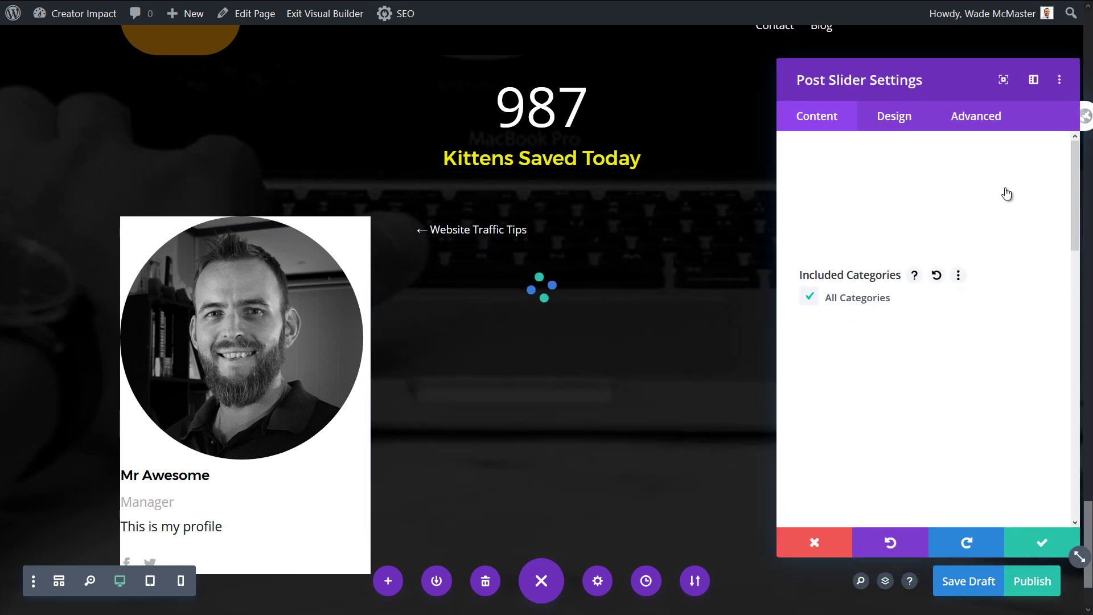
Set Use Post Excerpts to NO and Order By to Date: old to new
{"action": "scroll", "coordinate": [854, 205], "scroll_direction": "down", "scroll_amount": 4}
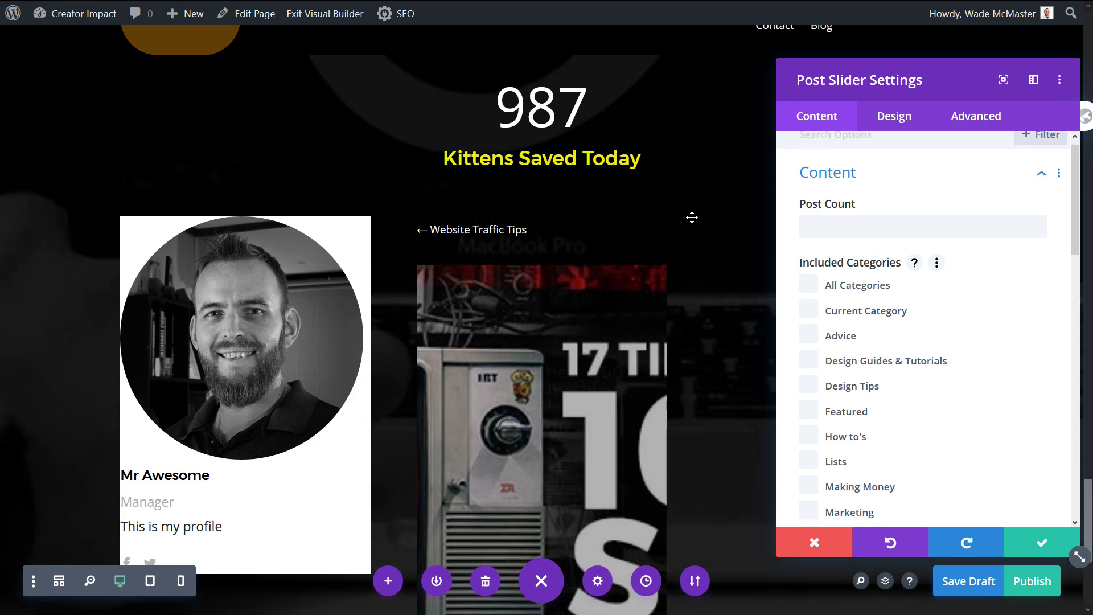
{"action": "scroll", "coordinate": [689, 219], "scroll_direction": "down", "scroll_amount": 2}
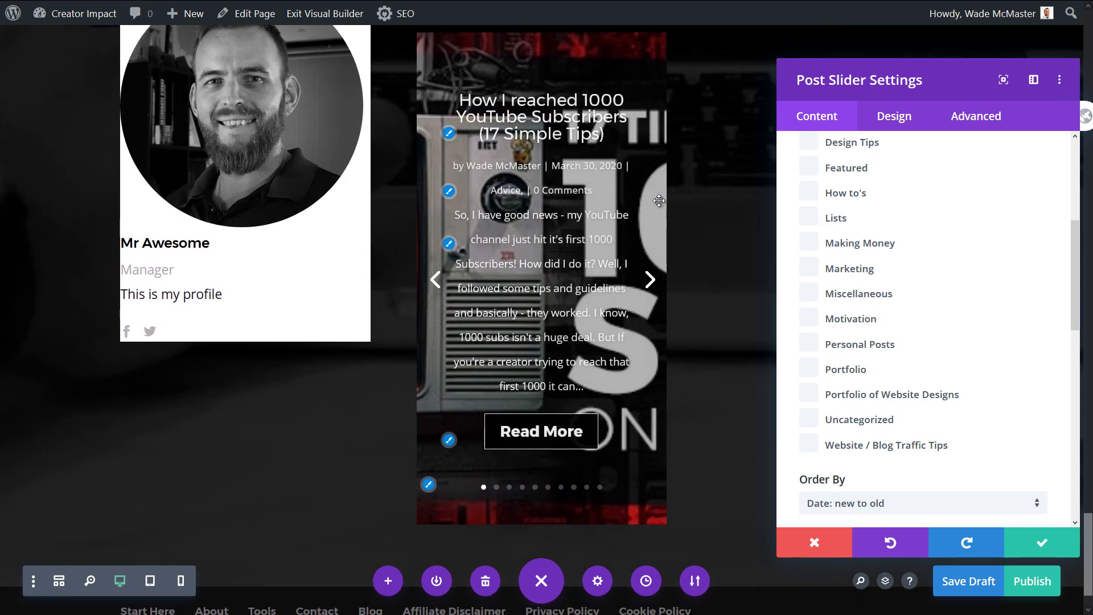
{"action": "scroll", "coordinate": [660, 202], "scroll_direction": "down", "scroll_amount": 2}
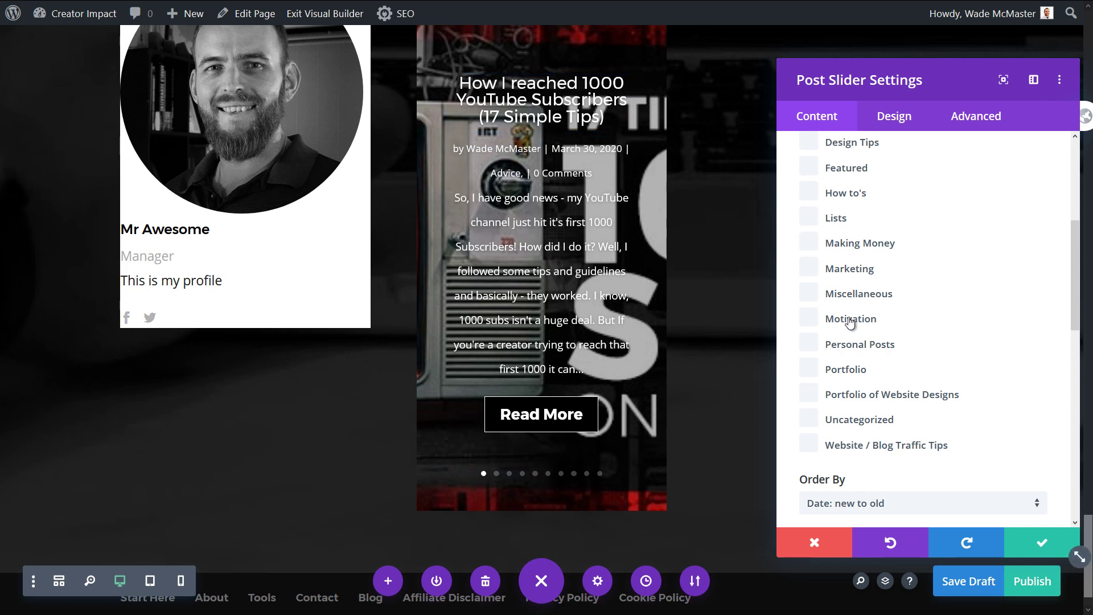
{"action": "scroll", "coordinate": [850, 322], "scroll_direction": "down", "scroll_amount": 4}
{"action": "scroll", "coordinate": [846, 410], "scroll_direction": "down", "scroll_amount": 3}
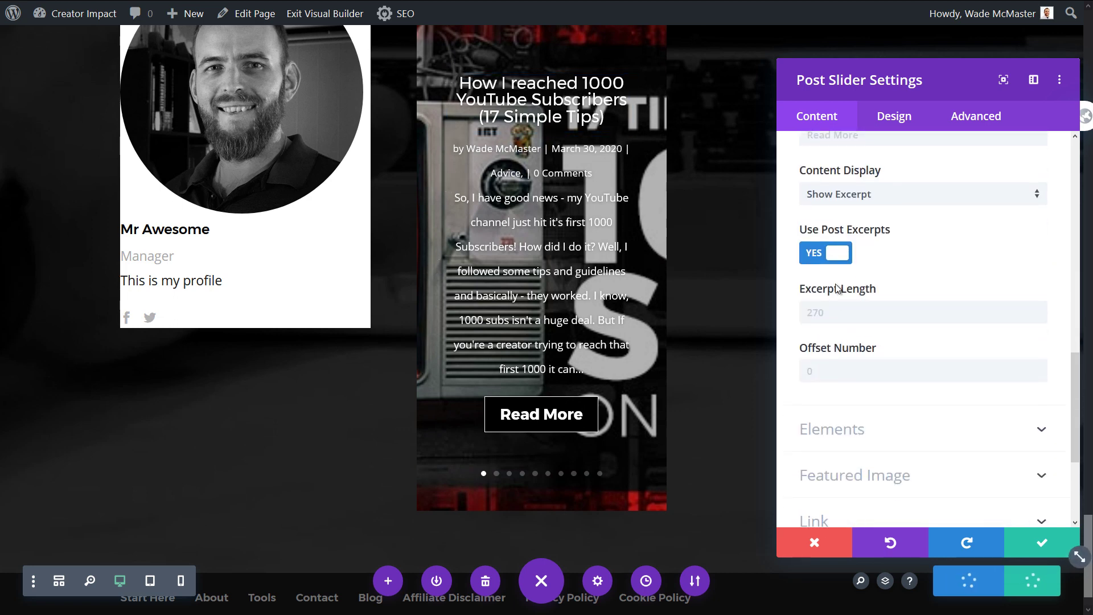
{"action": "left_click", "coordinate": [832, 253]}
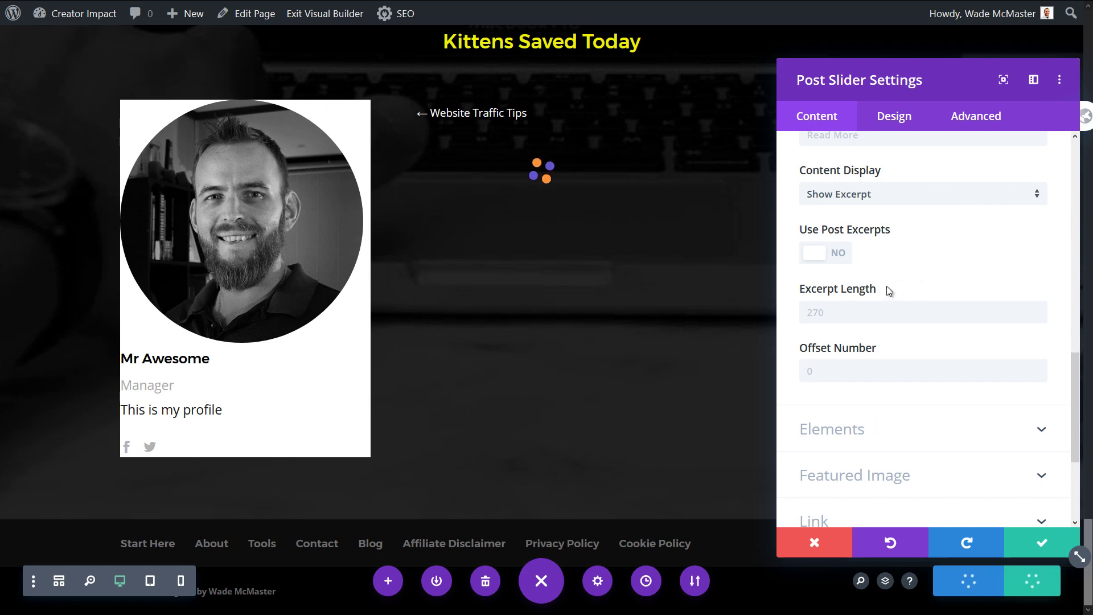
{"action": "scroll", "coordinate": [889, 291], "scroll_direction": "up", "scroll_amount": 2}
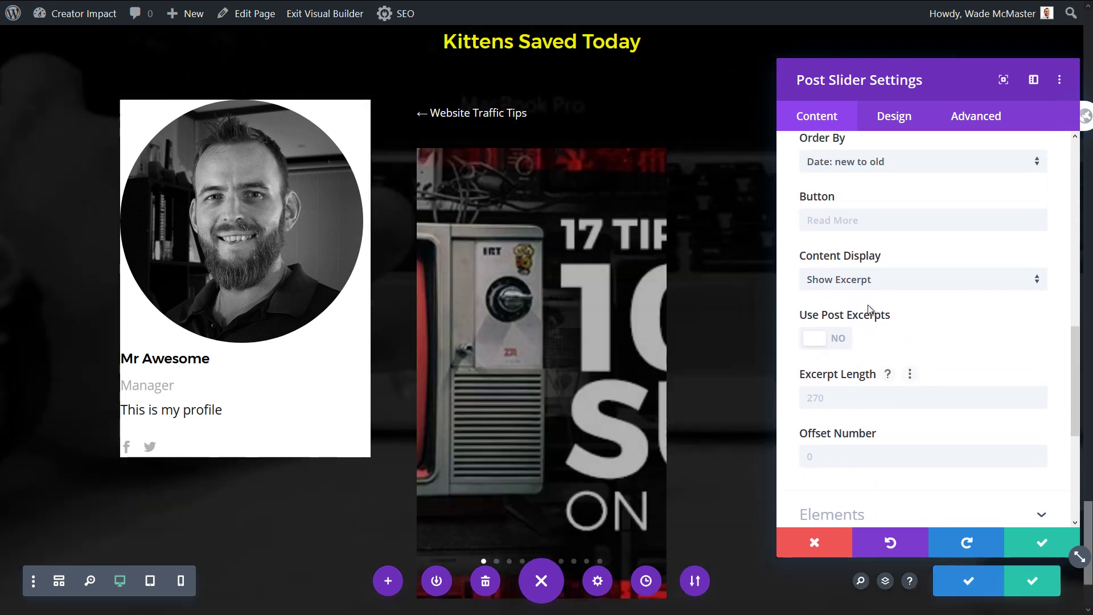
{"action": "left_click", "coordinate": [861, 220]}
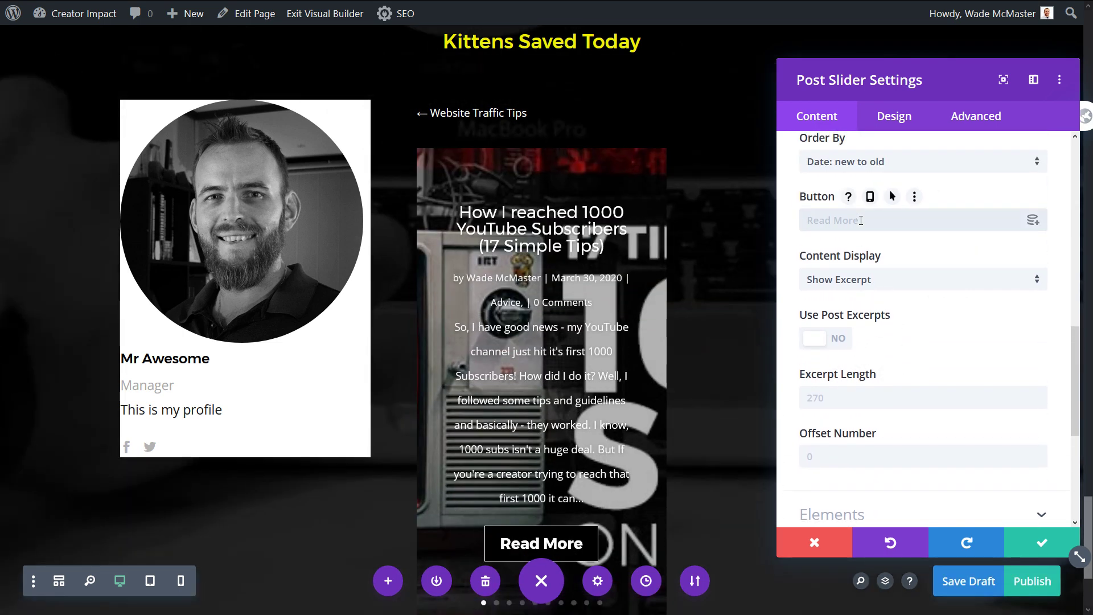
{"action": "scroll", "coordinate": [929, 264], "scroll_direction": "up", "scroll_amount": 2}
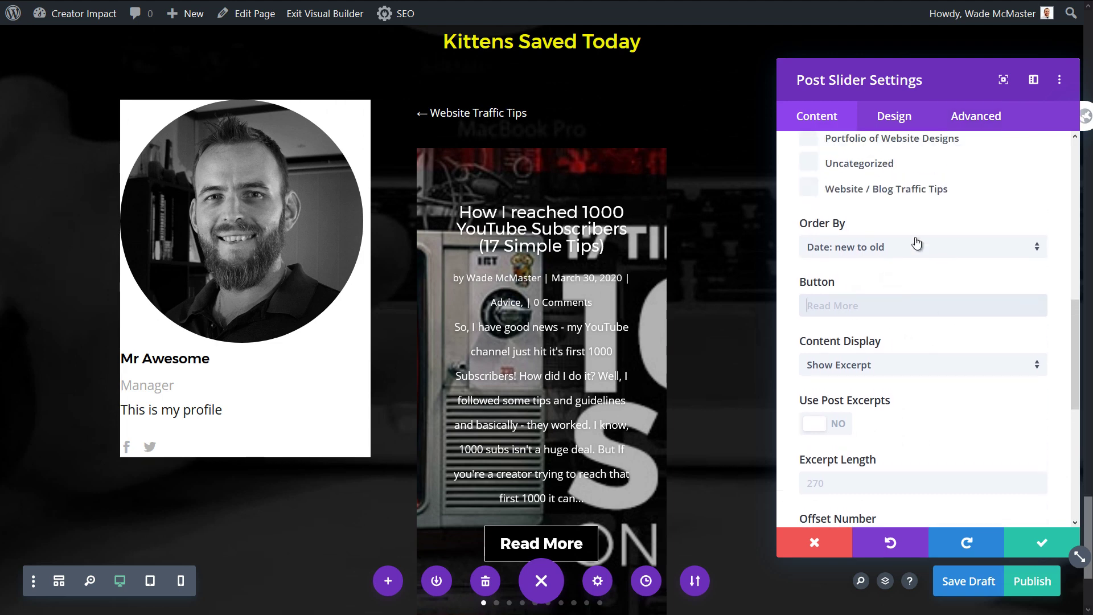
{"action": "left_click", "coordinate": [912, 252]}
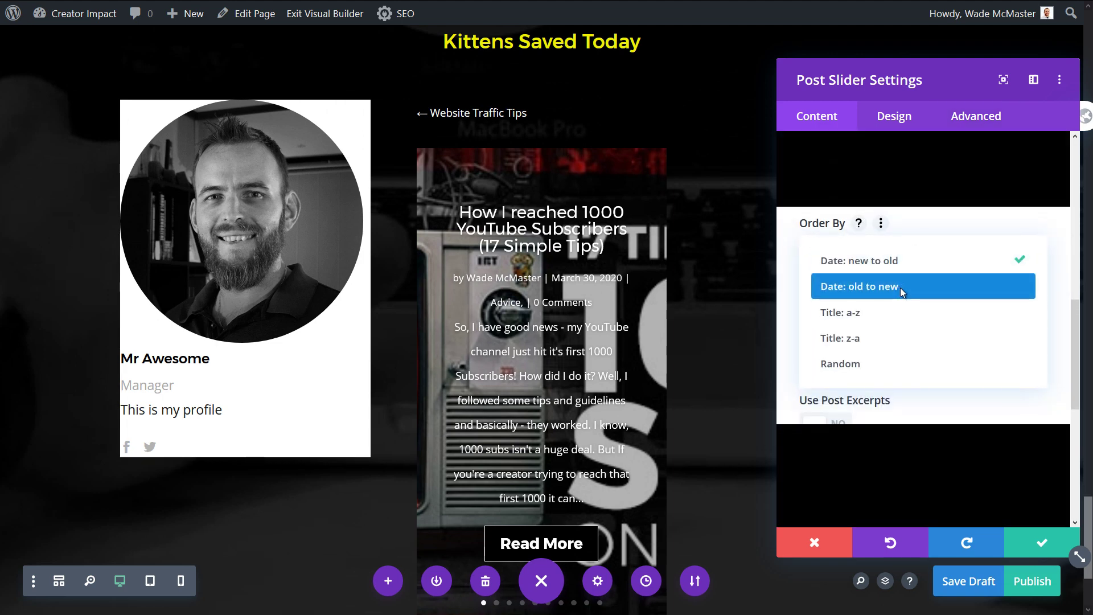
{"action": "left_click", "coordinate": [900, 285]}
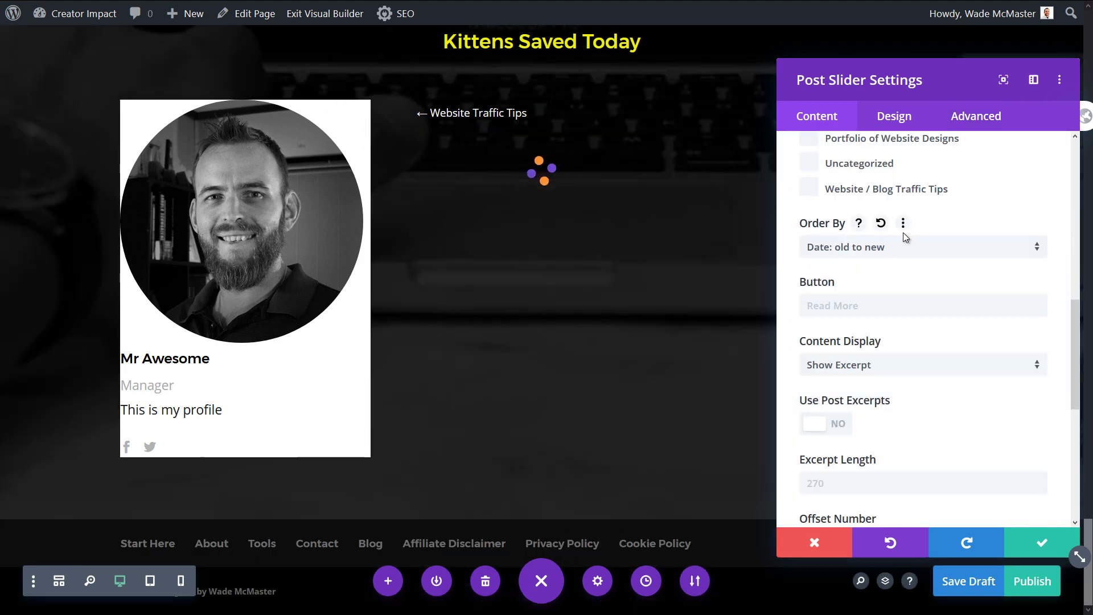
Turn off Show Arrows and Show Post Meta on the post slider
{"action": "scroll", "coordinate": [898, 322], "scroll_direction": "down", "scroll_amount": 2}
{"action": "scroll", "coordinate": [899, 322], "scroll_direction": "down", "scroll_amount": 4}
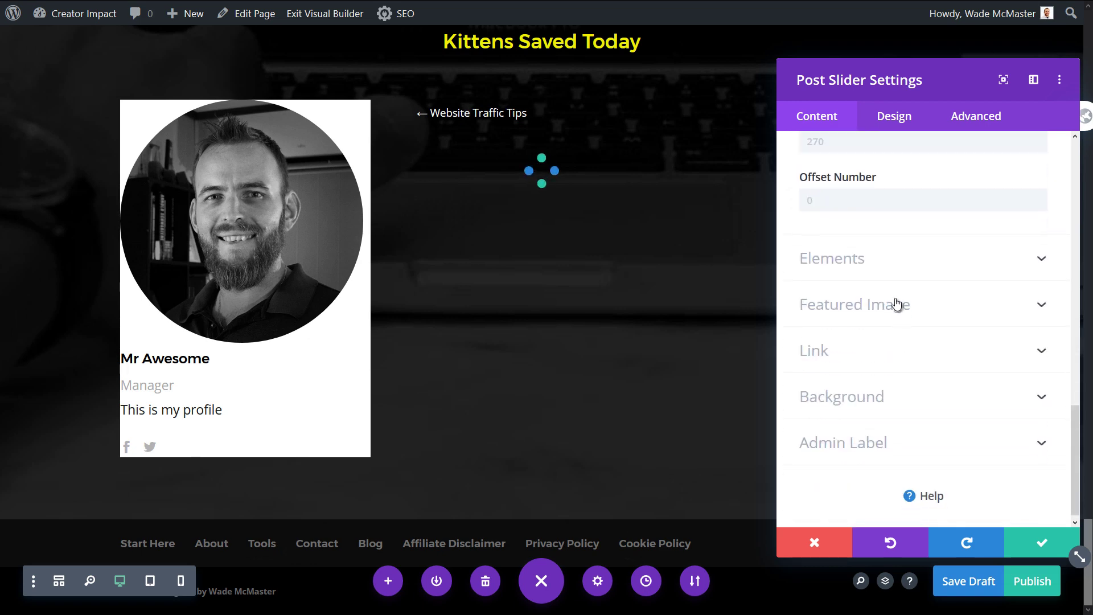
{"action": "left_click", "coordinate": [896, 267]}
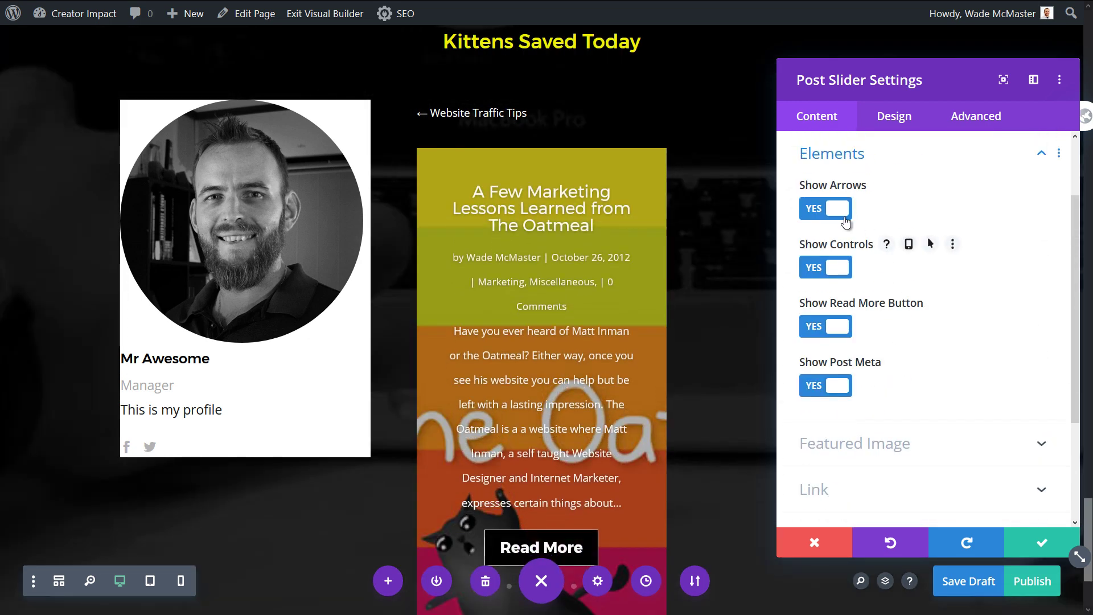
{"action": "left_click", "coordinate": [828, 209]}
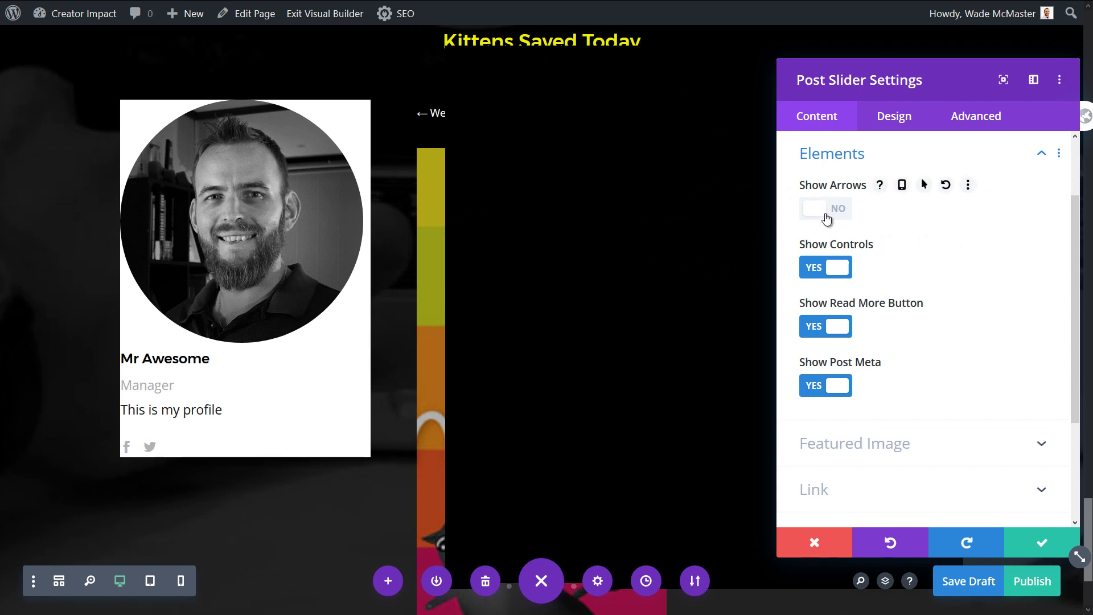
{"action": "left_click", "coordinate": [831, 386]}
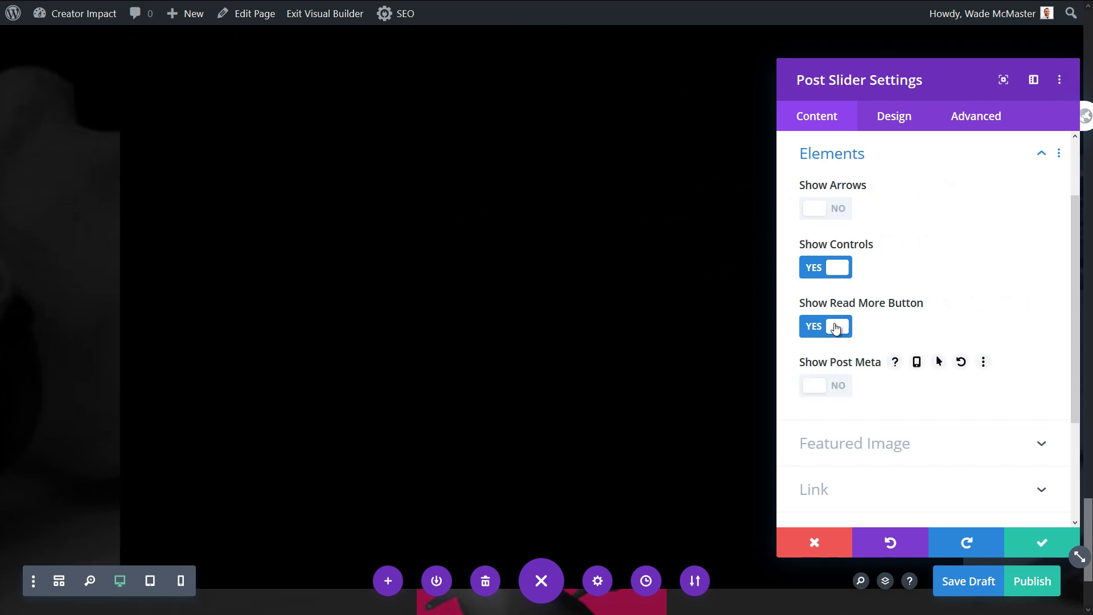
{"action": "scroll", "coordinate": [837, 381], "scroll_direction": "down", "scroll_amount": 3}
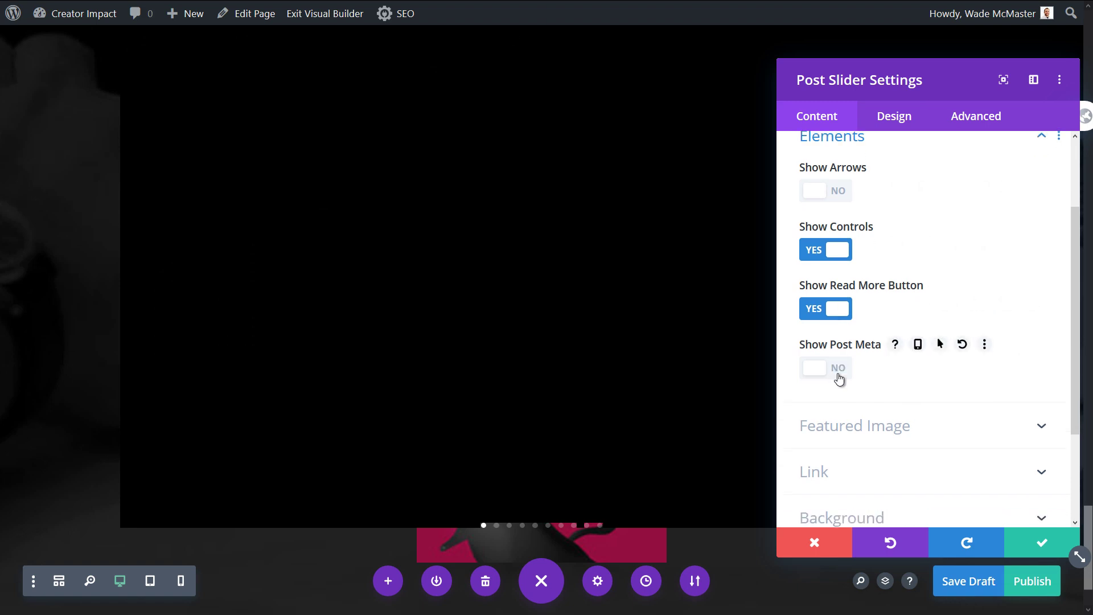
{"action": "left_click", "coordinate": [859, 317]}
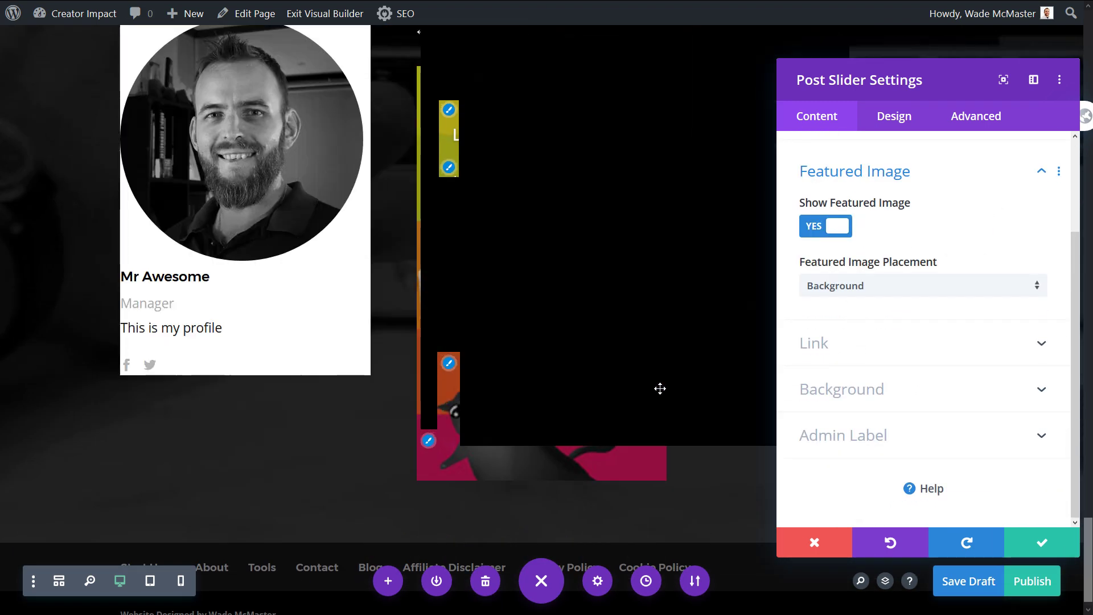
Give the slider a black background and Left featured image placement, then save
{"action": "left_click_drag", "start_coordinate": [879, 84], "coordinate": [807, 93]}
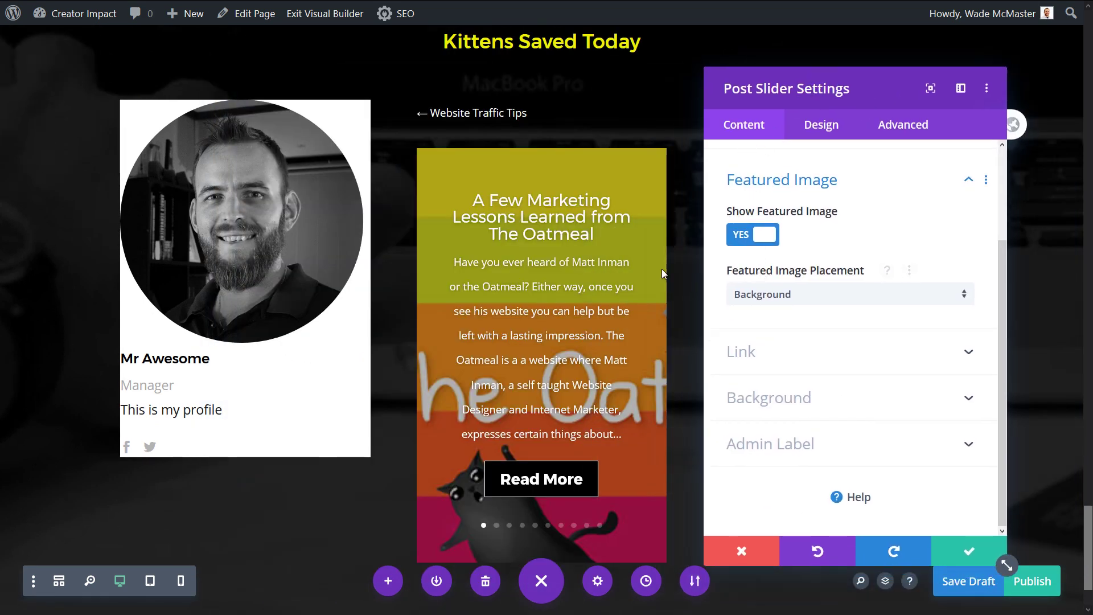
{"action": "left_click", "coordinate": [561, 526]}
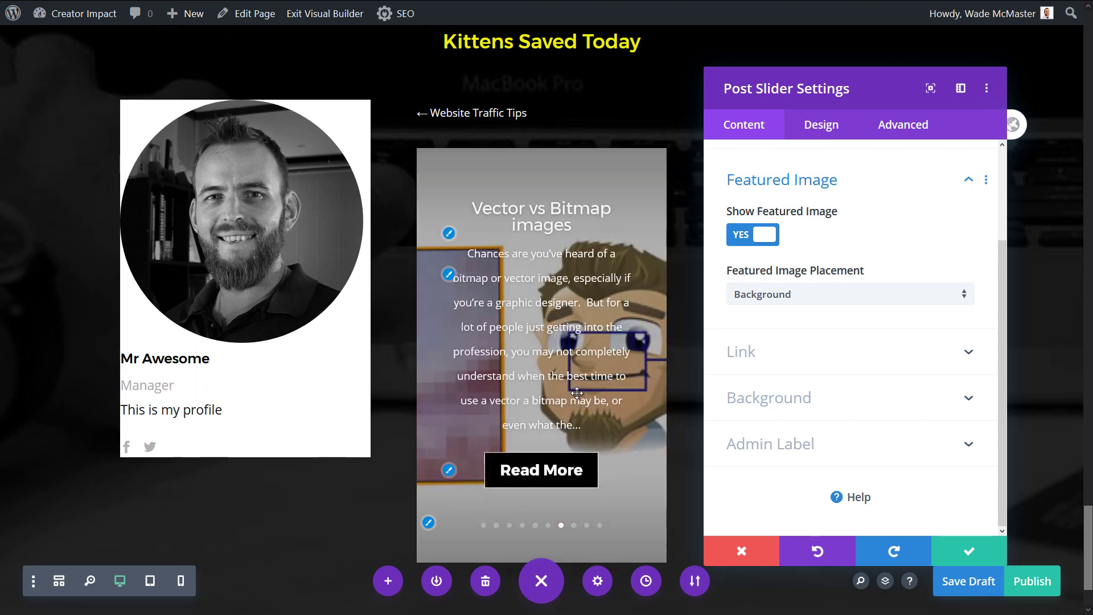
{"action": "left_click", "coordinate": [773, 300]}
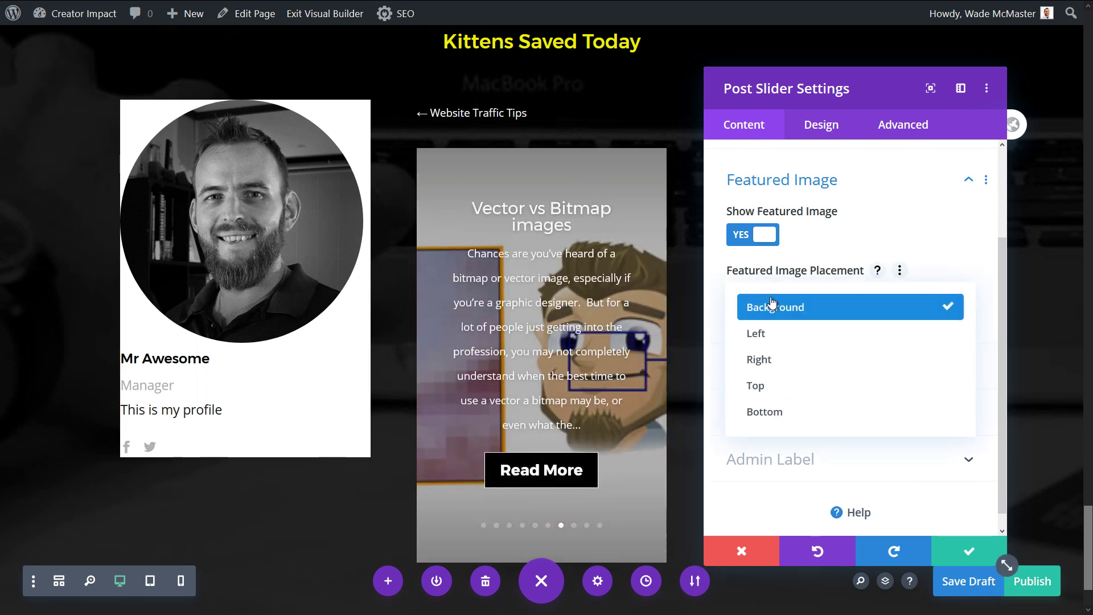
{"action": "left_click", "coordinate": [768, 397]}
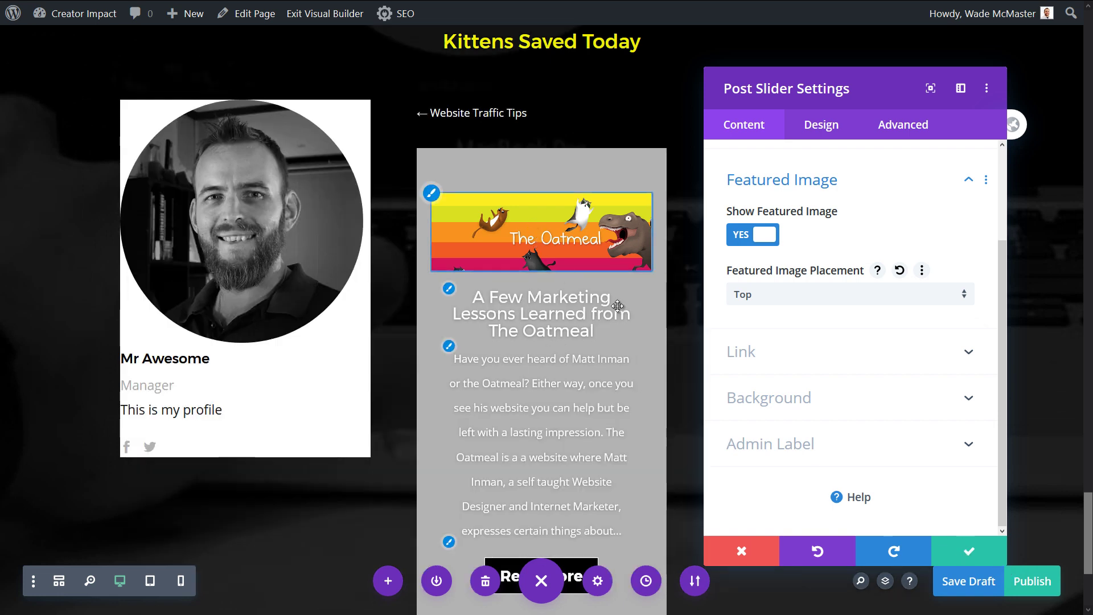
{"action": "left_click", "coordinate": [775, 399]}
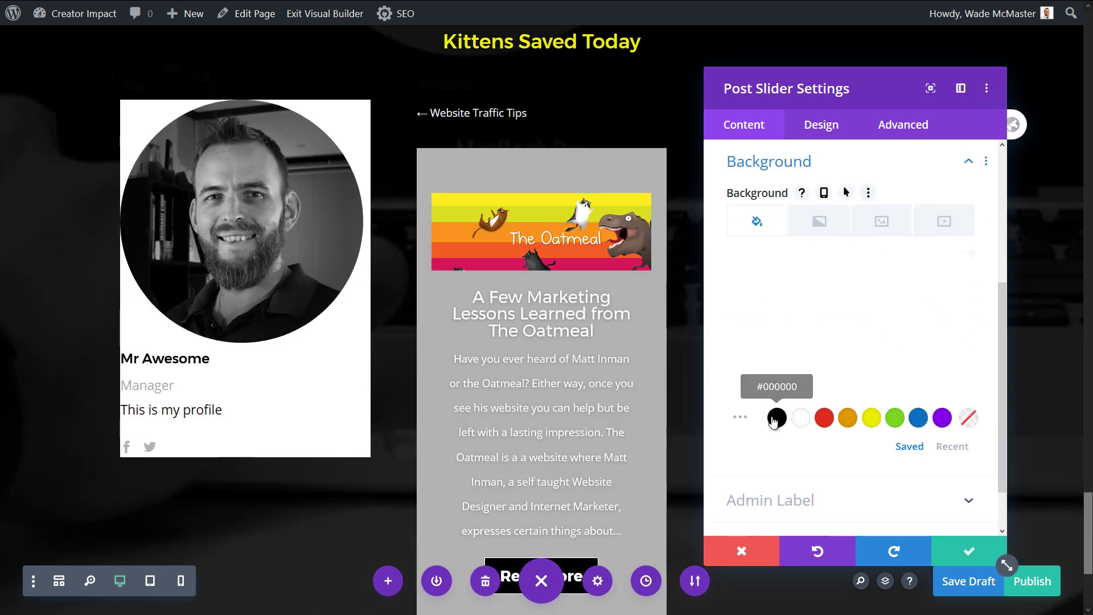
{"action": "left_click", "coordinate": [776, 418]}
{"action": "scroll", "coordinate": [779, 219], "scroll_direction": "up", "scroll_amount": 2}
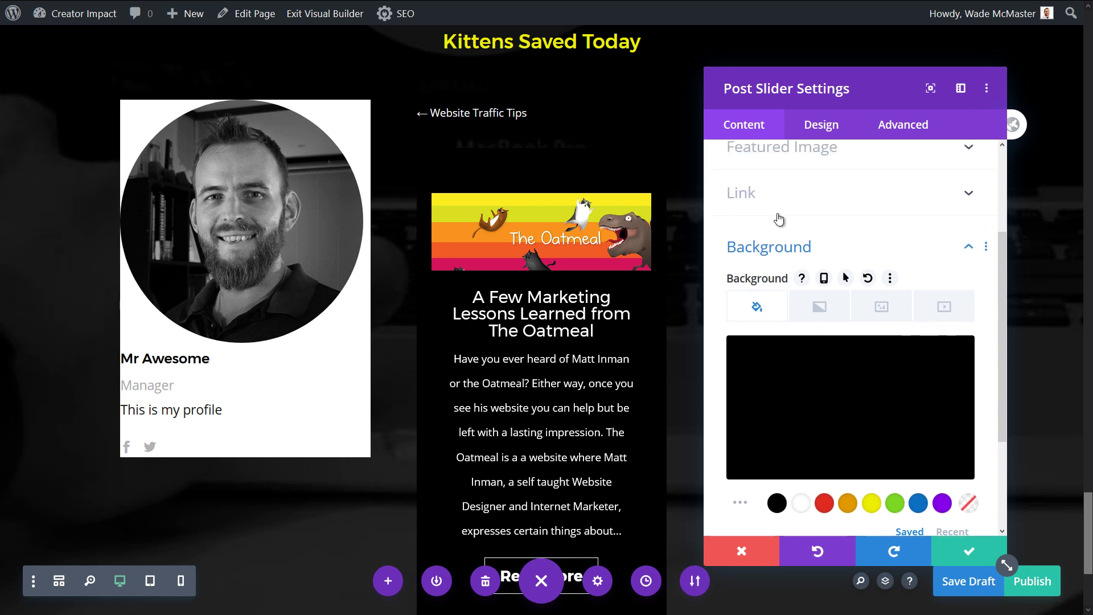
{"action": "left_click", "coordinate": [794, 165]}
{"action": "left_click", "coordinate": [801, 300]}
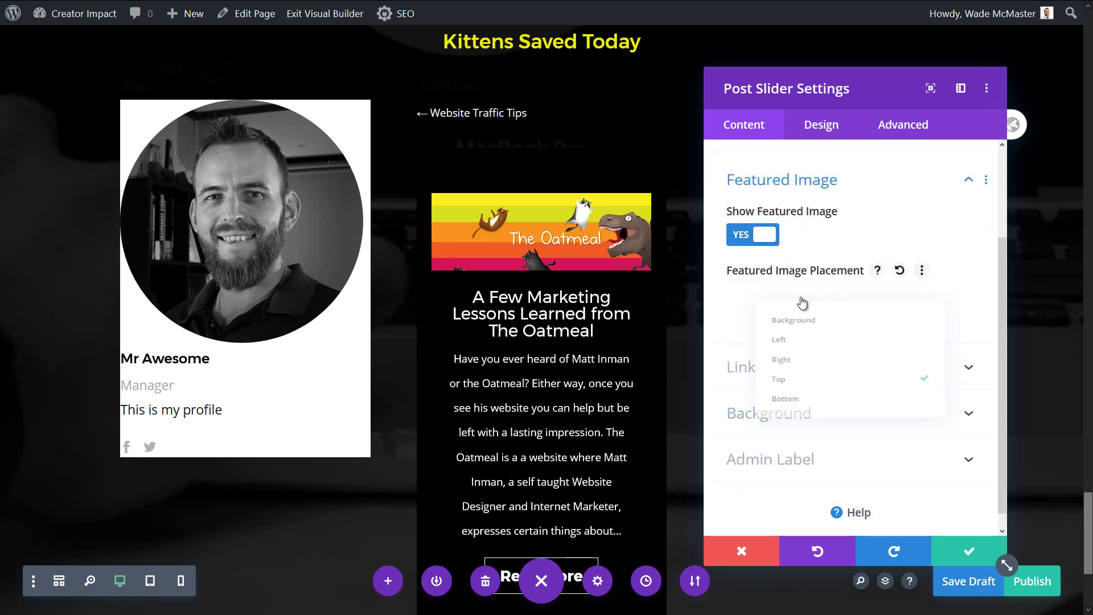
{"action": "left_click", "coordinate": [781, 345]}
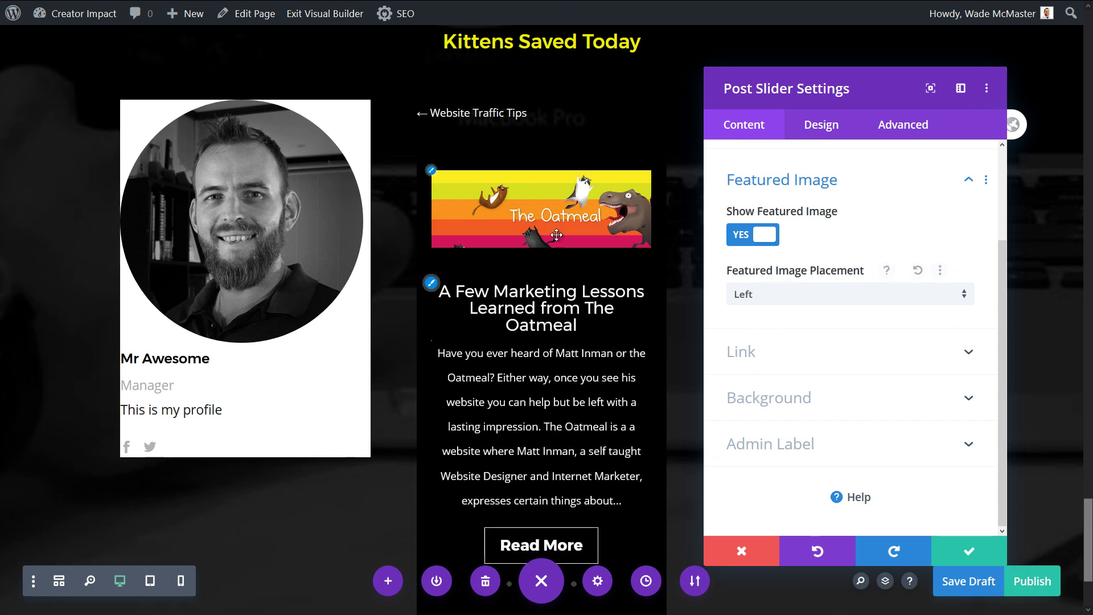
{"action": "left_click", "coordinate": [968, 550]}
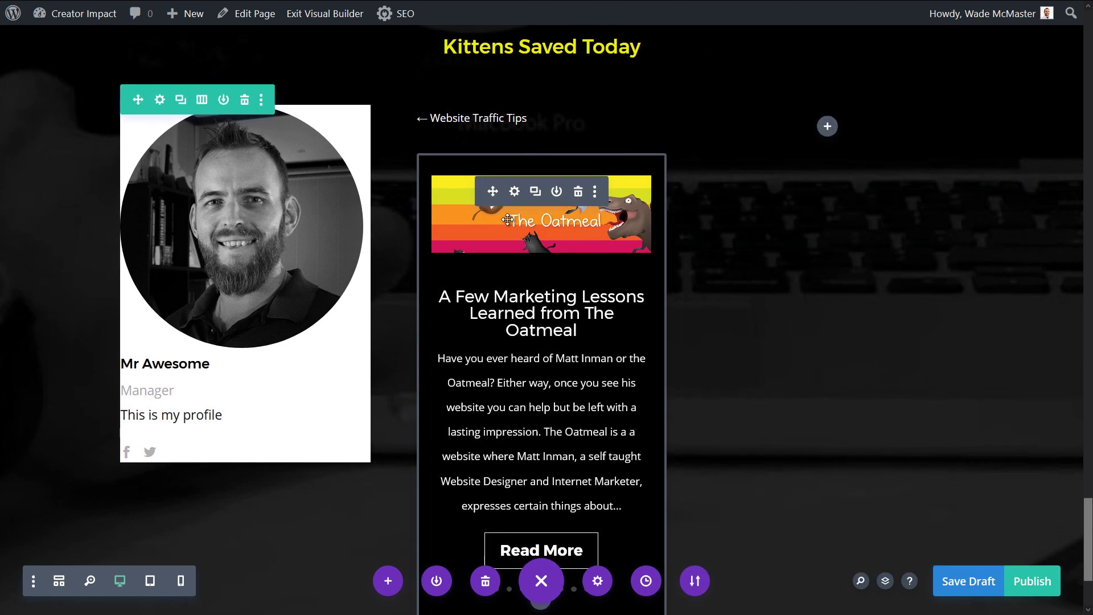
Drag the post slider into its own full-width row above the person card row
{"action": "scroll", "coordinate": [522, 334], "scroll_direction": "up", "scroll_amount": 3}
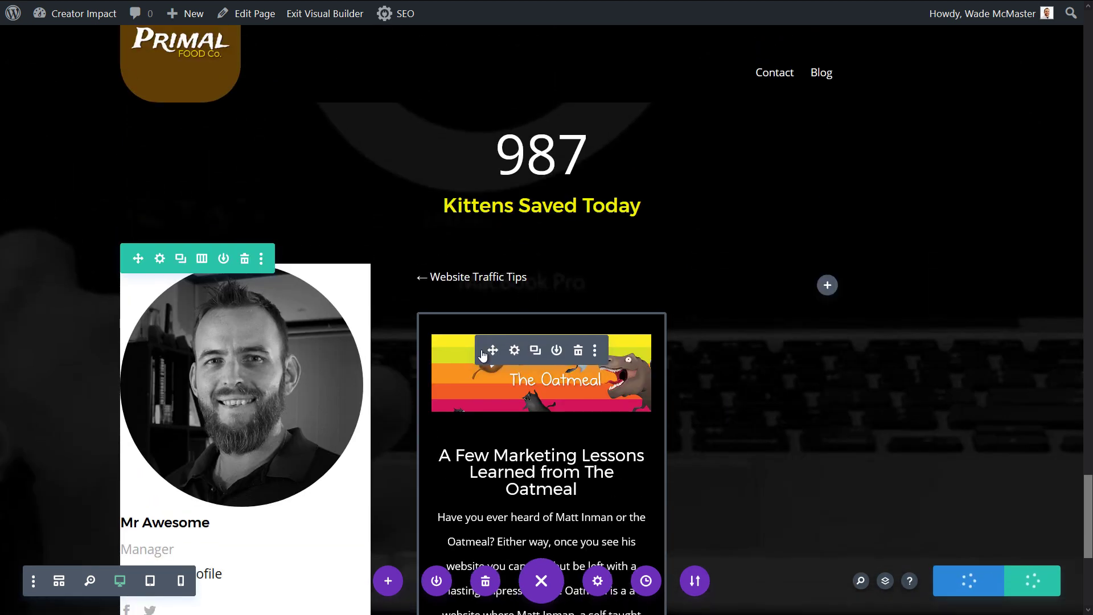
{"action": "left_click_drag", "start_coordinate": [494, 349], "coordinate": [528, 239]}
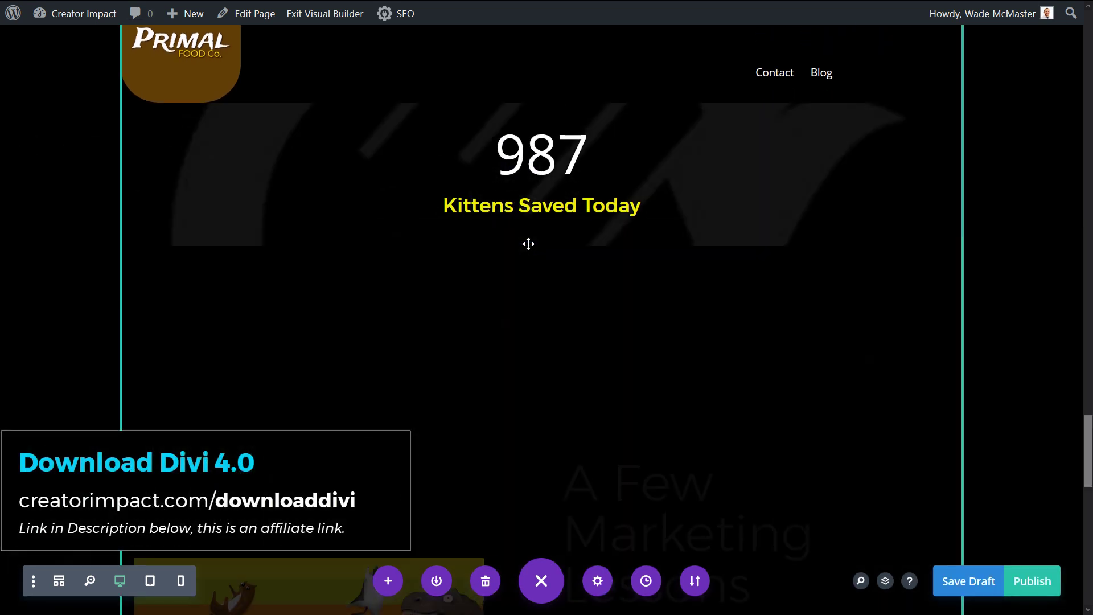
{"action": "scroll", "coordinate": [528, 243], "scroll_direction": "down", "scroll_amount": 8}
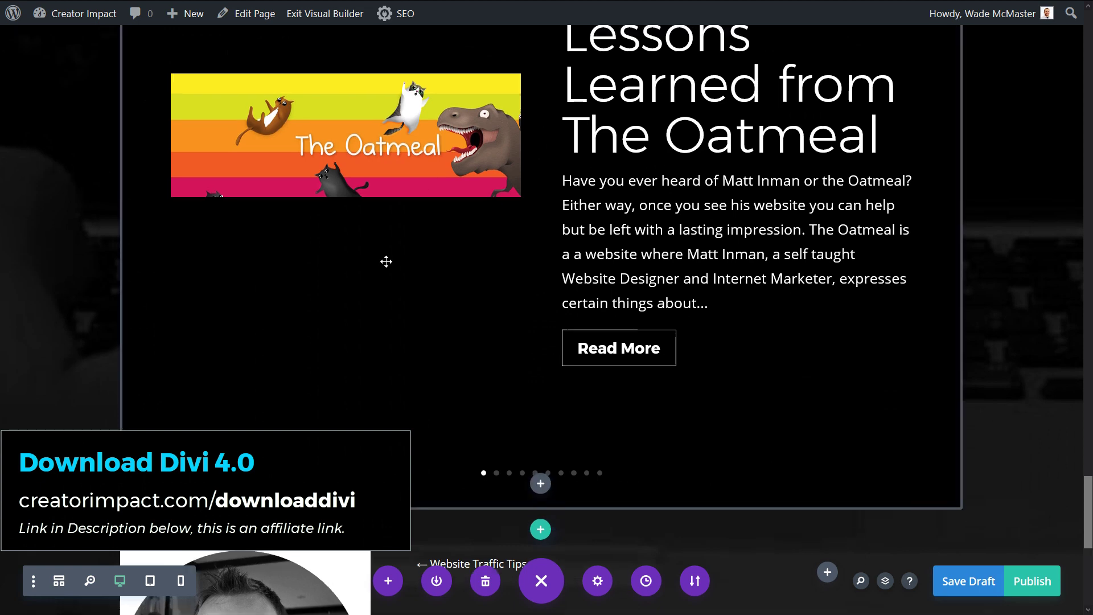
{"action": "scroll", "coordinate": [426, 367], "scroll_direction": "up", "scroll_amount": 3}
{"action": "scroll", "coordinate": [444, 314], "scroll_direction": "up", "scroll_amount": 4}
{"action": "scroll", "coordinate": [743, 356], "scroll_direction": "down", "scroll_amount": 4}
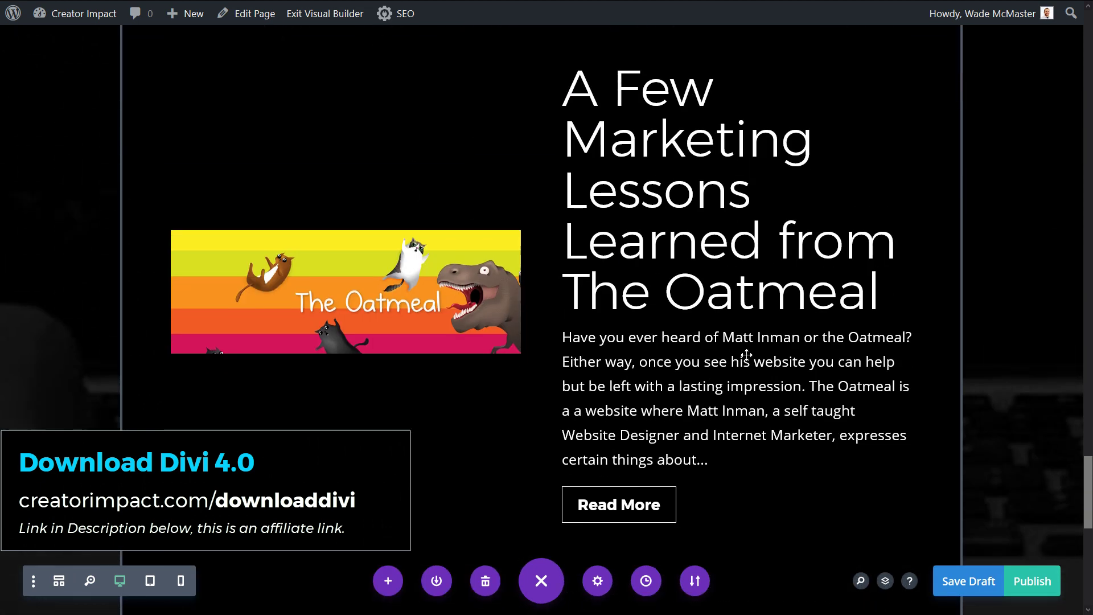
{"action": "scroll", "coordinate": [683, 384], "scroll_direction": "down", "scroll_amount": 8}
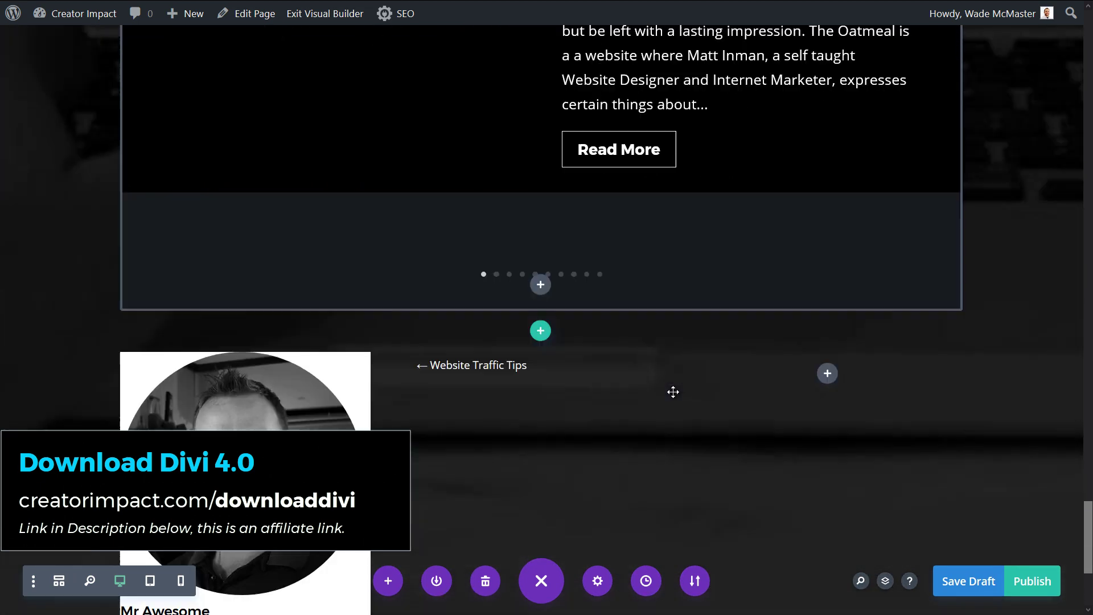
{"action": "scroll", "coordinate": [667, 341], "scroll_direction": "down", "scroll_amount": 3}
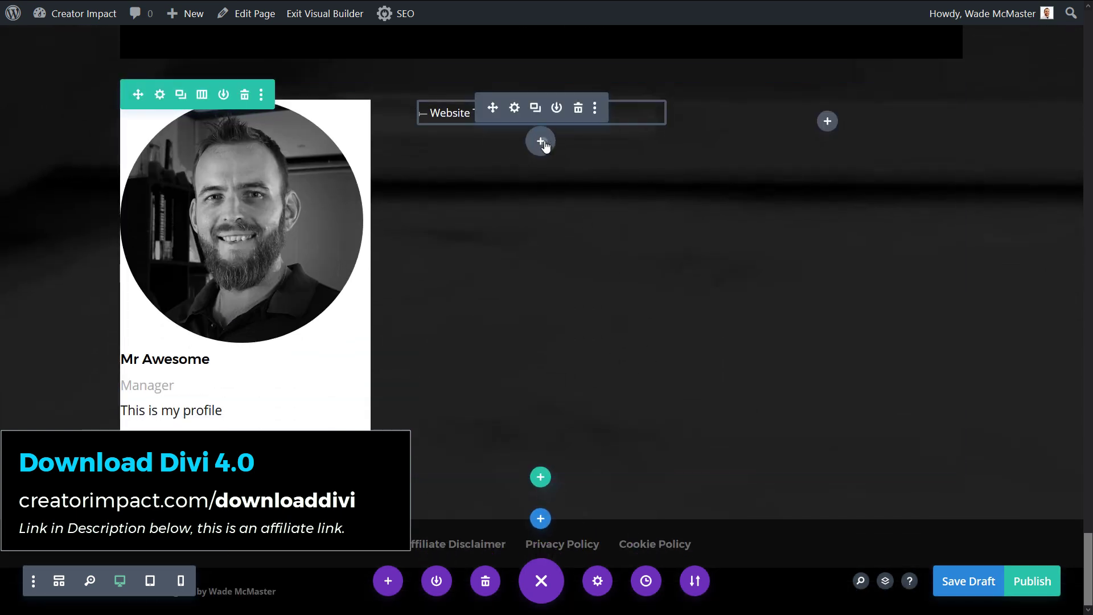
Insert a Pricing Tables module with two default Table Title tables into the empty column and save it
{"action": "left_click", "coordinate": [541, 141]}
{"action": "left_click_drag", "start_coordinate": [687, 264], "coordinate": [673, 450]}
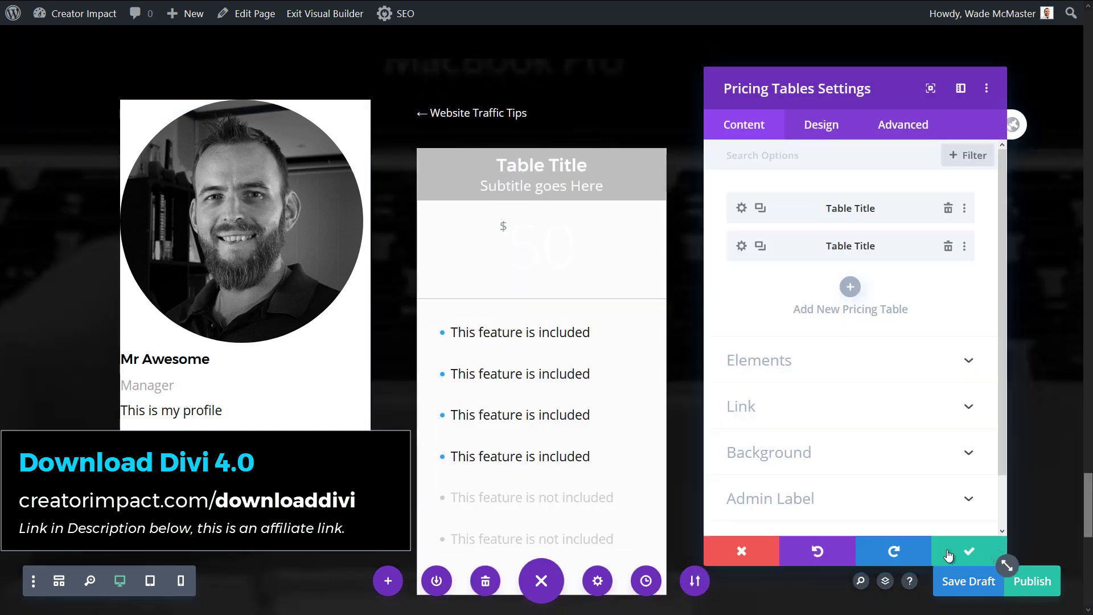
{"action": "left_click", "coordinate": [996, 558]}
{"action": "scroll", "coordinate": [512, 384], "scroll_direction": "up", "scroll_amount": 4}
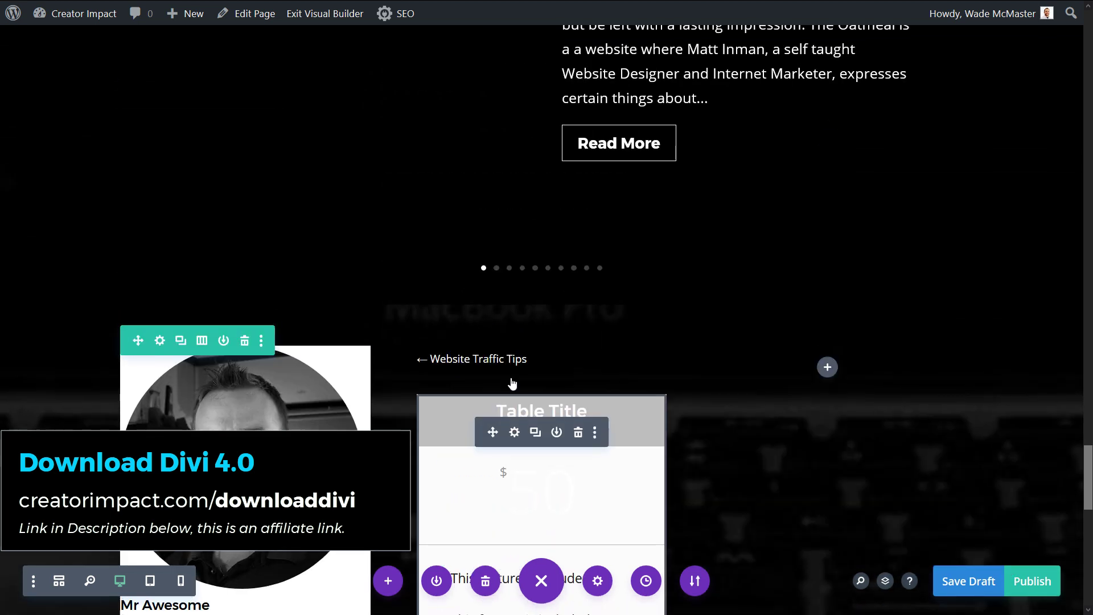
Drag the pricing tables into the row under the slider and duplicate the second Table Title table
{"action": "left_click_drag", "start_coordinate": [491, 433], "coordinate": [514, 341]}
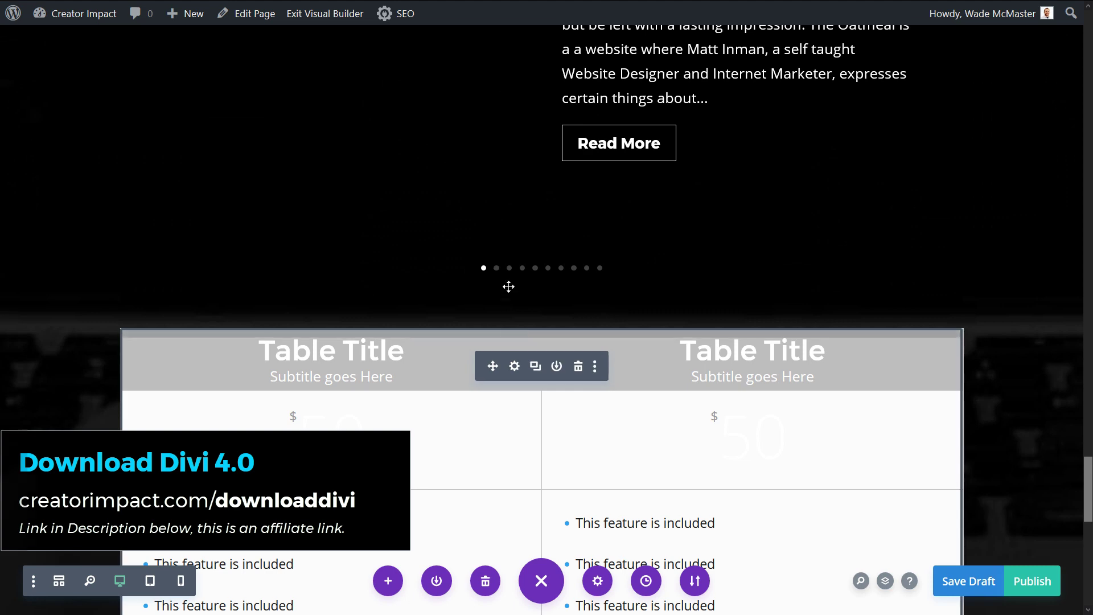
{"action": "scroll", "coordinate": [509, 281], "scroll_direction": "down", "scroll_amount": 5}
{"action": "scroll", "coordinate": [483, 222], "scroll_direction": "up", "scroll_amount": 2}
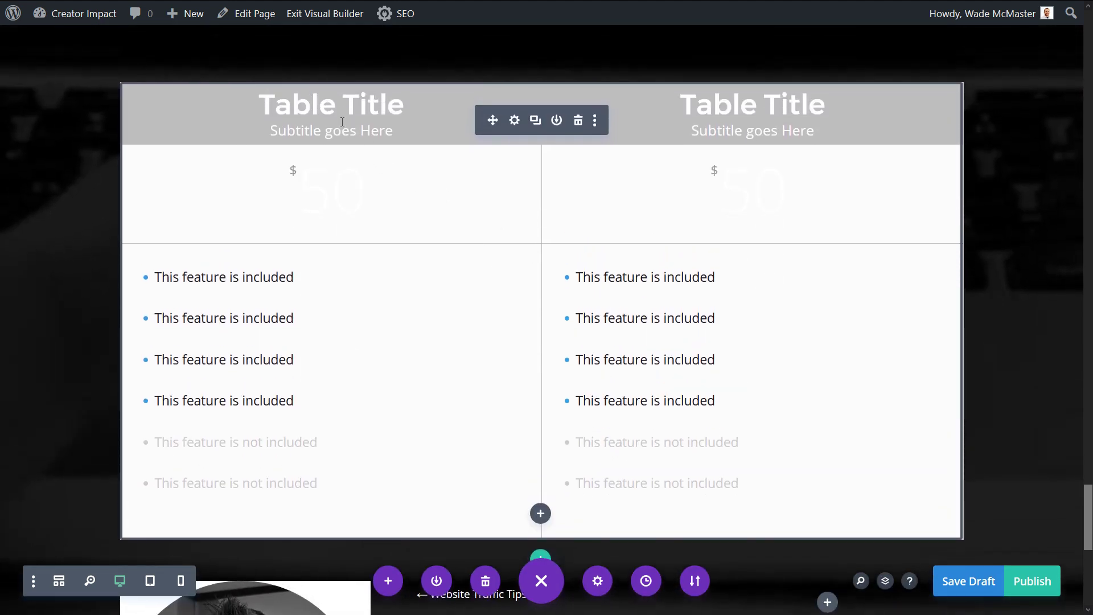
{"action": "left_click", "coordinate": [523, 122]}
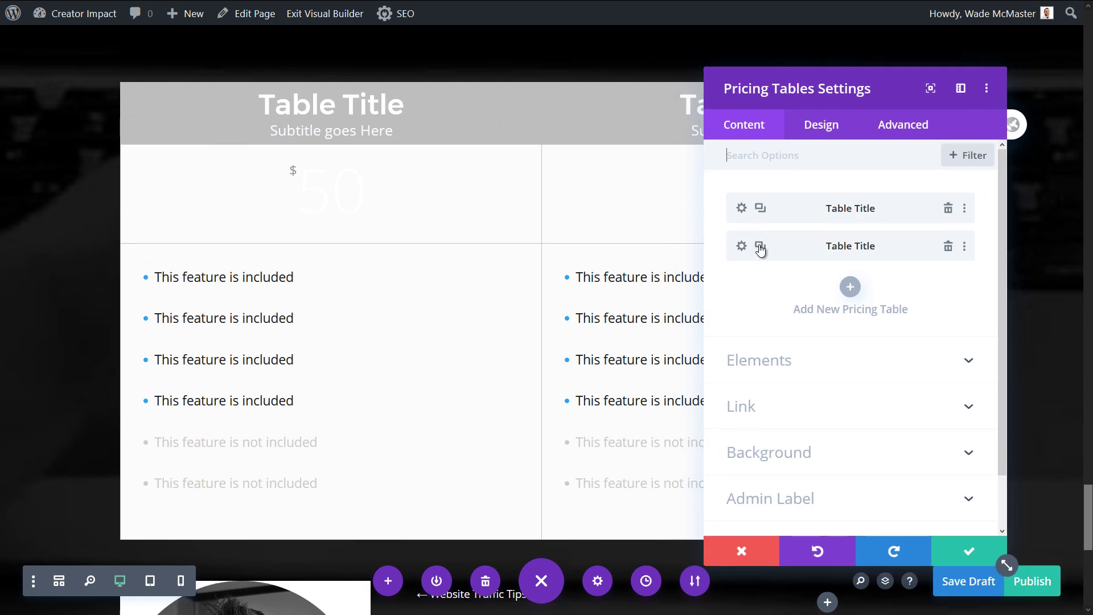
{"action": "left_click", "coordinate": [758, 210]}
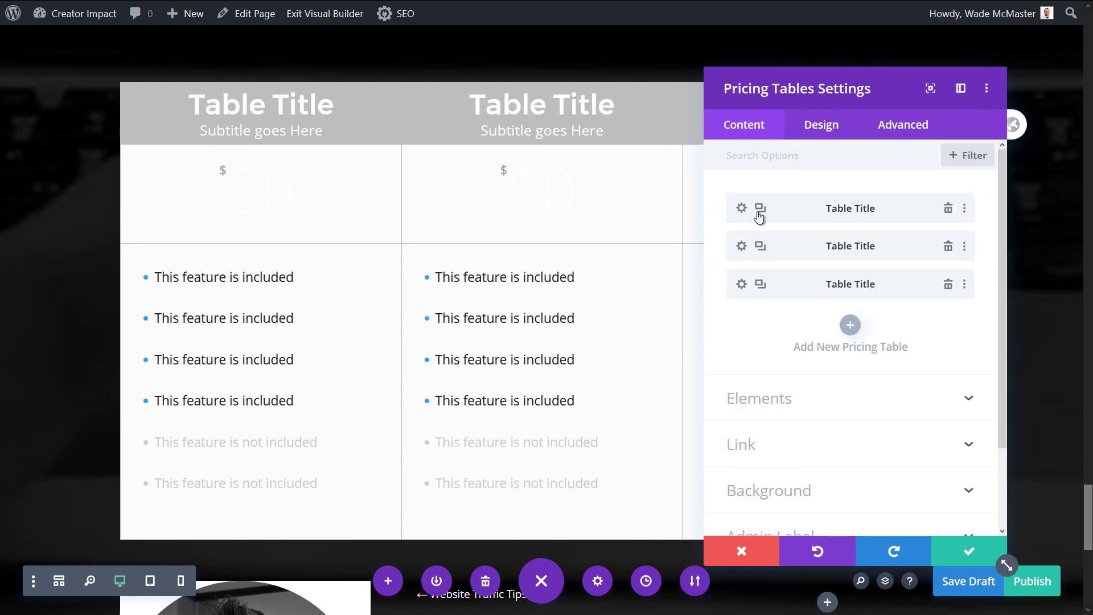
Open the module's Design text settings and expand the title text colour options
{"action": "left_click", "coordinate": [812, 127]}
{"action": "left_click", "coordinate": [785, 284]}
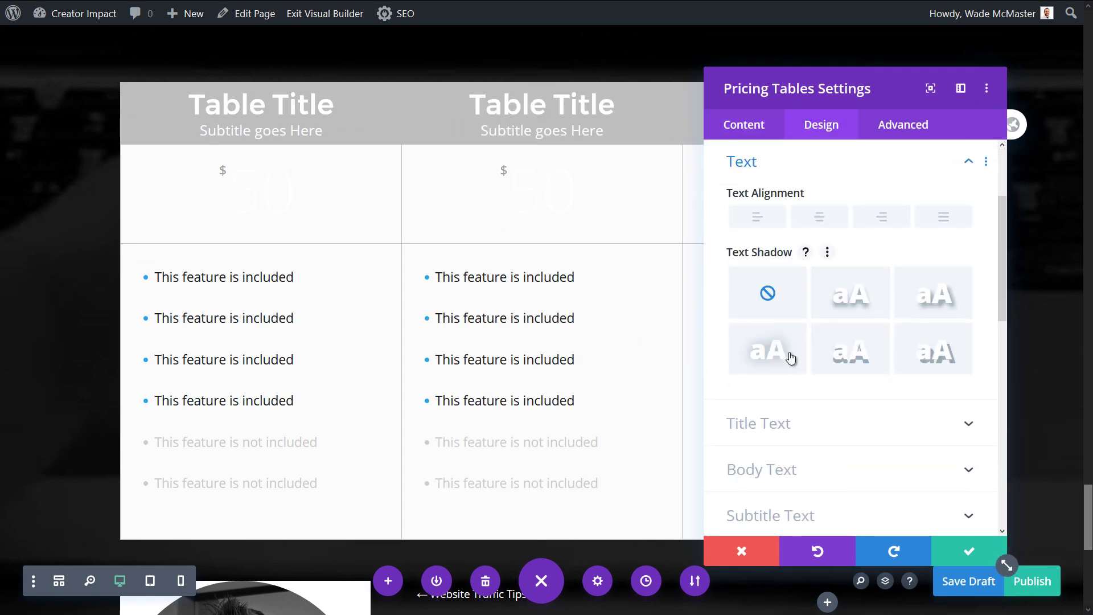
{"action": "scroll", "coordinate": [831, 274], "scroll_direction": "down", "scroll_amount": 2}
{"action": "scroll", "coordinate": [797, 183], "scroll_direction": "up", "scroll_amount": 2}
{"action": "left_click", "coordinate": [793, 164]}
{"action": "left_click", "coordinate": [793, 210]}
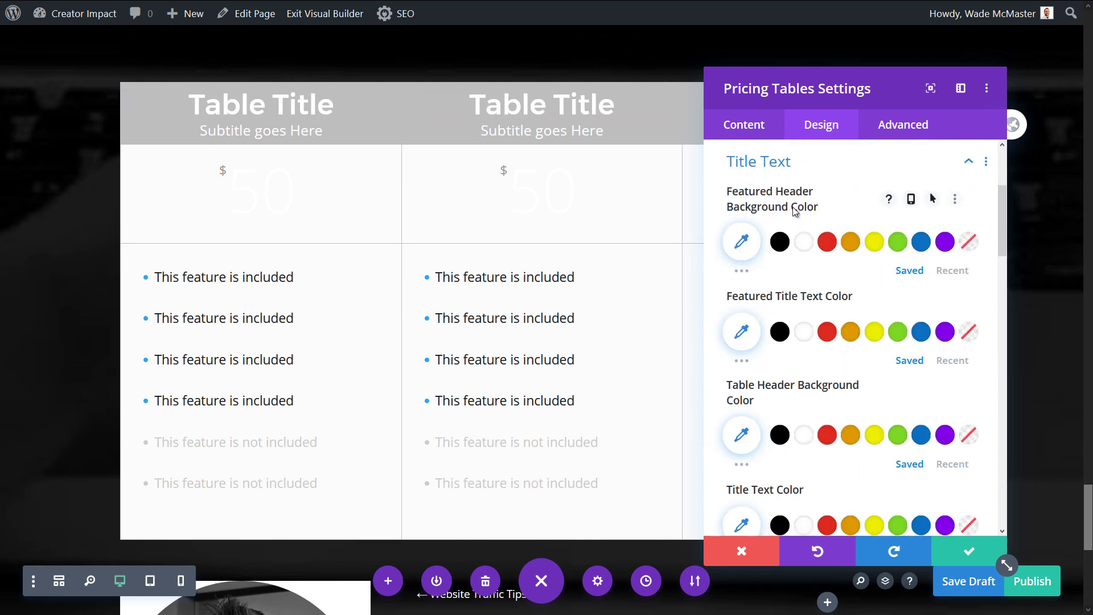
Set the Featured Header Background to black and open the middle table's own settings
{"action": "left_click", "coordinate": [779, 243]}
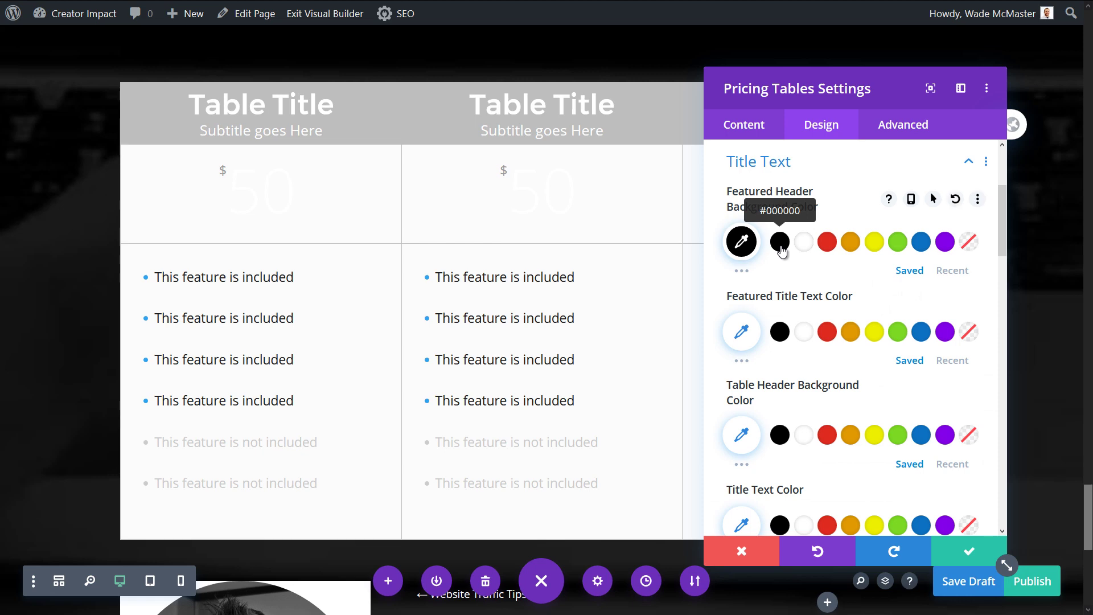
{"action": "scroll", "coordinate": [808, 170], "scroll_direction": "up", "scroll_amount": 4}
{"action": "left_click", "coordinate": [744, 125]}
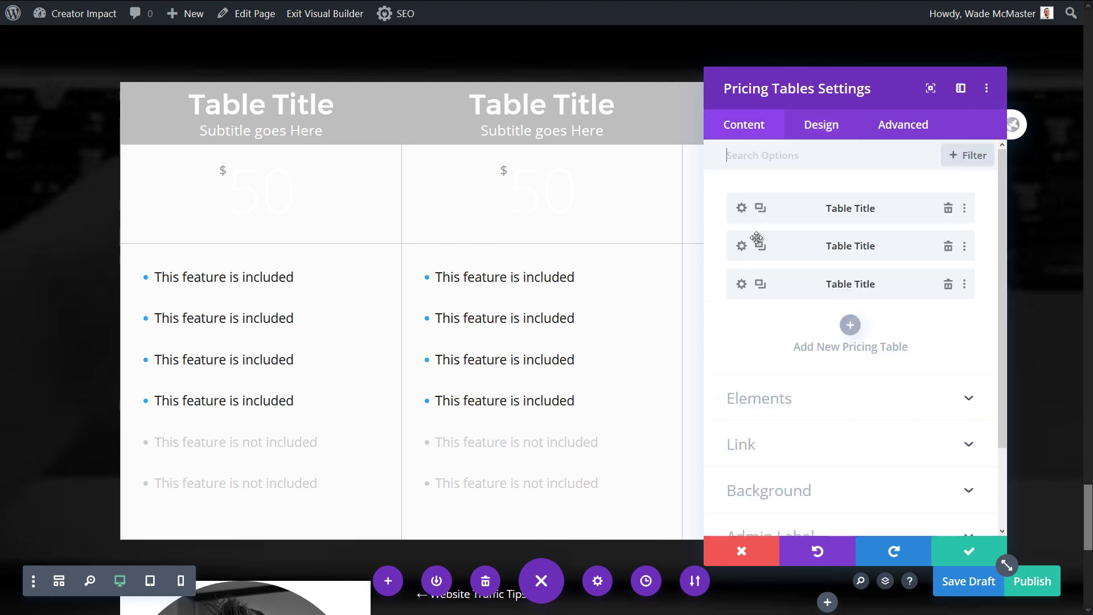
{"action": "left_click", "coordinate": [741, 246]}
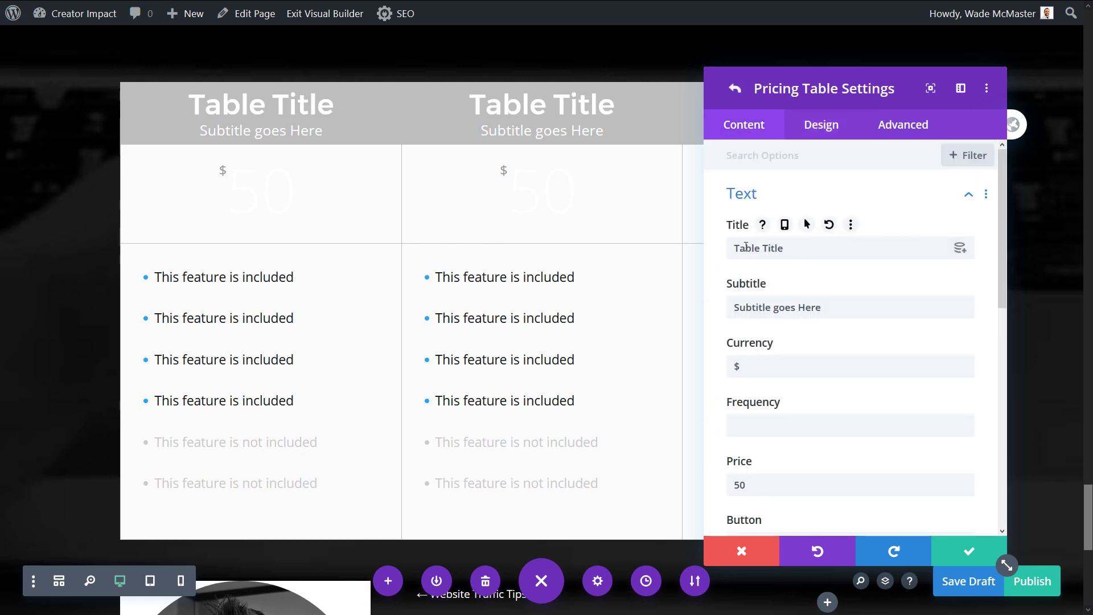
Give the middle table price 500 and a 'More!' third feature, make it featured, and save
{"action": "scroll", "coordinate": [852, 221], "scroll_direction": "down", "scroll_amount": 5}
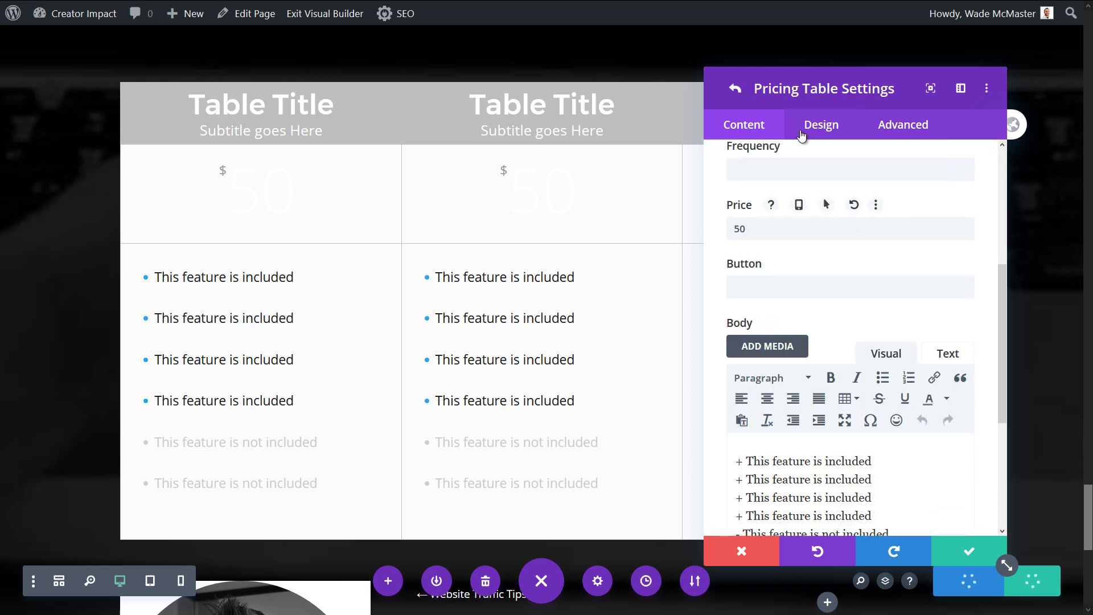
{"action": "scroll", "coordinate": [814, 266], "scroll_direction": "down", "scroll_amount": 4}
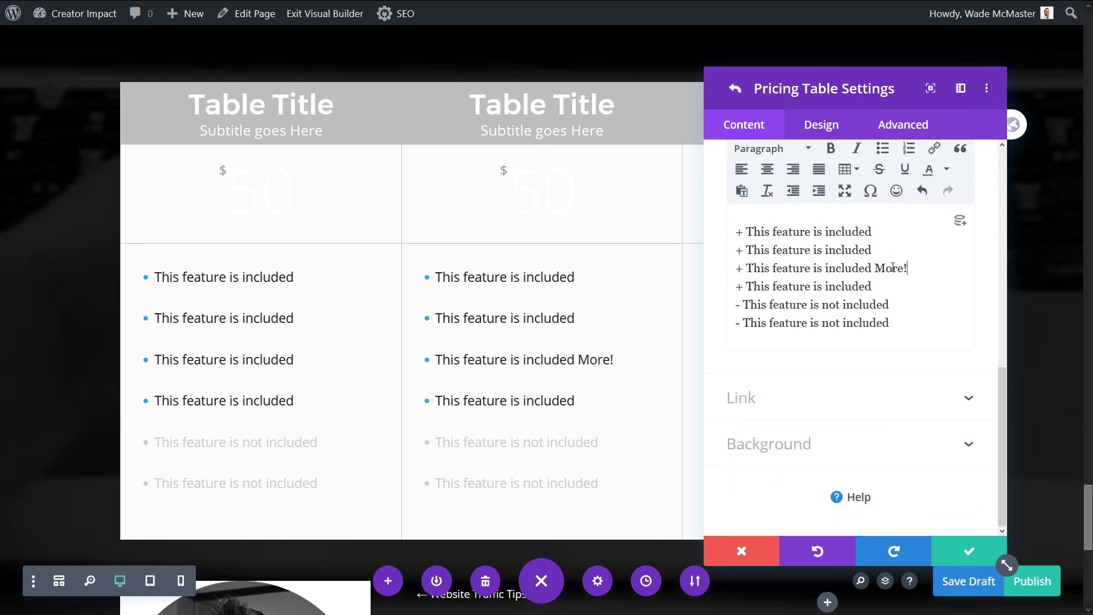
{"action": "scroll", "coordinate": [763, 324], "scroll_direction": "up", "scroll_amount": 6}
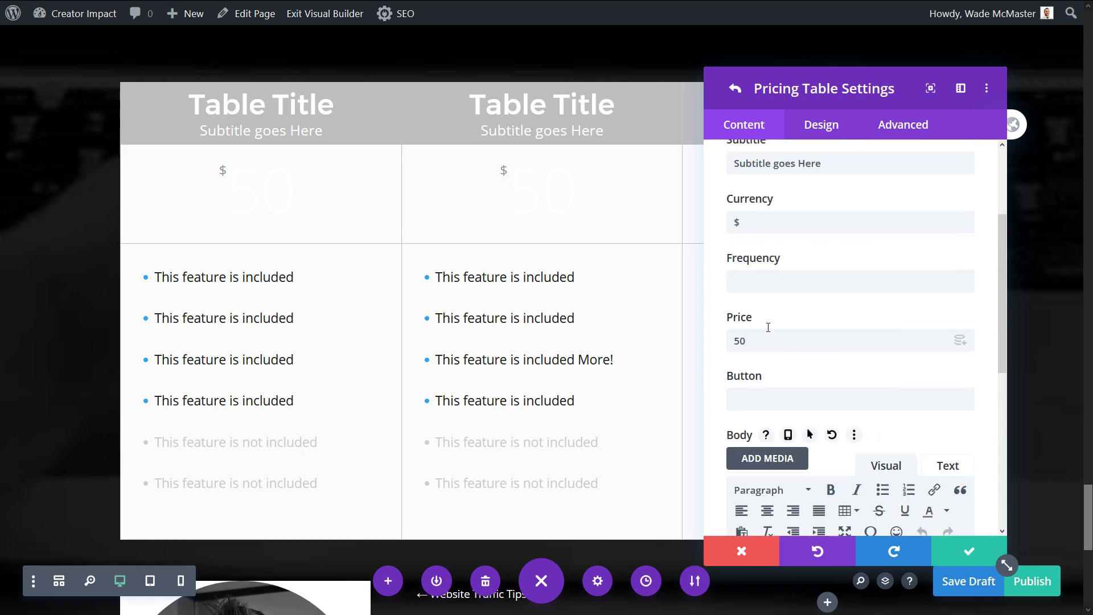
{"action": "left_click", "coordinate": [773, 340]}
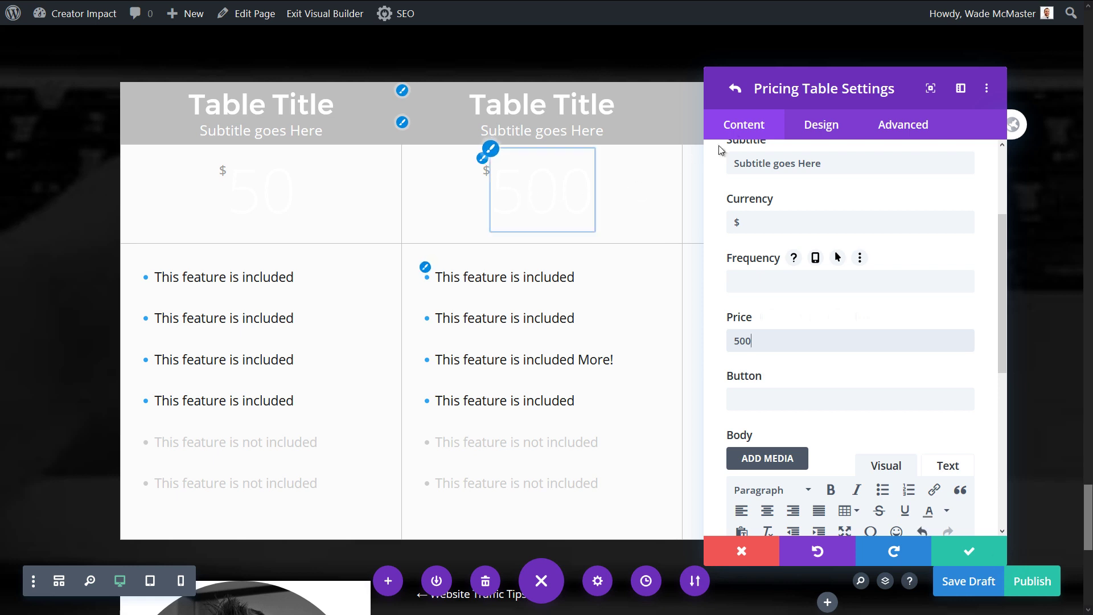
{"action": "scroll", "coordinate": [779, 222], "scroll_direction": "up", "scroll_amount": 3}
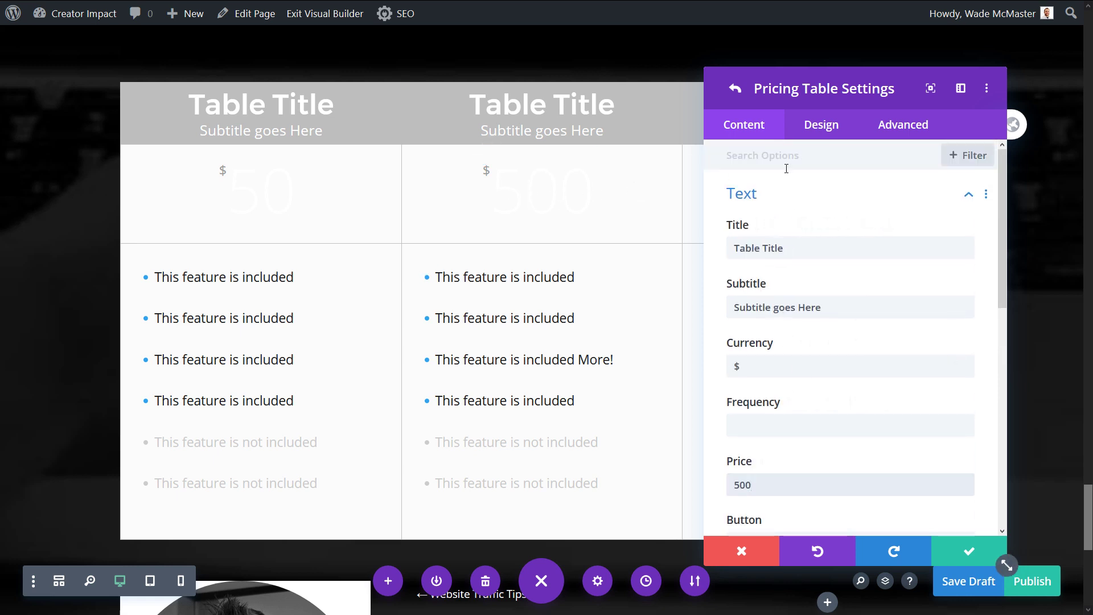
{"action": "left_click", "coordinate": [816, 134]}
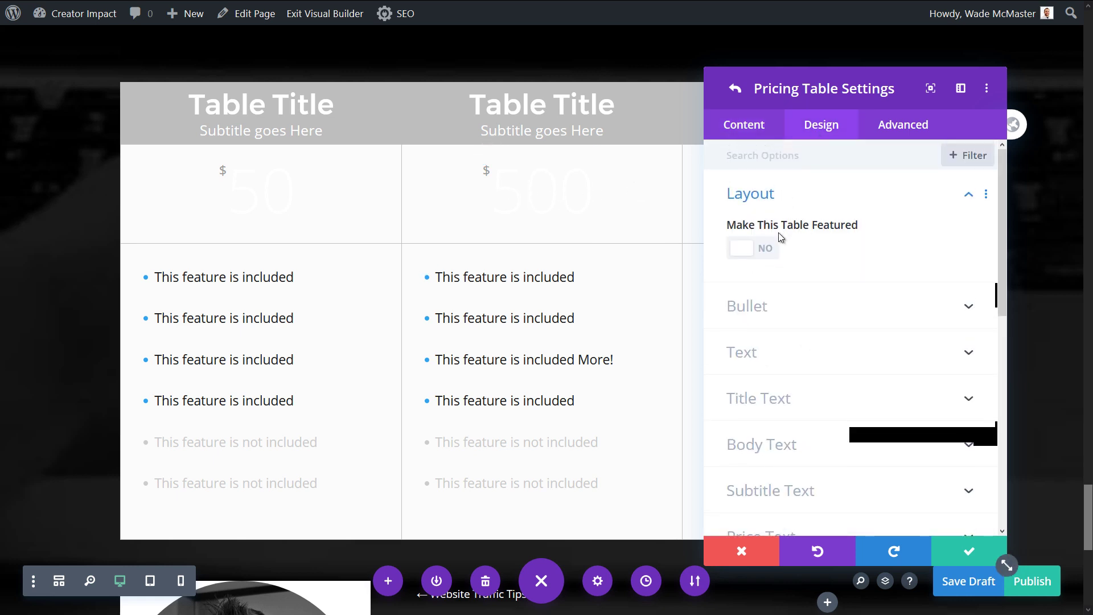
{"action": "left_click", "coordinate": [771, 252]}
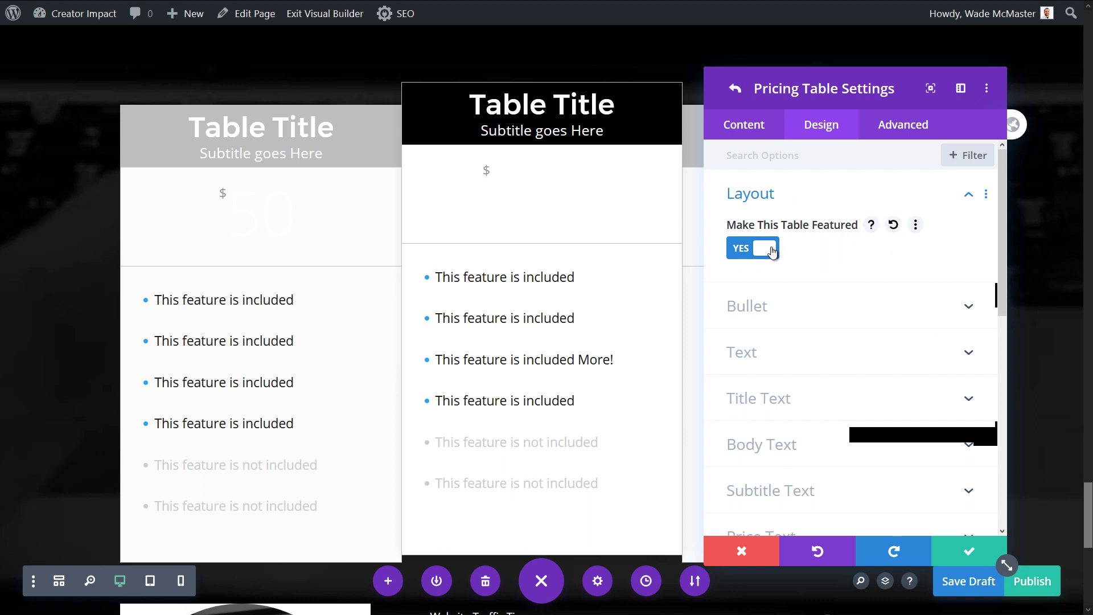
{"action": "left_click", "coordinate": [979, 552]}
Save, then reopen the module settings and the first pricing table's own settings
{"action": "left_click", "coordinate": [960, 560]}
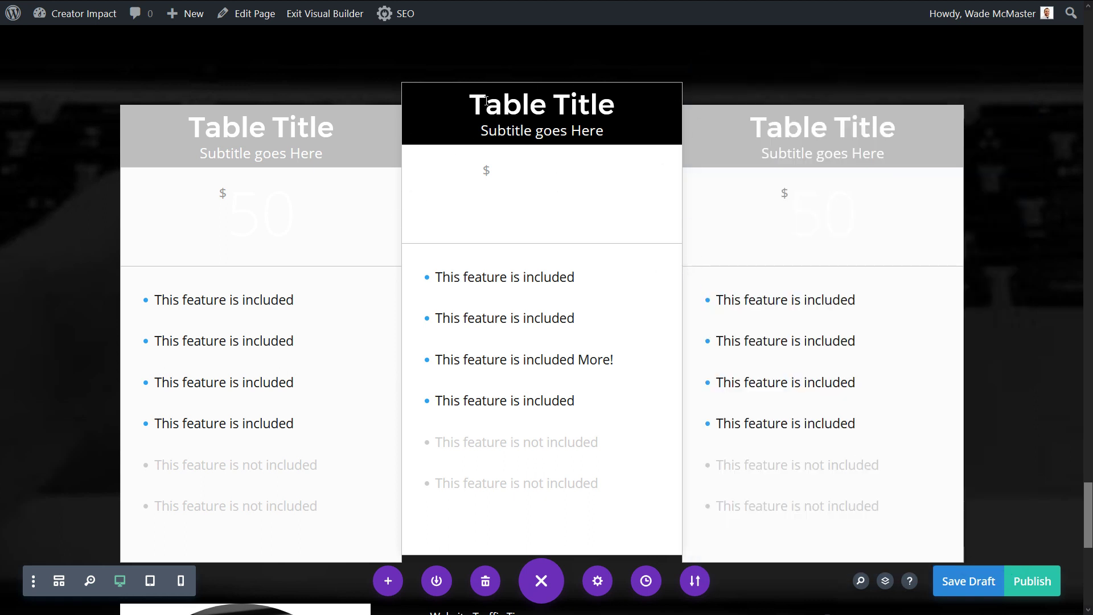
{"action": "mouse_move", "coordinate": [548, 125]}
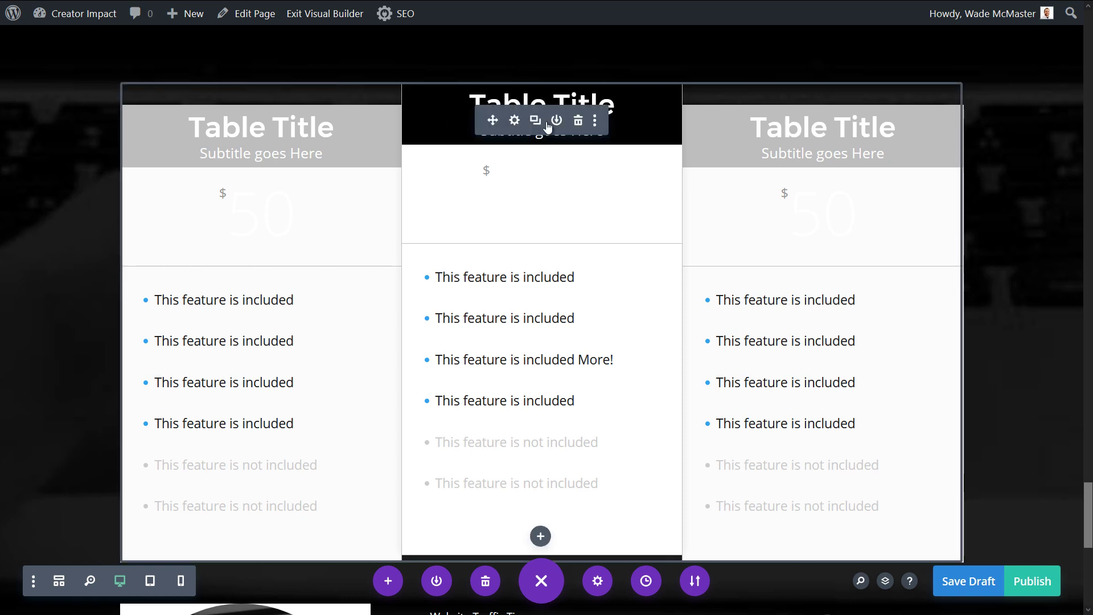
{"action": "left_click", "coordinate": [515, 122]}
{"action": "left_click", "coordinate": [820, 124]}
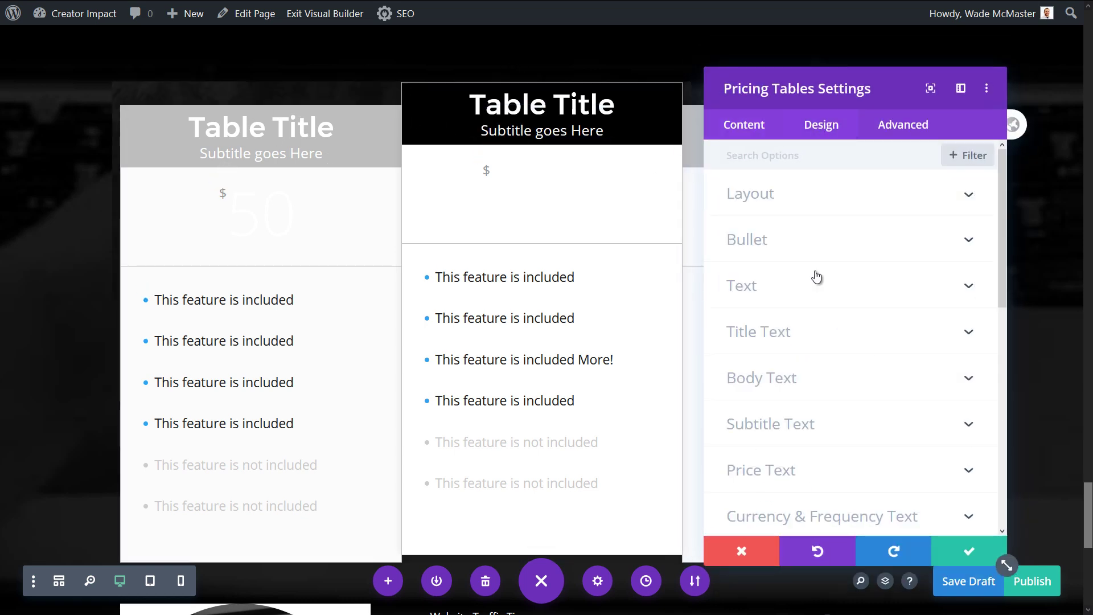
{"action": "left_click", "coordinate": [741, 134]}
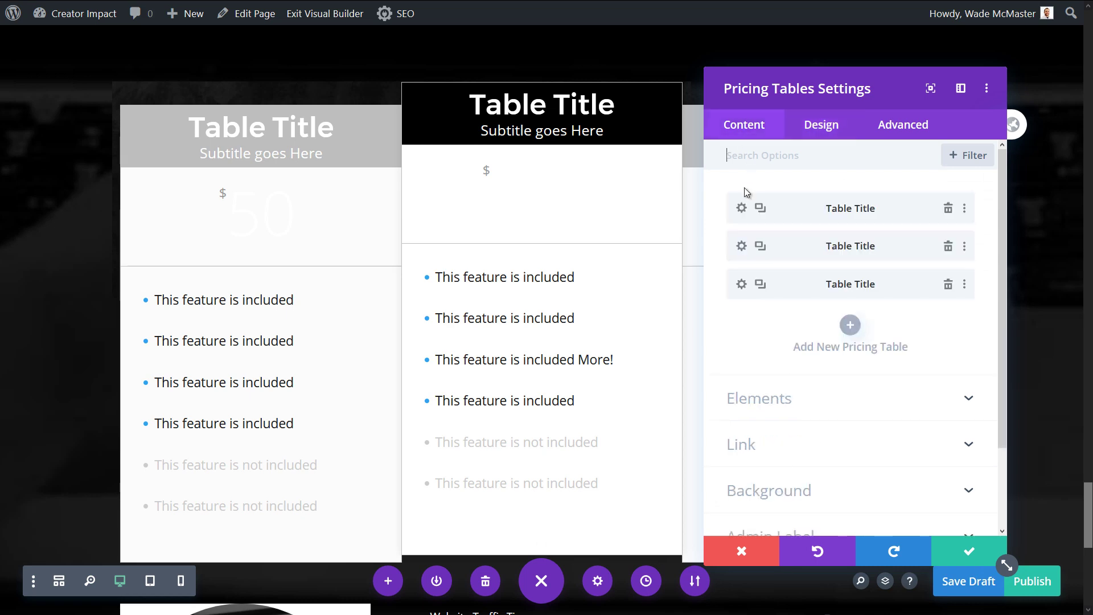
{"action": "left_click", "coordinate": [741, 209]}
Give the first table a red header background and yellow title text
{"action": "left_click", "coordinate": [806, 123]}
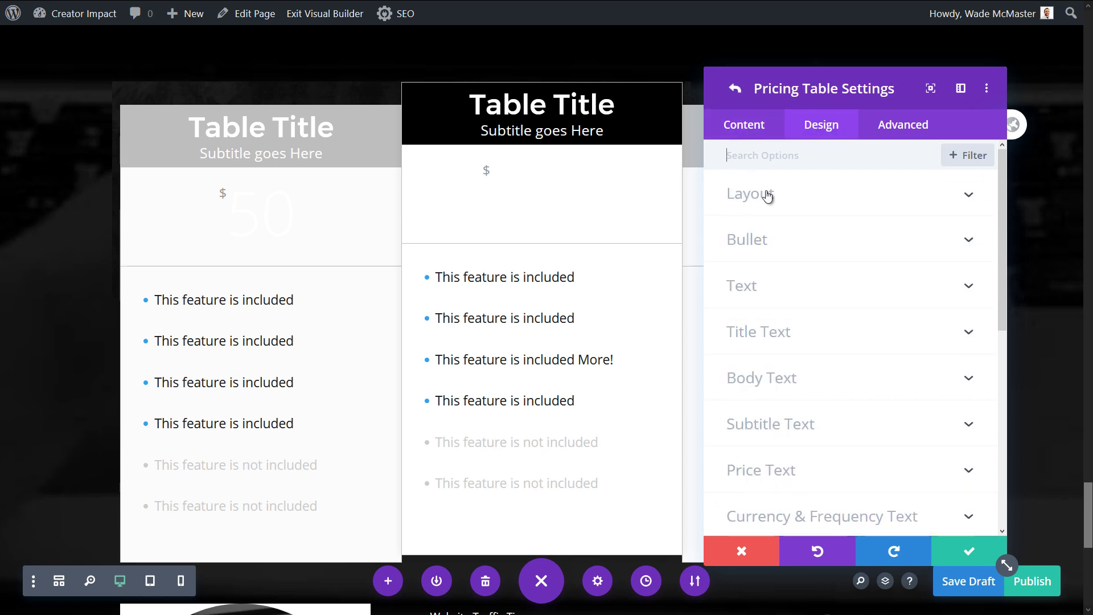
{"action": "left_click", "coordinate": [788, 330]}
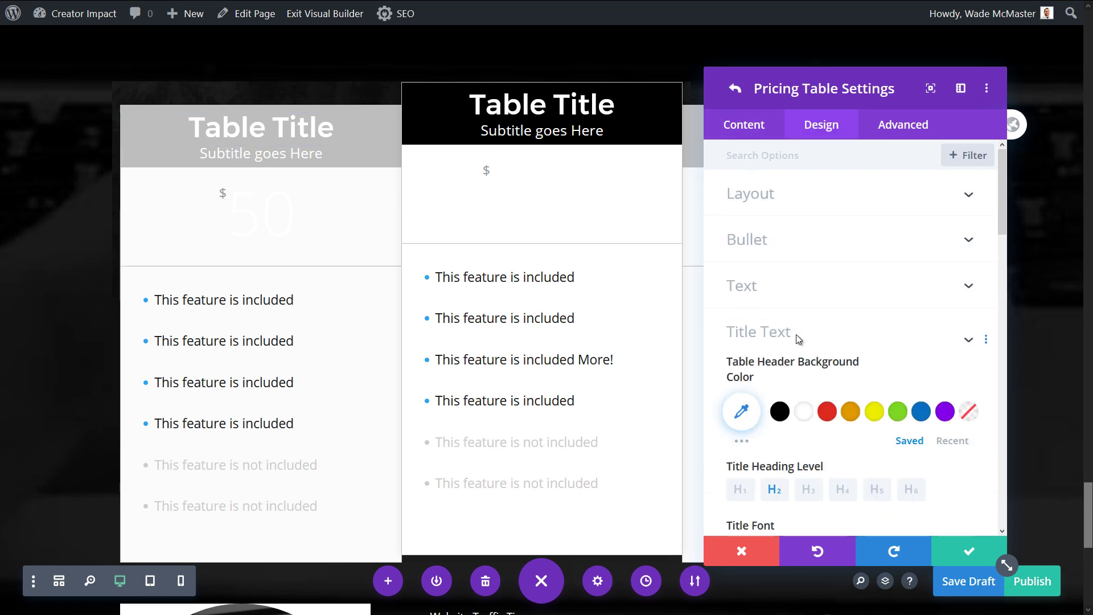
{"action": "left_click", "coordinate": [827, 242]}
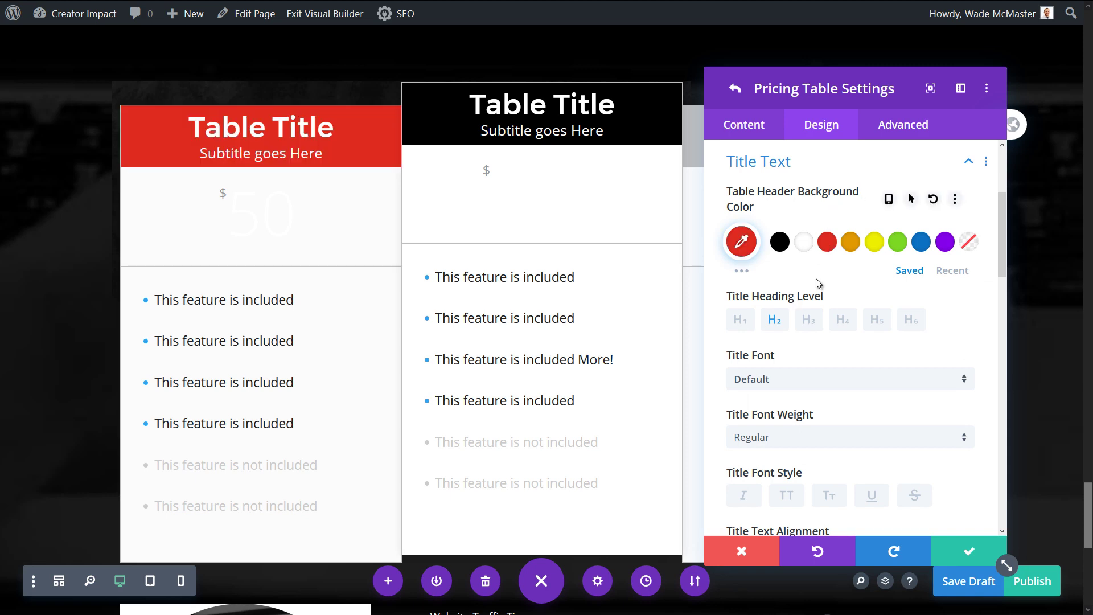
{"action": "scroll", "coordinate": [774, 342], "scroll_direction": "down", "scroll_amount": 5}
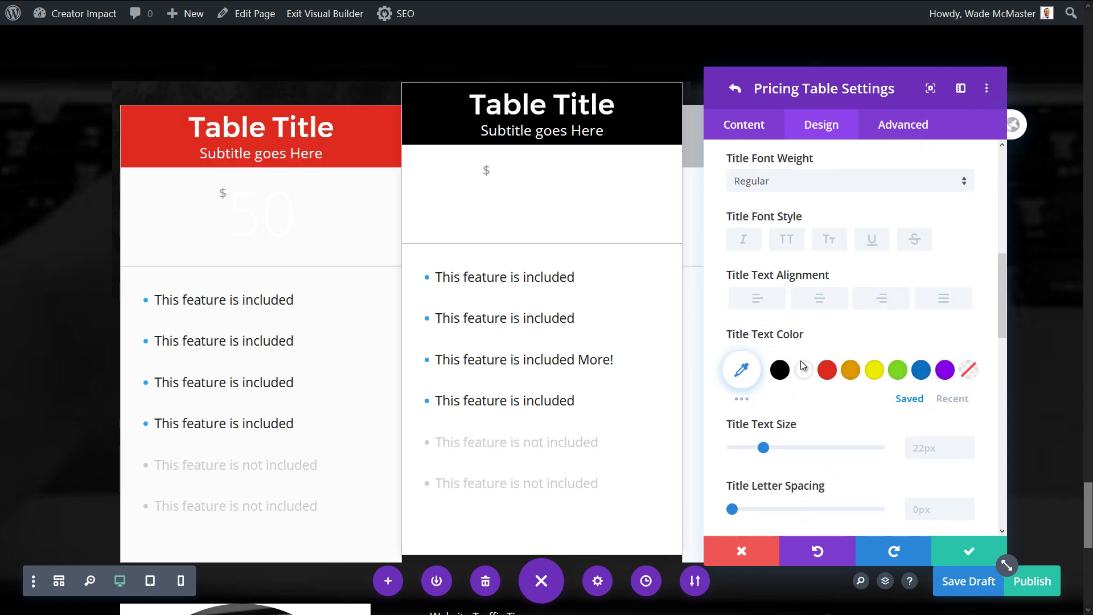
{"action": "left_click", "coordinate": [871, 371]}
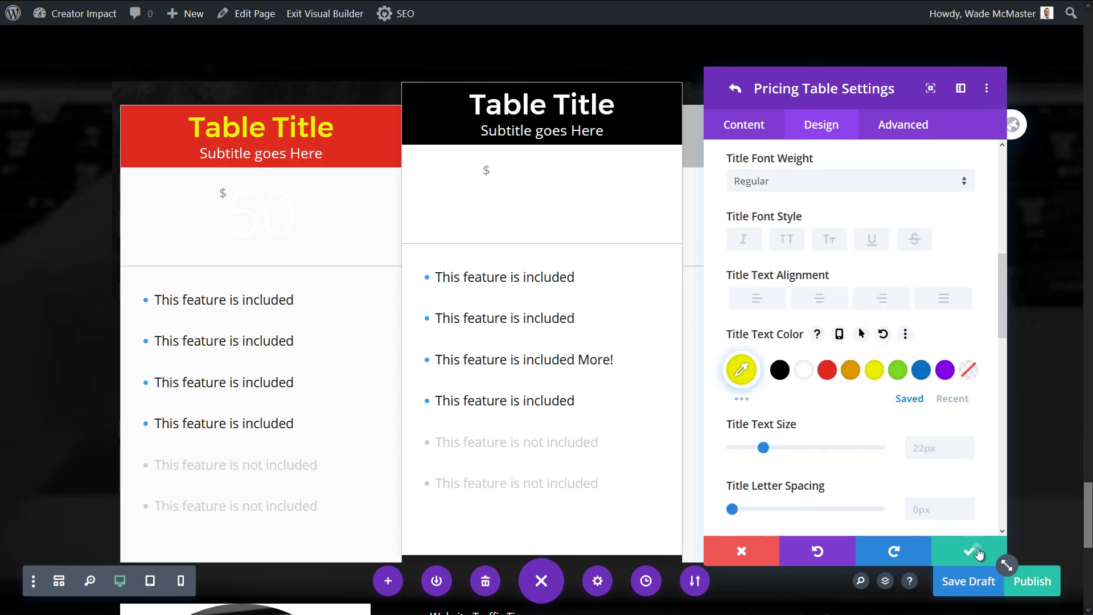
{"action": "left_click", "coordinate": [976, 552]}
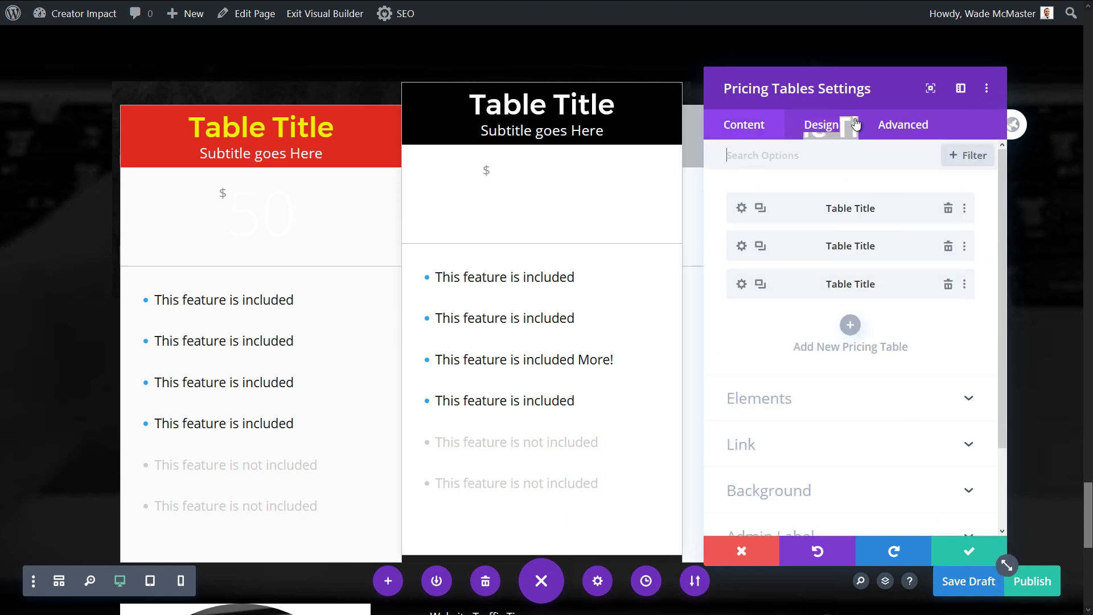
{"action": "left_click_drag", "start_coordinate": [803, 90], "coordinate": [153, 72]}
Open the all-tables Design options and dock the settings panel as a sidebar
{"action": "left_click", "coordinate": [833, 149]}
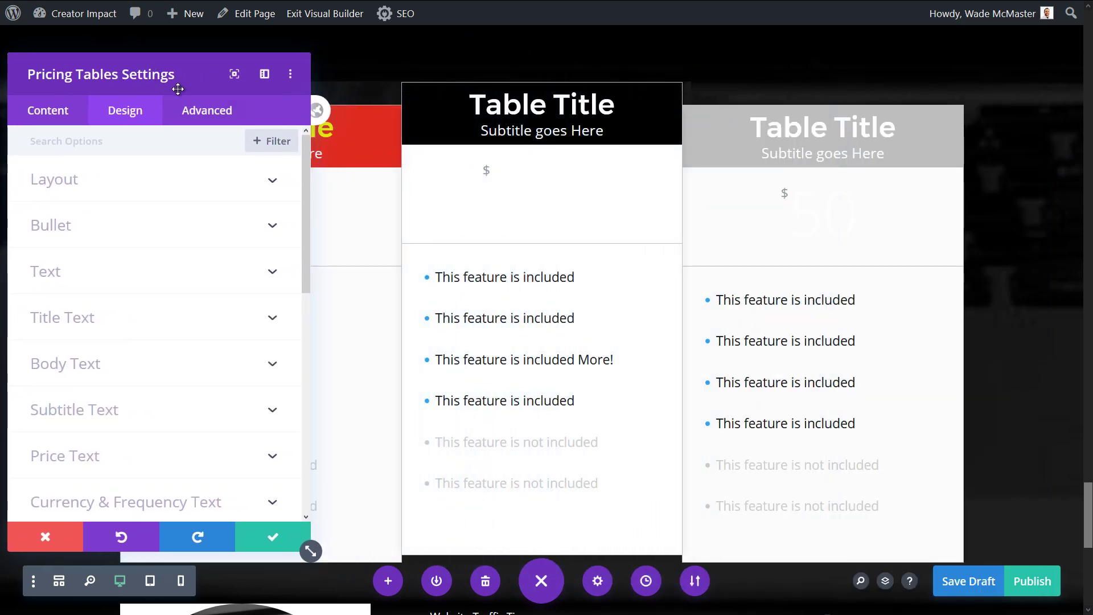
{"action": "scroll", "coordinate": [107, 174], "scroll_direction": "down", "scroll_amount": 2}
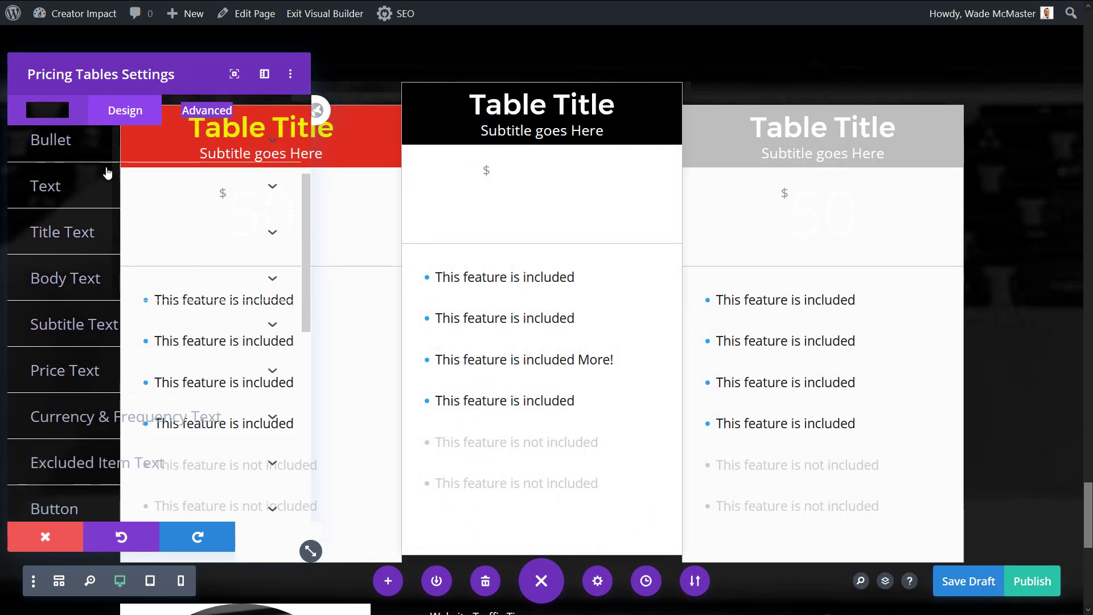
{"action": "left_click_drag", "start_coordinate": [116, 74], "coordinate": [932, 67]}
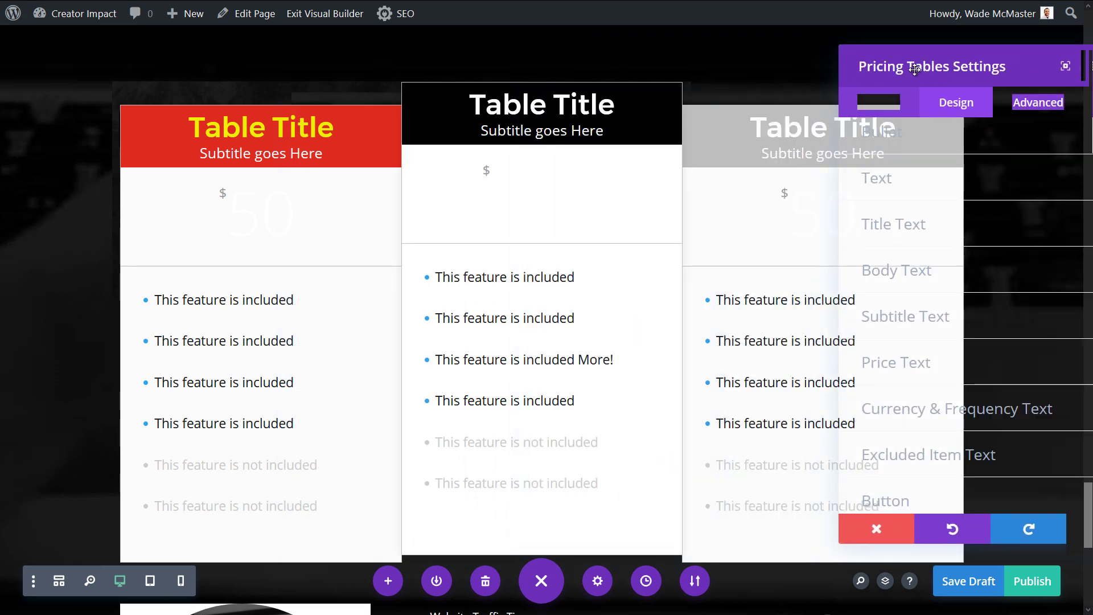
{"action": "left_click", "coordinate": [1049, 72]}
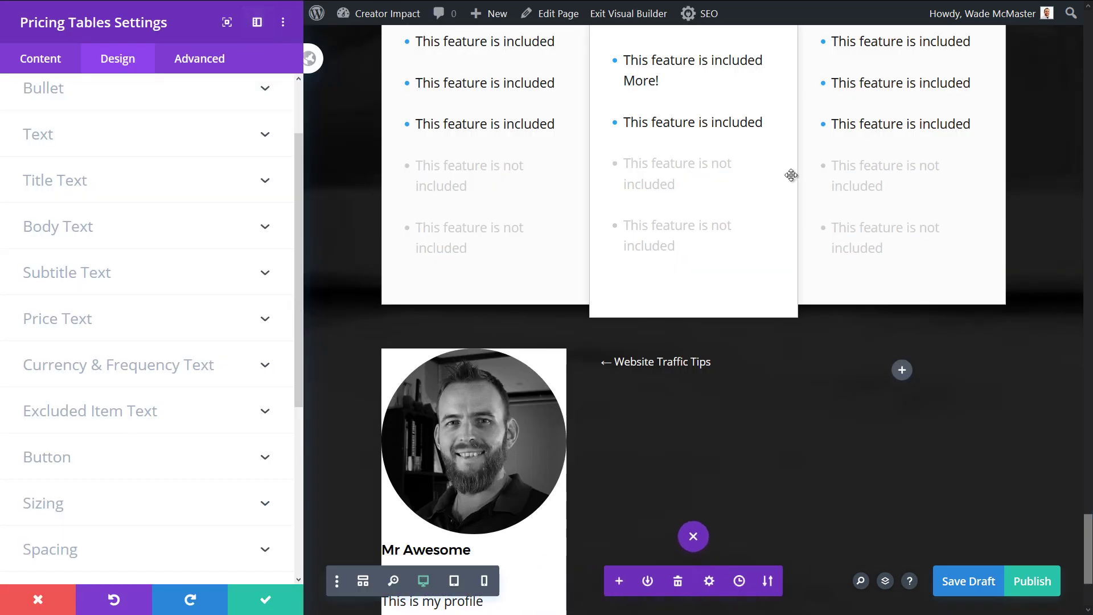
{"action": "scroll", "coordinate": [631, 274], "scroll_direction": "up", "scroll_amount": 5}
{"action": "scroll", "coordinate": [631, 275], "scroll_direction": "down", "scroll_amount": 3}
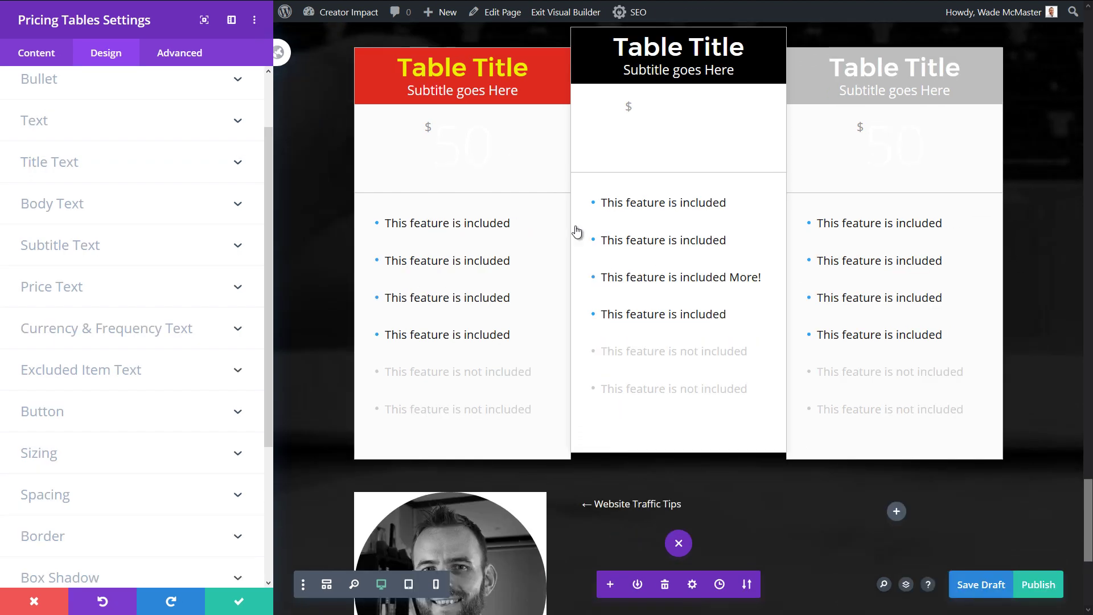
{"action": "scroll", "coordinate": [432, 268], "scroll_direction": "down", "scroll_amount": 2}
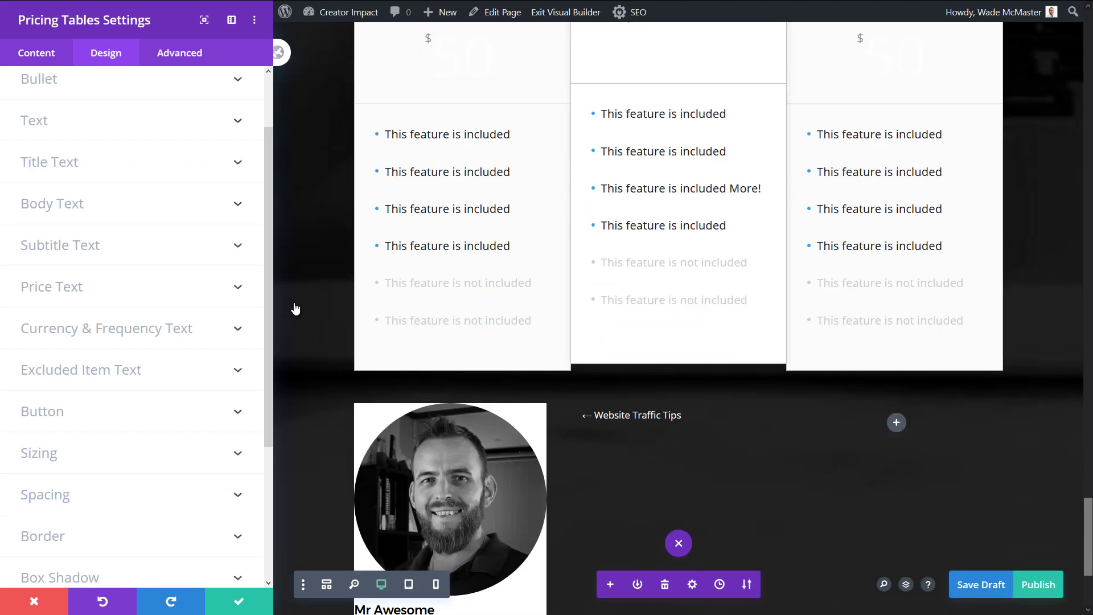
{"action": "scroll", "coordinate": [353, 319], "scroll_direction": "up", "scroll_amount": 3}
{"action": "scroll", "coordinate": [408, 333], "scroll_direction": "up", "scroll_amount": 1}
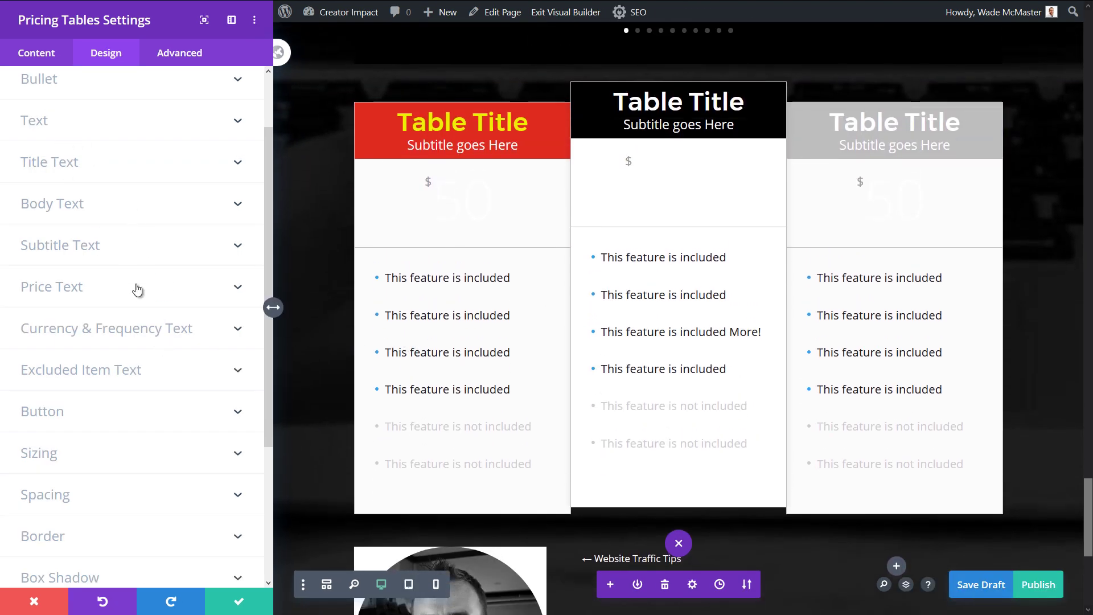
Make the $ currency signs red on both the featured and regular tables
{"action": "left_click", "coordinate": [118, 337]}
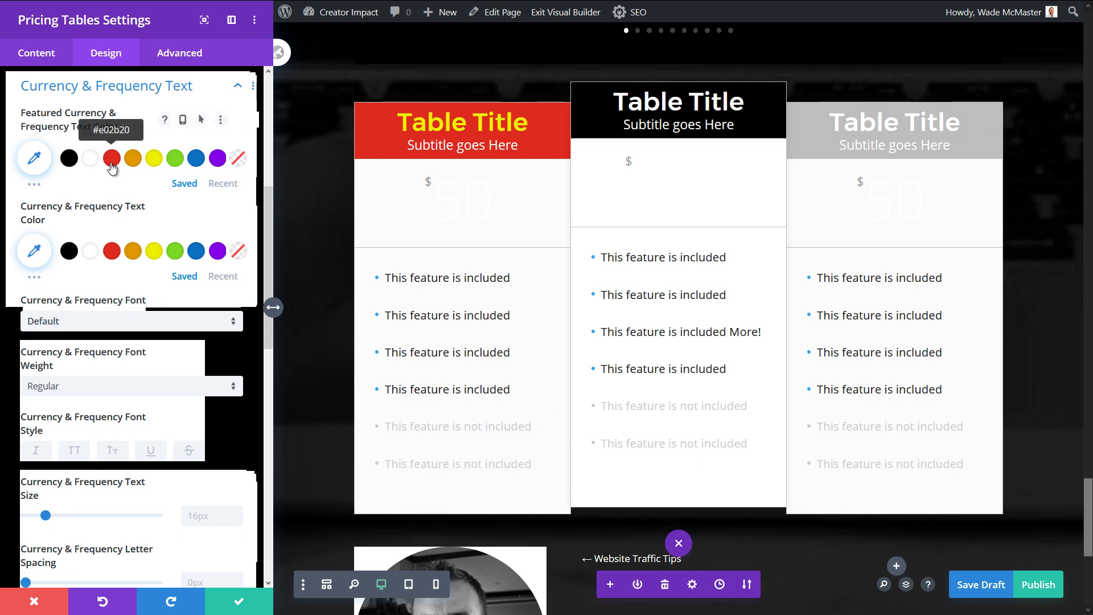
{"action": "left_click", "coordinate": [112, 165]}
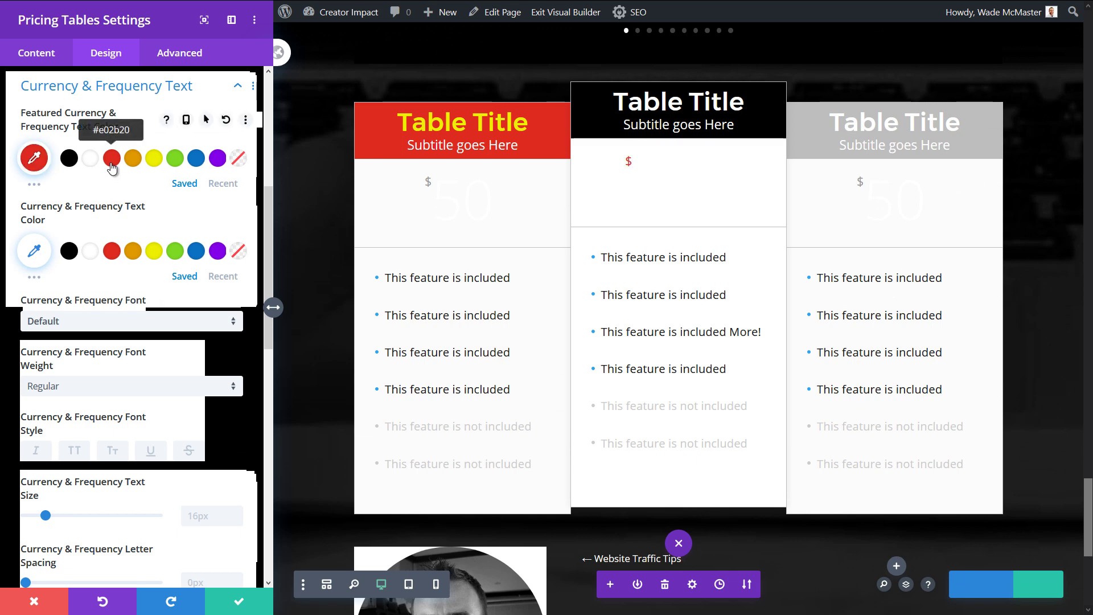
{"action": "left_click", "coordinate": [113, 255]}
{"action": "scroll", "coordinate": [114, 257], "scroll_direction": "down", "scroll_amount": 2}
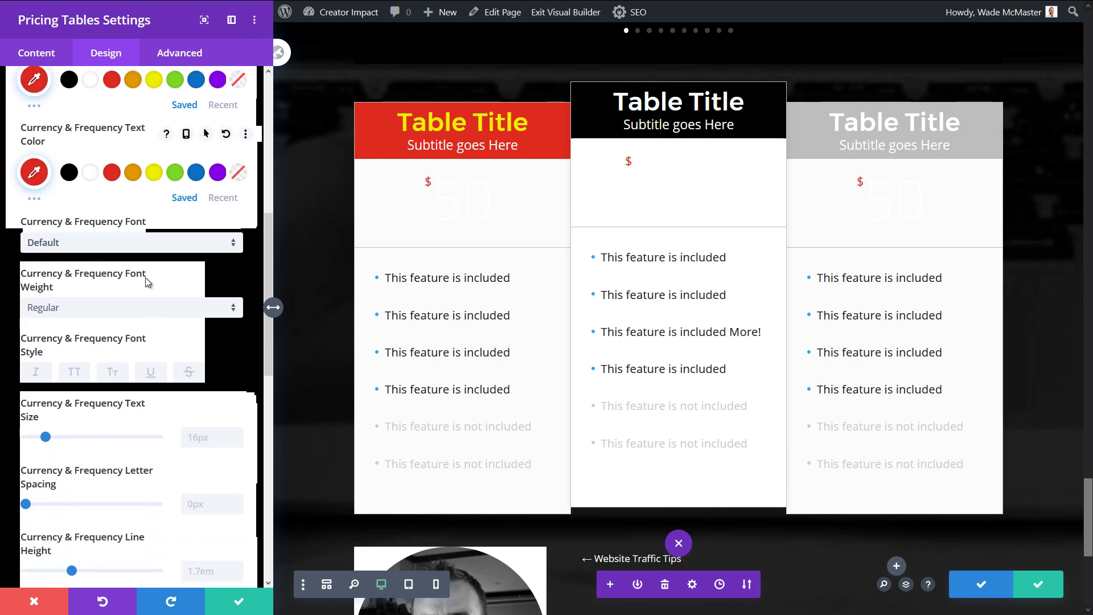
{"action": "scroll", "coordinate": [159, 320], "scroll_direction": "up", "scroll_amount": 5}
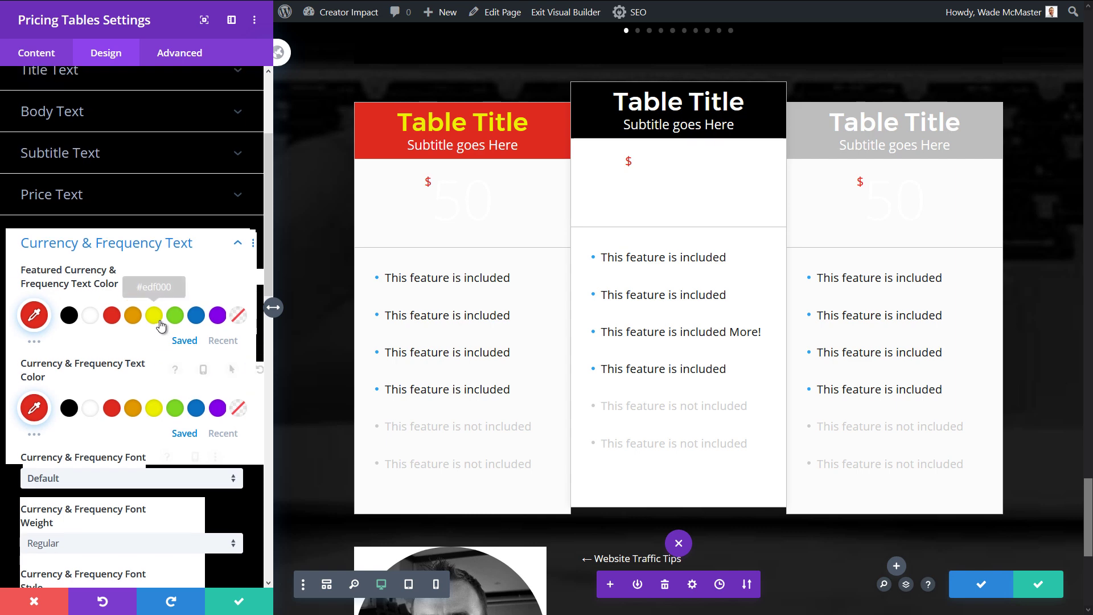
Make the featured price area blue with a white 500, side price areas purple, and save
{"action": "left_click", "coordinate": [102, 193]}
{"action": "left_click", "coordinate": [195, 158]}
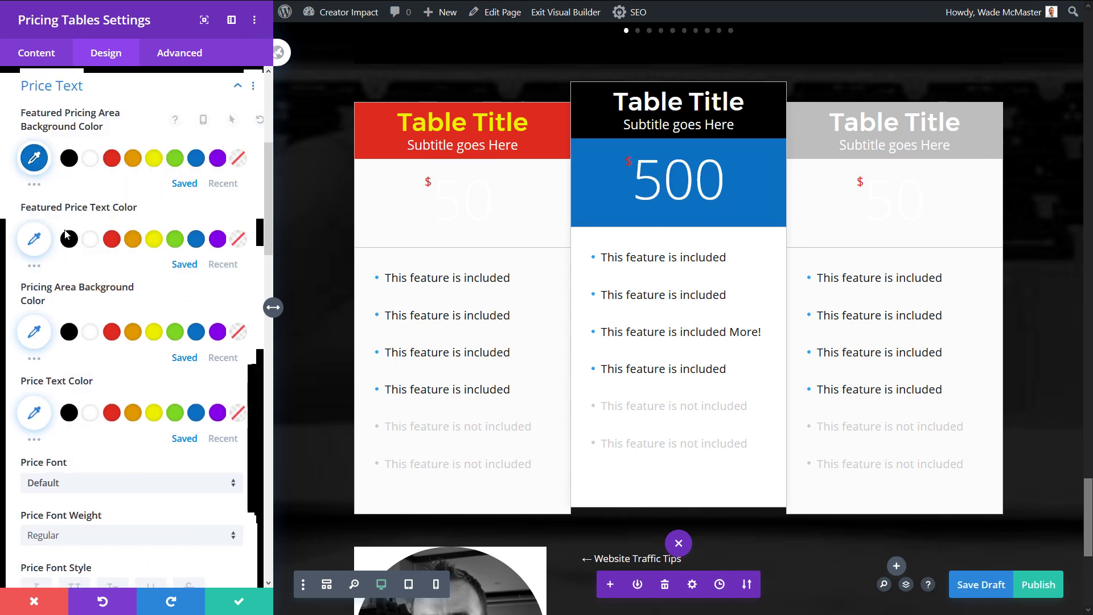
{"action": "left_click", "coordinate": [115, 241]}
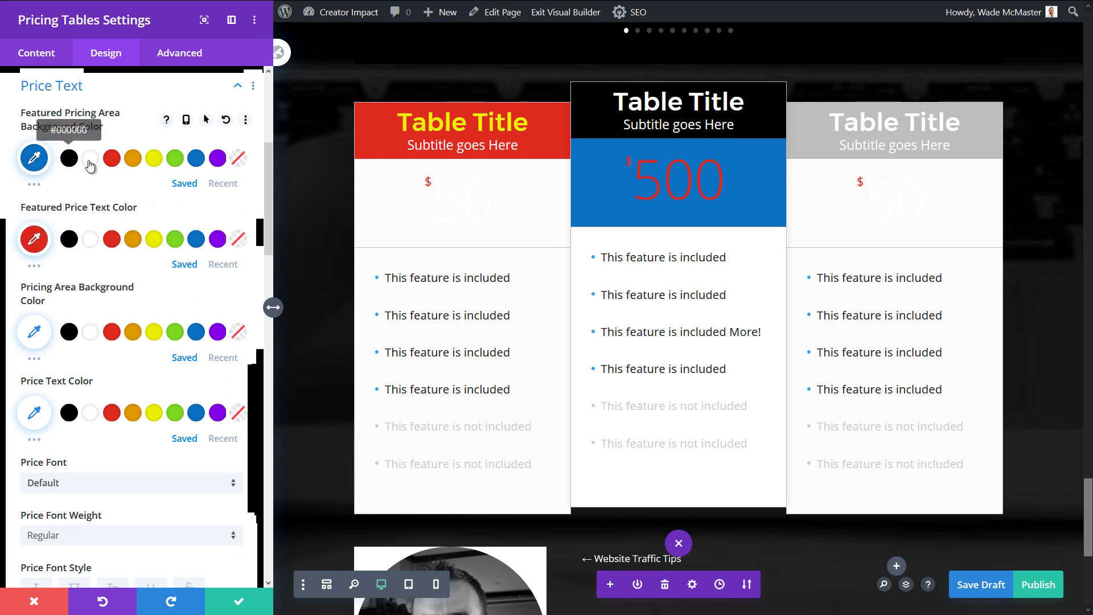
{"action": "left_click", "coordinate": [90, 240]}
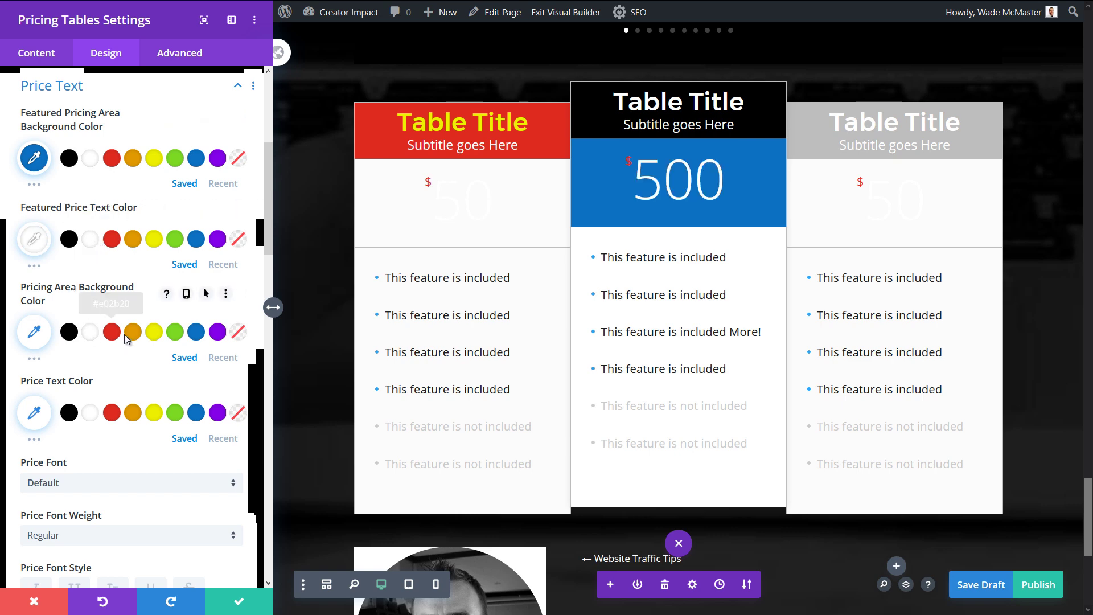
{"action": "left_click", "coordinate": [217, 332]}
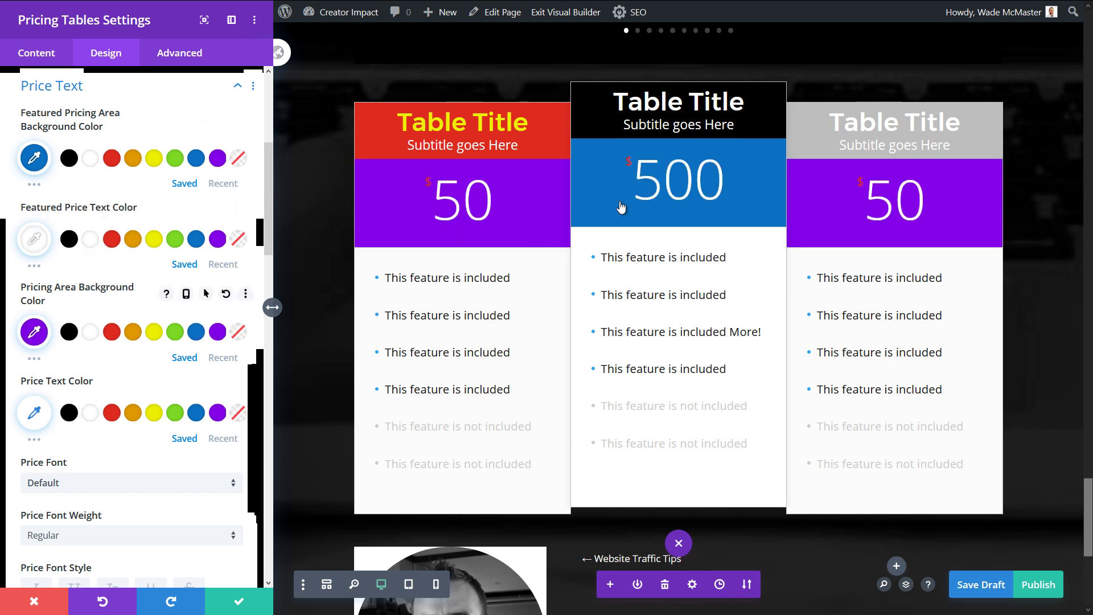
{"action": "left_click", "coordinate": [255, 600]}
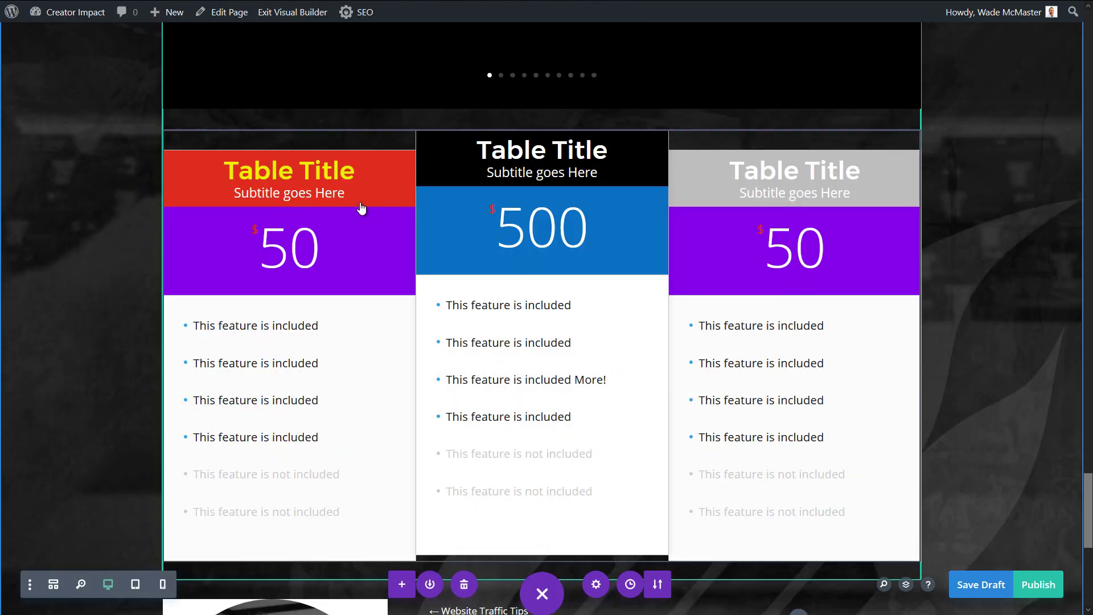
Add a 'Sign up!' button to the featured middle table and save the pricing tables settings
{"action": "scroll", "coordinate": [495, 203], "scroll_direction": "down", "scroll_amount": 2}
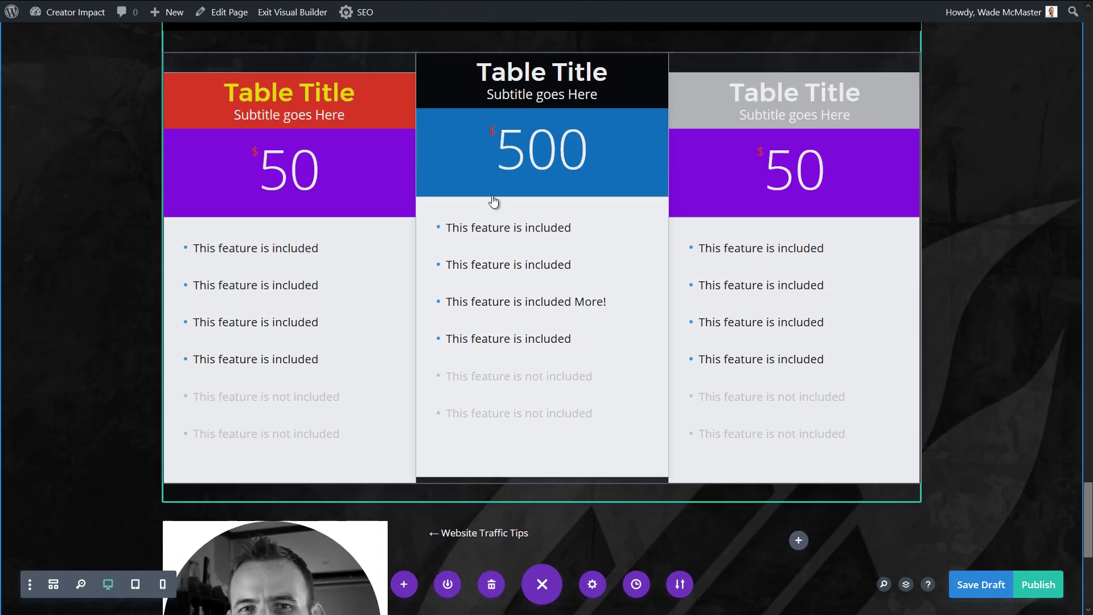
{"action": "scroll", "coordinate": [545, 286], "scroll_direction": "up", "scroll_amount": 2}
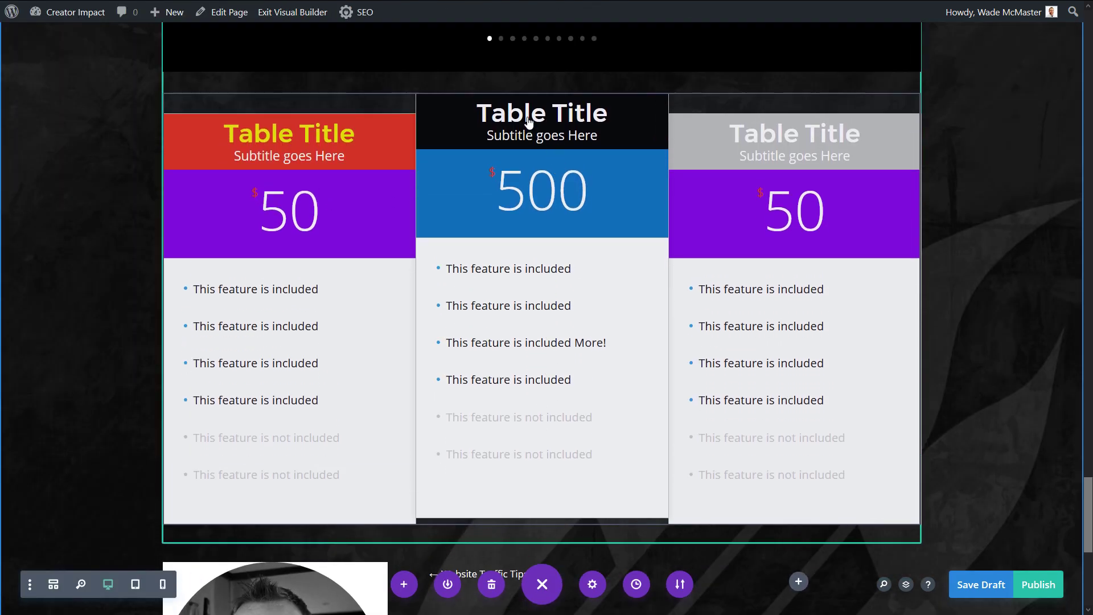
{"action": "left_click", "coordinate": [510, 128]}
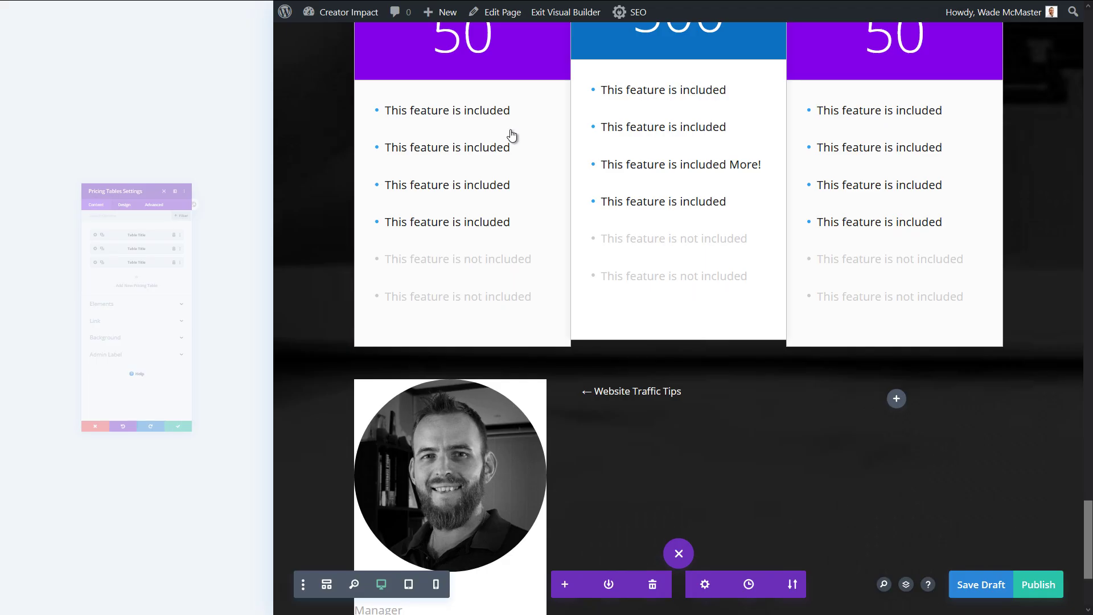
{"action": "left_click", "coordinate": [33, 161]}
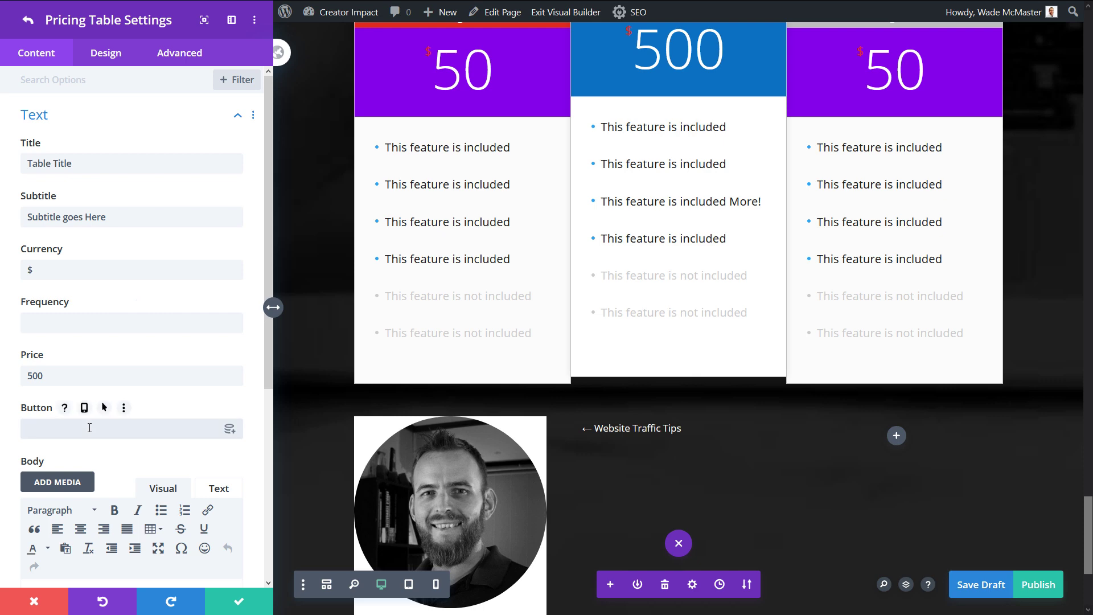
{"action": "scroll", "coordinate": [120, 408], "scroll_direction": "down", "scroll_amount": 5}
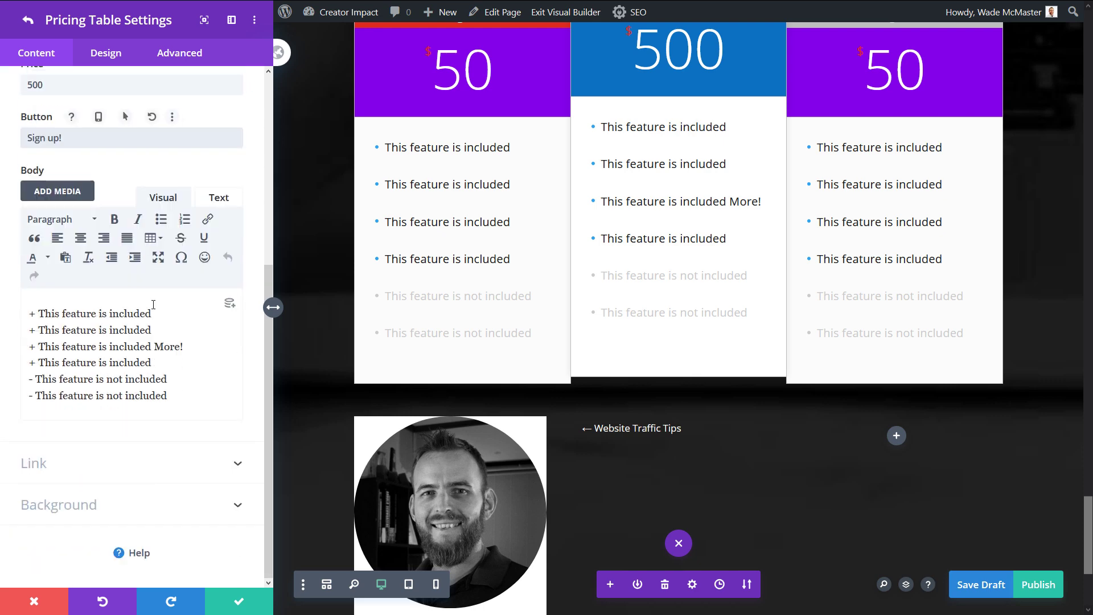
{"action": "left_click", "coordinate": [49, 462]}
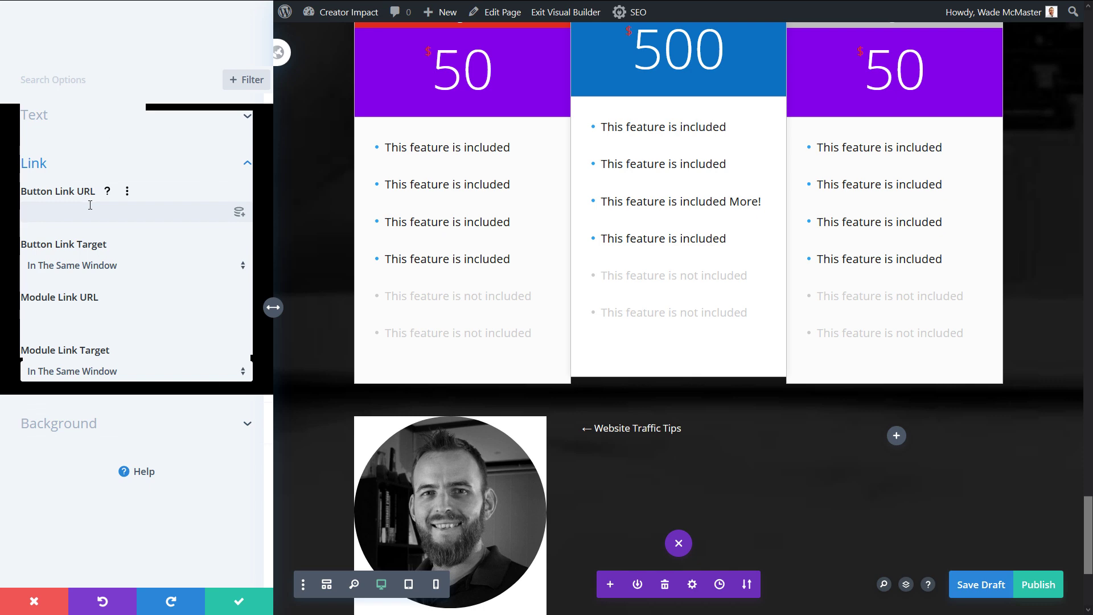
{"action": "left_click", "coordinate": [239, 598]}
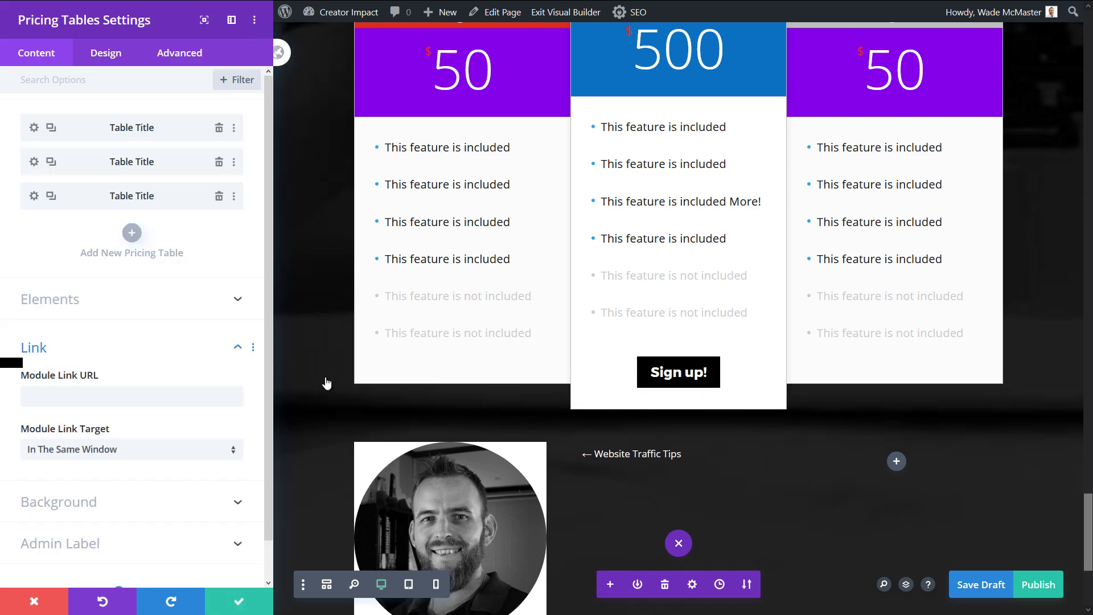
{"action": "left_click", "coordinate": [239, 599]}
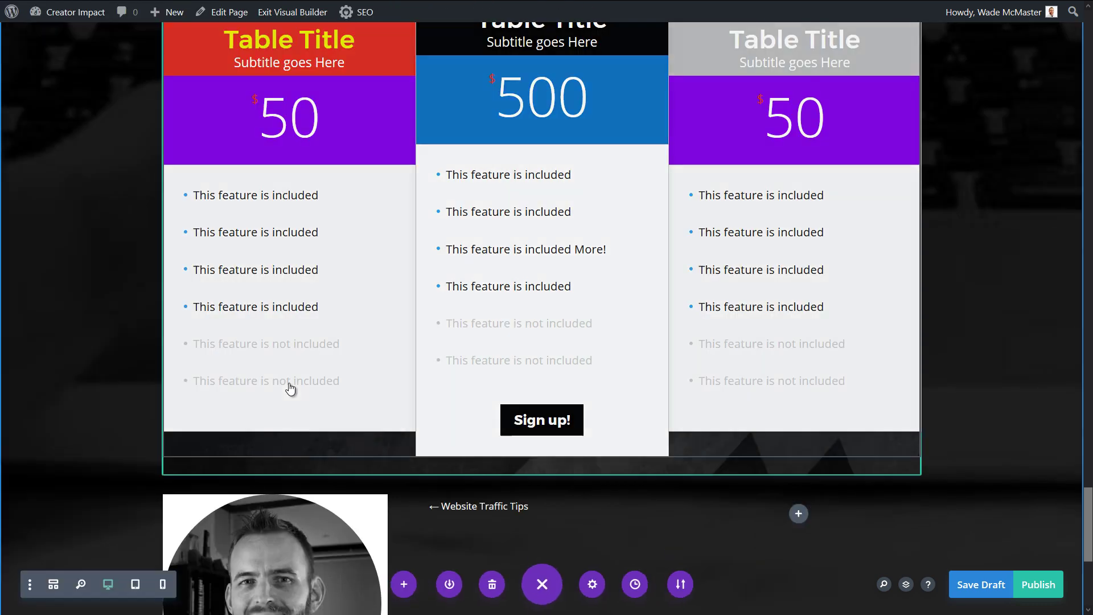
{"action": "scroll", "coordinate": [349, 256], "scroll_direction": "down", "scroll_amount": 1}
{"action": "scroll", "coordinate": [590, 315], "scroll_direction": "up", "scroll_amount": 3}
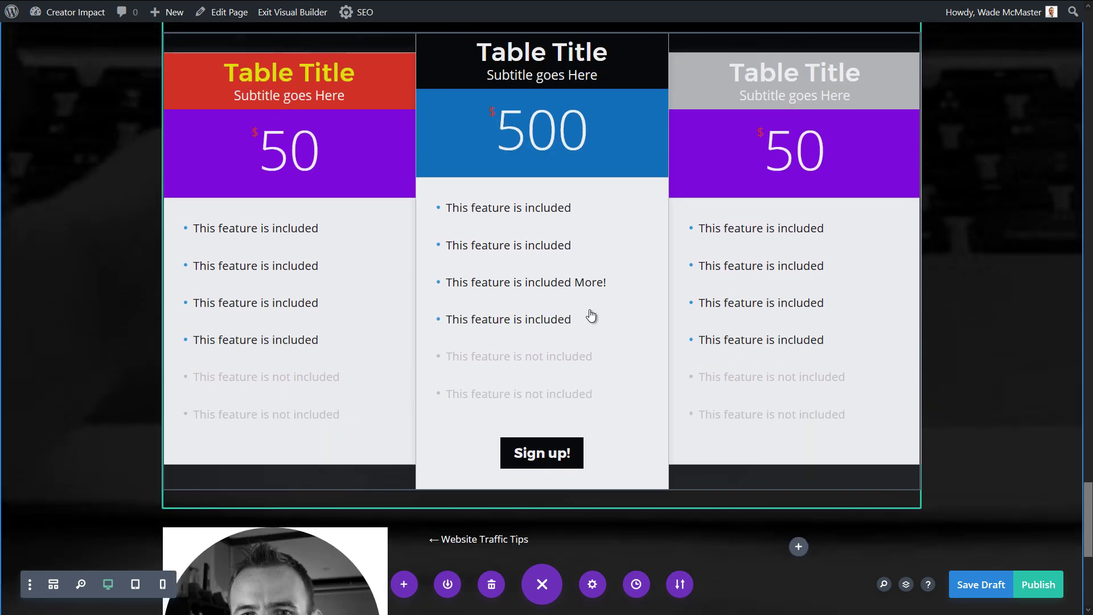
{"action": "scroll", "coordinate": [578, 317], "scroll_direction": "down", "scroll_amount": 3}
{"action": "scroll", "coordinate": [574, 317], "scroll_direction": "up", "scroll_amount": 2}
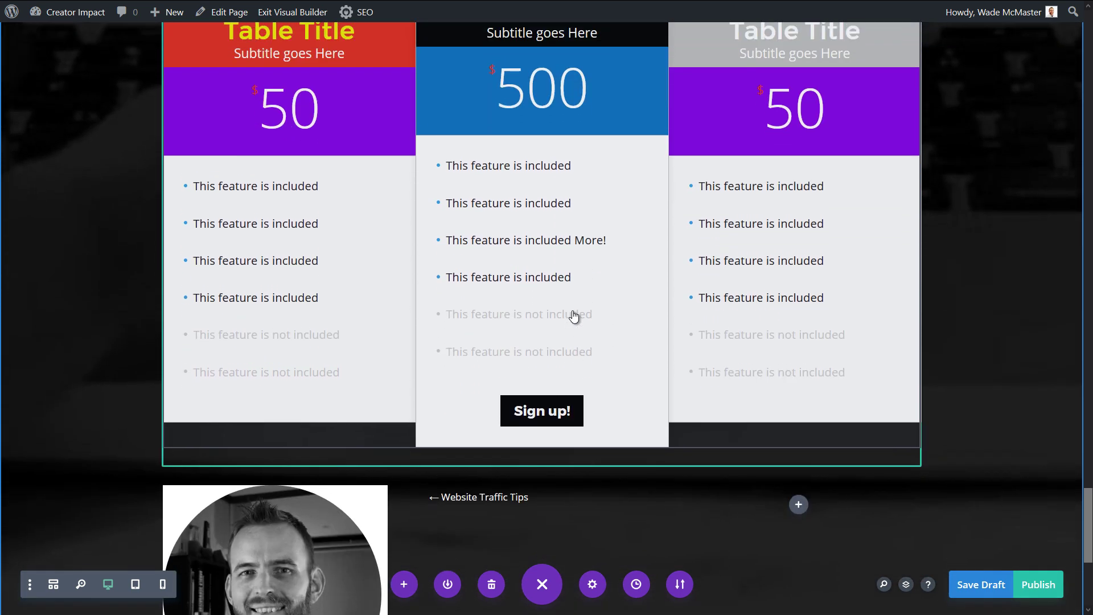
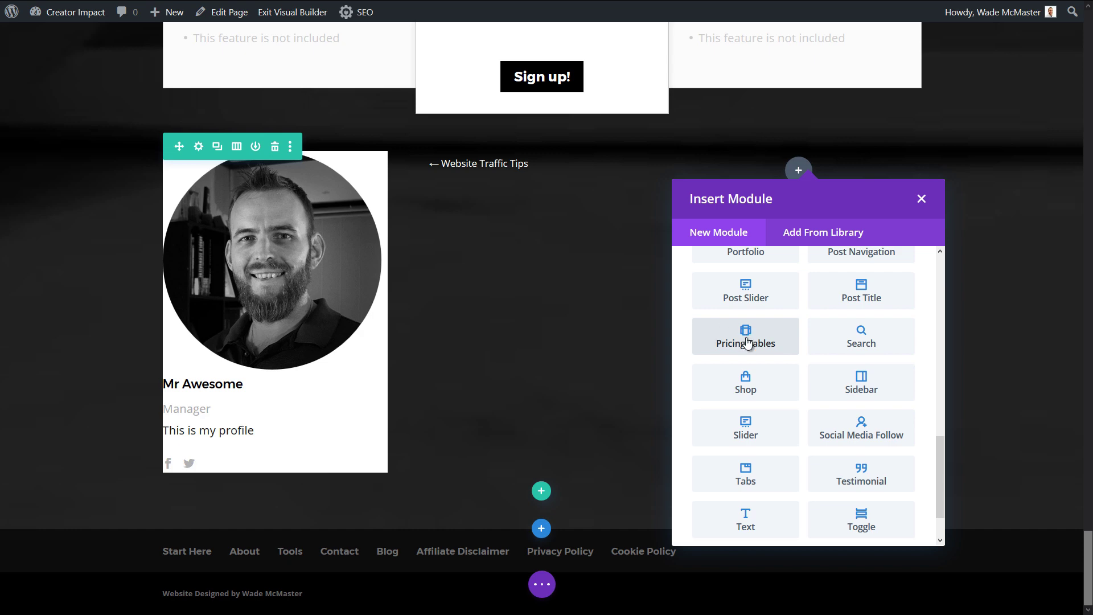
Insert a Search module with a white field background and placeholder 'Search here for some stuff!'
{"action": "left_click", "coordinate": [860, 340]}
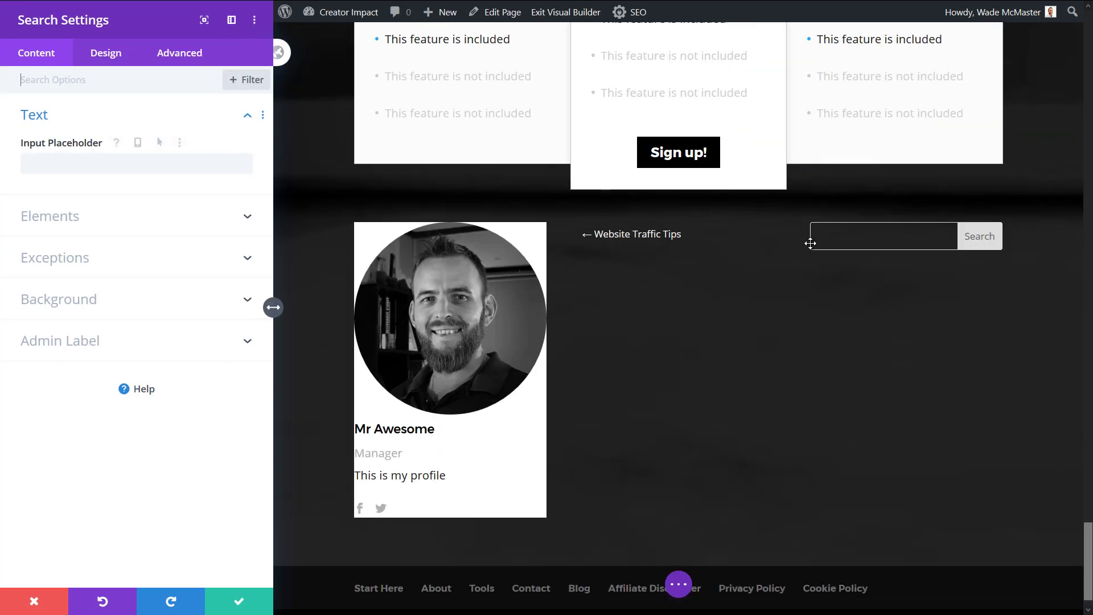
{"action": "left_click", "coordinate": [823, 235]}
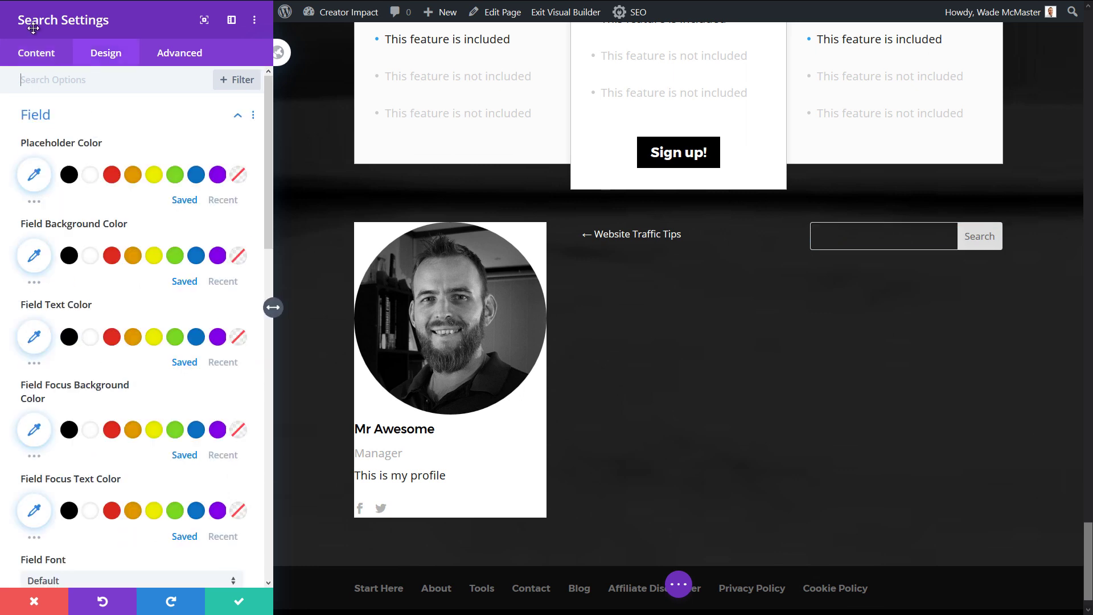
{"action": "left_click", "coordinate": [68, 175]}
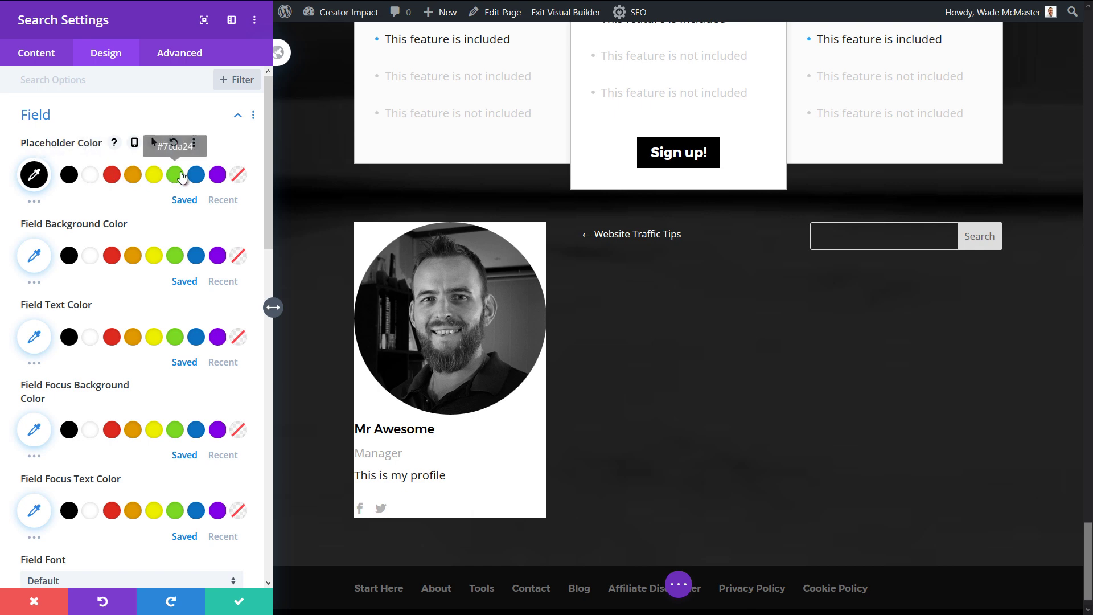
{"action": "left_click", "coordinate": [90, 255]}
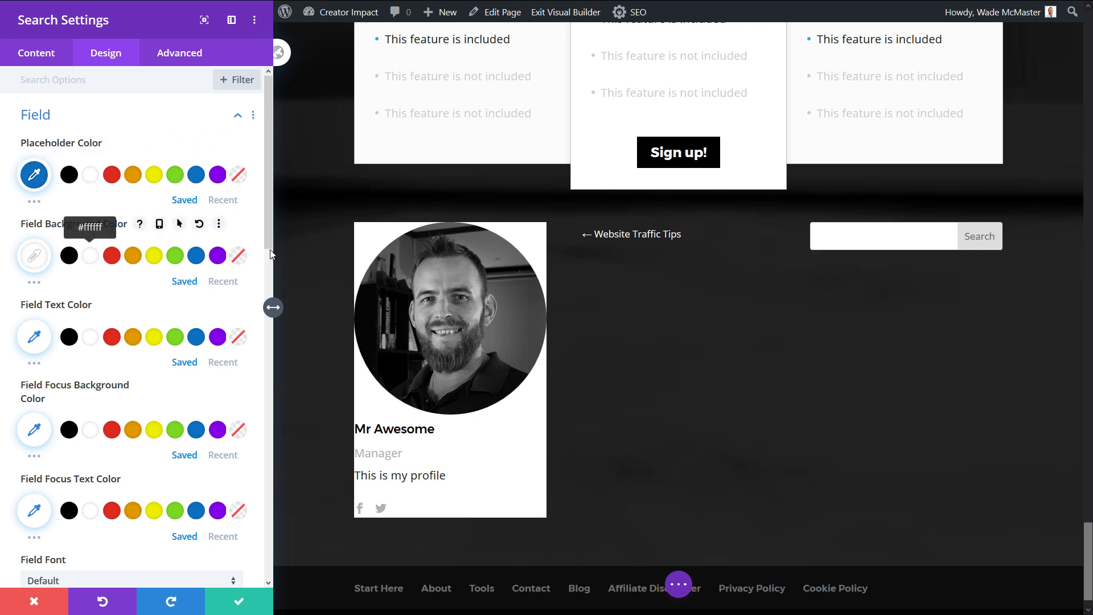
{"action": "left_click", "coordinate": [45, 64]}
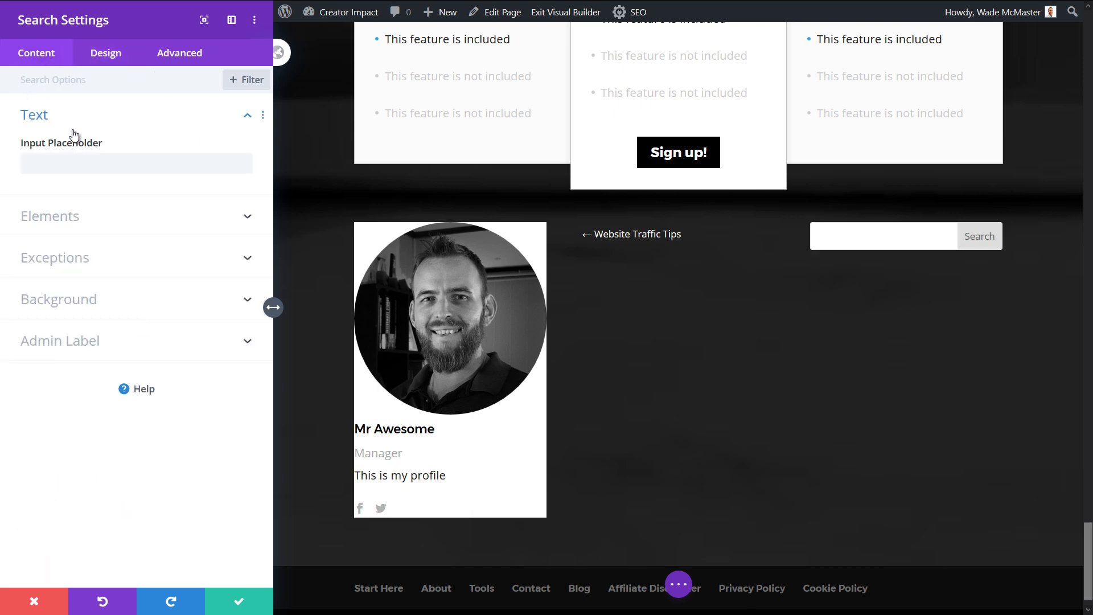
{"action": "left_click", "coordinate": [78, 164]}
{"action": "type", "text": "Sear"}
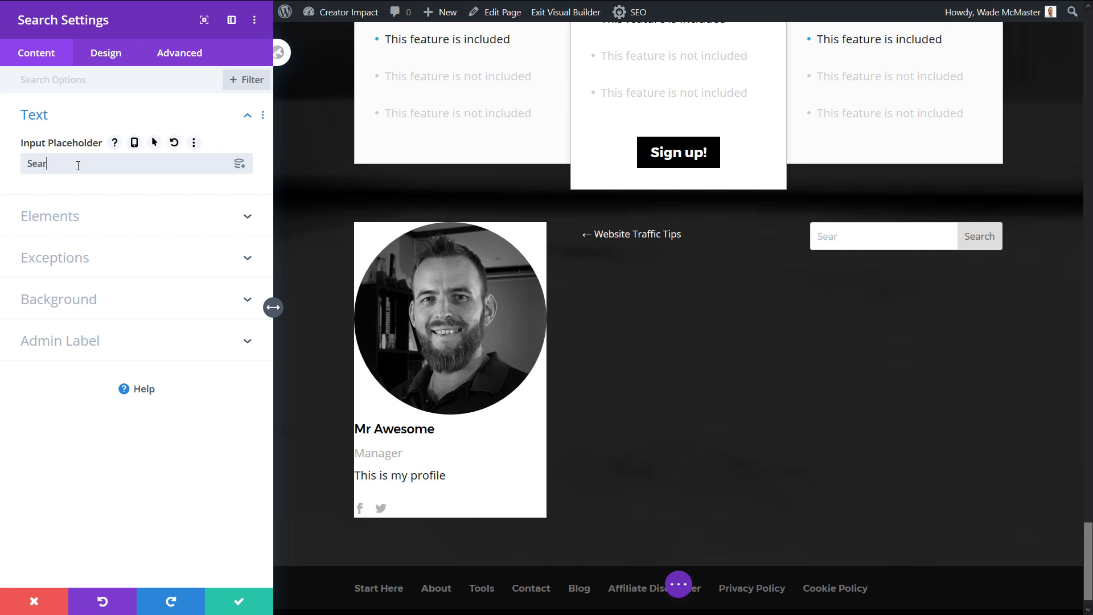
{"action": "type", "text": "ch here for some stuff!"}
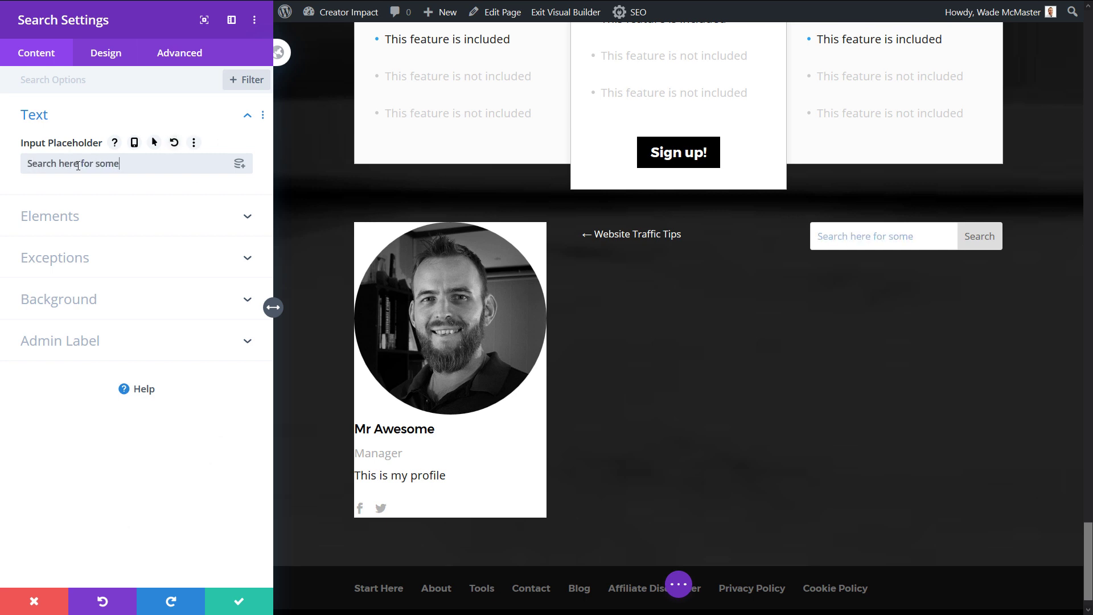
Try the hide-button and exclude pages/posts toggles, leaving them all switched off
{"action": "left_click", "coordinate": [82, 215]}
{"action": "left_click", "coordinate": [46, 213]}
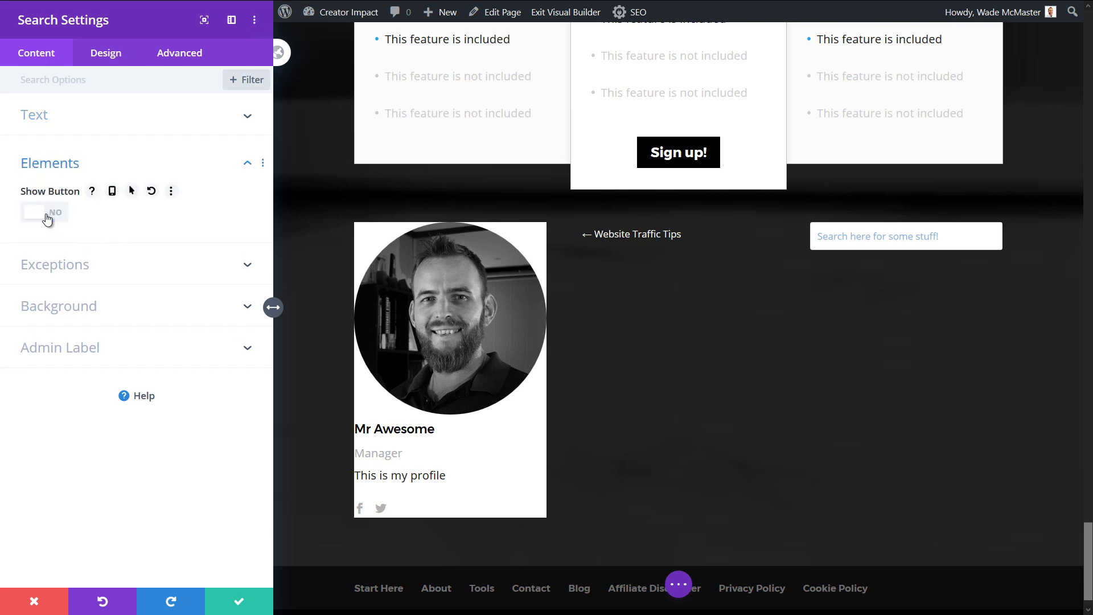
{"action": "left_click", "coordinate": [46, 215]}
{"action": "left_click", "coordinate": [80, 267]}
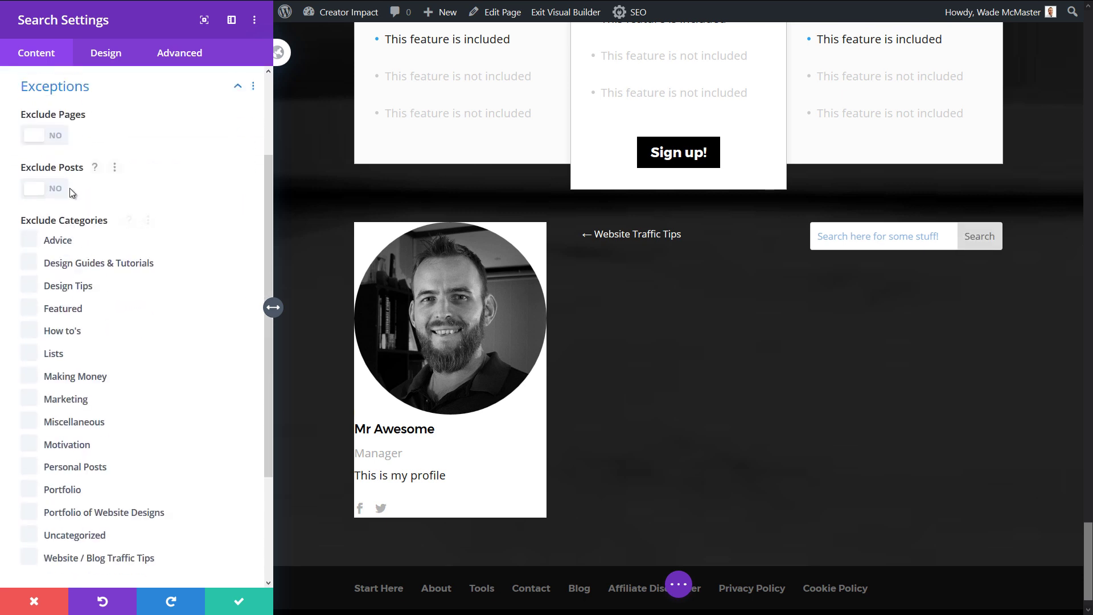
{"action": "left_click", "coordinate": [49, 135]}
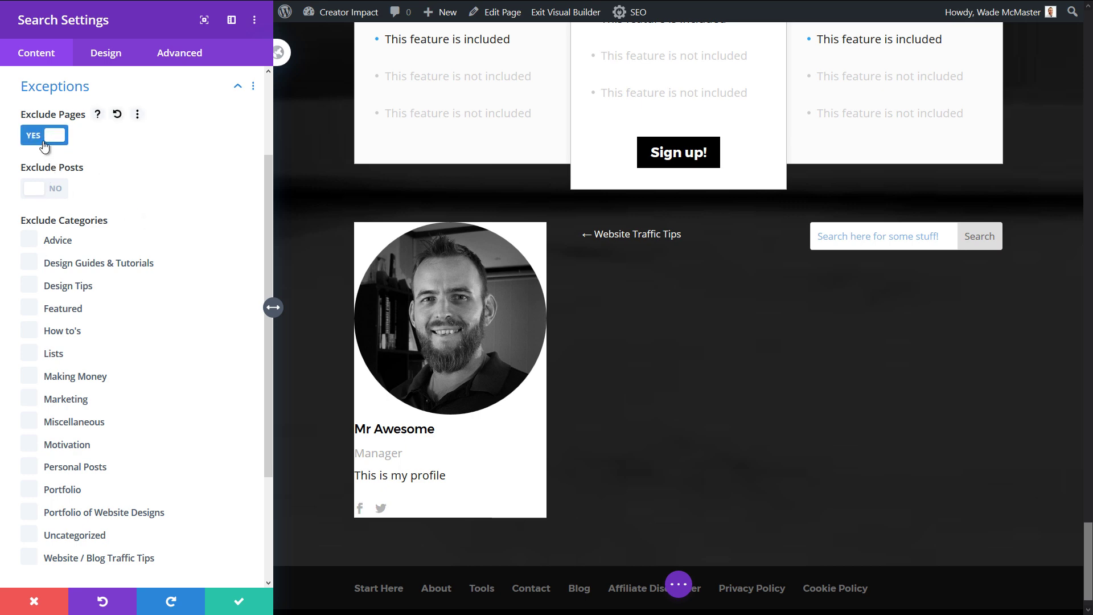
{"action": "left_click", "coordinate": [48, 137]}
{"action": "left_click", "coordinate": [51, 196]}
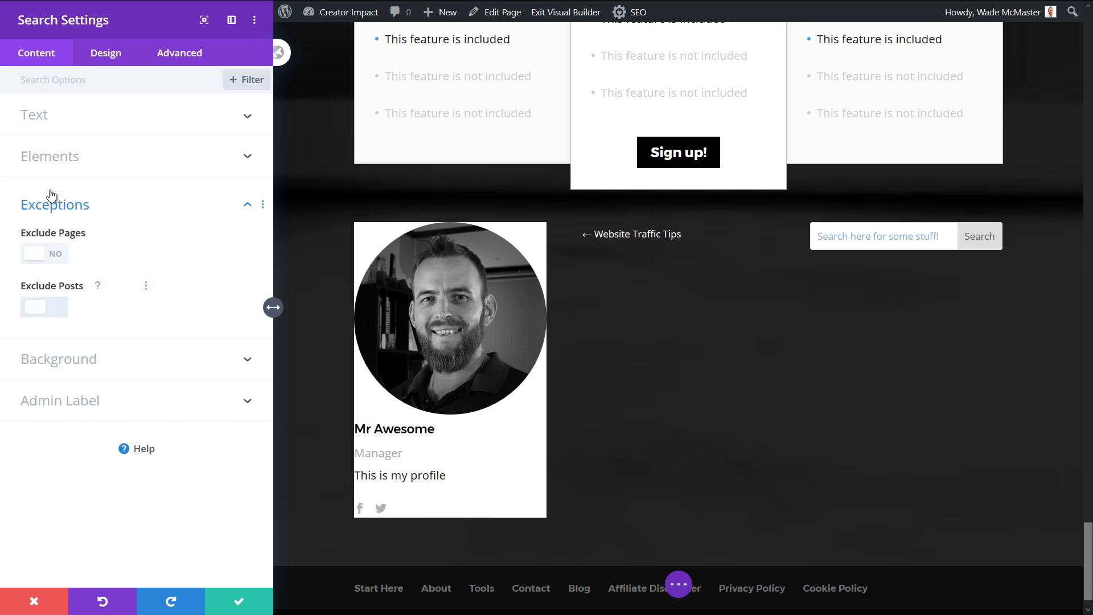
{"action": "left_click", "coordinate": [45, 307]}
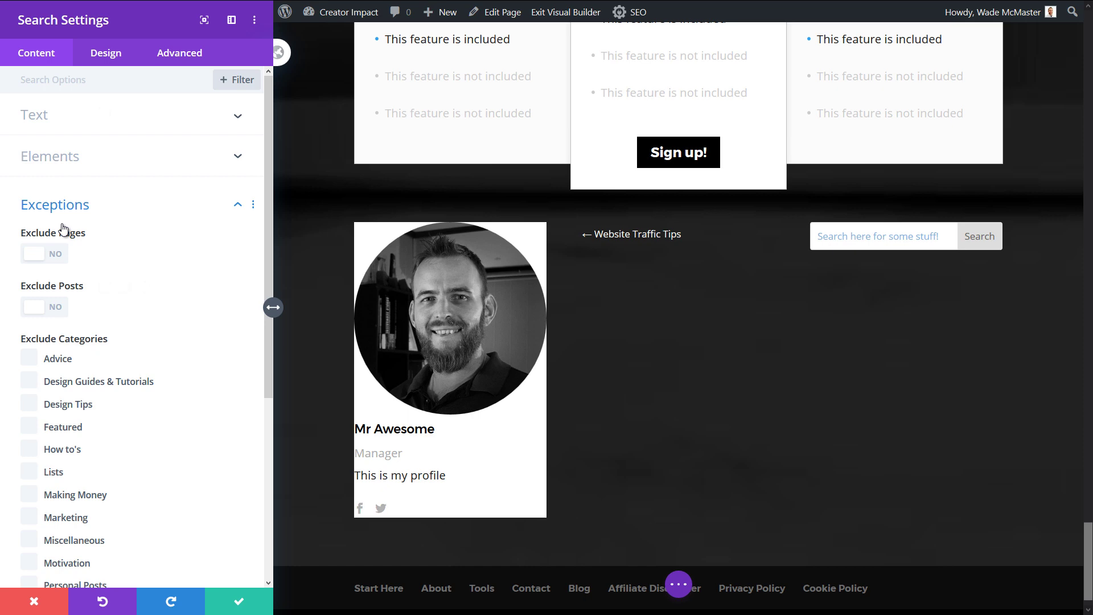
Review the search module's background and design options, then save it
{"action": "scroll", "coordinate": [120, 372], "scroll_direction": "down", "scroll_amount": 5}
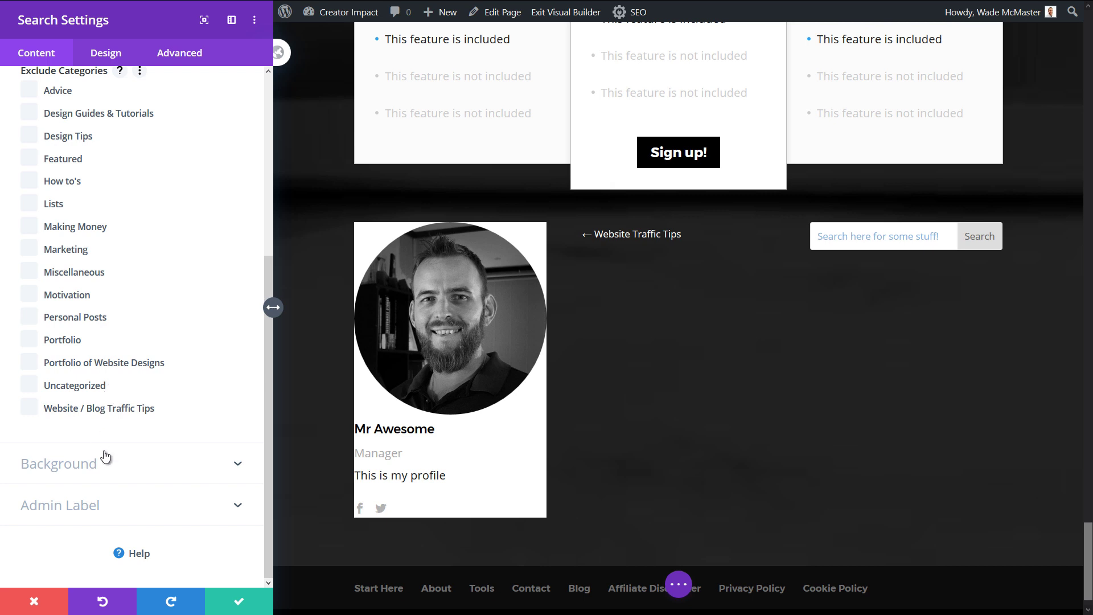
{"action": "left_click", "coordinate": [105, 471]}
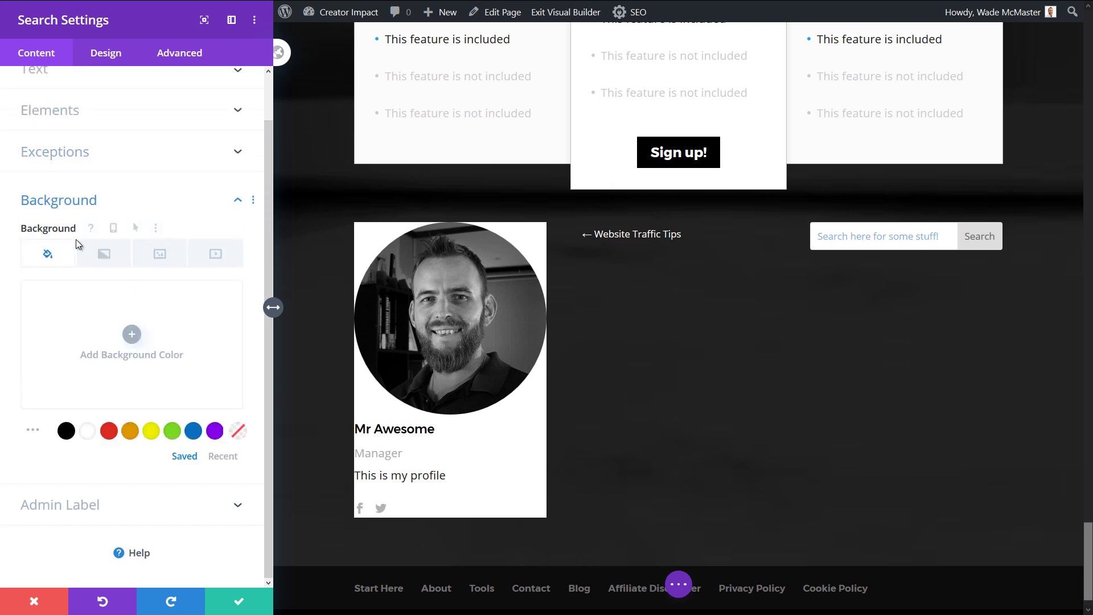
{"action": "scroll", "coordinate": [78, 244], "scroll_direction": "up", "scroll_amount": 1}
{"action": "left_click", "coordinate": [78, 115]}
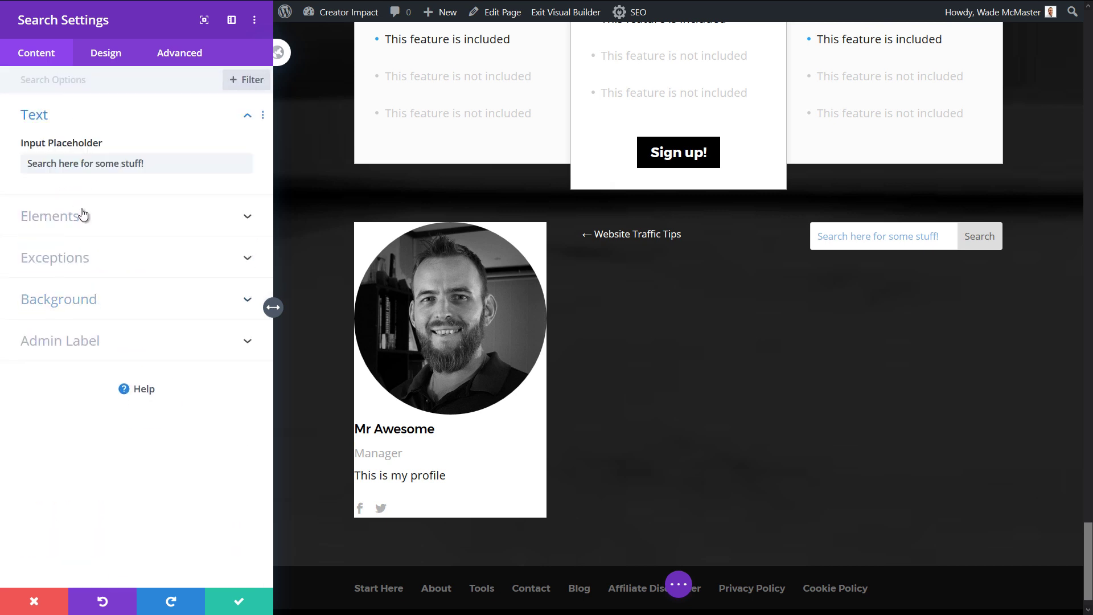
{"action": "left_click", "coordinate": [99, 46]}
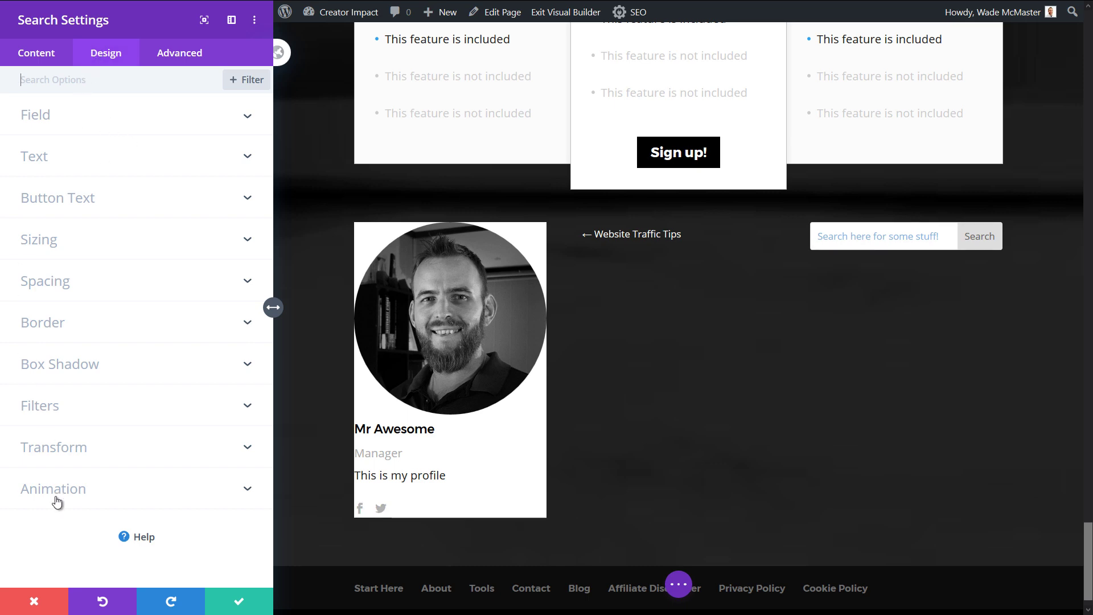
{"action": "left_click", "coordinate": [250, 601]}
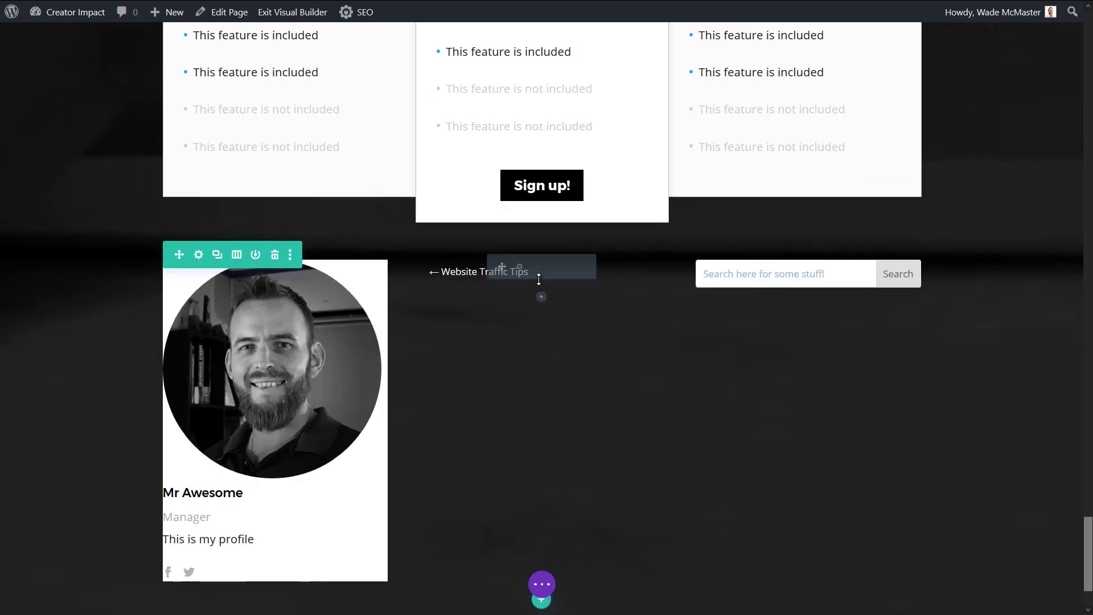
Add a Sidebar module below the traffic tips link with widget area Sidebar
{"action": "left_click", "coordinate": [541, 294]}
{"action": "scroll", "coordinate": [499, 467], "scroll_direction": "down", "scroll_amount": 5}
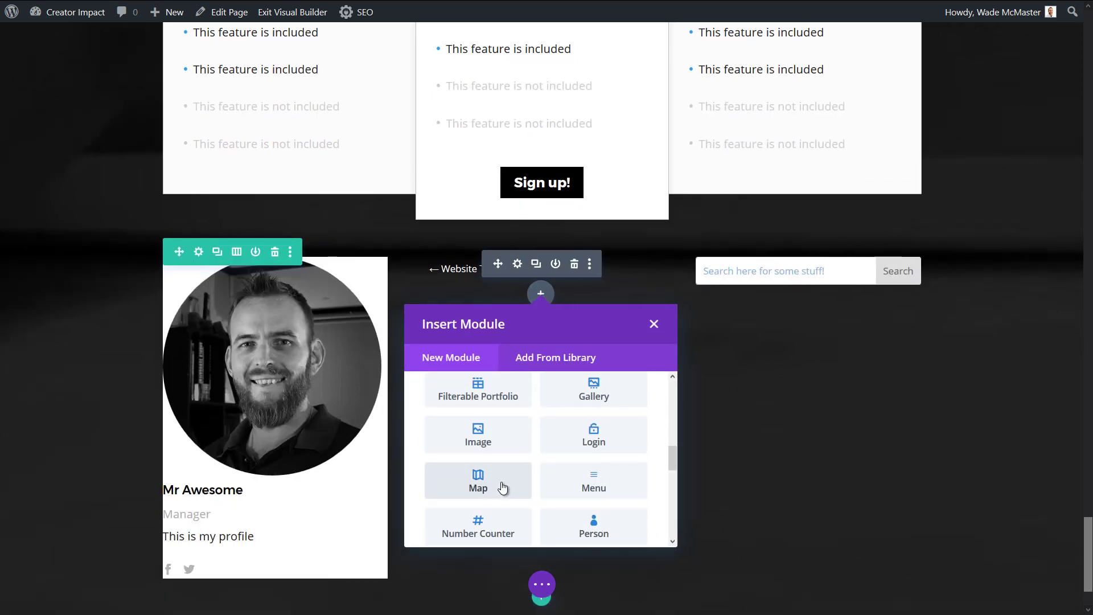
{"action": "scroll", "coordinate": [501, 483], "scroll_direction": "down", "scroll_amount": 4}
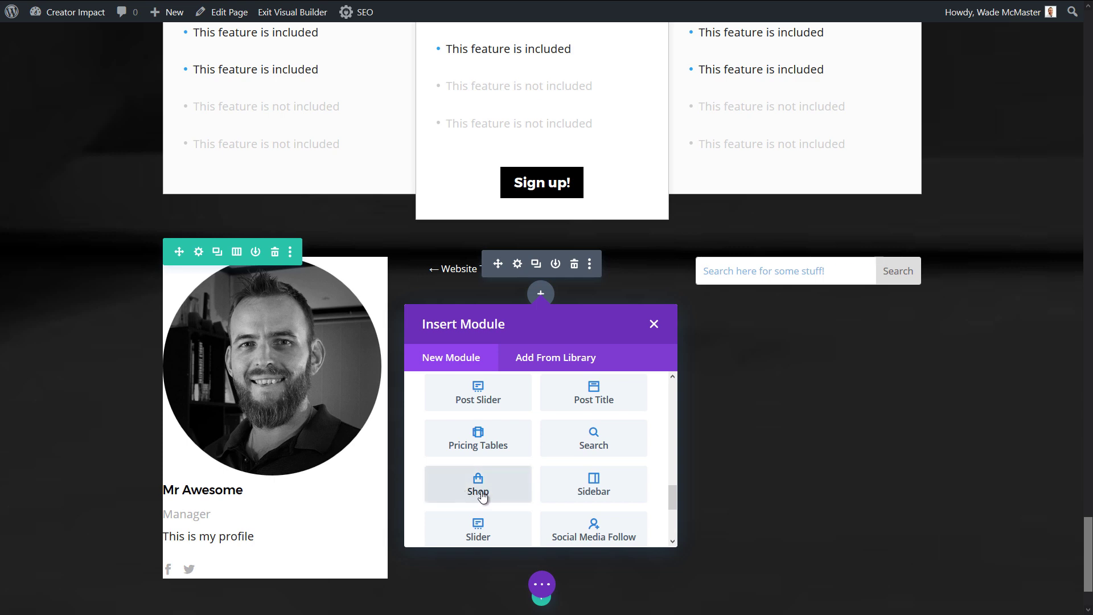
{"action": "left_click", "coordinate": [615, 491]}
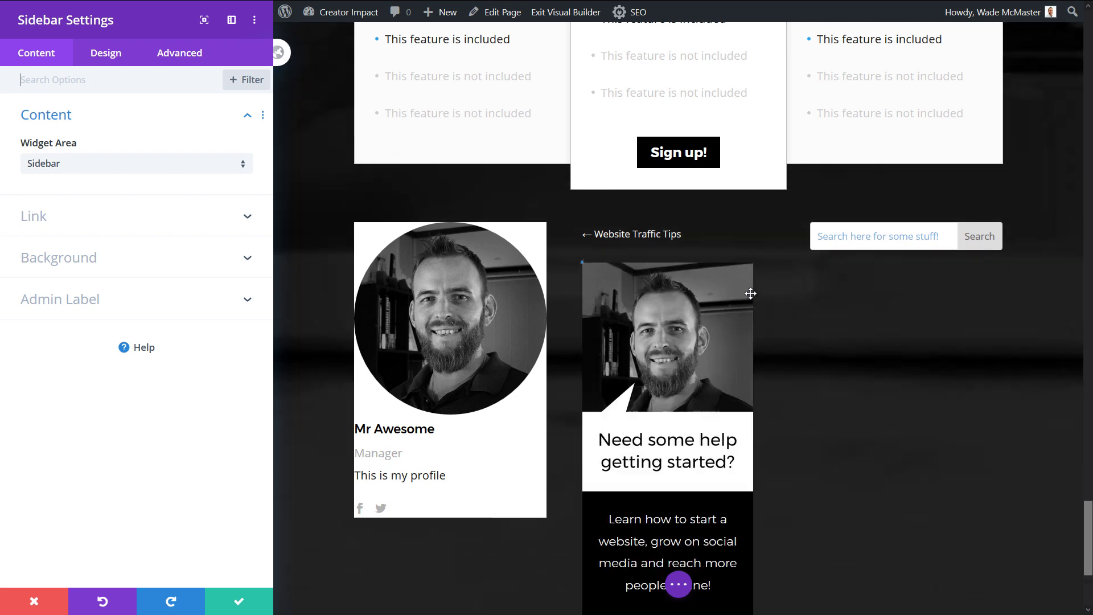
{"action": "scroll", "coordinate": [789, 335], "scroll_direction": "down", "scroll_amount": 3}
{"action": "scroll", "coordinate": [790, 335], "scroll_direction": "down", "scroll_amount": 2}
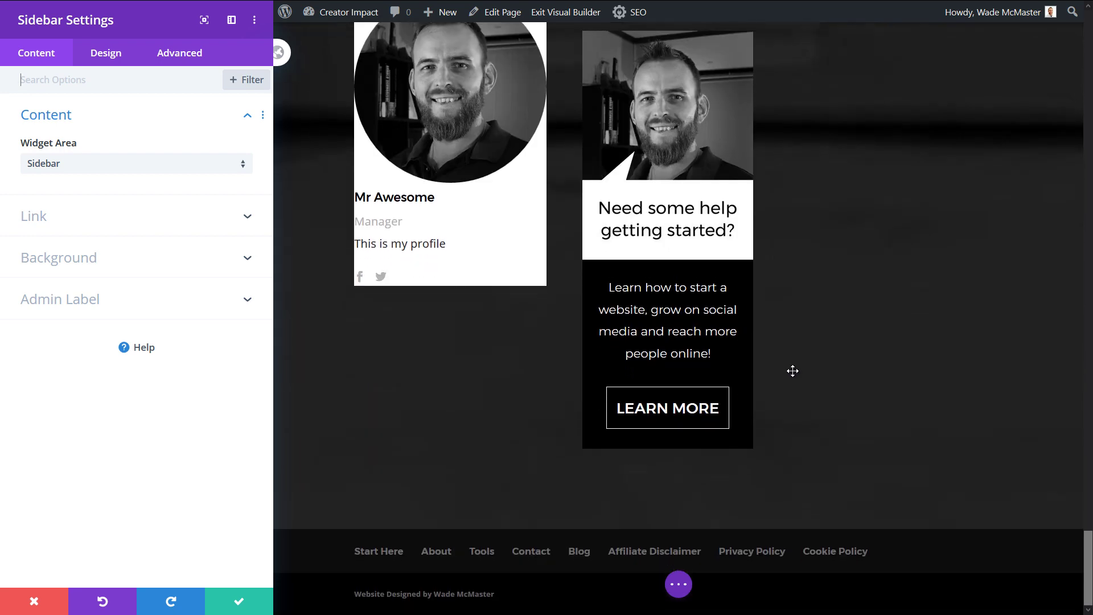
{"action": "scroll", "coordinate": [793, 370], "scroll_direction": "up", "scroll_amount": 3}
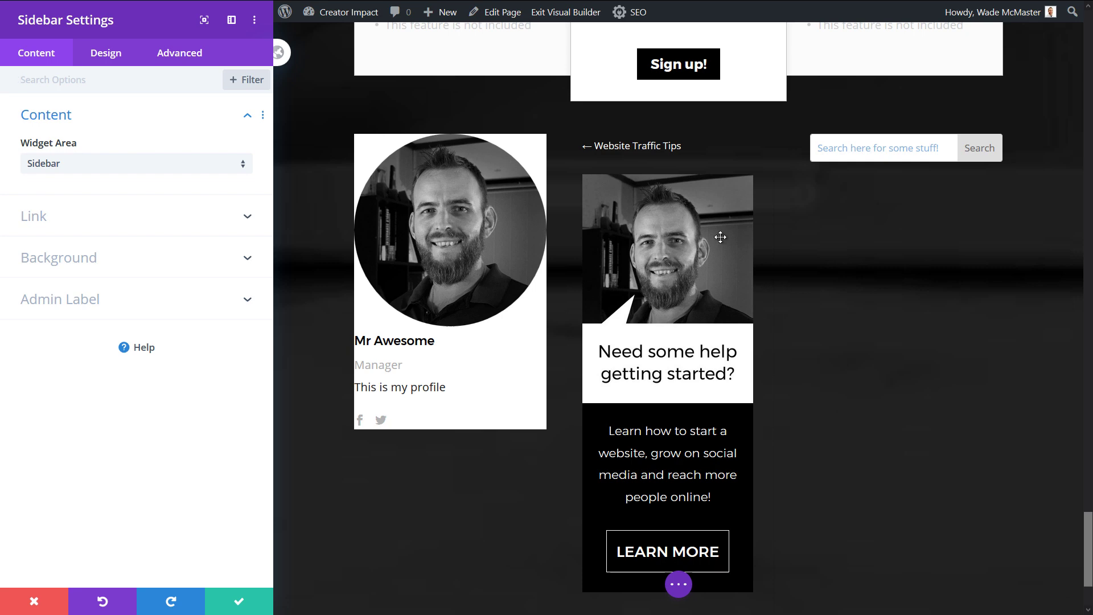
{"action": "left_click", "coordinate": [249, 163]}
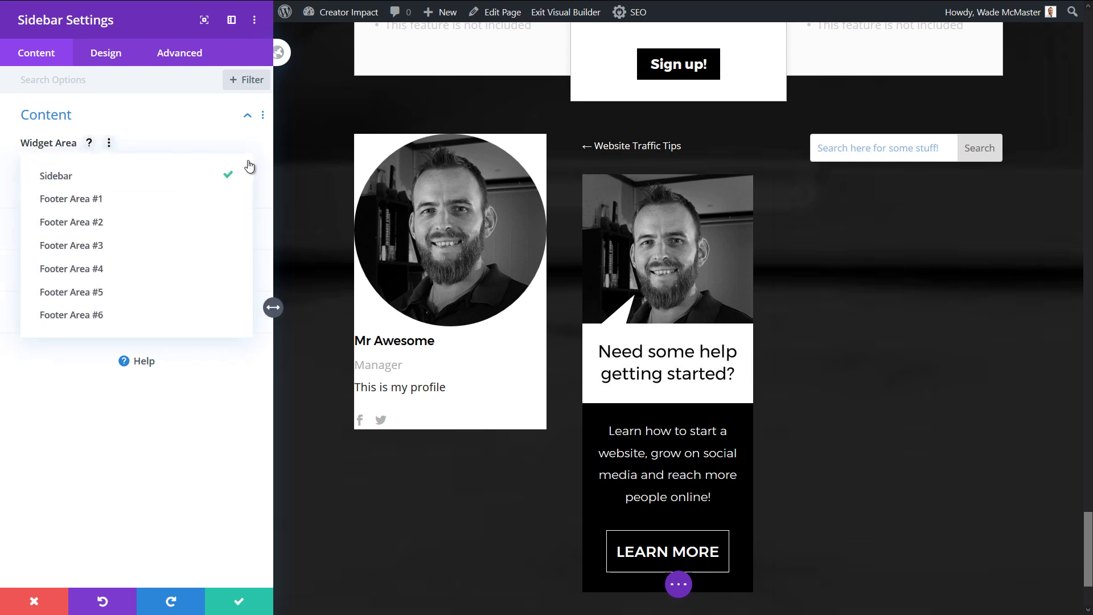
{"action": "left_click", "coordinate": [147, 154]}
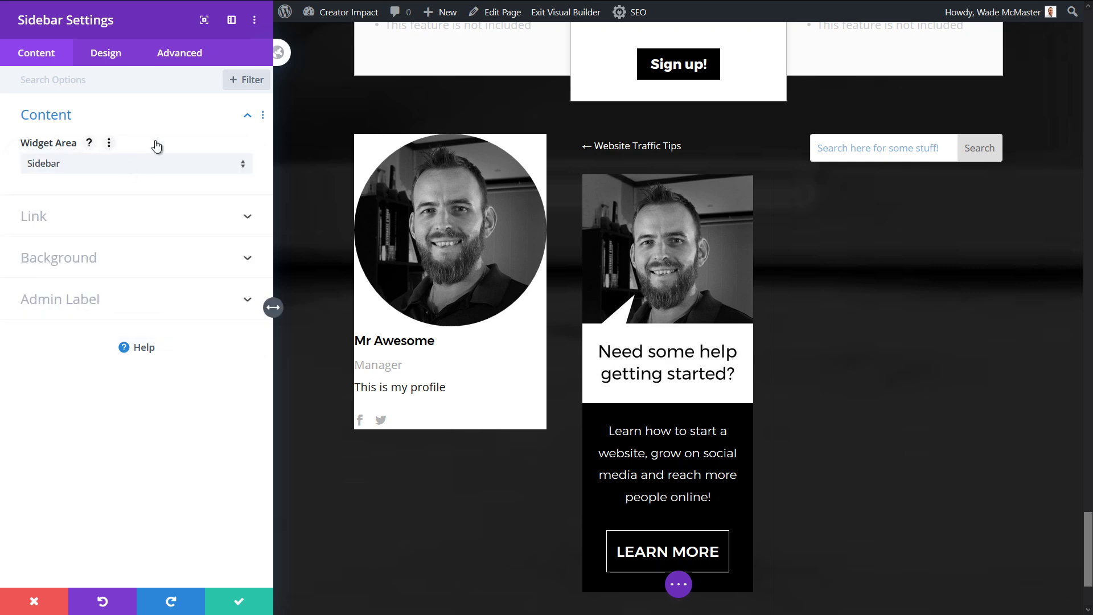
Open the site's Widgets admin page in a new browser tab
{"action": "mouse_move", "coordinate": [342, 12]}
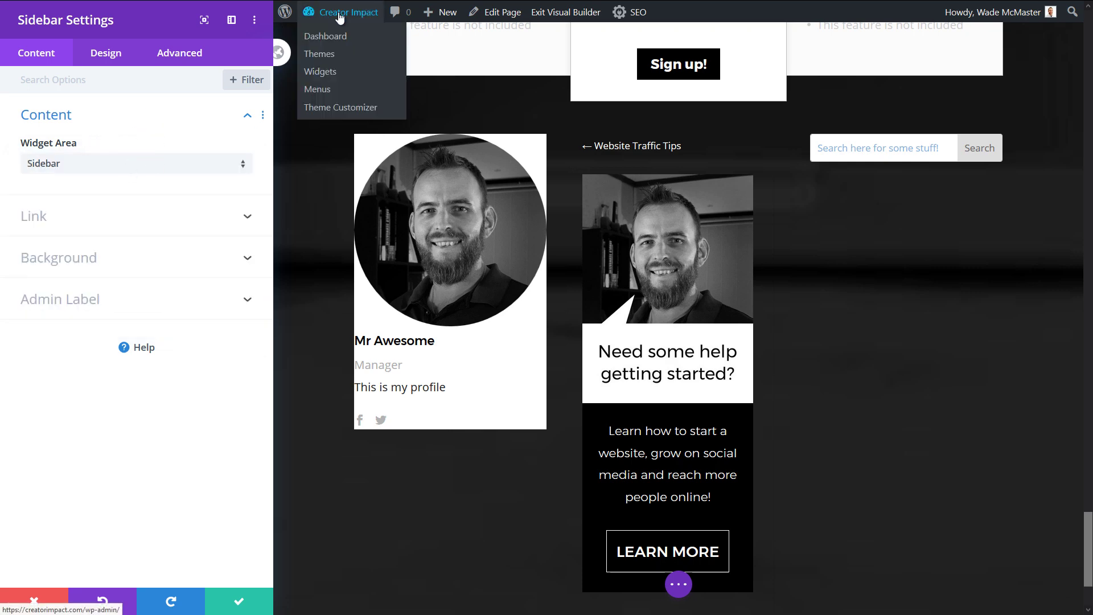
{"action": "right_click", "coordinate": [321, 74]}
{"action": "left_click", "coordinate": [341, 80]}
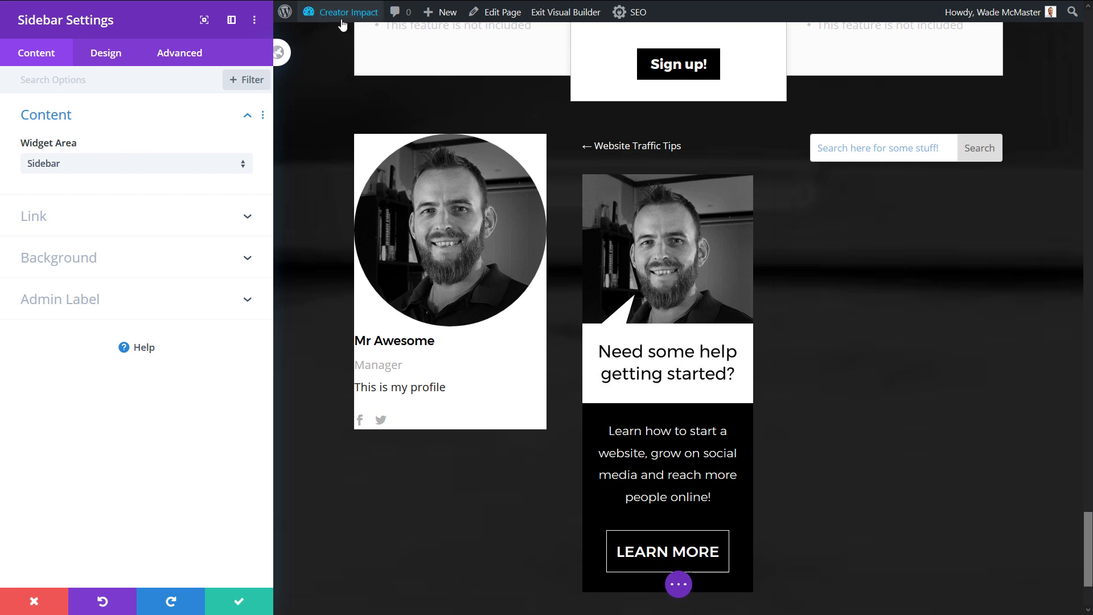
{"action": "mouse_move", "coordinate": [341, 13]}
{"action": "right_click", "coordinate": [325, 77]}
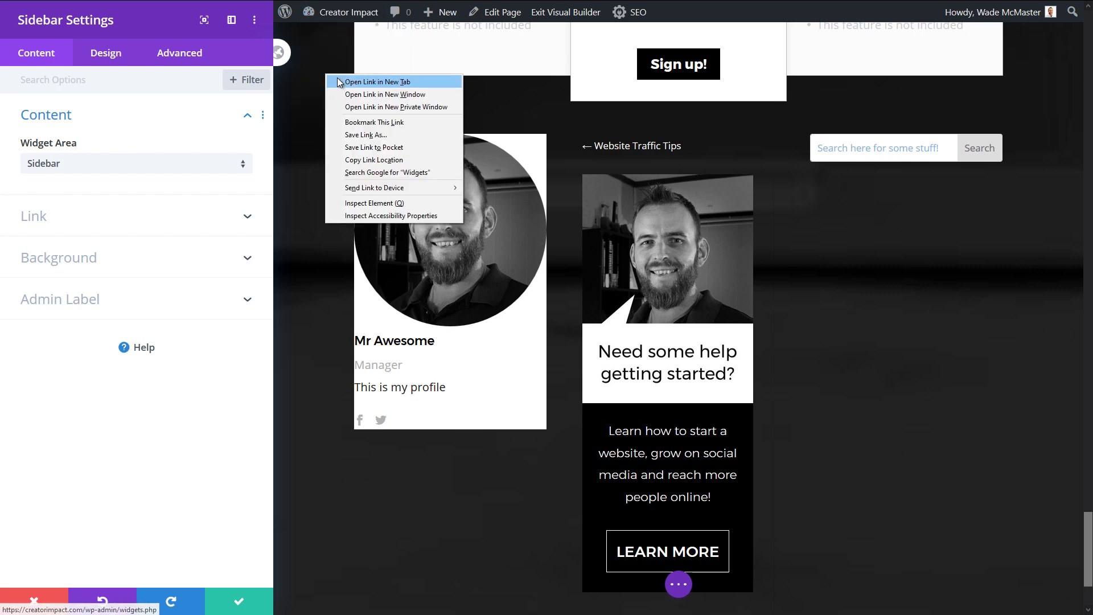
{"action": "left_click", "coordinate": [341, 81]}
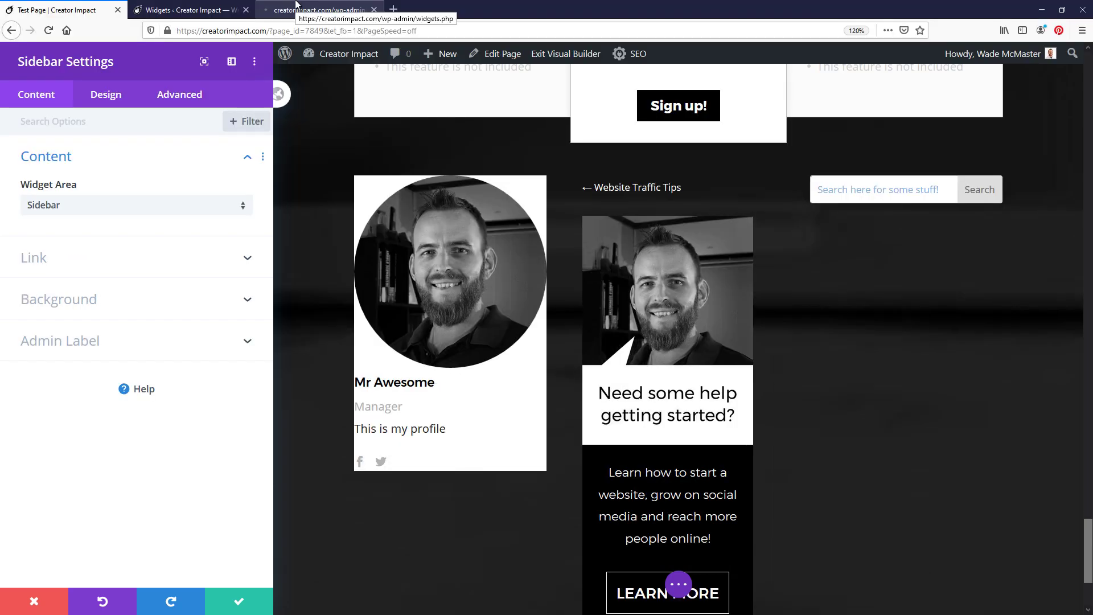
Create a widget area named 'New Widget Area' on the Widgets page and check it
{"action": "left_click", "coordinate": [336, 10]}
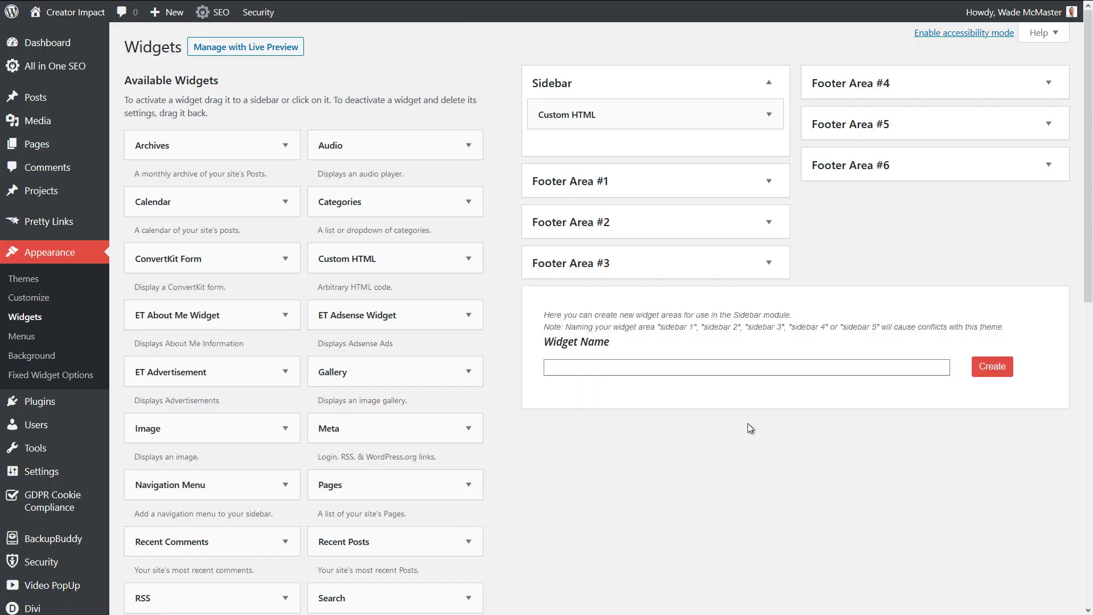
{"action": "left_click", "coordinate": [601, 368]}
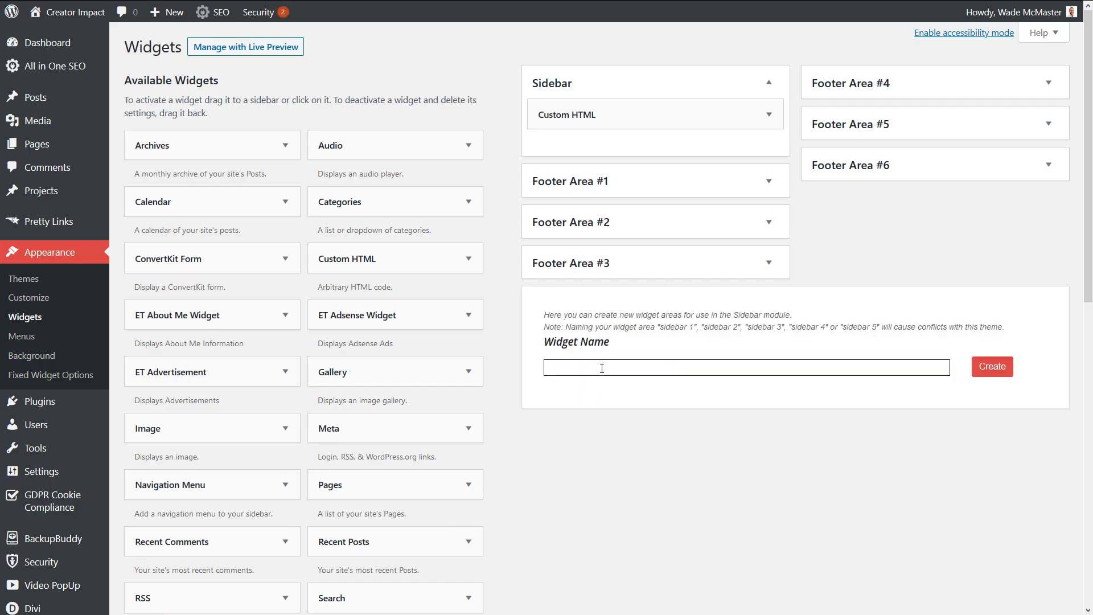
{"action": "type", "text": "New Widget Area"}
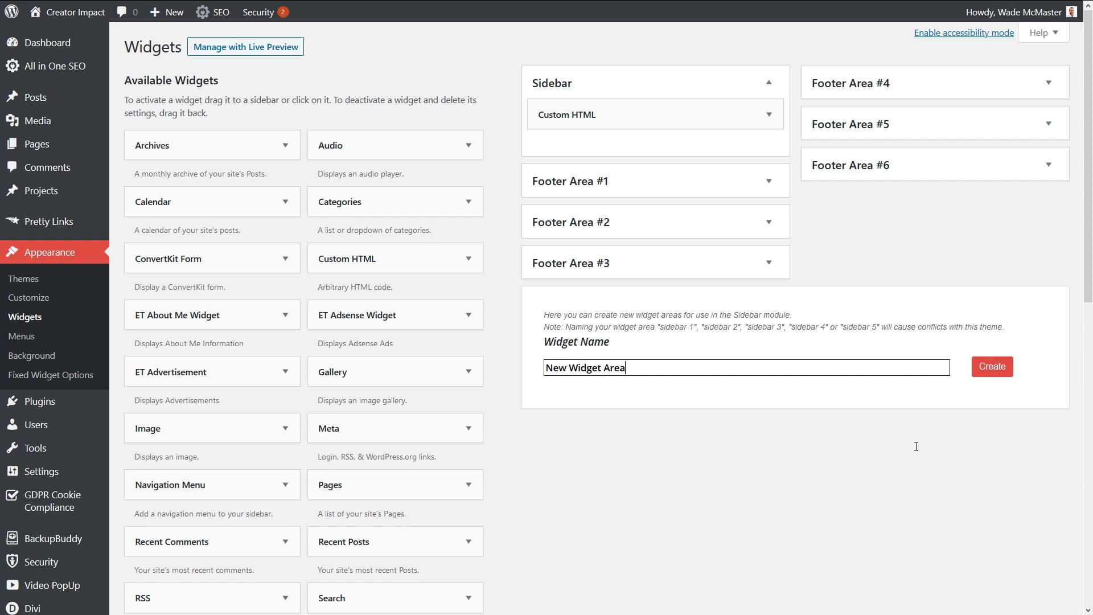
{"action": "left_click", "coordinate": [974, 373]}
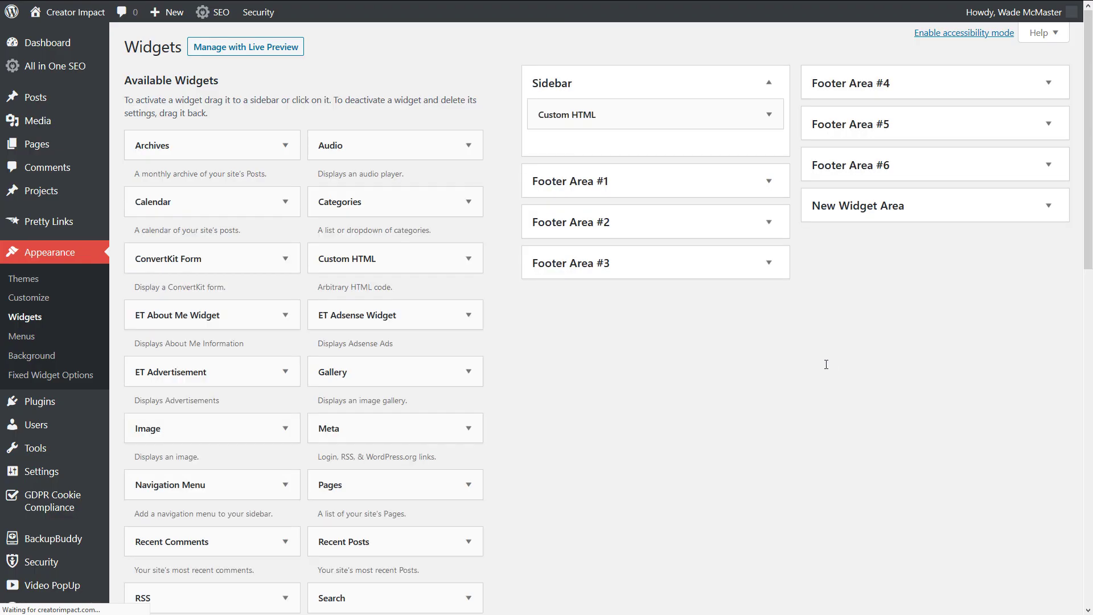
{"action": "left_click", "coordinate": [1047, 206]}
{"action": "left_click", "coordinate": [1047, 207]}
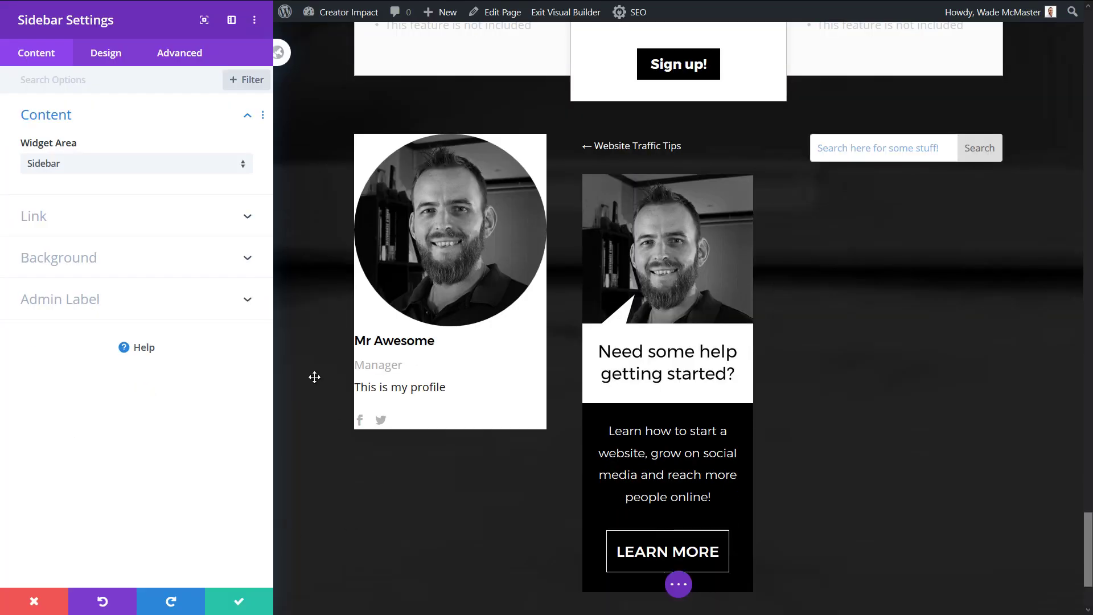
Keep Sidebar as the sidebar module's widget area and save the module
{"action": "left_click", "coordinate": [136, 164]}
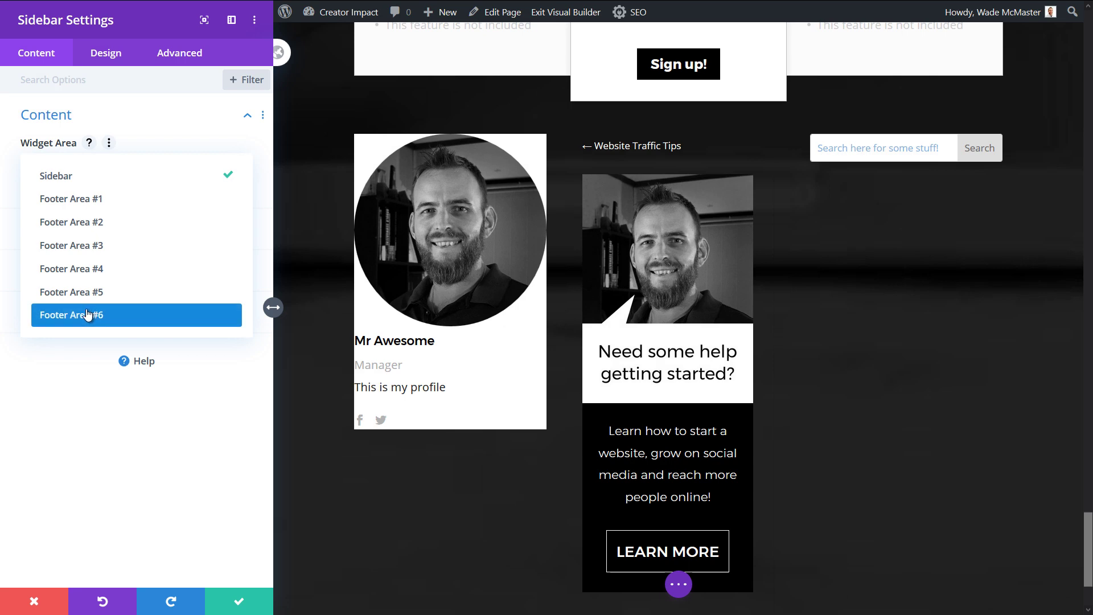
{"action": "left_click", "coordinate": [90, 431]}
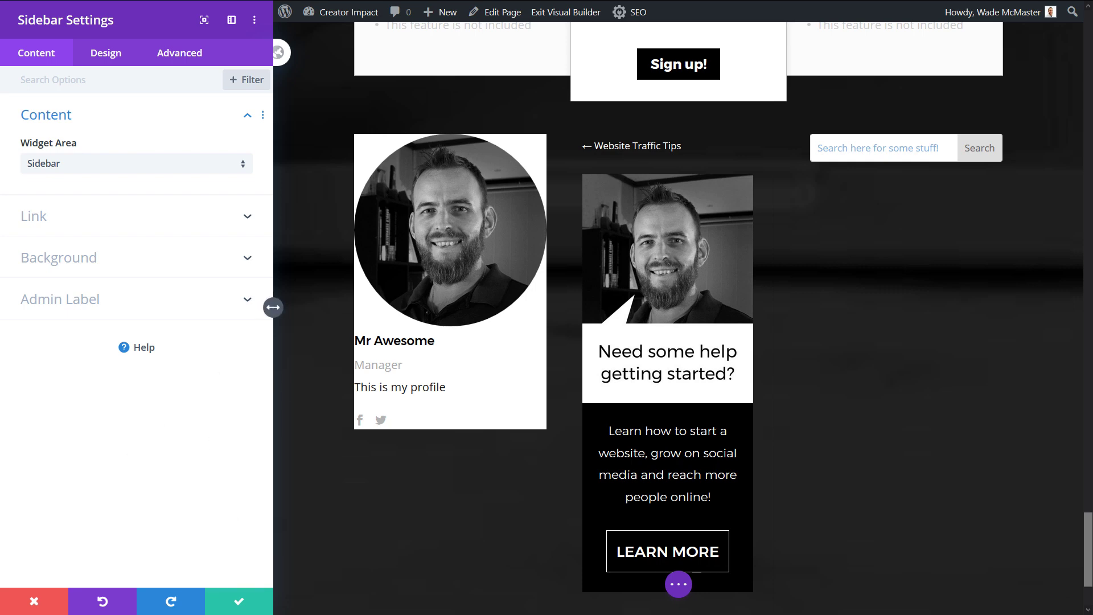
{"action": "left_click", "coordinate": [242, 601]}
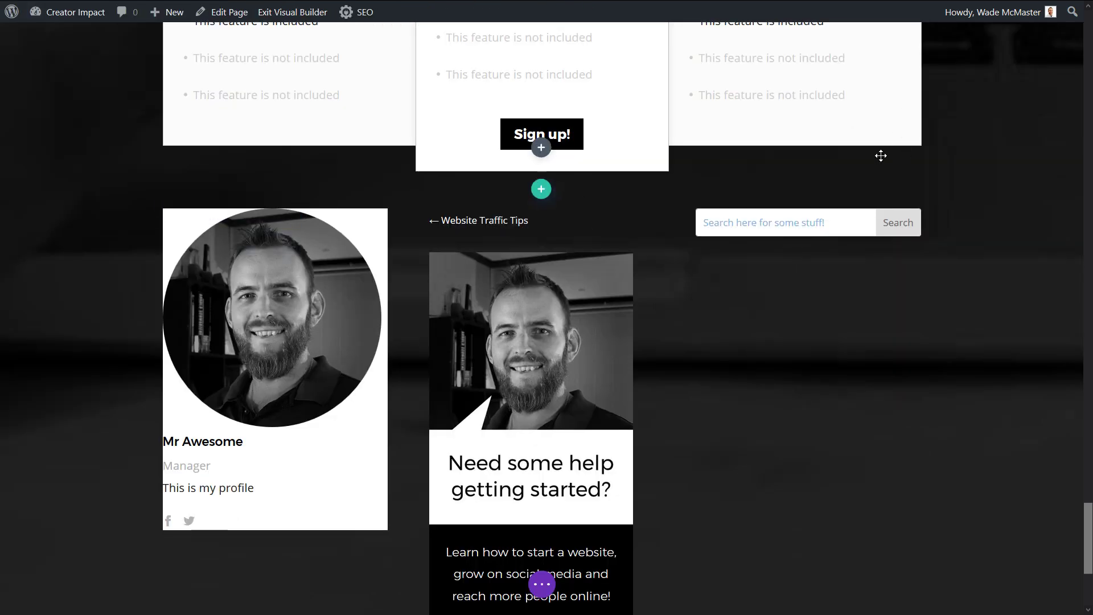
{"action": "scroll", "coordinate": [829, 183], "scroll_direction": "down", "scroll_amount": 2}
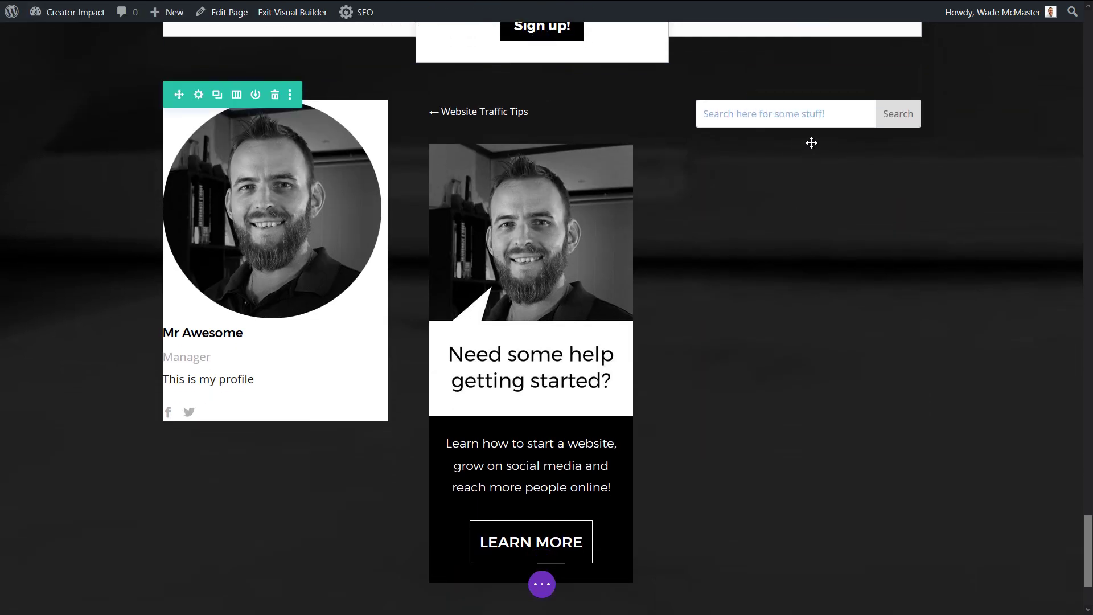
{"action": "left_click", "coordinate": [807, 138]}
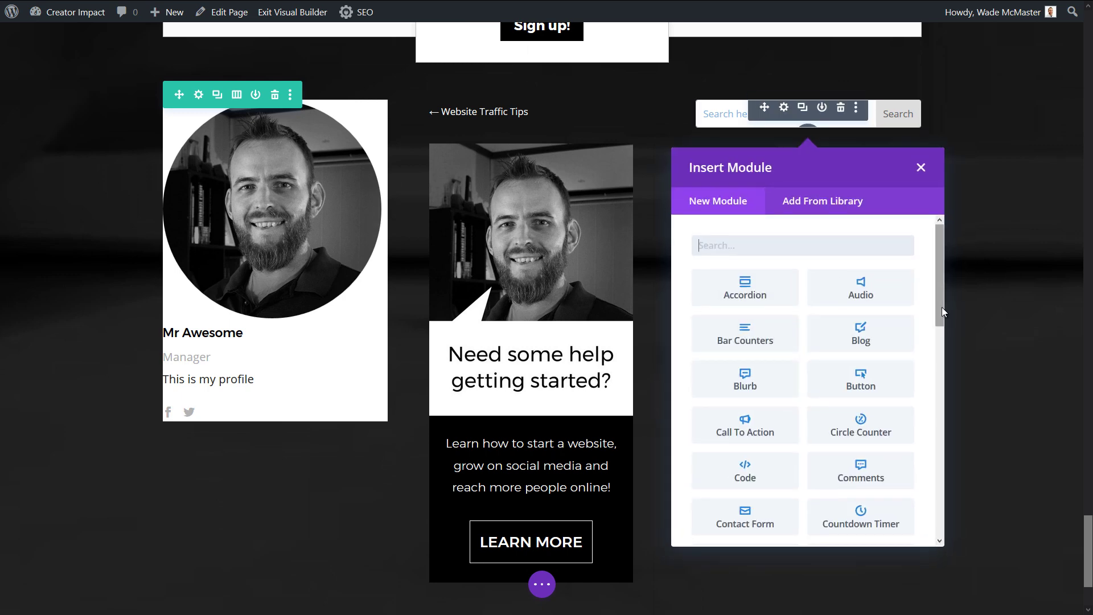
Insert a Social Media Follow module and enlarge its icons with a custom 40px size
{"action": "left_click_drag", "start_coordinate": [944, 284], "coordinate": [946, 512]}
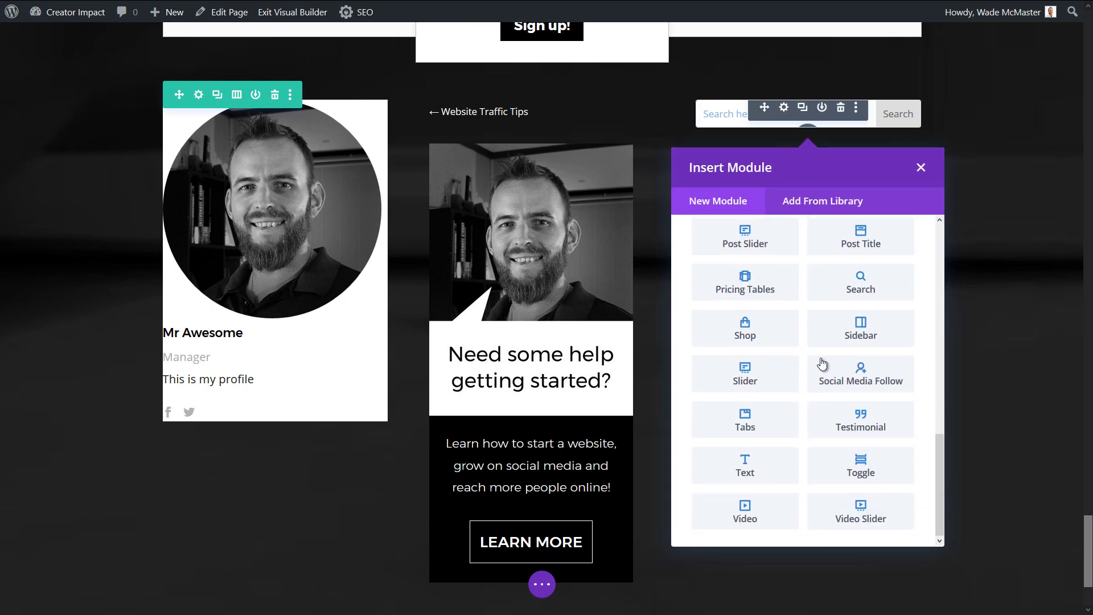
{"action": "left_click", "coordinate": [886, 380]}
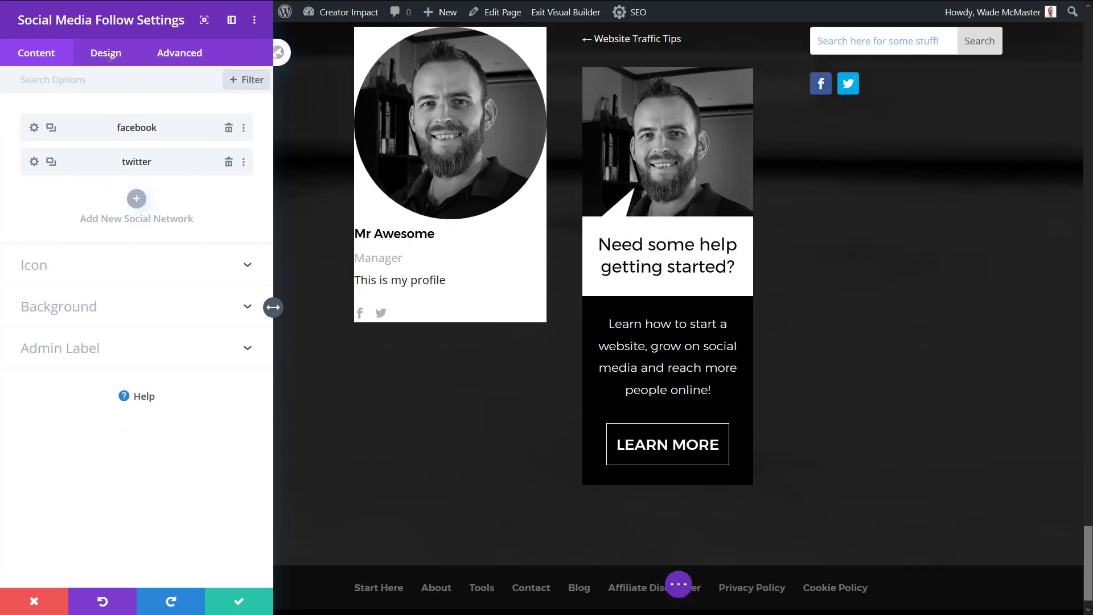
{"action": "left_click", "coordinate": [113, 55]}
{"action": "left_click", "coordinate": [69, 120]}
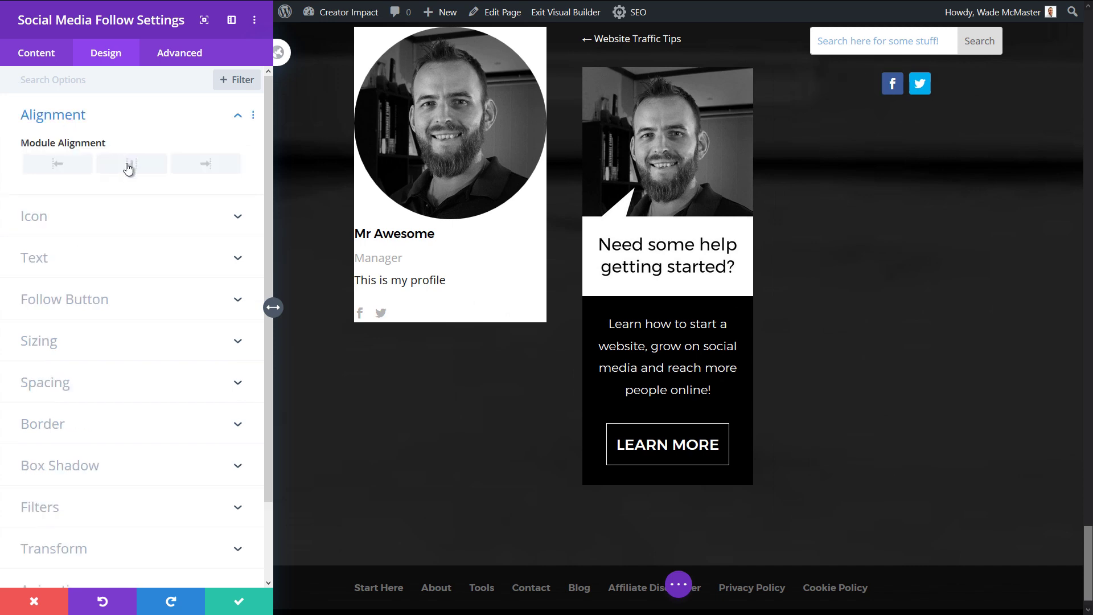
{"action": "left_click", "coordinate": [62, 222]}
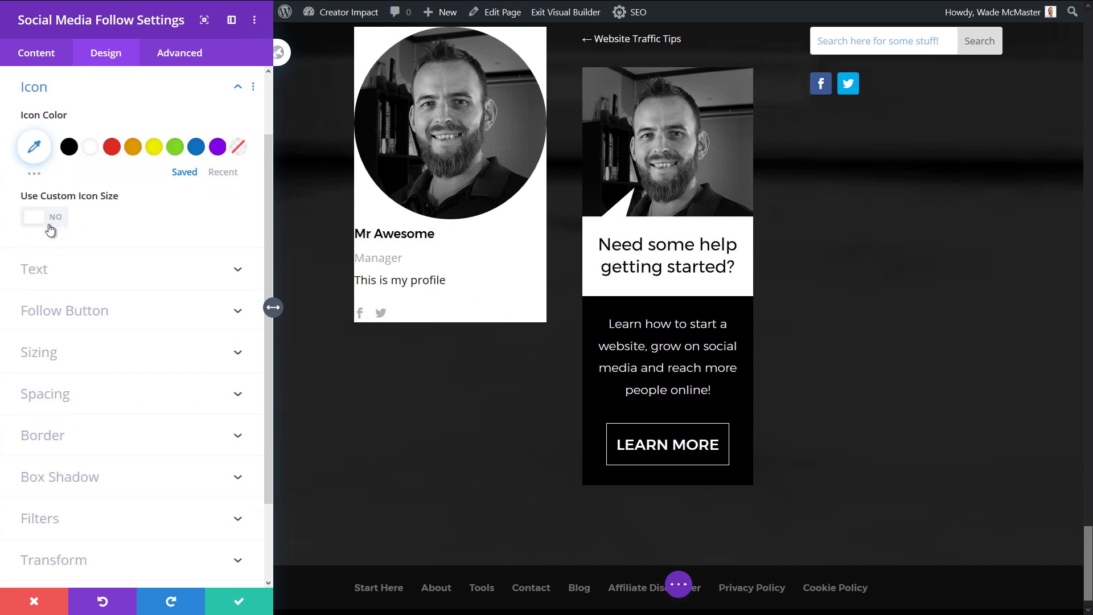
{"action": "left_click", "coordinate": [44, 222]}
{"action": "left_click_drag", "start_coordinate": [47, 268], "coordinate": [69, 271]}
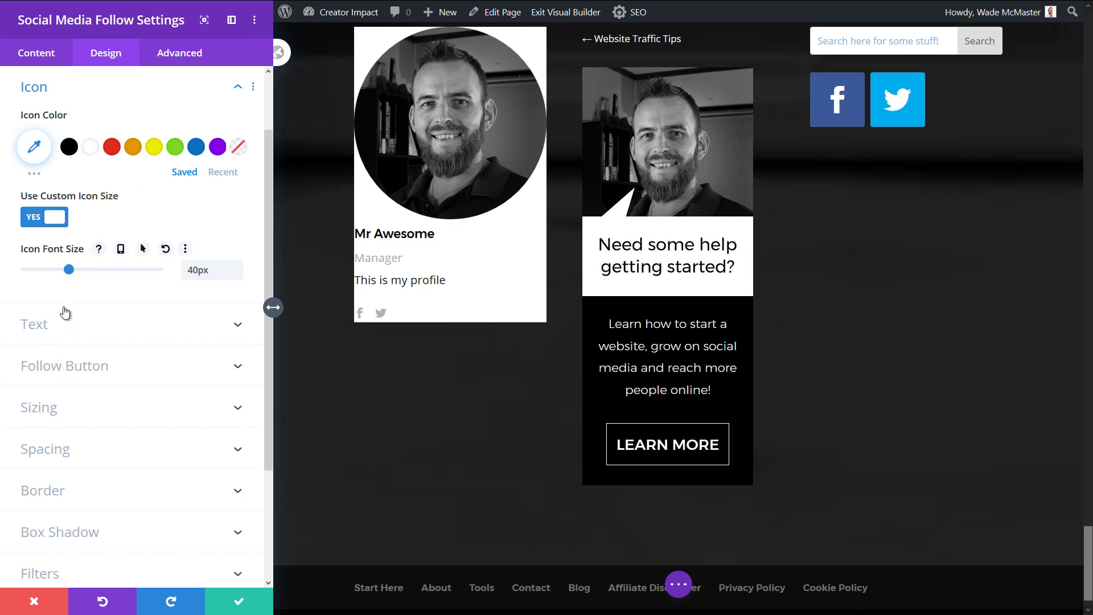
Set the social icons' rounded corners to 50% so they become circles
{"action": "left_click", "coordinate": [52, 490]}
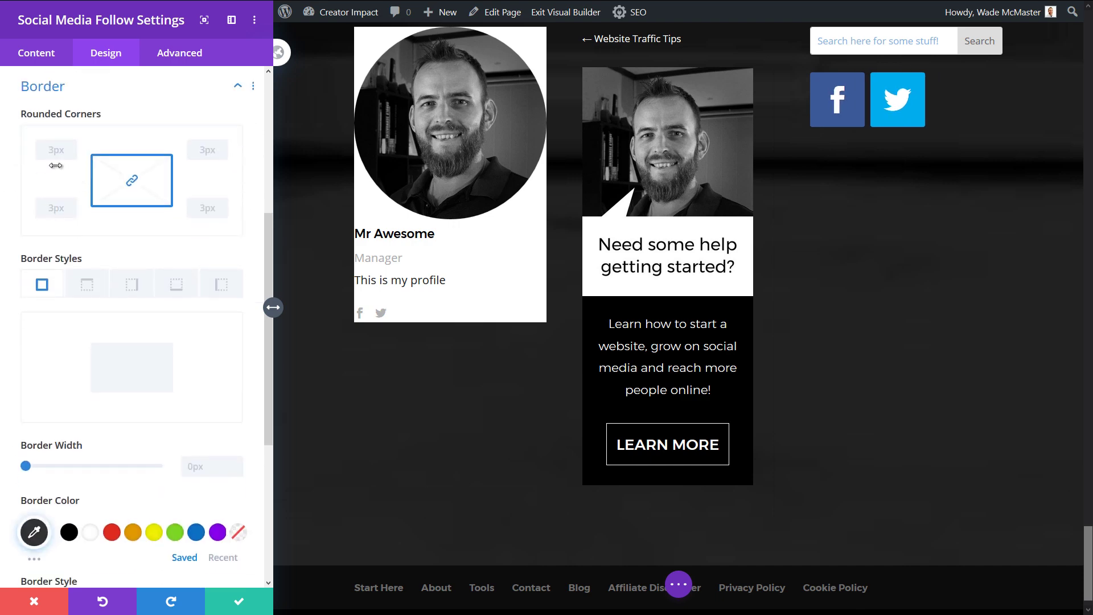
{"action": "left_click", "coordinate": [70, 146]}
{"action": "left_click", "coordinate": [70, 146]}
{"action": "left_click", "coordinate": [70, 146]}
{"action": "left_click", "coordinate": [70, 146]}
{"action": "left_click", "coordinate": [70, 146]}
{"action": "left_click", "coordinate": [70, 146]}
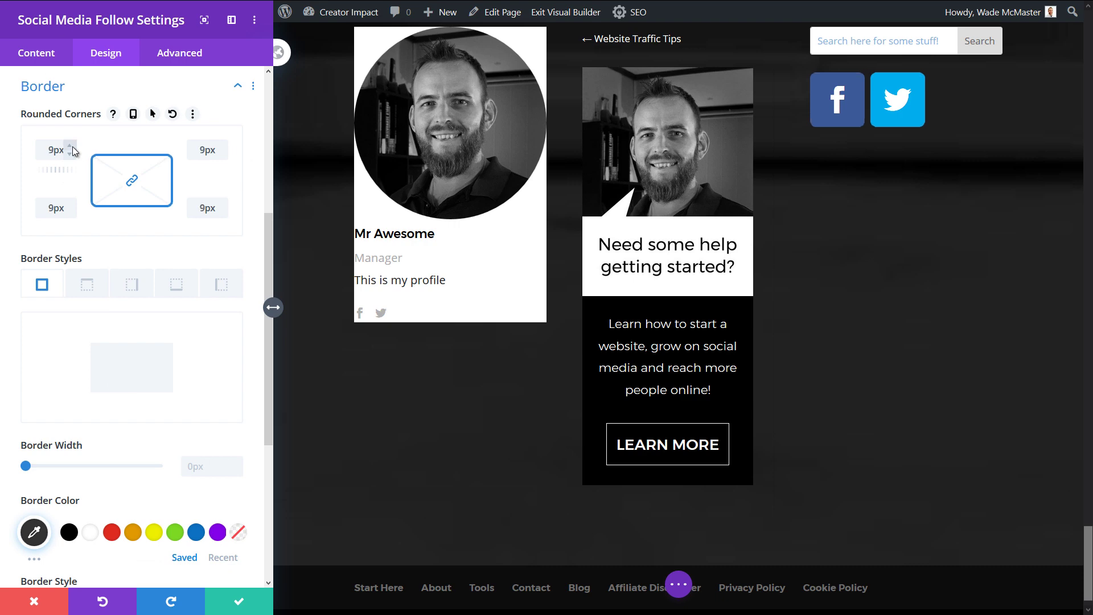
{"action": "double_click", "coordinate": [47, 150]}
{"action": "type", "text": "50%"}
{"action": "key", "text": "Tab"}
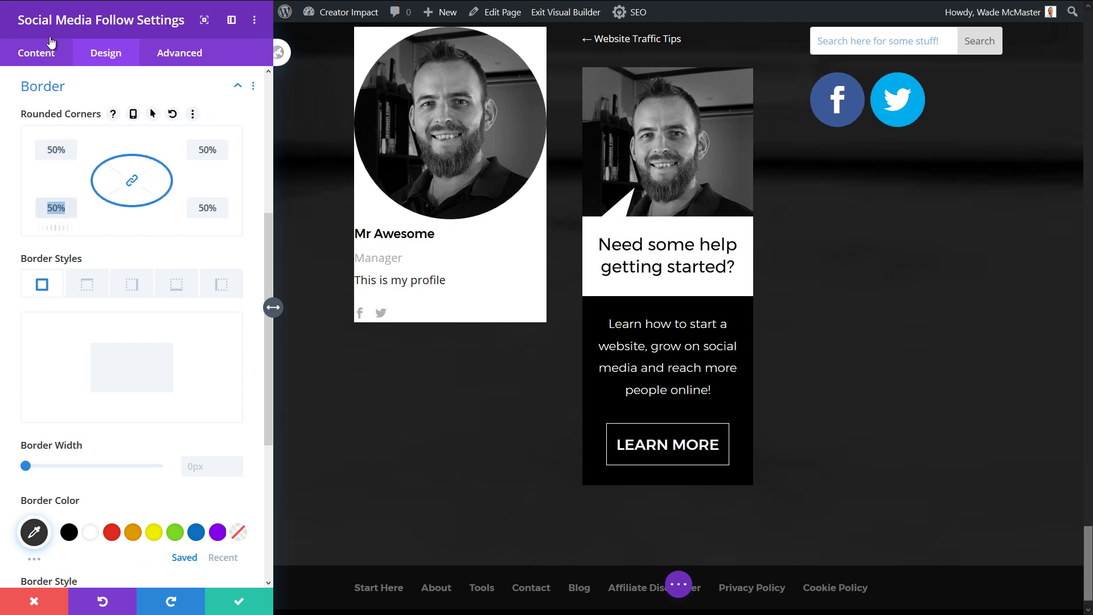
{"action": "left_click", "coordinate": [46, 63]}
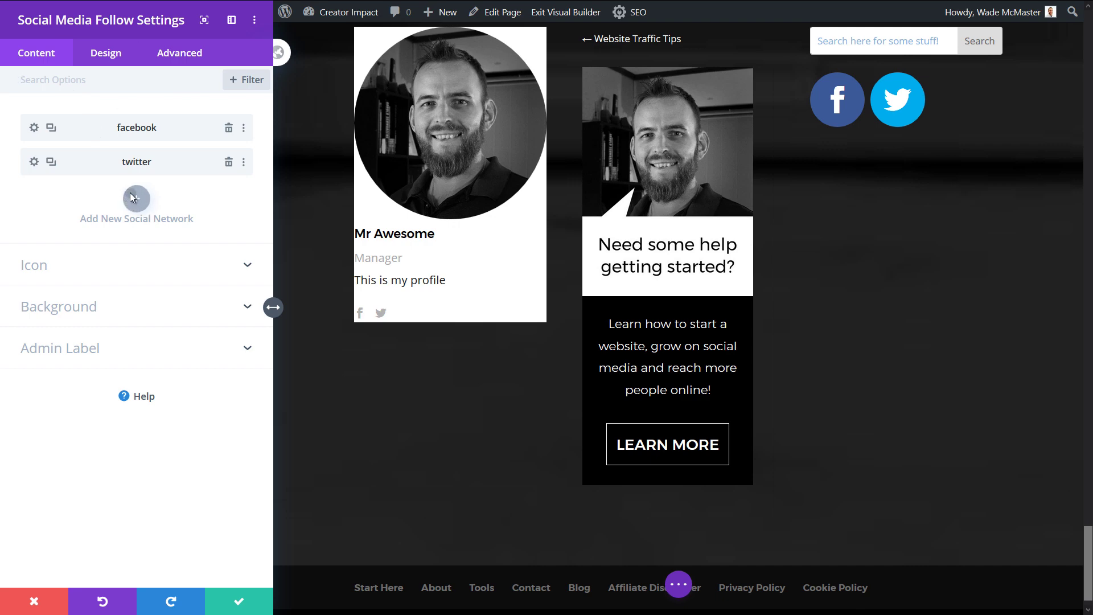
Add Google+ and Instagram icons to the social follow module
{"action": "left_click", "coordinate": [131, 197]}
{"action": "left_click", "coordinate": [111, 170]}
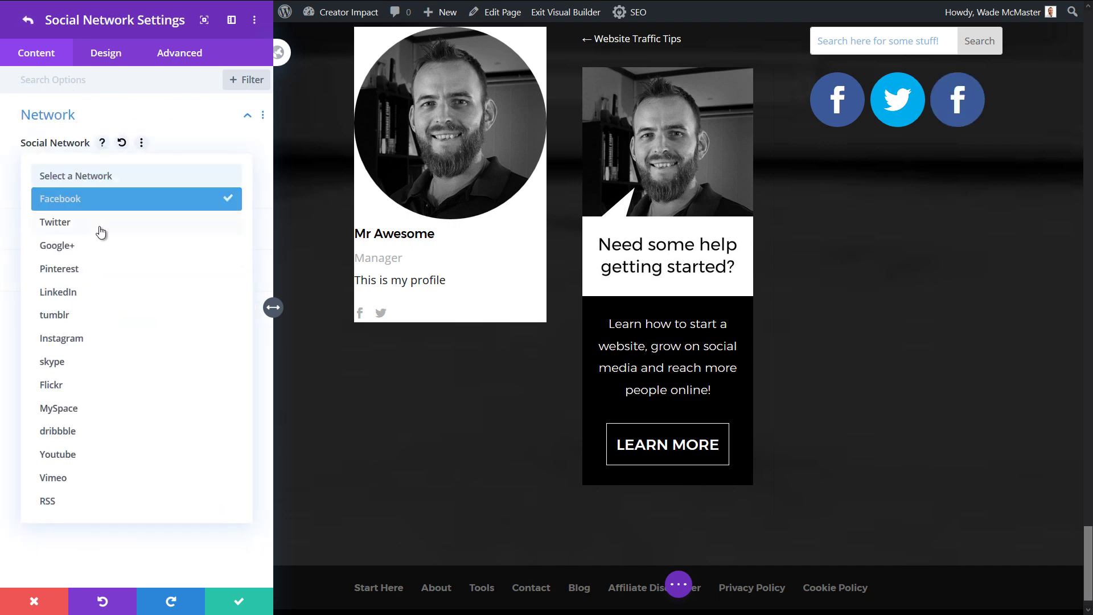
{"action": "left_click", "coordinate": [100, 243]}
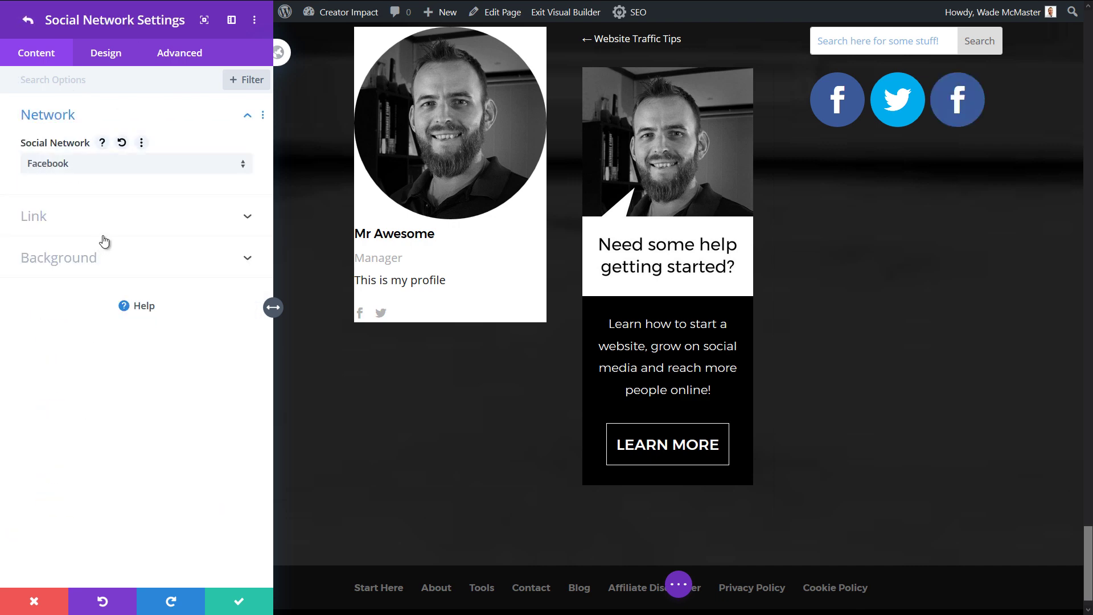
{"action": "left_click", "coordinate": [60, 170]}
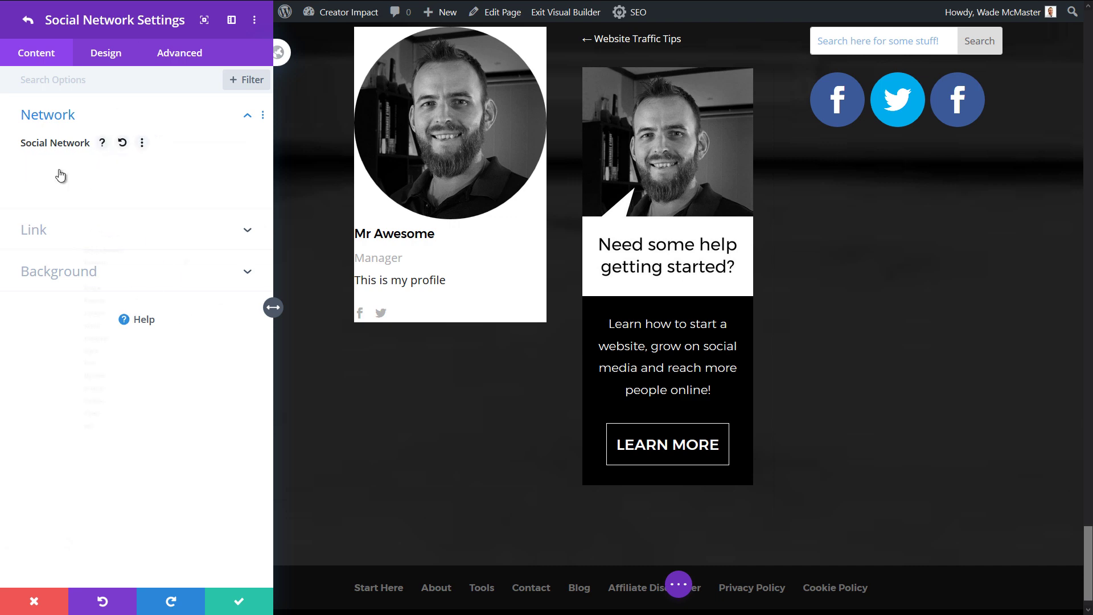
{"action": "left_click", "coordinate": [62, 244]}
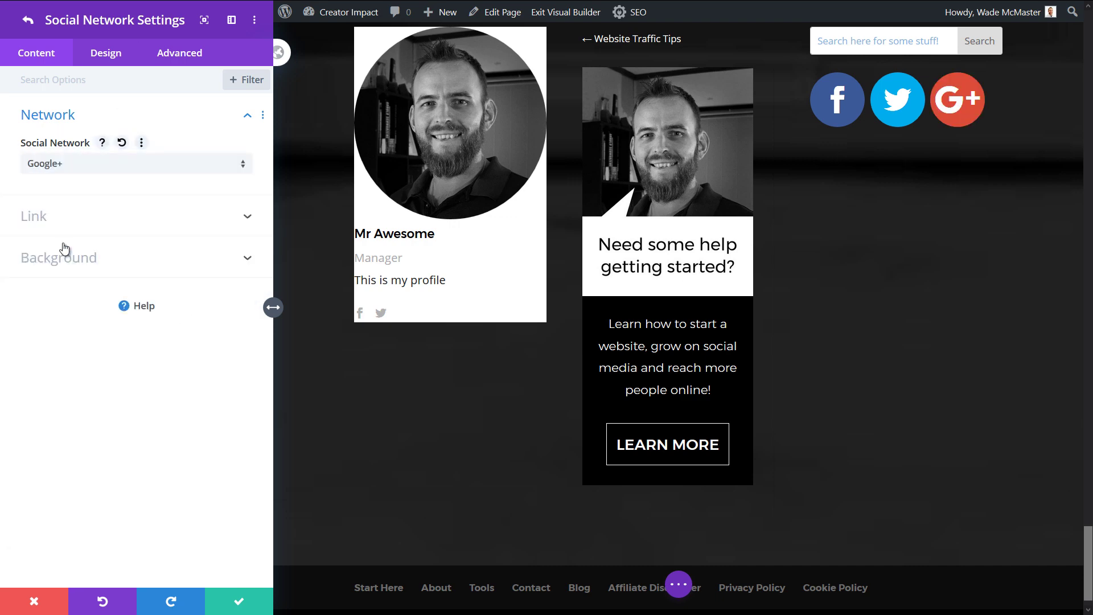
{"action": "left_click", "coordinate": [238, 592]}
{"action": "left_click", "coordinate": [136, 234]}
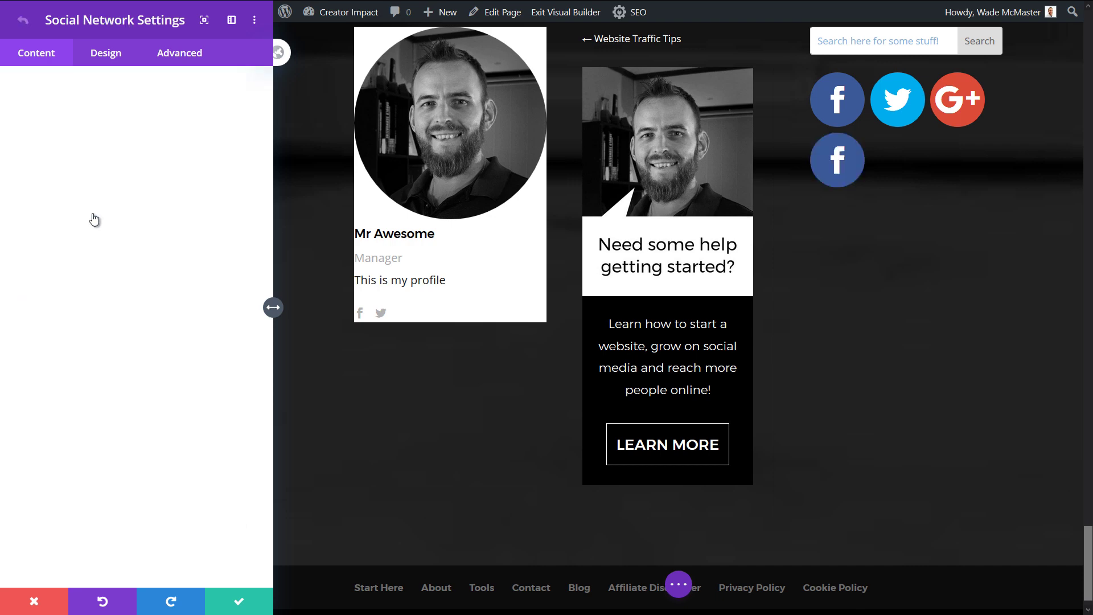
{"action": "left_click", "coordinate": [69, 171]}
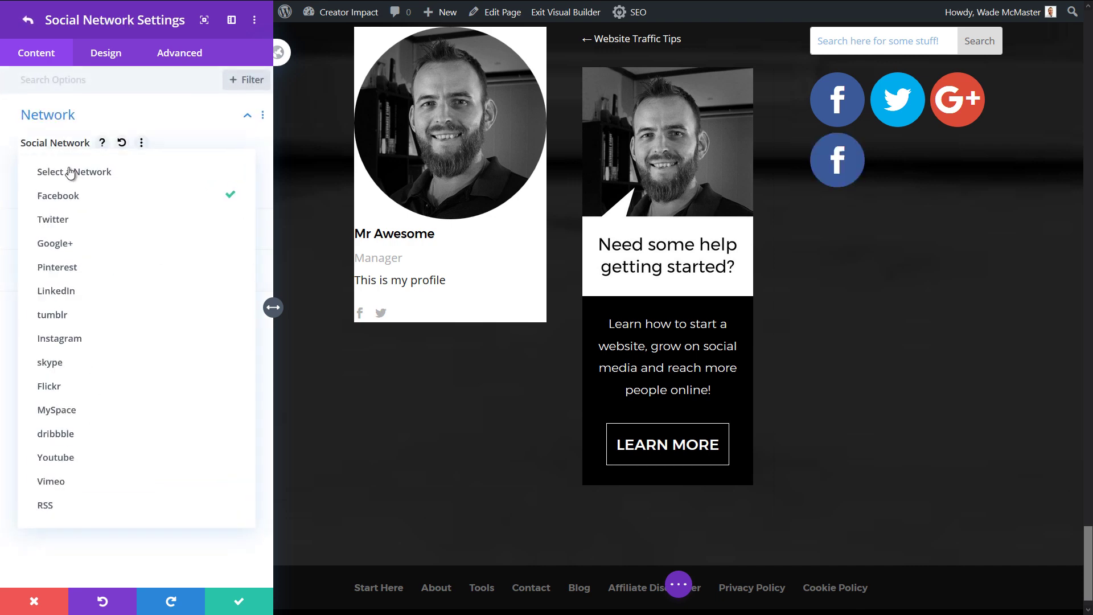
{"action": "left_click", "coordinate": [64, 339]}
{"action": "left_click", "coordinate": [238, 600]}
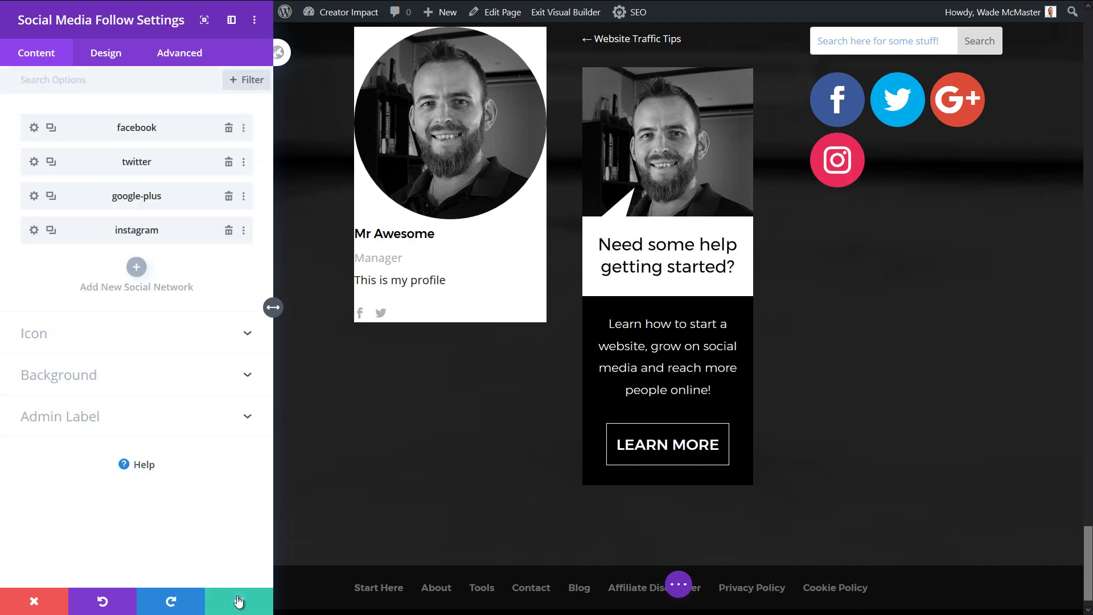
Add a YouTube icon, leaving custom follow button styles switched off
{"action": "left_click", "coordinate": [135, 267]}
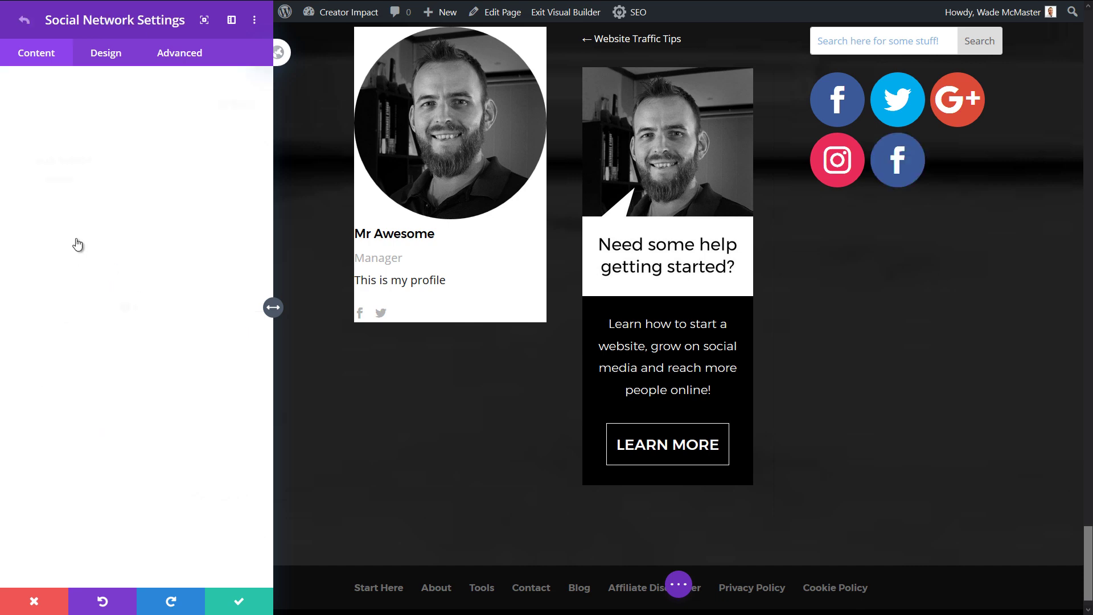
{"action": "left_click", "coordinate": [79, 160]}
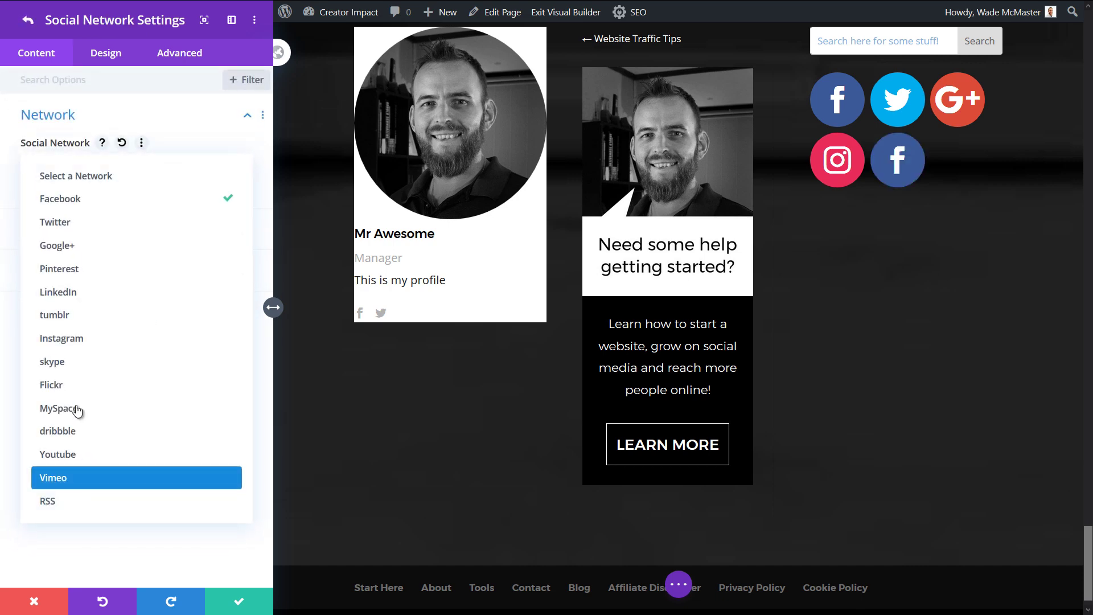
{"action": "left_click", "coordinate": [68, 456]}
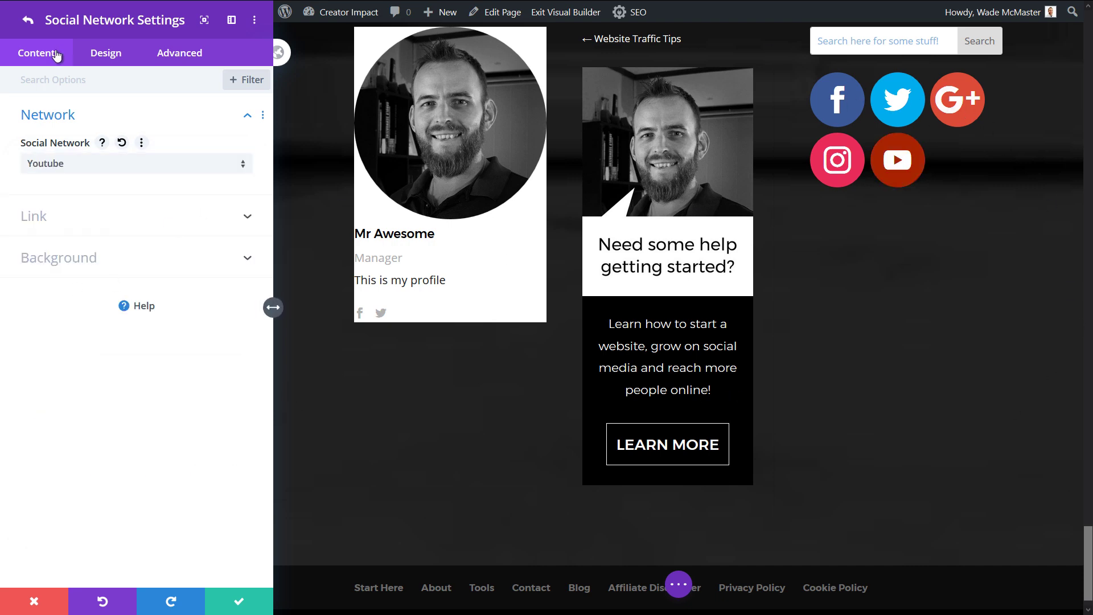
{"action": "left_click", "coordinate": [106, 54]}
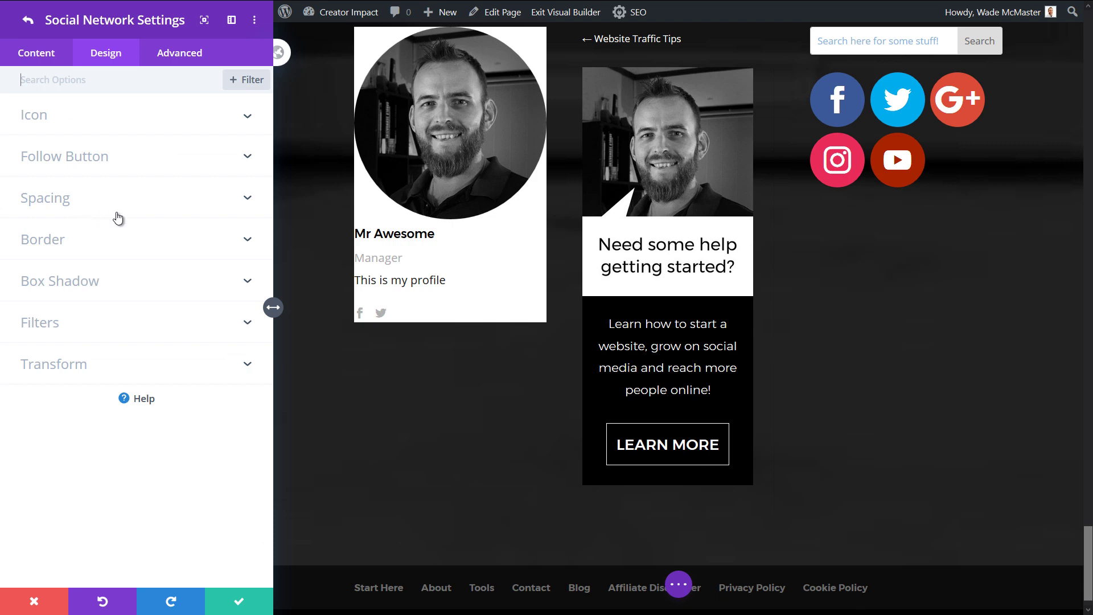
{"action": "left_click", "coordinate": [104, 159]}
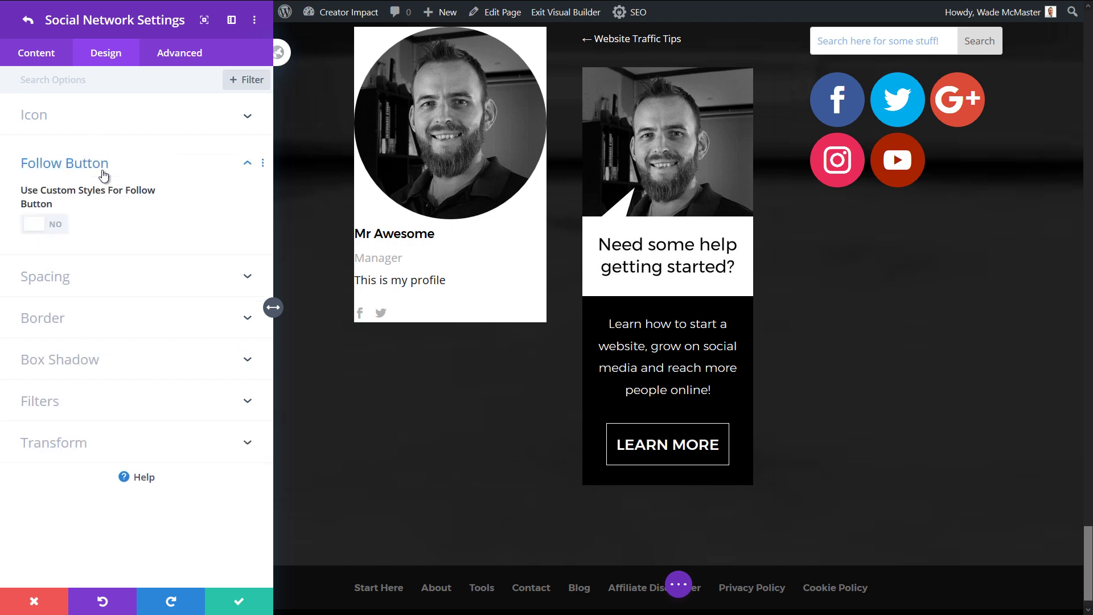
{"action": "left_click", "coordinate": [53, 228]}
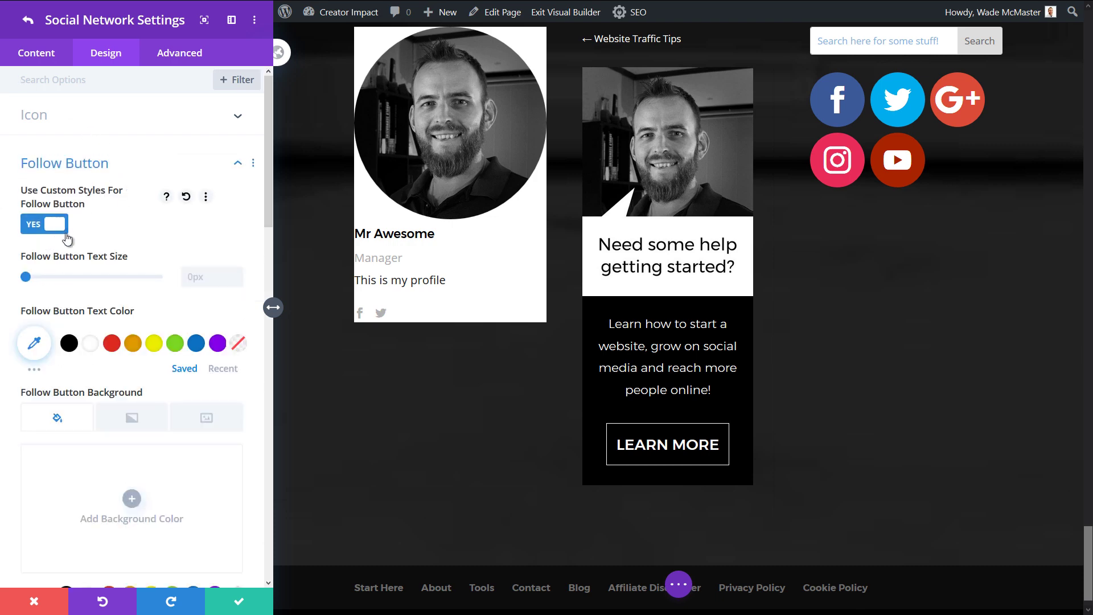
{"action": "mouse_move", "coordinate": [27, 277]}
{"action": "left_mouse_down"}
{"action": "mouse_move", "coordinate": [97, 278]}
{"action": "mouse_move", "coordinate": [27, 278]}
{"action": "left_mouse_up"}
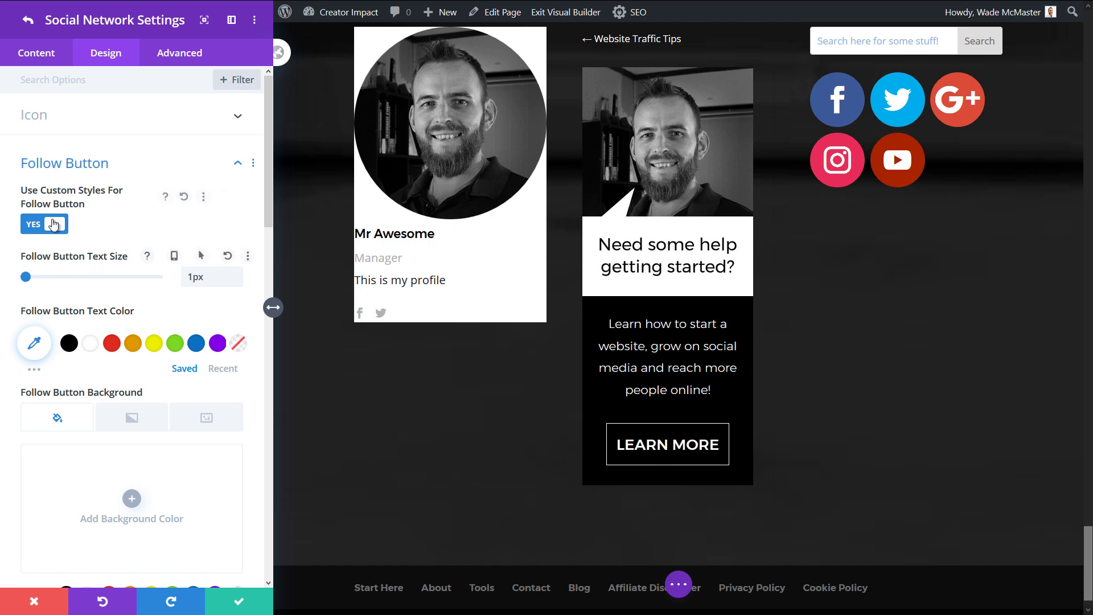
{"action": "left_click", "coordinate": [44, 224]}
Check the YouTube item's network and icon colour settings, then save the social follow module
{"action": "left_click", "coordinate": [36, 54]}
{"action": "left_click", "coordinate": [64, 124]}
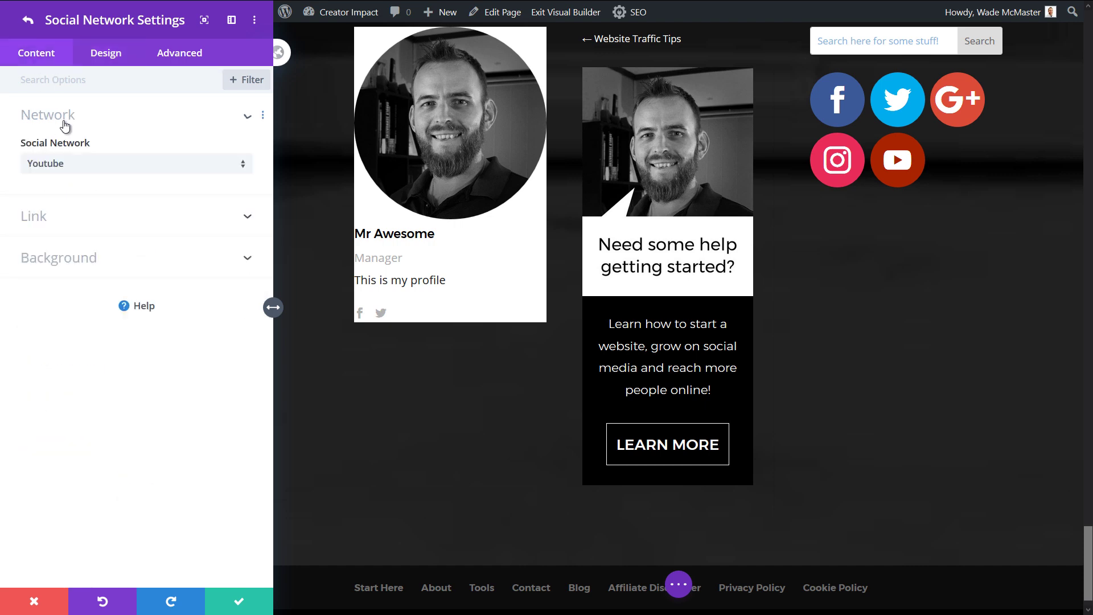
{"action": "left_click", "coordinate": [98, 57]}
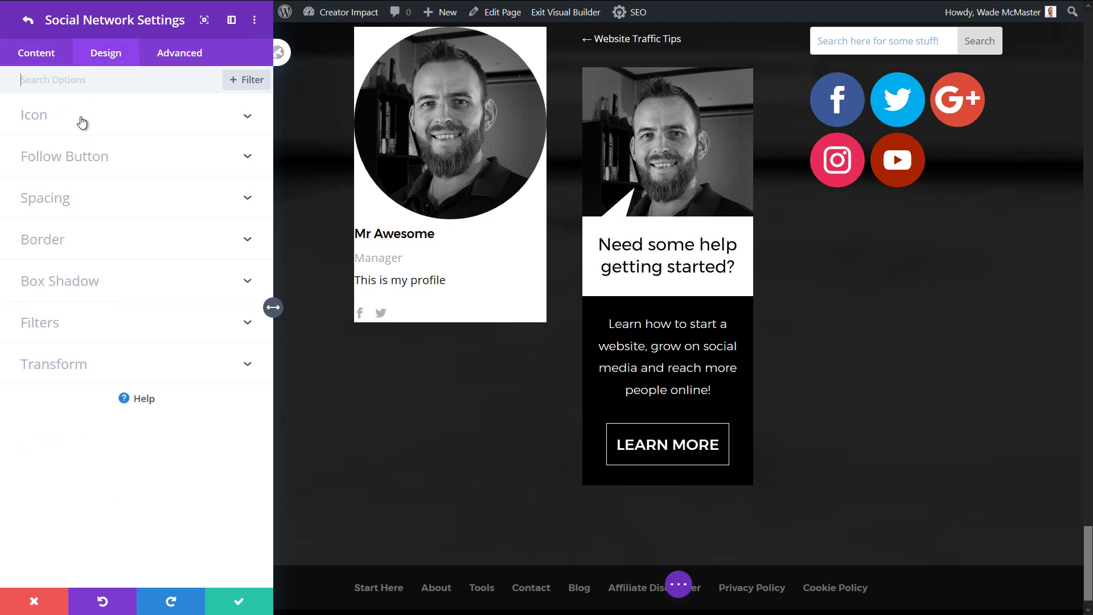
{"action": "left_click", "coordinate": [81, 119]}
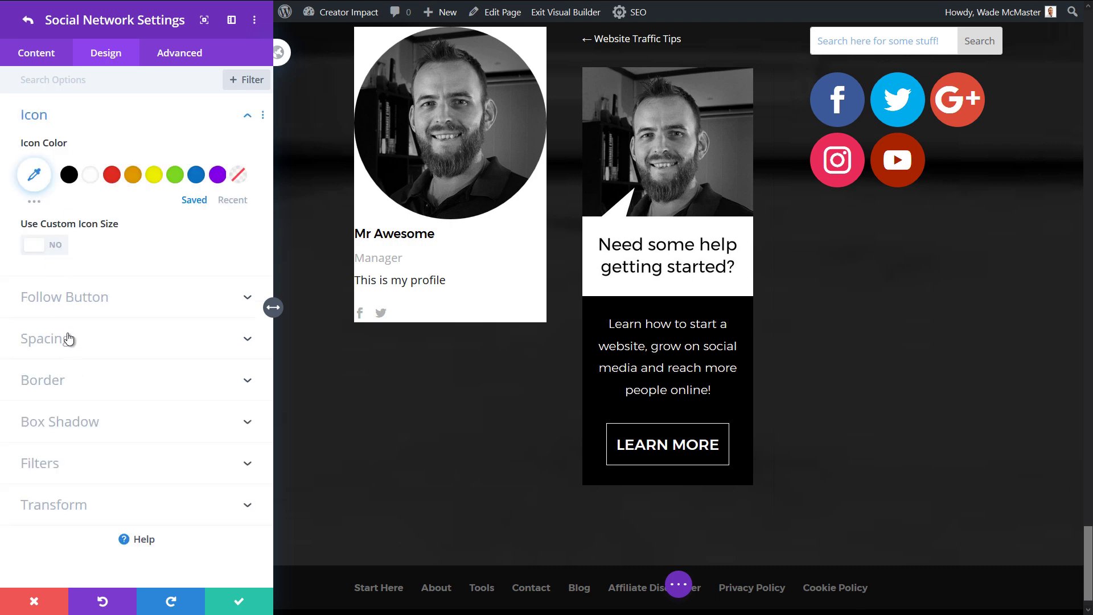
{"action": "left_click", "coordinate": [78, 122]}
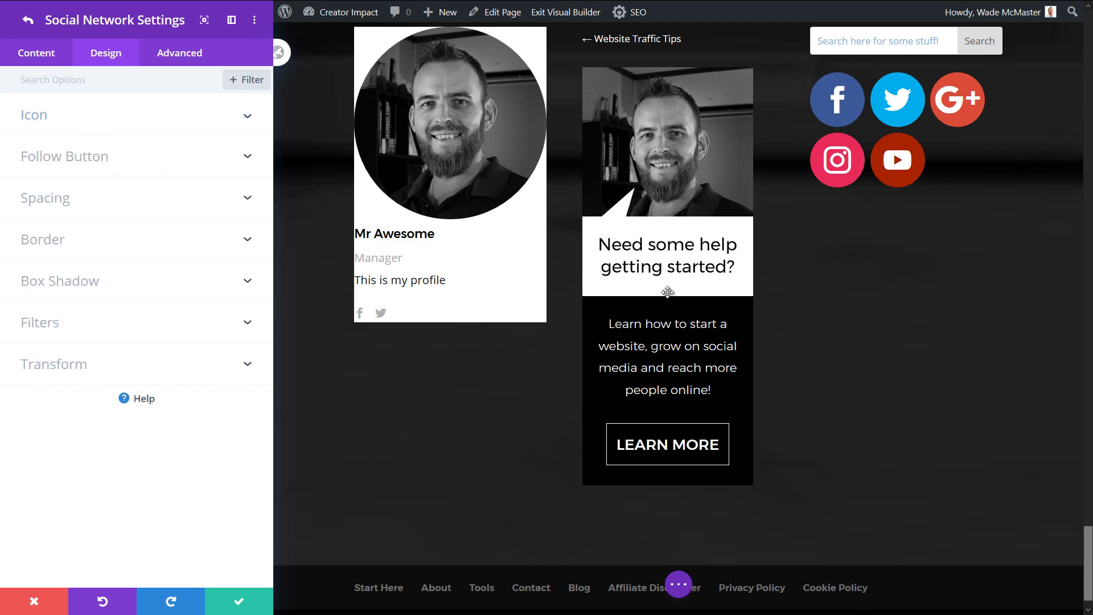
{"action": "left_click", "coordinate": [248, 602]}
{"action": "scroll", "coordinate": [862, 176], "scroll_direction": "up", "scroll_amount": 2}
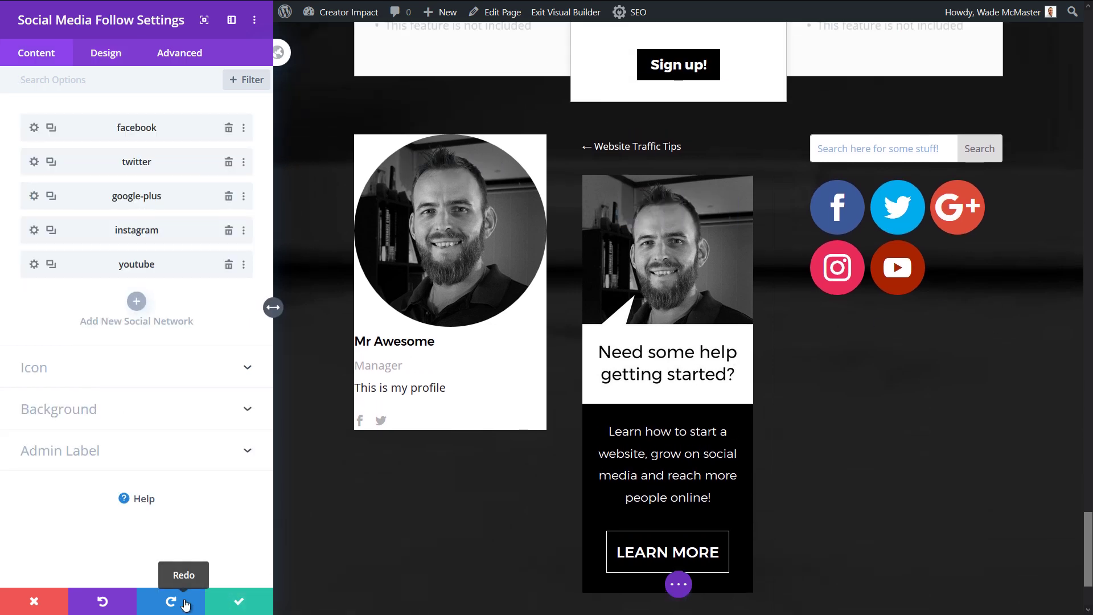
{"action": "left_click", "coordinate": [228, 602]}
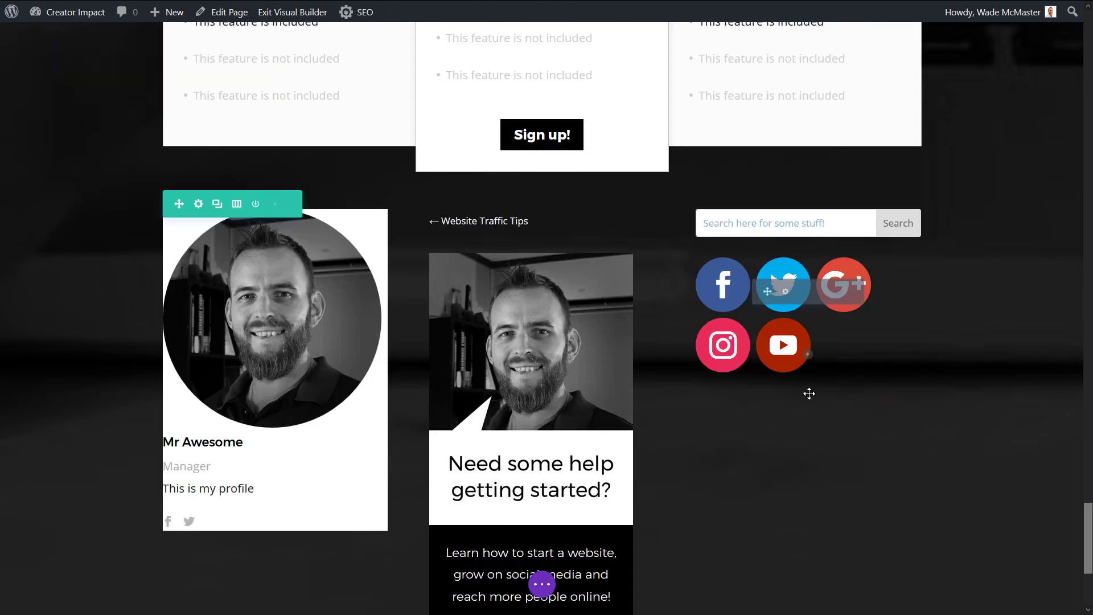
{"action": "scroll", "coordinate": [805, 392], "scroll_direction": "down", "scroll_amount": 1}
Insert a Tabs module under the social icons and add a third tab titled 'This is 3'
{"action": "left_click", "coordinate": [807, 317]}
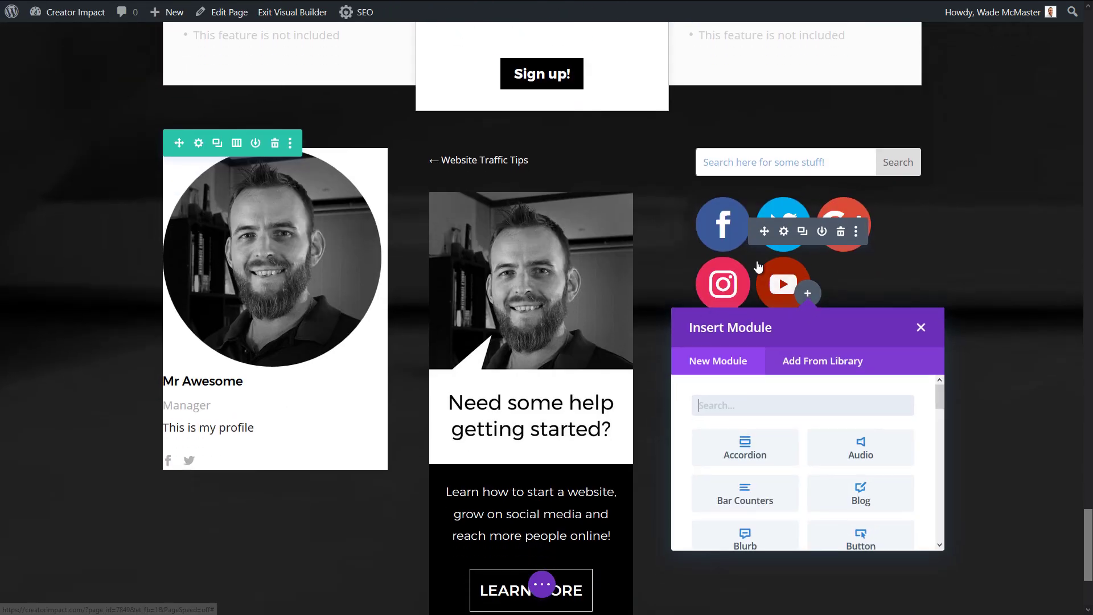
{"action": "scroll", "coordinate": [757, 485], "scroll_direction": "down", "scroll_amount": 7}
{"action": "scroll", "coordinate": [764, 489], "scroll_direction": "down", "scroll_amount": 5}
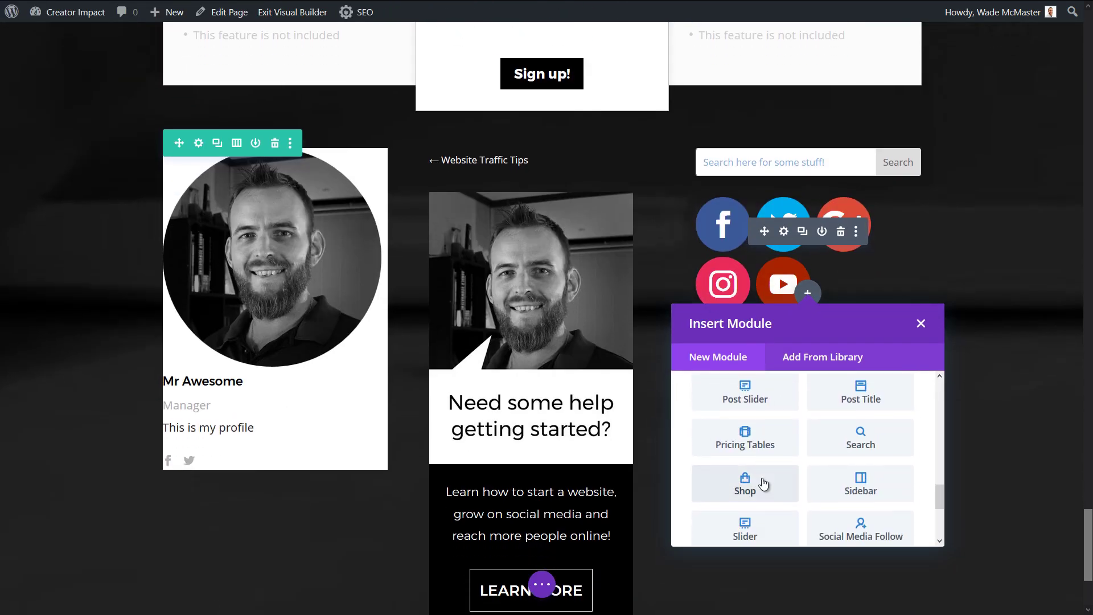
{"action": "left_click", "coordinate": [765, 512]}
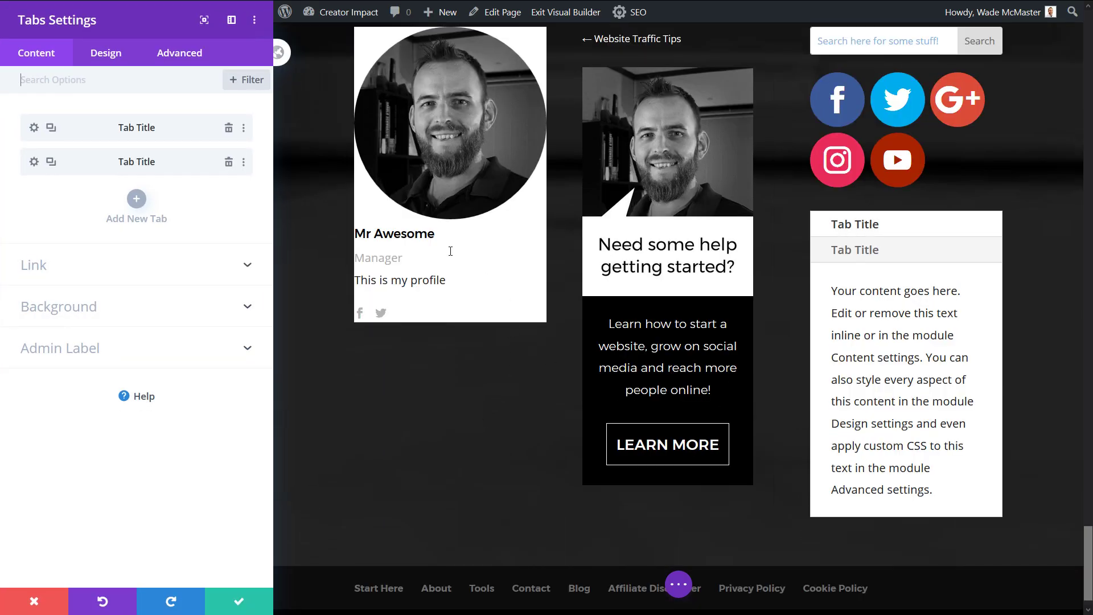
{"action": "left_click", "coordinate": [50, 162]}
{"action": "left_click", "coordinate": [57, 204]}
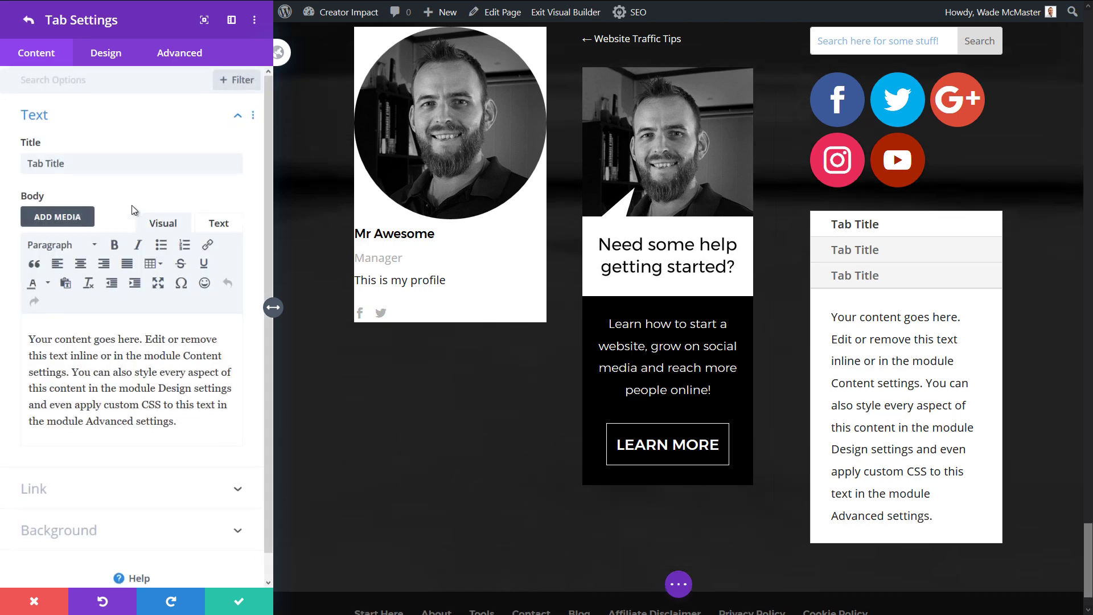
{"action": "left_click_drag", "start_coordinate": [64, 164], "coordinate": [14, 171]}
{"action": "type", "text": "This is"}
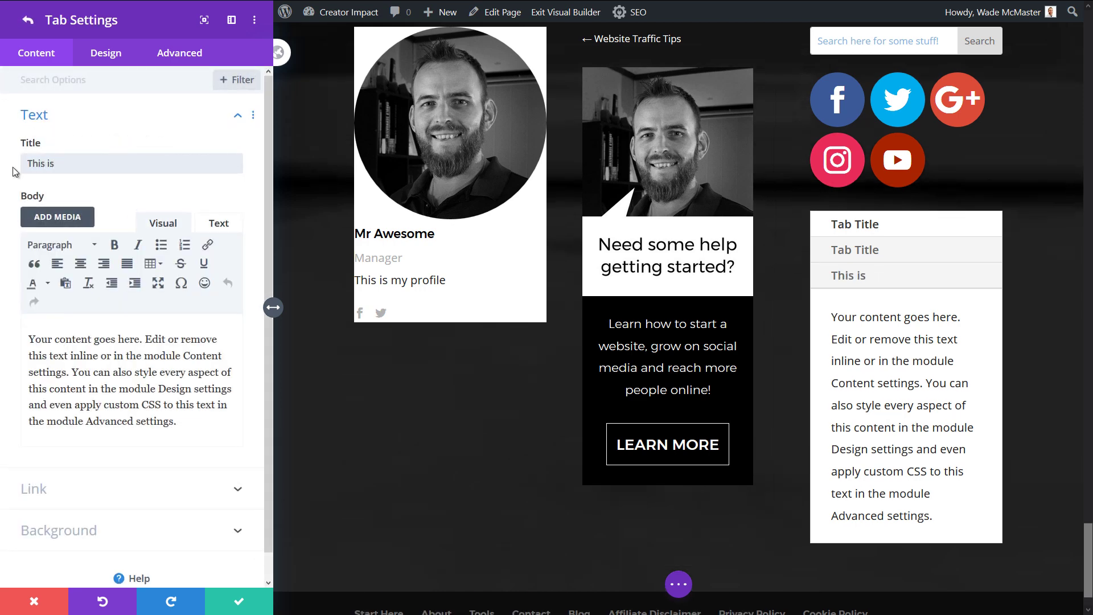
{"action": "type", "text": " 3"}
{"action": "key", "text": "Return"}
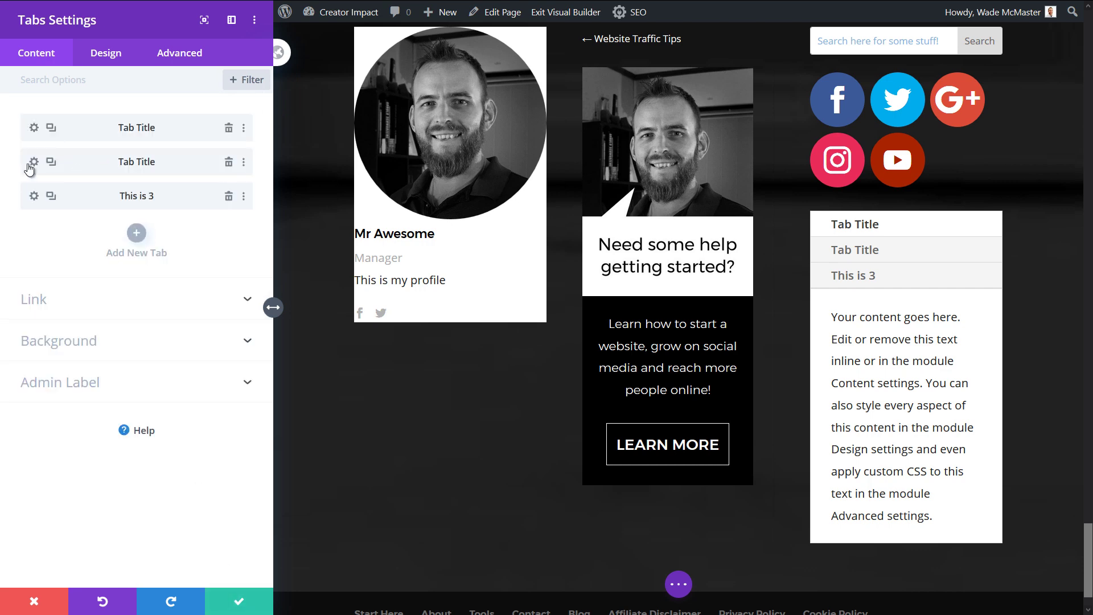
Rename the second tab to 'Tab 2' and paste its body paragraph a second time
{"action": "left_click", "coordinate": [34, 162]}
{"action": "left_click_drag", "start_coordinate": [66, 163], "coordinate": [1, 172]}
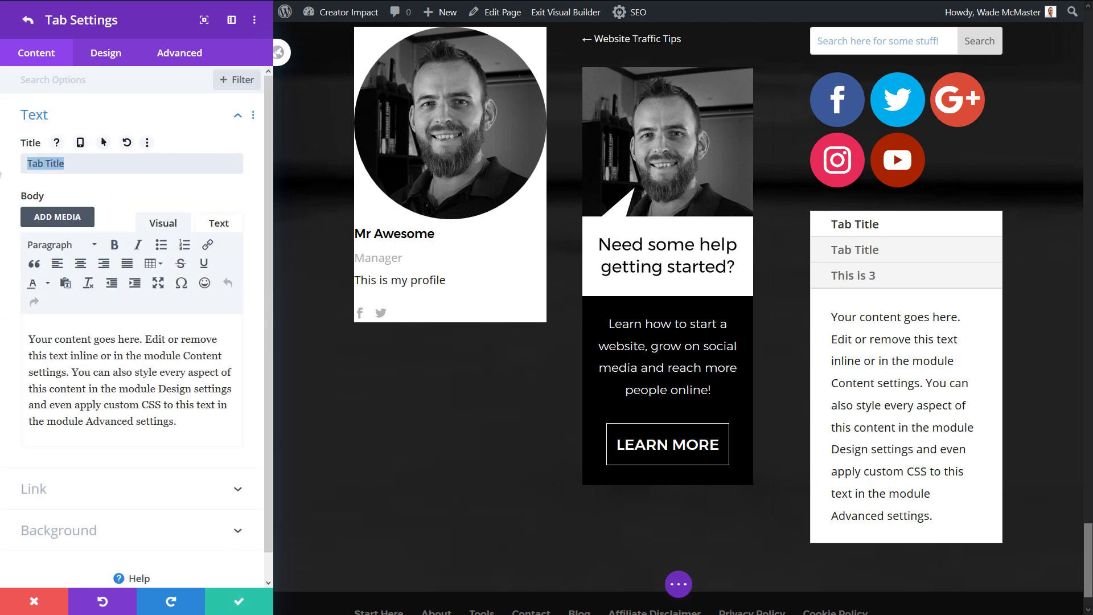
{"action": "type", "text": "Tab 2"}
{"action": "left_click_drag", "start_coordinate": [176, 422], "coordinate": [29, 337]}
{"action": "key", "text": "ctrl+c"}
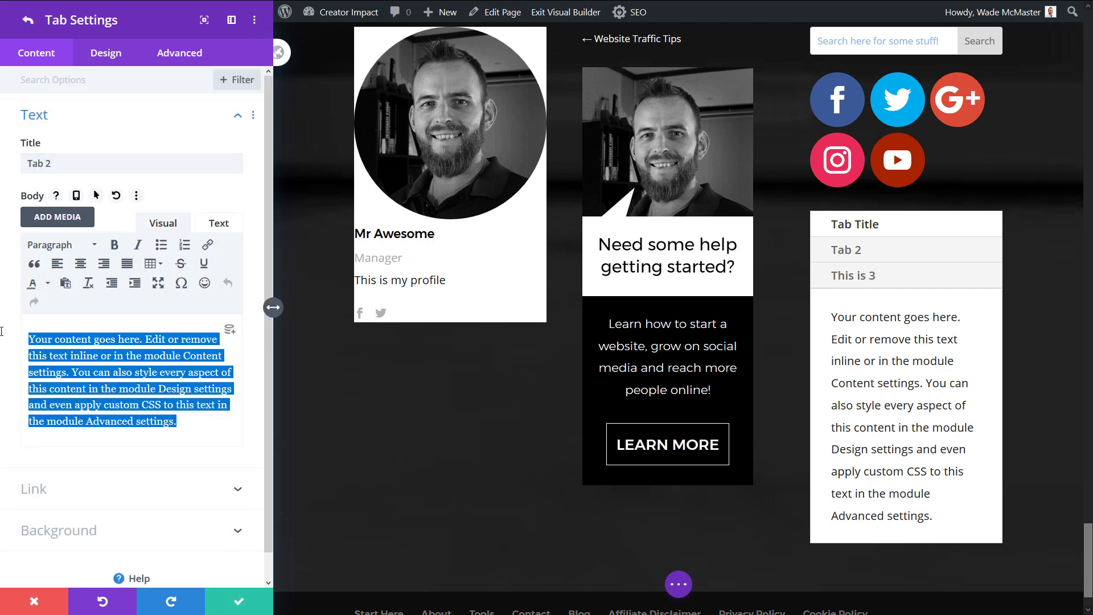
{"action": "left_click", "coordinate": [169, 410]}
{"action": "key", "text": "ctrl+End"}
{"action": "key", "text": "Return"}
{"action": "key", "text": "ctrl+v"}
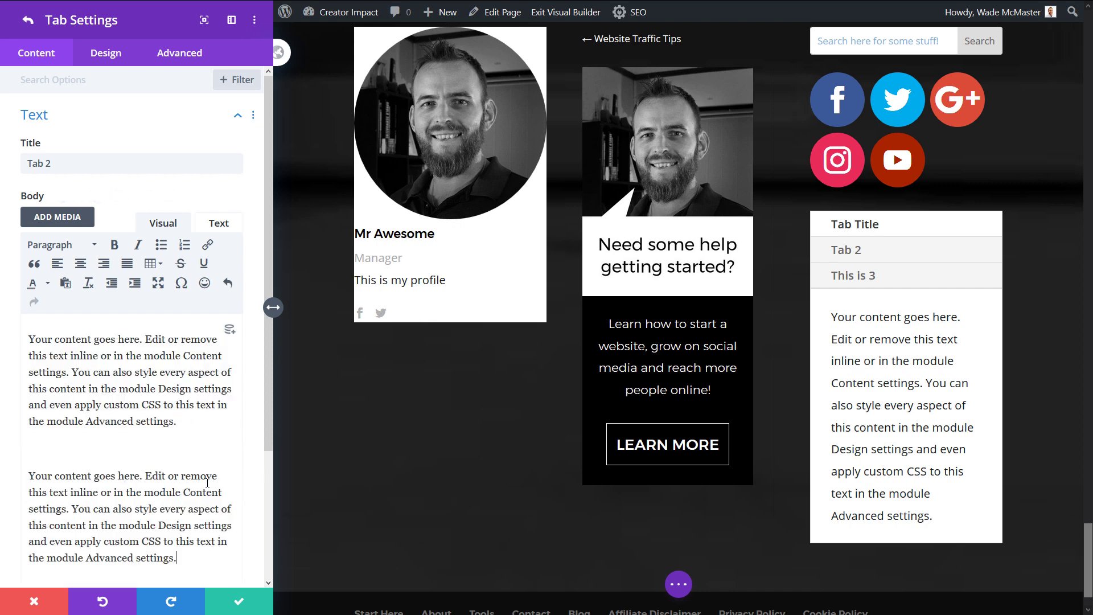
{"action": "left_click", "coordinate": [239, 601]}
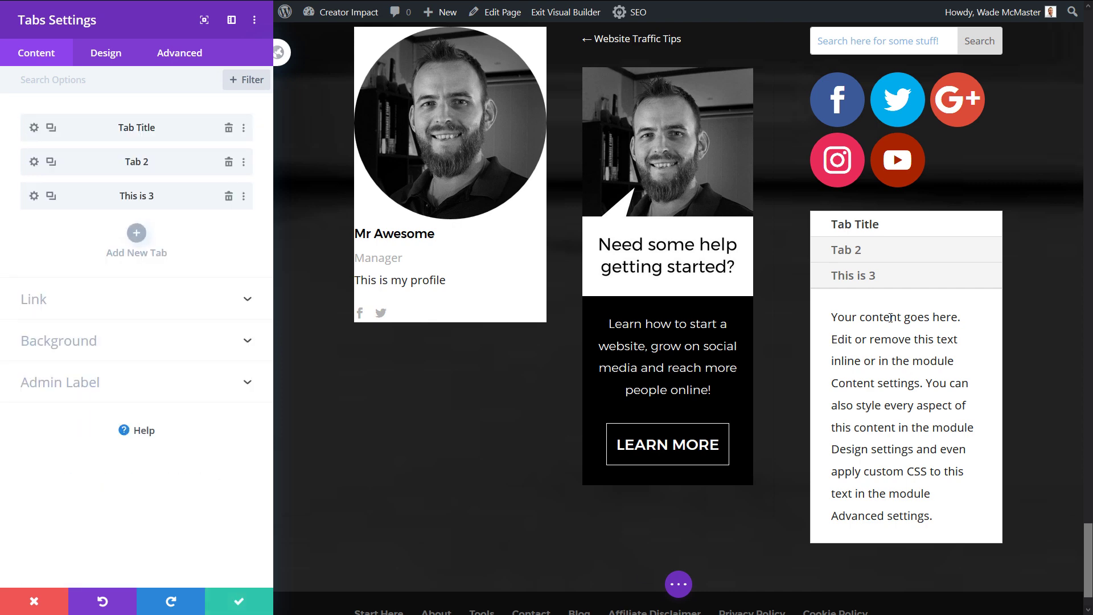
Preview all three tabs on the page and save the tabs module
{"action": "left_click", "coordinate": [868, 252]}
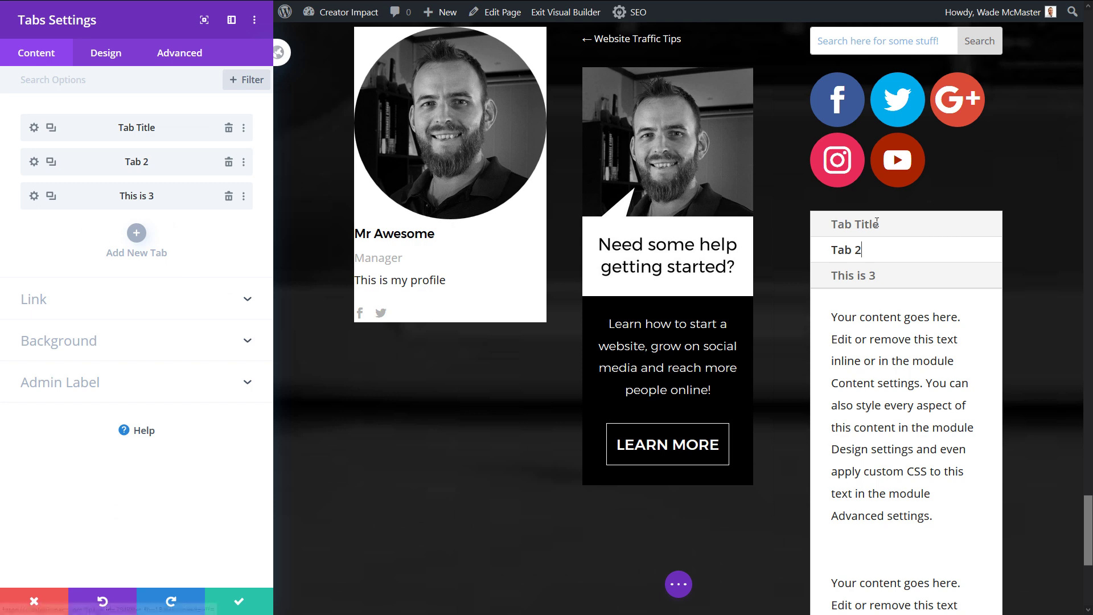
{"action": "left_click", "coordinate": [876, 223]}
{"action": "left_click", "coordinate": [899, 276]}
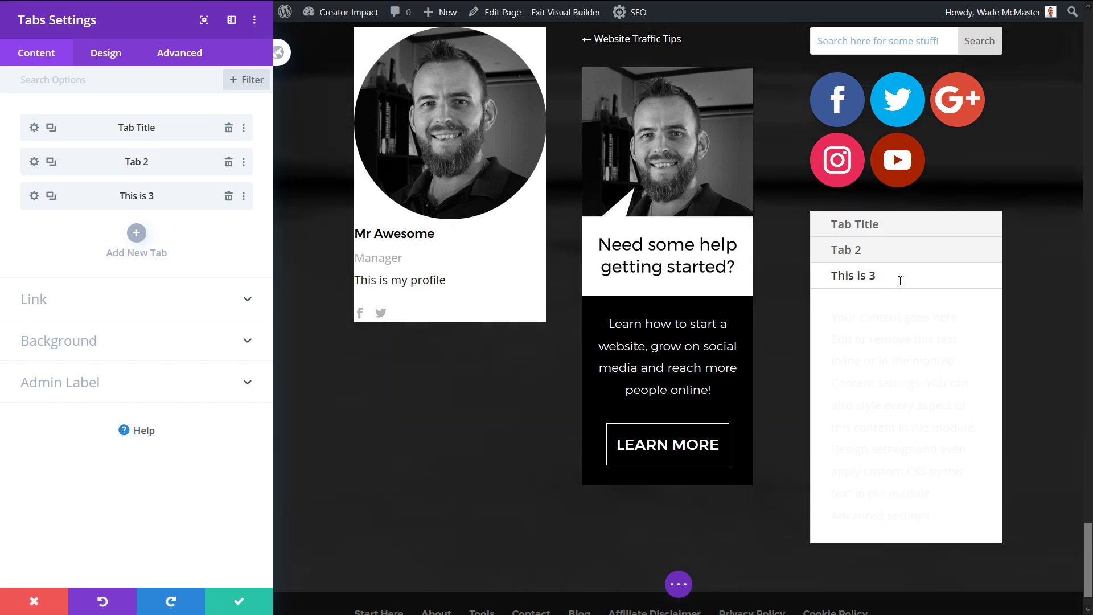
{"action": "left_click", "coordinate": [894, 251]}
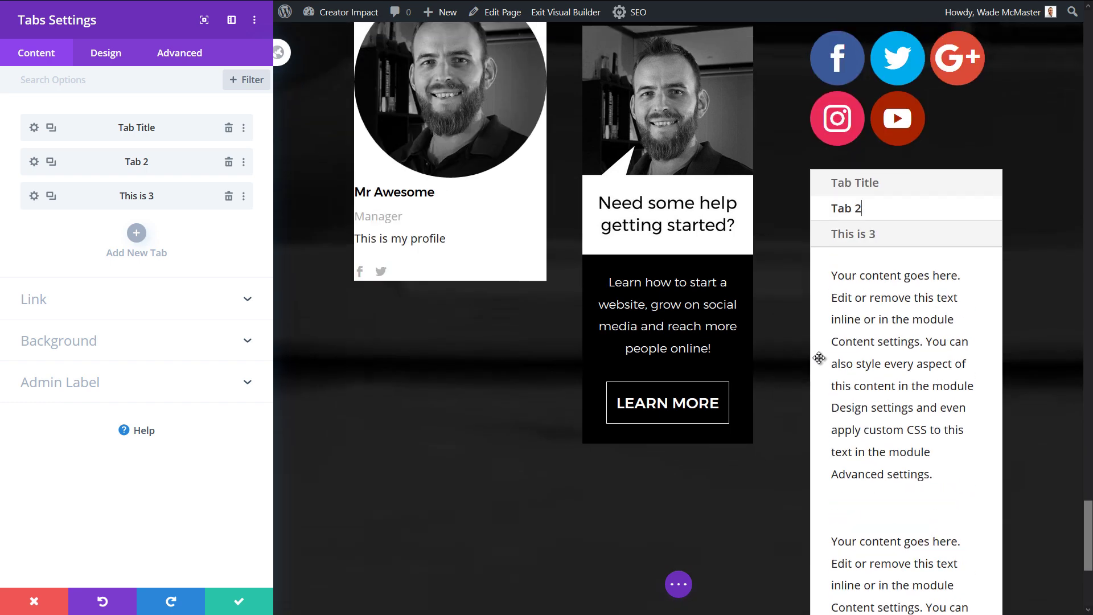
{"action": "left_click", "coordinate": [240, 600]}
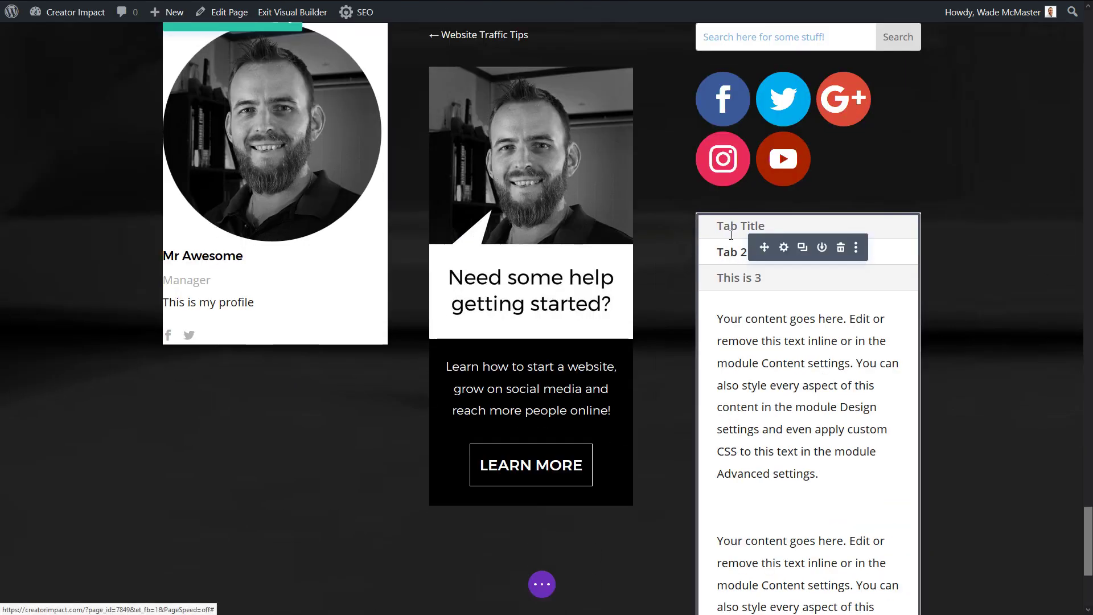
{"action": "scroll", "coordinate": [442, 364], "scroll_direction": "down", "scroll_amount": 4}
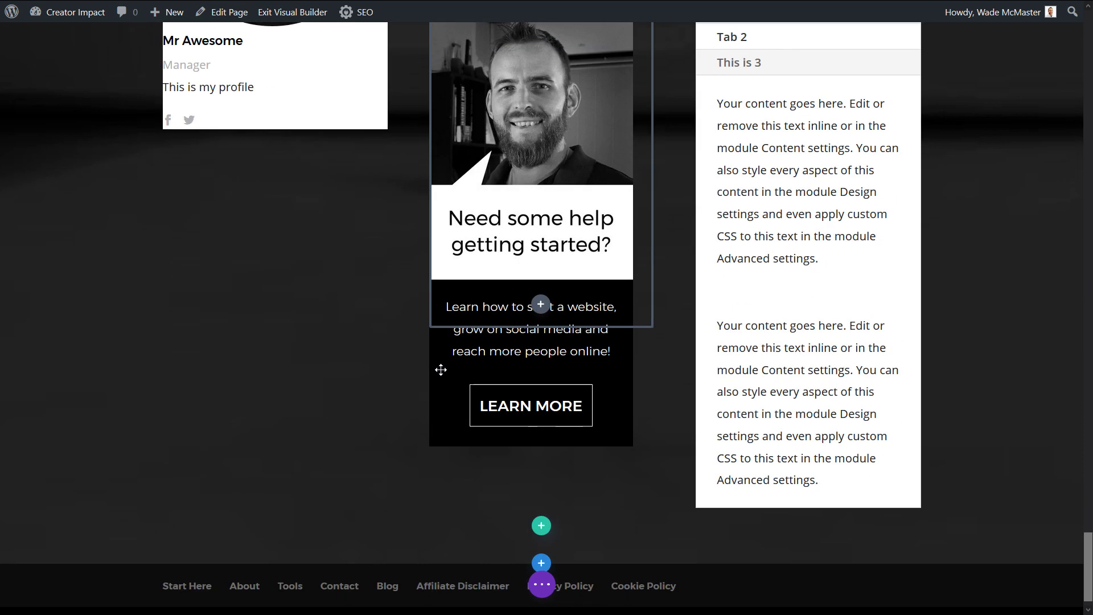
Insert a Testimonial module below the profile with the frustrated-man-at-laptop photo as portrait
{"action": "left_click", "coordinate": [273, 105]}
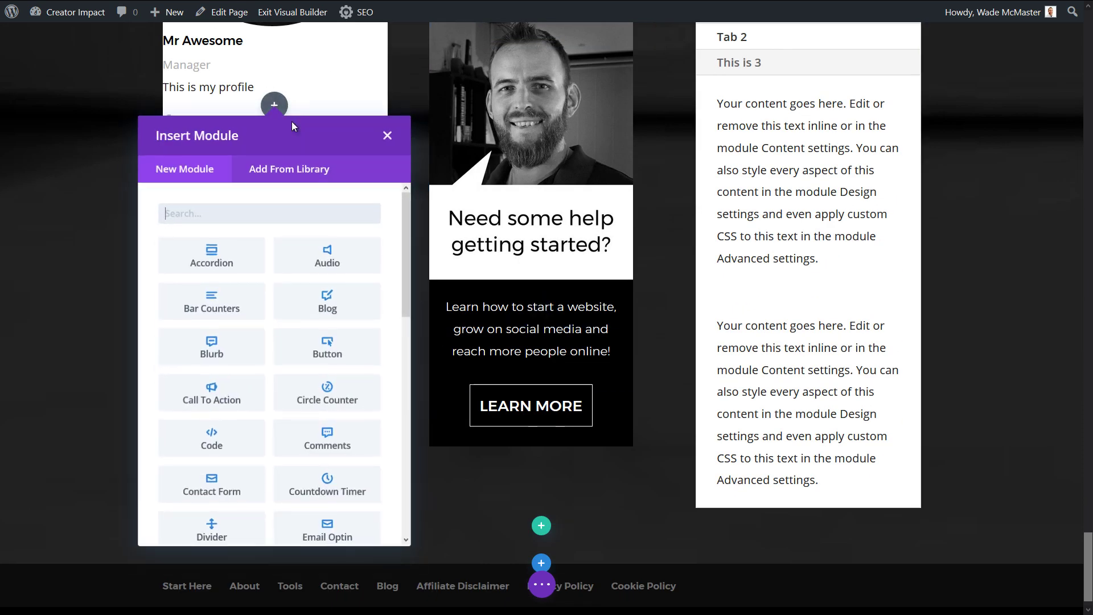
{"action": "left_click_drag", "start_coordinate": [402, 298], "coordinate": [403, 527]}
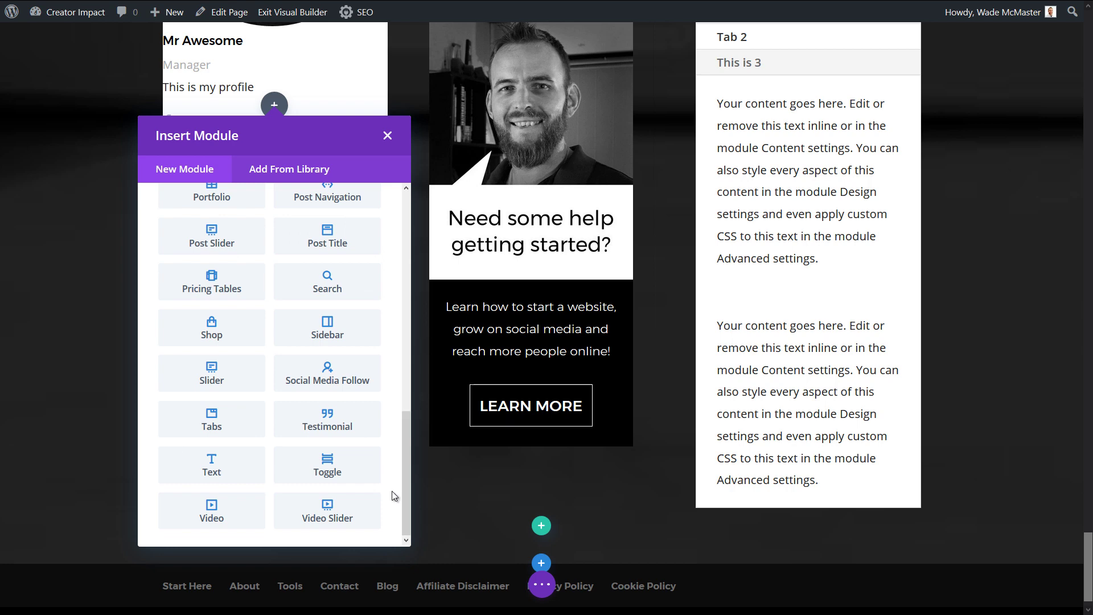
{"action": "left_click", "coordinate": [344, 420]}
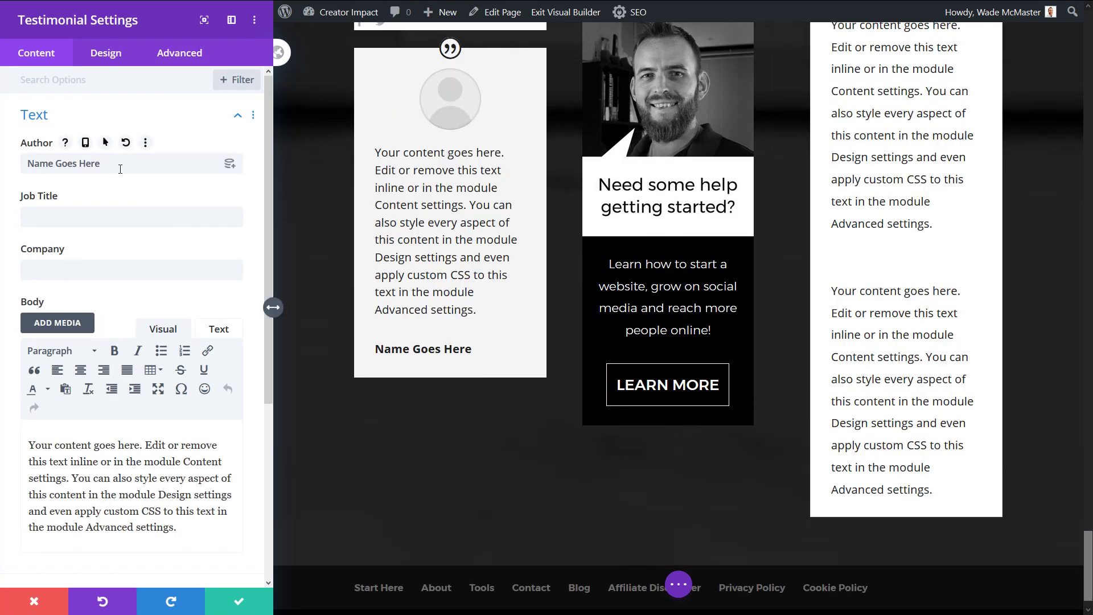
{"action": "scroll", "coordinate": [136, 341], "scroll_direction": "down", "scroll_amount": 5}
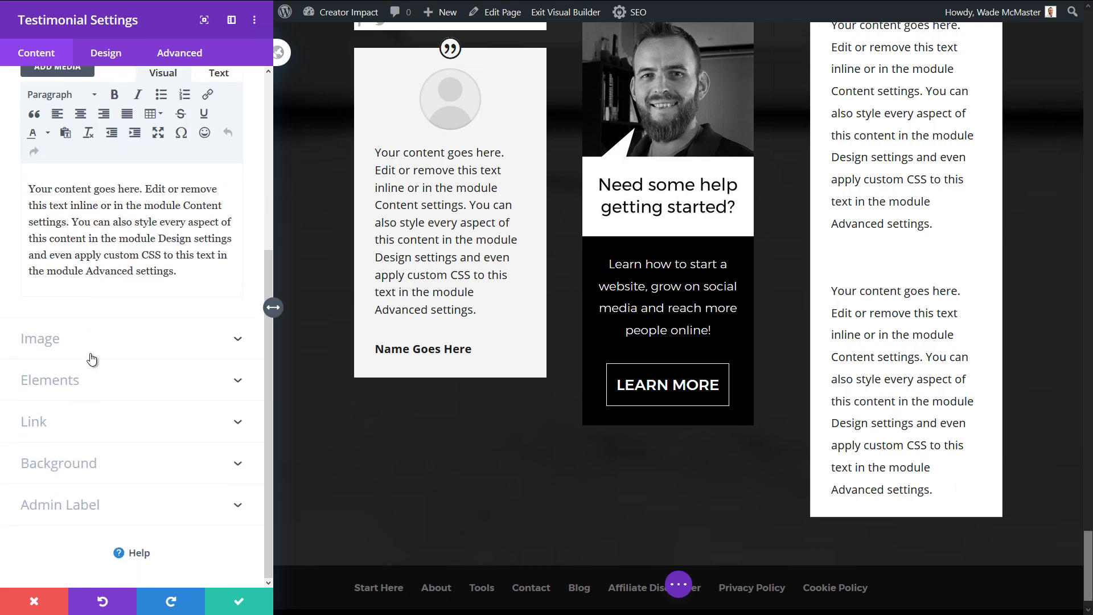
{"action": "left_click", "coordinate": [92, 350]}
{"action": "left_click", "coordinate": [144, 274]}
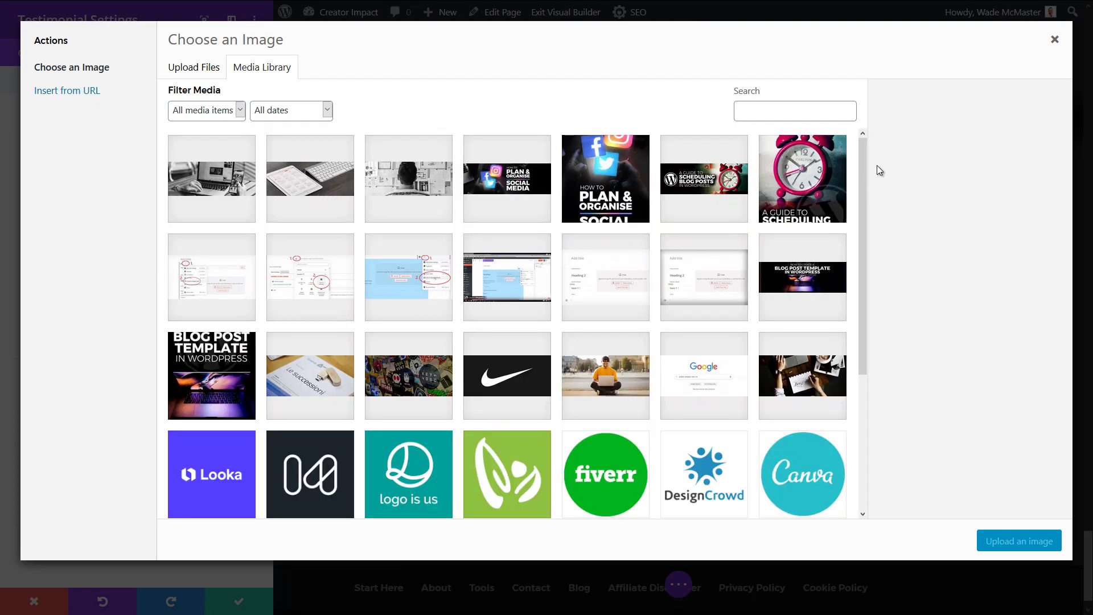
{"action": "left_click_drag", "start_coordinate": [862, 297], "coordinate": [858, 398]}
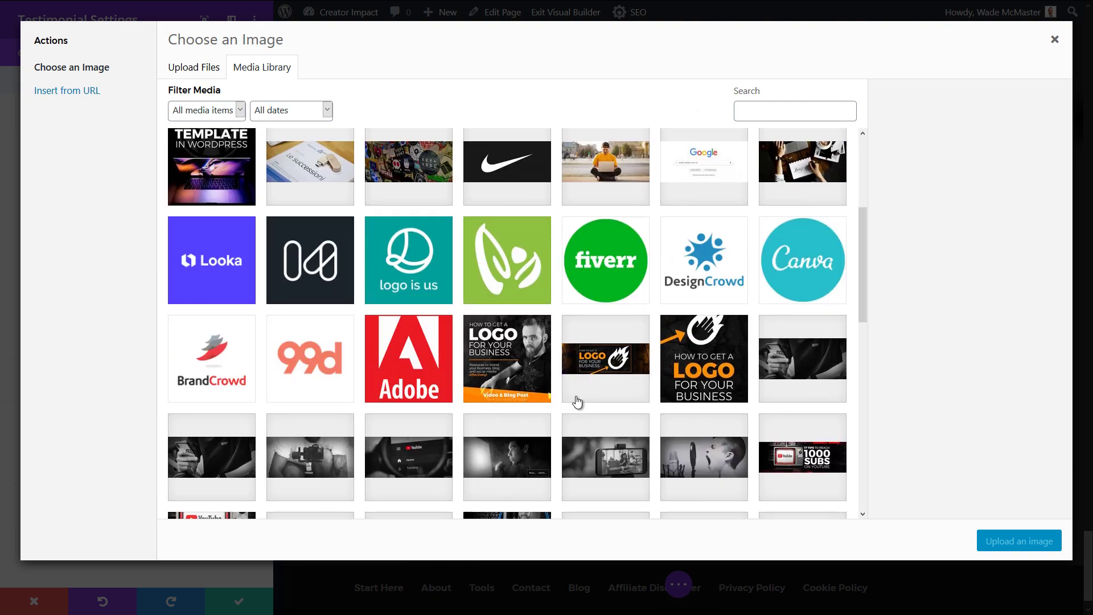
{"action": "scroll", "coordinate": [576, 402], "scroll_direction": "down", "scroll_amount": 10}
{"action": "scroll", "coordinate": [576, 402], "scroll_direction": "up", "scroll_amount": 5}
{"action": "left_click", "coordinate": [803, 447]}
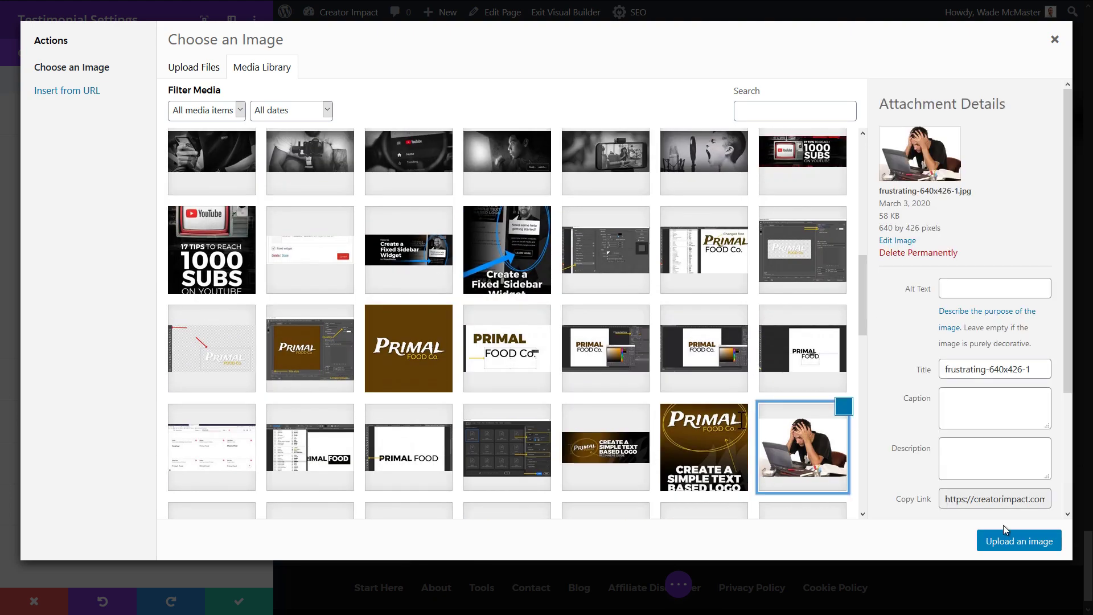
{"action": "left_click", "coordinate": [1008, 548]}
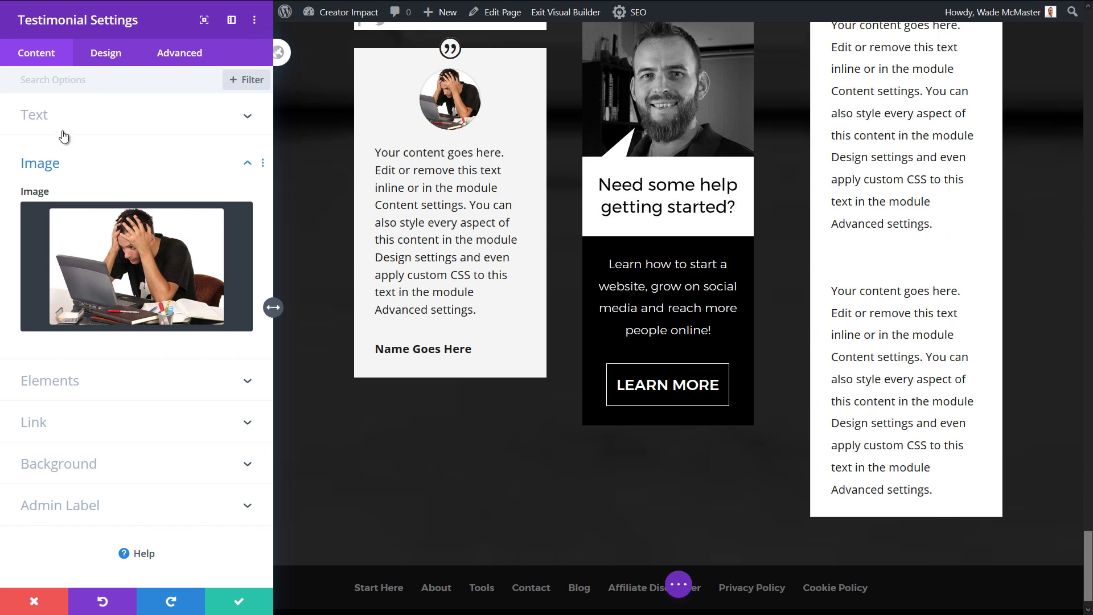
Enter an author name, job title 'Customer', company 'Up Co' and body 'I was very udpaet with this!!'
{"action": "left_click", "coordinate": [63, 132]}
{"action": "key", "text": "Tab"}
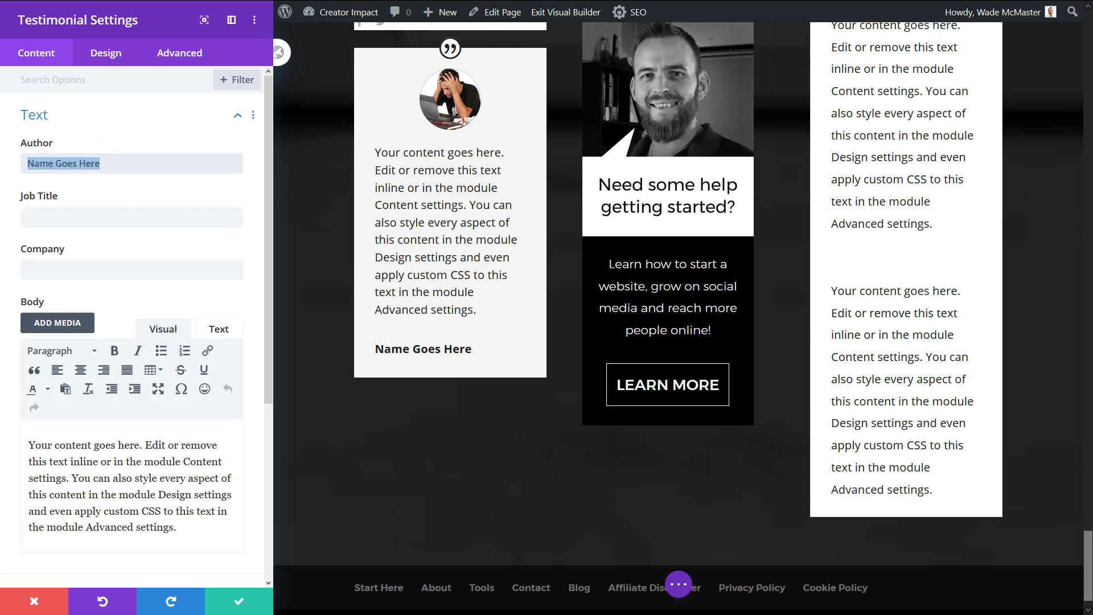
{"action": "type", "text": "Joe"}
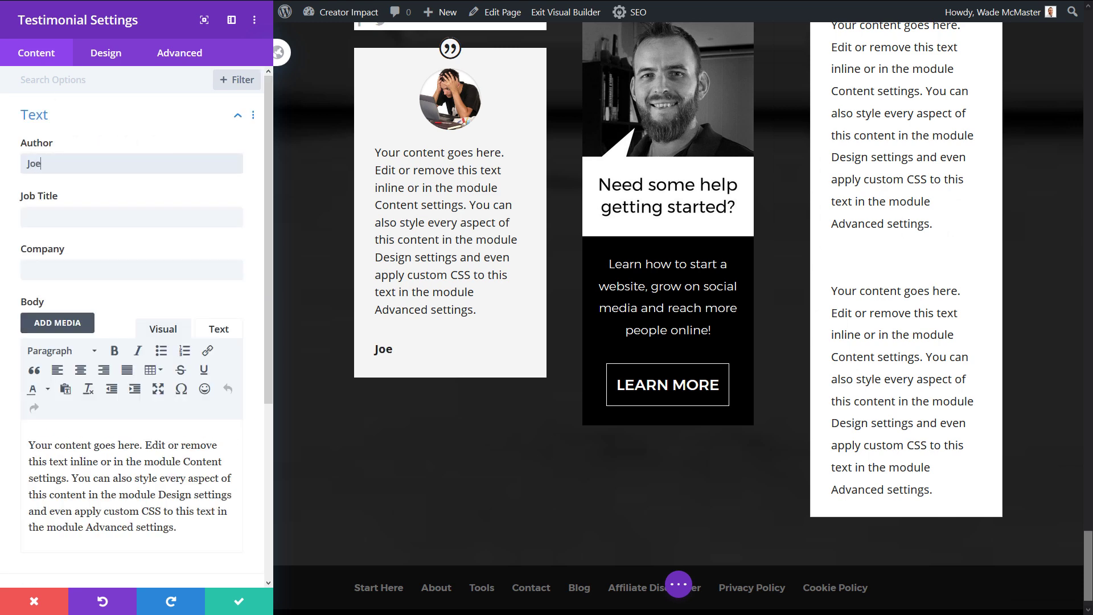
{"action": "left_click", "coordinate": [192, 199]}
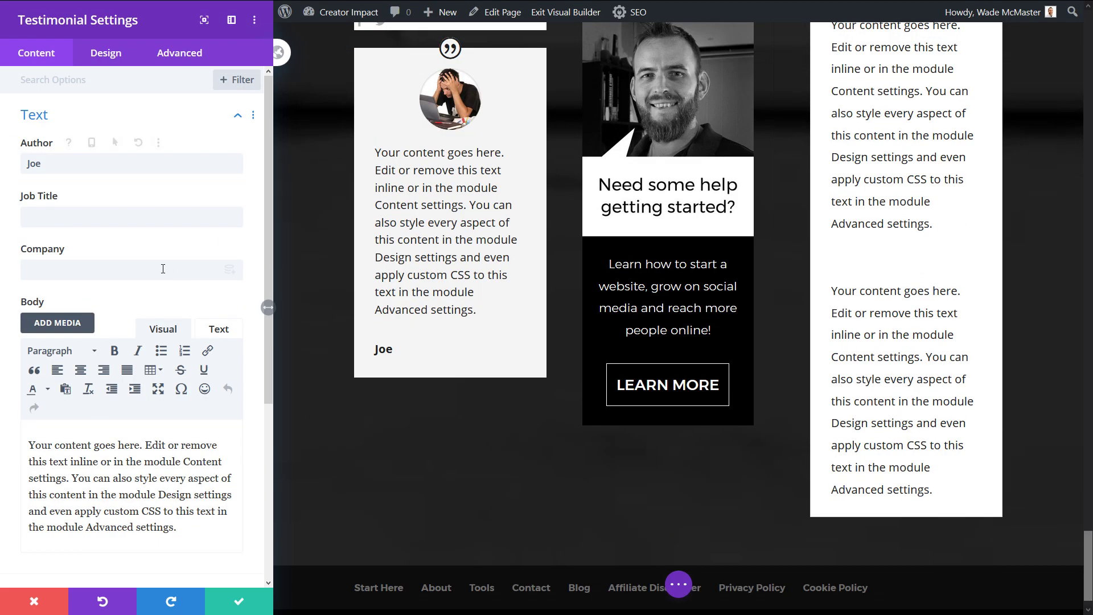
{"action": "left_click", "coordinate": [126, 218]}
{"action": "type", "text": "Customer"}
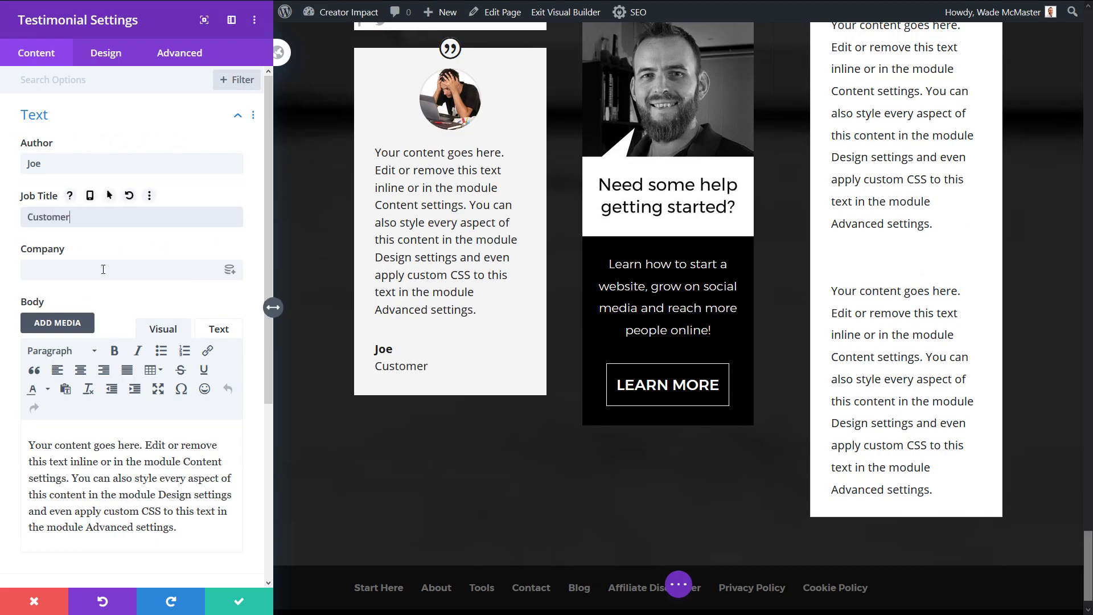
{"action": "left_click", "coordinate": [103, 269]}
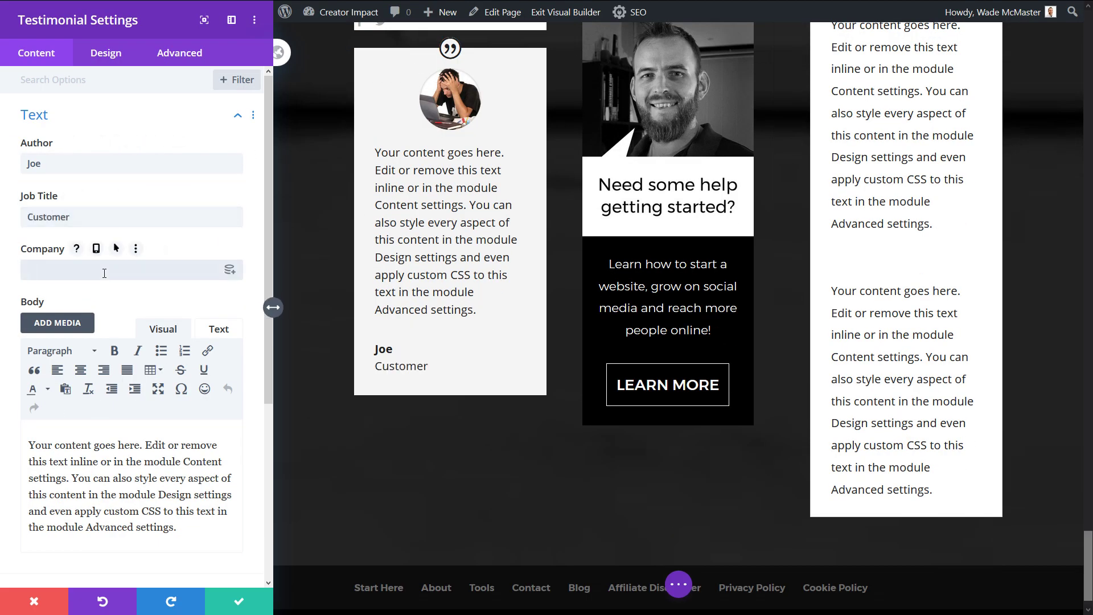
{"action": "type", "text": "Up Co"}
{"action": "triple_click", "coordinate": [189, 477]}
{"action": "type", "text": "I"}
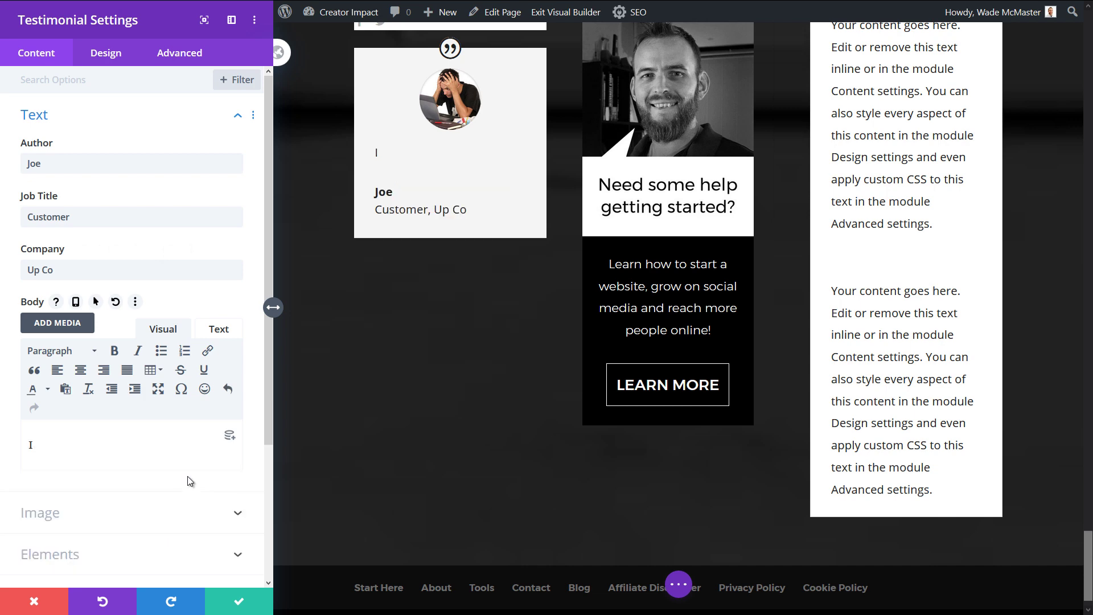
{"action": "type", "text": "  was very udpaet with this"}
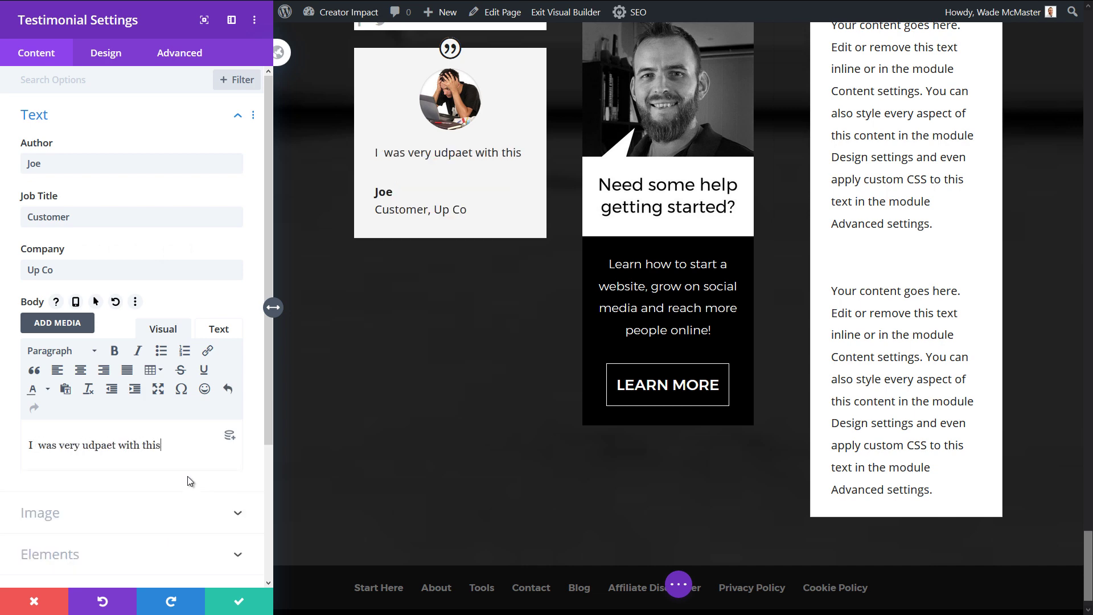
{"action": "type", "text": "!!"}
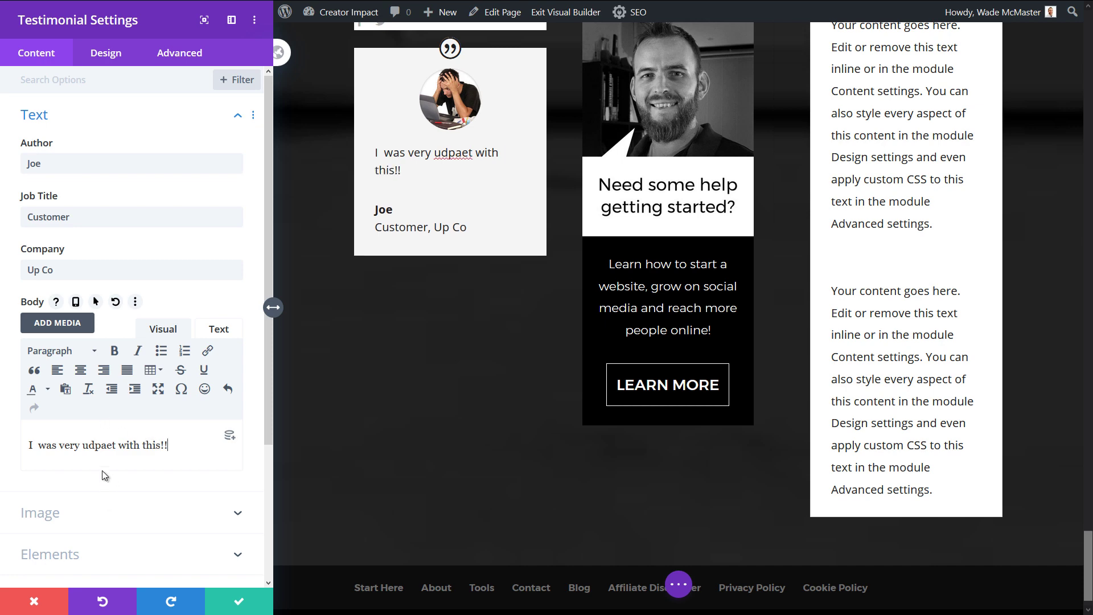
{"action": "scroll", "coordinate": [103, 471], "scroll_direction": "down", "scroll_amount": 3}
Hide and re-show the quote icon, then set the Company Link URL to #
{"action": "left_click", "coordinate": [86, 332]}
{"action": "left_click", "coordinate": [91, 375]}
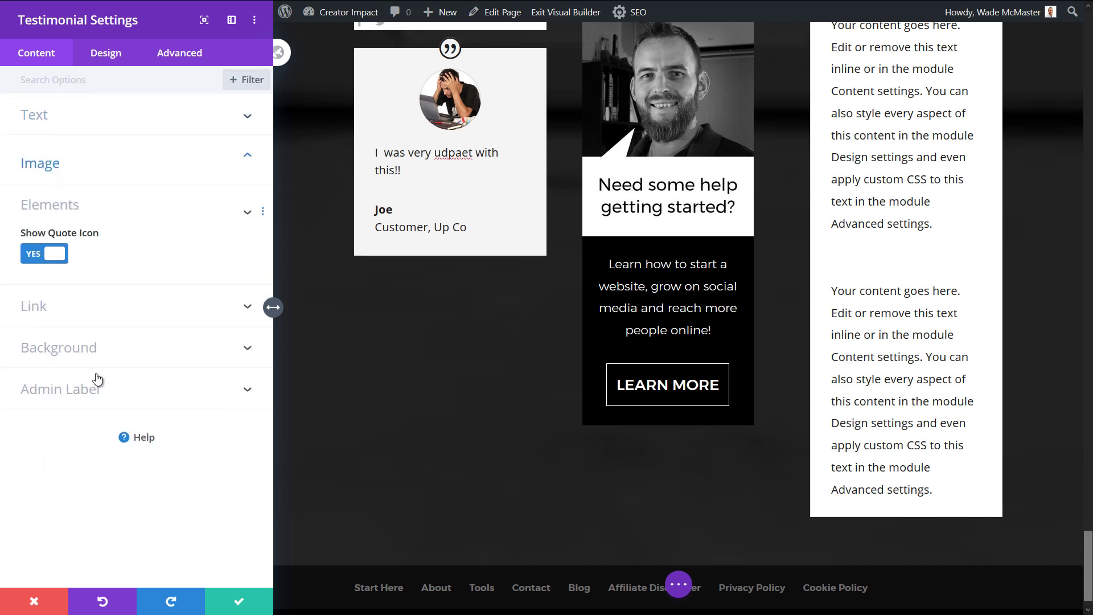
{"action": "left_click", "coordinate": [53, 262]}
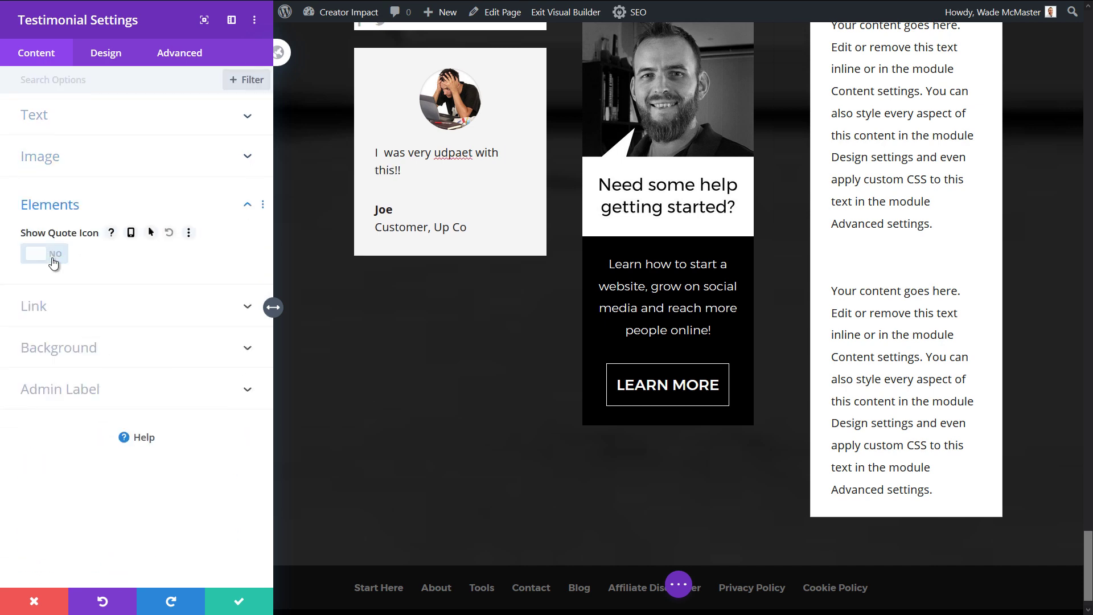
{"action": "left_click", "coordinate": [52, 261]}
{"action": "left_click", "coordinate": [87, 306]}
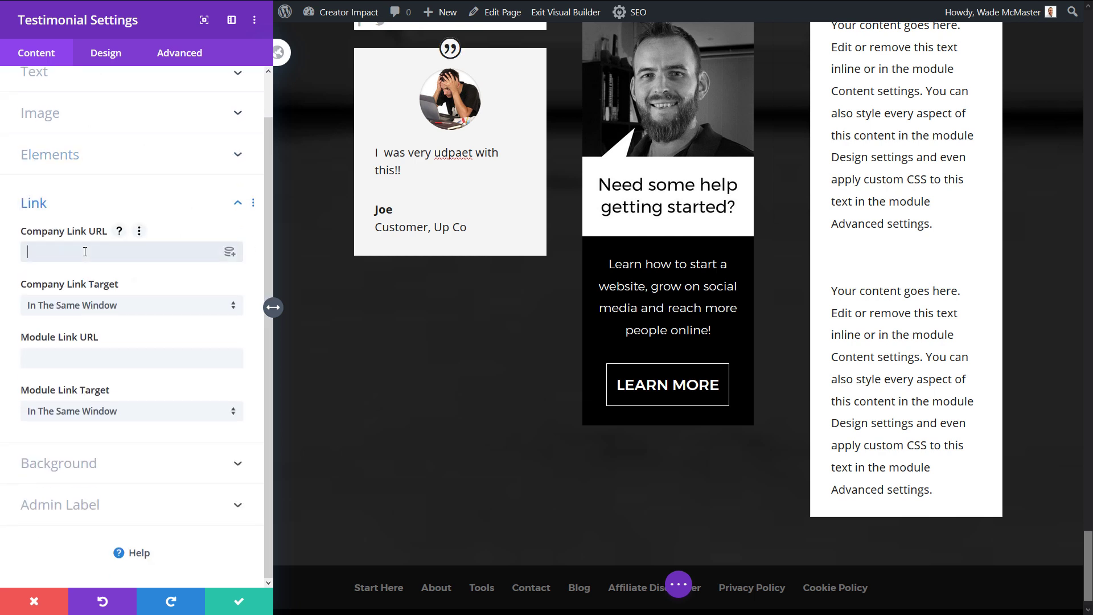
{"action": "type", "text": "#"}
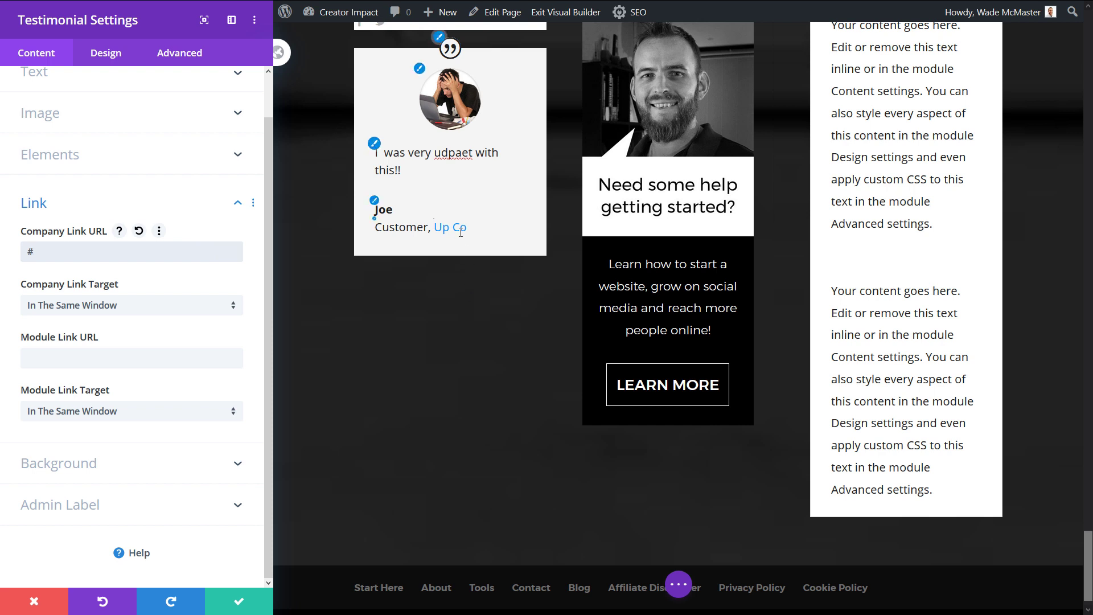
Apply the YouTube play image as the card's background, then remove it again
{"action": "left_click", "coordinate": [106, 472]}
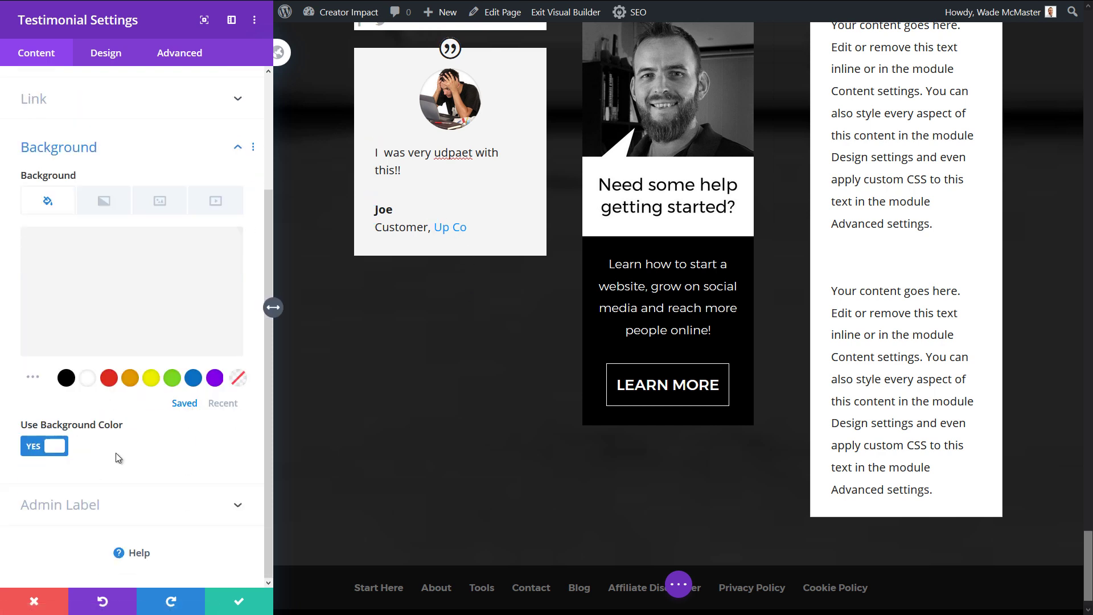
{"action": "left_click", "coordinate": [159, 200]}
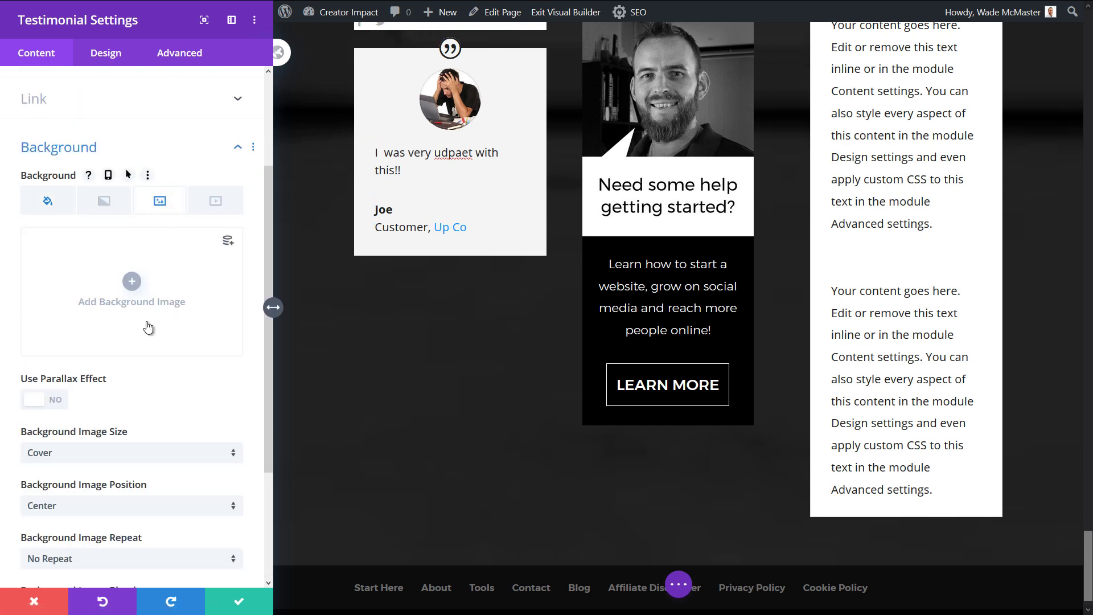
{"action": "left_click", "coordinate": [149, 327]}
{"action": "scroll", "coordinate": [500, 397], "scroll_direction": "down", "scroll_amount": 6}
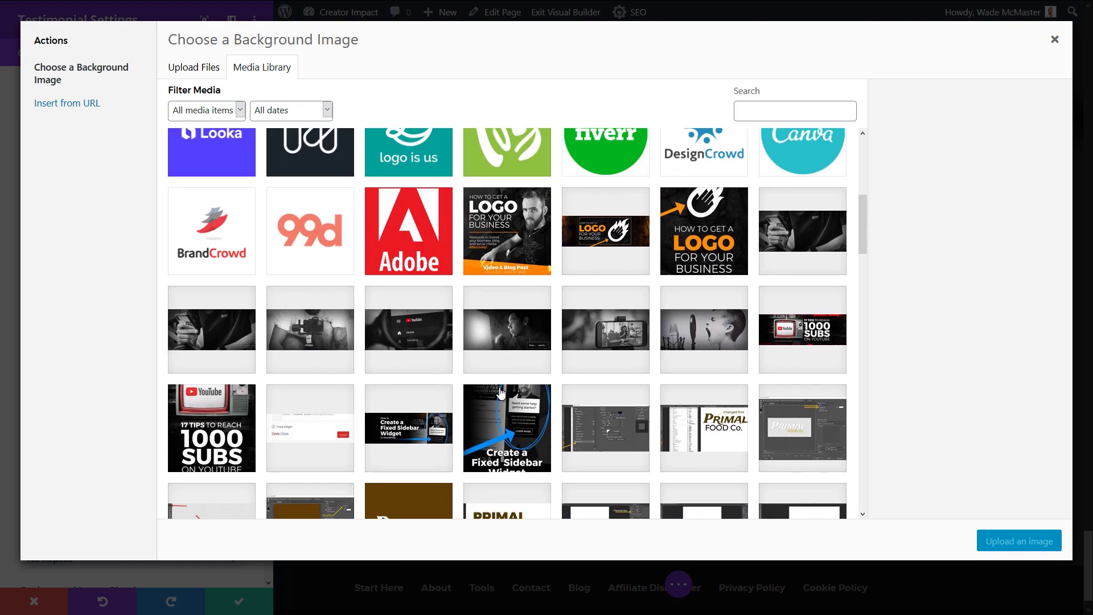
{"action": "scroll", "coordinate": [283, 359], "scroll_direction": "down", "scroll_amount": 5}
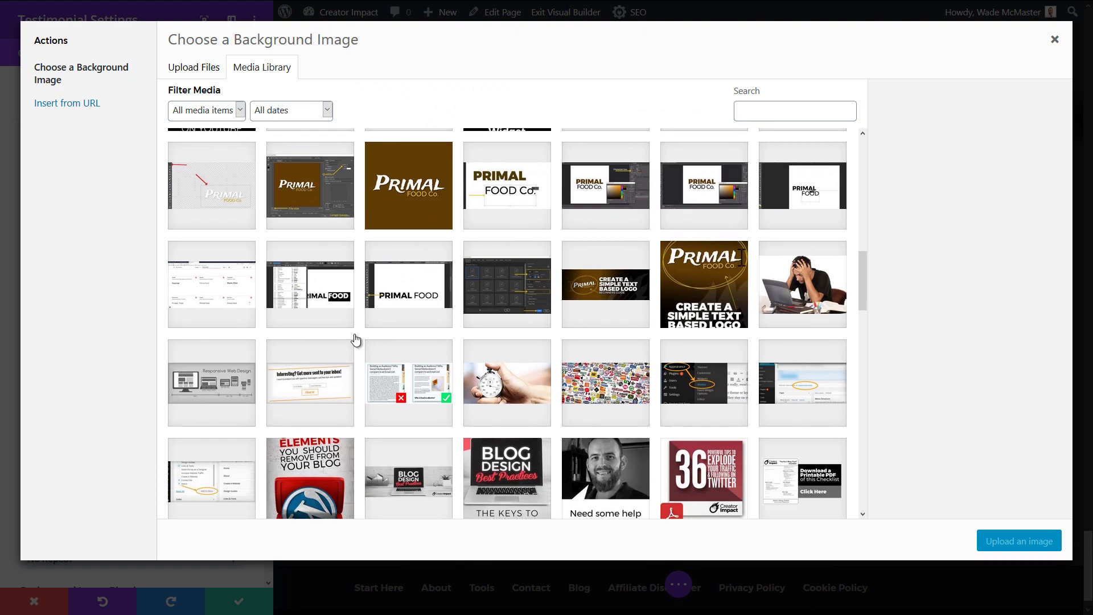
{"action": "scroll", "coordinate": [325, 320], "scroll_direction": "up", "scroll_amount": 3}
{"action": "scroll", "coordinate": [415, 378], "scroll_direction": "down", "scroll_amount": 10}
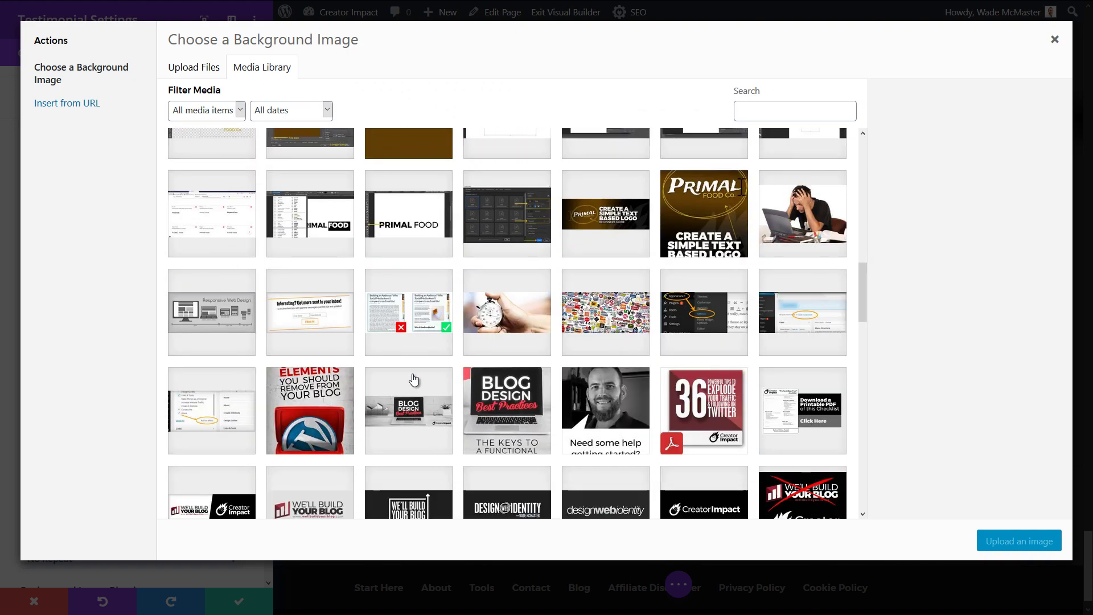
{"action": "scroll", "coordinate": [432, 410], "scroll_direction": "down", "scroll_amount": 3}
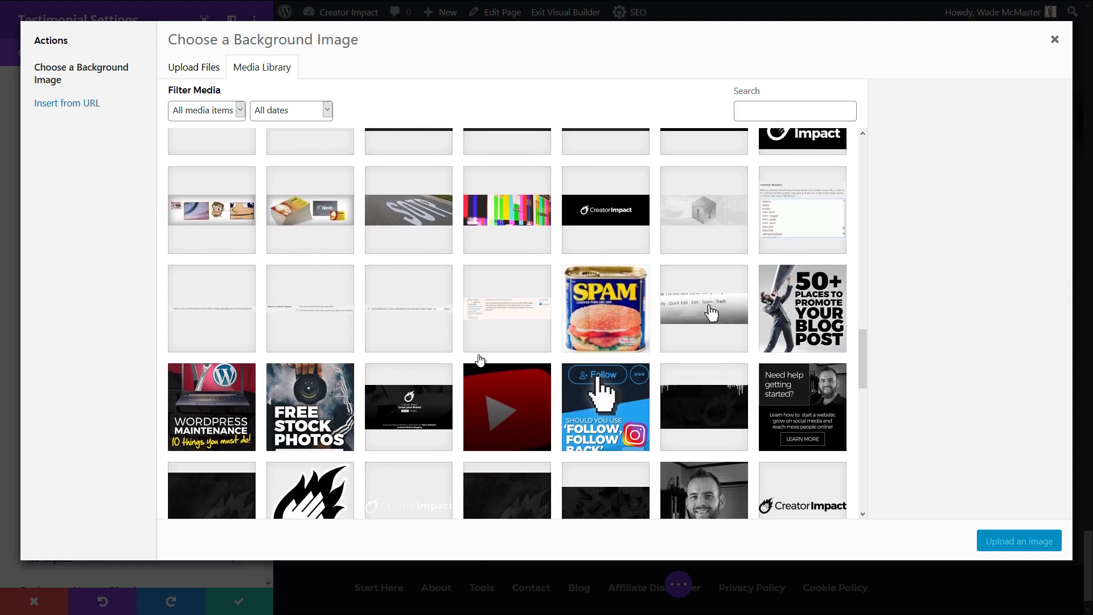
{"action": "left_click", "coordinate": [503, 330]}
{"action": "left_click", "coordinate": [997, 541]}
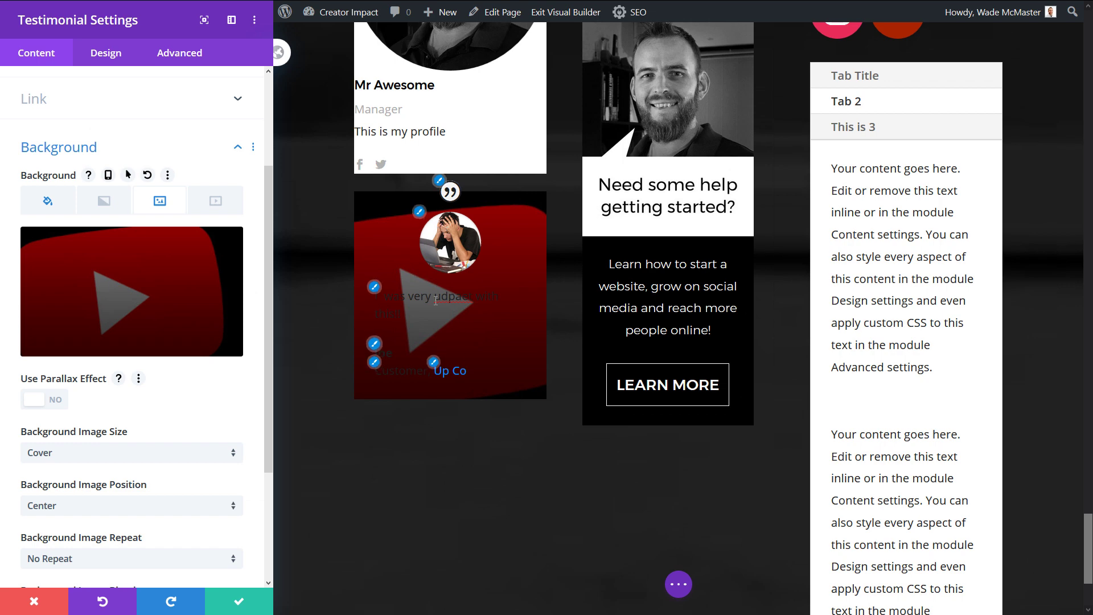
{"action": "left_click", "coordinate": [202, 248]}
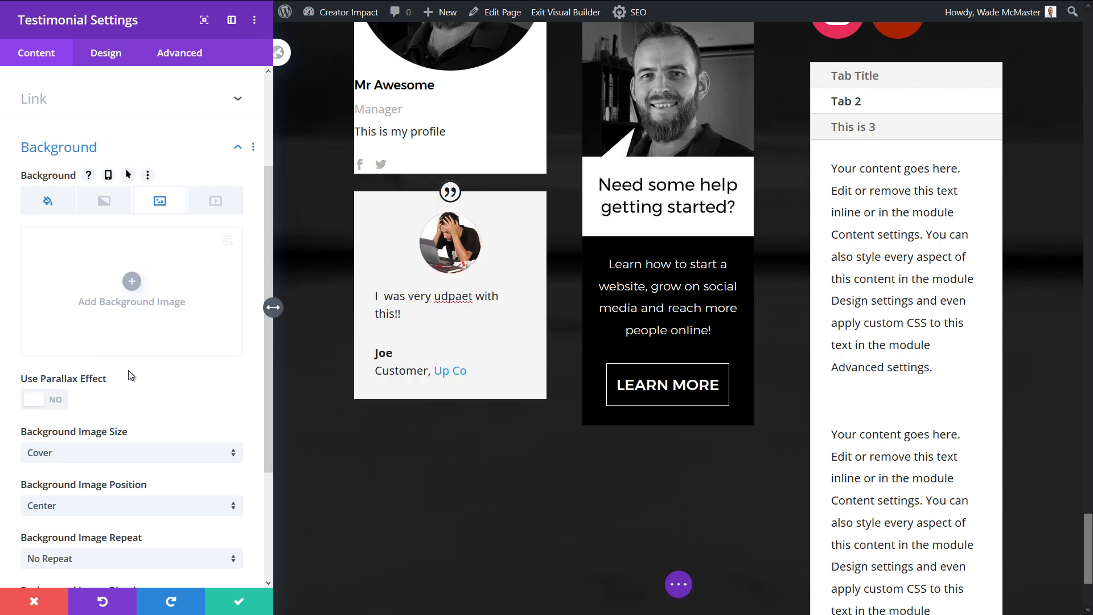
{"action": "scroll", "coordinate": [62, 293], "scroll_direction": "down", "scroll_amount": 3}
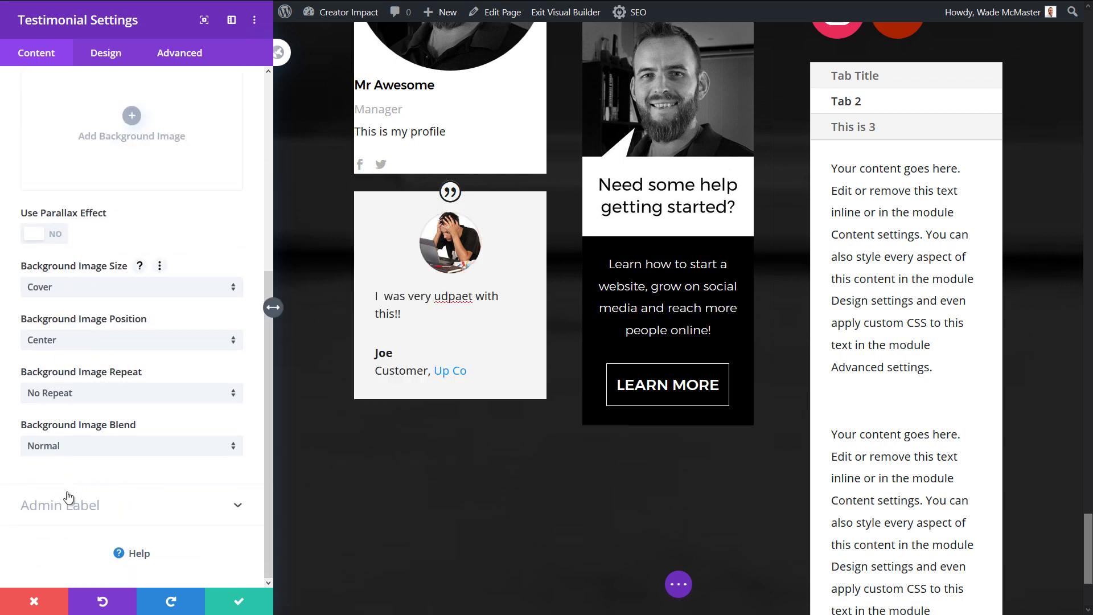
{"action": "scroll", "coordinate": [74, 503], "scroll_direction": "up", "scroll_amount": 5}
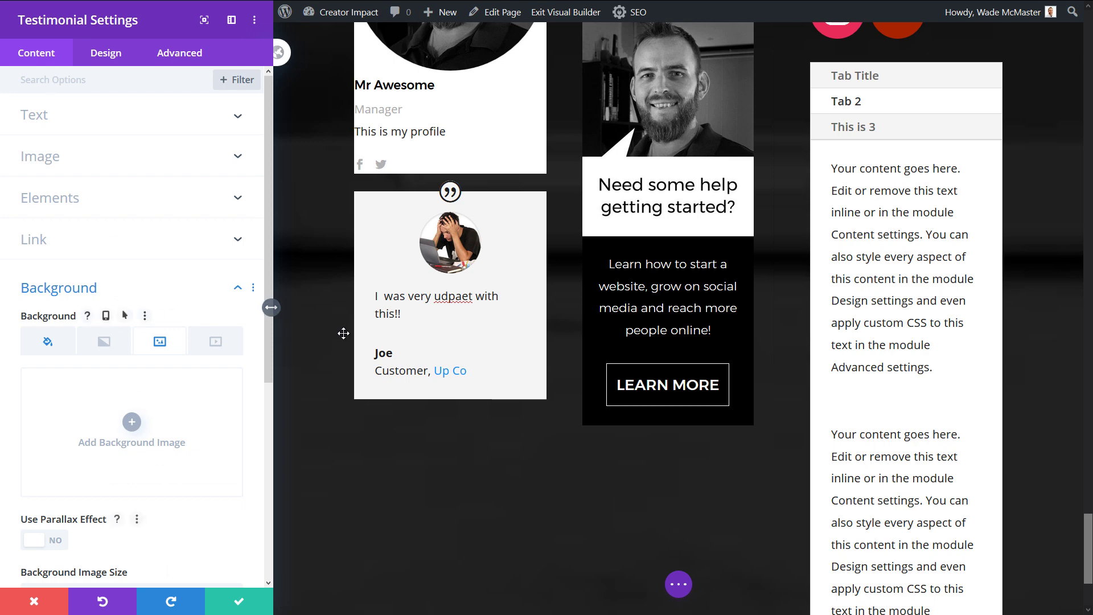
Style the quote icon black on a green background, trying then reverting a larger size
{"action": "left_click", "coordinate": [116, 56]}
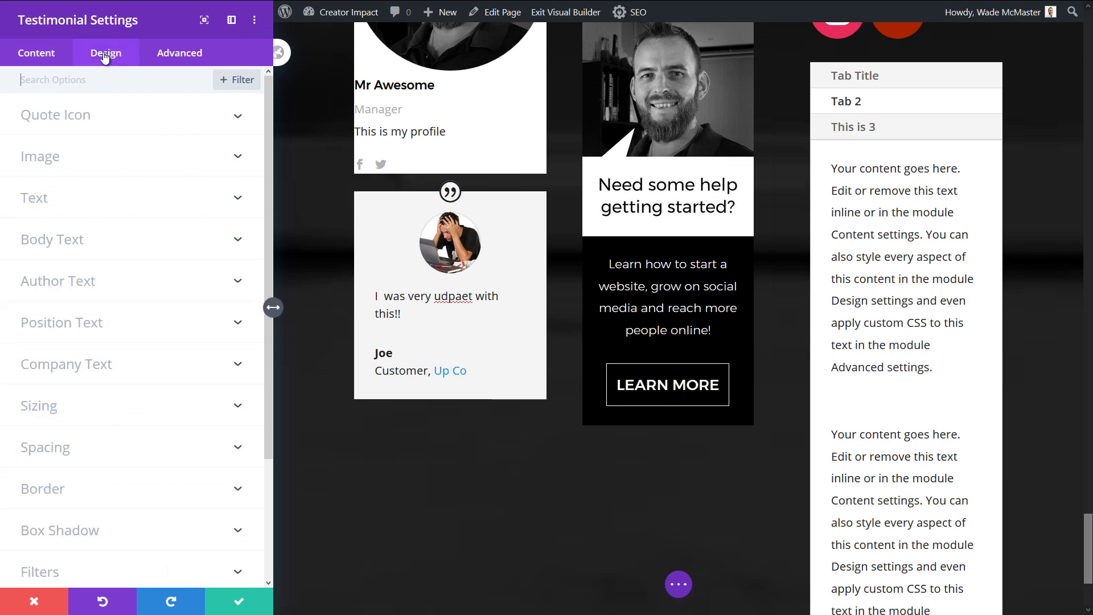
{"action": "left_click", "coordinate": [57, 115]}
{"action": "left_click", "coordinate": [96, 180]}
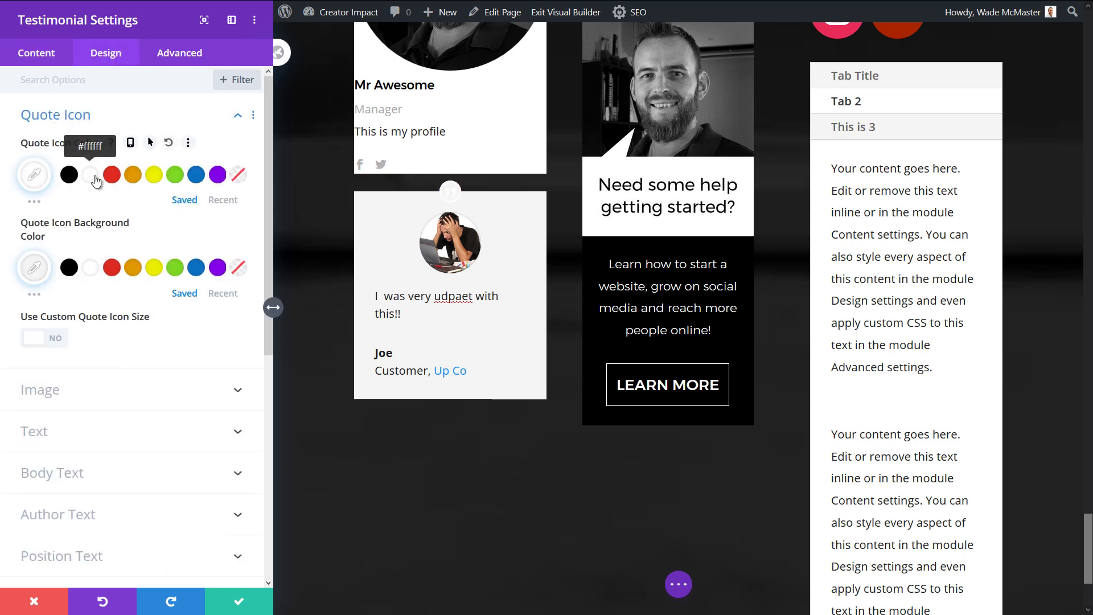
{"action": "left_click", "coordinate": [112, 267]}
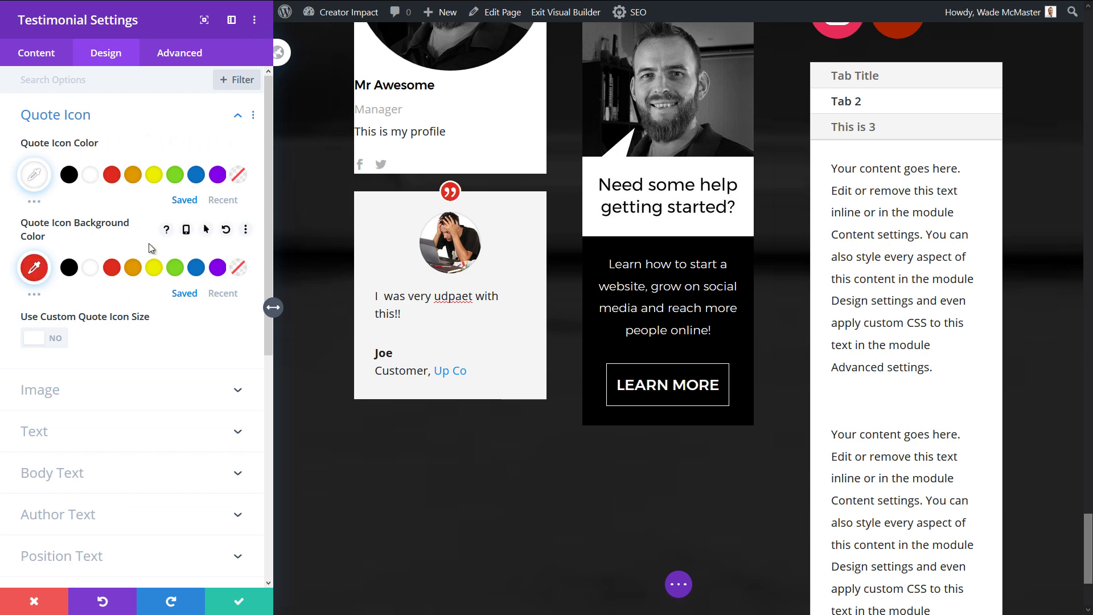
{"action": "left_click", "coordinate": [69, 174]}
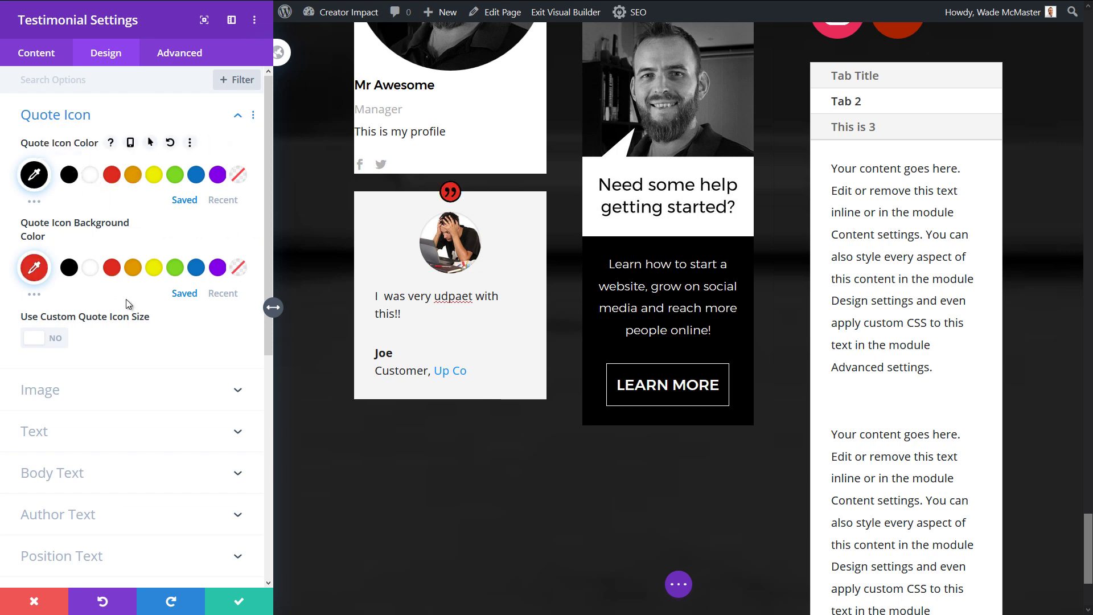
{"action": "left_click", "coordinate": [175, 267]}
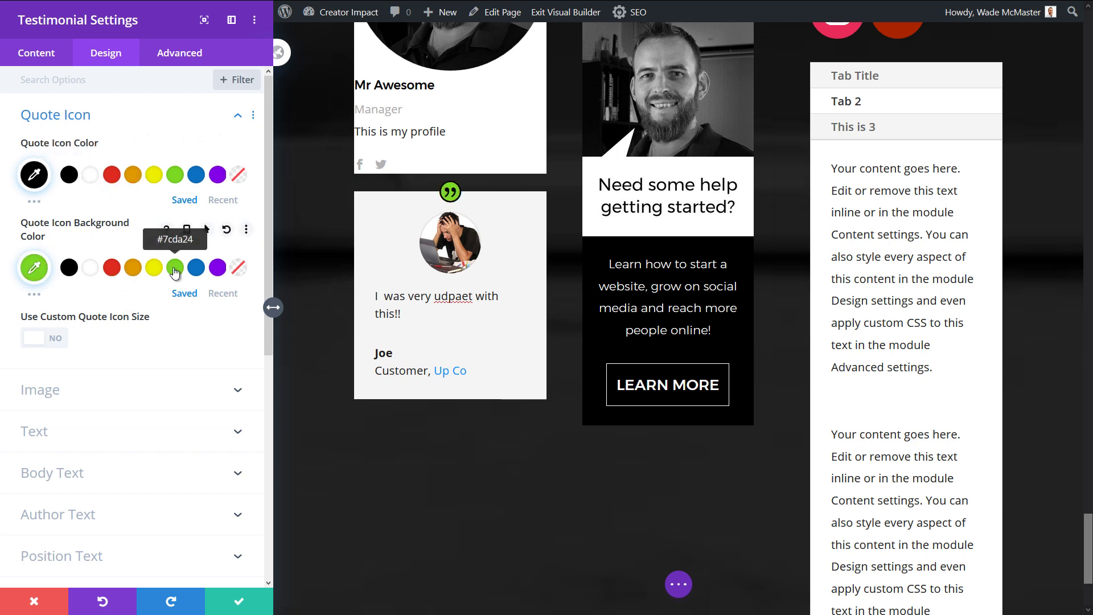
{"action": "left_click", "coordinate": [39, 342]}
{"action": "left_click_drag", "start_coordinate": [60, 393], "coordinate": [156, 392]}
{"action": "left_click_drag", "start_coordinate": [25, 393], "coordinate": [52, 392]}
Resize the testimonial image to 200px by 200px with 0px corners and save
{"action": "left_click", "coordinate": [49, 445]}
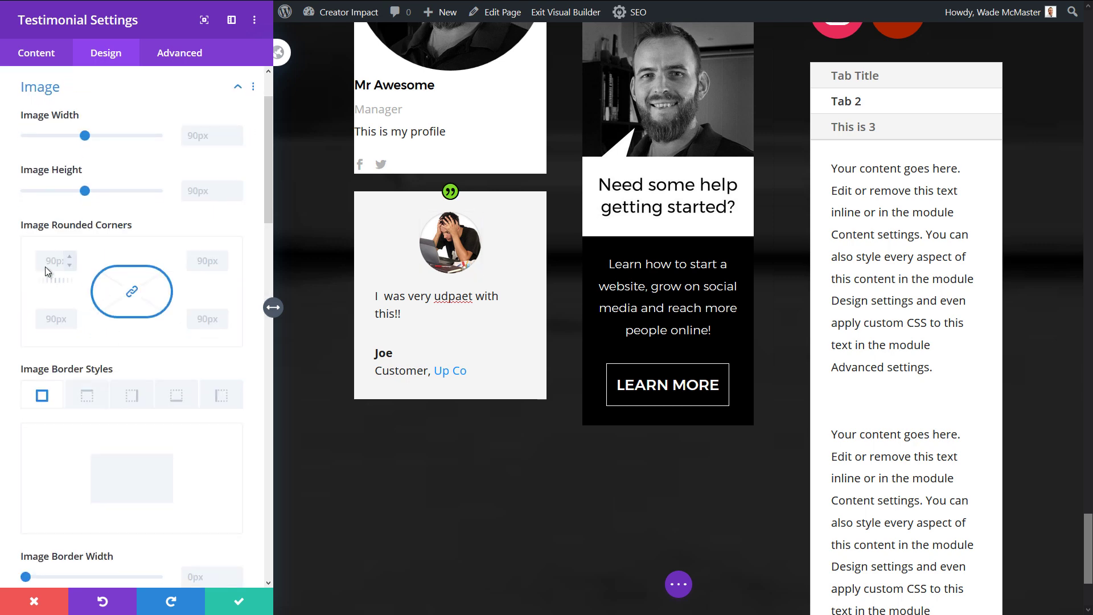
{"action": "left_click_drag", "start_coordinate": [85, 139], "coordinate": [177, 137]}
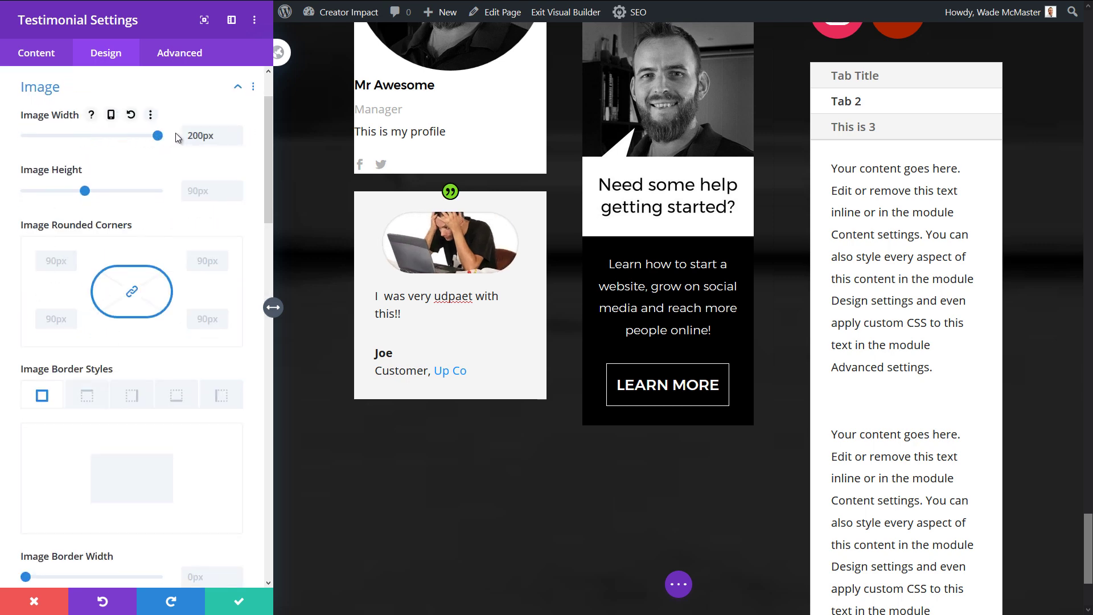
{"action": "left_click_drag", "start_coordinate": [84, 190], "coordinate": [162, 191]}
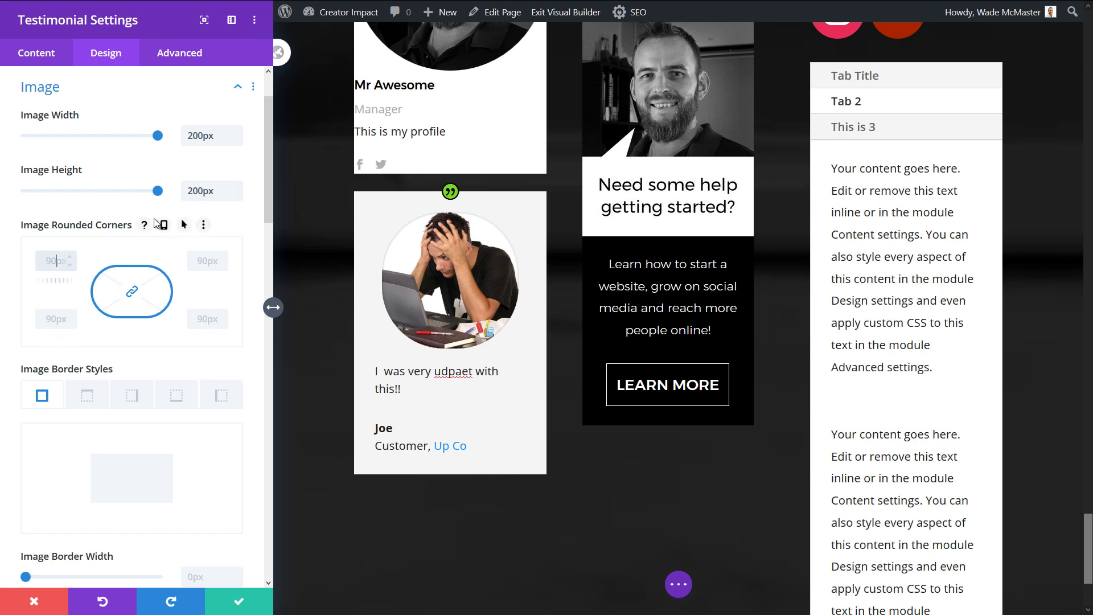
{"action": "type", "text": "0"}
{"action": "key", "text": "Tab"}
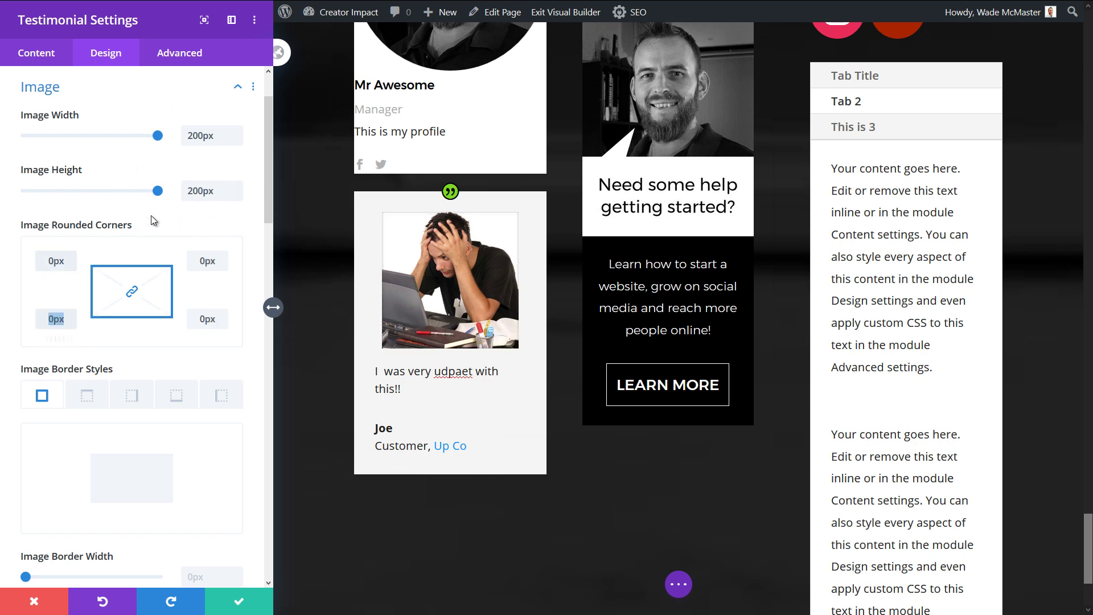
{"action": "left_click", "coordinate": [238, 601]}
Delete the 'Need some help getting started?' module and insert a Text module in its column
{"action": "scroll", "coordinate": [277, 373], "scroll_direction": "down", "scroll_amount": 1}
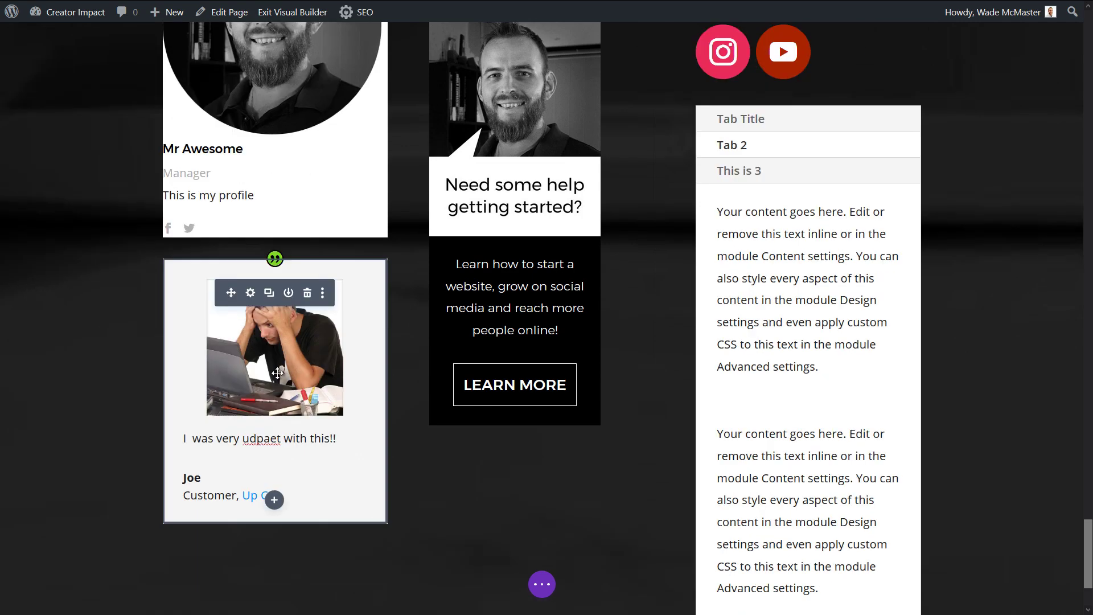
{"action": "scroll", "coordinate": [449, 310], "scroll_direction": "down", "scroll_amount": 4}
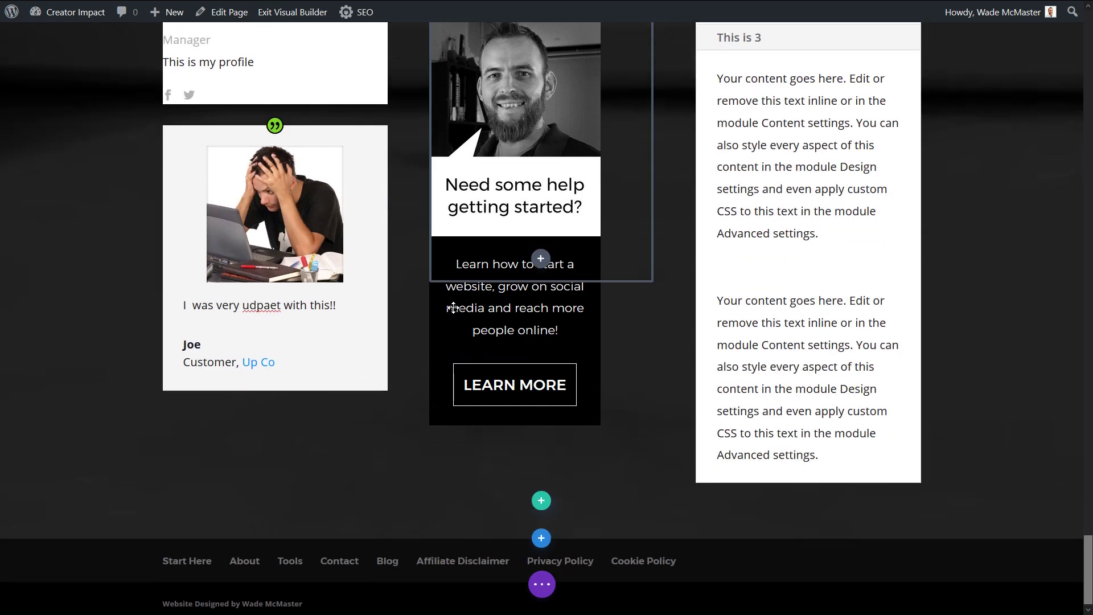
{"action": "scroll", "coordinate": [420, 395], "scroll_direction": "up", "scroll_amount": 8}
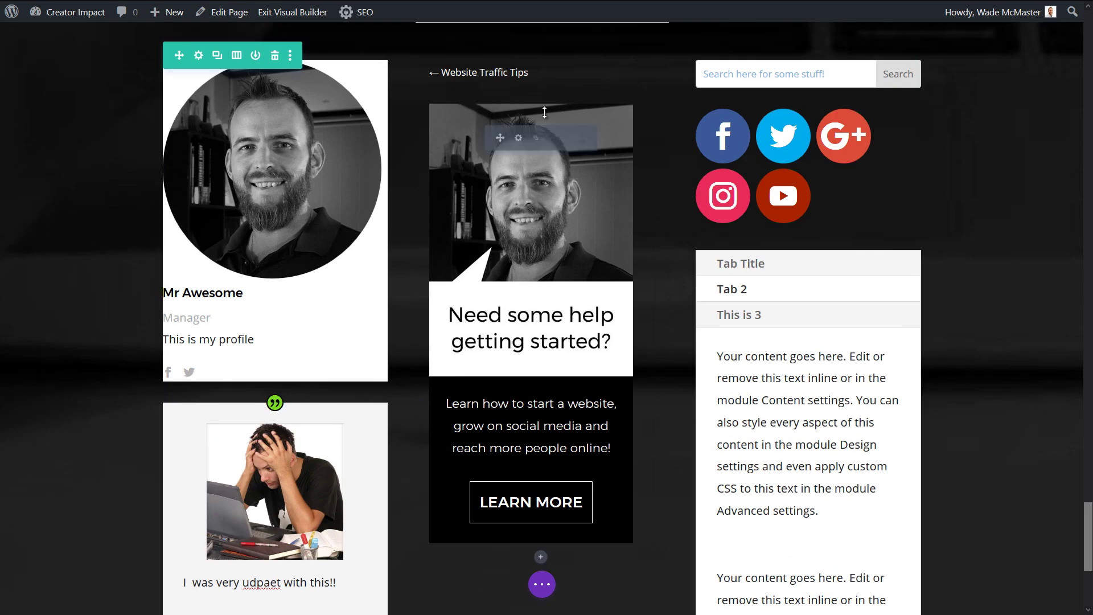
{"action": "left_click", "coordinate": [575, 138]}
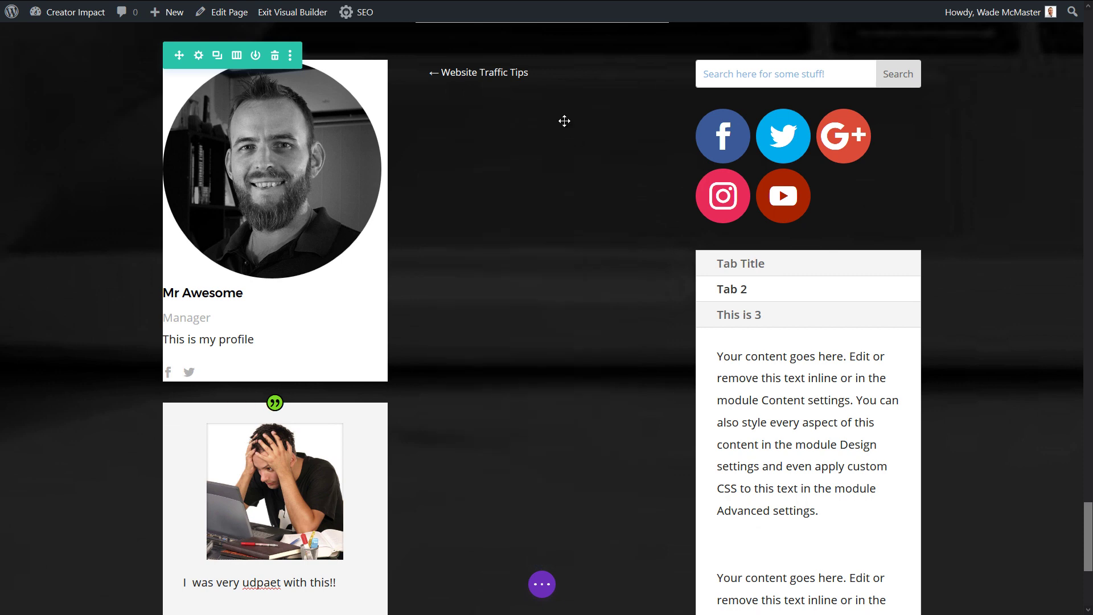
{"action": "left_click", "coordinate": [540, 96]}
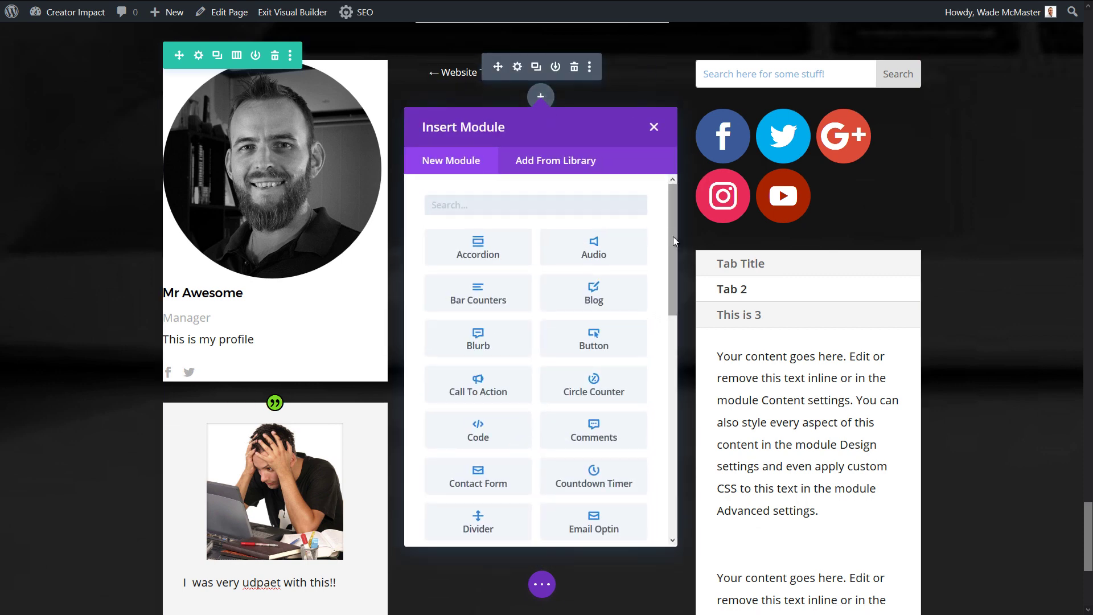
{"action": "scroll", "coordinate": [563, 376], "scroll_direction": "down", "scroll_amount": 10}
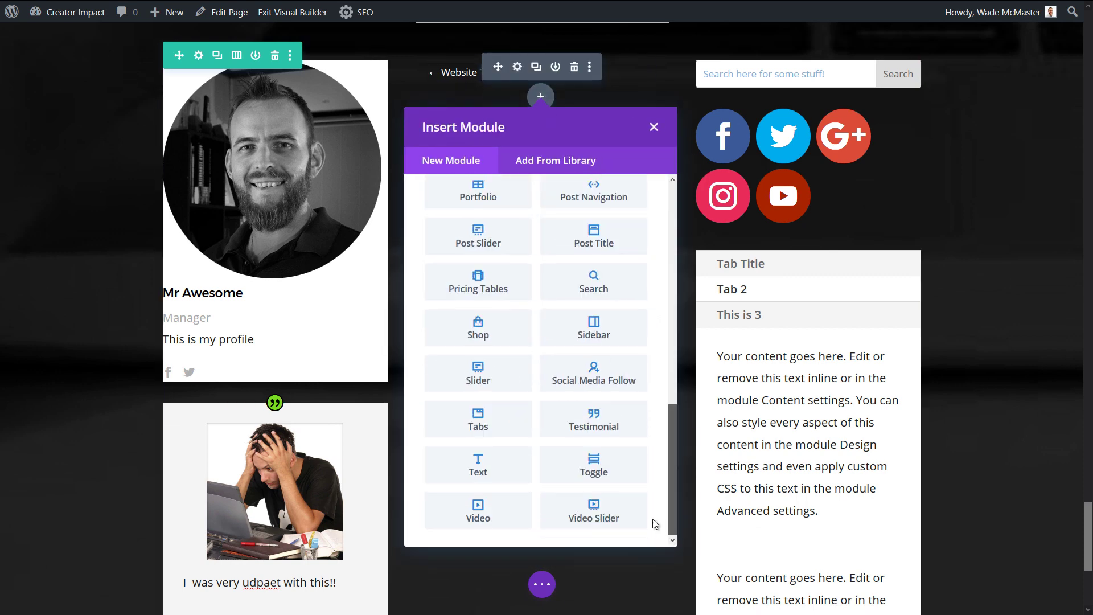
{"action": "left_click", "coordinate": [498, 470]}
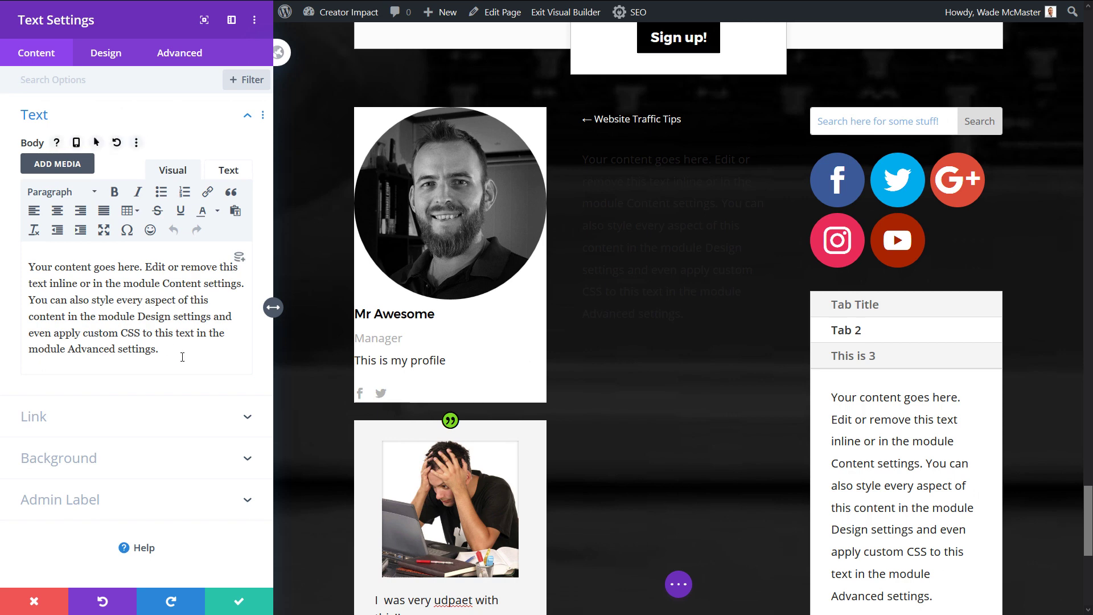
Give the text module a white background and 30px padding on all sides
{"action": "left_click", "coordinate": [91, 463]}
{"action": "left_click", "coordinate": [89, 434]}
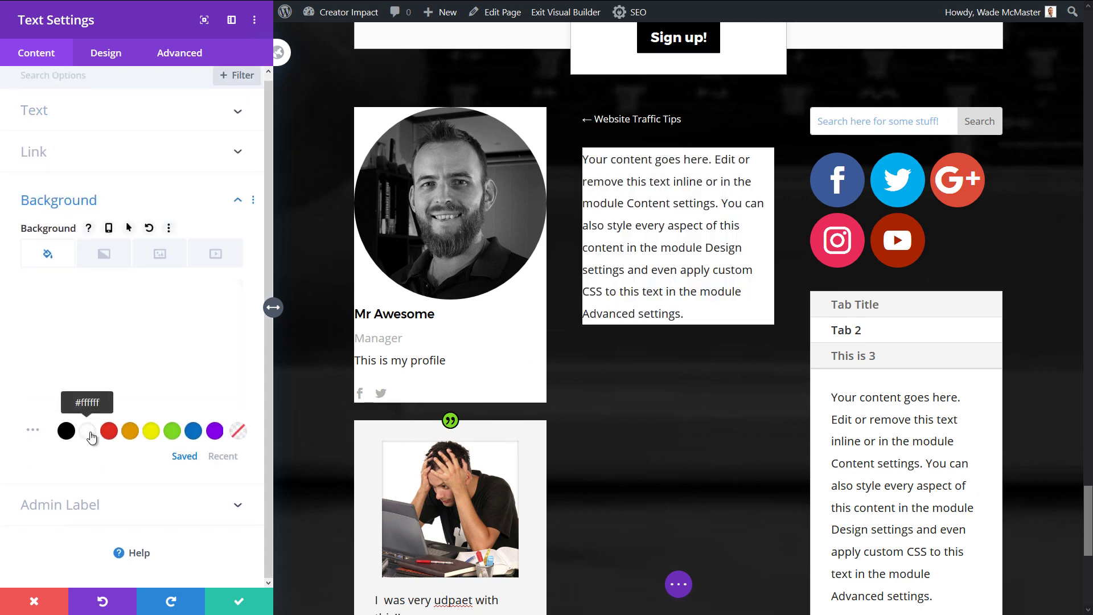
{"action": "left_click", "coordinate": [106, 54]}
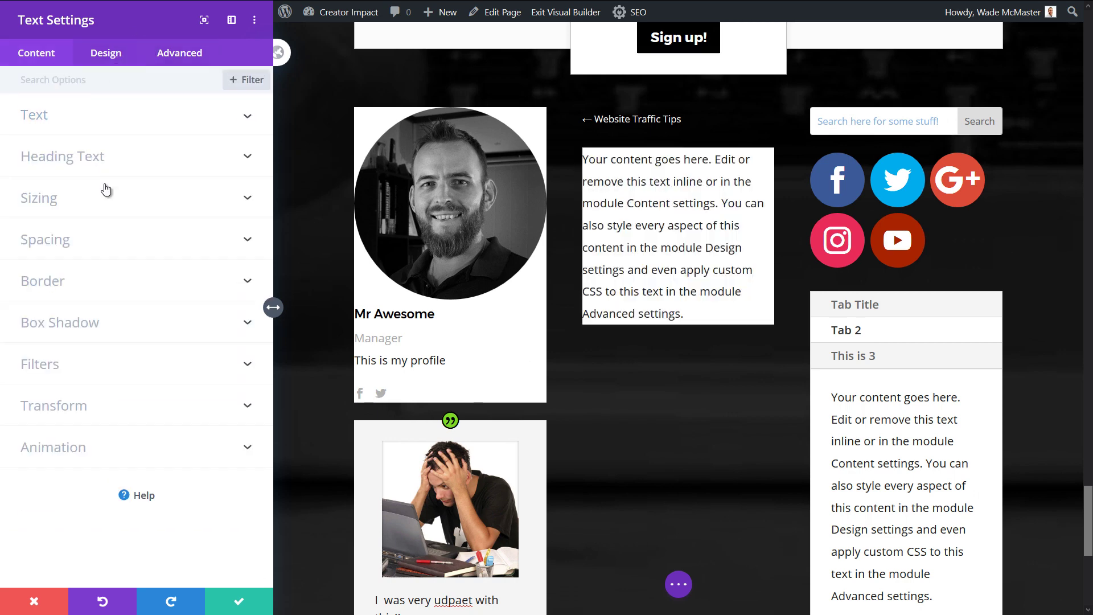
{"action": "left_click", "coordinate": [88, 240]}
{"action": "left_click", "coordinate": [57, 272]}
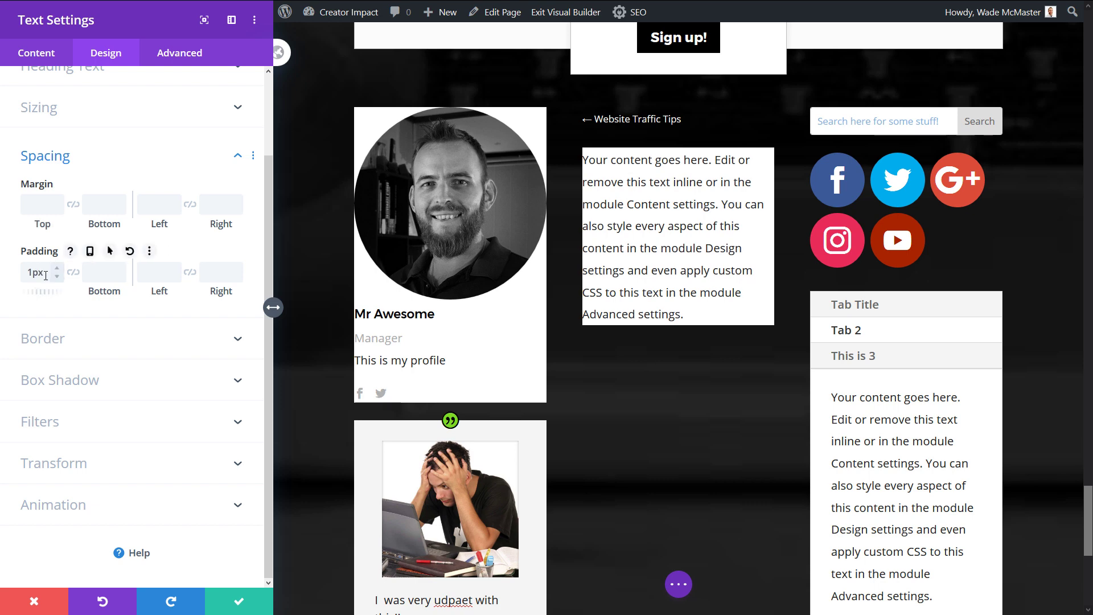
{"action": "key", "text": "ctrl+a"}
{"action": "type", "text": "30px"}
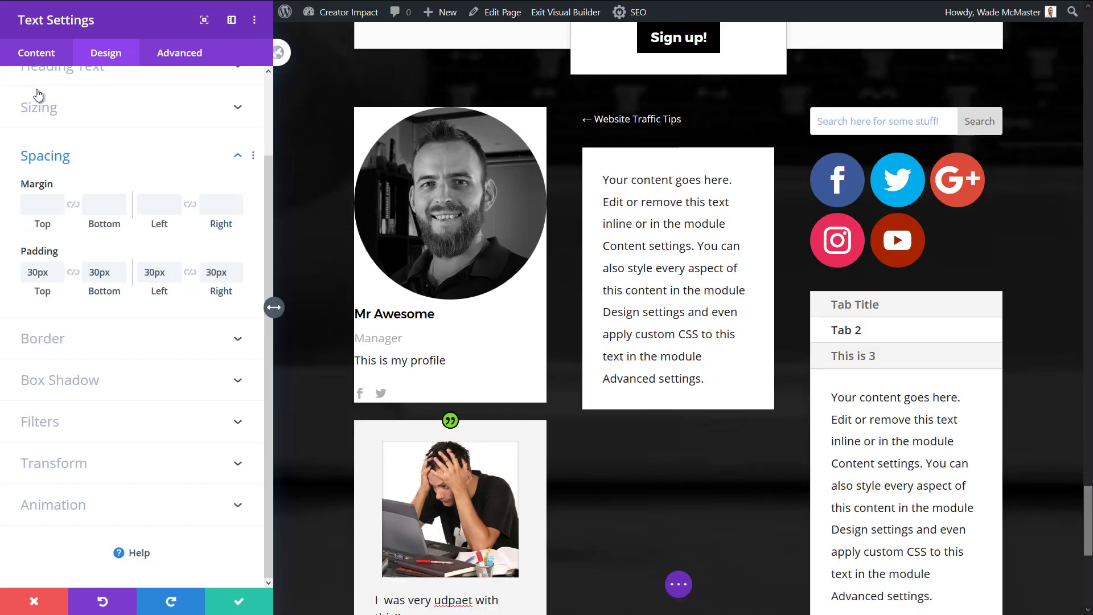
Reapply the white background and set the body link text colour to red
{"action": "left_click", "coordinate": [37, 85]}
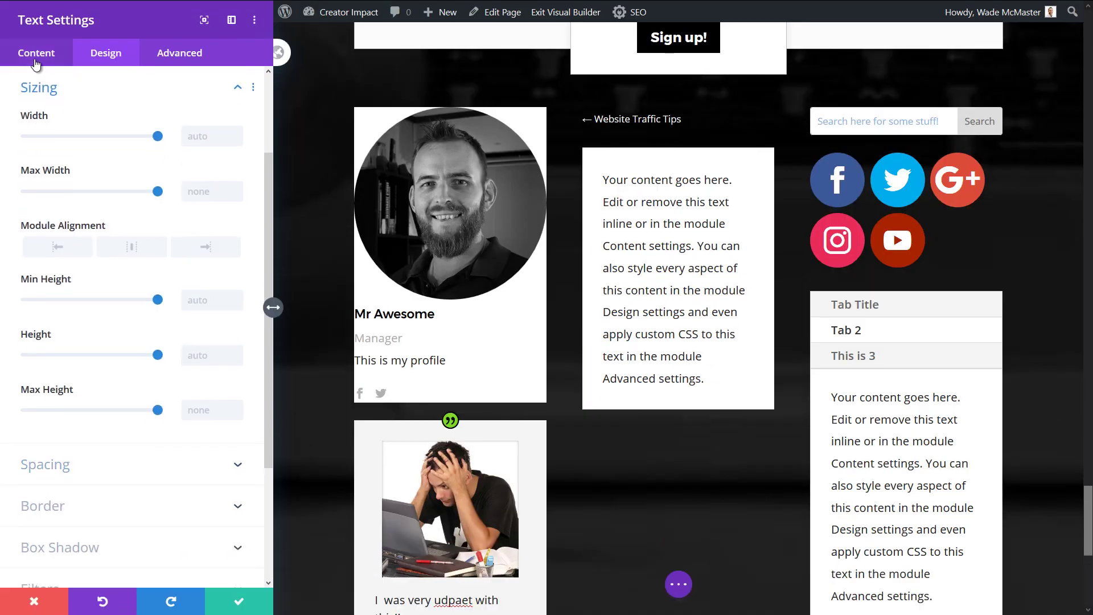
{"action": "left_click", "coordinate": [36, 52]}
{"action": "left_click", "coordinate": [59, 125]}
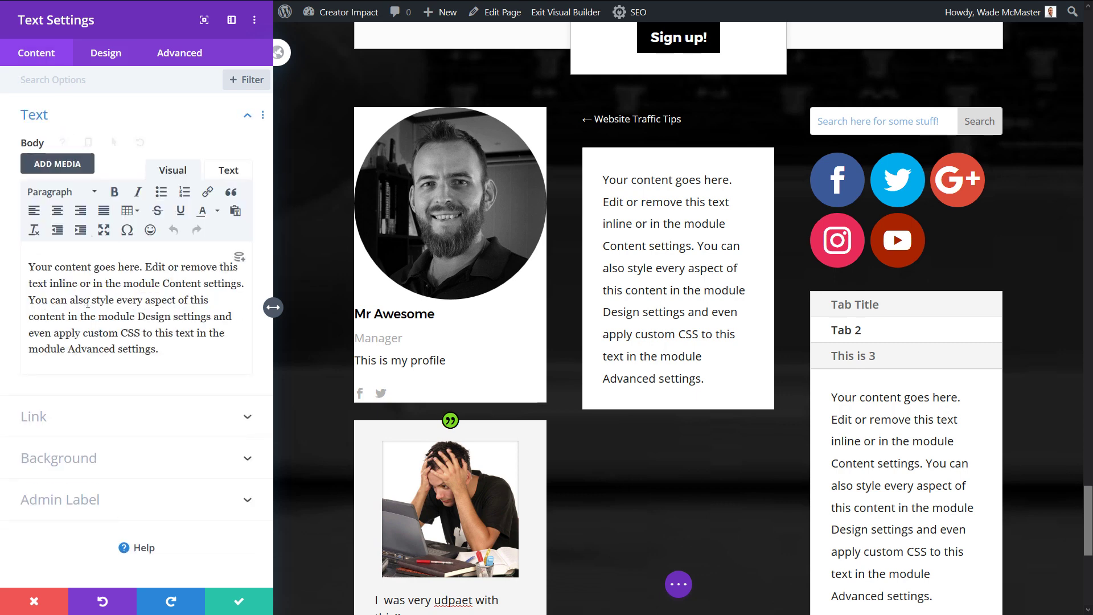
{"action": "left_click_drag", "start_coordinate": [165, 355], "coordinate": [29, 265]}
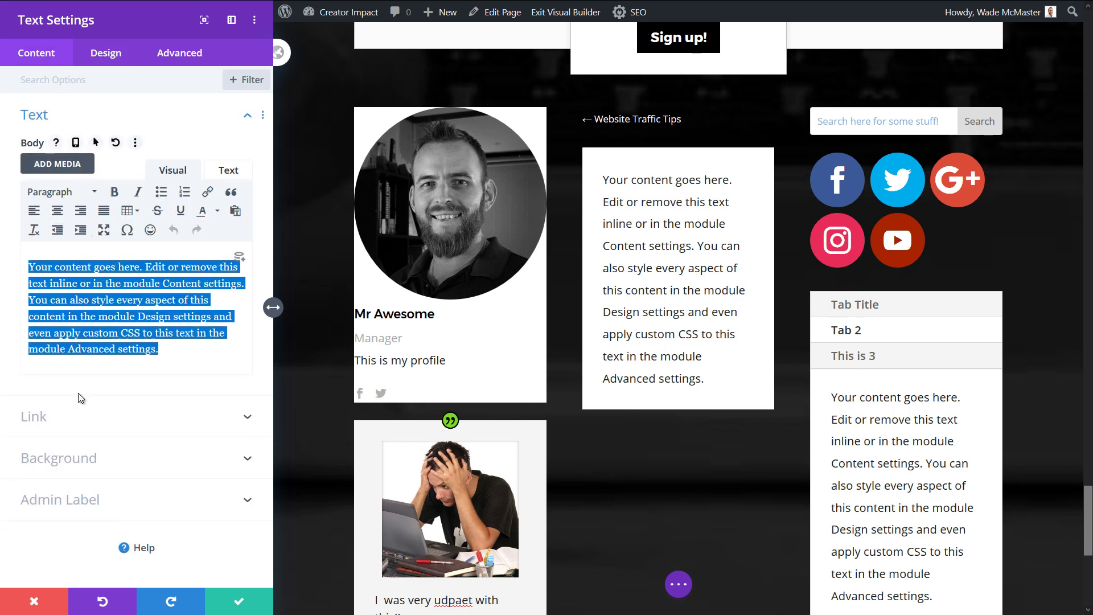
{"action": "left_click", "coordinate": [91, 458]}
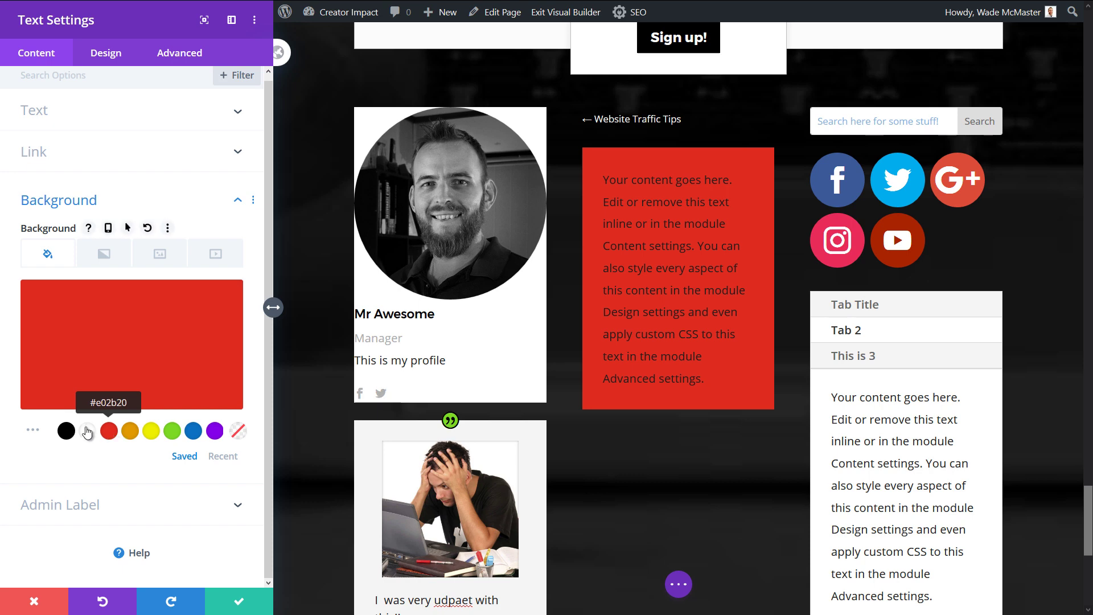
{"action": "left_click", "coordinate": [87, 431]}
{"action": "left_click", "coordinate": [100, 66]}
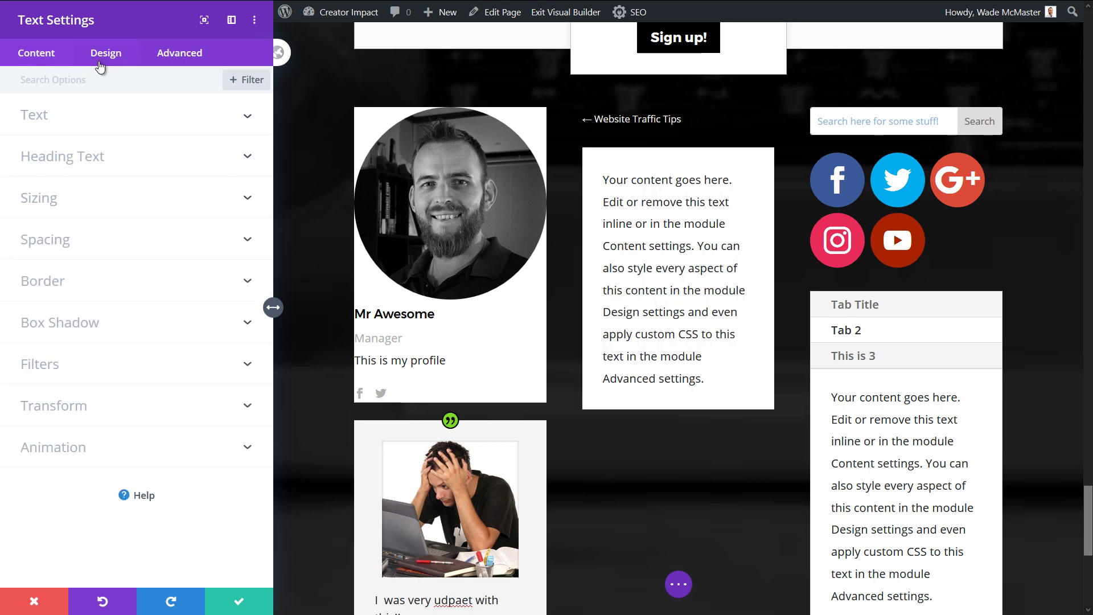
{"action": "left_click", "coordinate": [84, 157]}
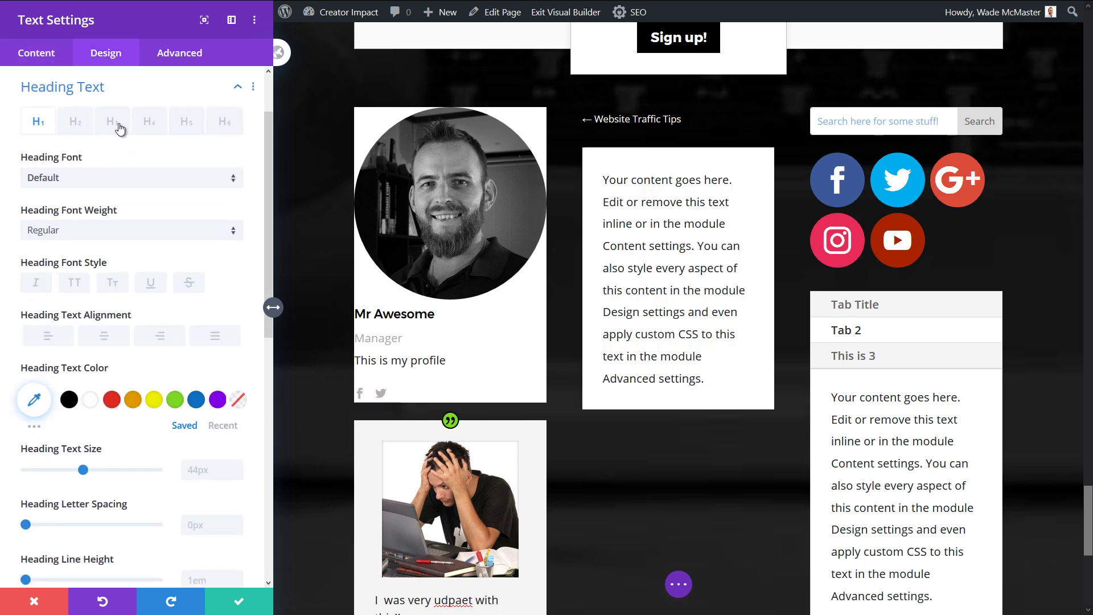
{"action": "scroll", "coordinate": [92, 239], "scroll_direction": "up", "scroll_amount": 2}
{"action": "left_click", "coordinate": [64, 121]}
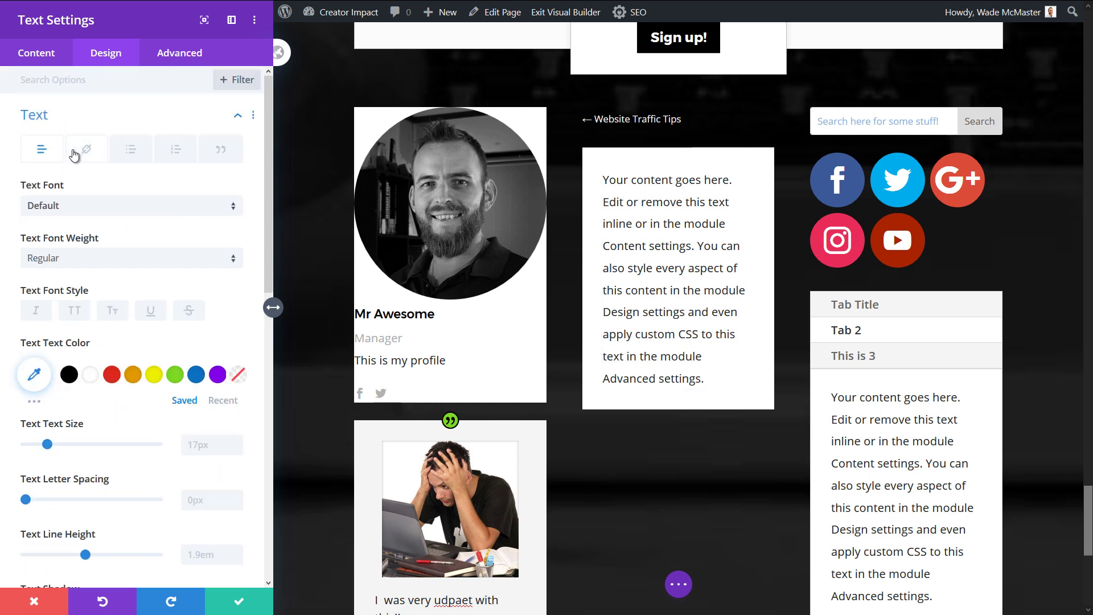
{"action": "left_click", "coordinate": [84, 151]}
{"action": "left_click", "coordinate": [113, 430]}
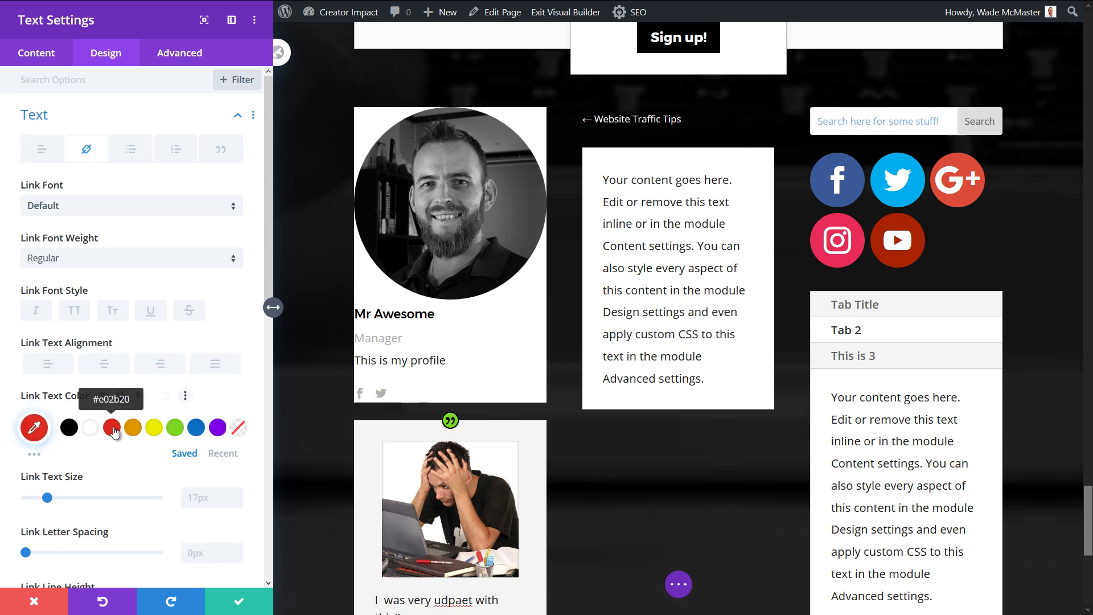
Link the word 'here' to # and save the text module
{"action": "left_click", "coordinate": [46, 65]}
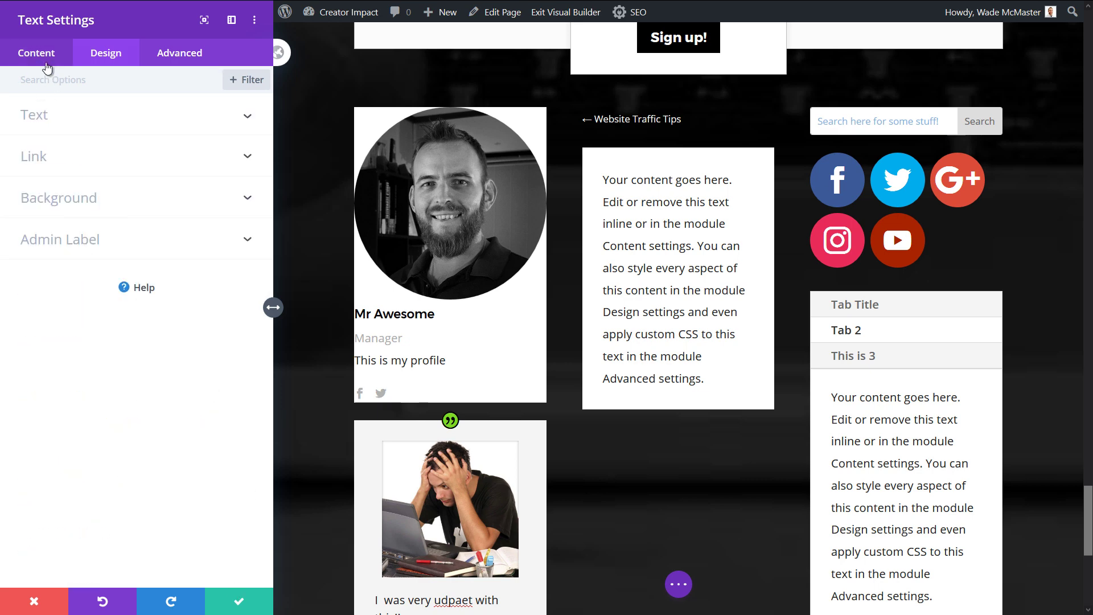
{"action": "left_click", "coordinate": [77, 154]}
{"action": "left_click", "coordinate": [79, 117]}
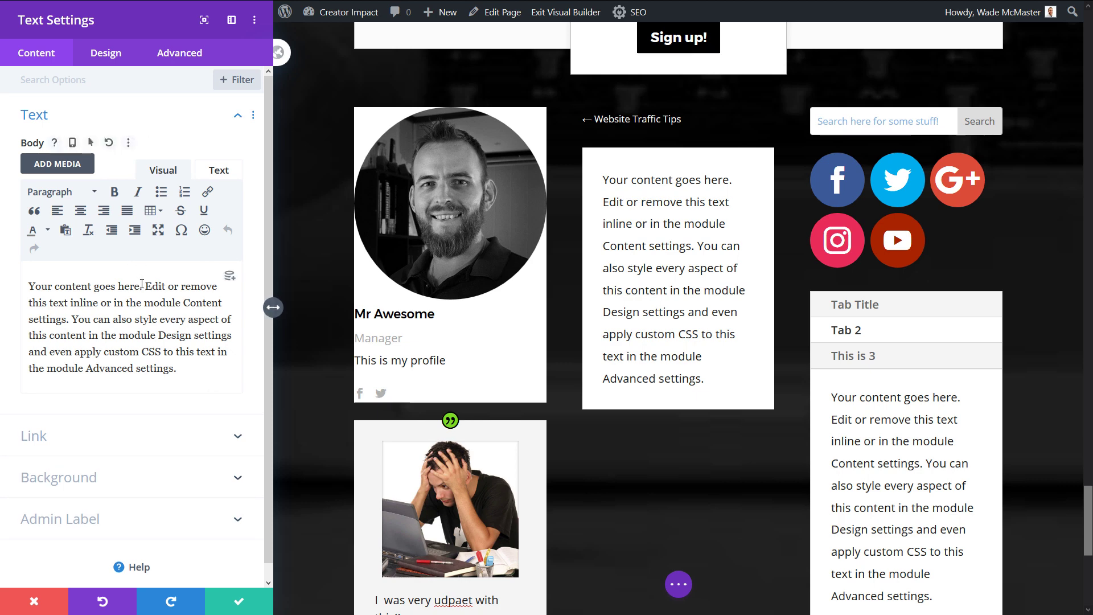
{"action": "left_click_drag", "start_coordinate": [141, 285], "coordinate": [114, 285]}
{"action": "left_click", "coordinate": [208, 191]}
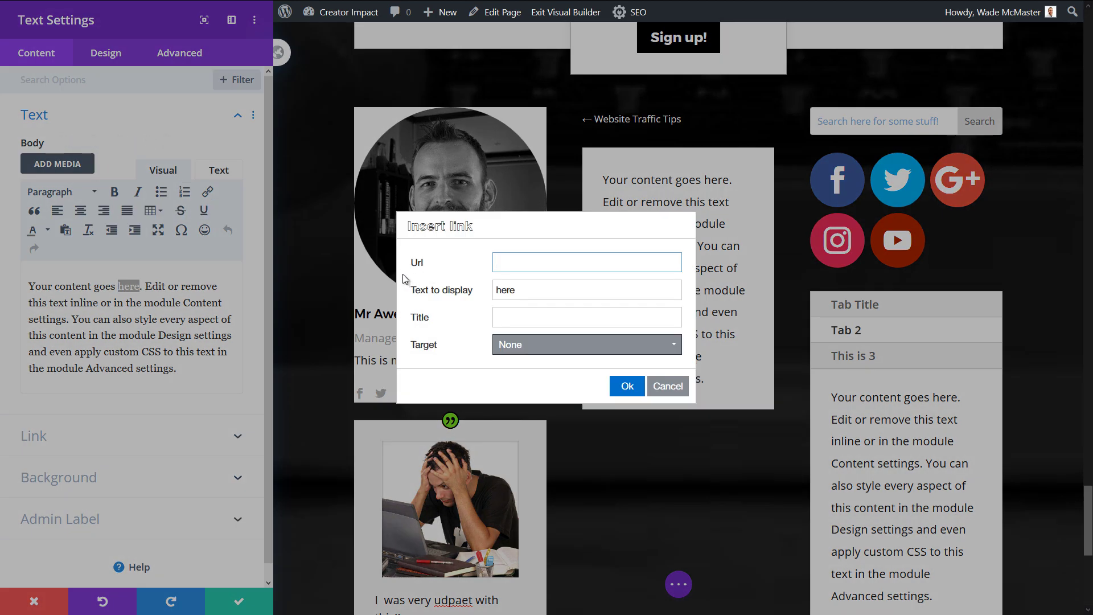
{"action": "type", "text": "#"}
{"action": "key", "text": "Return"}
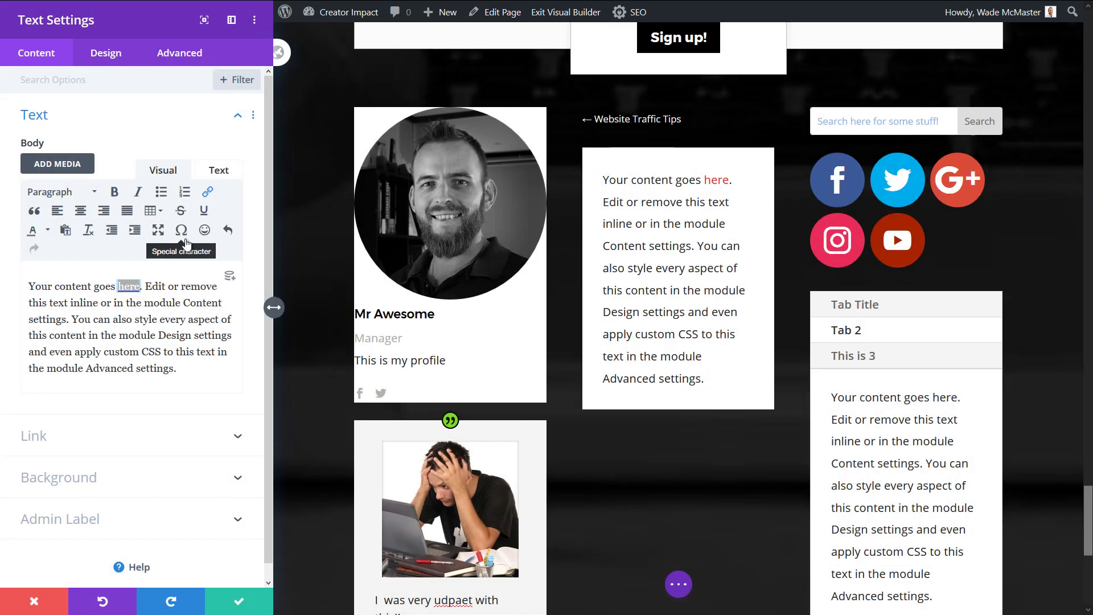
{"action": "left_click", "coordinate": [238, 602]}
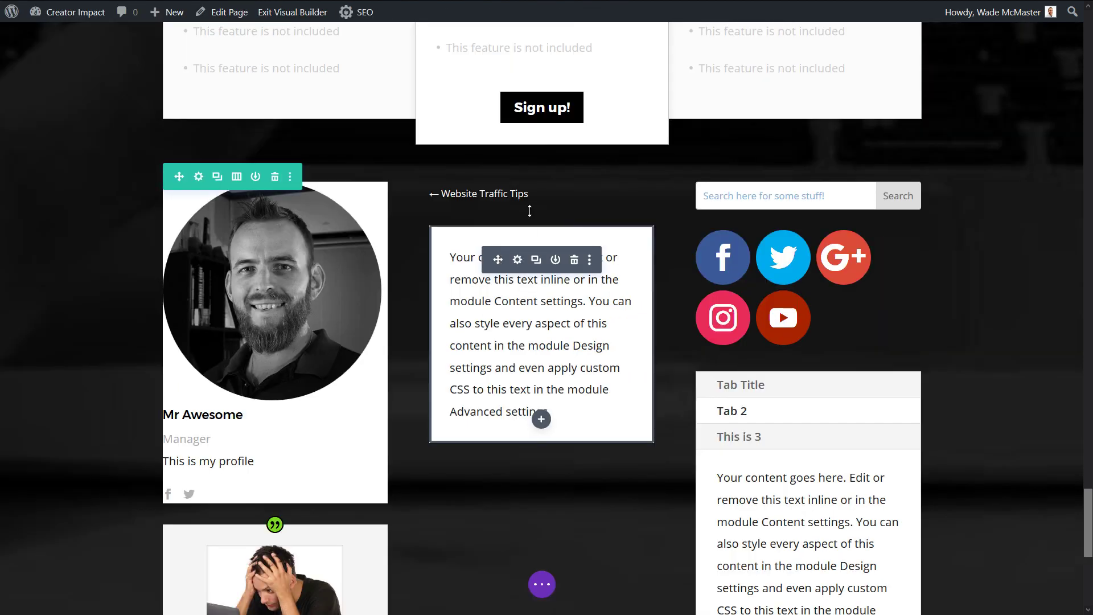
{"action": "scroll", "coordinate": [548, 407], "scroll_direction": "down", "scroll_amount": 1}
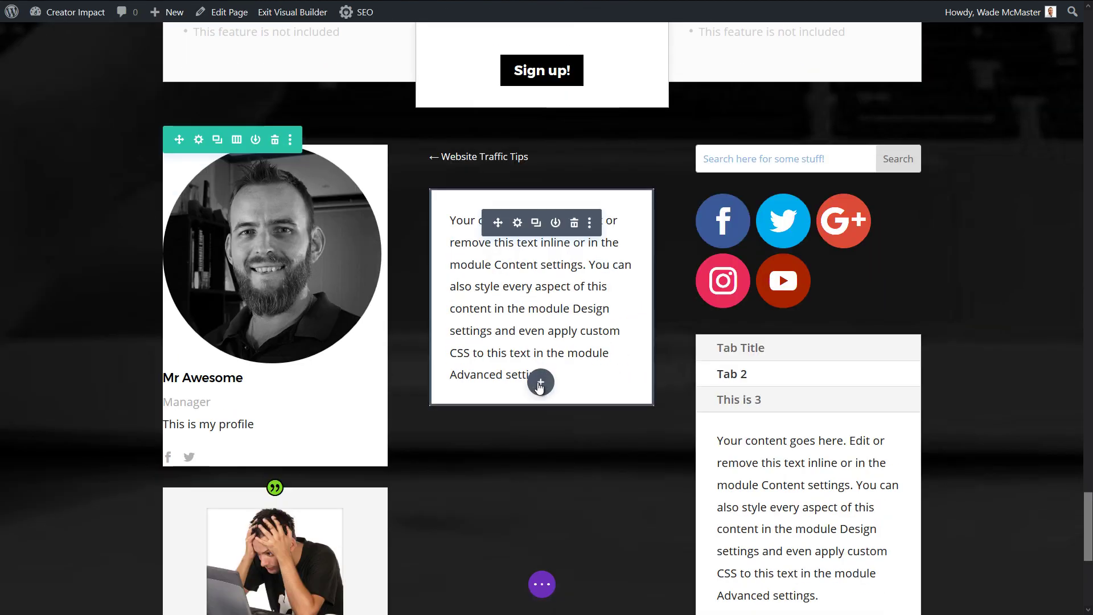
Insert a Toggle module below the text module and title it 'Read This'
{"action": "left_click", "coordinate": [539, 382]}
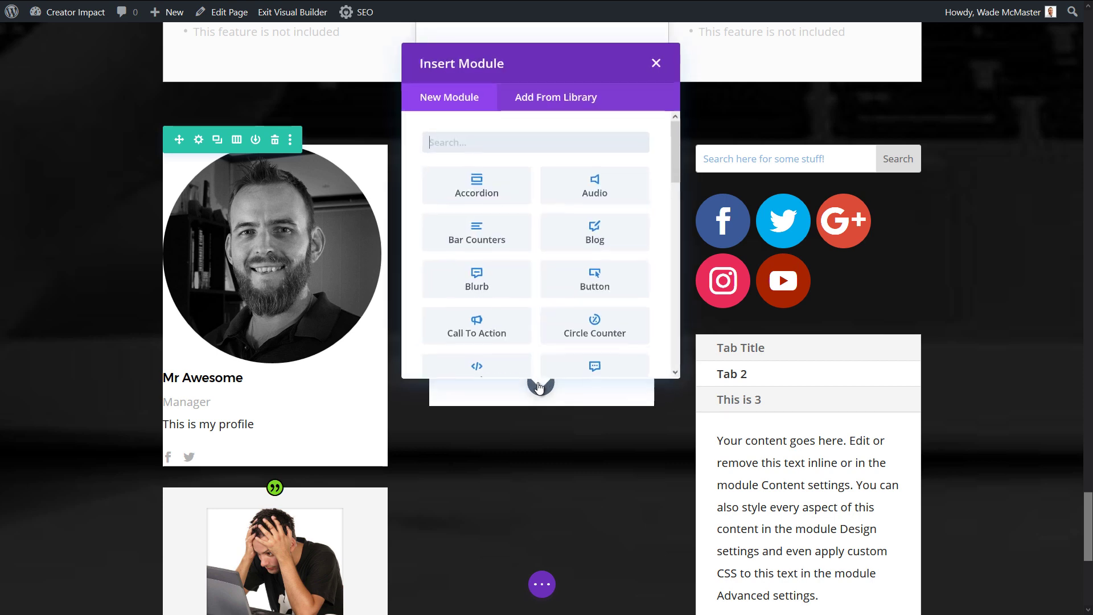
{"action": "left_click_drag", "start_coordinate": [672, 166], "coordinate": [667, 344]}
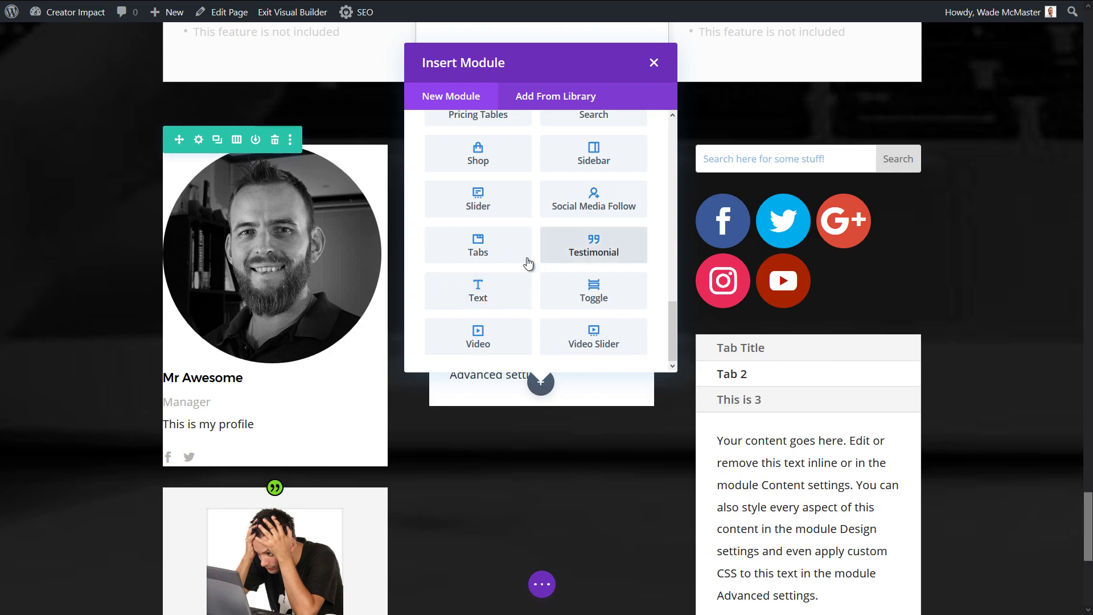
{"action": "left_click", "coordinate": [611, 300]}
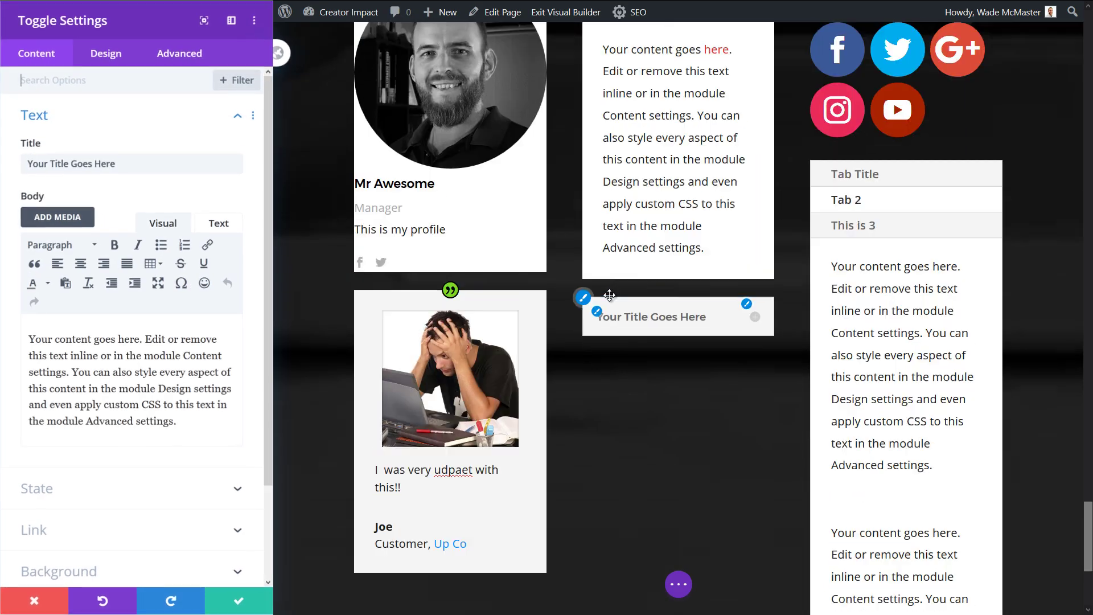
{"action": "triple_click", "coordinate": [144, 163]}
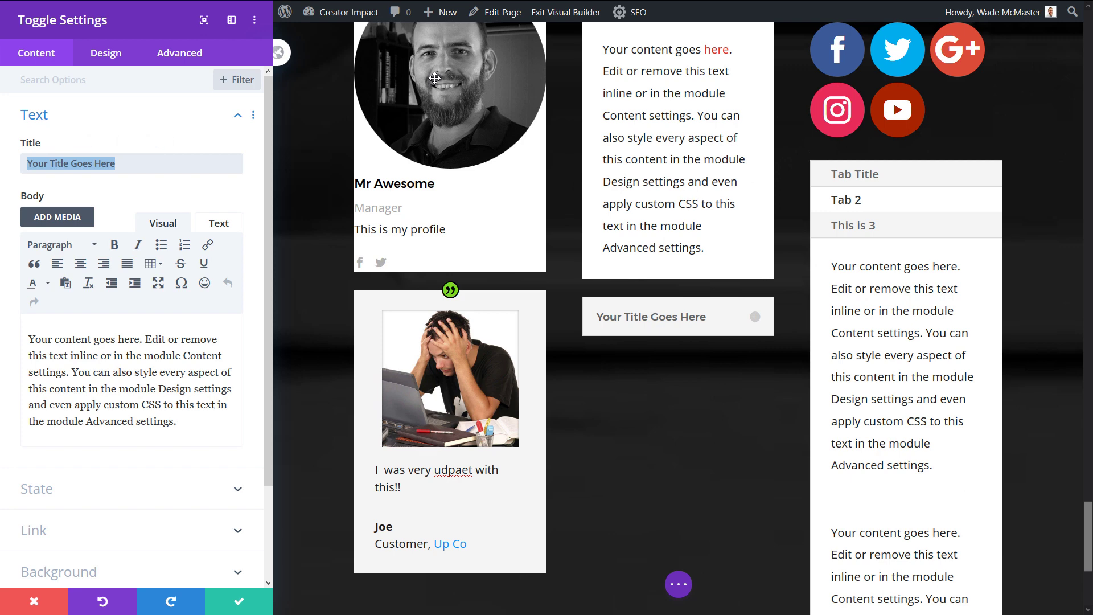
{"action": "type", "text": "Read This"}
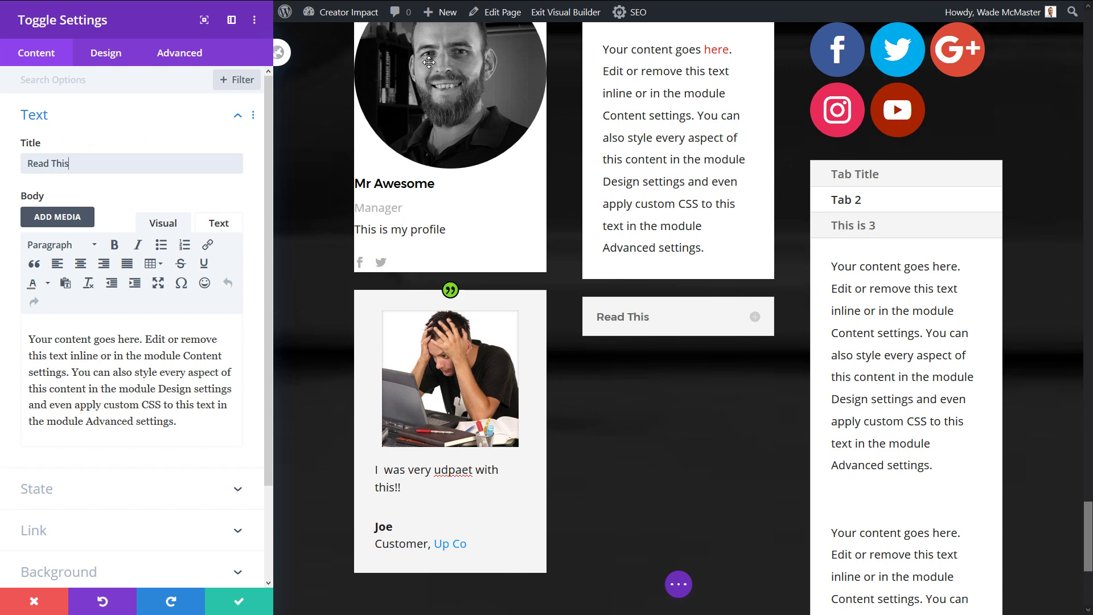
{"action": "left_click", "coordinate": [69, 372]}
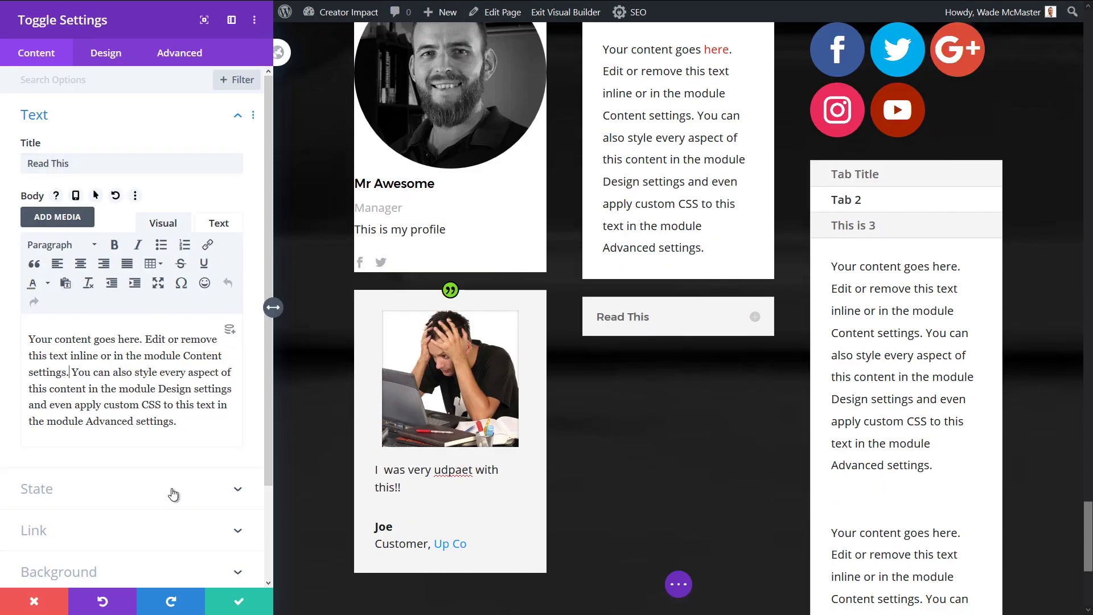
Set the toggle's default state to Open, then back to Close
{"action": "left_click", "coordinate": [173, 493]}
{"action": "left_click", "coordinate": [123, 215]}
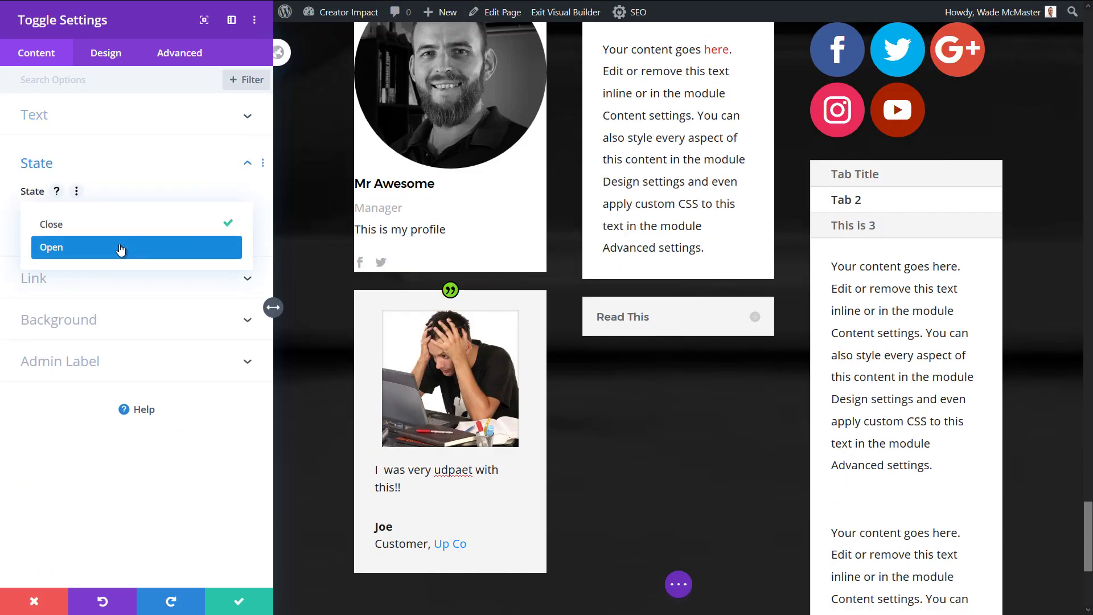
{"action": "left_click", "coordinate": [120, 249]}
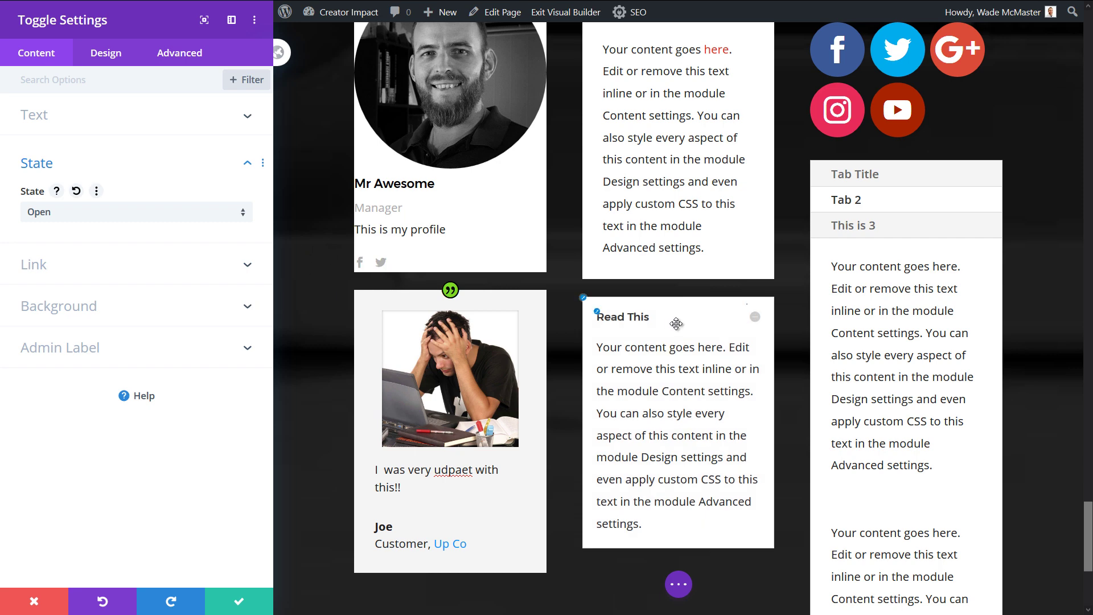
{"action": "left_click", "coordinate": [755, 317]}
{"action": "left_click", "coordinate": [134, 220]}
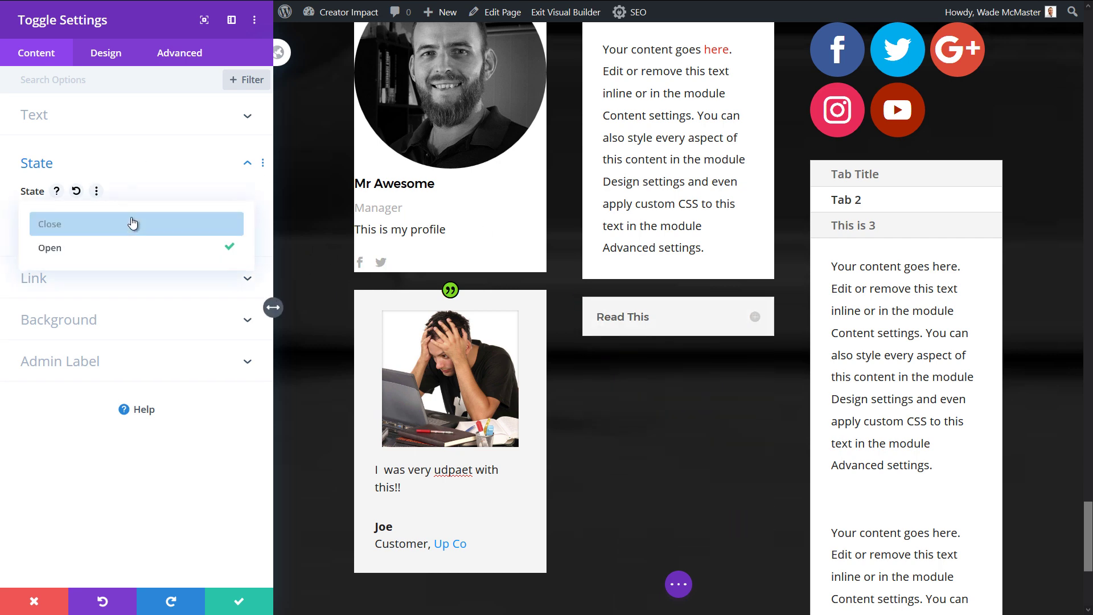
{"action": "left_click", "coordinate": [127, 224]}
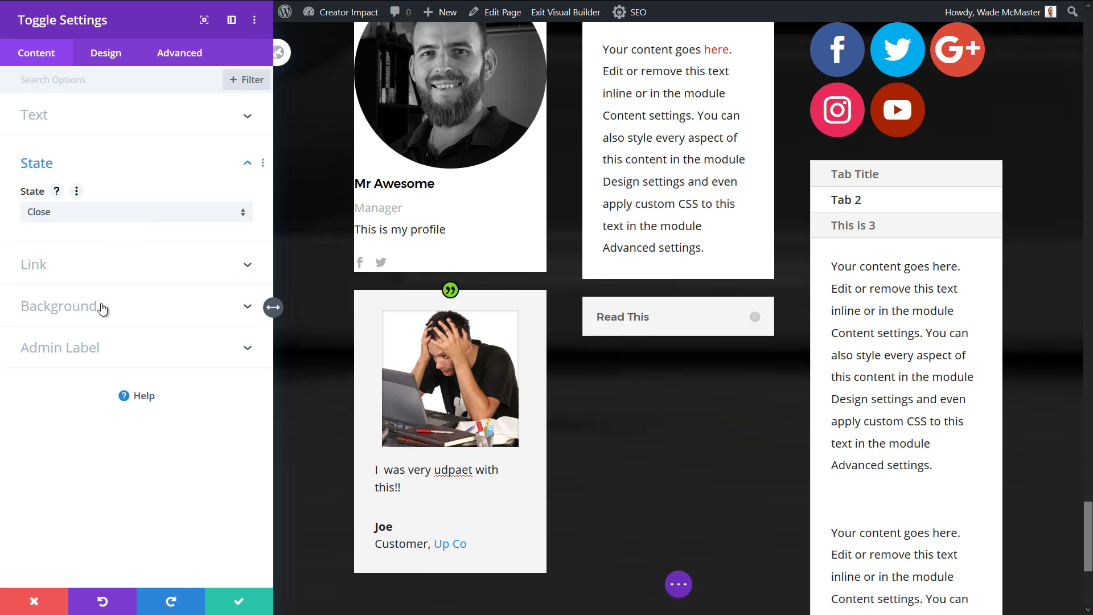
{"action": "left_click", "coordinate": [104, 52]}
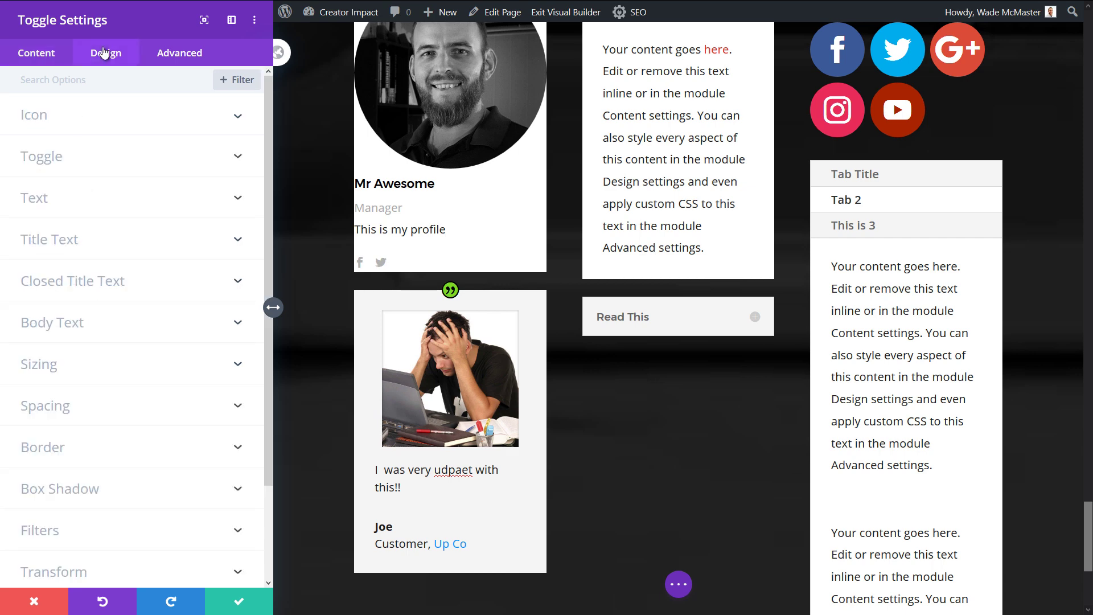
Set the open toggle background to white and closed to black, save, and collapse the toggle
{"action": "left_click", "coordinate": [62, 158]}
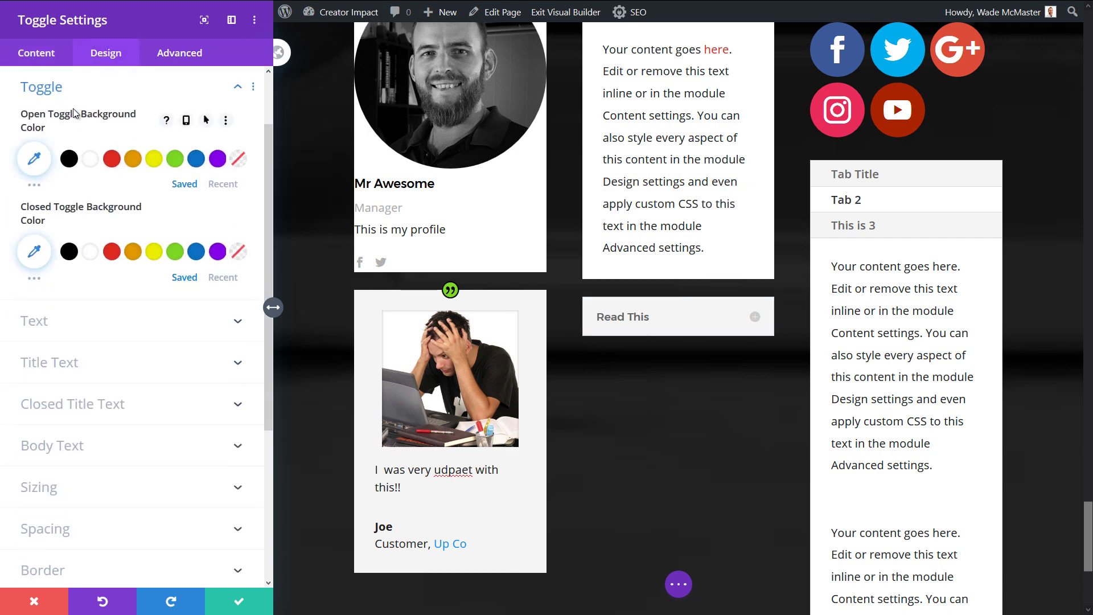
{"action": "left_click", "coordinate": [90, 158]}
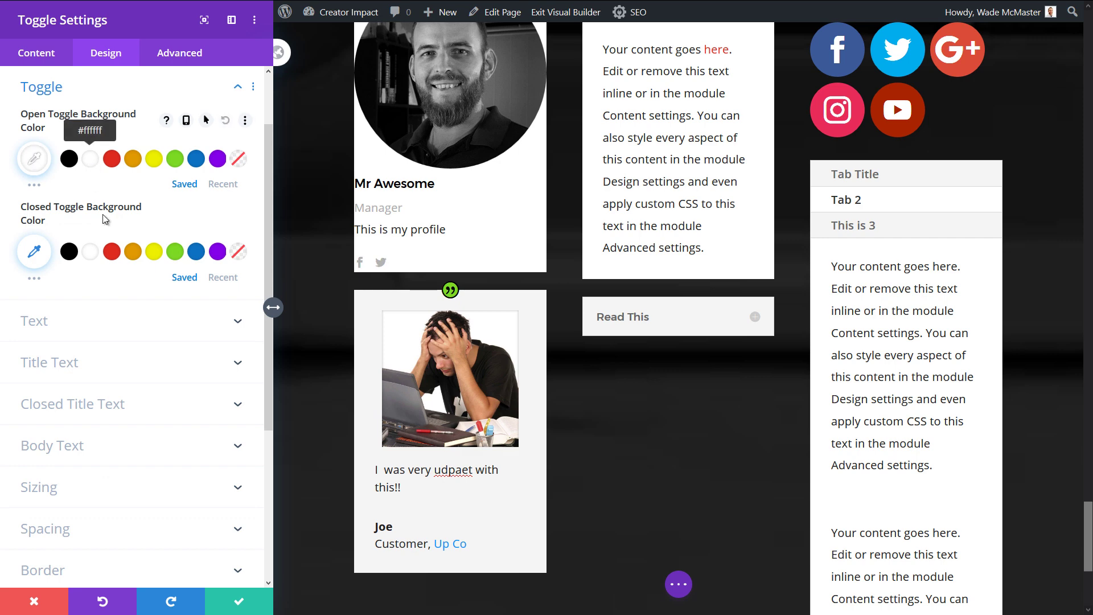
{"action": "left_click", "coordinate": [68, 251]}
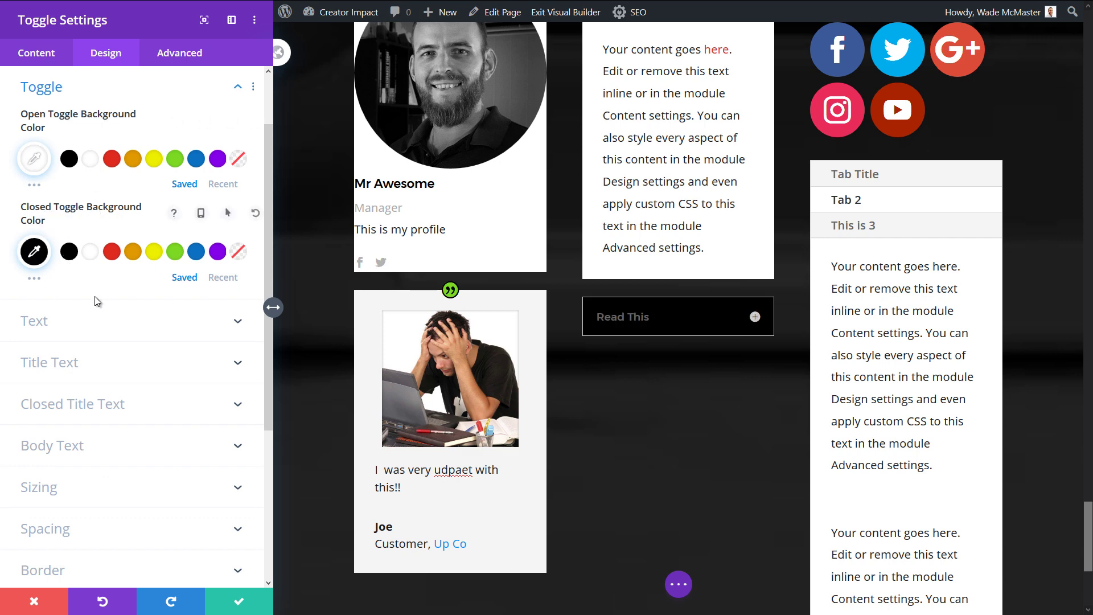
{"action": "left_click", "coordinate": [755, 317]}
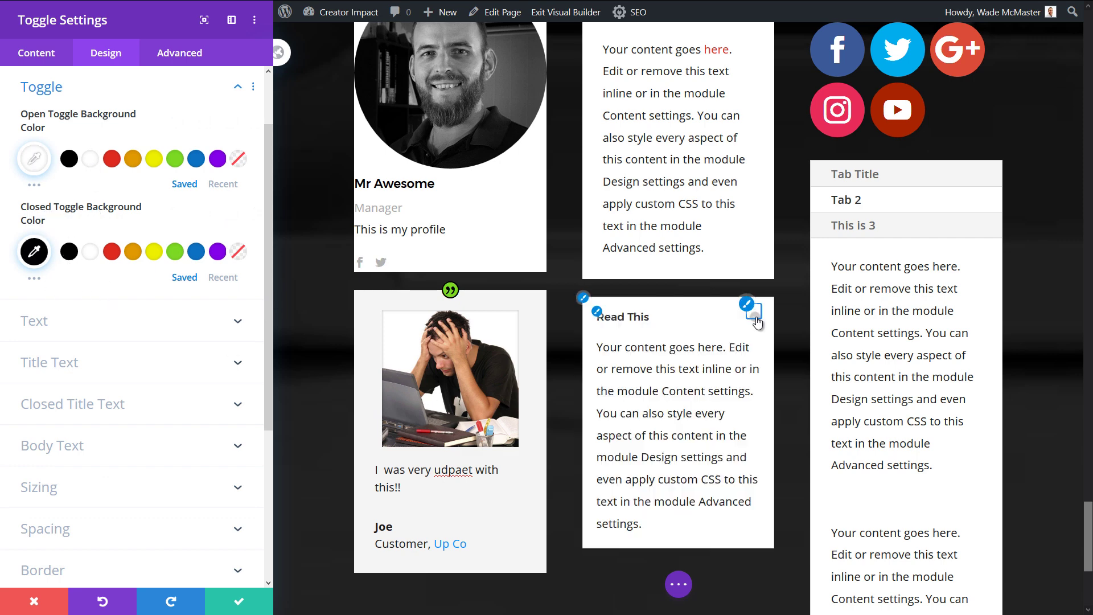
{"action": "left_click", "coordinate": [192, 406]}
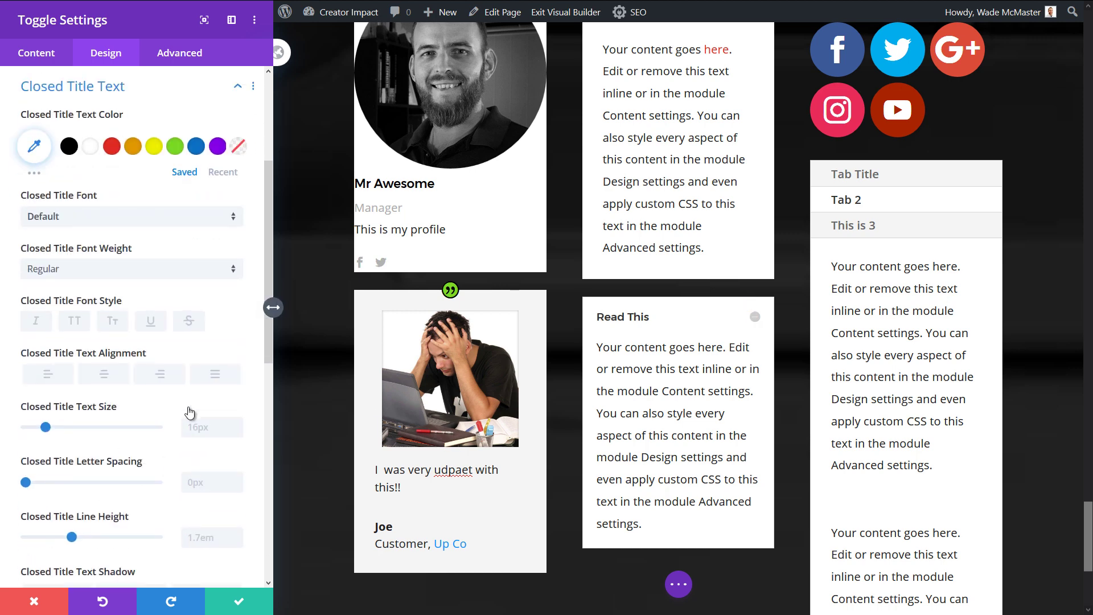
{"action": "left_click", "coordinate": [253, 602]}
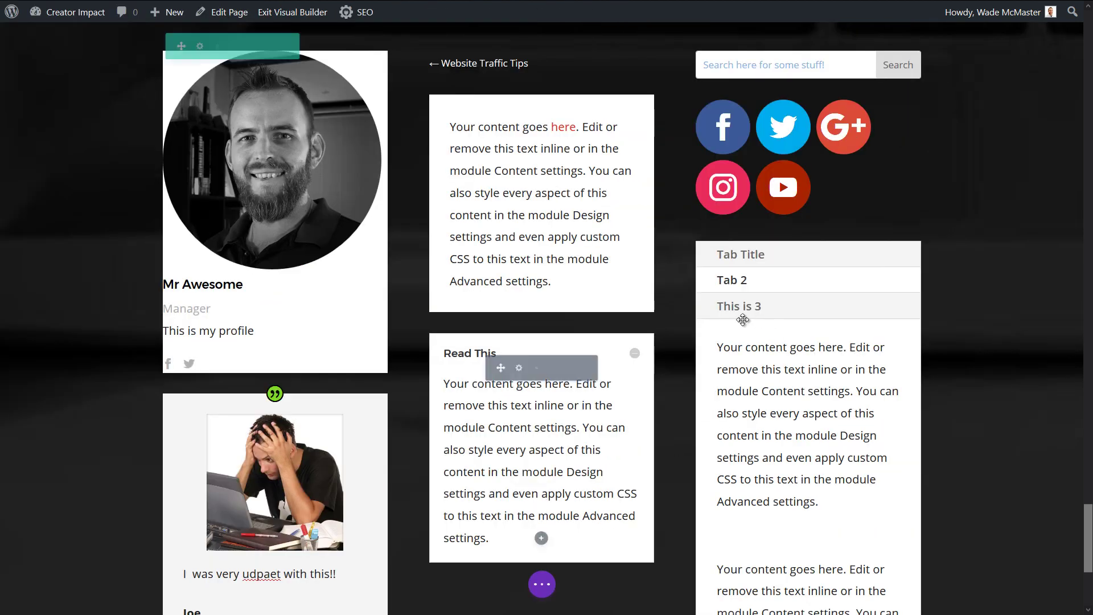
{"action": "scroll", "coordinate": [641, 352], "scroll_direction": "down", "scroll_amount": 1}
{"action": "left_click", "coordinate": [634, 317]}
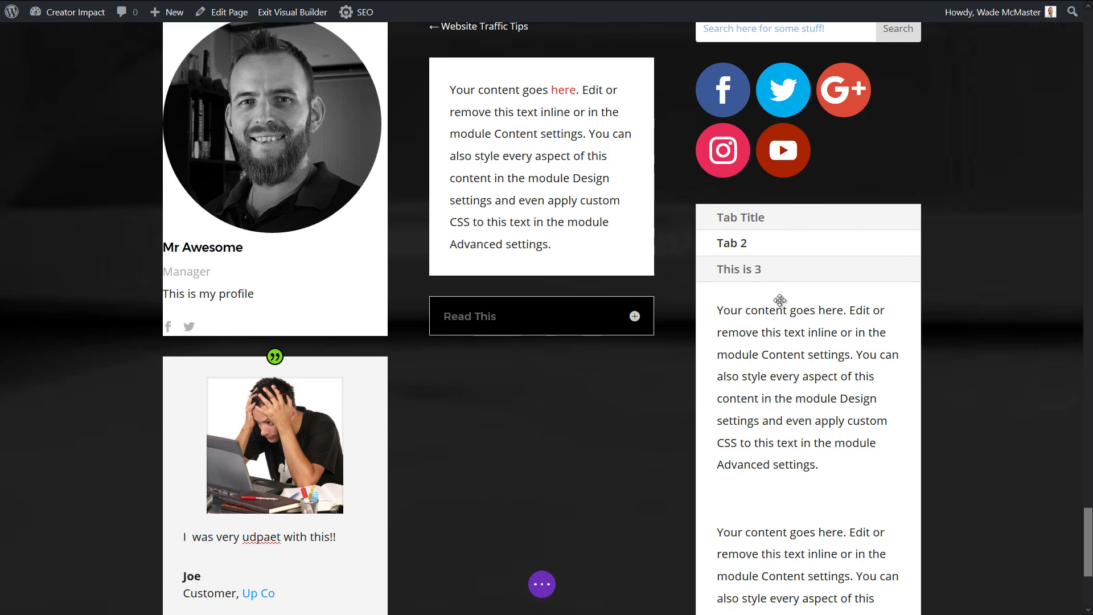
{"action": "mouse_move", "coordinate": [546, 313]}
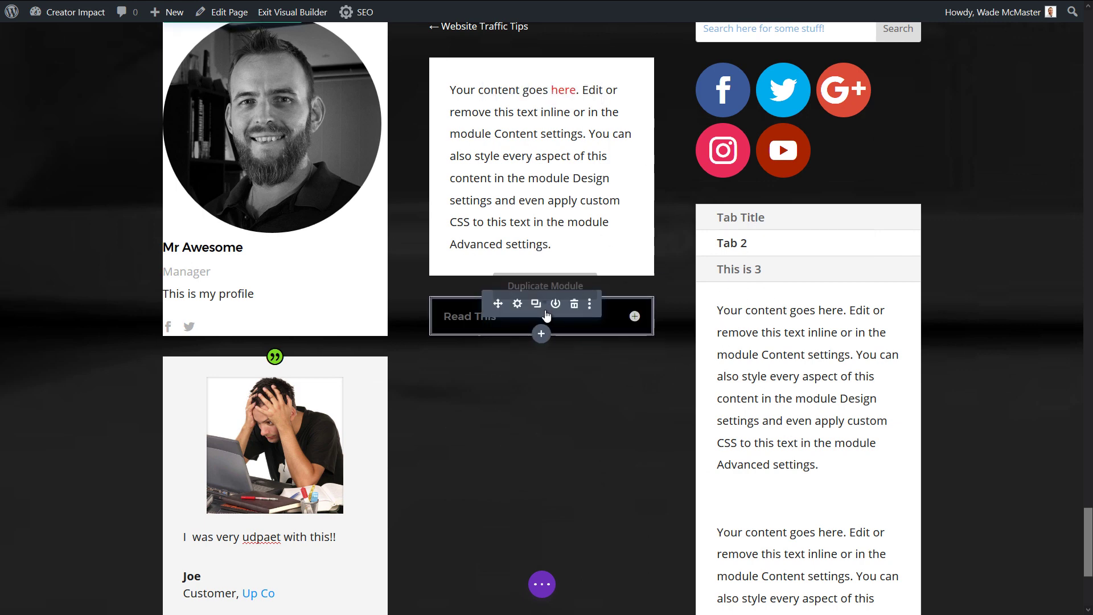
{"action": "scroll", "coordinate": [547, 312], "scroll_direction": "down", "scroll_amount": 3}
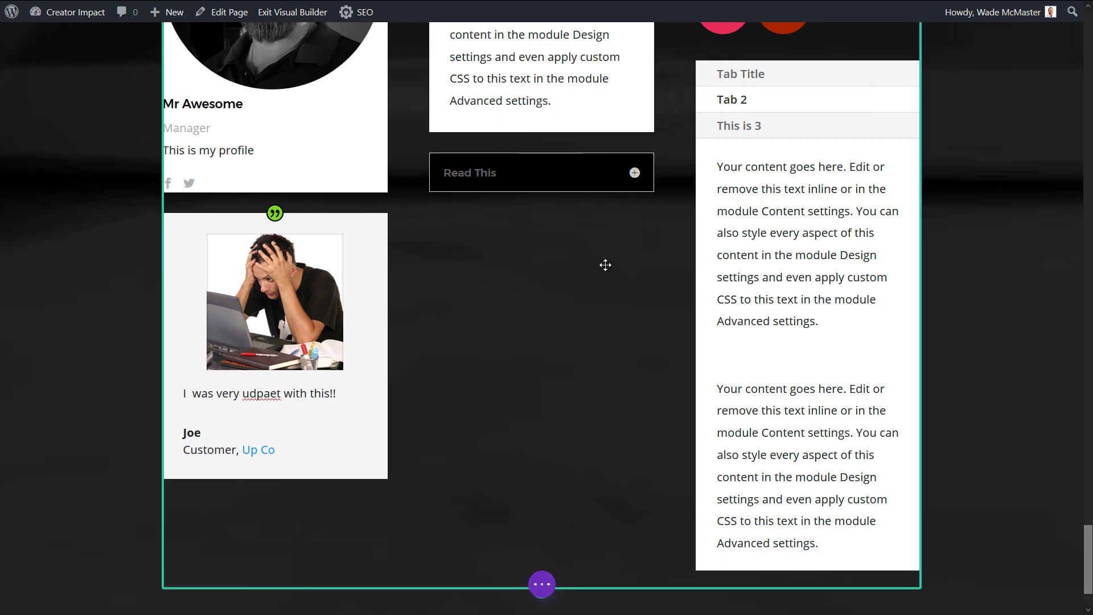
Insert a Video module below the Read This toggle with its default demo video
{"action": "mouse_move", "coordinate": [564, 181]}
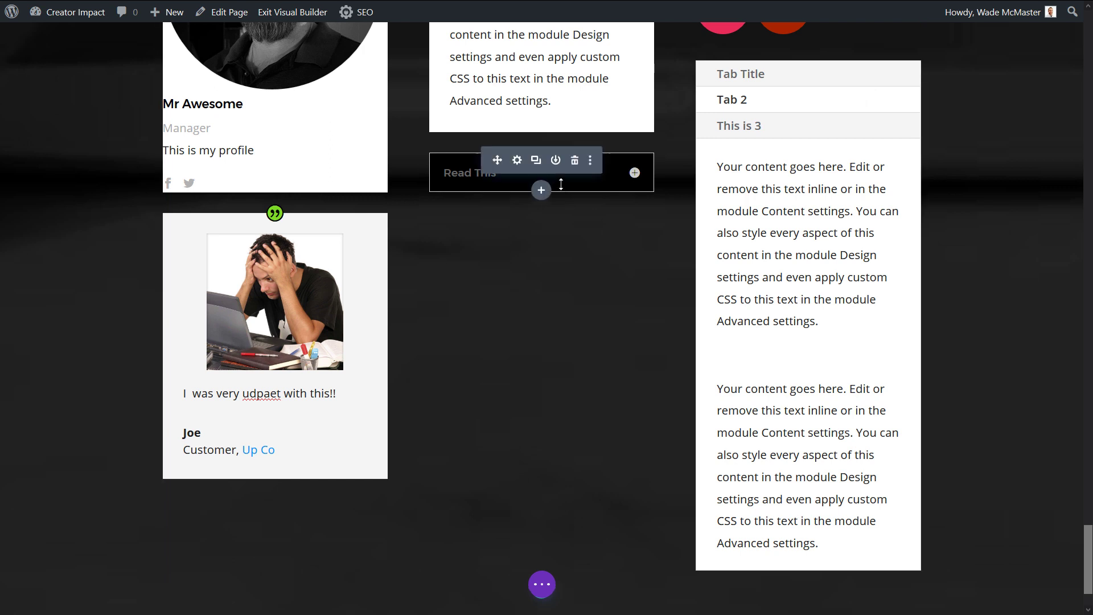
{"action": "left_click", "coordinate": [540, 190]}
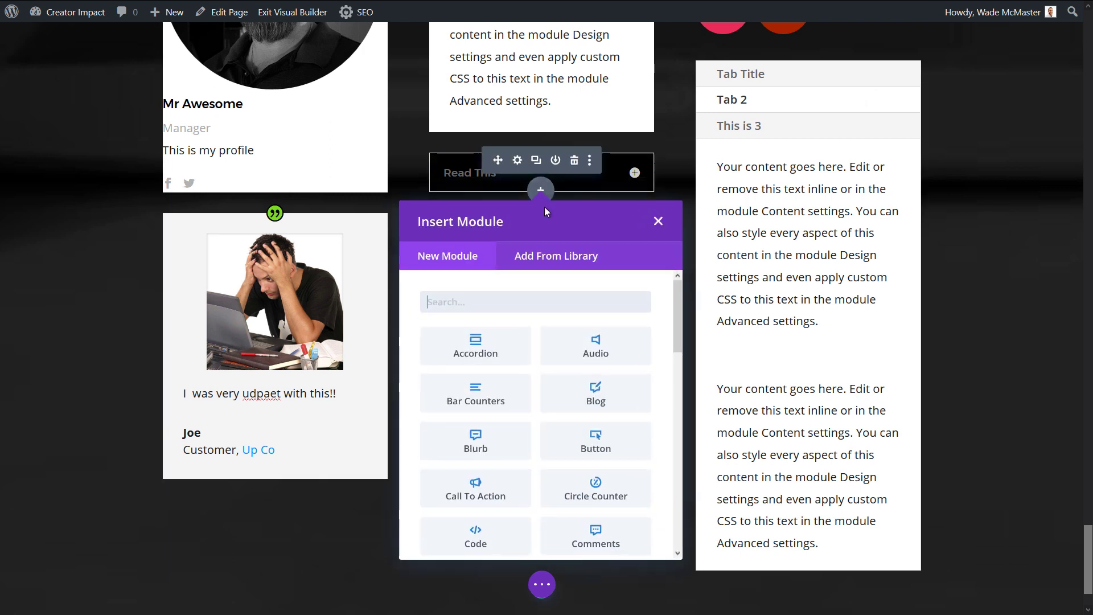
{"action": "left_click_drag", "start_coordinate": [672, 295], "coordinate": [672, 484]}
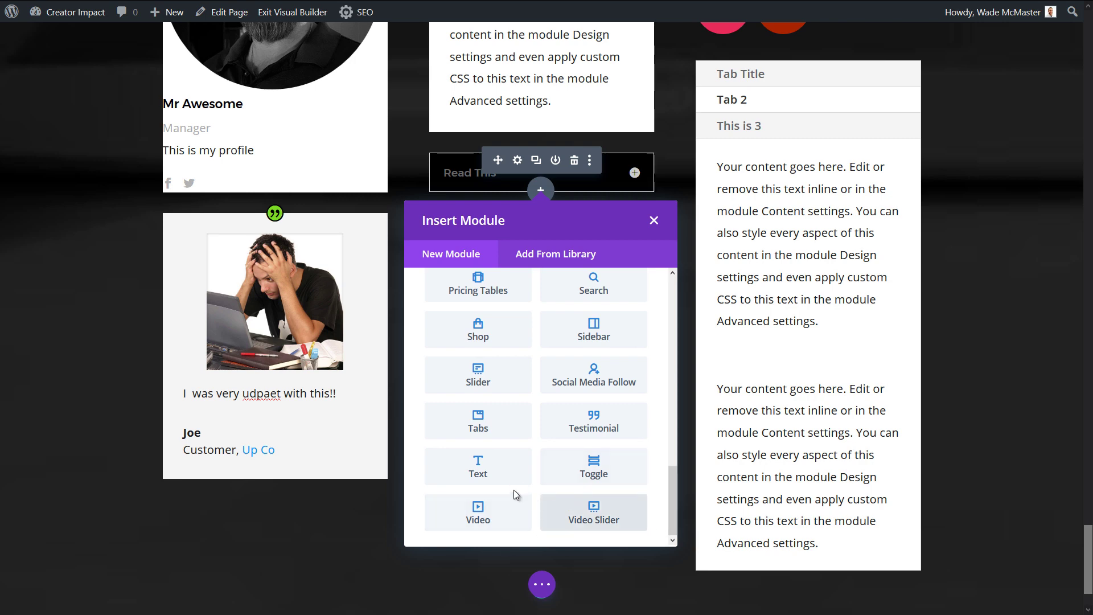
{"action": "left_click", "coordinate": [471, 517]}
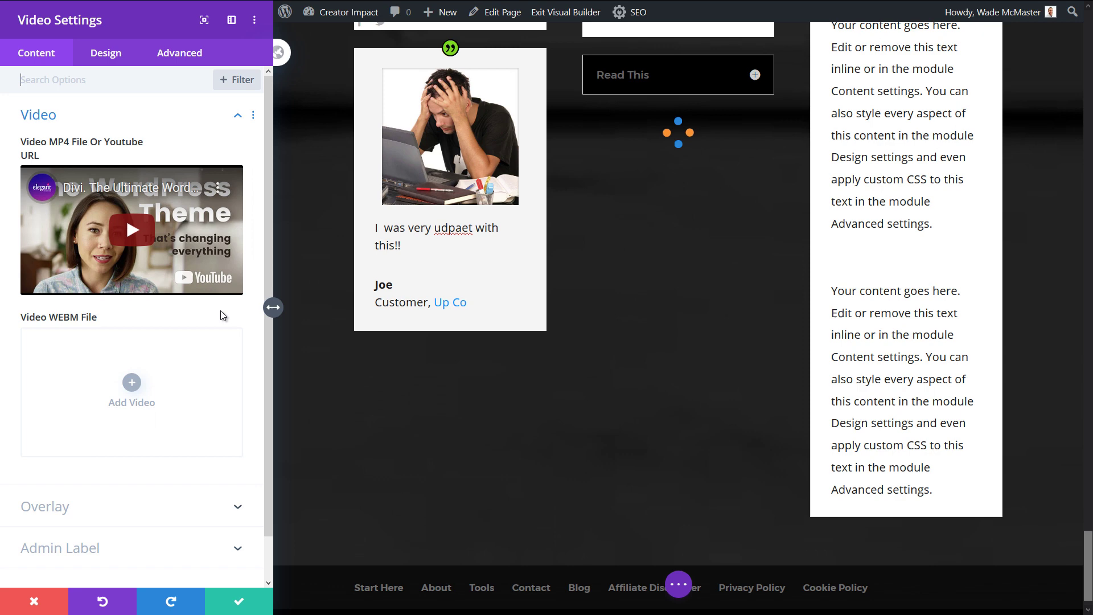
{"action": "mouse_move", "coordinate": [115, 151]}
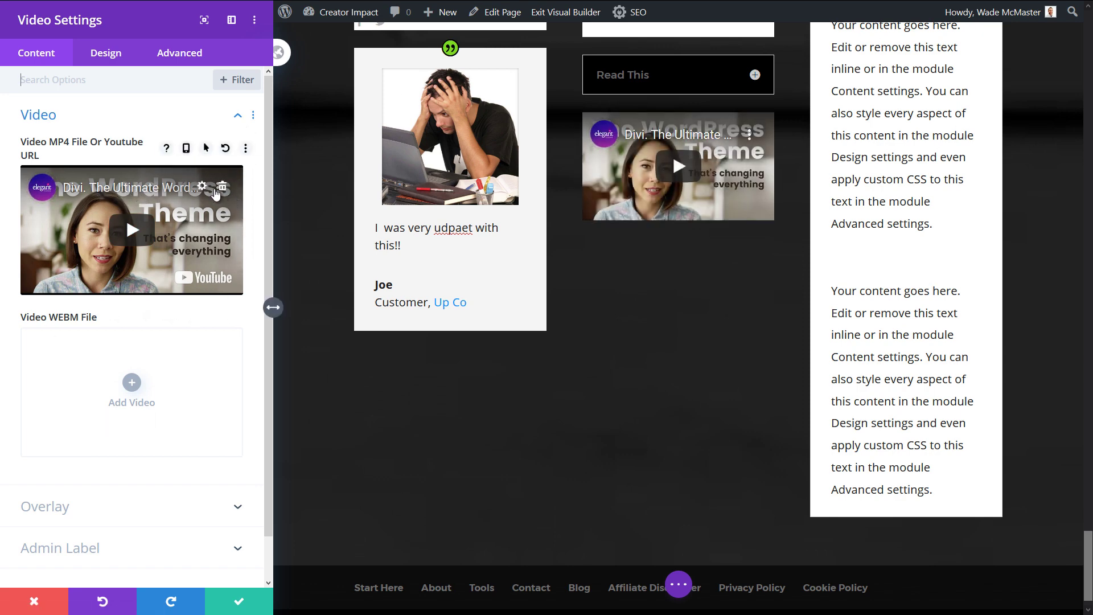
{"action": "left_click", "coordinate": [239, 601]}
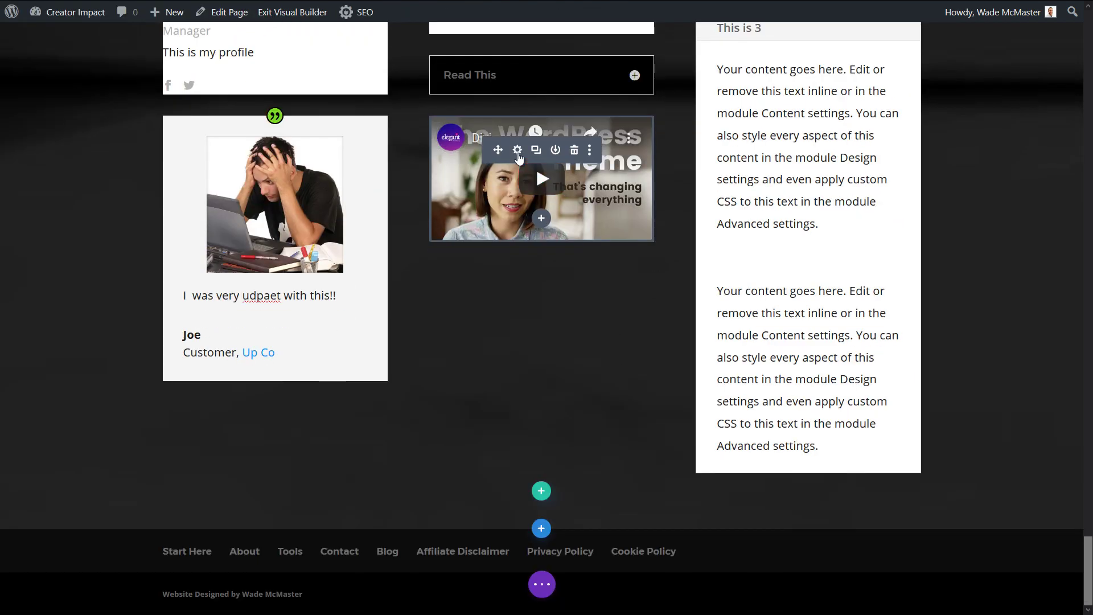
Try replacing the video via Insert from URL, cancel, discard changes, and reopen the settings
{"action": "left_click", "coordinate": [517, 152]}
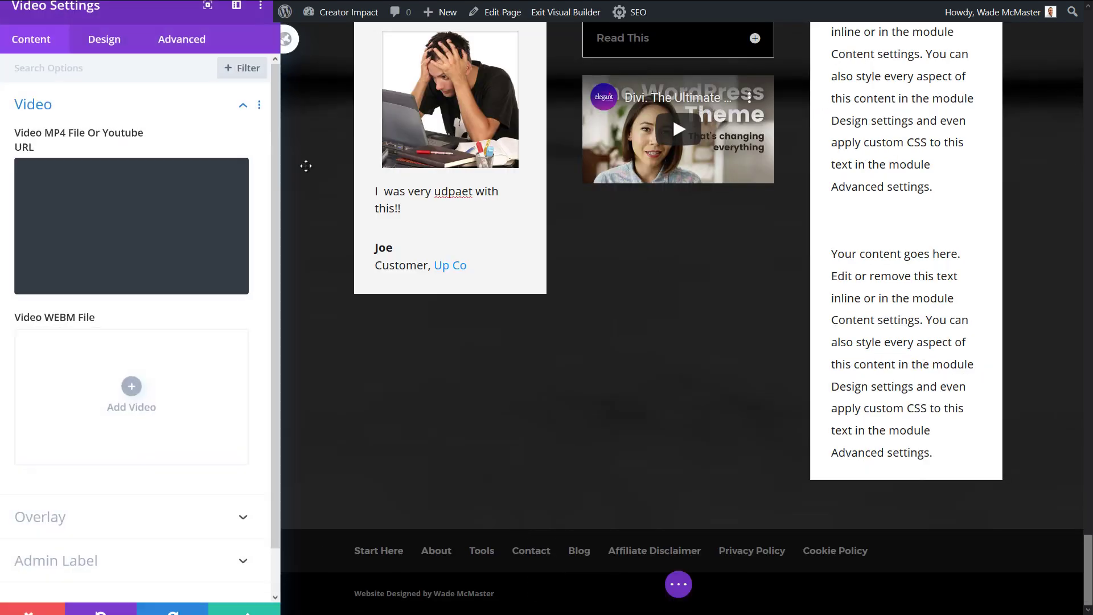
{"action": "left_click", "coordinate": [221, 187]}
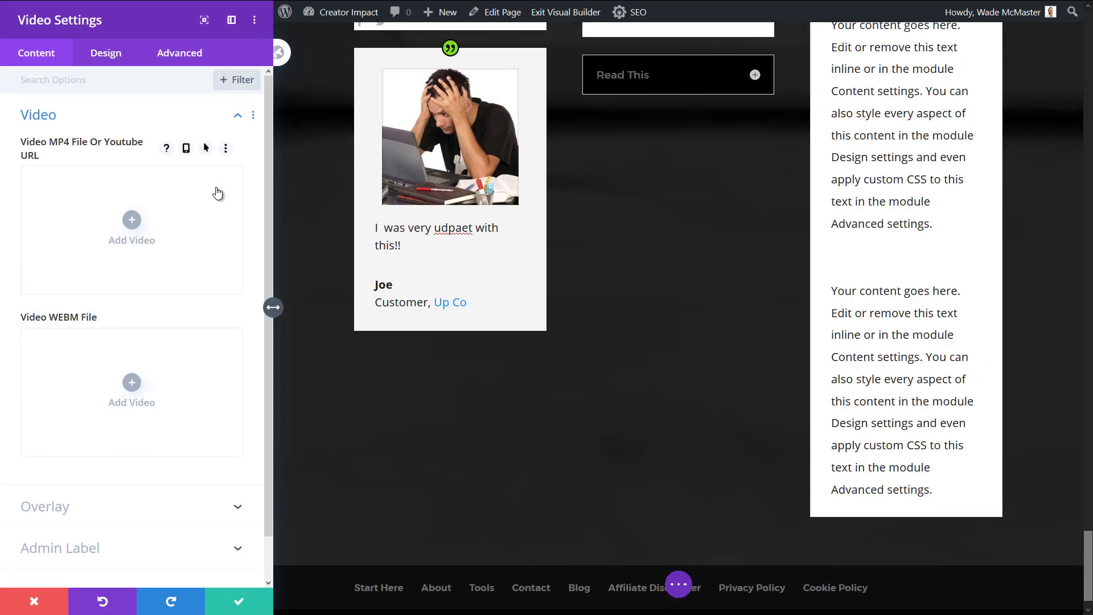
{"action": "left_click", "coordinate": [131, 221]}
{"action": "left_click", "coordinate": [77, 98]}
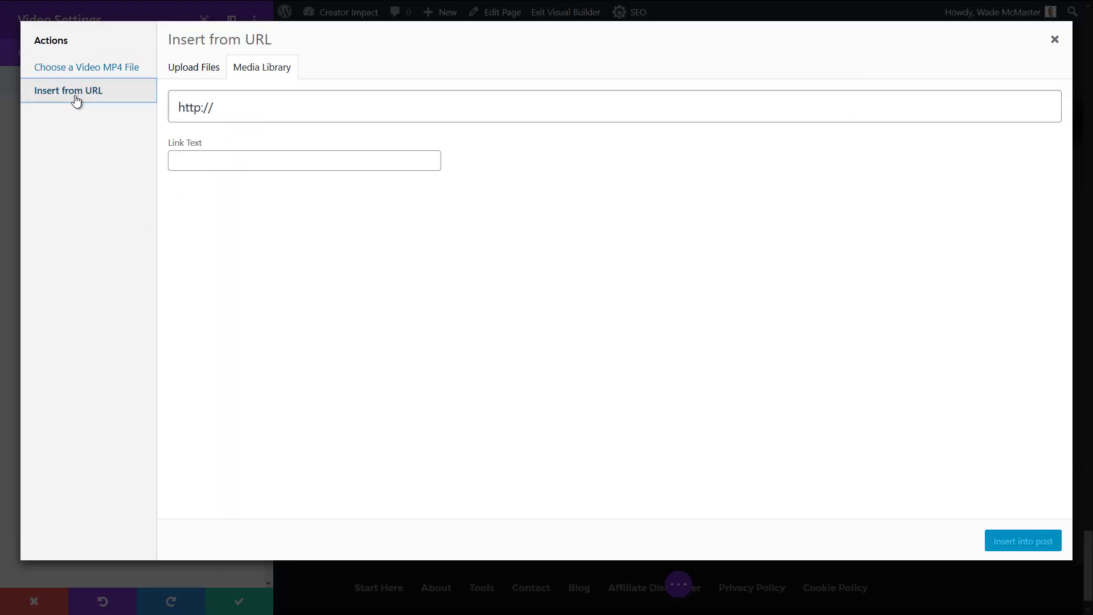
{"action": "left_click", "coordinate": [263, 101]}
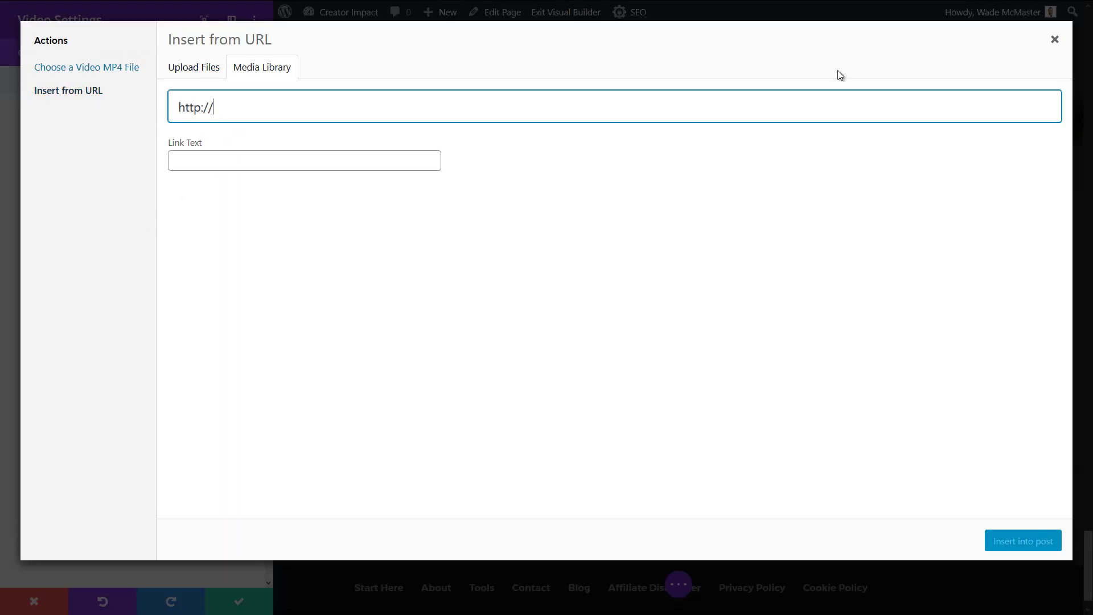
{"action": "left_click", "coordinate": [1053, 39]}
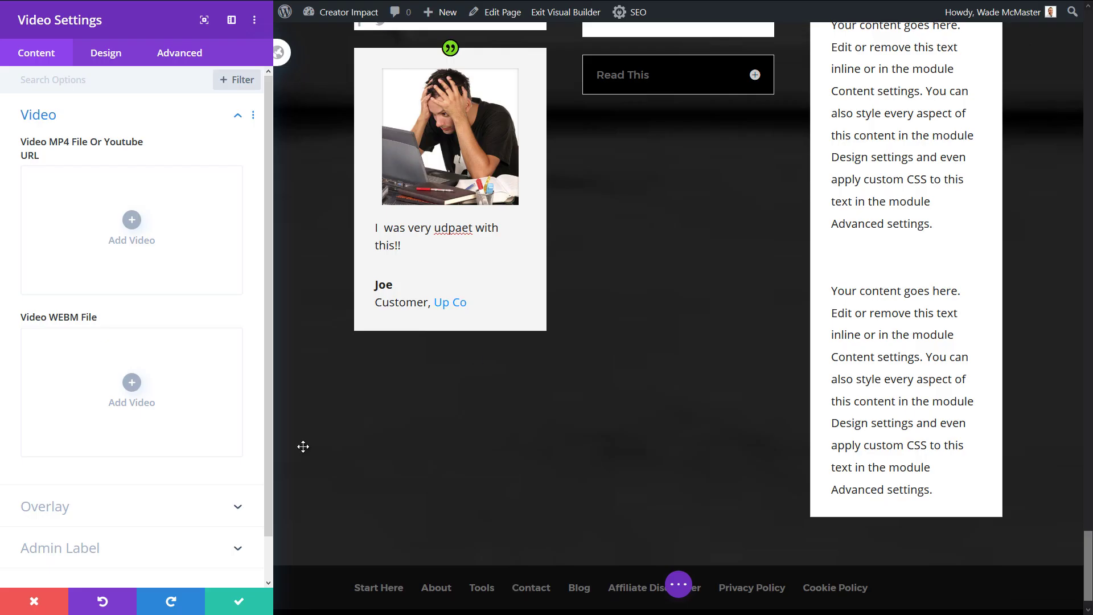
{"action": "left_click", "coordinate": [35, 602]}
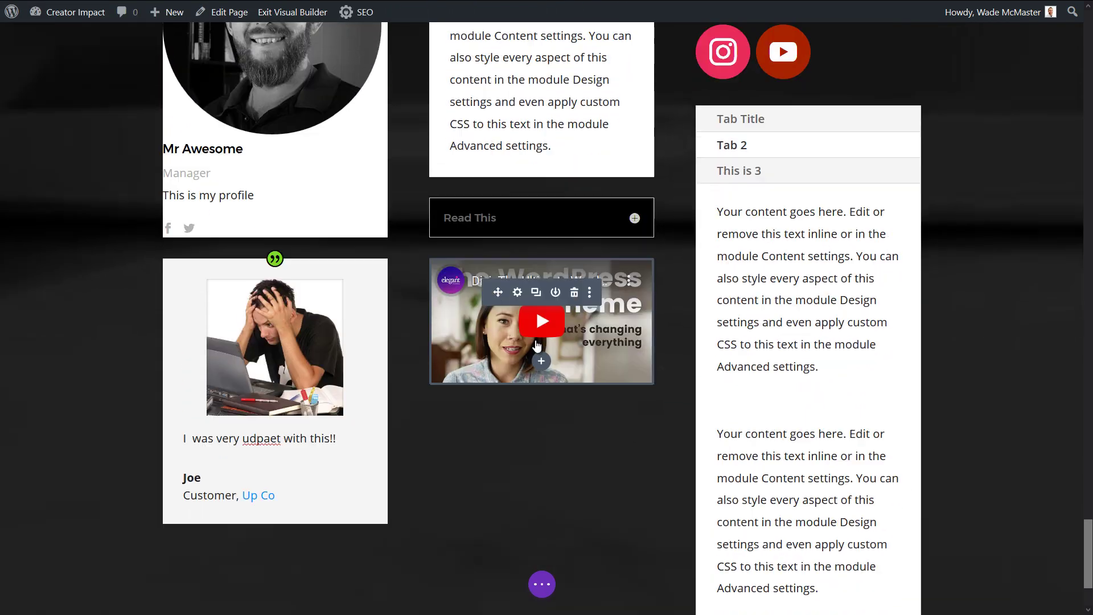
{"action": "left_click", "coordinate": [518, 291]}
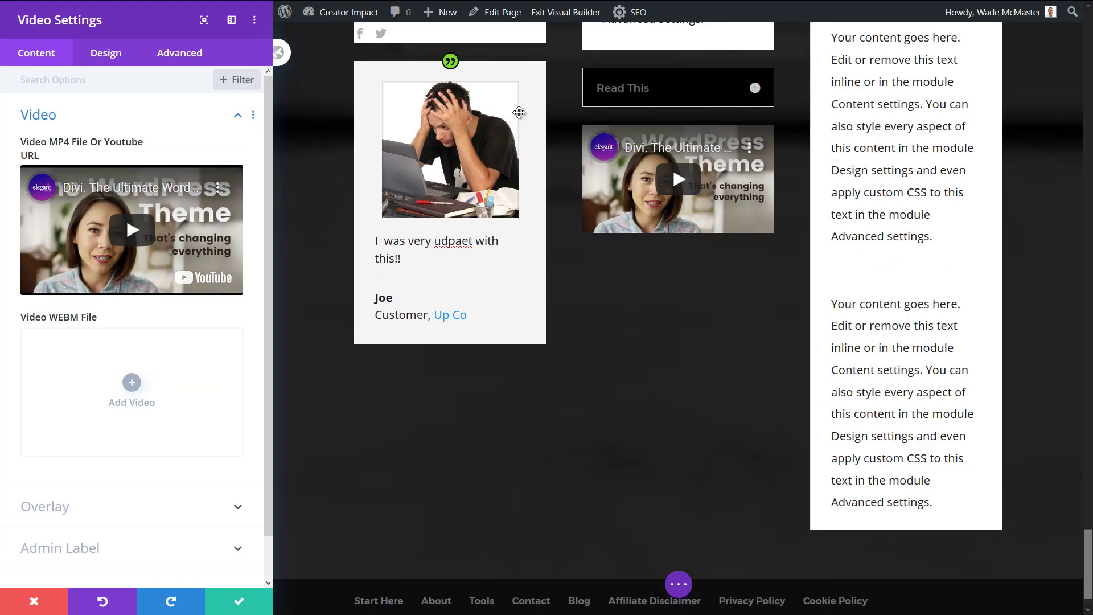
Set the cube image as the video overlay and preview the video playback
{"action": "scroll", "coordinate": [86, 432], "scroll_direction": "down", "scroll_amount": 2}
{"action": "left_click", "coordinate": [106, 467]}
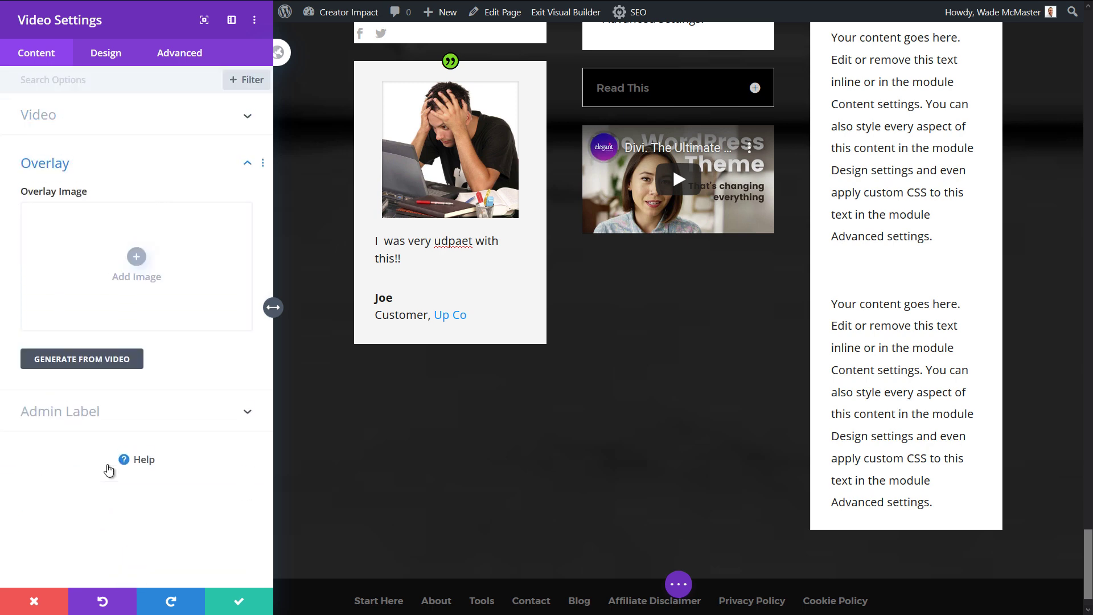
{"action": "left_click", "coordinate": [137, 260]}
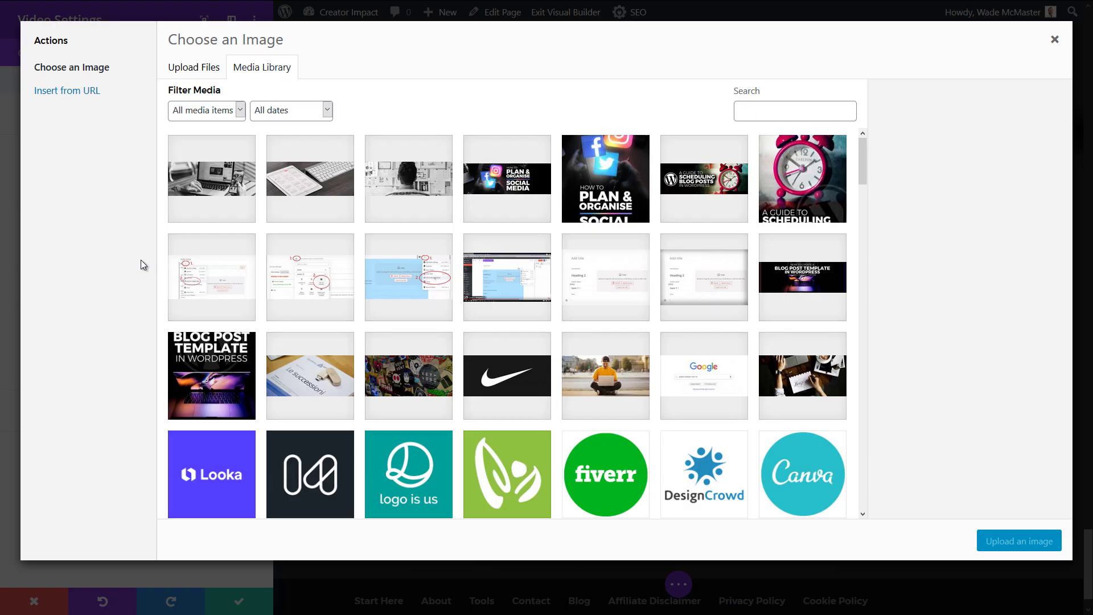
{"action": "scroll", "coordinate": [423, 286], "scroll_direction": "down", "scroll_amount": 15}
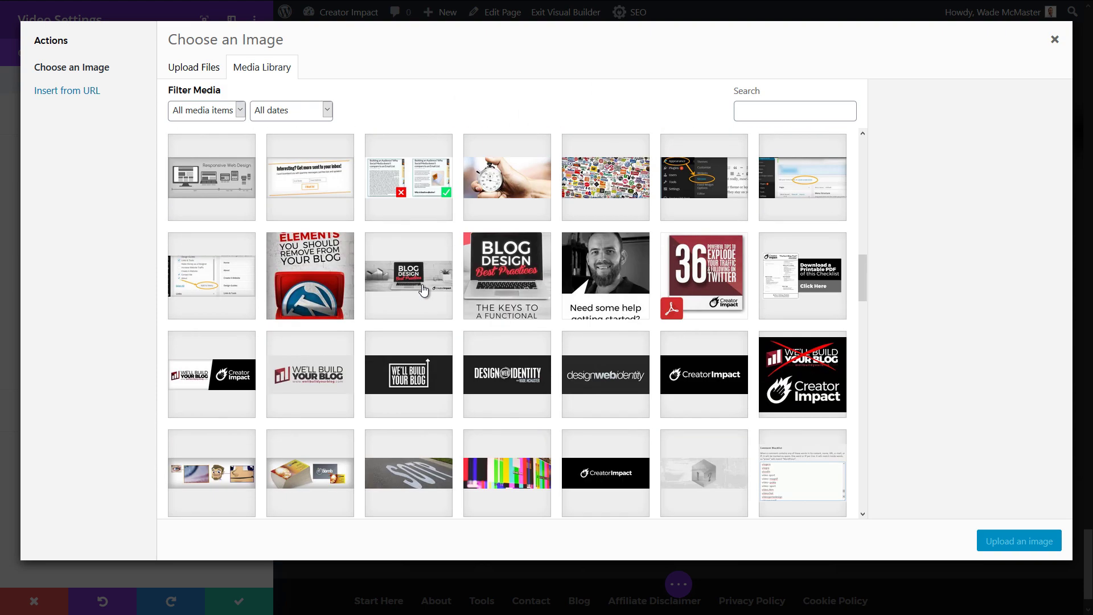
{"action": "scroll", "coordinate": [423, 289], "scroll_direction": "down", "scroll_amount": 5}
{"action": "left_click", "coordinate": [717, 217]}
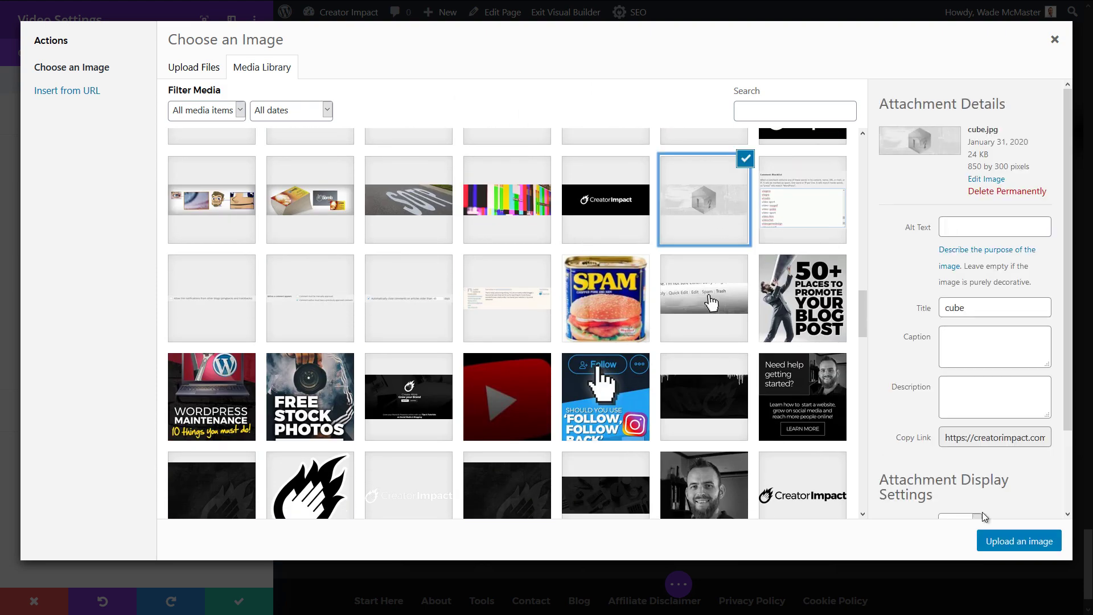
{"action": "left_click", "coordinate": [991, 535]}
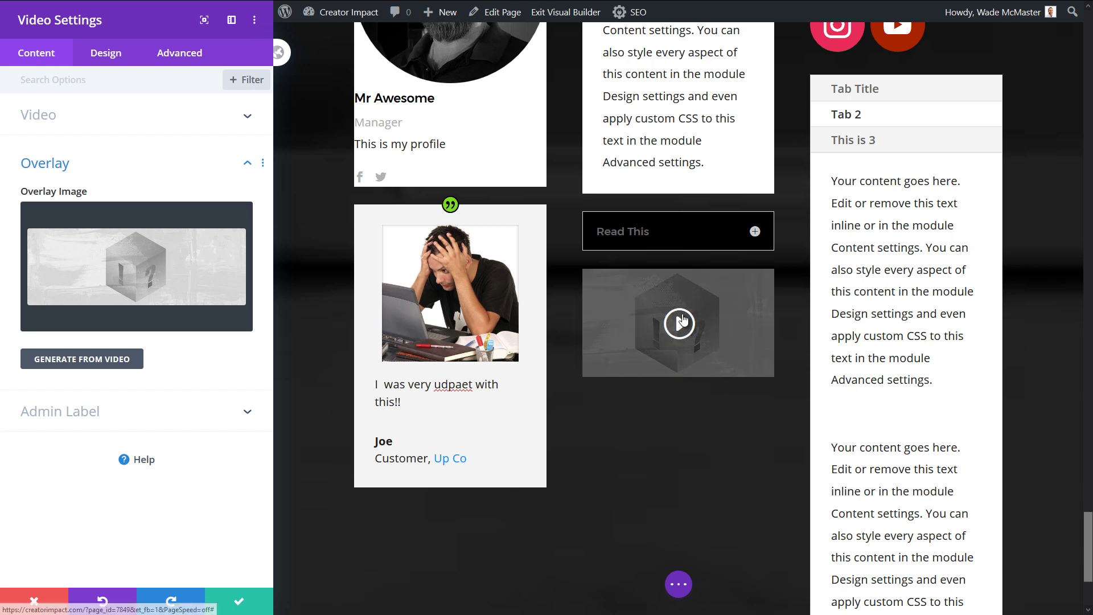
{"action": "left_click", "coordinate": [681, 322]}
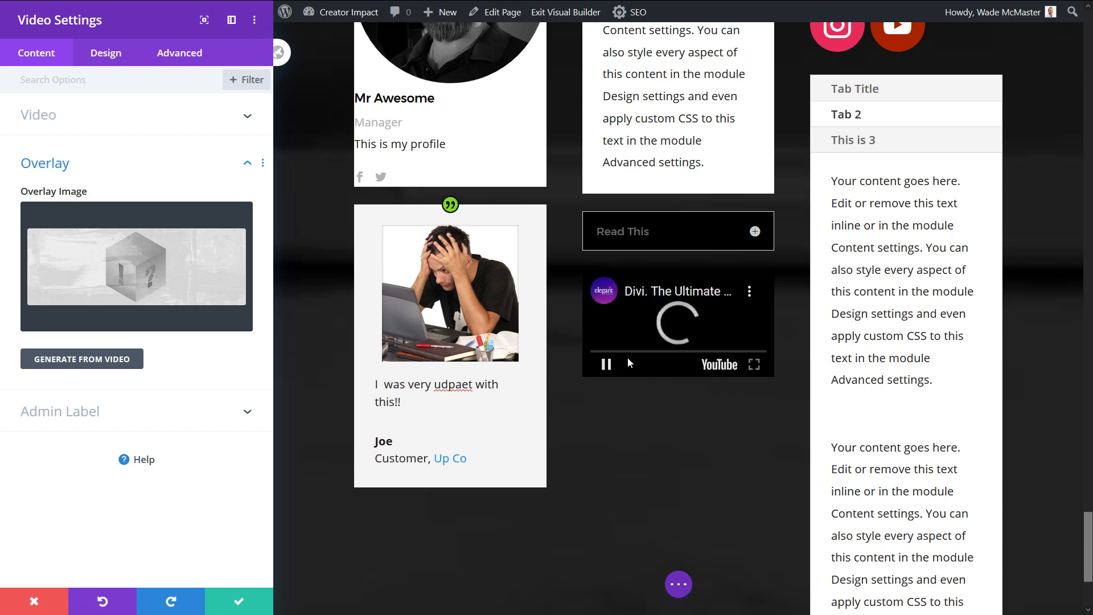
{"action": "left_click", "coordinate": [605, 363]}
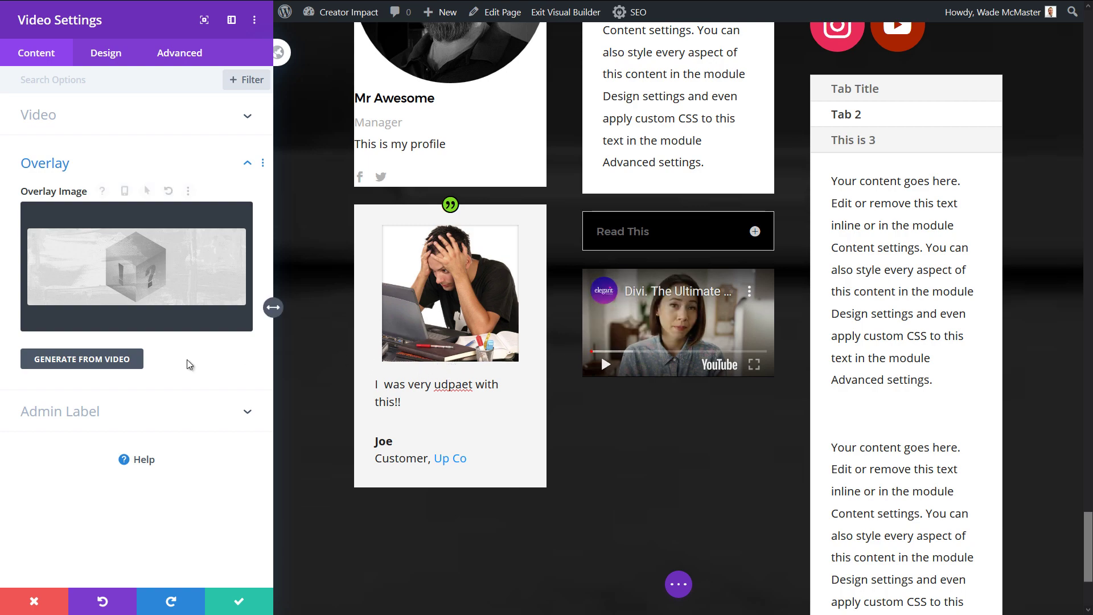
{"action": "scroll", "coordinate": [662, 298], "scroll_direction": "up", "scroll_amount": 10}
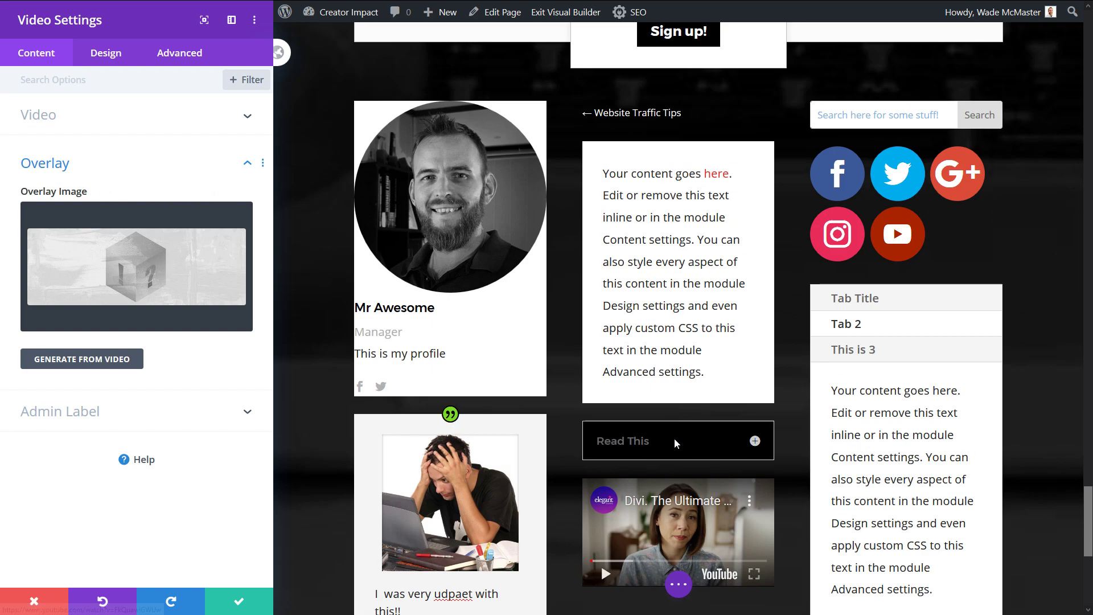
{"action": "scroll", "coordinate": [419, 441], "scroll_direction": "down", "scroll_amount": 8}
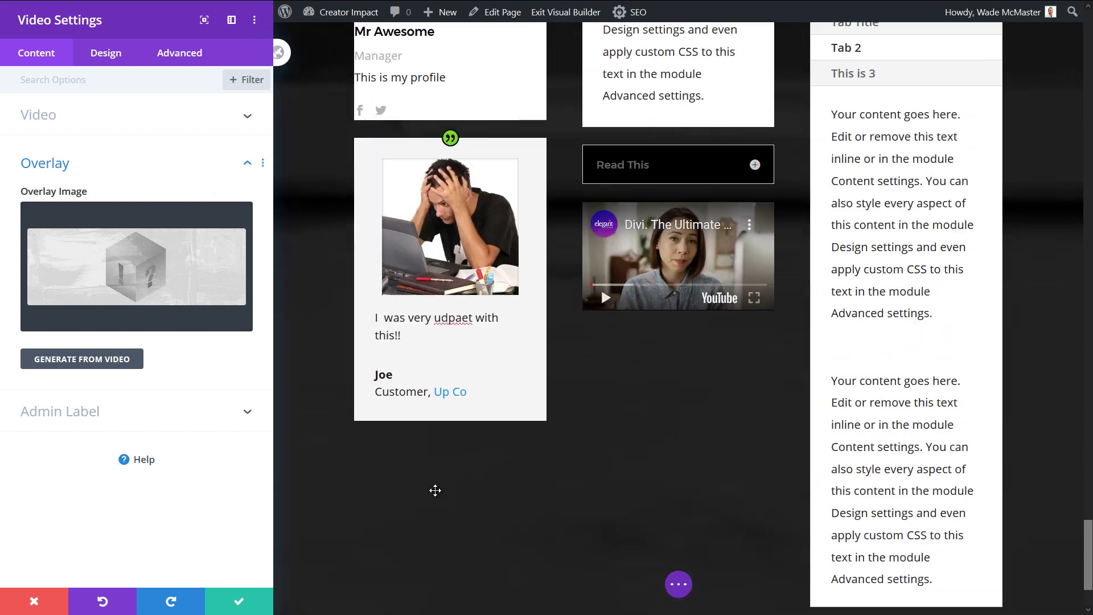
Make the play icon red and save the video module
{"action": "left_click", "coordinate": [106, 52]}
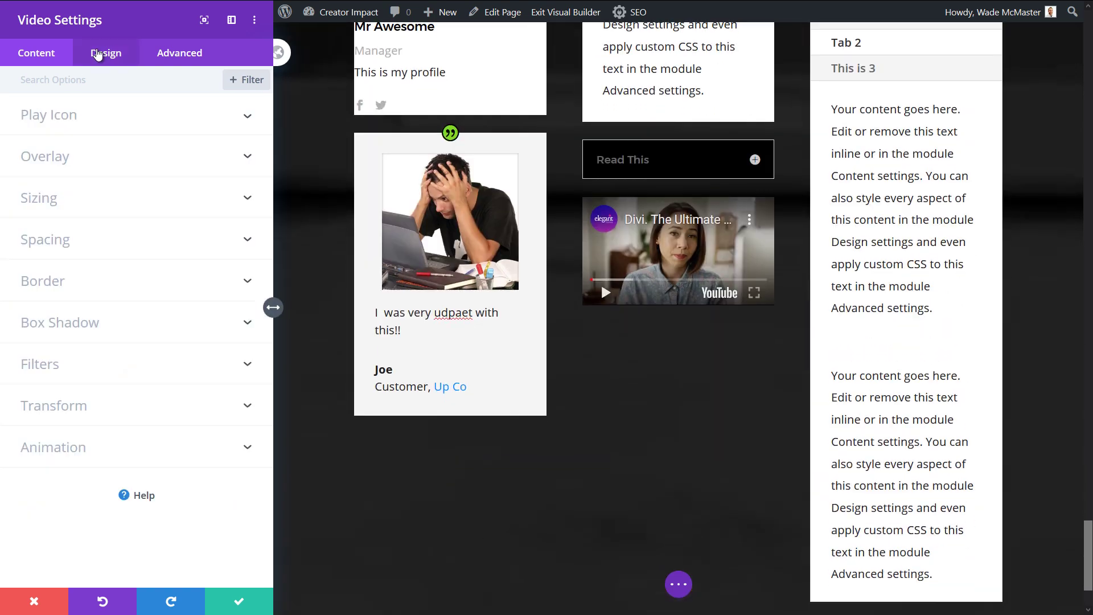
{"action": "left_click", "coordinate": [88, 125]}
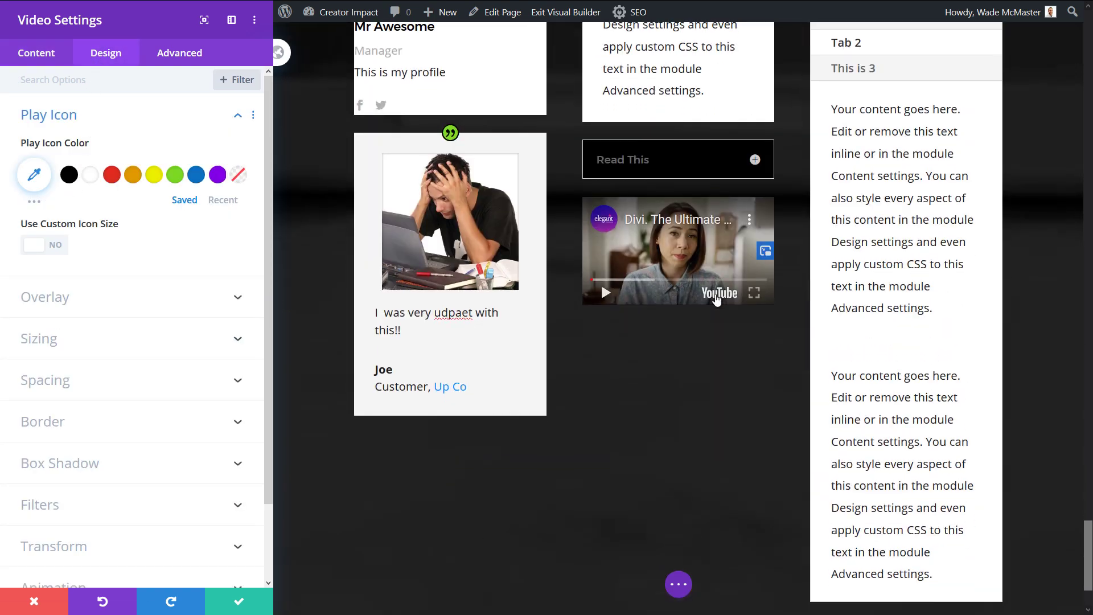
{"action": "left_click", "coordinate": [113, 177]}
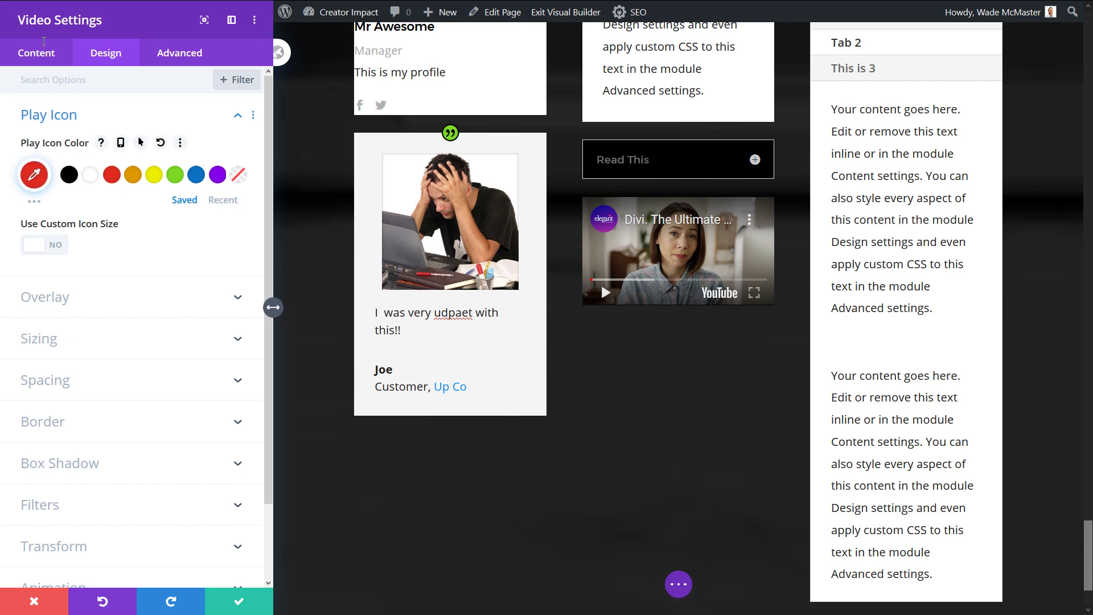
{"action": "left_click", "coordinate": [38, 57]}
{"action": "left_click", "coordinate": [76, 163]}
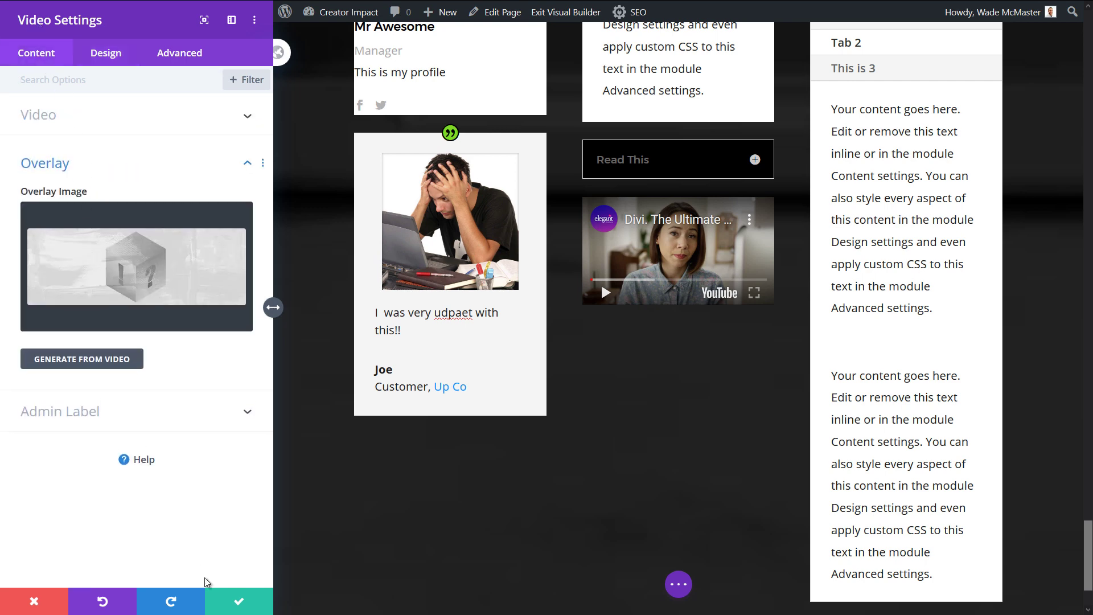
{"action": "left_click", "coordinate": [239, 602]}
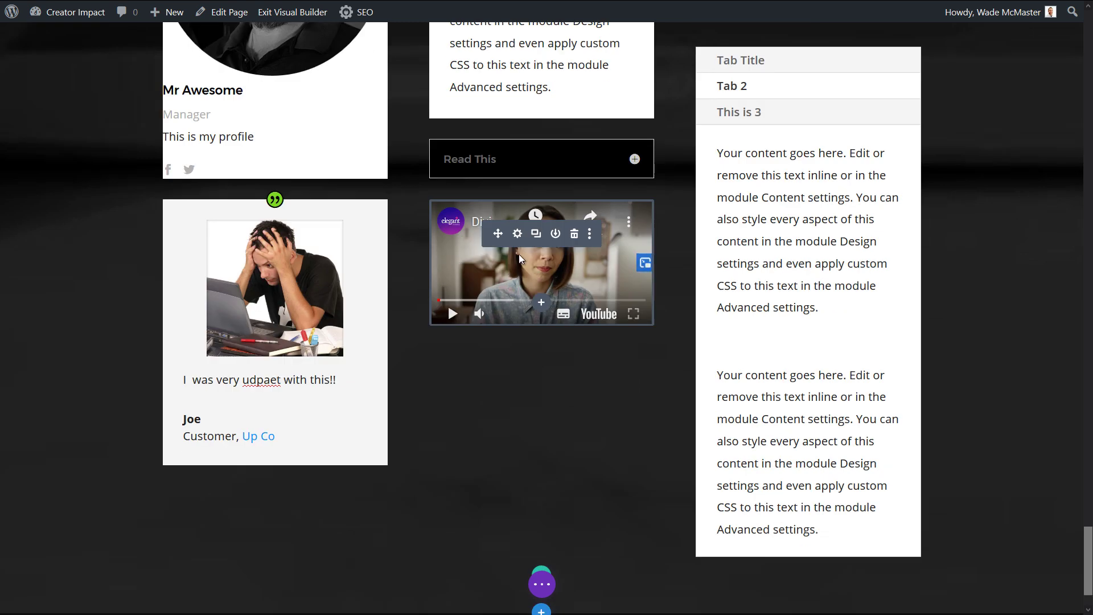
Replace the overlay with the le successioni USB-stick image
{"action": "left_click", "coordinate": [517, 234]}
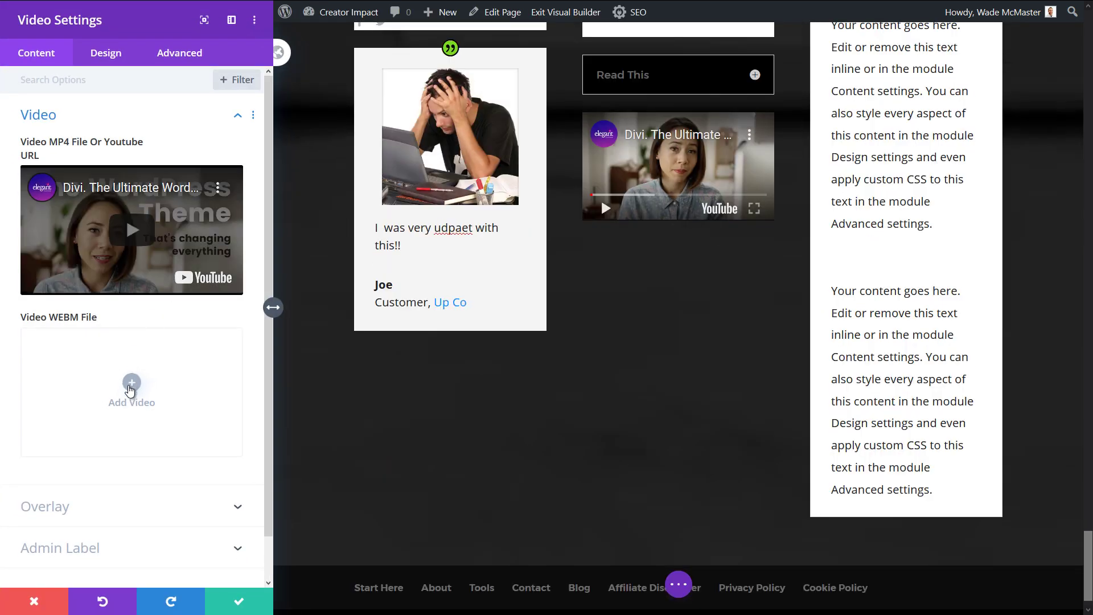
{"action": "left_click", "coordinate": [123, 515]}
{"action": "left_click", "coordinate": [119, 266]}
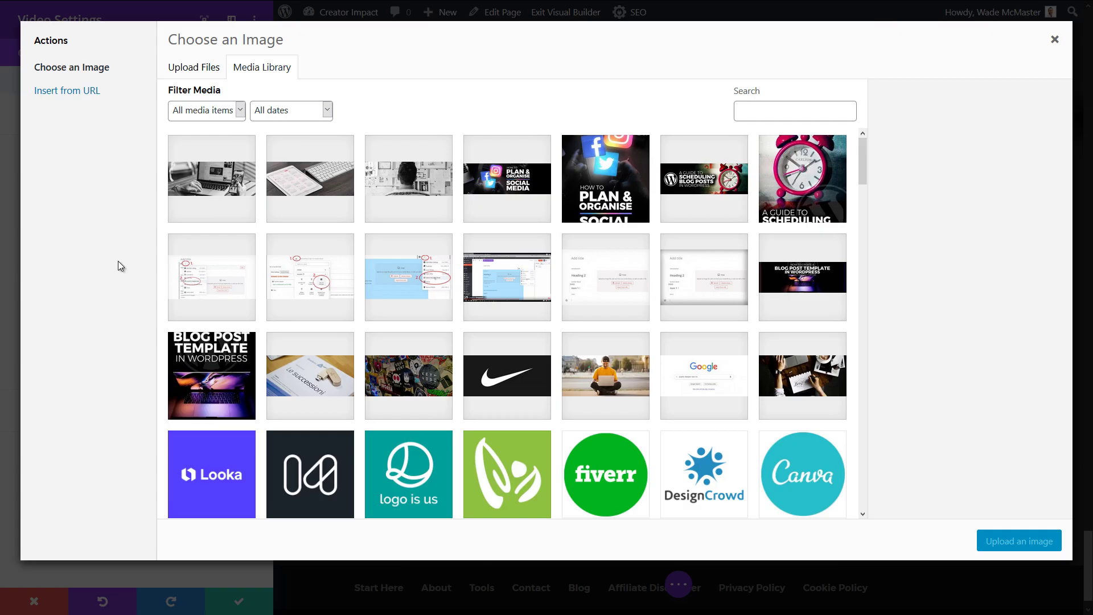
{"action": "left_click", "coordinate": [313, 392]}
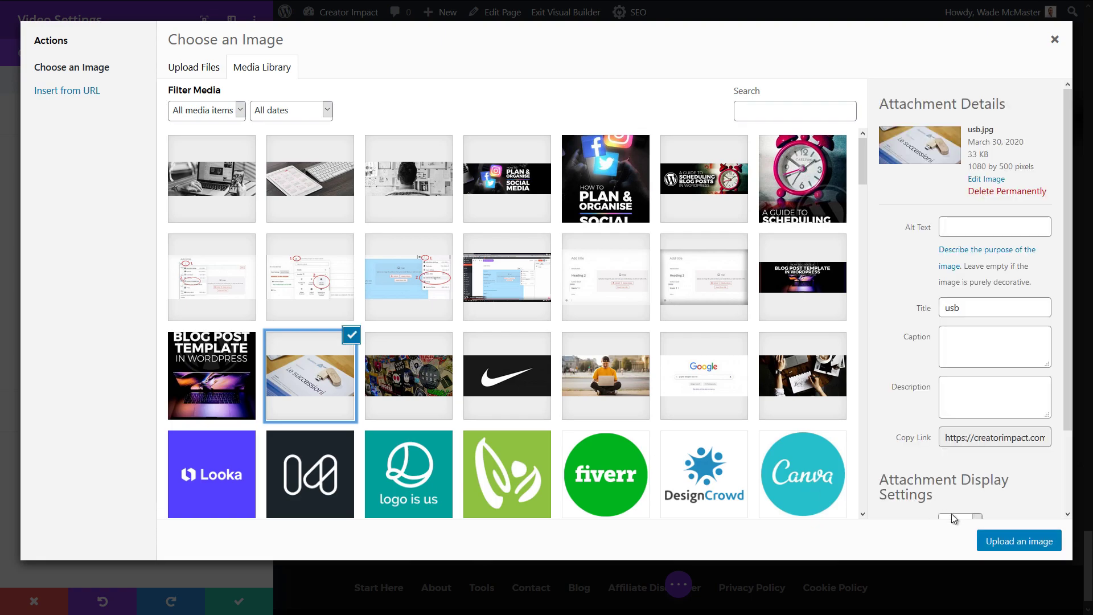
{"action": "left_click", "coordinate": [996, 540]}
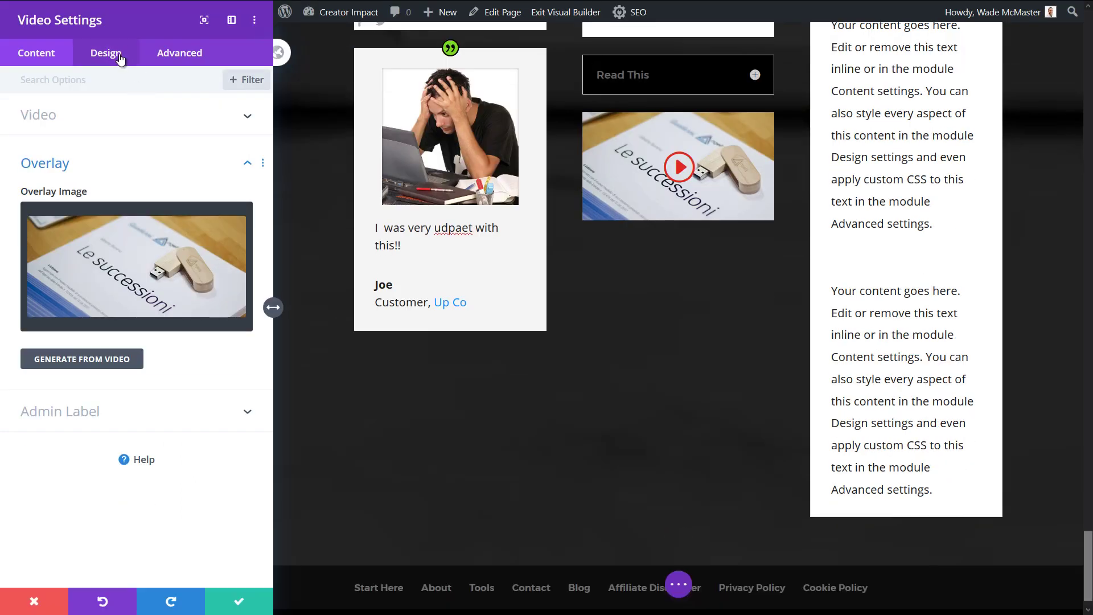
Set the overlay and play icon colours to black, add a soft box shadow, and save
{"action": "left_click", "coordinate": [120, 59]}
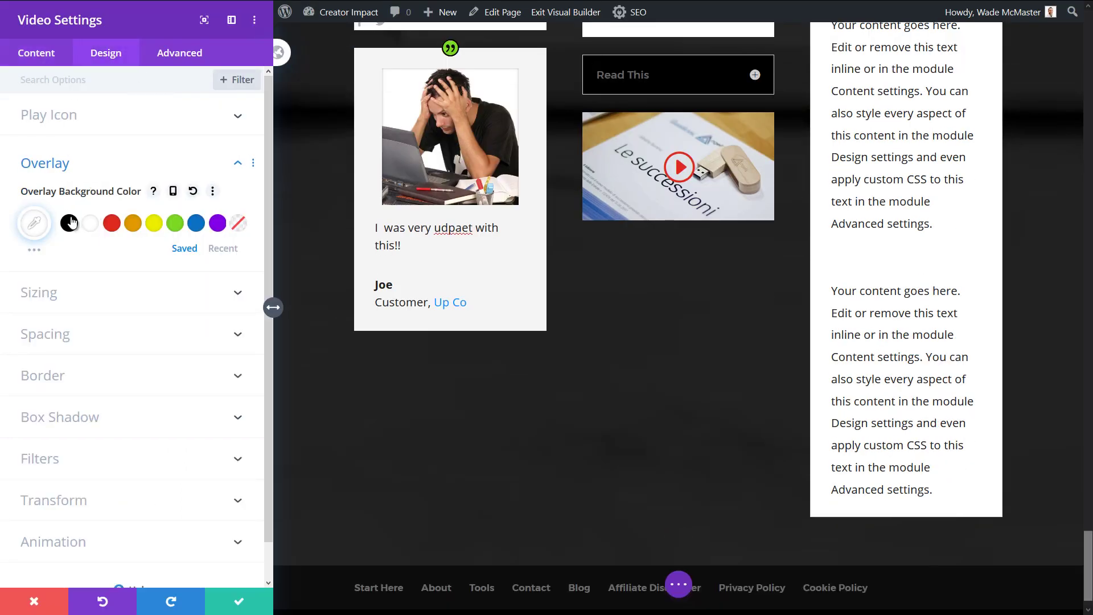
{"action": "left_click", "coordinate": [69, 222]}
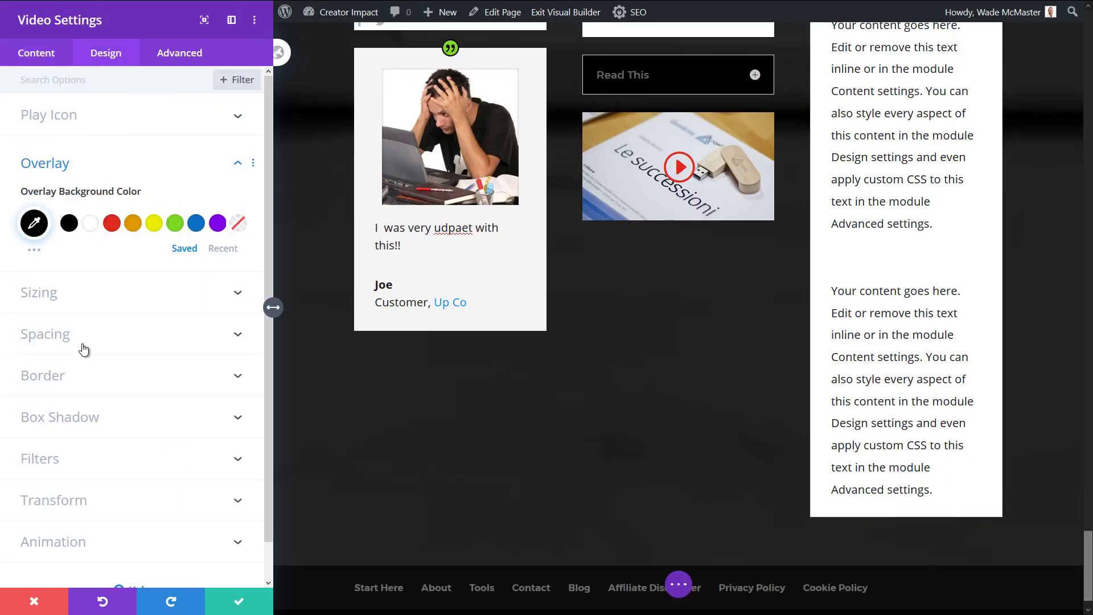
{"action": "left_click", "coordinate": [100, 126]}
{"action": "left_click", "coordinate": [69, 174]}
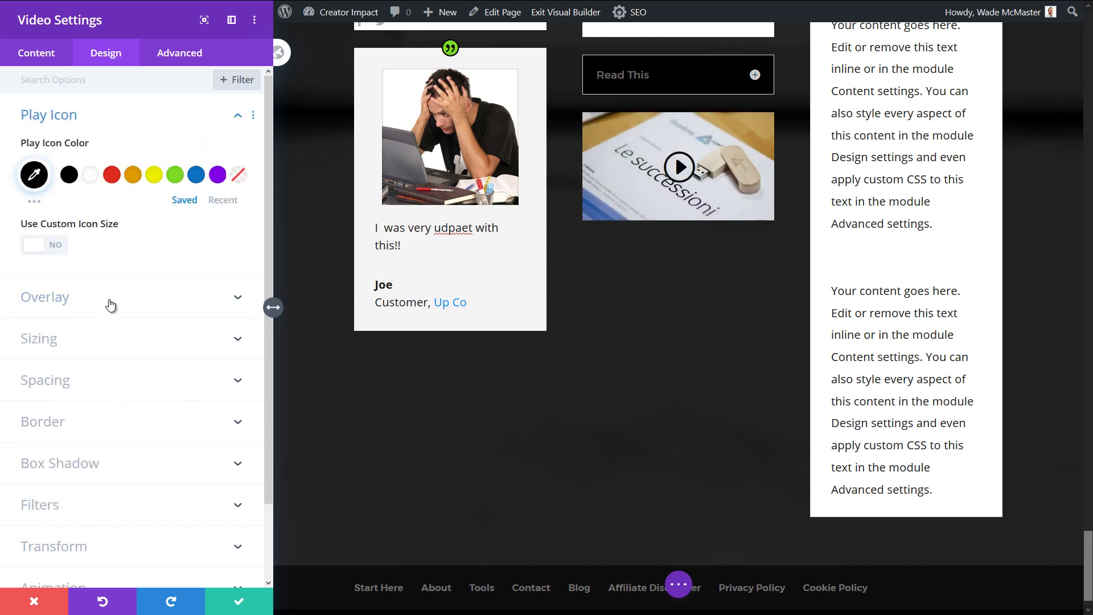
{"action": "left_click", "coordinate": [119, 475]}
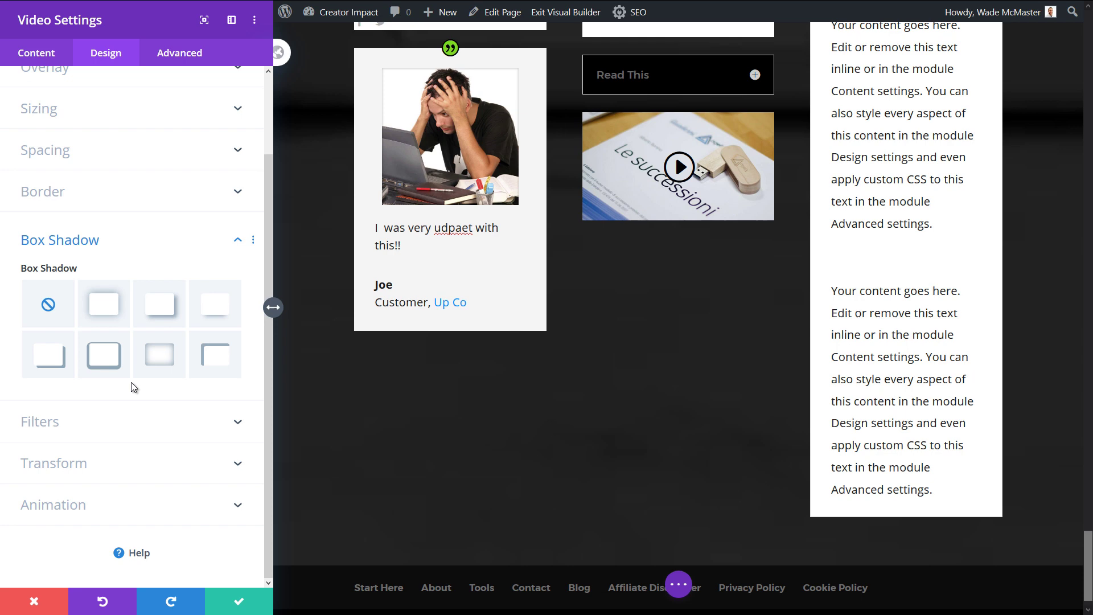
{"action": "left_click", "coordinate": [114, 314]}
{"action": "left_click", "coordinate": [239, 602]}
{"action": "mouse_move", "coordinate": [643, 183]}
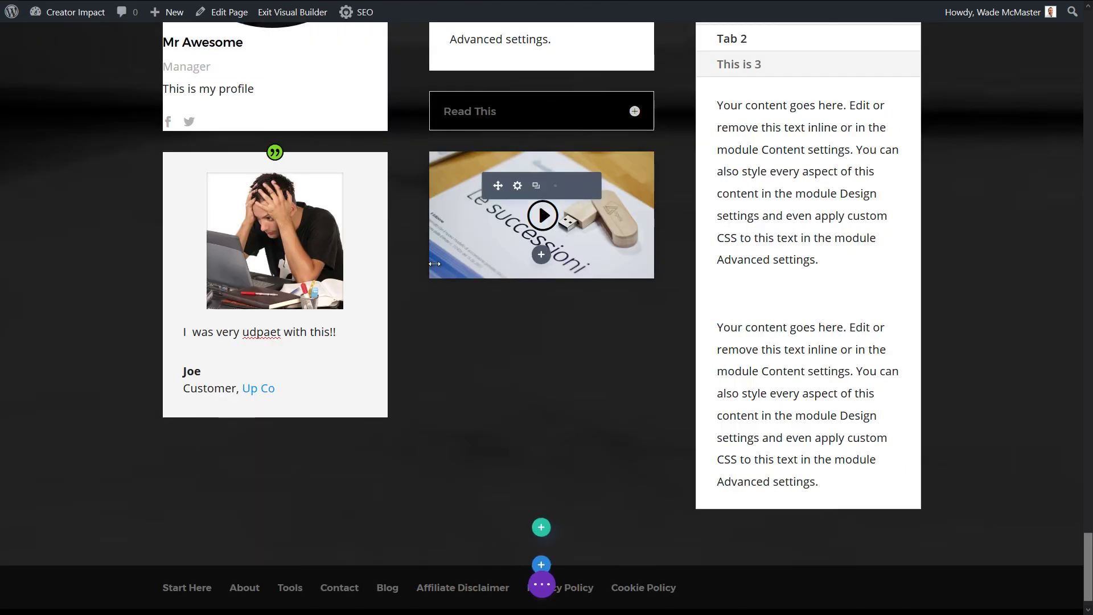
{"action": "scroll", "coordinate": [643, 183], "scroll_direction": "down", "scroll_amount": 1}
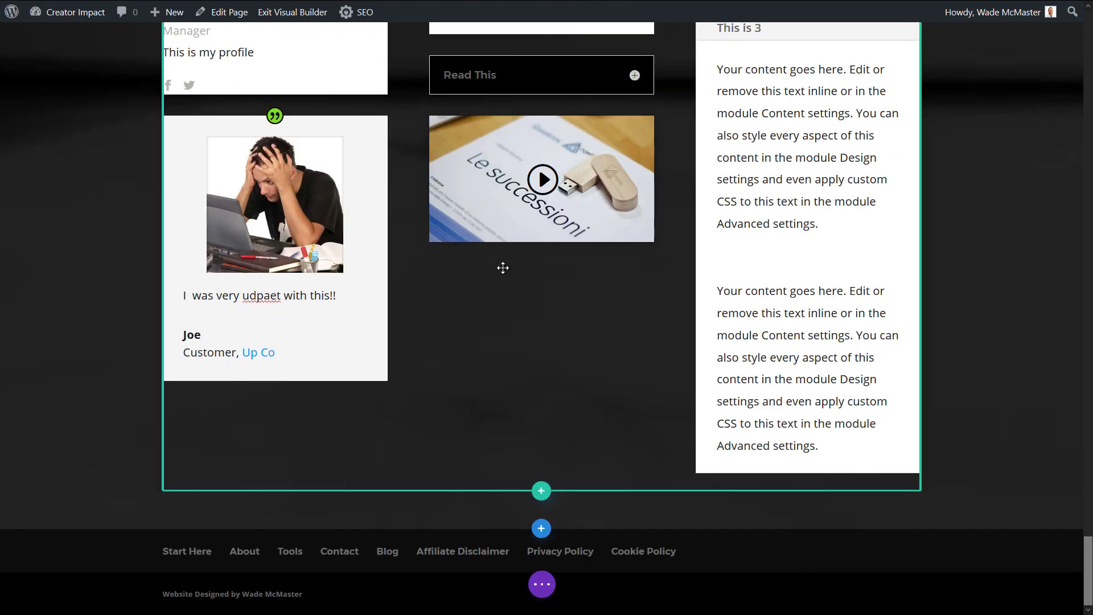
{"action": "mouse_move", "coordinate": [604, 139]}
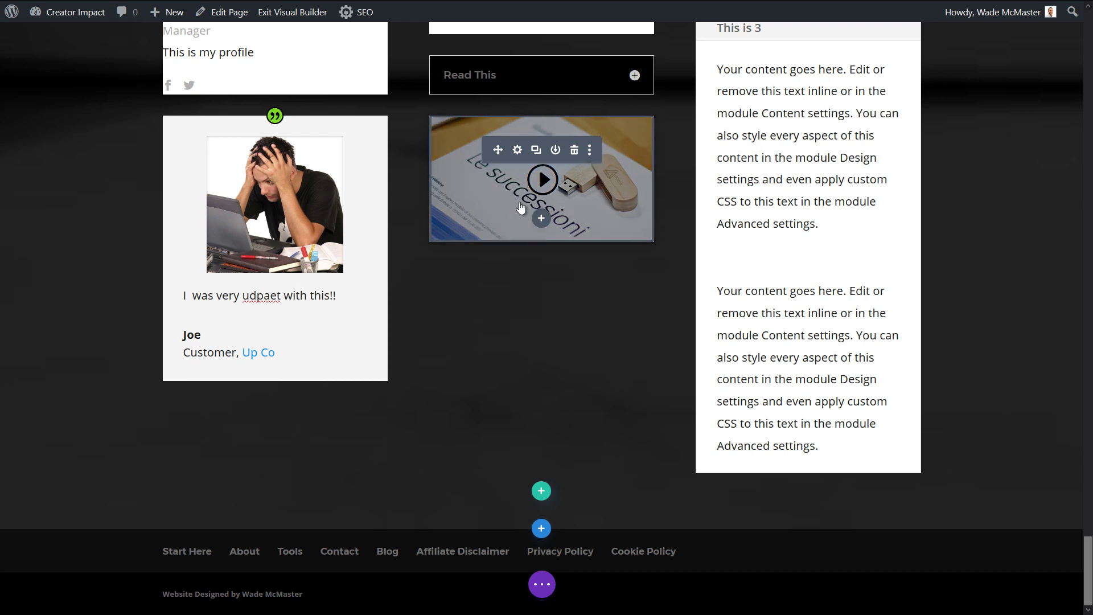
Add a Video Slider module below the existing video module
{"action": "left_click", "coordinate": [541, 218]}
{"action": "scroll", "coordinate": [586, 488], "scroll_direction": "down", "scroll_amount": 10}
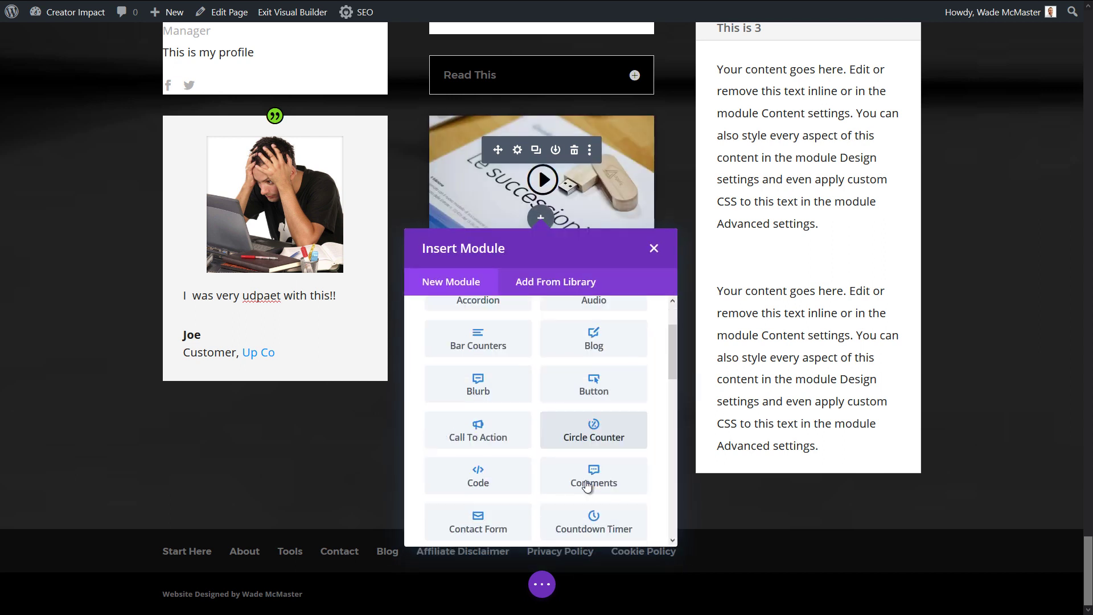
{"action": "left_click", "coordinate": [571, 519]}
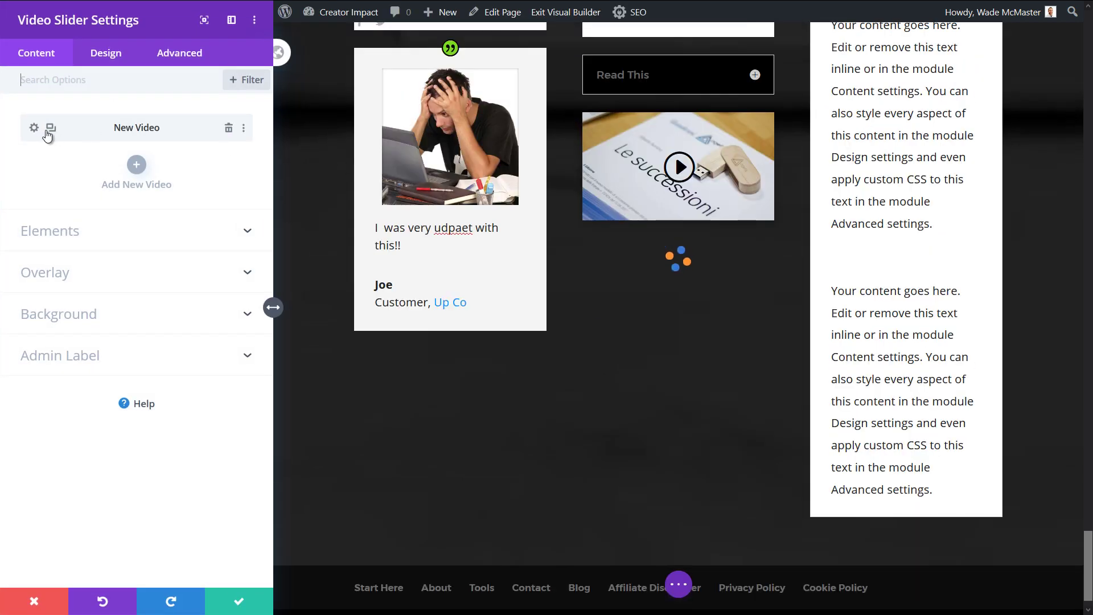
Give the slider's first video the stickers image as its overlay and confirm its settings
{"action": "left_click", "coordinate": [34, 128]}
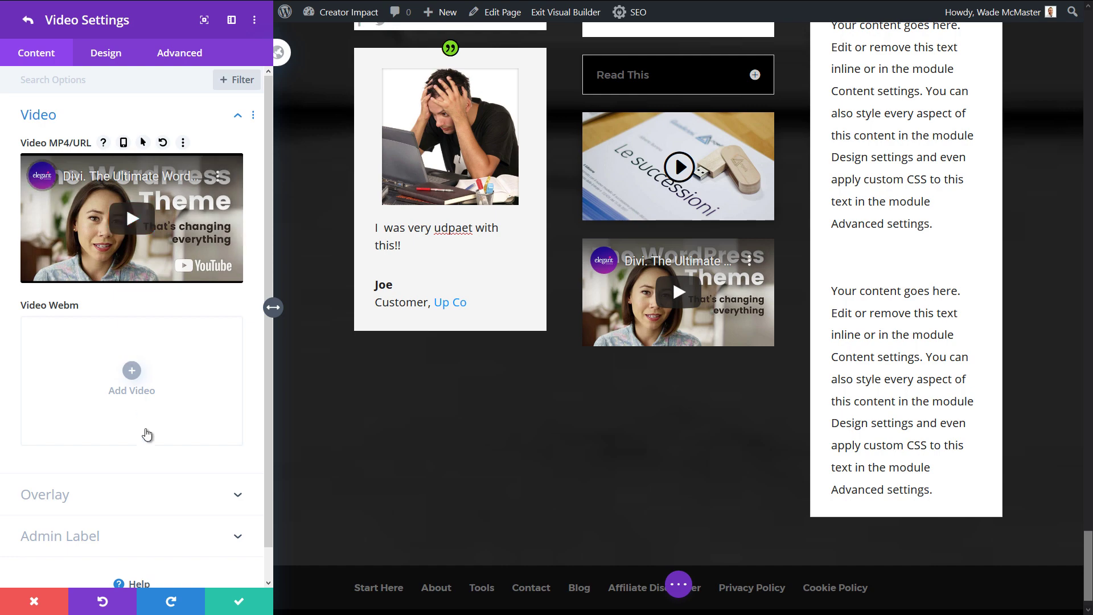
{"action": "left_click", "coordinate": [131, 494]}
{"action": "left_click", "coordinate": [127, 279]}
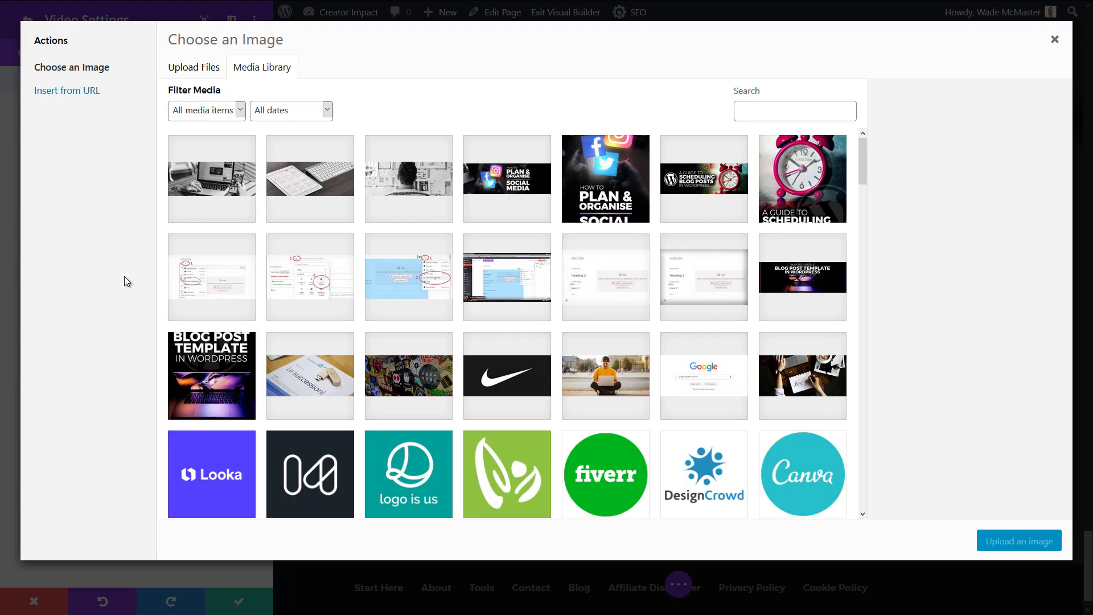
{"action": "left_click", "coordinate": [328, 369]}
{"action": "left_click", "coordinate": [412, 380]}
{"action": "left_click", "coordinate": [1019, 540]}
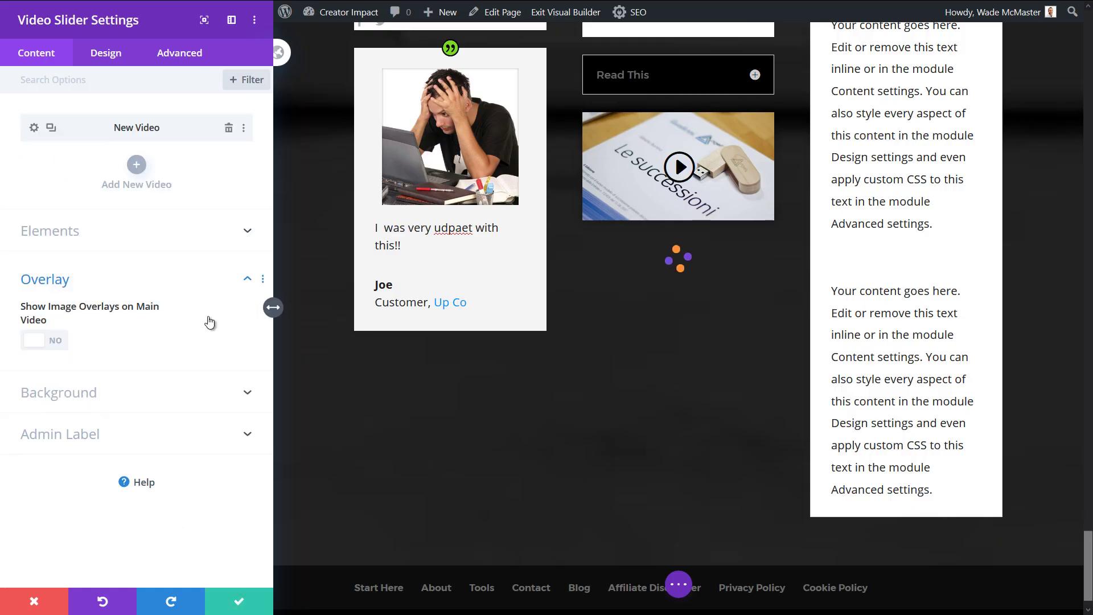
{"action": "left_click", "coordinate": [49, 129]}
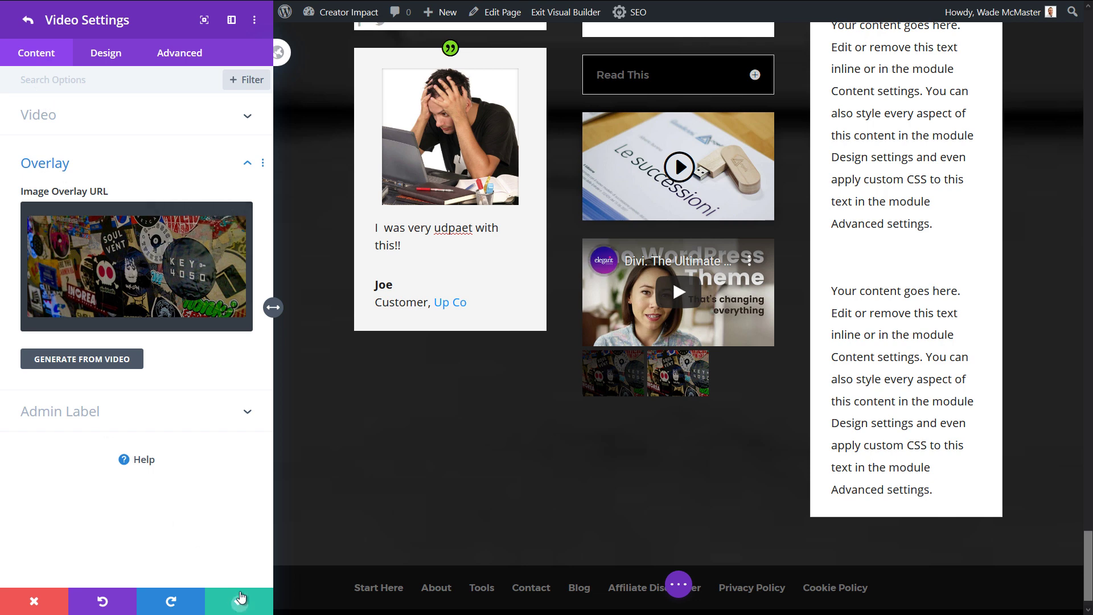
{"action": "left_click", "coordinate": [232, 598]}
Set the second video's image overlay to the yellow-shirt laptop photo
{"action": "left_click", "coordinate": [32, 162]}
{"action": "left_click", "coordinate": [190, 280]}
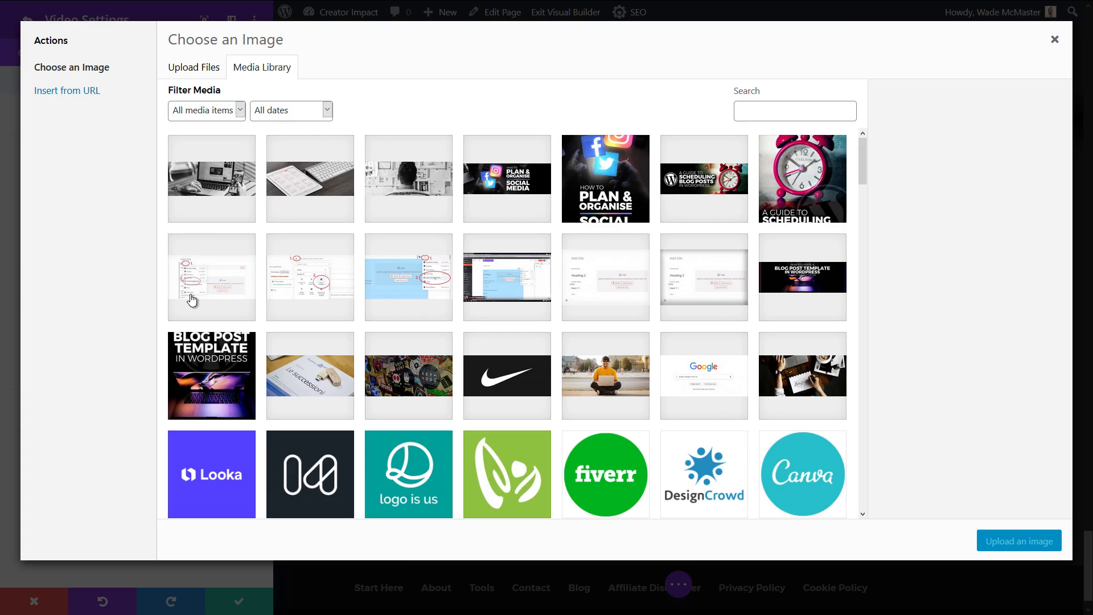
{"action": "left_click", "coordinate": [608, 382]}
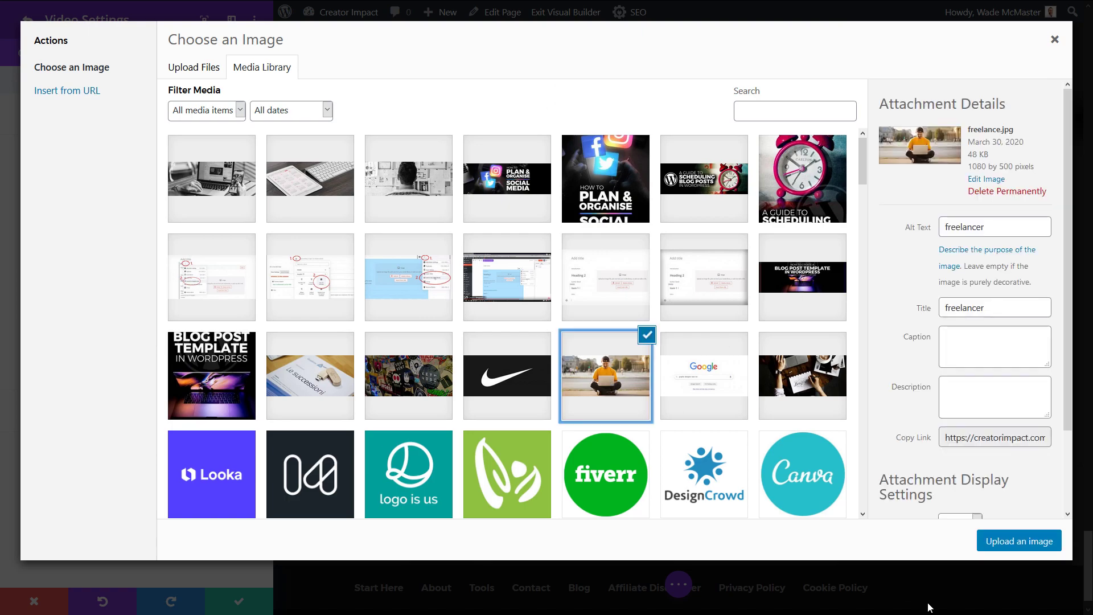
{"action": "left_click", "coordinate": [1018, 540]}
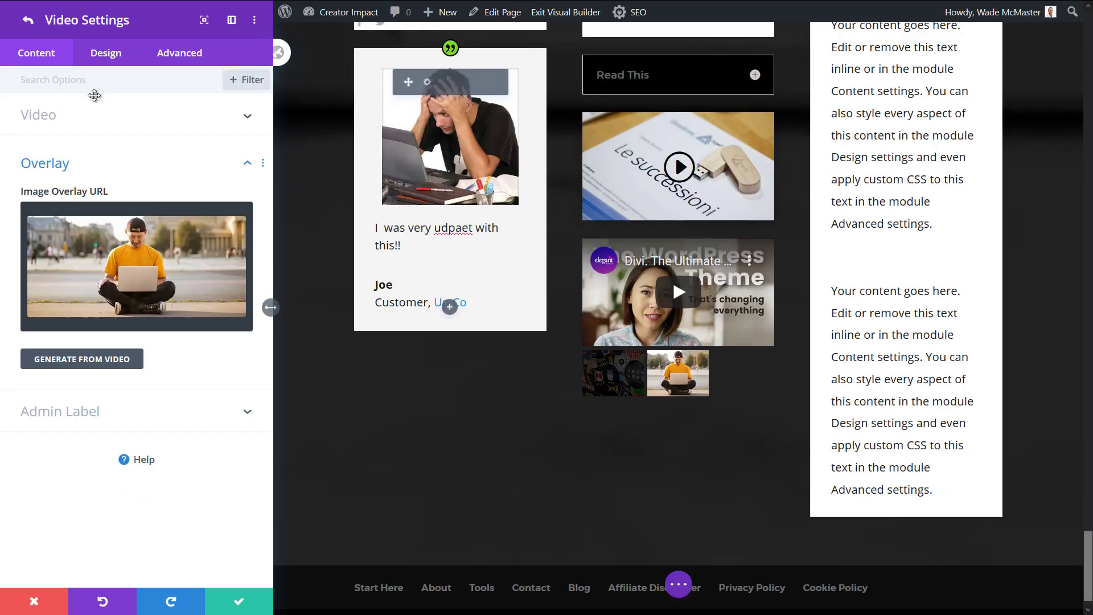
Review the second video's design and advanced options, then save the video and slider settings
{"action": "left_click", "coordinate": [106, 57]}
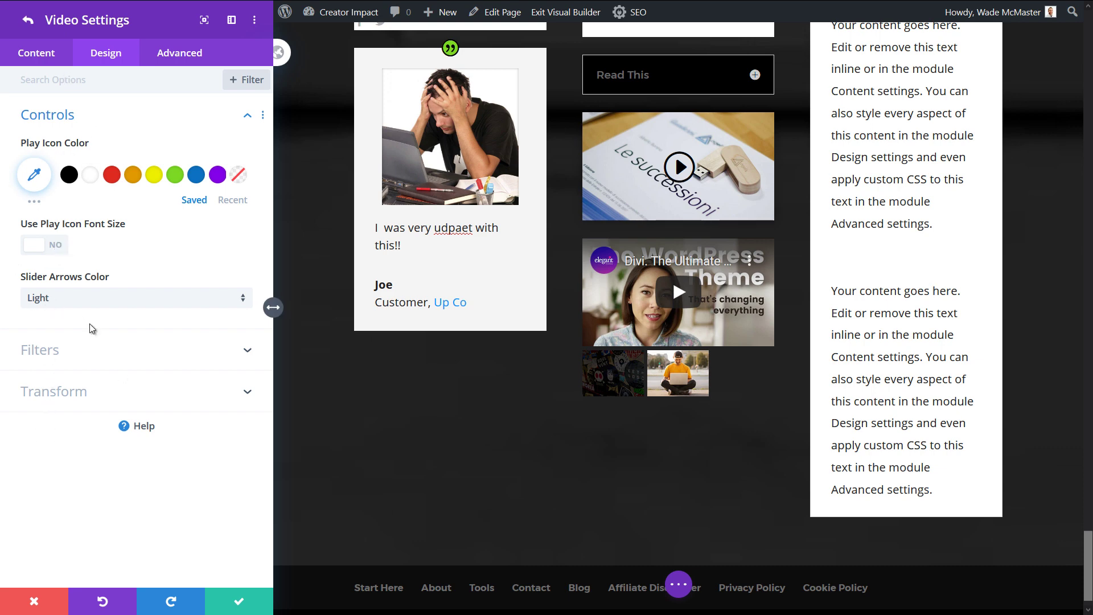
{"action": "left_click", "coordinate": [20, 61]}
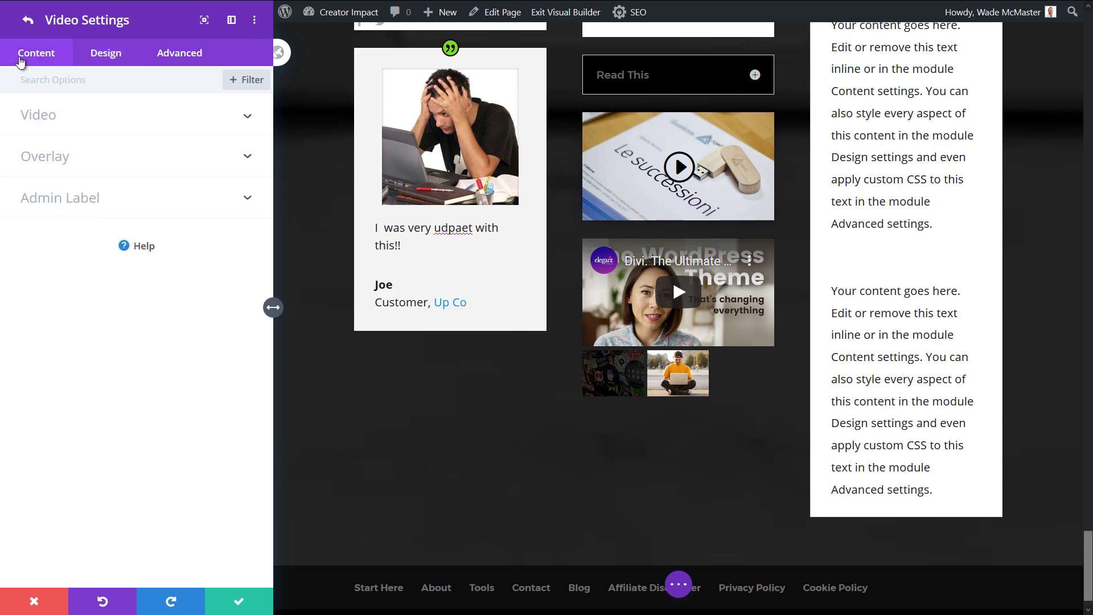
{"action": "left_click", "coordinate": [115, 64]}
{"action": "left_click", "coordinate": [173, 57]}
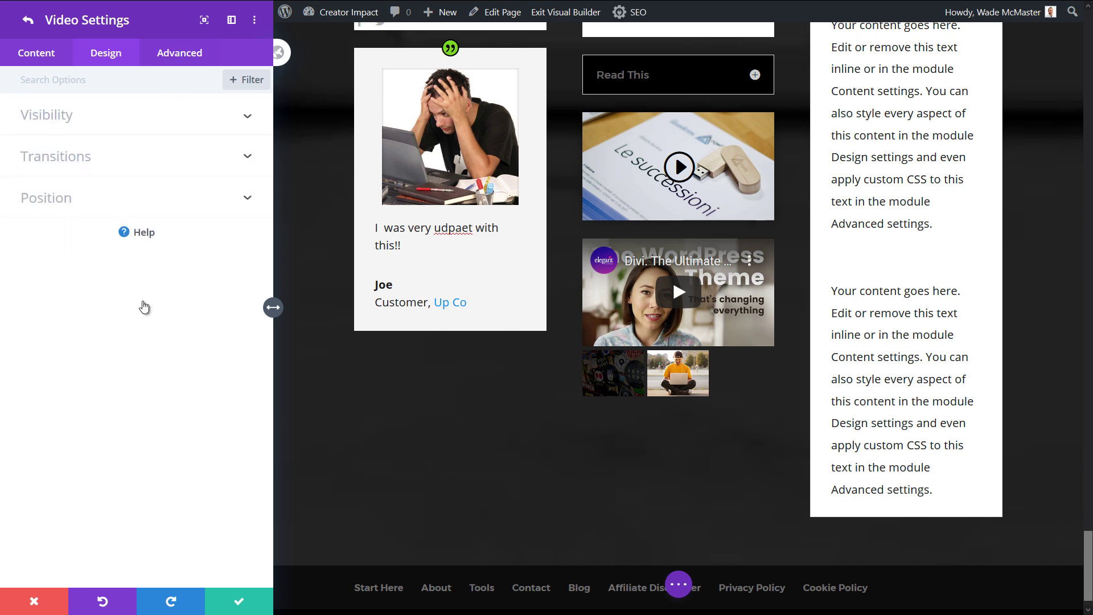
{"action": "left_click", "coordinate": [239, 603]}
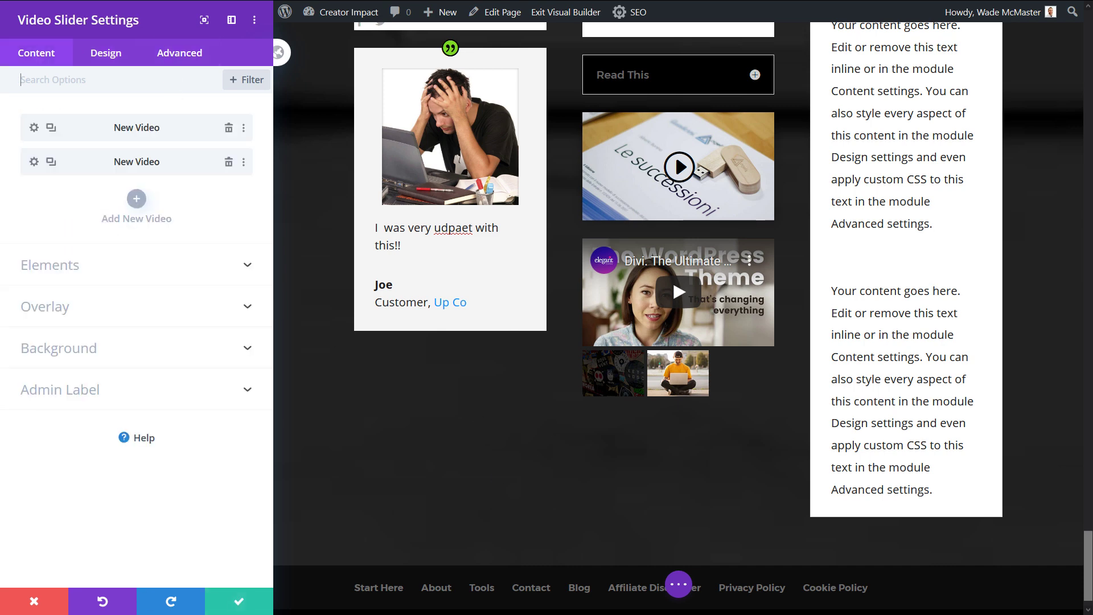
{"action": "left_click", "coordinate": [240, 602]}
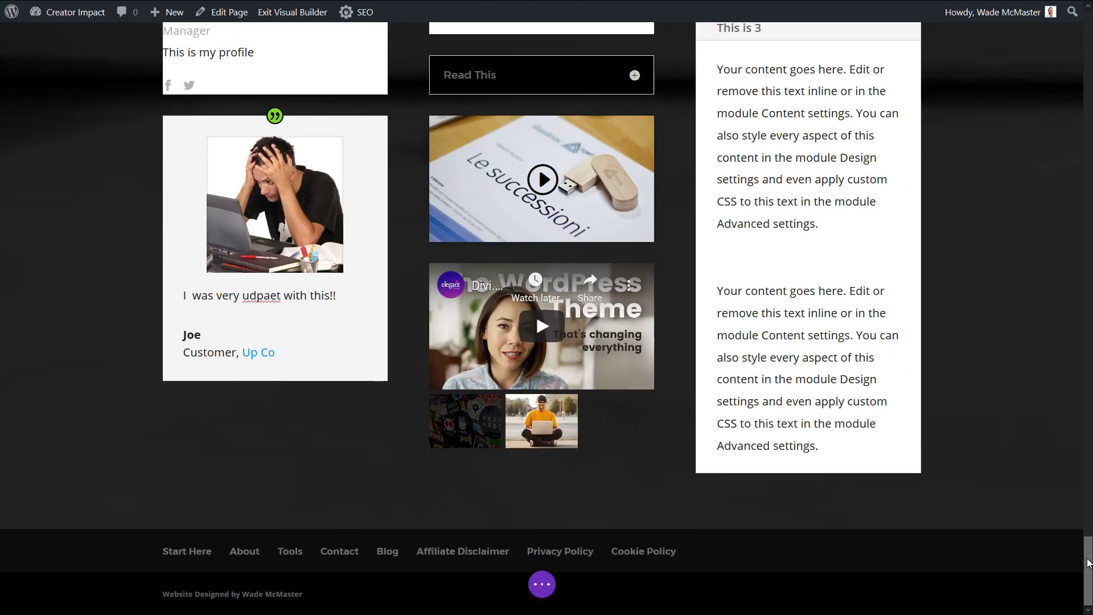
{"action": "left_click_drag", "start_coordinate": [1087, 569], "coordinate": [1087, 46]}
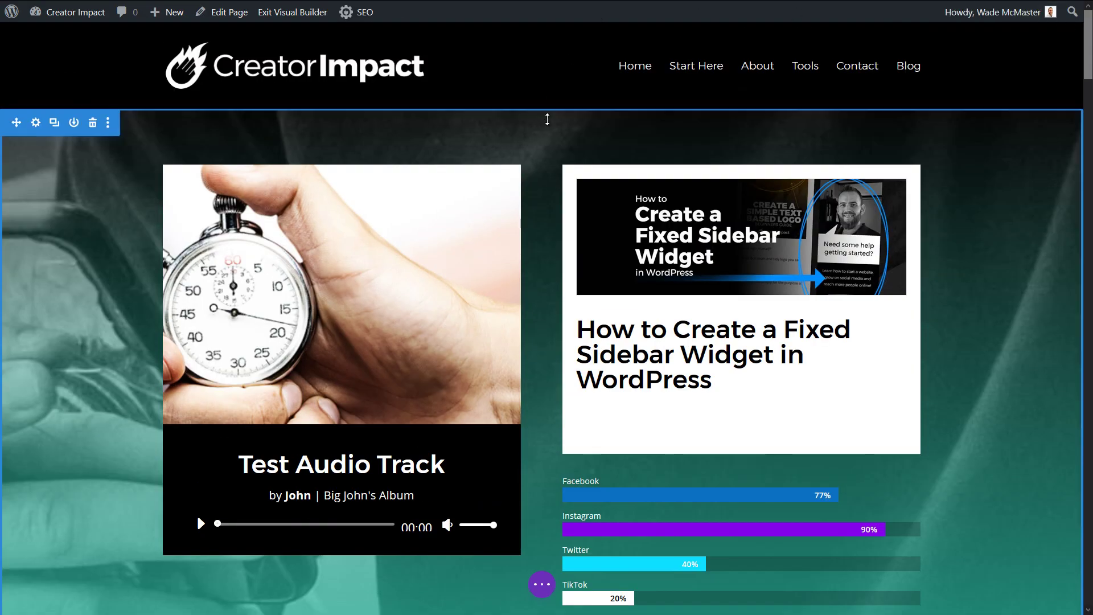
Insert a fullwidth section with a Fullwidth Image module above the 'Here is our offer!' row
{"action": "scroll", "coordinate": [543, 228], "scroll_direction": "down", "scroll_amount": 8}
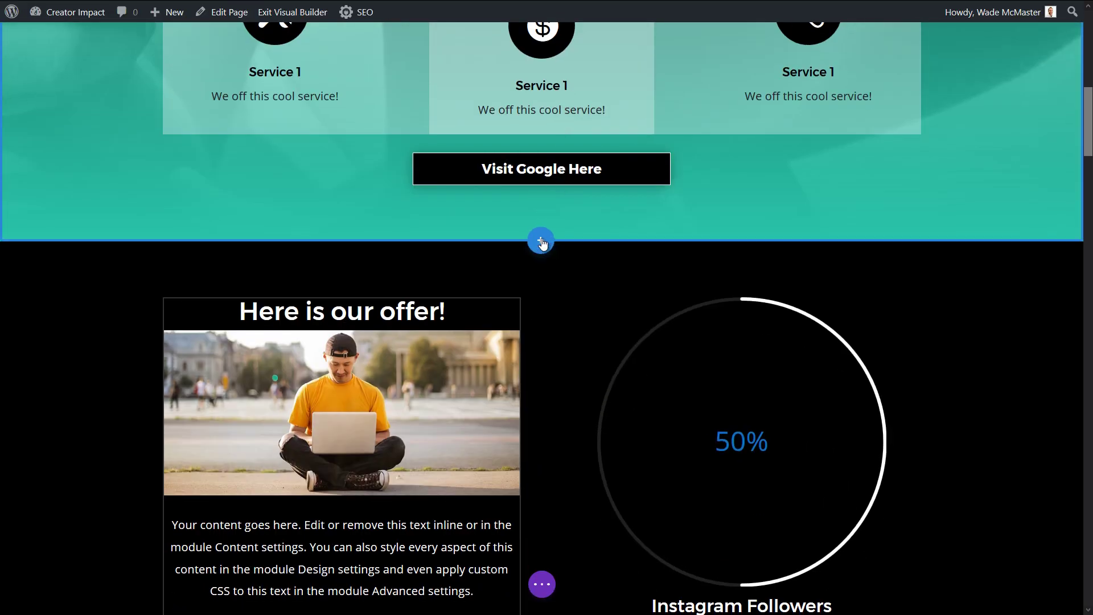
{"action": "scroll", "coordinate": [524, 314], "scroll_direction": "up", "scroll_amount": 5}
{"action": "scroll", "coordinate": [525, 314], "scroll_direction": "up", "scroll_amount": 3}
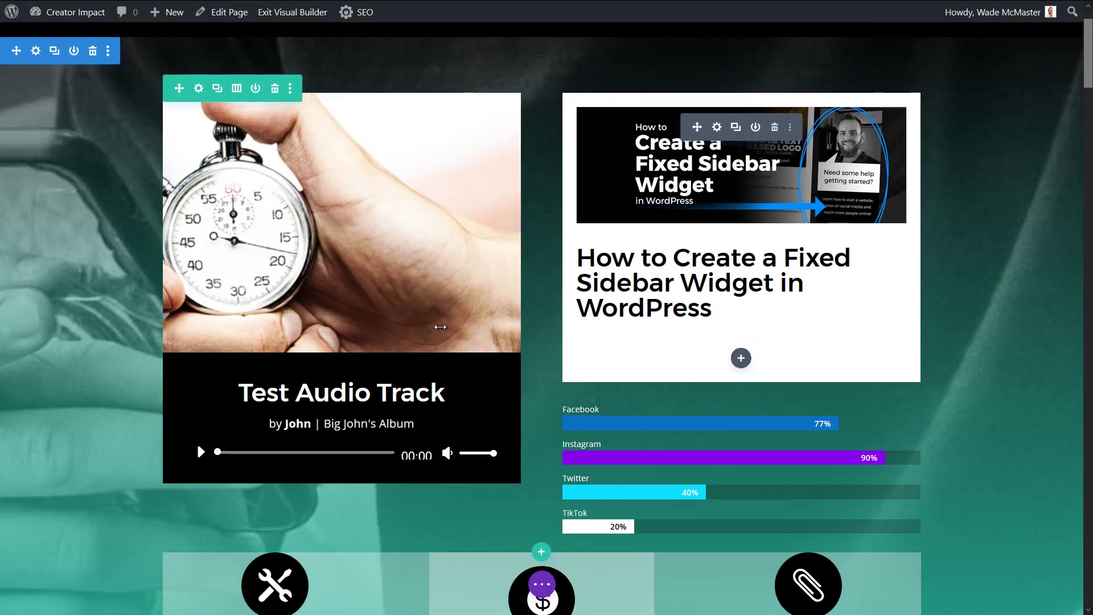
{"action": "scroll", "coordinate": [353, 317], "scroll_direction": "down", "scroll_amount": 10}
{"action": "left_click", "coordinate": [542, 98]}
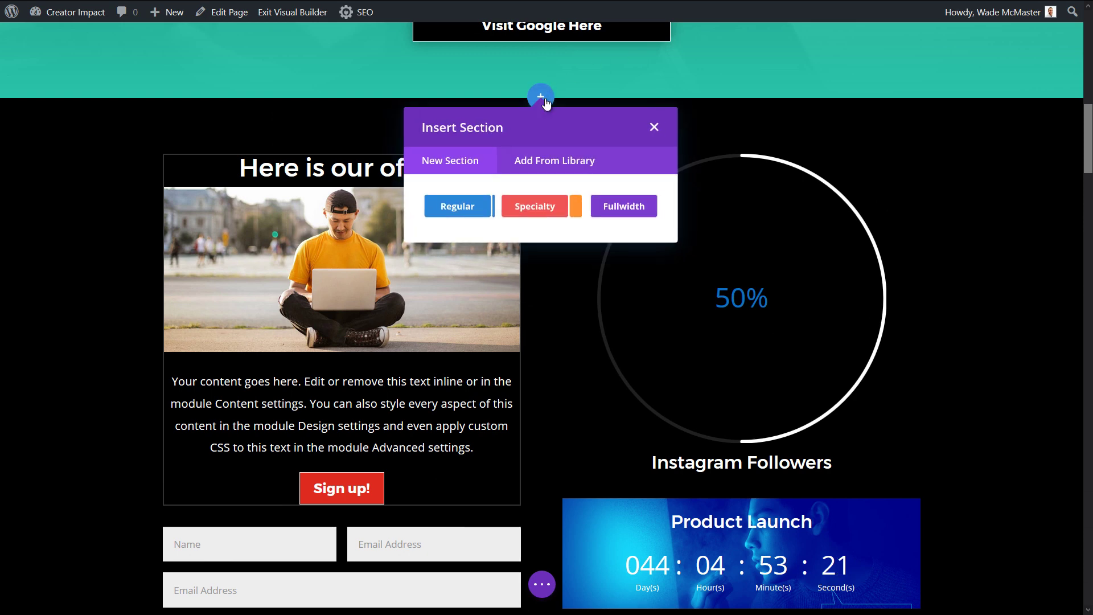
{"action": "left_click", "coordinate": [646, 208]}
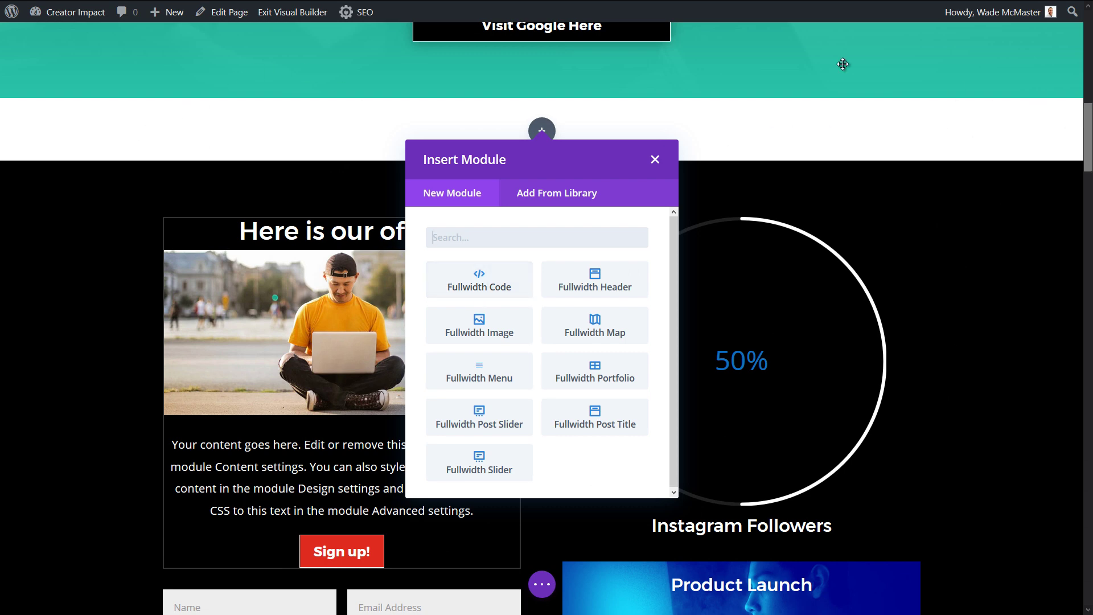
{"action": "left_click", "coordinate": [508, 335]}
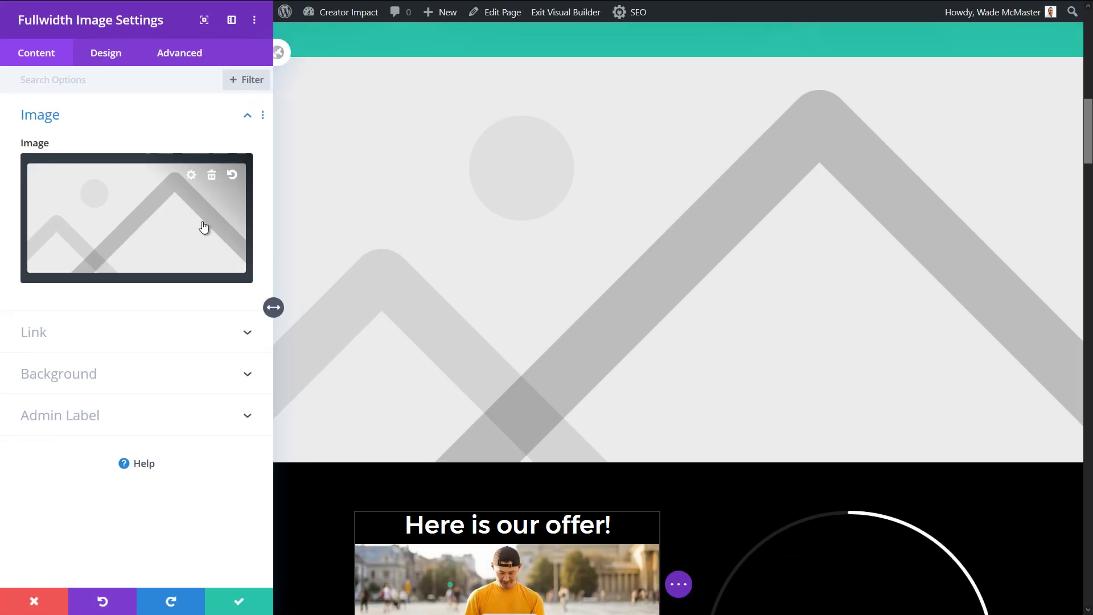
Set the fullwidth image to the hand-lettering desk photo and save the module
{"action": "left_click", "coordinate": [203, 226]}
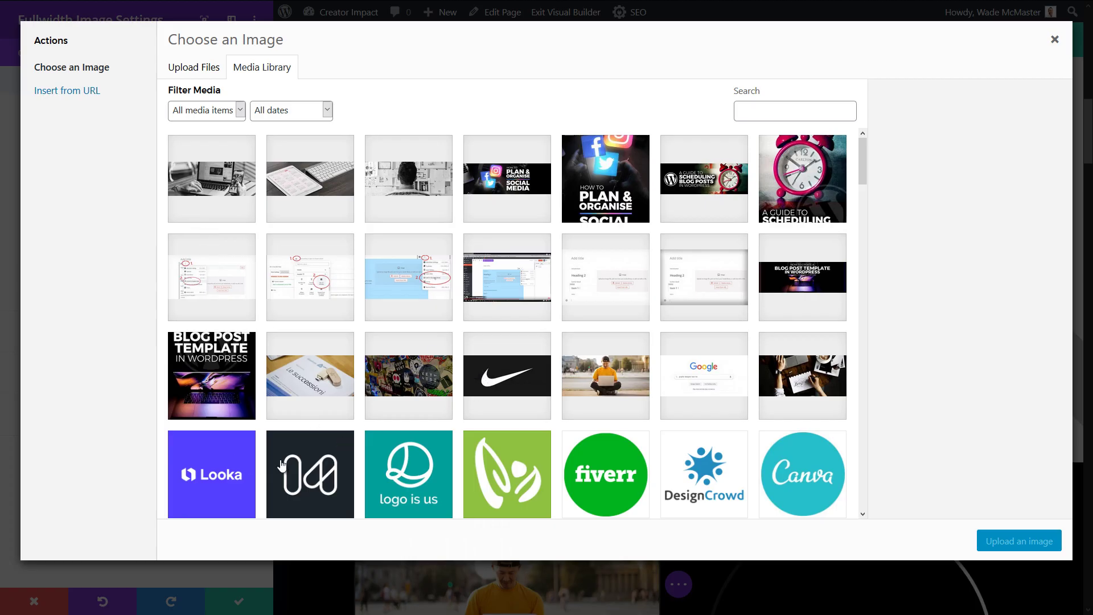
{"action": "left_click", "coordinate": [792, 388]}
{"action": "left_click", "coordinate": [1027, 541]}
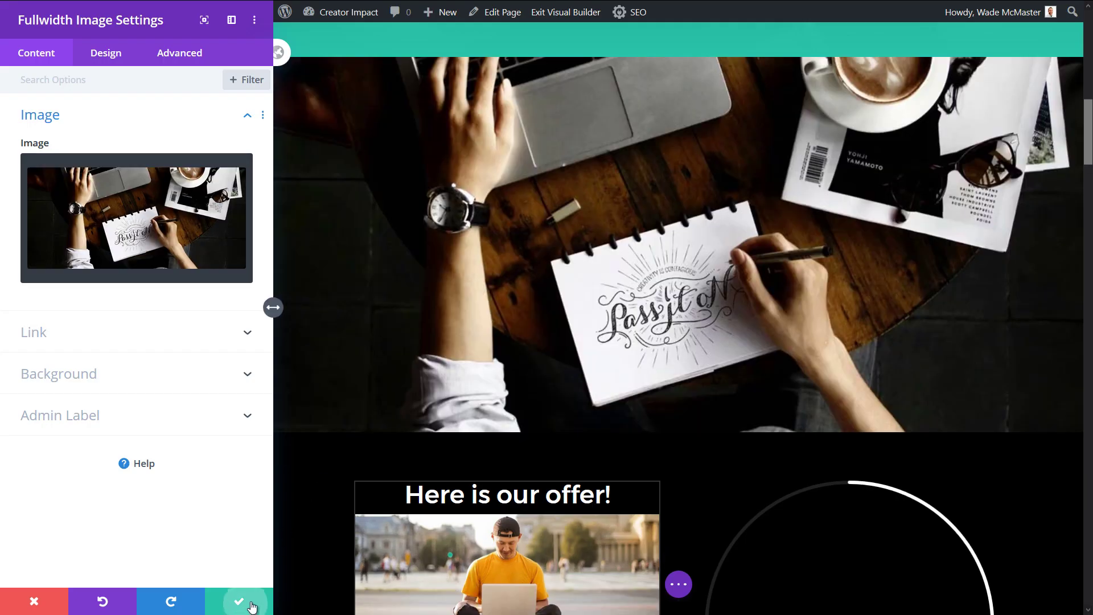
{"action": "left_click", "coordinate": [252, 607]}
Reopen the fullwidth image module's settings and save them again
{"action": "scroll", "coordinate": [512, 114], "scroll_direction": "down", "scroll_amount": 3}
{"action": "scroll", "coordinate": [513, 115], "scroll_direction": "up", "scroll_amount": 3}
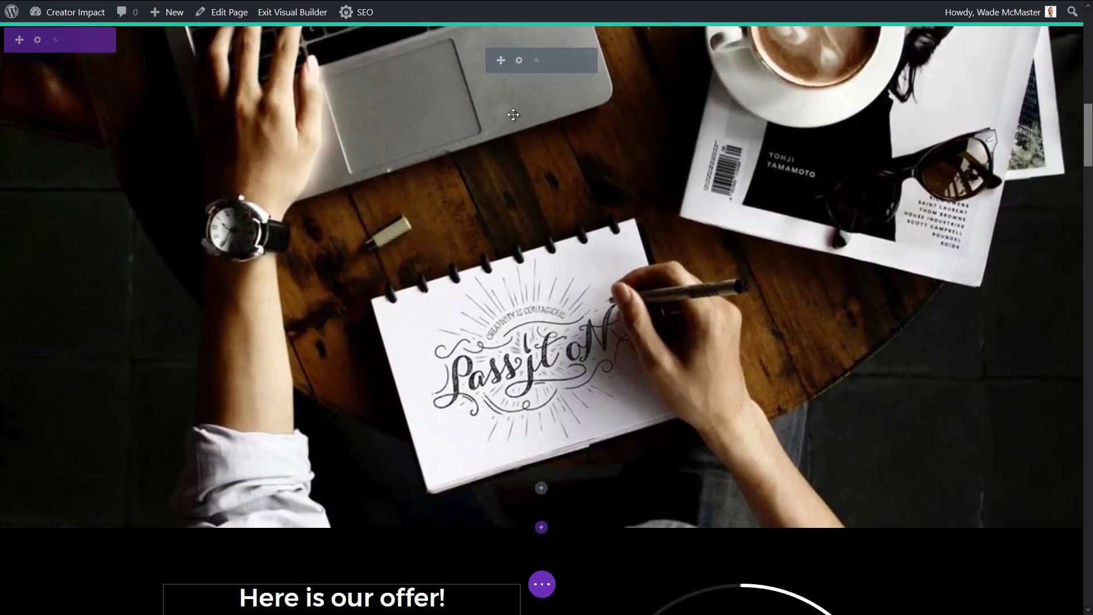
{"action": "left_click", "coordinate": [517, 60]}
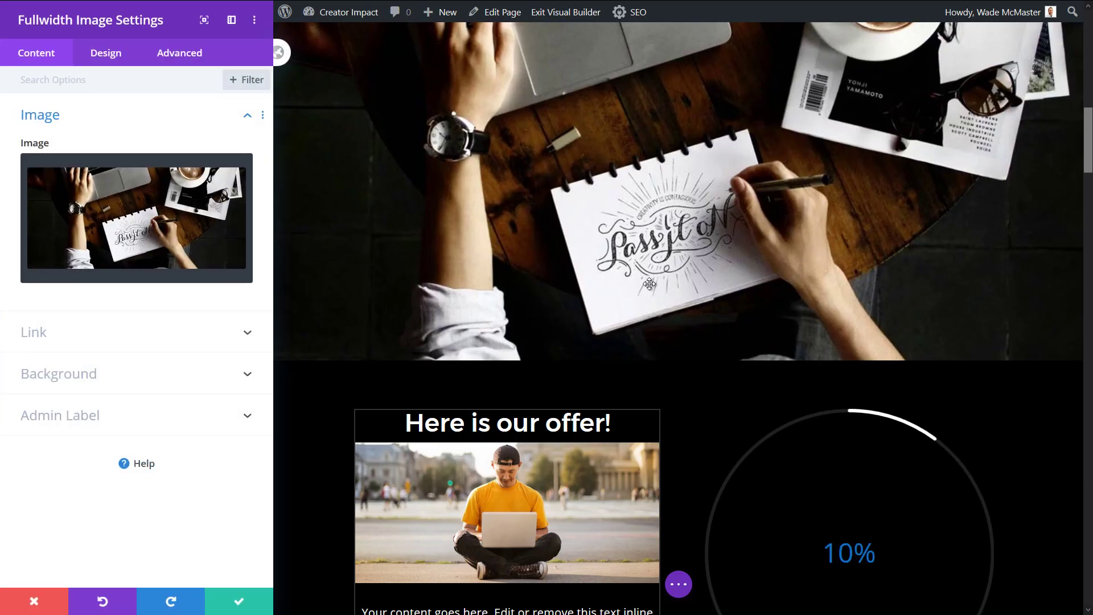
{"action": "scroll", "coordinate": [650, 283], "scroll_direction": "up", "scroll_amount": 2}
{"action": "scroll", "coordinate": [650, 282], "scroll_direction": "up", "scroll_amount": 1}
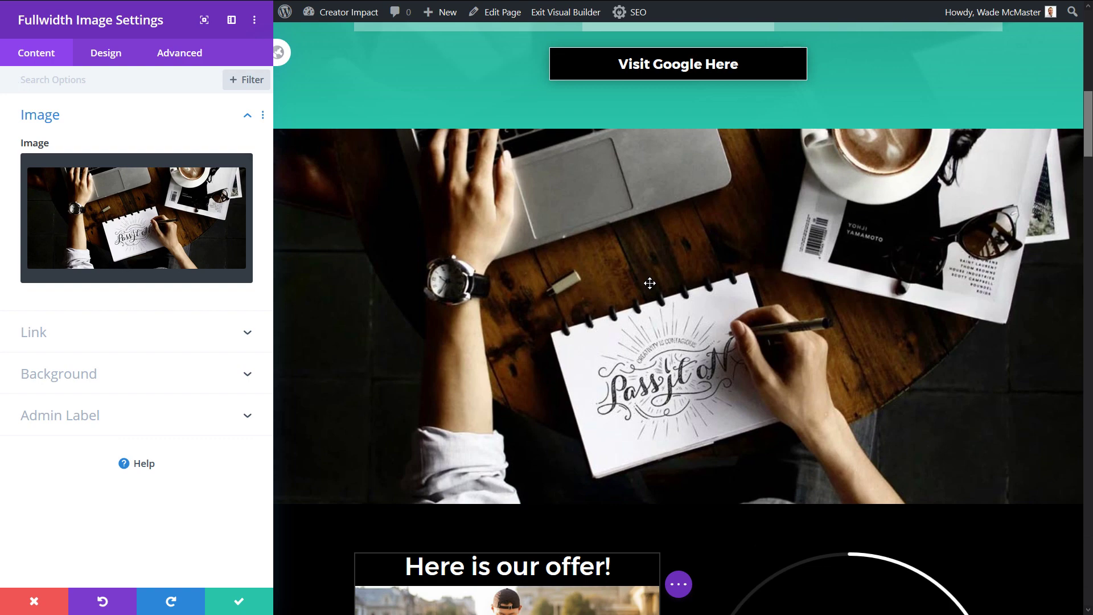
{"action": "left_click", "coordinate": [231, 611]}
{"action": "scroll", "coordinate": [547, 342], "scroll_direction": "down", "scroll_amount": 3}
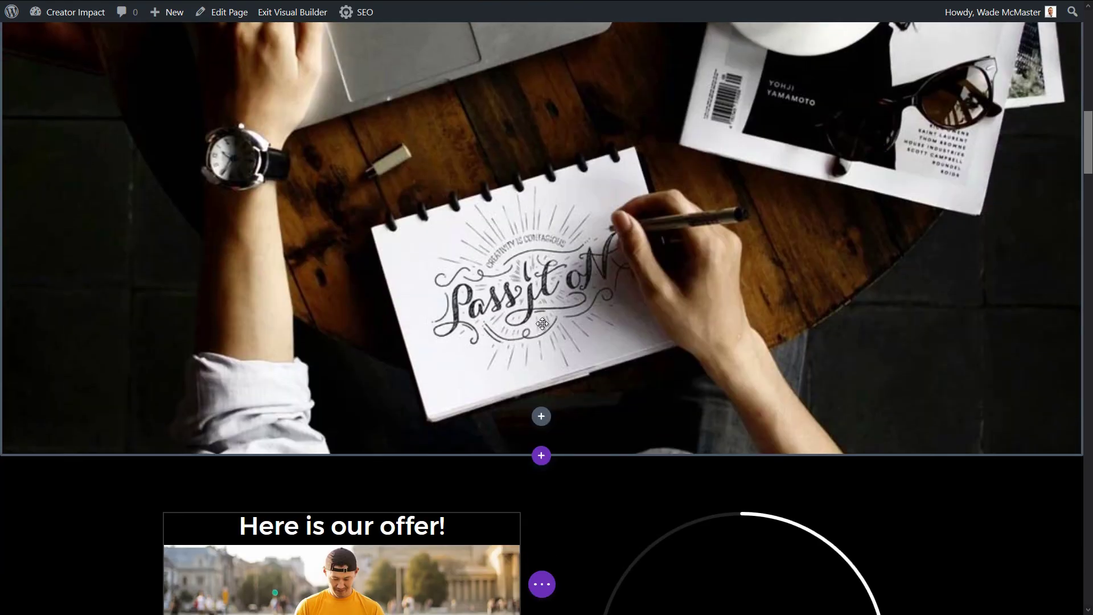
{"action": "left_click", "coordinate": [541, 417]}
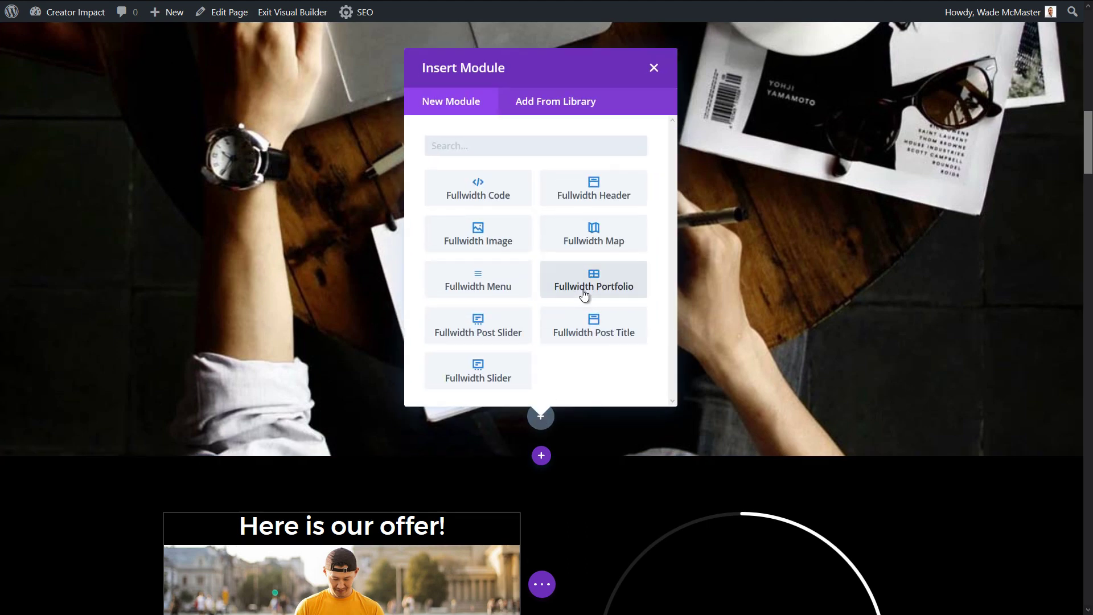
{"action": "left_click", "coordinate": [609, 277]}
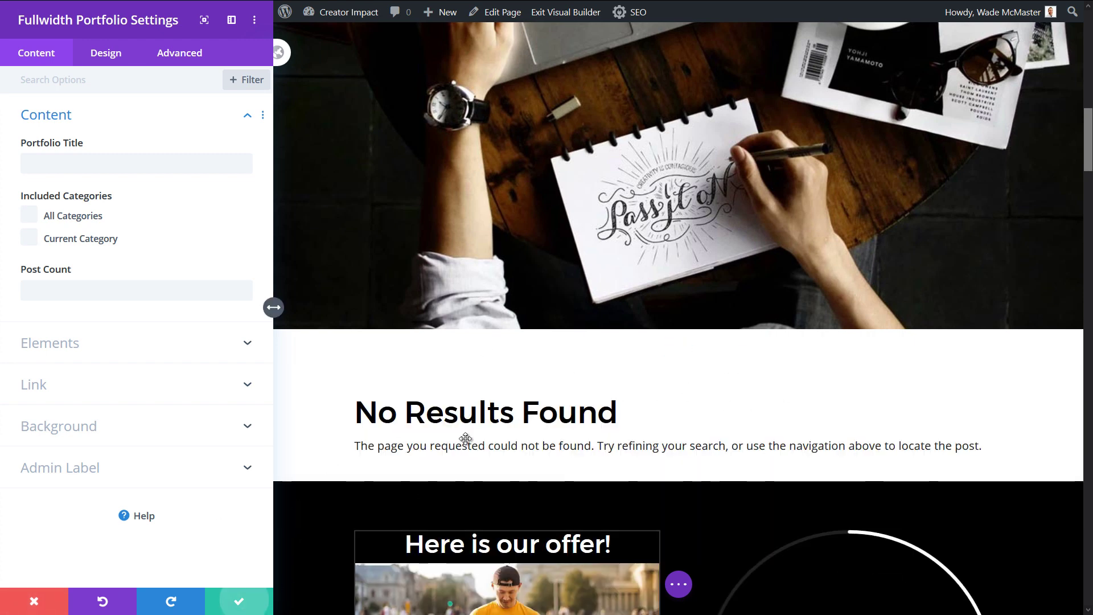
{"action": "key", "text": "Escape"}
{"action": "left_click", "coordinate": [574, 491]}
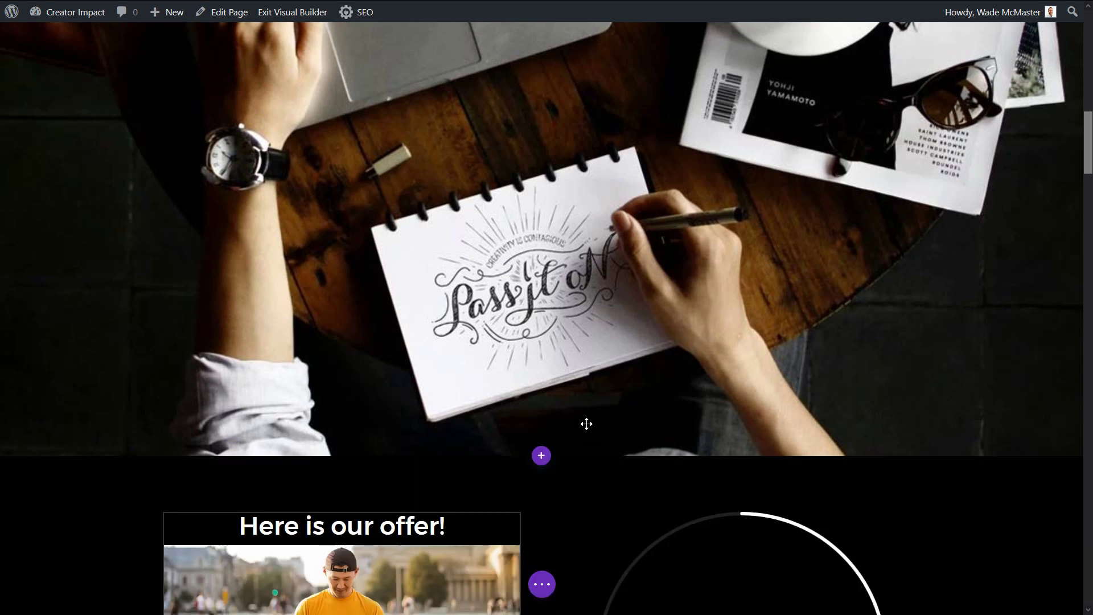
{"action": "scroll", "coordinate": [561, 370], "scroll_direction": "down", "scroll_amount": 2}
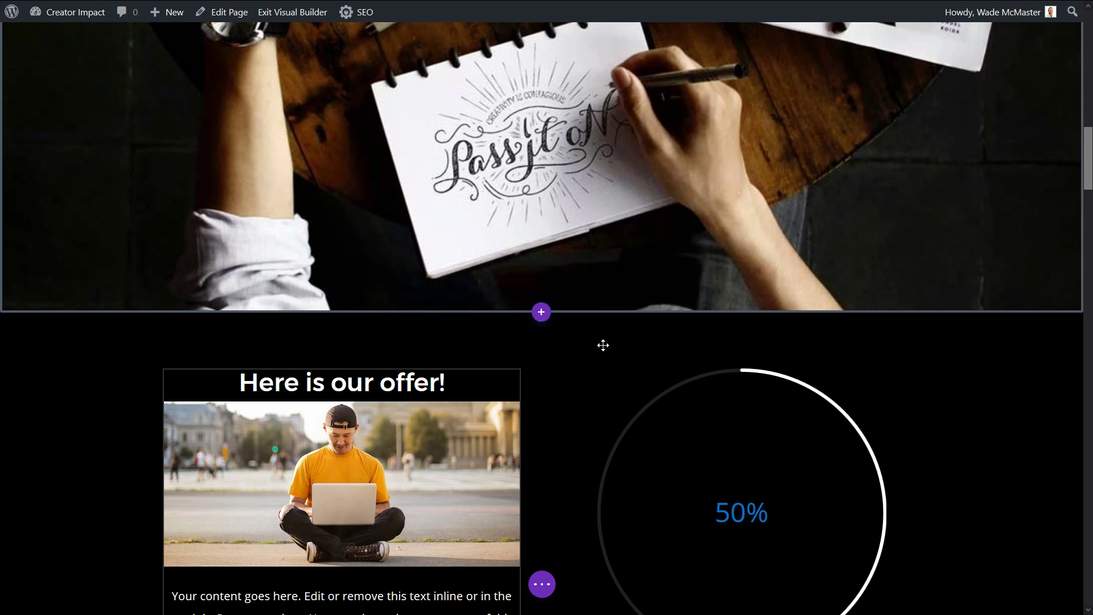
Add a fullwidth section with a Fullwidth Slider below the header photo
{"action": "scroll", "coordinate": [603, 345], "scroll_direction": "up", "scroll_amount": 2}
{"action": "left_click", "coordinate": [541, 456]}
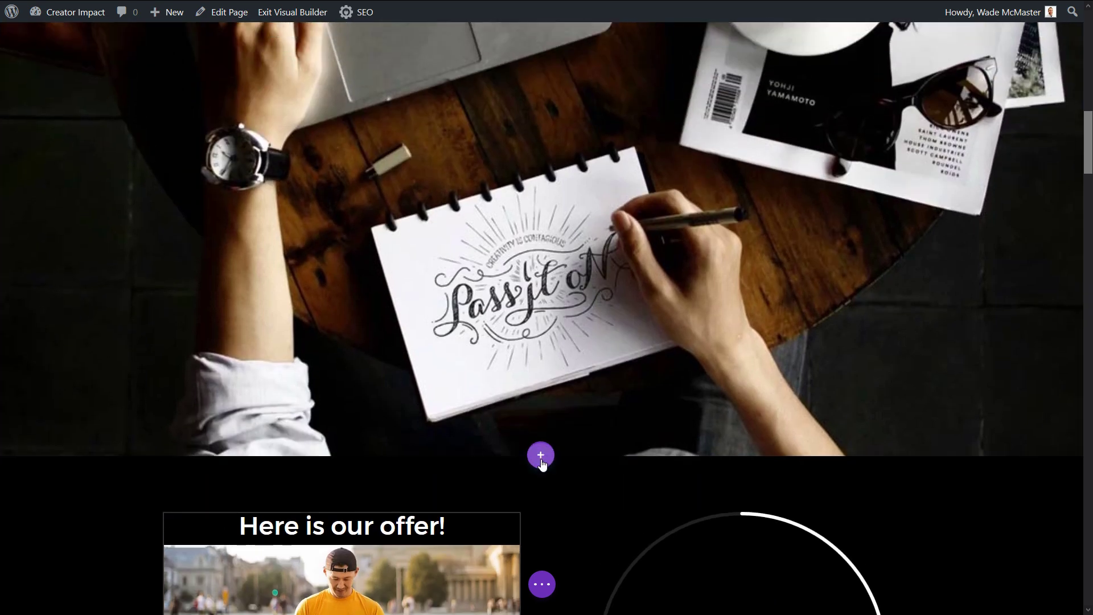
{"action": "left_click", "coordinate": [625, 408]}
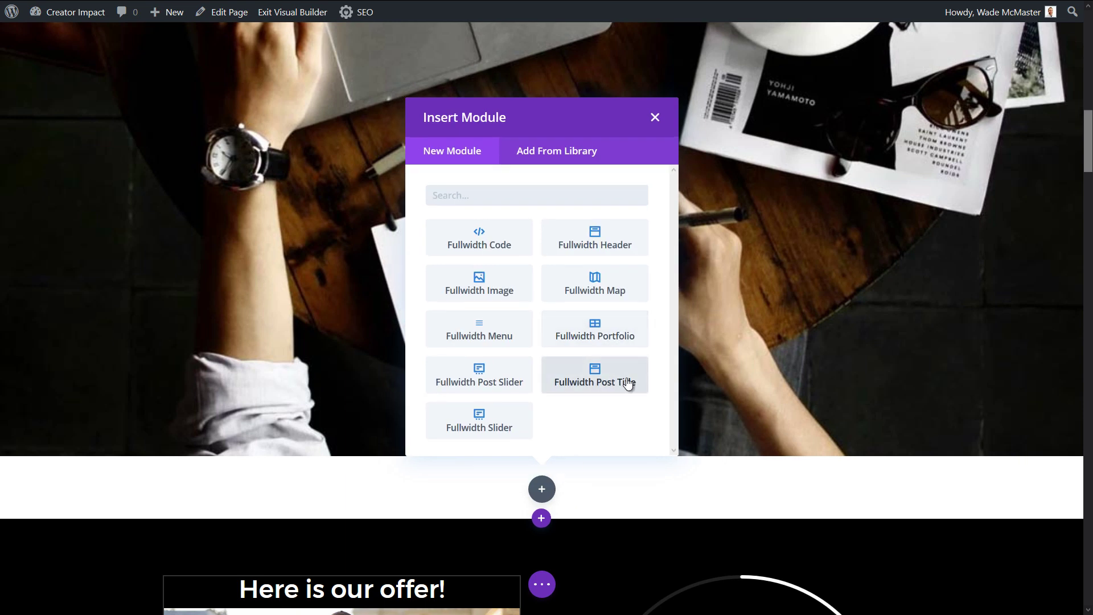
{"action": "left_click", "coordinate": [479, 428]}
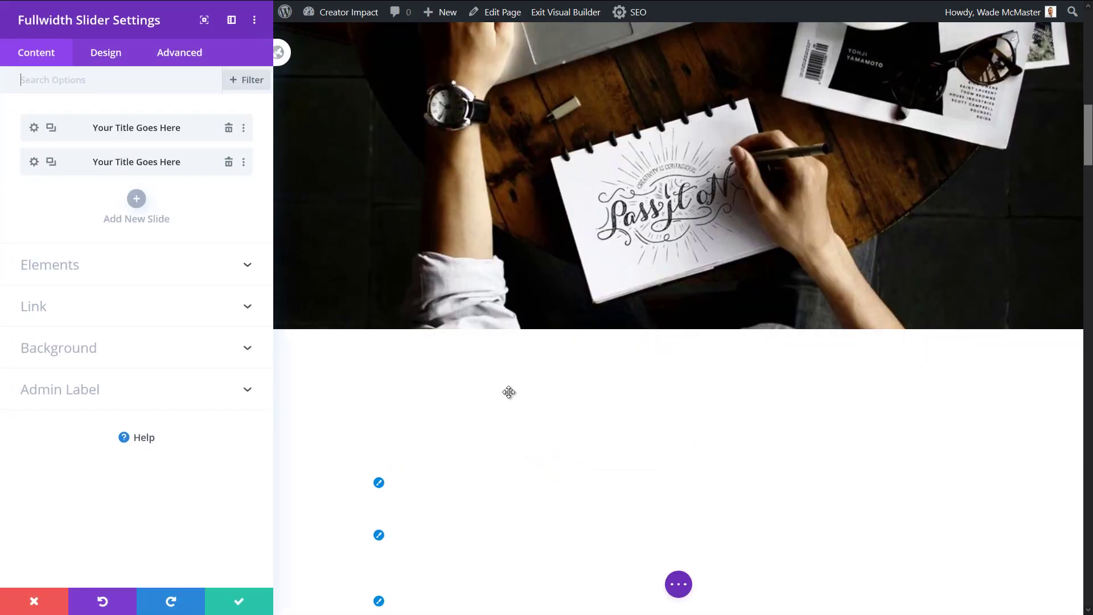
Set the first slide's background image to the stickers photo and save the slide
{"action": "left_click", "coordinate": [34, 128]}
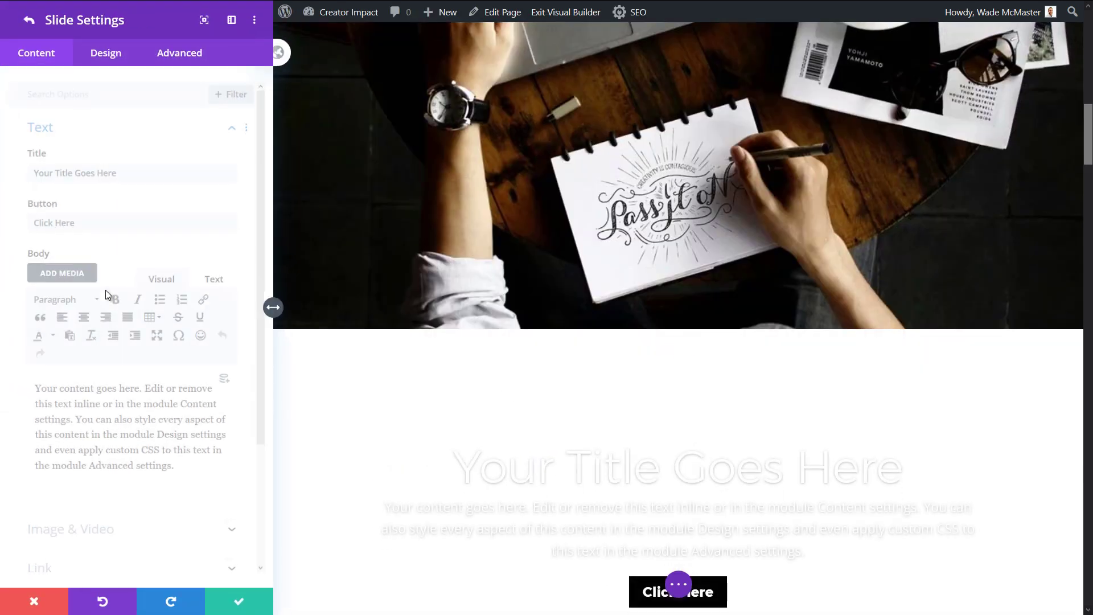
{"action": "scroll", "coordinate": [143, 358], "scroll_direction": "down", "scroll_amount": 3}
{"action": "left_click", "coordinate": [120, 463]}
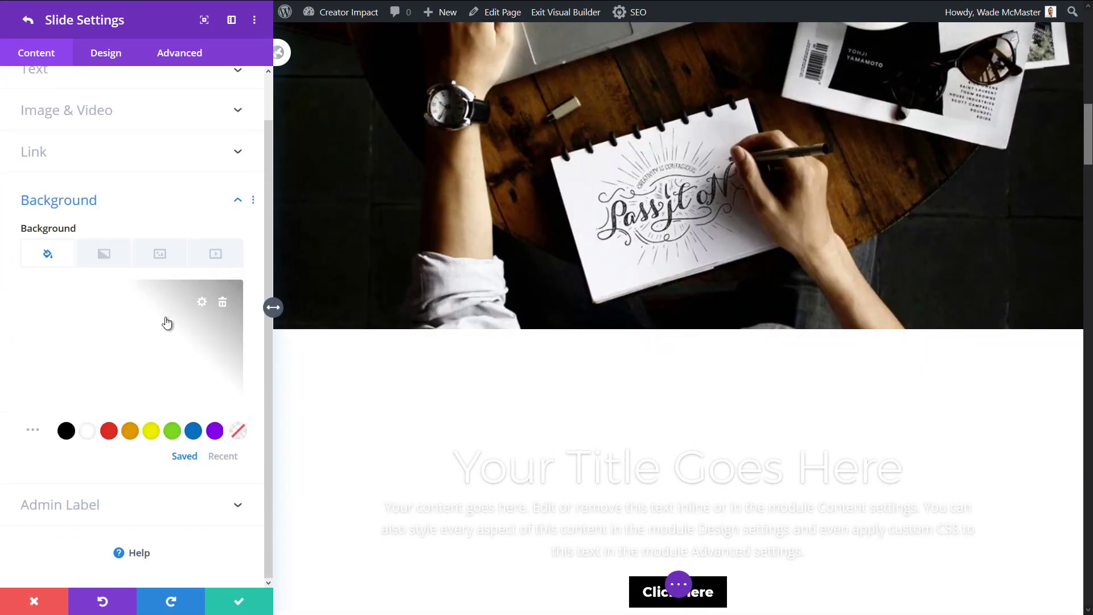
{"action": "left_click", "coordinate": [159, 253]}
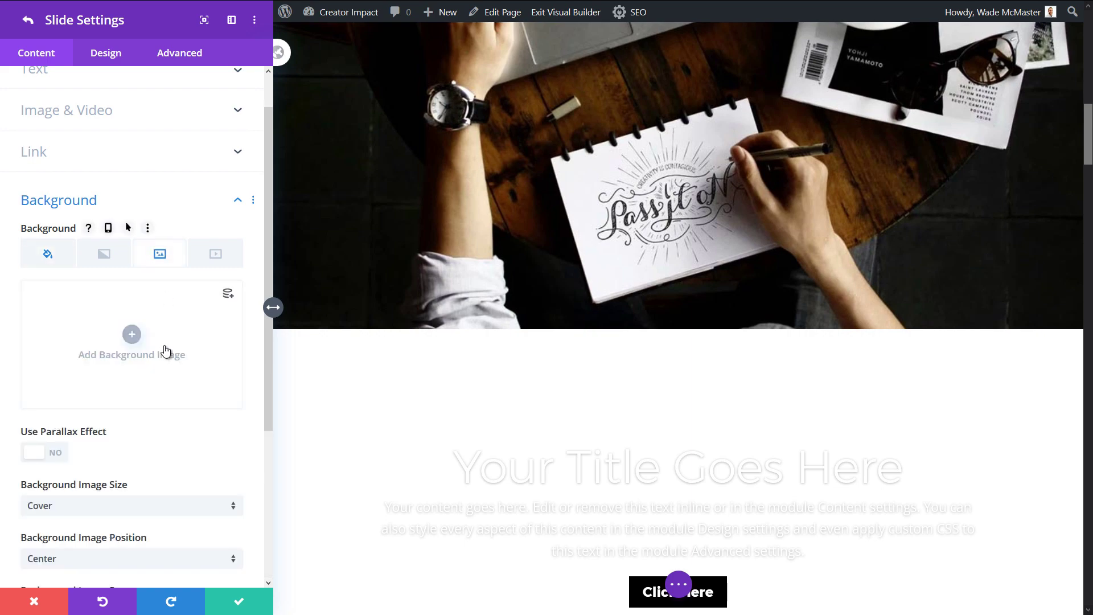
{"action": "left_click", "coordinate": [166, 350]}
{"action": "left_click", "coordinate": [407, 380]}
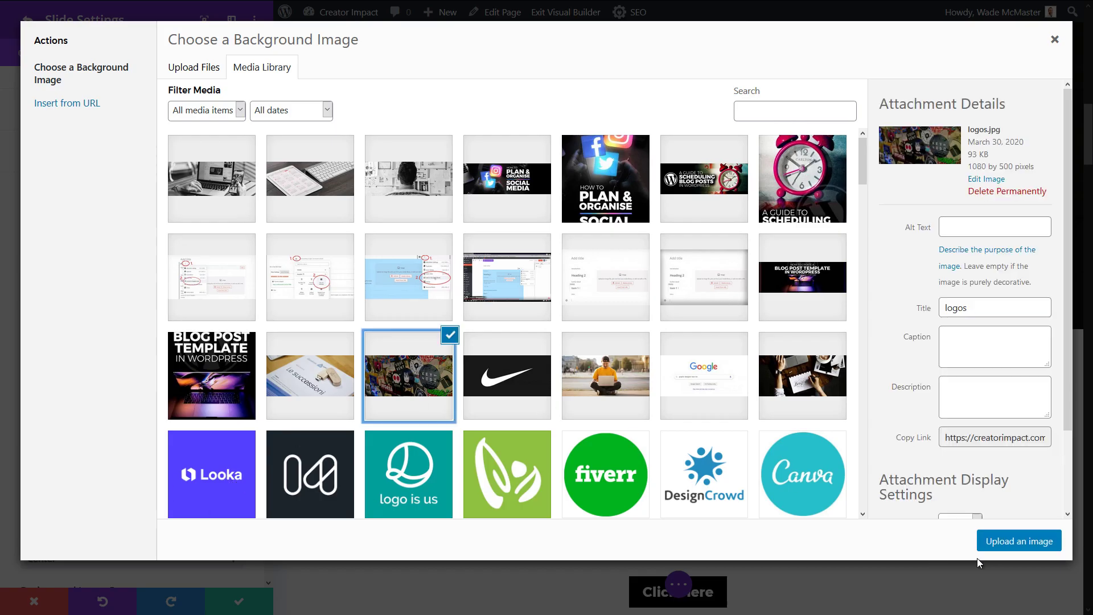
{"action": "left_click", "coordinate": [980, 544]}
{"action": "scroll", "coordinate": [485, 272], "scroll_direction": "down", "scroll_amount": 3}
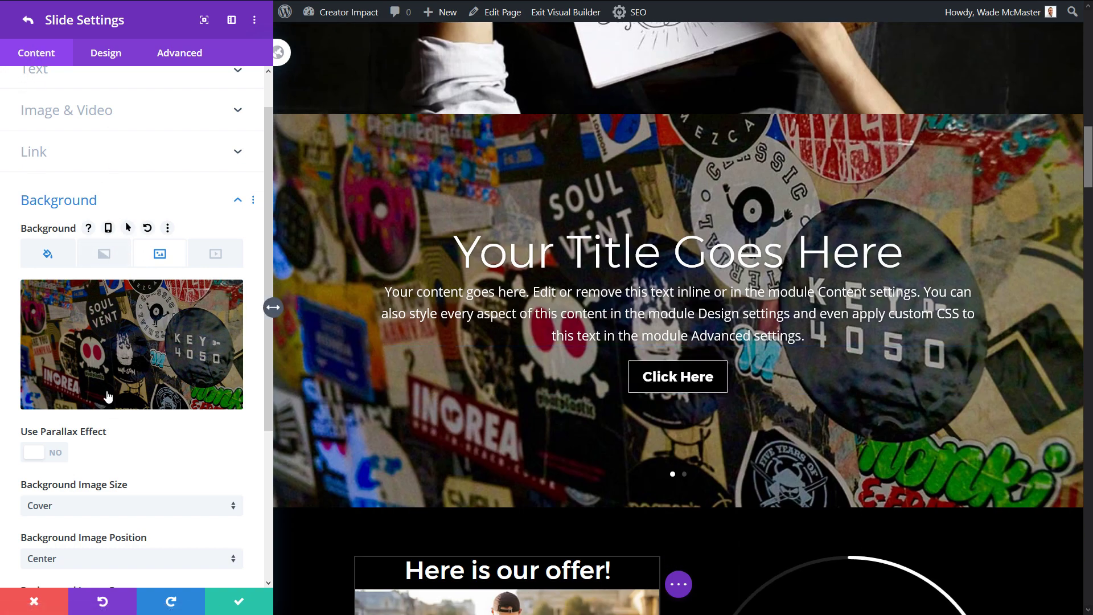
{"action": "scroll", "coordinate": [75, 179], "scroll_direction": "up", "scroll_amount": 1}
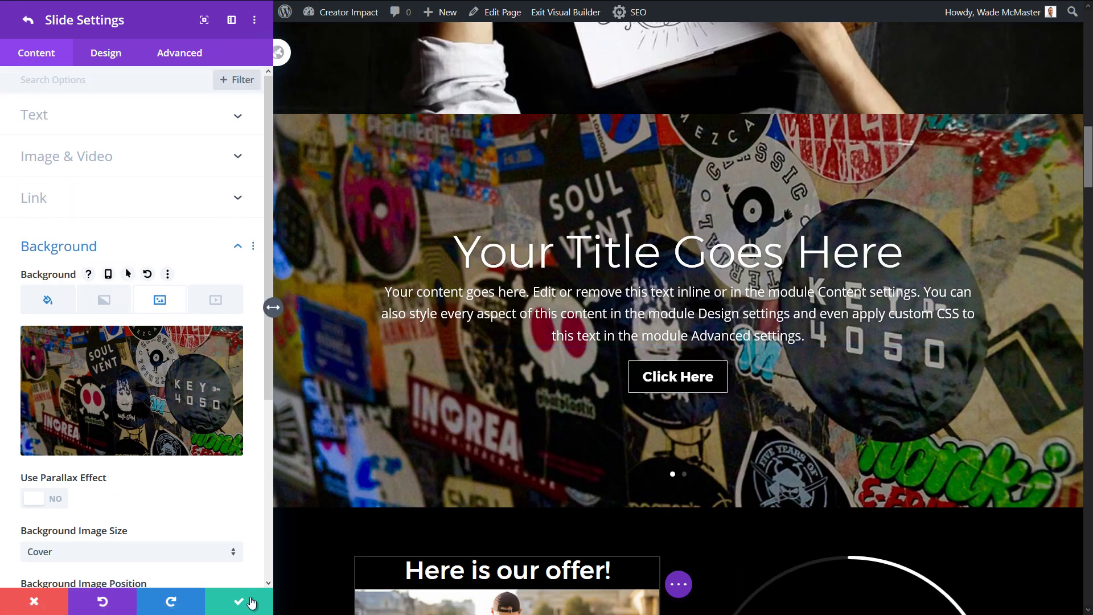
{"action": "left_click", "coordinate": [239, 602]}
Give the second slide a blue #0c71c3 background, save it, and preview the first slide
{"action": "left_click", "coordinate": [34, 162]}
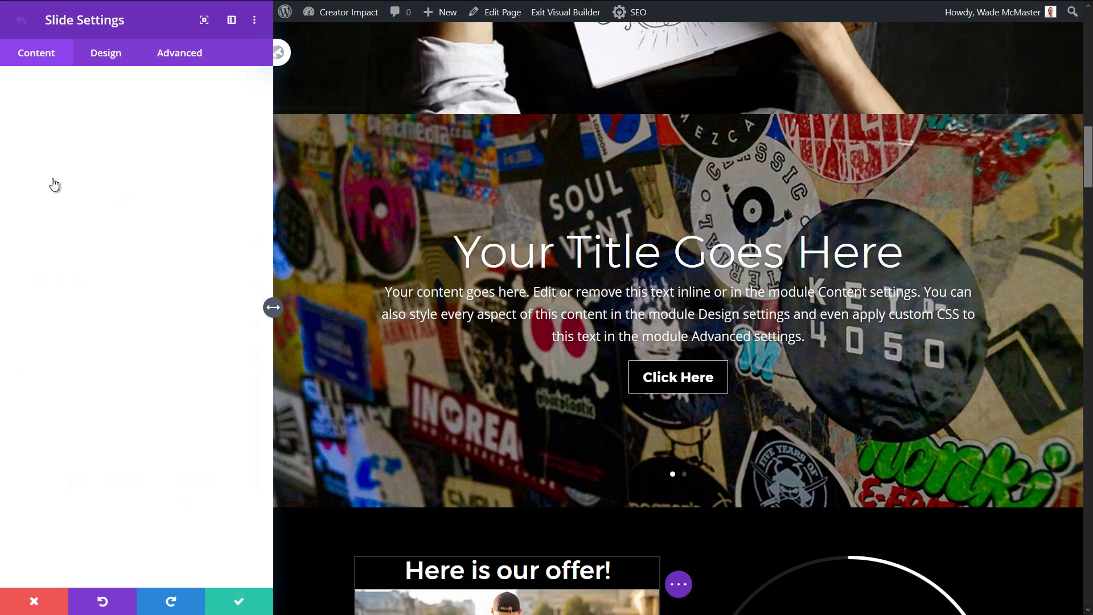
{"action": "scroll", "coordinate": [99, 455], "scroll_direction": "down", "scroll_amount": 1}
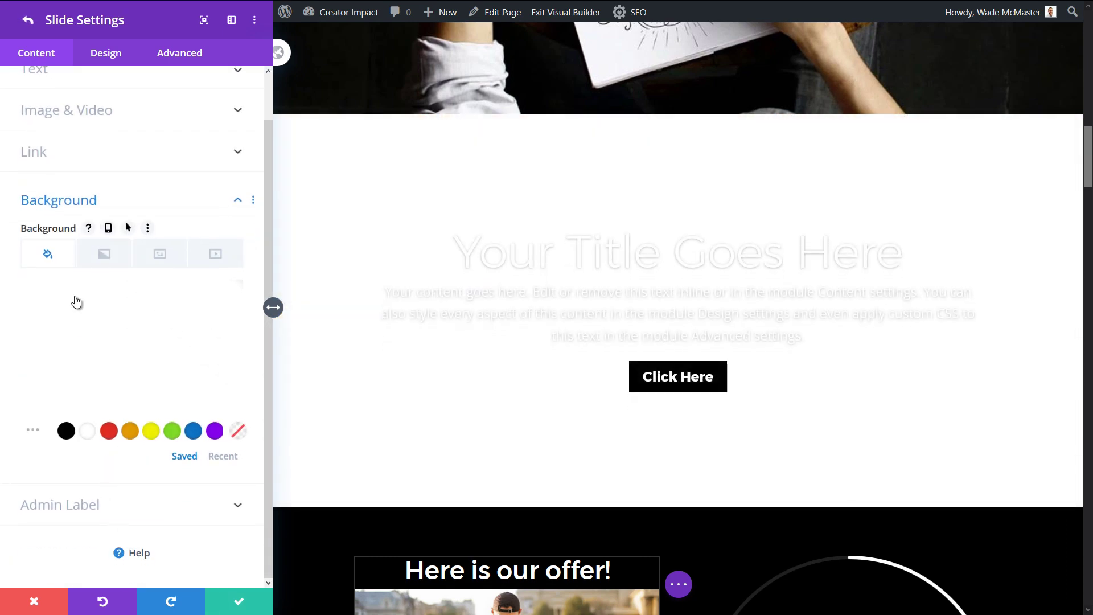
{"action": "left_click", "coordinate": [194, 431]}
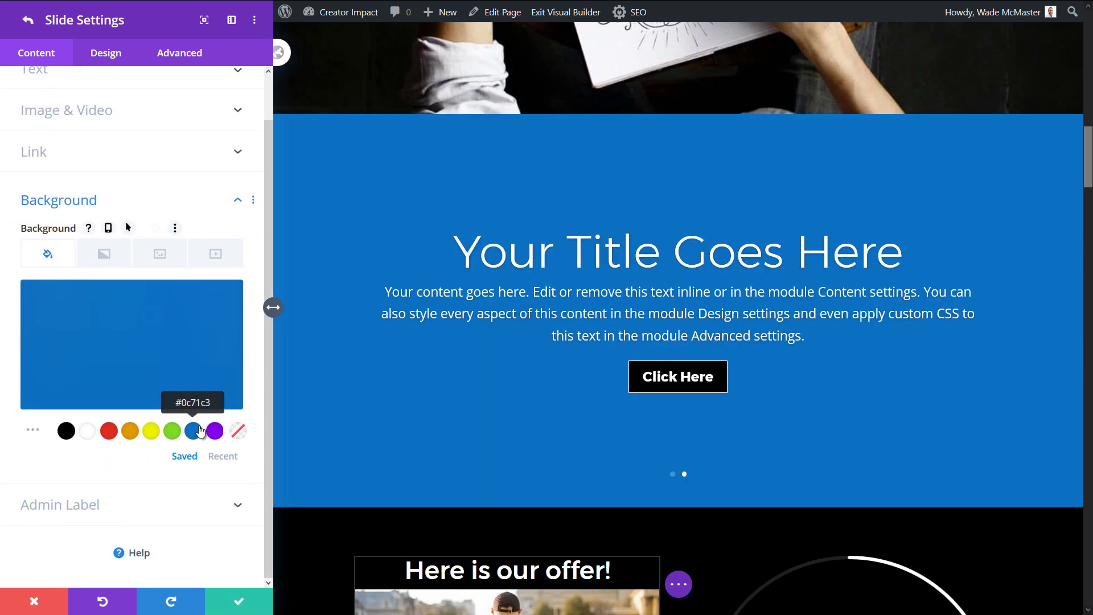
{"action": "left_click", "coordinate": [230, 605]}
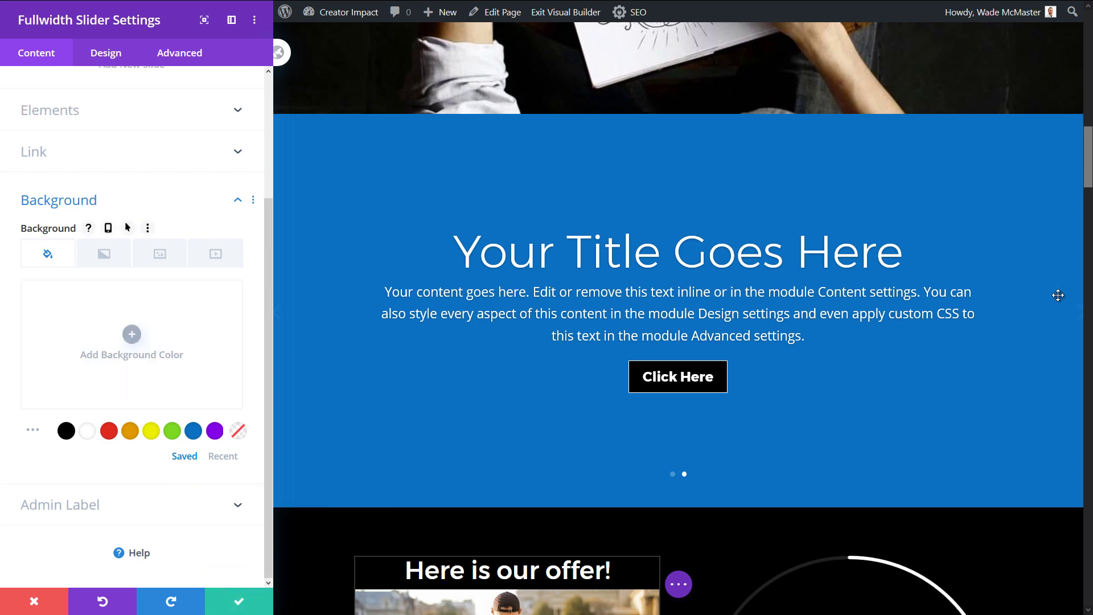
{"action": "left_click", "coordinate": [1056, 318]}
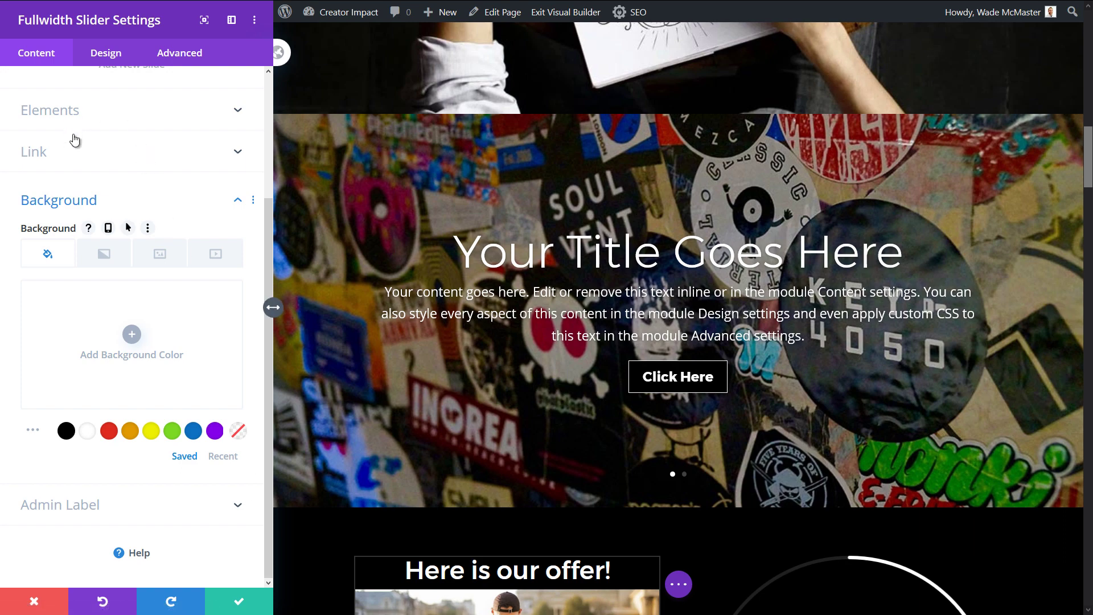
{"action": "scroll", "coordinate": [73, 137], "scroll_direction": "up", "scroll_amount": 3}
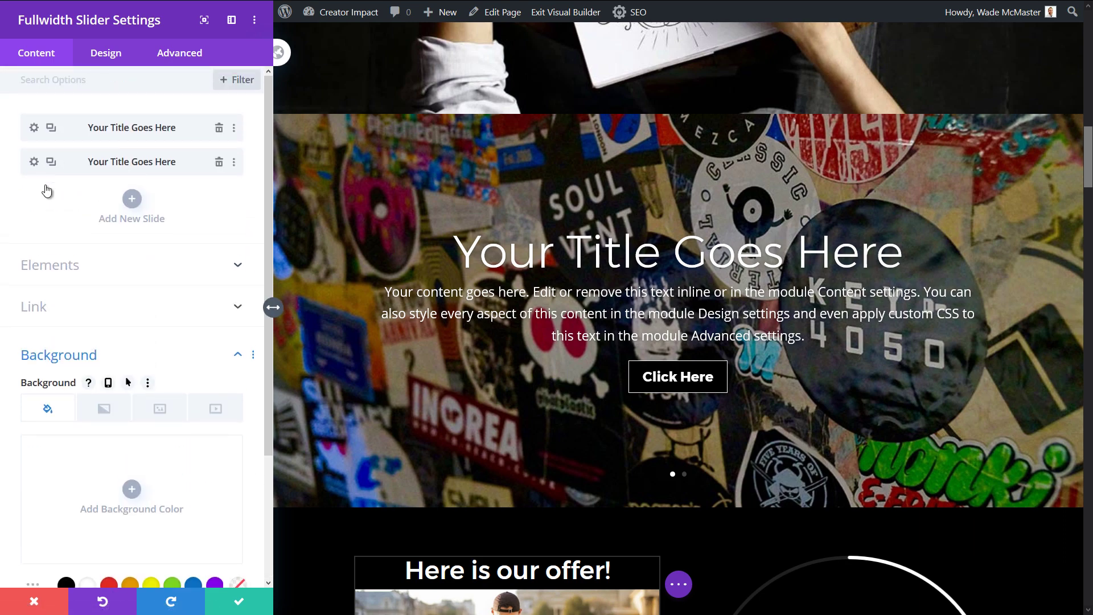
Browse the second slide's text, link, overlay, navigation and image option groups
{"action": "left_click", "coordinate": [34, 162]}
{"action": "left_click", "coordinate": [80, 113]}
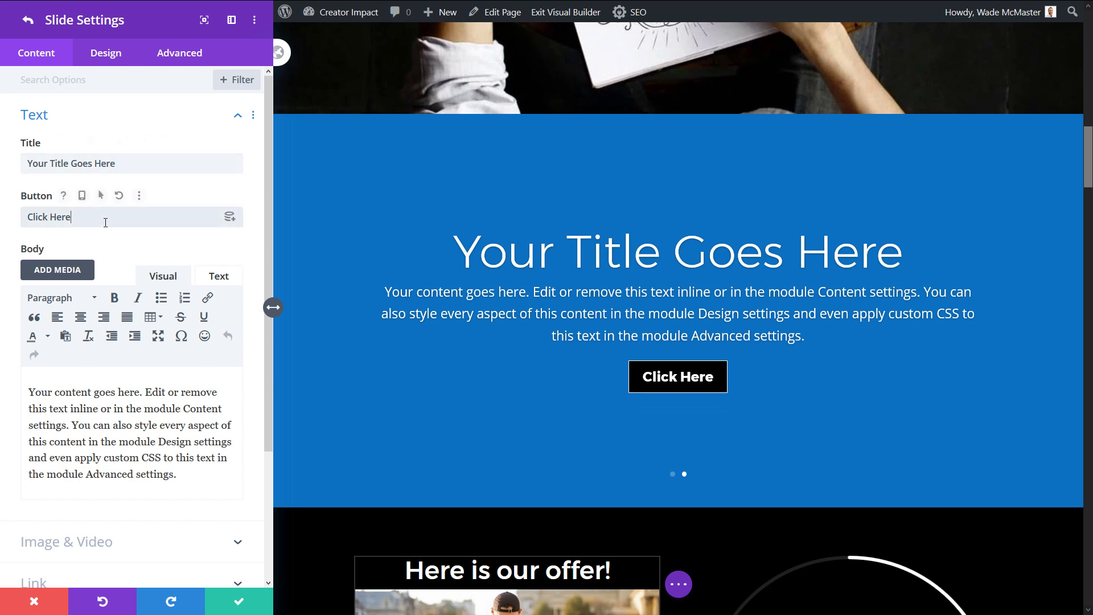
{"action": "scroll", "coordinate": [107, 408], "scroll_direction": "down", "scroll_amount": 3}
{"action": "left_click", "coordinate": [73, 435]}
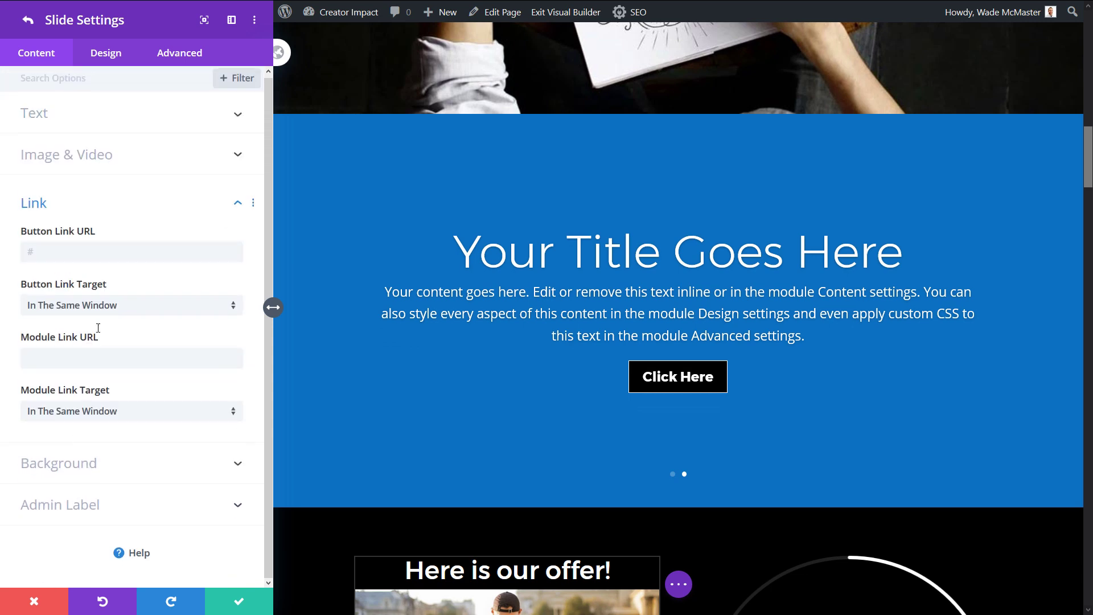
{"action": "left_click", "coordinate": [94, 54]}
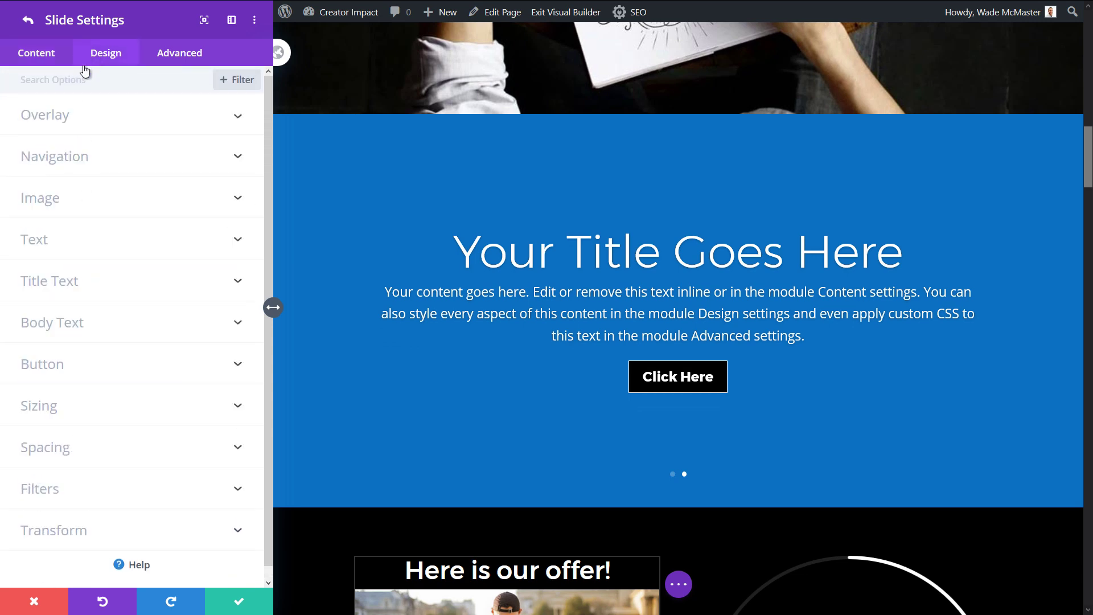
{"action": "left_click", "coordinate": [70, 119]}
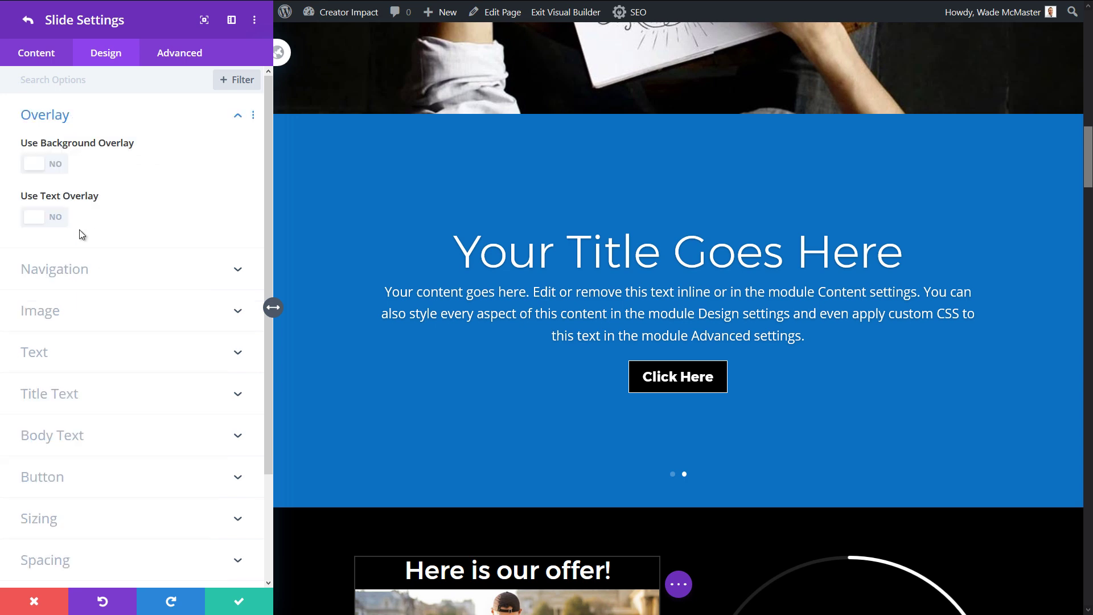
{"action": "scroll", "coordinate": [80, 231], "scroll_direction": "down", "scroll_amount": 2}
{"action": "left_click", "coordinate": [81, 194]}
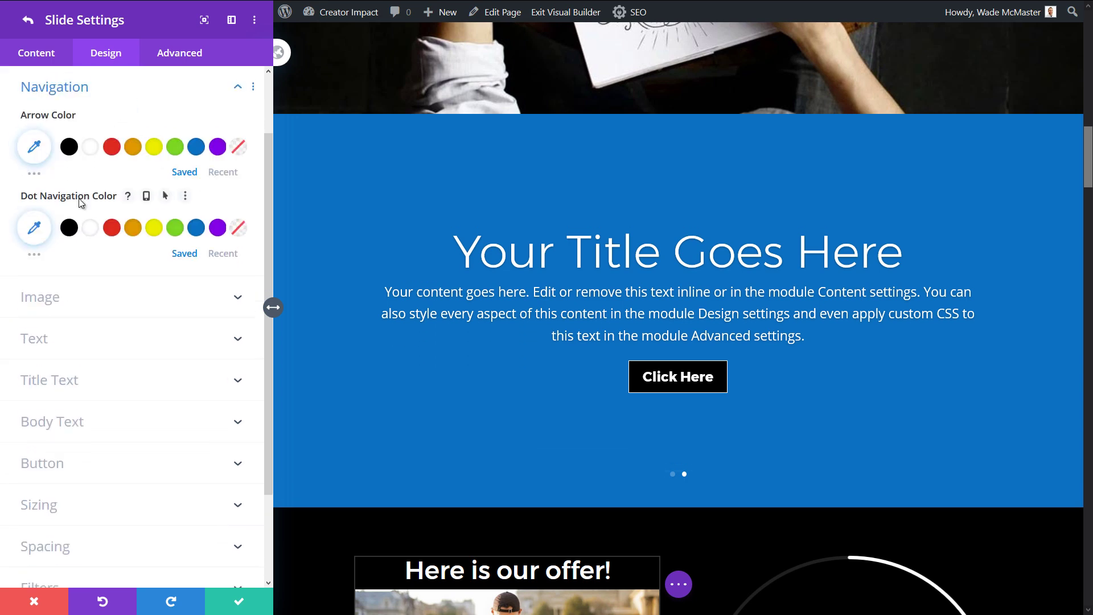
{"action": "left_click", "coordinate": [61, 300]}
{"action": "scroll", "coordinate": [62, 306], "scroll_direction": "down", "scroll_amount": 9}
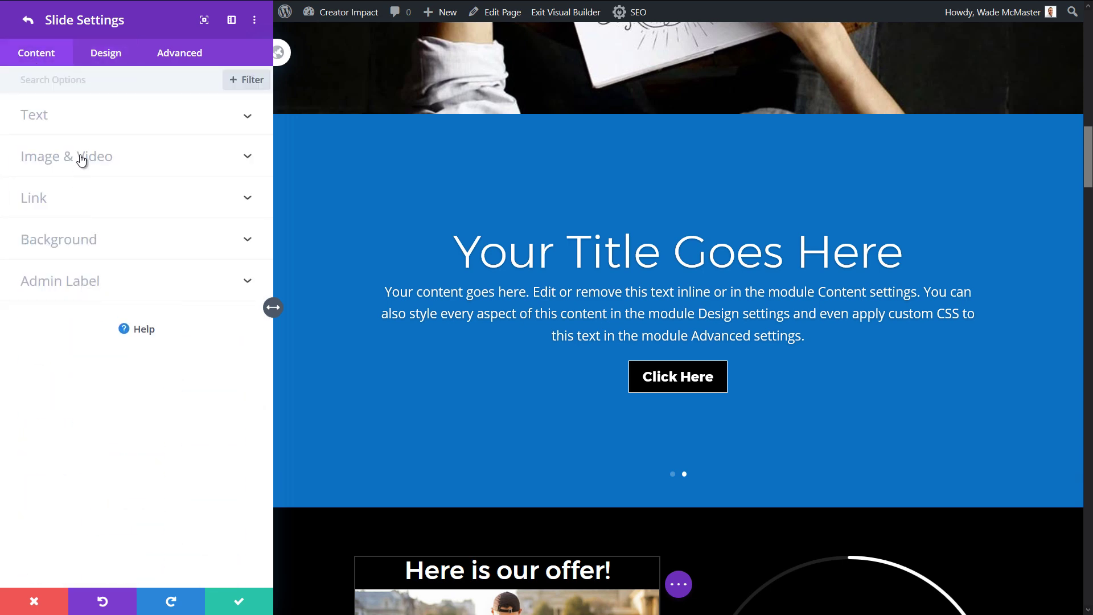
Place the Primal Food logo on the slide, then remove it and dismiss the video picker
{"action": "left_click", "coordinate": [81, 160]}
{"action": "left_click", "coordinate": [134, 179]}
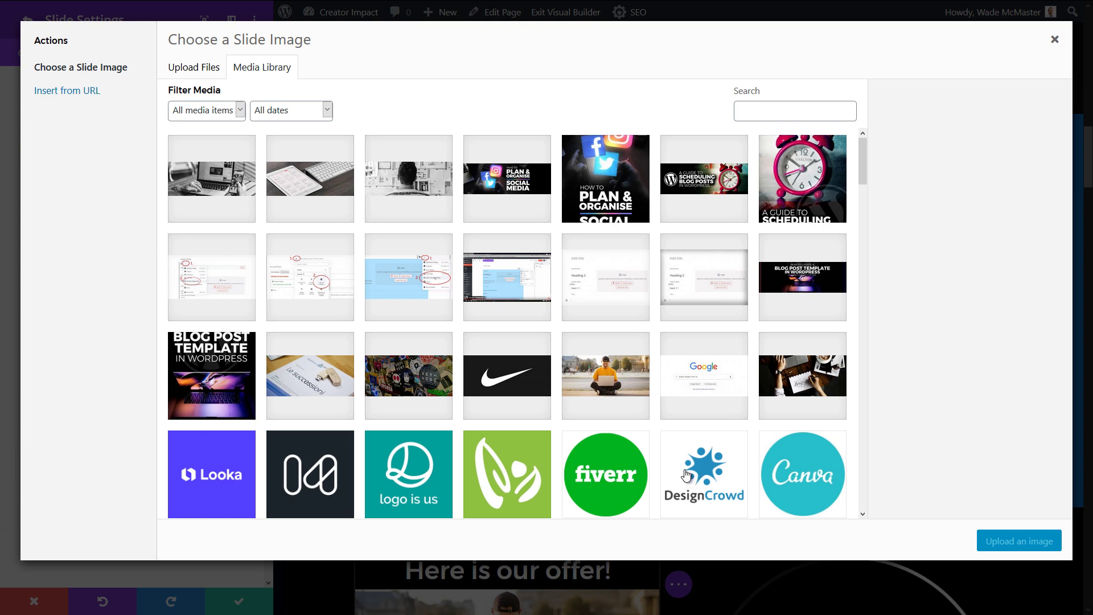
{"action": "scroll", "coordinate": [686, 476], "scroll_direction": "down", "scroll_amount": 7}
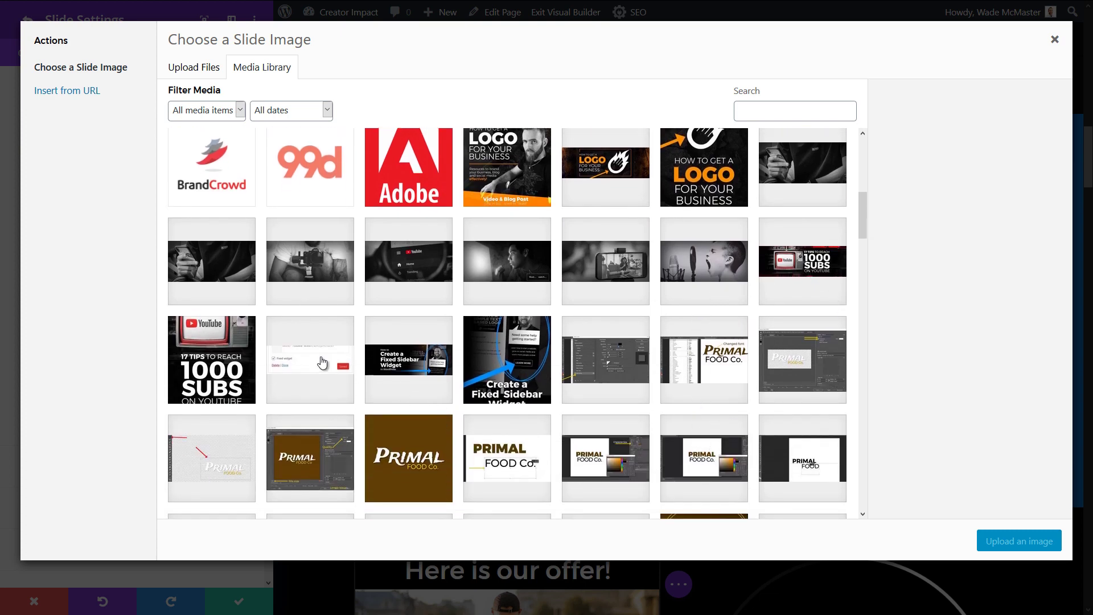
{"action": "left_click", "coordinate": [437, 459]}
{"action": "left_click", "coordinate": [998, 547]}
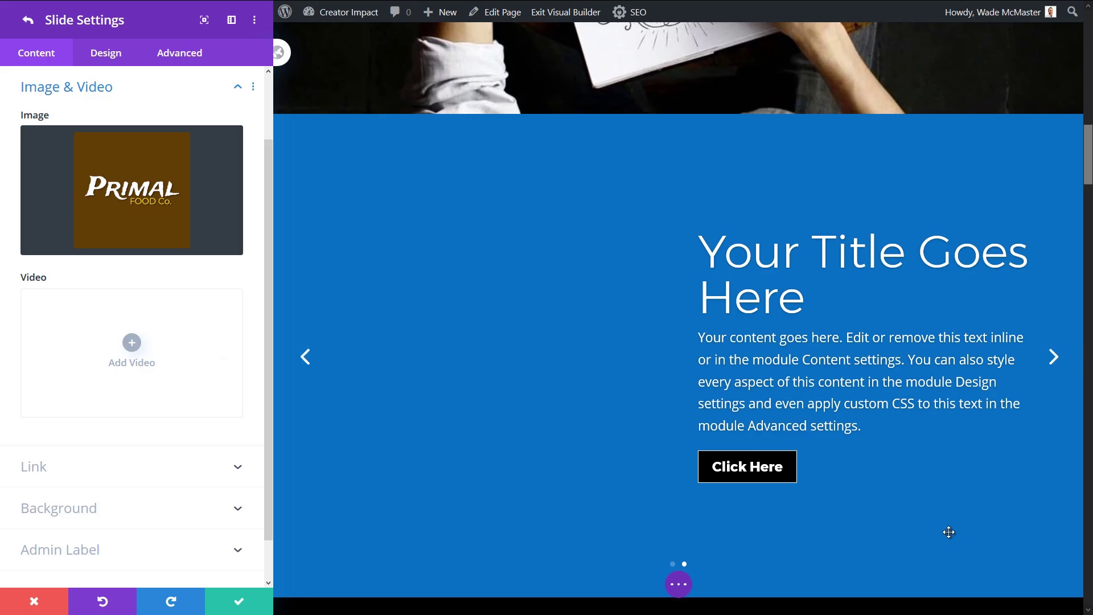
{"action": "scroll", "coordinate": [878, 475], "scroll_direction": "up", "scroll_amount": 2}
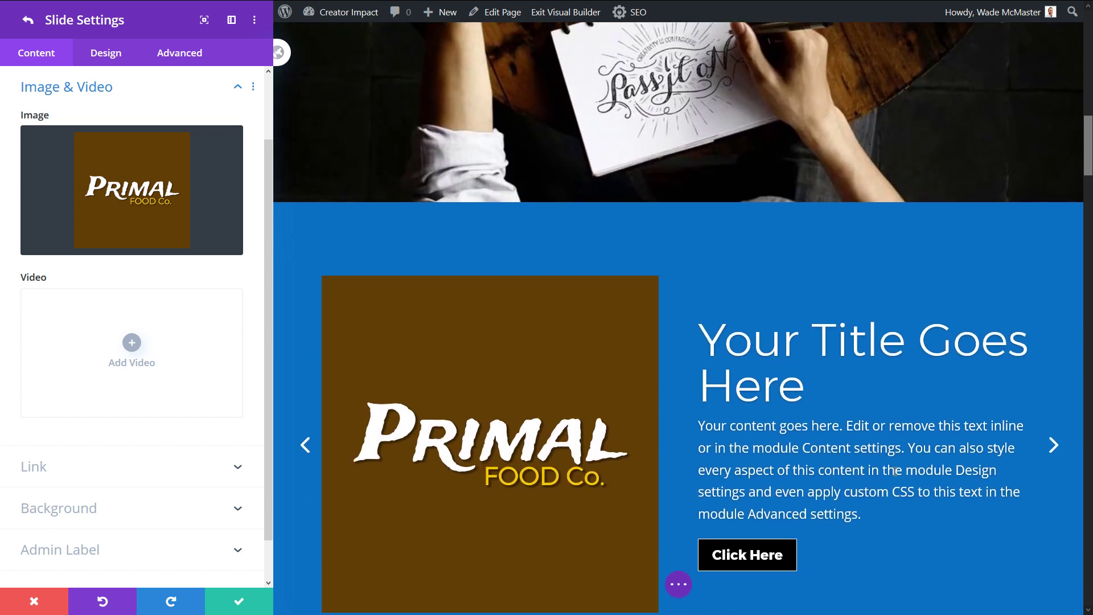
{"action": "scroll", "coordinate": [895, 470], "scroll_direction": "down", "scroll_amount": 2}
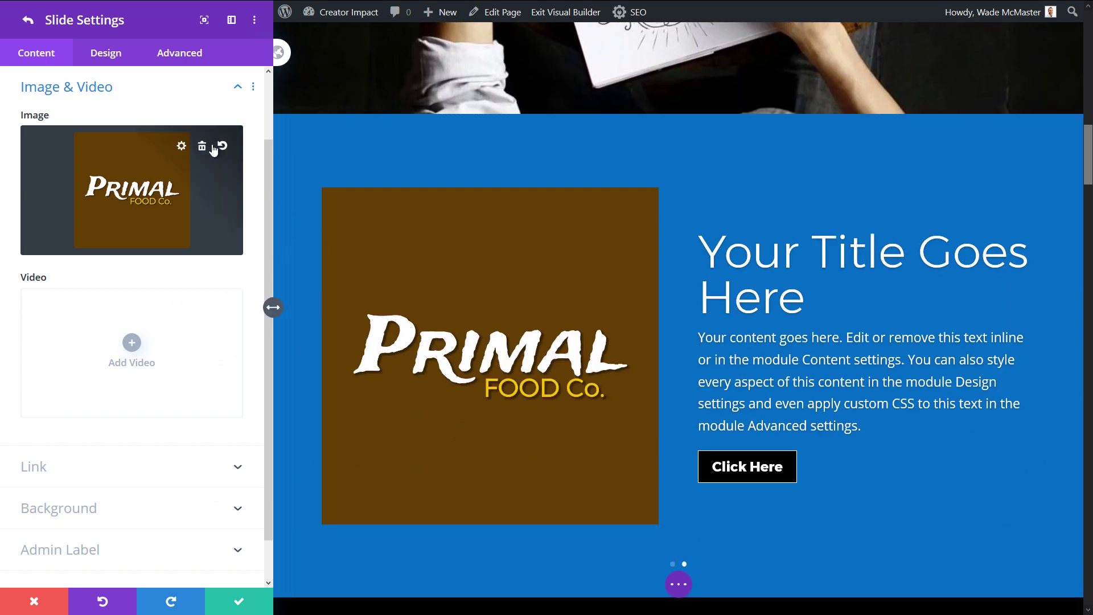
{"action": "left_click", "coordinate": [201, 147]}
{"action": "left_click", "coordinate": [141, 350]}
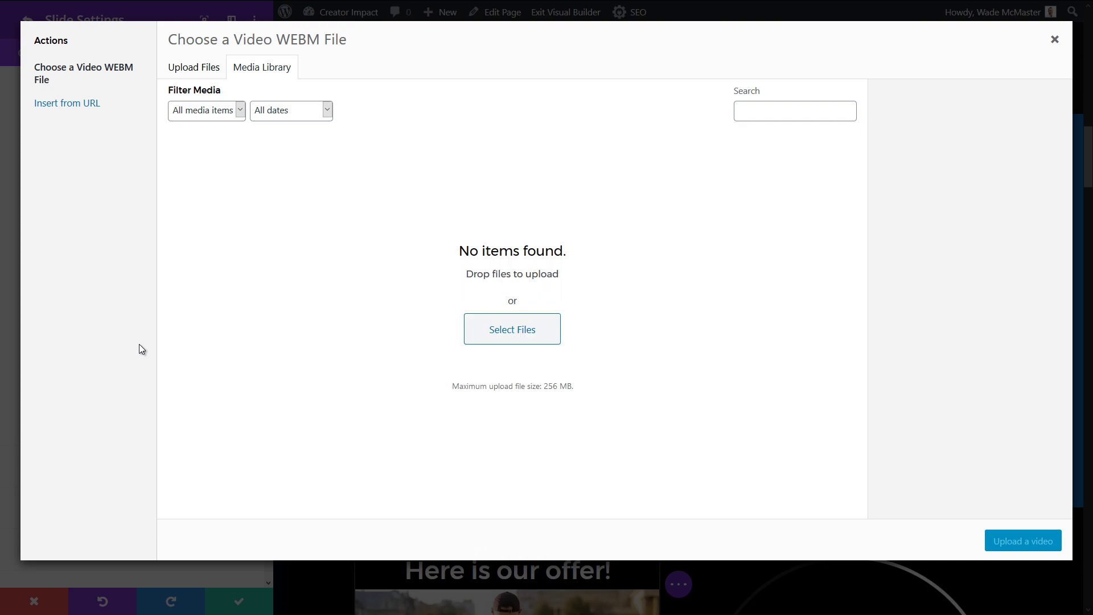
{"action": "left_click", "coordinate": [1054, 38]}
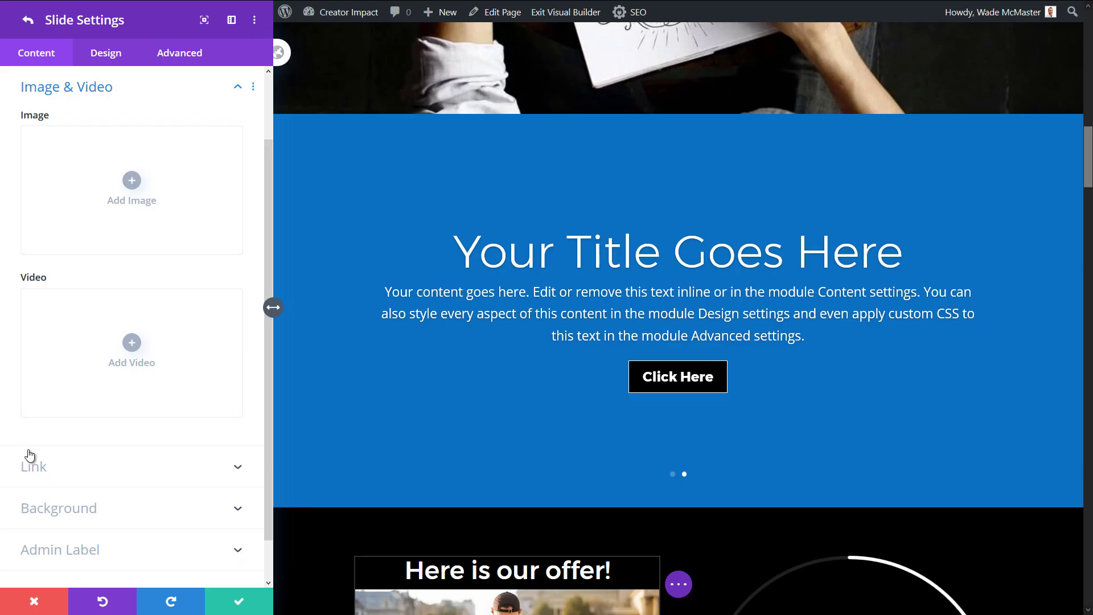
{"action": "scroll", "coordinate": [34, 453], "scroll_direction": "up", "scroll_amount": 5}
Review the slide's Content, Design and Advanced tabs, then save the slide and slider
{"action": "left_click", "coordinate": [114, 116]}
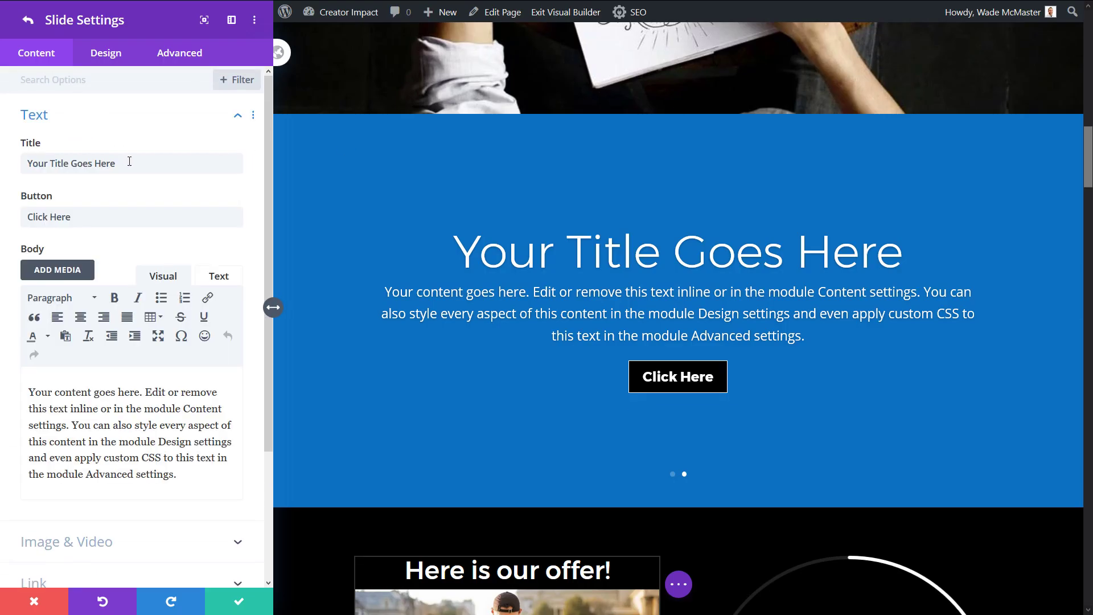
{"action": "left_click", "coordinate": [105, 53]}
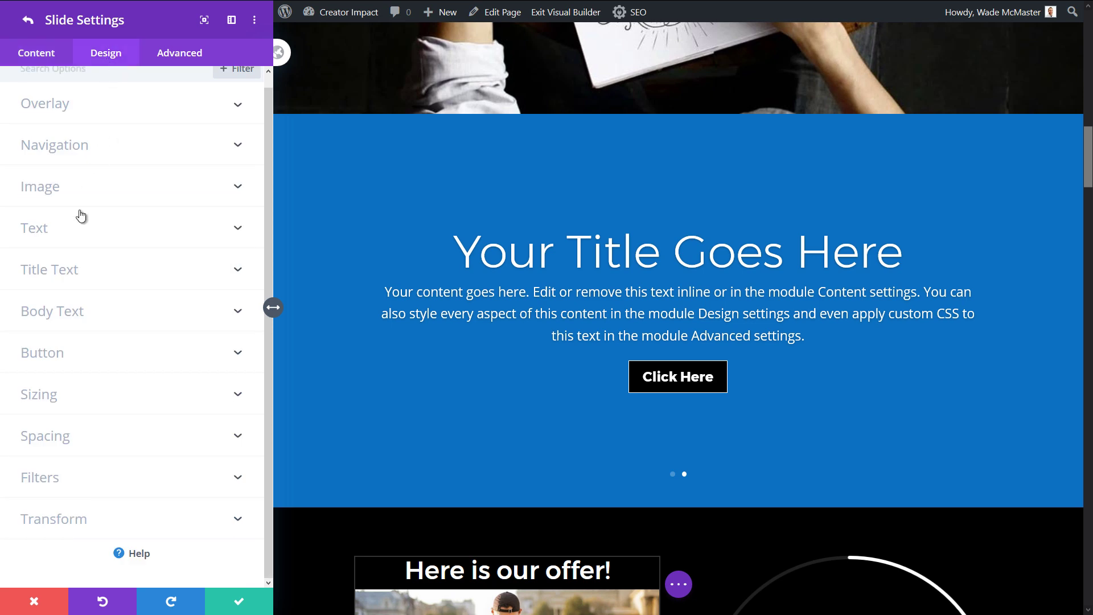
{"action": "left_click", "coordinate": [181, 60]}
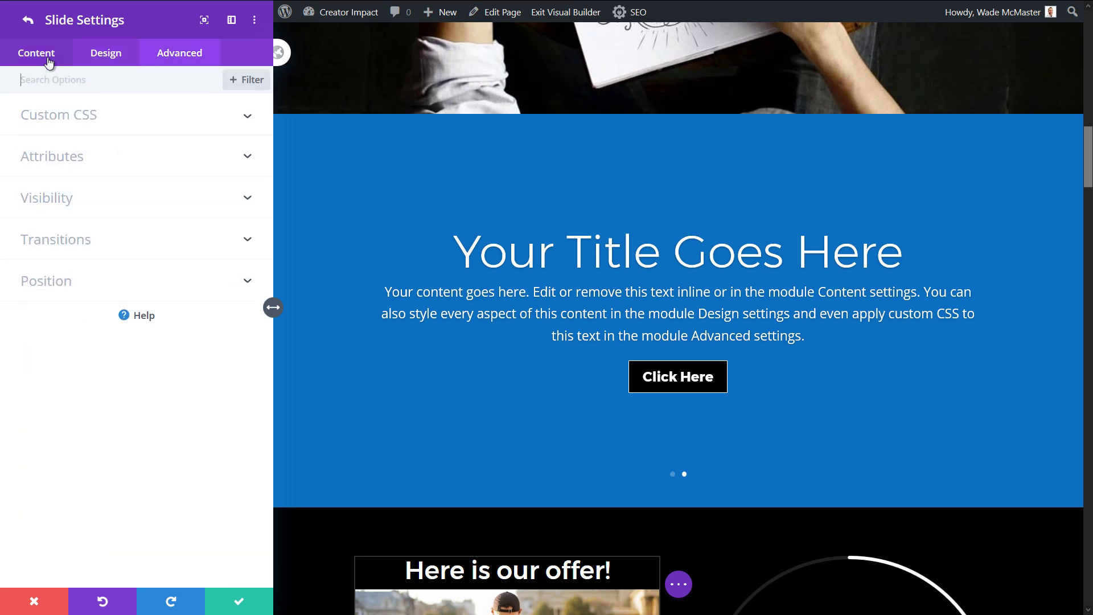
{"action": "left_click", "coordinate": [40, 55]}
{"action": "scroll", "coordinate": [105, 398], "scroll_direction": "down", "scroll_amount": 3}
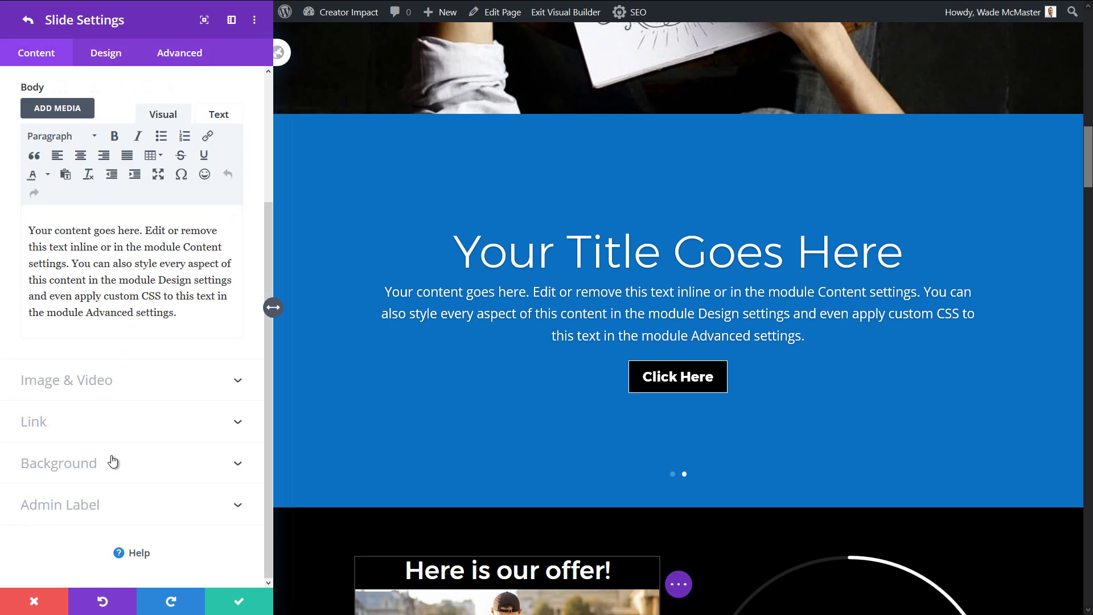
{"action": "left_click", "coordinate": [214, 609]}
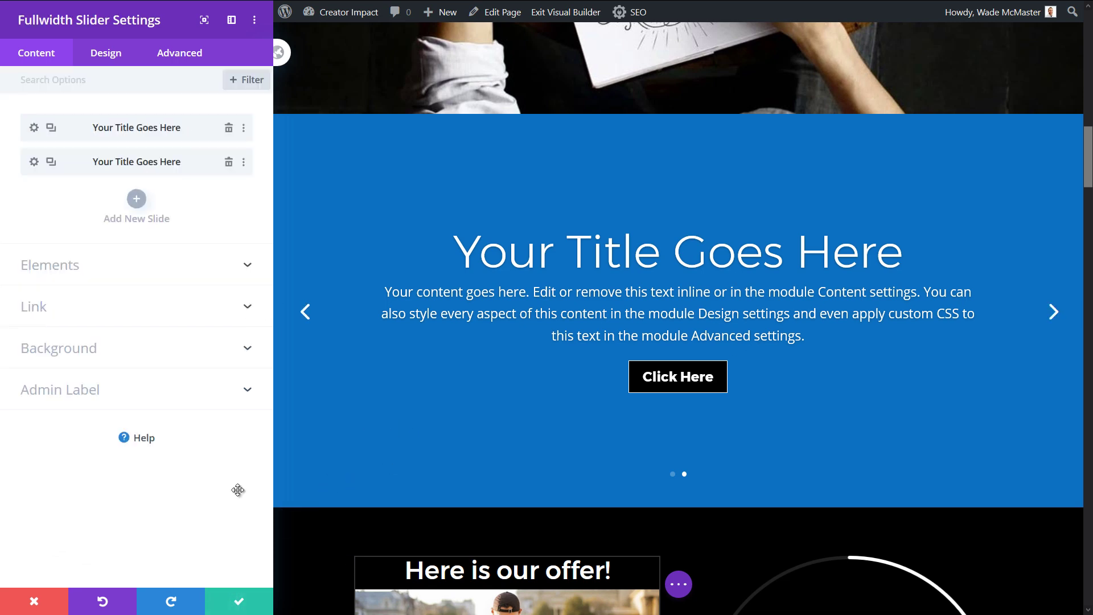
{"action": "left_click", "coordinate": [238, 601]}
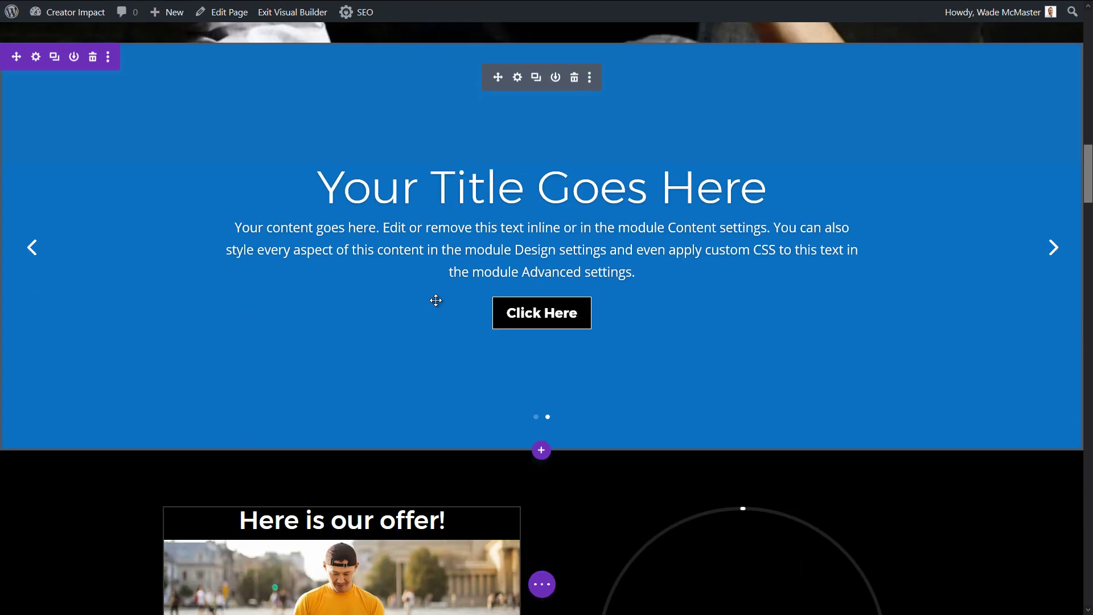
Switch to the first slide and expand its Background settings in the slider
{"action": "scroll", "coordinate": [436, 299], "scroll_direction": "down", "scroll_amount": 1}
{"action": "left_click", "coordinate": [1065, 234]}
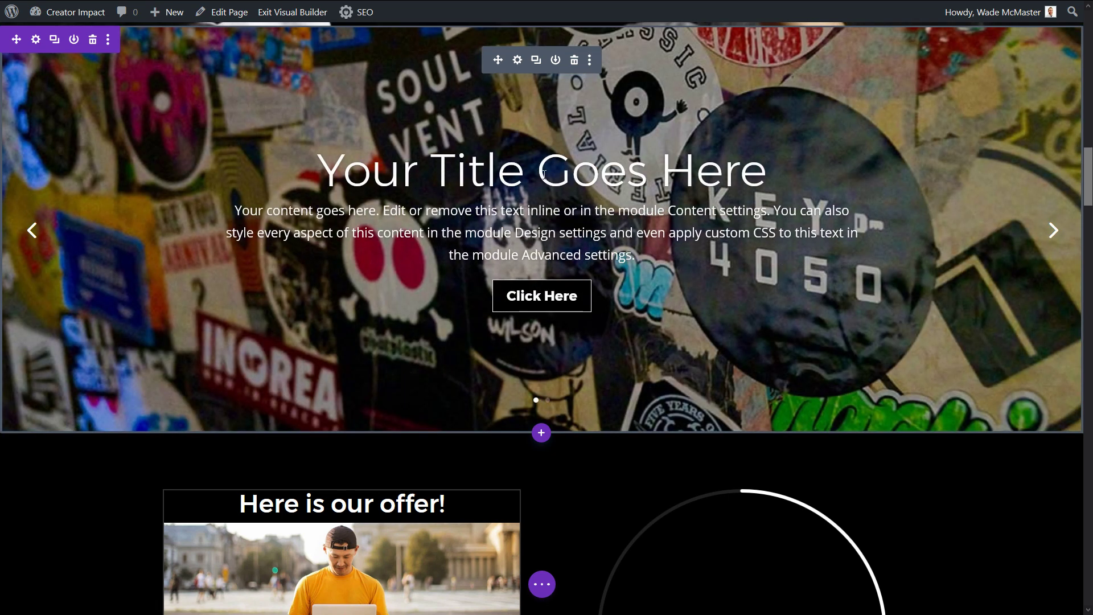
{"action": "left_click", "coordinate": [516, 60]}
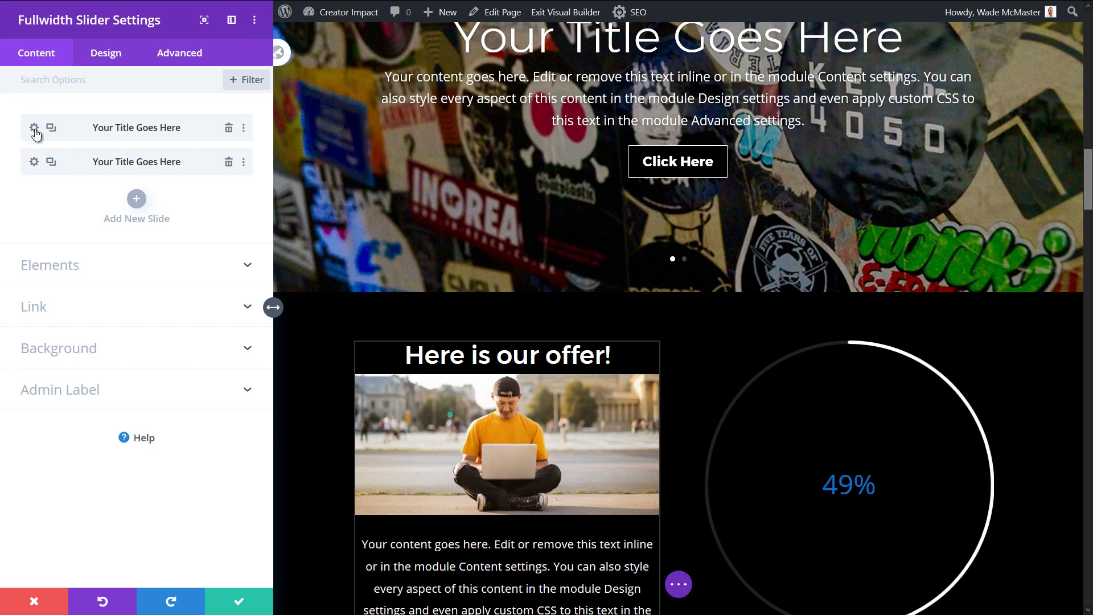
{"action": "left_click", "coordinate": [34, 130]}
{"action": "scroll", "coordinate": [80, 415], "scroll_direction": "down", "scroll_amount": 3}
{"action": "left_click", "coordinate": [109, 458]}
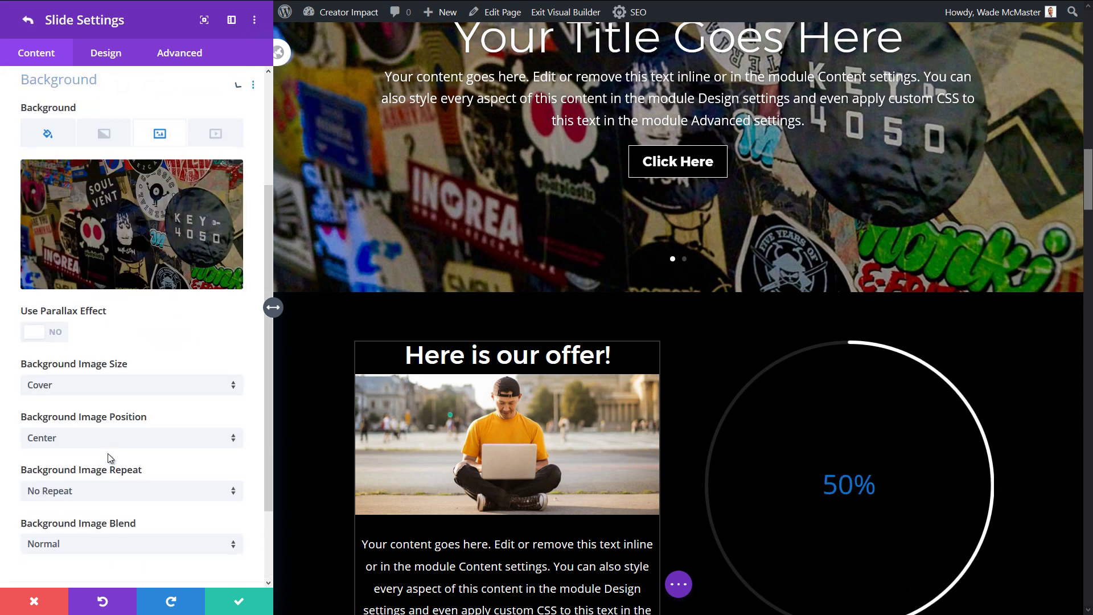
{"action": "scroll", "coordinate": [113, 438], "scroll_direction": "down", "scroll_amount": 2}
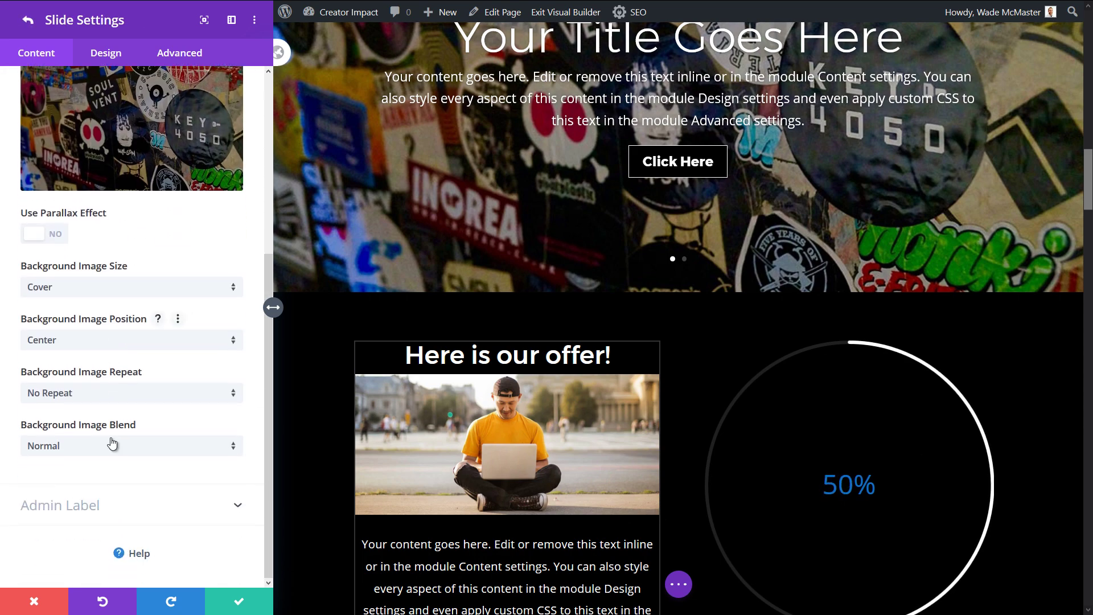
{"action": "left_click", "coordinate": [112, 444]}
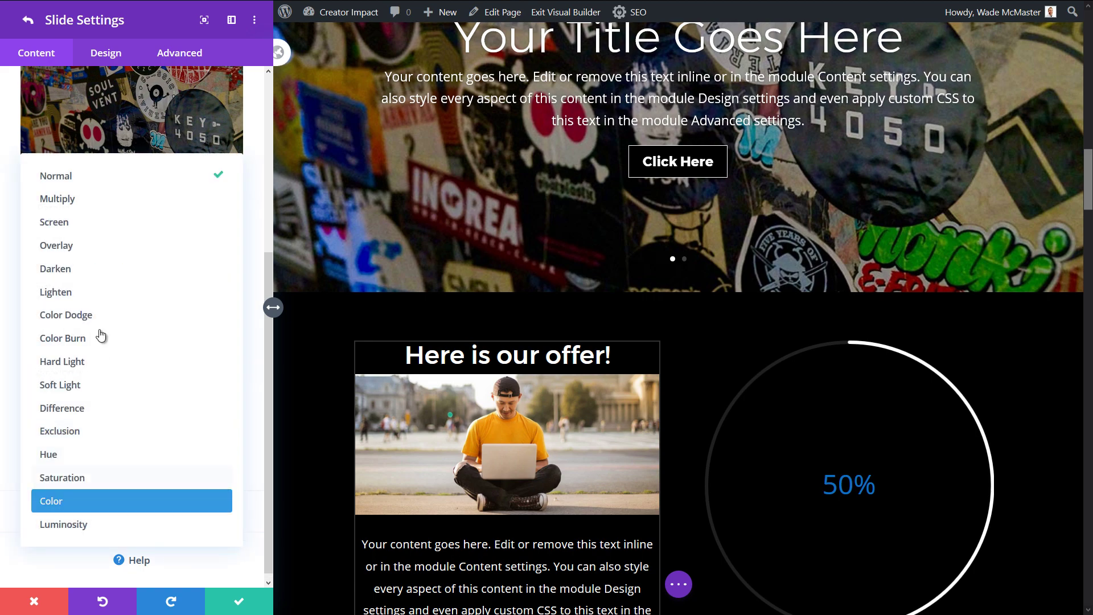
Try Darken and Hard Light blend modes on the sticker background, settling on Luminosity
{"action": "left_click", "coordinate": [99, 269]}
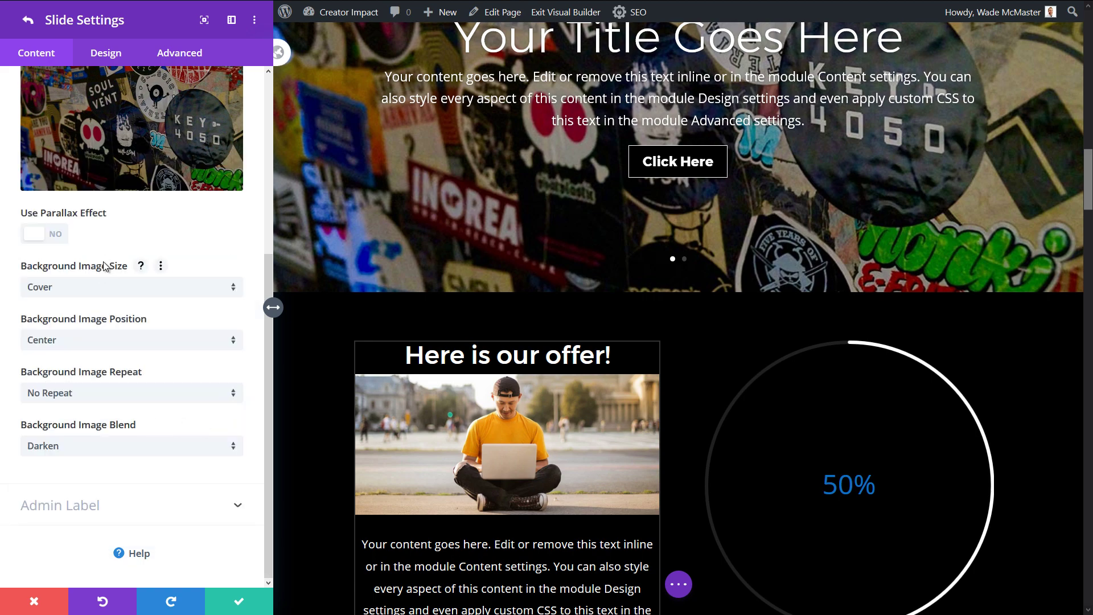
{"action": "left_click", "coordinate": [86, 447]}
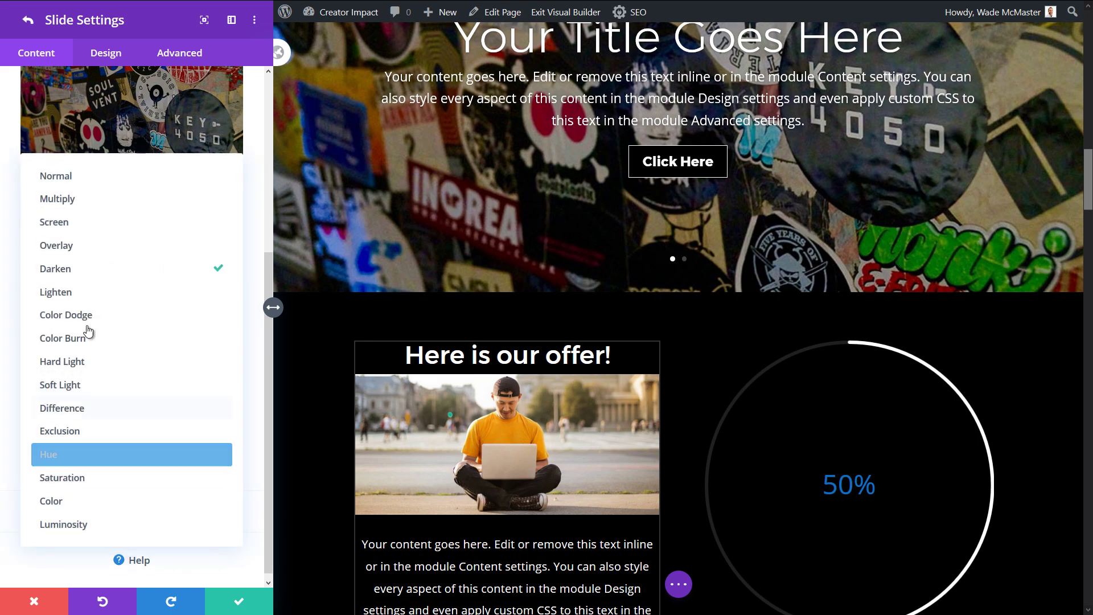
{"action": "left_click", "coordinate": [86, 362]}
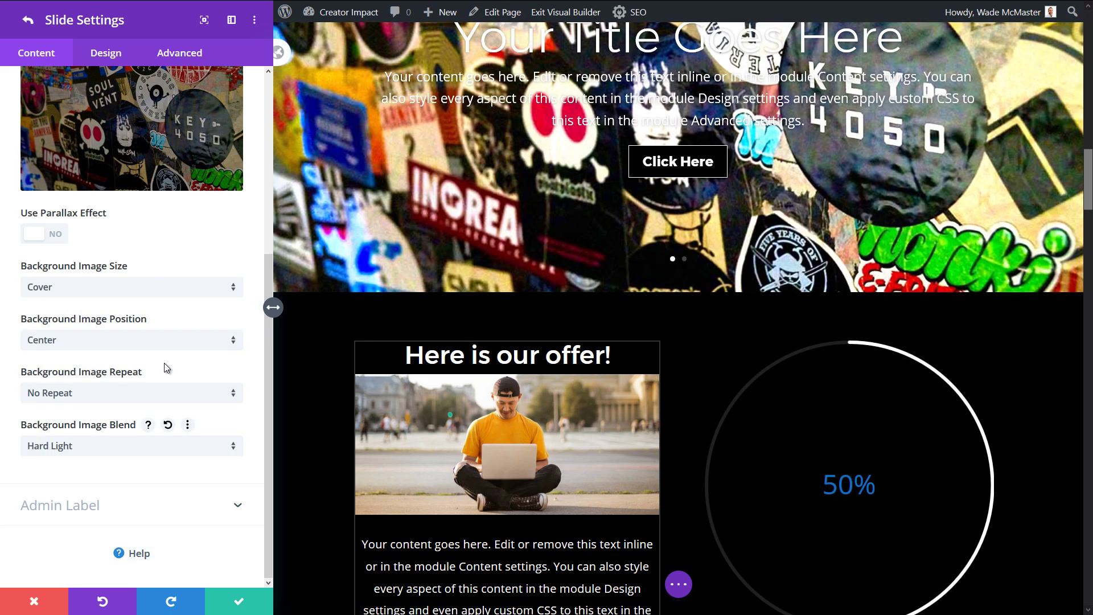
{"action": "scroll", "coordinate": [542, 306], "scroll_direction": "up", "scroll_amount": 3}
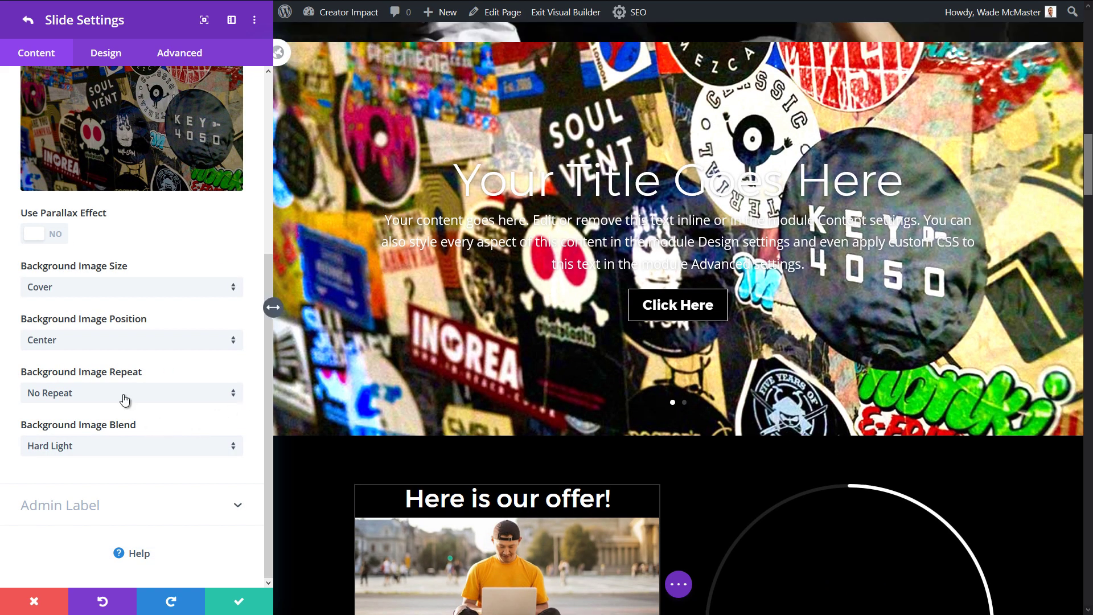
{"action": "left_click", "coordinate": [119, 447]}
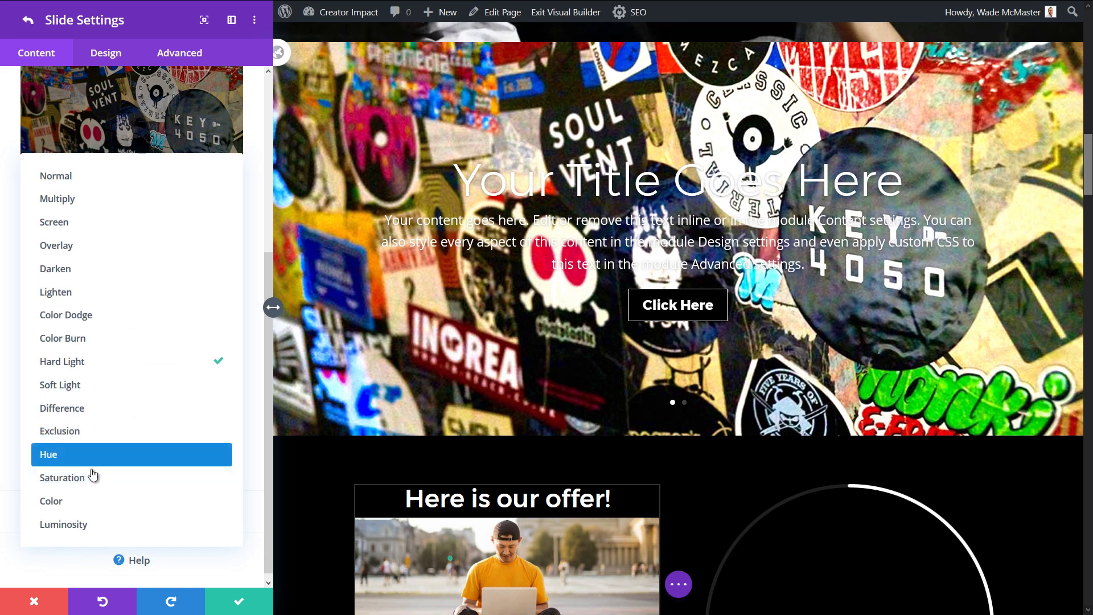
{"action": "left_click", "coordinate": [89, 523]}
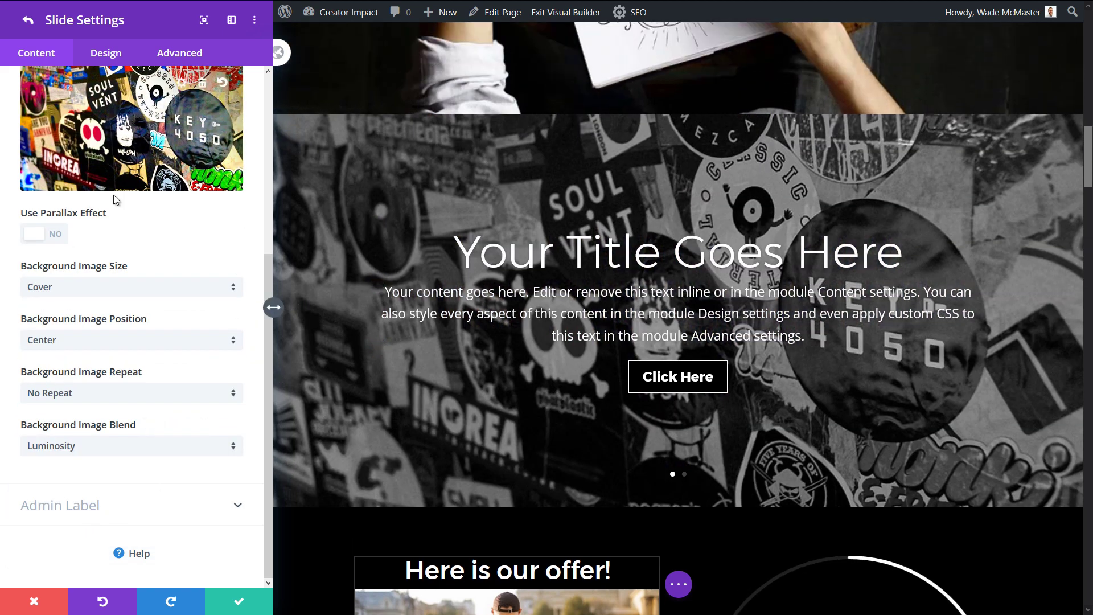
{"action": "scroll", "coordinate": [94, 187], "scroll_direction": "up", "scroll_amount": 4}
Add a blue-to-teal gradient above the first slide's sticker image and save the slide and slider
{"action": "left_click", "coordinate": [96, 277]}
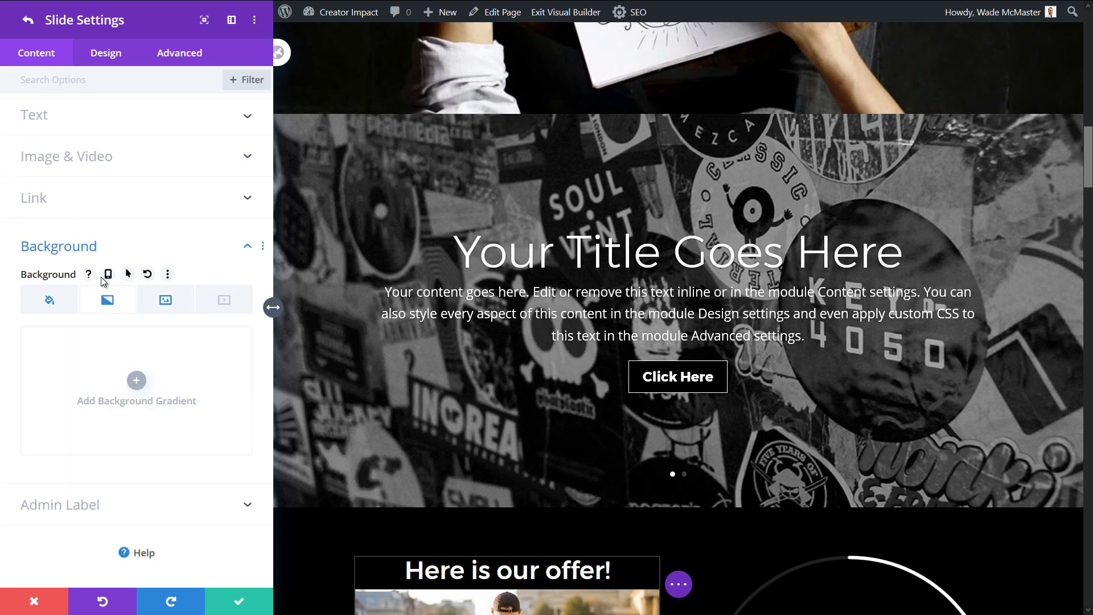
{"action": "left_click", "coordinate": [137, 381]}
{"action": "scroll", "coordinate": [129, 353], "scroll_direction": "down", "scroll_amount": 4}
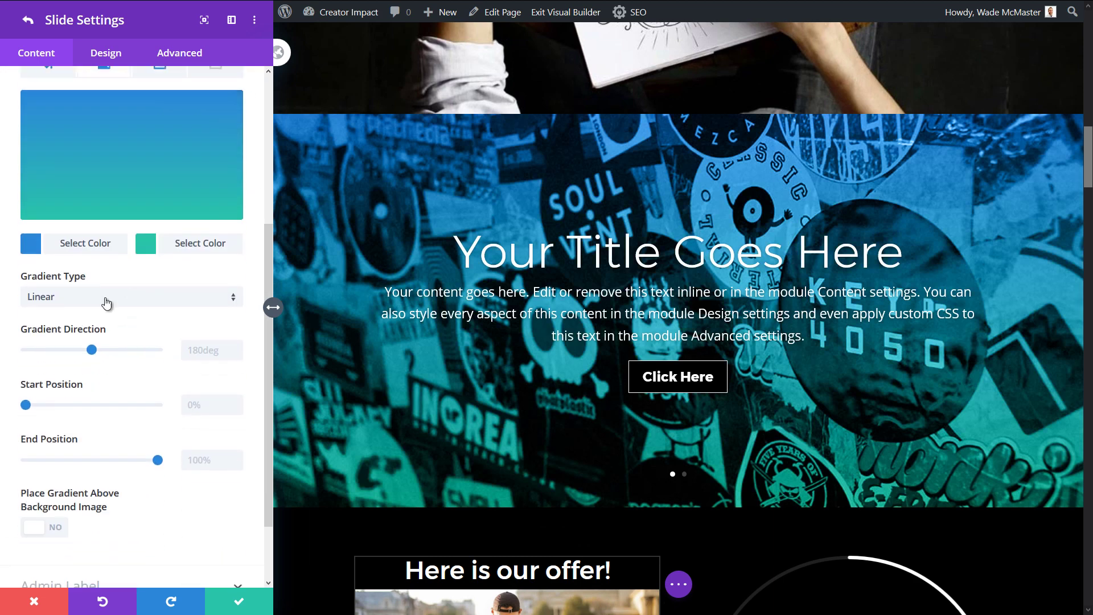
{"action": "left_click", "coordinate": [145, 244]}
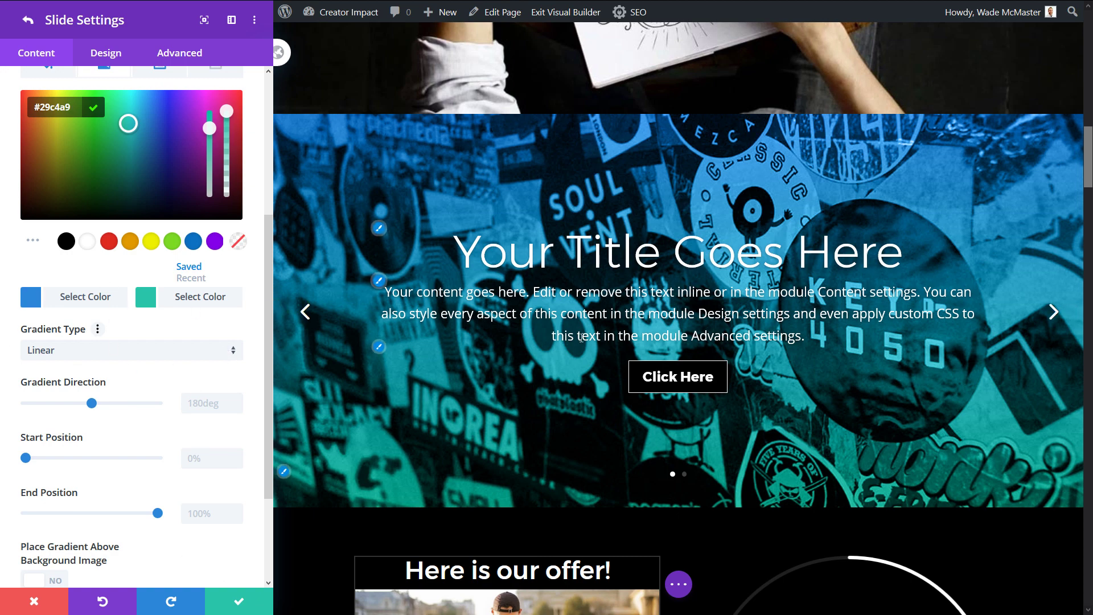
{"action": "scroll", "coordinate": [50, 509], "scroll_direction": "down", "scroll_amount": 2}
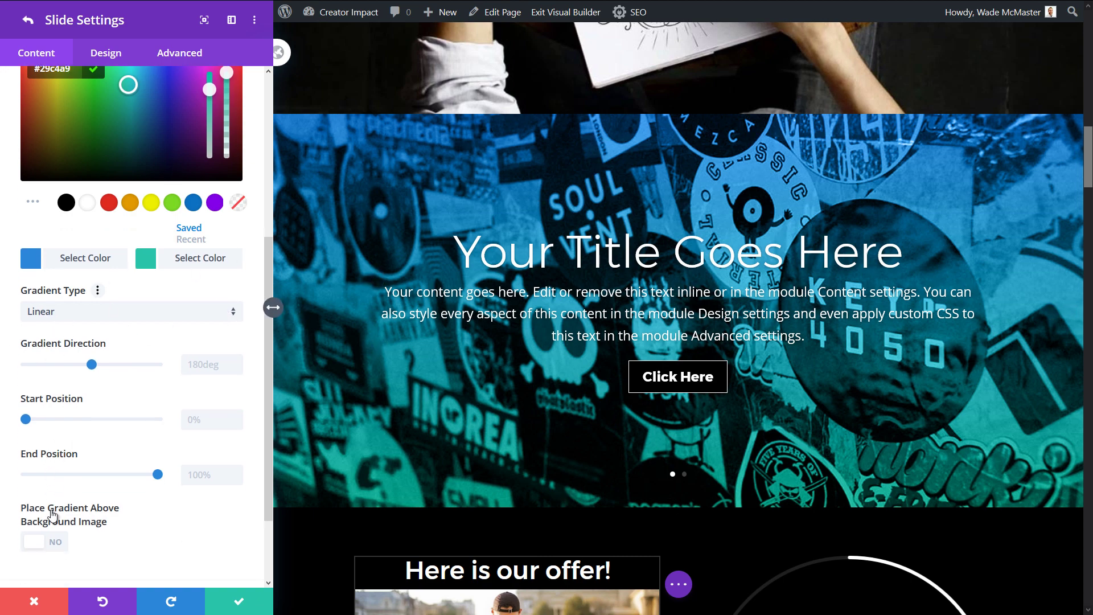
{"action": "left_click", "coordinate": [47, 503]}
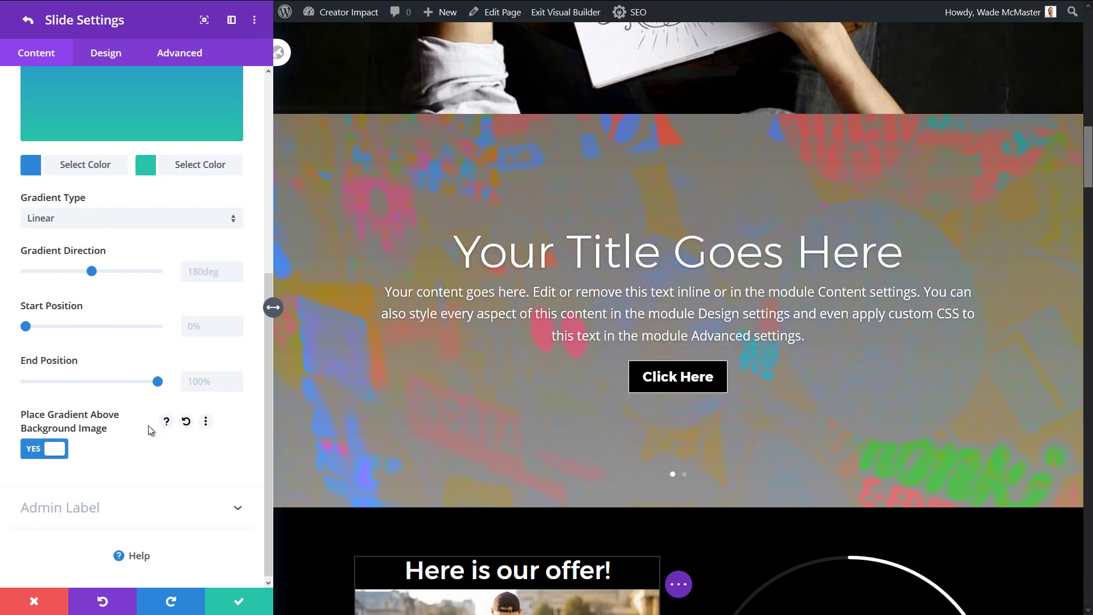
{"action": "left_click", "coordinate": [235, 603]}
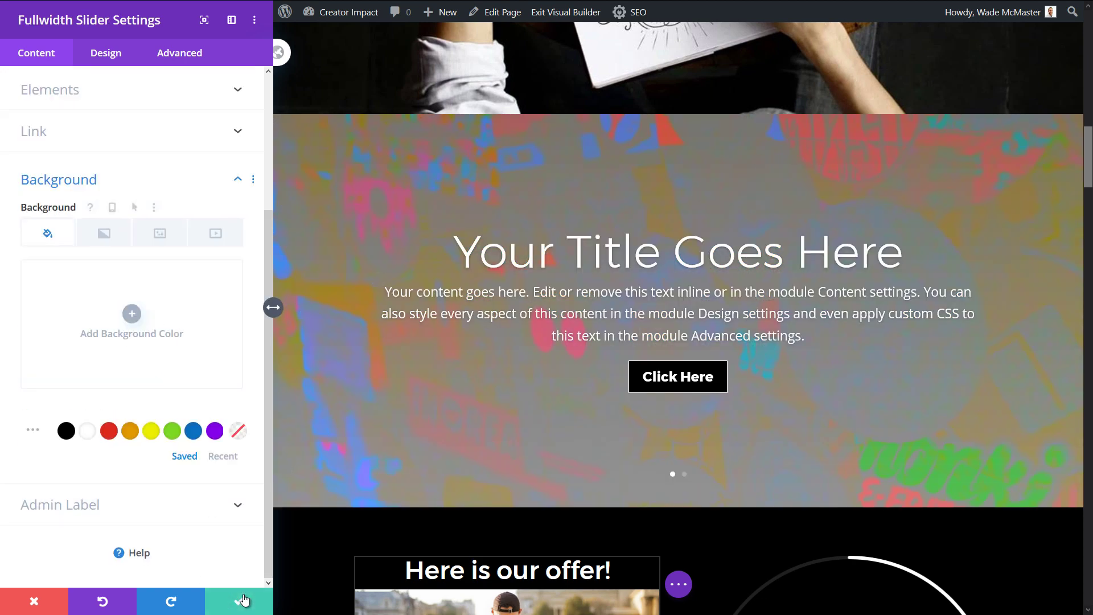
{"action": "left_click", "coordinate": [246, 608]}
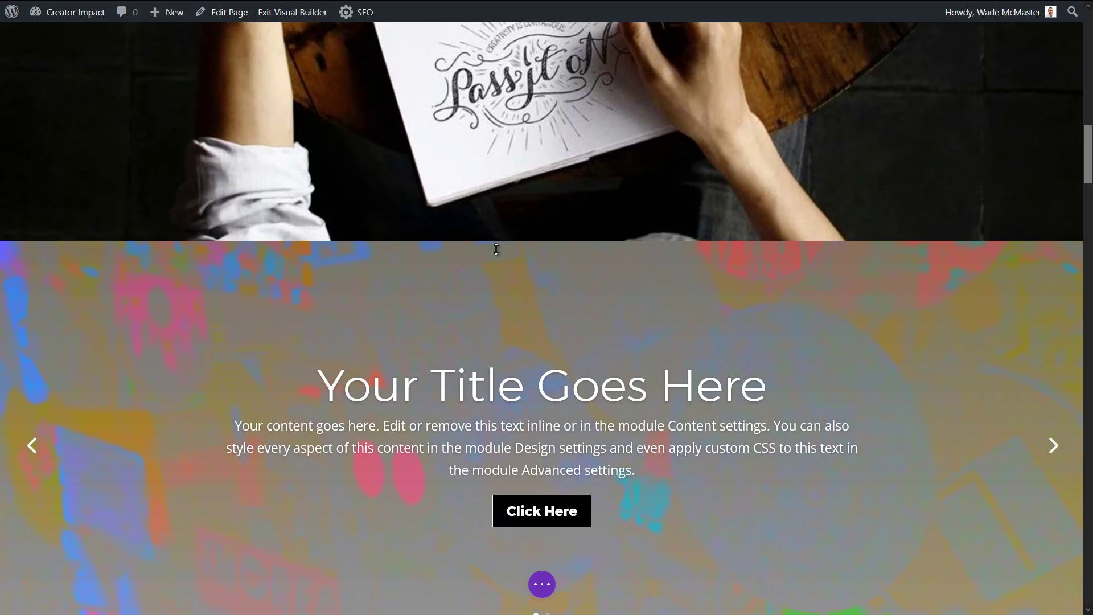
Add a new fullwidth section below the slider and browse its module list
{"action": "scroll", "coordinate": [547, 285], "scroll_direction": "down", "scroll_amount": 6}
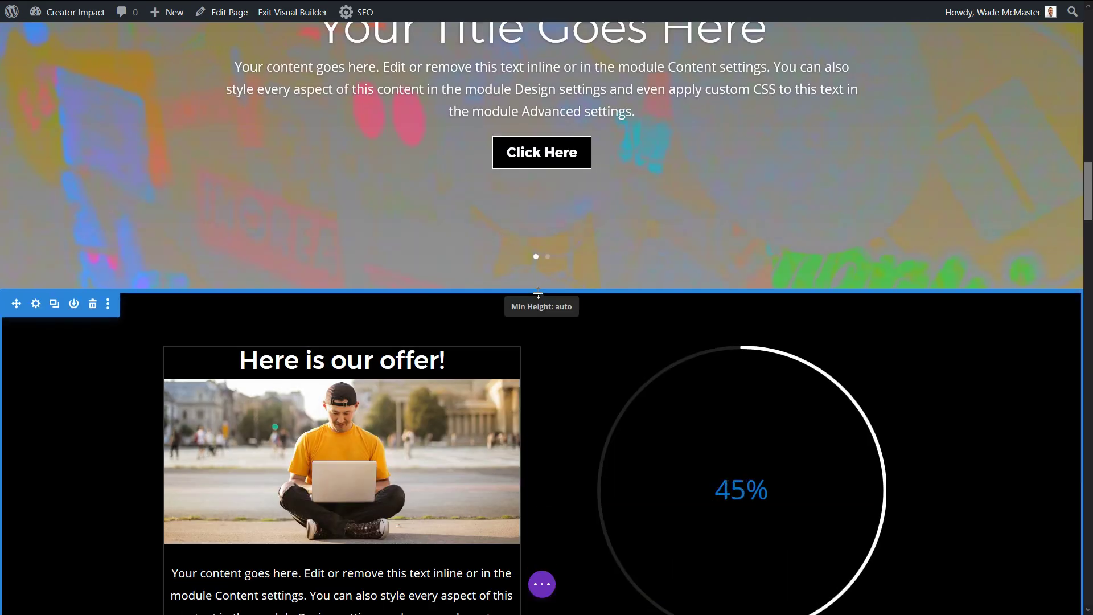
{"action": "left_click", "coordinate": [543, 291]}
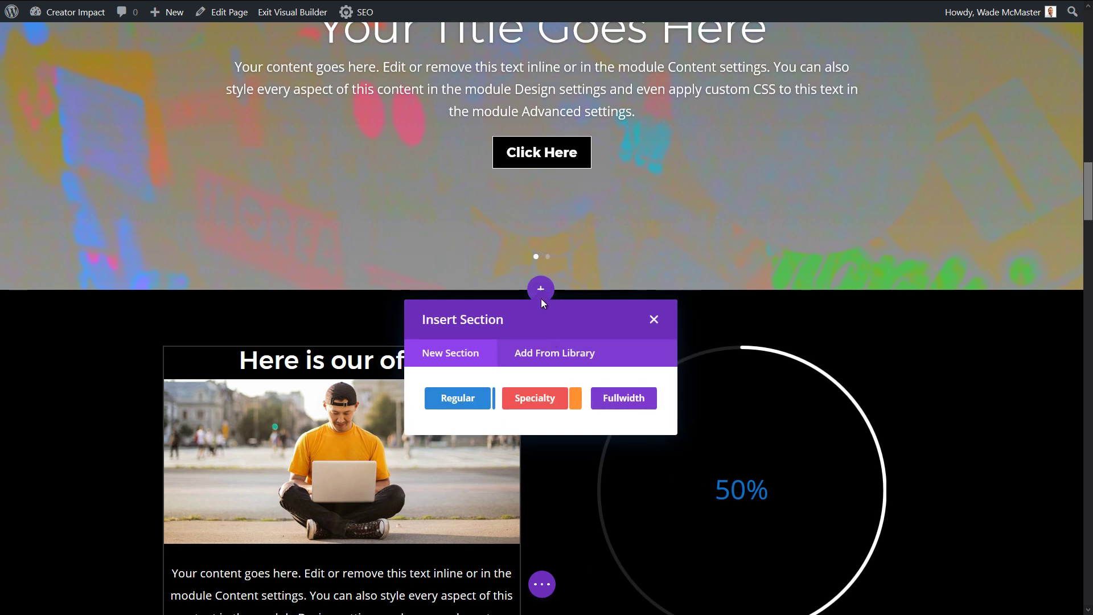
{"action": "left_click", "coordinate": [599, 400]}
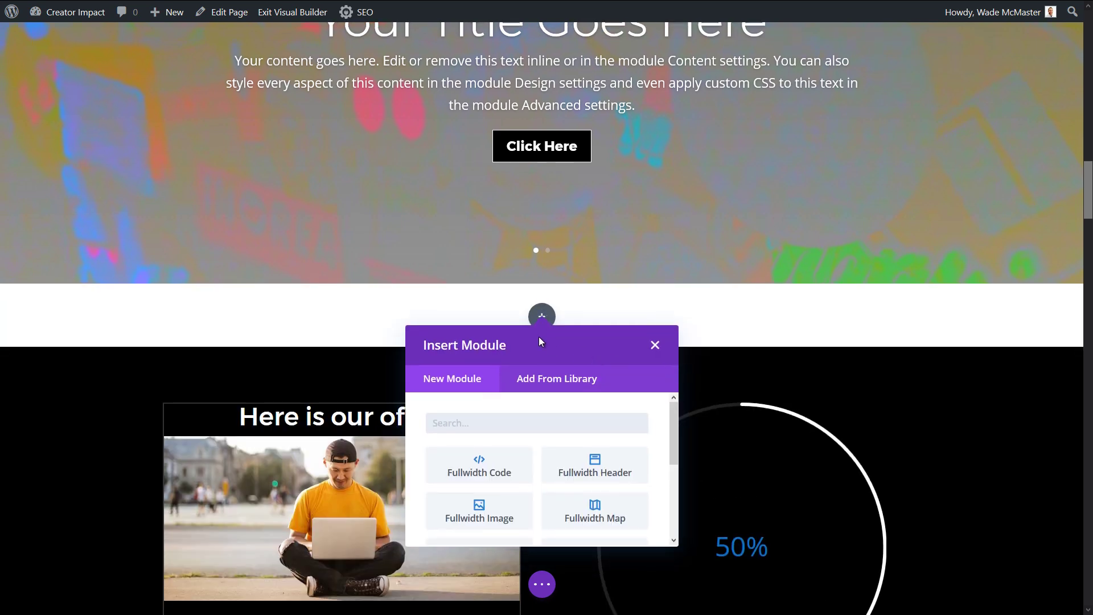
{"action": "scroll", "coordinate": [597, 433], "scroll_direction": "down", "scroll_amount": 4}
{"action": "scroll", "coordinate": [600, 449], "scroll_direction": "up", "scroll_amount": 2}
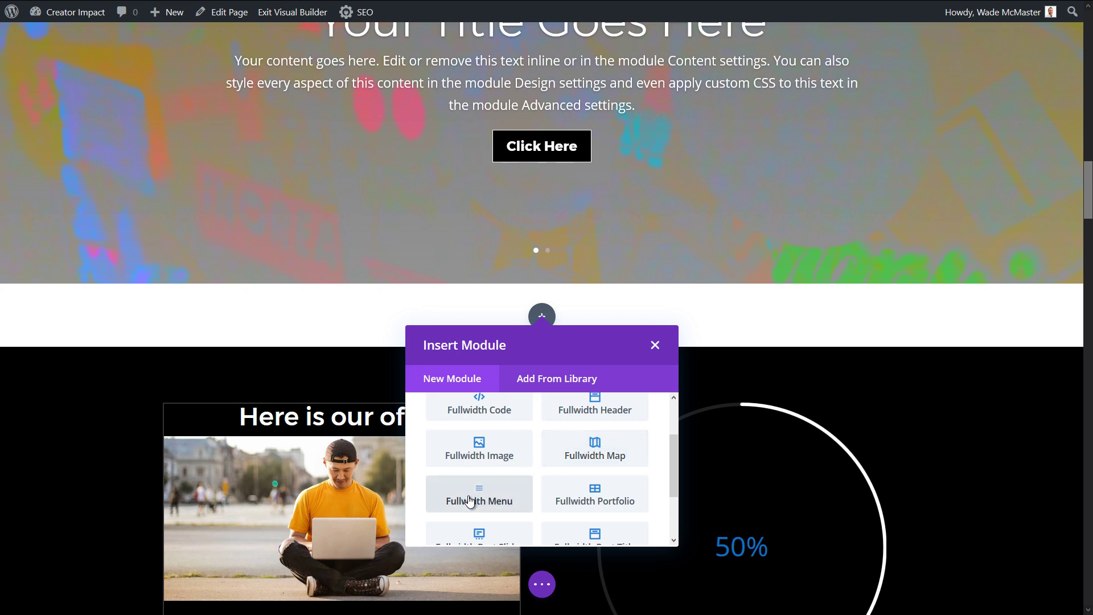
{"action": "scroll", "coordinate": [471, 500], "scroll_direction": "down", "scroll_amount": 2}
{"action": "scroll", "coordinate": [495, 524], "scroll_direction": "up", "scroll_amount": 2}
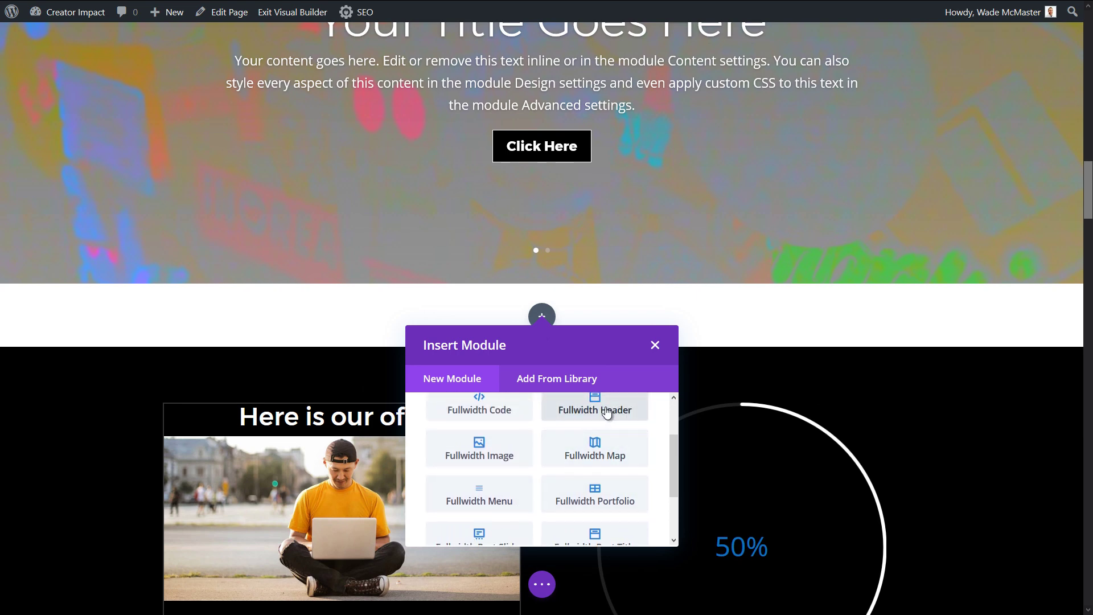
{"action": "scroll", "coordinate": [586, 421], "scroll_direction": "up", "scroll_amount": 2}
Close the module list without adding a module and save the page as a draft
{"action": "left_click", "coordinate": [654, 345]}
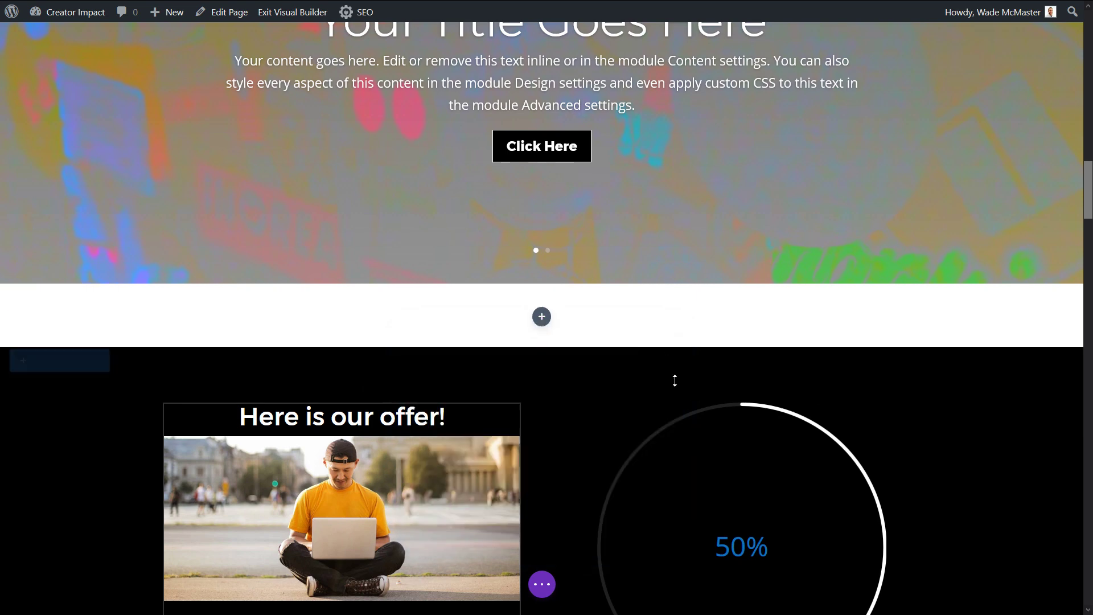
{"action": "left_click", "coordinate": [541, 583]}
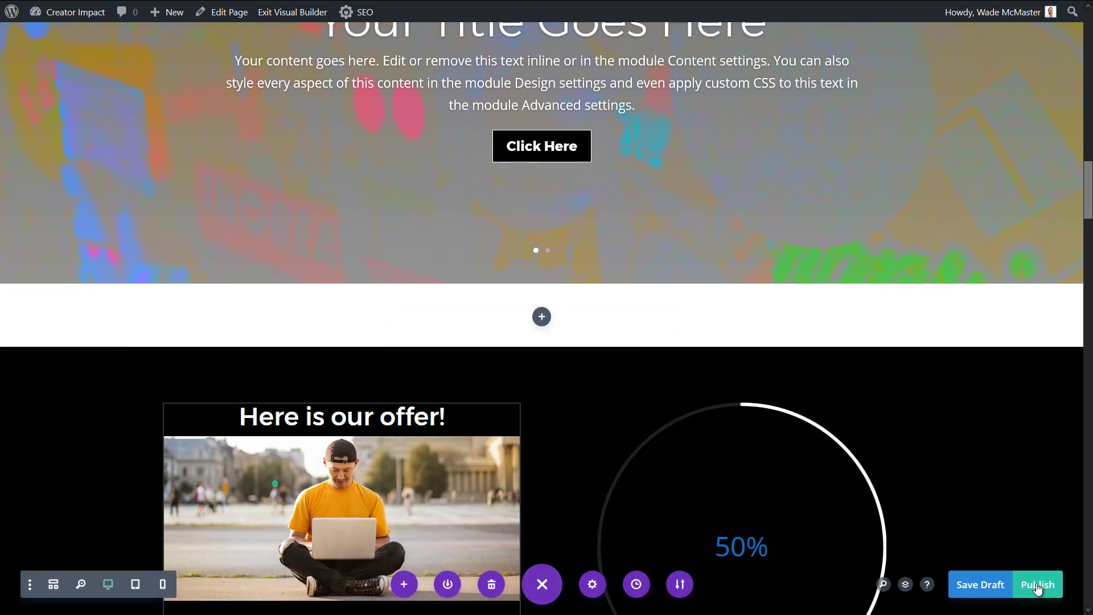
{"action": "left_click", "coordinate": [977, 583]}
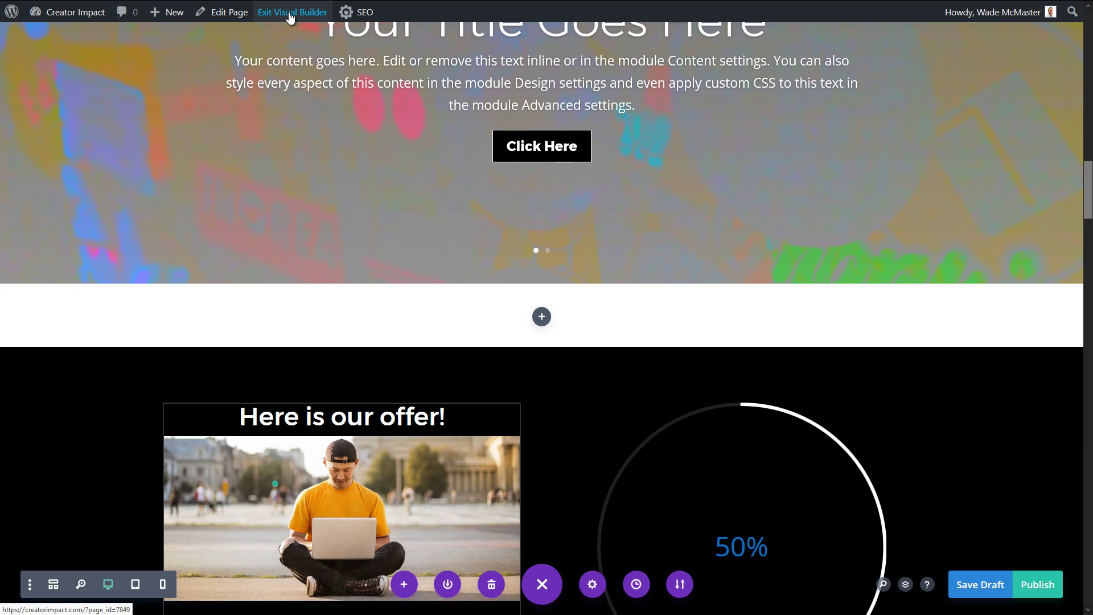
Exit the visual builder and view the slider's second slide on the live page
{"action": "left_click", "coordinate": [290, 14]}
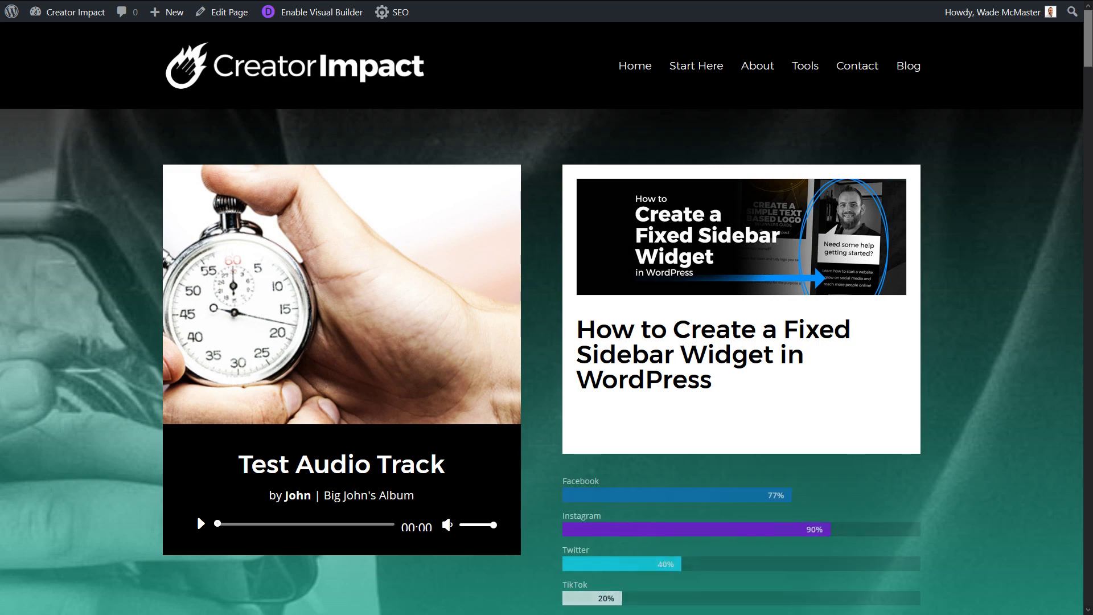
{"action": "scroll", "coordinate": [655, 357], "scroll_direction": "down", "scroll_amount": 3}
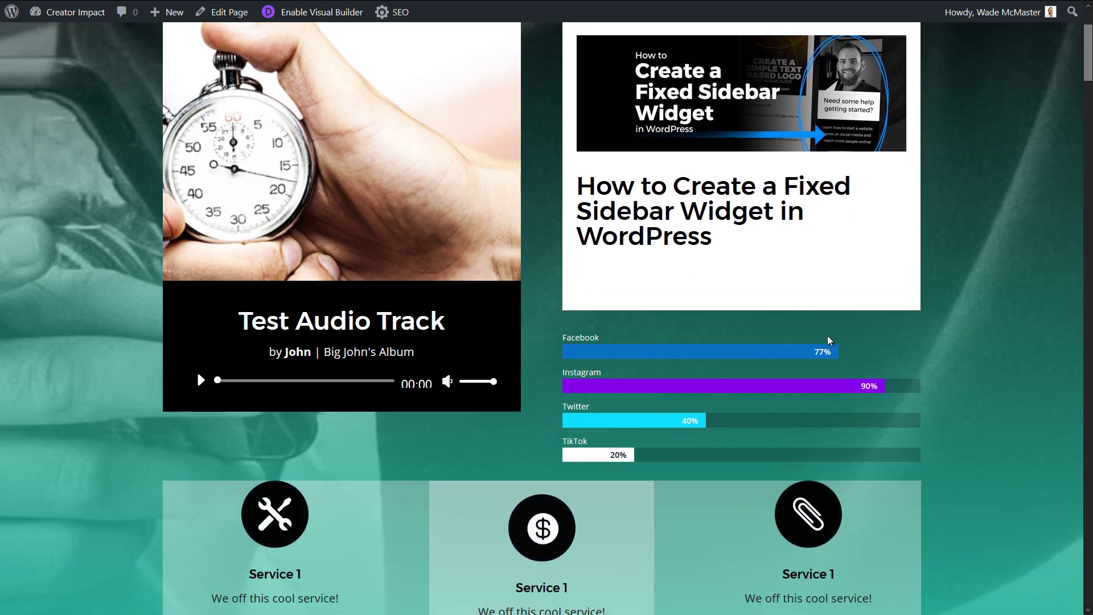
{"action": "left_click_drag", "start_coordinate": [1087, 79], "coordinate": [1081, 202]}
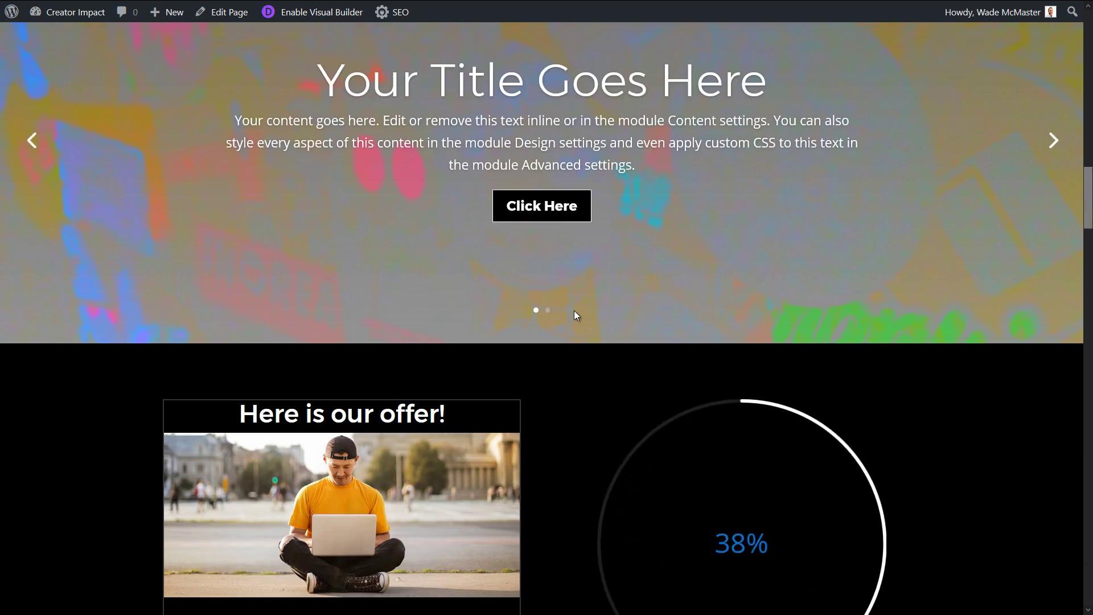
{"action": "left_click", "coordinate": [548, 312]}
{"action": "scroll", "coordinate": [675, 293], "scroll_direction": "down", "scroll_amount": 5}
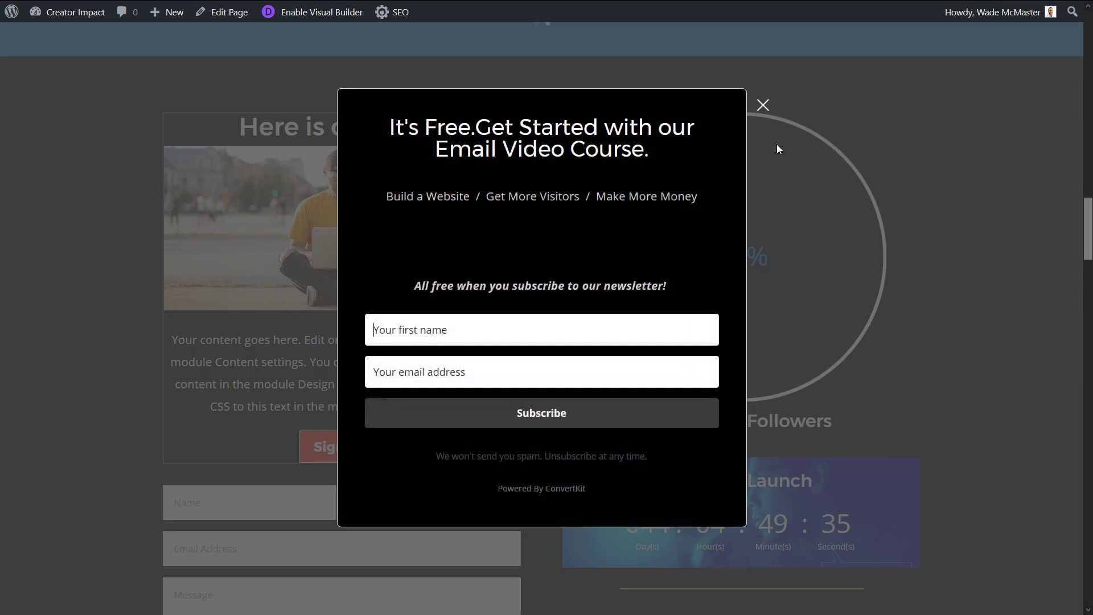
Dismiss the newsletter signup popup and scroll through the rest of the live page
{"action": "left_click", "coordinate": [762, 106]}
{"action": "left_click_drag", "start_coordinate": [1085, 239], "coordinate": [1052, 533]}
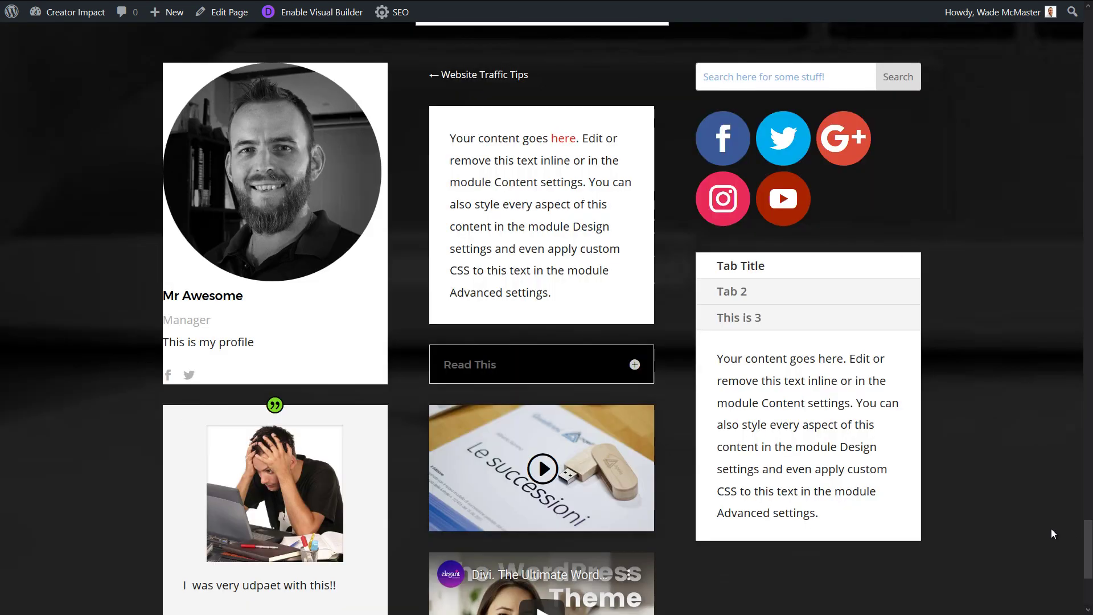
{"action": "scroll", "coordinate": [670, 293], "scroll_direction": "down", "scroll_amount": 5}
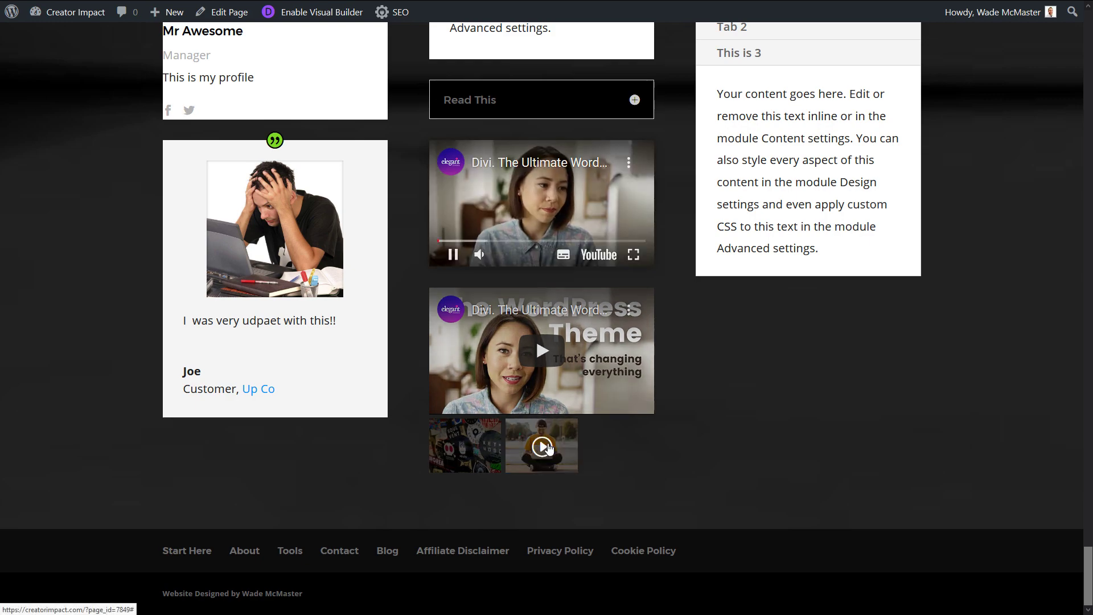
{"action": "left_click_drag", "start_coordinate": [1088, 575], "coordinate": [1040, 572]}
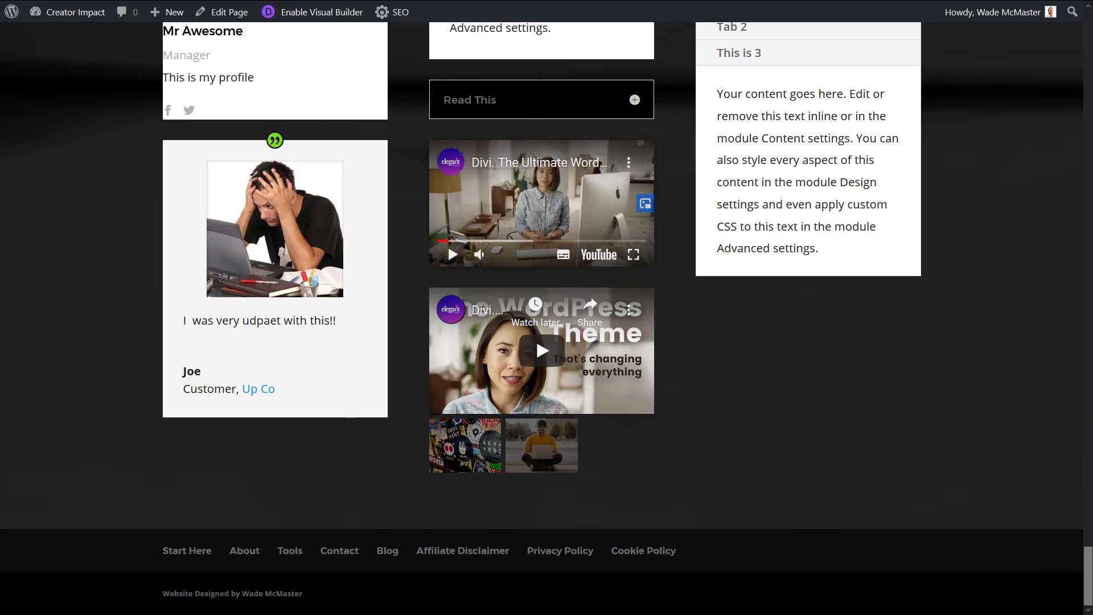
{"action": "left_click_drag", "start_coordinate": [1081, 589], "coordinate": [1090, 28]}
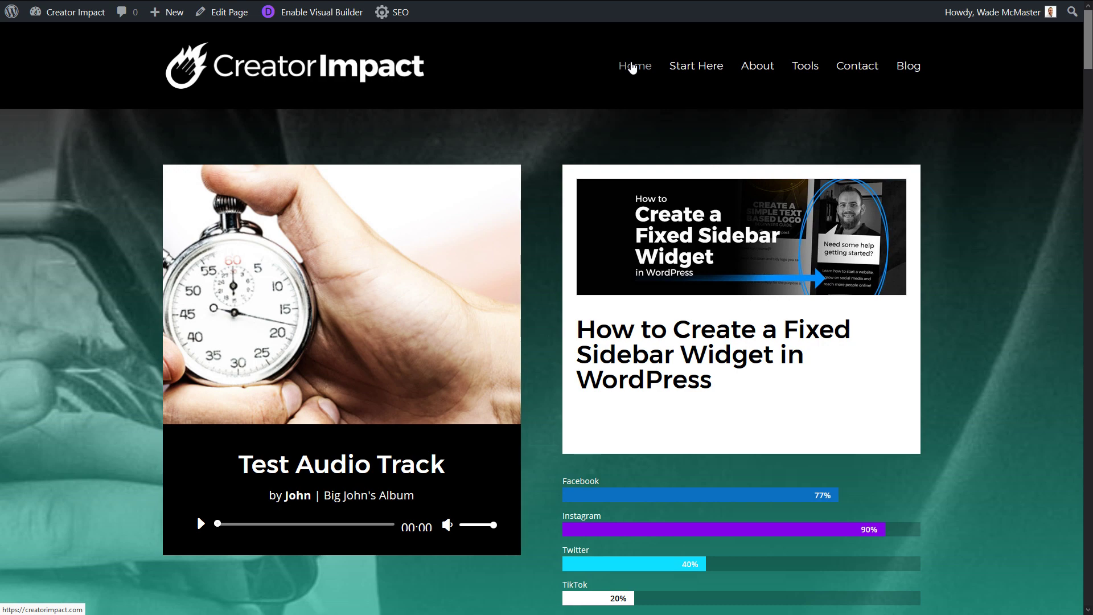
Navigate to the site's Home page and scroll through it
{"action": "left_click", "coordinate": [631, 67]}
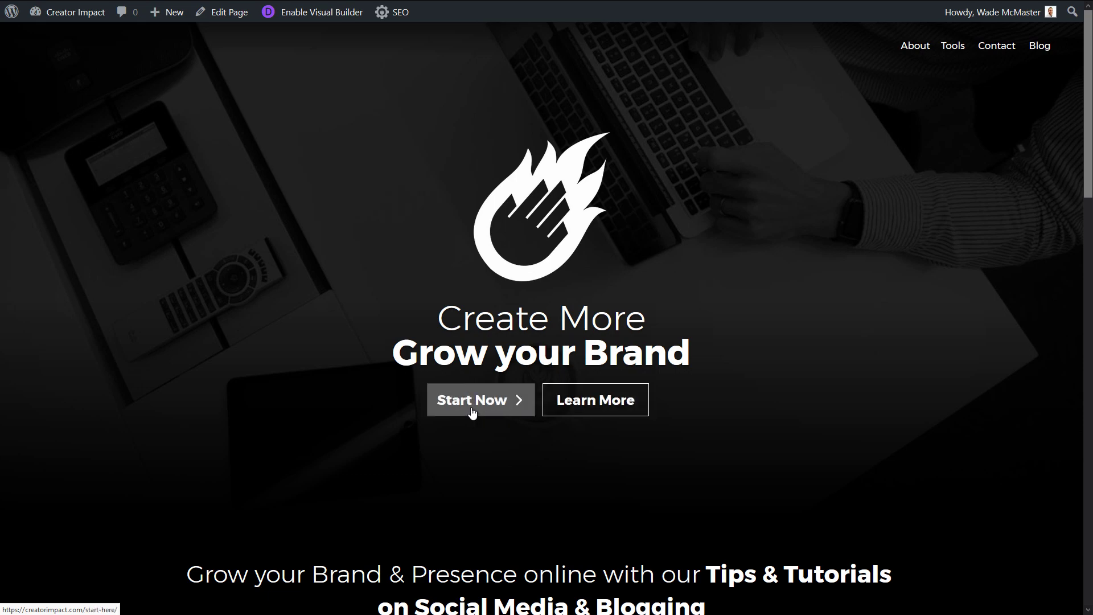
{"action": "scroll", "coordinate": [585, 397], "scroll_direction": "down", "scroll_amount": 9}
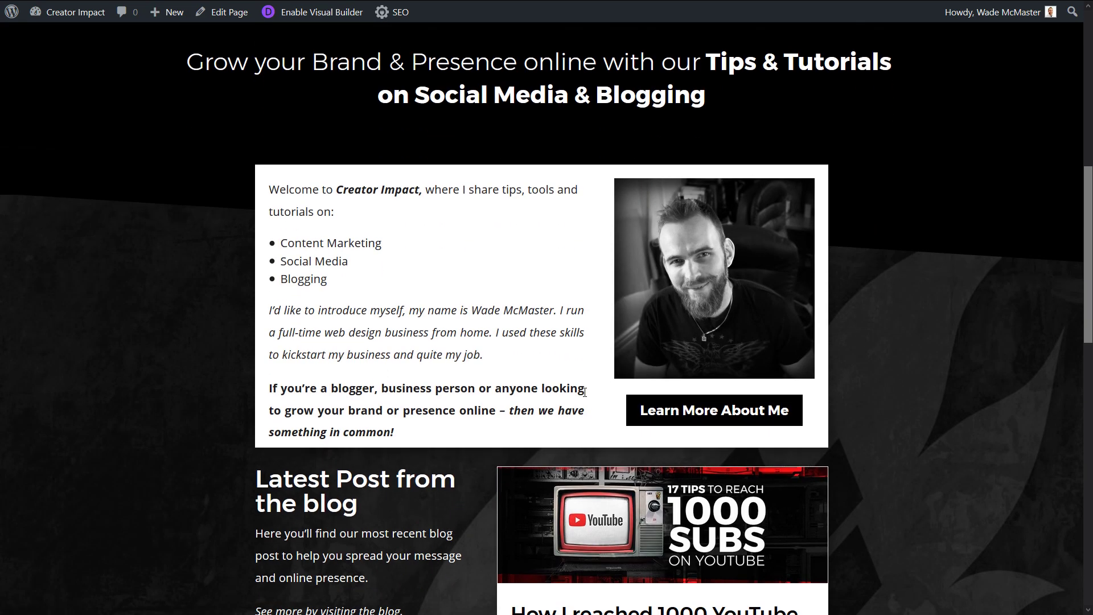
{"action": "scroll", "coordinate": [570, 401], "scroll_direction": "up", "scroll_amount": 9}
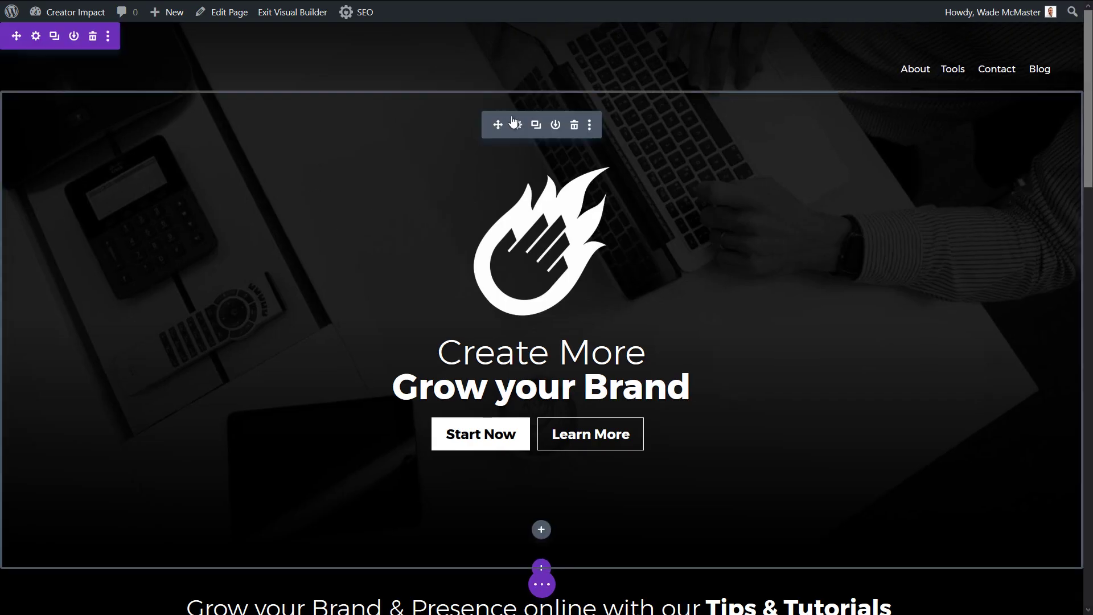
{"action": "left_click", "coordinate": [517, 124]}
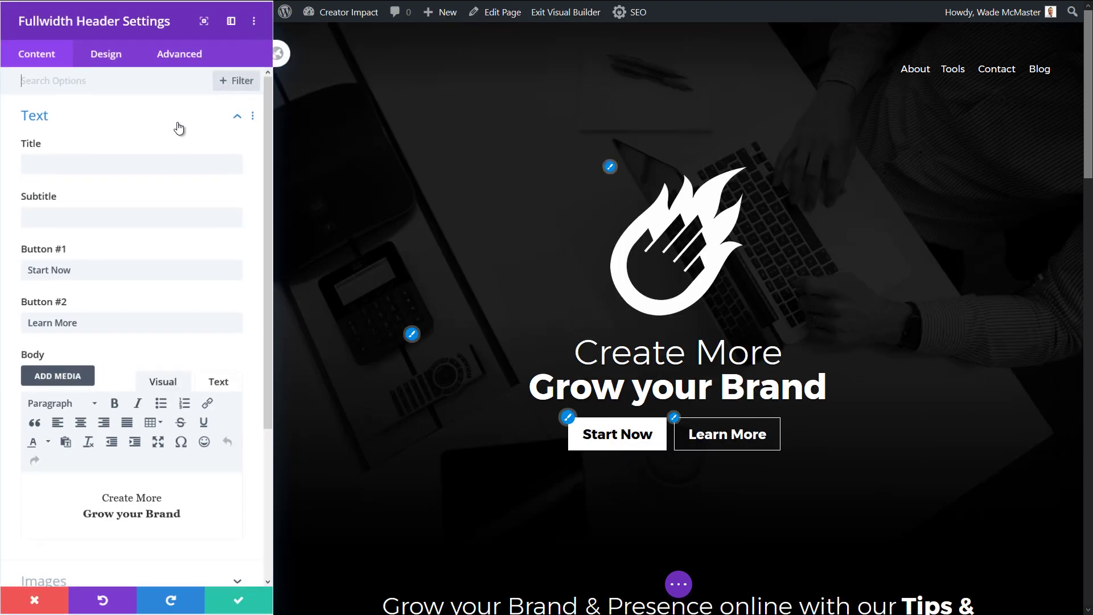
{"action": "scroll", "coordinate": [41, 285], "scroll_direction": "down", "scroll_amount": 4}
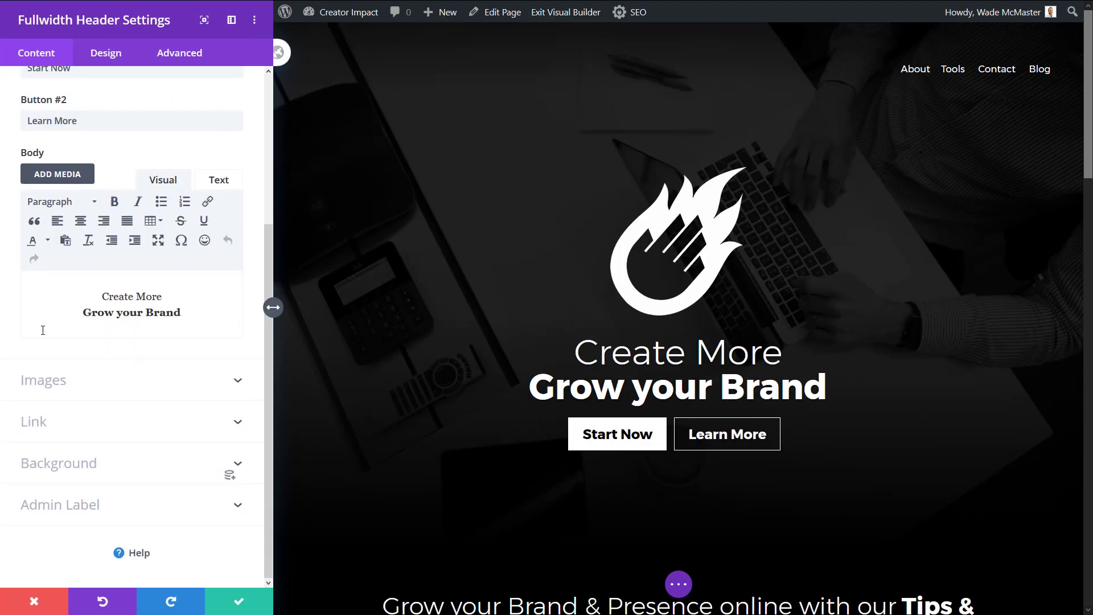
{"action": "left_click", "coordinate": [83, 476]}
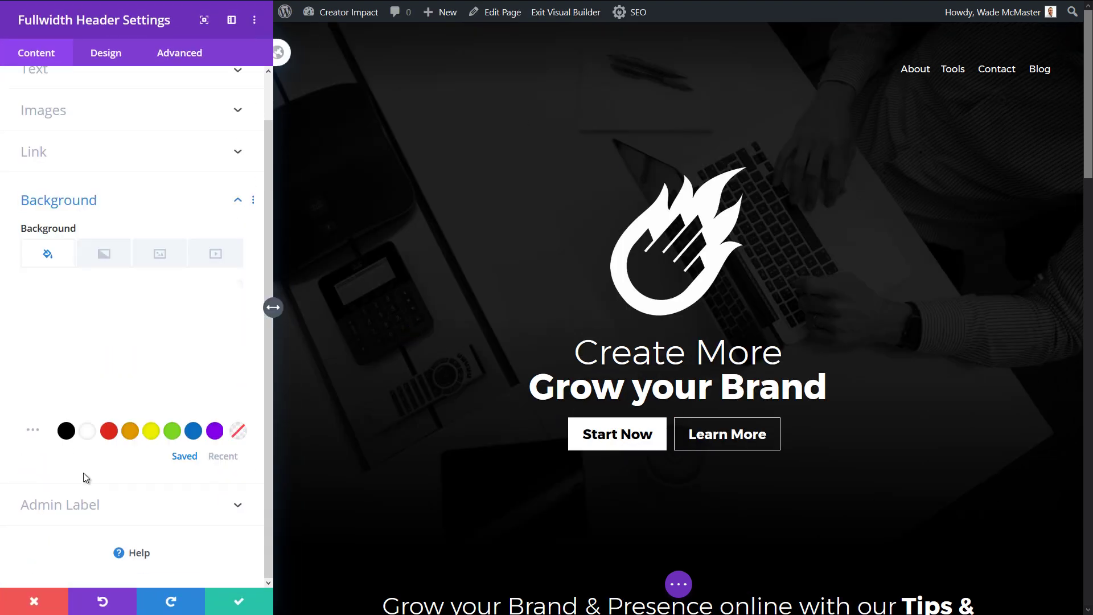
{"action": "left_click", "coordinate": [244, 600]}
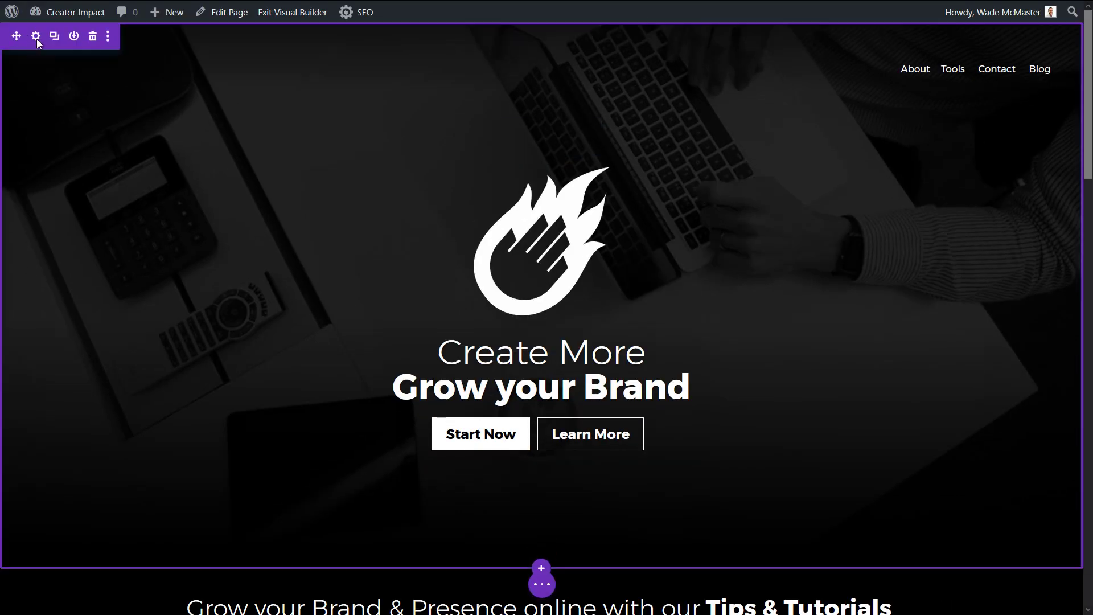
Turn on Use Parallax Effect for the hero section's background and save the section
{"action": "left_click", "coordinate": [36, 38]}
{"action": "left_click", "coordinate": [107, 160]}
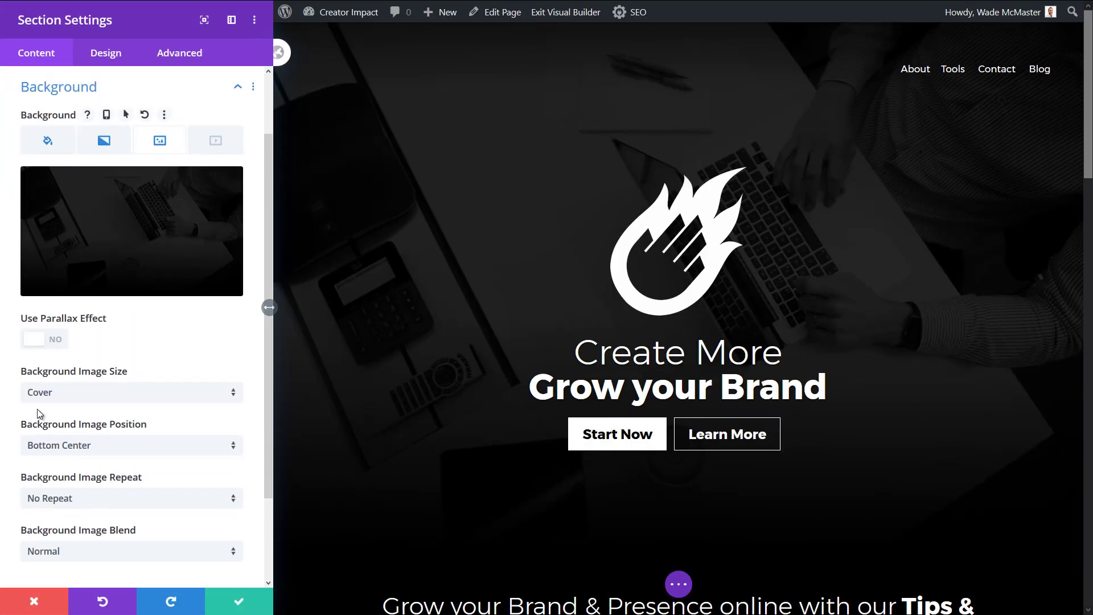
{"action": "left_click", "coordinate": [44, 341]}
{"action": "left_click", "coordinate": [226, 605]}
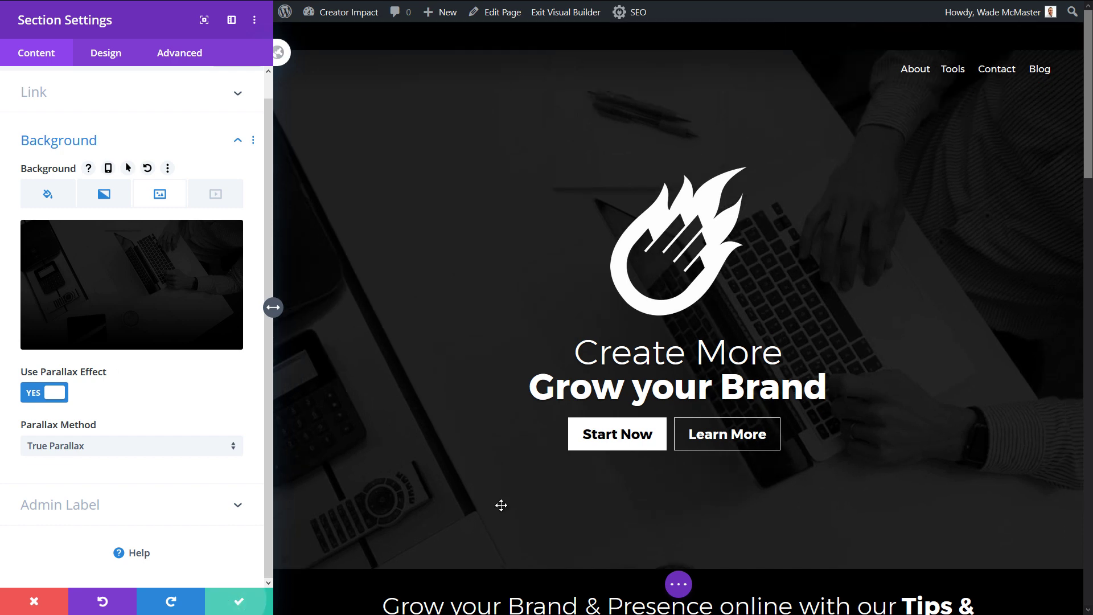
{"action": "left_click_drag", "start_coordinate": [1089, 146], "coordinate": [1072, 171]}
Turn on Make Fullscreen in the fullwidth header's Design > Layout options and save it
{"action": "left_click_drag", "start_coordinate": [1089, 215], "coordinate": [958, 121]}
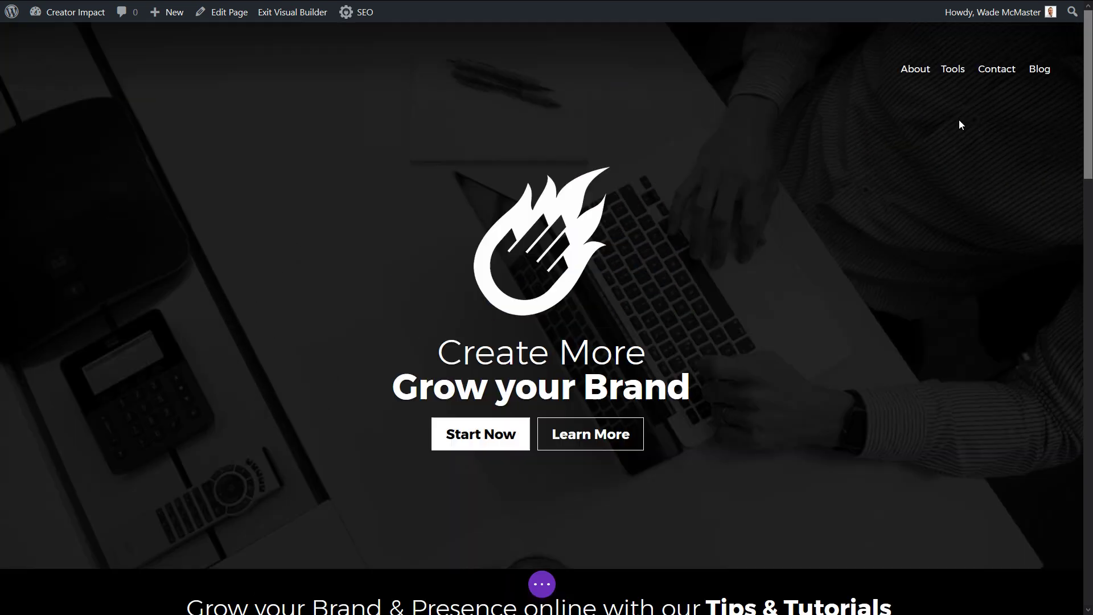
{"action": "mouse_move", "coordinate": [519, 126]}
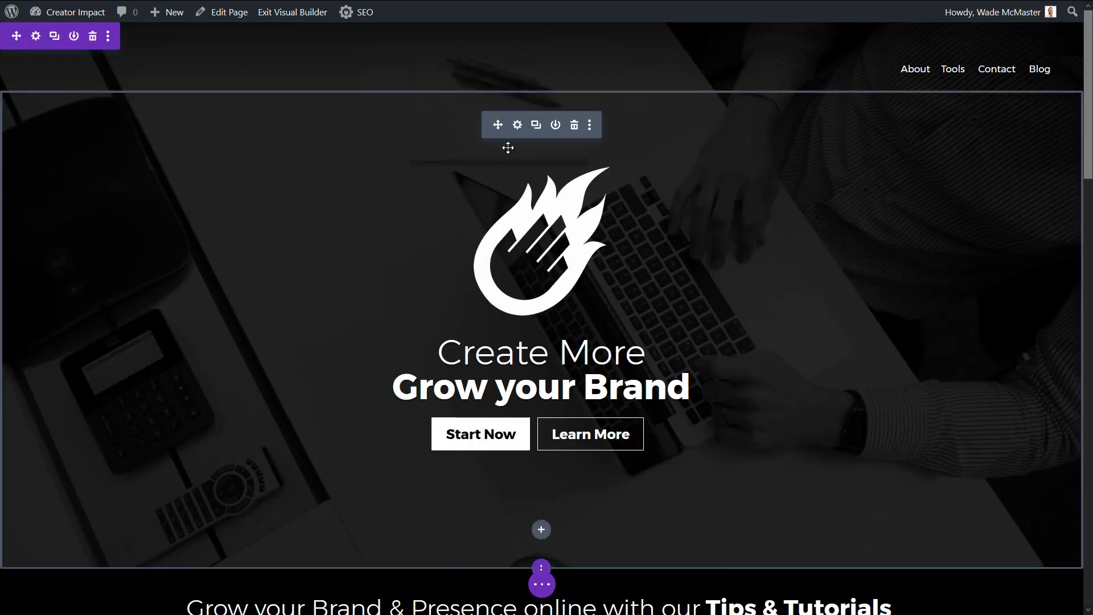
{"action": "left_click", "coordinate": [517, 124]}
{"action": "left_click", "coordinate": [106, 52]}
{"action": "left_click", "coordinate": [84, 125]}
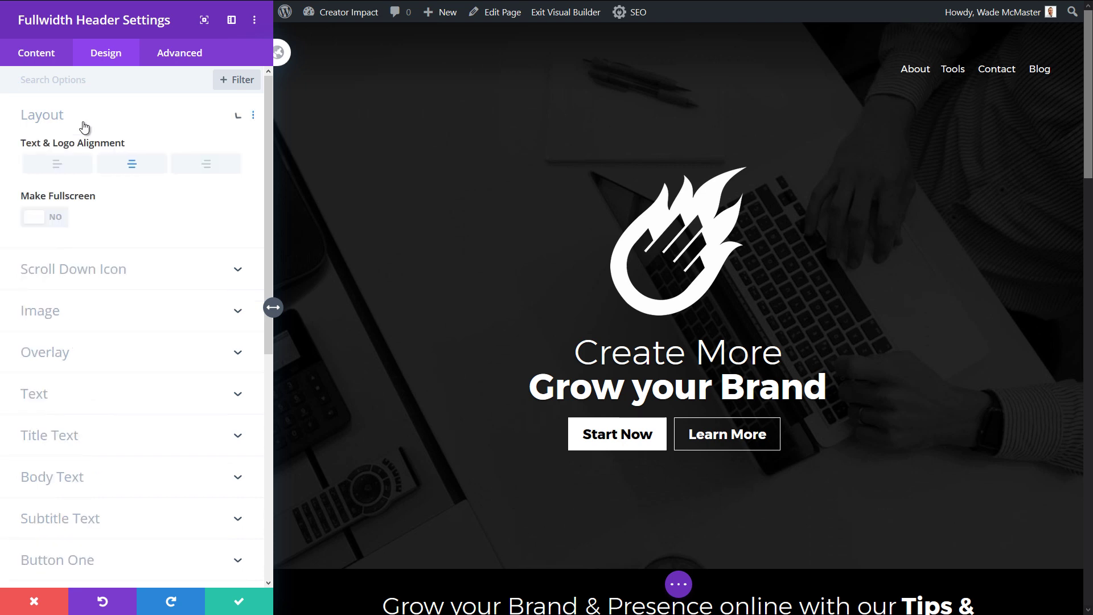
{"action": "left_click", "coordinate": [52, 222]}
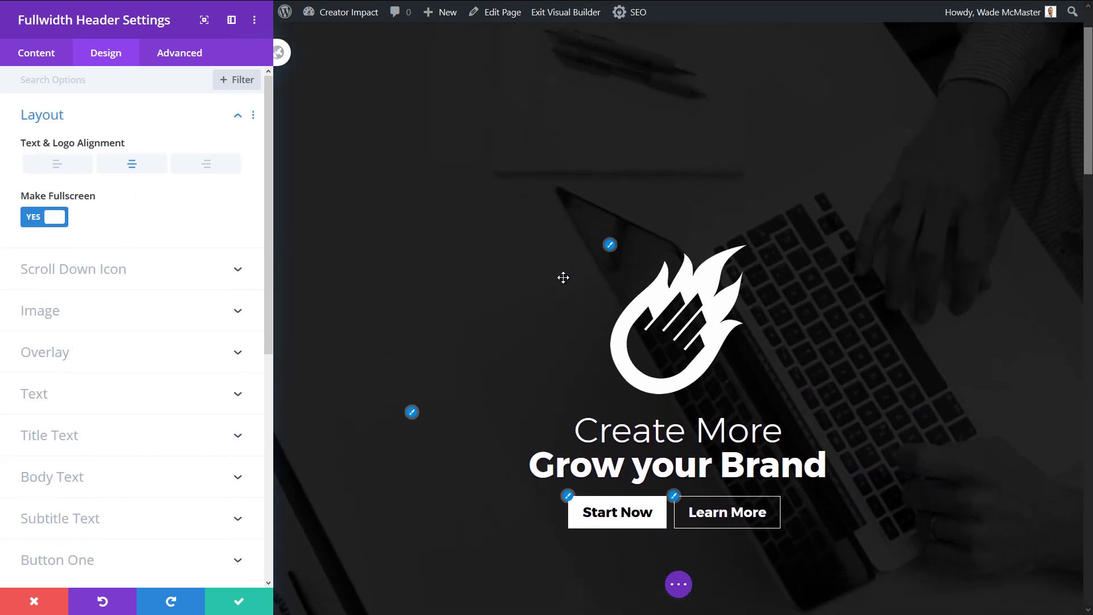
{"action": "scroll", "coordinate": [920, 222], "scroll_direction": "down", "scroll_amount": 1}
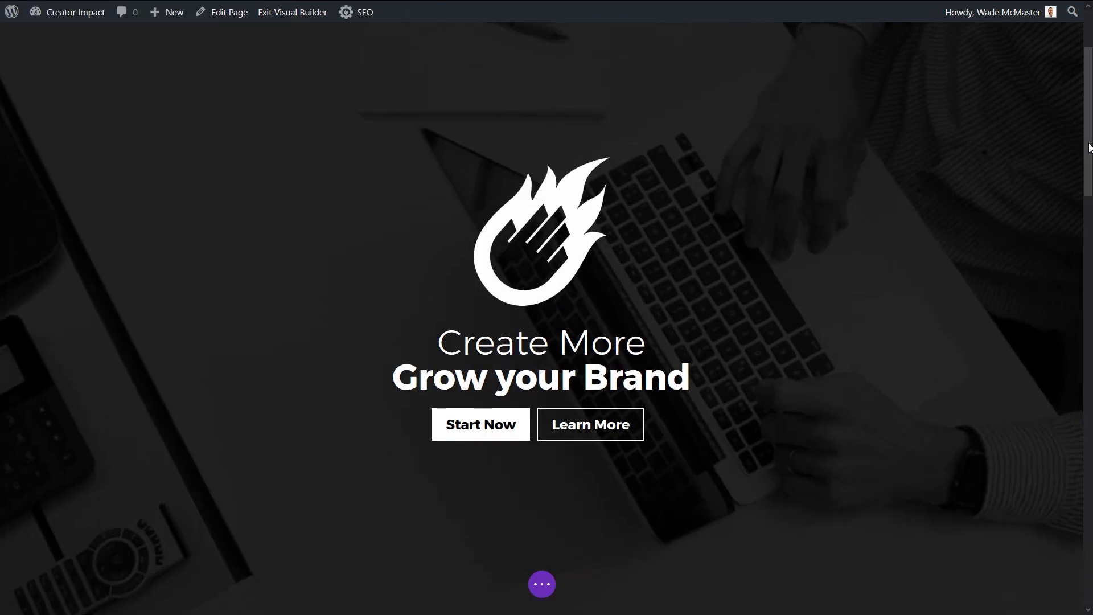
{"action": "scroll", "coordinate": [1090, 144], "scroll_direction": "down", "scroll_amount": 4}
{"action": "scroll", "coordinate": [1089, 144], "scroll_direction": "up", "scroll_amount": 5}
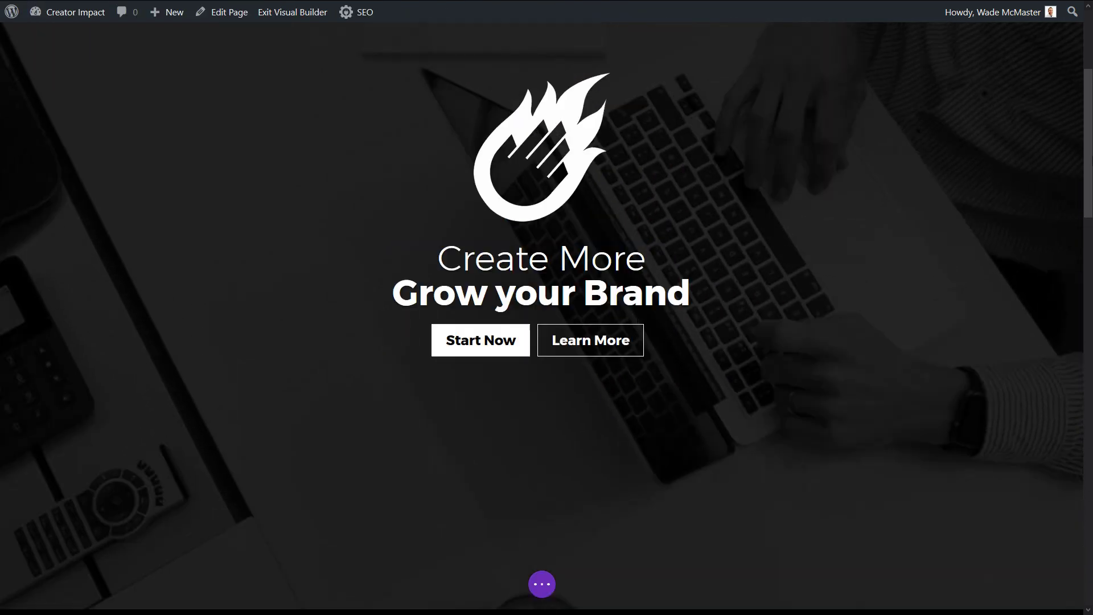
{"action": "mouse_move", "coordinate": [1090, 144]}
{"action": "left_mouse_down"}
{"action": "mouse_move", "coordinate": [1089, 173]}
{"action": "mouse_move", "coordinate": [1090, 132]}
{"action": "mouse_move", "coordinate": [1089, 322]}
{"action": "mouse_move", "coordinate": [1083, 98]}
{"action": "mouse_move", "coordinate": [1085, 161]}
{"action": "left_mouse_up"}
{"action": "left_click", "coordinate": [562, 164]}
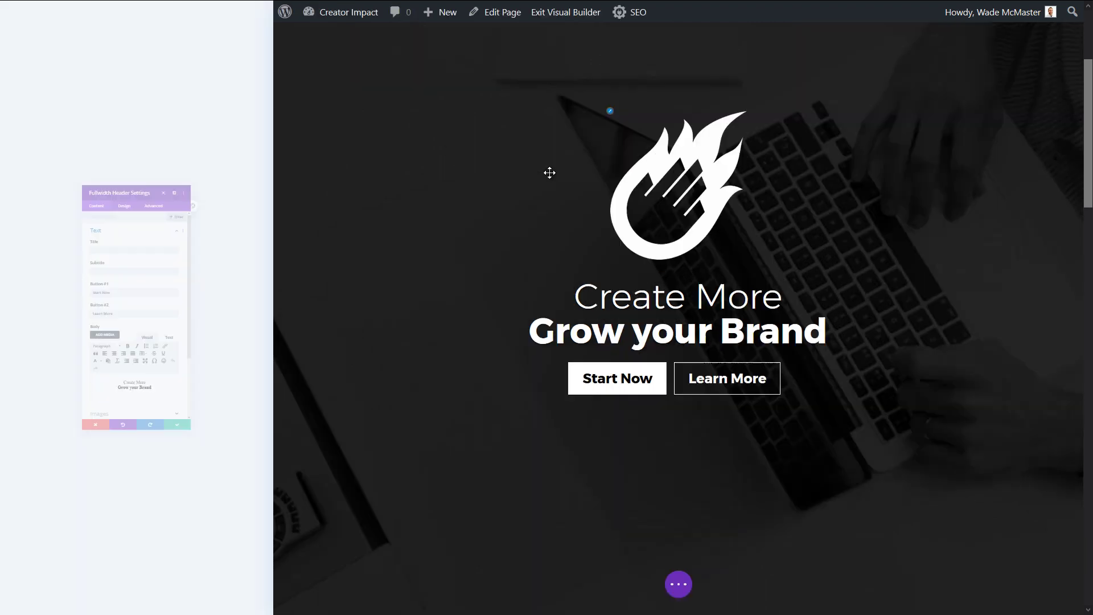
Enable Show Scroll Down Button in the fullwidth header's Scroll Down Icon options
{"action": "left_click", "coordinate": [94, 62]}
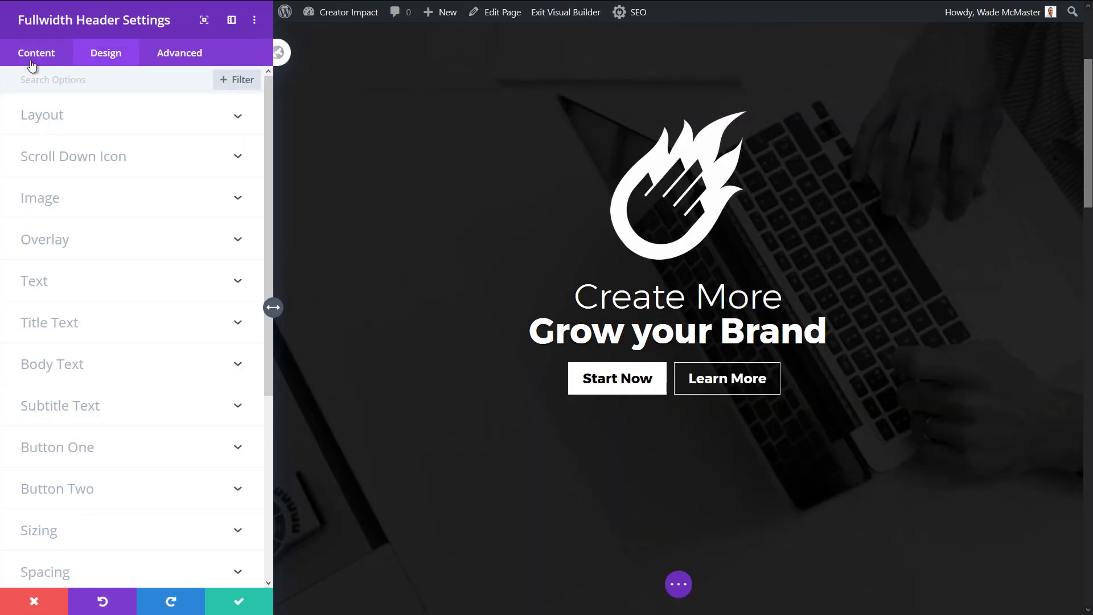
{"action": "left_click", "coordinate": [32, 63]}
{"action": "left_click", "coordinate": [106, 52]}
{"action": "left_click", "coordinate": [73, 151]}
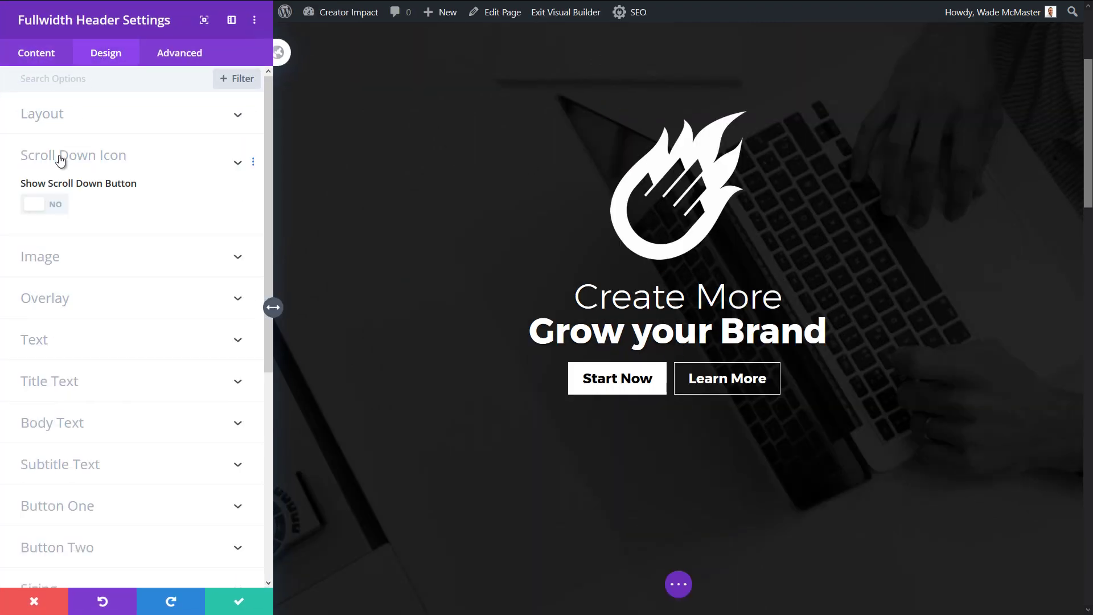
{"action": "scroll", "coordinate": [63, 142], "scroll_direction": "down", "scroll_amount": 1}
{"action": "left_click", "coordinate": [54, 136]}
Test the scroll-down icon jumping to the next section, then return to the header's Content tab
{"action": "scroll", "coordinate": [510, 482], "scroll_direction": "down", "scroll_amount": 3}
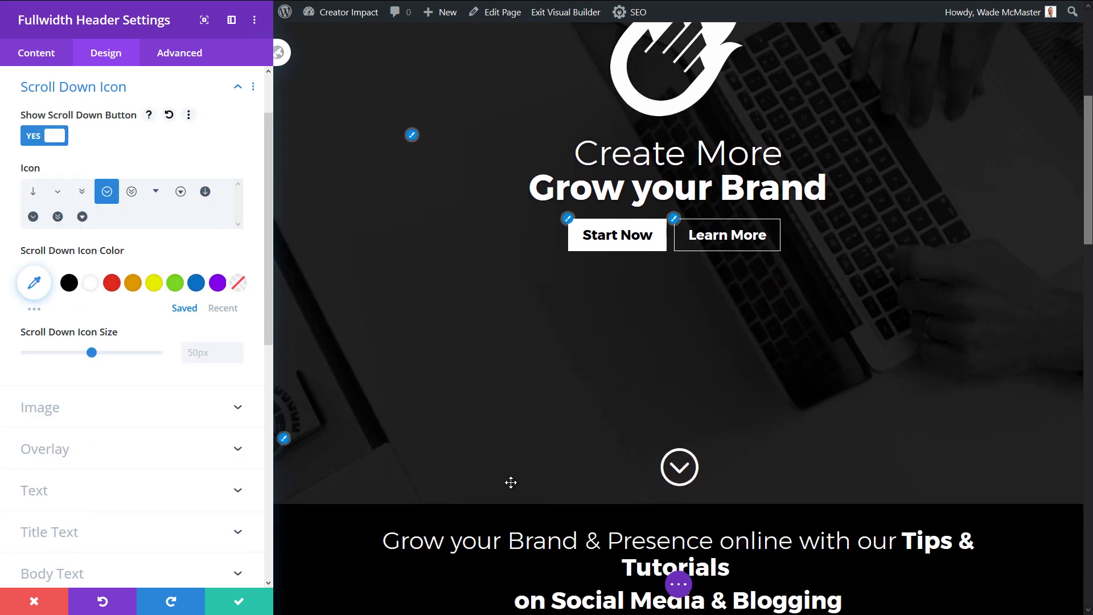
{"action": "left_click", "coordinate": [679, 468]}
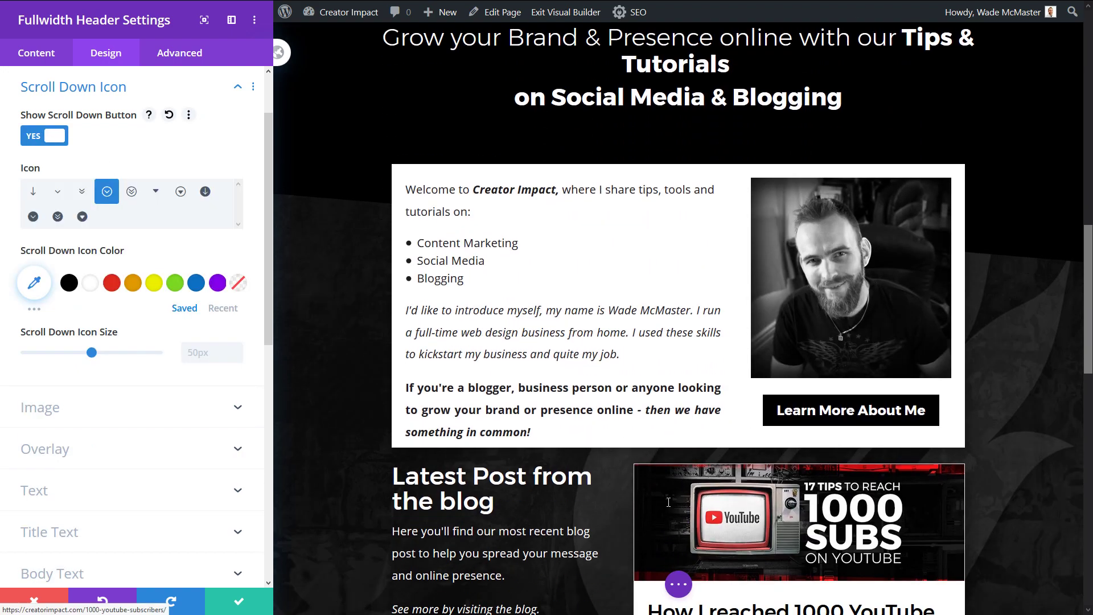
{"action": "scroll", "coordinate": [672, 523], "scroll_direction": "up", "scroll_amount": 10}
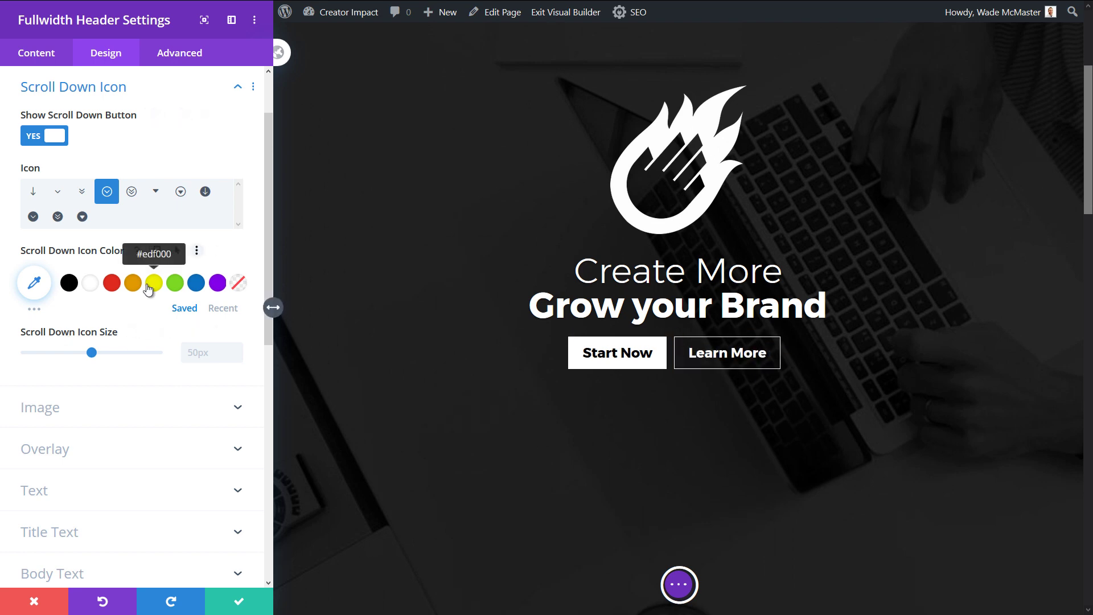
{"action": "left_click", "coordinate": [32, 54]}
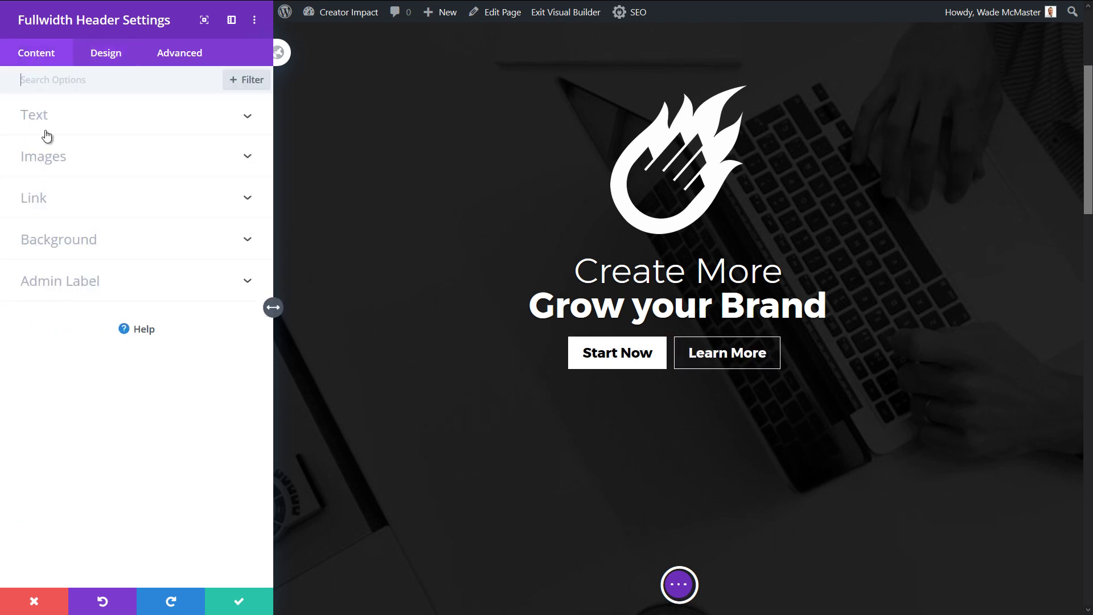
Under Images, set the We'll Build Your Blog picture as the header image
{"action": "left_click", "coordinate": [71, 166]}
{"action": "scroll", "coordinate": [104, 285], "scroll_direction": "down", "scroll_amount": 3}
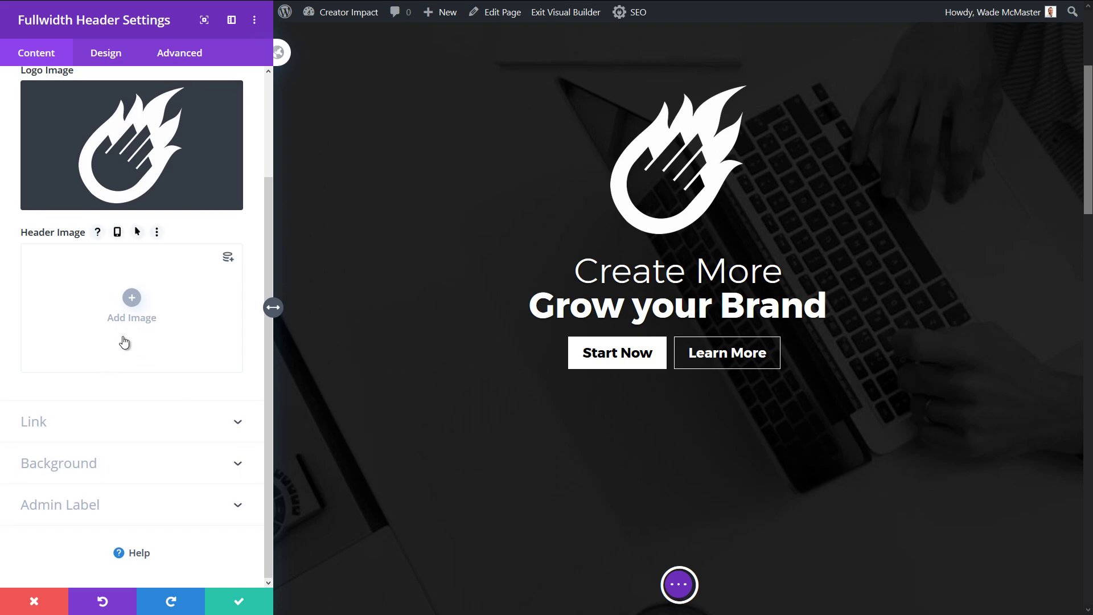
{"action": "left_click", "coordinate": [137, 300]}
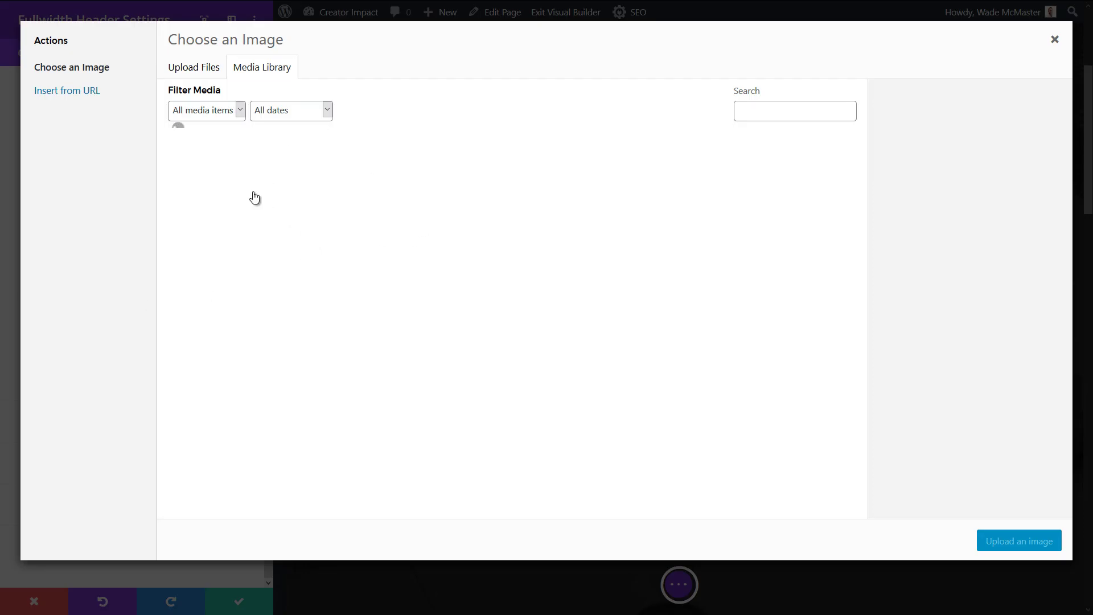
{"action": "scroll", "coordinate": [539, 370], "scroll_direction": "down", "scroll_amount": 4}
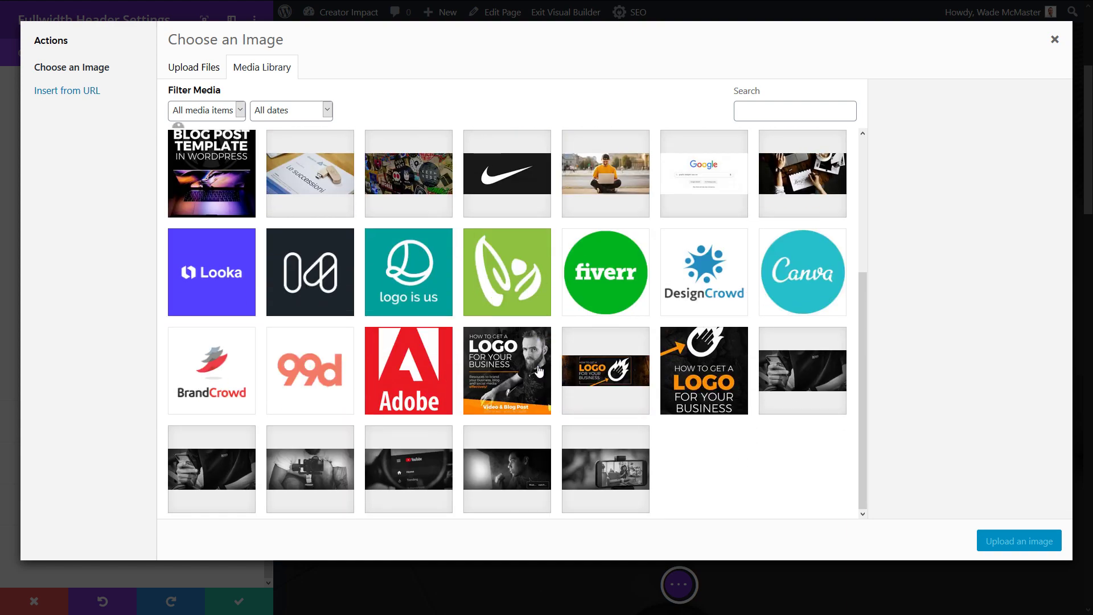
{"action": "scroll", "coordinate": [257, 348], "scroll_direction": "down", "scroll_amount": 10}
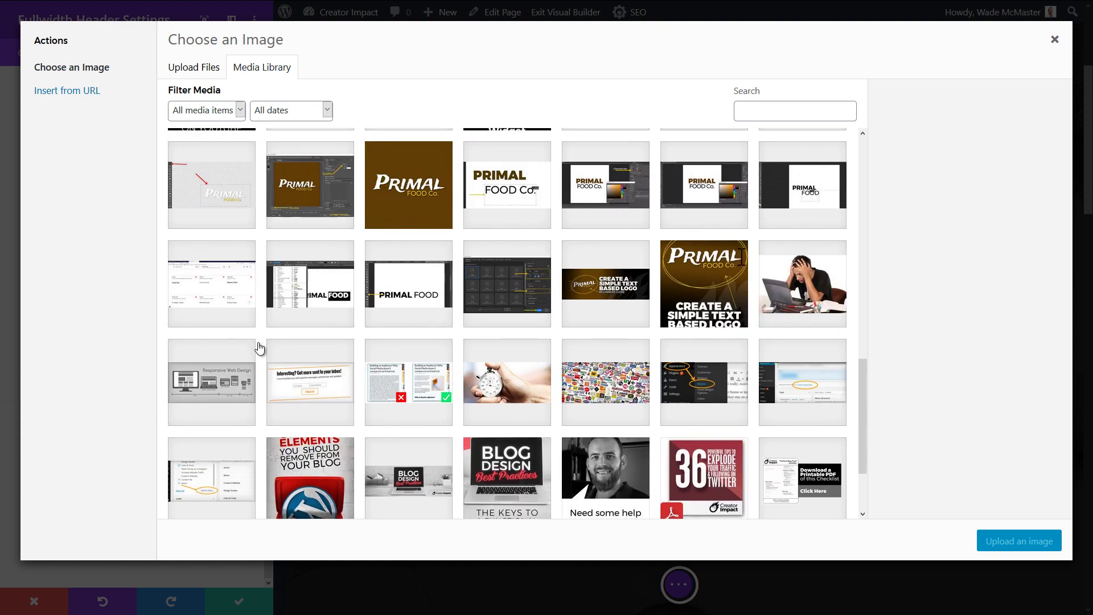
{"action": "scroll", "coordinate": [259, 348], "scroll_direction": "down", "scroll_amount": 5}
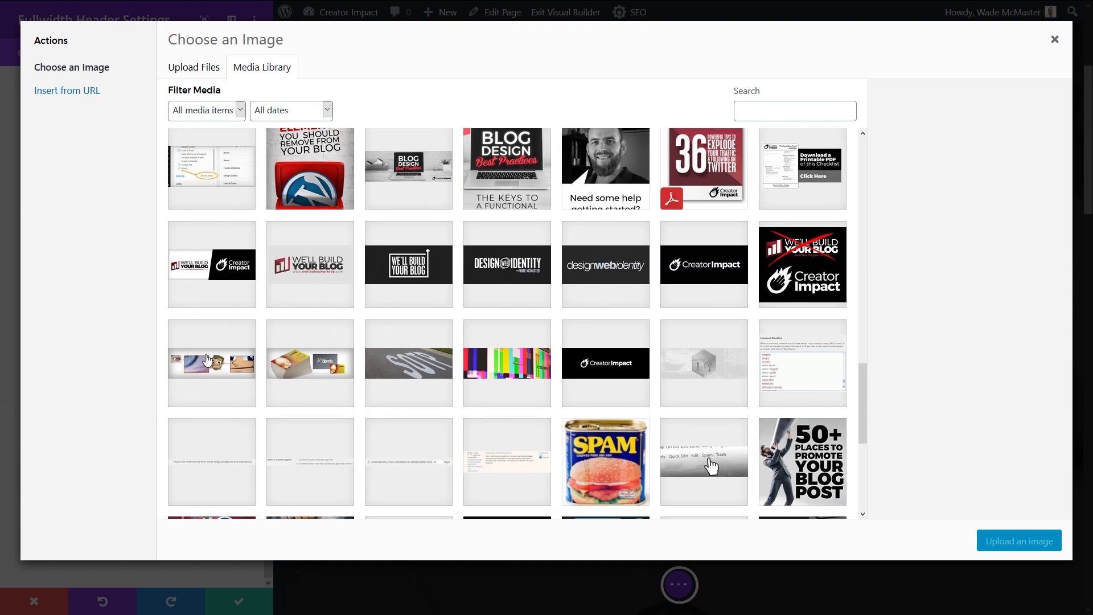
{"action": "left_click", "coordinate": [301, 276]}
{"action": "left_click", "coordinate": [1019, 539]}
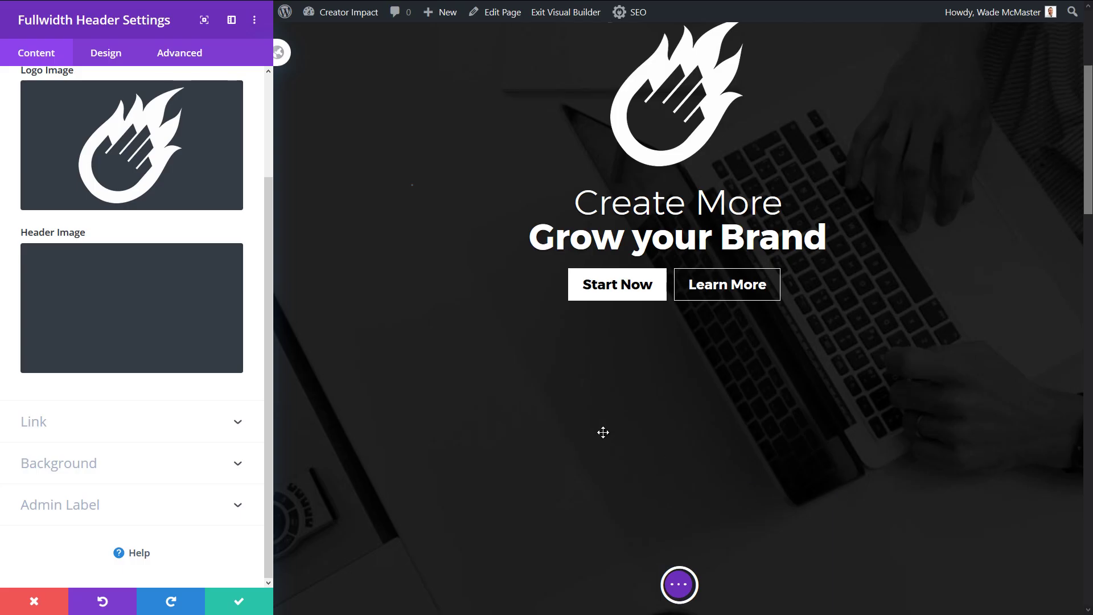
Delete the header image again, leaving the Header Image slot empty
{"action": "scroll", "coordinate": [537, 464], "scroll_direction": "up", "scroll_amount": 1}
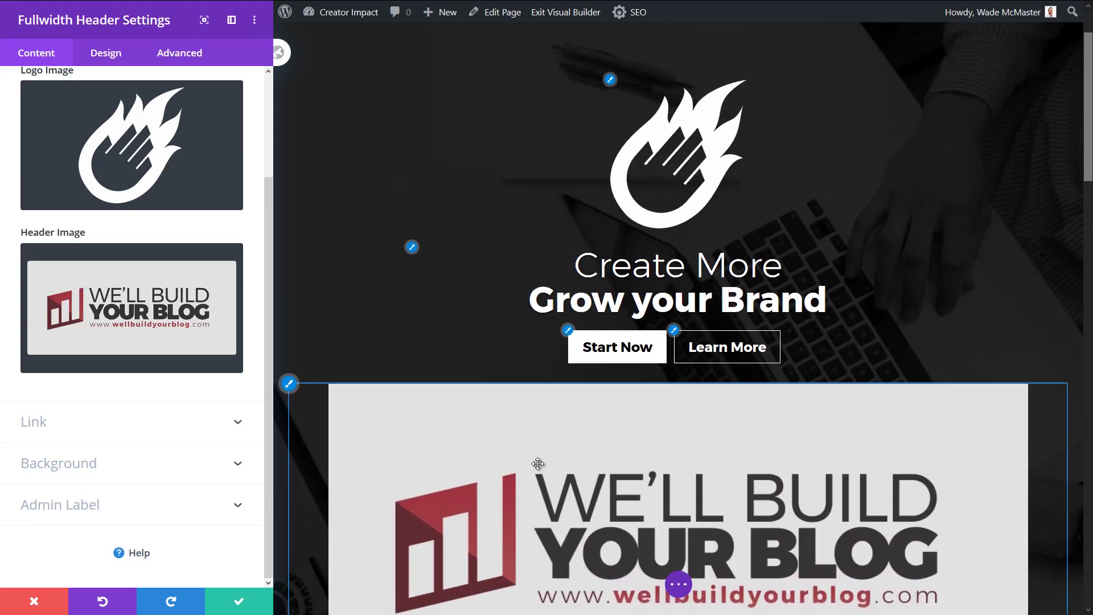
{"action": "scroll", "coordinate": [537, 464], "scroll_direction": "up", "scroll_amount": 2}
{"action": "mouse_move", "coordinate": [129, 342]}
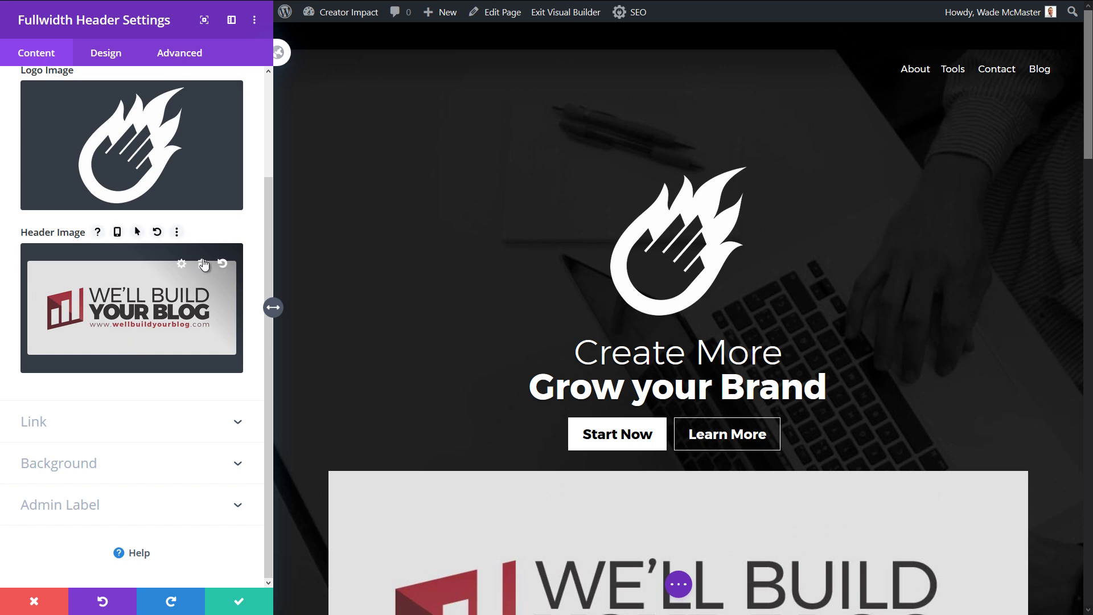
{"action": "left_click", "coordinate": [203, 265]}
{"action": "scroll", "coordinate": [129, 422], "scroll_direction": "up", "scroll_amount": 2}
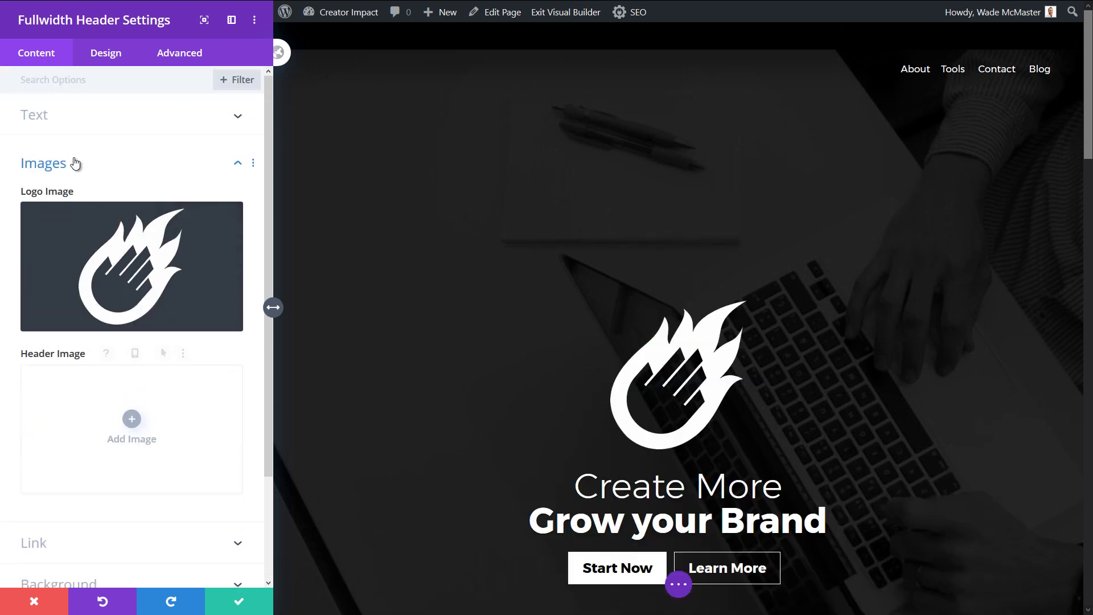
Under Text, type the test title 'dfdfdfd' into the header Title field, then clear it
{"action": "left_click", "coordinate": [106, 52]}
{"action": "left_click", "coordinate": [36, 52]}
{"action": "left_click", "coordinate": [73, 124]}
{"action": "left_click", "coordinate": [52, 270]}
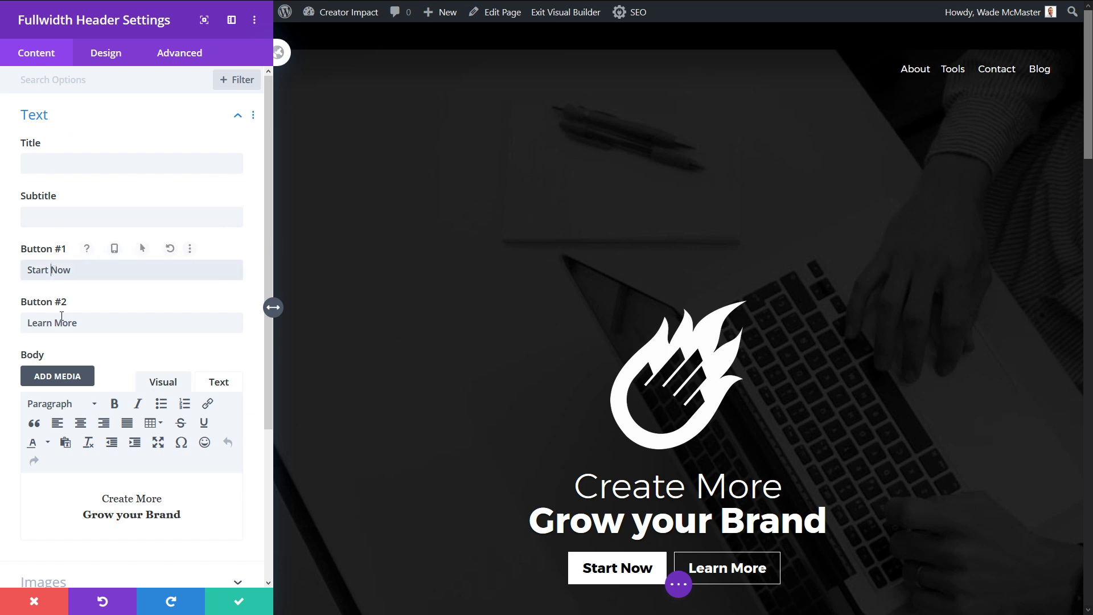
{"action": "left_click", "coordinate": [74, 163]}
{"action": "type", "text": "dfdf"}
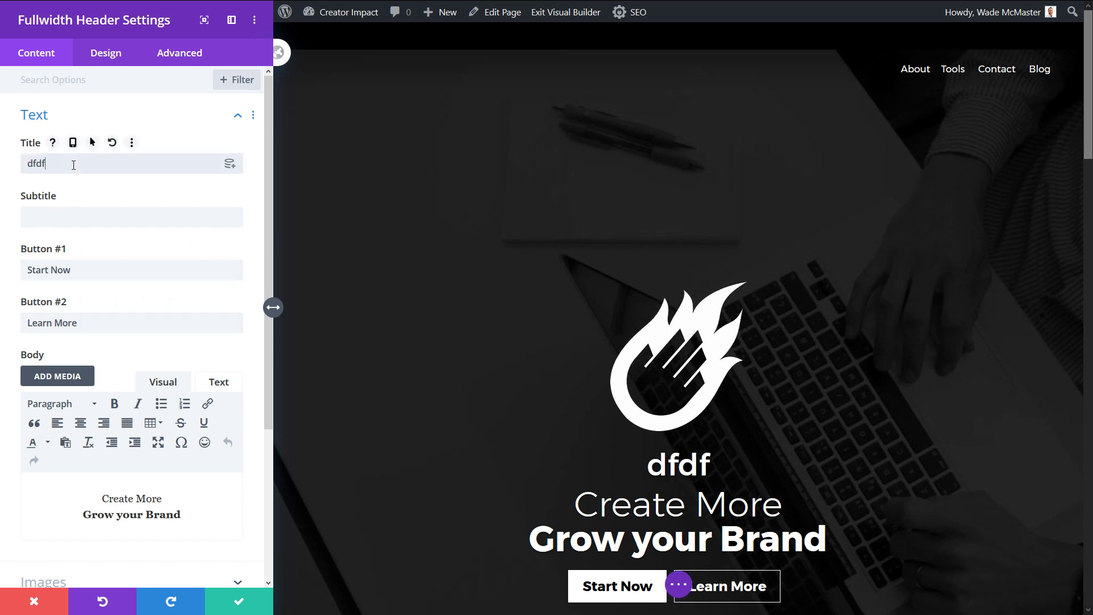
{"action": "type", "text": "dfd"}
{"action": "key", "text": "ctrl+a"}
{"action": "key", "text": "BackSpace"}
Type and clear the test subtitle 'dfgdf', select some body text, then show the Design options
{"action": "left_click", "coordinate": [67, 208]}
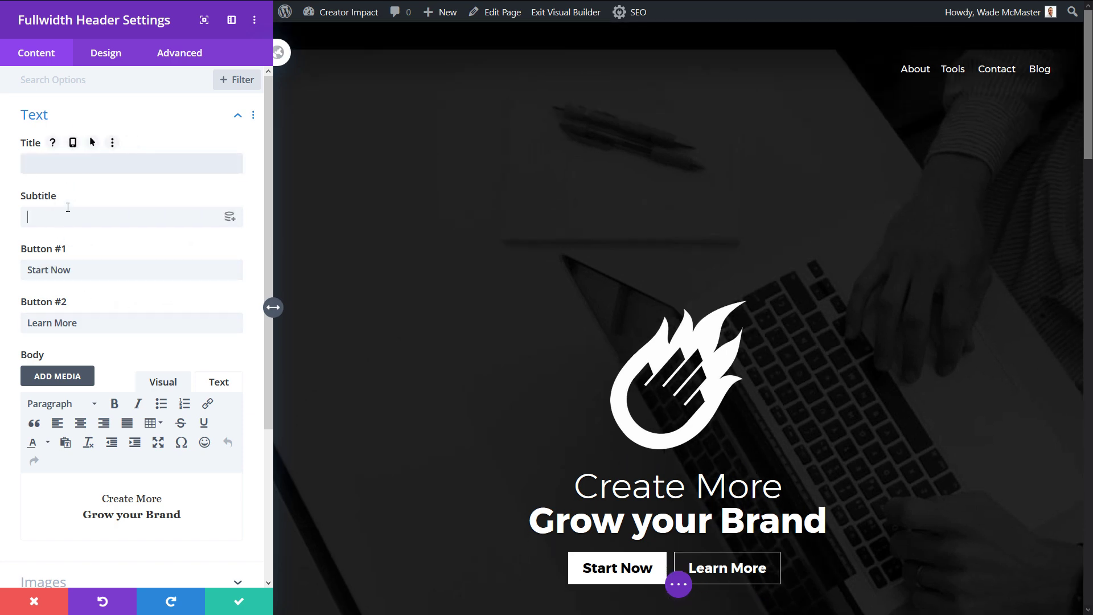
{"action": "type", "text": "dfgdf"}
{"action": "key", "text": "ctrl+a"}
{"action": "key", "text": "BackSpace"}
{"action": "scroll", "coordinate": [152, 352], "scroll_direction": "down", "scroll_amount": 3}
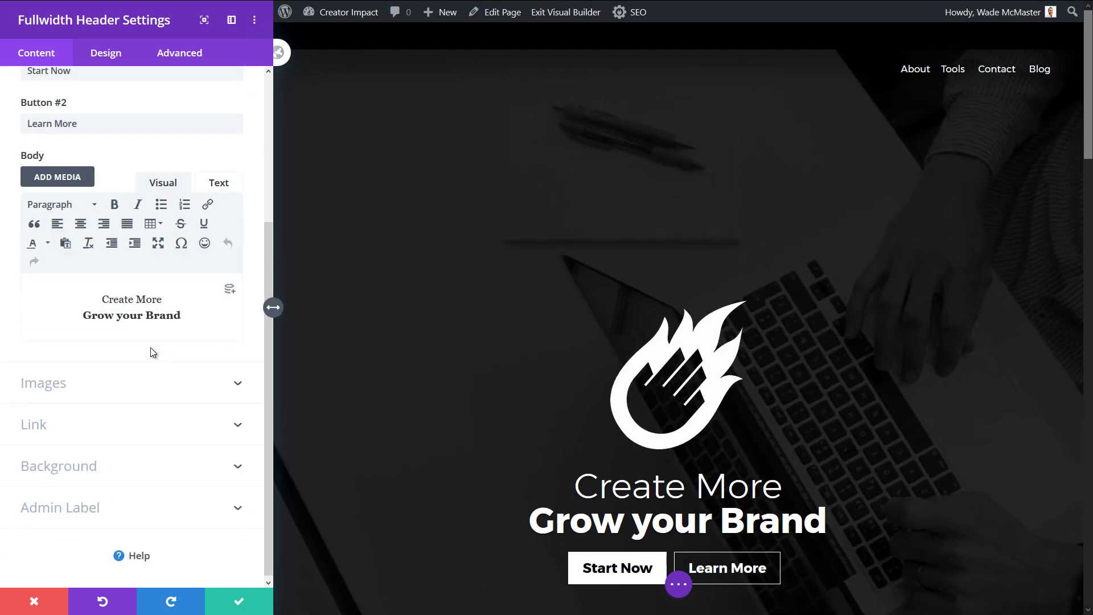
{"action": "left_click_drag", "start_coordinate": [129, 296], "coordinate": [138, 313]}
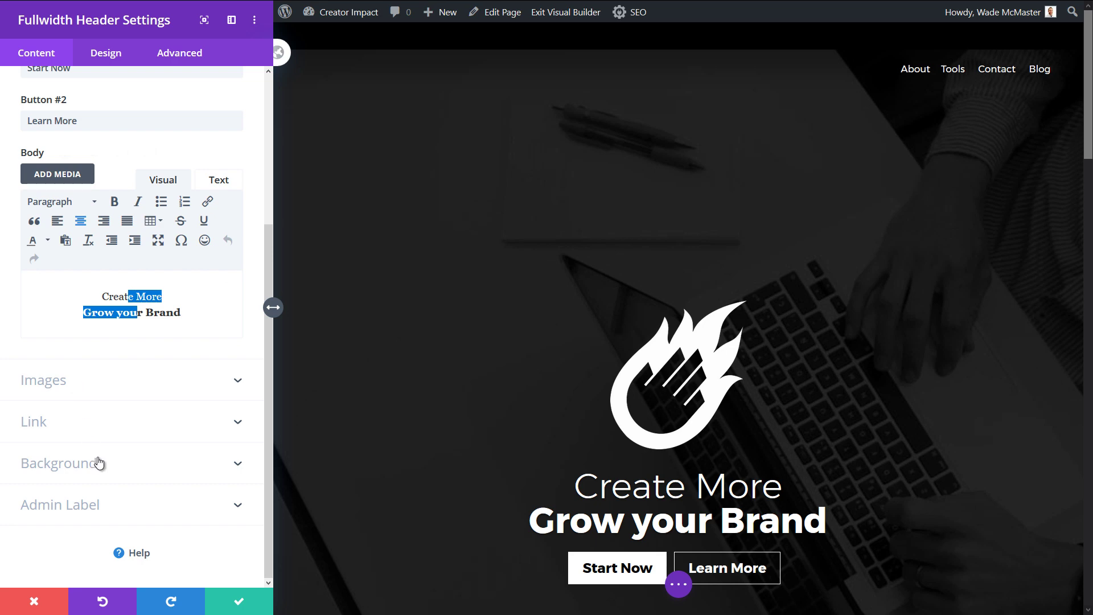
{"action": "left_click", "coordinate": [112, 58]}
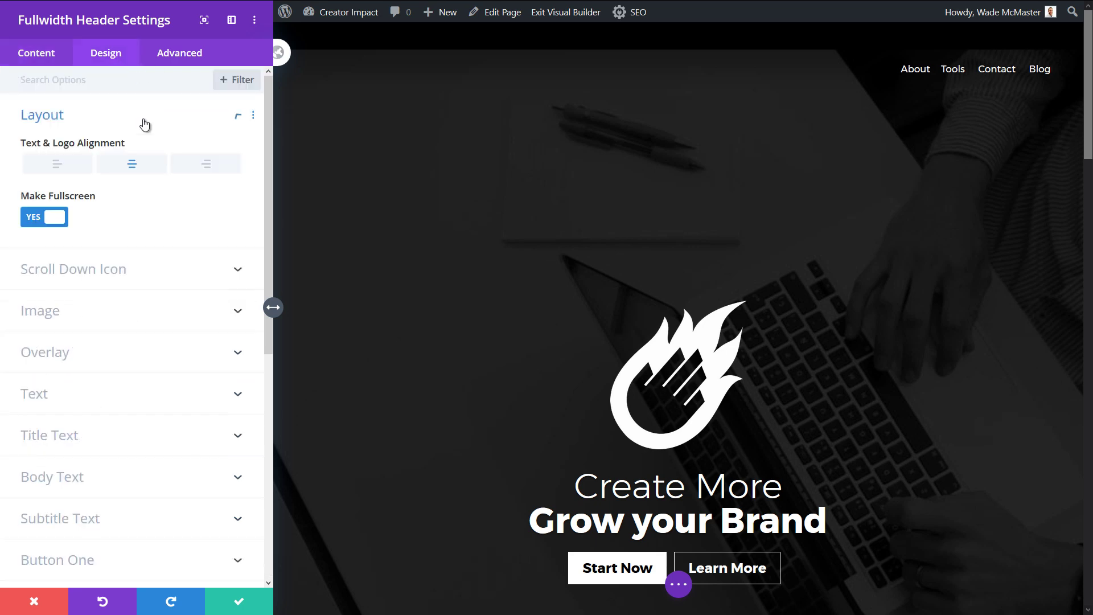
Try left and right Text & Logo Alignment, keep it centred, set Make Fullscreen to NO, and apply
{"action": "left_click", "coordinate": [62, 166]}
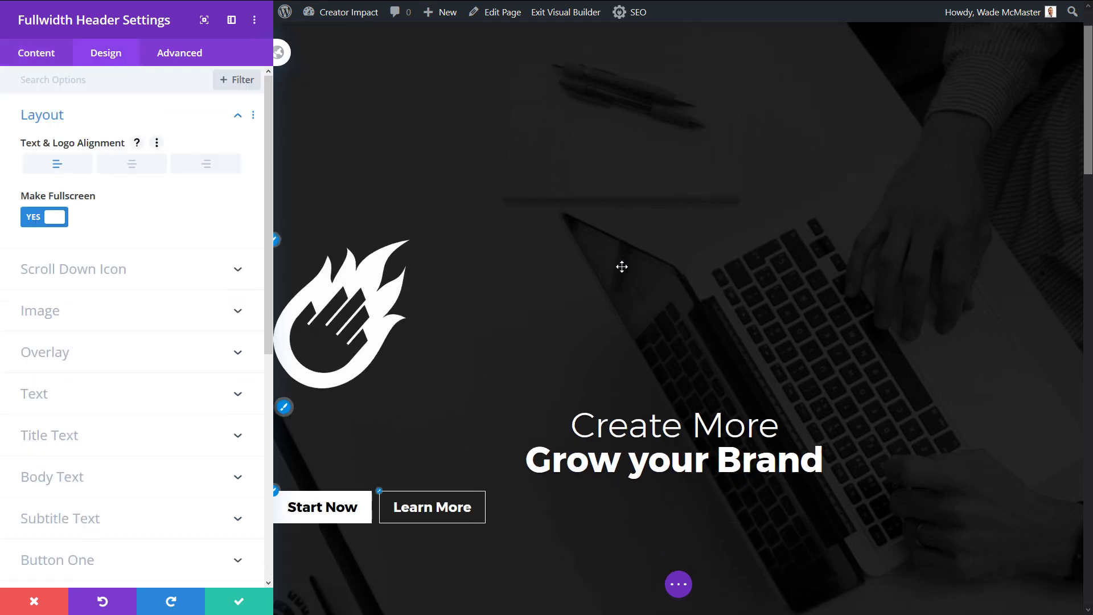
{"action": "scroll", "coordinate": [622, 266], "scroll_direction": "down", "scroll_amount": 2}
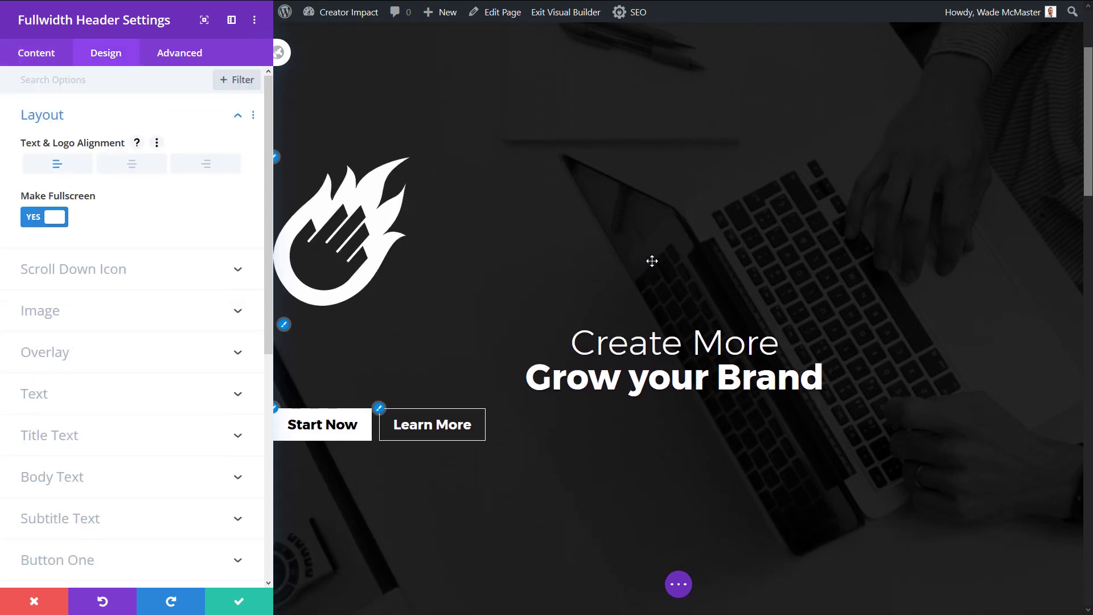
{"action": "left_click", "coordinate": [206, 164]}
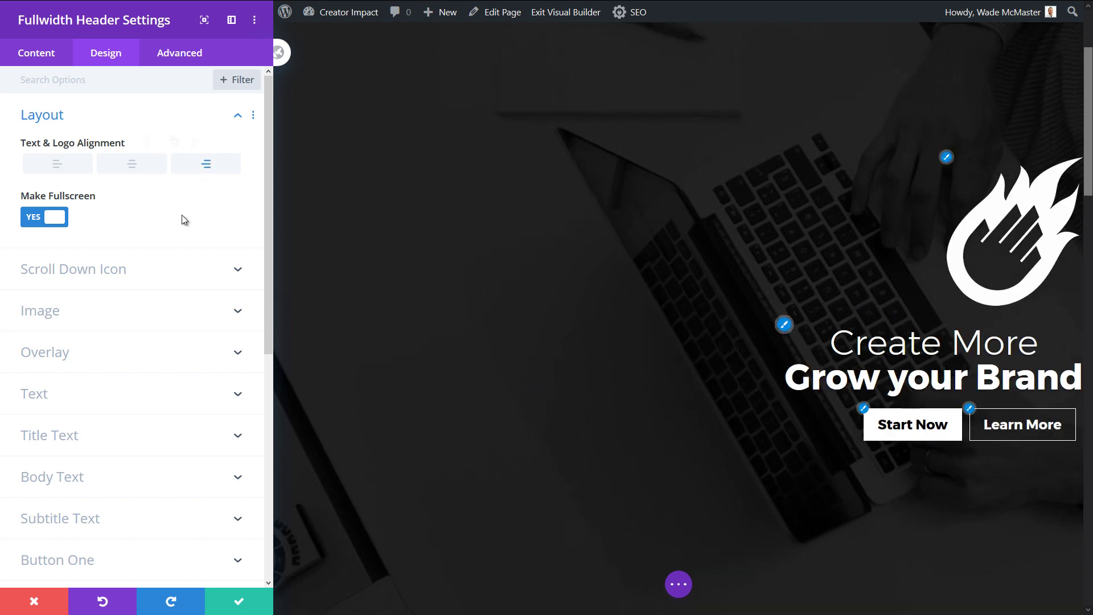
{"action": "left_click", "coordinate": [135, 165]}
{"action": "left_click", "coordinate": [46, 219]}
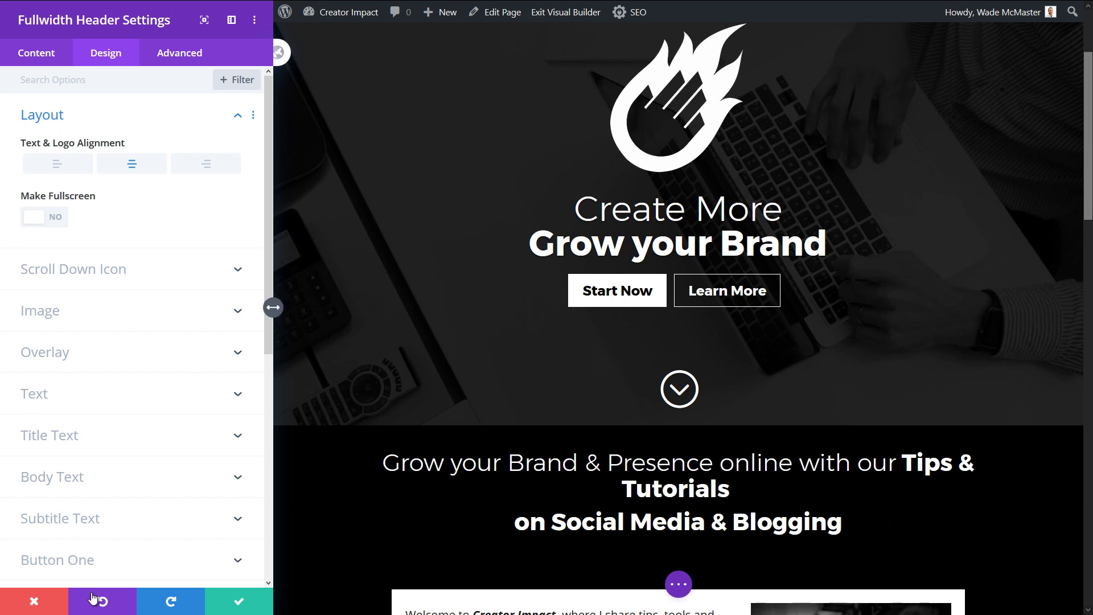
{"action": "left_click", "coordinate": [239, 601]}
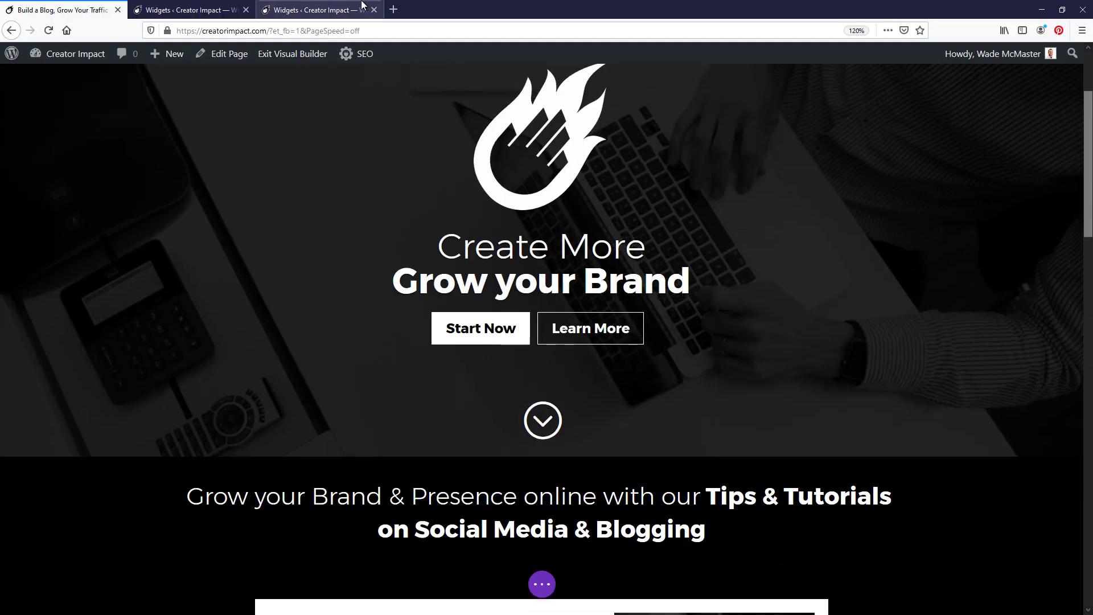
Load the web designer's website in a new tab from the autofilled address and scroll it
{"action": "left_click", "coordinate": [392, 8]}
{"action": "type", "text": "wademcmaster.com/"}
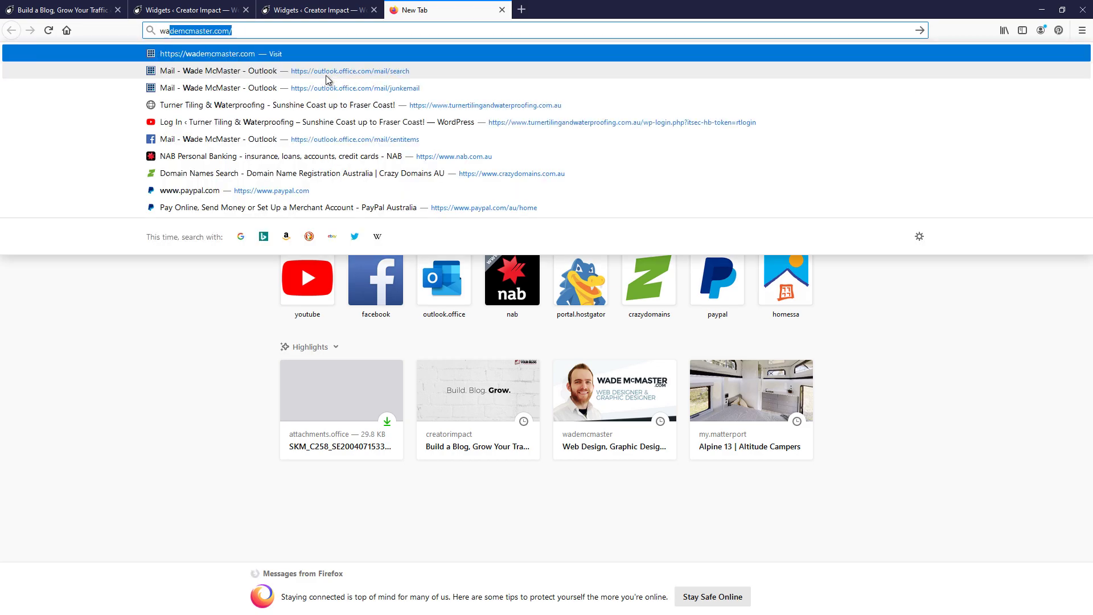
{"action": "key", "text": "Return"}
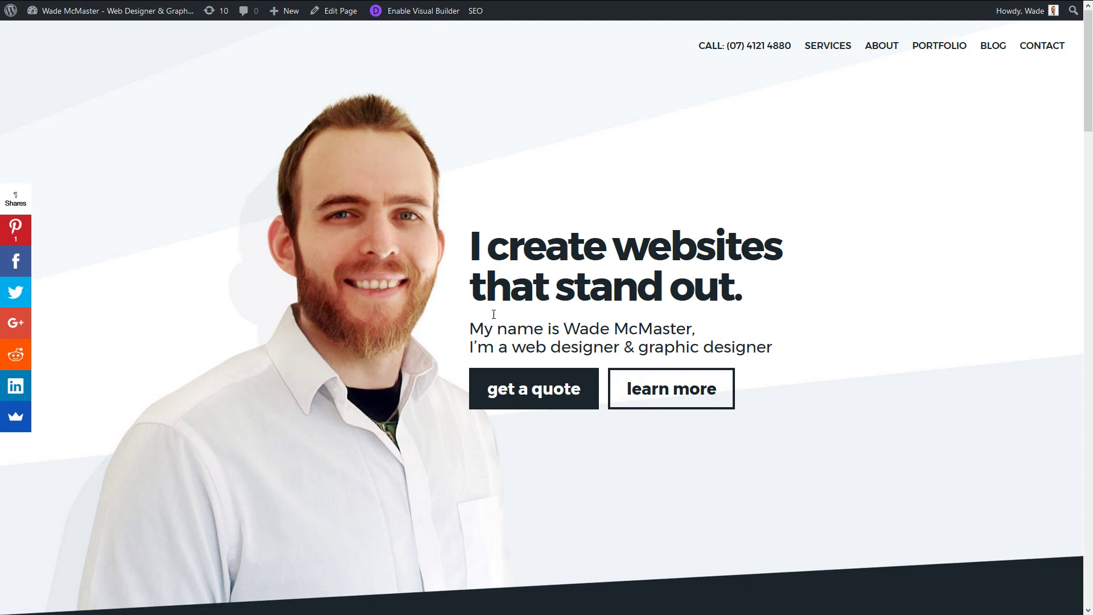
{"action": "mouse_move", "coordinate": [1087, 97]}
{"action": "left_mouse_down"}
{"action": "mouse_move", "coordinate": [1087, 177]}
{"action": "mouse_move", "coordinate": [1088, 96]}
{"action": "left_mouse_up"}
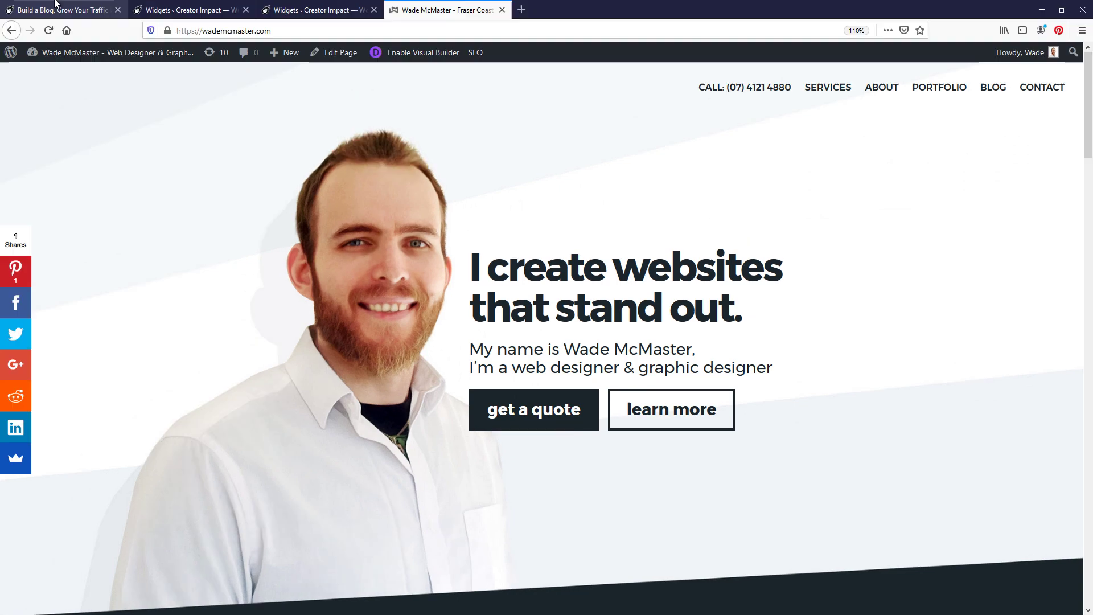
Return to the Creator Impact tab and exit the Visual Builder, discarding the unsaved changes
{"action": "key", "text": "ctrl+Tab"}
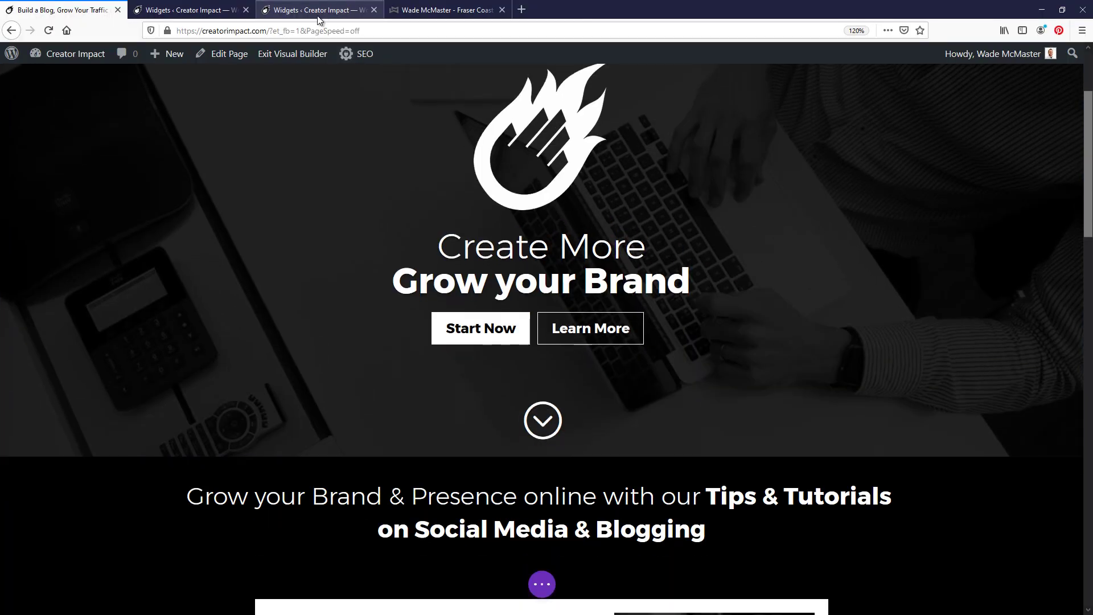
{"action": "left_click", "coordinate": [290, 54]}
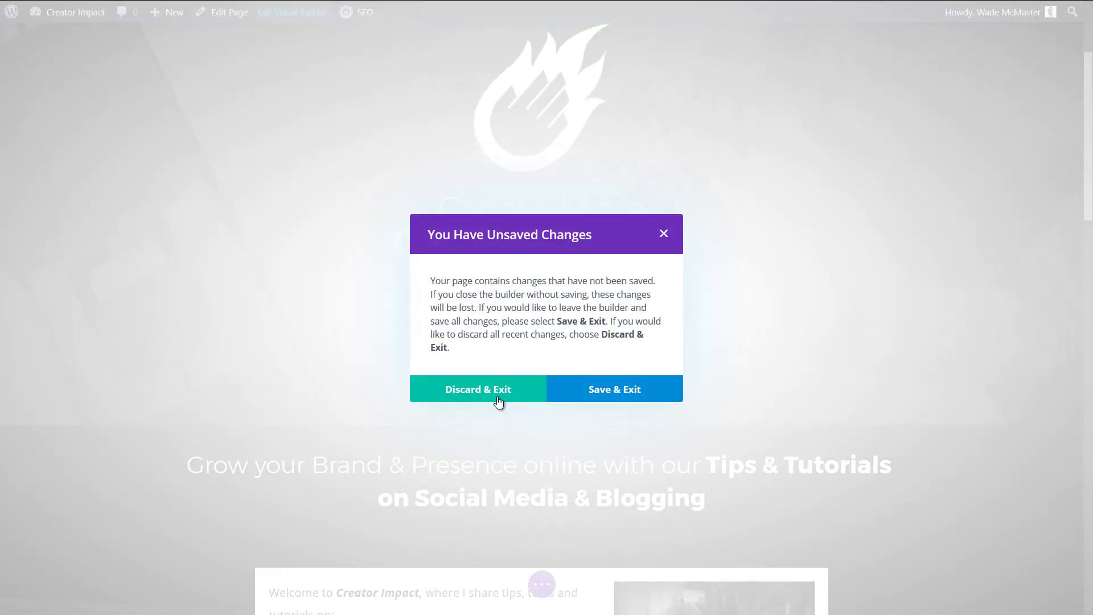
{"action": "left_click", "coordinate": [494, 386]}
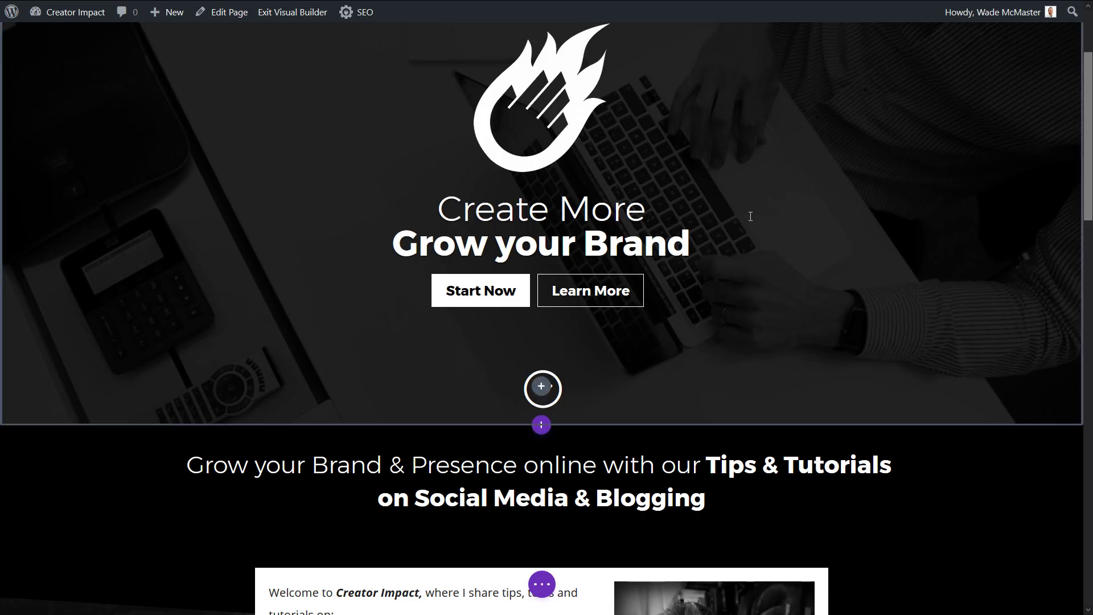